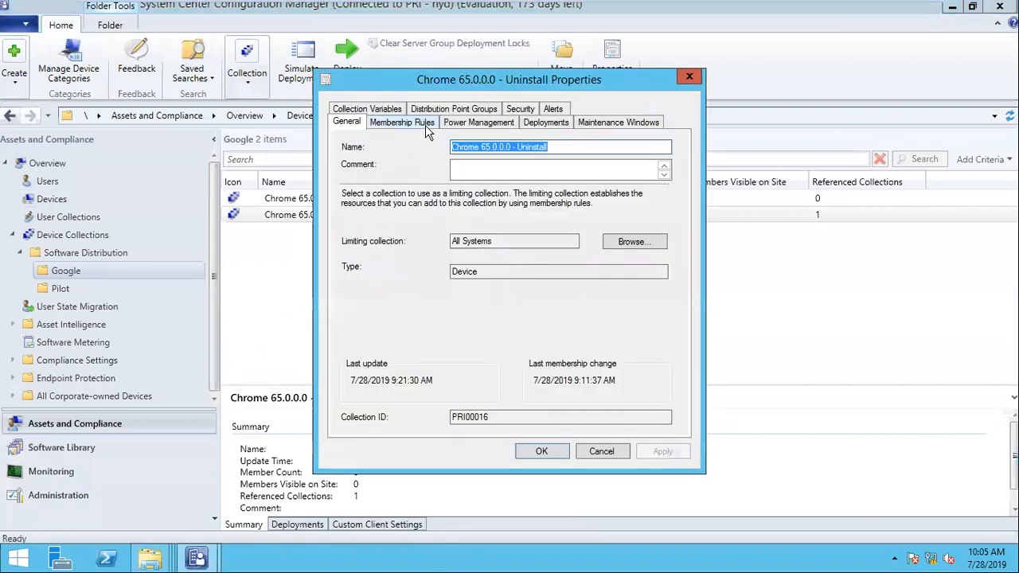
- Delete both membership rules (Install exclusion and SYSTEM1) from the Chrome 65.0.0.0 - Uninstall collection and save
click(426, 128)
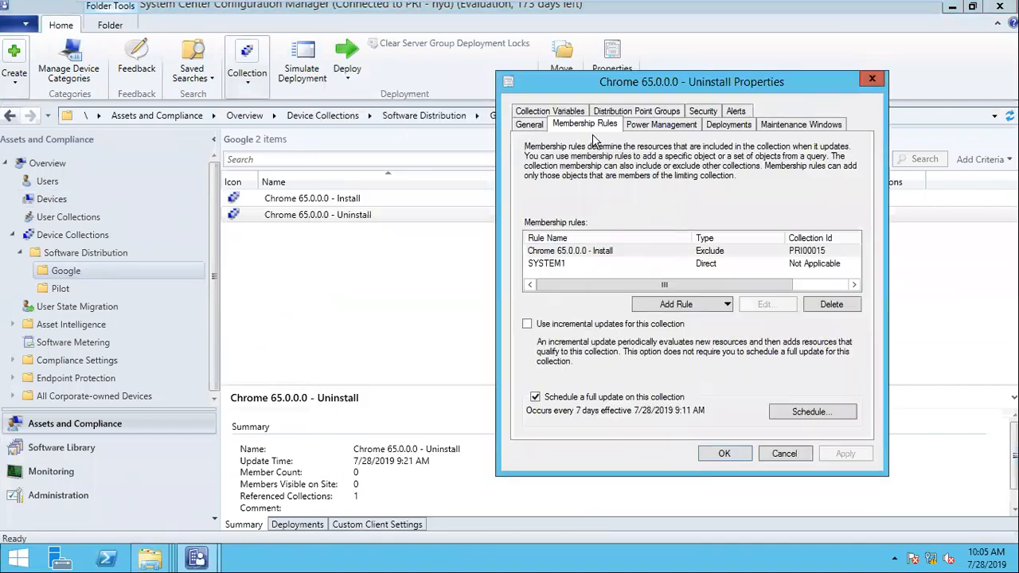
click(594, 250)
click(846, 304)
click(793, 263)
click(829, 306)
click(842, 455)
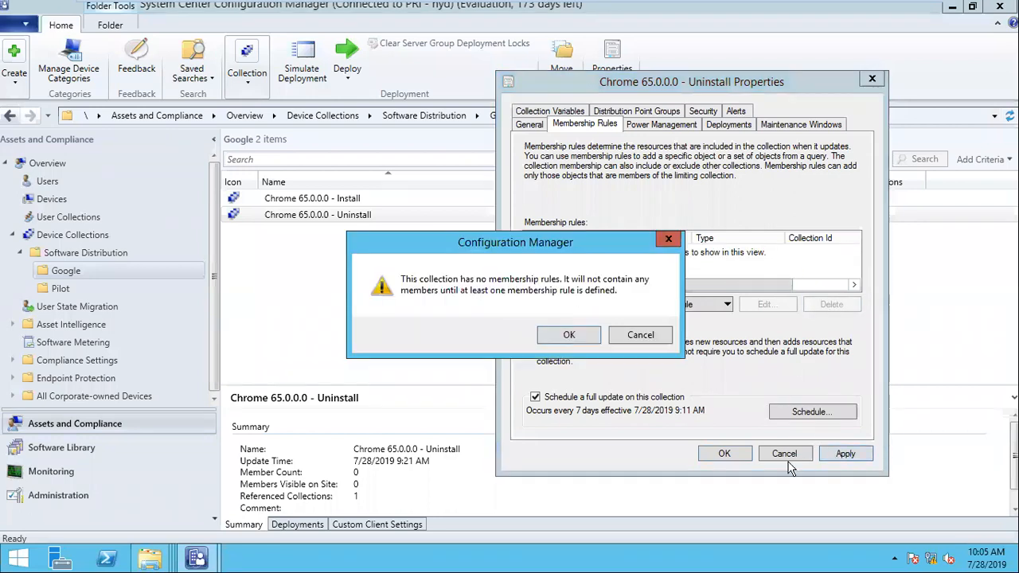
click(583, 334)
click(724, 453)
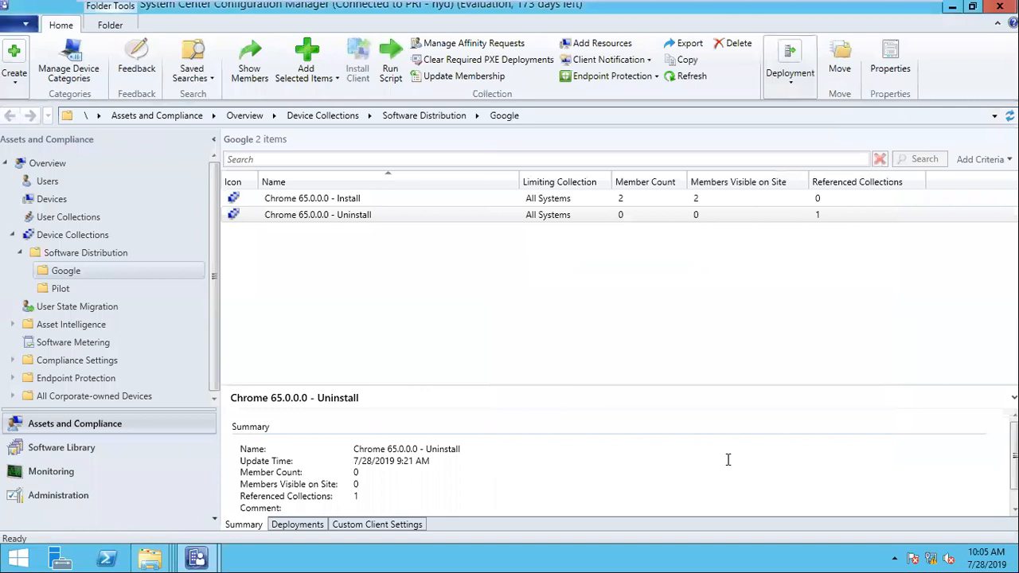
- Add an Exclude Collections rule for Chrome 65.0.0.0 - Uninstall to the Install collection and save
click(321, 202)
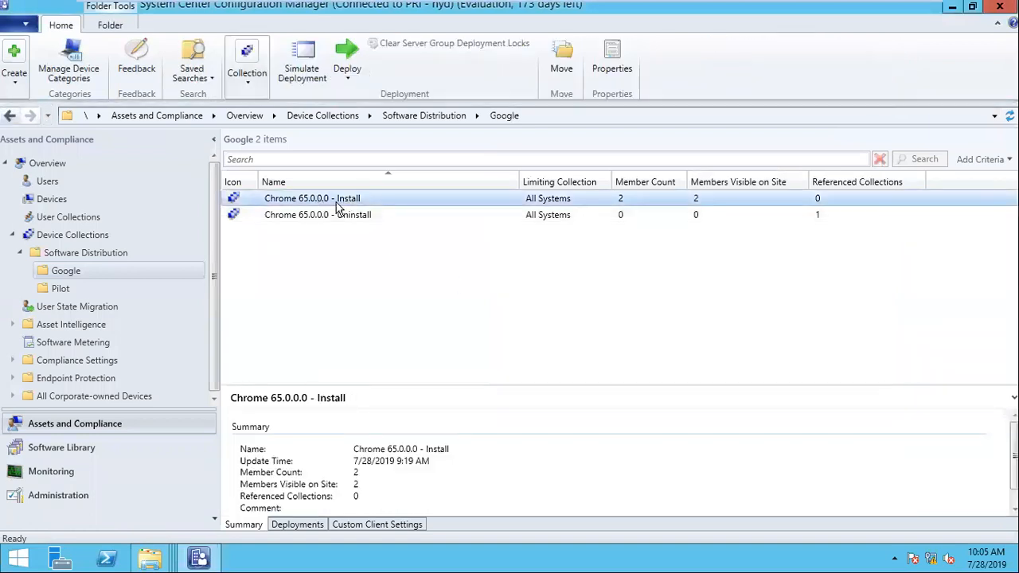
right_click(337, 205)
click(382, 532)
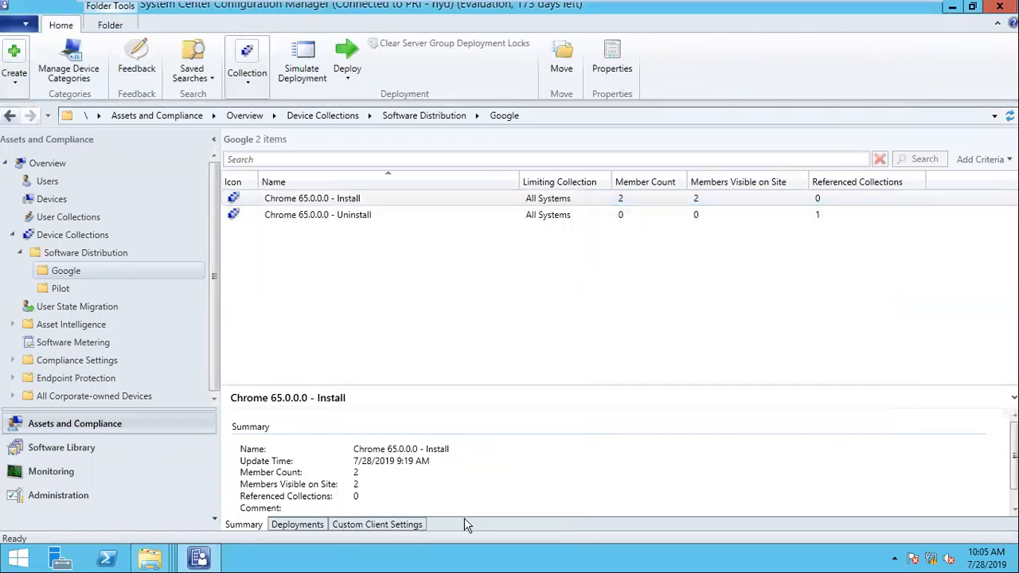
click(419, 123)
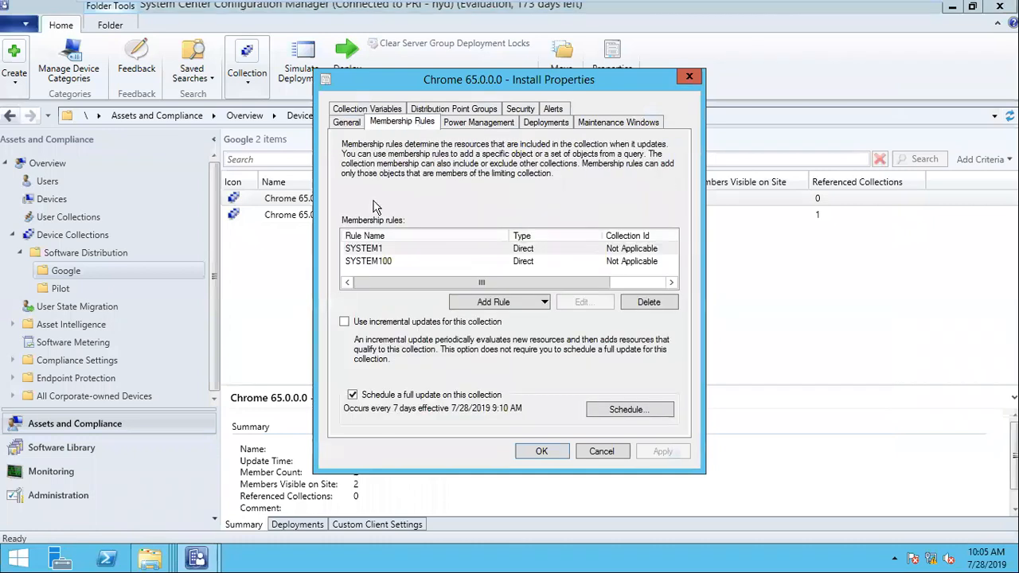
click(490, 301)
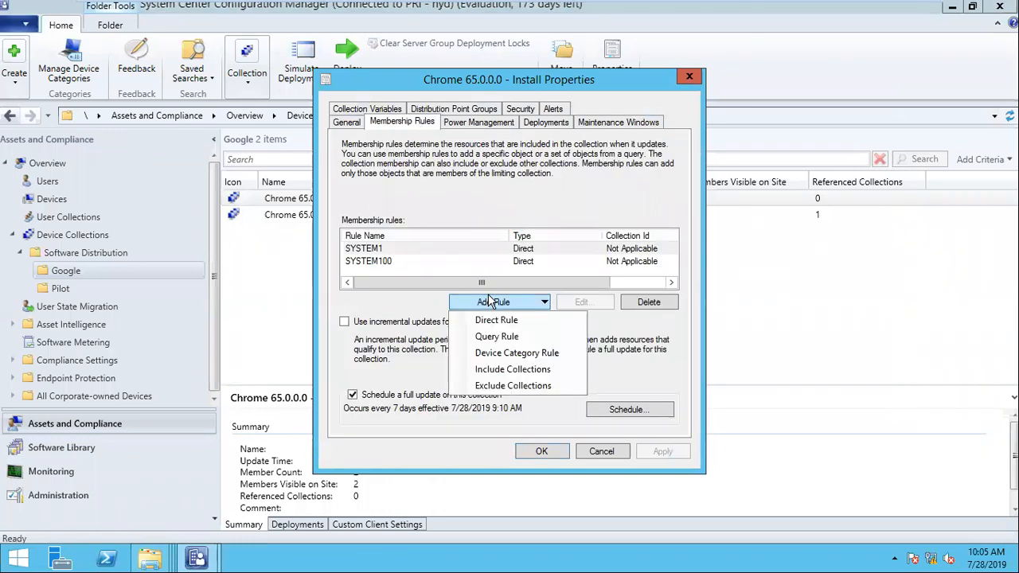
click(511, 387)
click(274, 167)
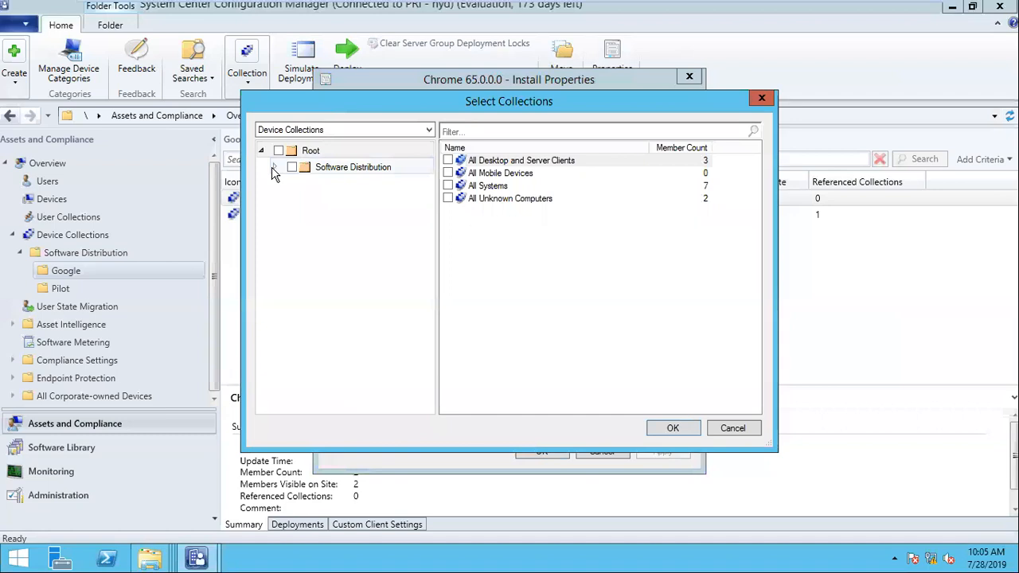
click(344, 184)
click(509, 175)
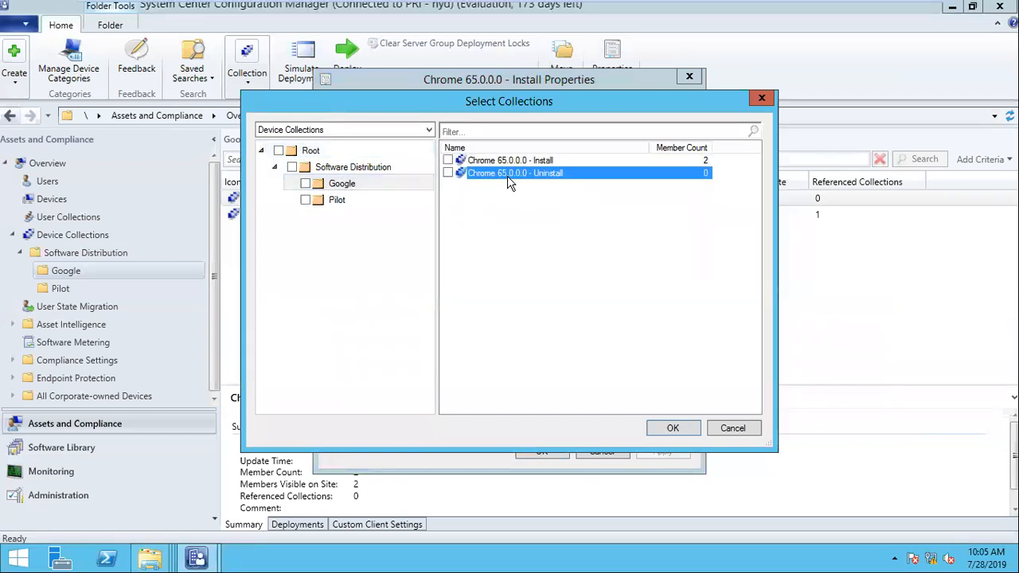
click(447, 173)
click(671, 427)
click(539, 451)
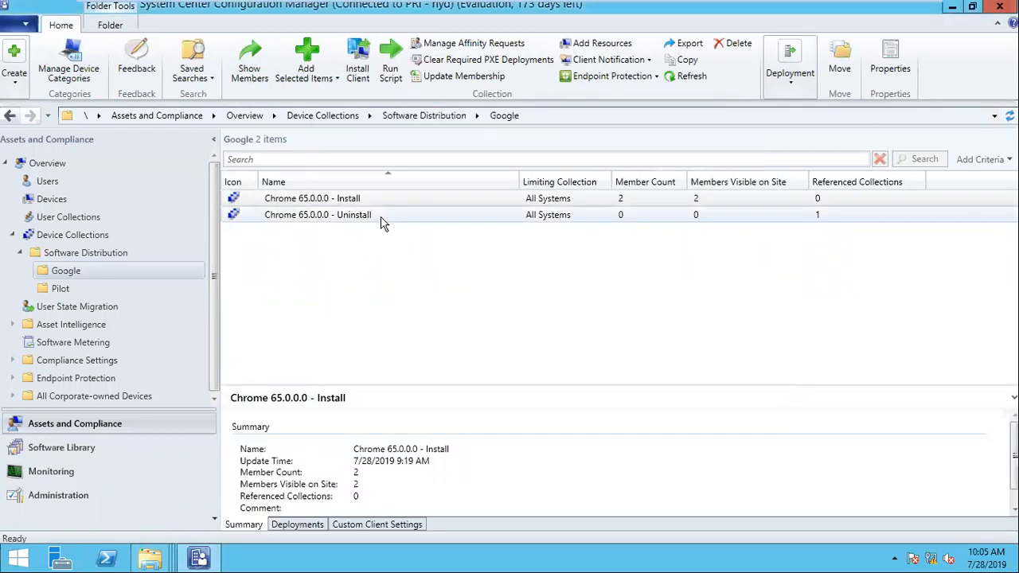
- Refresh the Google collection list from the Uninstall and Install collections
click(381, 220)
right_click(368, 223)
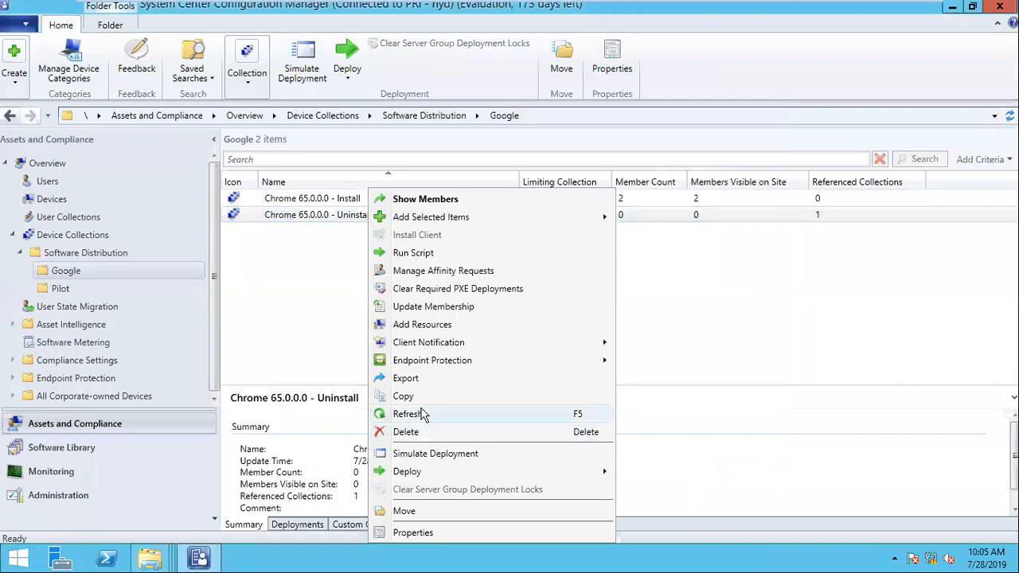
click(510, 414)
click(333, 205)
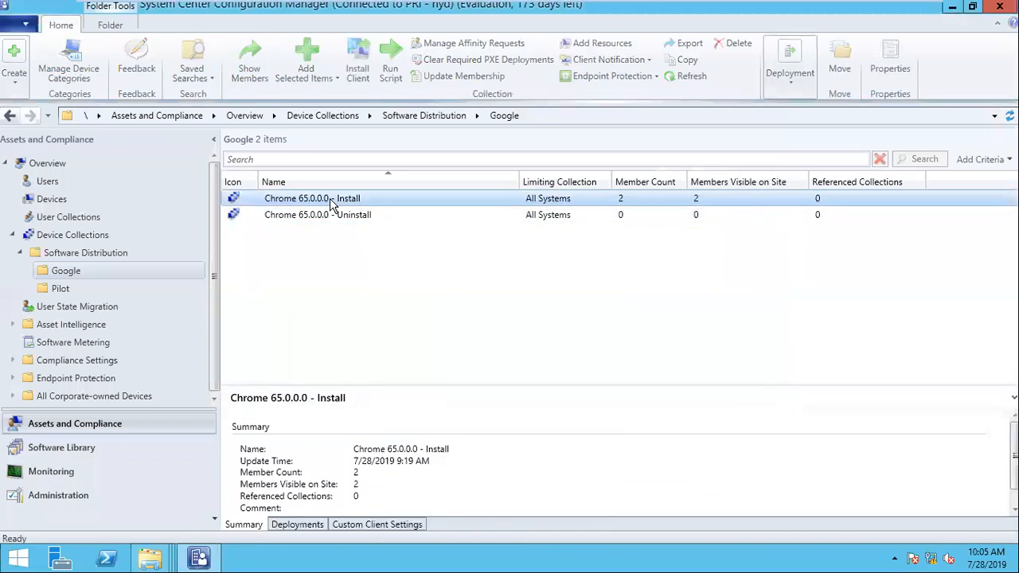
right_click(333, 205)
click(382, 414)
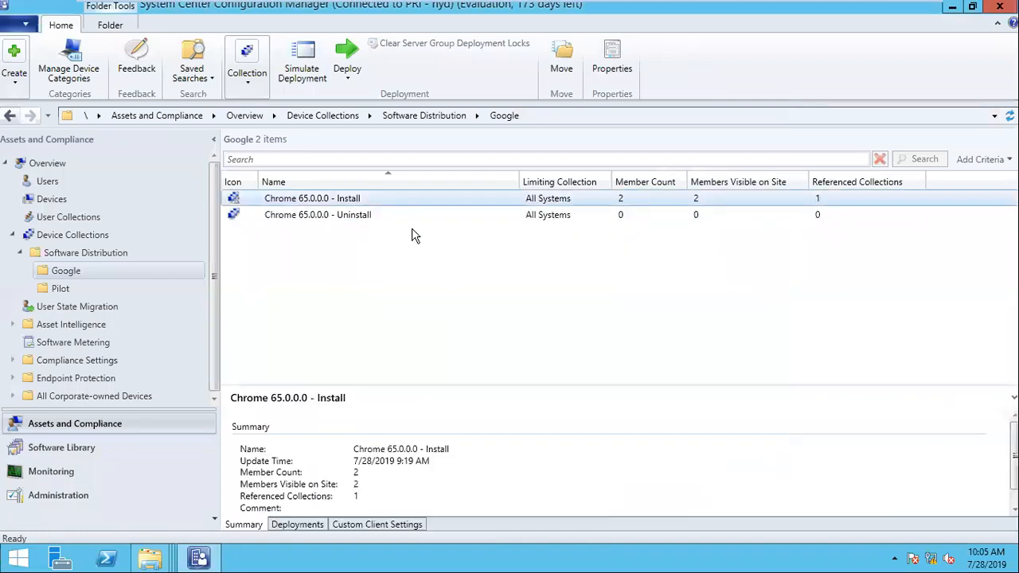
- Search the computer resources and add SYSTEM1 to the Chrome 65.0.0.0 - Uninstall collection
click(371, 218)
right_click(368, 222)
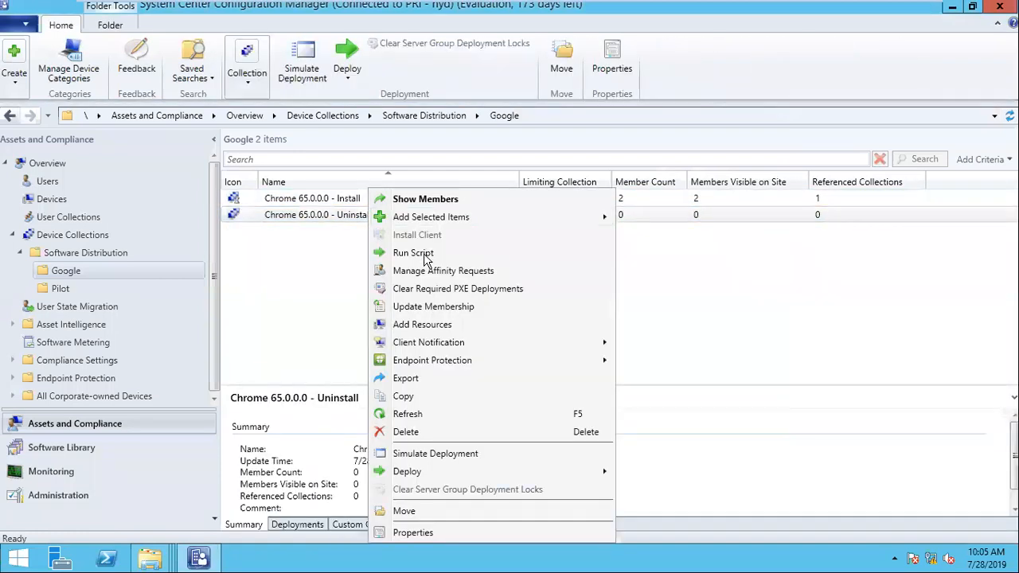
click(443, 332)
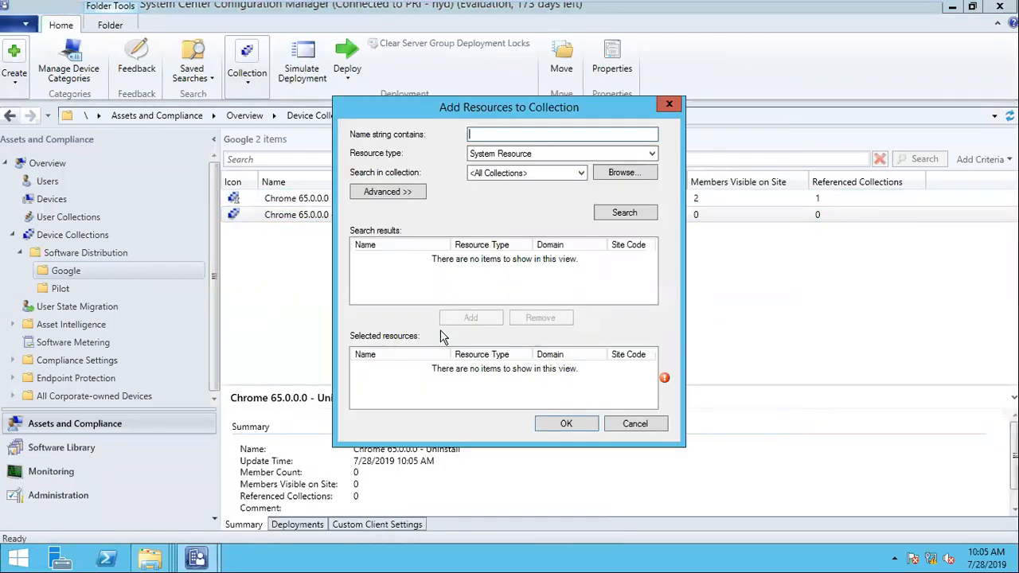
click(634, 217)
key(ctrl+a)
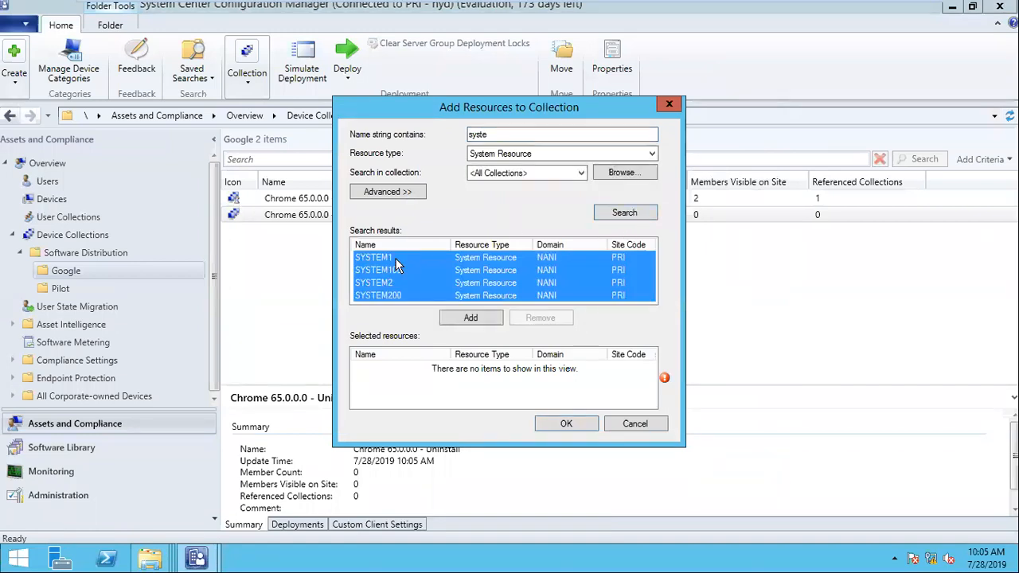
click(395, 258)
click(471, 317)
click(562, 428)
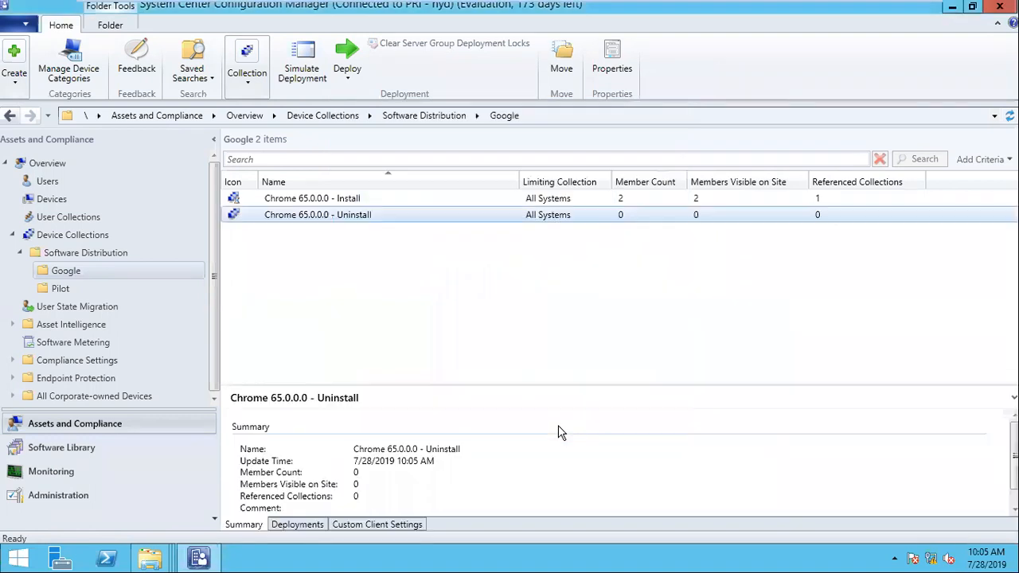
- Refresh the Install and Uninstall collections to update their member counts
right_click(321, 223)
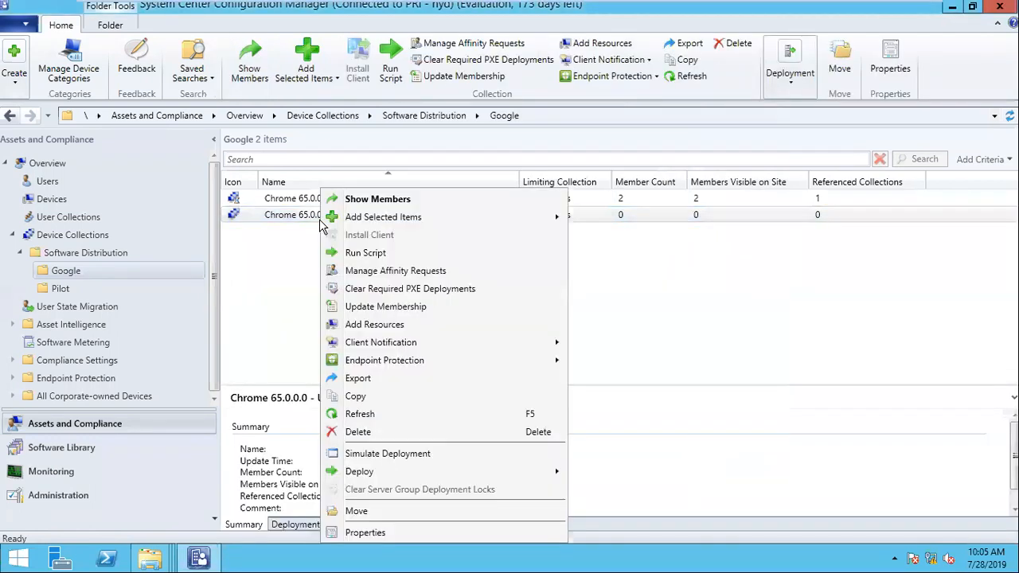
click(581, 234)
click(580, 207)
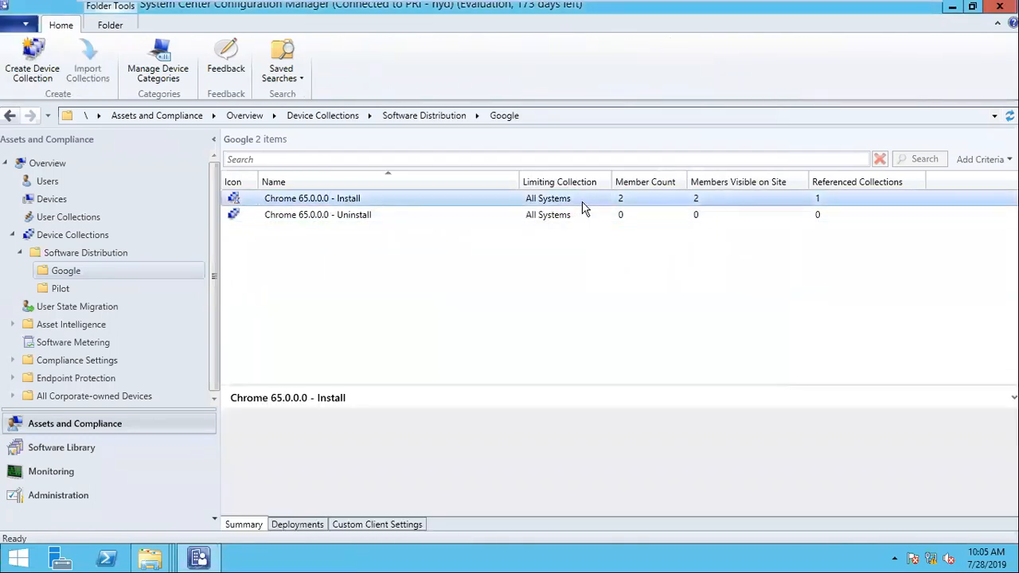
click(555, 217)
right_click(519, 220)
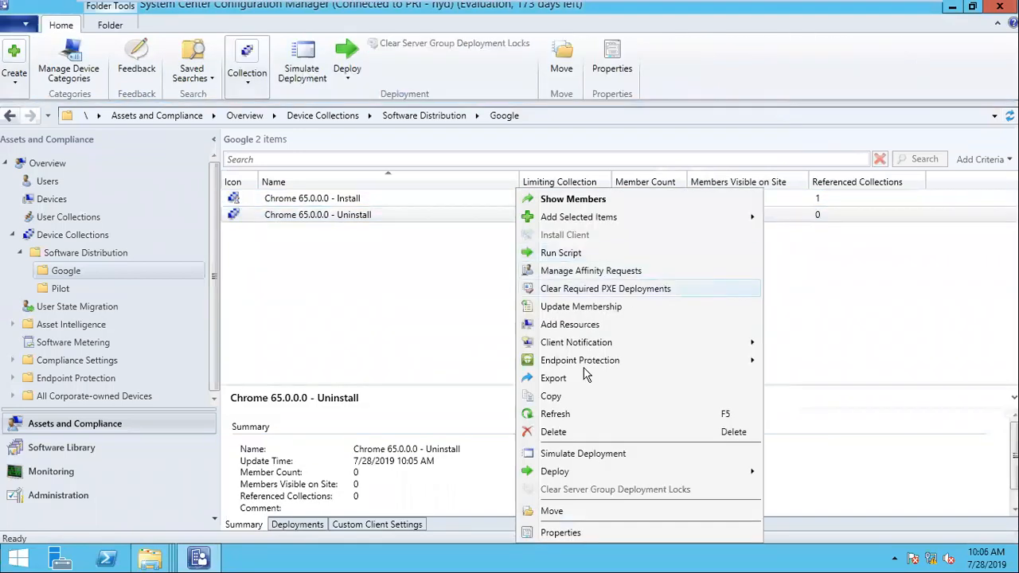
click(579, 411)
click(398, 213)
right_click(394, 214)
key(Escape)
right_click(379, 219)
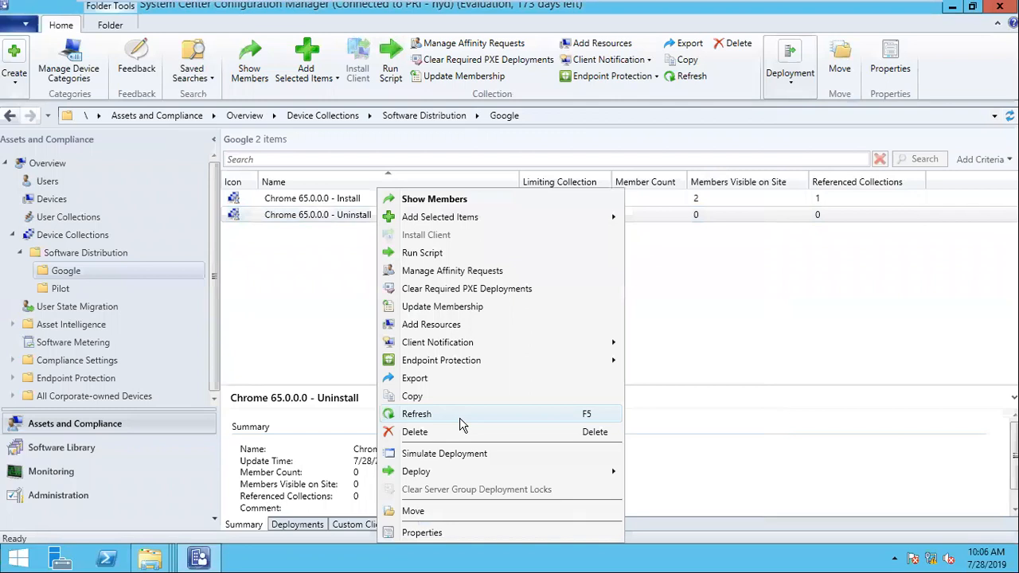
click(460, 413)
click(364, 200)
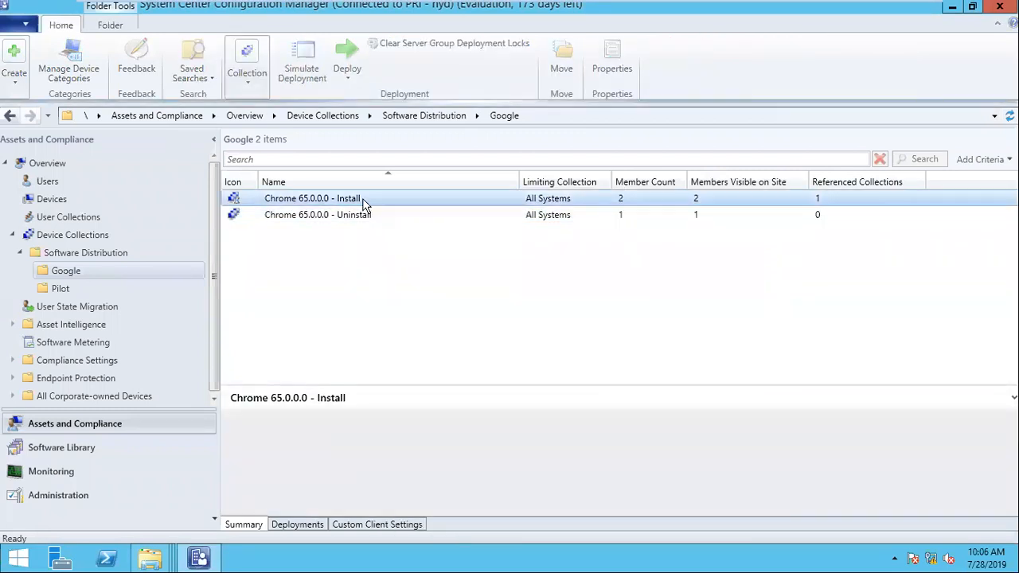
right_click(365, 200)
click(430, 416)
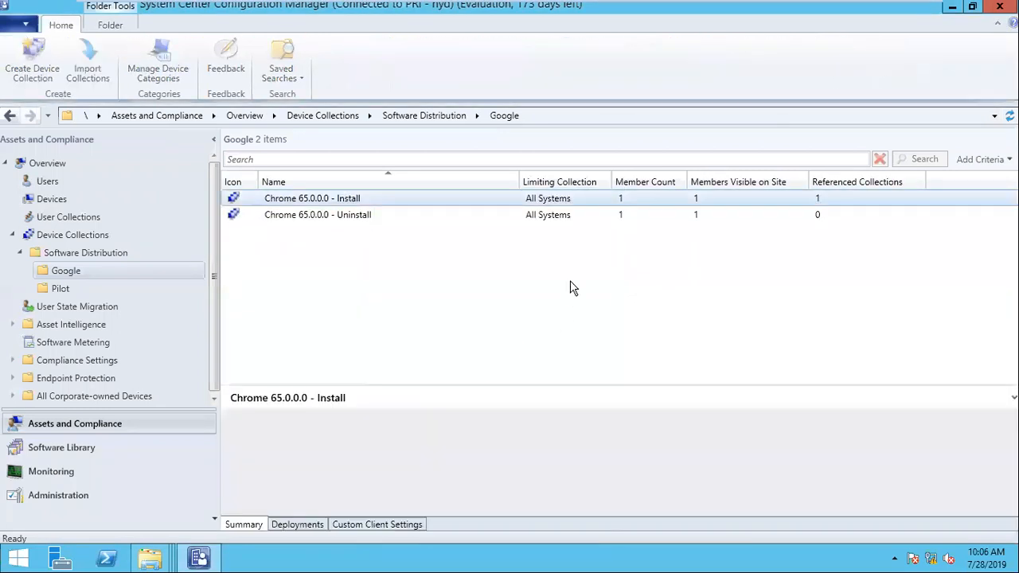
- Compare the Install and Uninstall collection details, then move to the Software Library workspace
click(339, 201)
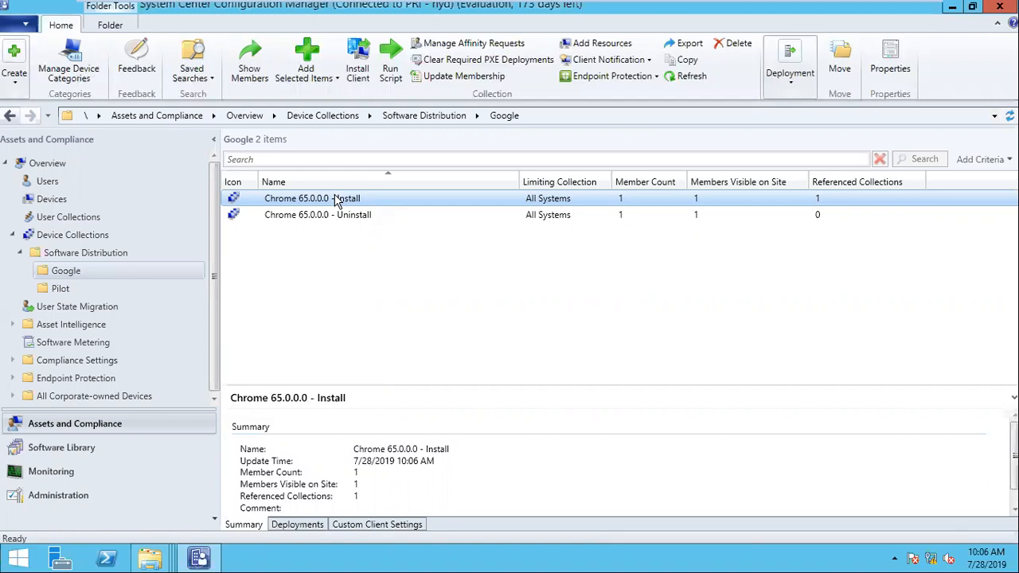
click(448, 215)
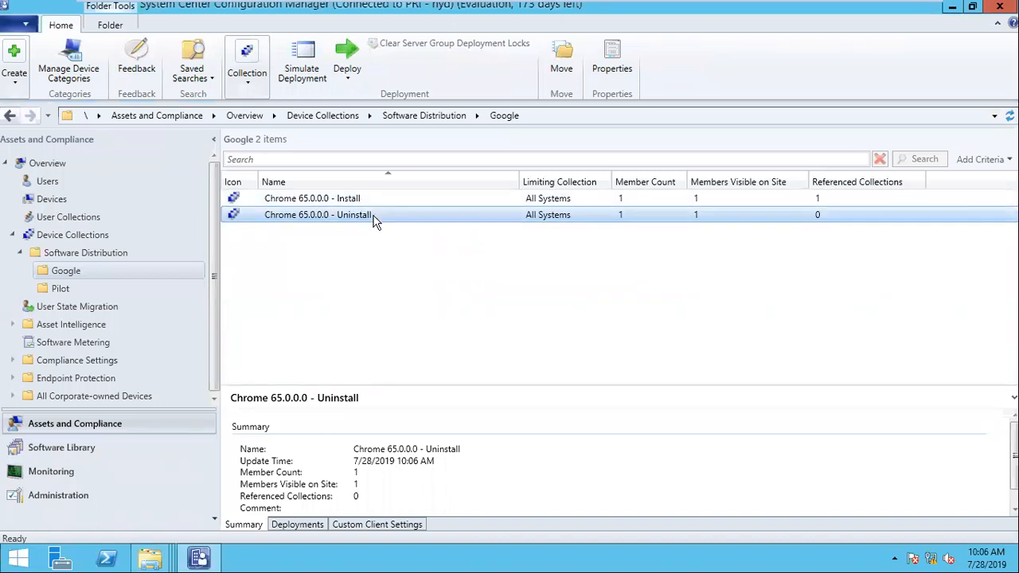
click(354, 198)
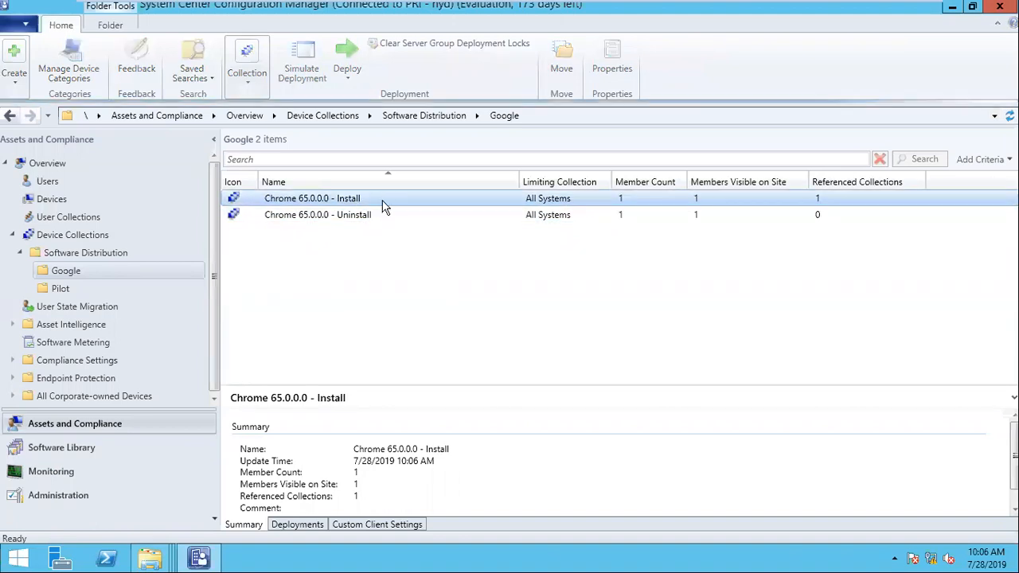
click(370, 216)
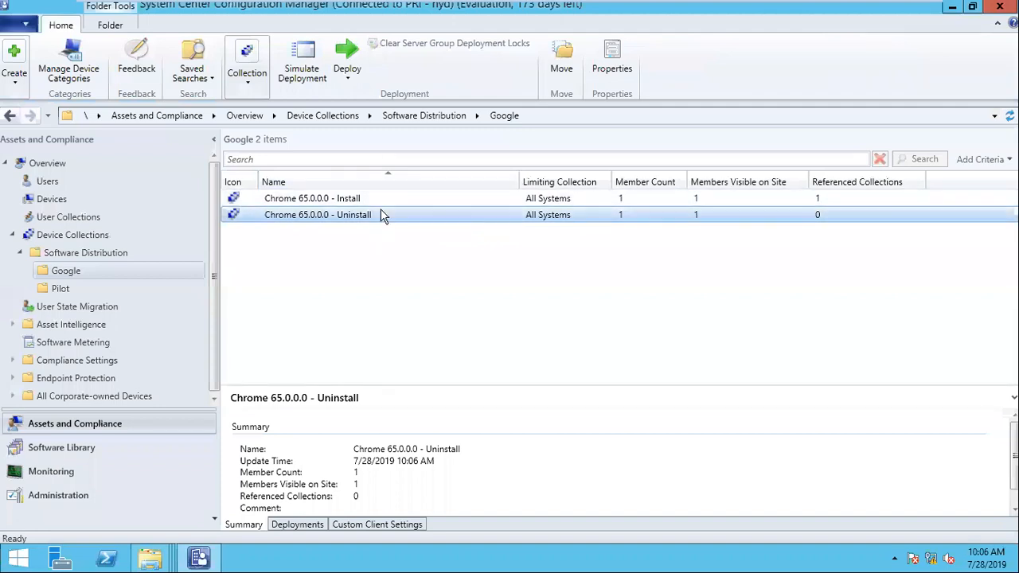
click(366, 196)
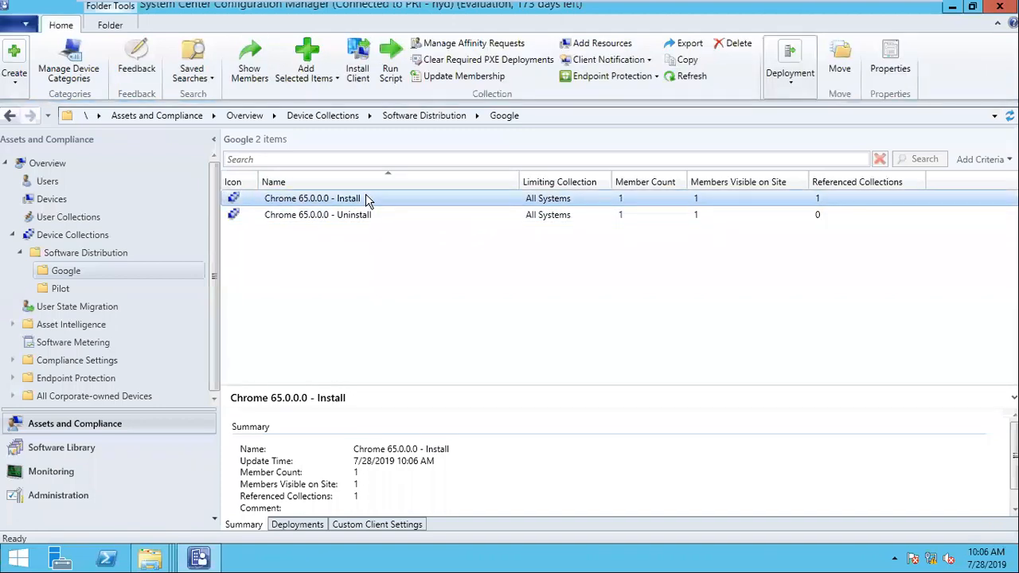
click(353, 216)
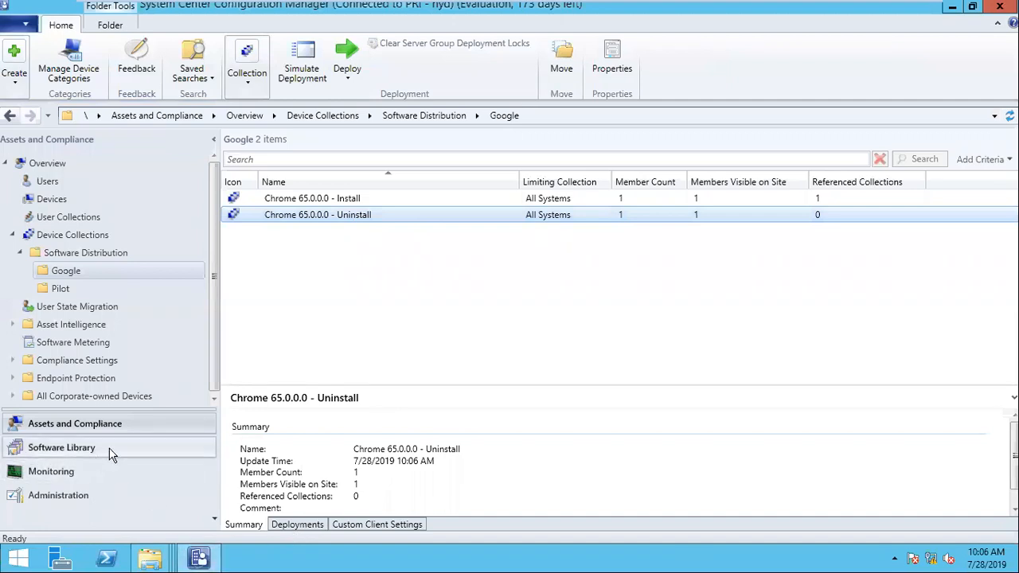
click(86, 448)
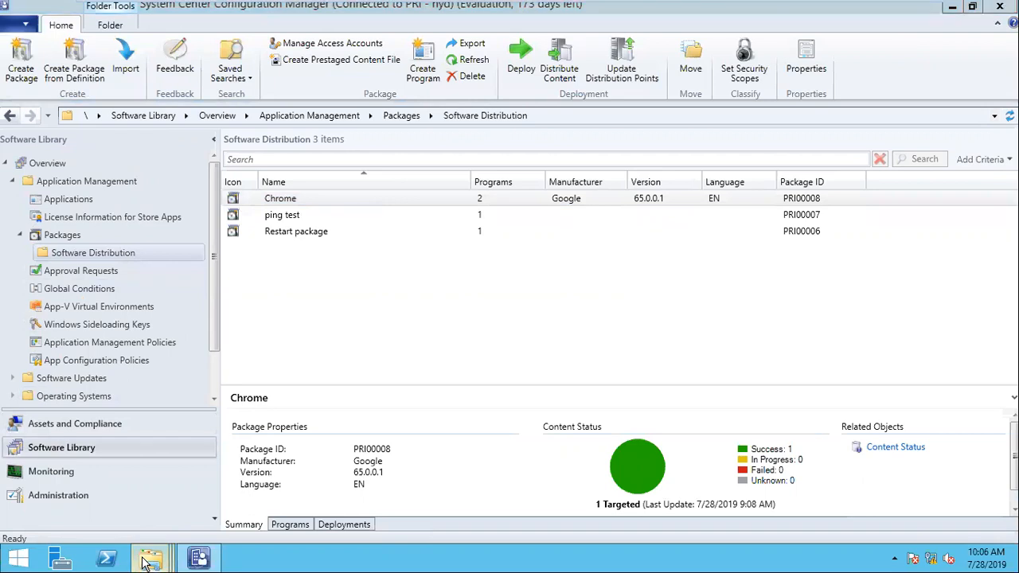
mouse_move(150, 559)
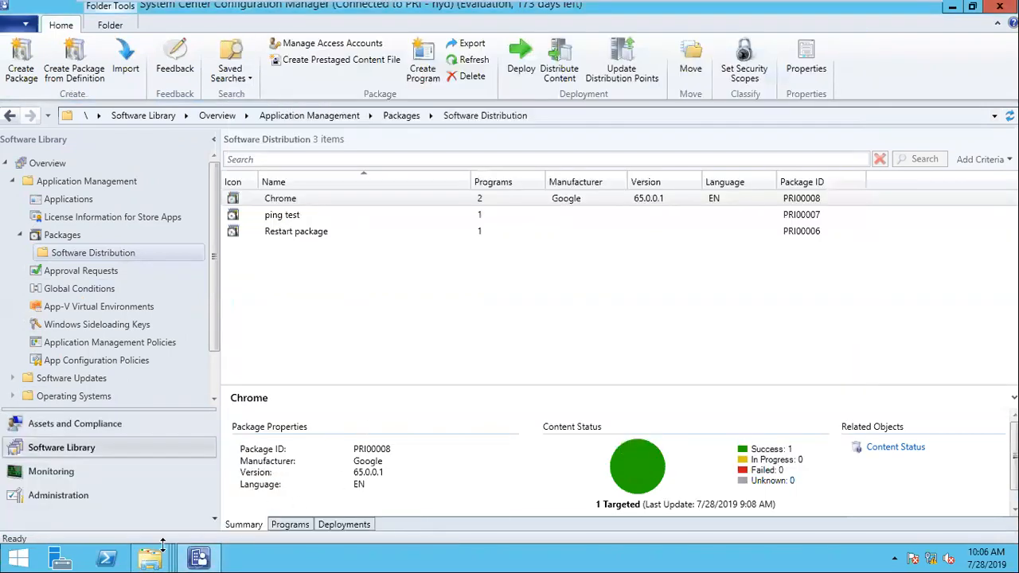
- Take the GoogleChromeStandaloneEnterprise64 installer and create a chrome65 folder in softwares
click(371, 487)
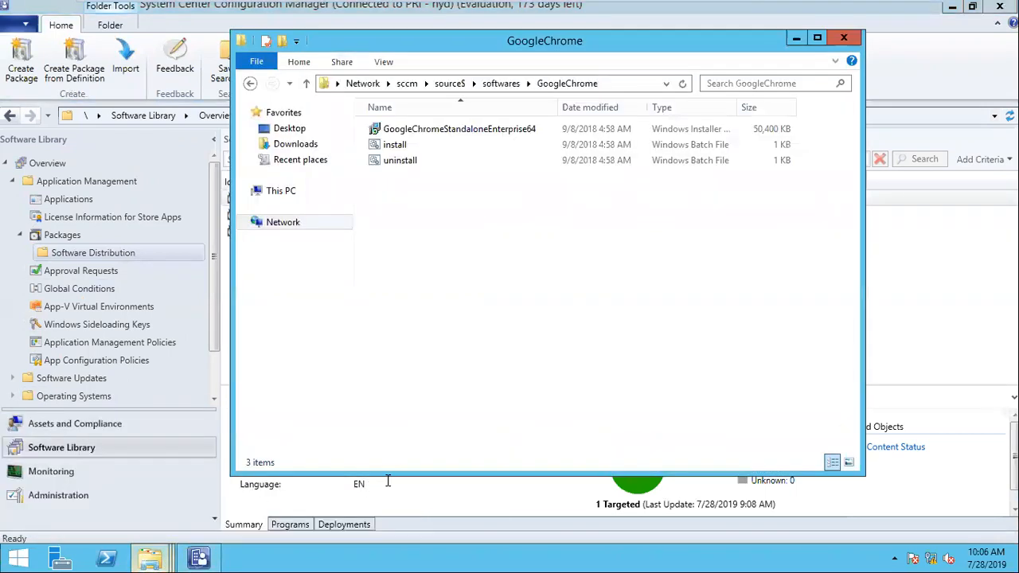
click(426, 131)
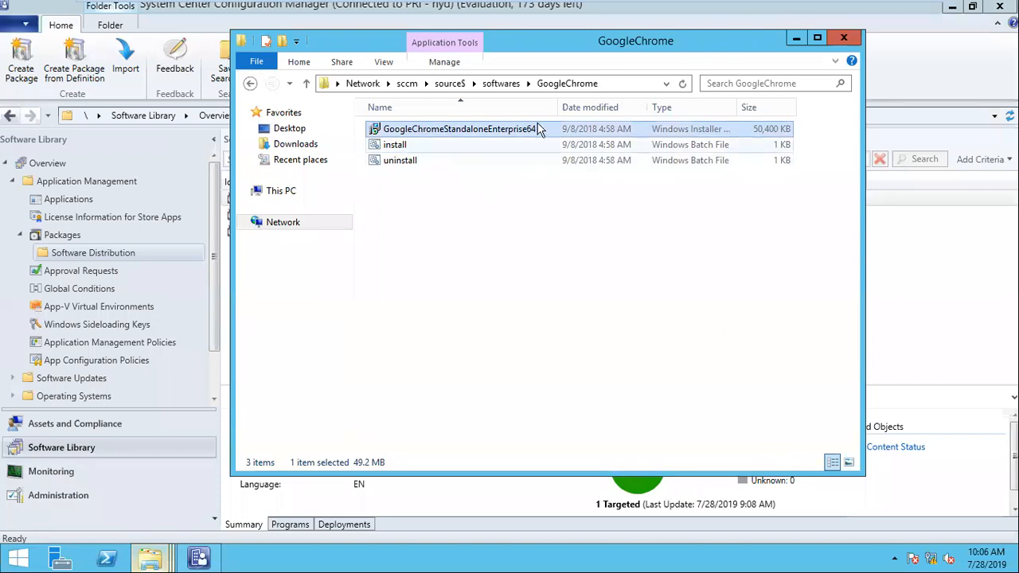
click(501, 83)
right_click(439, 209)
mouse_move(512, 364)
click(641, 368)
text(chrome64)
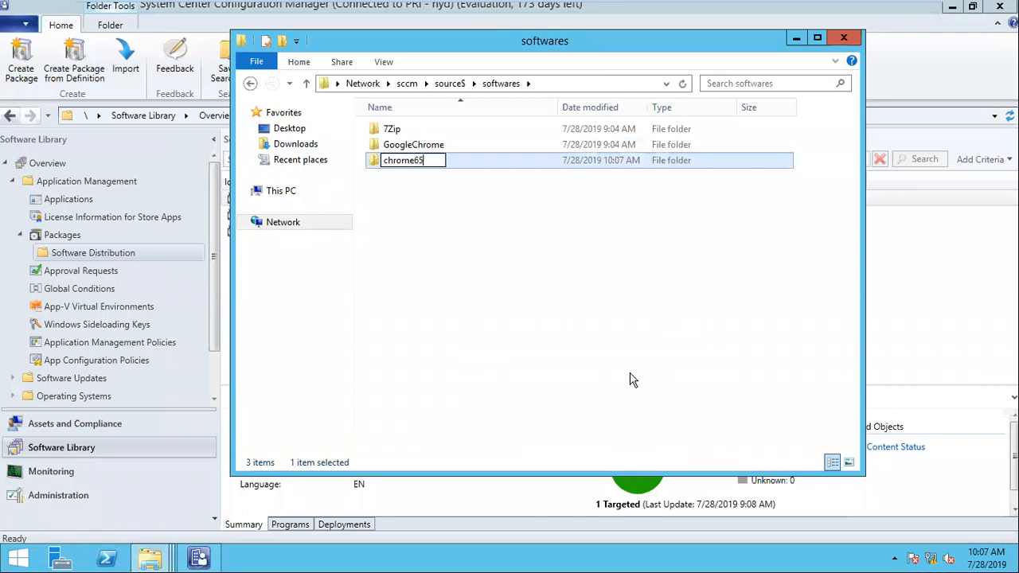
key(Return)
key(Return)
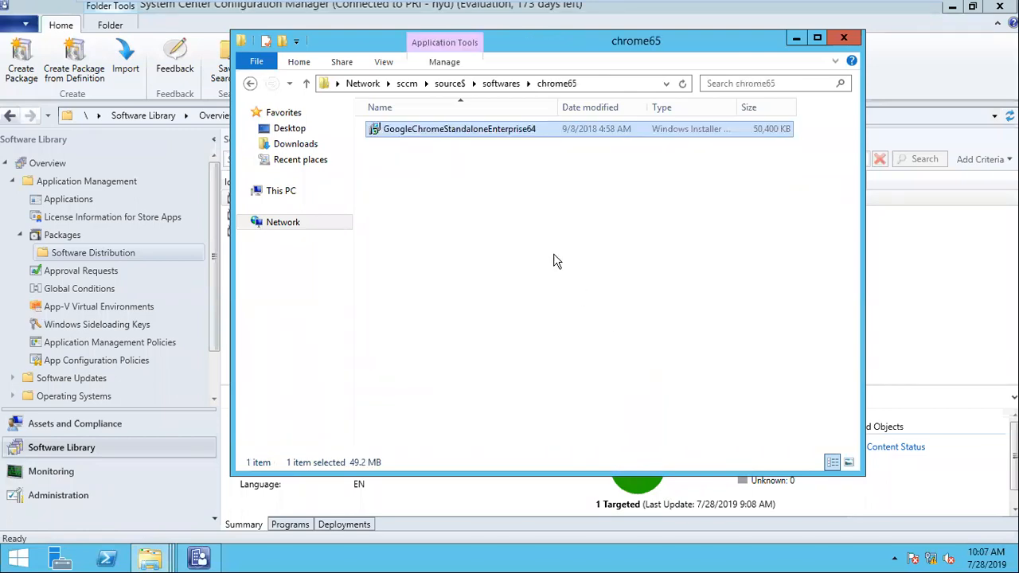
- Open the chrome65 folder and copy its network path from the address bar
click(490, 134)
click(512, 83)
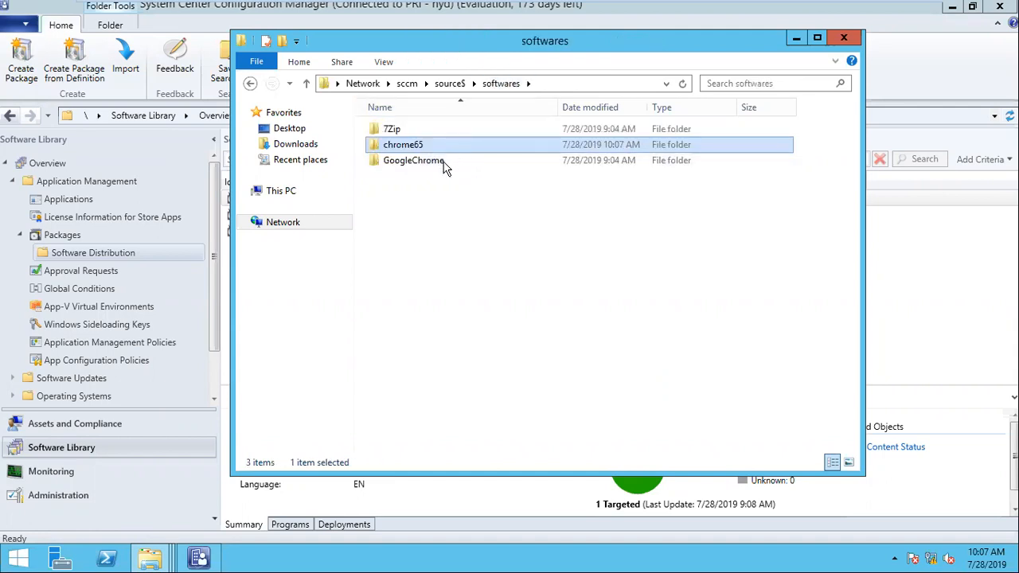
double_click(426, 147)
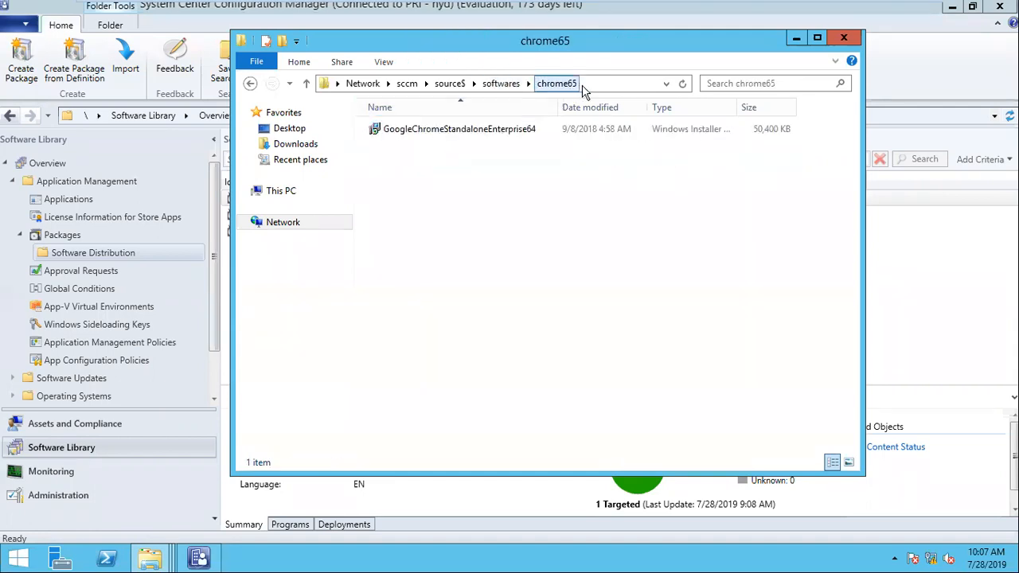
click(607, 83)
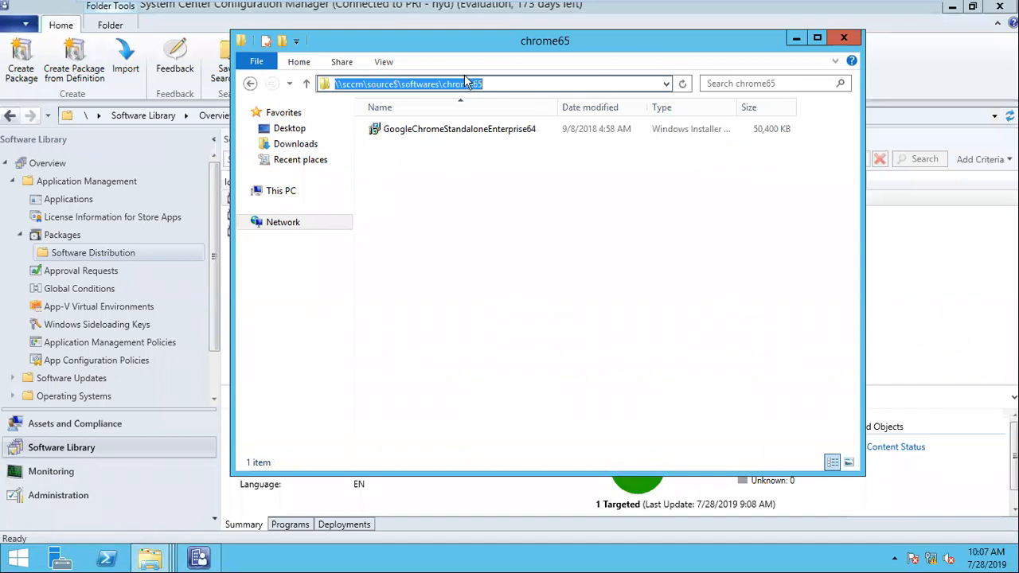
right_click(420, 79)
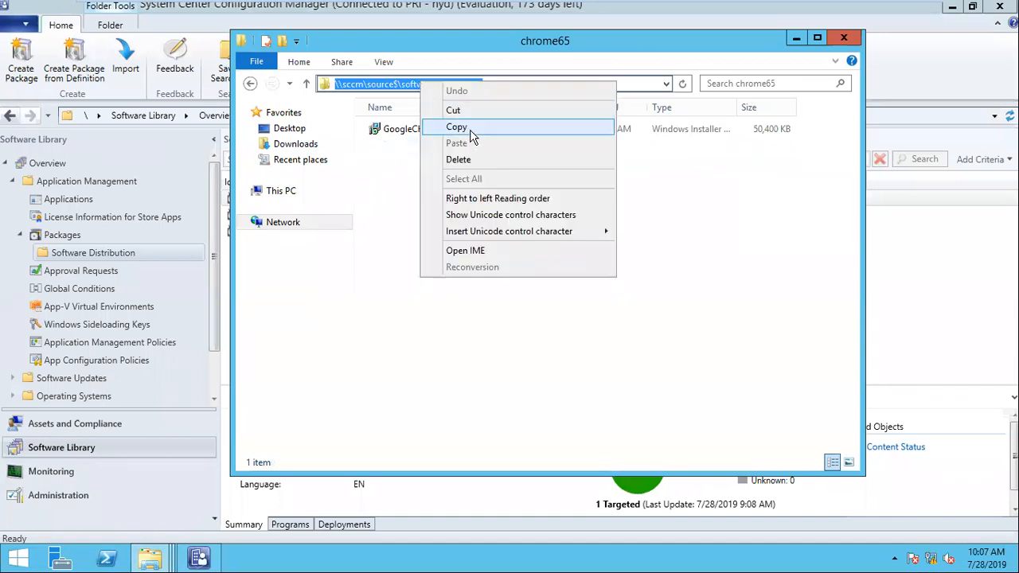
click(468, 130)
click(136, 253)
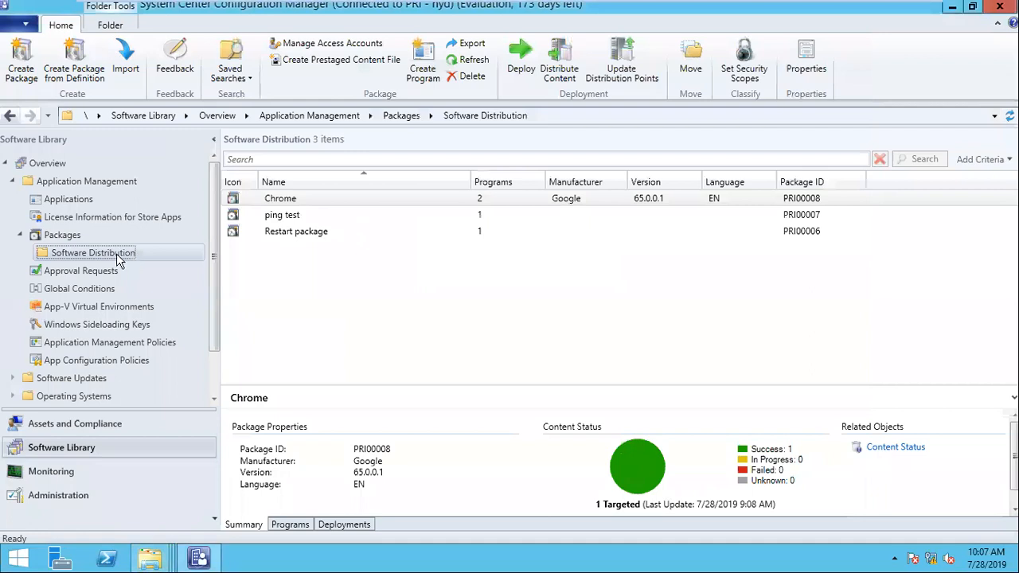
- Create a new Application folder under the Applications node
click(69, 203)
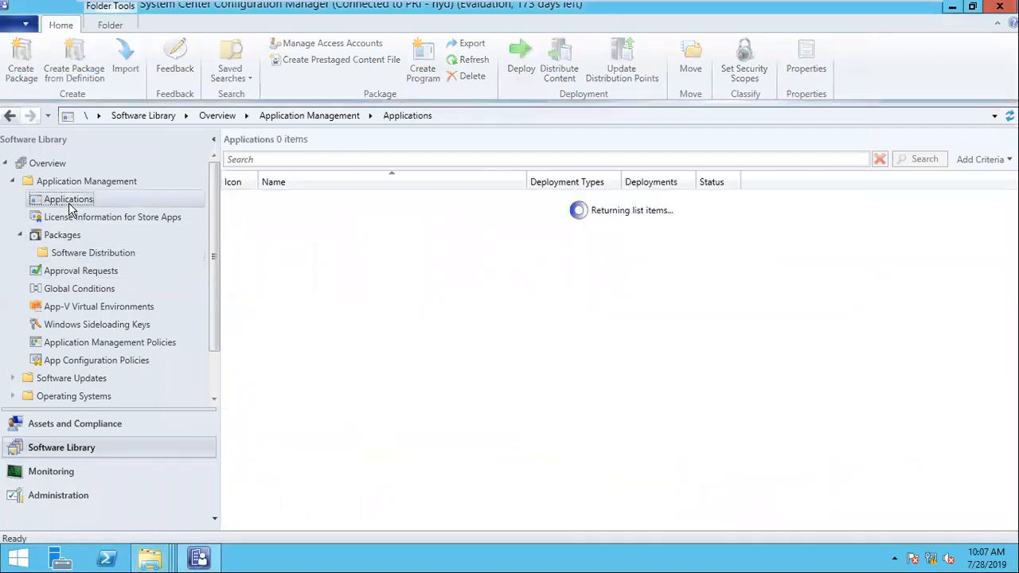
right_click(70, 206)
mouse_move(143, 278)
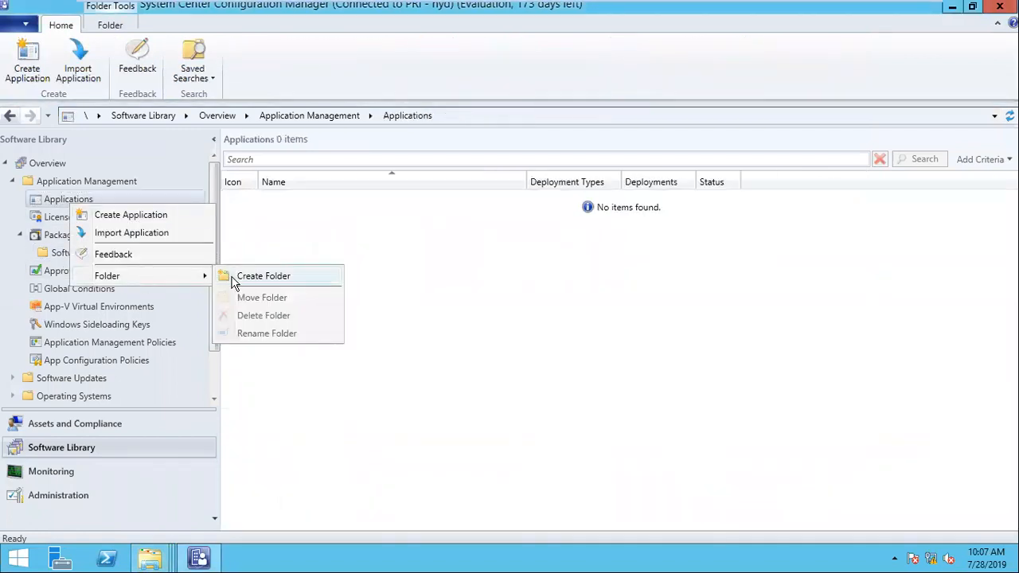
click(244, 277)
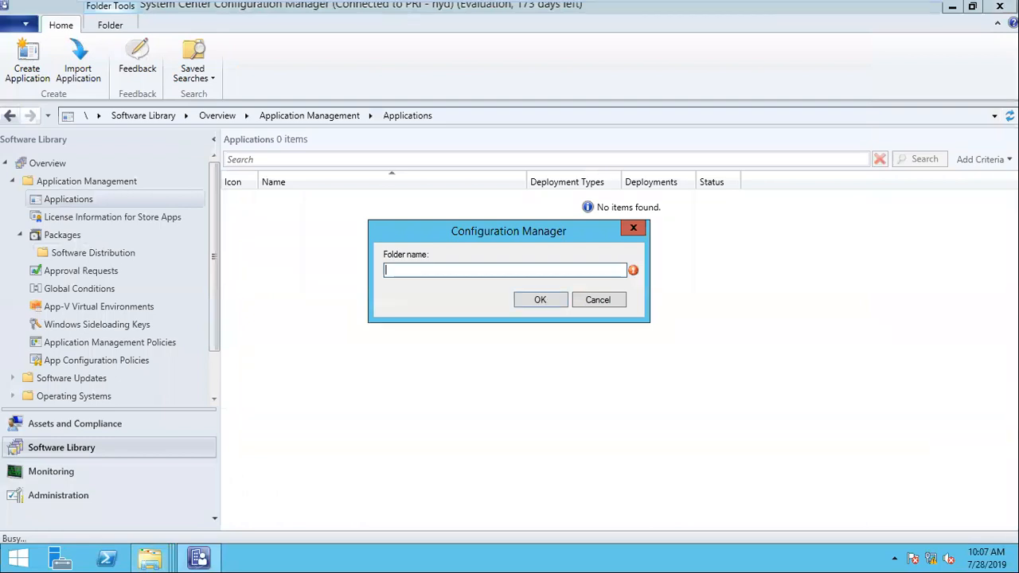
text(Applications)
click(532, 299)
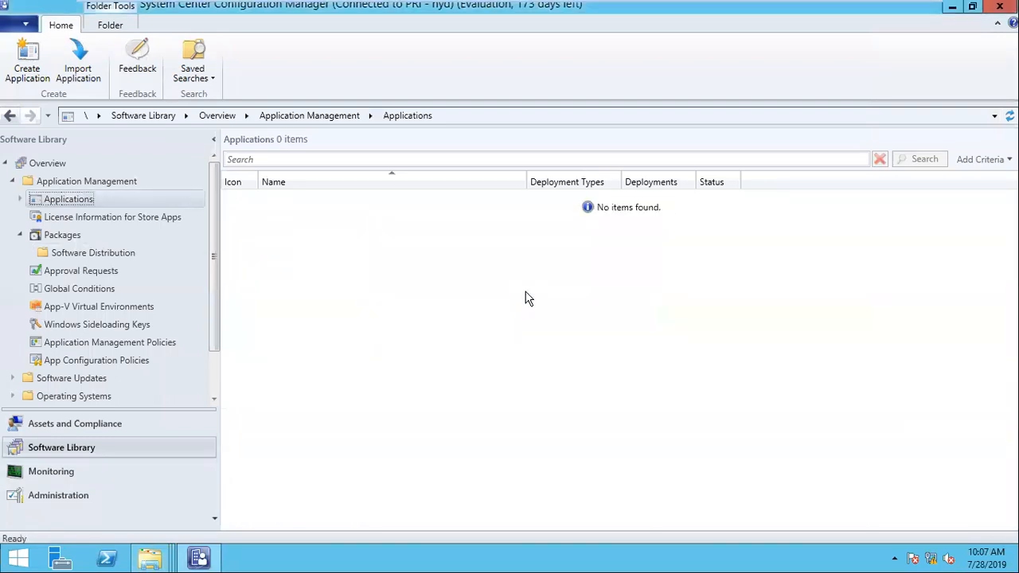
- Create a Google subfolder inside Application and start a new application in it
double_click(80, 199)
right_click(81, 217)
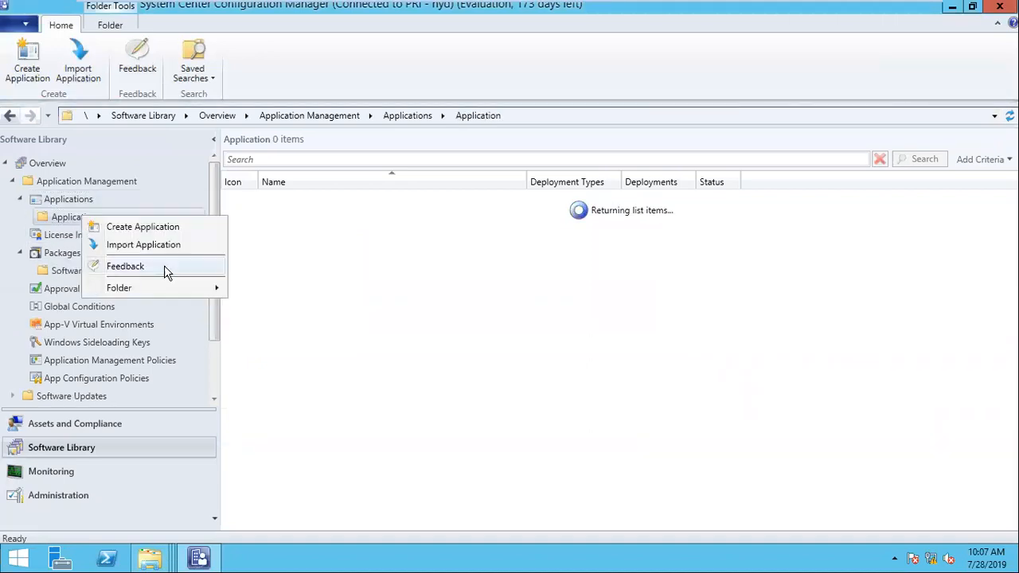
mouse_move(204, 287)
click(261, 289)
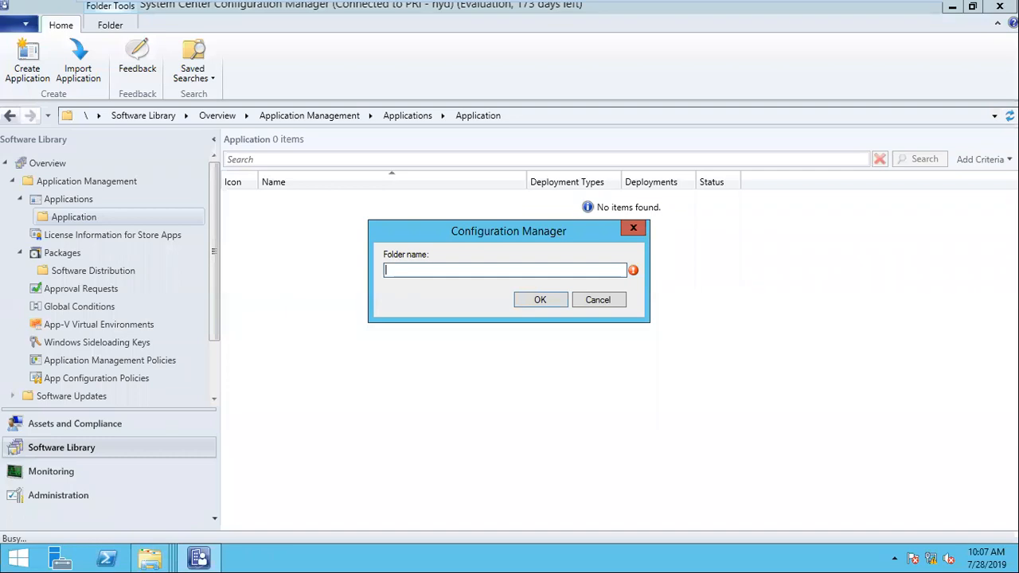
text(Google)
click(542, 301)
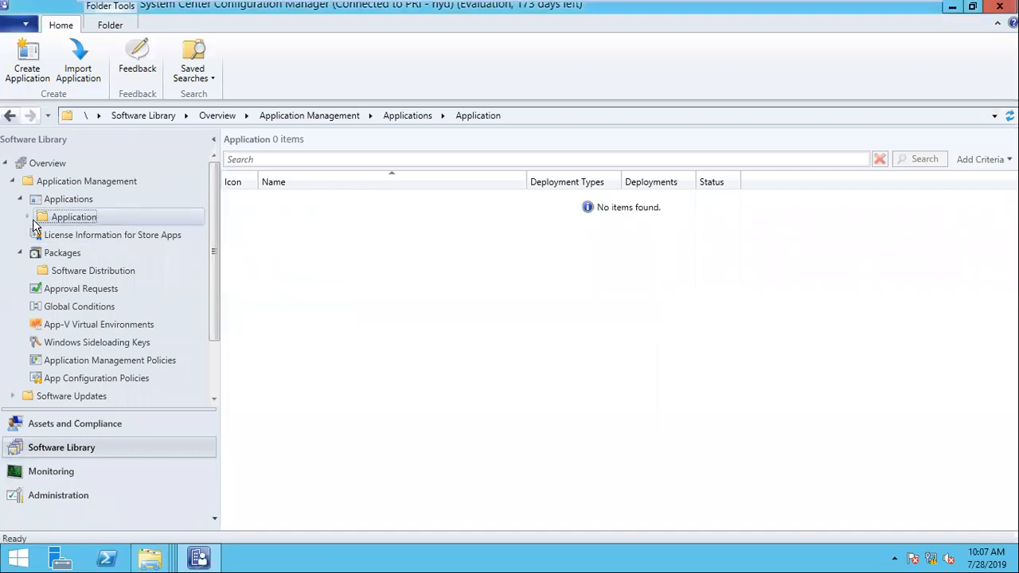
click(68, 235)
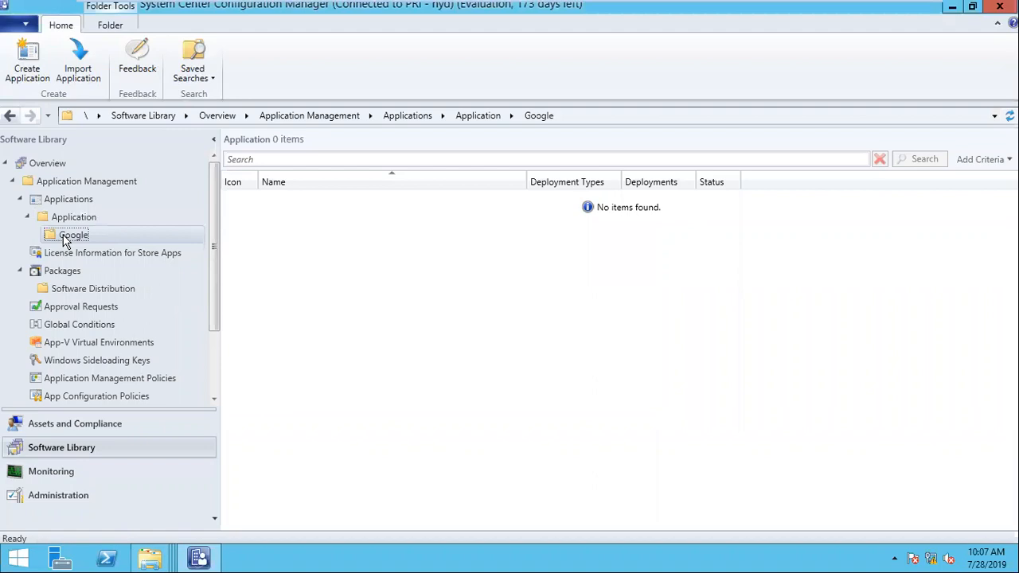
right_click(68, 236)
click(127, 247)
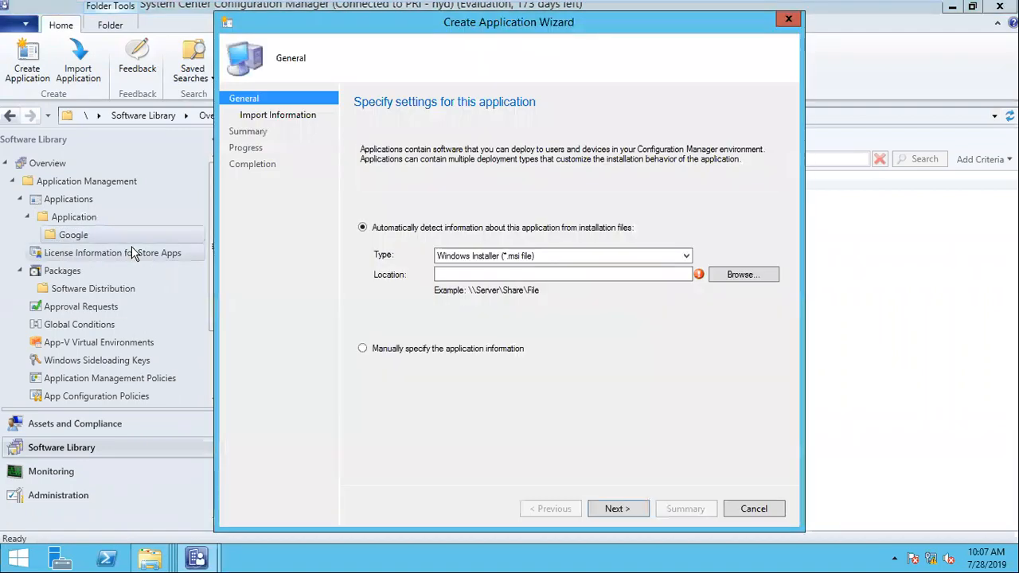
- Keep Windows Installer type and set Location to the chrome65 share's GoogleChromeStandaloneEnterprise64.msi
click(528, 257)
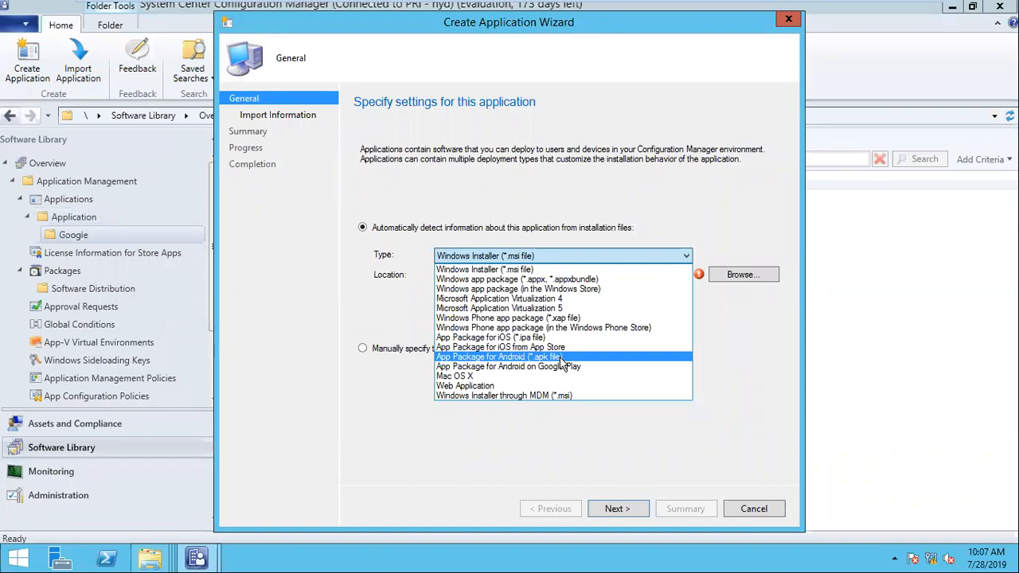
click(537, 269)
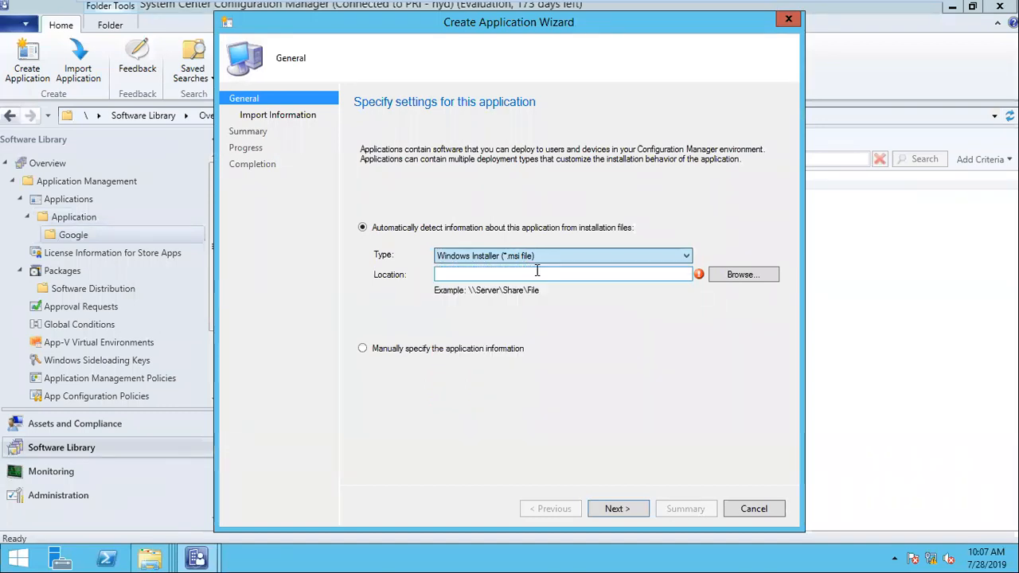
click(537, 274)
key(ctrl+v)
drag(580, 276, 285, 277)
click(579, 274)
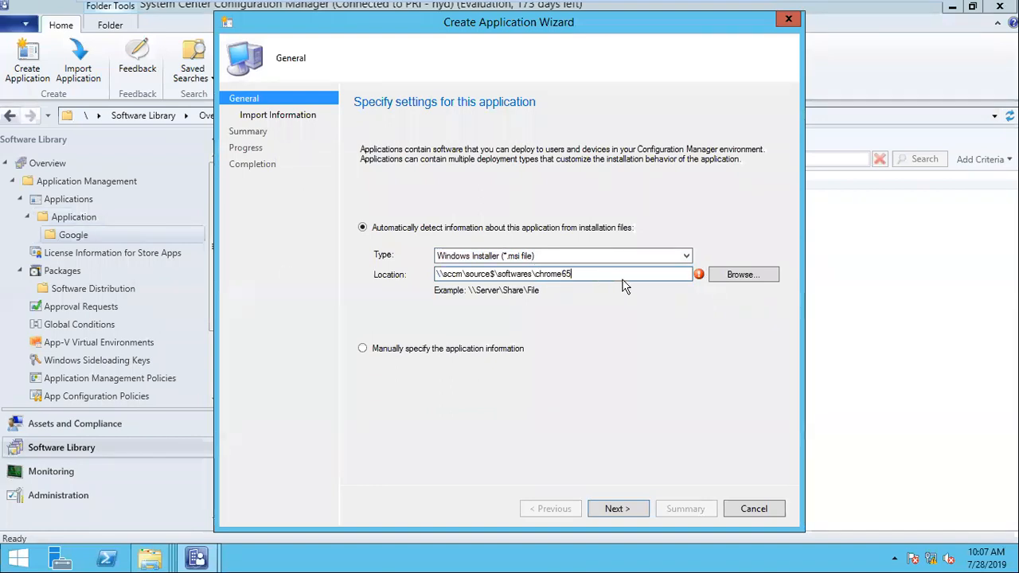
click(642, 510)
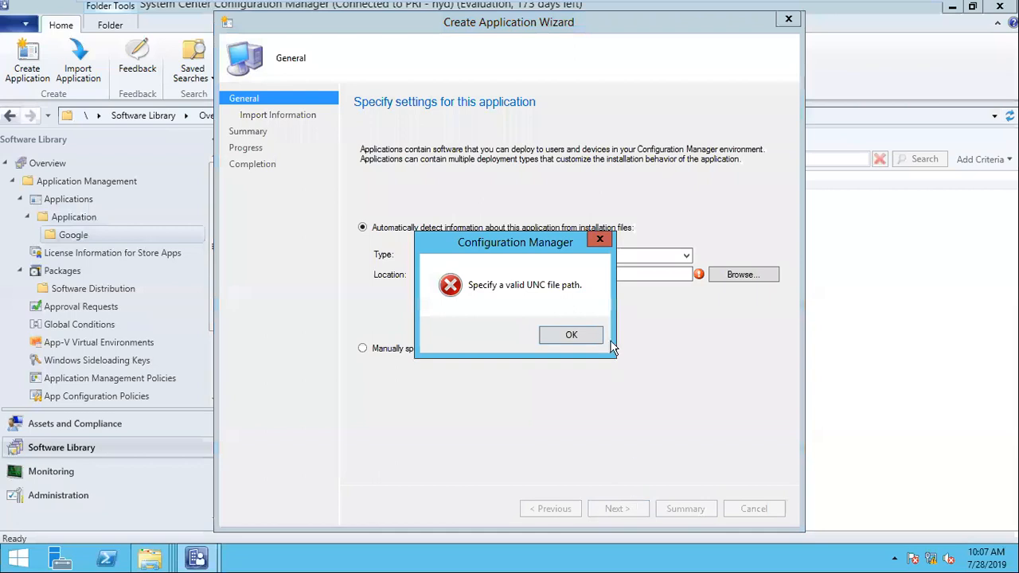
click(592, 344)
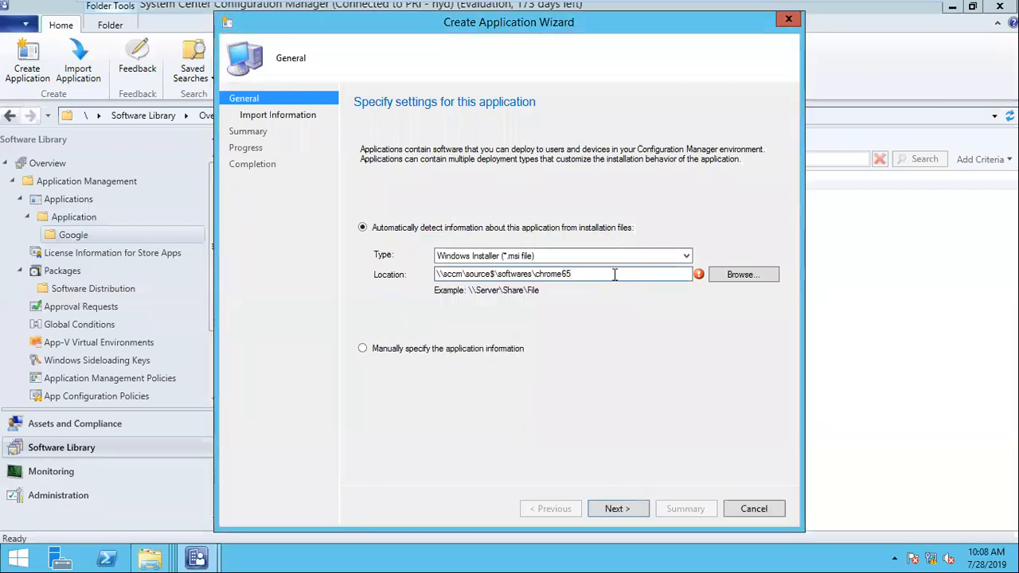
text(\)
click(625, 286)
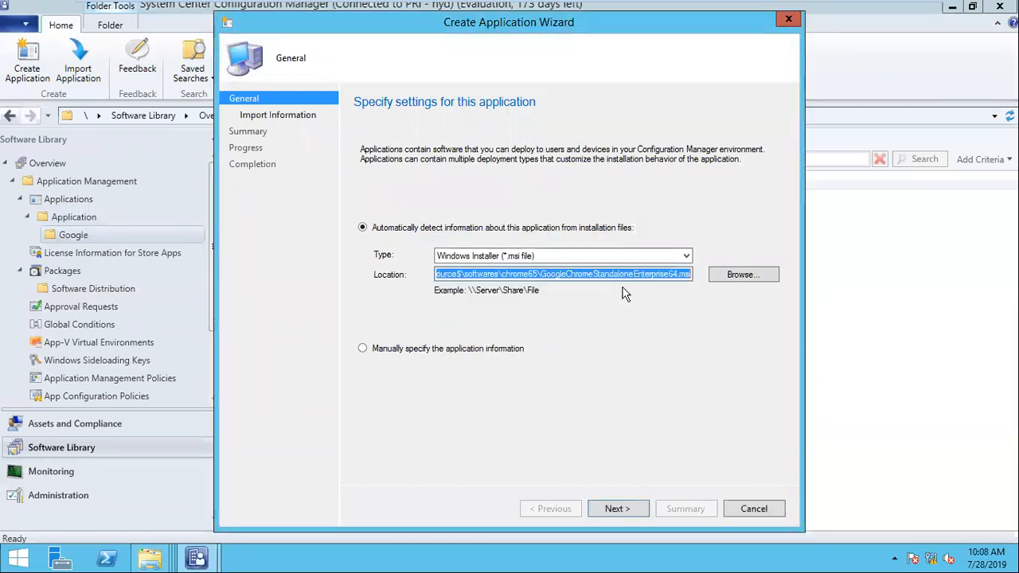
click(518, 272)
drag(459, 274, 710, 269)
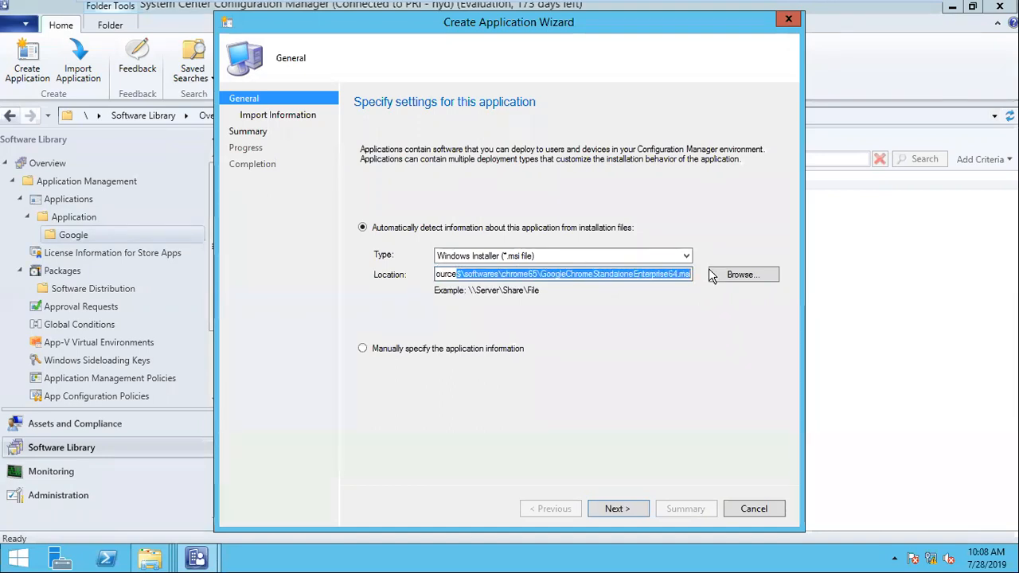
- Create an empty text document named test in the chrome65 folder
click(150, 557)
click(408, 502)
right_click(392, 161)
mouse_move(456, 342)
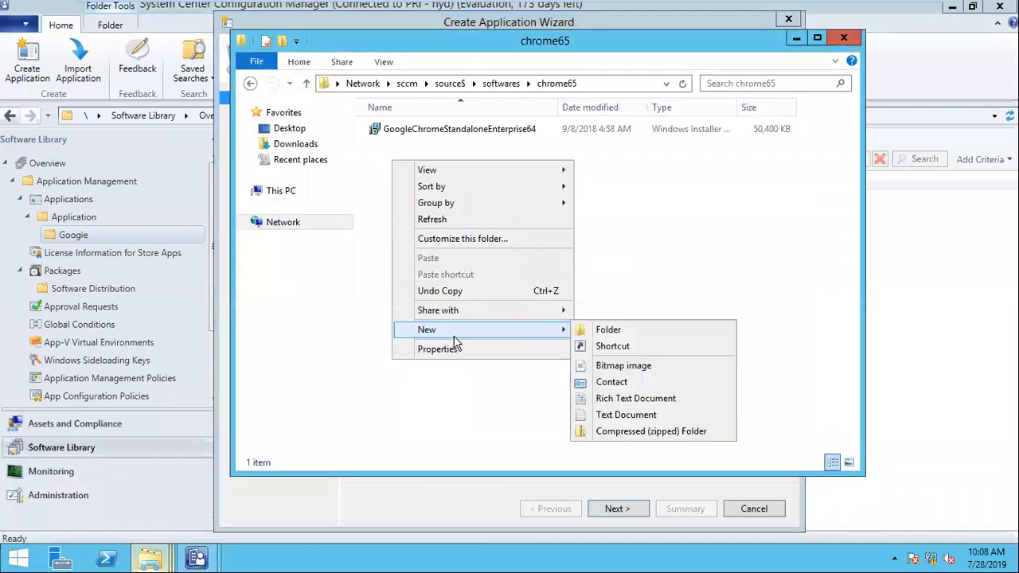
click(627, 414)
text(test)
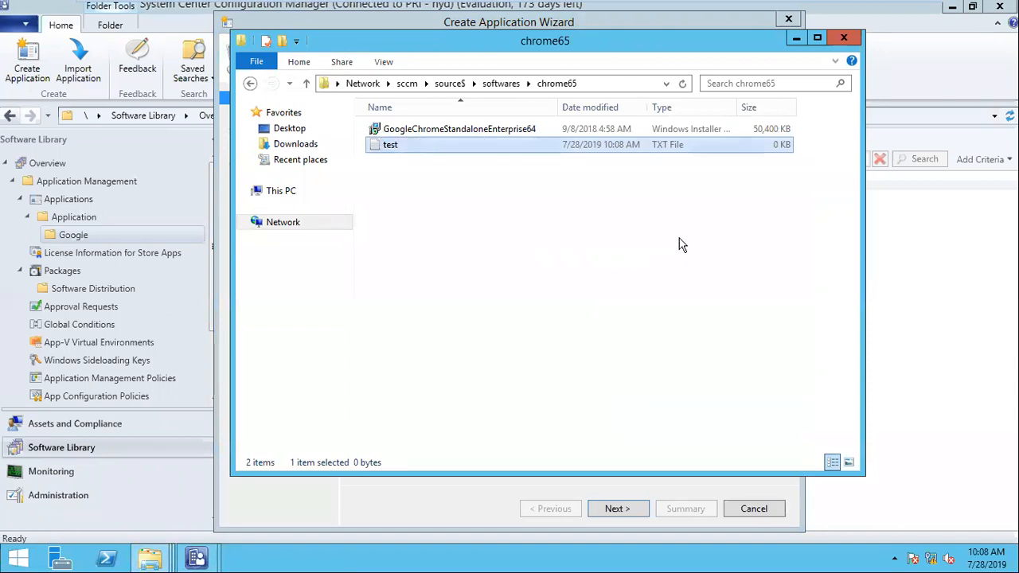
click(683, 177)
- Import the Chrome details from the MSI, checking both files sit in chrome65
click(796, 39)
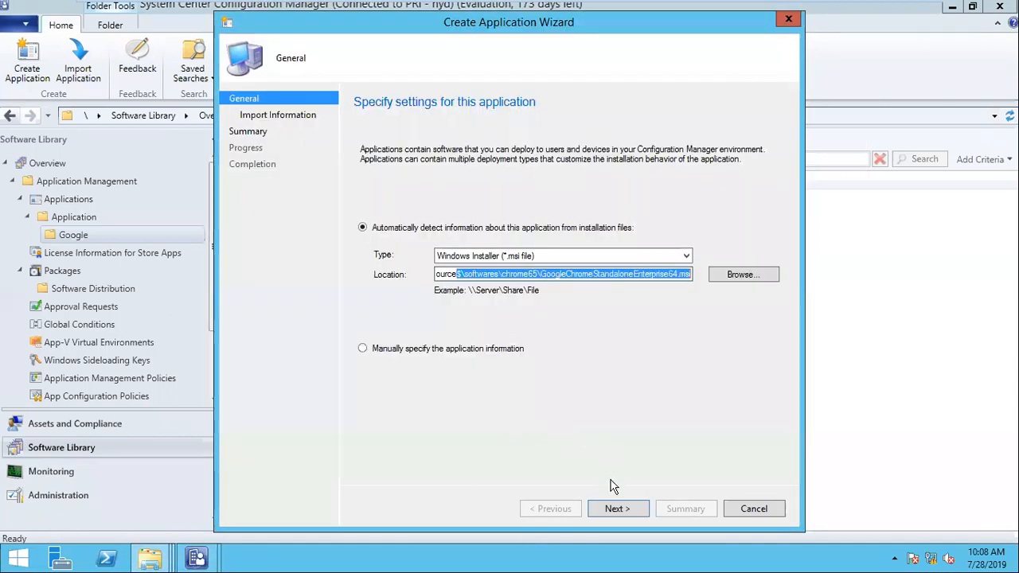
click(613, 509)
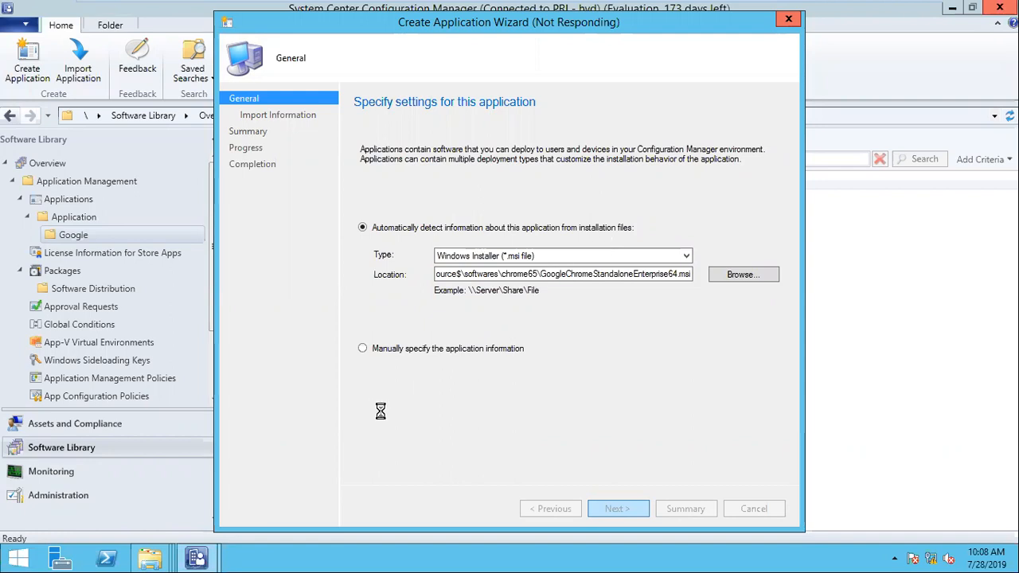
mouse_move(156, 561)
click(374, 514)
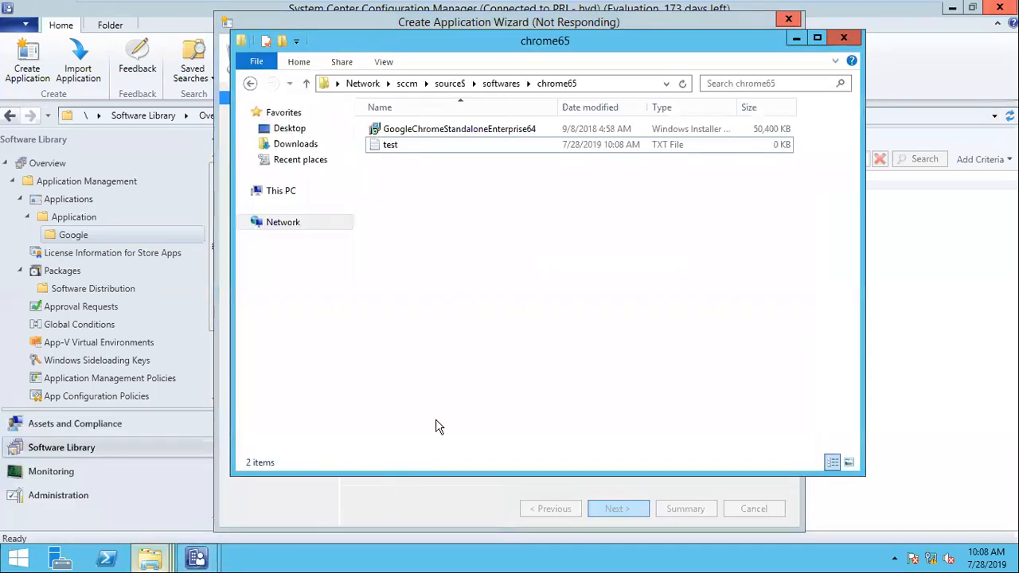
drag(625, 341, 405, 125)
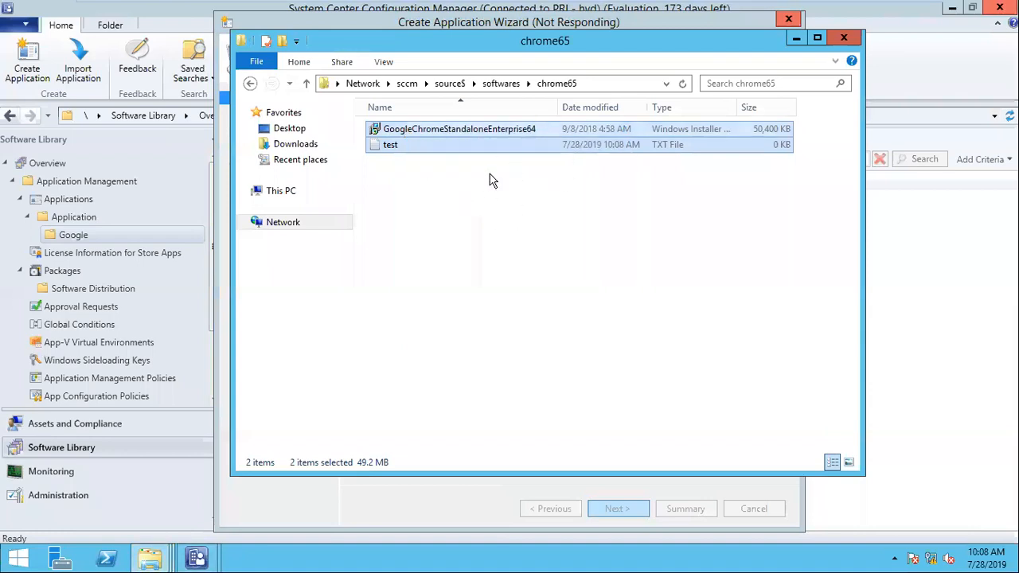
click(796, 39)
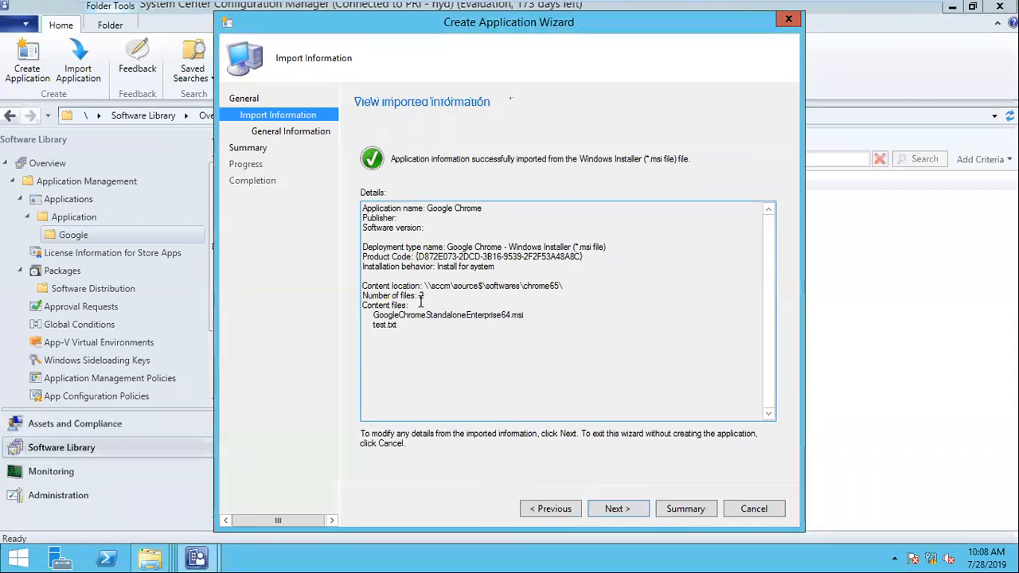
- Review the imported file count, both content files and the Product Code, then continue
drag(434, 294, 347, 293)
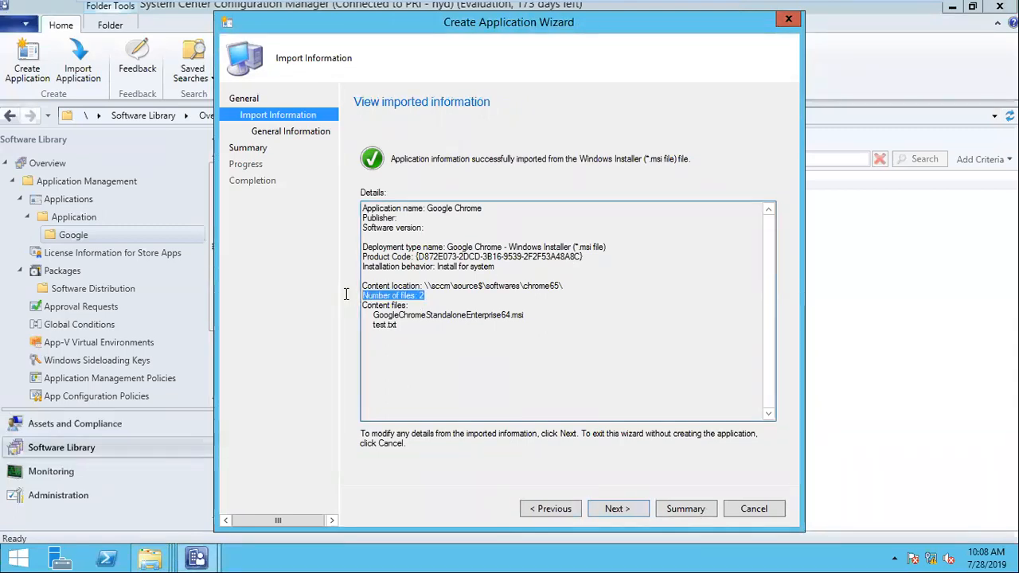
drag(429, 334, 536, 317)
drag(403, 334, 363, 314)
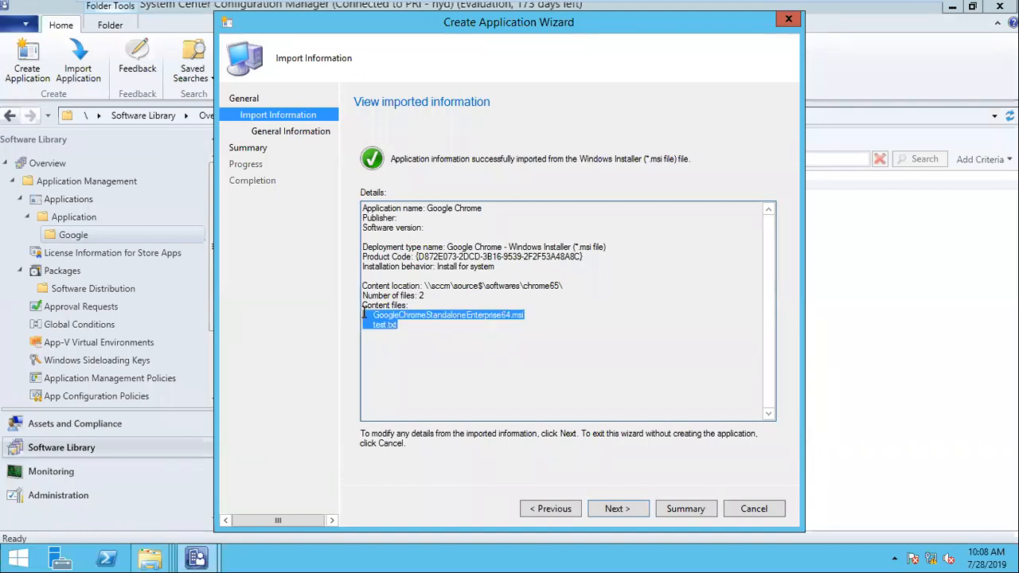
drag(415, 257, 590, 260)
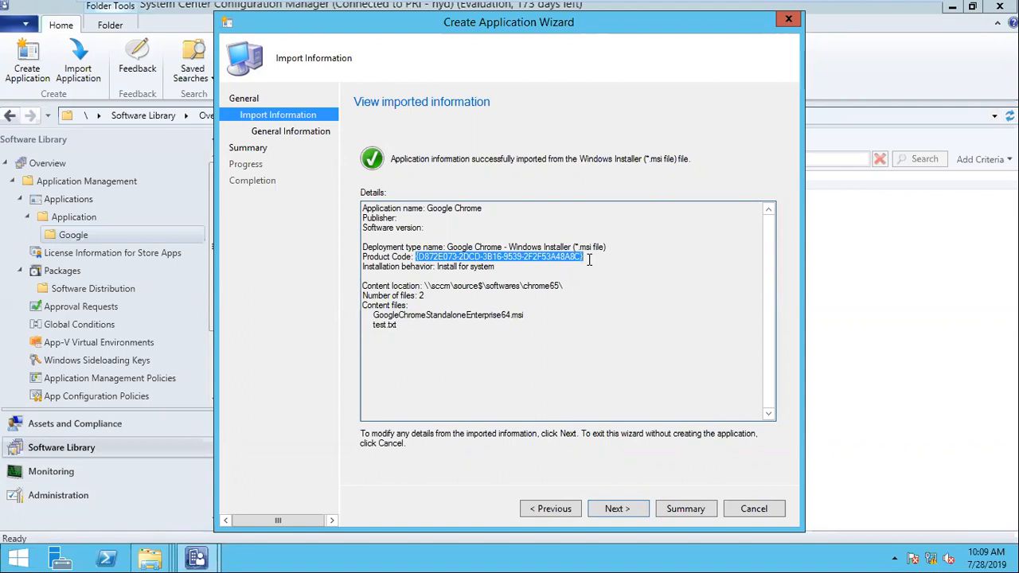
click(612, 512)
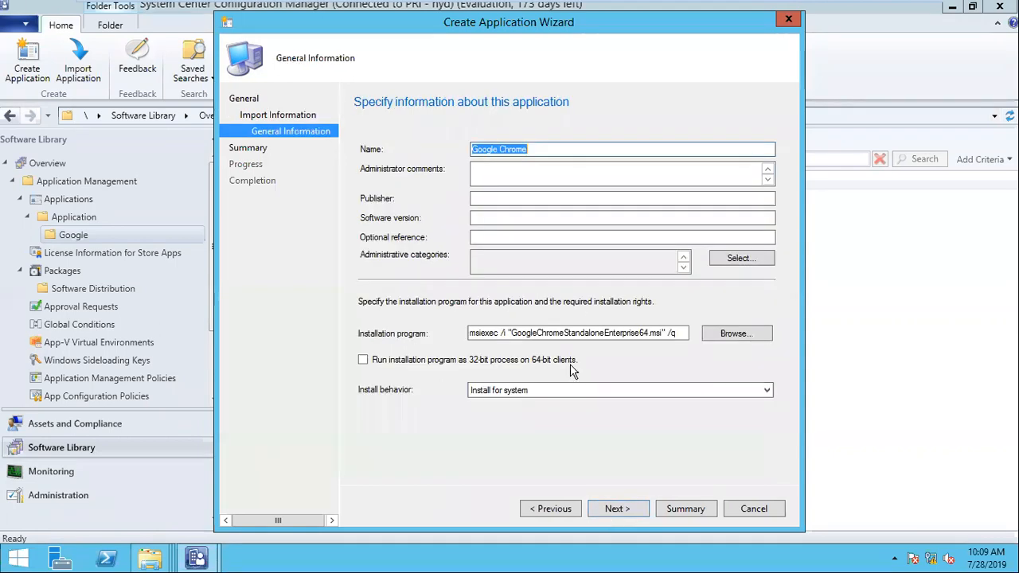
- Check the Google Chrome name and msiexec install command, keeping Install for system behavior
click(548, 146)
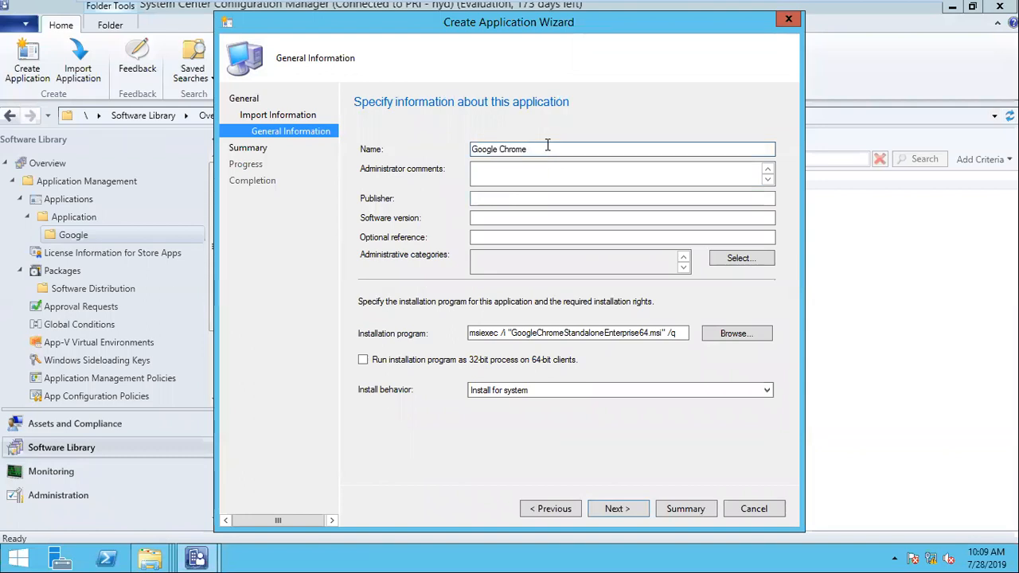
drag(683, 333, 455, 321)
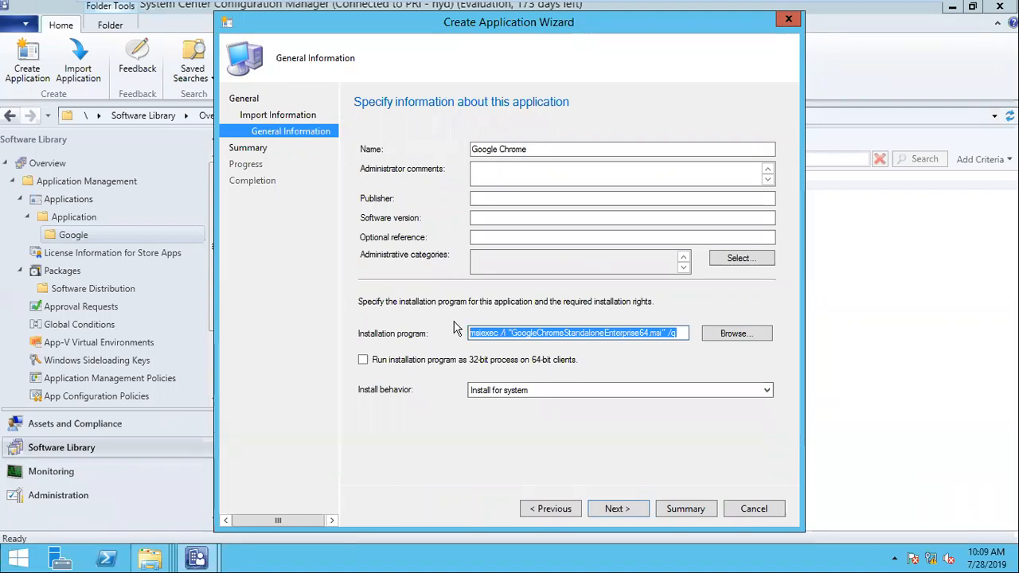
drag(509, 333, 466, 333)
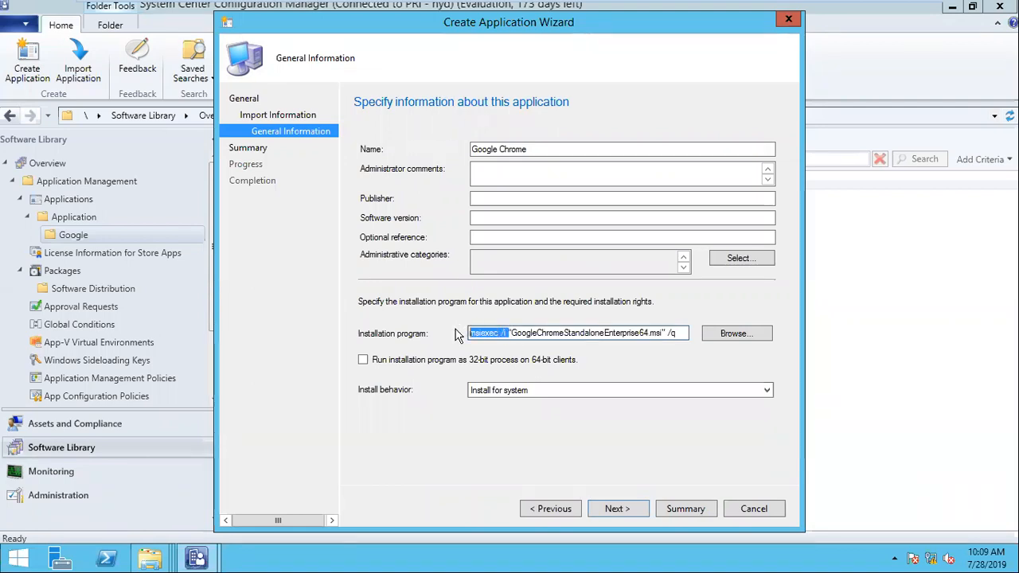
drag(690, 335, 460, 340)
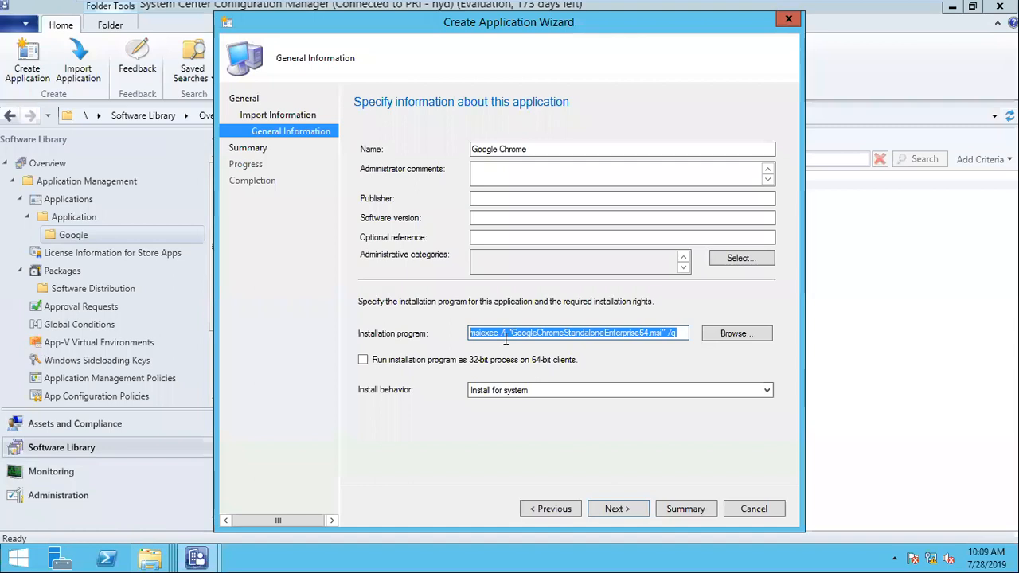
click(686, 334)
drag(686, 335, 417, 341)
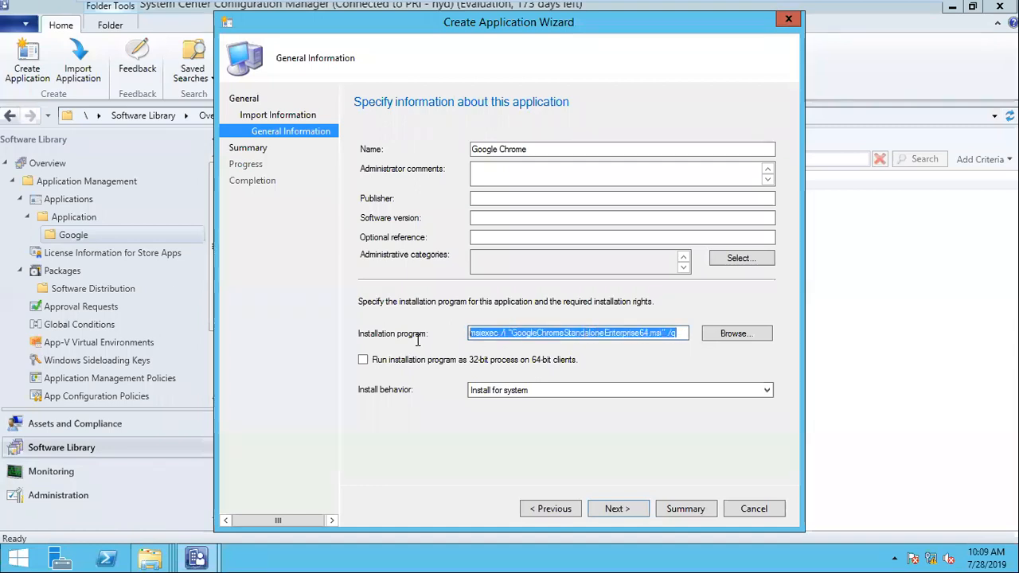
click(550, 390)
click(563, 400)
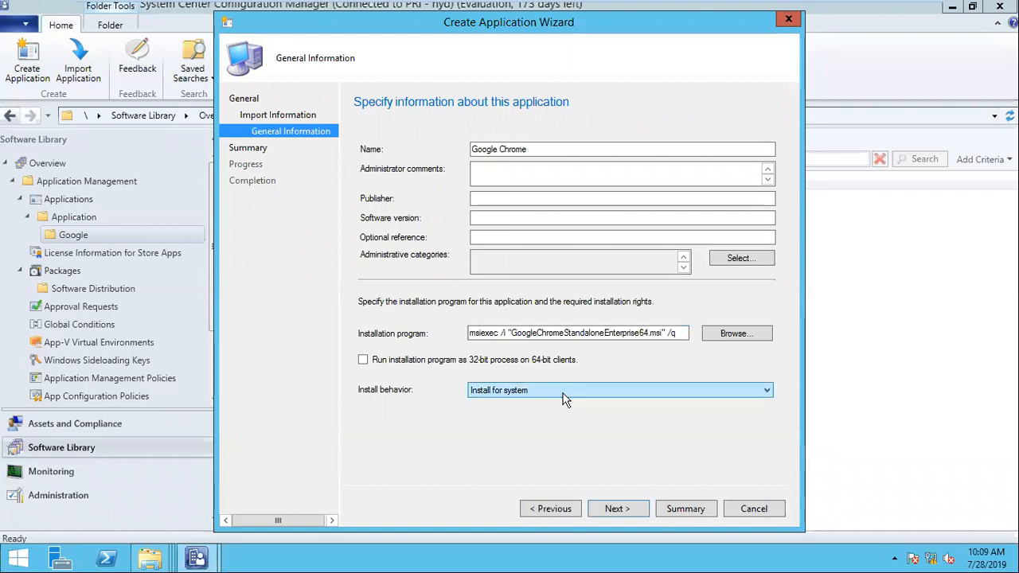
- Enter software version 65.0.0.0.1 and proceed to the Summary page
click(537, 219)
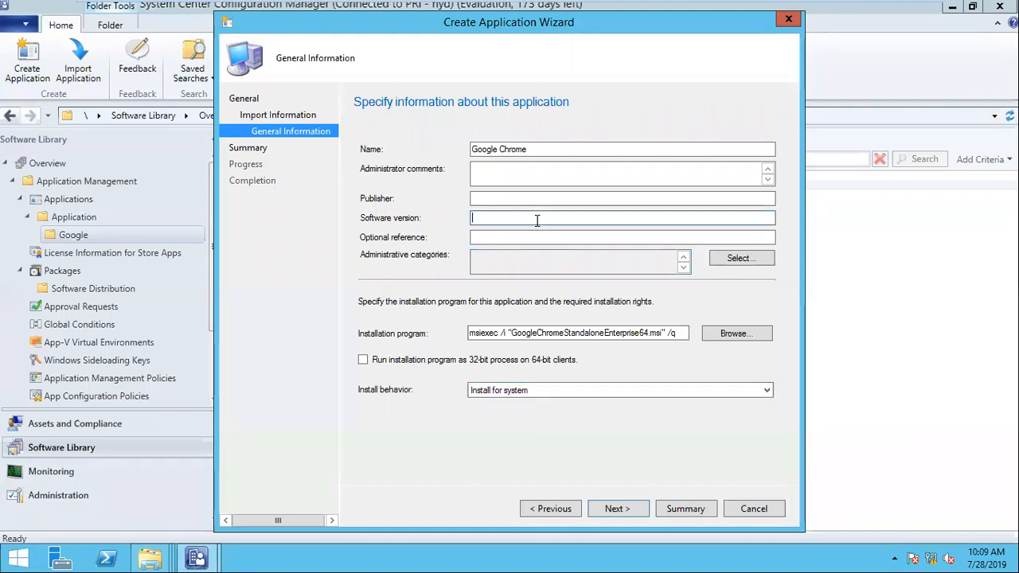
text(65.0.0.0.1)
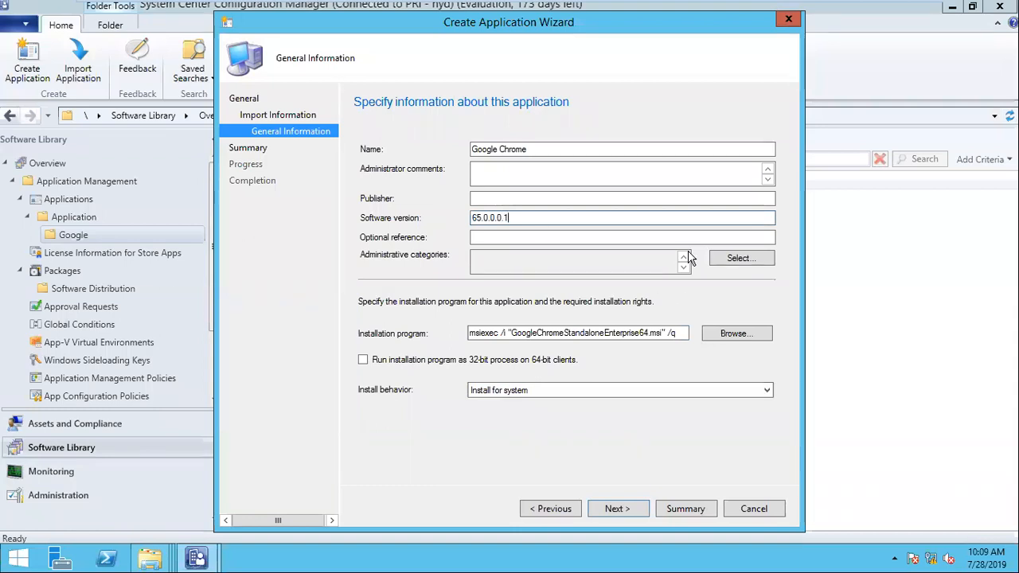
click(635, 511)
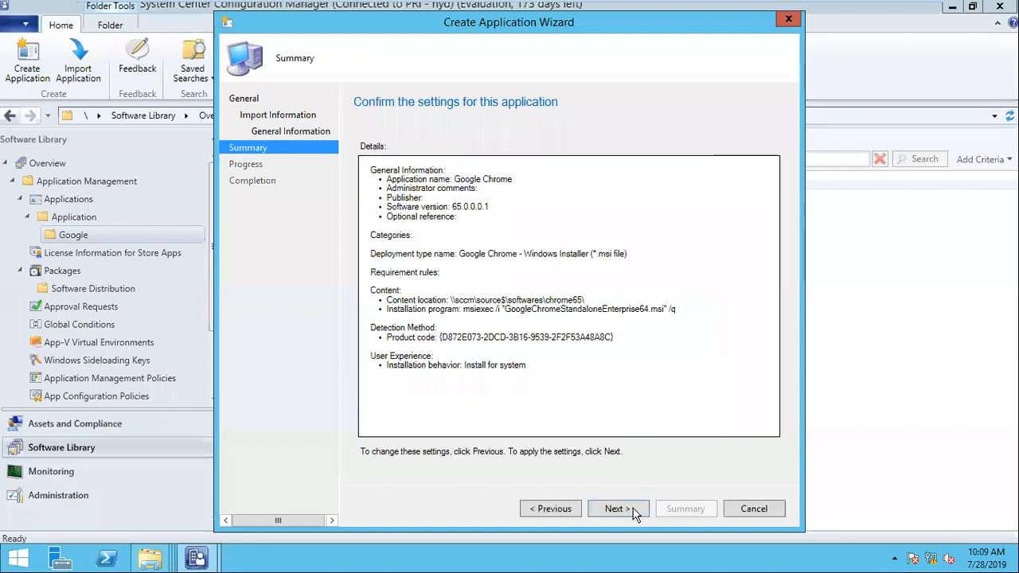
- Confirm the Summary to create the Google Chrome application, then close the completed wizard
click(634, 510)
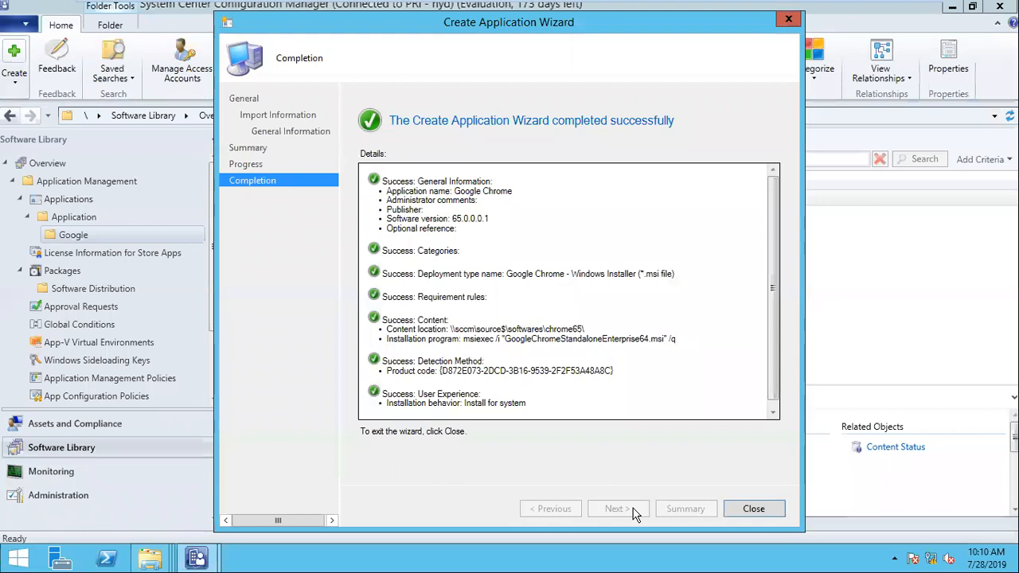
scroll(767, 288, down, 1)
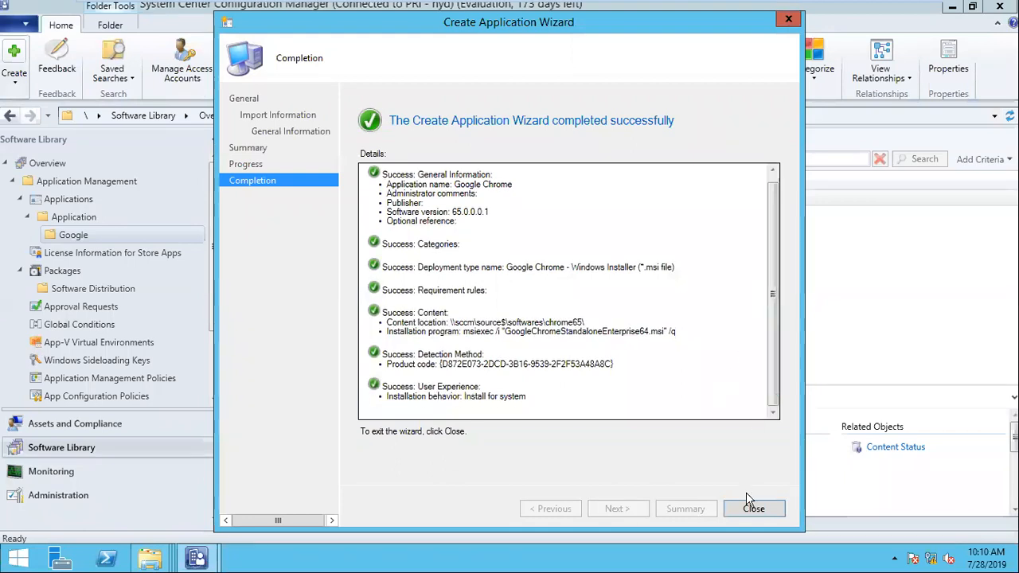
click(754, 509)
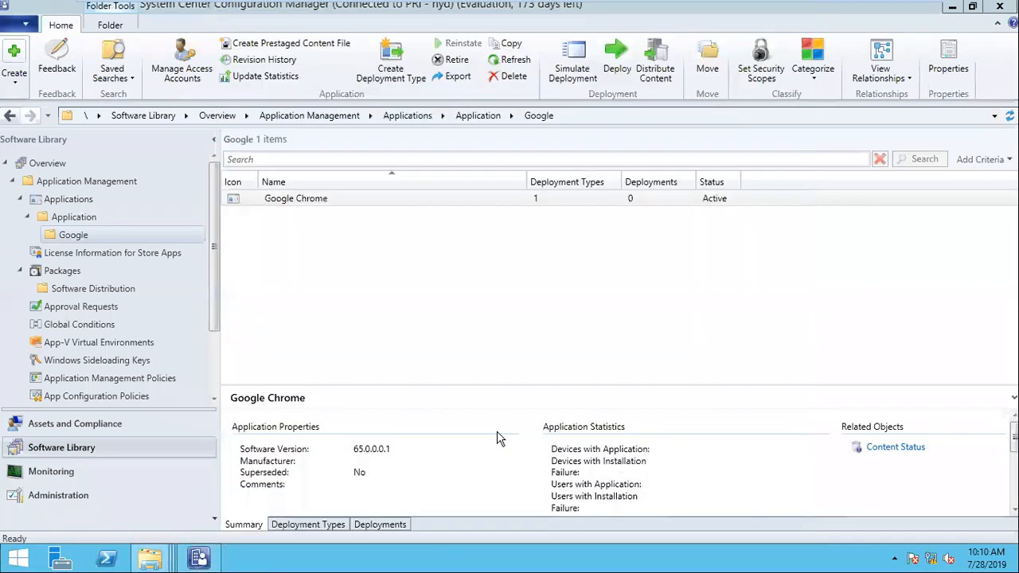
click(322, 526)
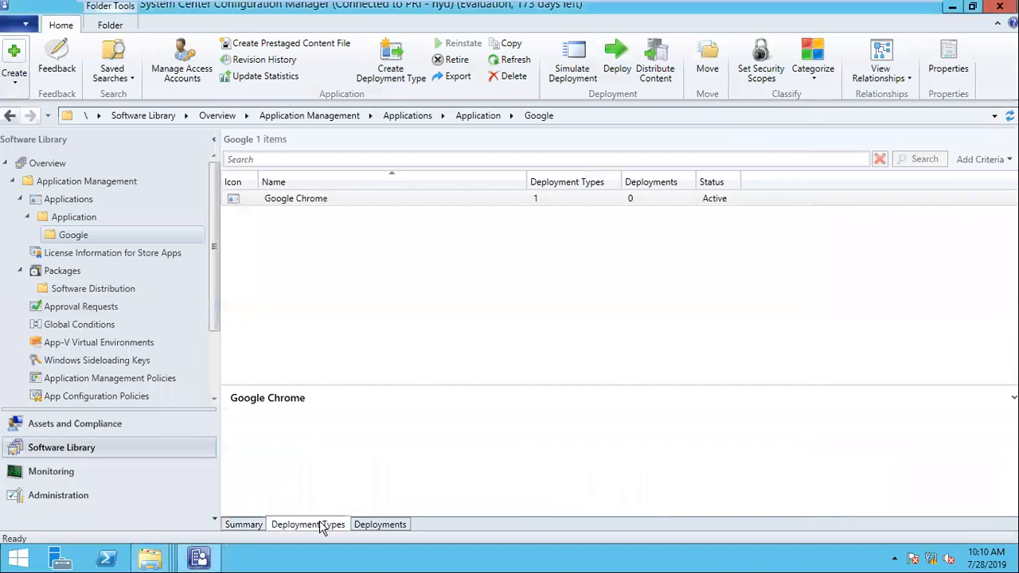
click(353, 438)
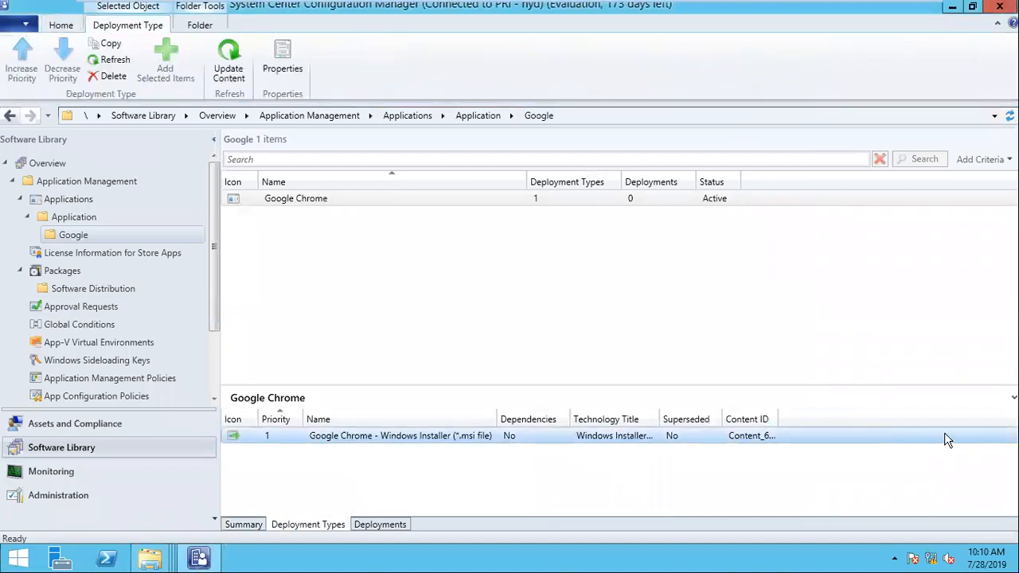
double_click(778, 418)
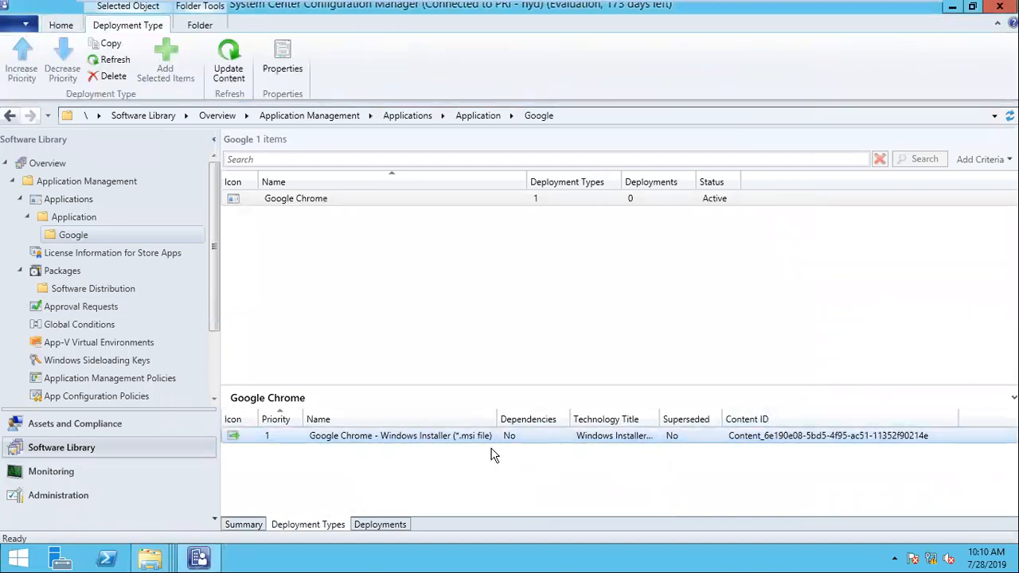
click(261, 526)
click(299, 203)
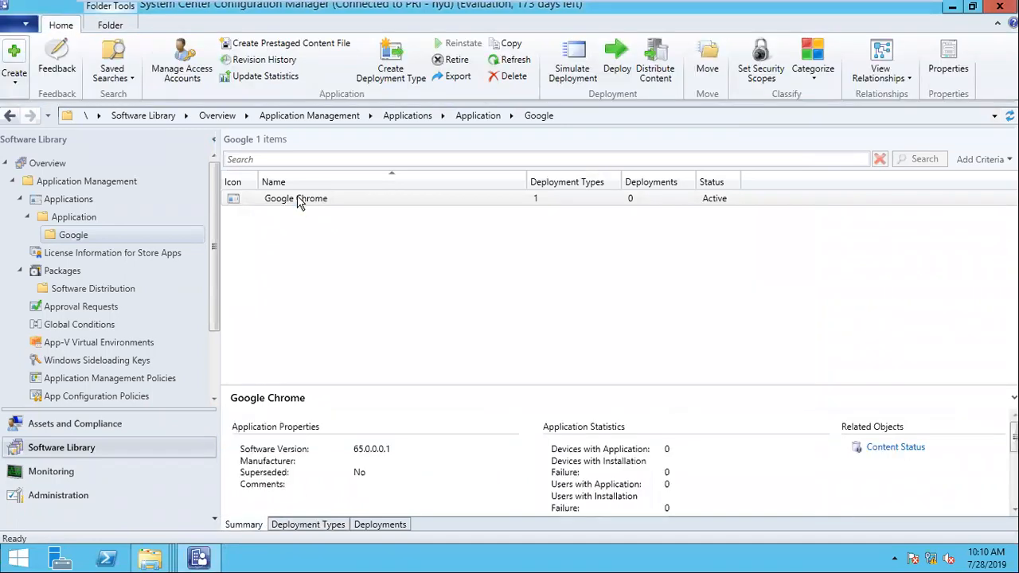
right_click(299, 203)
click(370, 534)
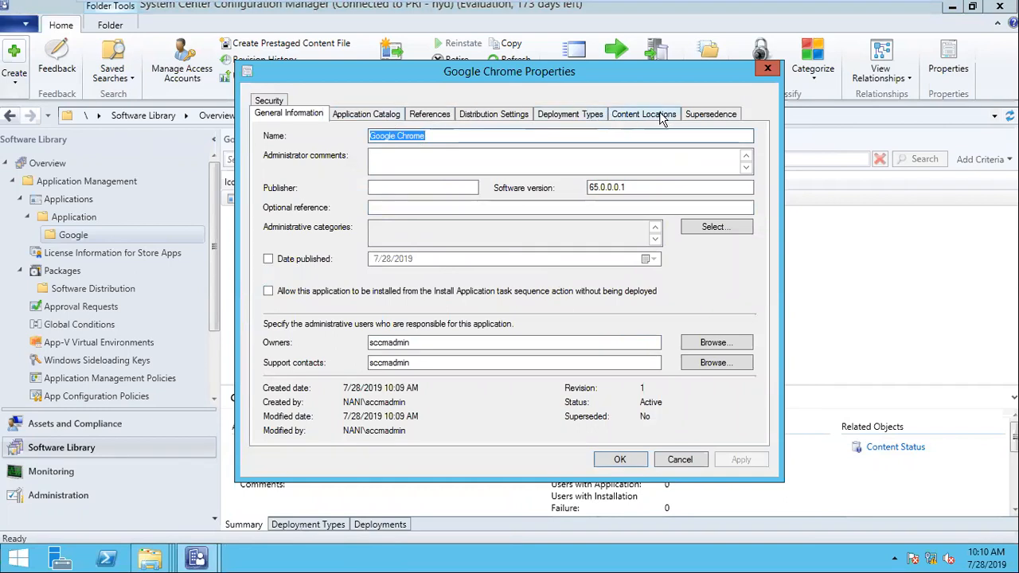
click(690, 116)
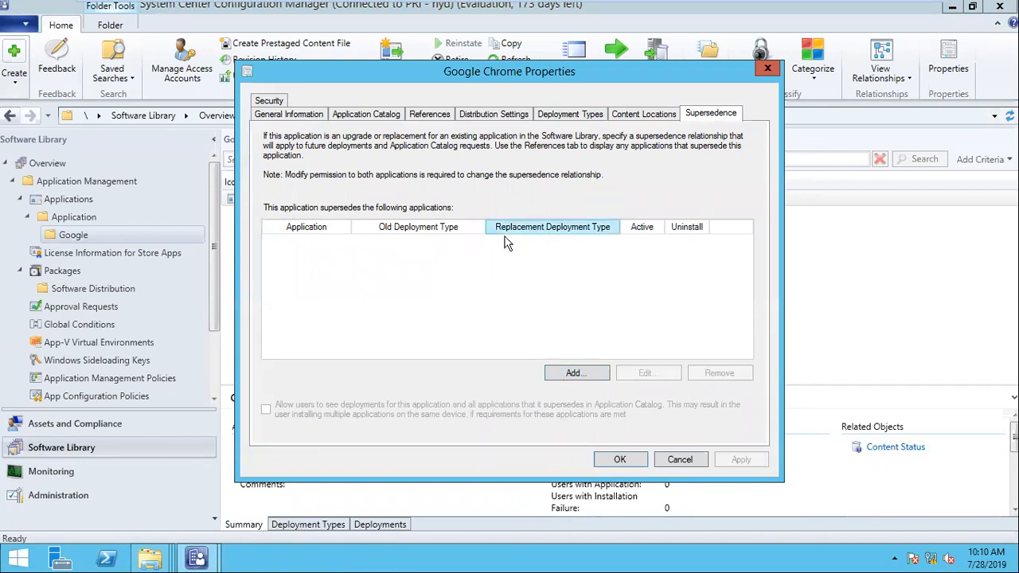
click(682, 459)
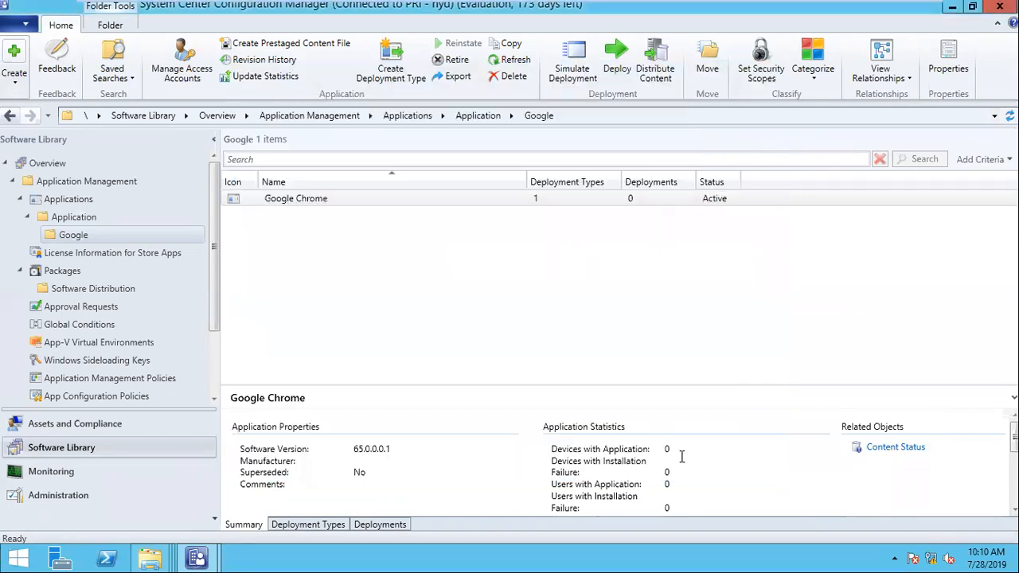
click(317, 526)
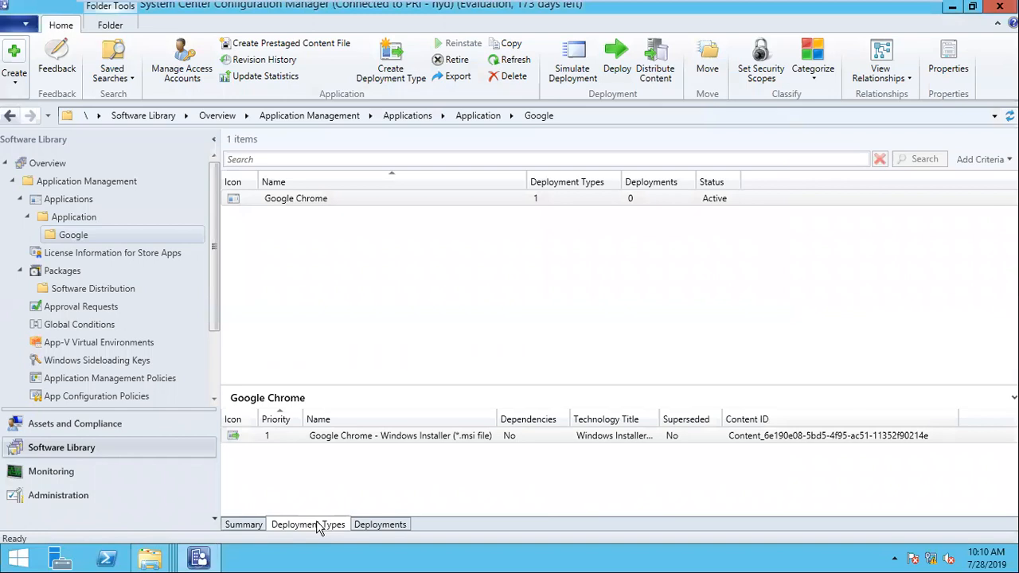
- Open the properties of the Chrome Windows Installer deployment type
click(400, 436)
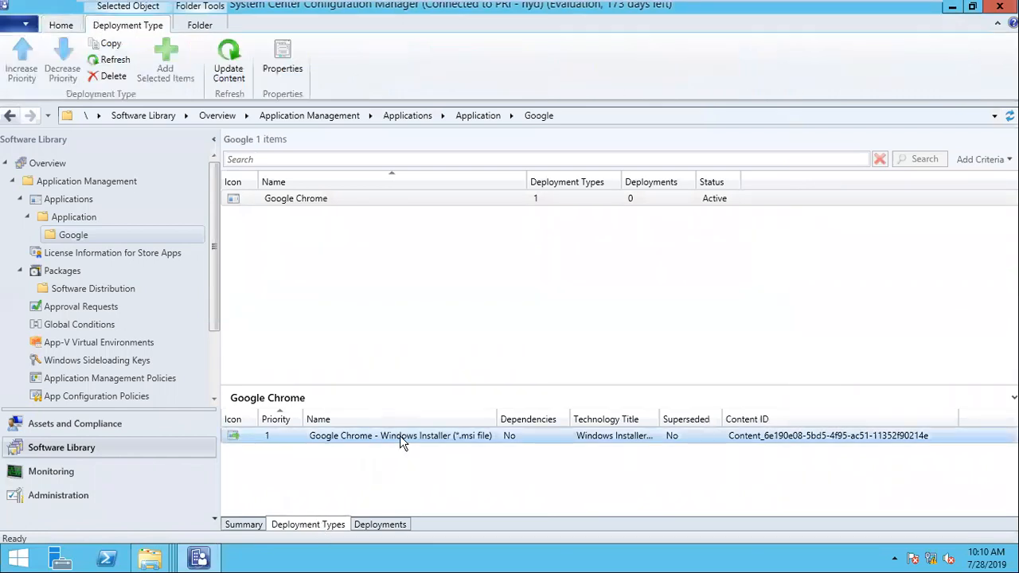
right_click(399, 436)
click(450, 428)
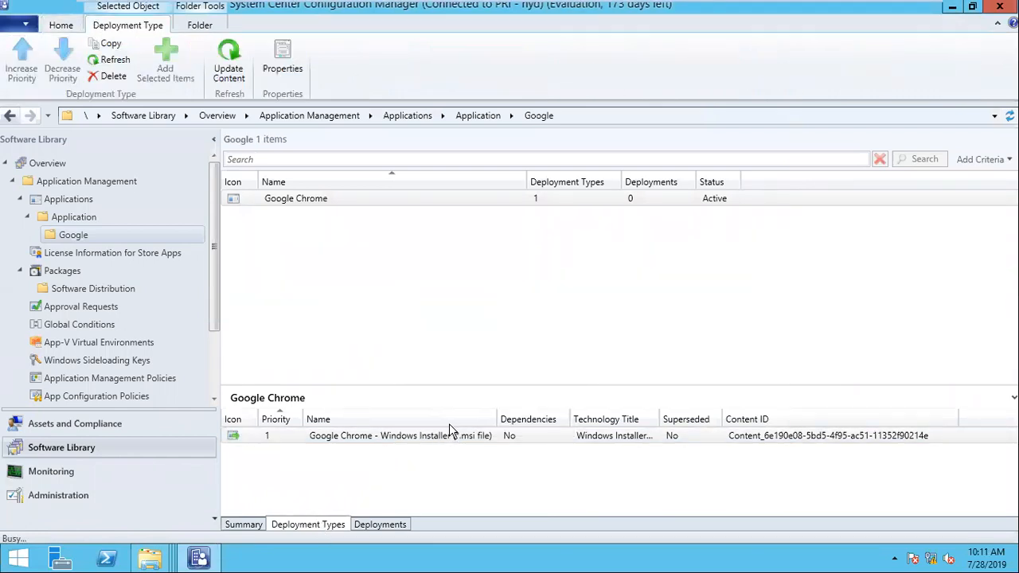
key(ctrl+alt+Return)
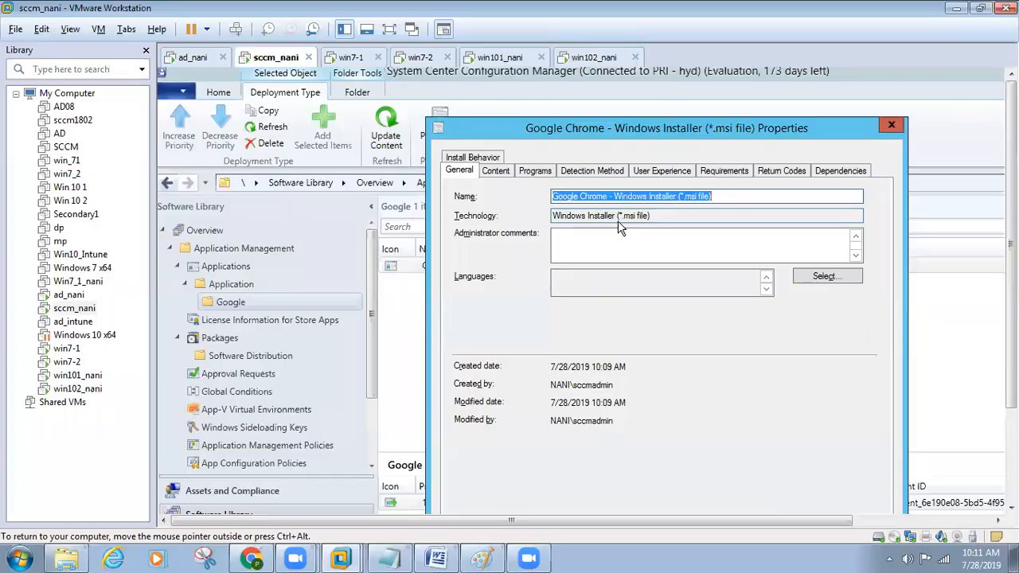
key(ctrl+alt+Return)
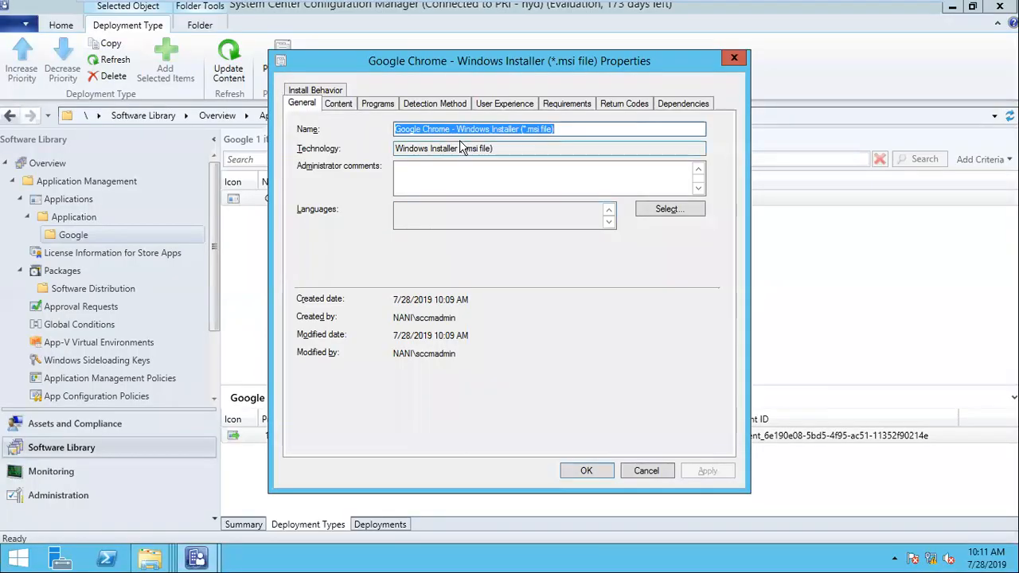
- Review the install command and the msiexec /x product-code /q uninstall command on the Programs tab
click(377, 104)
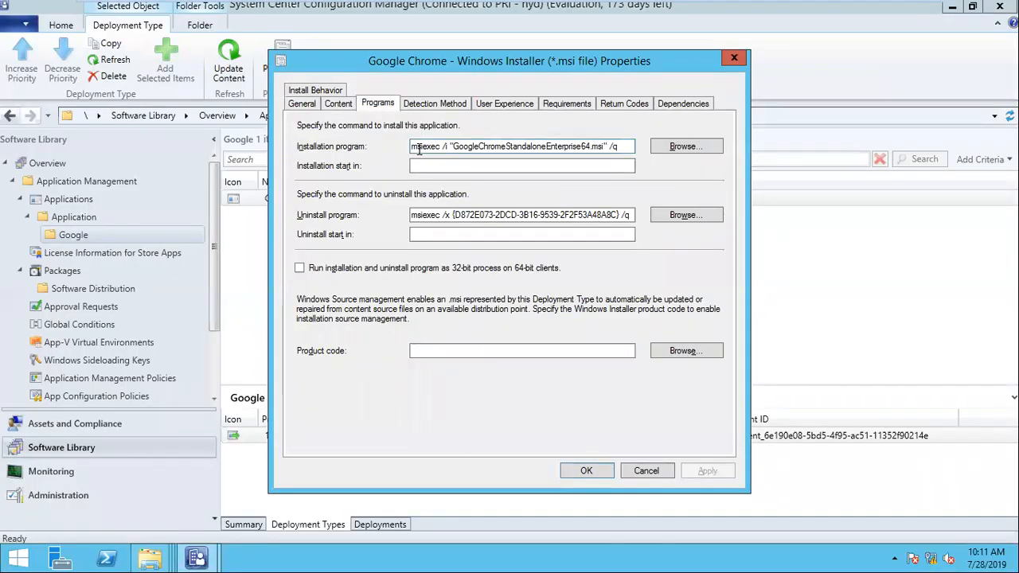
drag(413, 146, 626, 148)
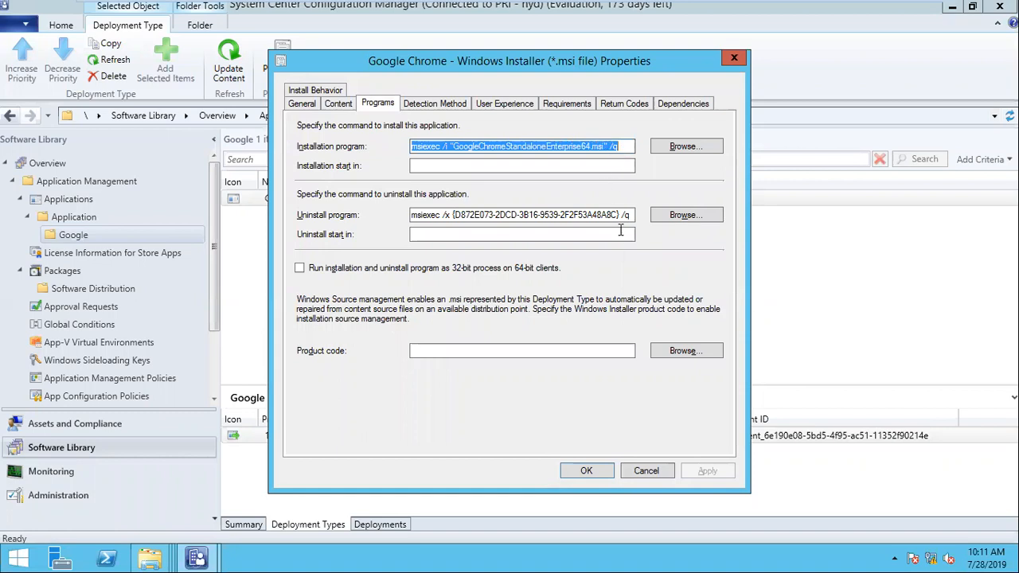
drag(633, 215, 366, 215)
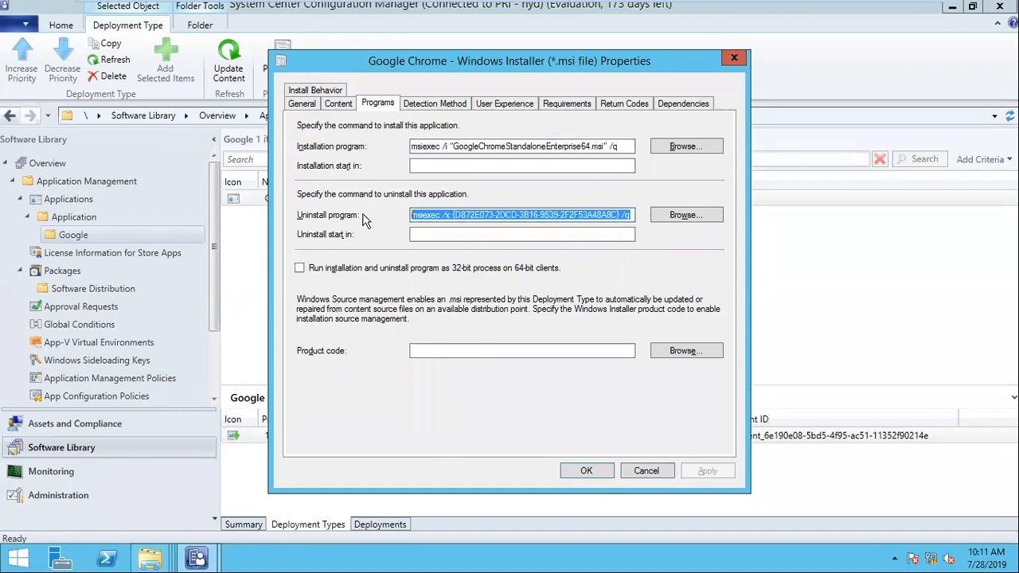
click(454, 217)
drag(454, 217, 386, 213)
drag(416, 146, 750, 132)
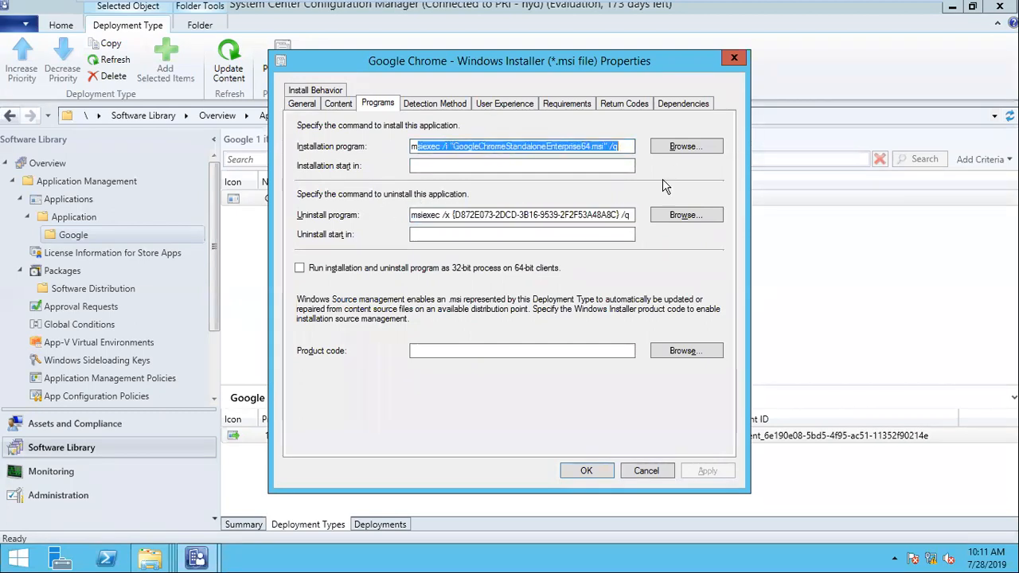
drag(634, 215, 275, 220)
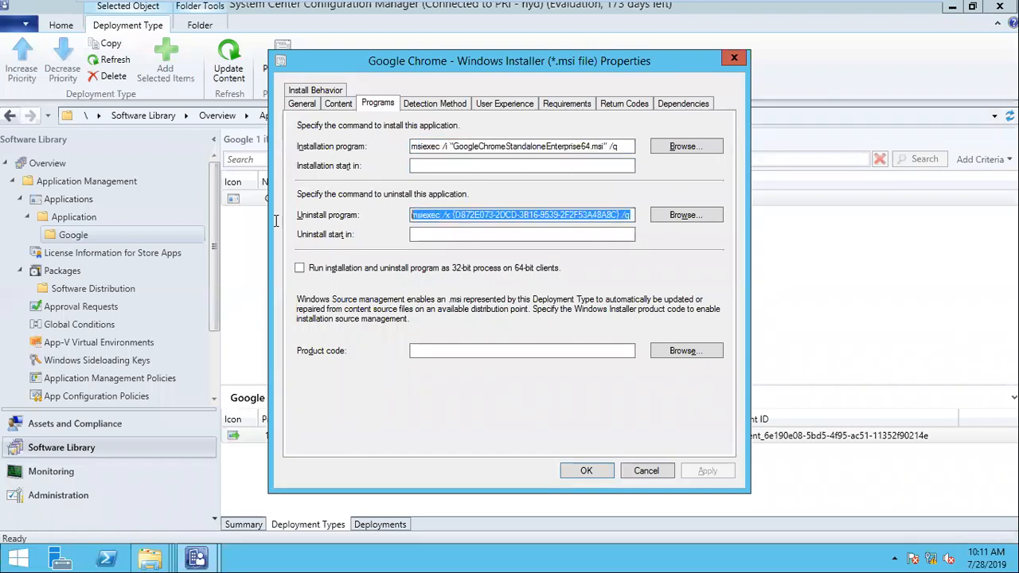
- Edit the MSI Product Code detection clause, try File System and File settings, then cancel
click(435, 105)
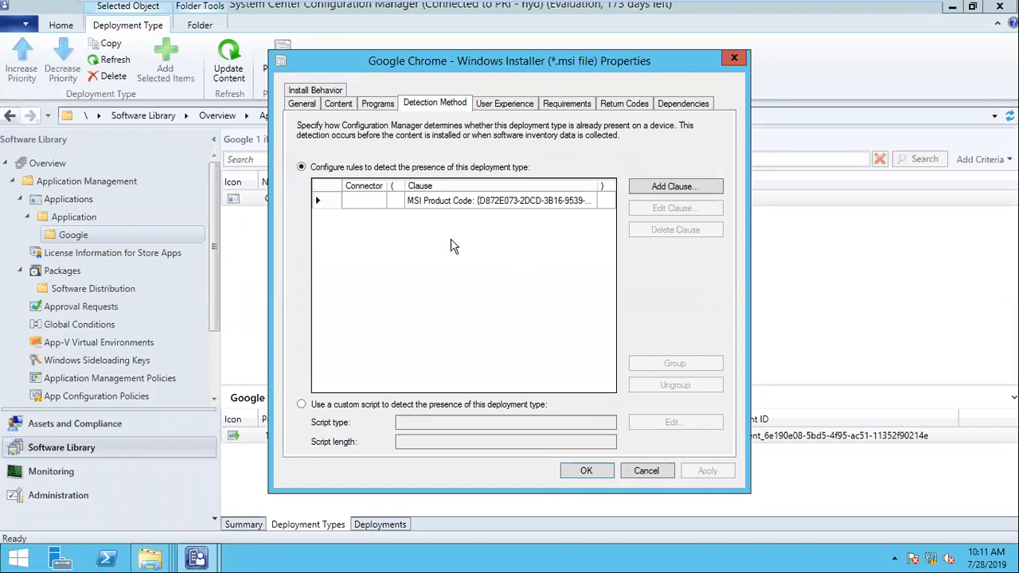
click(383, 203)
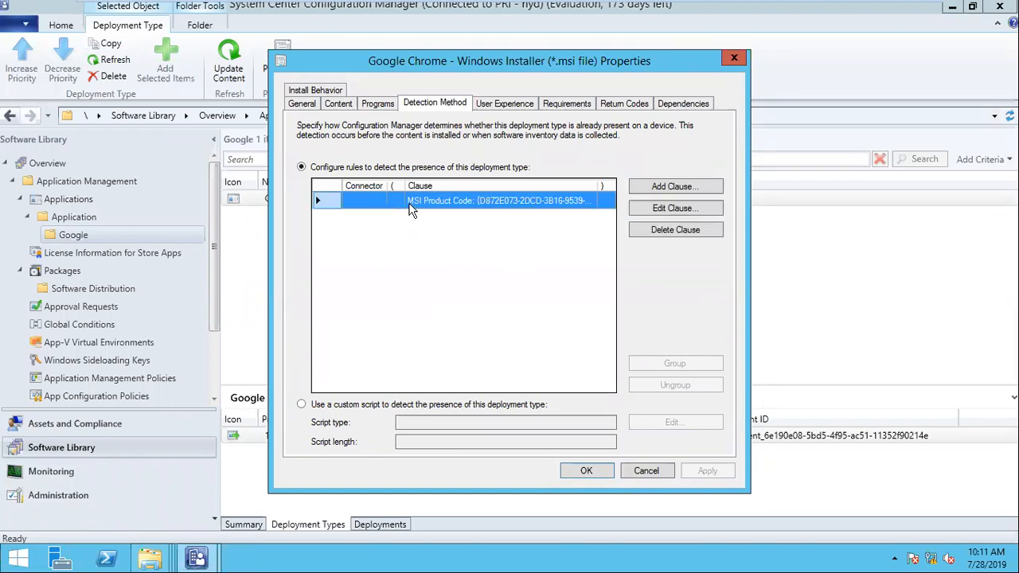
click(652, 209)
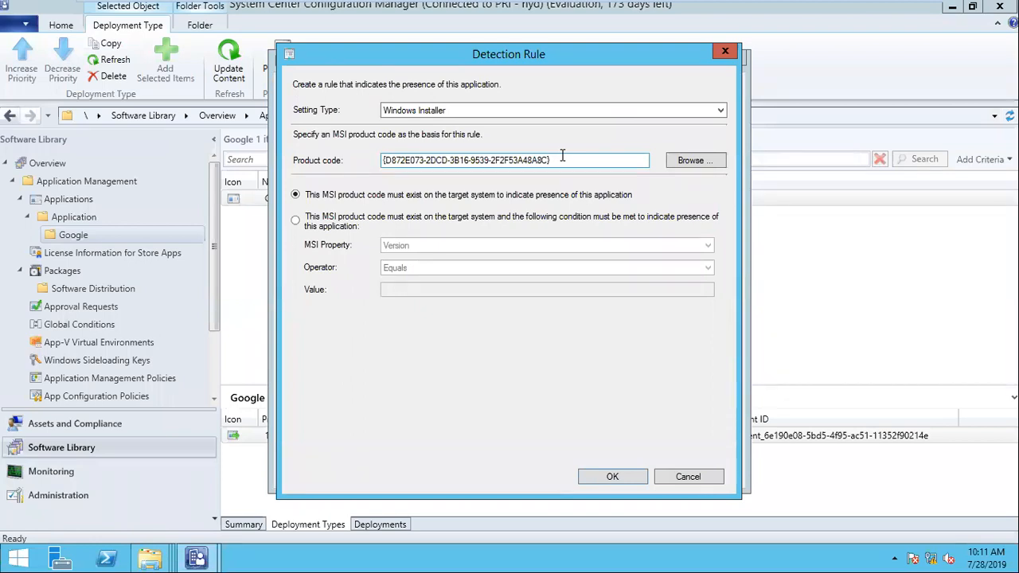
click(616, 112)
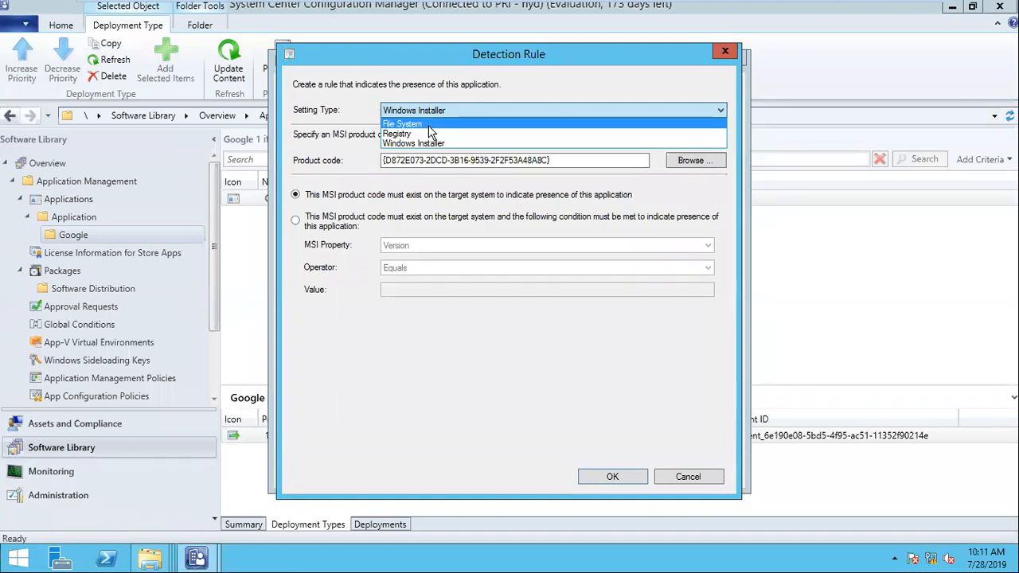
click(484, 125)
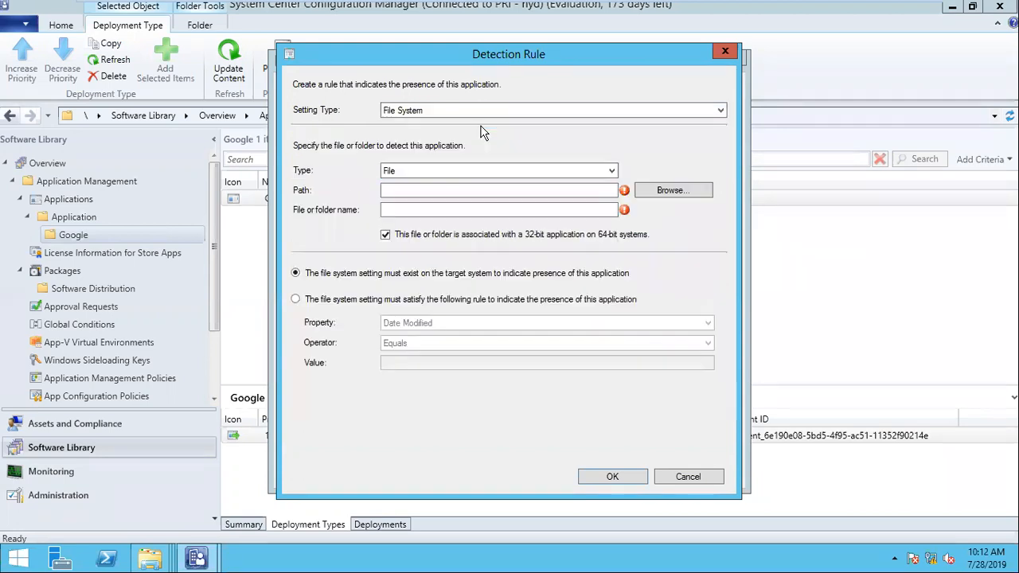
click(478, 176)
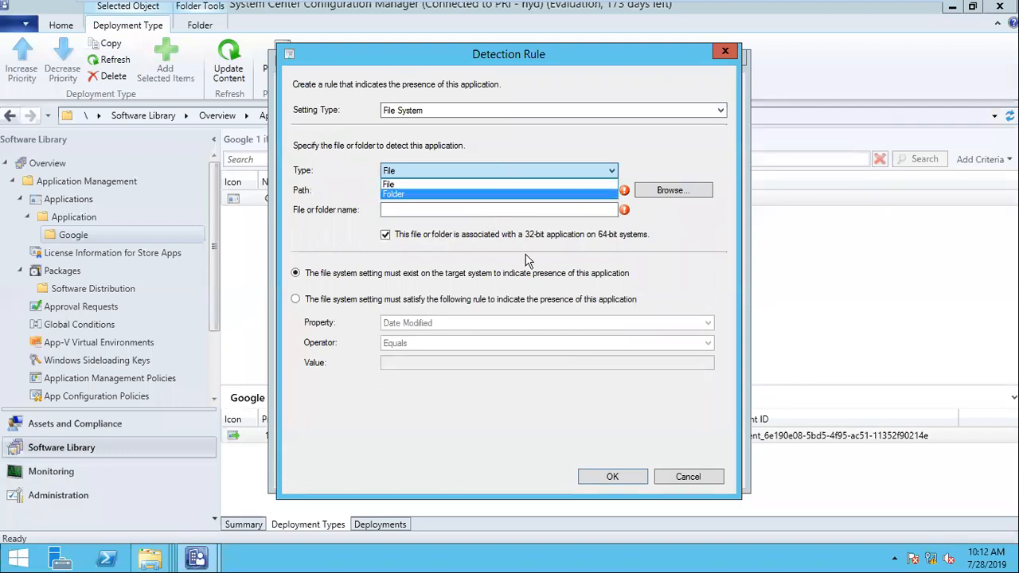
click(679, 480)
click(669, 481)
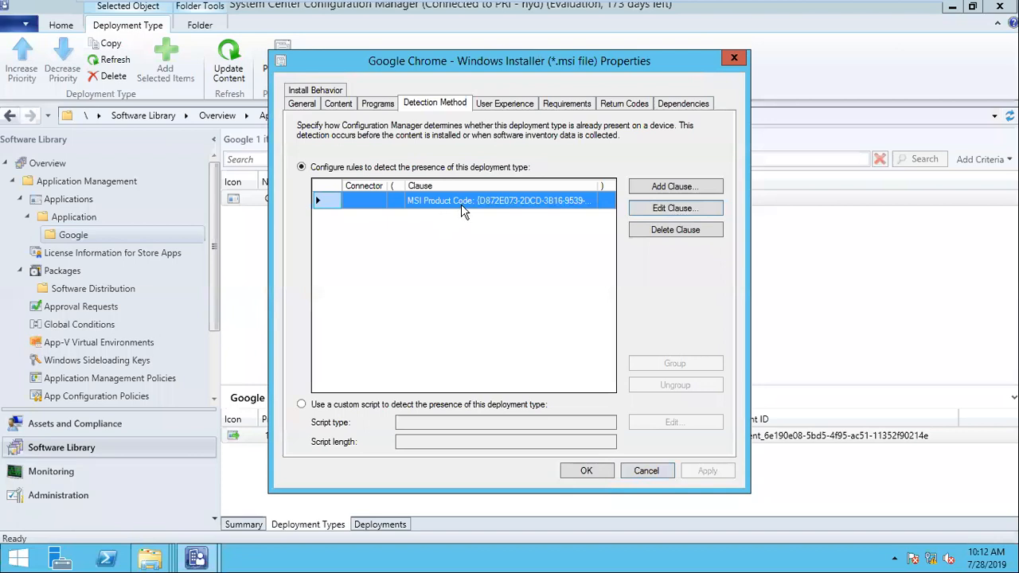
- Try the custom script detection option, check the script languages, then cancel the Script Editor
mouse_move(653, 7)
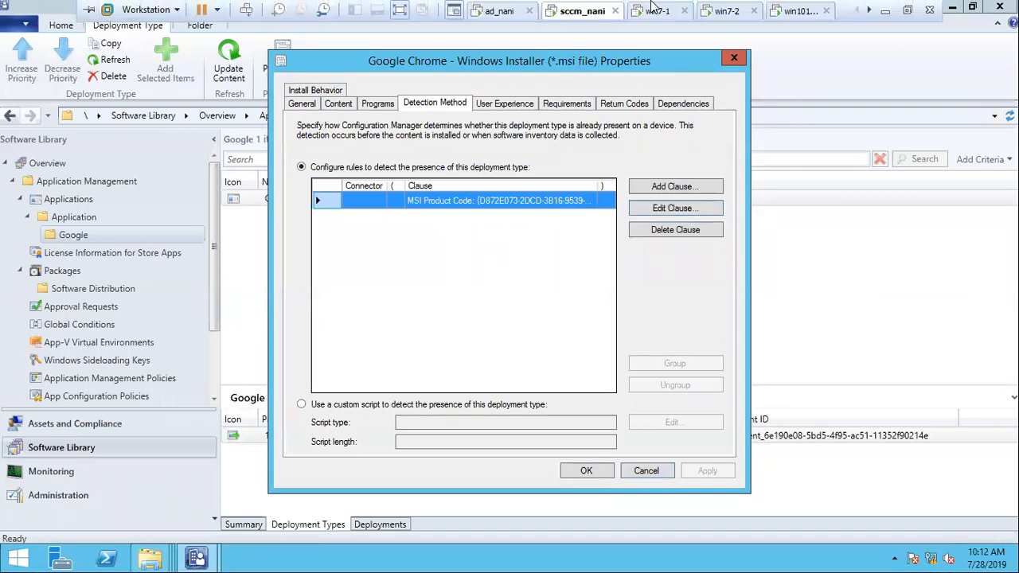
key(ctrl+alt+Return)
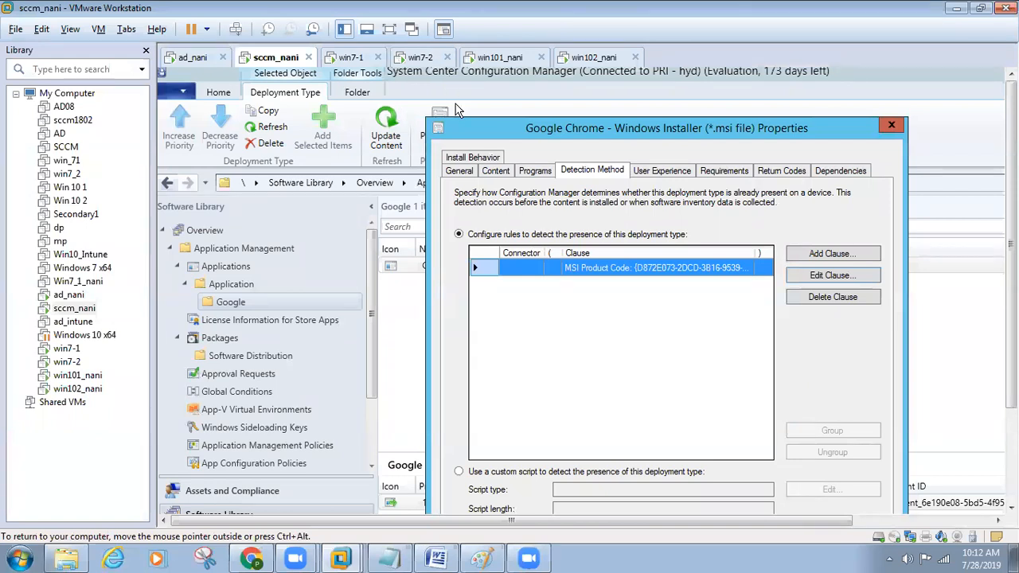
key(ctrl+alt)
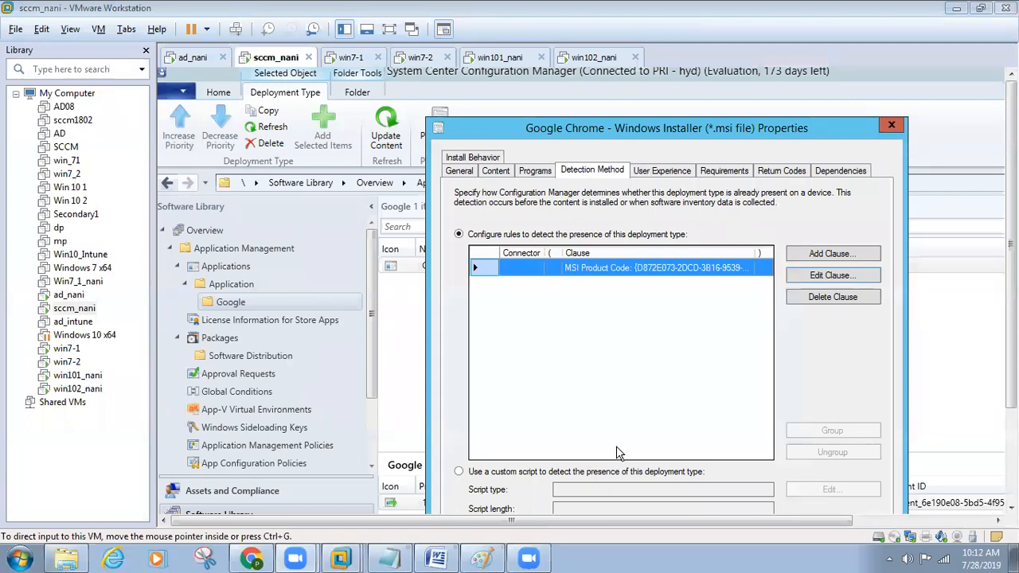
key(ctrl+alt+Return)
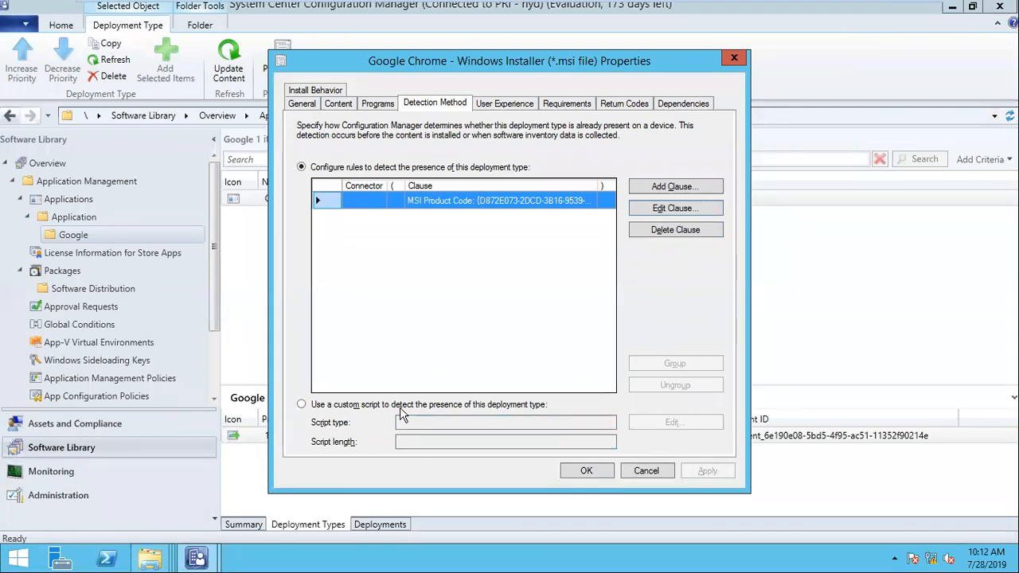
click(515, 471)
click(653, 422)
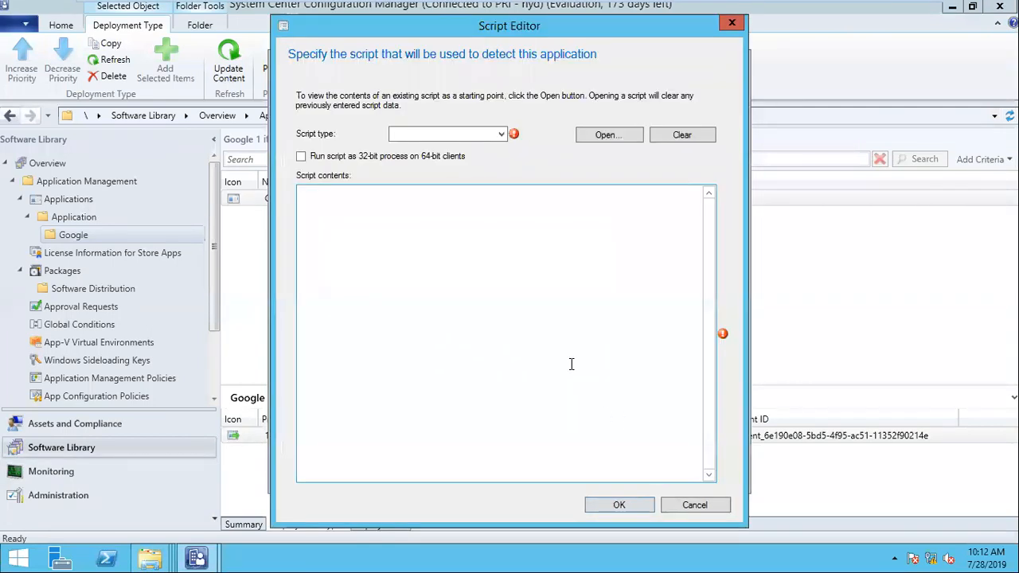
click(494, 137)
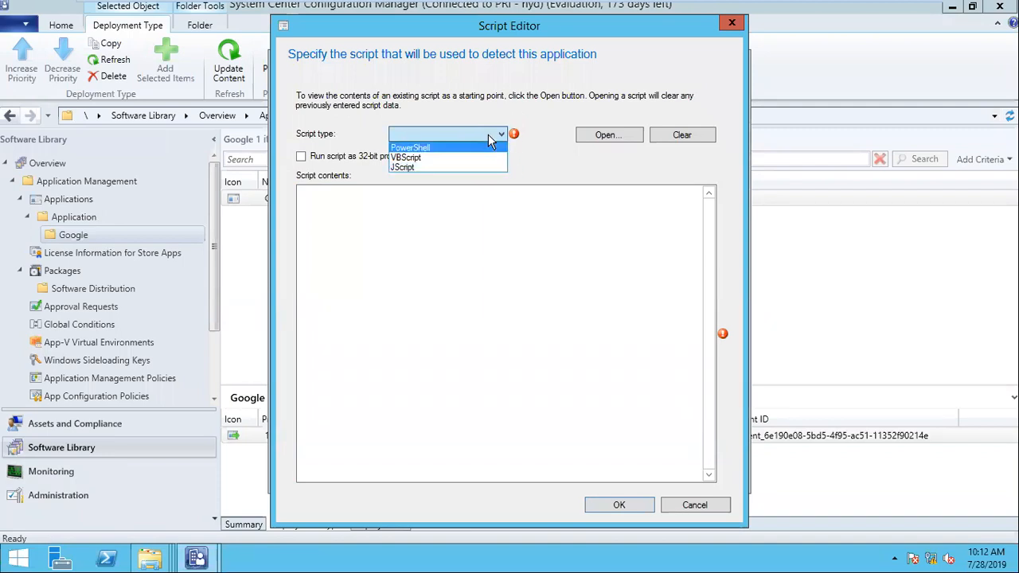
click(707, 508)
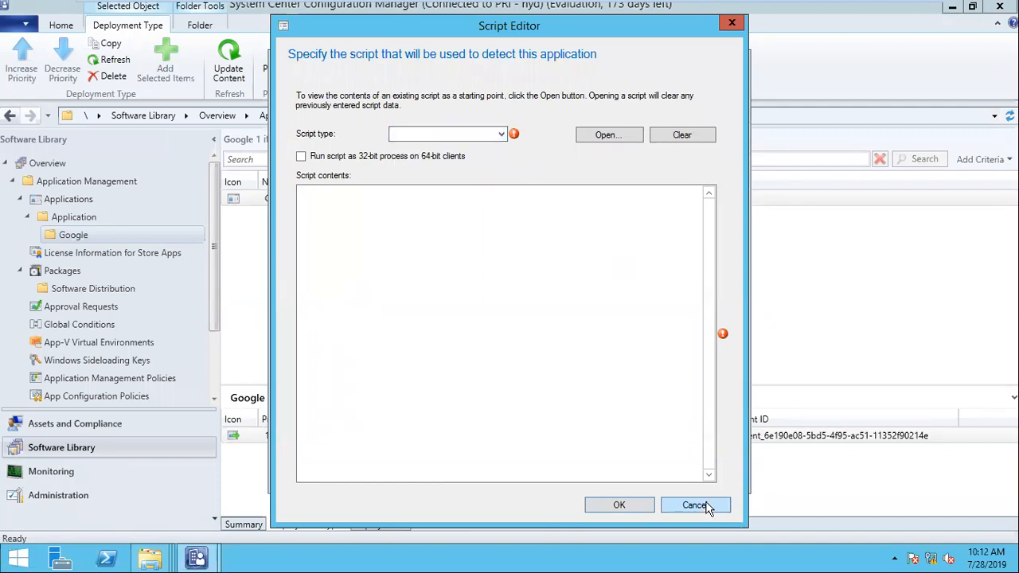
click(694, 506)
- Check the script languages once more, cancel, and revert to rule-based MSI Product Code detection
key(ctrl+alt+Return)
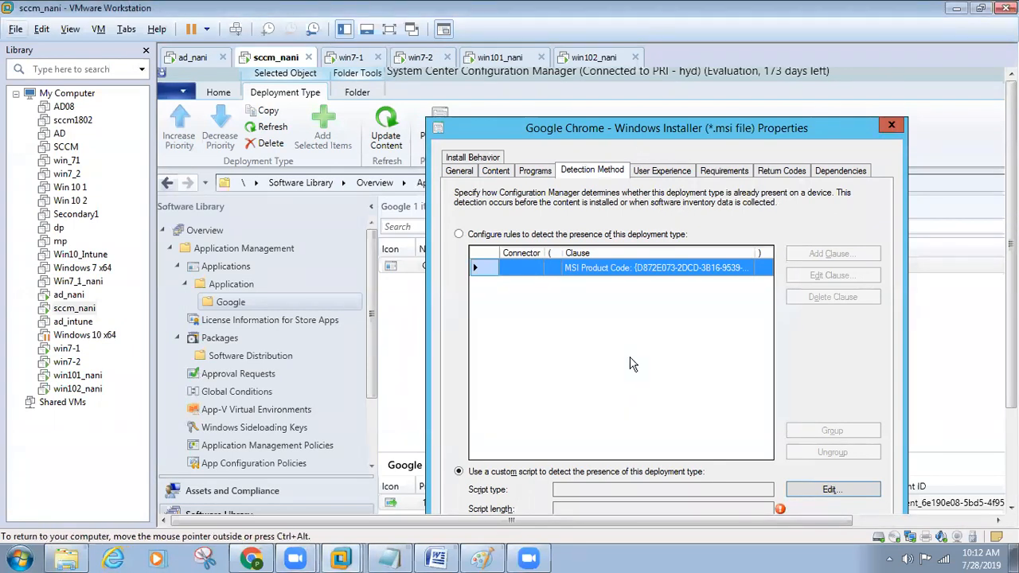
key(ctrl+alt+Return)
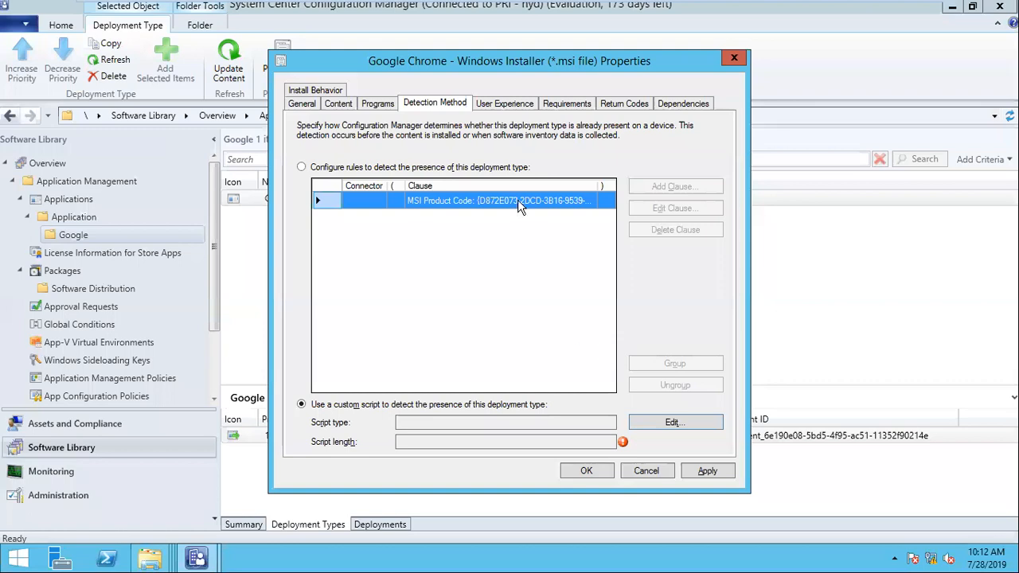
click(669, 421)
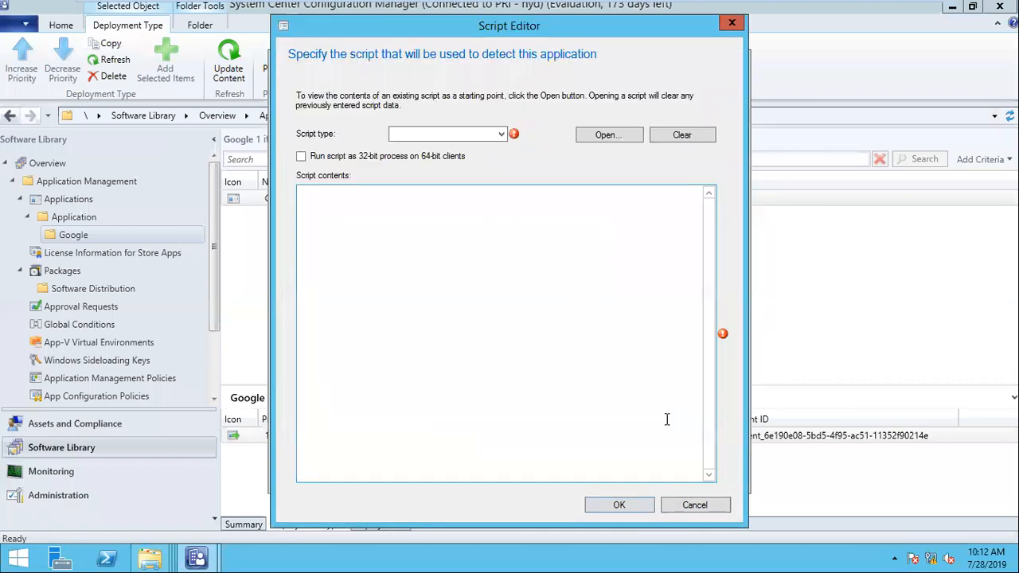
click(482, 136)
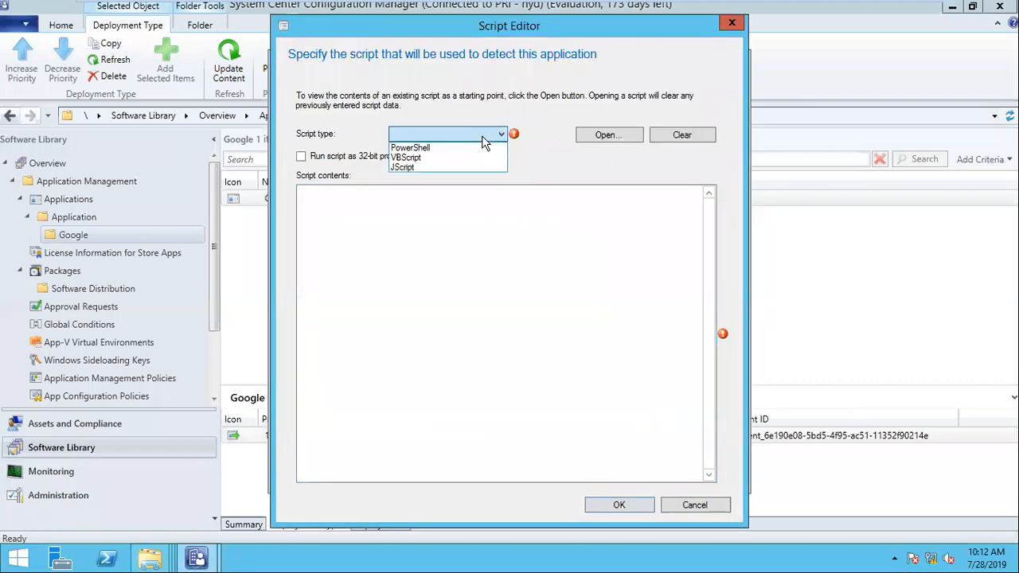
click(702, 509)
click(715, 508)
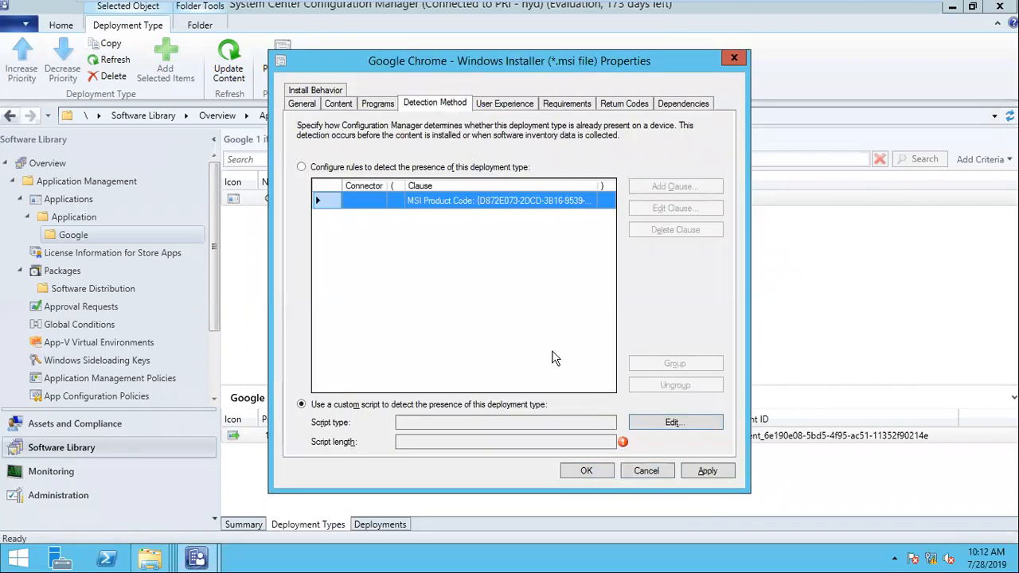
click(376, 168)
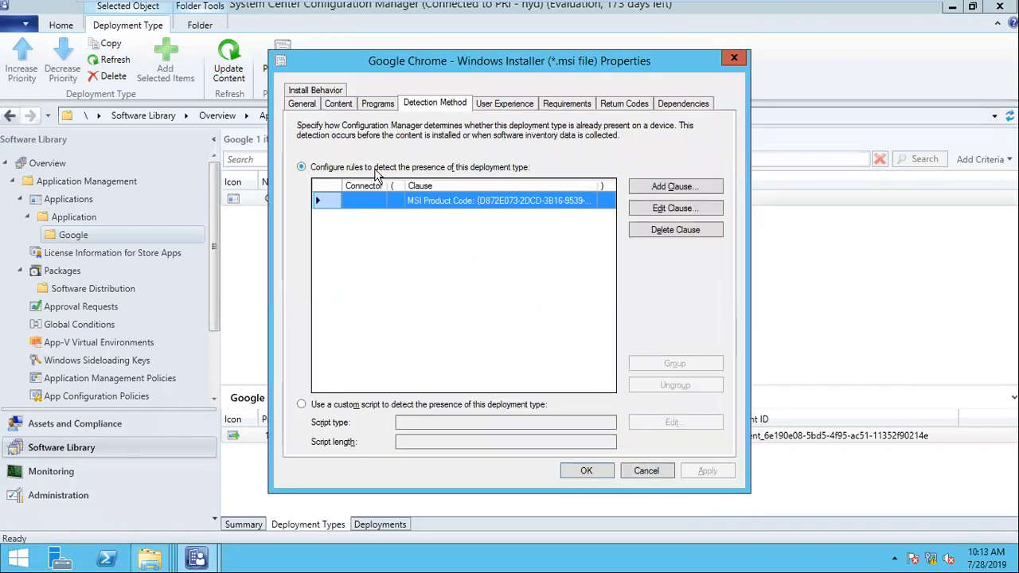
click(497, 109)
- Keep User Experience at Install for system with the 120-minute maximum run time
click(499, 145)
click(502, 152)
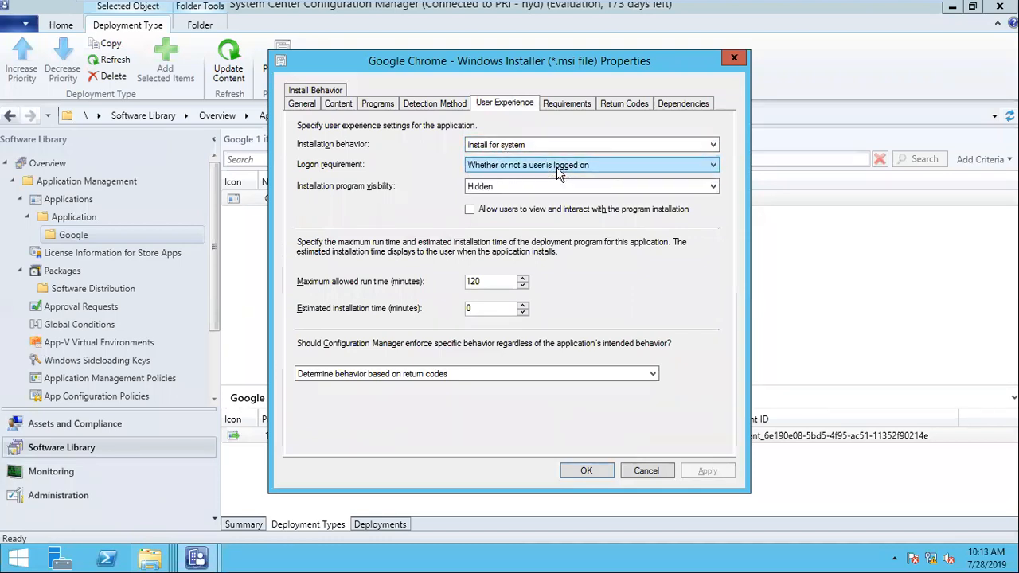
click(497, 280)
double_click(497, 280)
key(Tab)
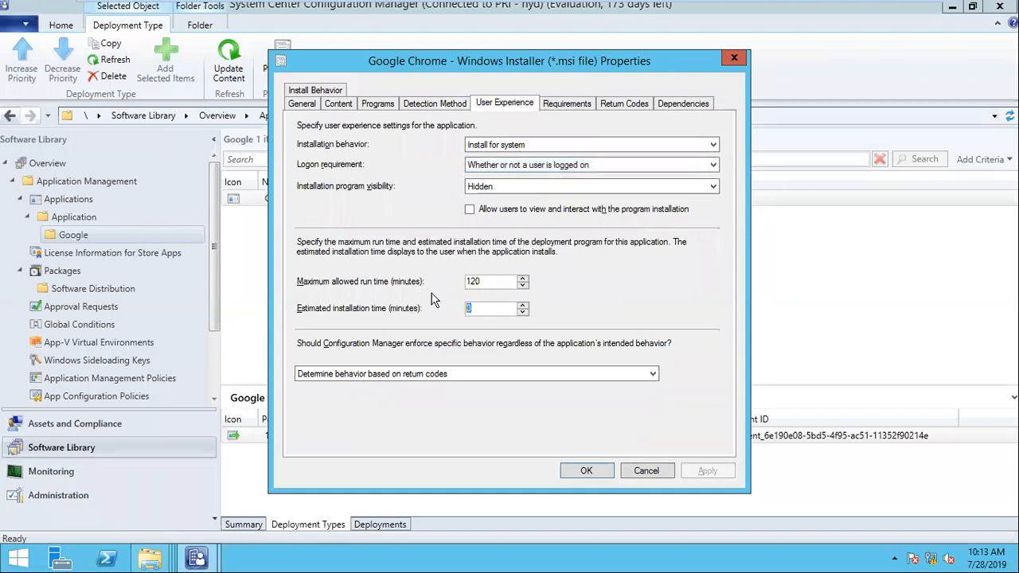
click(569, 105)
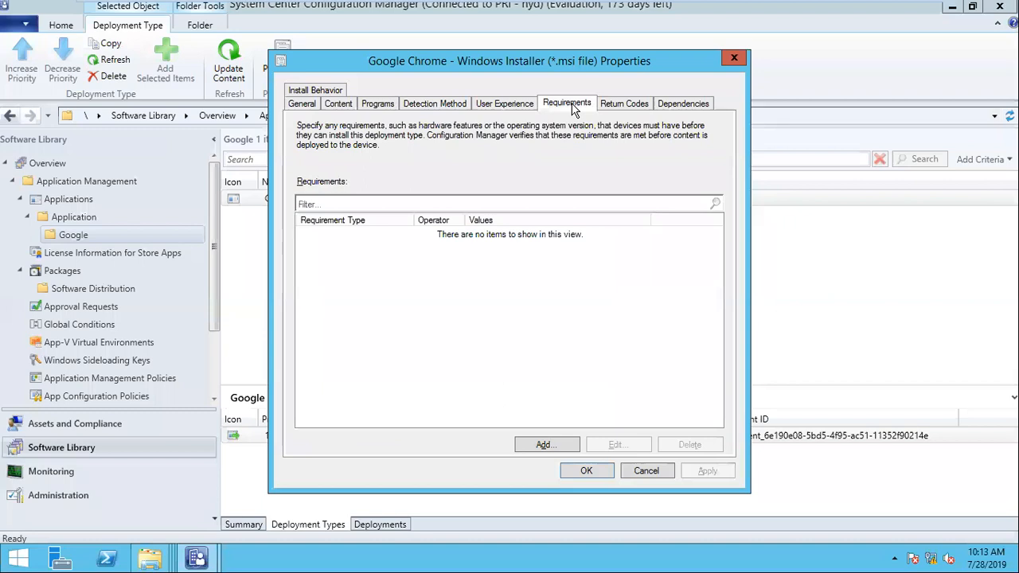
- Add a Disk space requirement of greater than or equal to 500 MB
click(567, 446)
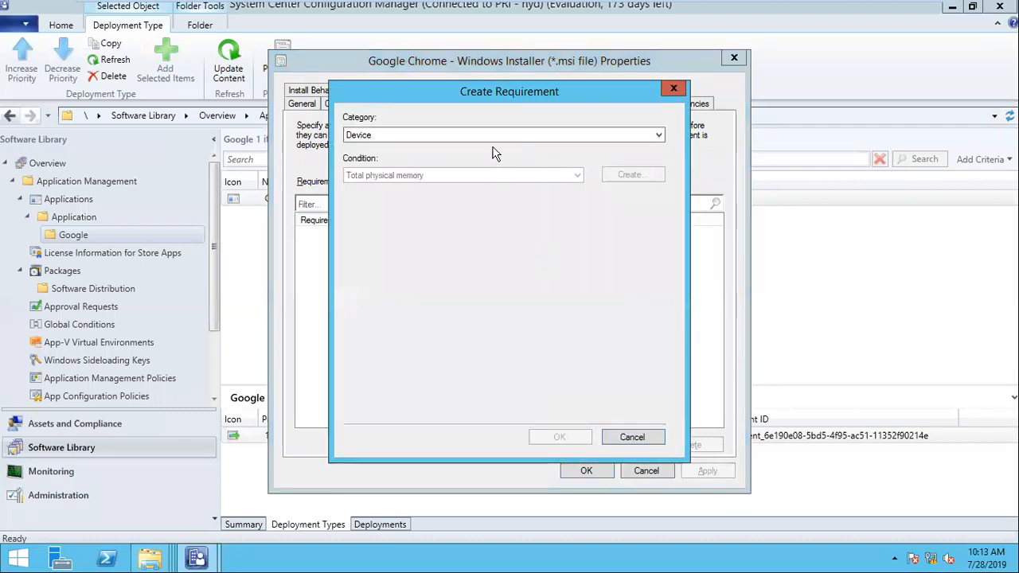
click(485, 176)
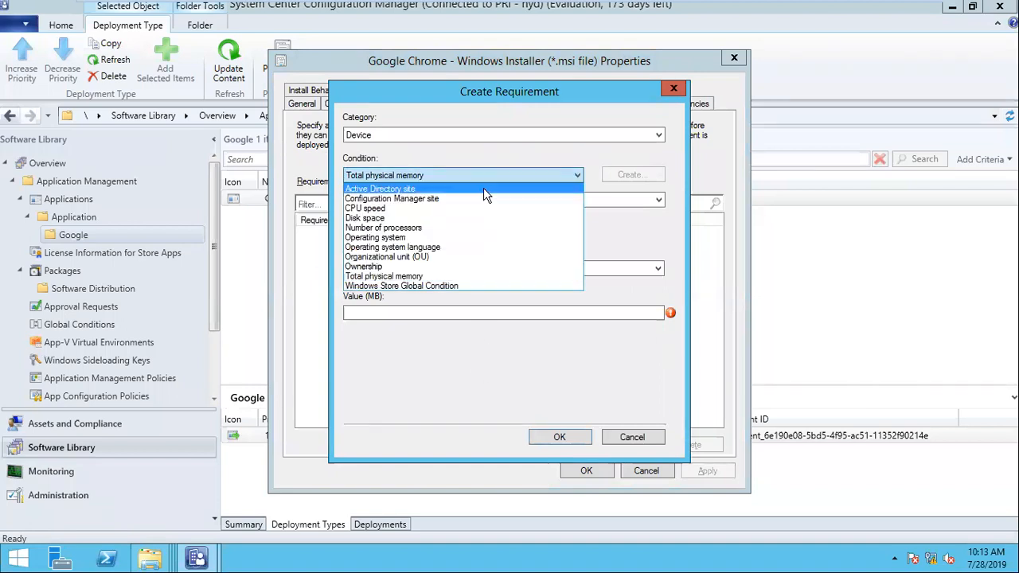
click(447, 217)
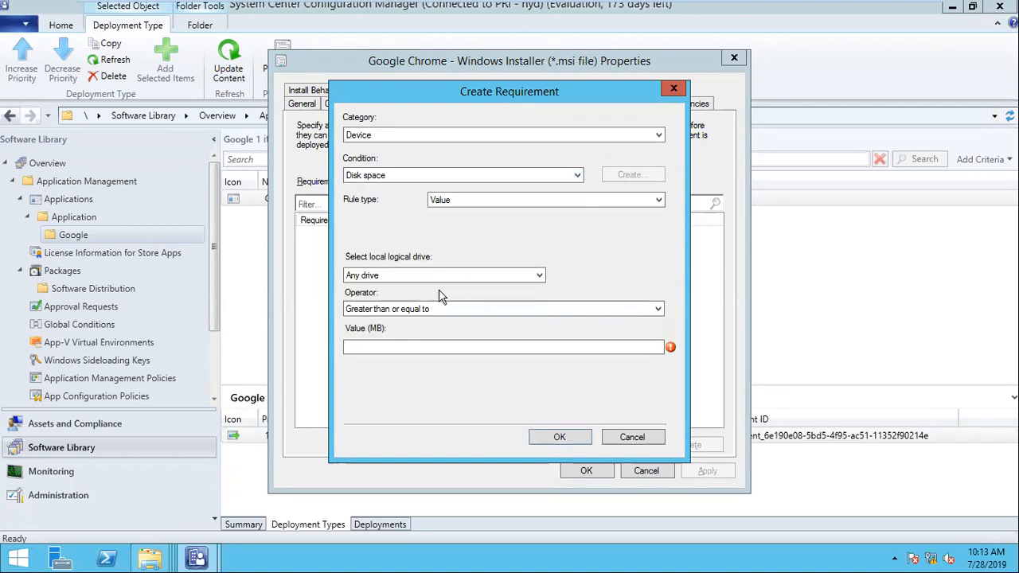
click(443, 348)
text(500)
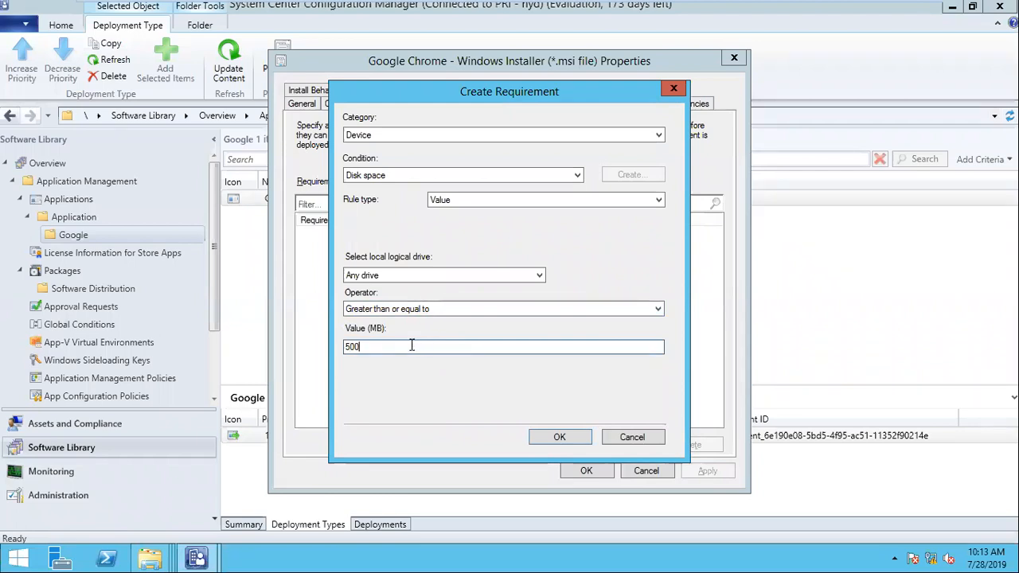
click(505, 317)
click(503, 317)
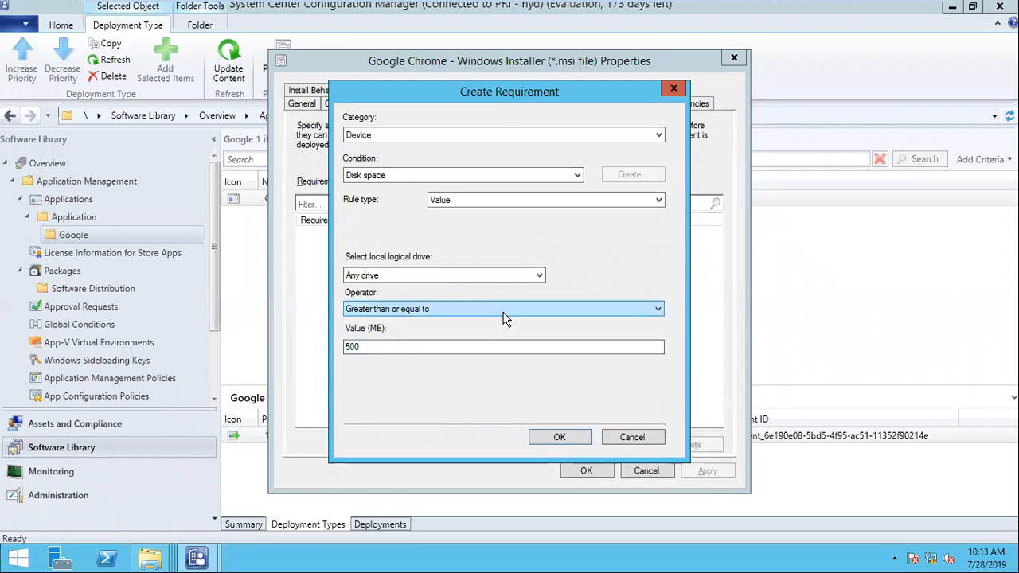
click(405, 344)
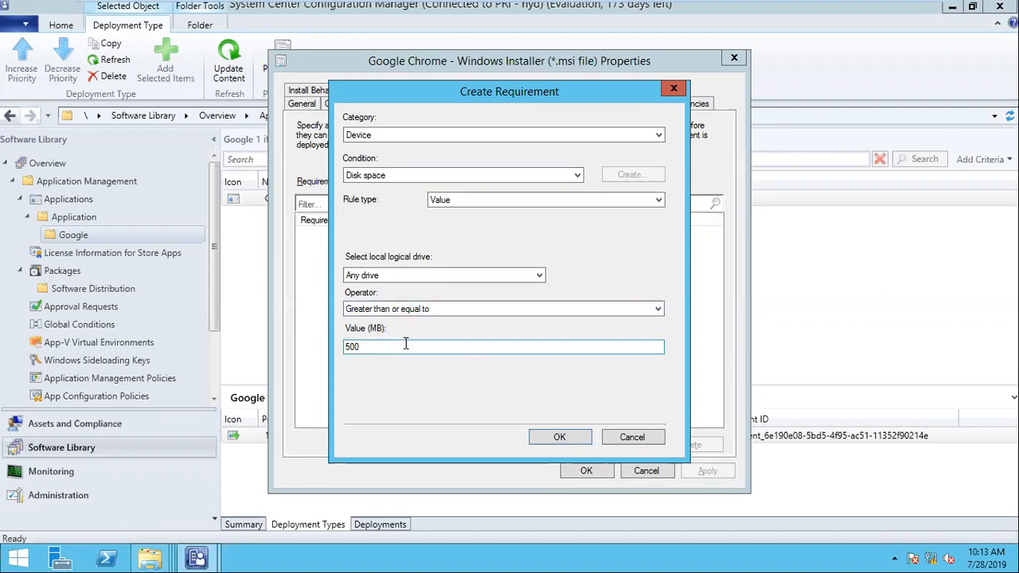
click(560, 438)
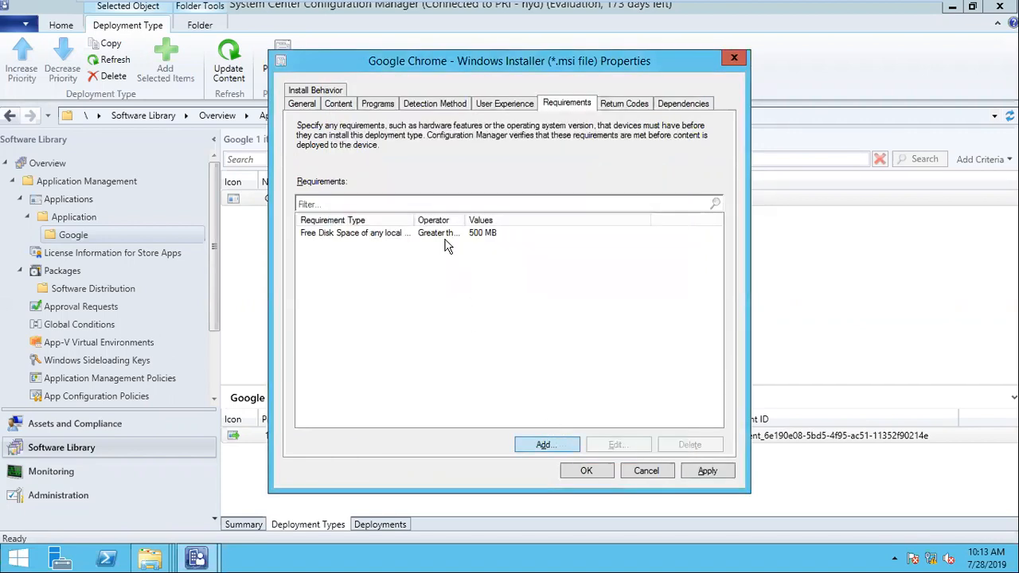
- Edit the Free Disk Space requirement to check only the system drive
click(440, 232)
click(597, 442)
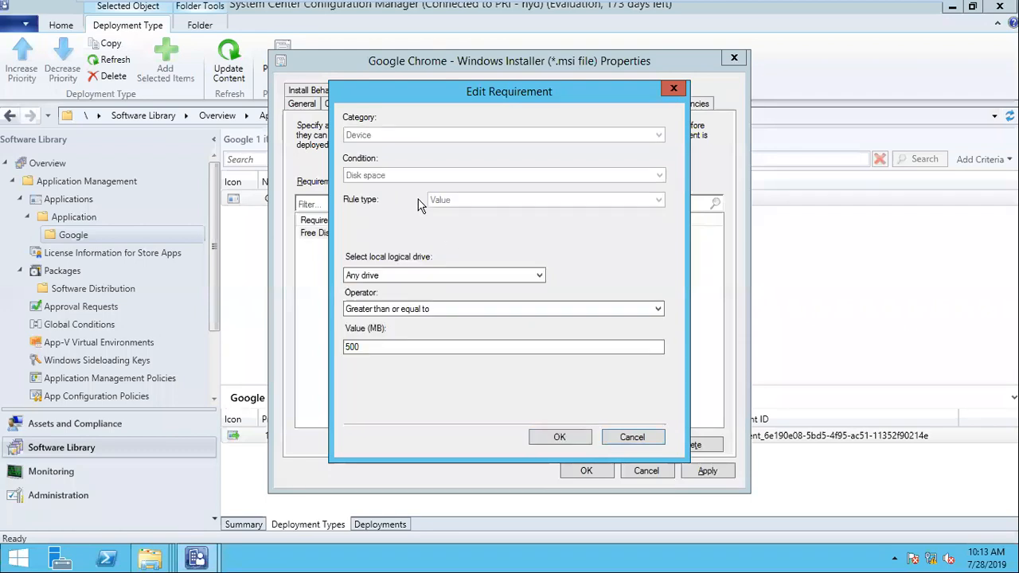
click(407, 276)
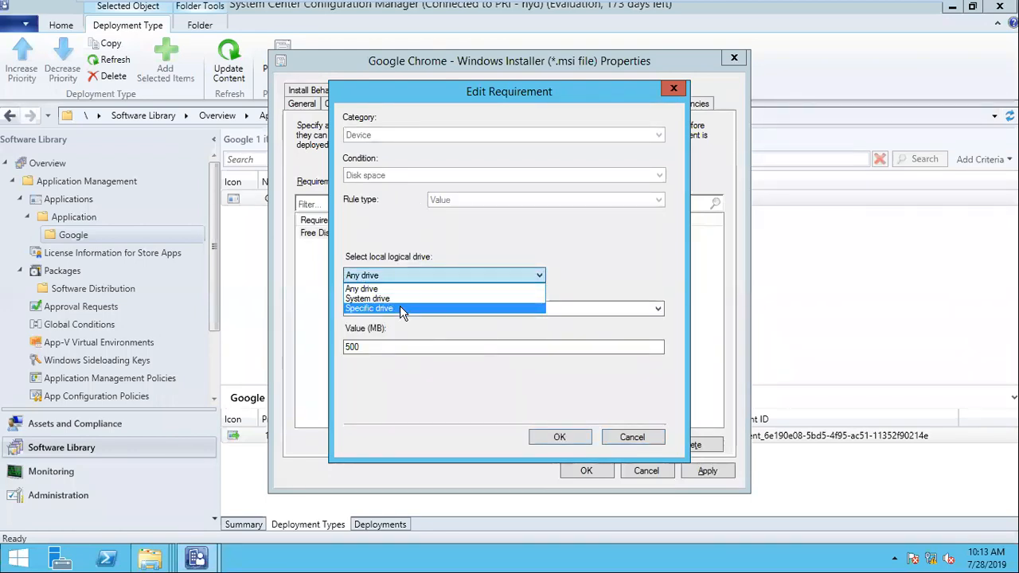
click(400, 308)
click(634, 275)
click(518, 276)
click(483, 303)
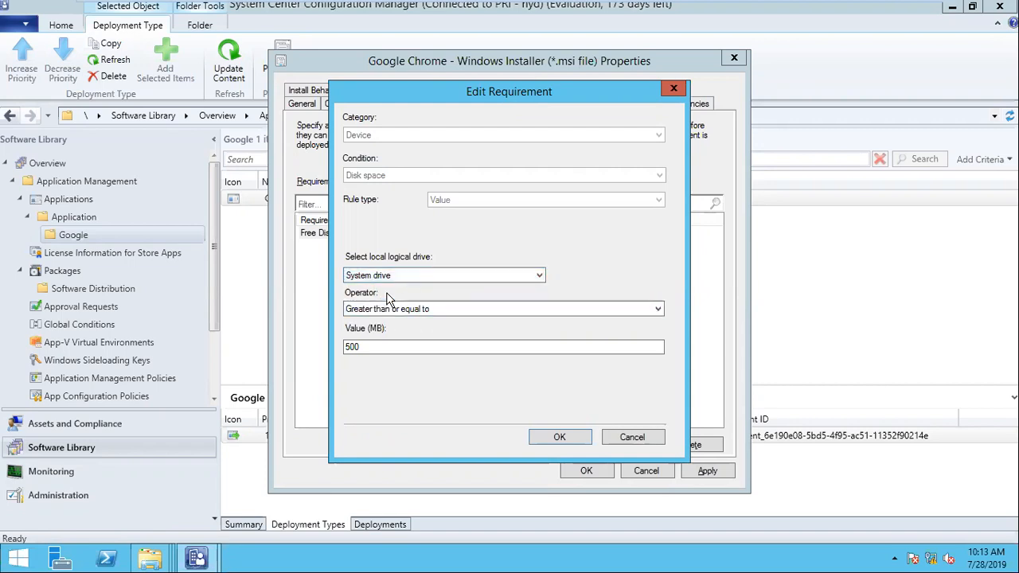
click(390, 346)
click(578, 437)
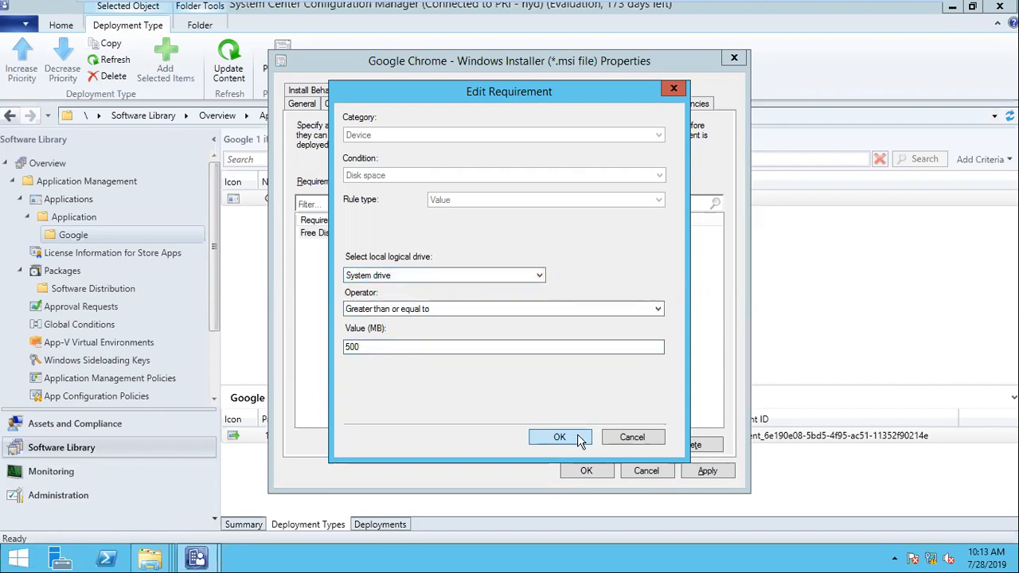
click(389, 234)
drag(415, 220, 453, 220)
click(511, 222)
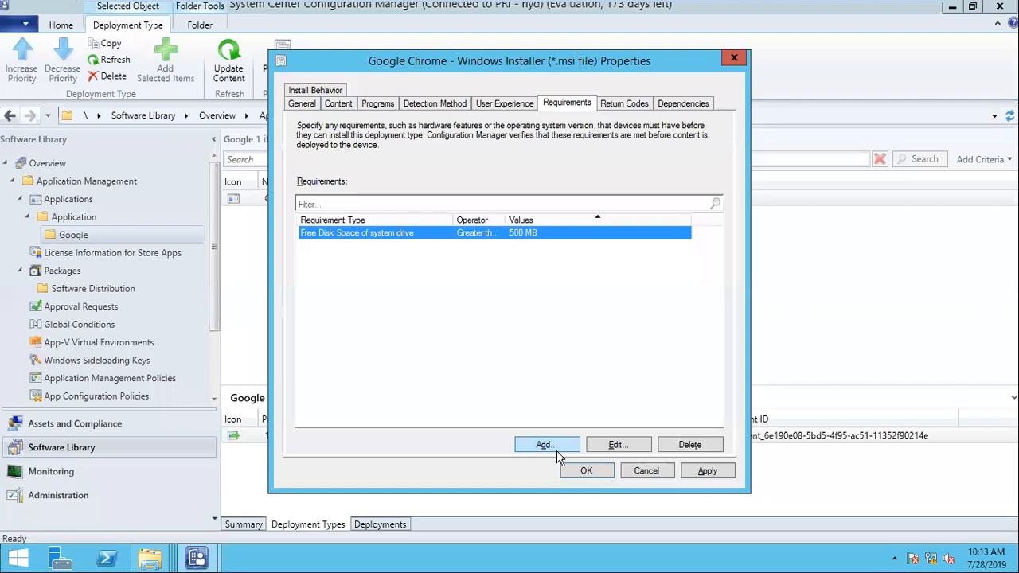
- Add a Total physical memory requirement of at least 3000 MB, replacing 4000
click(556, 451)
click(447, 179)
click(445, 180)
click(446, 178)
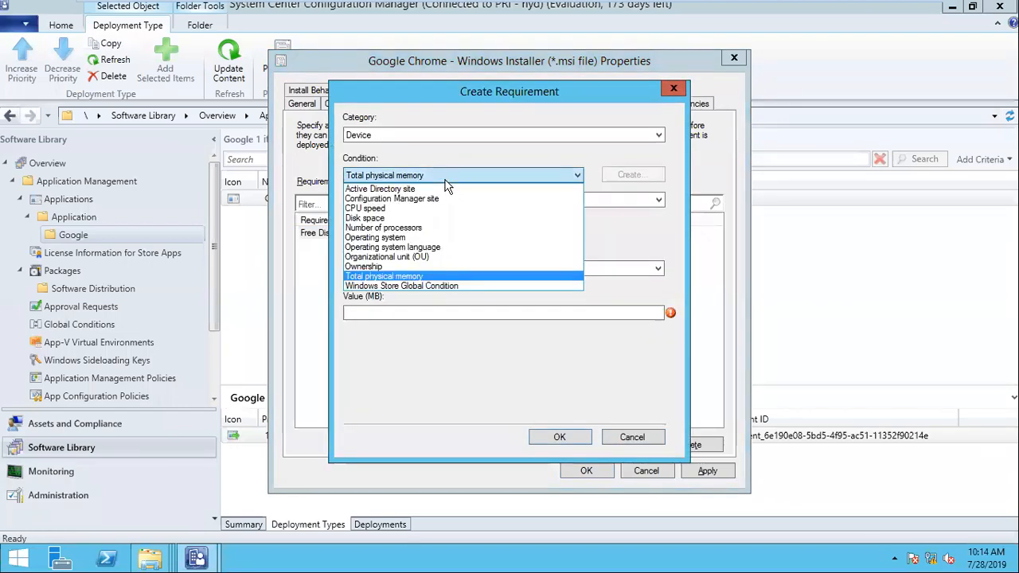
click(445, 181)
click(402, 313)
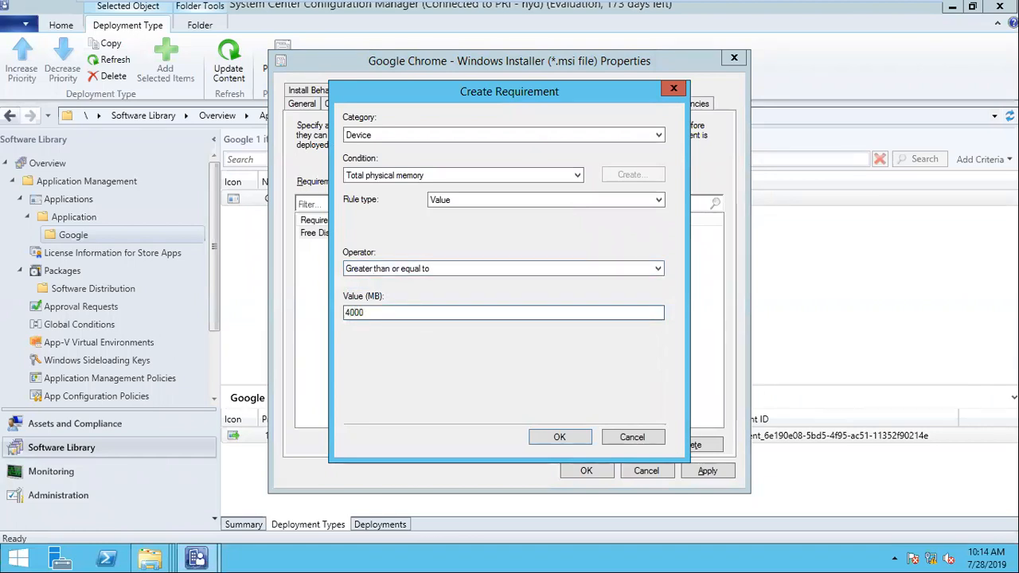
key(BackSpace)
key(BackSpace)
key(BackSpace)
key(BackSpace)
text(3000)
click(532, 438)
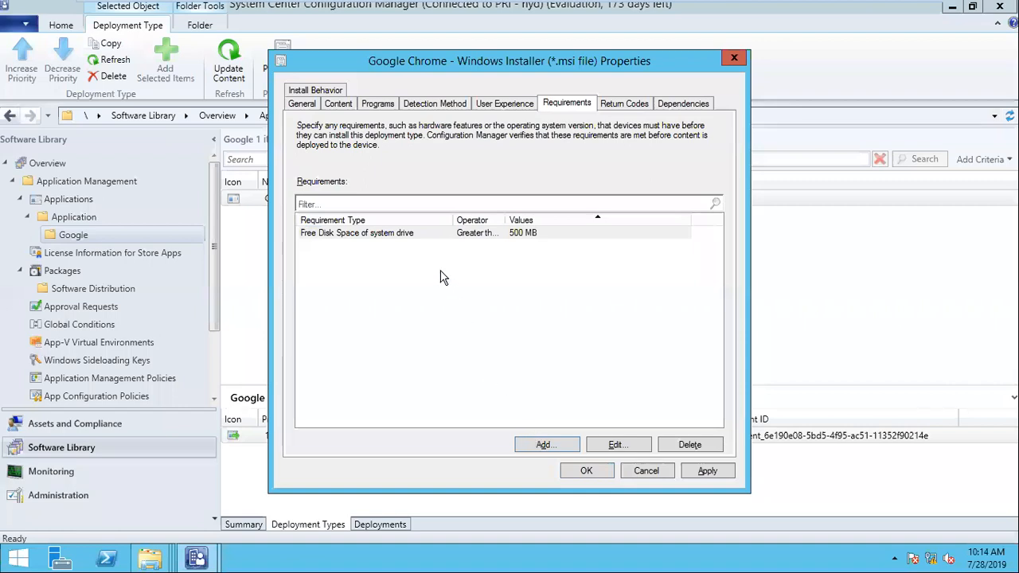
drag(455, 220, 603, 219)
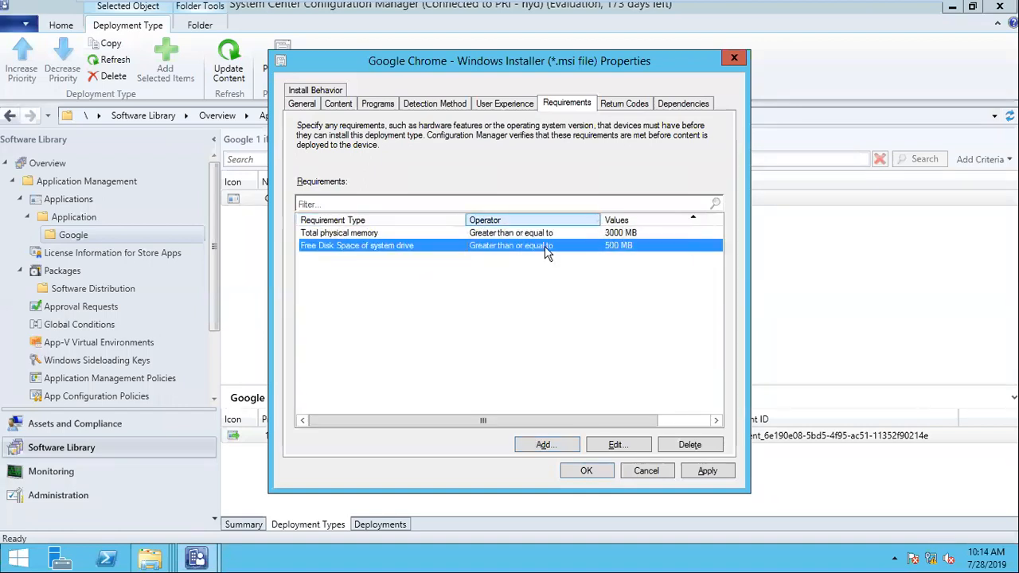
- Add an Operating system requirement allowing Windows 7 and Windows 10
click(542, 444)
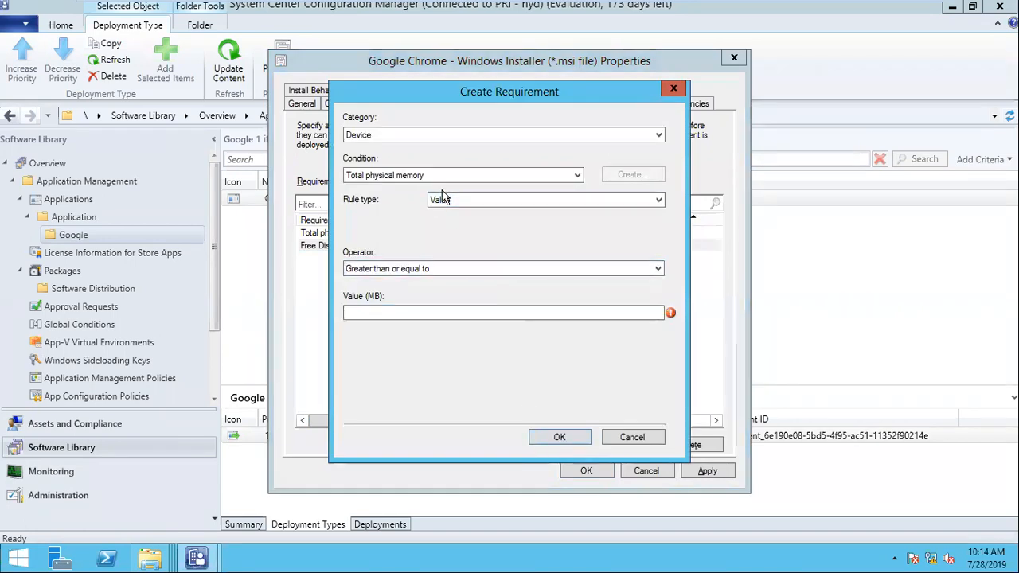
click(424, 177)
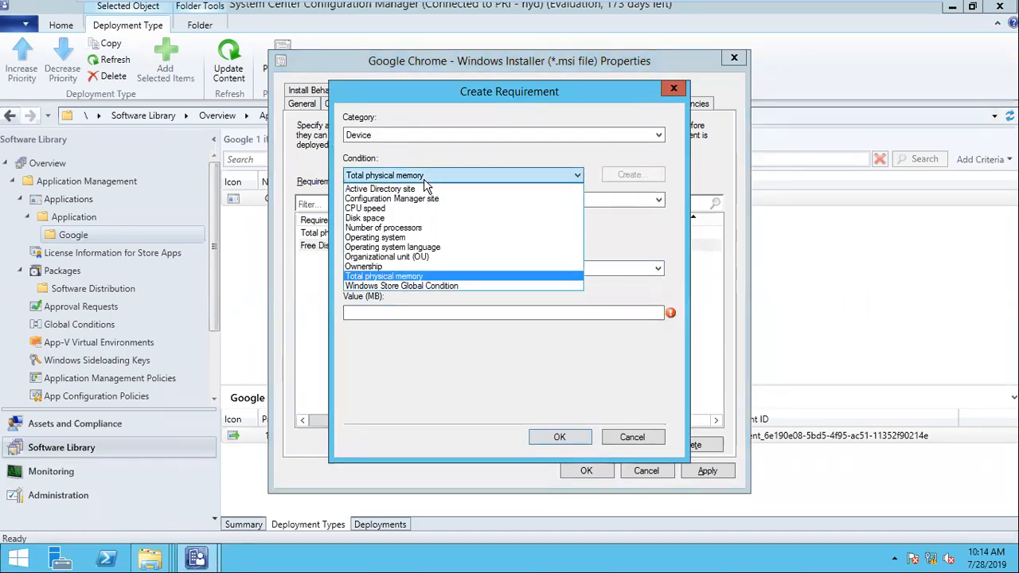
click(427, 237)
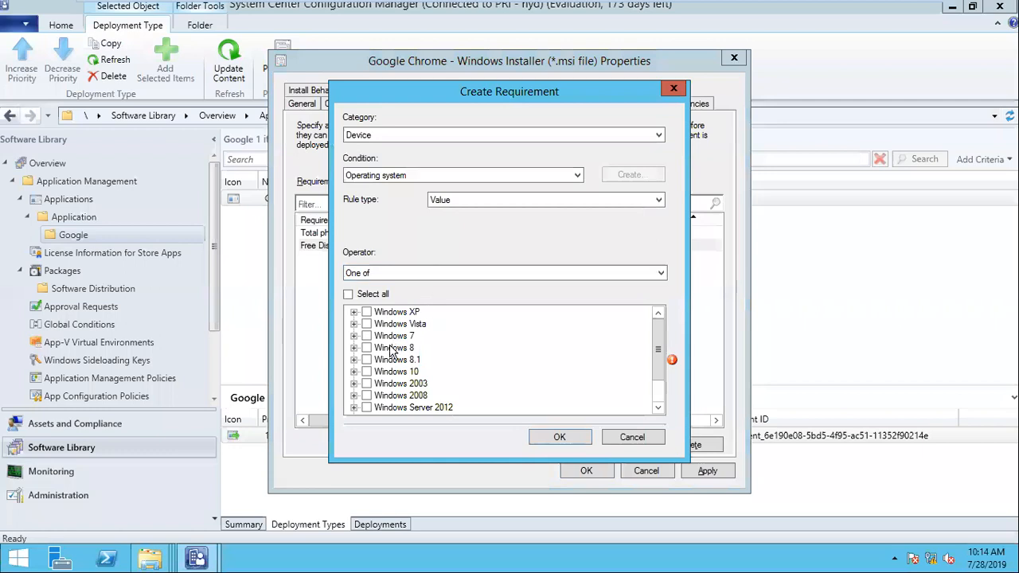
click(366, 336)
click(367, 371)
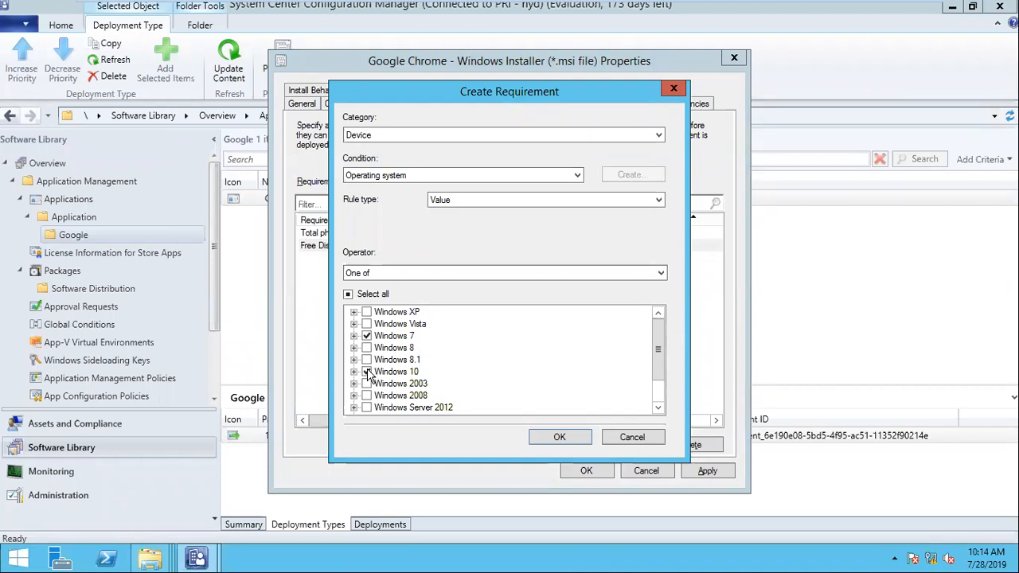
click(553, 437)
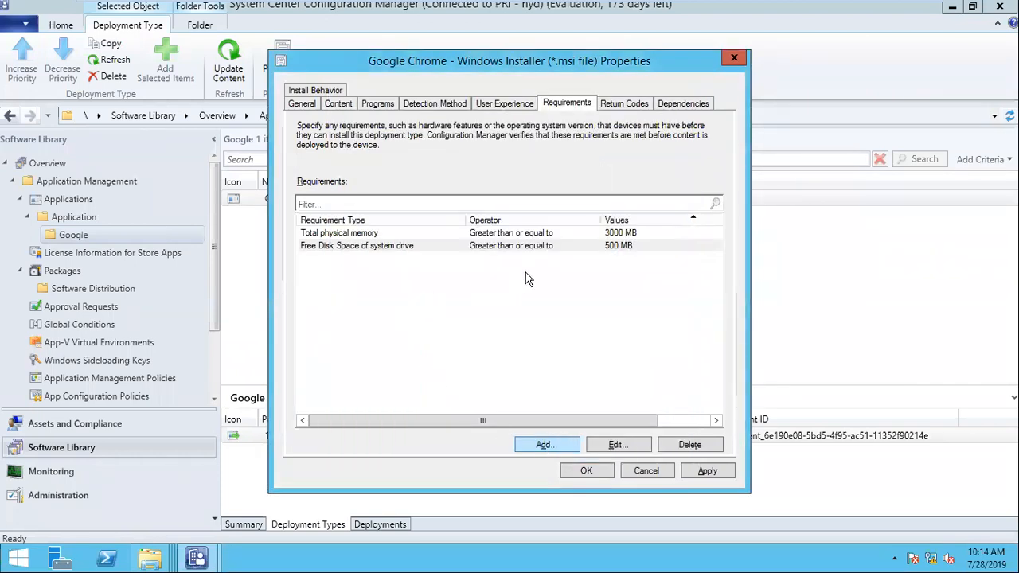
- Review the requirements, then apply them and close the deployment type properties with OK
click(375, 245)
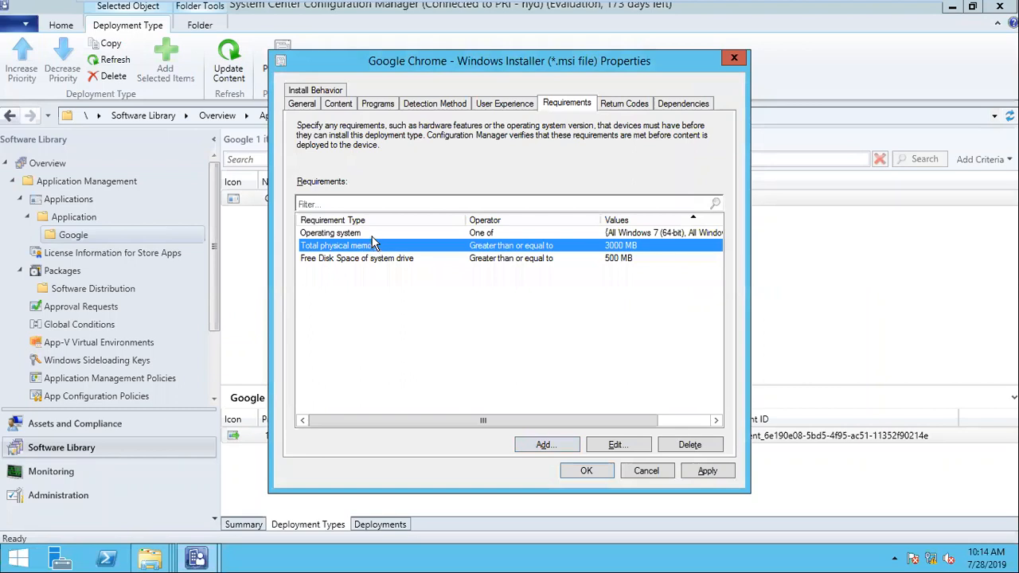
click(372, 235)
drag(601, 219, 578, 217)
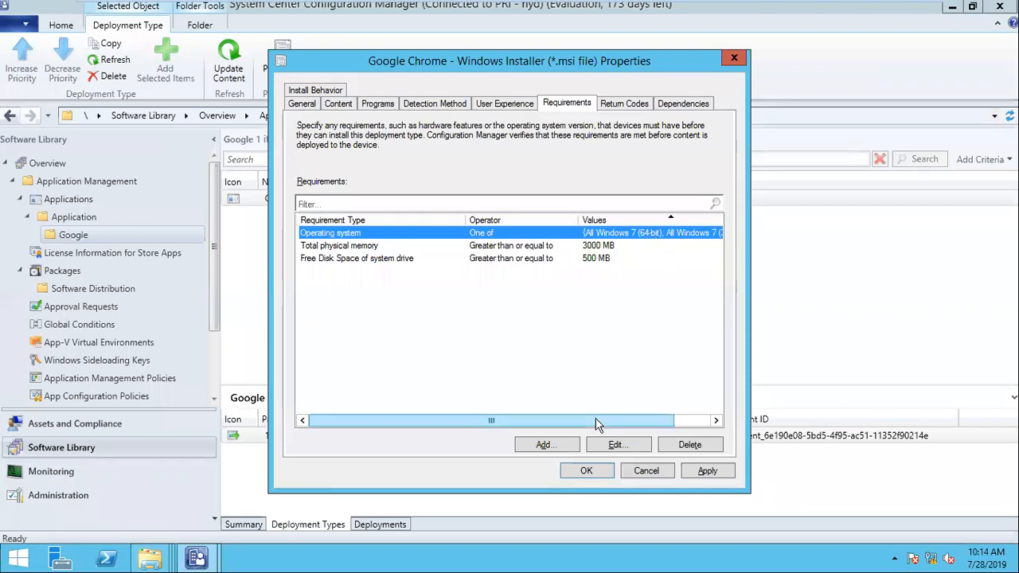
drag(598, 425, 737, 427)
click(621, 446)
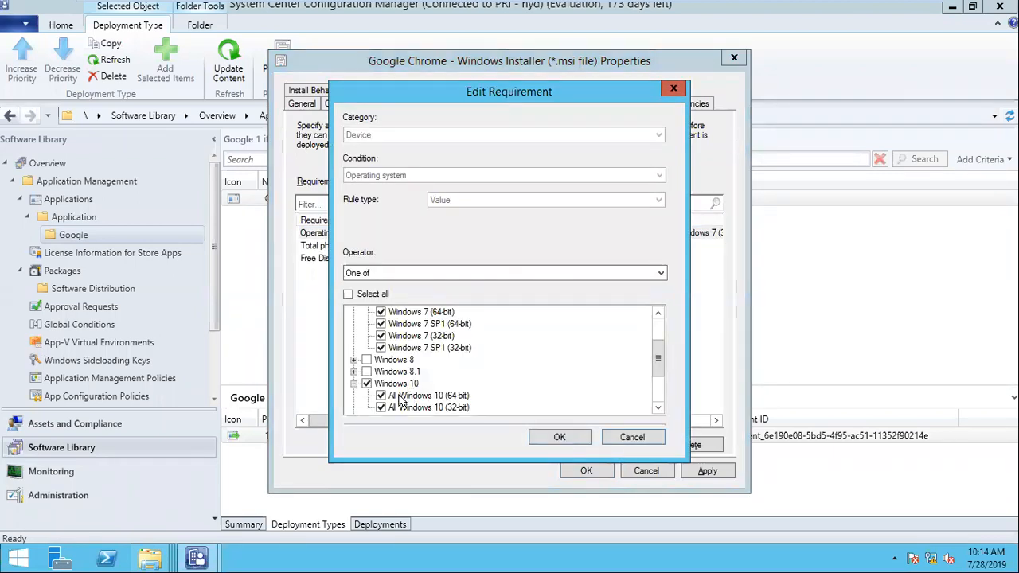
click(552, 434)
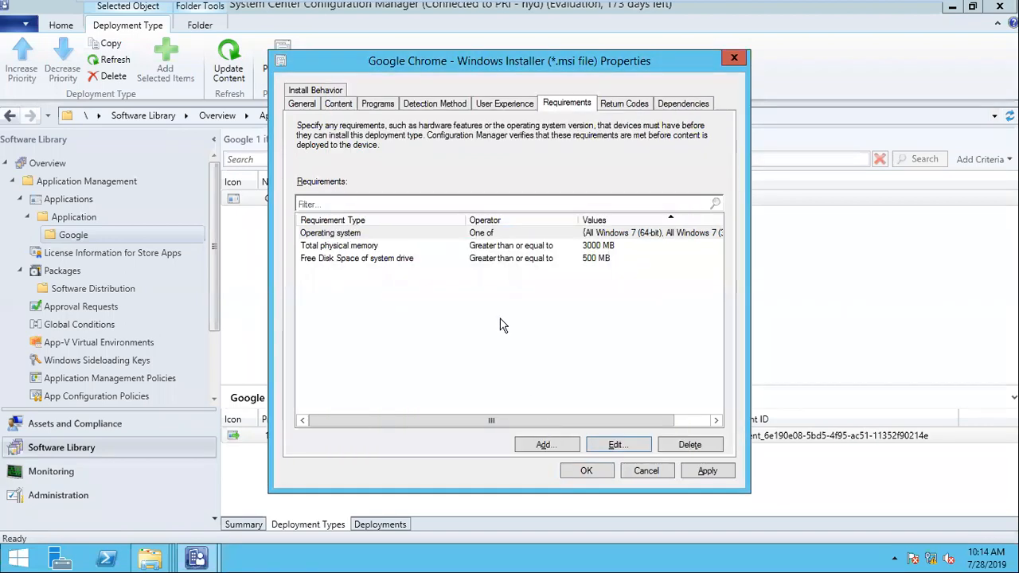
click(391, 235)
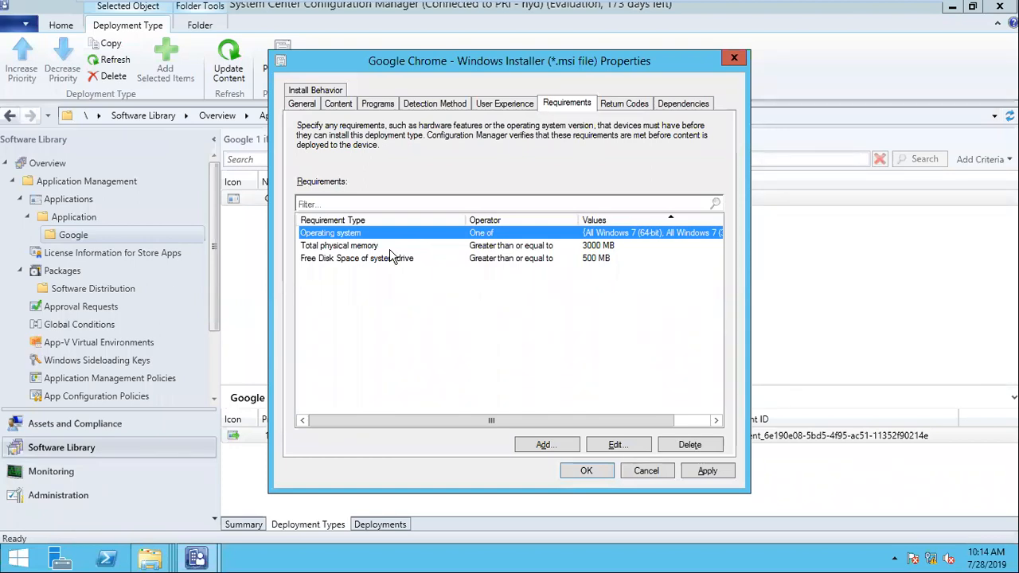
click(697, 473)
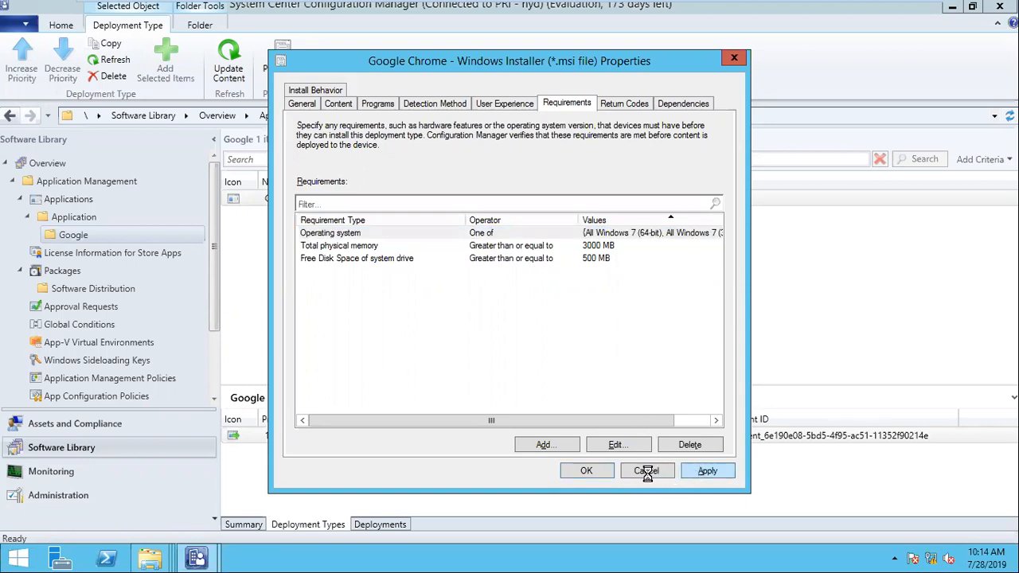
click(589, 471)
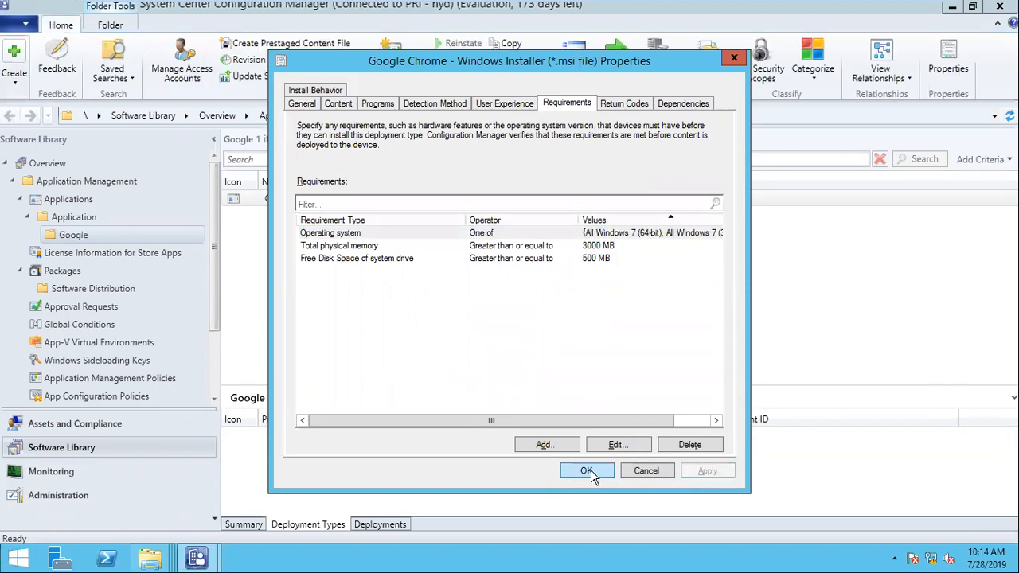
- Open the system properties of Computer on the win7-1 machine
click(651, 10)
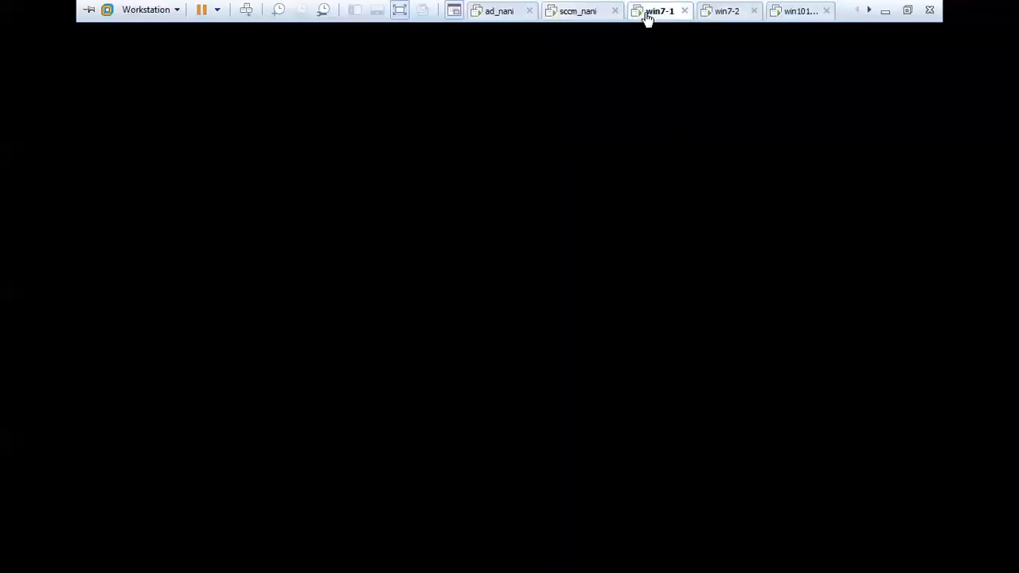
click(14, 555)
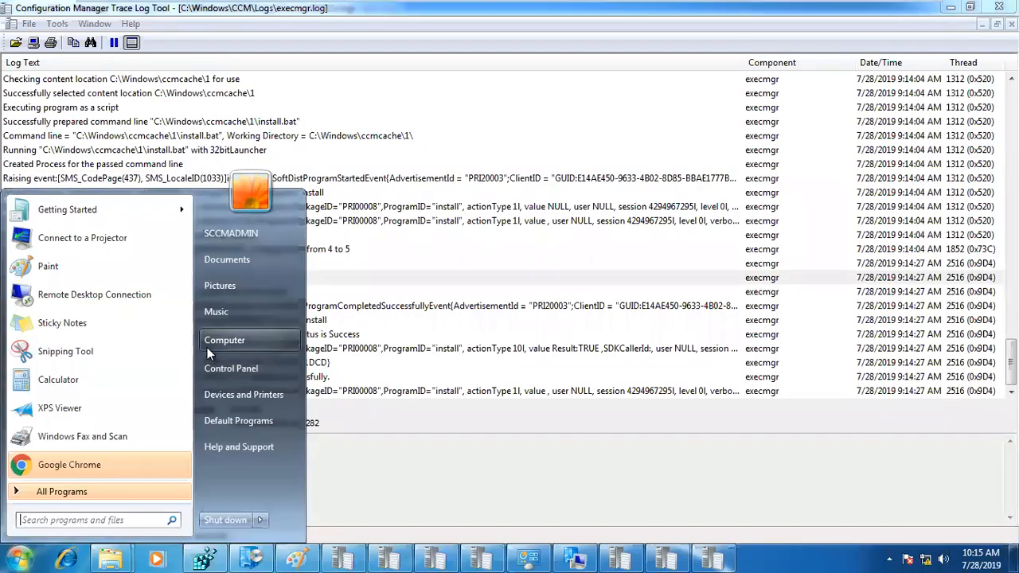
right_click(207, 345)
click(251, 474)
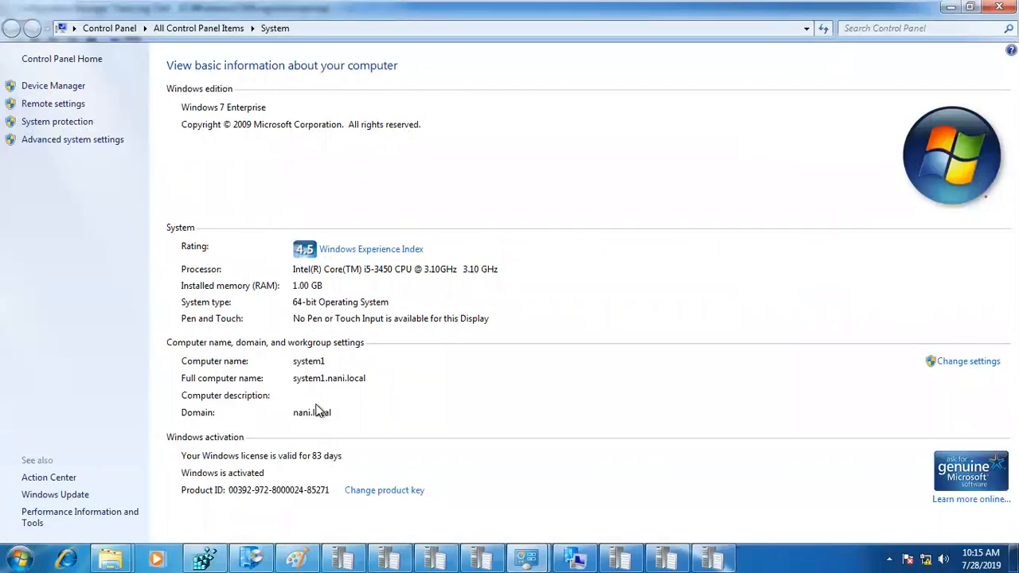
mouse_move(438, 5)
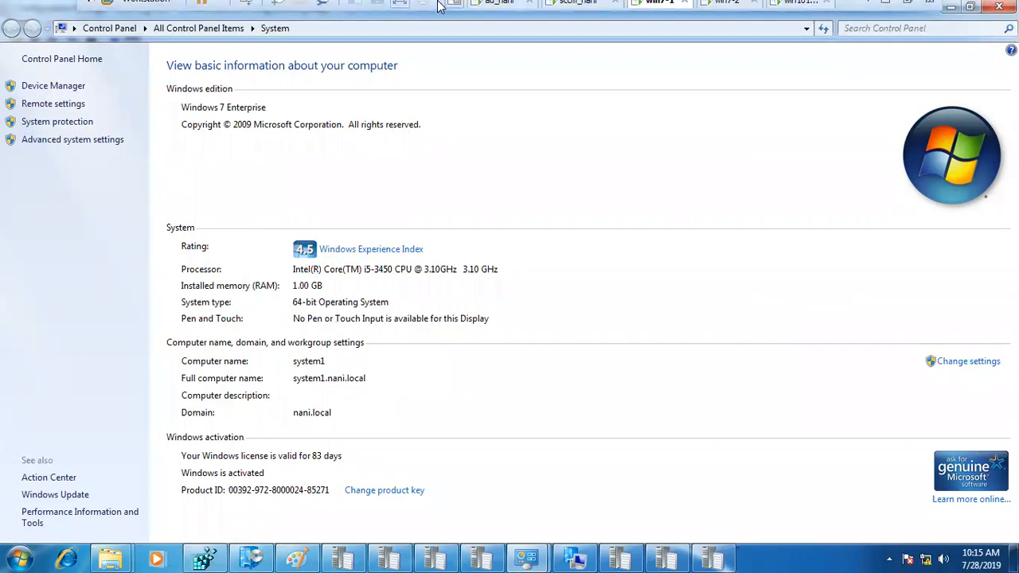
scroll(643, 12, down, 2)
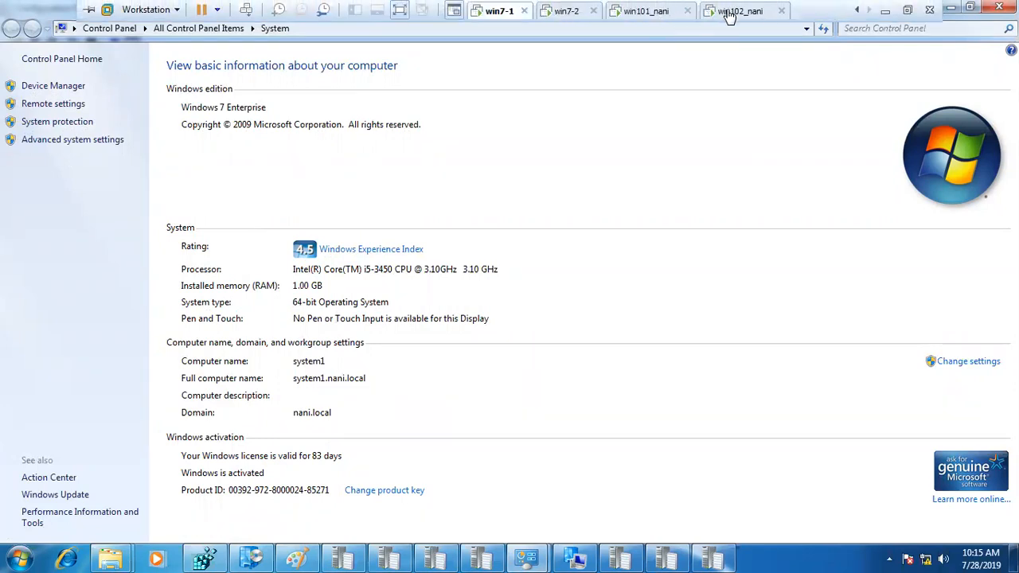
scroll(549, 11, up, 2)
- In sccm_nani, view SYSTEM200's client details in Devices, then switch to a Windows 10 machine
click(565, 12)
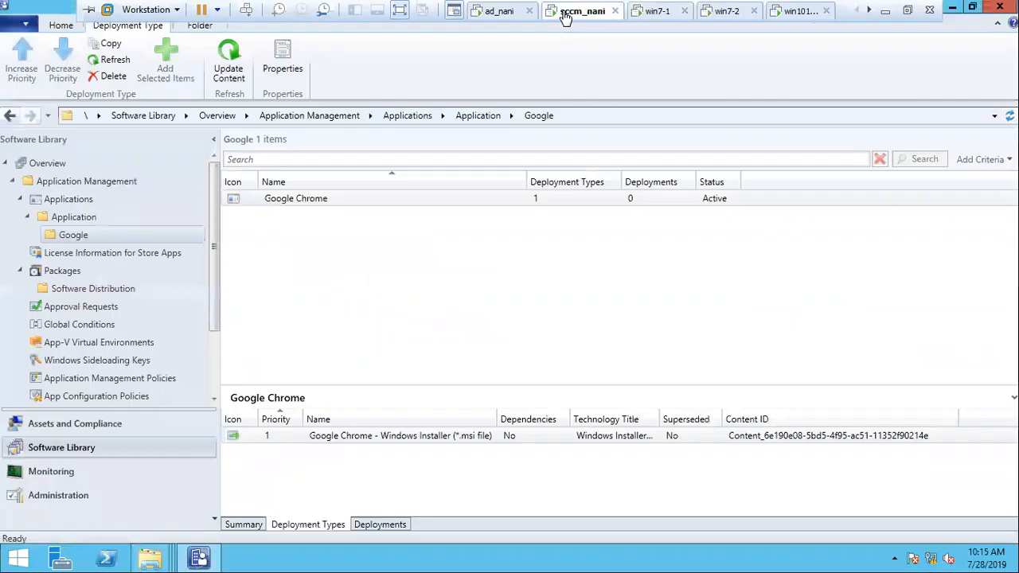
click(75, 423)
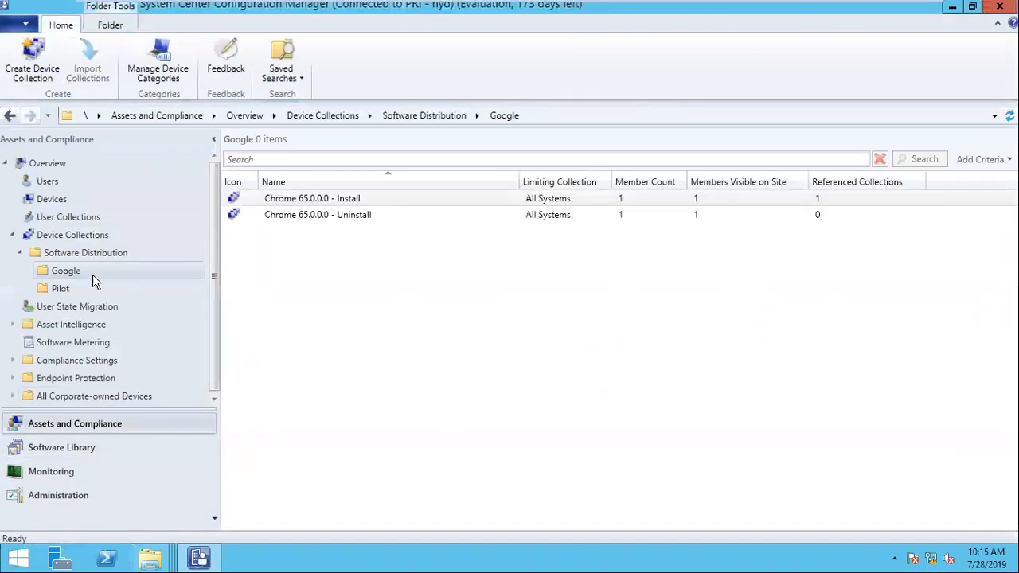
click(49, 199)
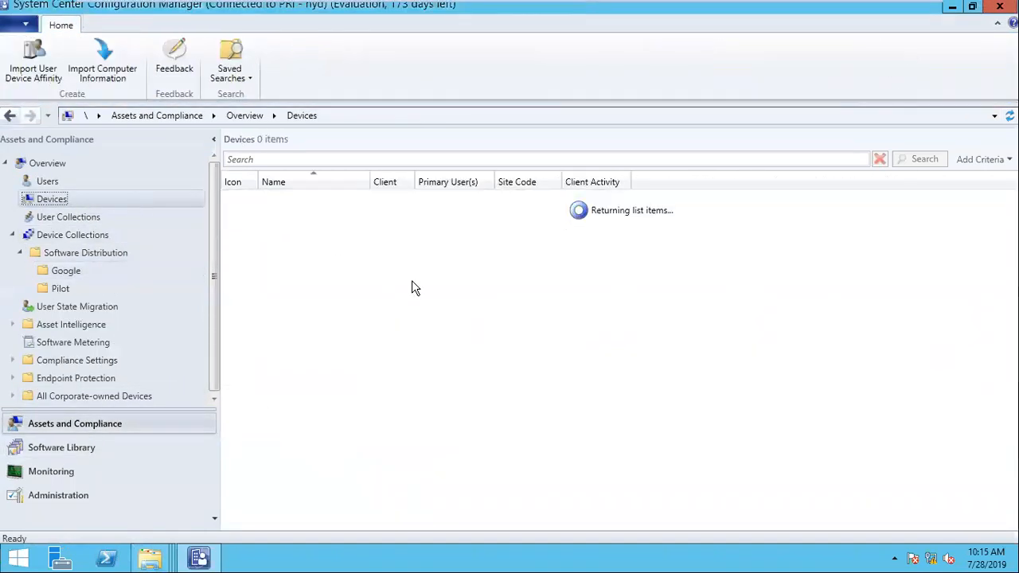
click(319, 264)
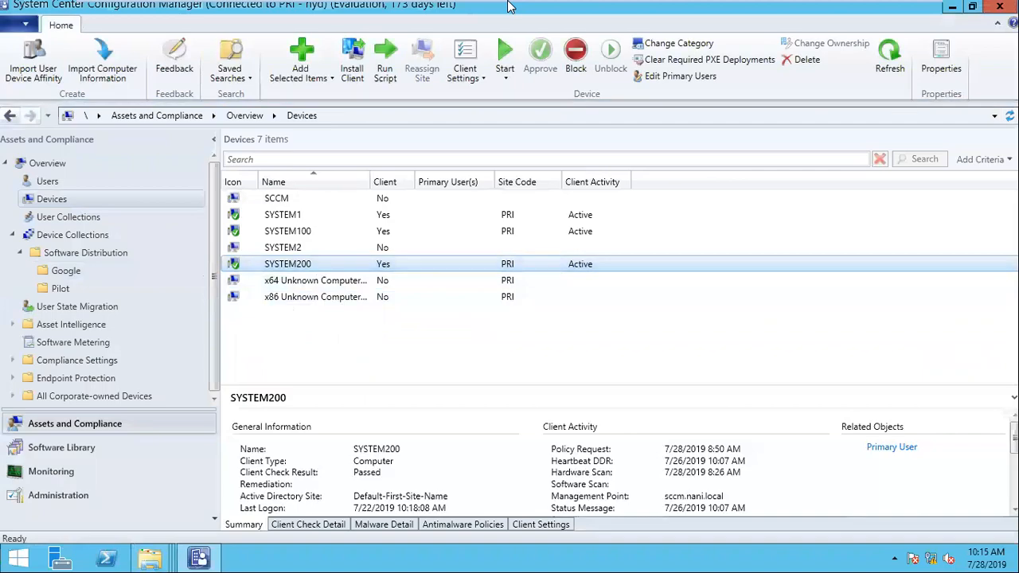
click(740, 21)
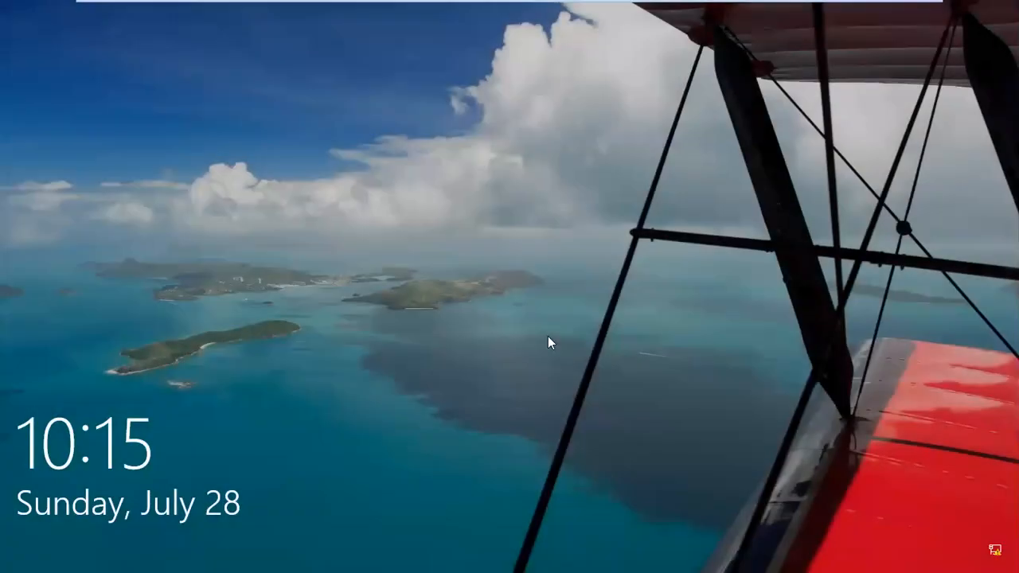
- Sign in to win102_nani with the account password, then check win7-1 and sccm_nani
click(548, 337)
text(***)
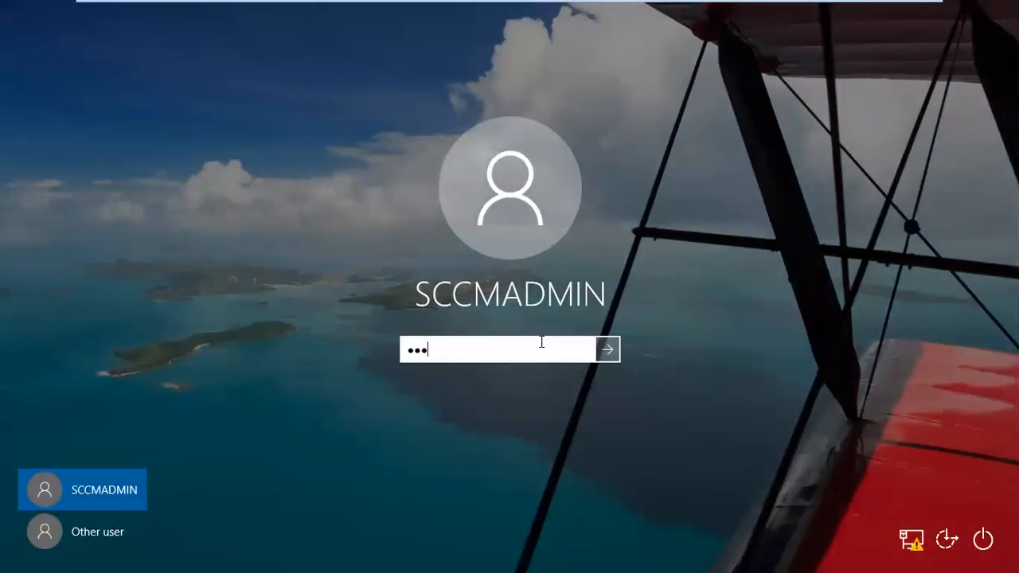
text(*******)
key(Return)
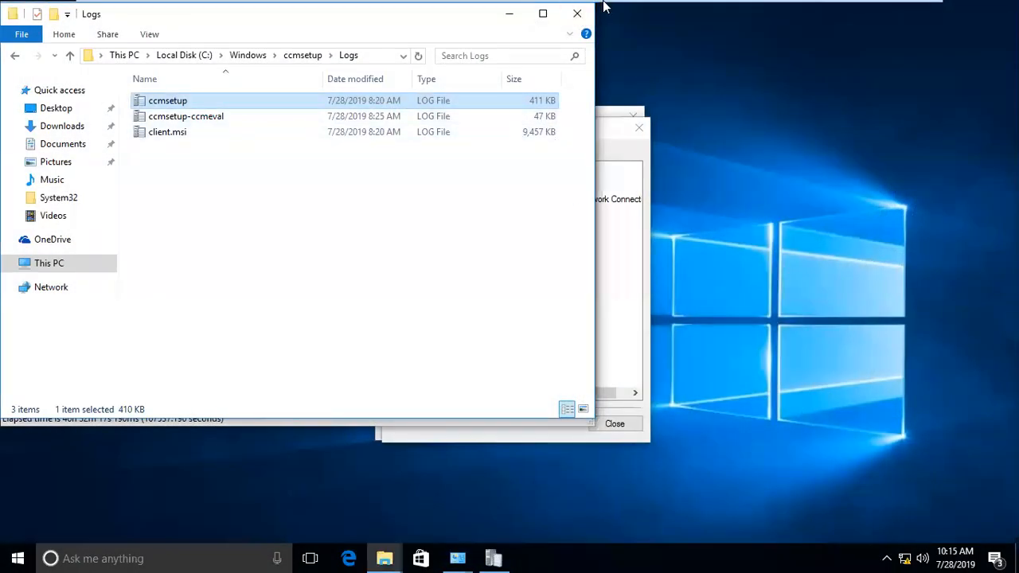
mouse_move(560, 18)
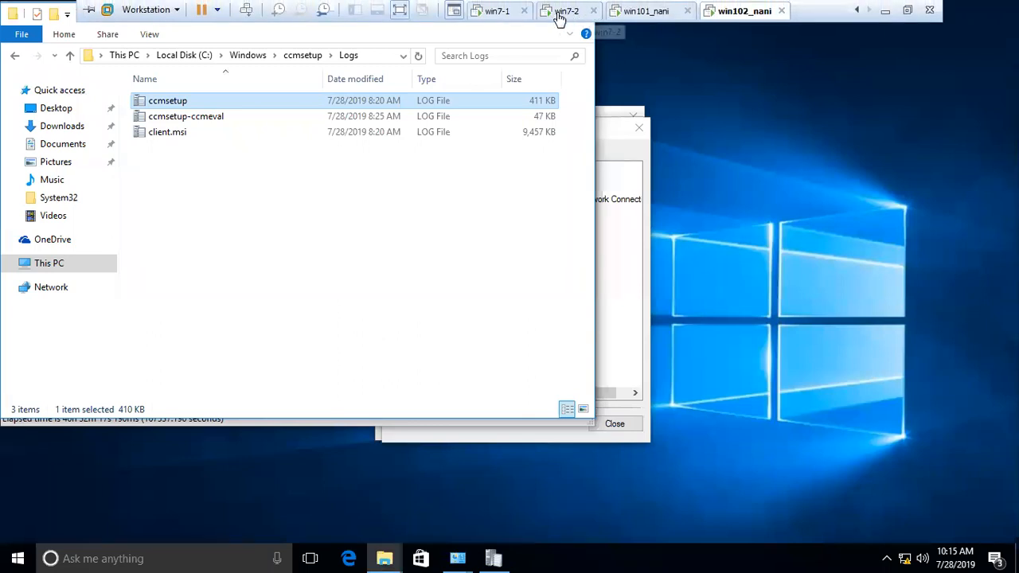
click(498, 12)
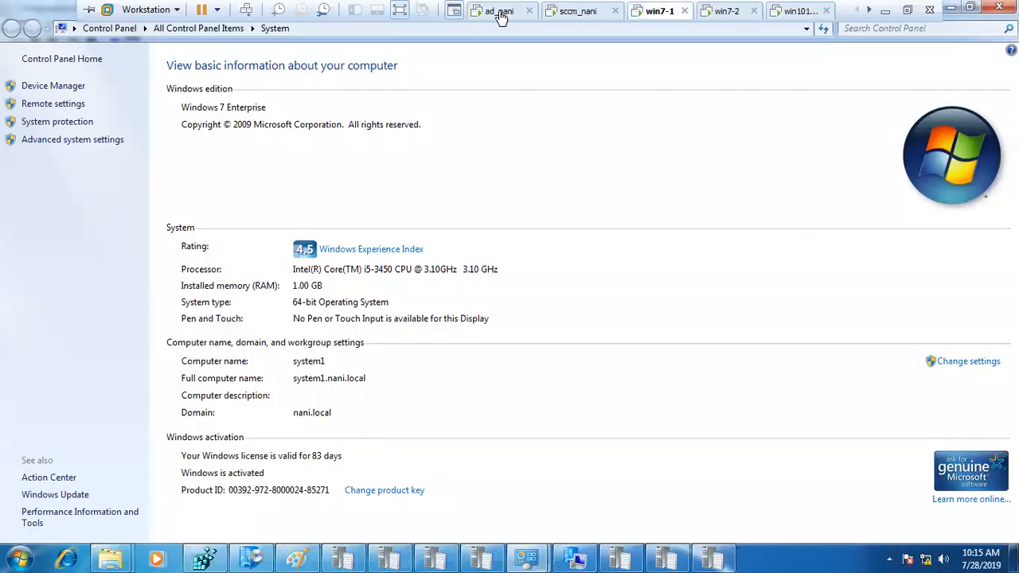
click(573, 12)
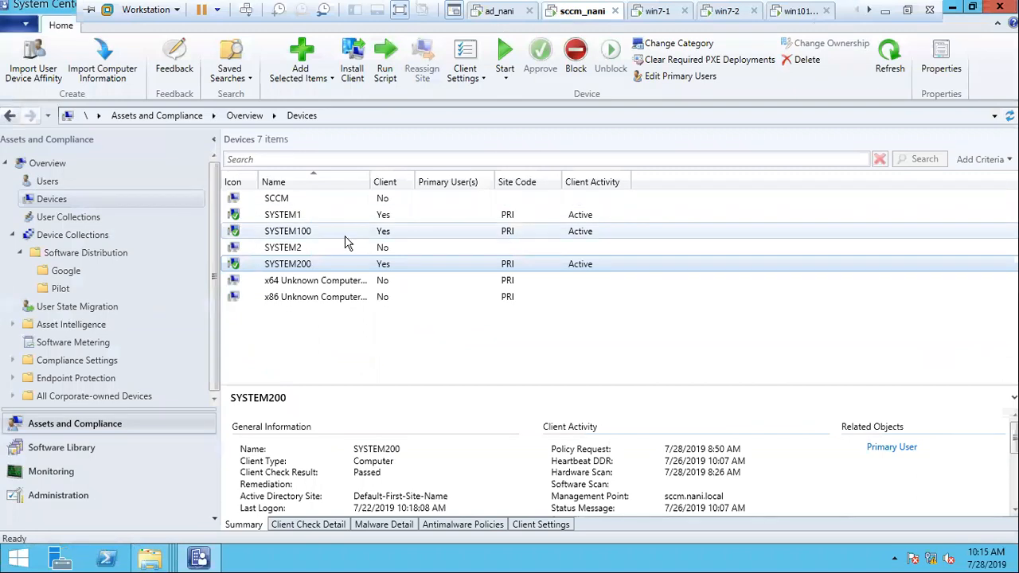
scroll(593, 9, down, 2)
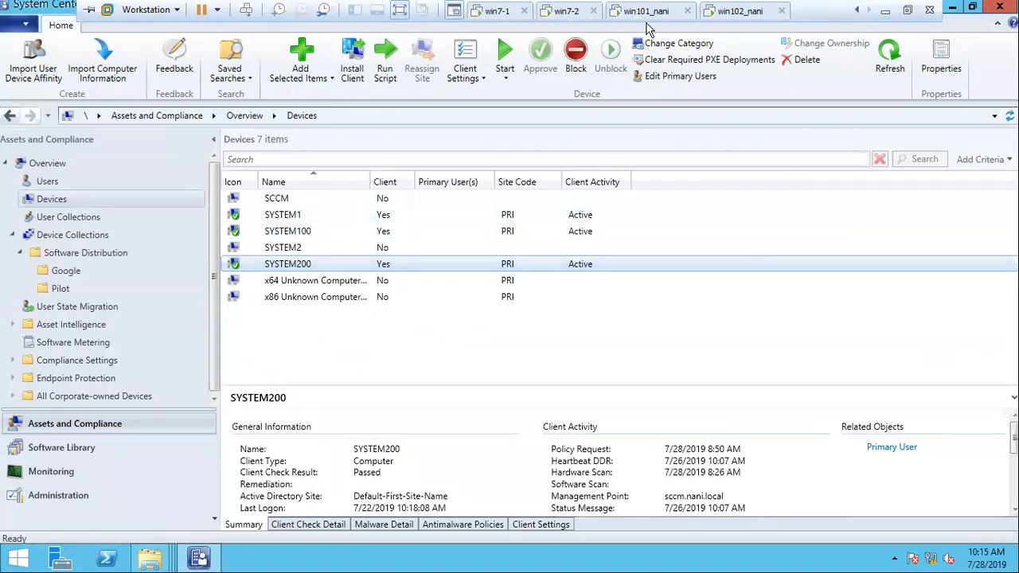
- Sign in to win101_nani and open This PC's system properties
click(659, 13)
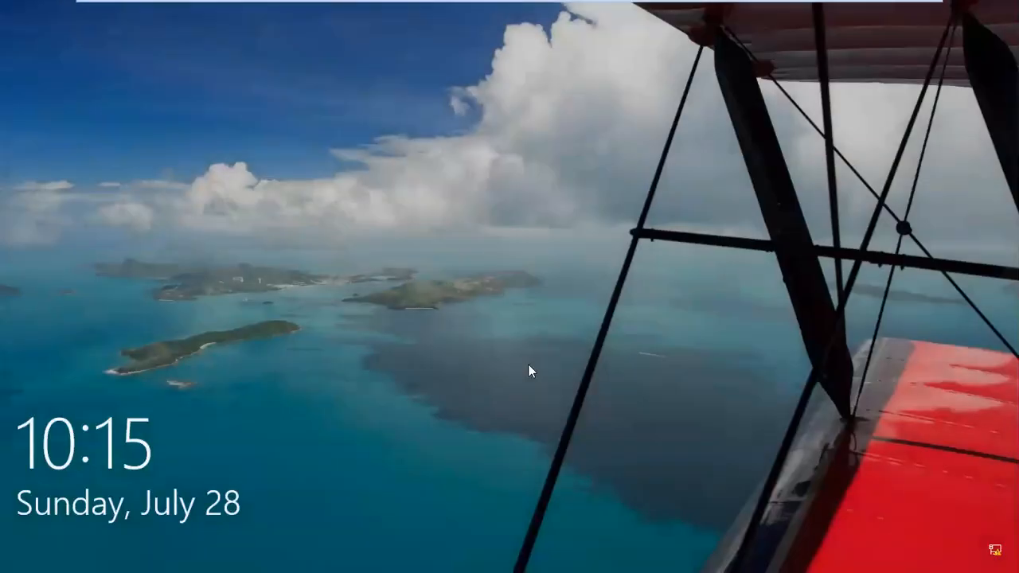
click(620, 182)
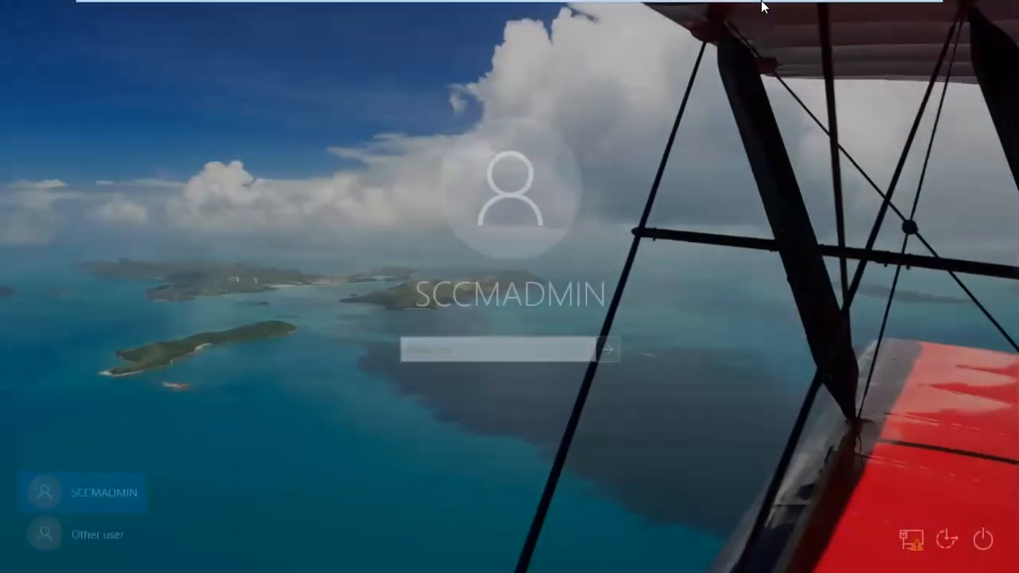
text(***********)
key(Return)
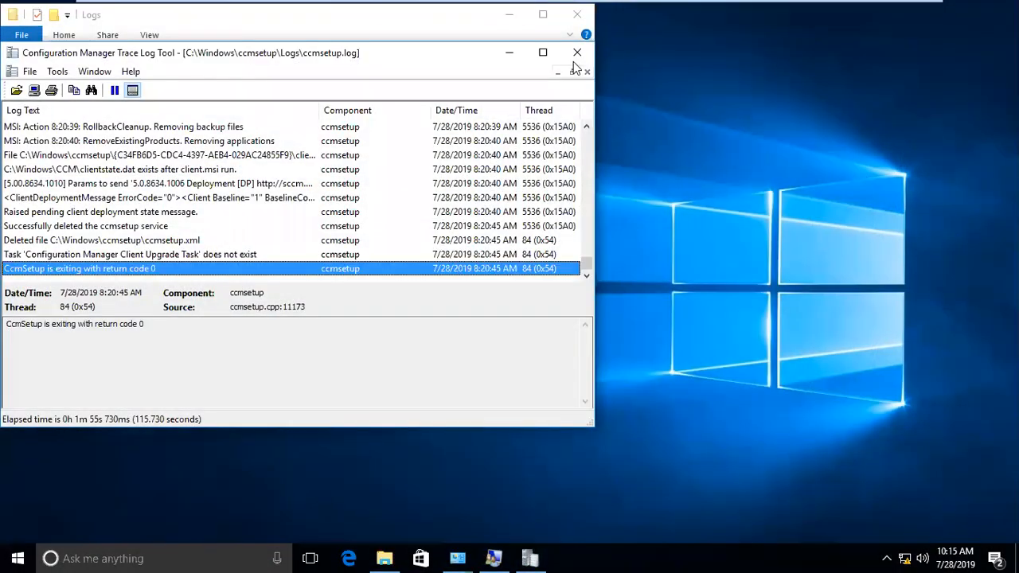
click(385, 559)
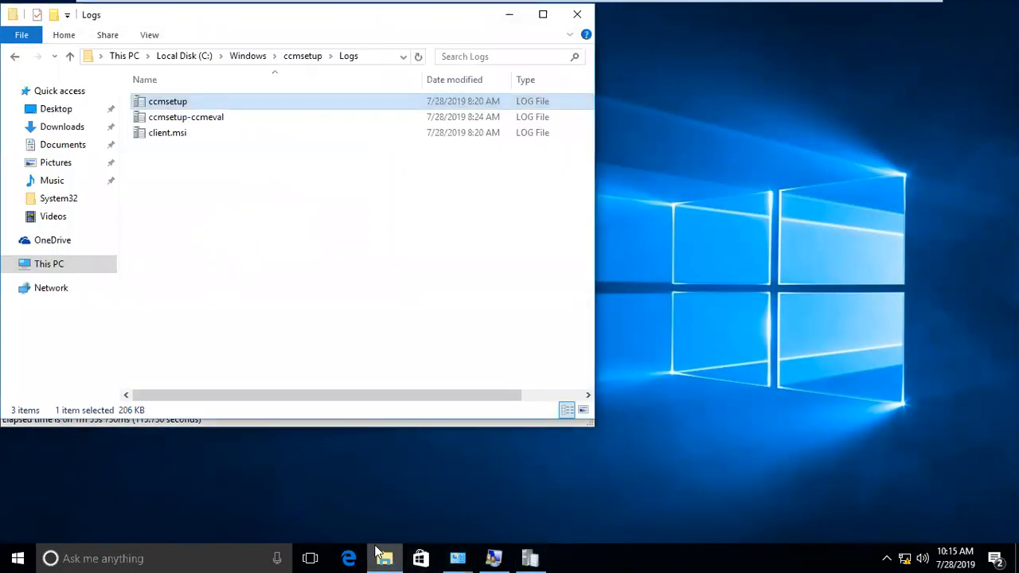
right_click(46, 268)
click(130, 462)
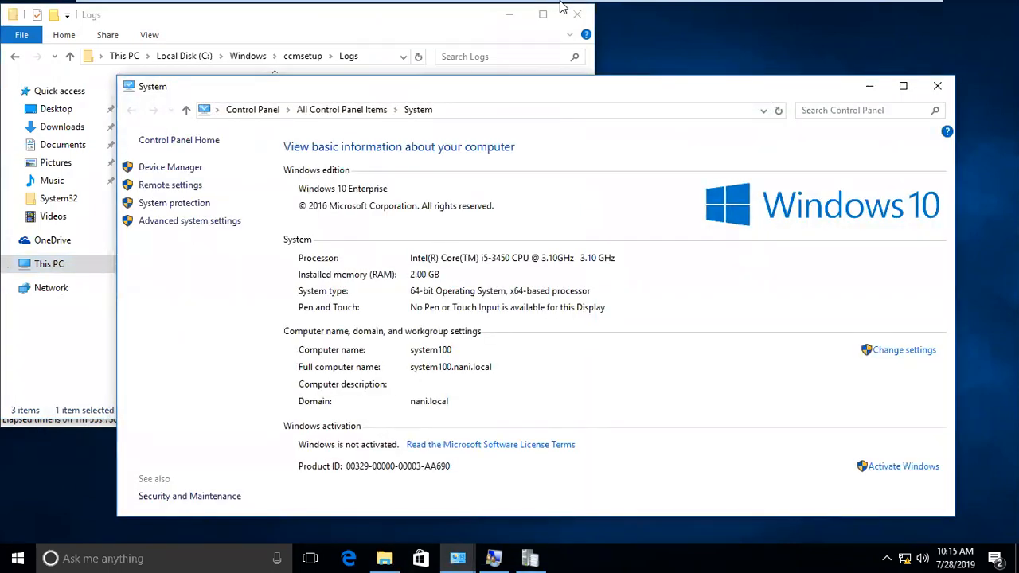
- Open the Virtual Machine Settings for win102_nani
click(724, 6)
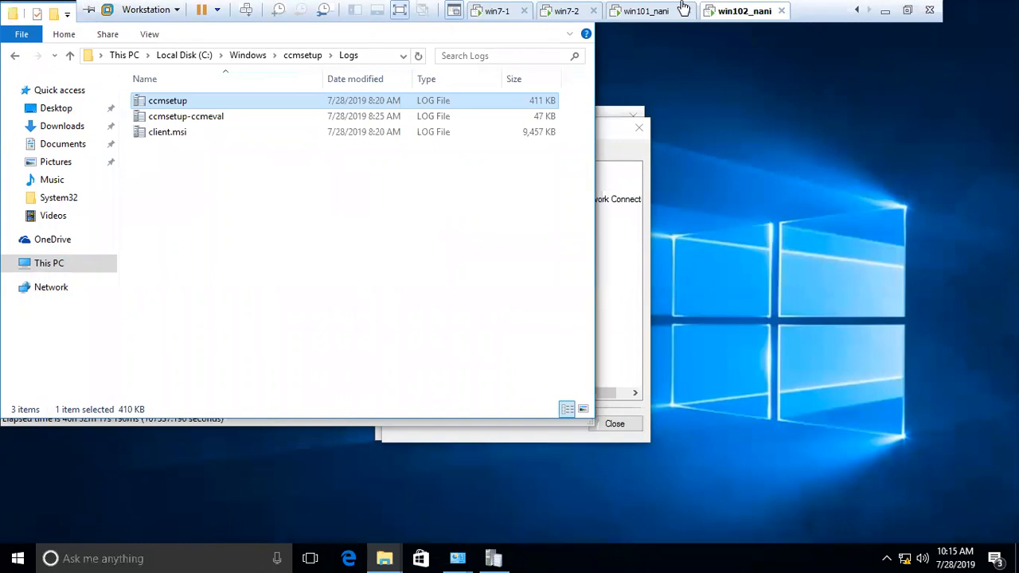
right_click(737, 11)
click(797, 211)
- Set win102_nani's memory to about 4 GB, then restart the crashed guest
drag(571, 240, 574, 229)
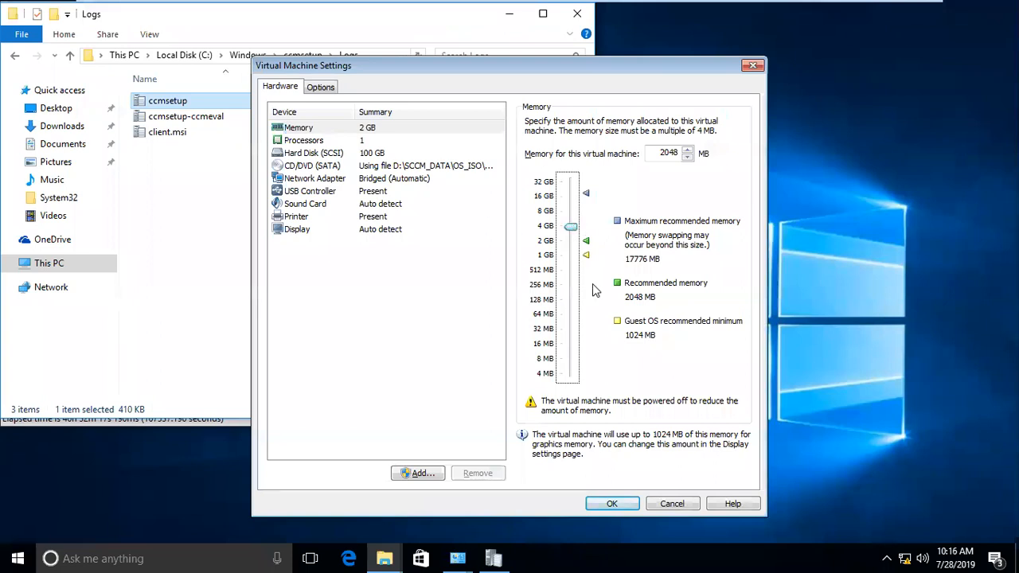
click(609, 505)
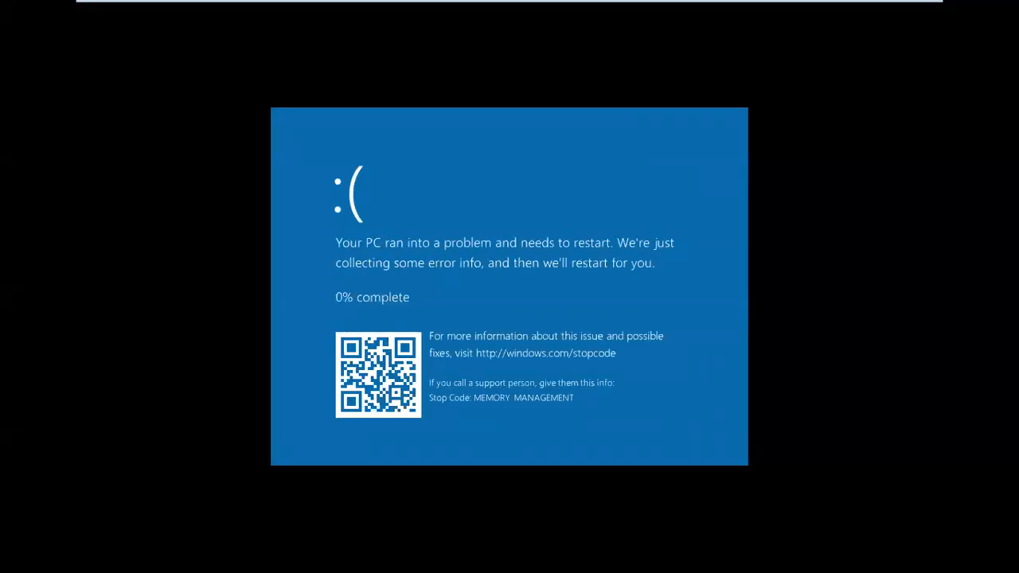
right_click(744, 8)
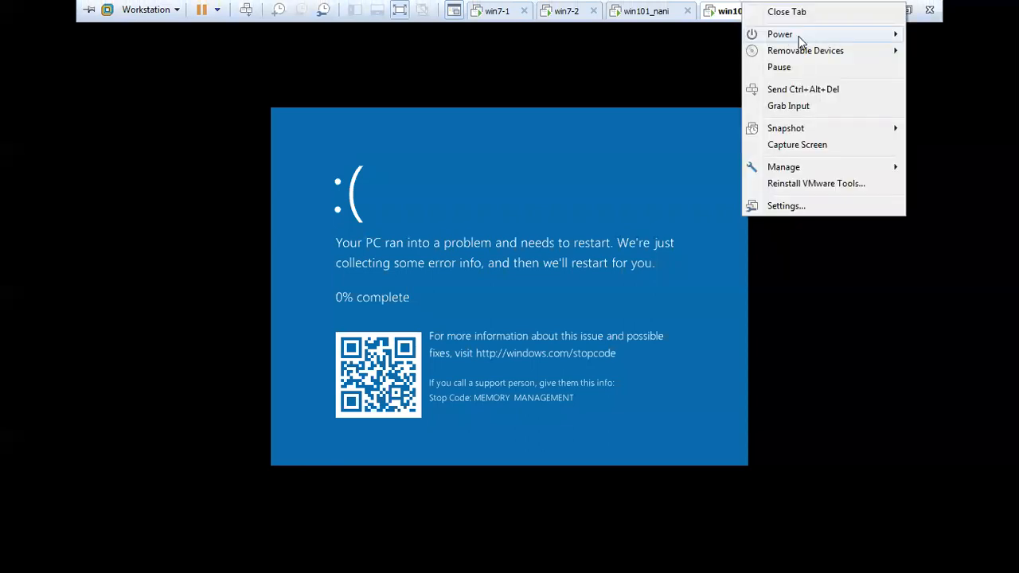
mouse_move(798, 36)
click(678, 87)
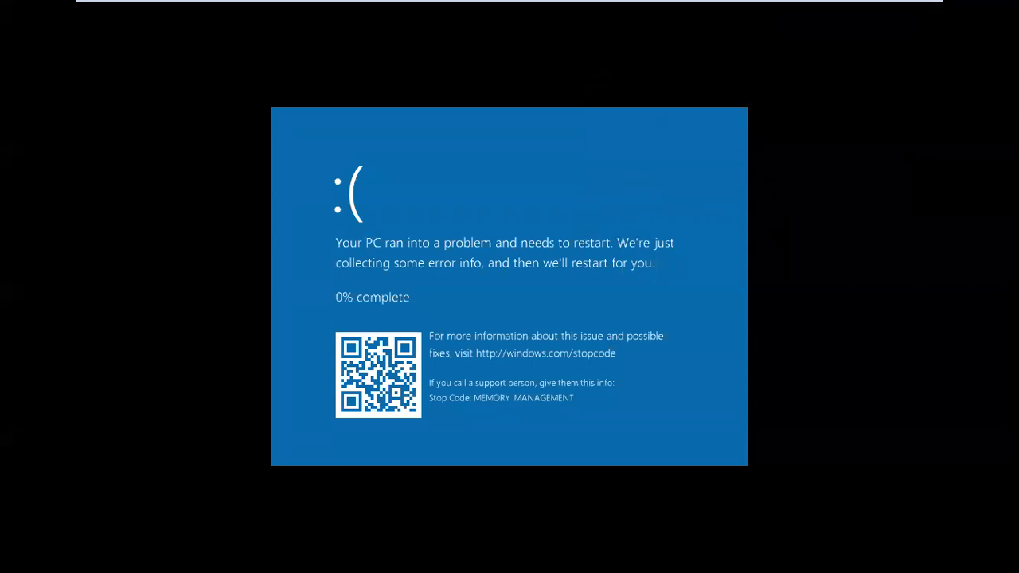
key(ctrl+alt+Return)
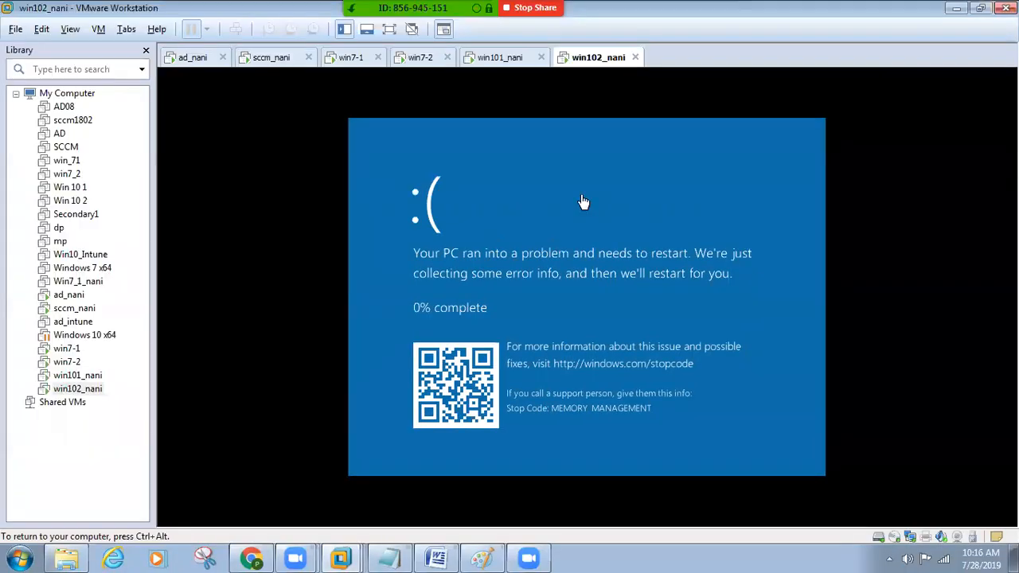
- Bring up win102_nani's tab options and switch between win101_nani and win102_nani
right_click(590, 67)
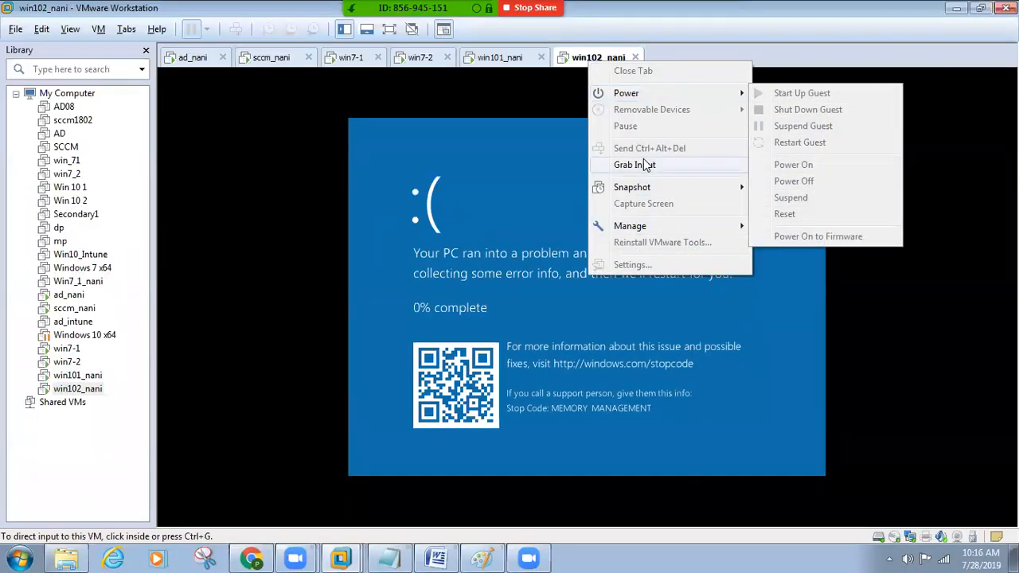
click(576, 65)
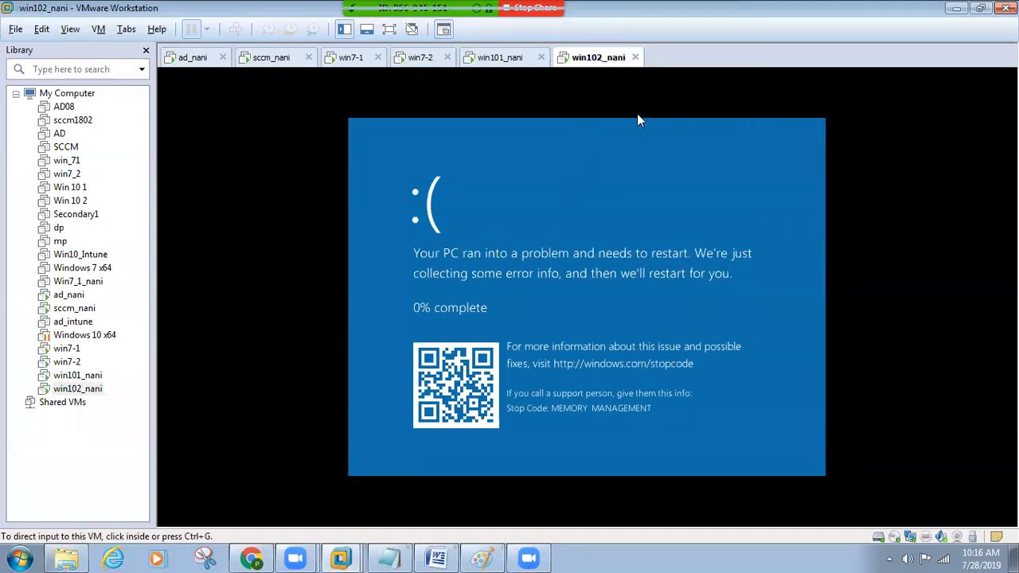
right_click(583, 59)
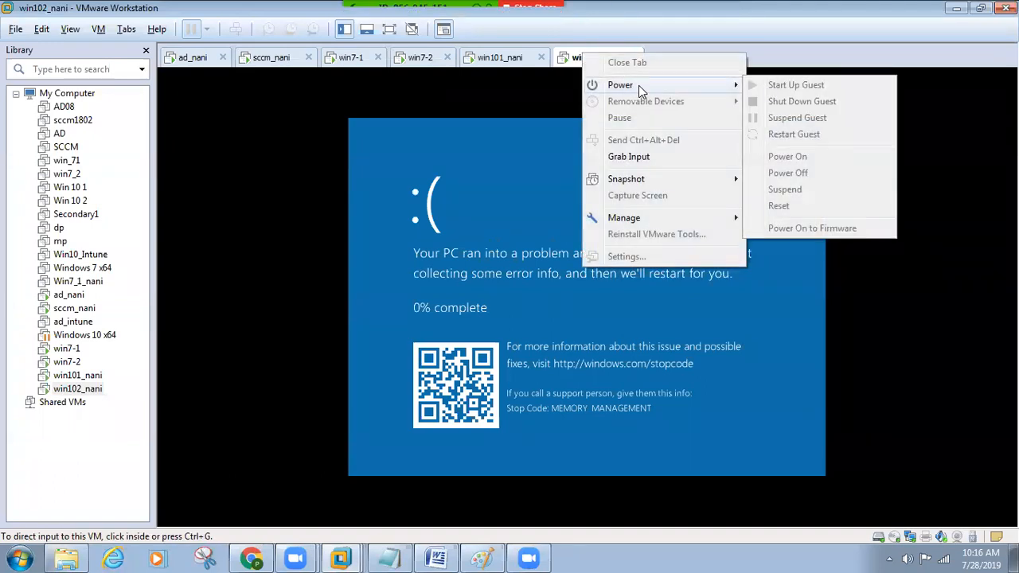
click(519, 59)
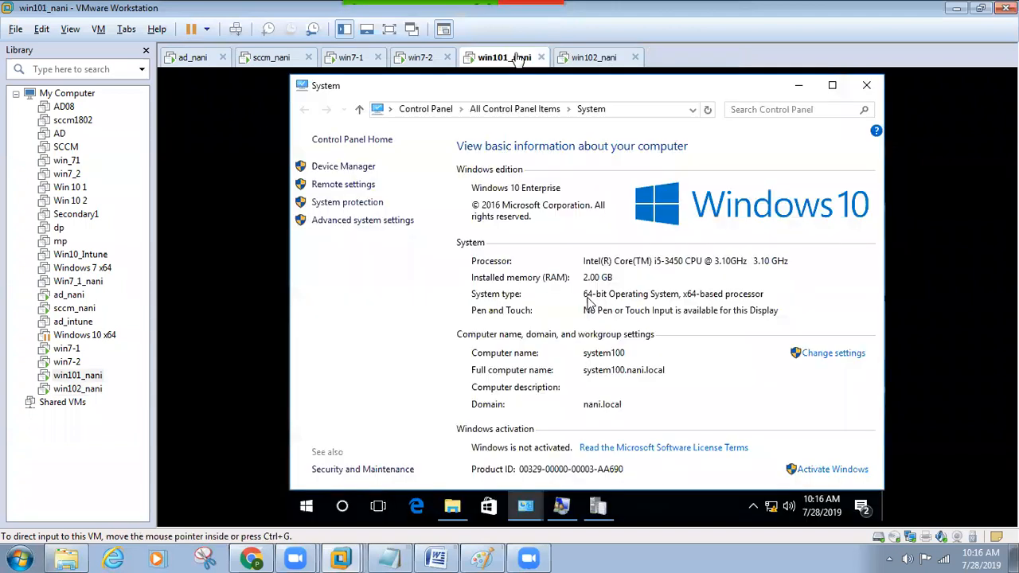
click(601, 65)
click(557, 200)
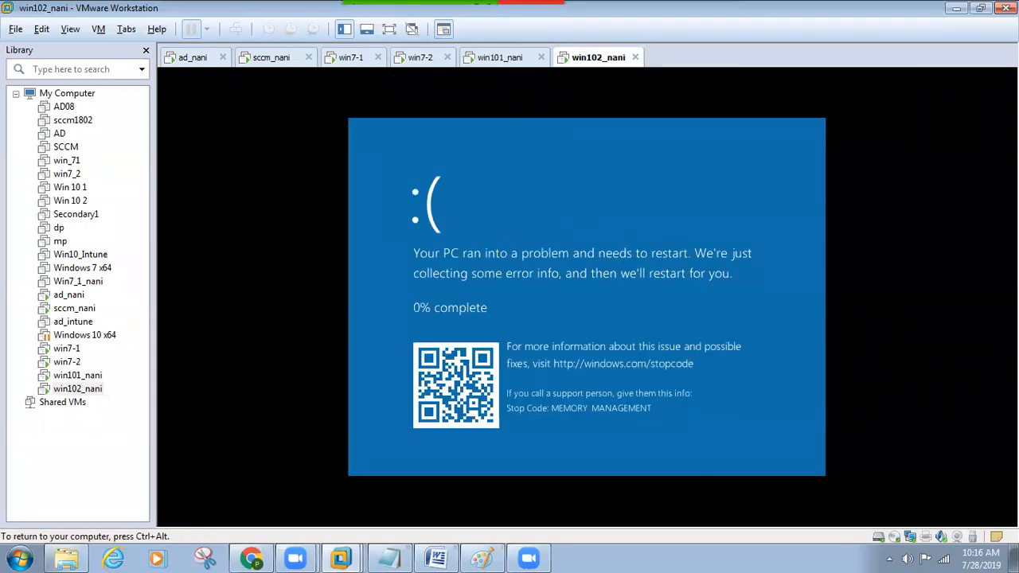
key(ctrl+alt)
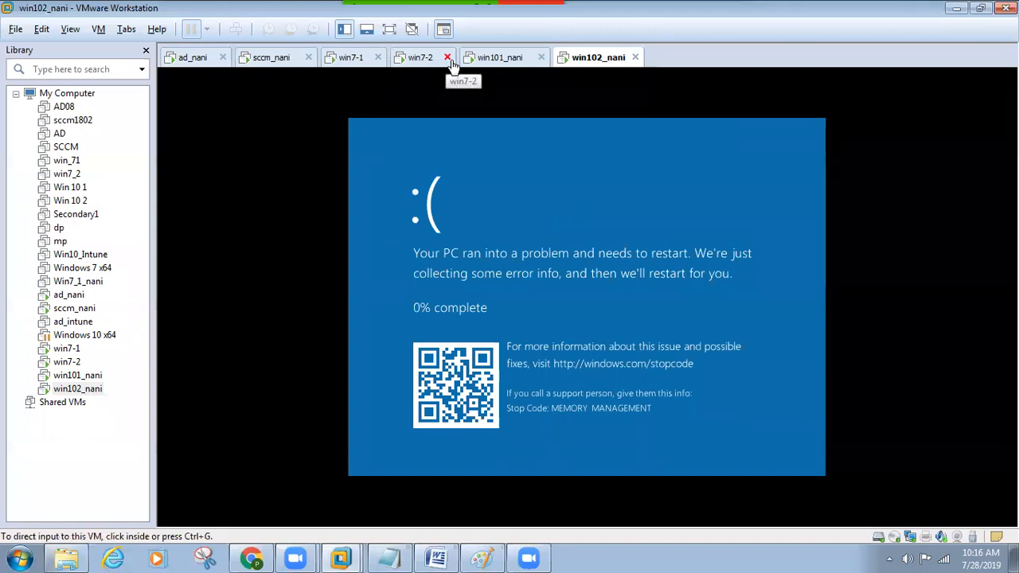
click(498, 57)
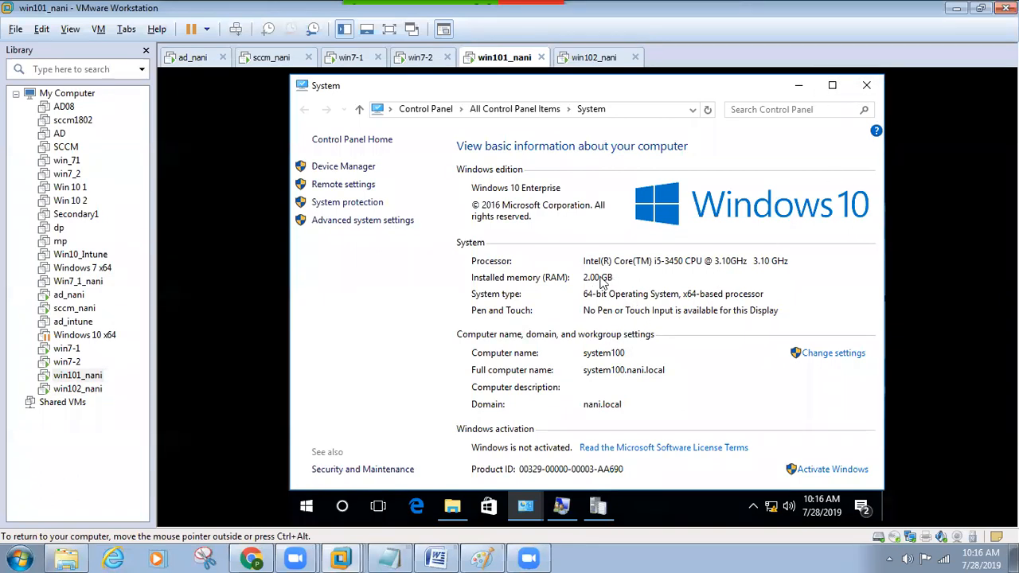
click(591, 56)
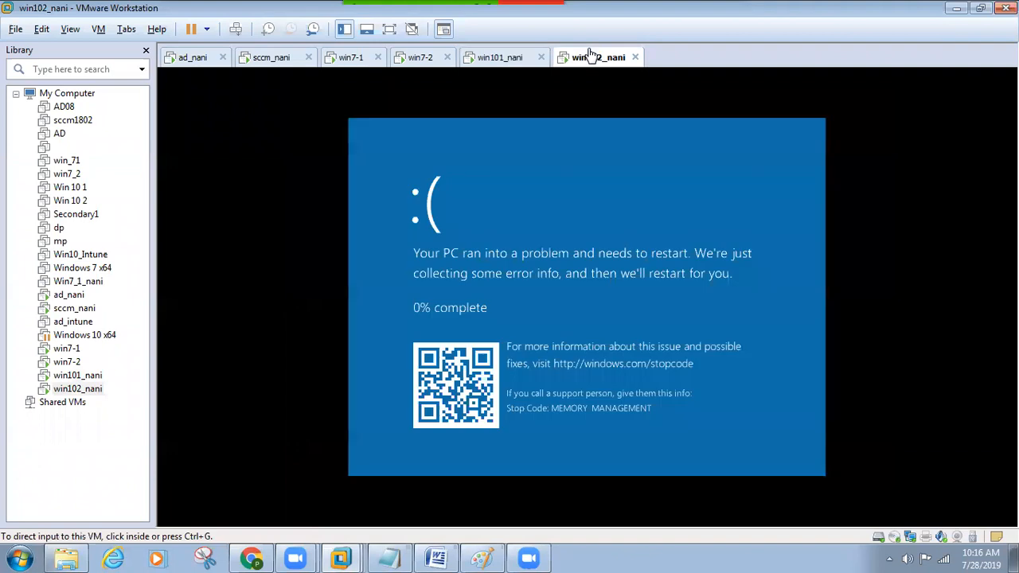
- Power off win102_nani and confirm Power Off
right_click(587, 54)
mouse_move(626, 85)
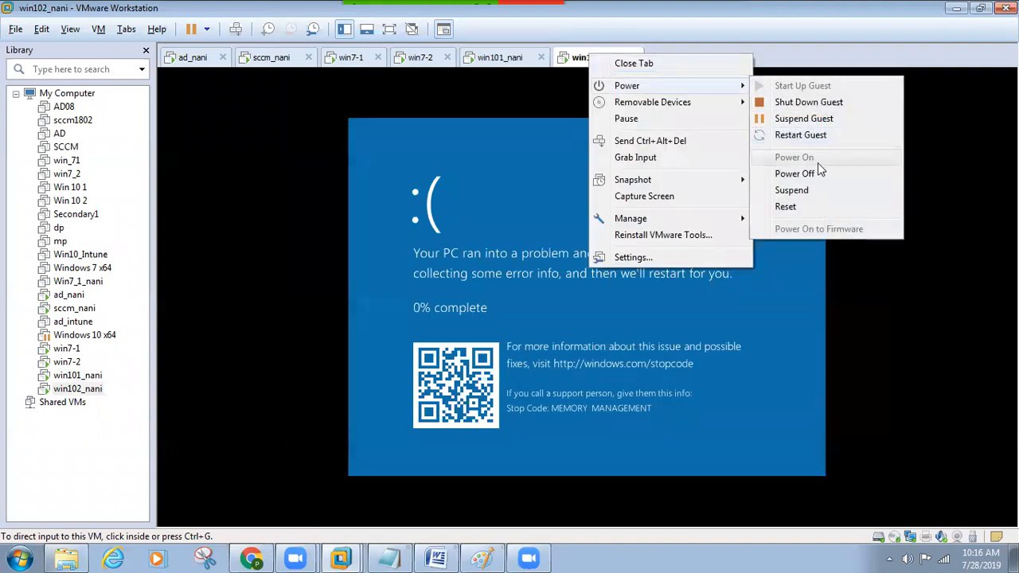
click(812, 171)
click(538, 319)
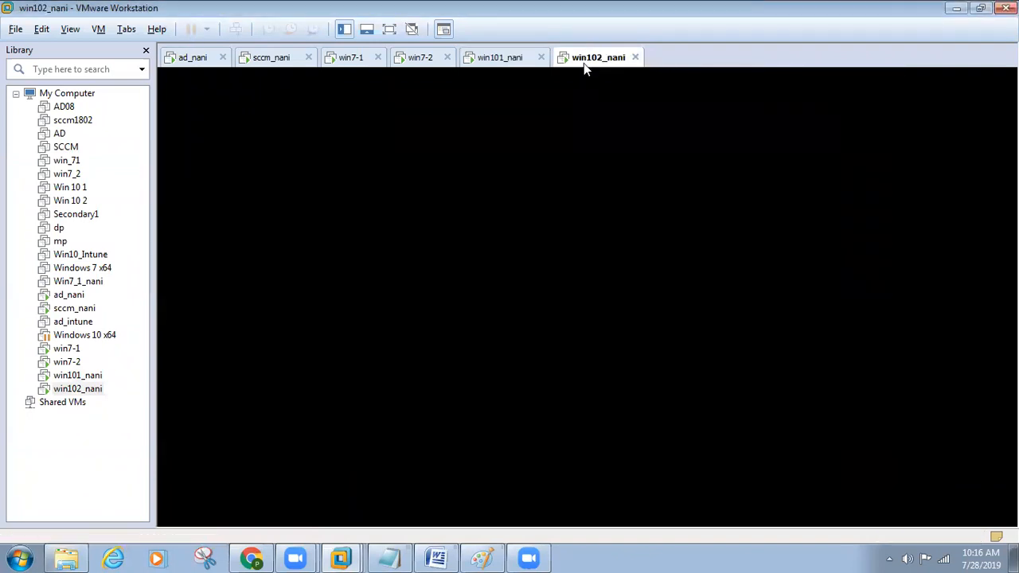
- Power on the win102_nani virtual machine and wait for its lock screen, checking win101_nani meanwhile
click(255, 112)
click(495, 65)
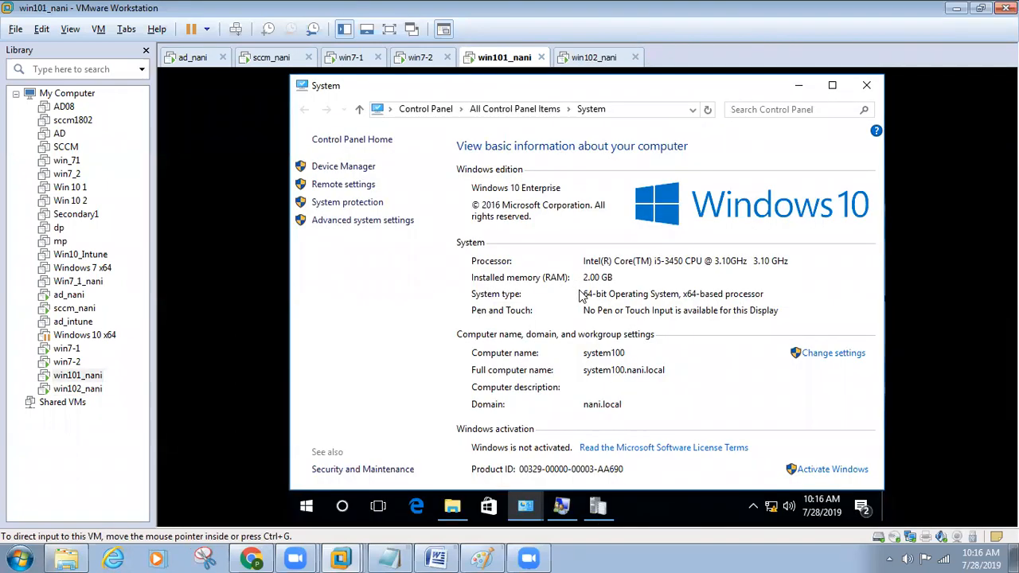
click(594, 59)
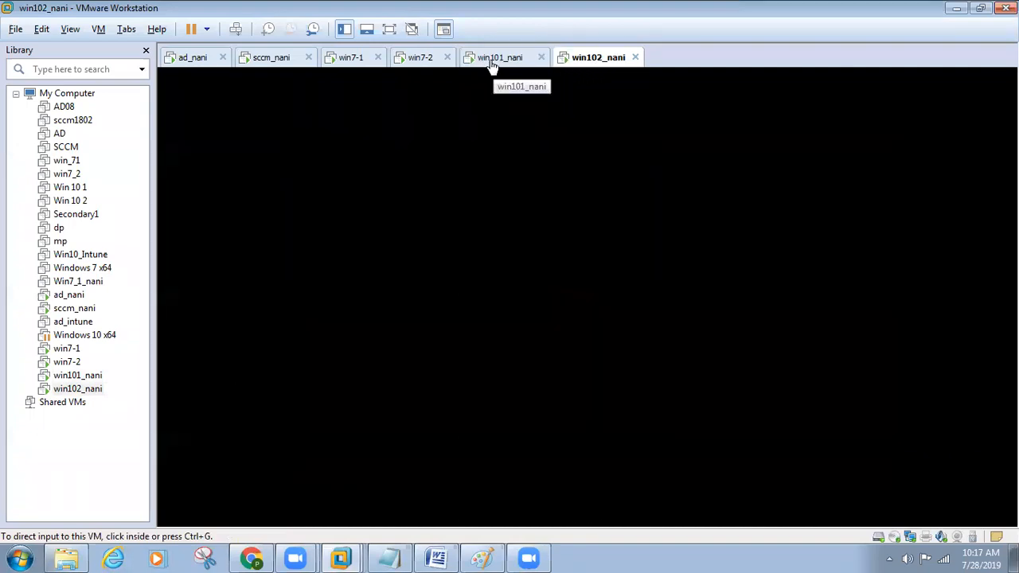
click(492, 65)
click(587, 63)
click(515, 62)
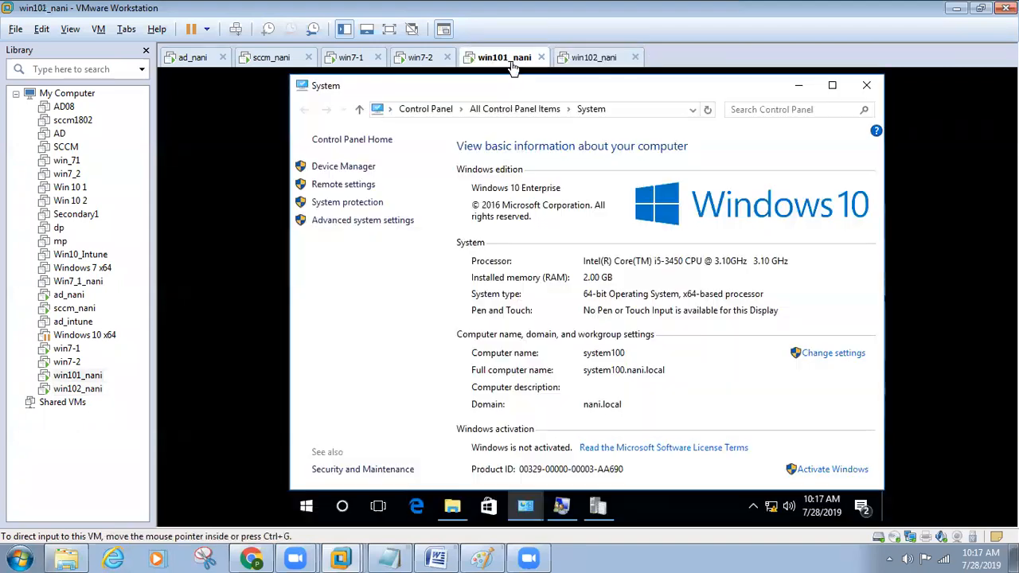
click(582, 61)
- Sign in to win102_nani's Windows 10 with the account password and switch to full screen
click(547, 358)
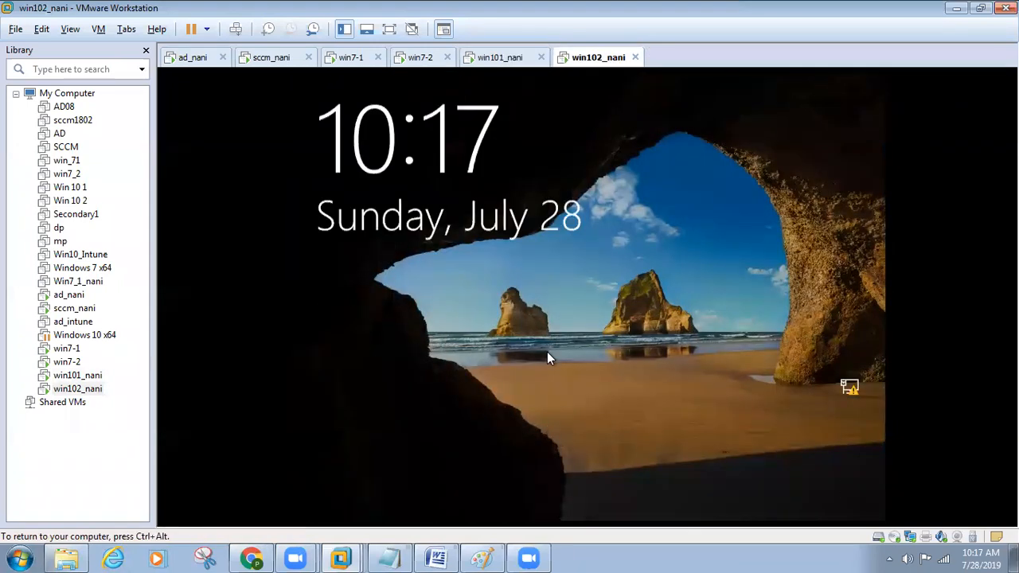
text(••••••)
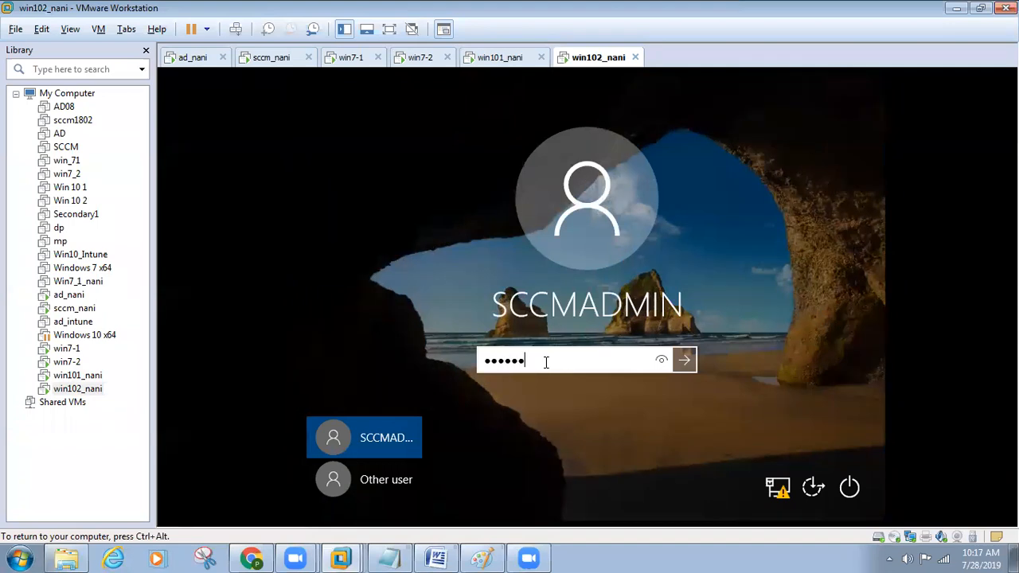
text(•••••)
key(Return)
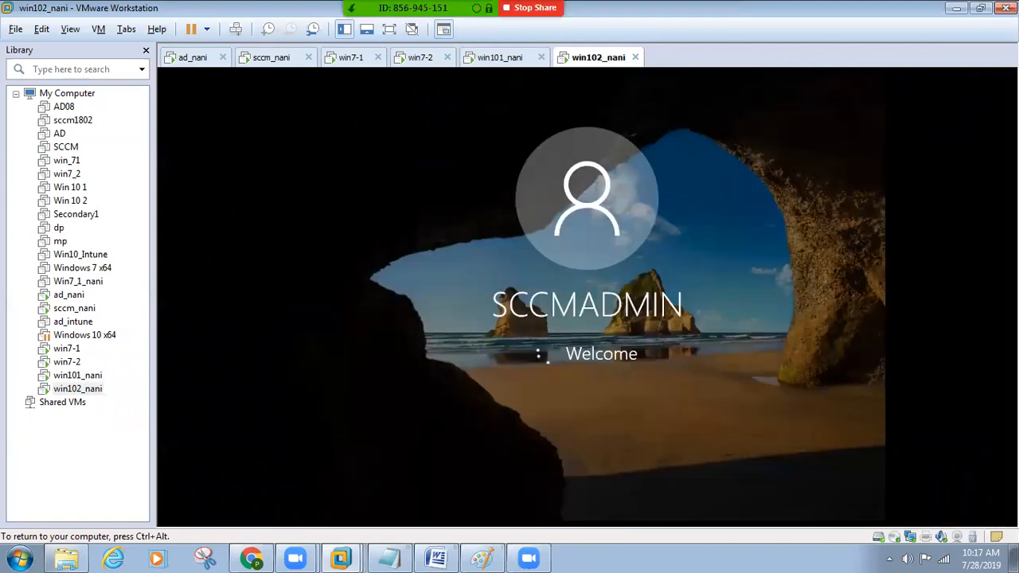
key(ctrl+alt+Return)
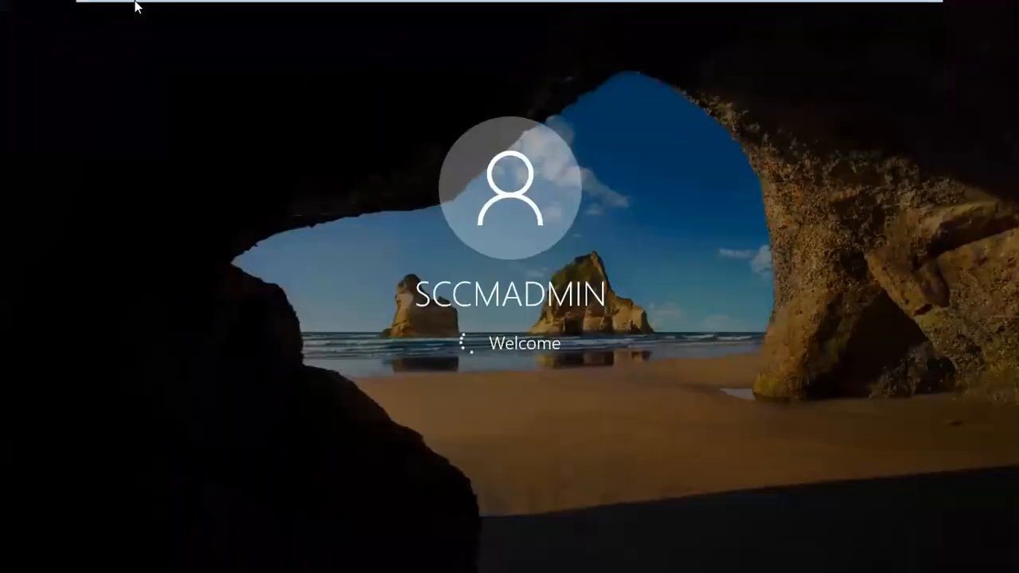
- On the sccm_nani server, open SYSTEM200's collected inventory in Resource Explorer
click(582, 16)
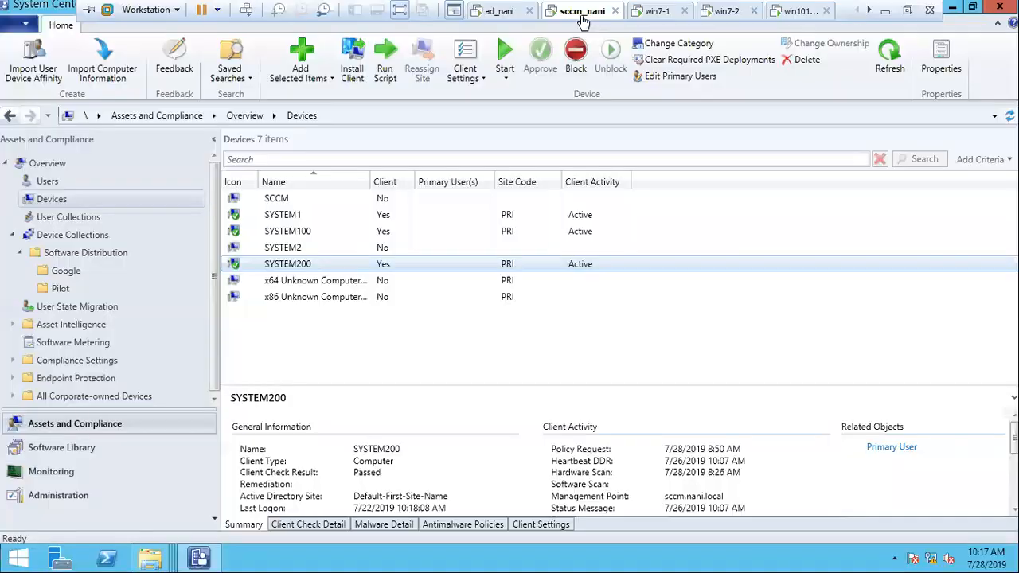
click(290, 281)
click(291, 265)
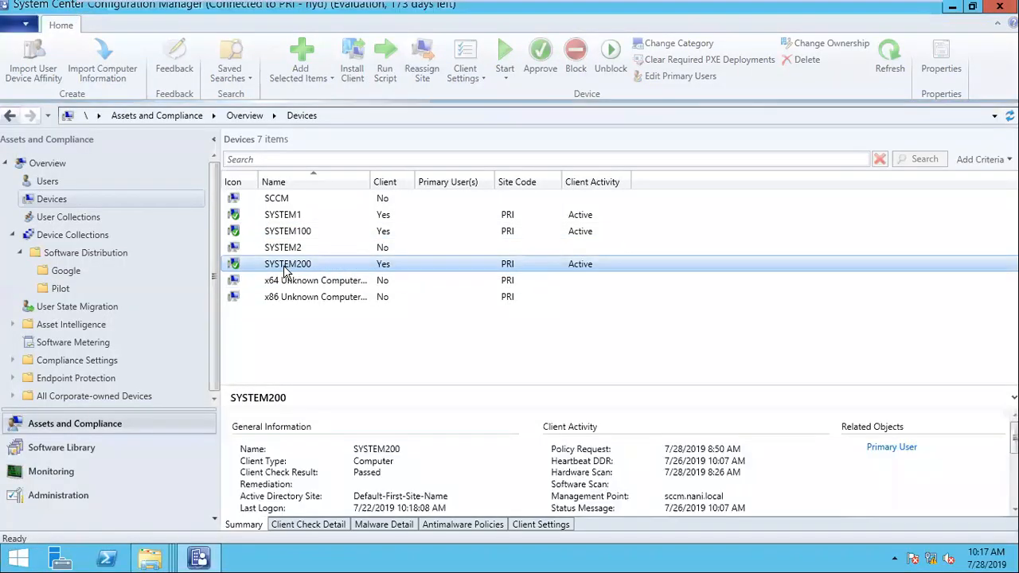
right_click(287, 271)
mouse_move(377, 356)
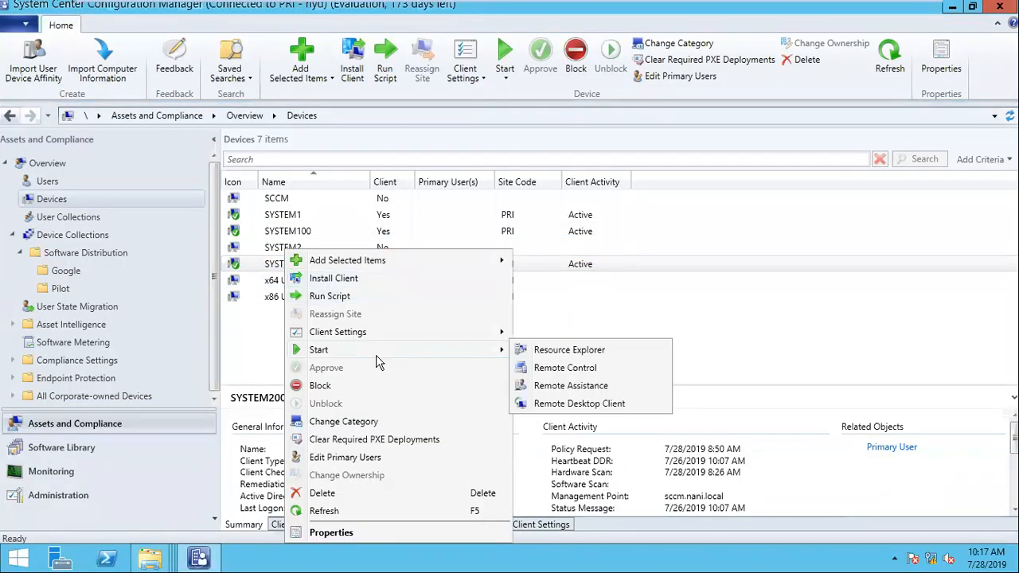
click(567, 354)
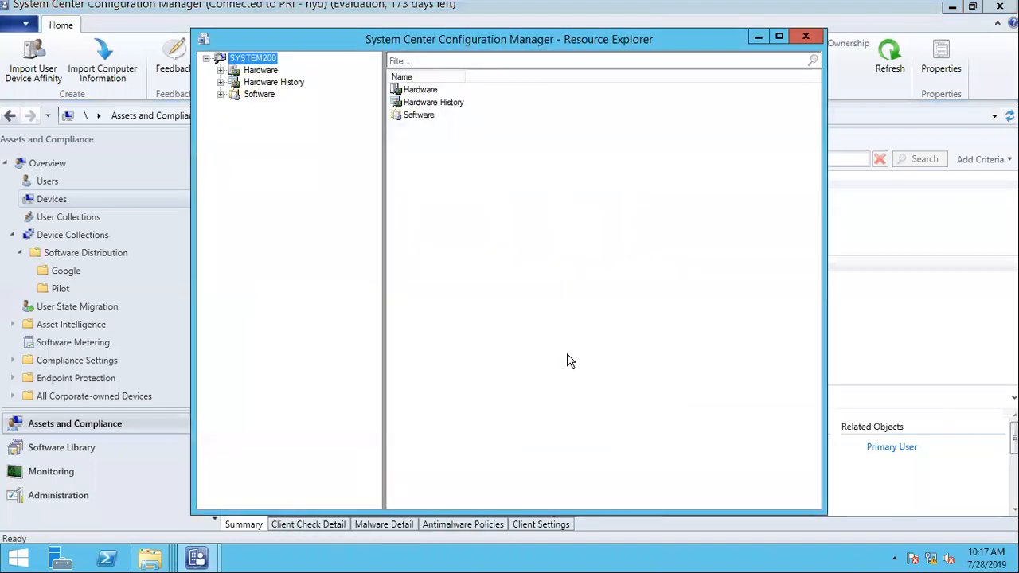
- Browse SYSTEM200's hardware inventory: Installed Applications, Logical Disk and Memory, with the window enlarged
click(220, 70)
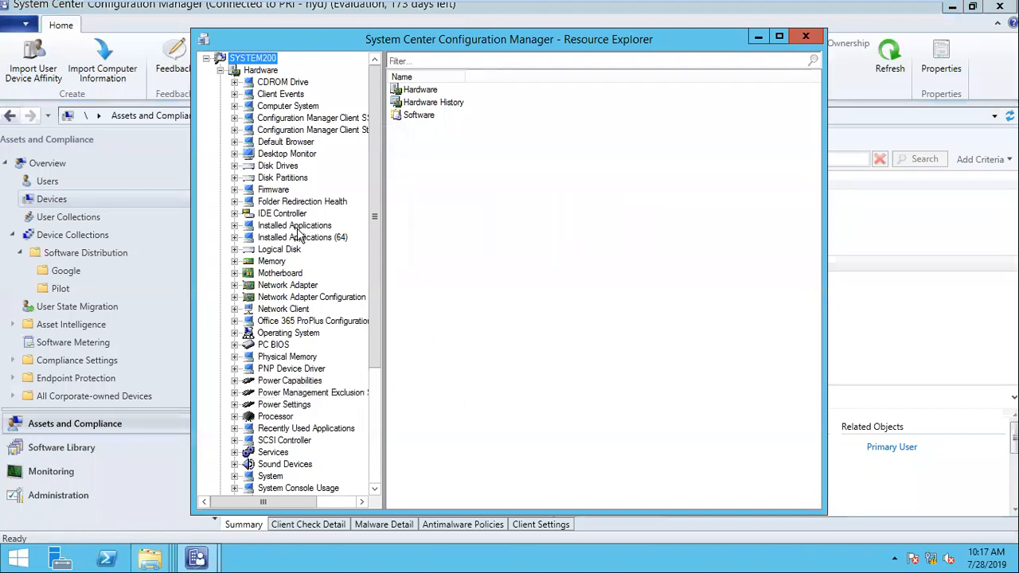
click(297, 227)
click(551, 223)
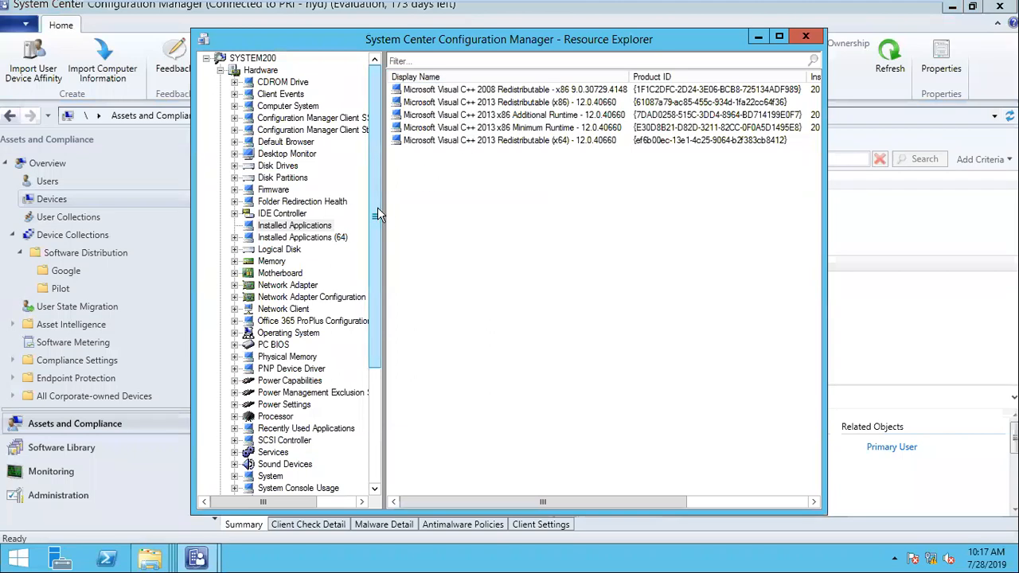
scroll(374, 228, down, 1)
click(285, 214)
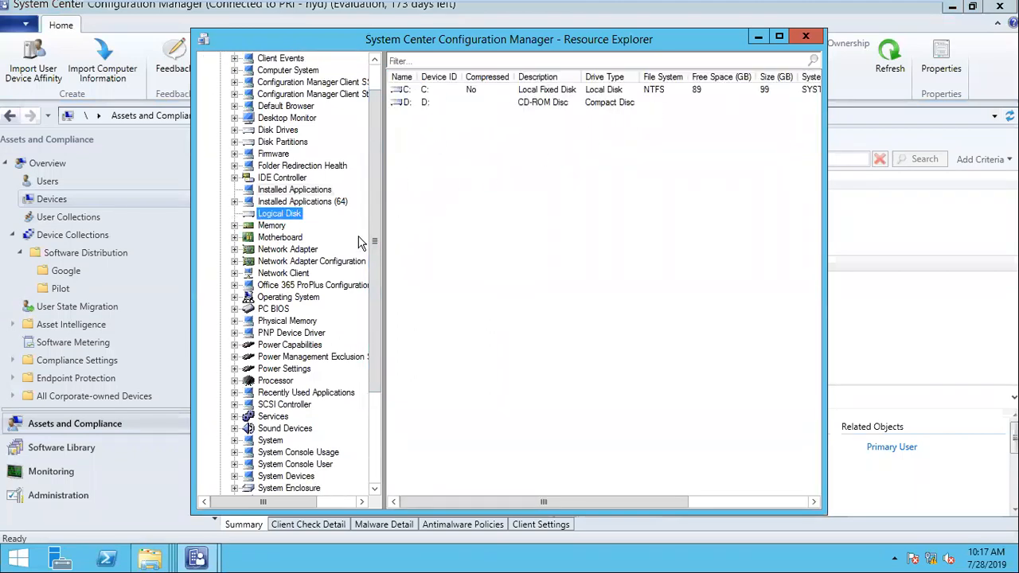
click(263, 226)
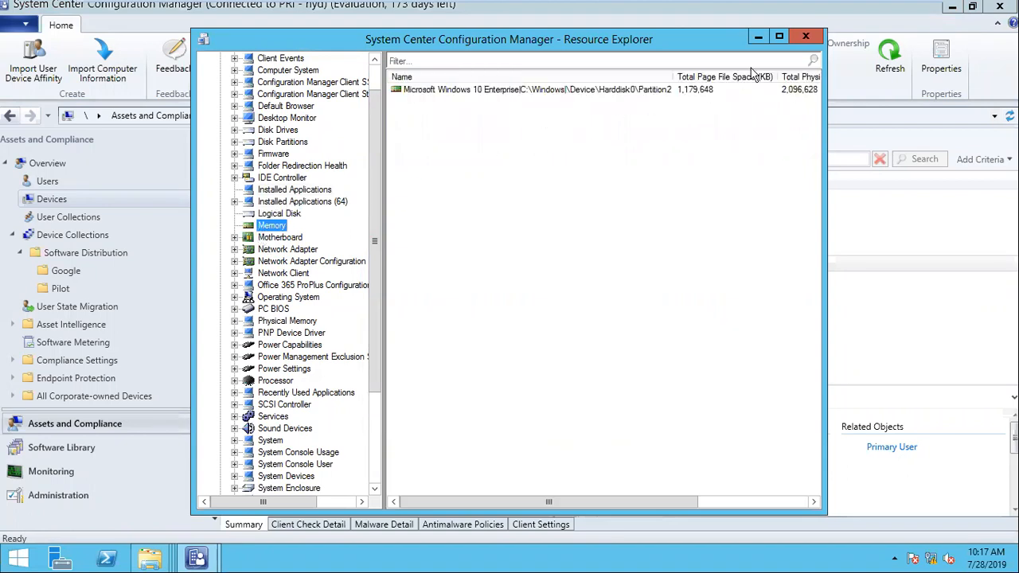
click(779, 37)
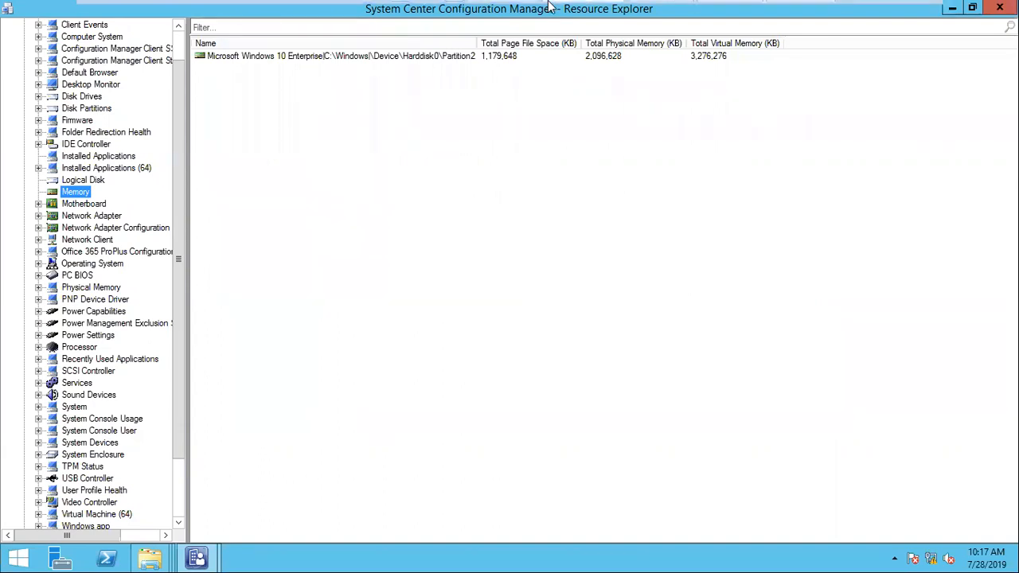
- Glance at win102_nani, then return to the SCCM server's main Configuration Manager console
mouse_move(716, 10)
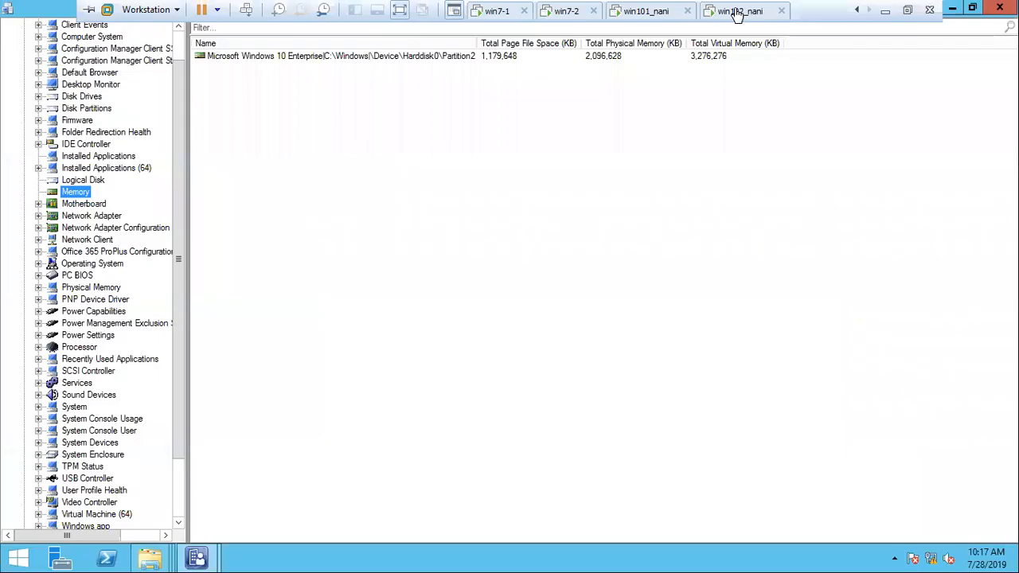
click(738, 11)
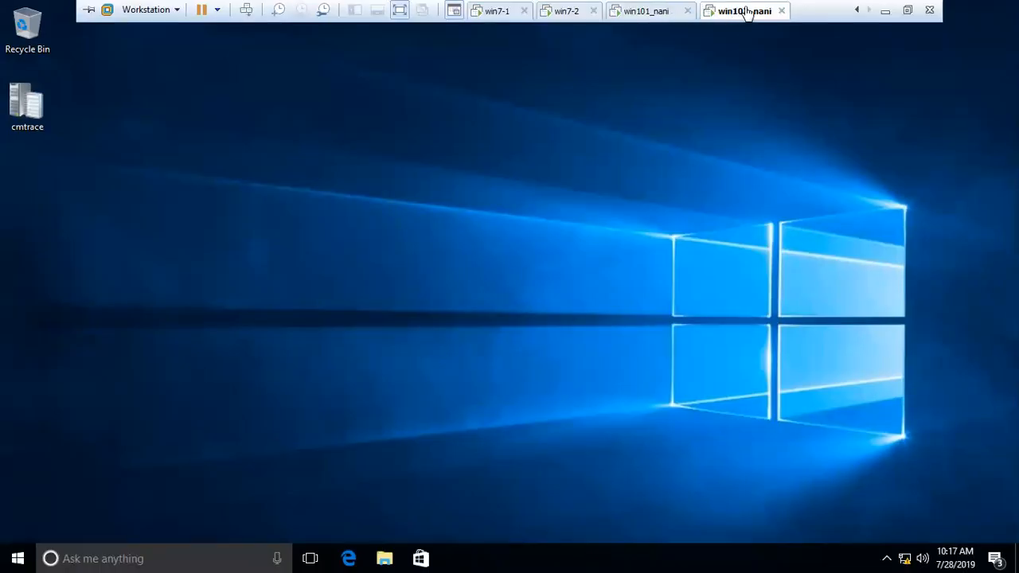
scroll(742, 14, up, 1)
click(513, 15)
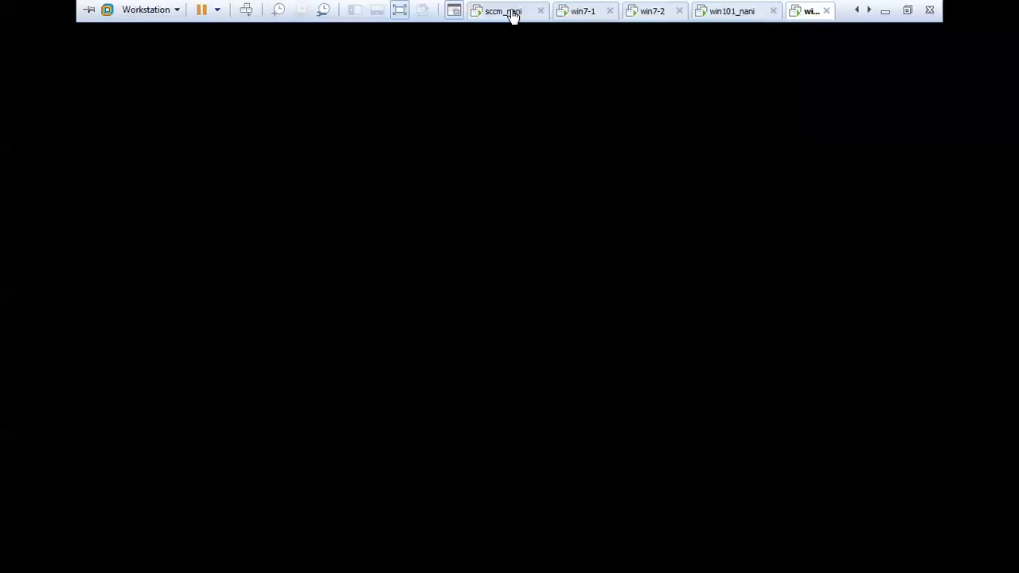
mouse_move(196, 558)
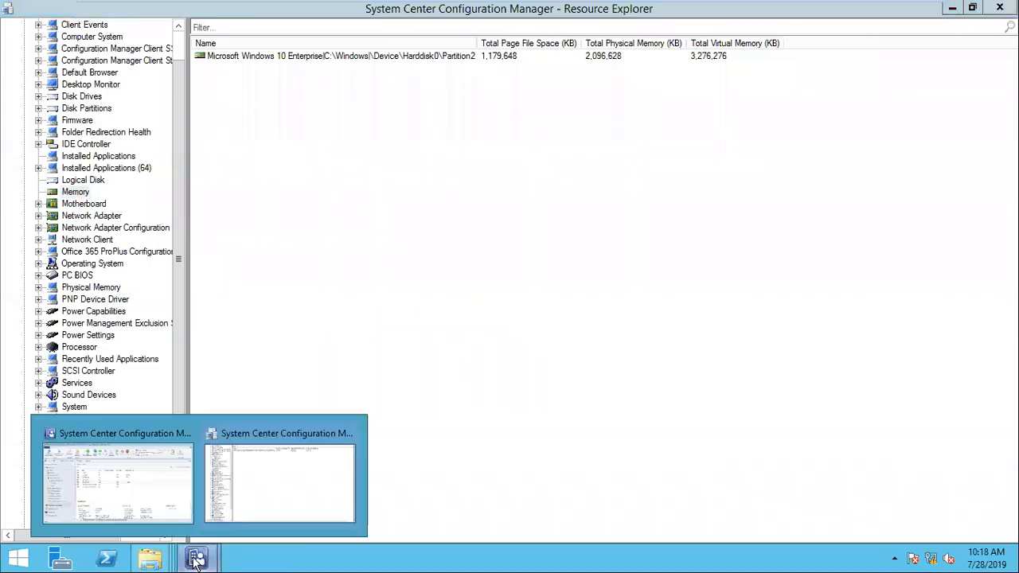
click(153, 501)
- Under Administration > Client Settings, review Default Client Settings' Client Policy and Hardware Inventory pages
click(75, 497)
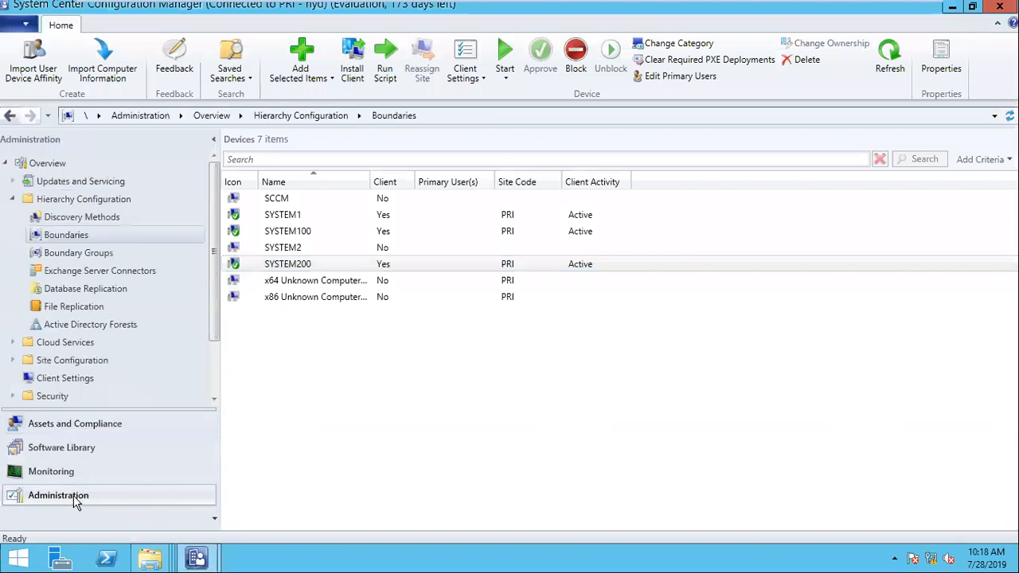
click(65, 378)
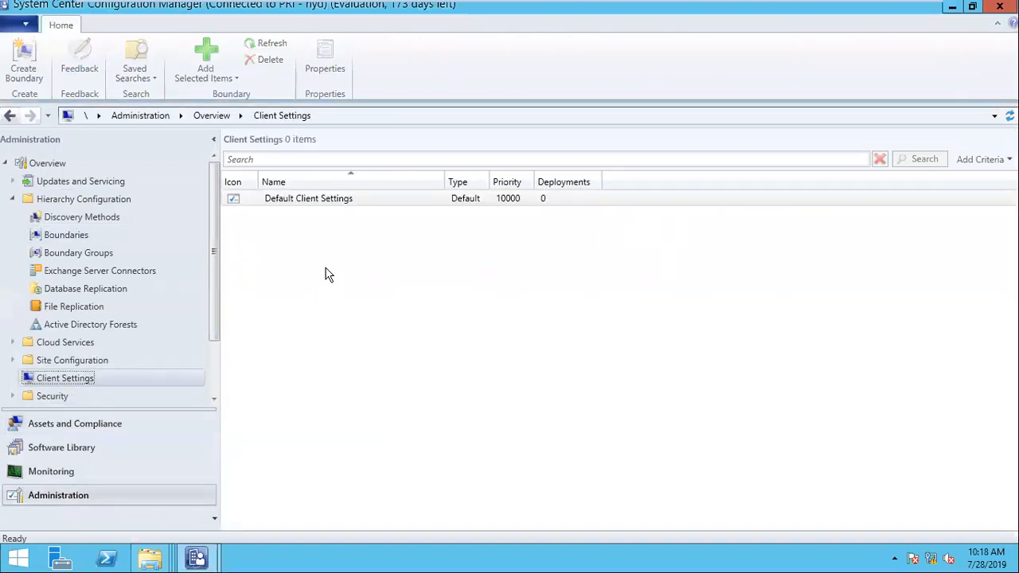
right_click(311, 206)
click(329, 214)
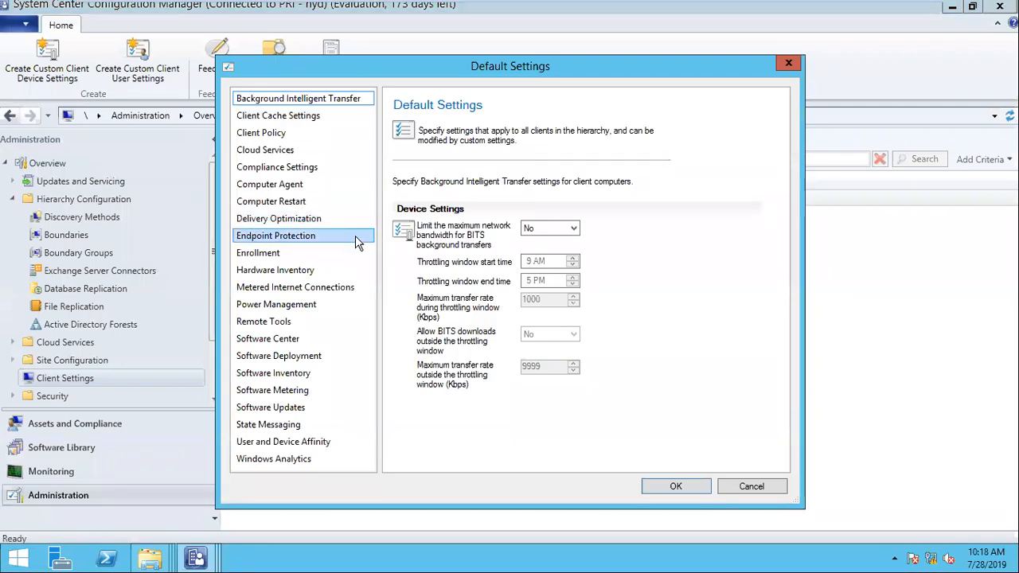
click(275, 137)
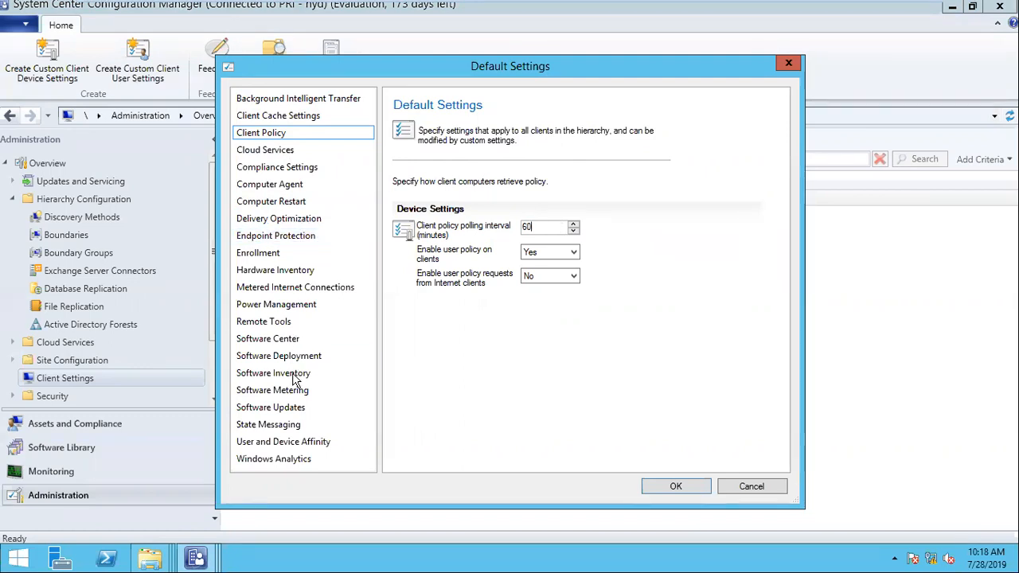
click(279, 270)
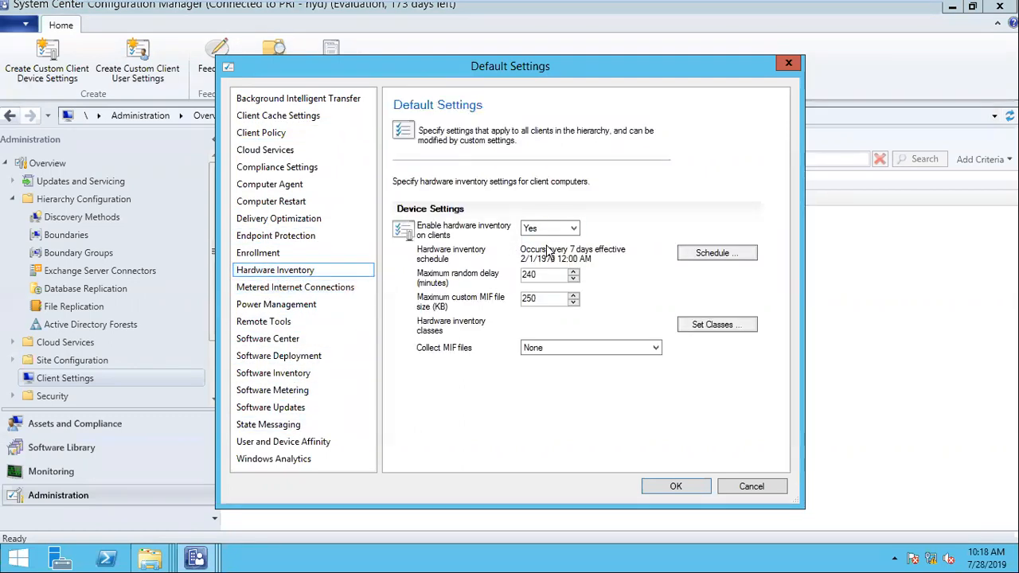
- Cancel the Default Settings dialog unchanged and open the Devices list in Assets and Compliance
click(751, 486)
mouse_move(664, 16)
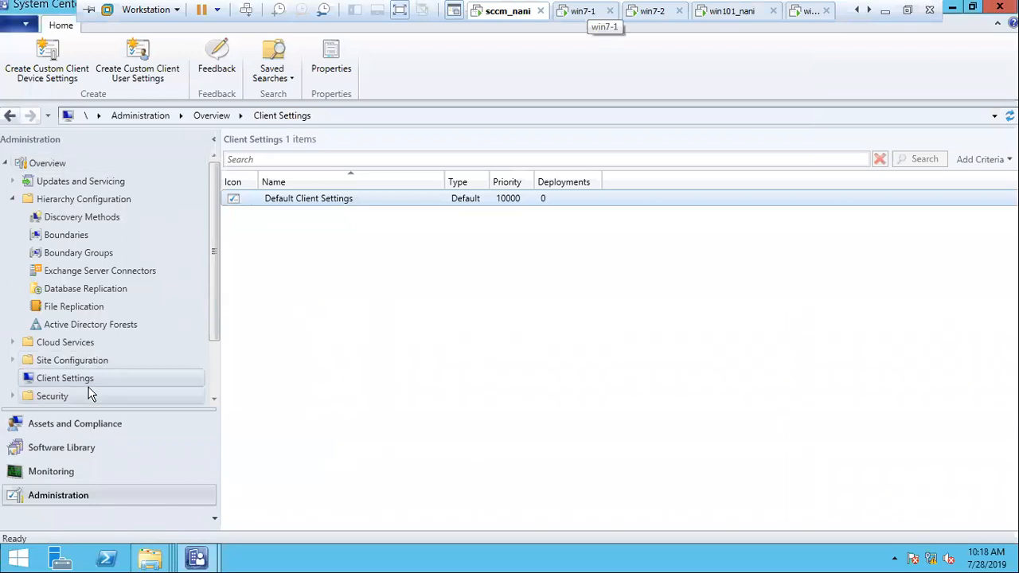
click(58, 422)
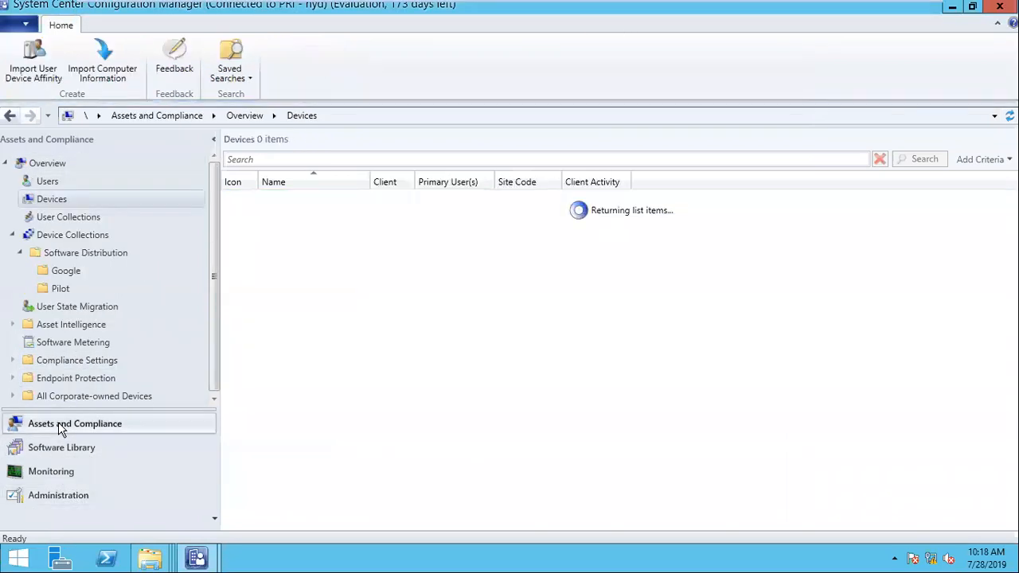
- Select SYSTEM200 and read its last hardware scan, 7/28/2019 8:26 AM, before moving to the Windows 10 client
click(295, 264)
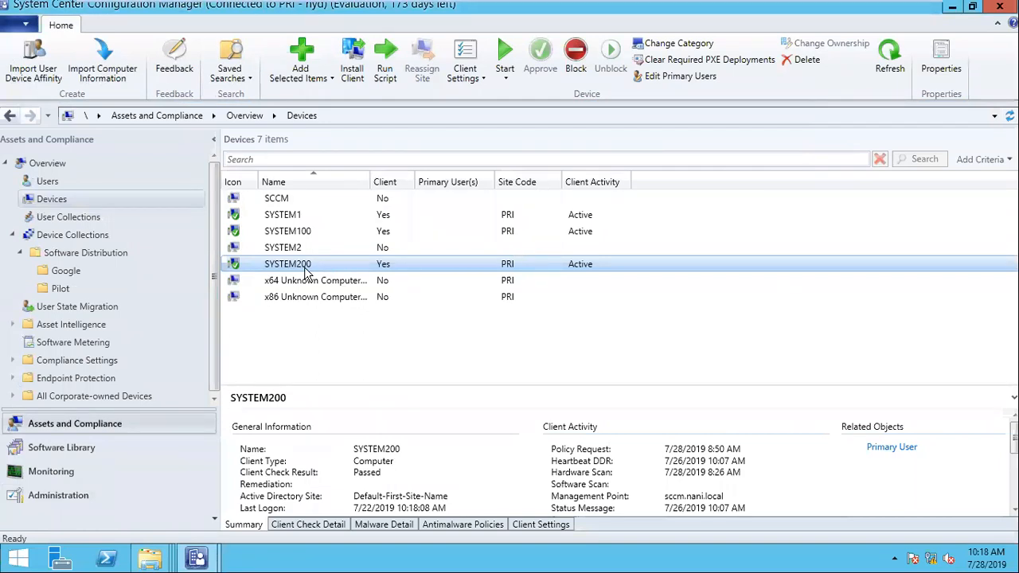
right_click(307, 271)
click(271, 273)
shift+click(356, 298)
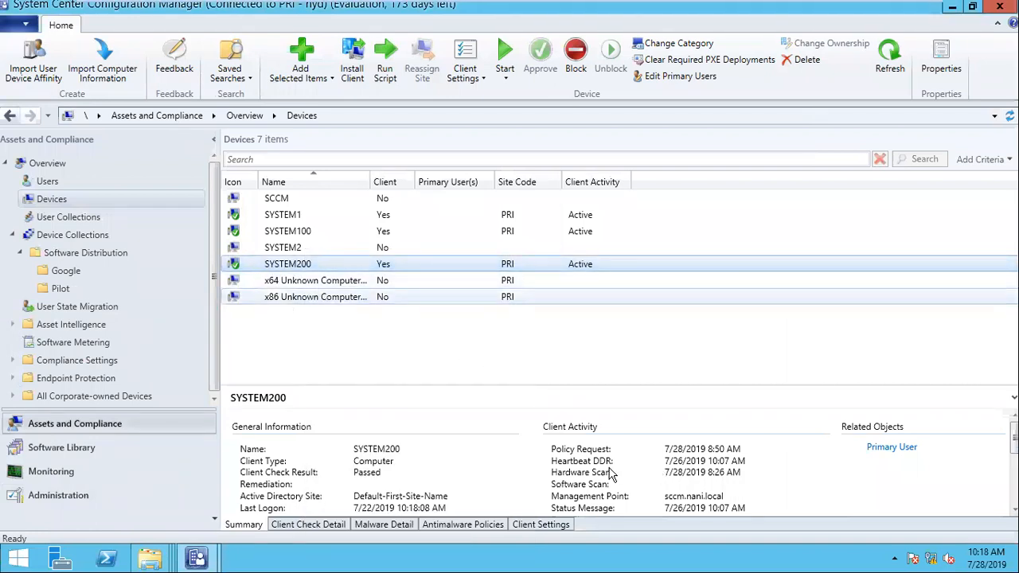
click(721, 474)
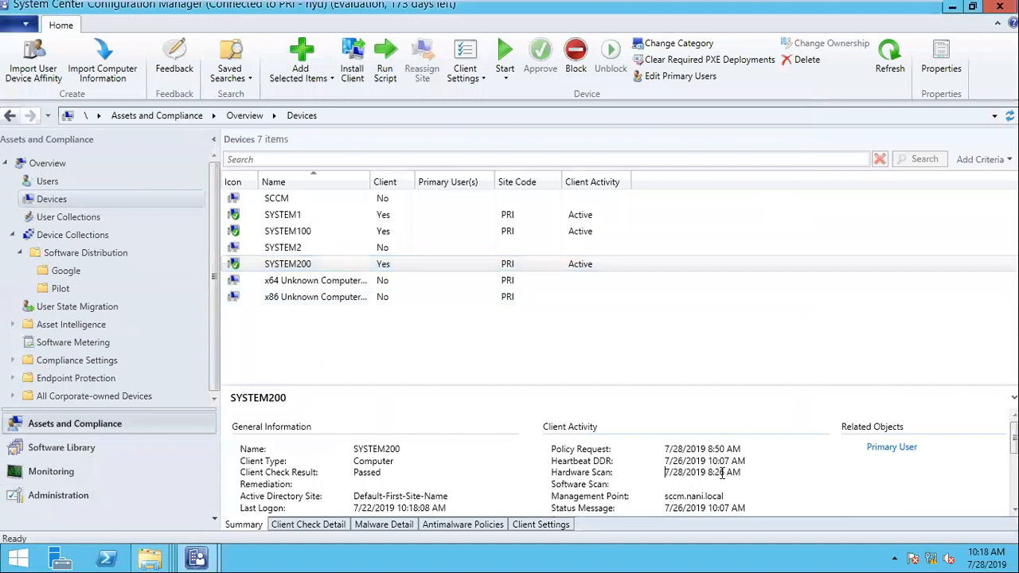
drag(702, 472, 734, 473)
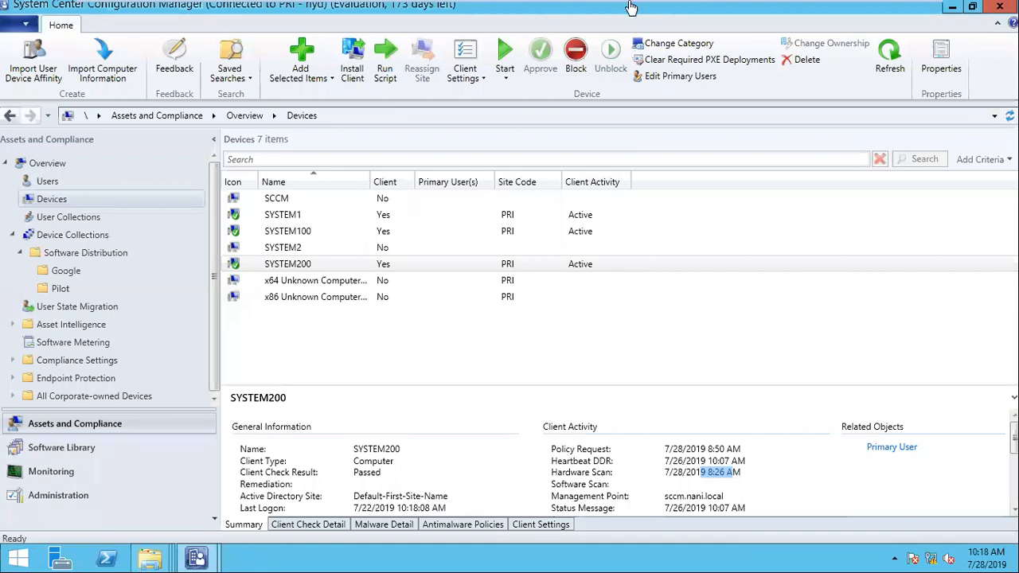
click(806, 11)
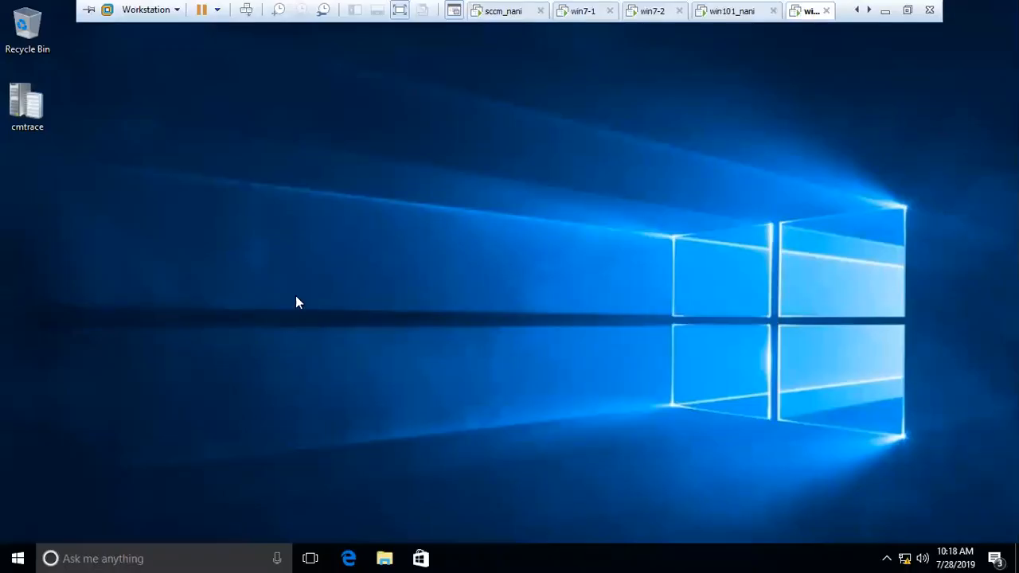
- Open This PC's system properties to confirm the computer name is system200
click(385, 558)
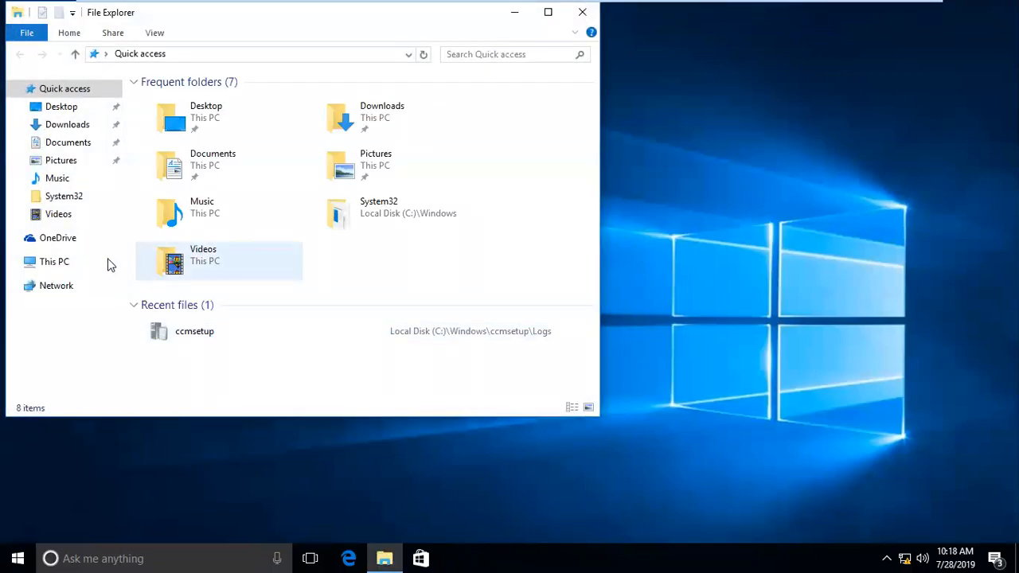
right_click(57, 270)
click(151, 462)
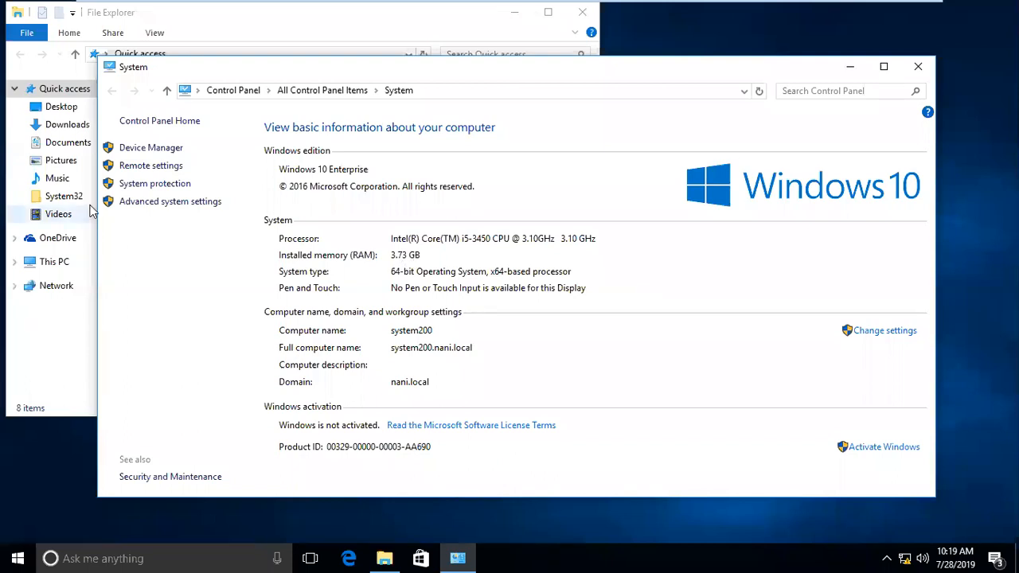
- From Control Panel's Configuration Manager Actions, run the Hardware Inventory Cycle and acknowledge the message
right_click(18, 557)
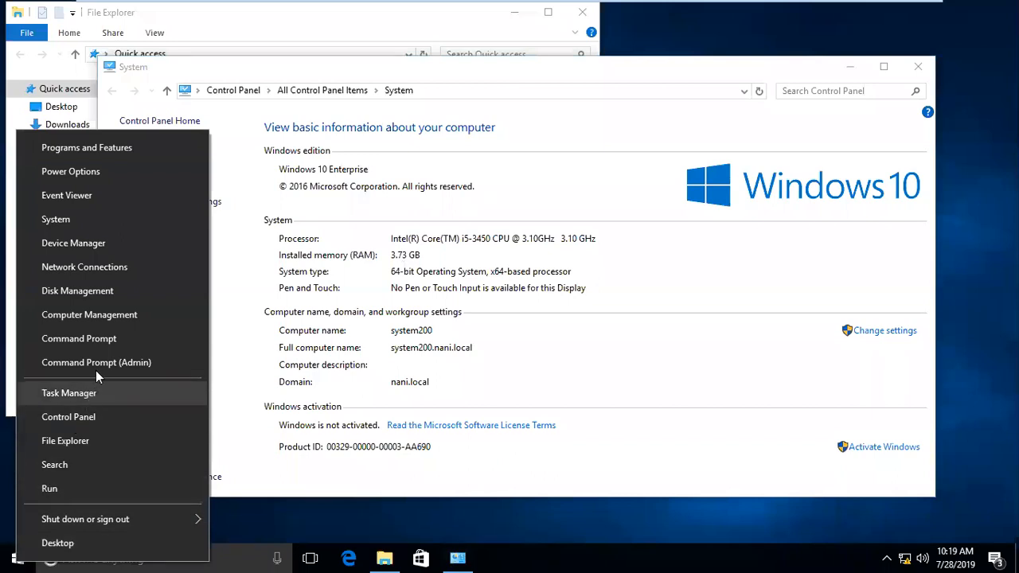
click(93, 419)
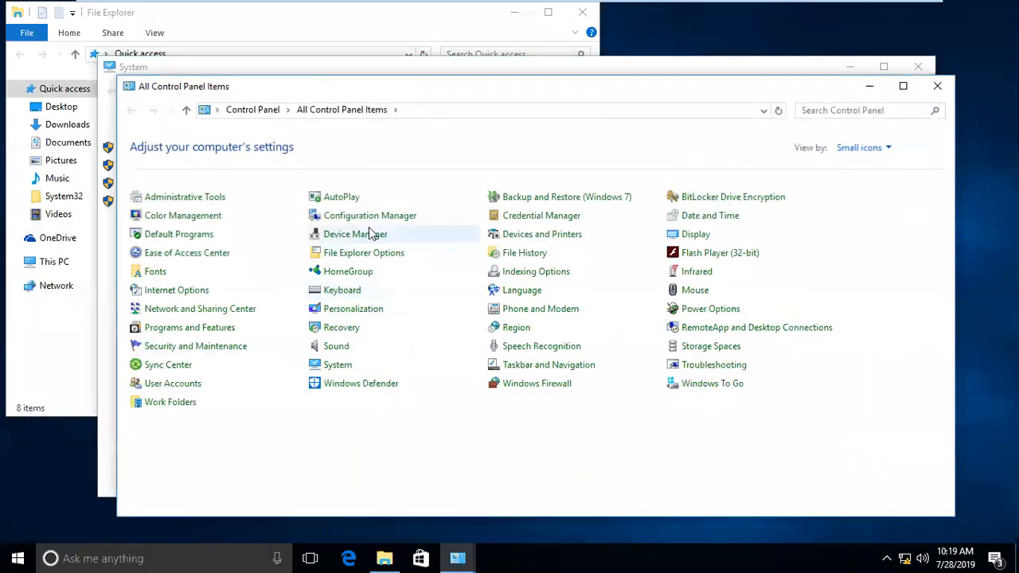
click(335, 221)
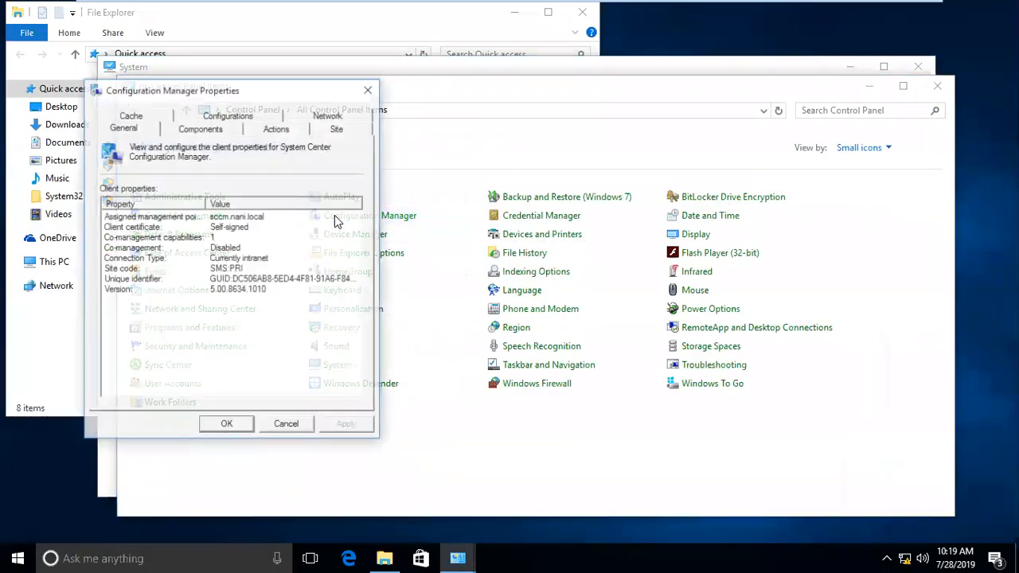
click(278, 129)
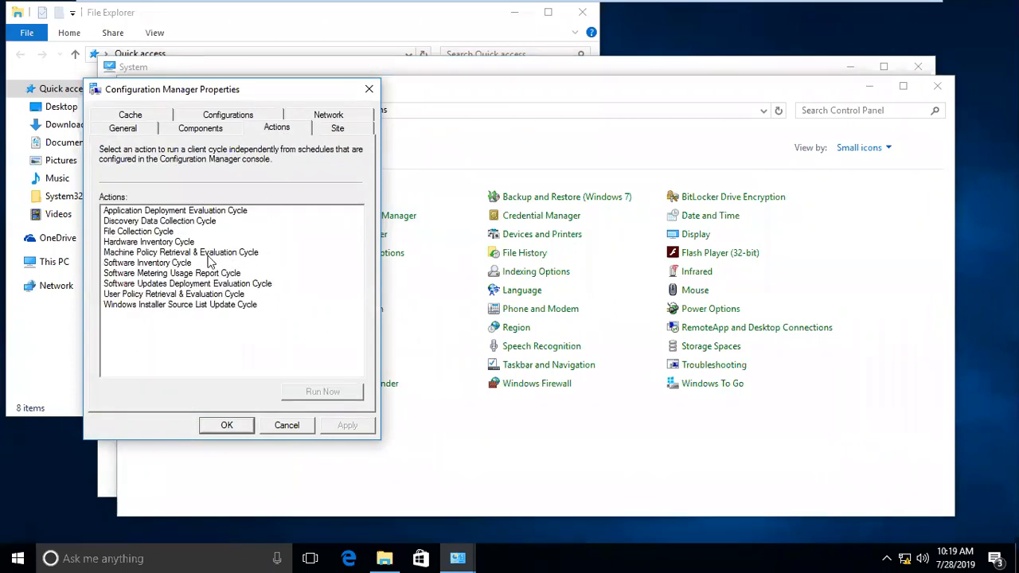
click(182, 244)
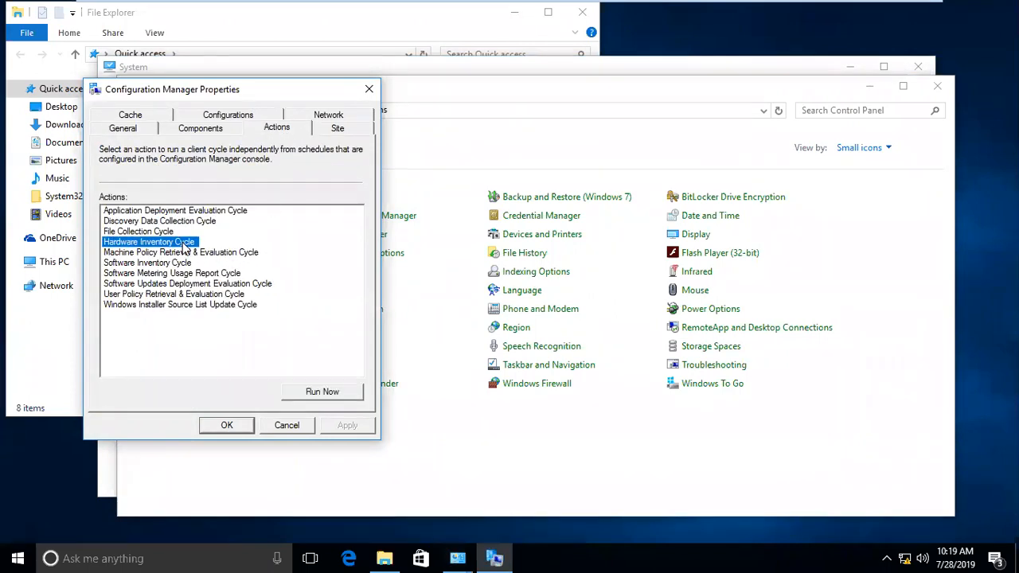
click(313, 397)
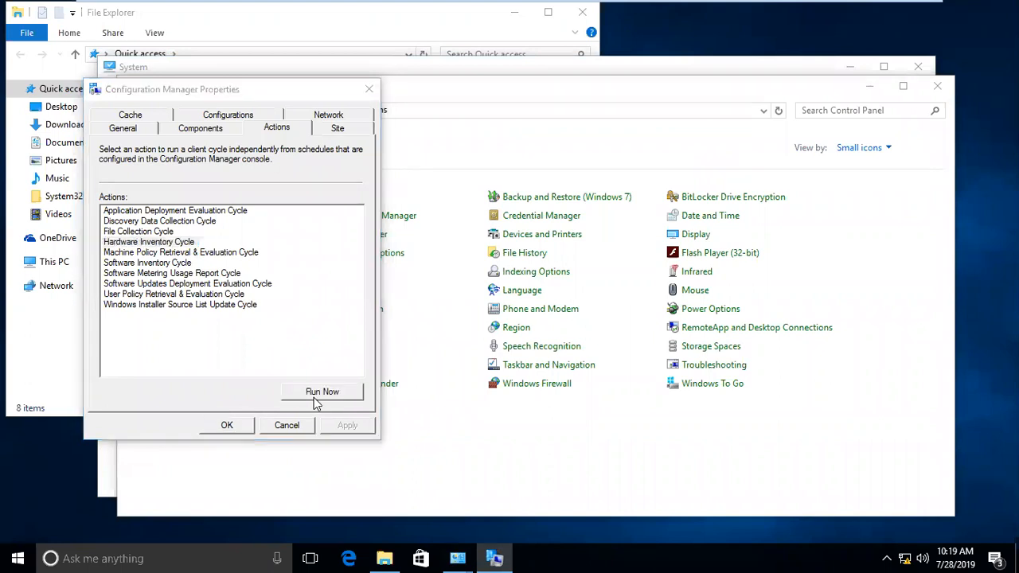
click(630, 341)
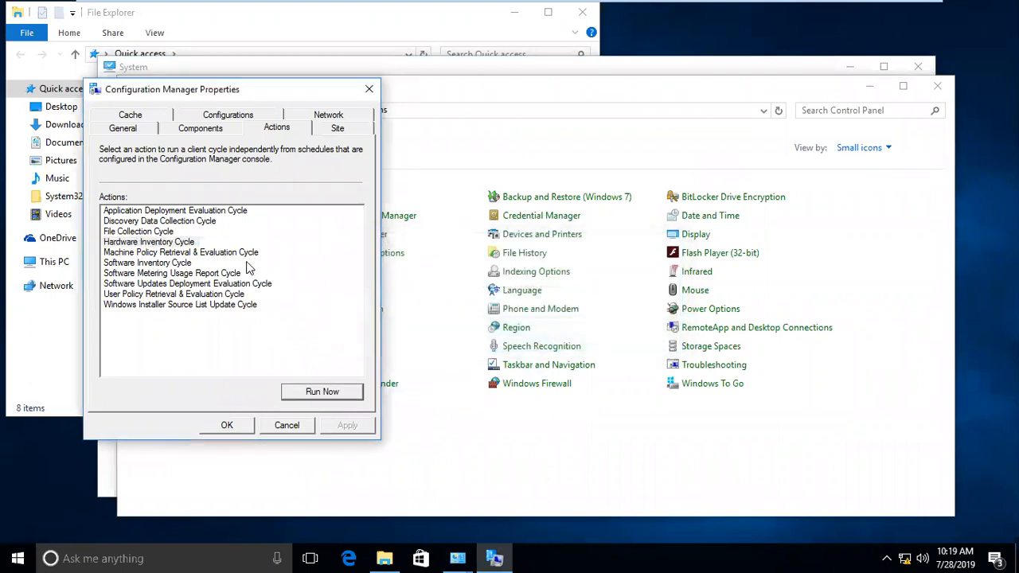
- Run the Hardware Inventory Cycle again, then reopen Configuration Manager properties to its Actions list
click(185, 243)
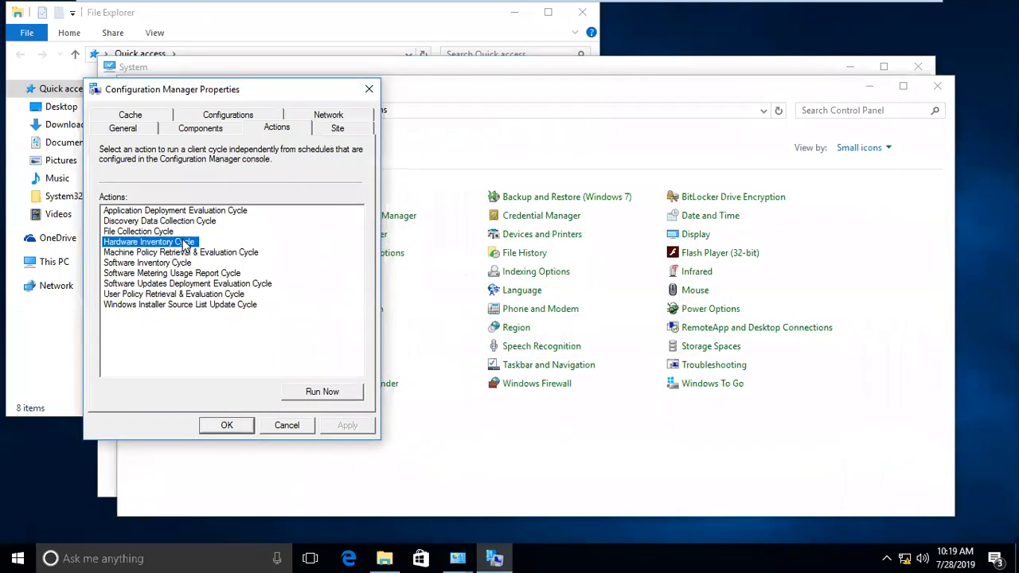
click(333, 391)
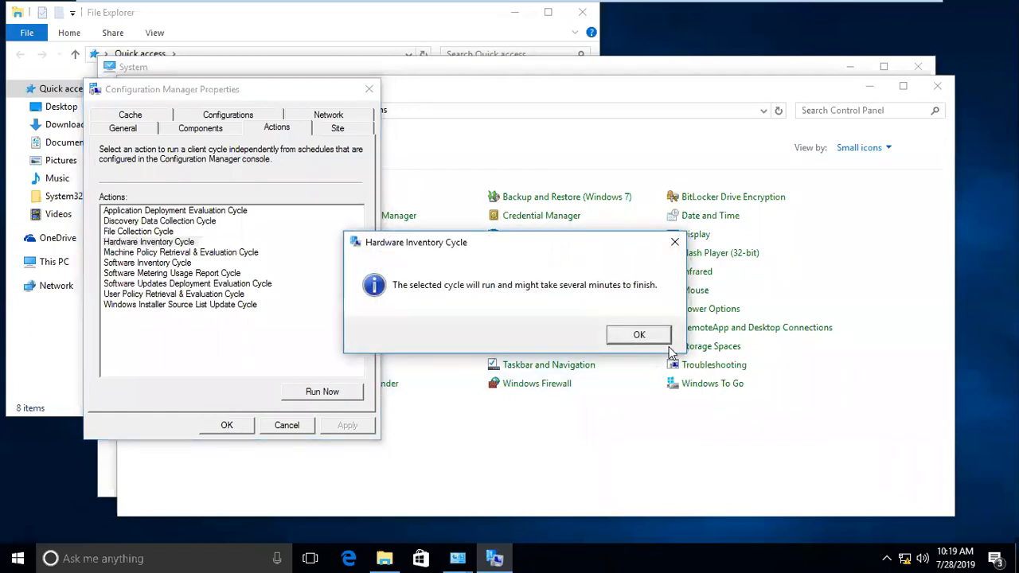
click(641, 339)
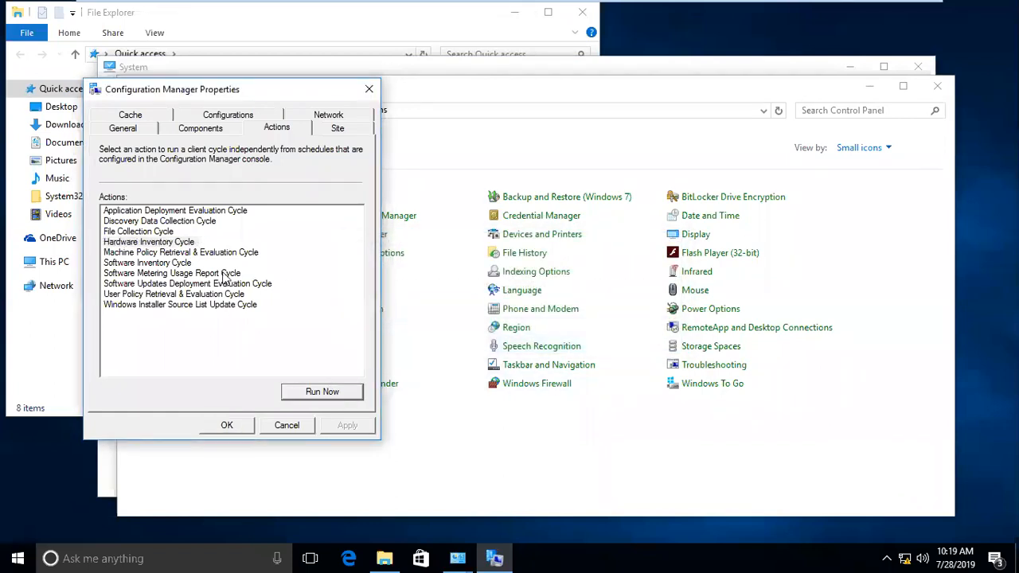
click(287, 422)
click(393, 221)
click(304, 150)
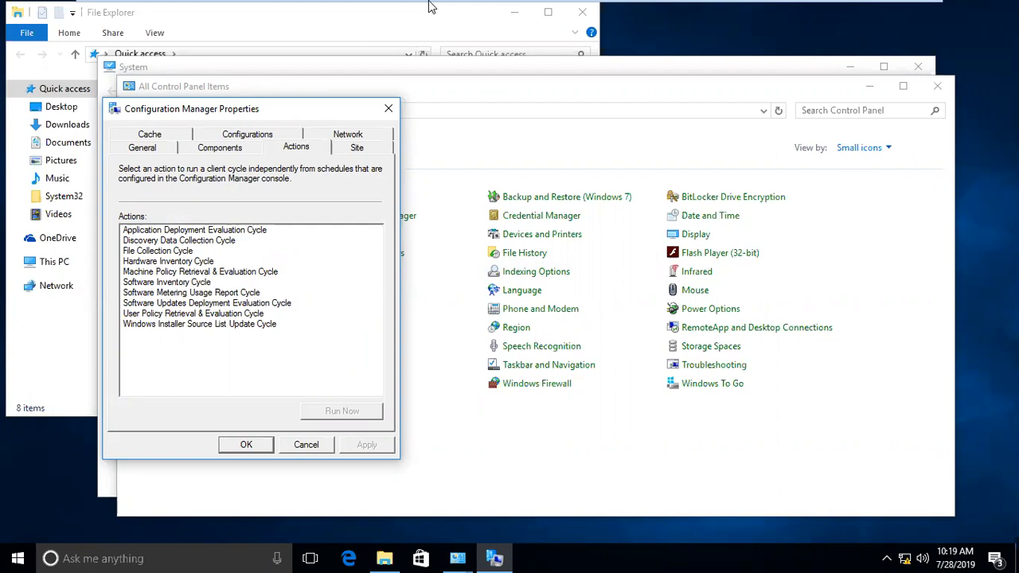
- On the SCCM server, highlight SYSTEM200's Hardware Scan date in the Devices list
mouse_move(429, 2)
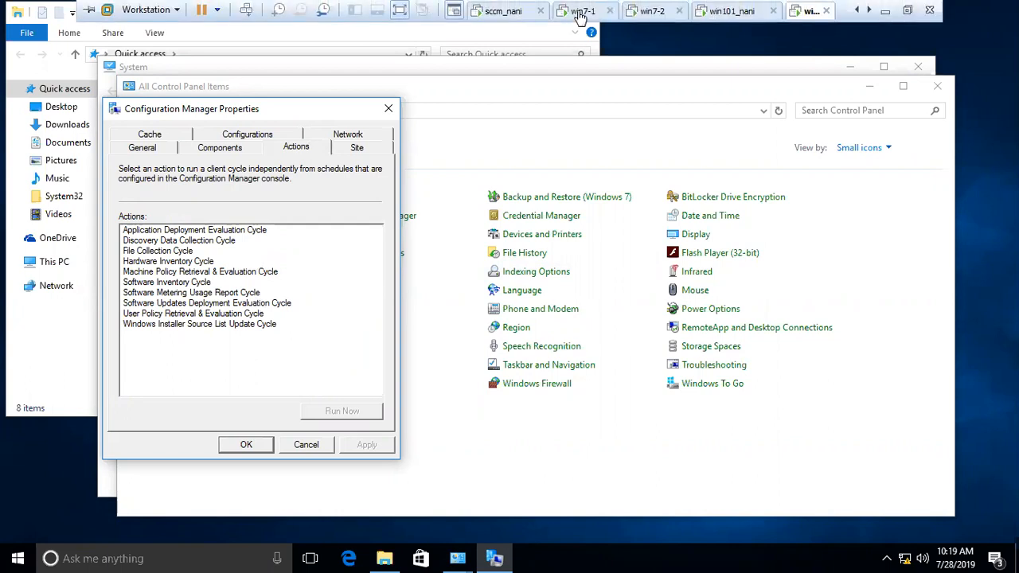
click(519, 11)
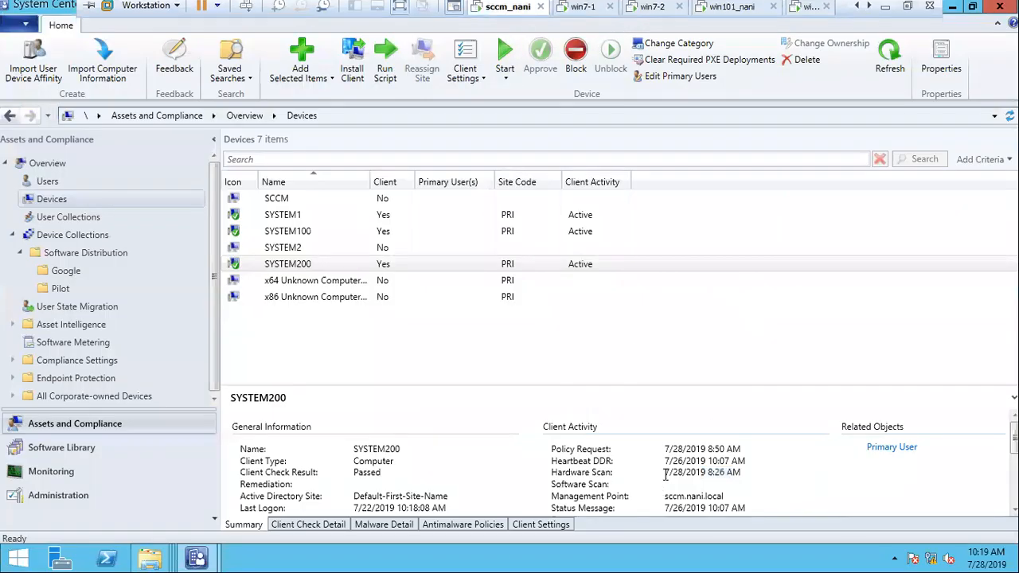
drag(665, 476, 779, 476)
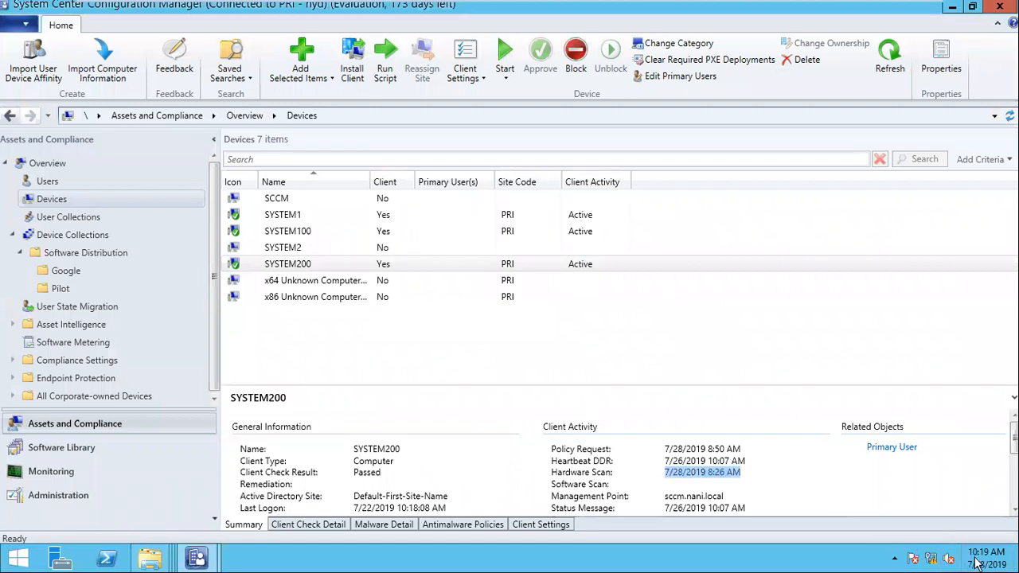
click(677, 461)
drag(670, 473, 782, 478)
click(293, 265)
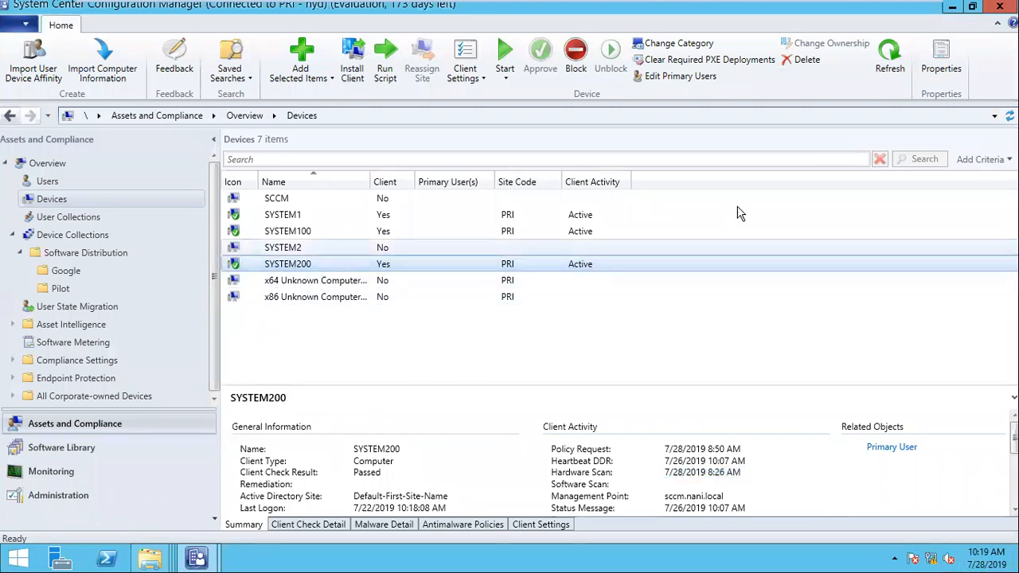
- Refresh the Devices list and open Resource Explorer for SYSTEM1 from Start
mouse_move(732, 6)
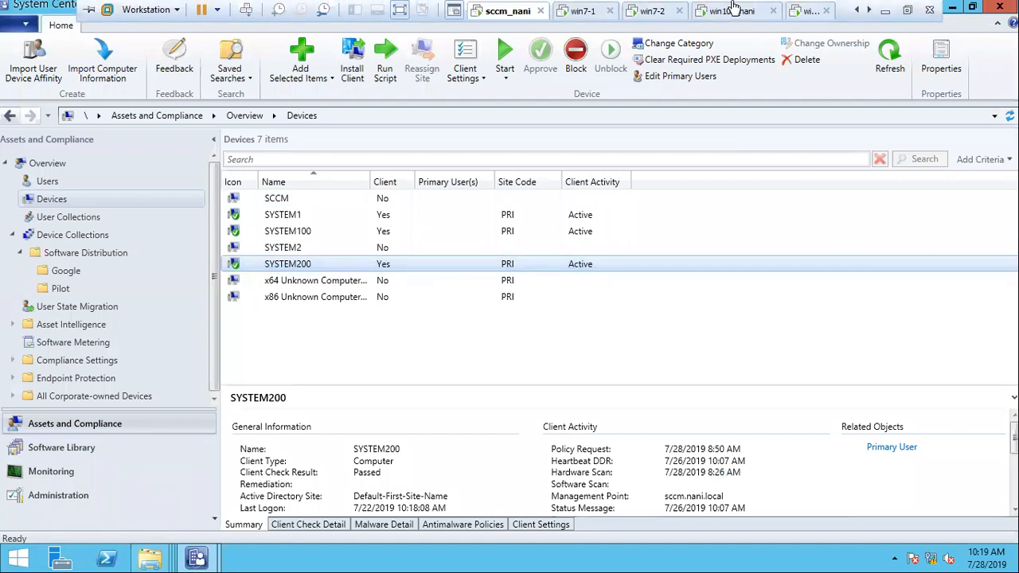
click(1011, 117)
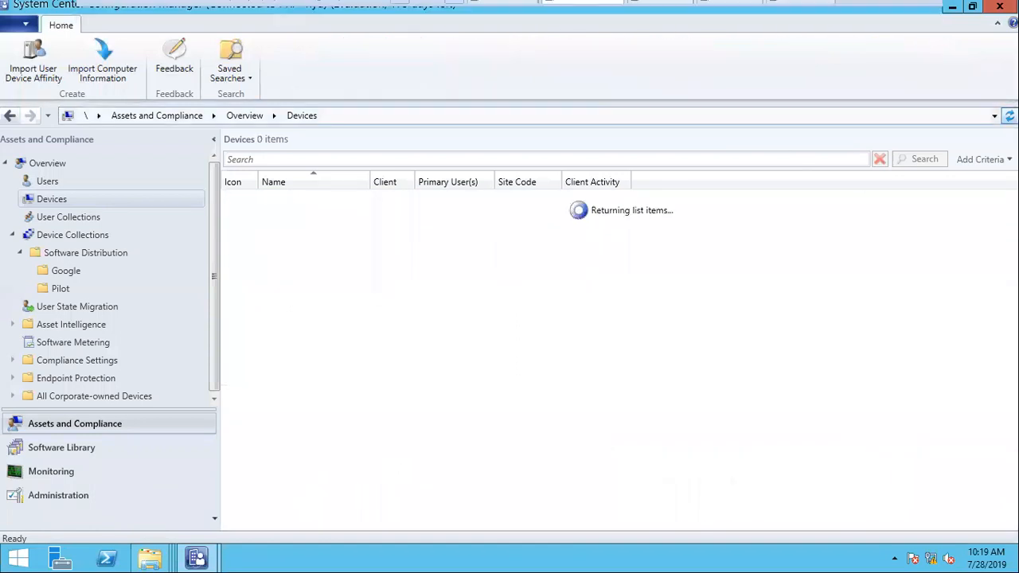
click(333, 269)
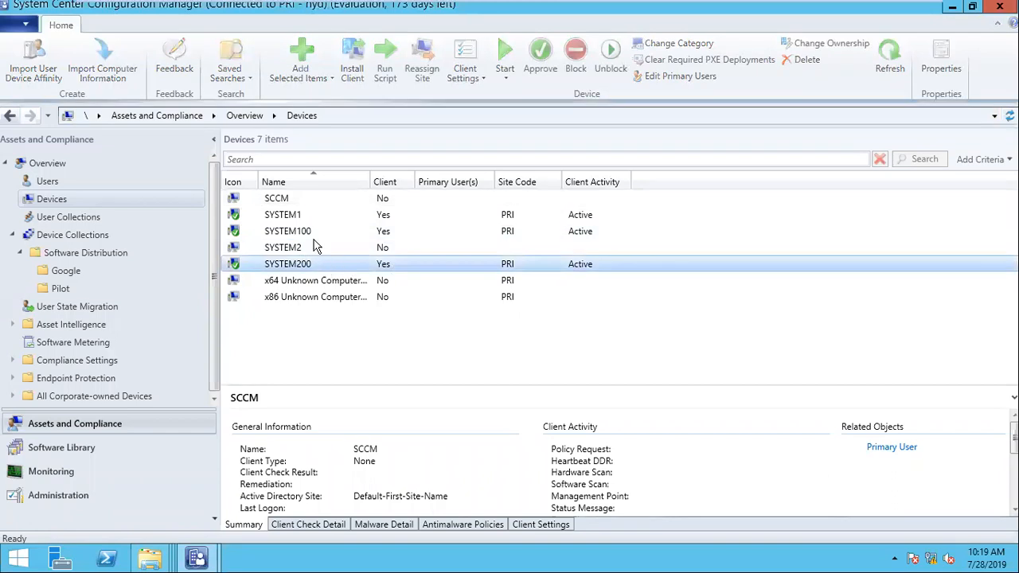
click(305, 231)
click(298, 217)
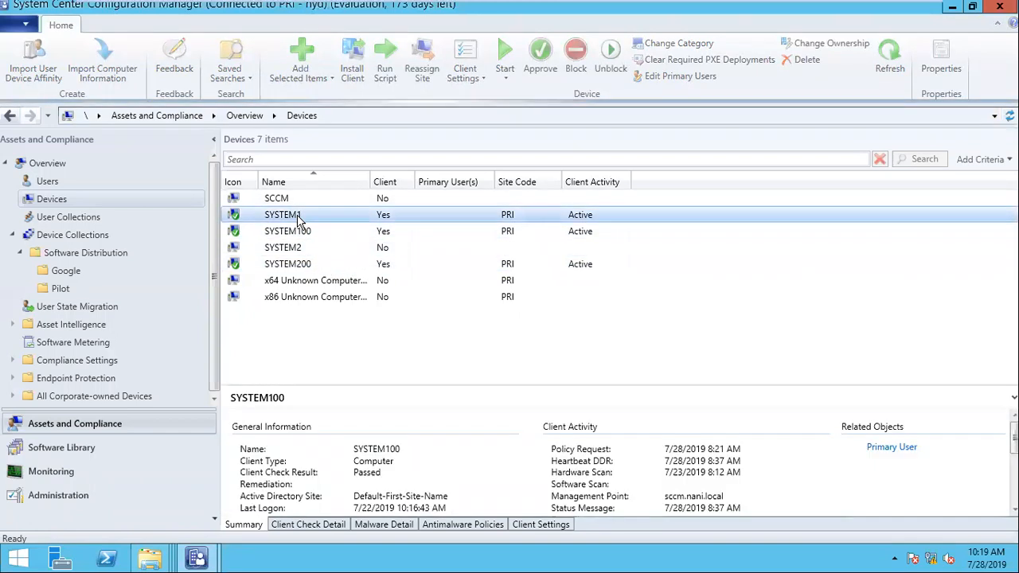
right_click(301, 219)
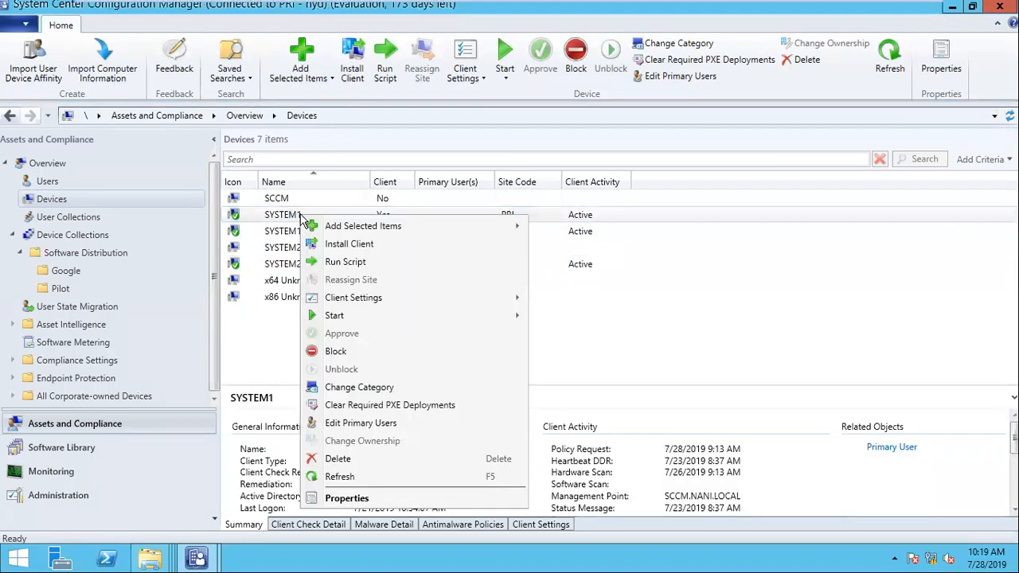
mouse_move(408, 319)
click(570, 322)
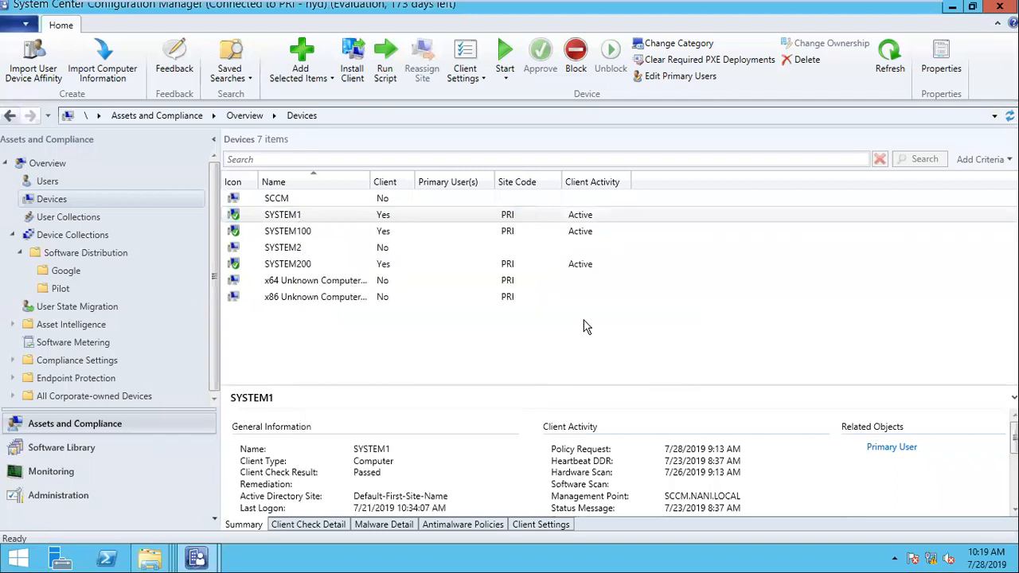
- List SYSTEM1's Installed Applications (64) under Hardware, then move to the win7-1 client
click(259, 72)
double_click(259, 72)
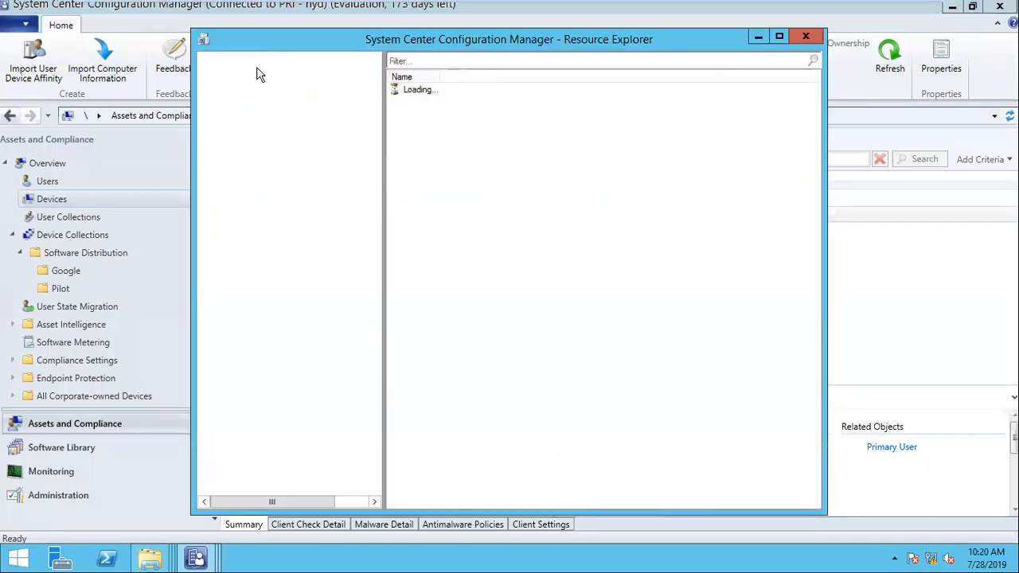
click(311, 227)
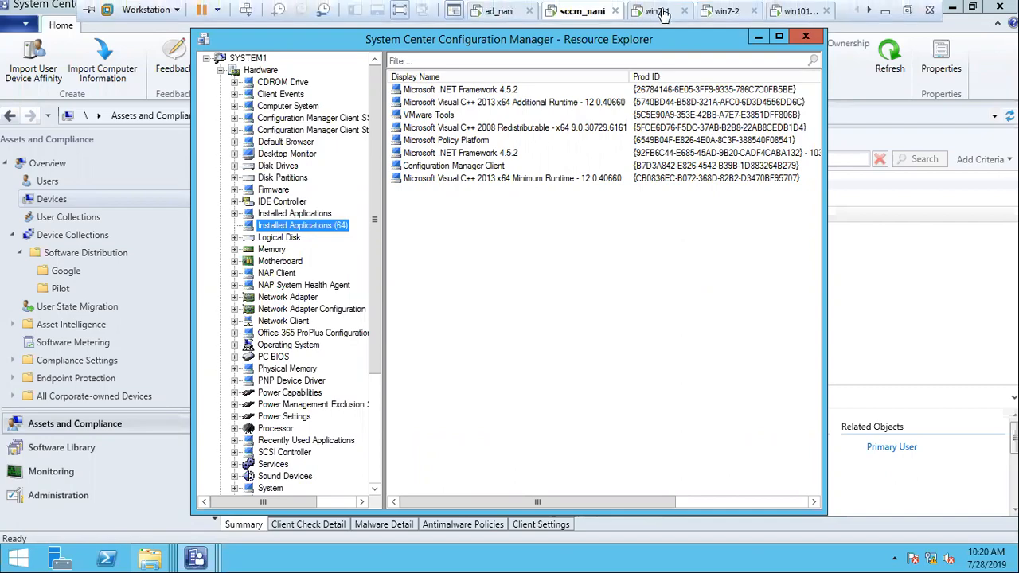
click(657, 11)
click(4, 551)
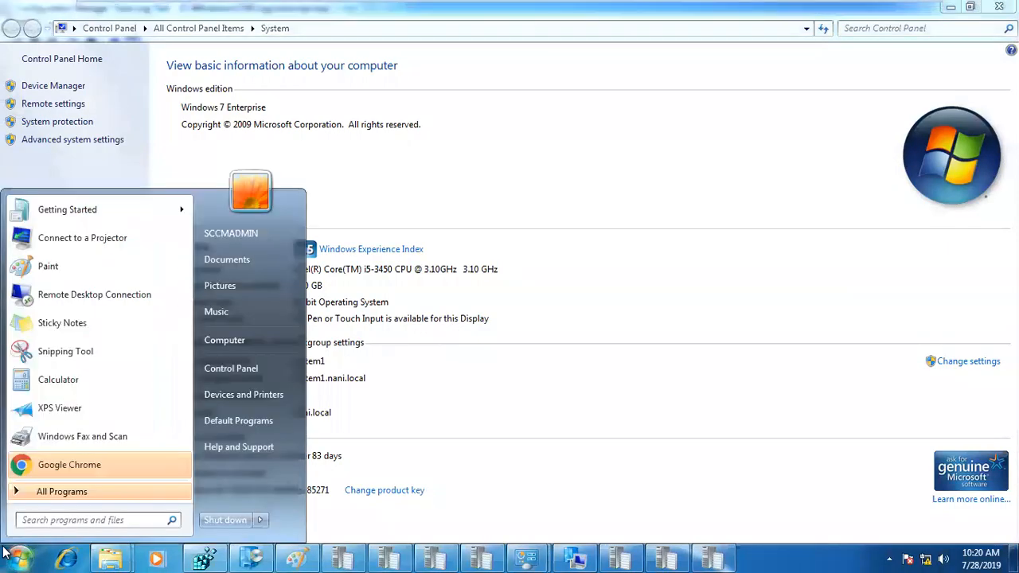
- Open Programs and Features with appwiz.cpl and select Google Chrome 67.0.3396.79
text(appwiz.cpl)
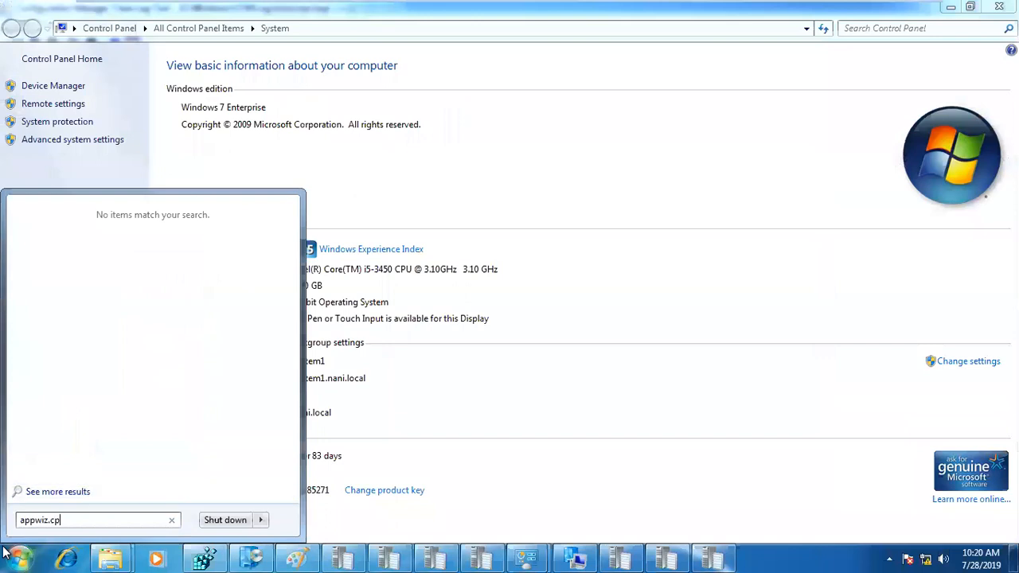
key(Return)
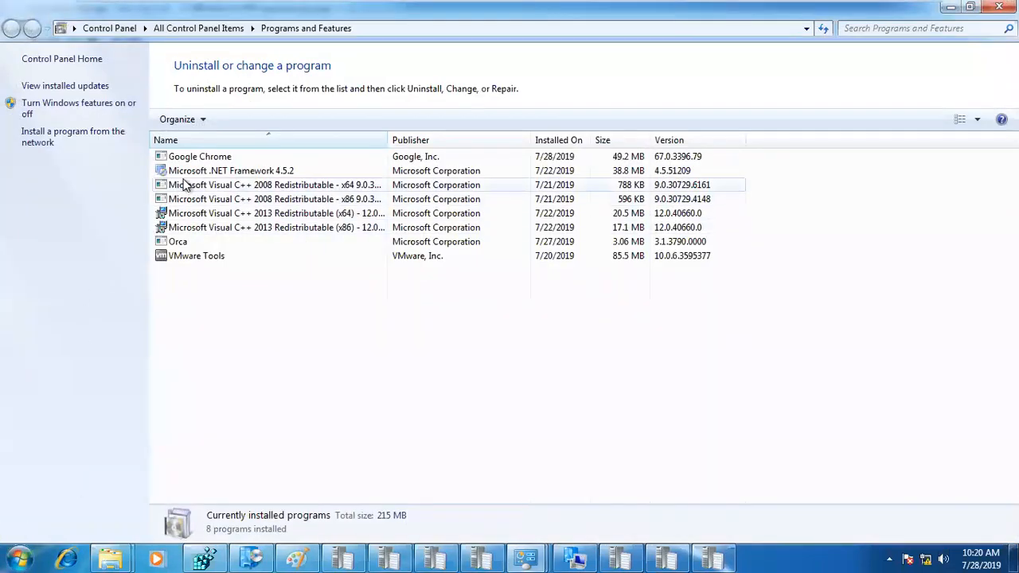
click(193, 158)
- Close the extra taskbar window and bring All Control Panel Items to the front
mouse_move(430, 6)
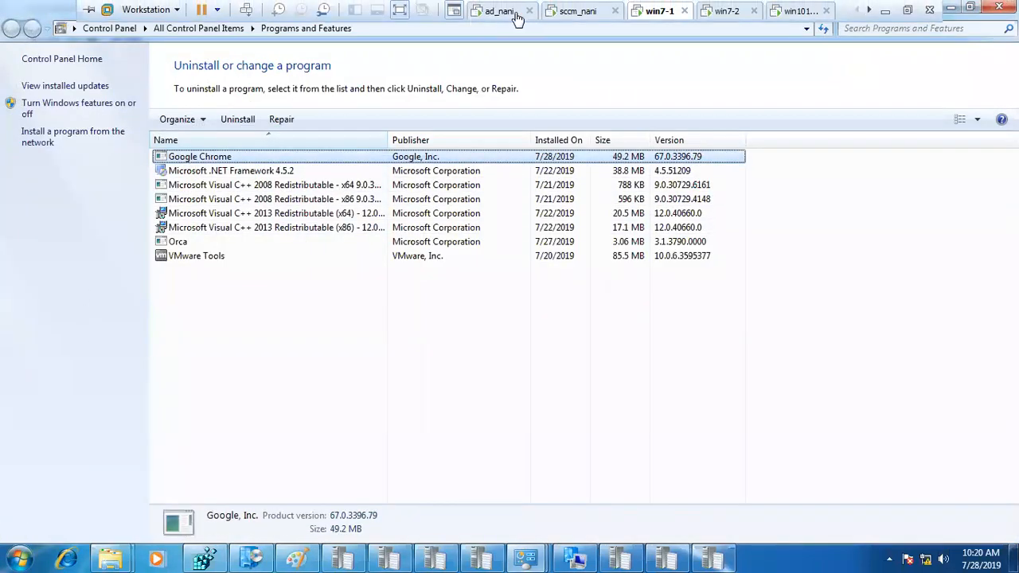
click(565, 11)
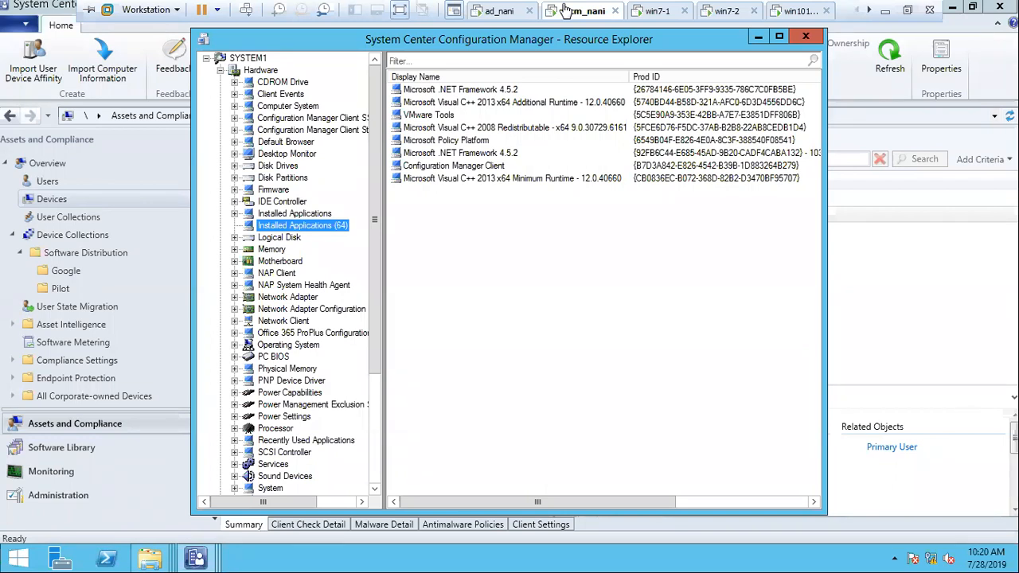
click(655, 11)
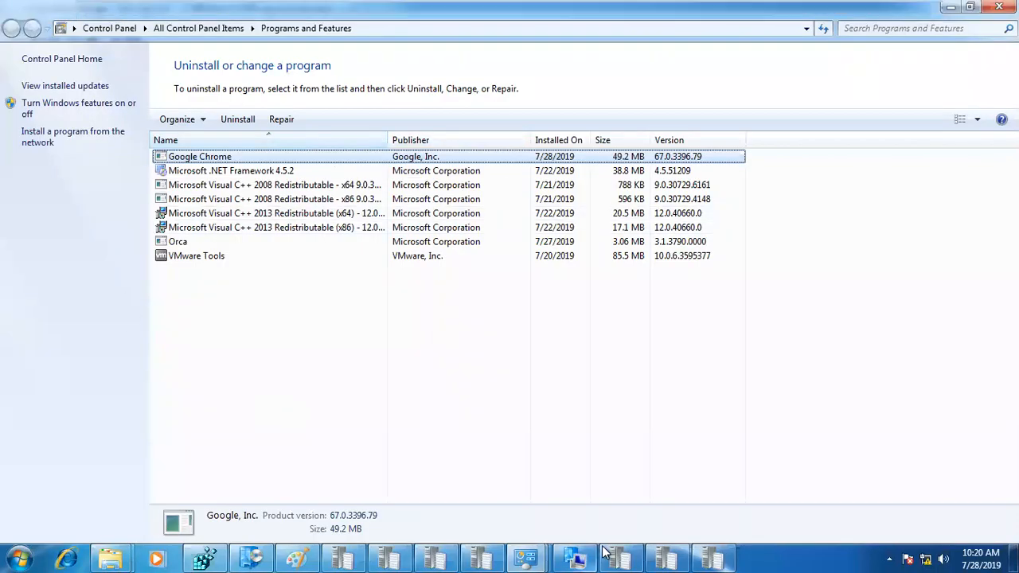
right_click(573, 557)
click(568, 526)
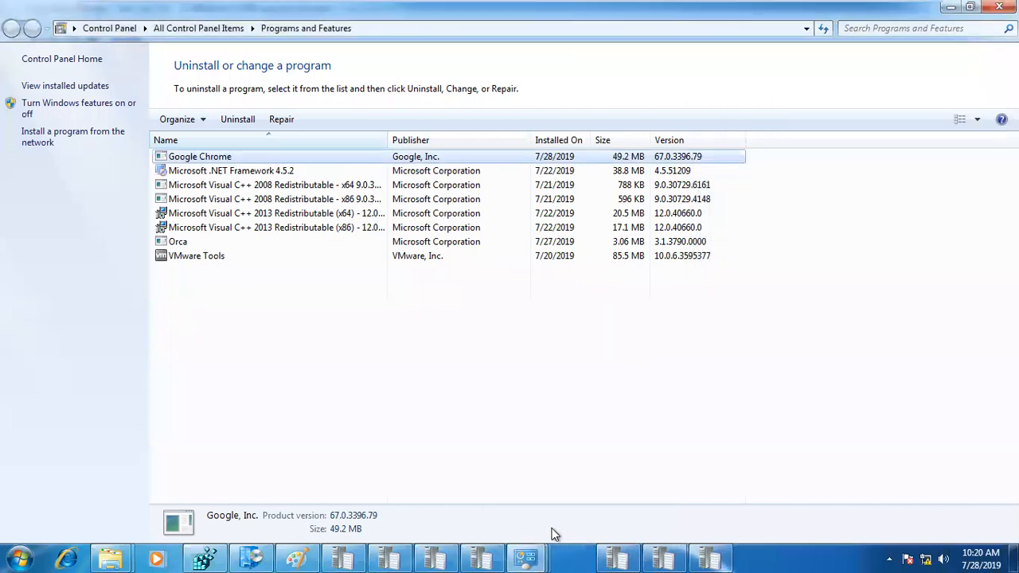
mouse_move(535, 553)
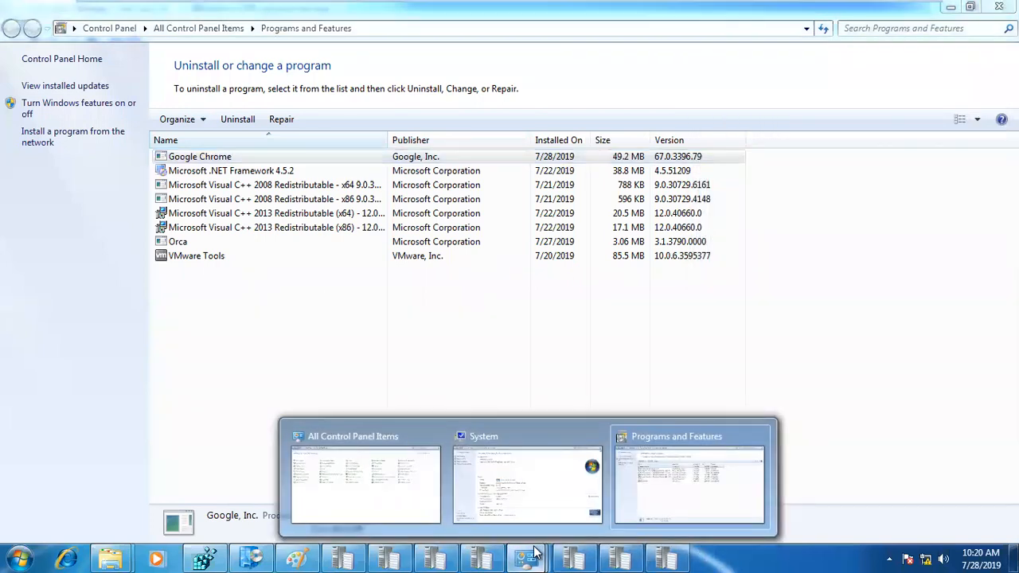
click(408, 459)
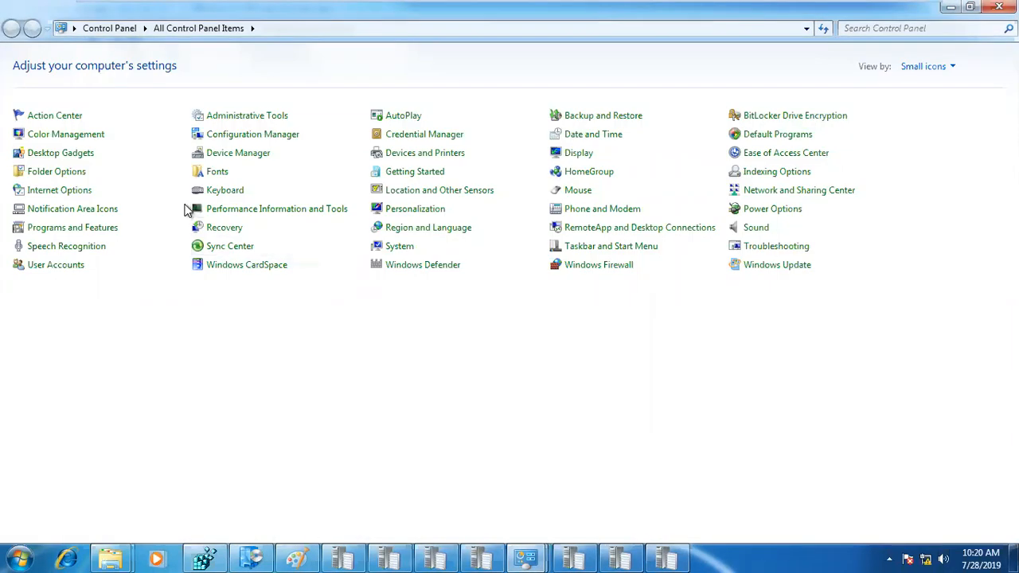
- Run the client's Hardware Inventory Cycle from Configuration Manager Actions, then close the properties
click(215, 136)
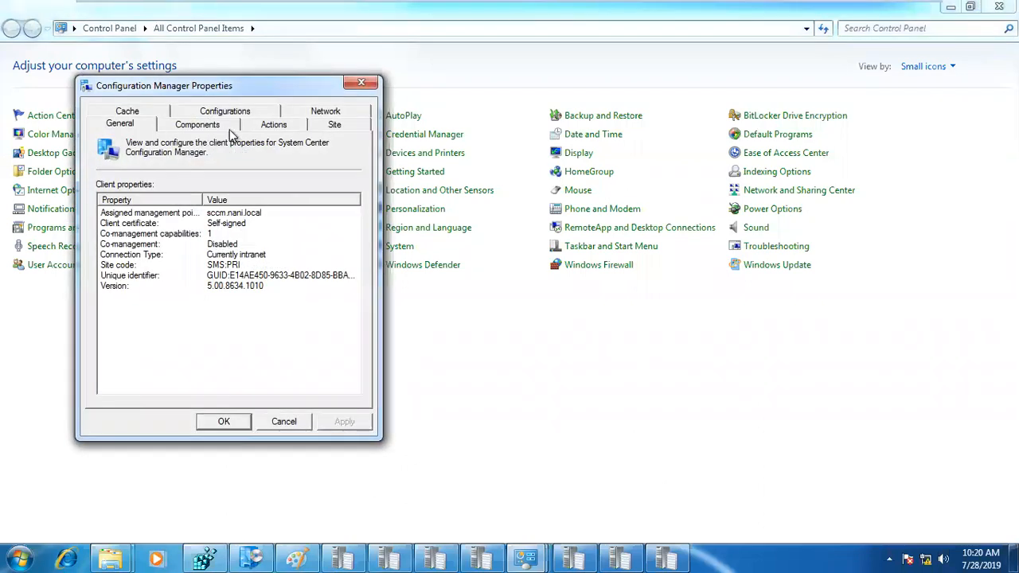
click(267, 127)
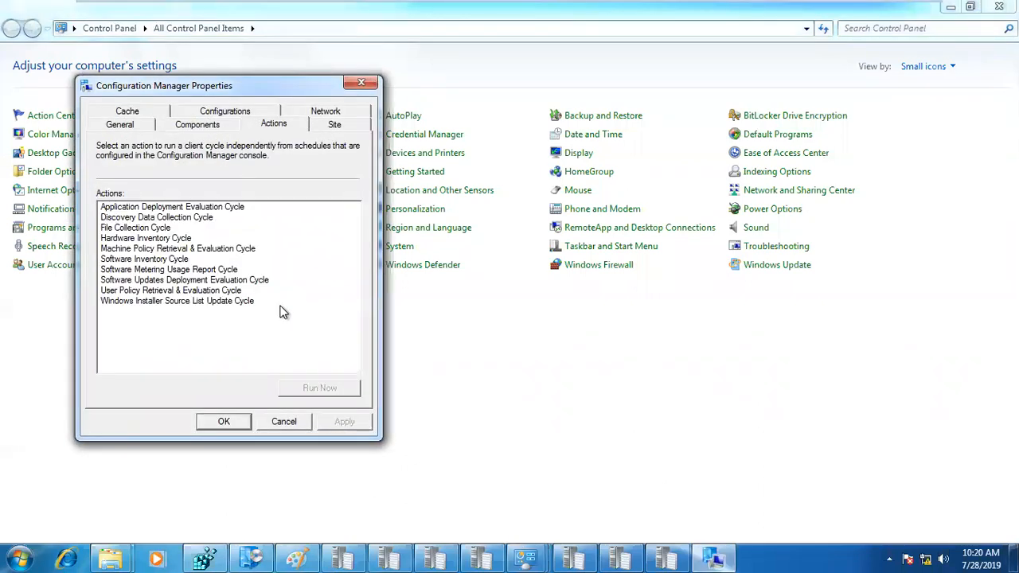
click(185, 238)
click(319, 388)
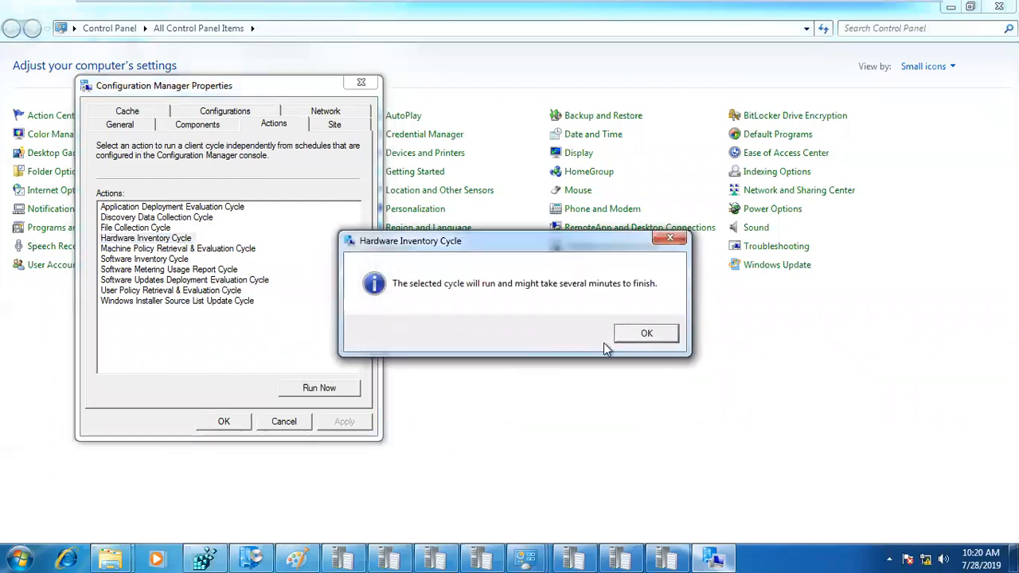
click(643, 332)
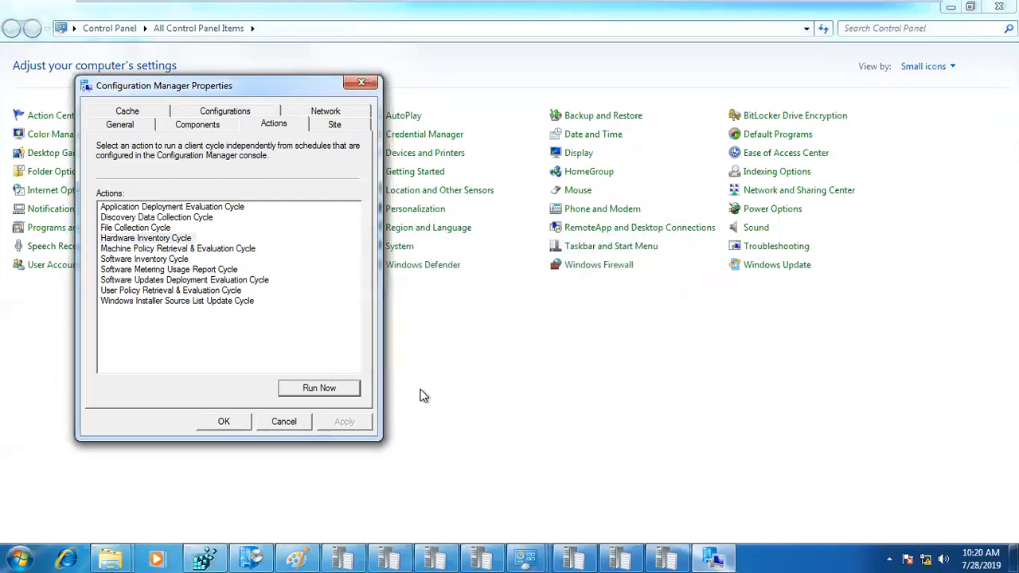
click(285, 422)
mouse_move(637, 6)
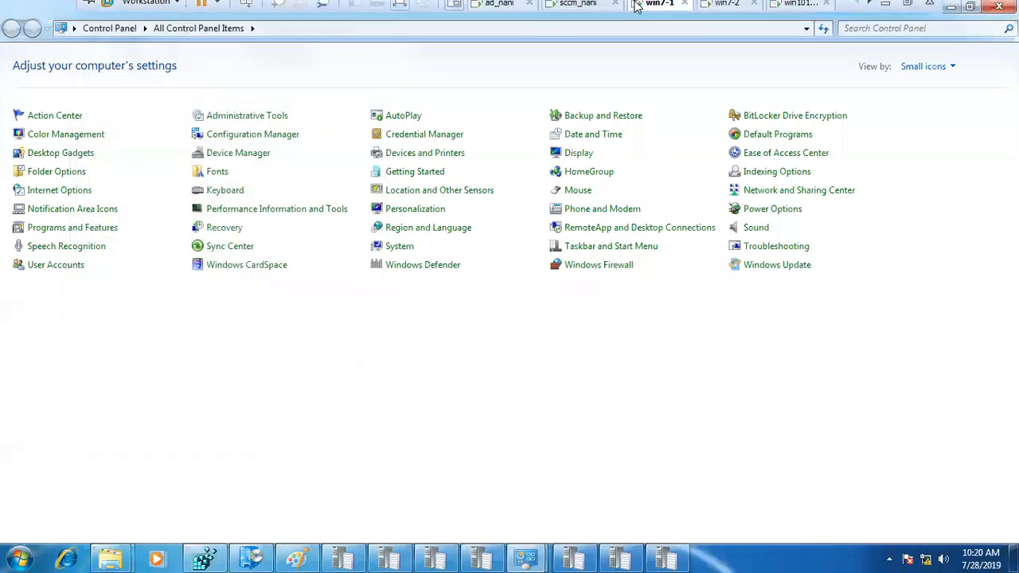
click(575, 6)
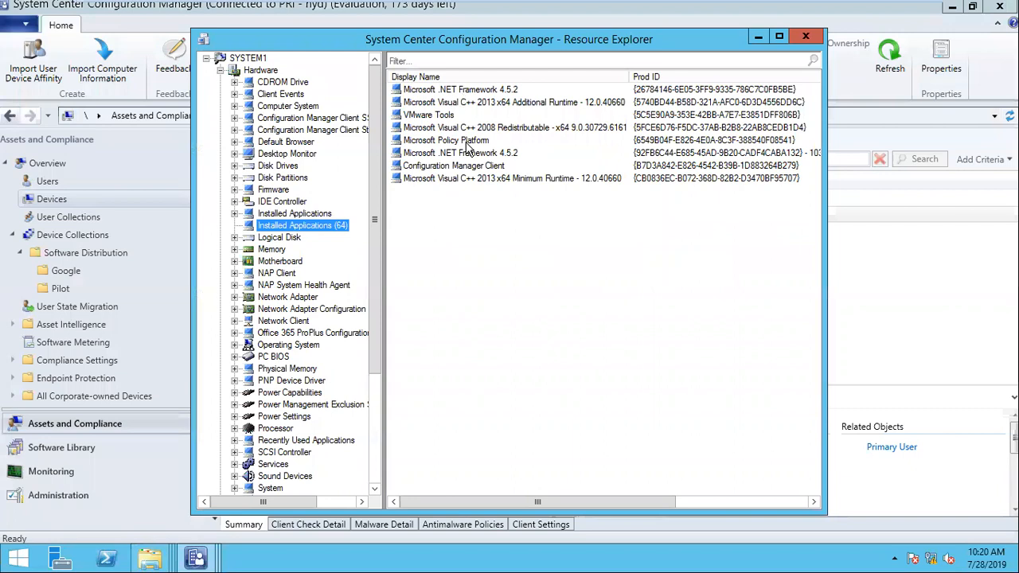
- Close Resource Explorer and open Properties of Google Chrome in Software Library's Google folder
click(806, 36)
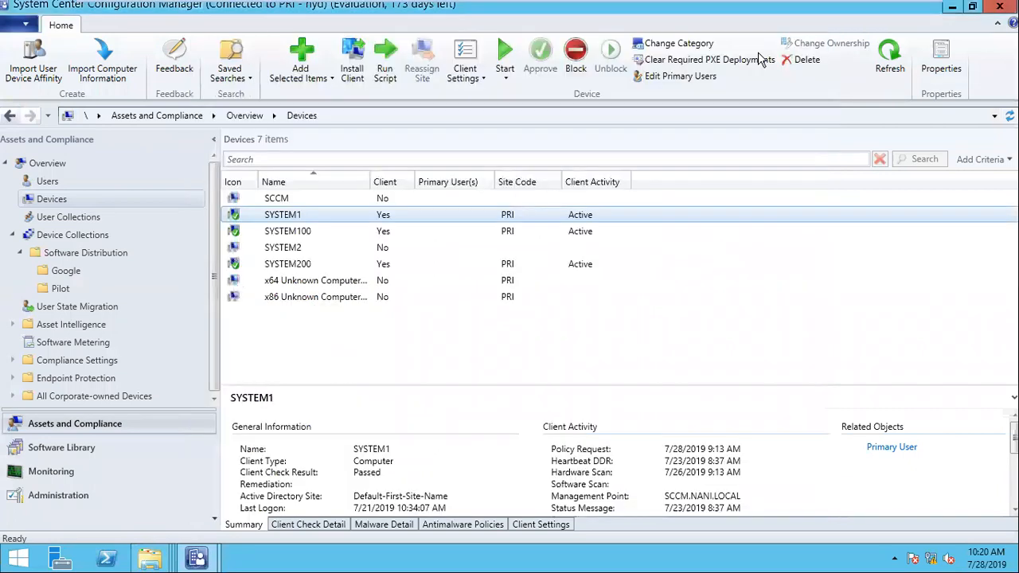
click(80, 448)
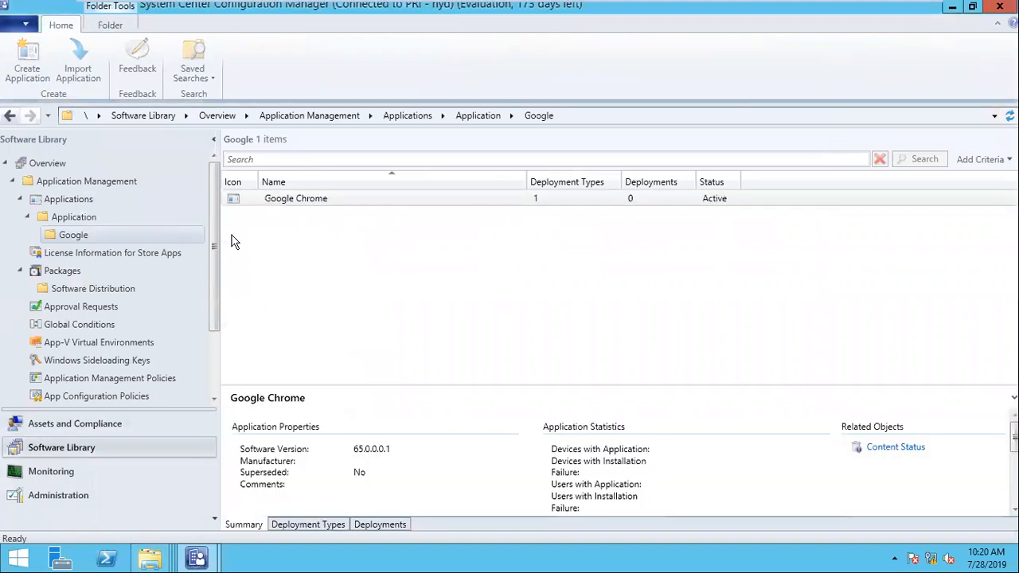
click(305, 203)
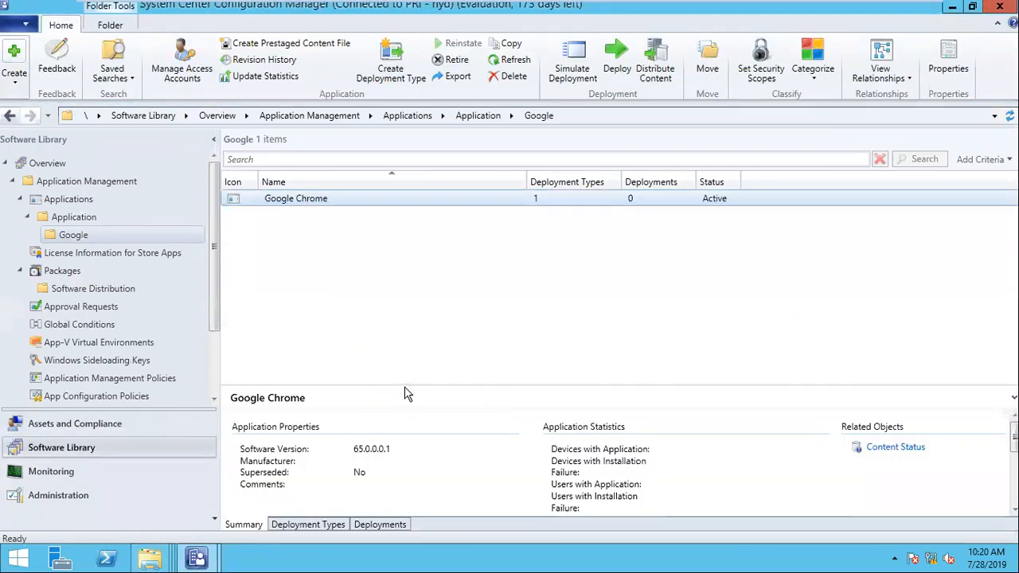
click(403, 390)
right_click(308, 199)
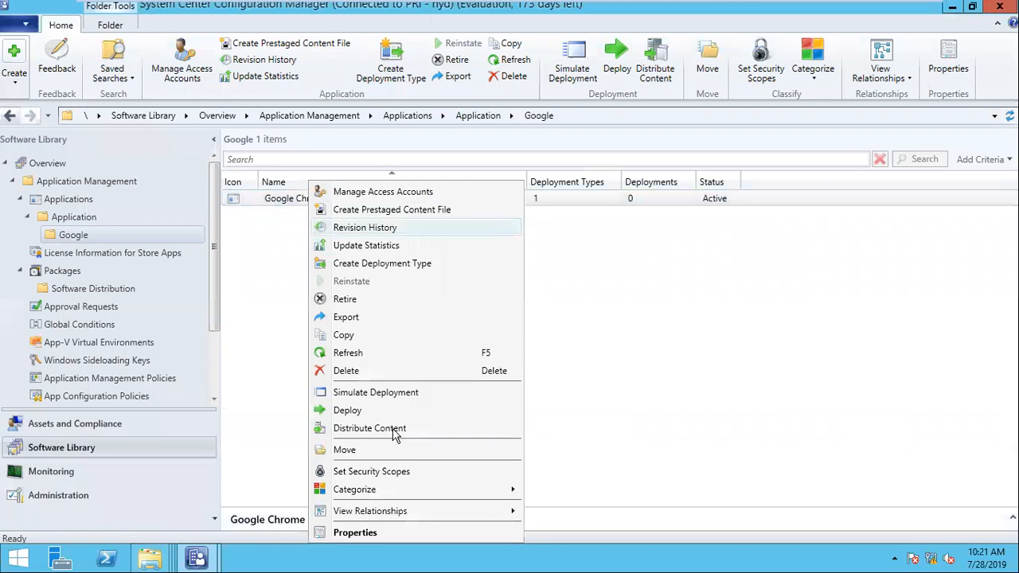
click(385, 536)
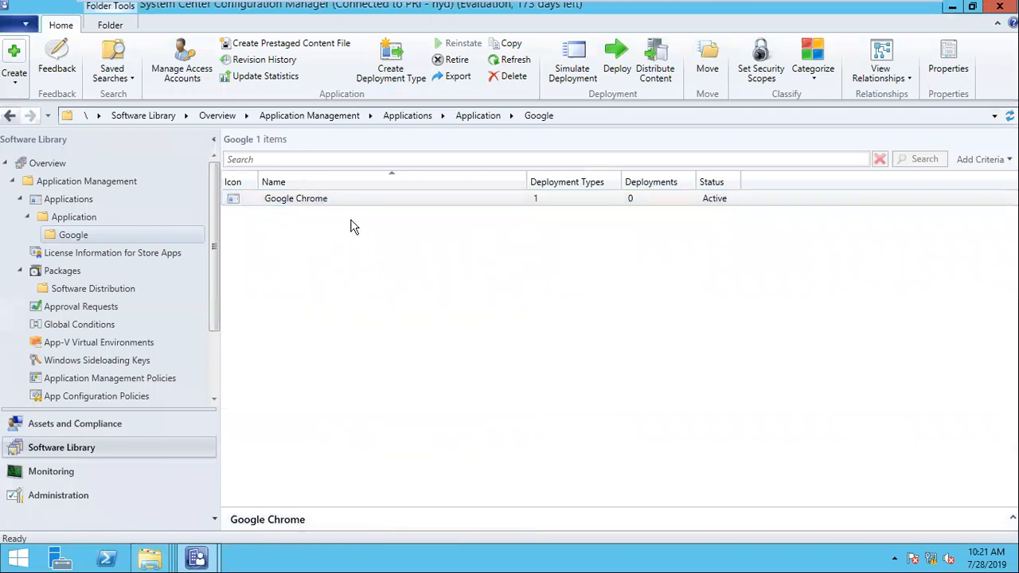
- Rename the application to 'Google Chrome 65.0.0.01' and enlarge the details pane to show content status
click(438, 136)
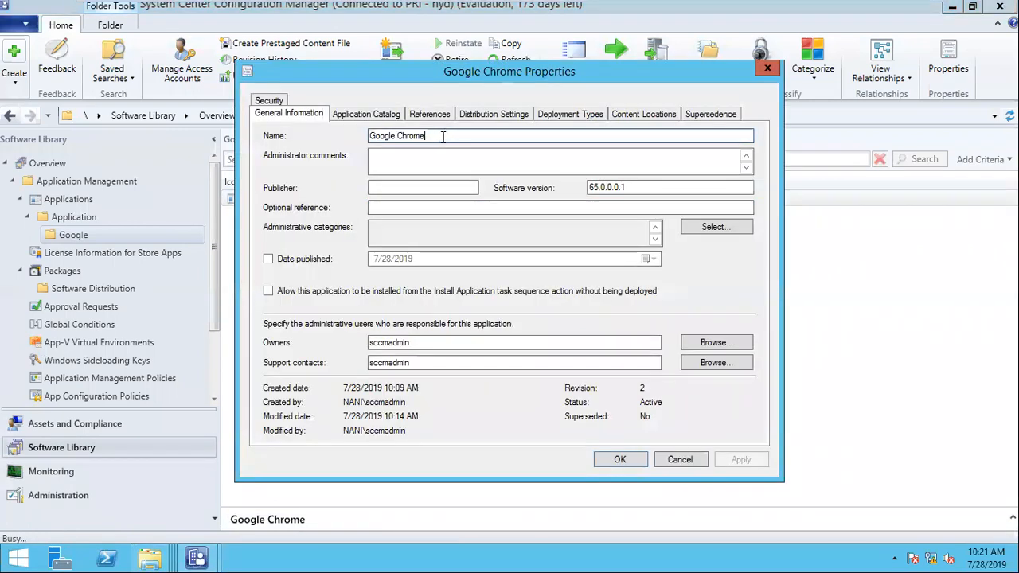
text(650.0.01)
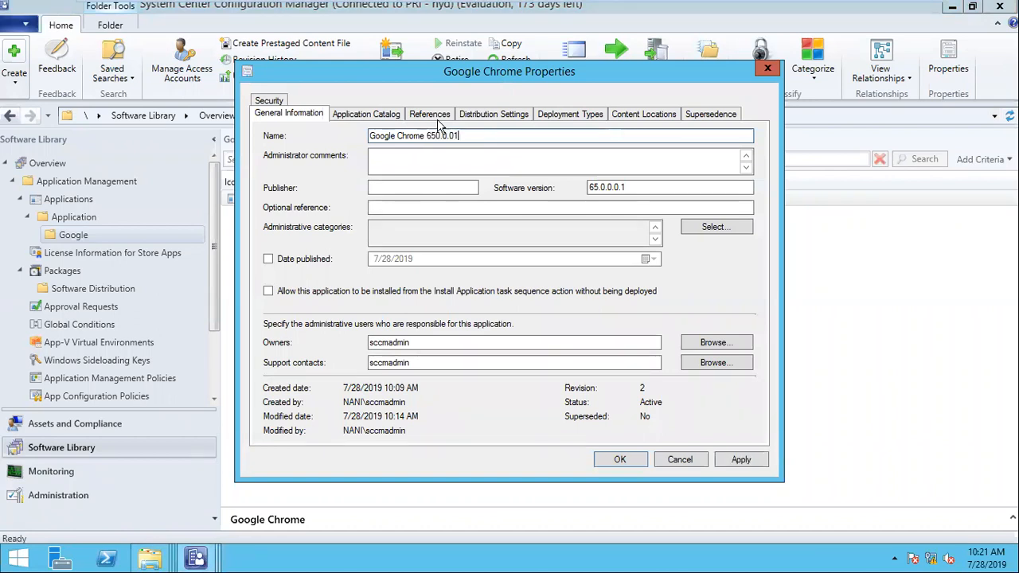
click(436, 135)
text(.)
click(609, 464)
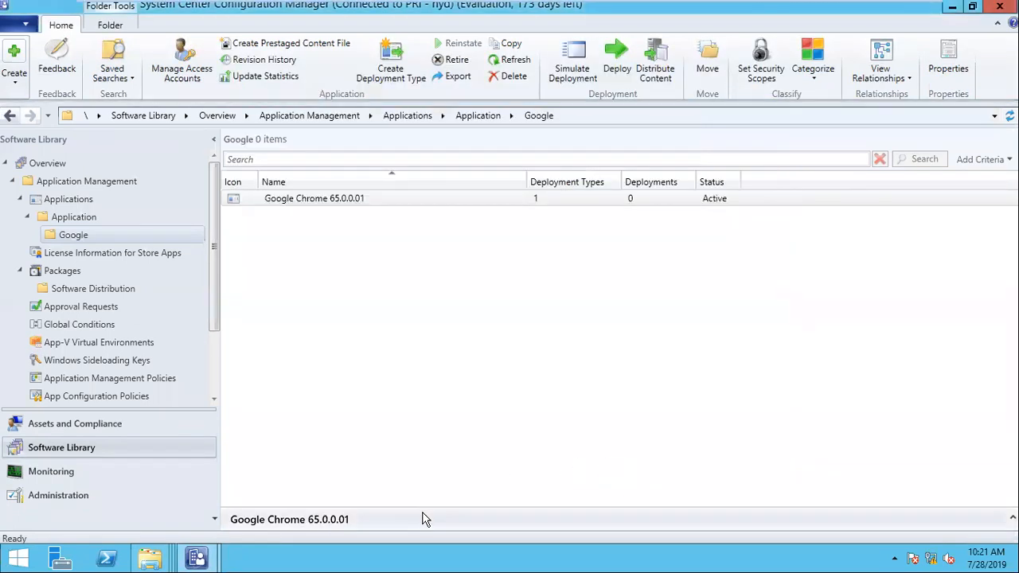
click(423, 519)
drag(742, 394, 719, 258)
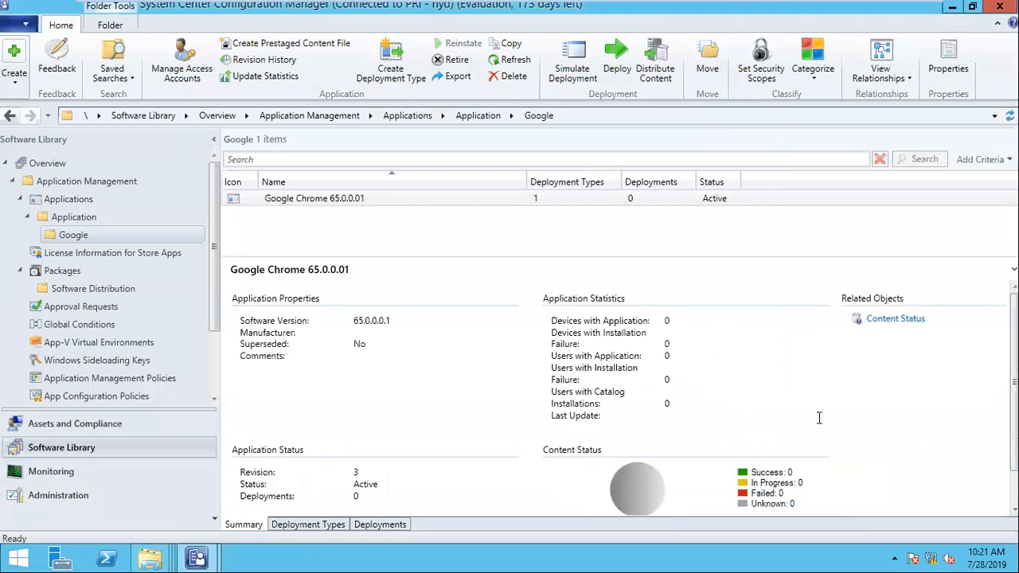
- Distribute the application's content to the SCCM.NANI.LOCAL distribution point
right_click(364, 203)
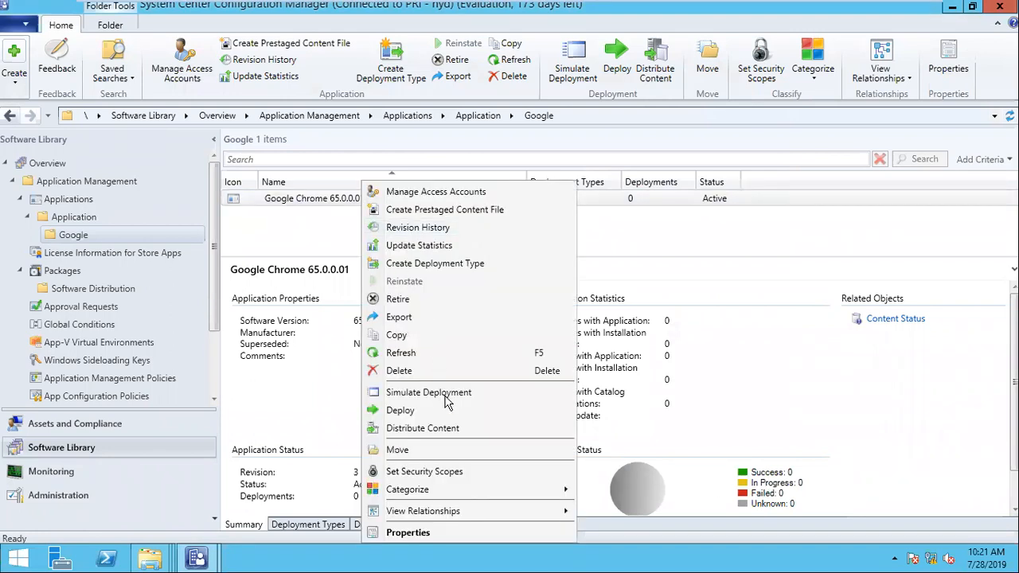
click(446, 429)
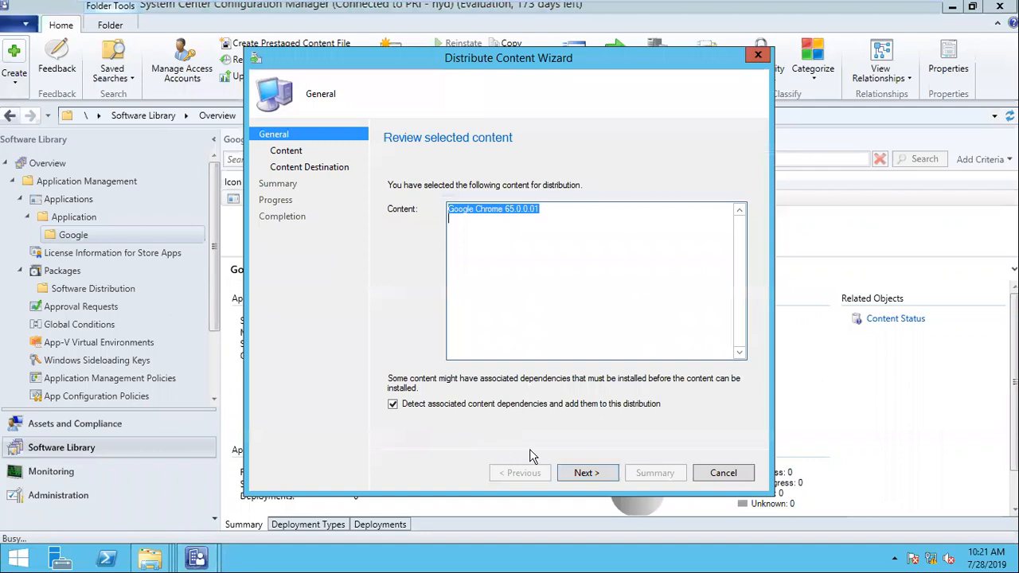
click(593, 474)
click(595, 477)
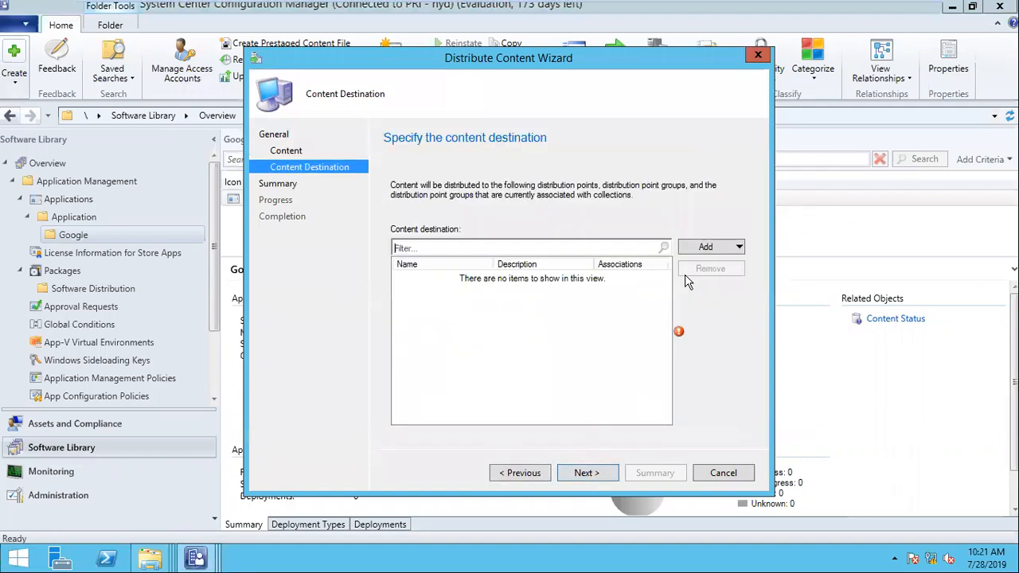
click(711, 250)
click(720, 284)
click(311, 213)
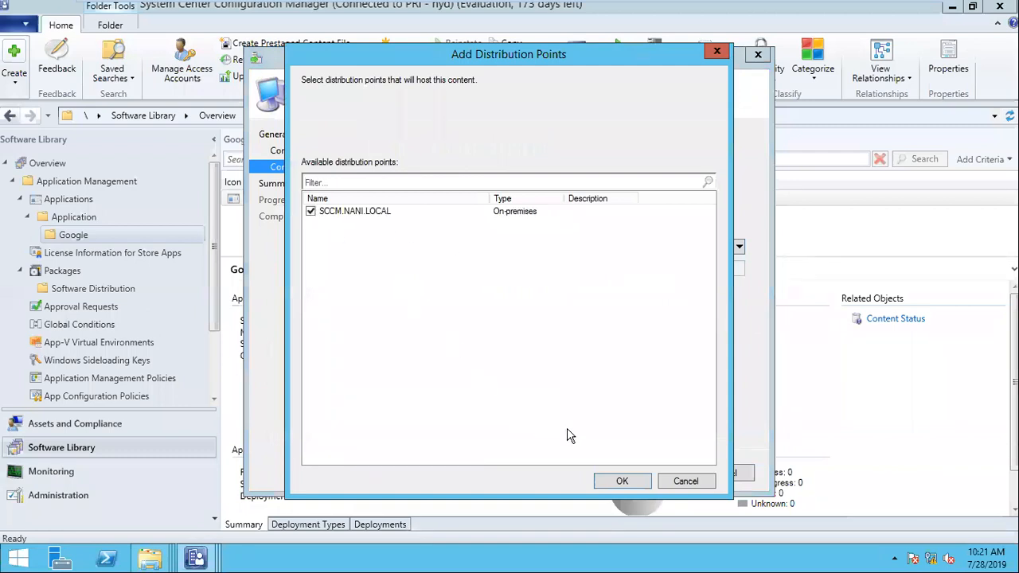
click(621, 481)
click(602, 480)
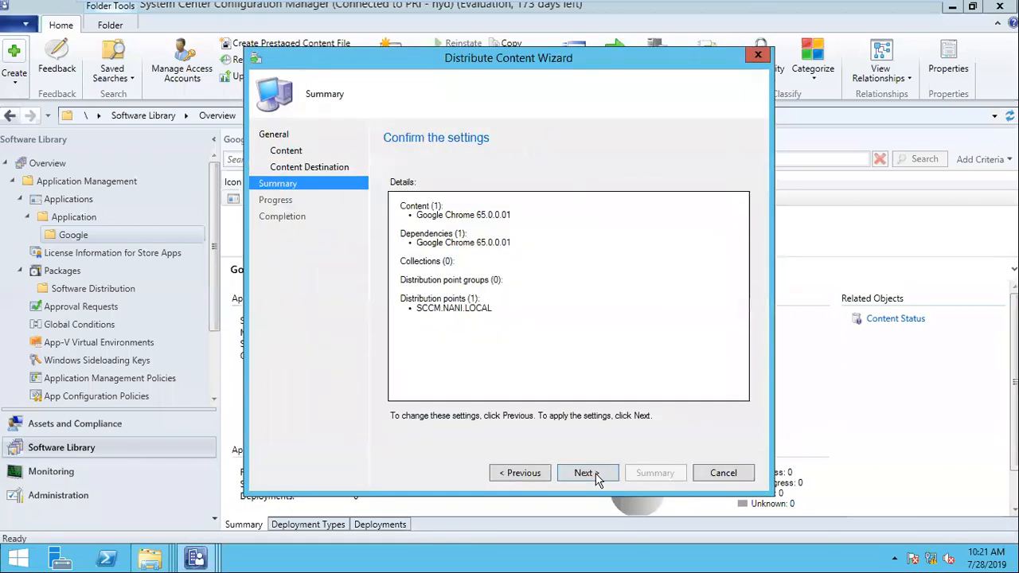
click(597, 478)
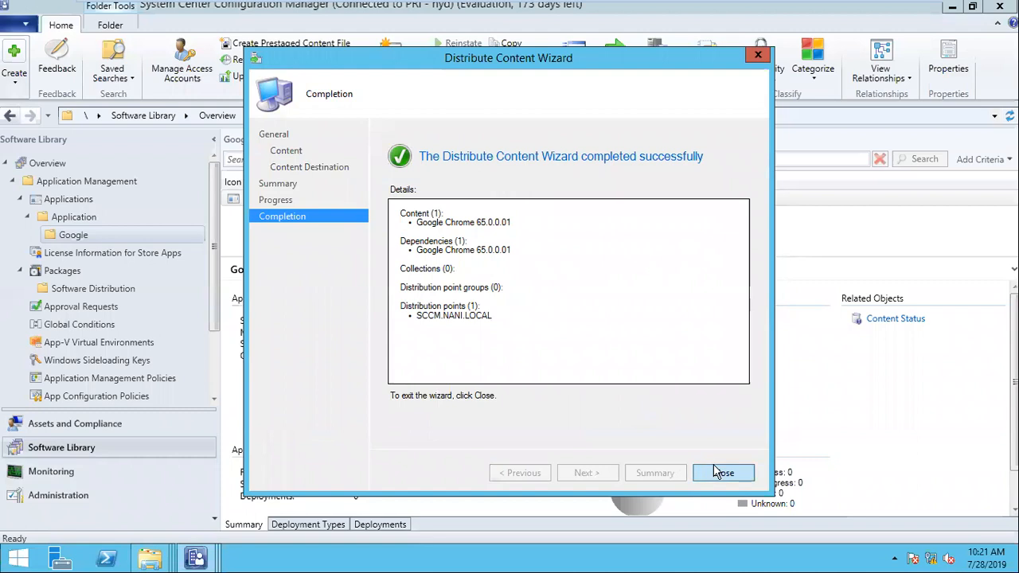
click(716, 472)
- Refresh the application view until content status reports Success: 1 of 1
right_click(315, 204)
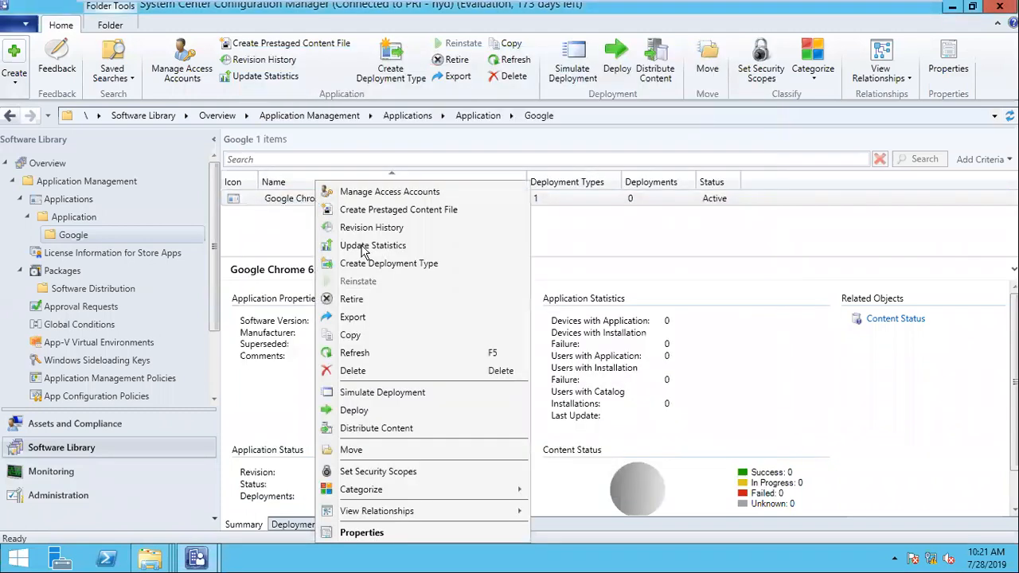
click(366, 352)
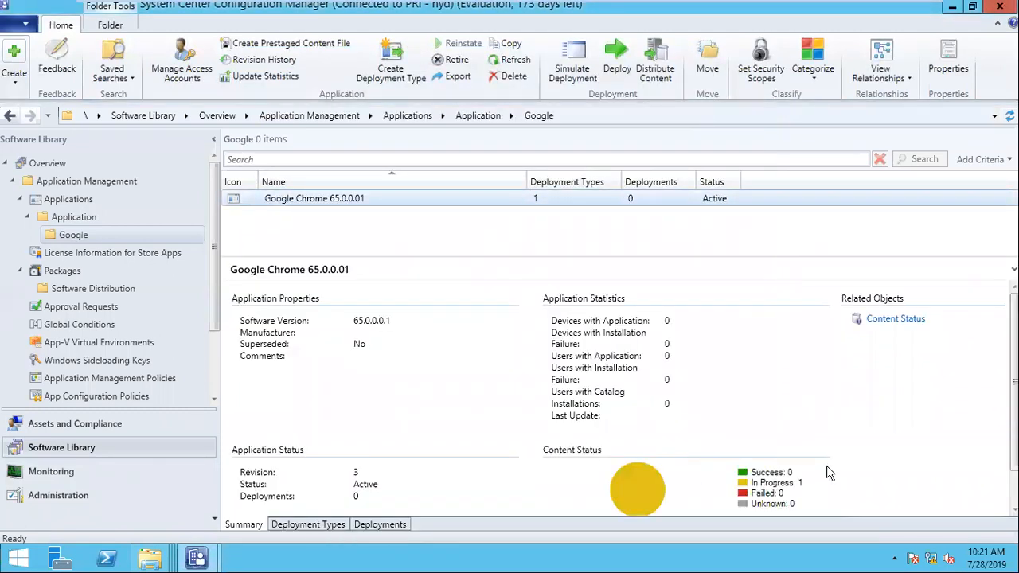
scroll(534, 277, down, 1)
right_click(358, 199)
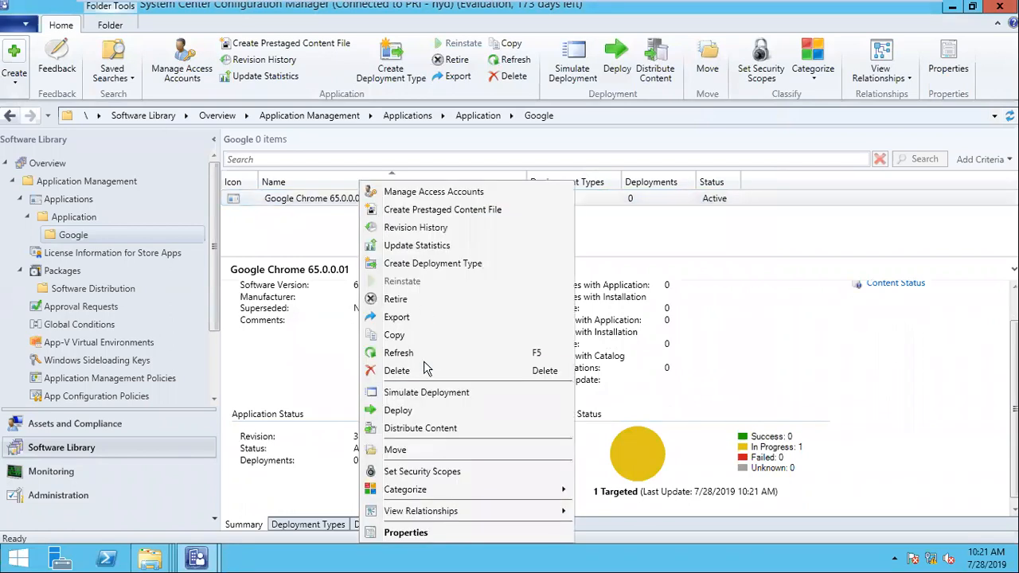
click(389, 359)
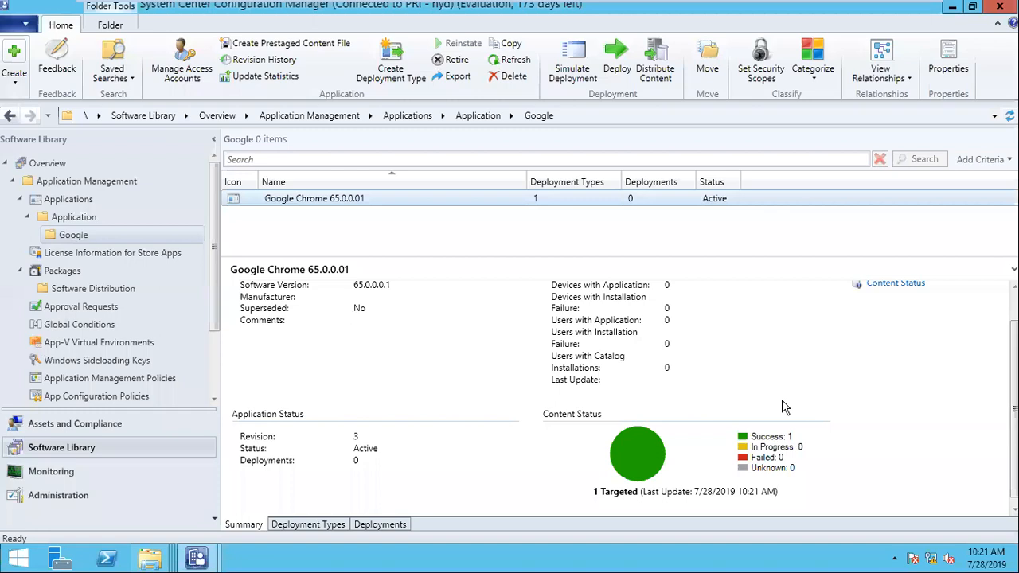
scroll(784, 407, up, 1)
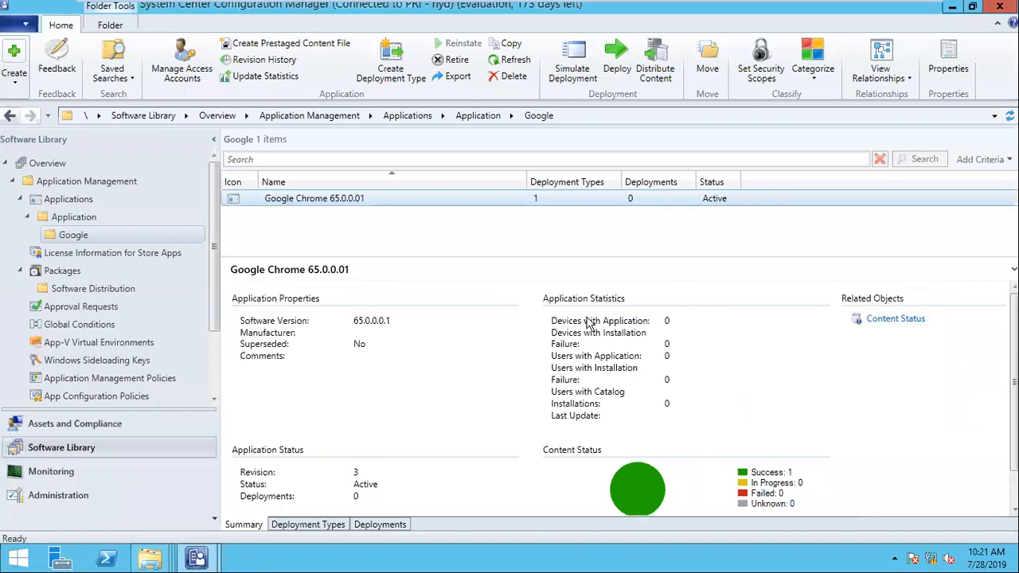
drag(470, 257, 472, 236)
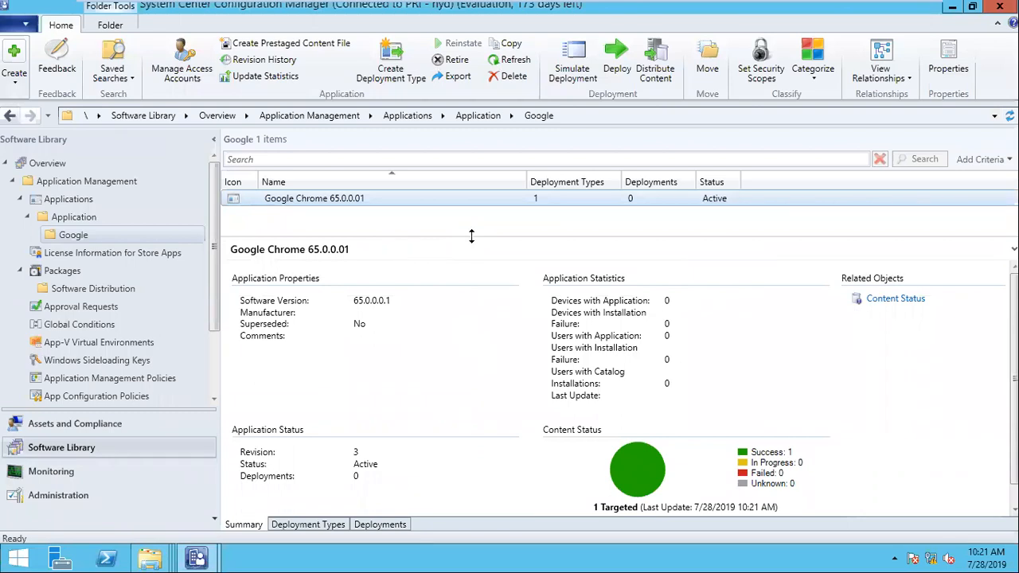
- Look at the Google device collections, then return to the Google applications in Software Library
click(68, 425)
click(66, 273)
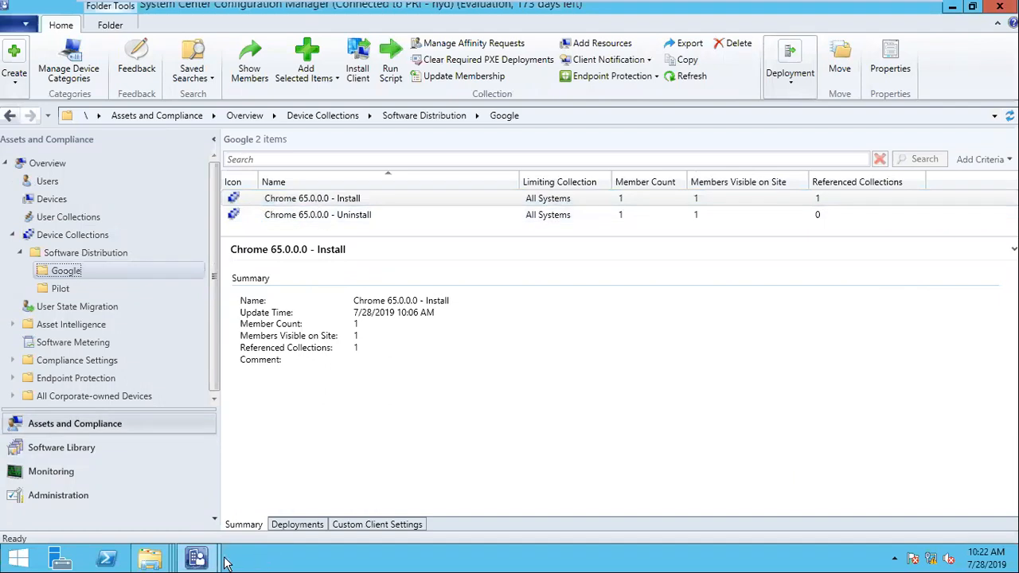
mouse_move(213, 562)
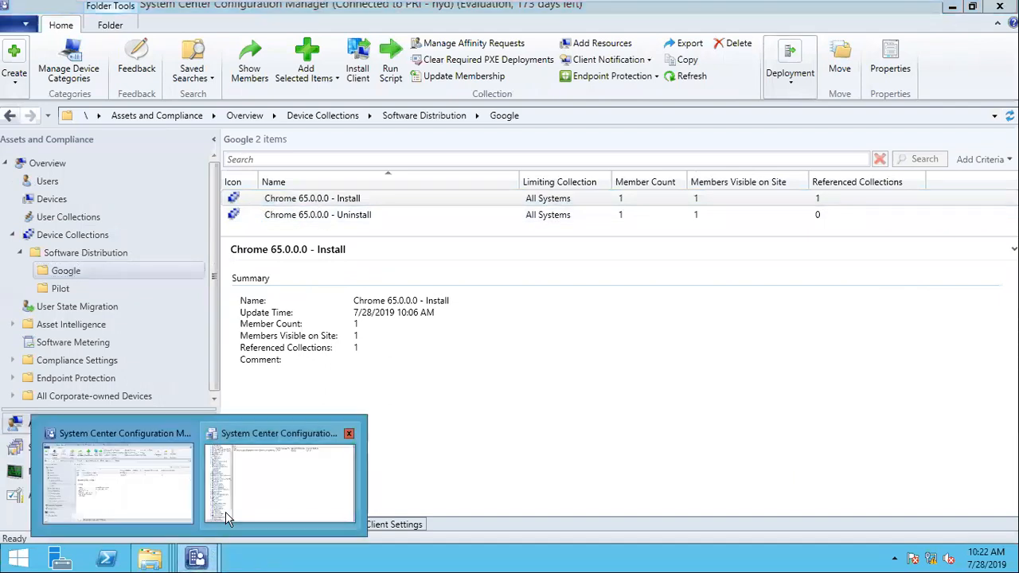
click(135, 498)
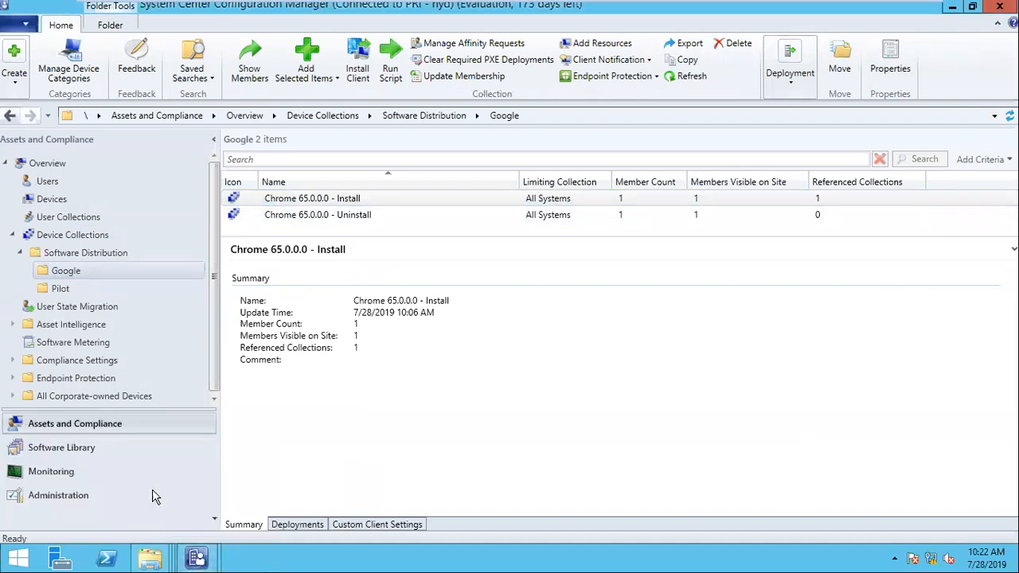
click(68, 447)
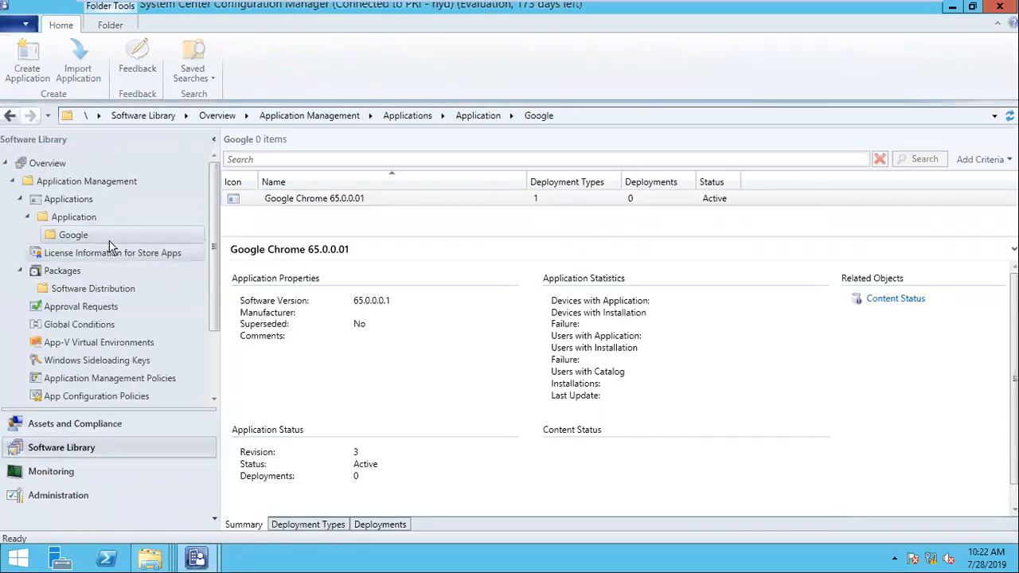
- Change the application's name and software version from 65 to 66
click(349, 204)
right_click(351, 203)
click(434, 532)
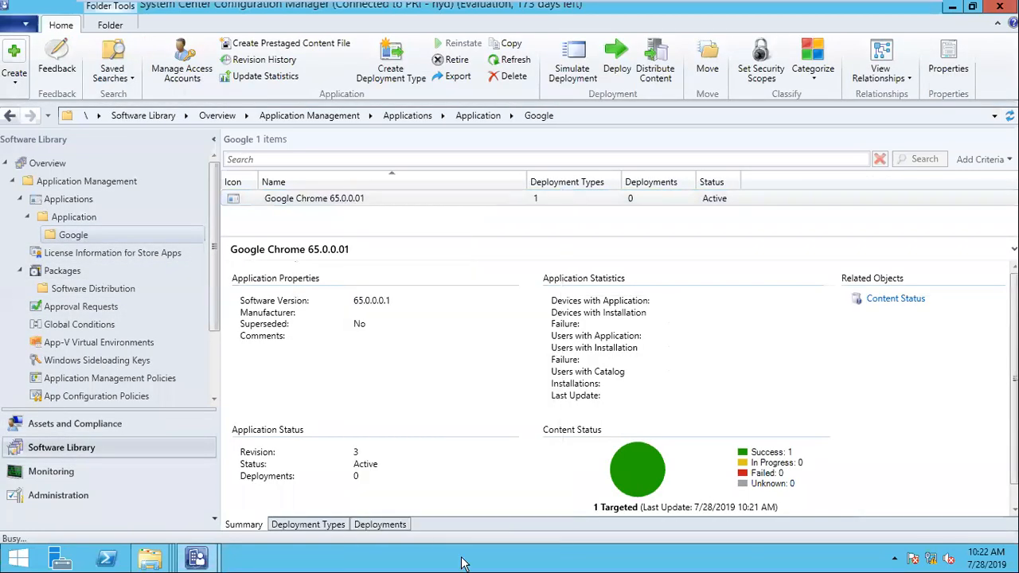
click(436, 136)
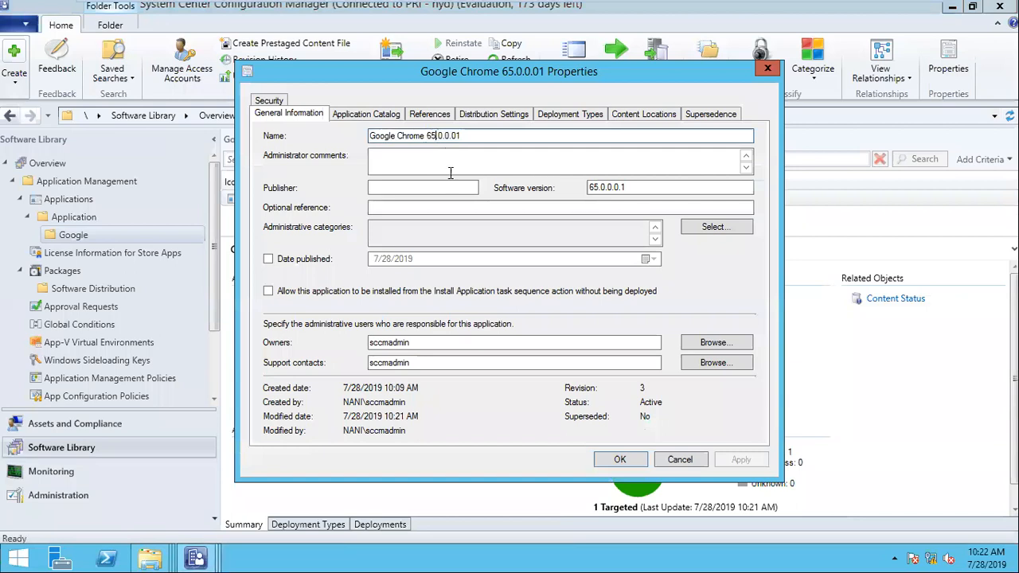
key(BackSpace)
text(6)
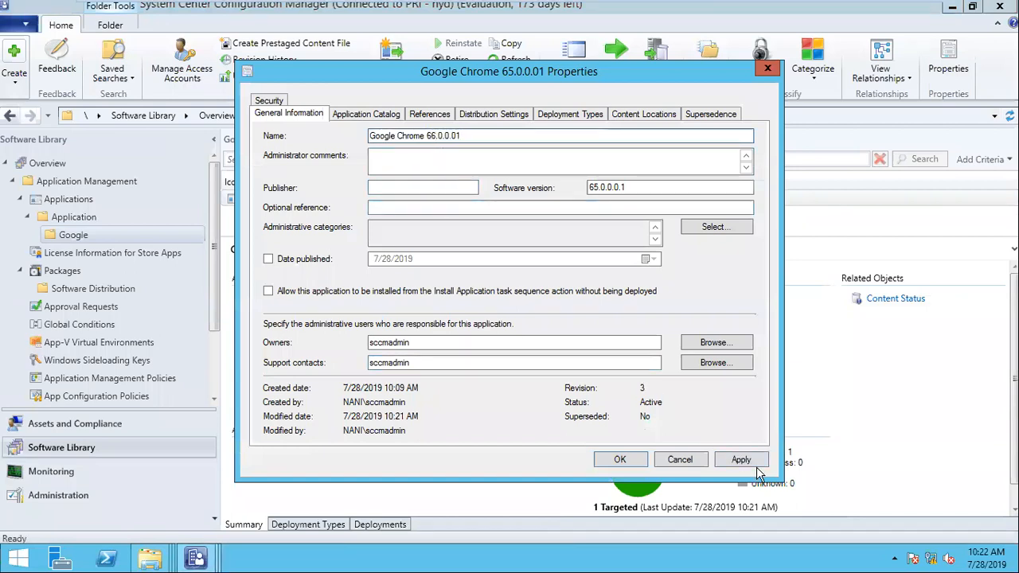
click(596, 188)
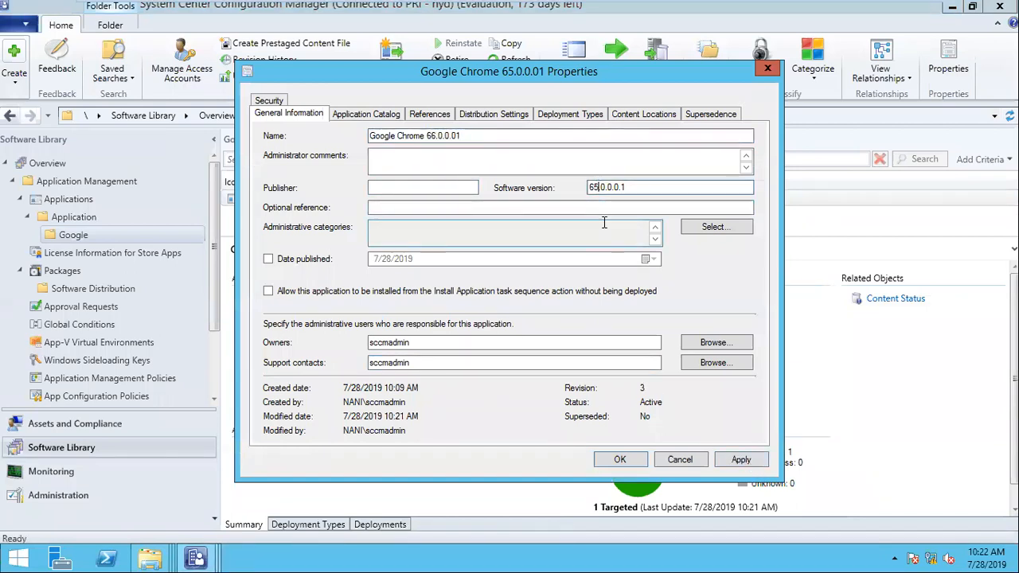
key(BackSpace)
text(6)
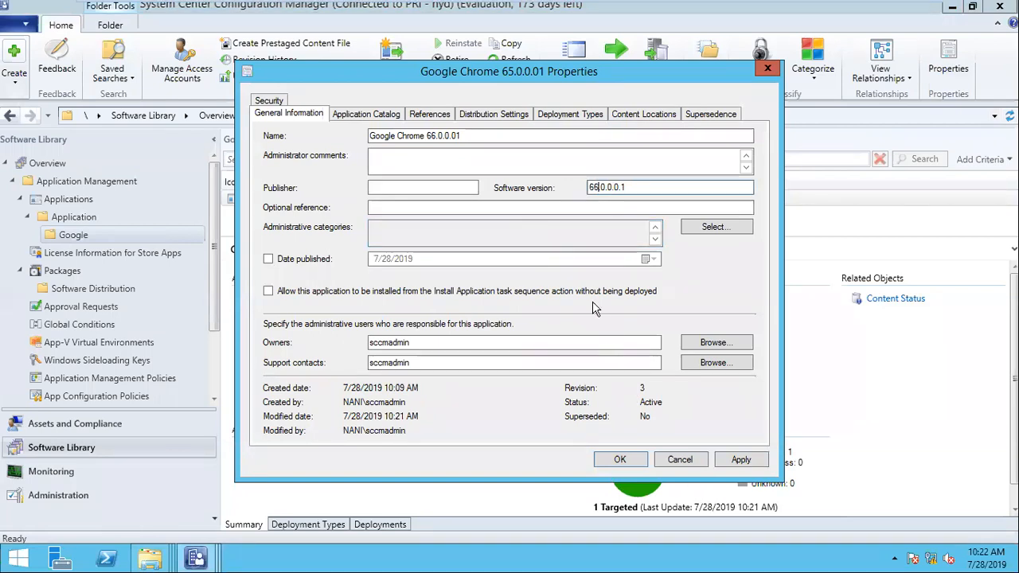
click(729, 465)
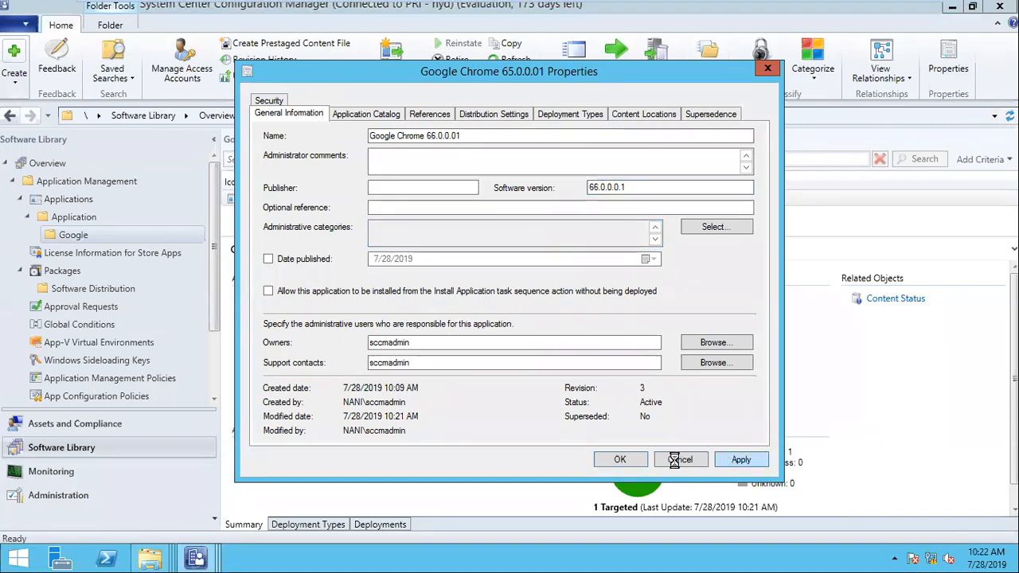
click(621, 460)
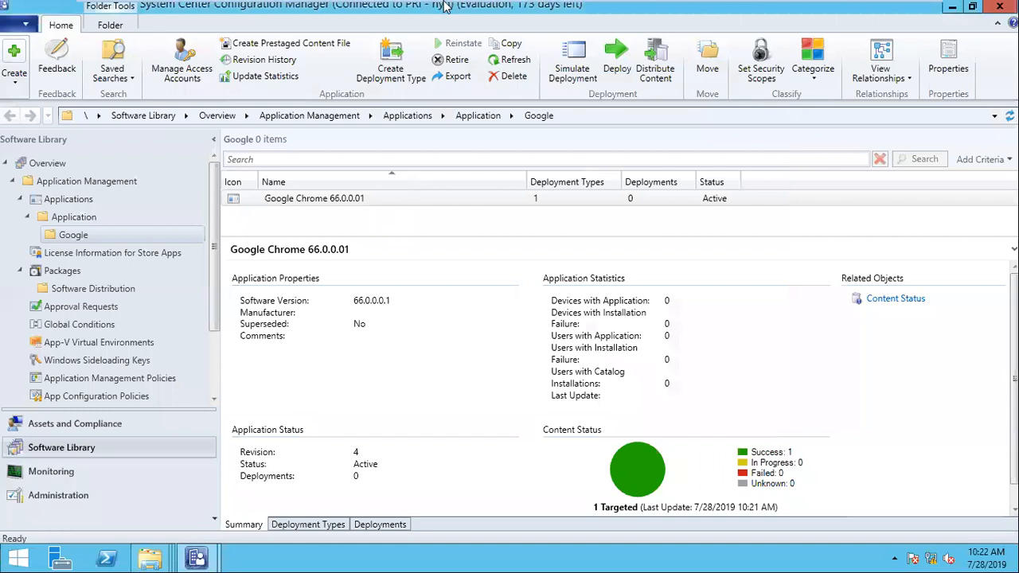
- Rename the application to Google Chrome 70.0.0.01 with software version 70.0.0.1
mouse_move(446, 6)
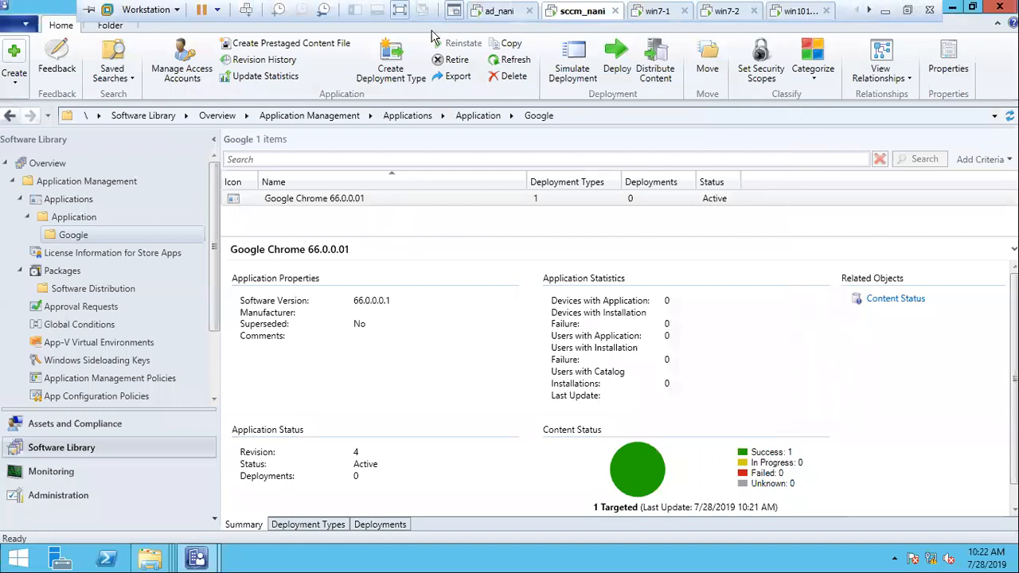
right_click(318, 201)
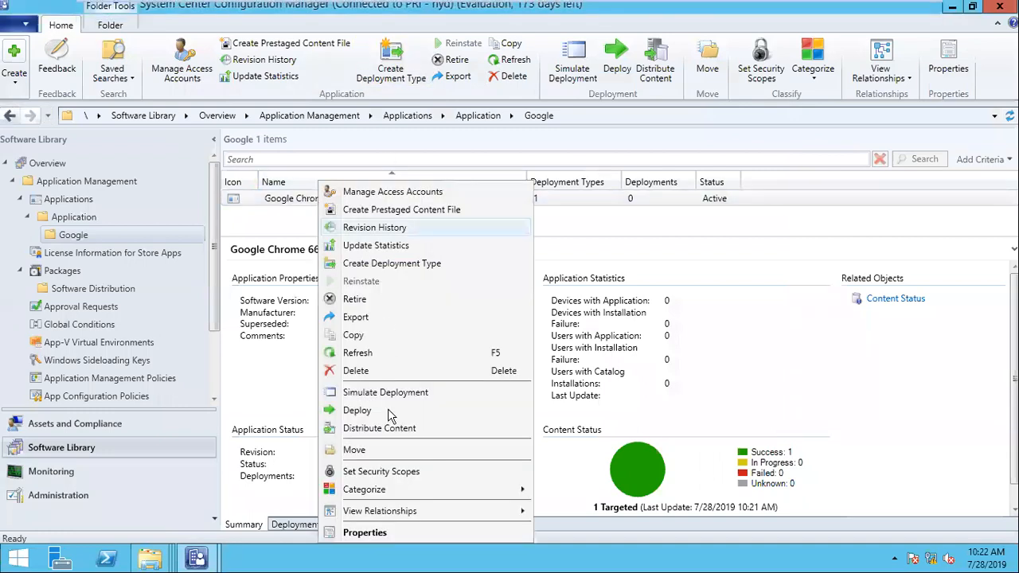
click(364, 533)
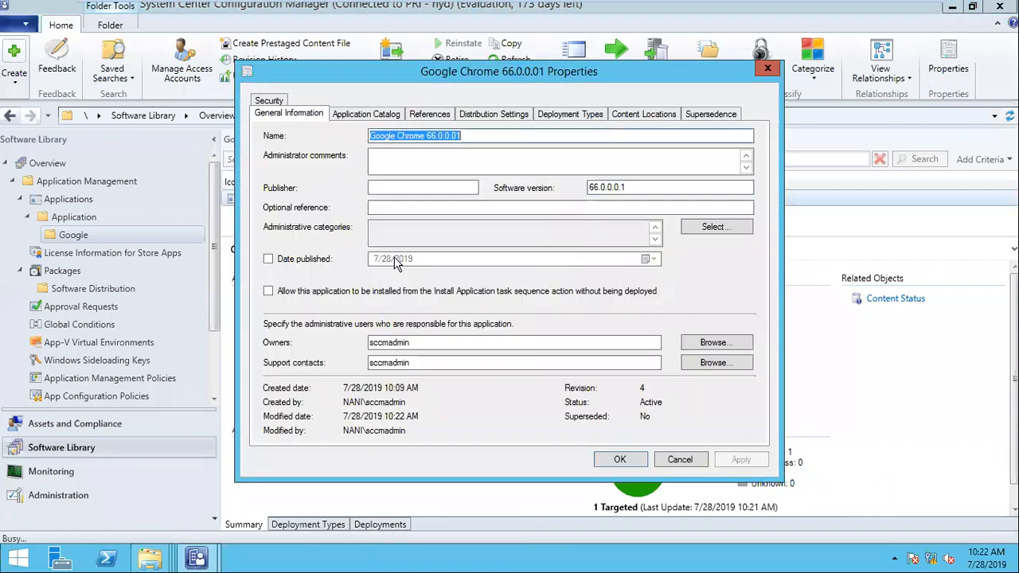
click(431, 136)
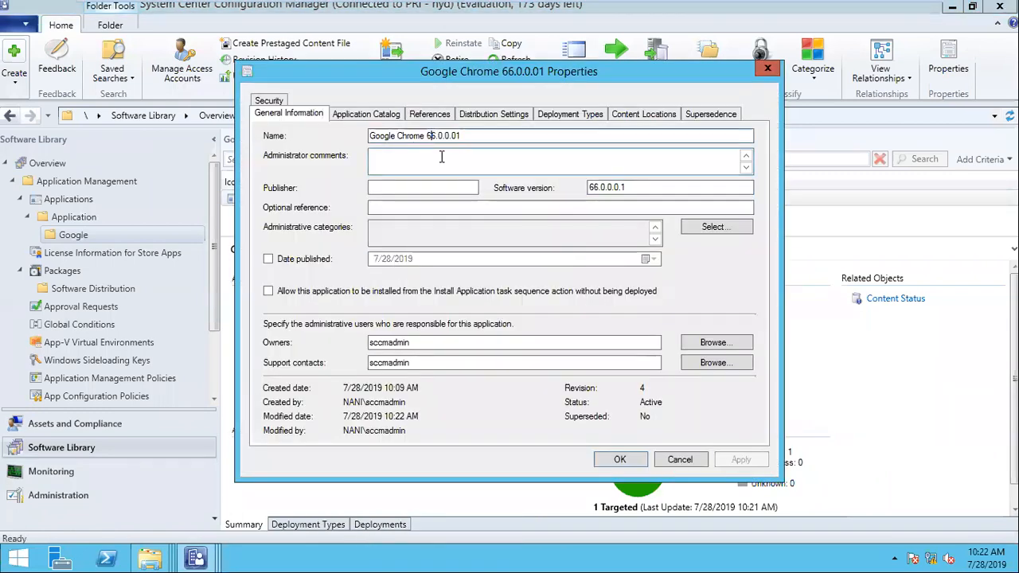
key(BackSpace)
key(Delete)
text(70)
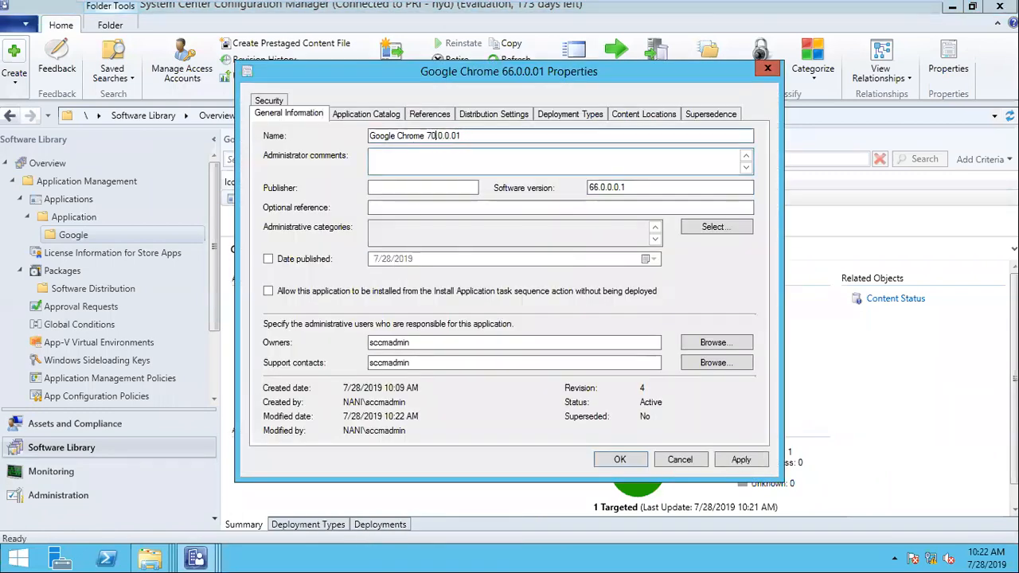
double_click(595, 188)
text(70)
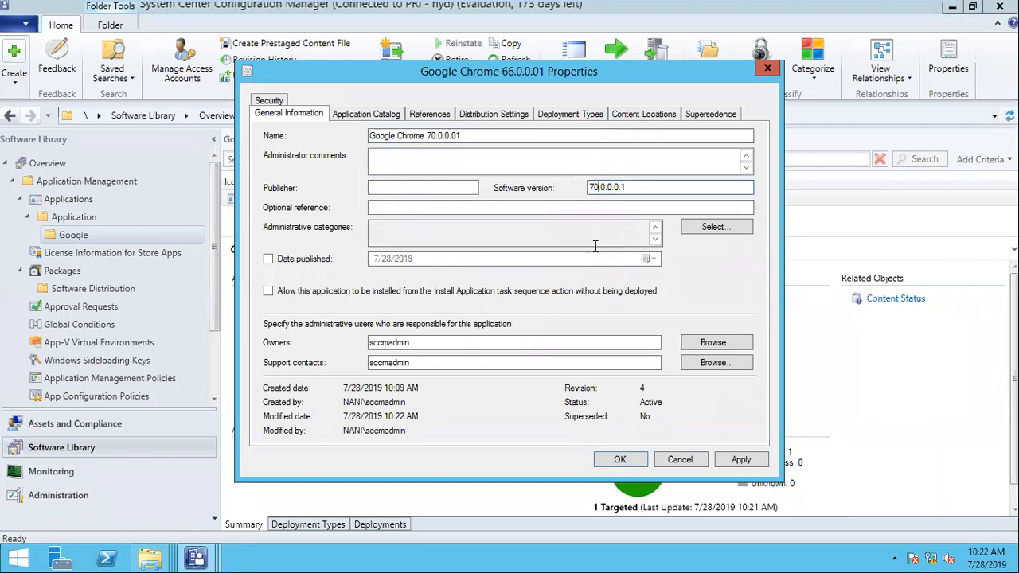
click(621, 460)
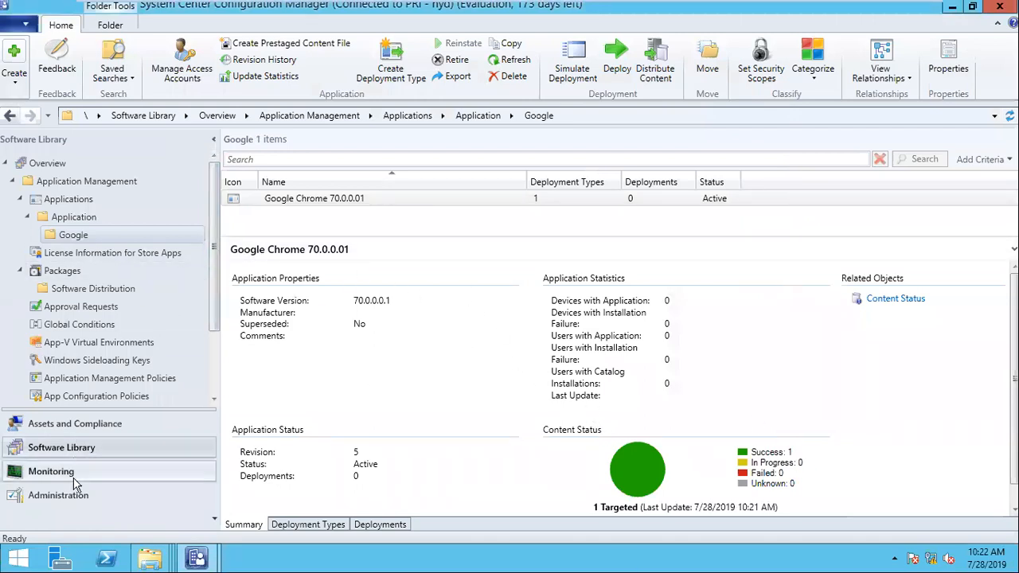
- Create device collection 'Chrome 70.0.0.1 - Install' in Google, limited to All Systems, without membership rules
click(79, 422)
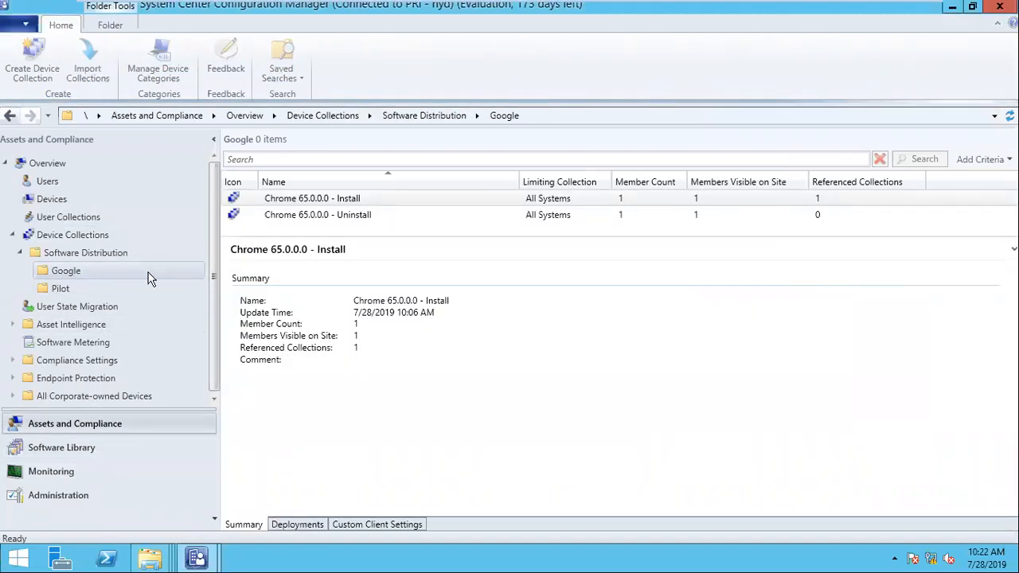
right_click(66, 271)
click(126, 280)
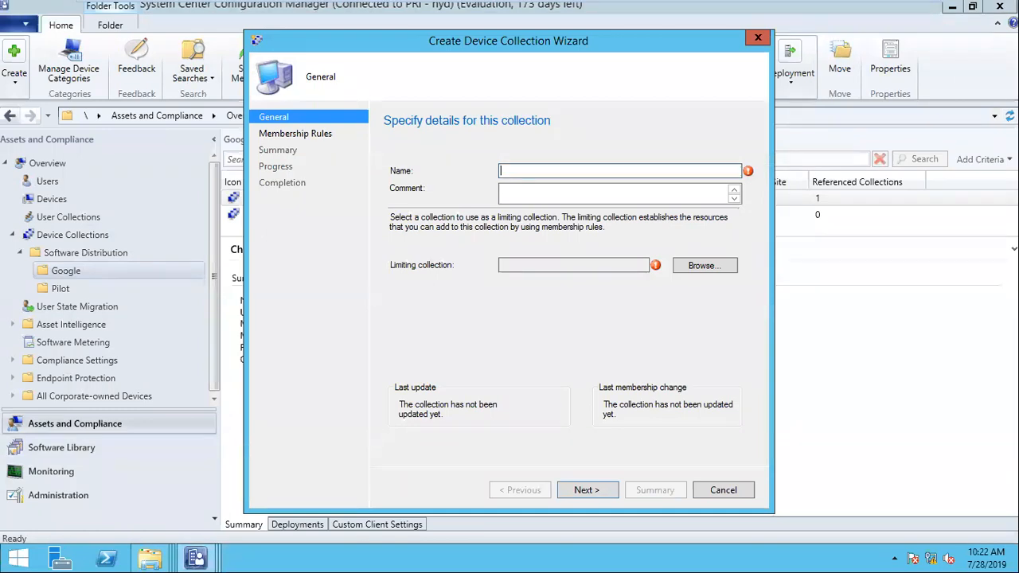
text(Chrome 70.0.0.1 - Install)
click(688, 268)
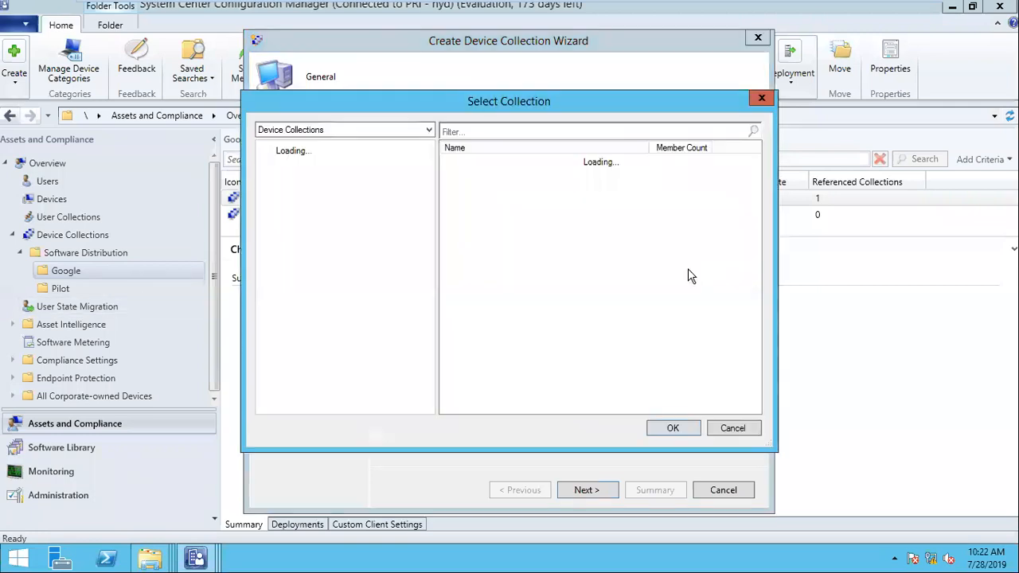
click(494, 187)
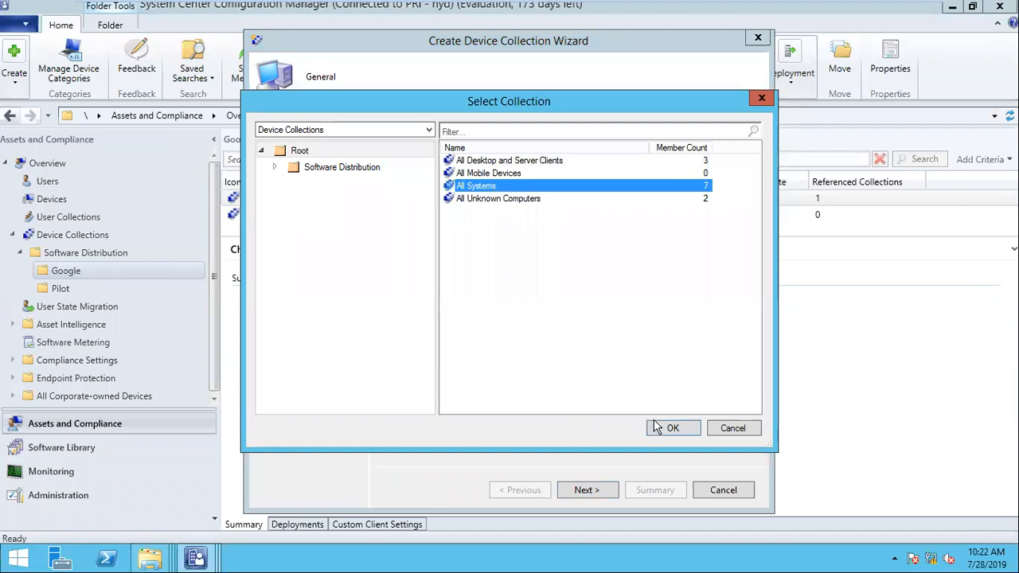
click(669, 429)
click(606, 487)
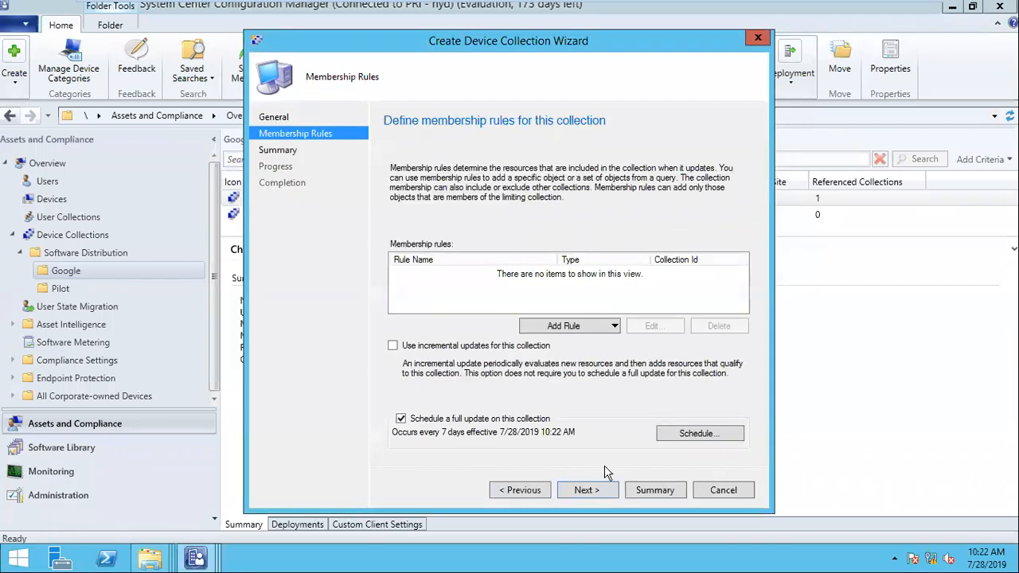
click(595, 491)
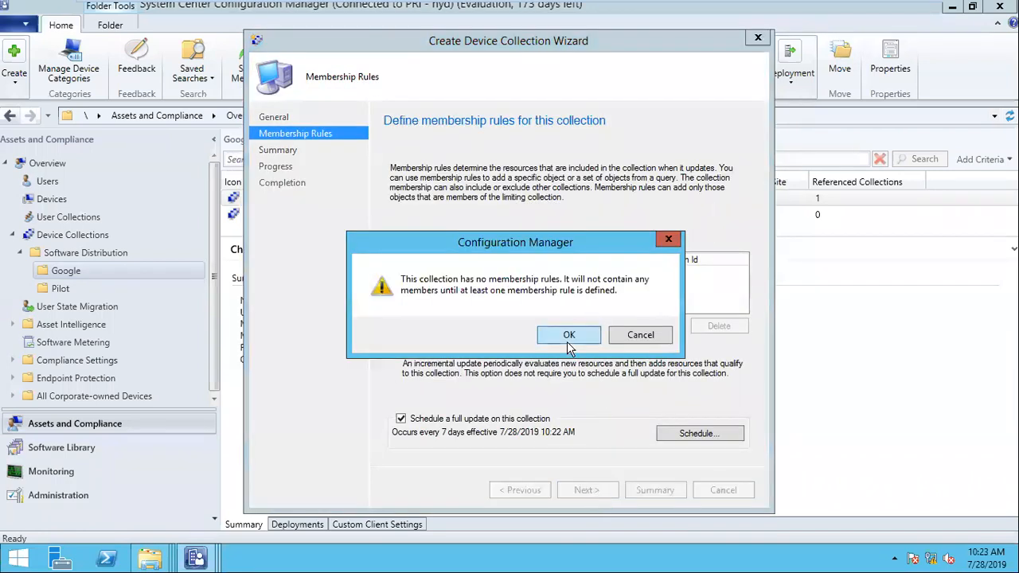
click(570, 335)
click(592, 489)
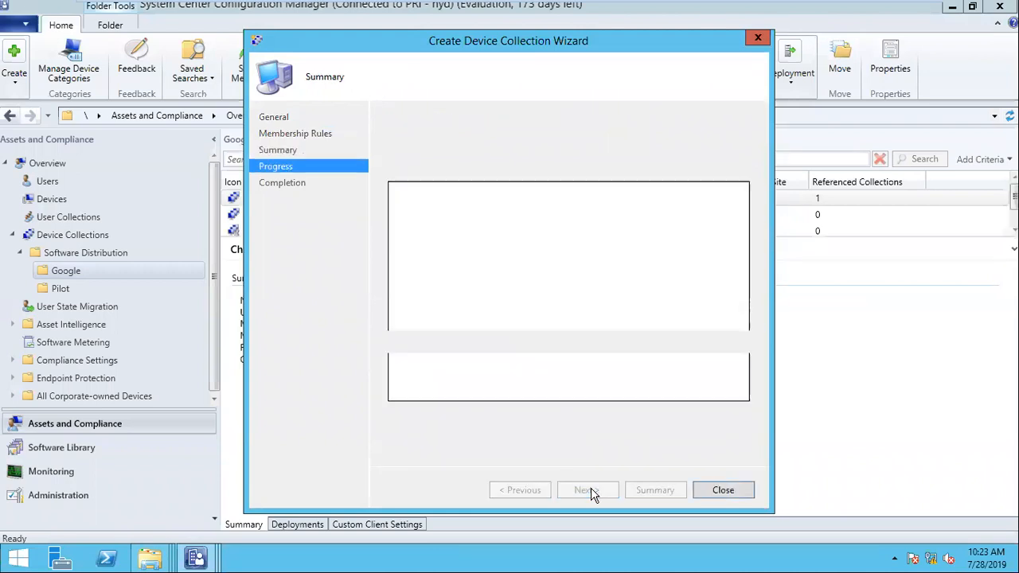
click(723, 490)
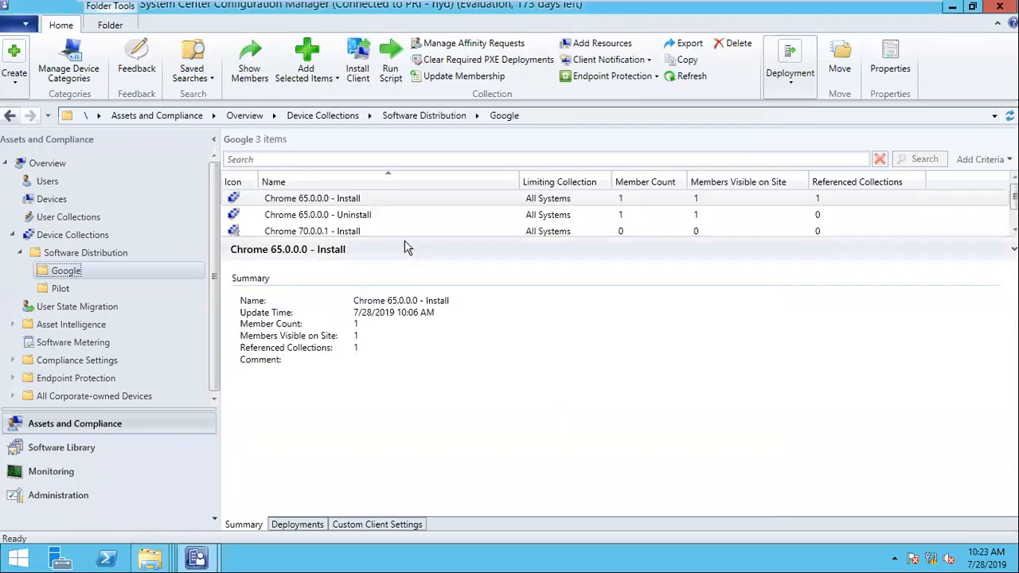
- Create device collection 'Chrome 70.0.0.1 - Uninstall' in Google, limited to All Systems
right_click(85, 273)
click(117, 282)
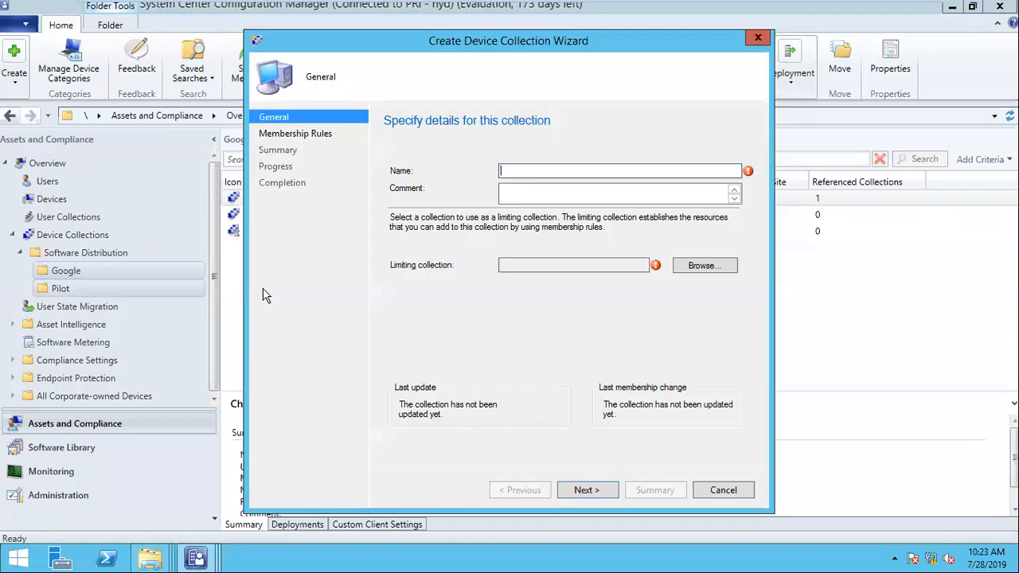
text(Chrome)
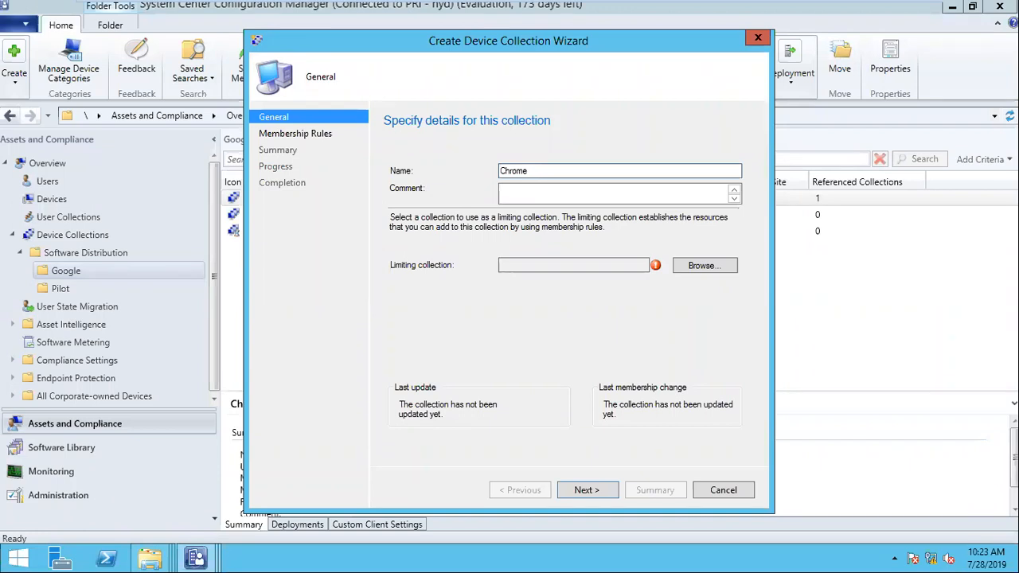
text( 70.0.0.1 - Uninstall)
click(723, 267)
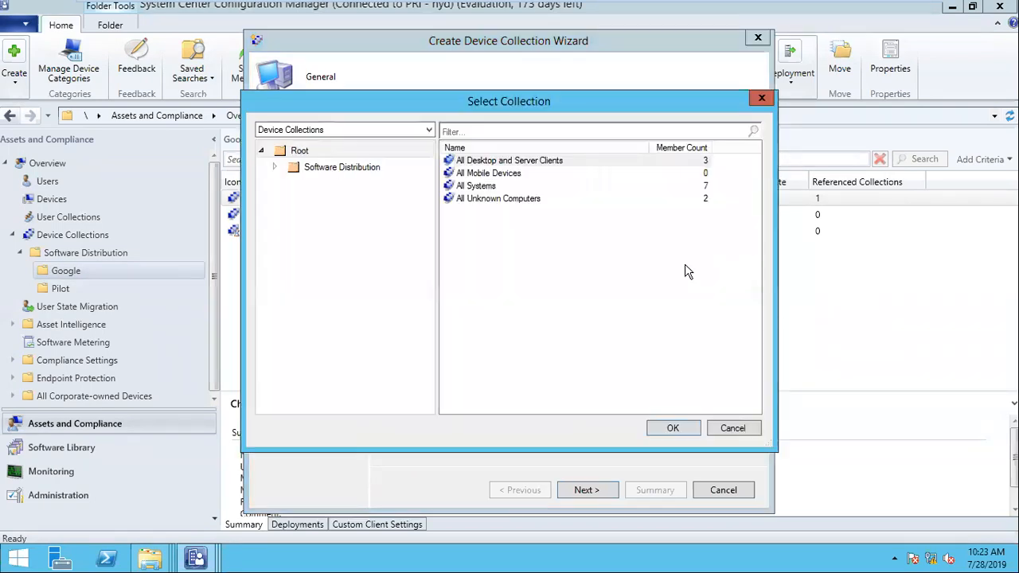
double_click(500, 187)
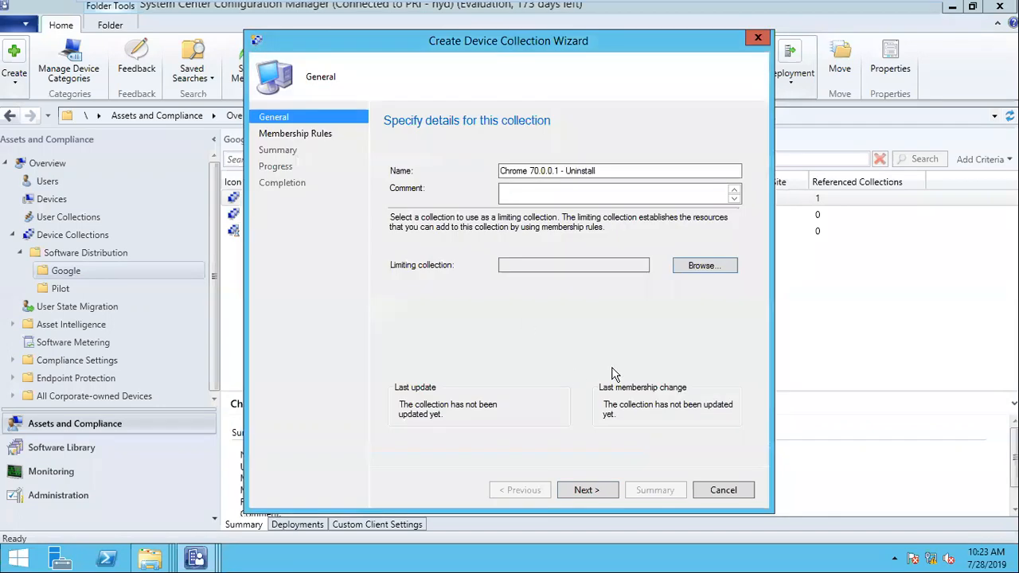
click(587, 491)
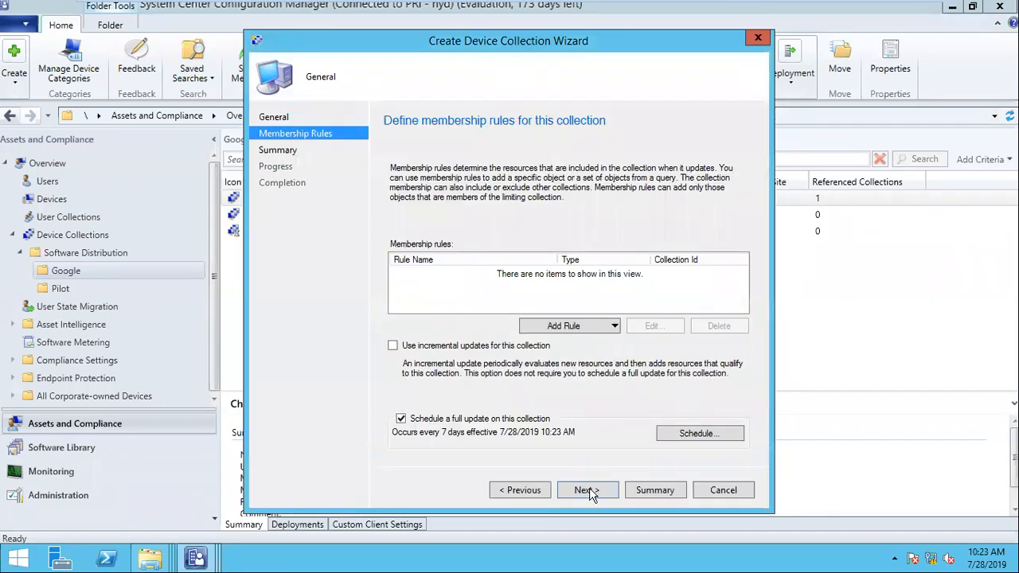
click(587, 490)
click(572, 338)
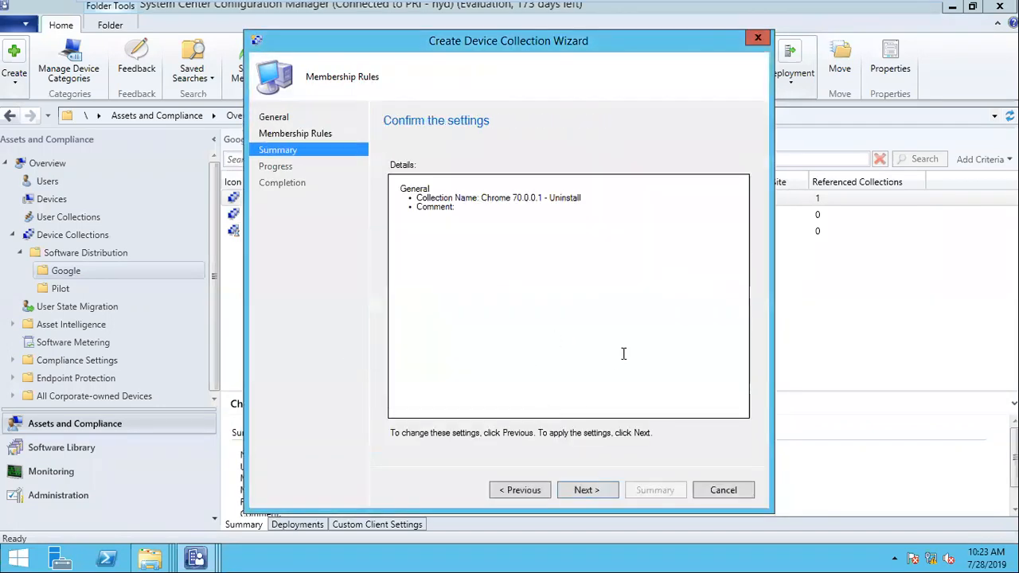
click(602, 491)
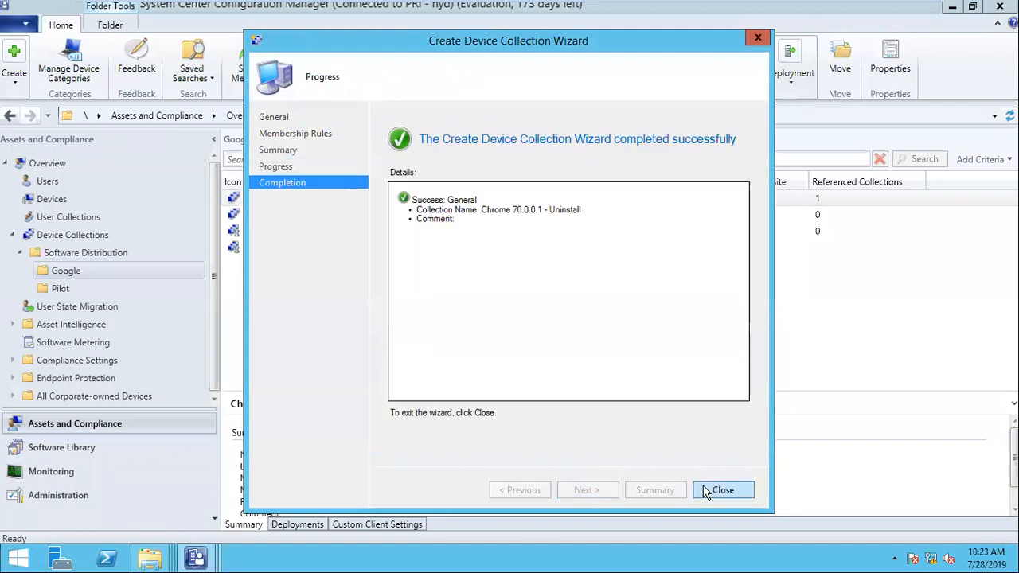
click(721, 489)
- Return to the Google applications in Software Library and enlarge the details area
click(340, 283)
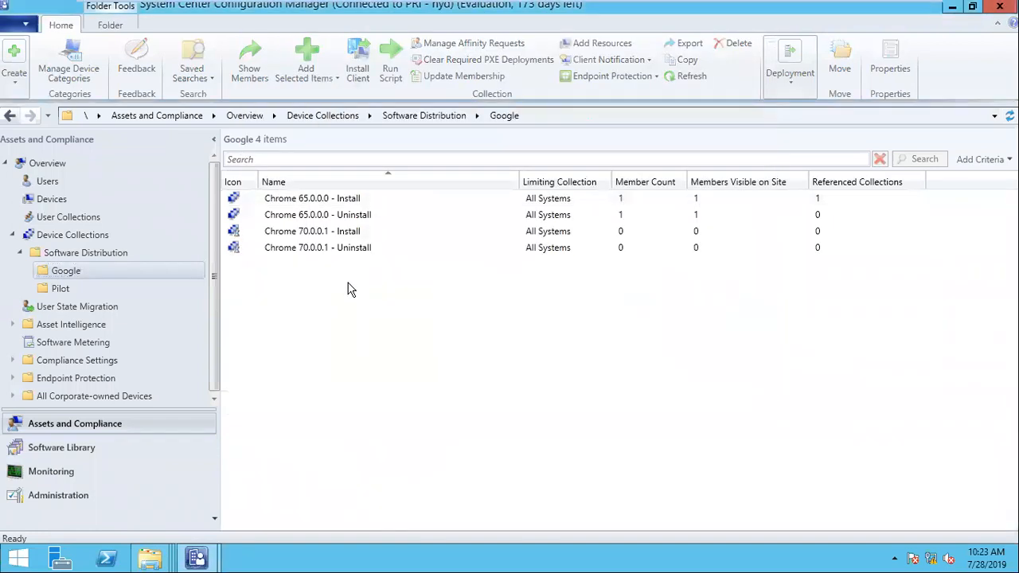
click(82, 444)
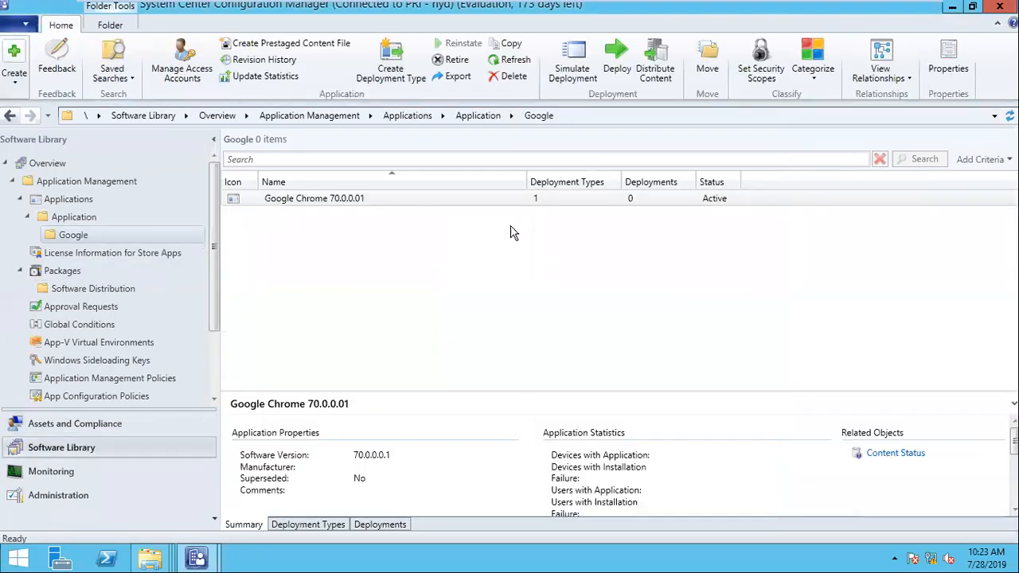
drag(550, 388, 550, 269)
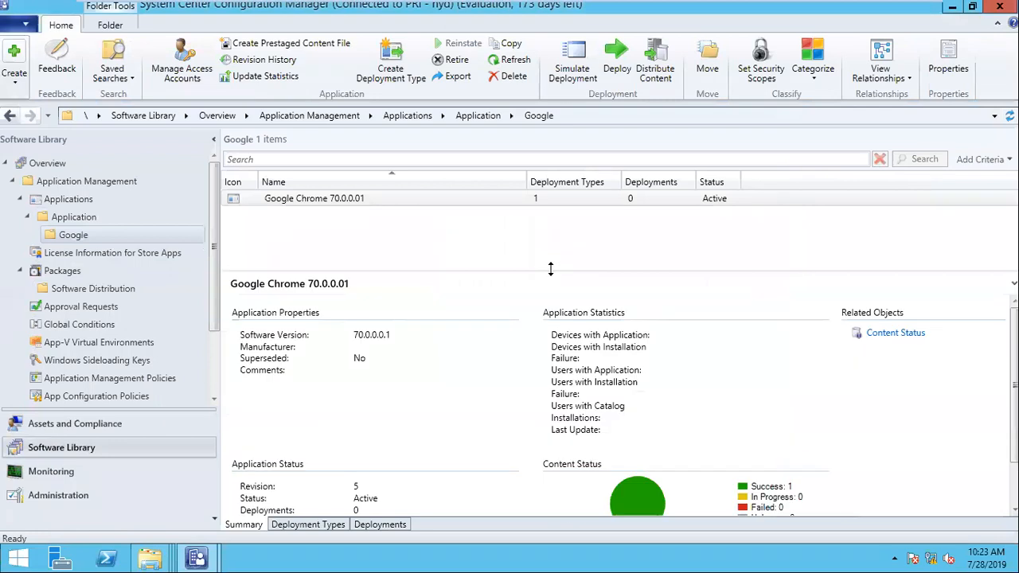
- Start deploying Google Chrome 70.0.0.01 to the Chrome 70.0.0.1 - Install device collection, accepting the empty-collection warning
right_click(341, 203)
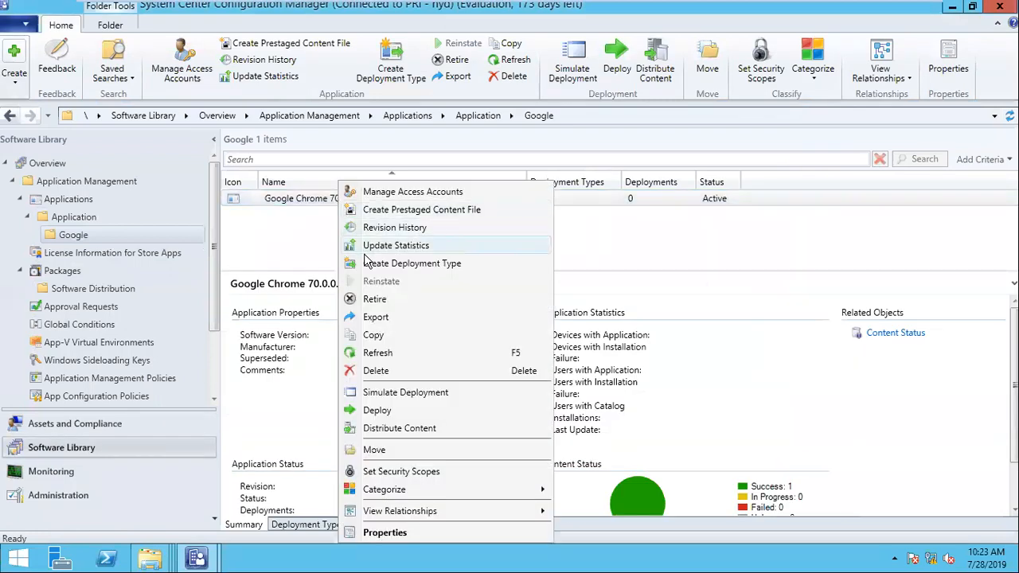
click(391, 411)
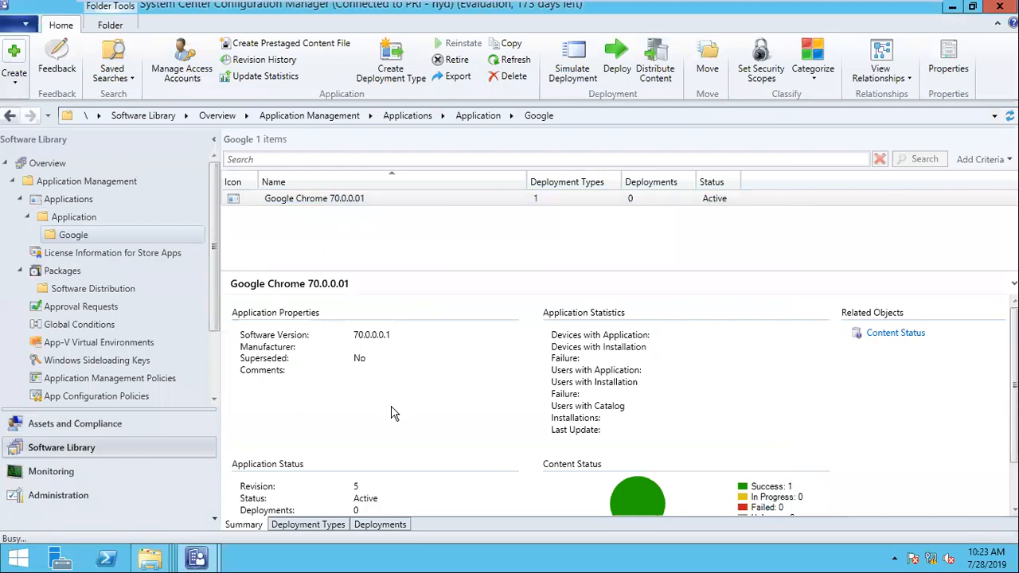
click(747, 180)
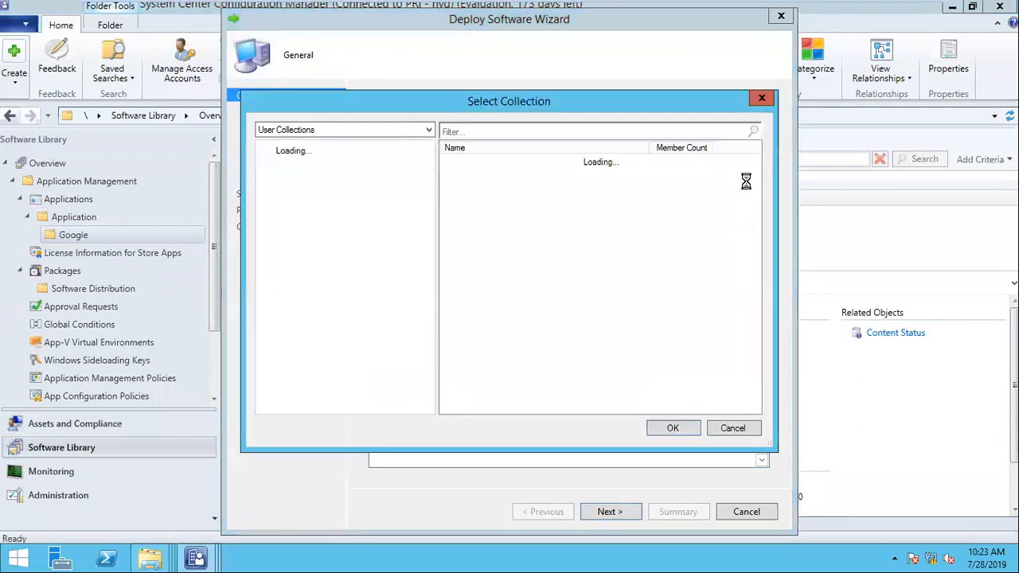
click(343, 132)
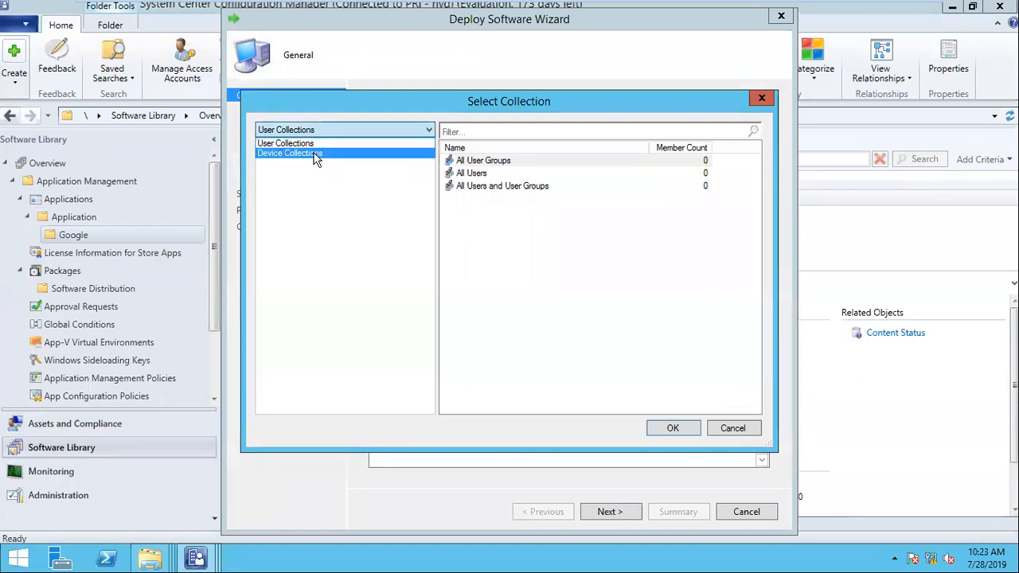
click(315, 153)
click(281, 170)
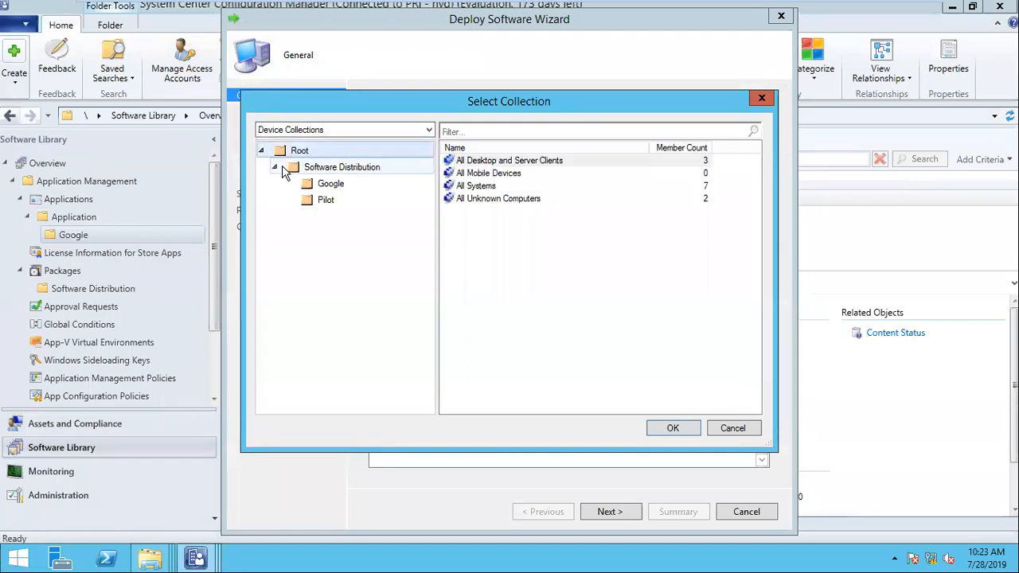
click(312, 185)
click(490, 188)
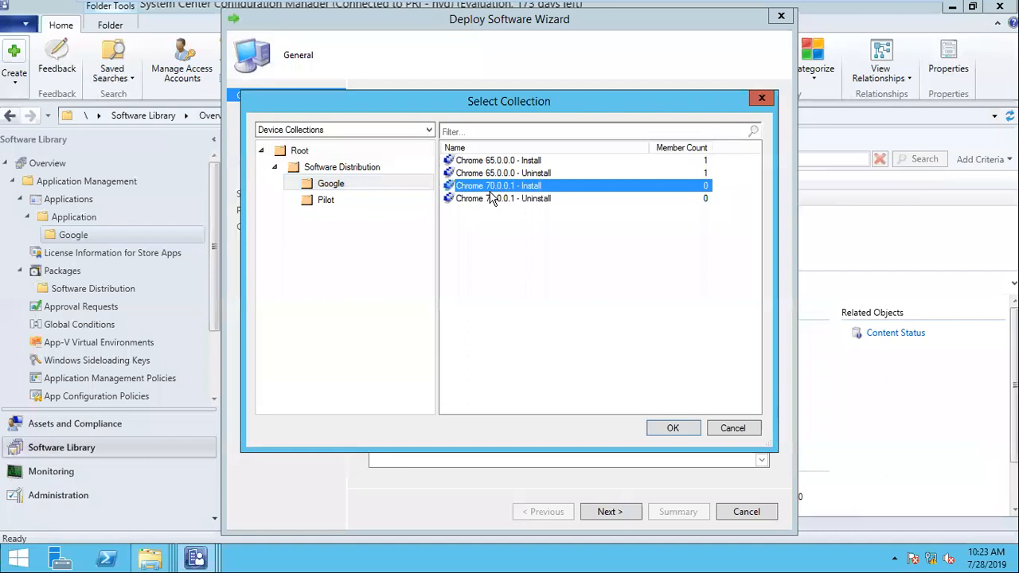
click(673, 435)
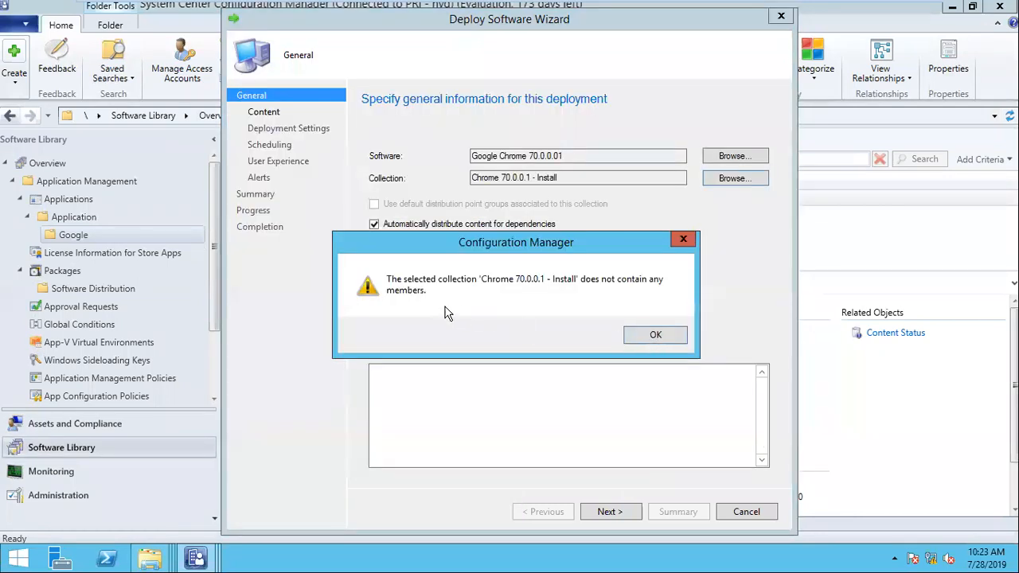
click(637, 341)
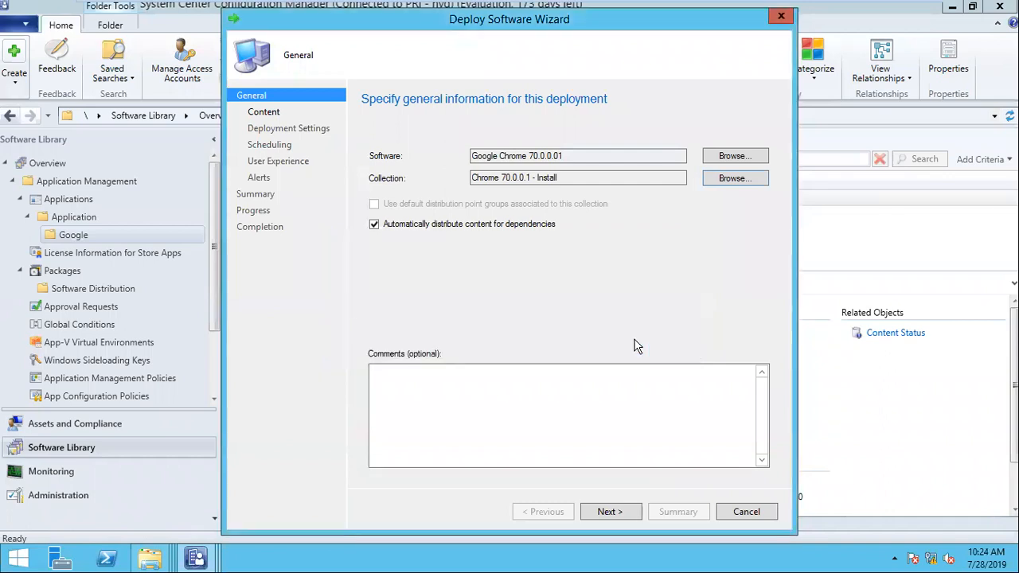
- Advance to Deployment Settings and set the deployment purpose to Required
click(623, 515)
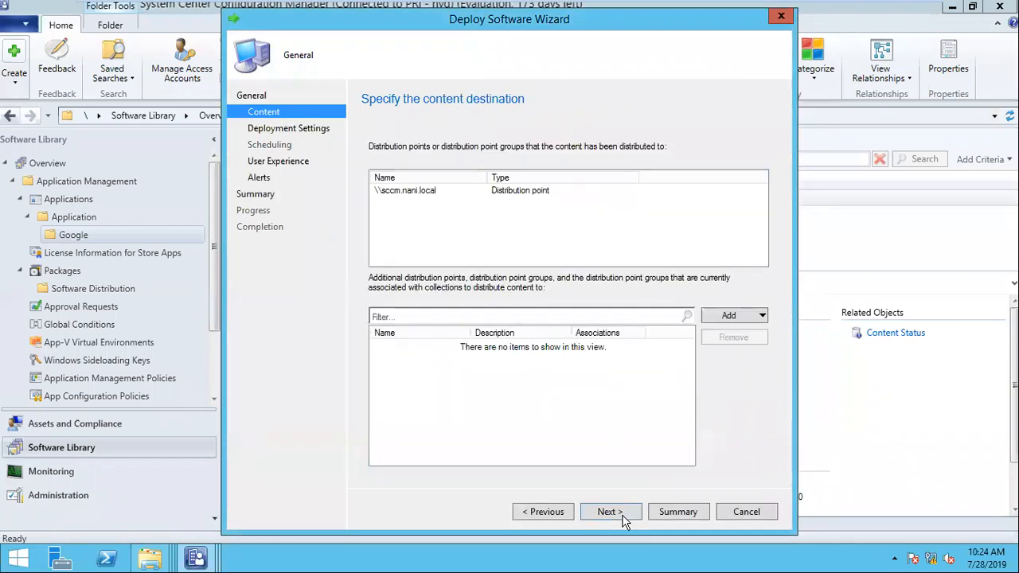
click(623, 515)
click(473, 175)
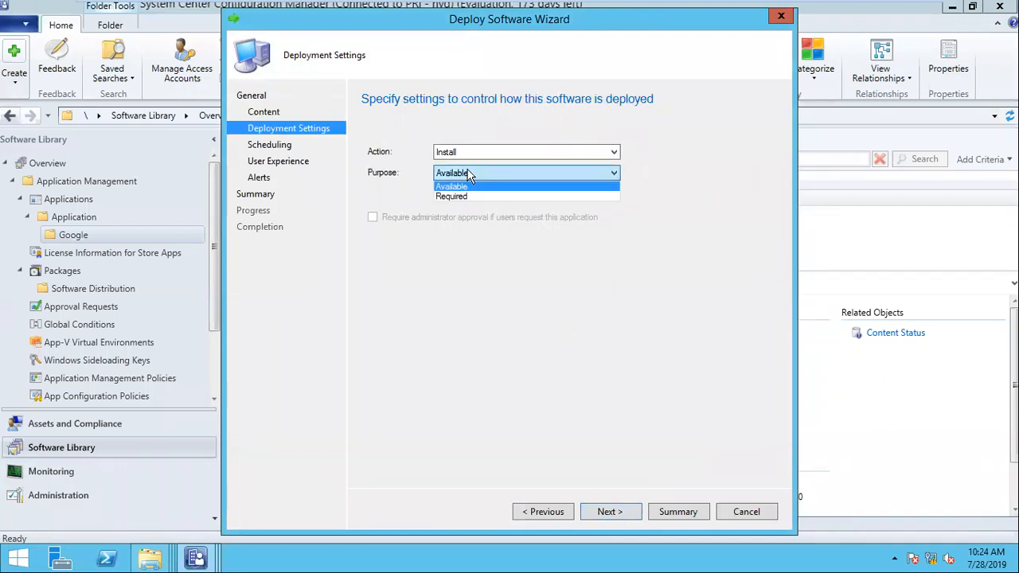
click(466, 197)
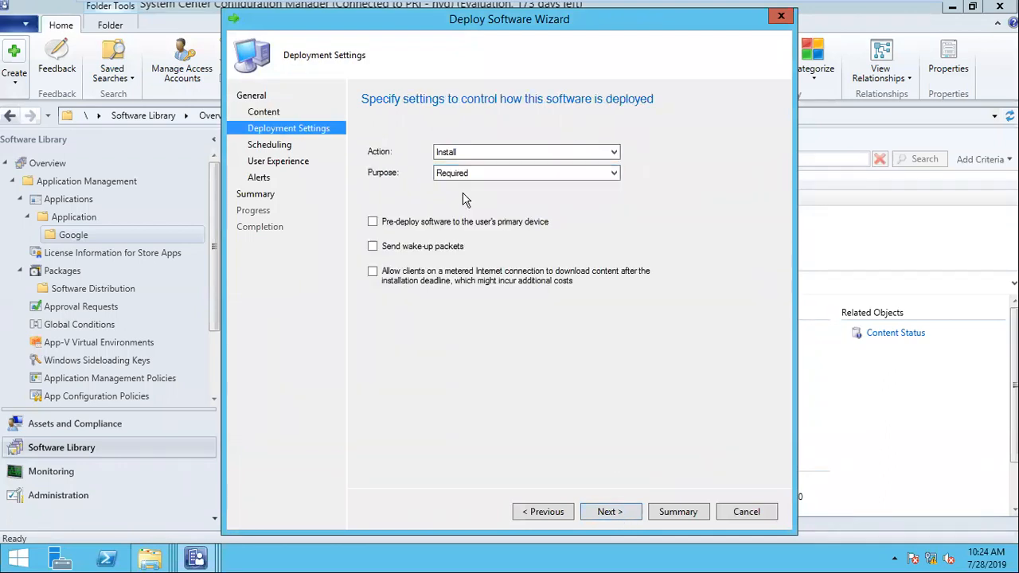
click(601, 514)
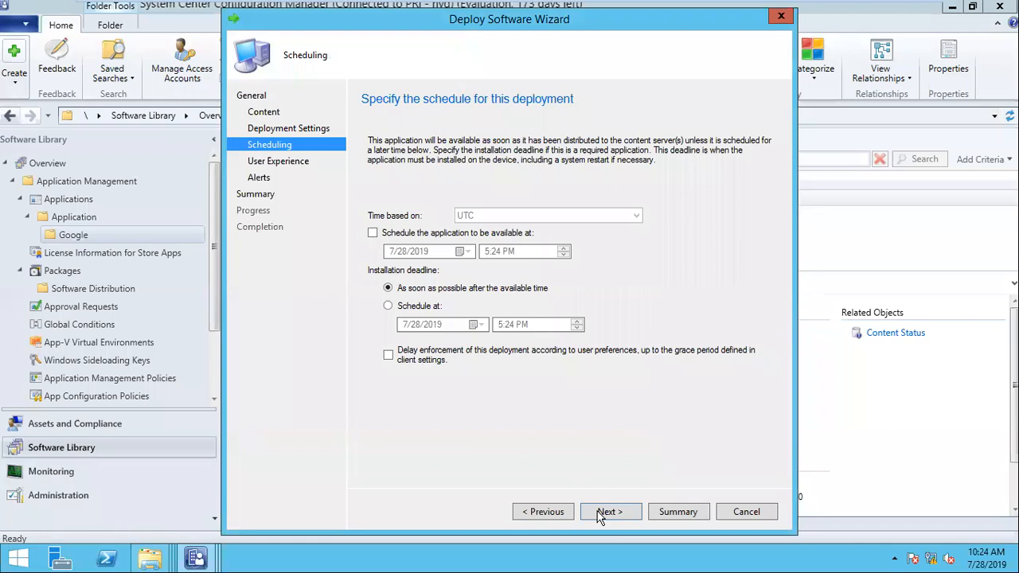
- Make Chrome available at 5:24 PM on 7/28/2019 and switch the deadline to a scheduled time
click(553, 512)
click(590, 514)
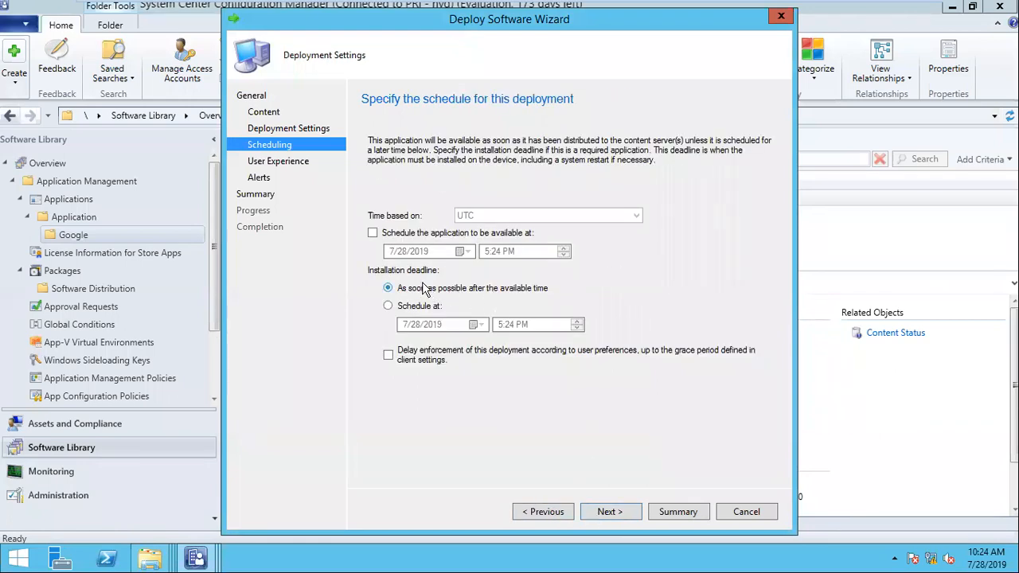
click(372, 233)
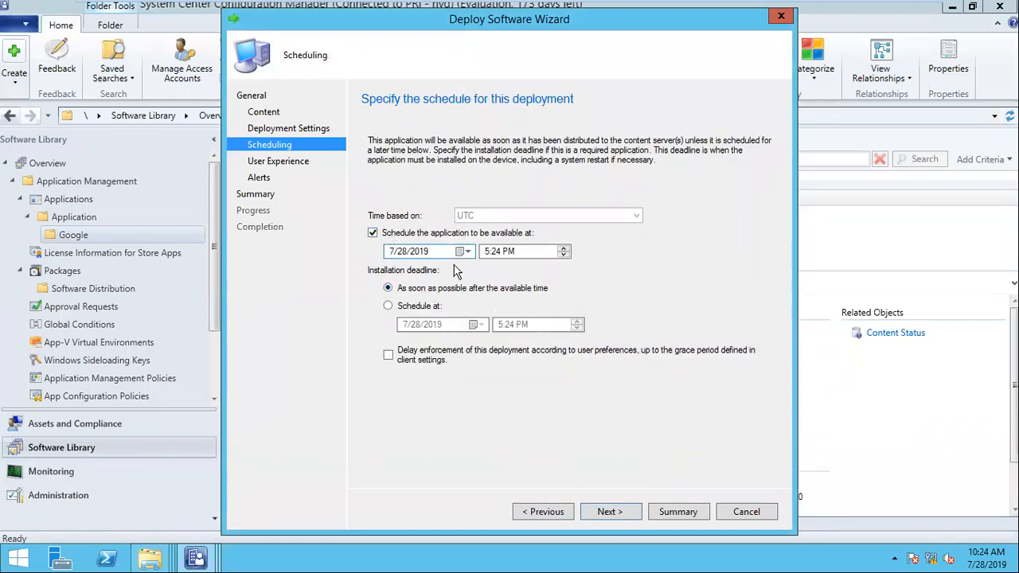
click(430, 310)
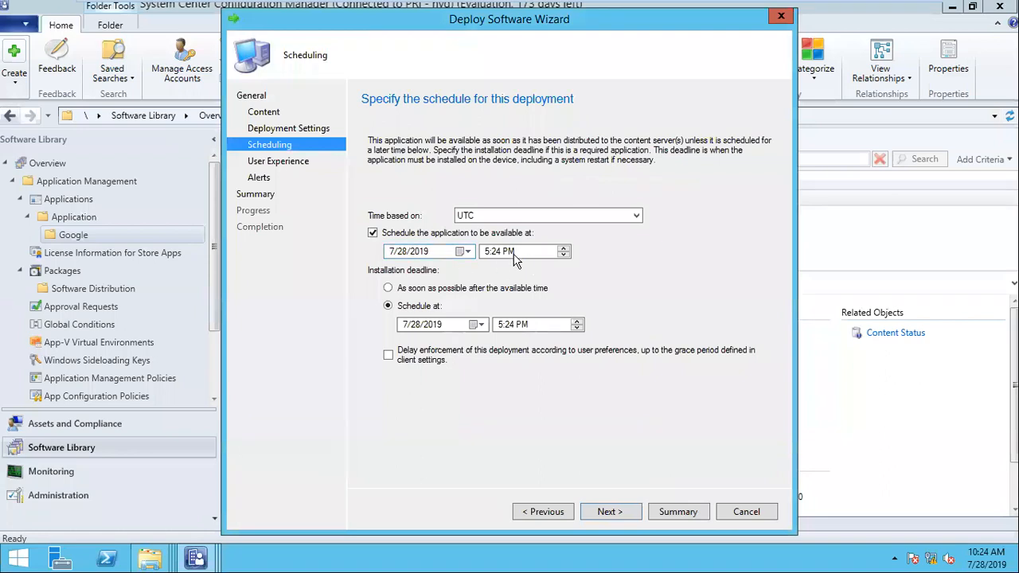
- Set the installation deadline to 5:40 PM on 7/28/2019, UTC
click(500, 327)
key(Right)
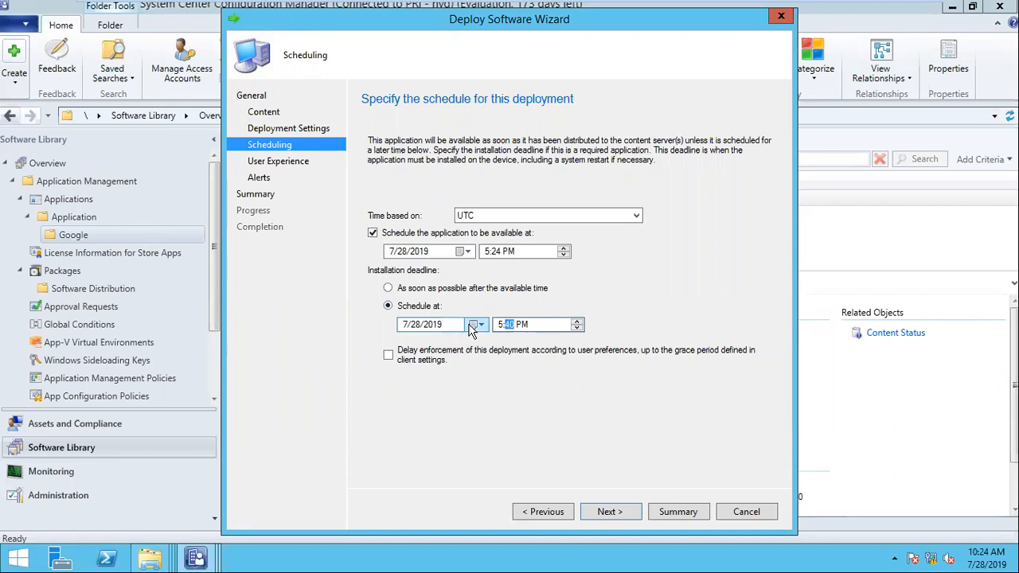
click(473, 327)
click(473, 327)
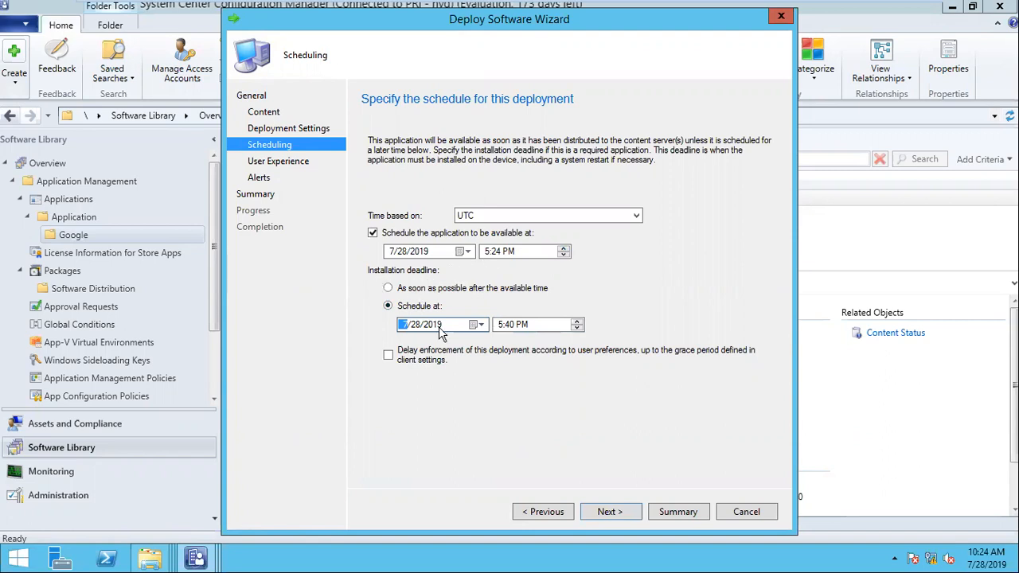
click(425, 290)
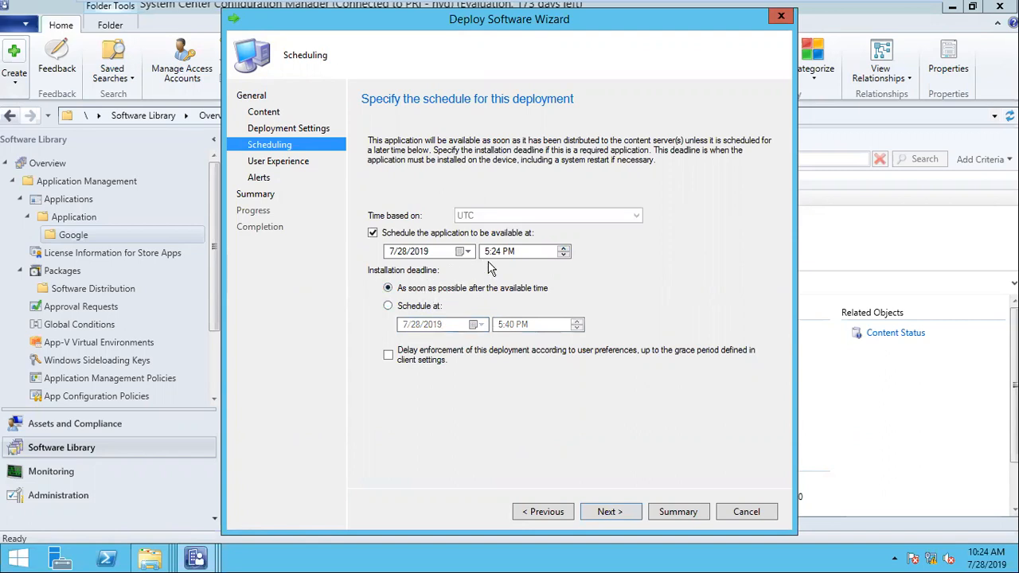
click(417, 307)
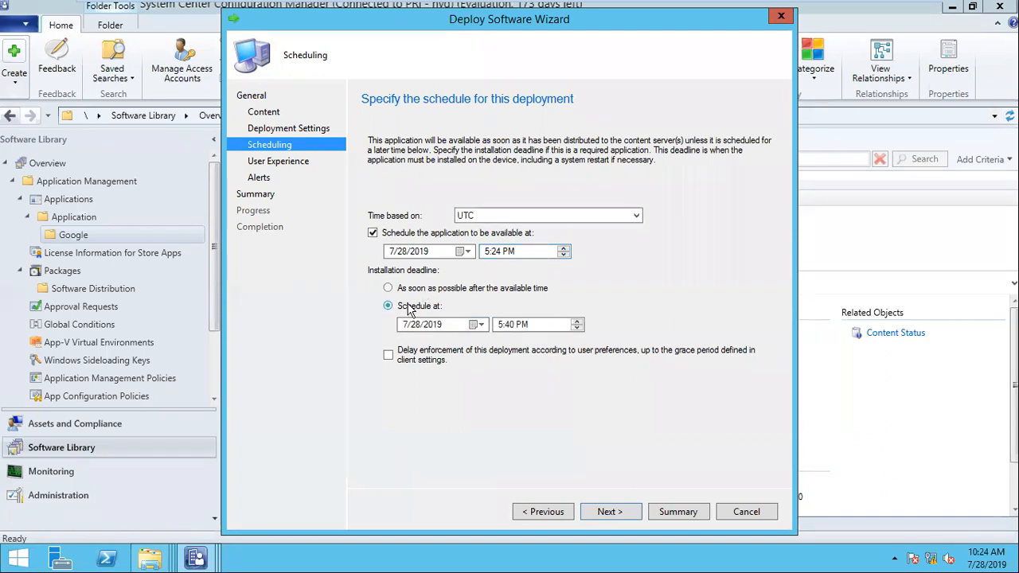
click(474, 326)
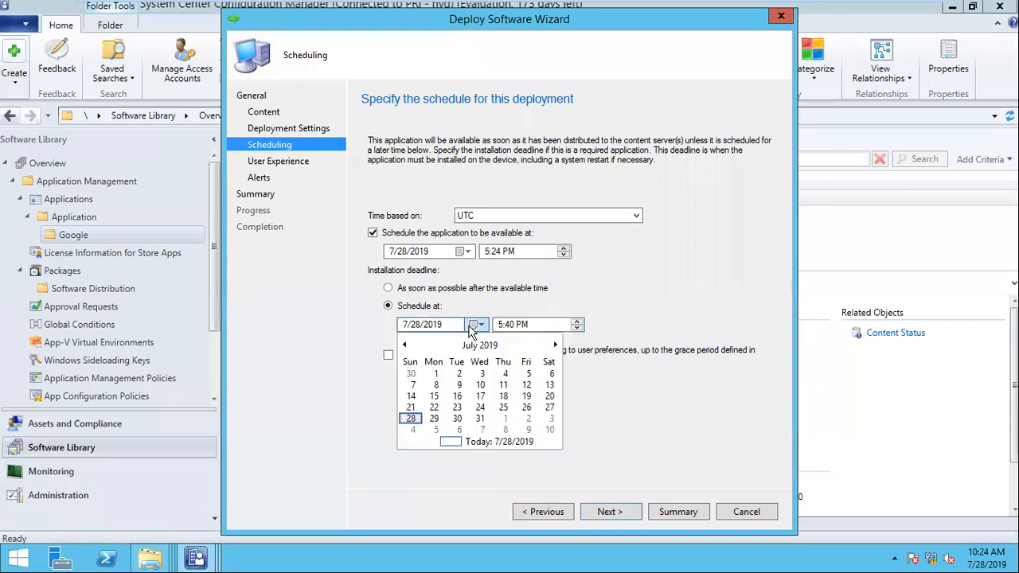
click(474, 326)
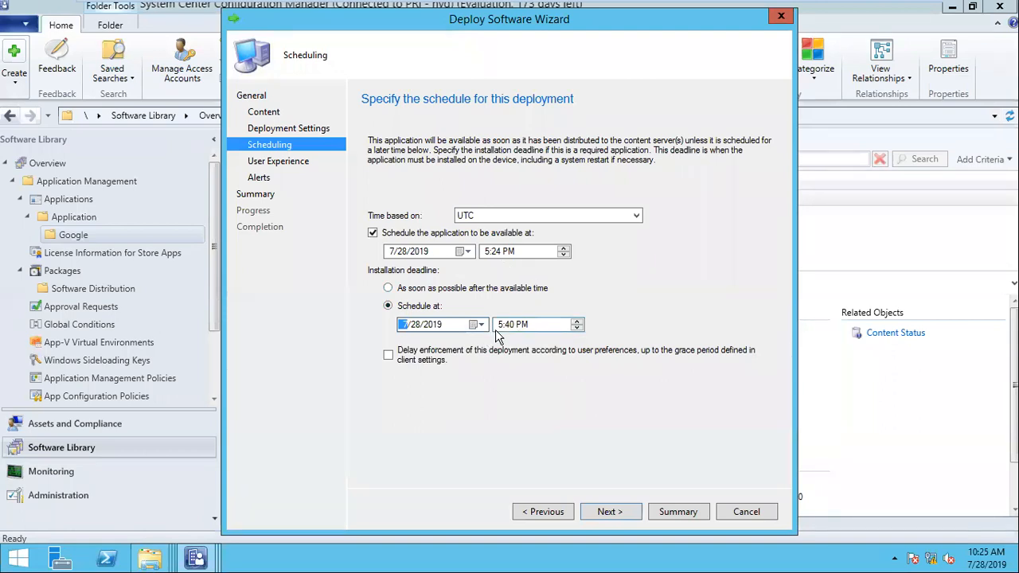
- Keep 'Display in Software Center and show all notifications' on the User Experience page
click(607, 512)
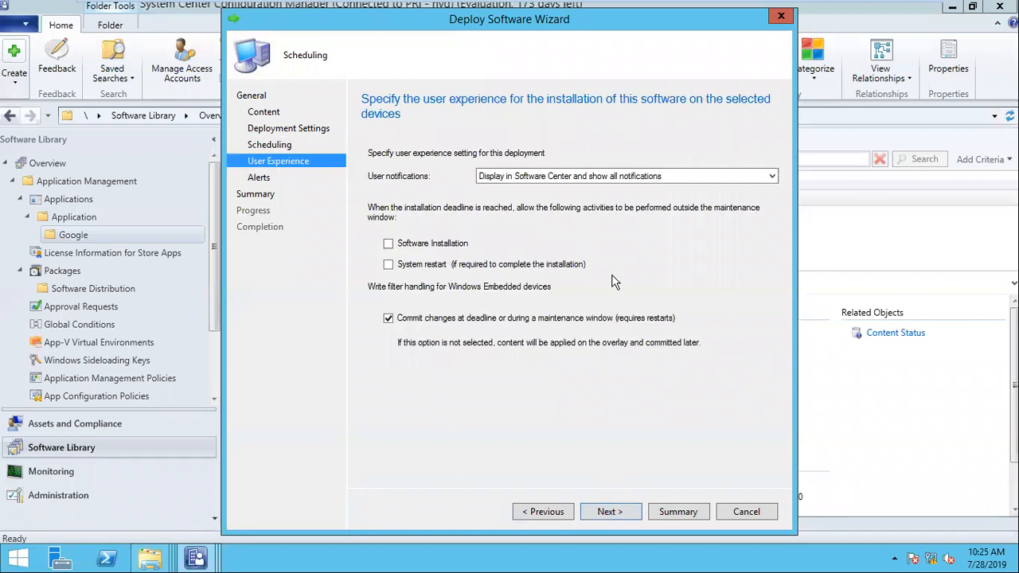
click(532, 175)
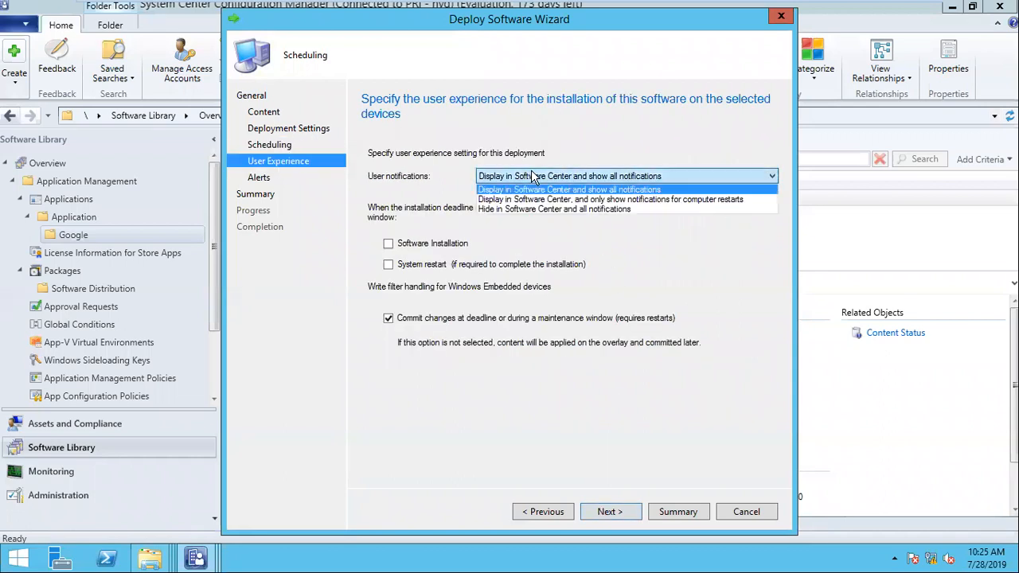
click(579, 191)
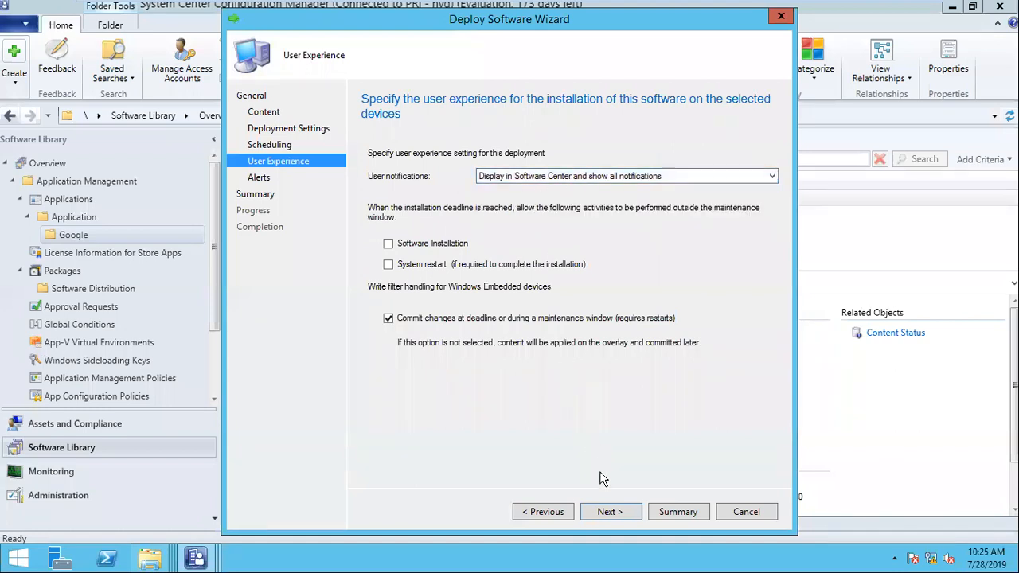
click(605, 512)
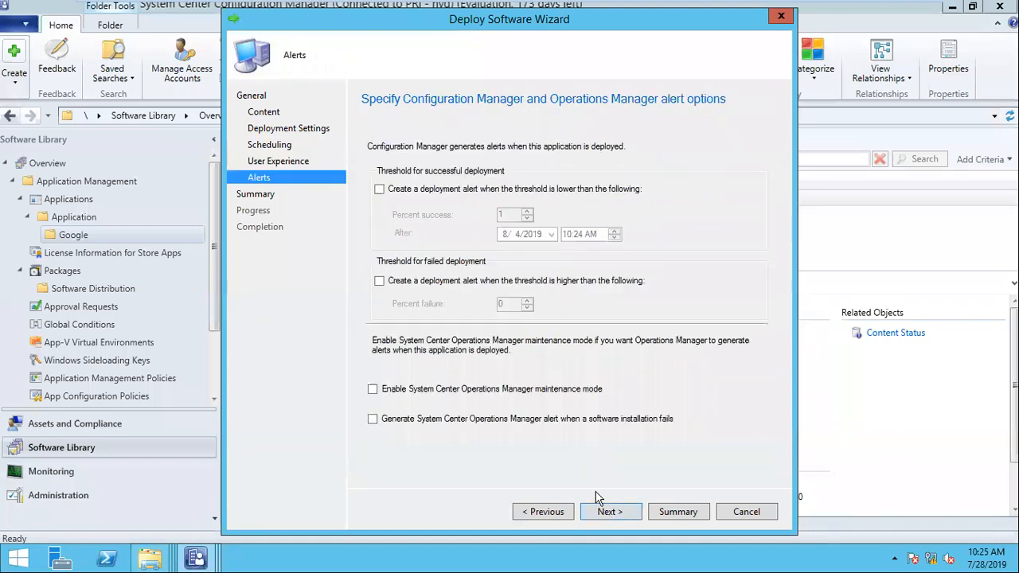
click(544, 512)
click(539, 177)
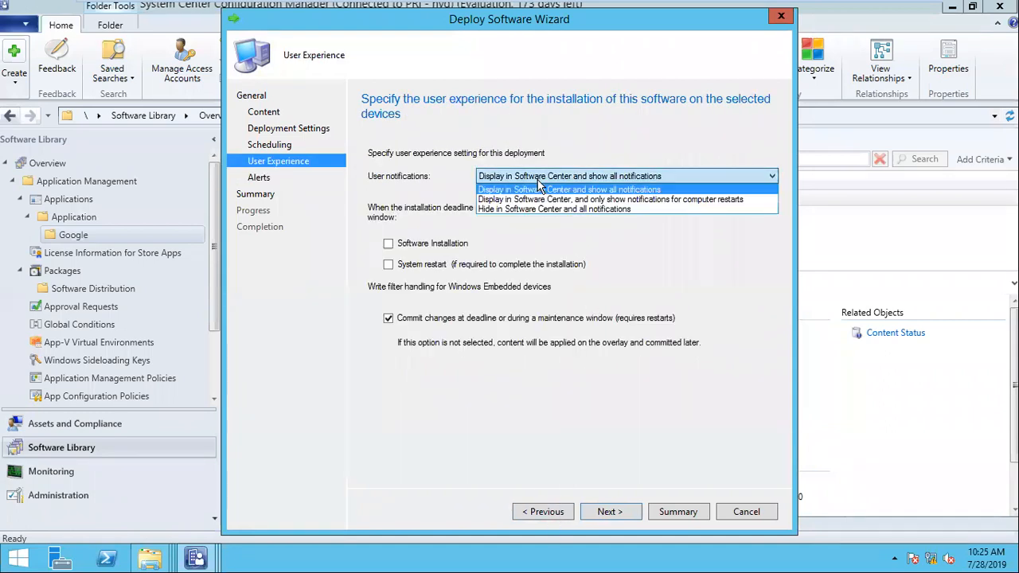
click(540, 188)
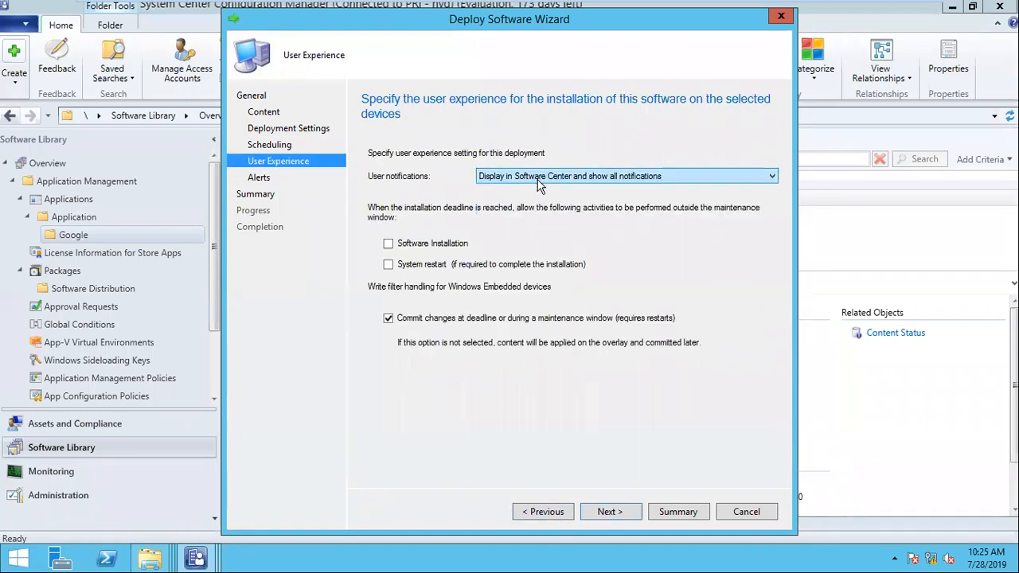
click(895, 559)
click(641, 439)
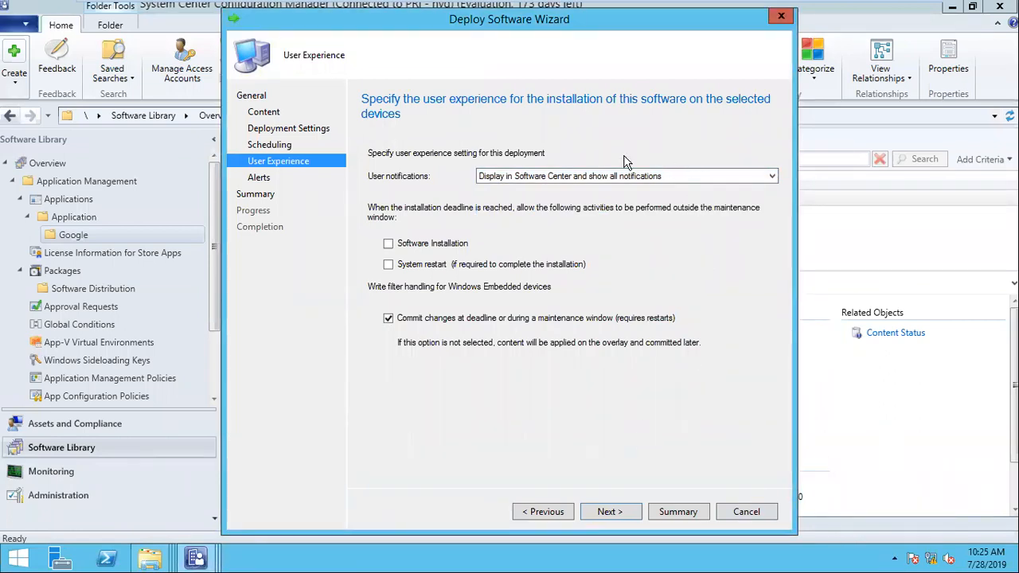
click(597, 176)
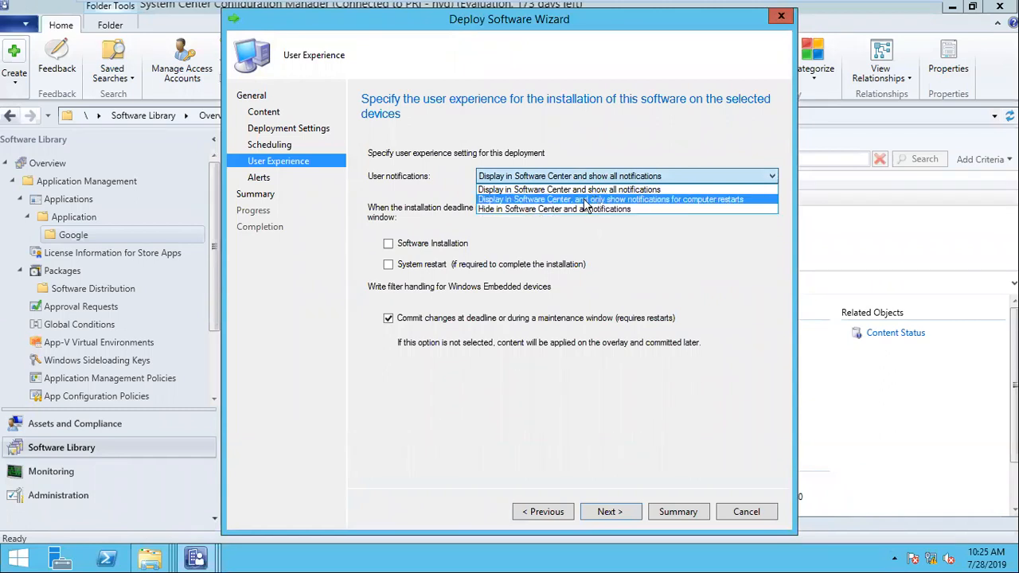
click(586, 200)
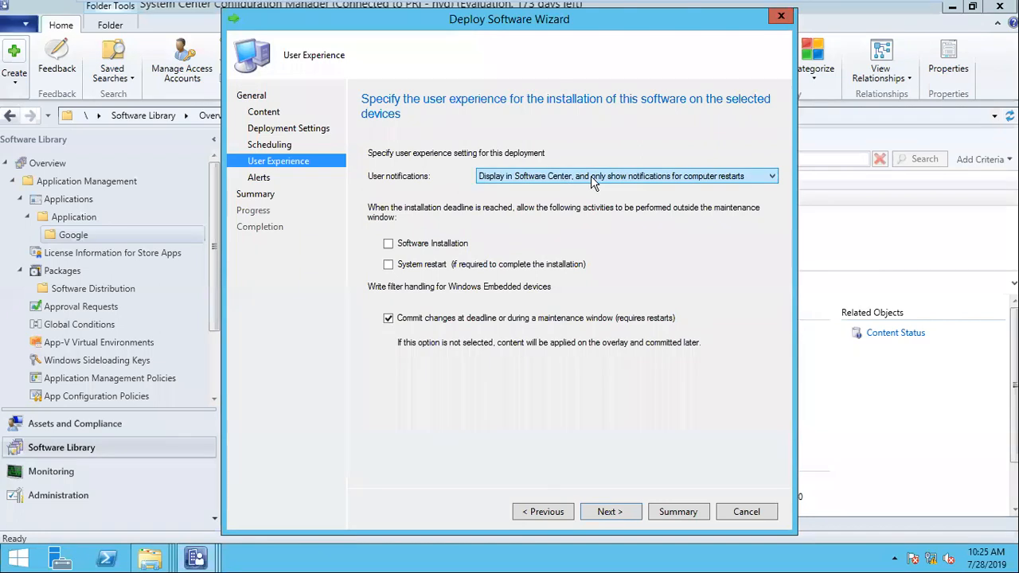
click(592, 182)
click(543, 189)
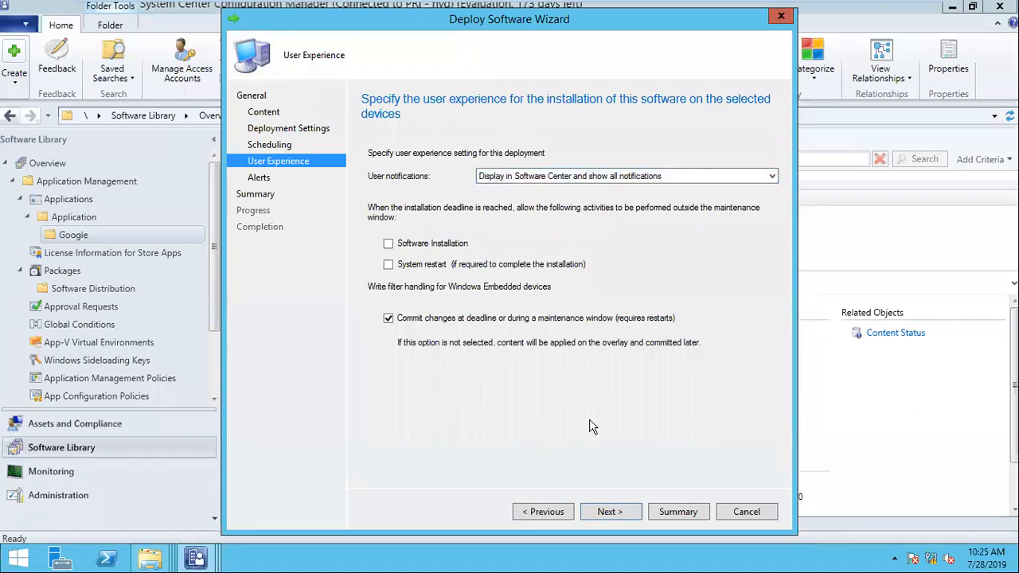
- Move through Alerts and Summary, create the deployment and close the wizard
click(609, 514)
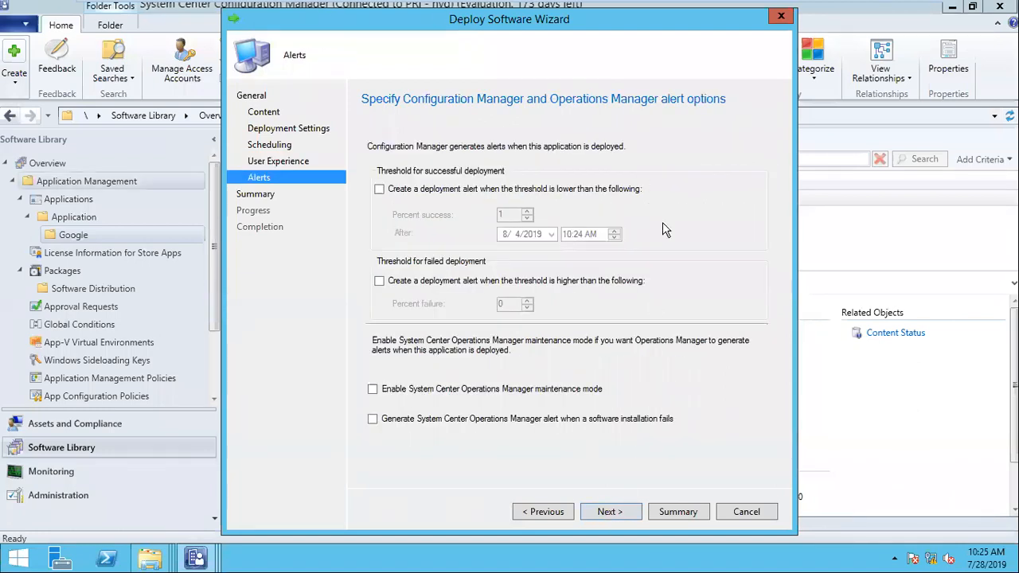
click(620, 514)
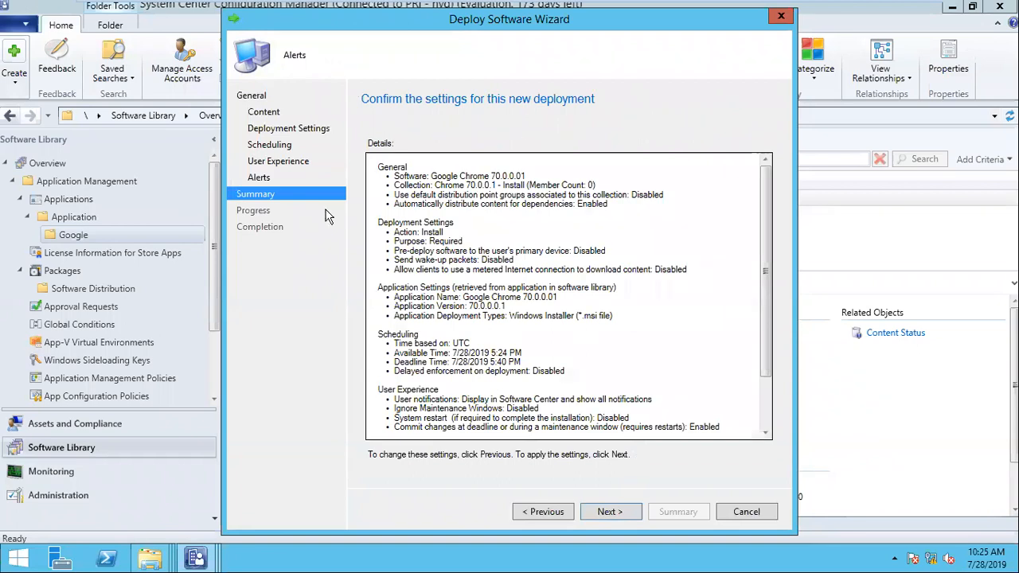
drag(670, 193, 466, 186)
drag(607, 186, 341, 144)
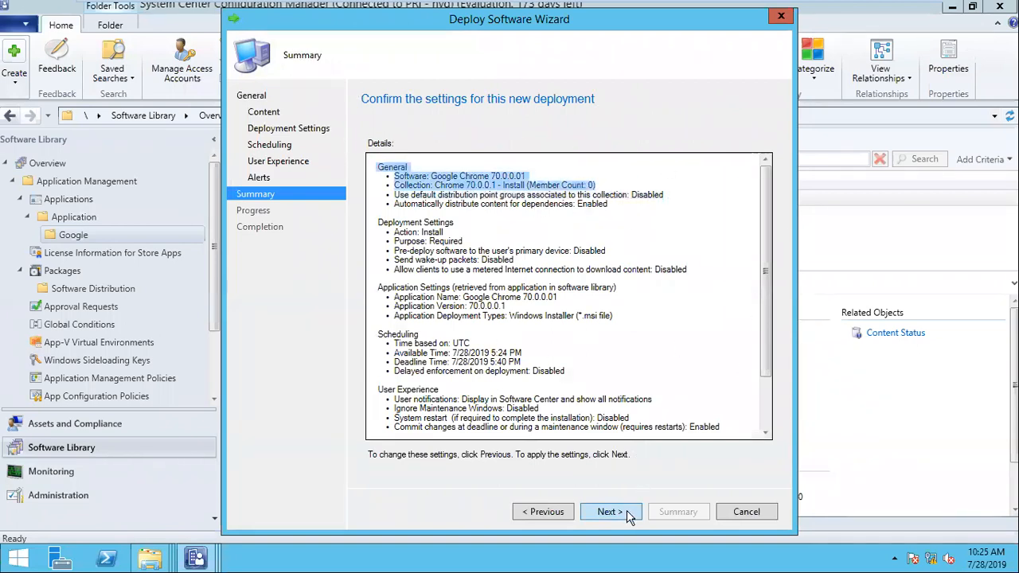
click(628, 514)
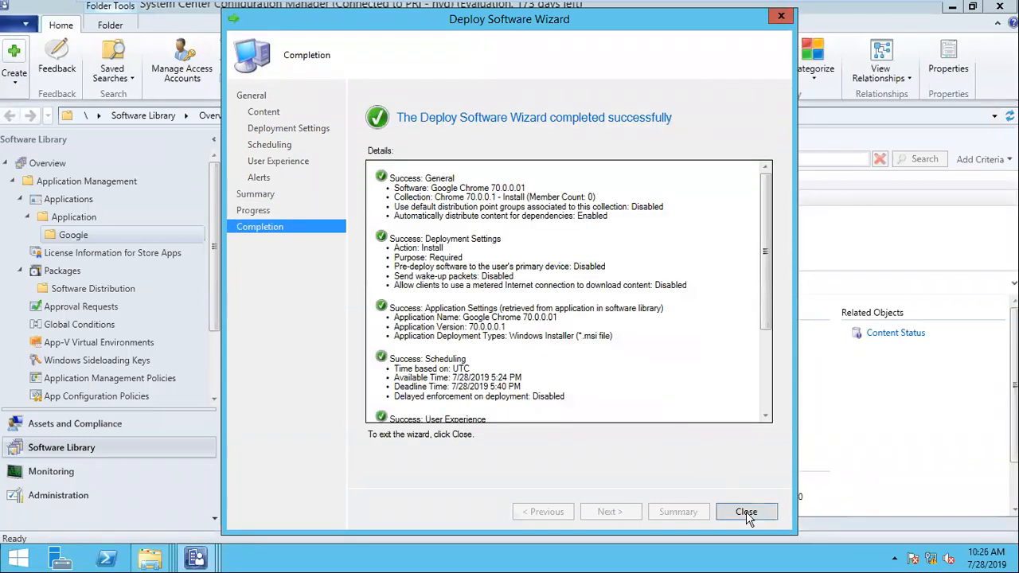
click(746, 512)
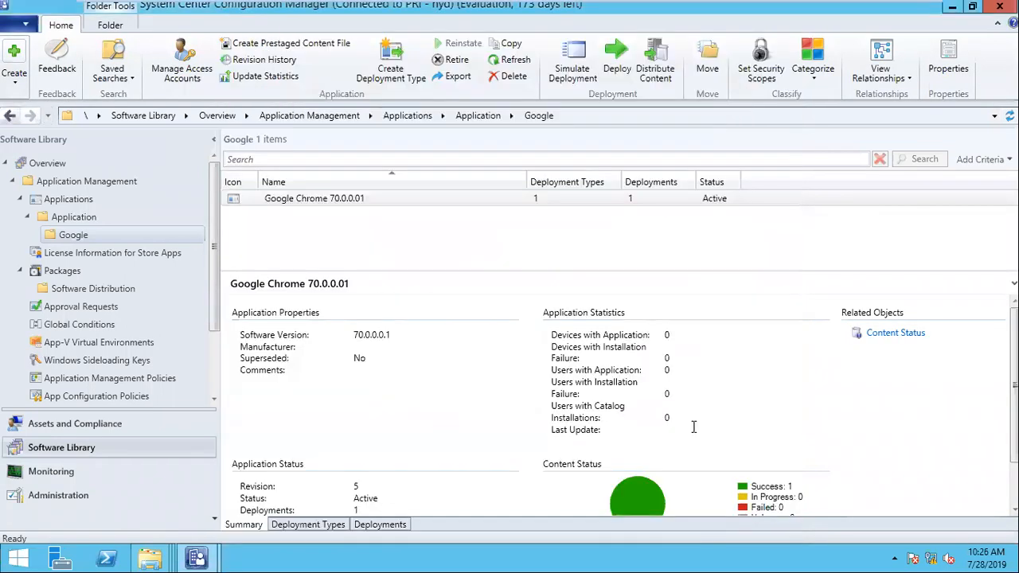
- Select Chrome's Required deployment to Chrome 70.0.0.1 - Install on the Deployments tab, then open the Google device collections
click(382, 528)
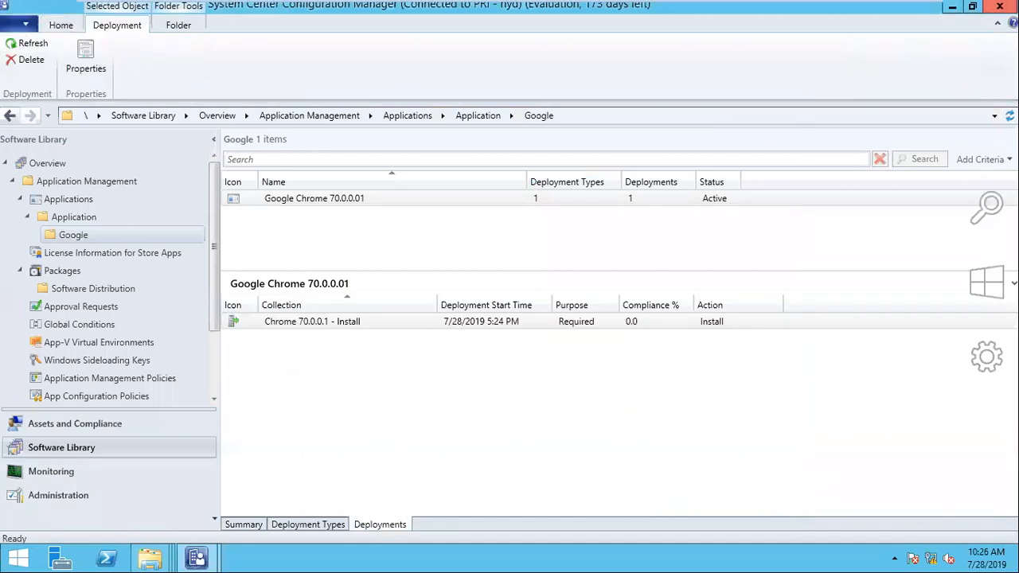
click(992, 4)
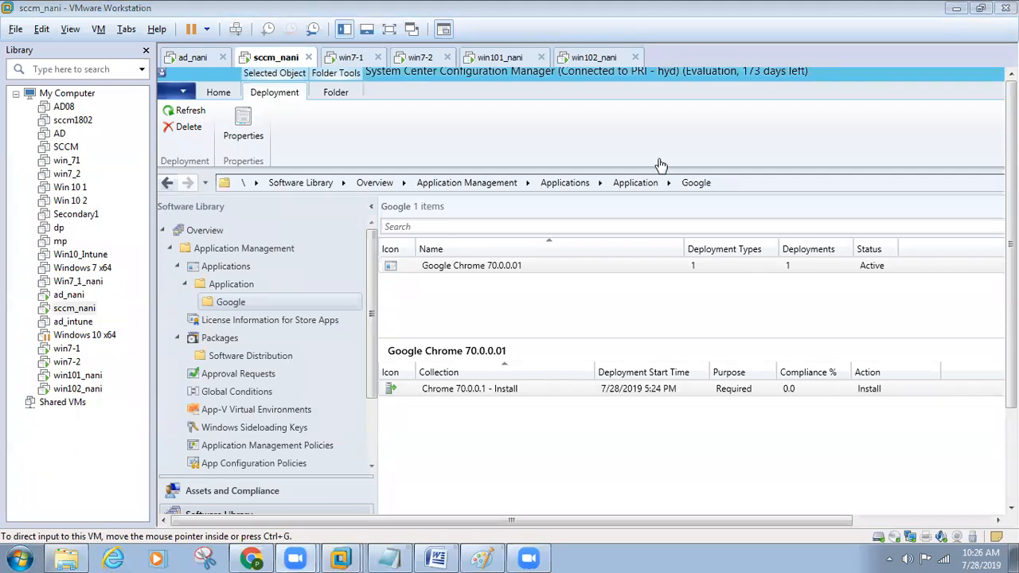
key(ctrl+alt+Return)
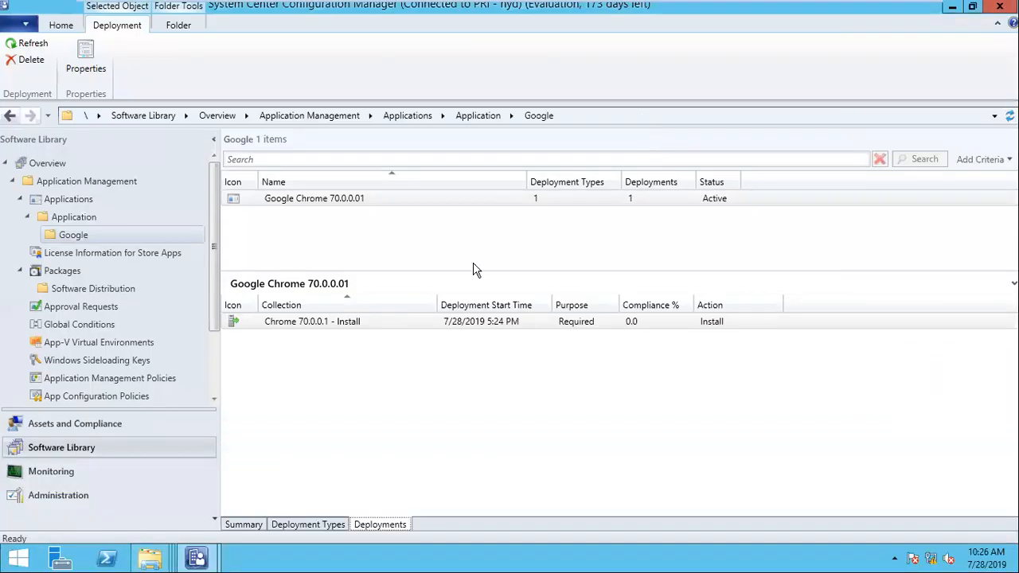
click(318, 321)
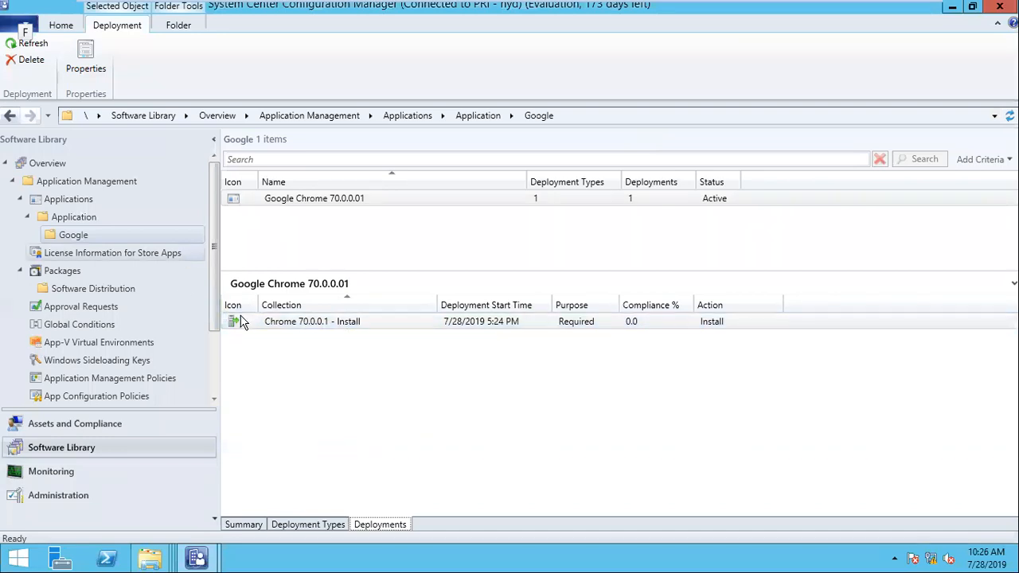
click(412, 338)
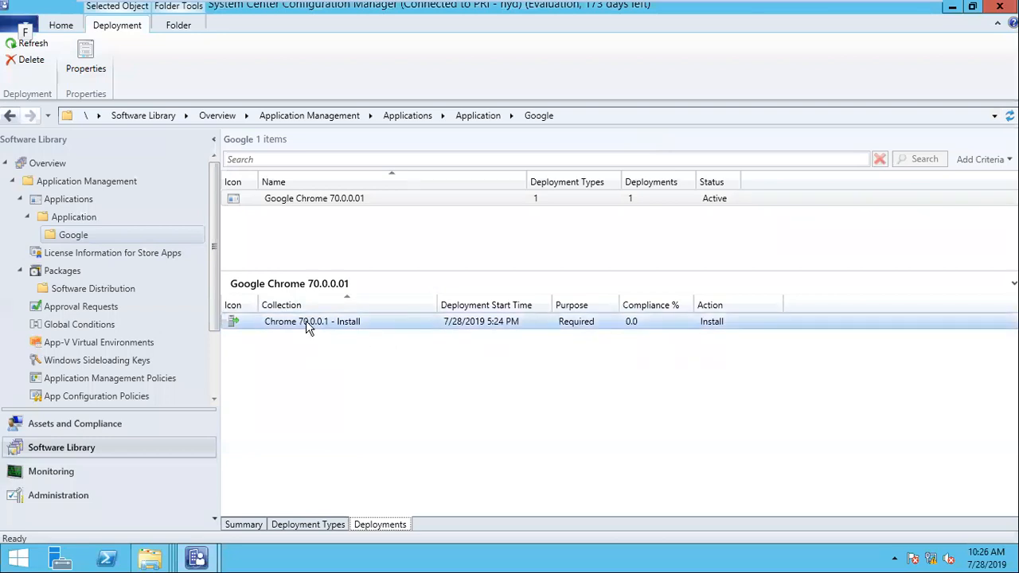
click(353, 326)
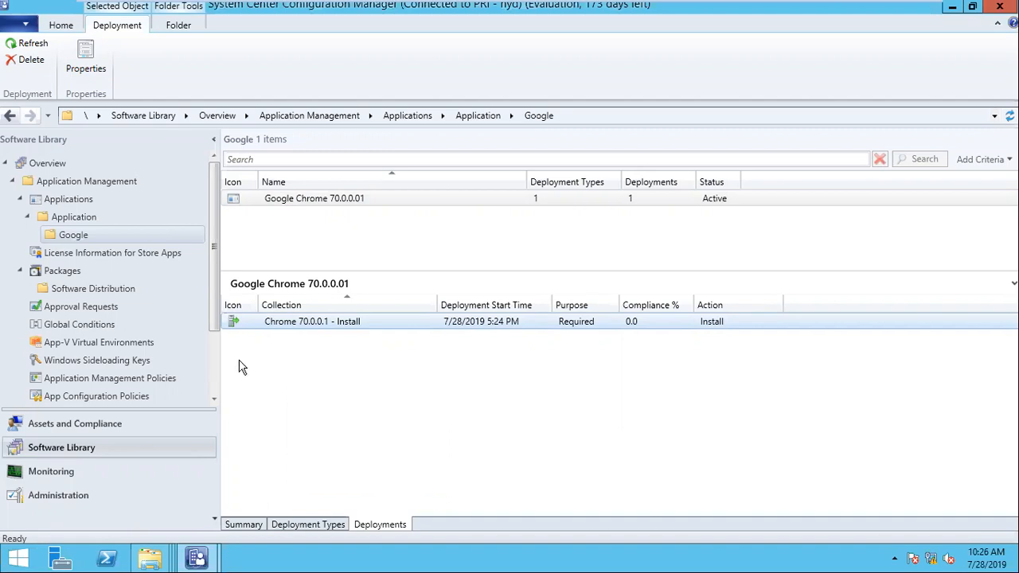
click(61, 424)
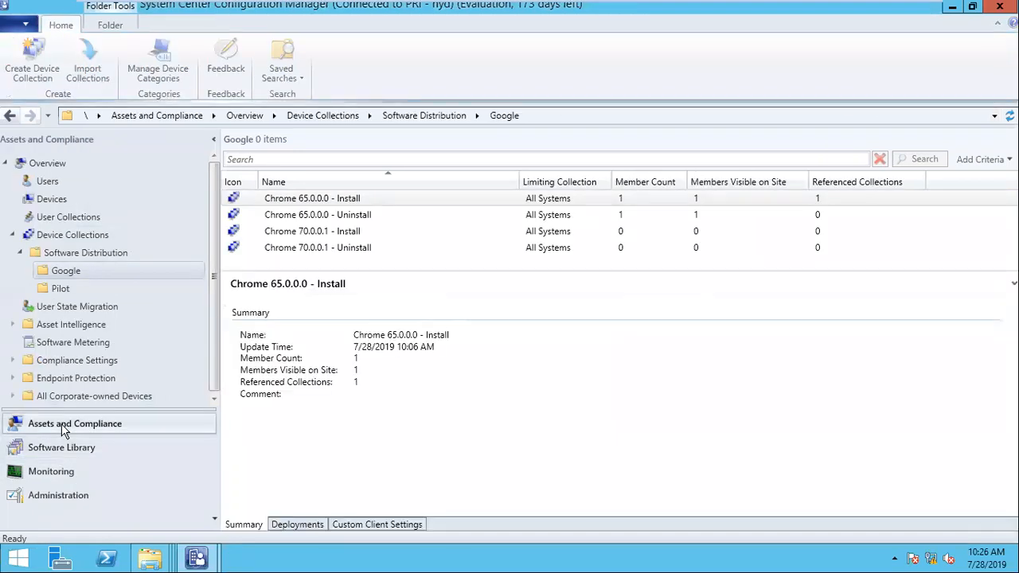
- Check that Google Chrome 70.0.0.01 is deployed to the Chrome 70.0.0.1 - Install collection
click(340, 232)
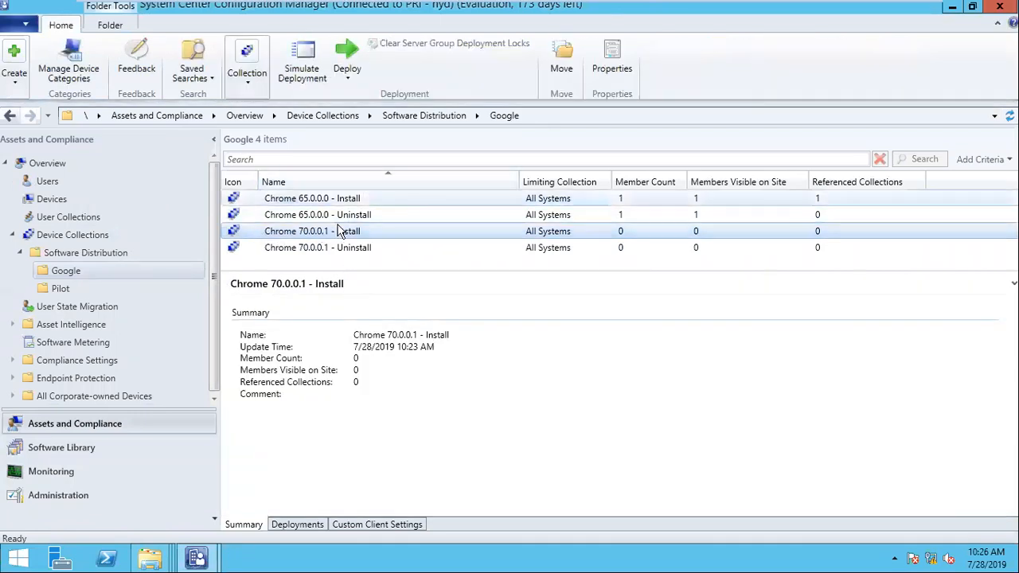
click(304, 527)
click(291, 327)
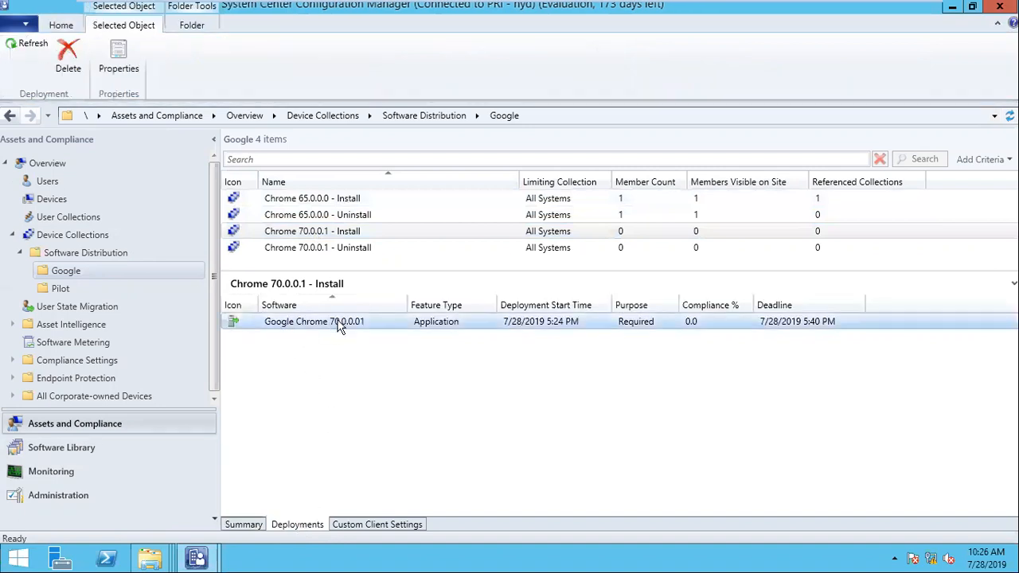
click(267, 231)
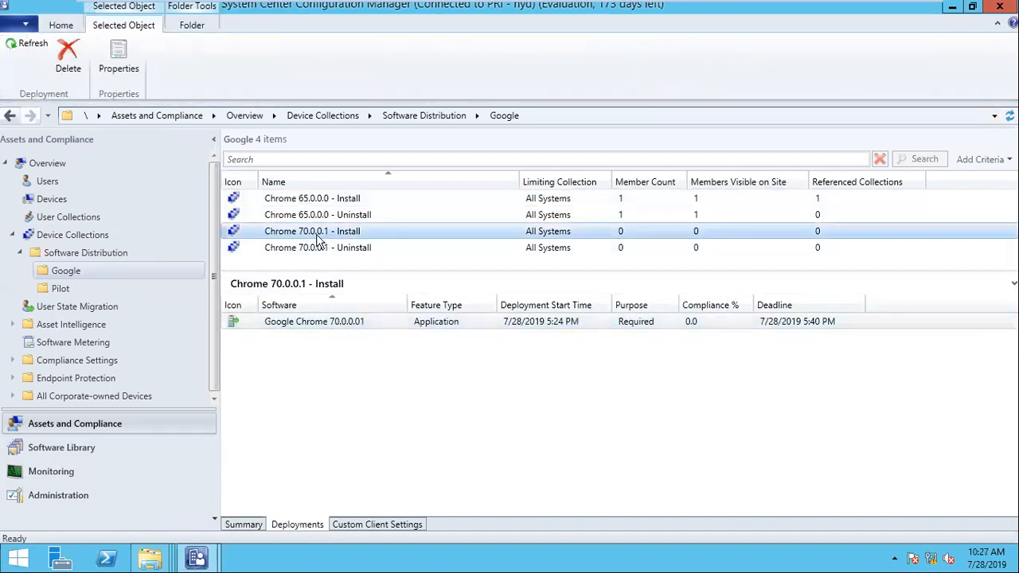
- Search resources for 'system' and add SYSTEM100 and SYSTEM200 to the collection
right_click(317, 232)
click(390, 322)
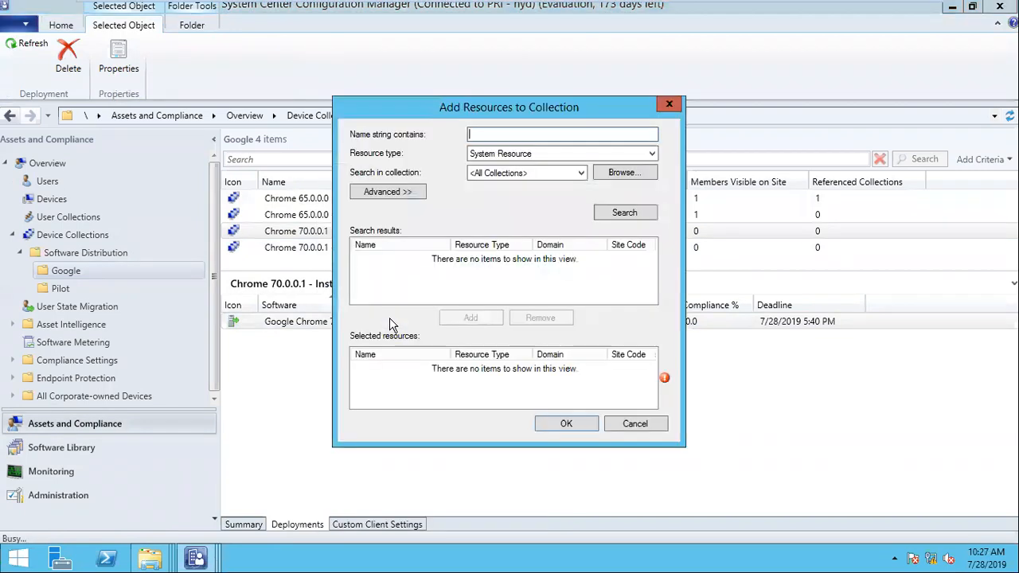
text(system)
click(624, 210)
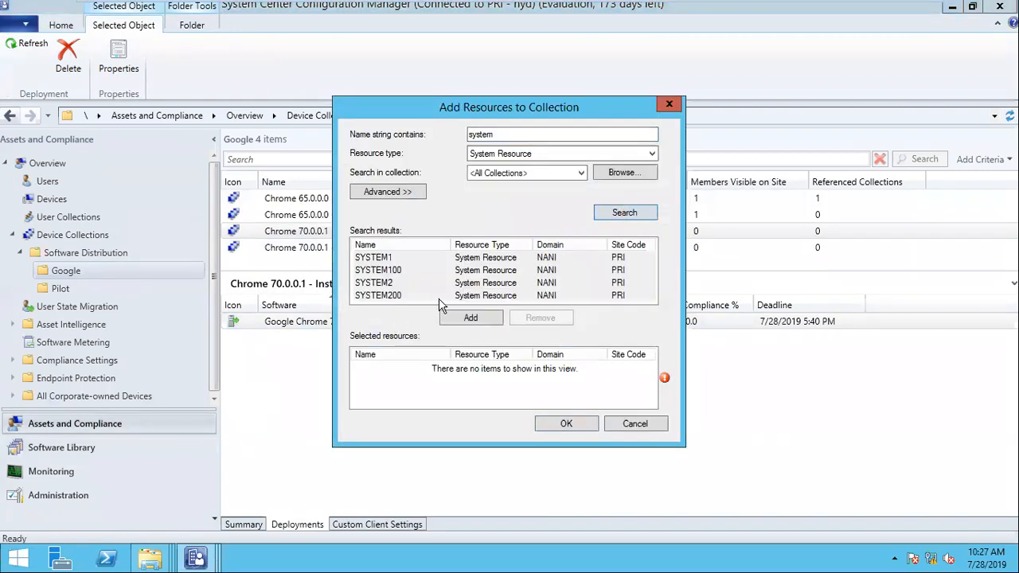
click(390, 273)
ctrl+click(390, 298)
click(476, 321)
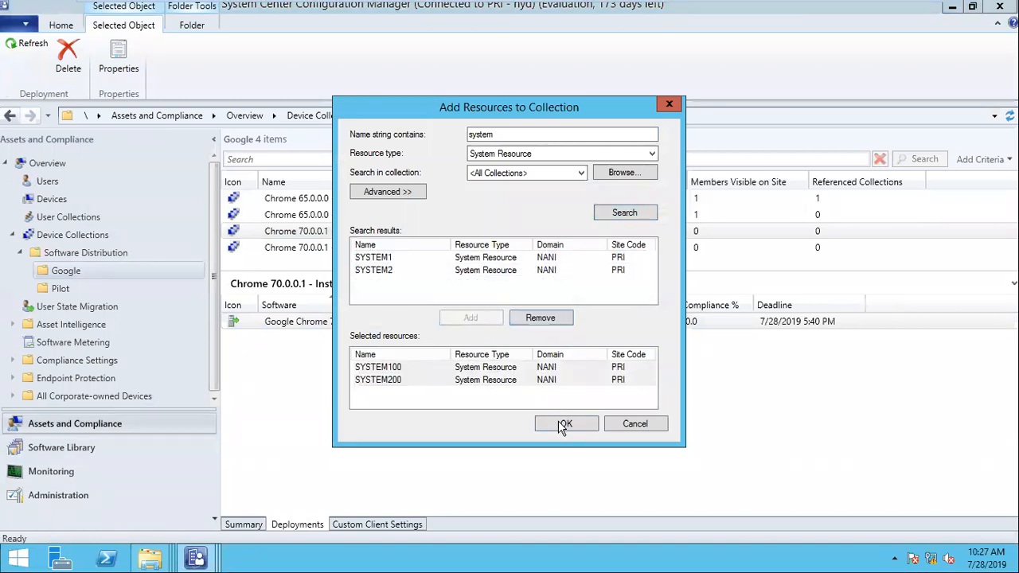
click(565, 424)
- Refresh the Chrome 70.0.0.1 - Install collection
click(371, 234)
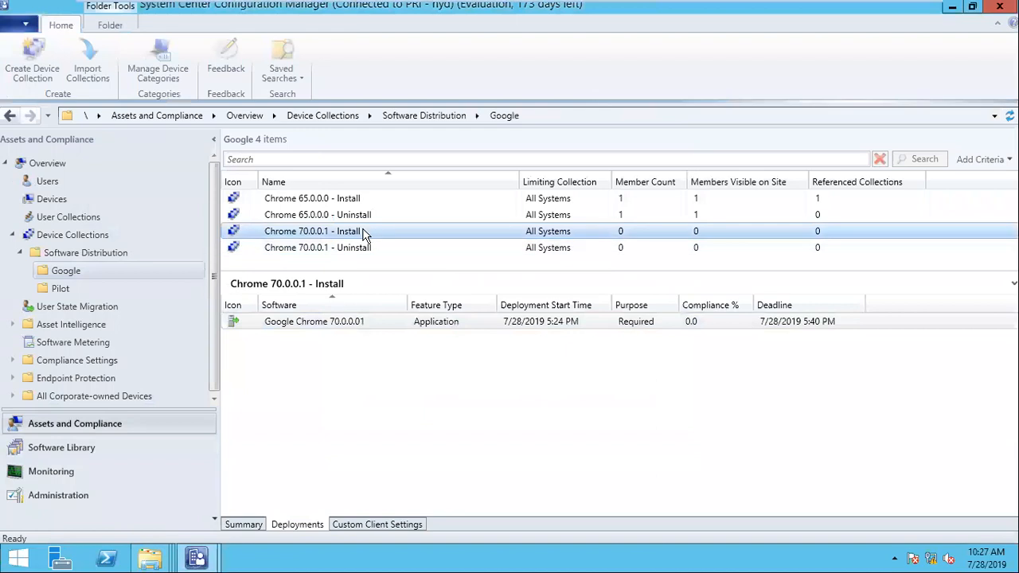
right_click(371, 233)
click(421, 414)
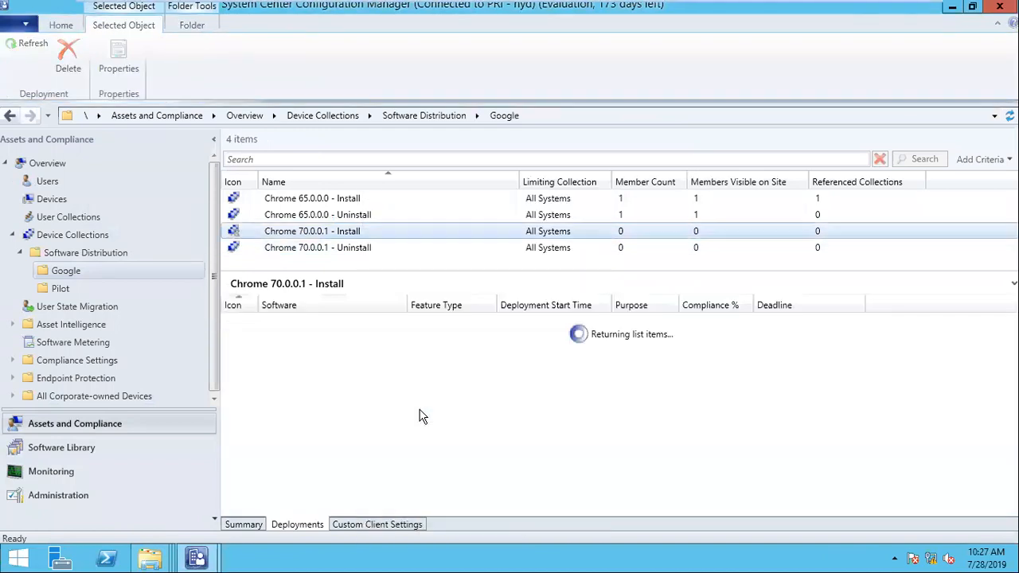
- Review client activity and hardware scan dates for SYSTEM1 and SYSTEM200, then refresh the Devices list
click(66, 200)
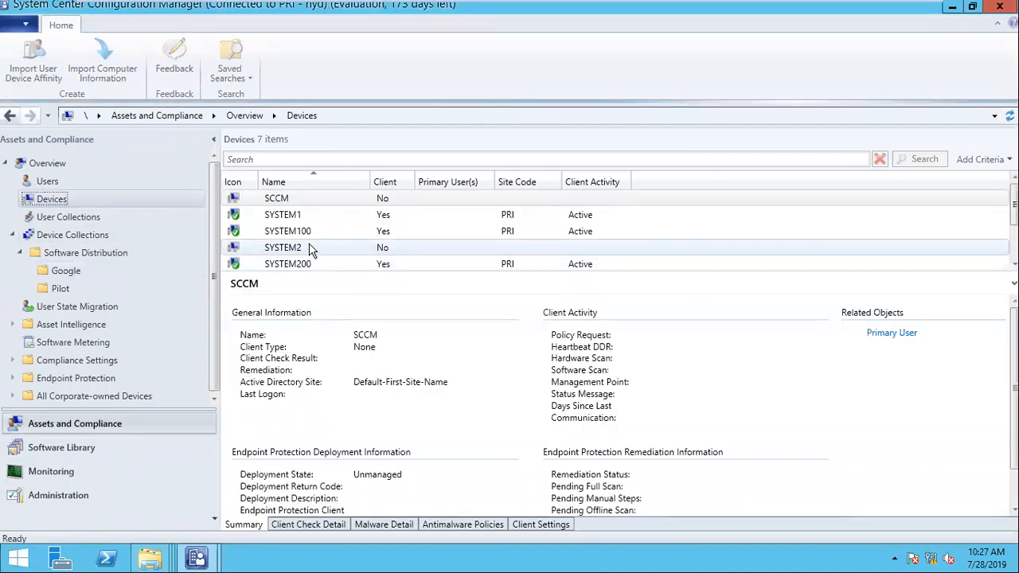
click(293, 217)
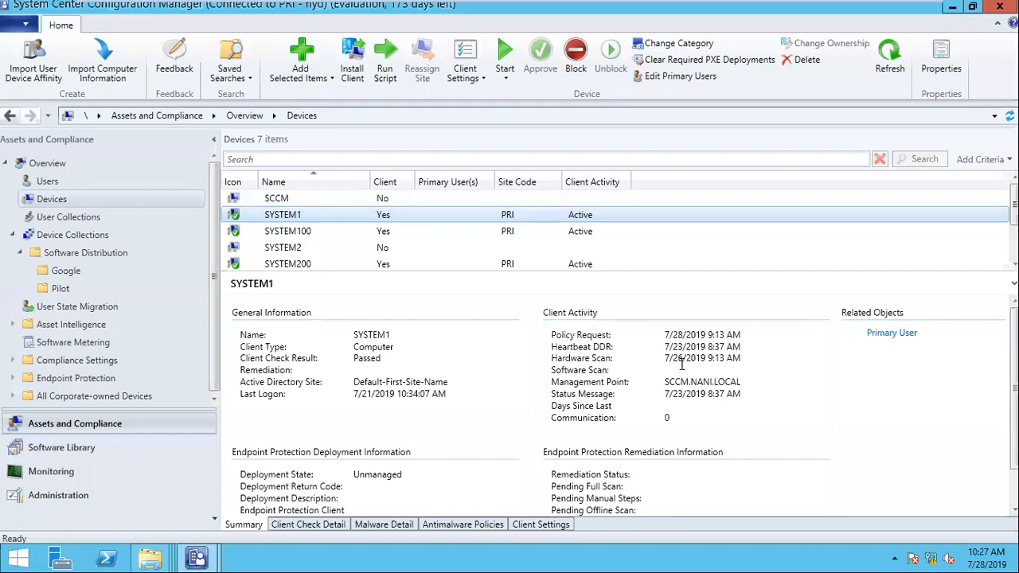
drag(668, 361, 781, 360)
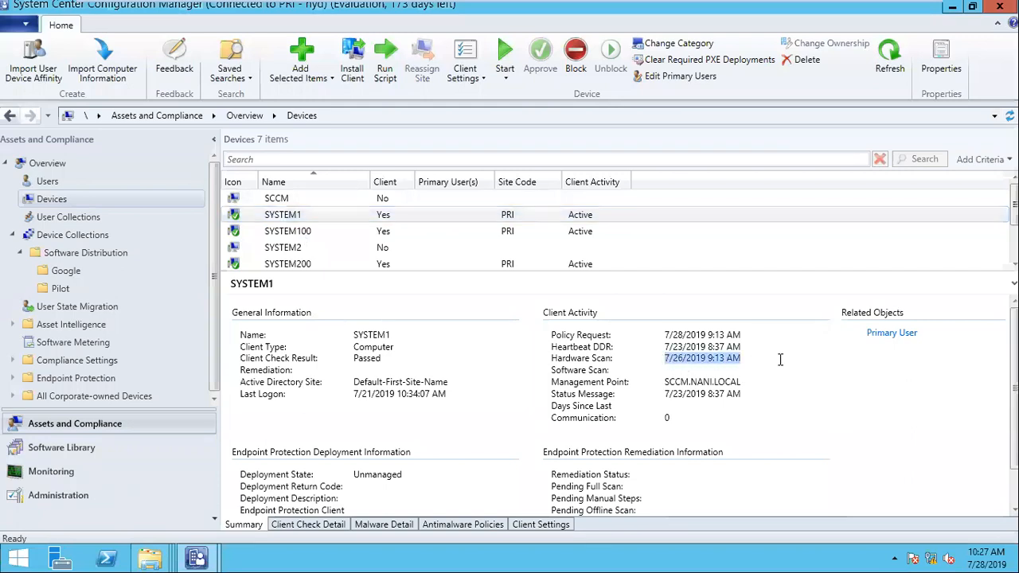
click(311, 264)
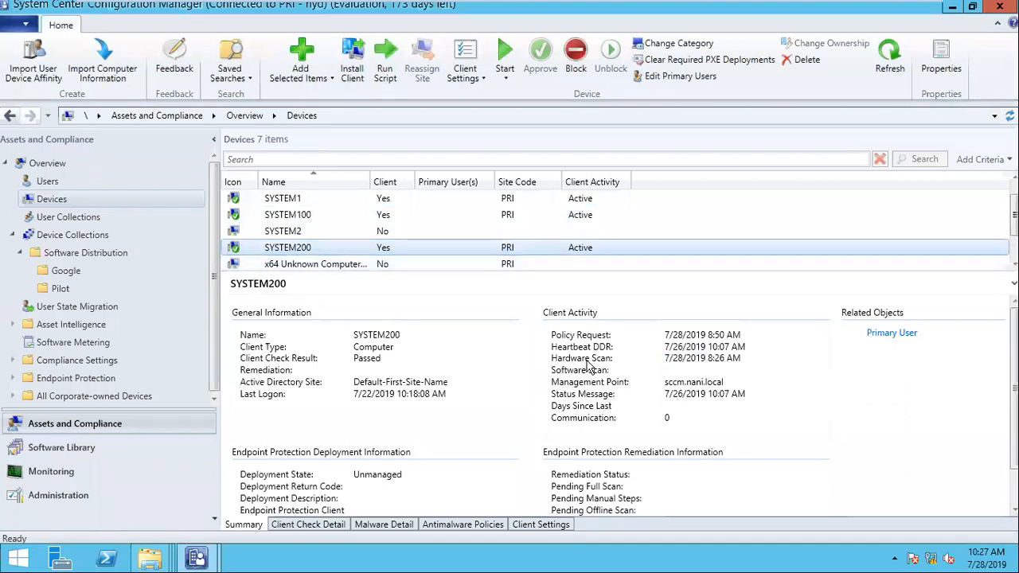
right_click(307, 248)
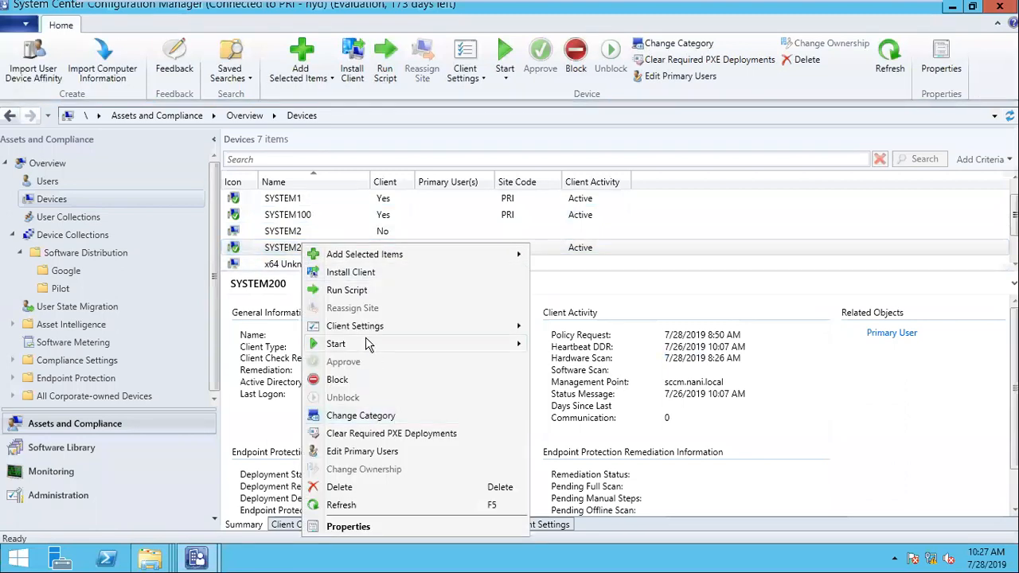
click(341, 505)
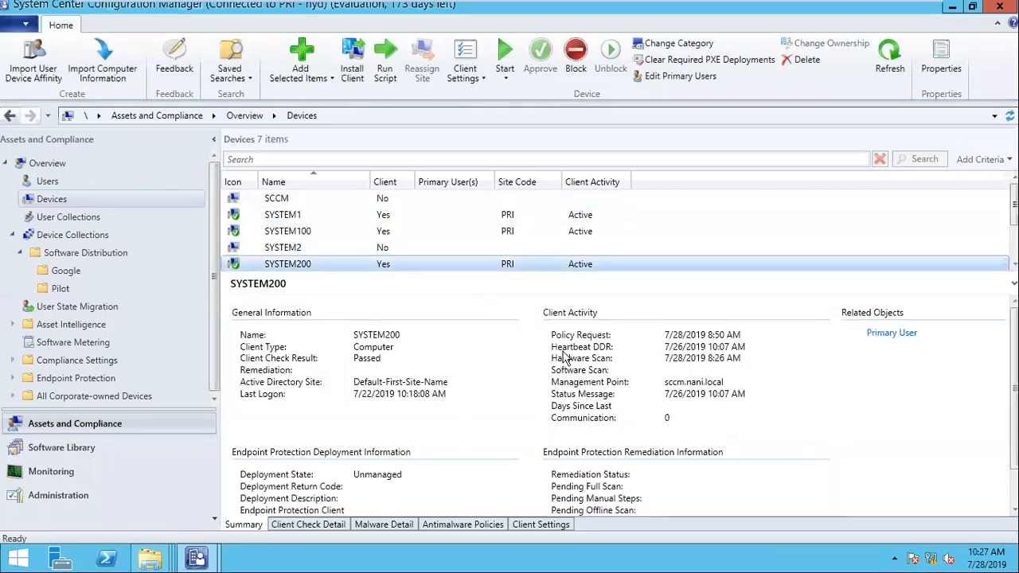
- Open Resource Explorer for SYSTEM200
scroll(298, 271, down, 1)
right_click(296, 264)
right_click(278, 248)
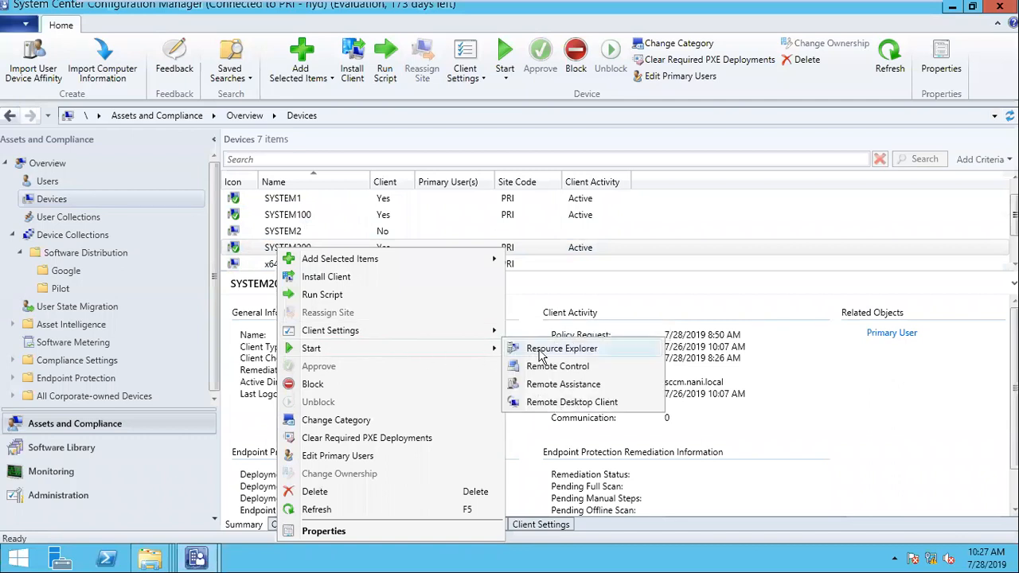
click(527, 345)
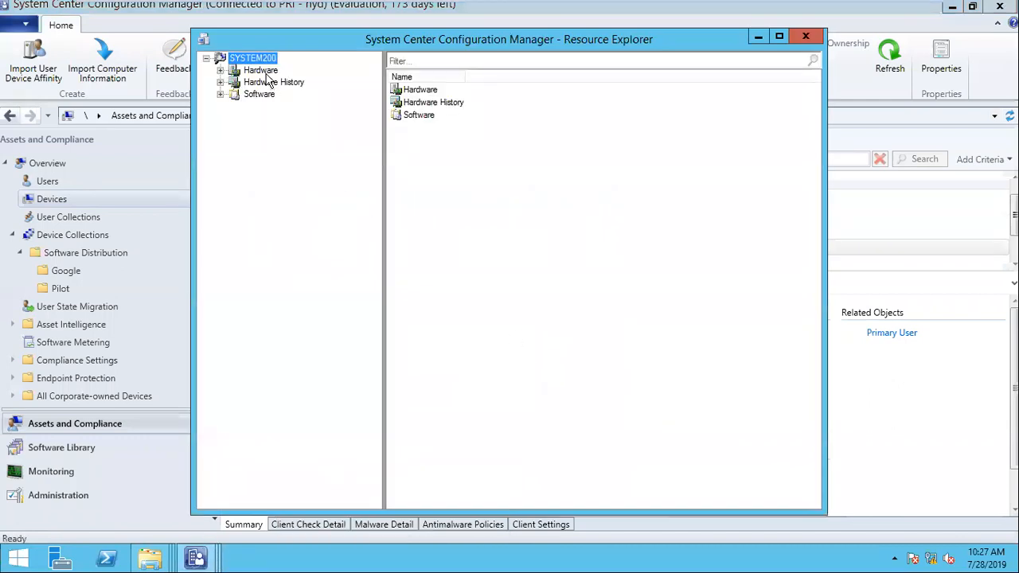
- View SYSTEM200's Hardware > Memory record showing 3,915,252 KB physical memory, then close Resource Explorer
double_click(263, 70)
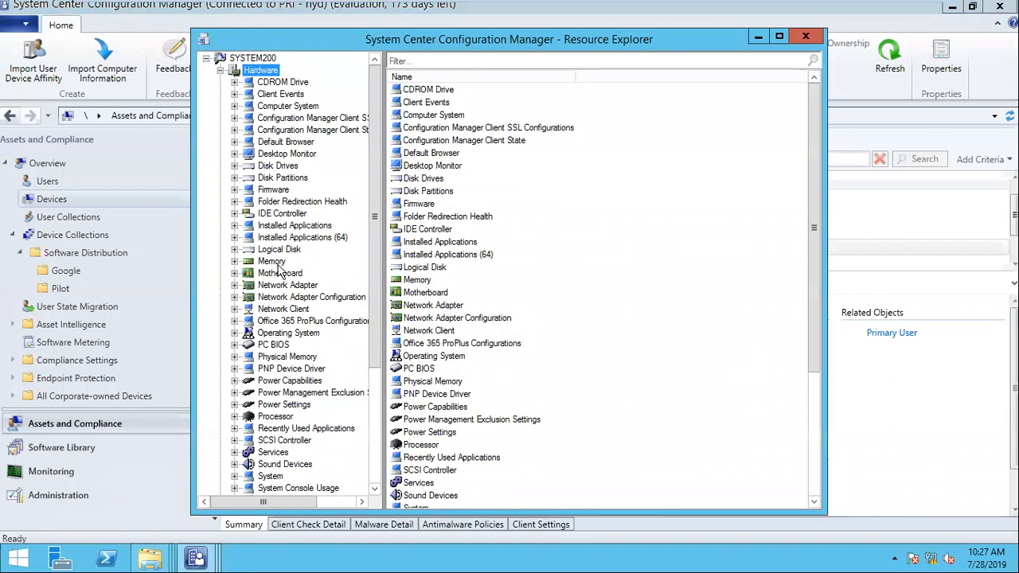
click(273, 262)
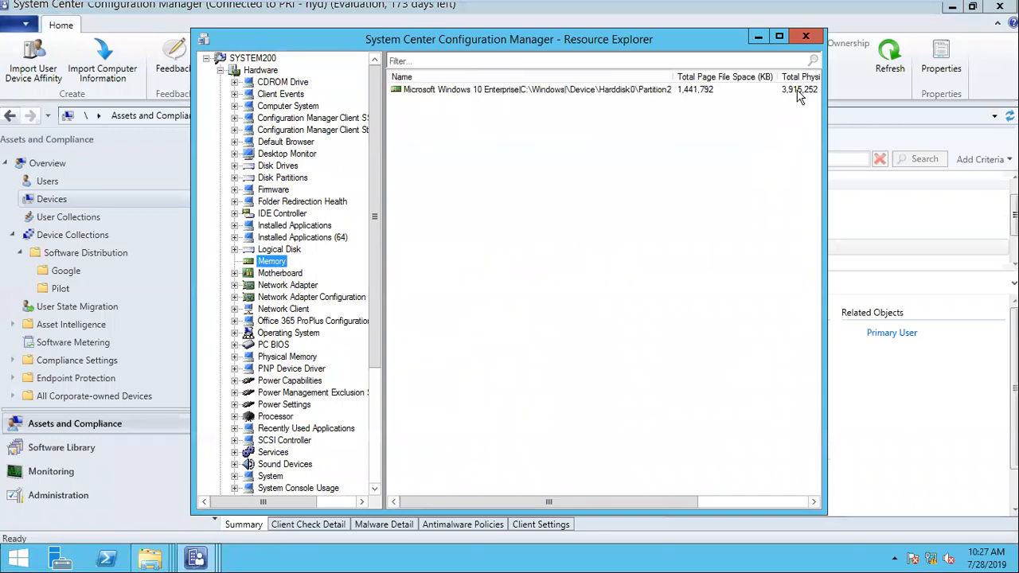
click(799, 92)
drag(825, 116, 987, 116)
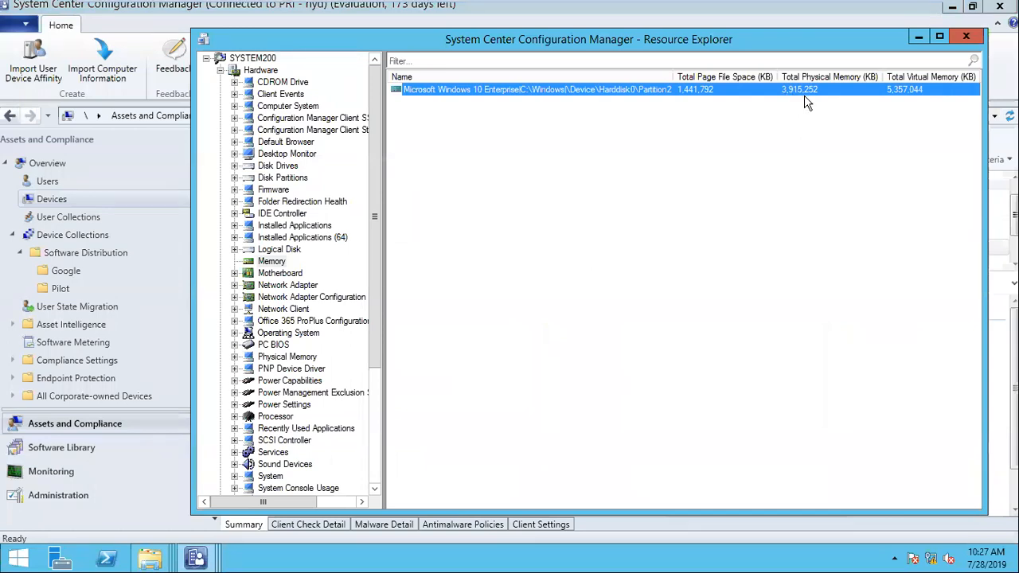
click(964, 36)
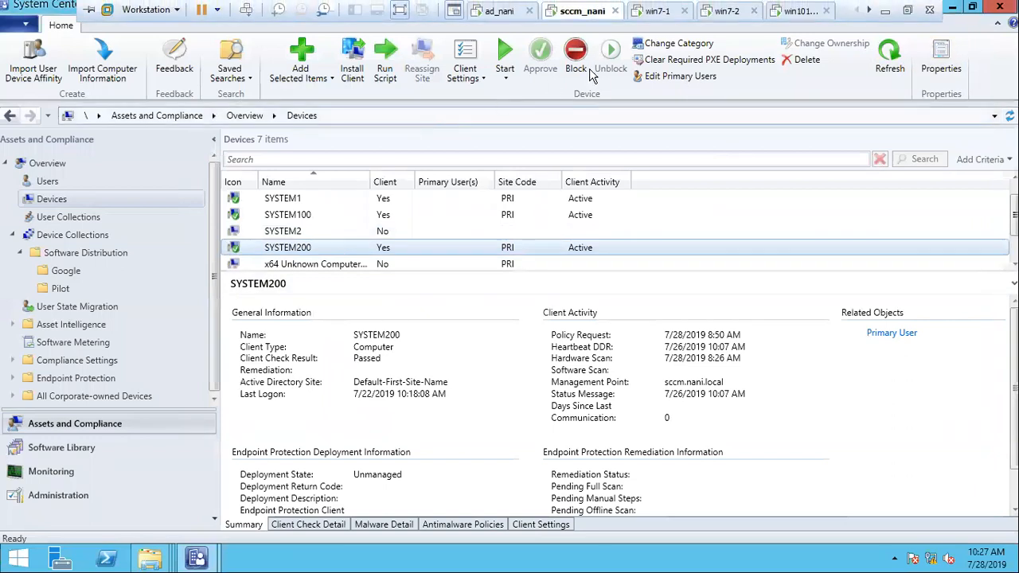
- Open the Chrome 70.0.0.1 - Install collection's members, now listing SYSTEM100 and SYSTEM200
scroll(749, 6, down, 2)
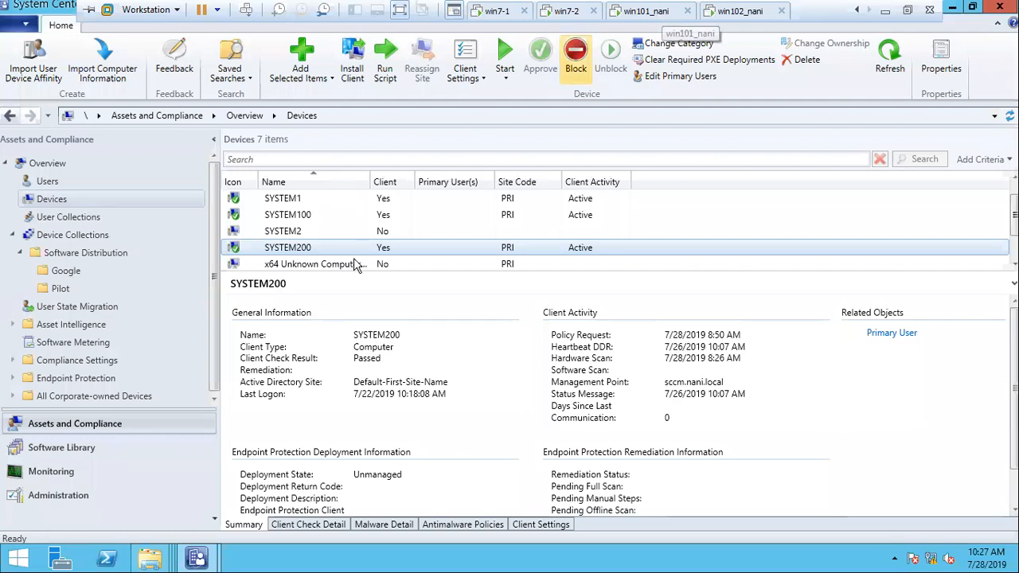
click(67, 271)
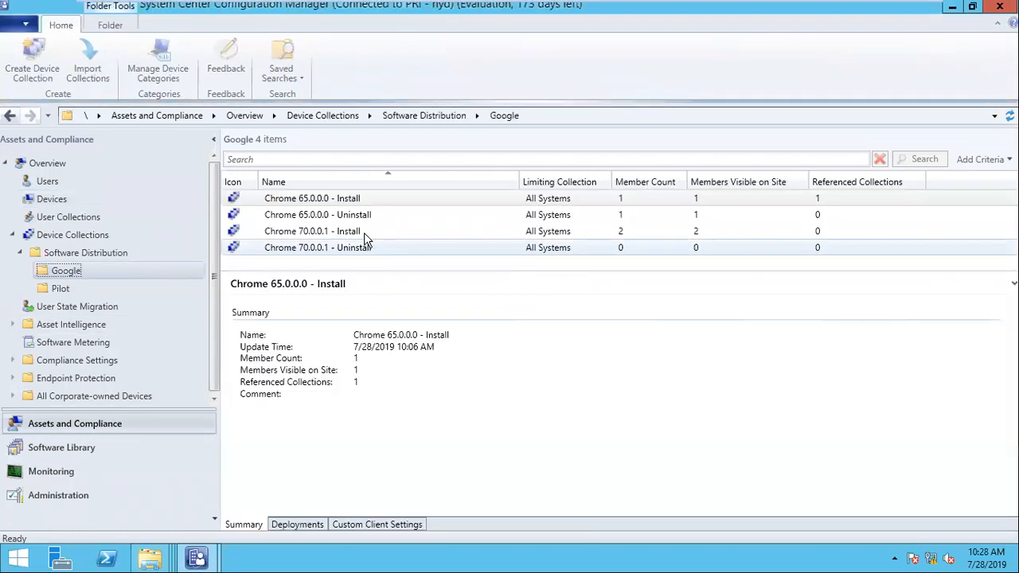
double_click(364, 232)
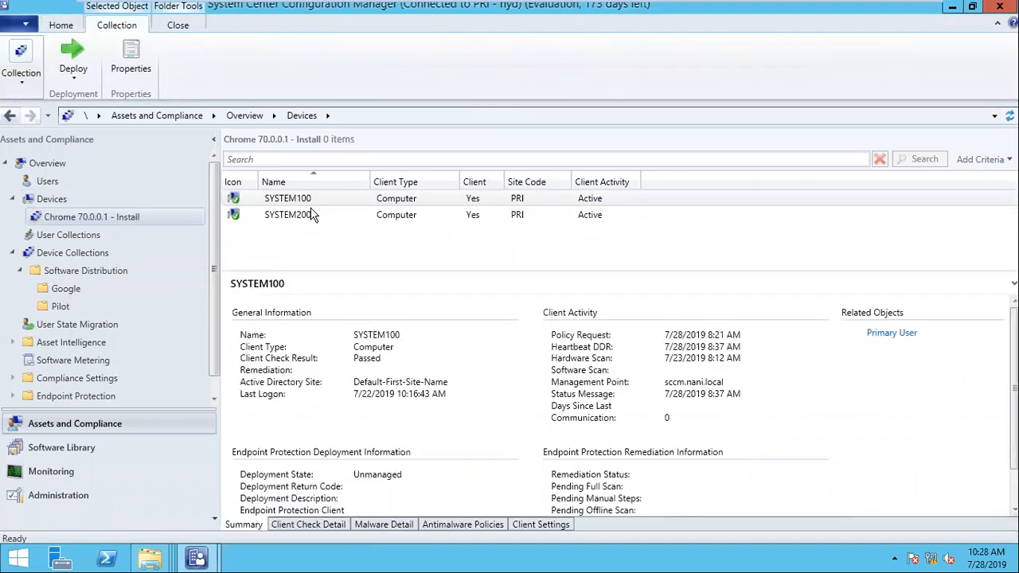
mouse_move(713, 11)
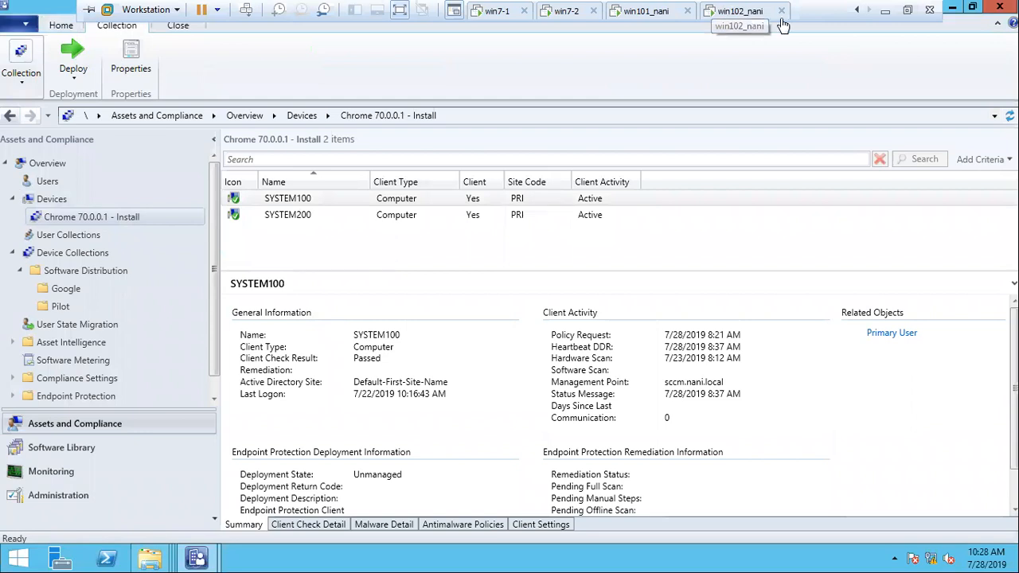
- Switch to the win101_nani virtual machine and sign in with the admin account's password
click(736, 9)
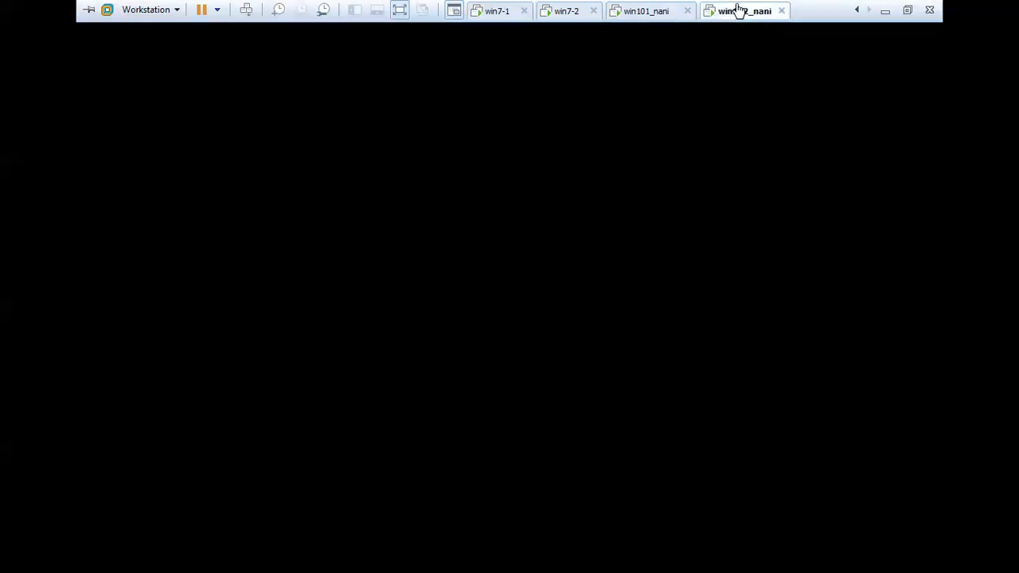
click(645, 11)
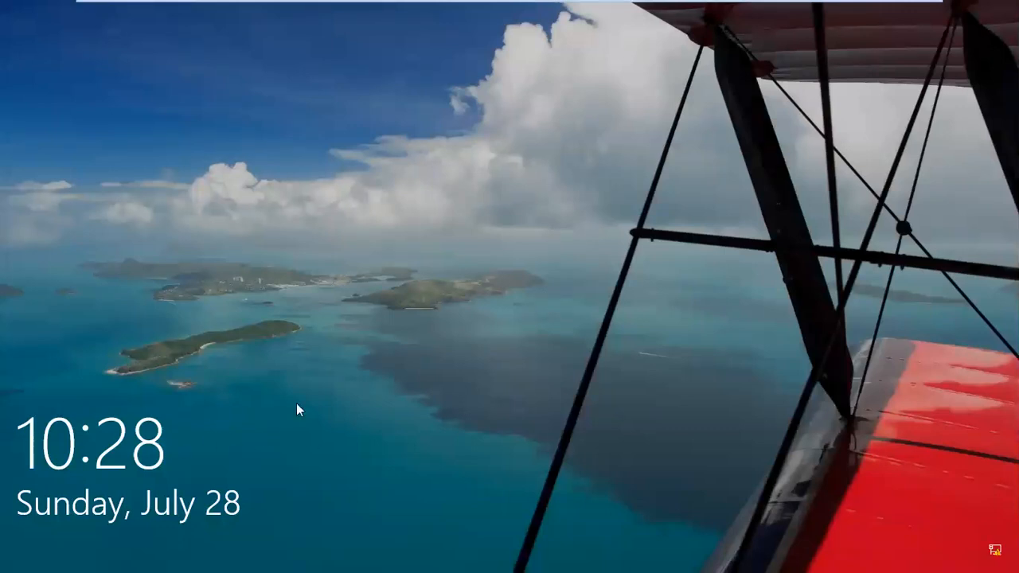
click(310, 423)
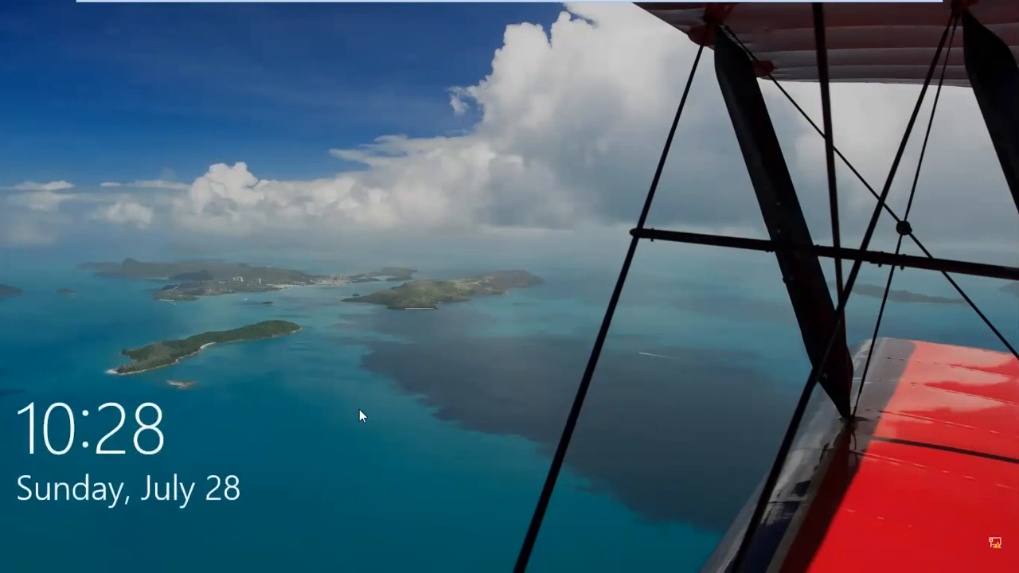
click(359, 416)
text(••••)
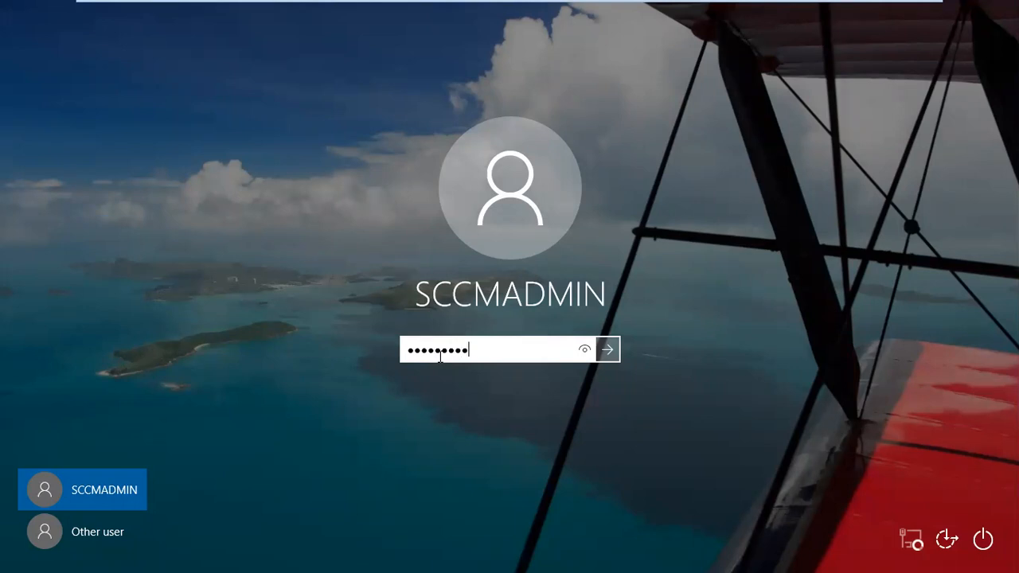
key(Return)
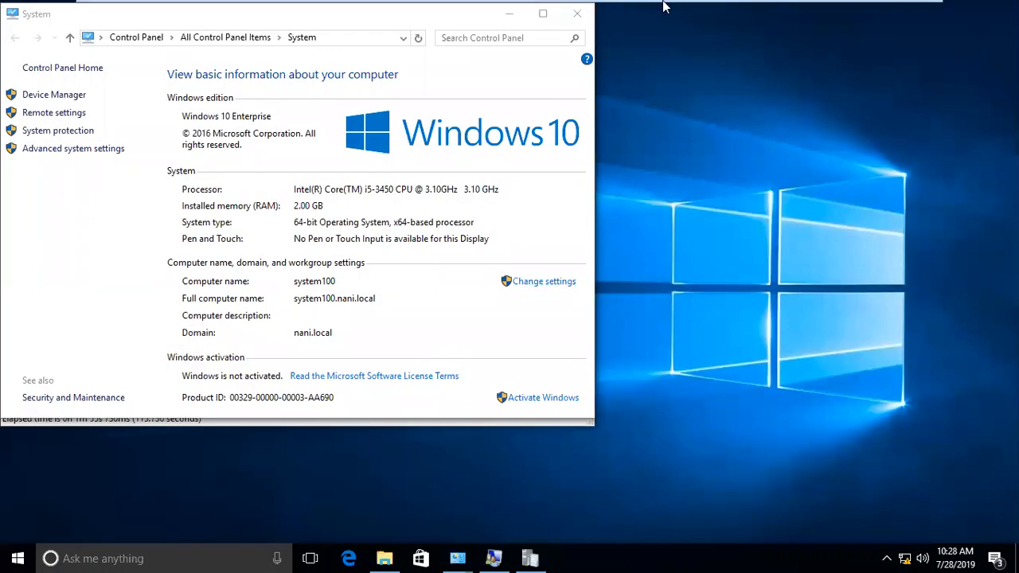
- Close the leftover System, ccmsetup Logs folder and ccmsetup log viewer windows
click(577, 14)
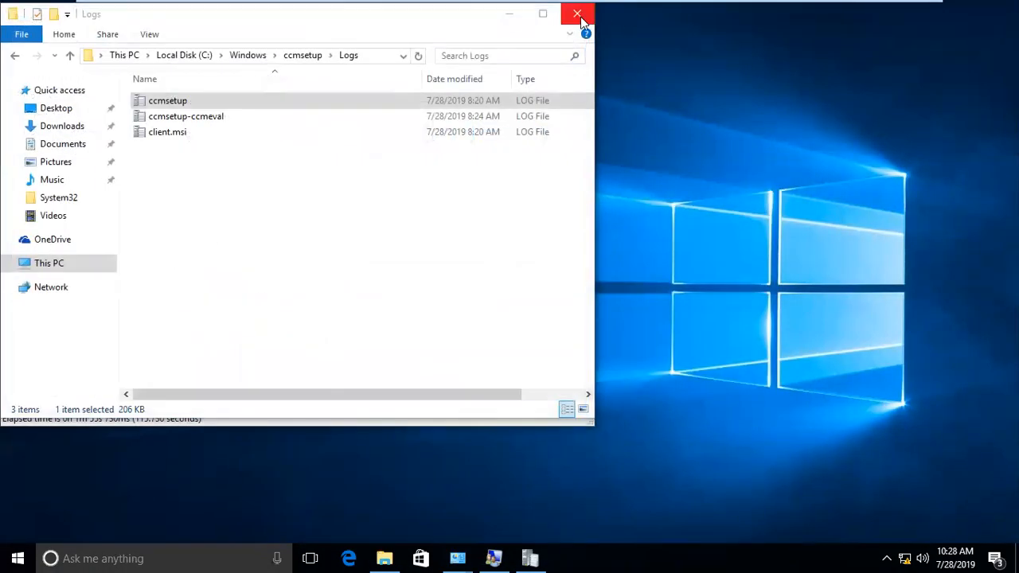
click(581, 17)
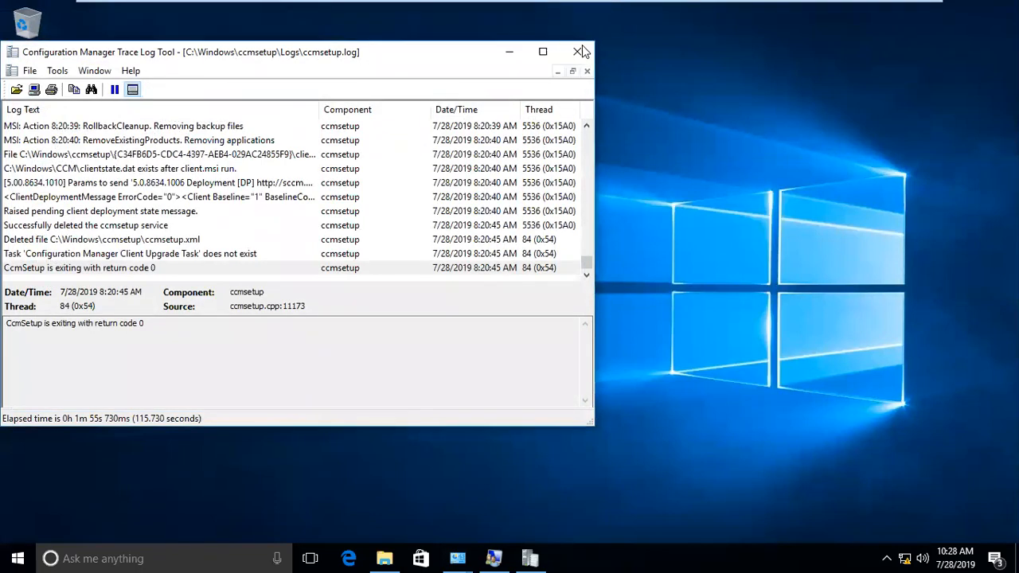
click(578, 51)
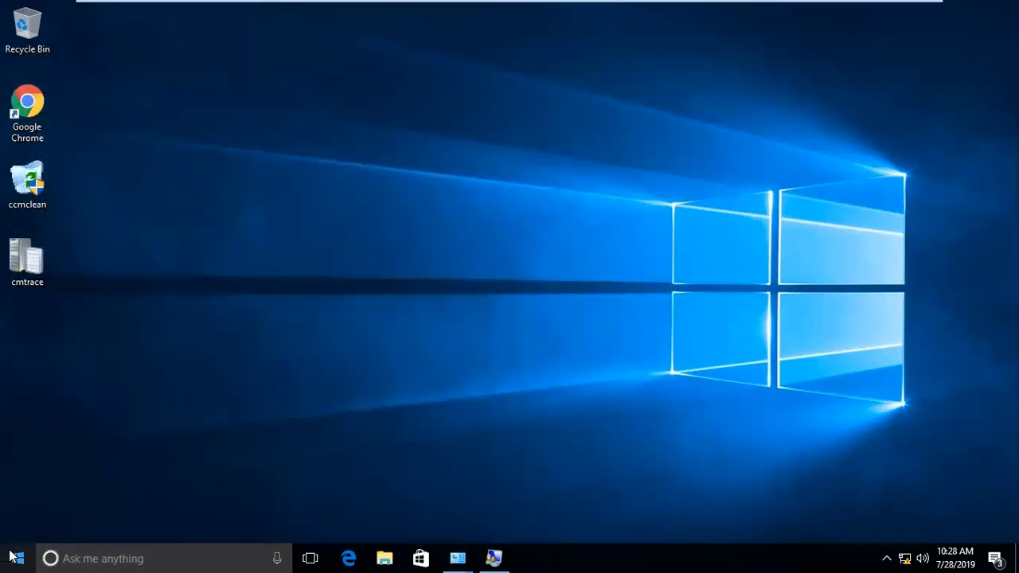
- Open Control Panel via Win+X, then search 'soft' to launch Software Center
right_click(11, 557)
click(79, 413)
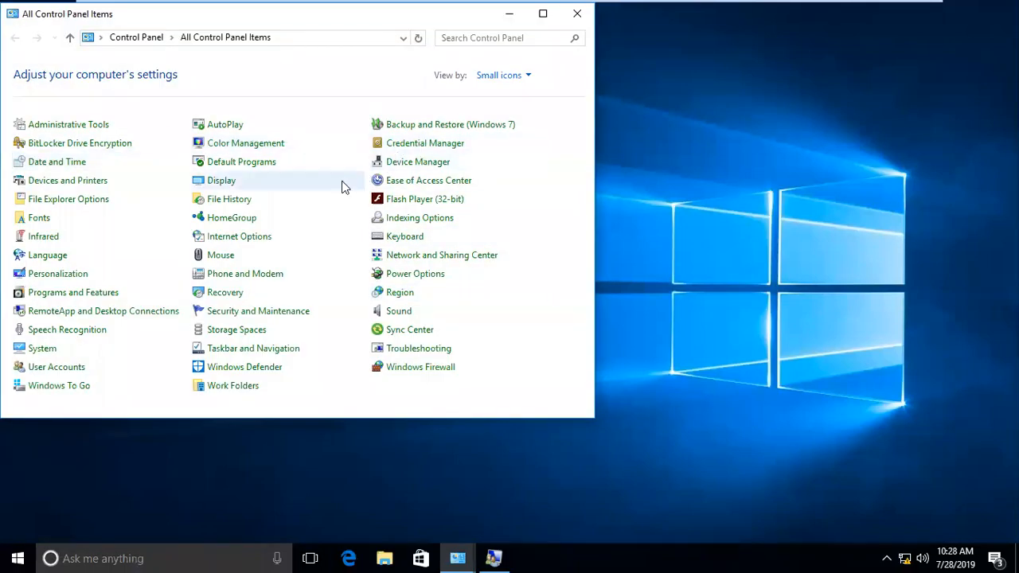
click(22, 558)
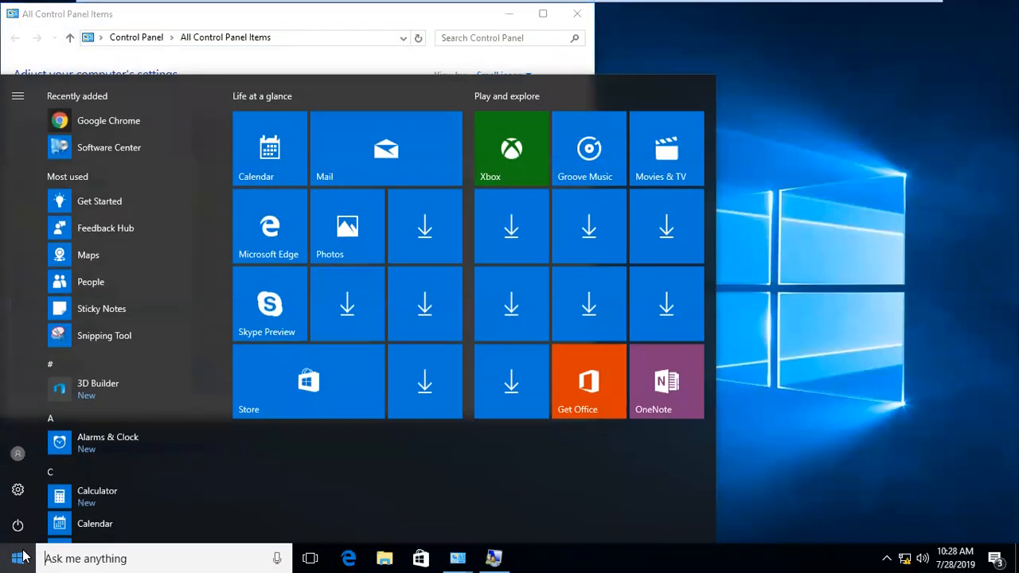
text(soft)
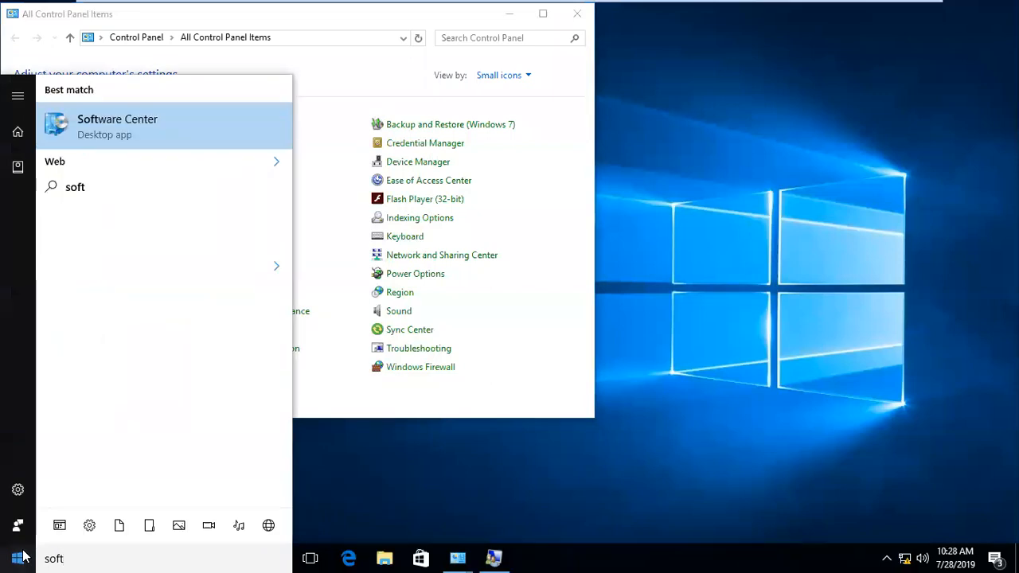
key(Return)
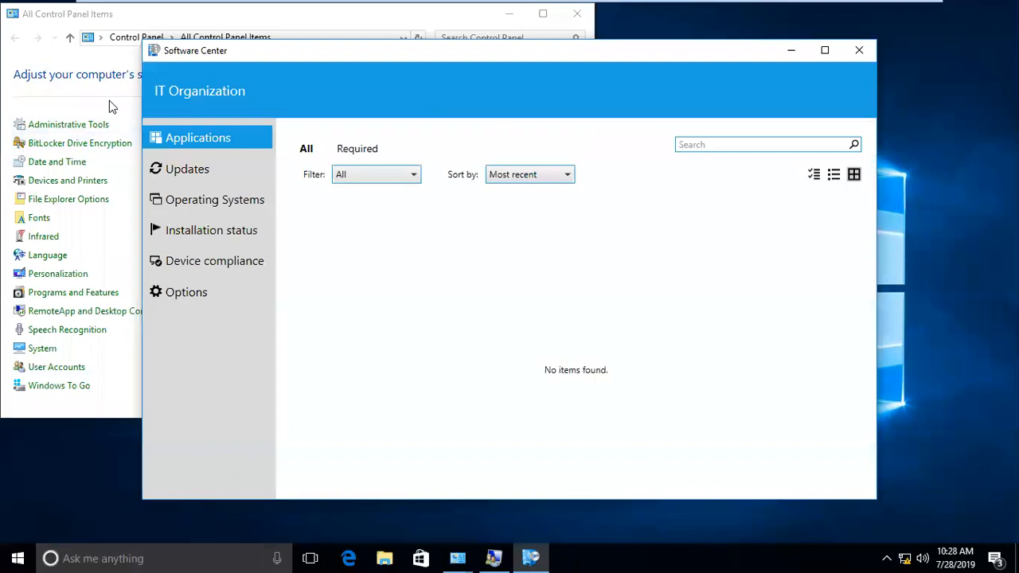
- Close Control Panel and reopen it from the Win+X menu
click(109, 100)
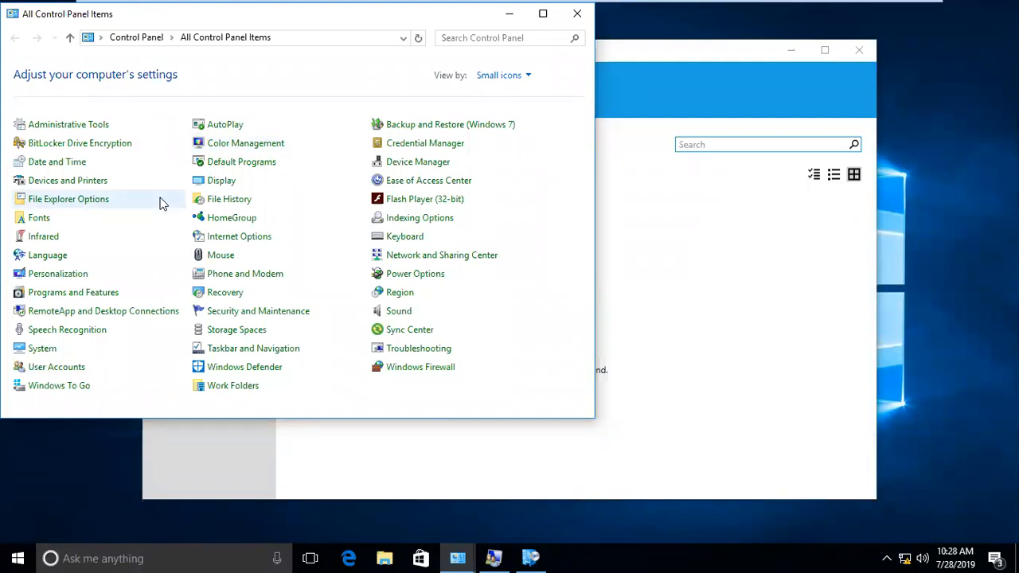
click(588, 16)
click(24, 558)
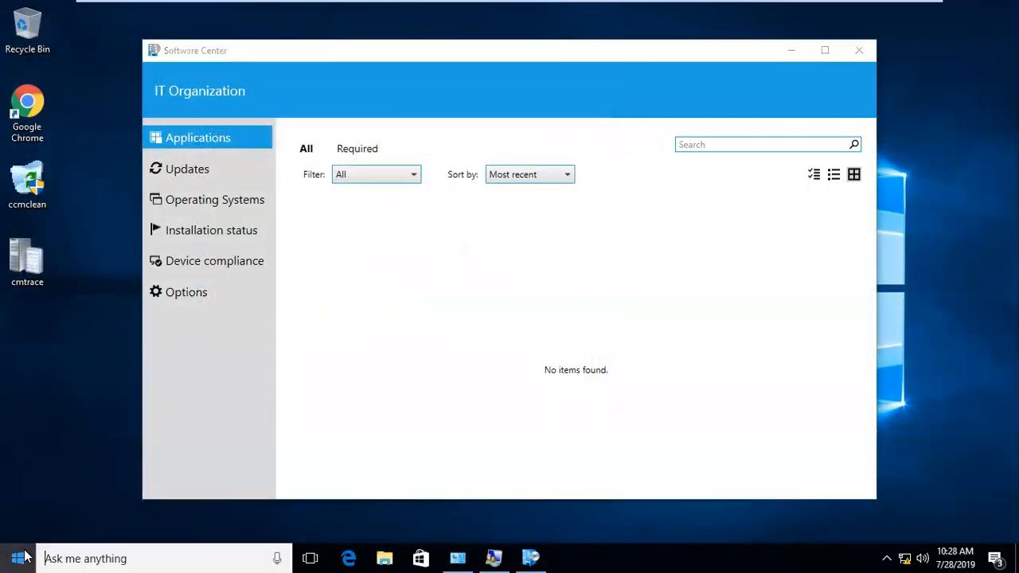
right_click(19, 558)
click(94, 417)
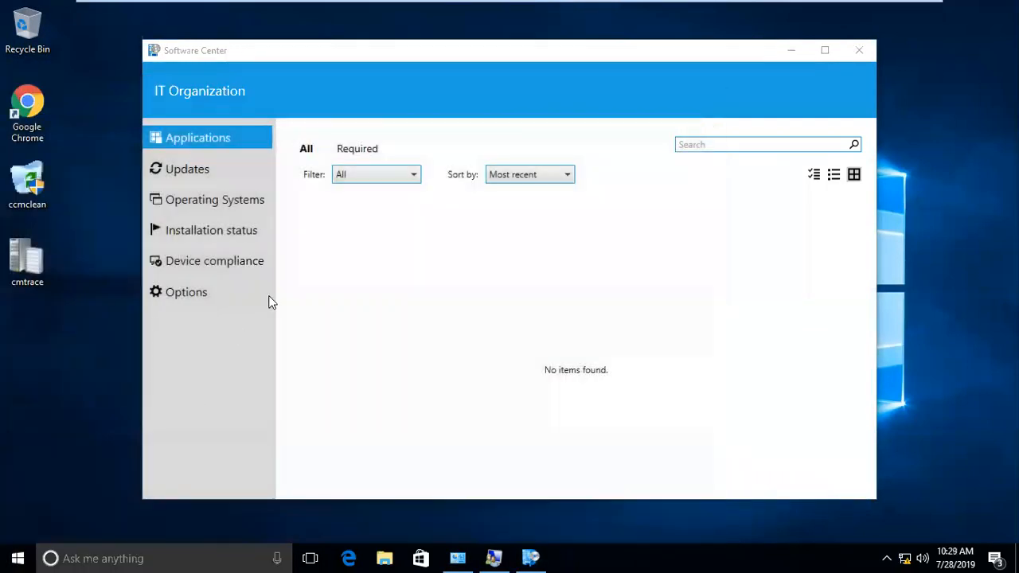
- Show the Configuration Manager client's Actions tab with the dialog arranged beside Software Center
click(422, 164)
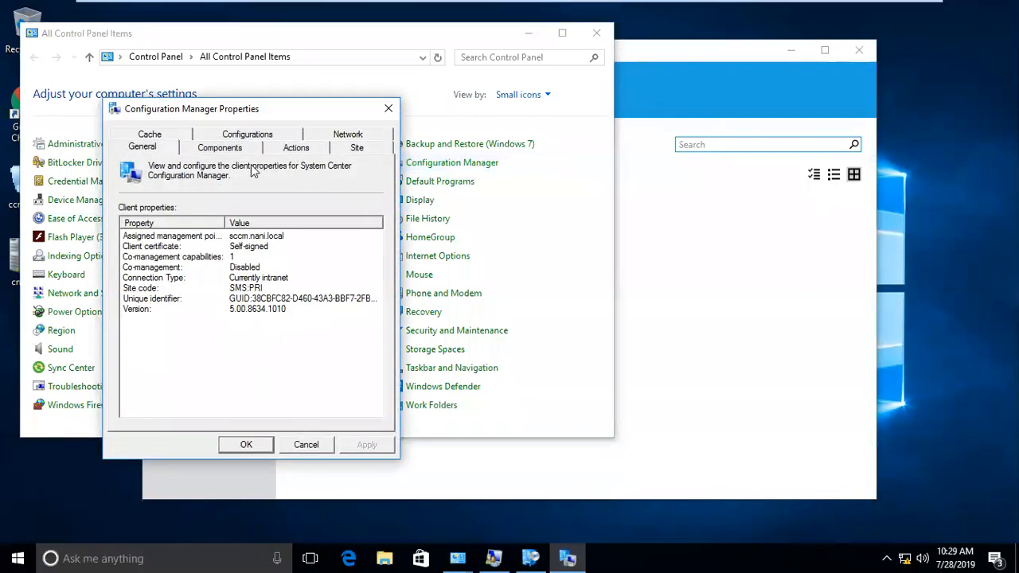
click(283, 150)
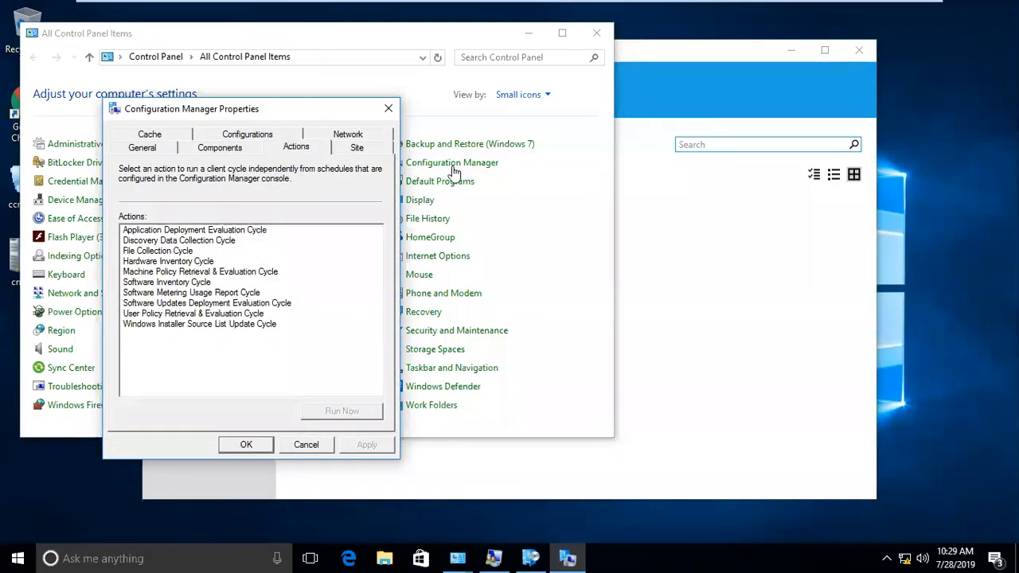
drag(671, 57, 828, 49)
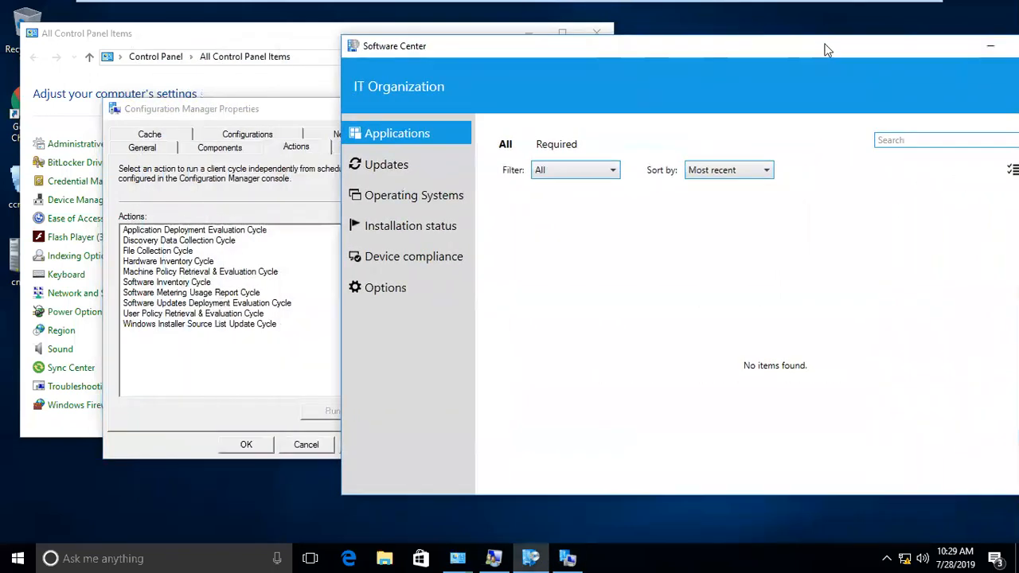
drag(248, 108, 193, 82)
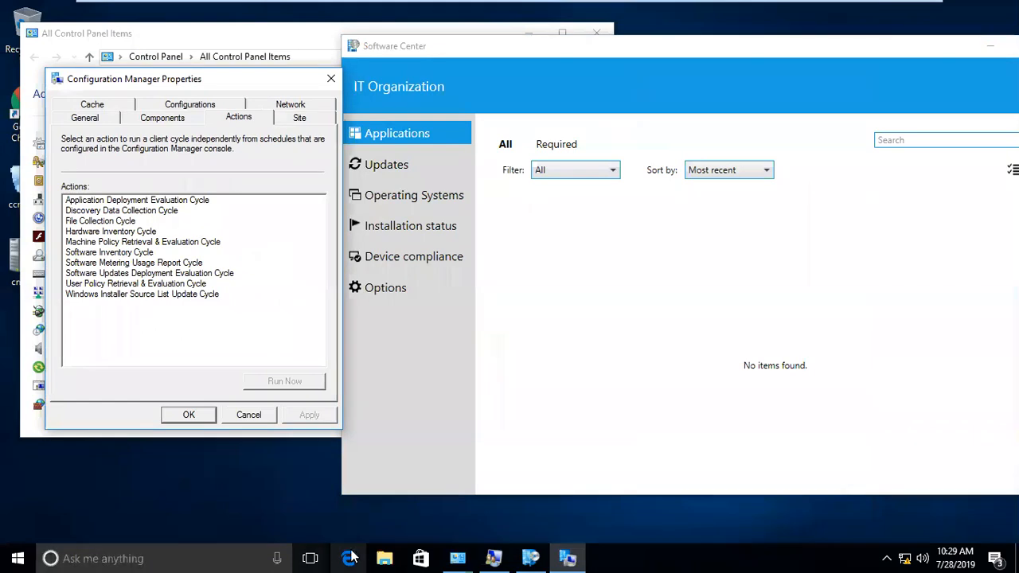
- Open the C:\Windows\CCM folder by running 'ccm'
key(super+r)
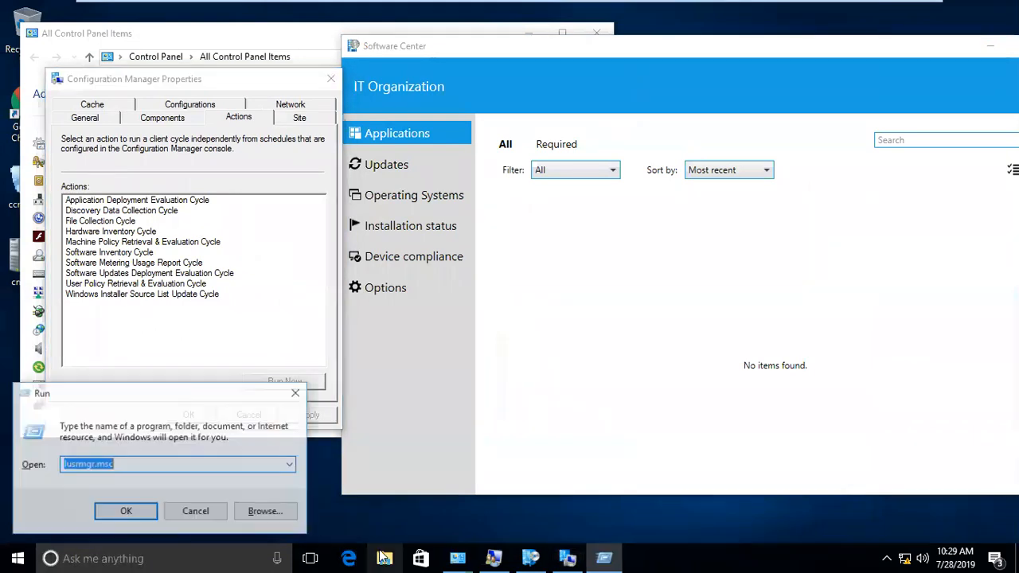
text(ccm)
key(Return)
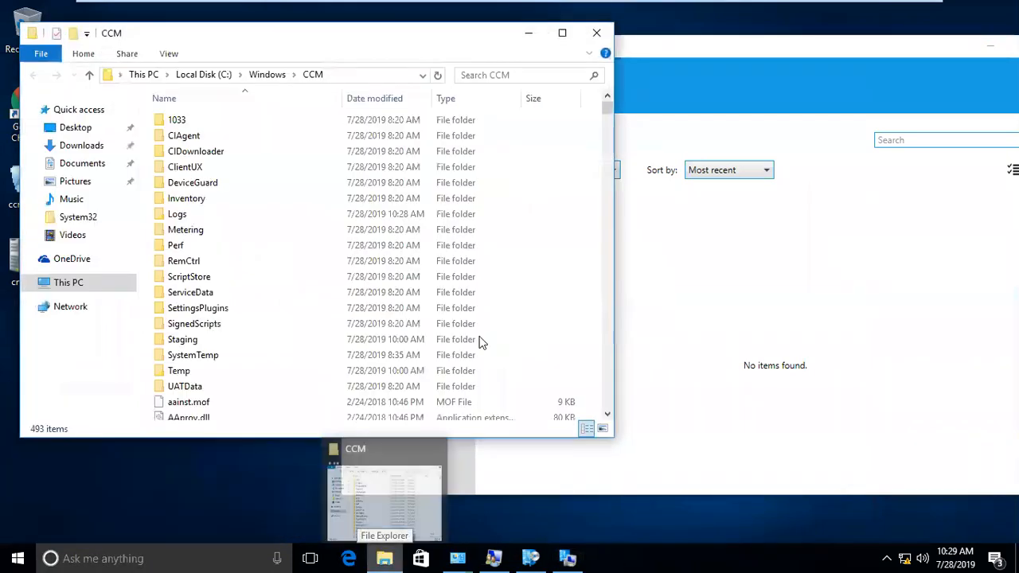
- Open the Logs folder in C:\Windows\CCM and select the Machine Policy Retrieval & Evaluation Cycle action
drag(209, 46, 535, 83)
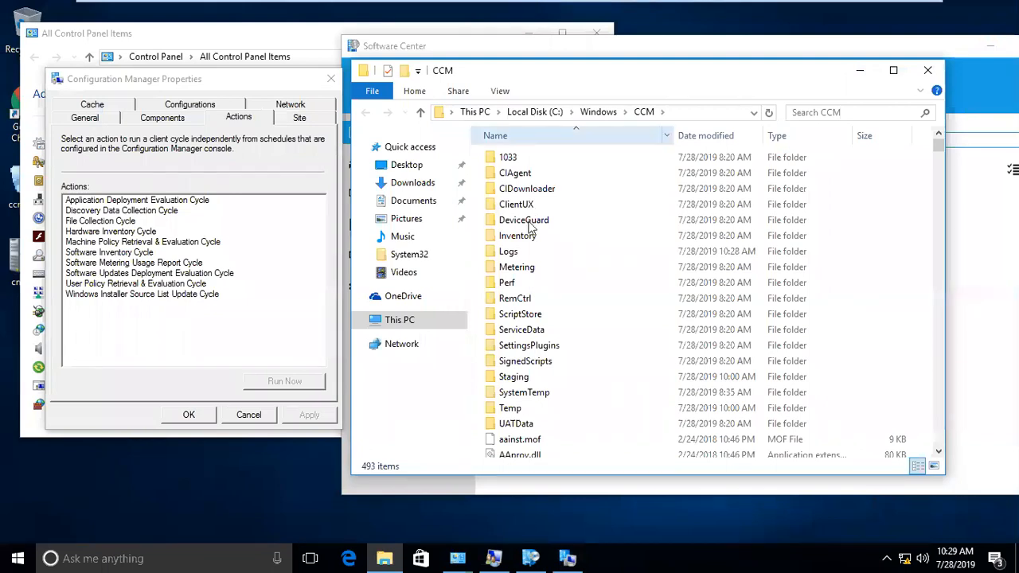
double_click(513, 252)
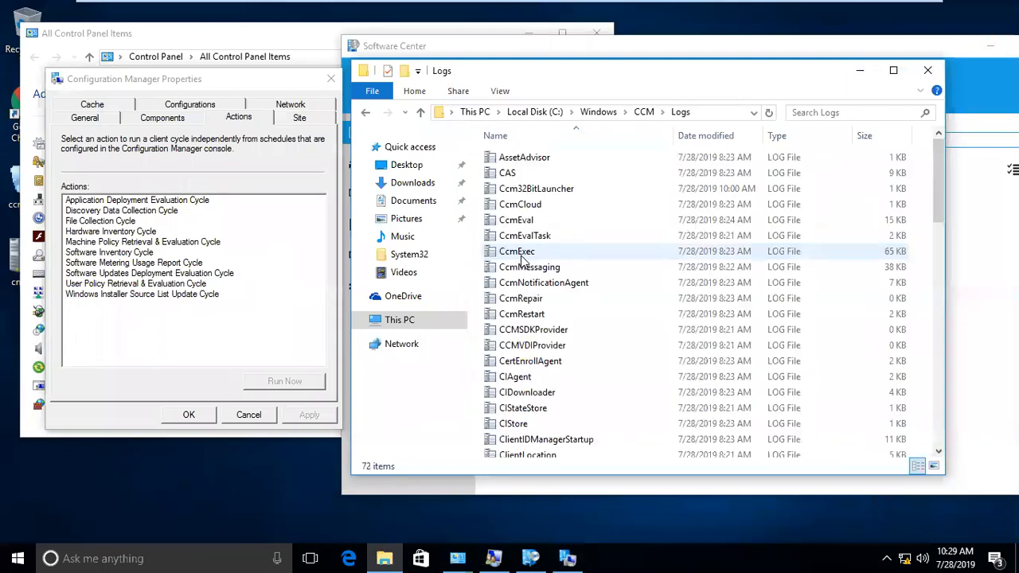
click(565, 54)
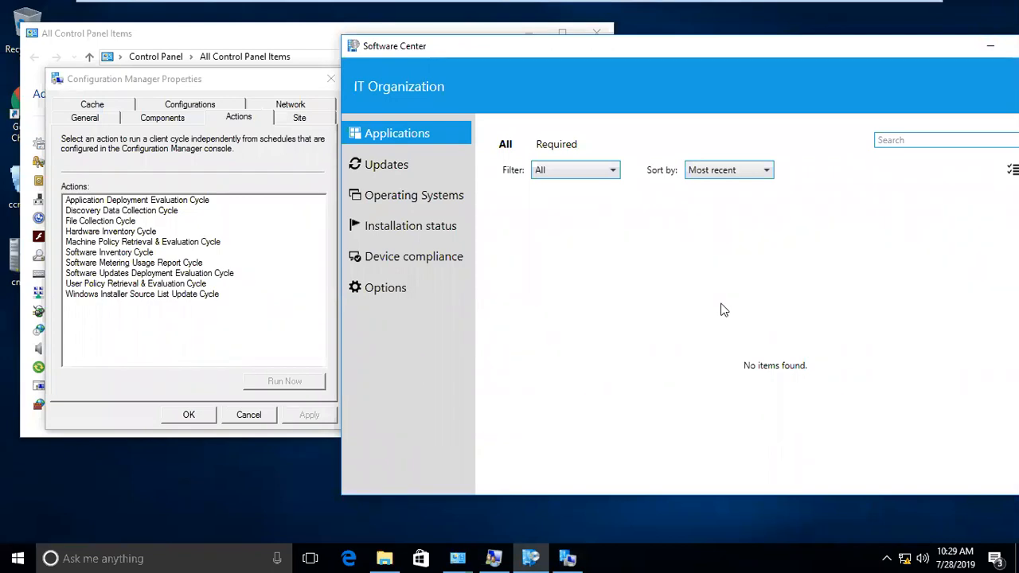
click(161, 244)
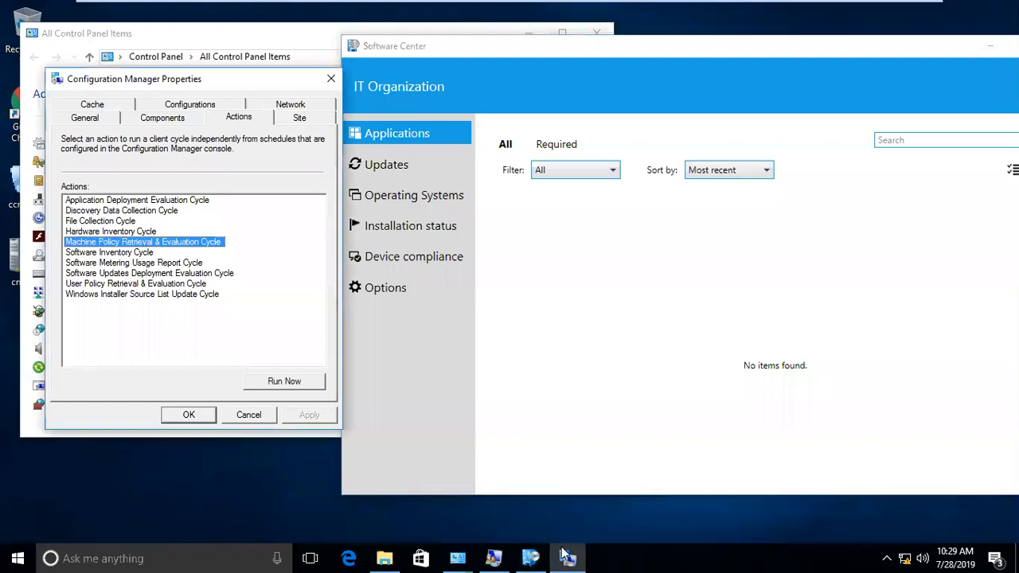
click(385, 558)
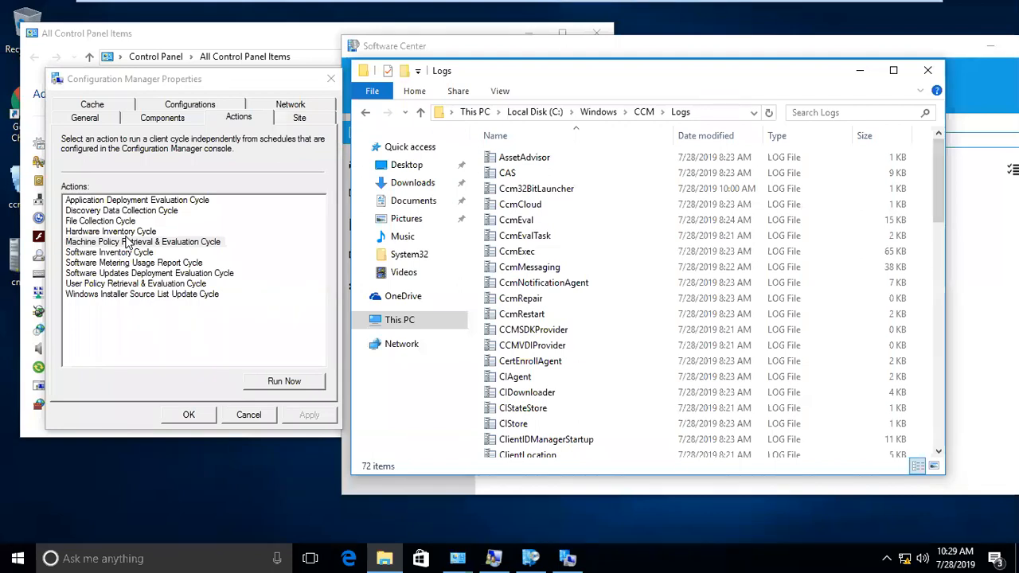
- Jump to the PolicyAgent log by typing 'po' and open it
click(529, 223)
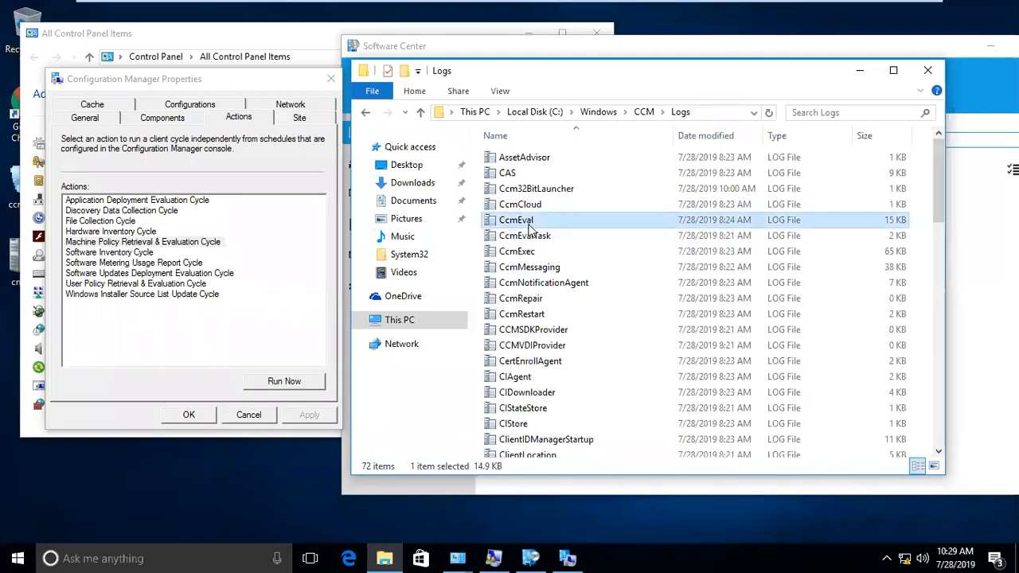
text(po)
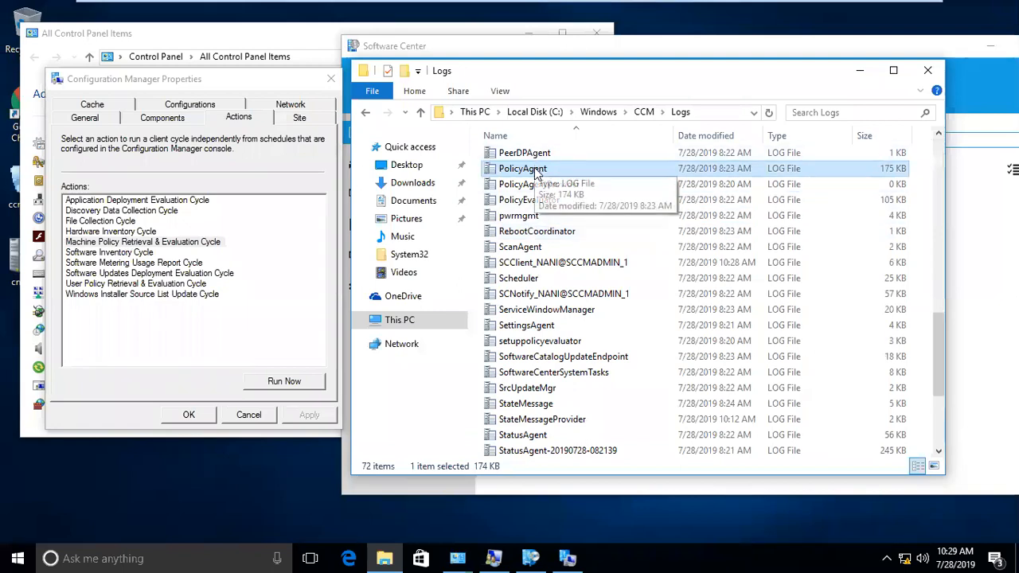
double_click(535, 169)
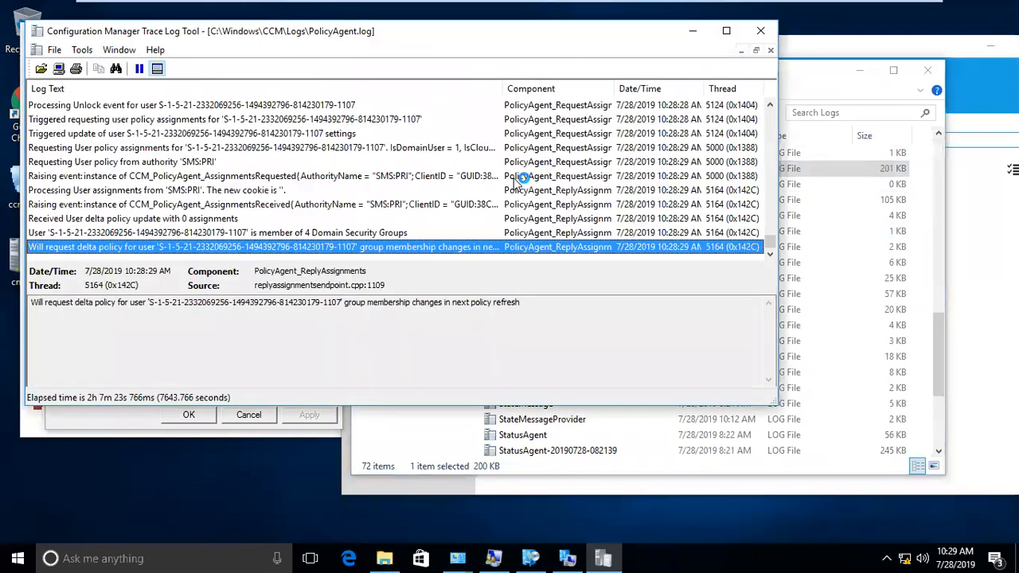
- Run the Machine Policy Retrieval & Evaluation Cycle and acknowledge its confirmation message
drag(345, 34, 577, 27)
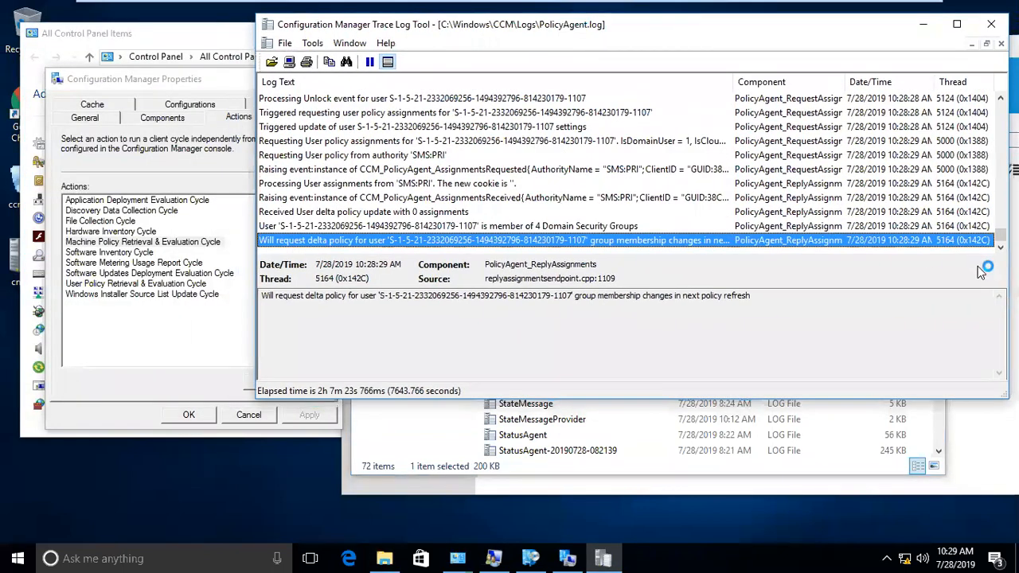
click(140, 244)
click(301, 381)
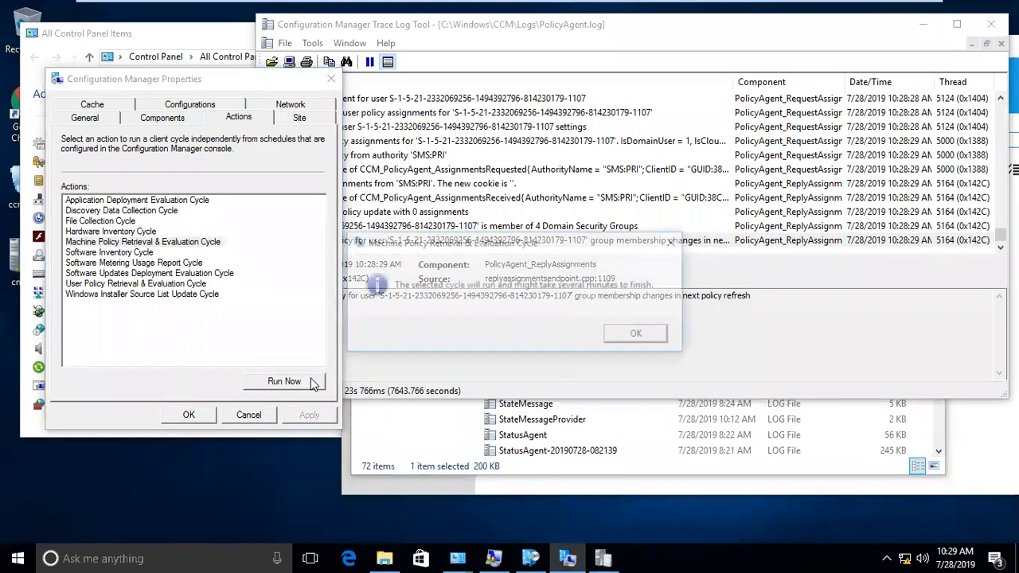
click(640, 334)
click(590, 214)
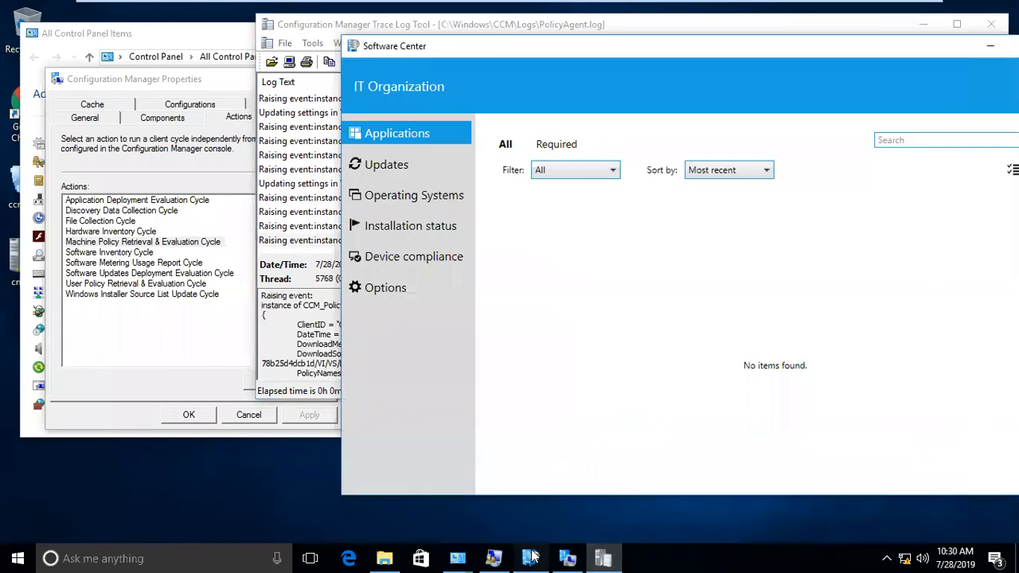
- Check Software Center's updates and applications lists, then minimise it
click(531, 558)
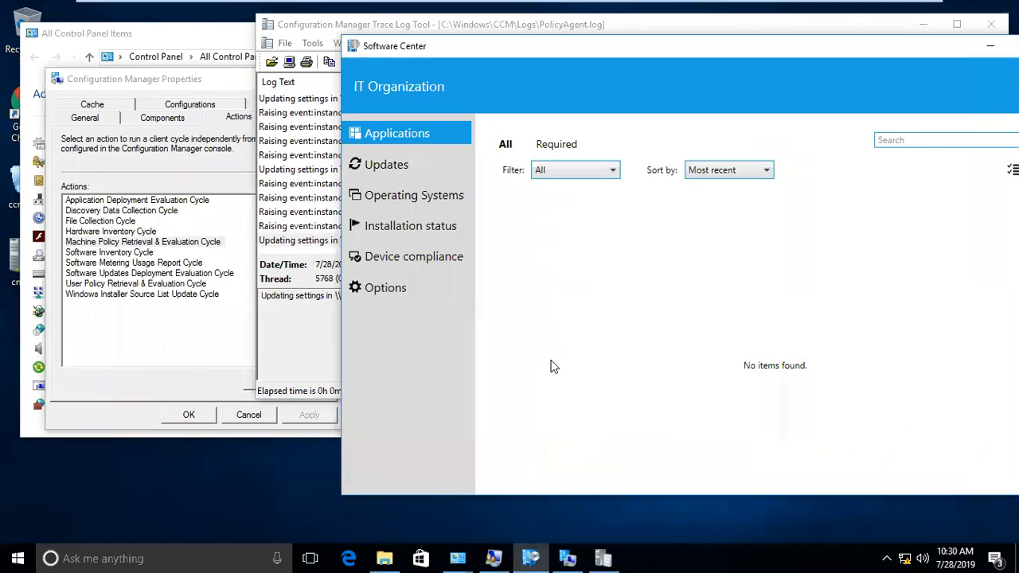
click(401, 172)
click(412, 141)
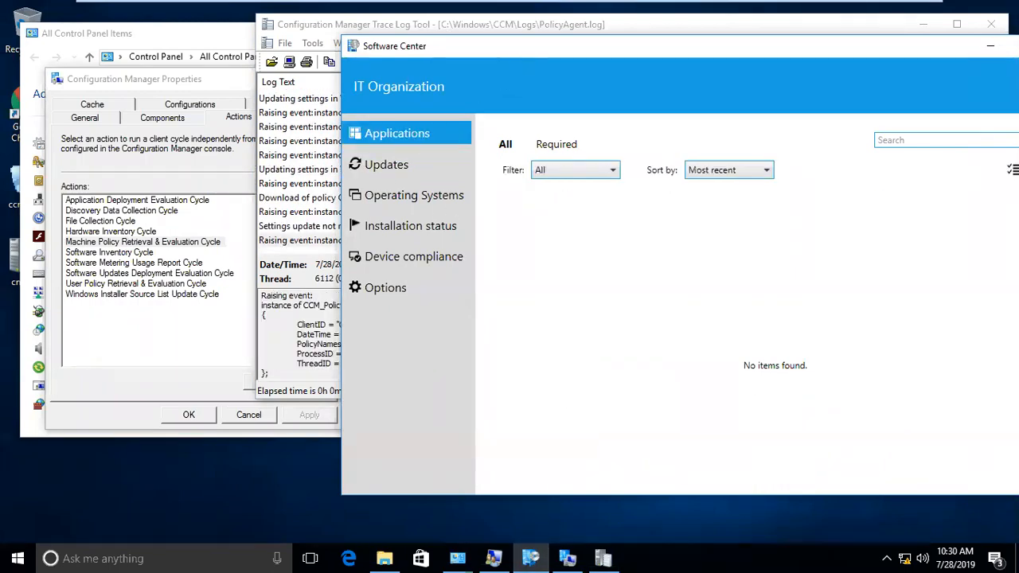
drag(513, 59, 383, 75)
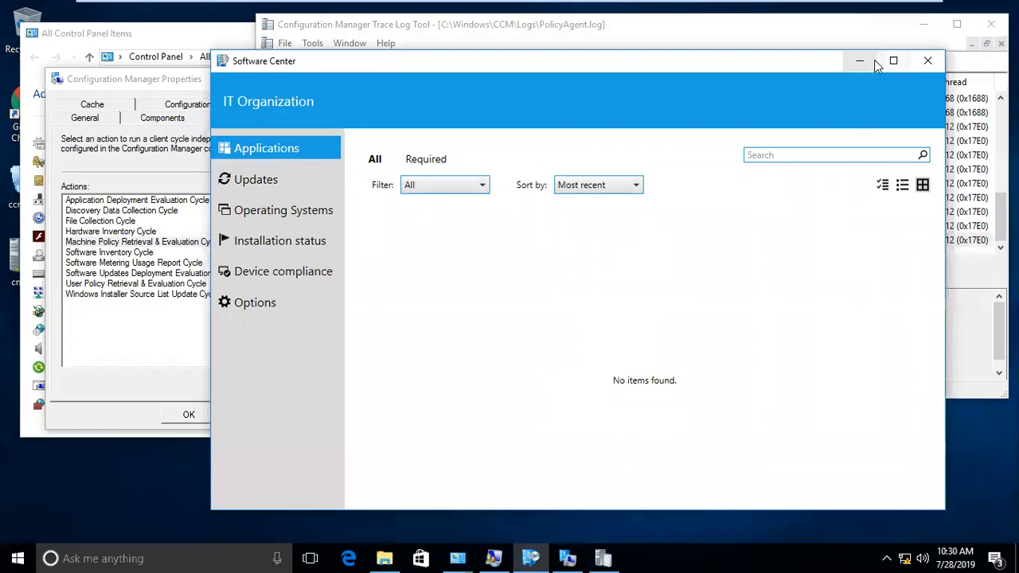
click(873, 63)
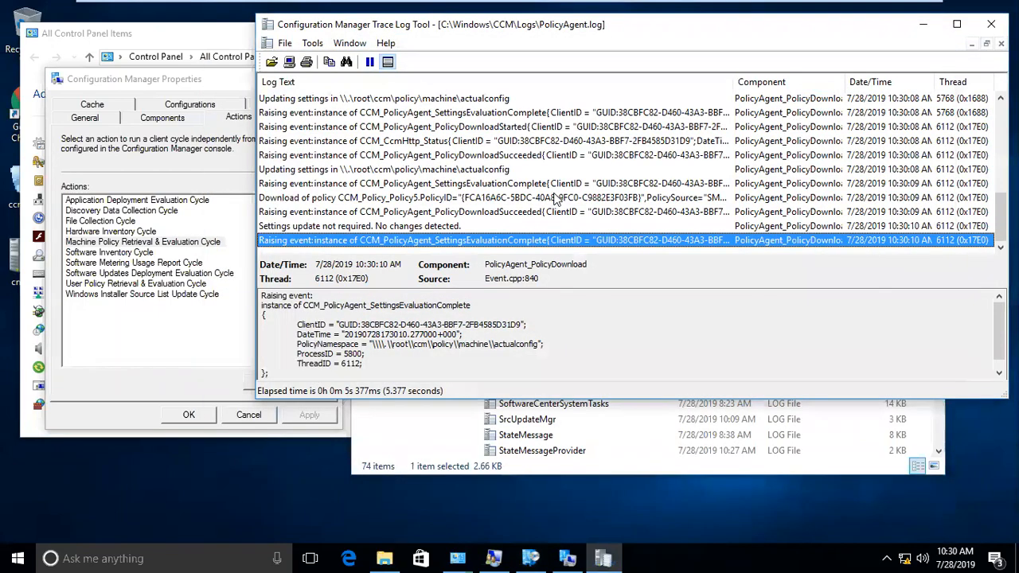
- Review the policy download succeeded entries in PolicyAgent.log
click(599, 158)
scroll(598, 159, up, 4)
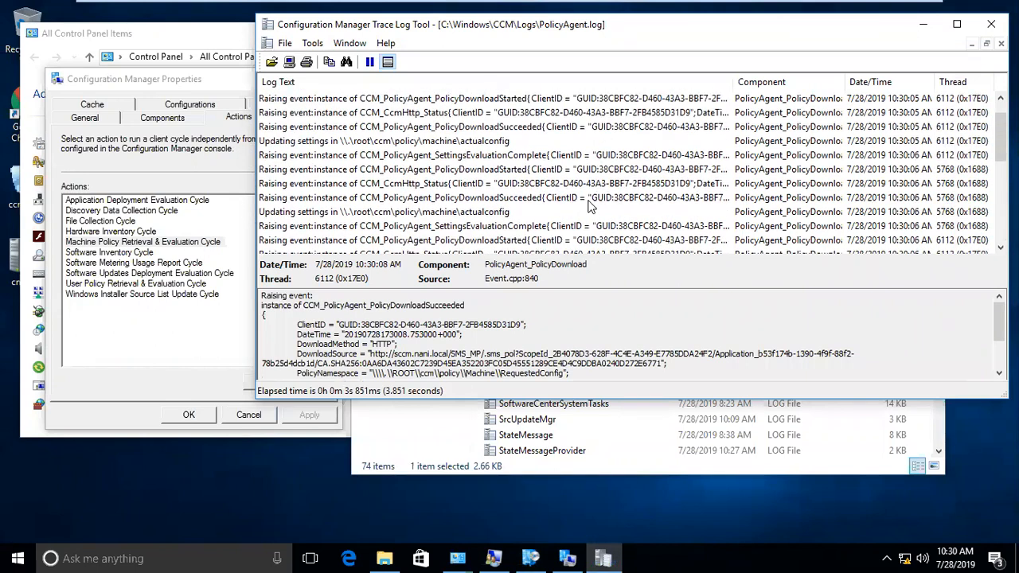
scroll(590, 206, up, 1)
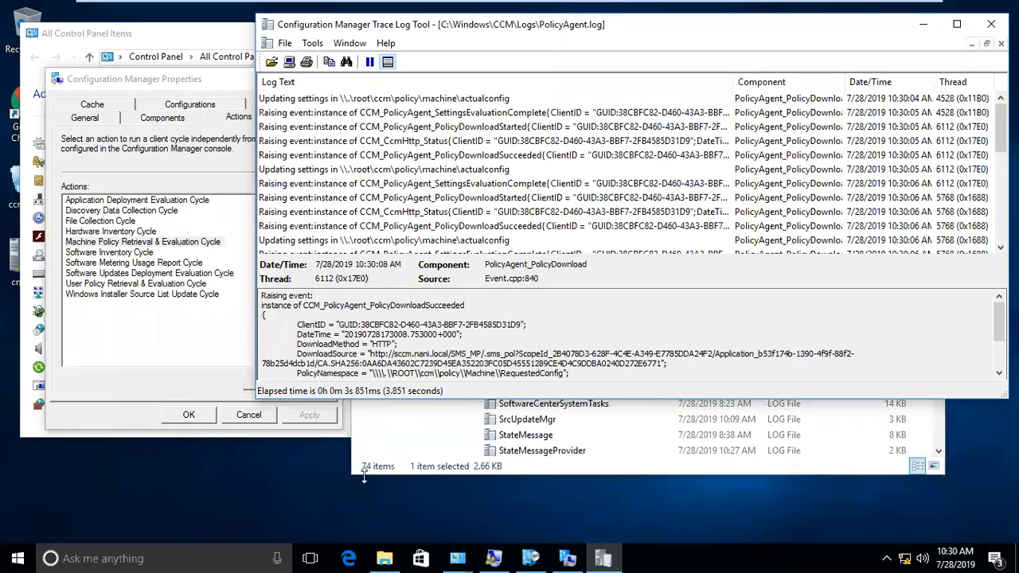
click(385, 559)
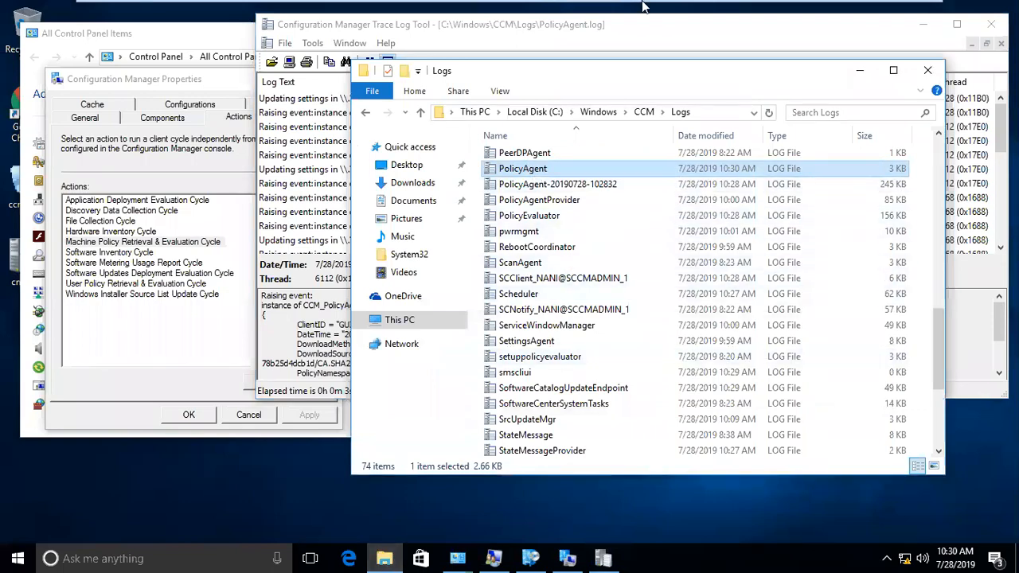
- Minimise the VM session and highlight the application log file list in Day7-SD.docx
mouse_move(647, 8)
click(886, 14)
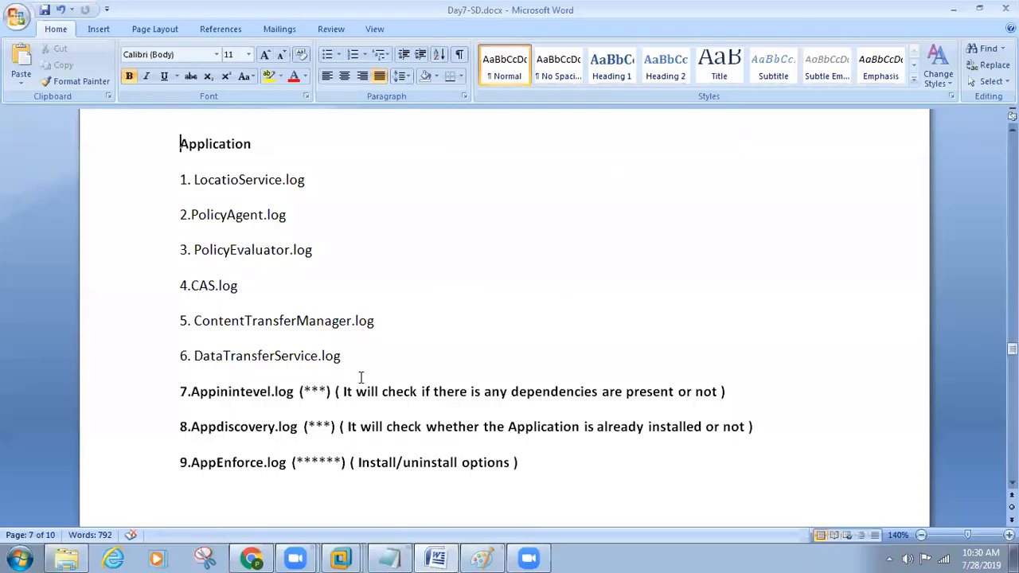
drag(389, 350, 115, 160)
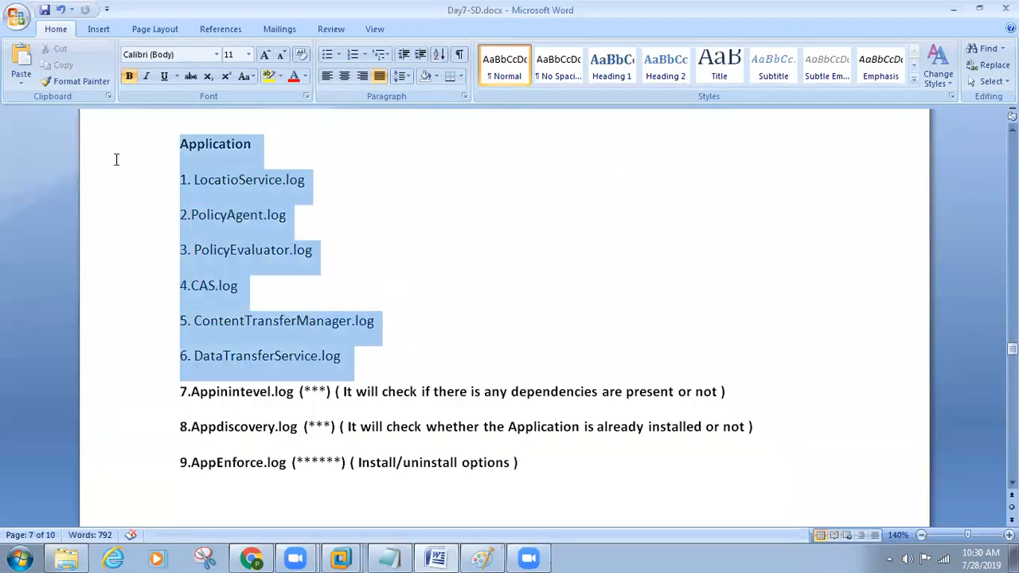
drag(578, 454, 721, 395)
- Highlight the Appinintevel.log, Appdiscovery.log and AppEnforce.log descriptions, then return to the client VM
click(234, 464)
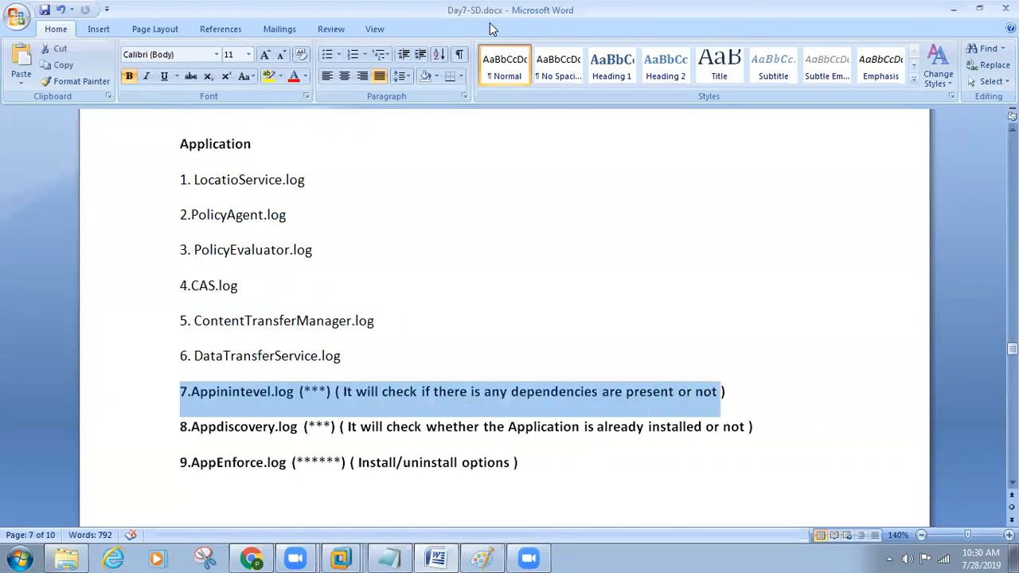
drag(201, 427, 748, 426)
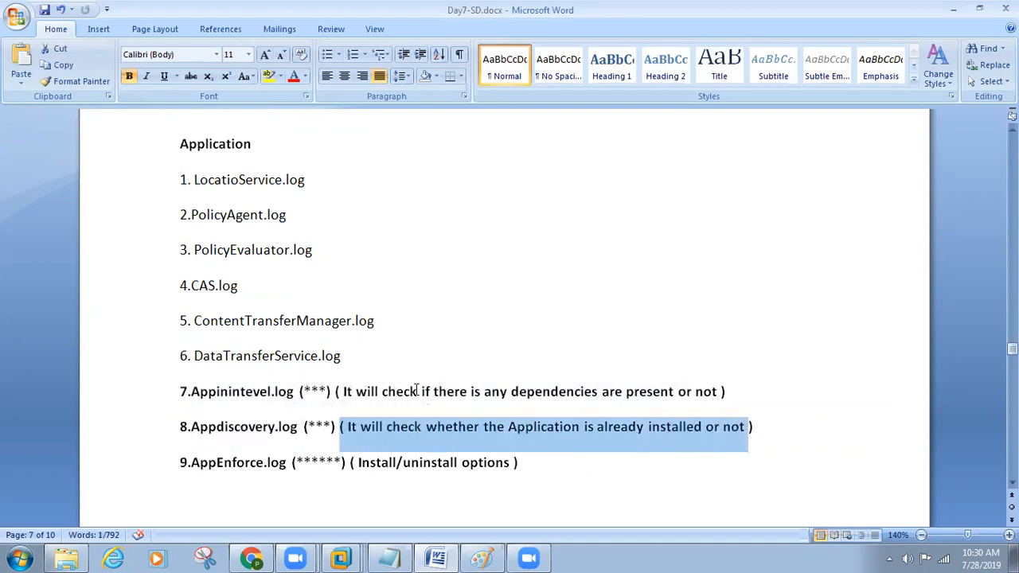
drag(210, 392, 723, 391)
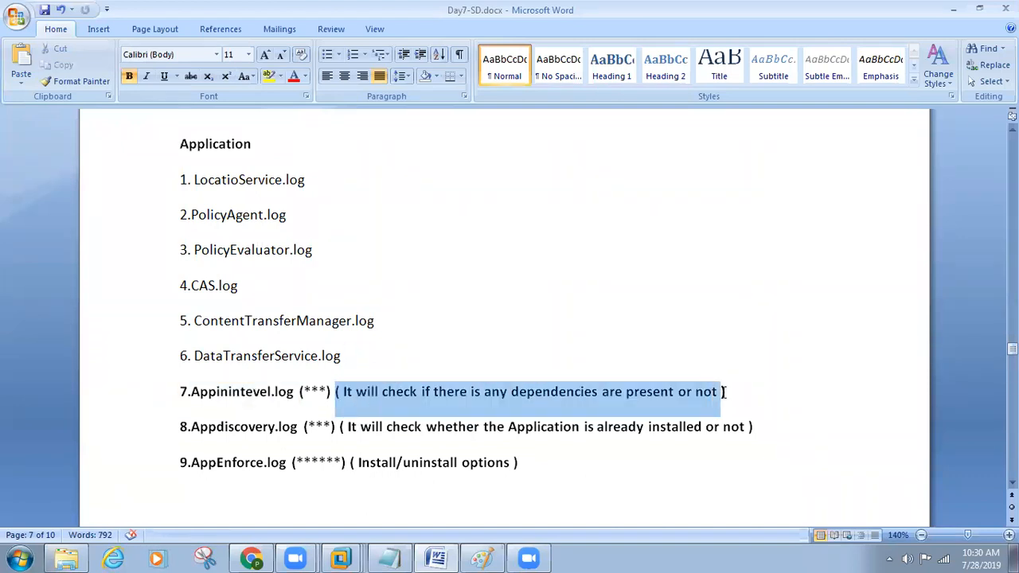
drag(315, 464, 555, 459)
mouse_move(343, 558)
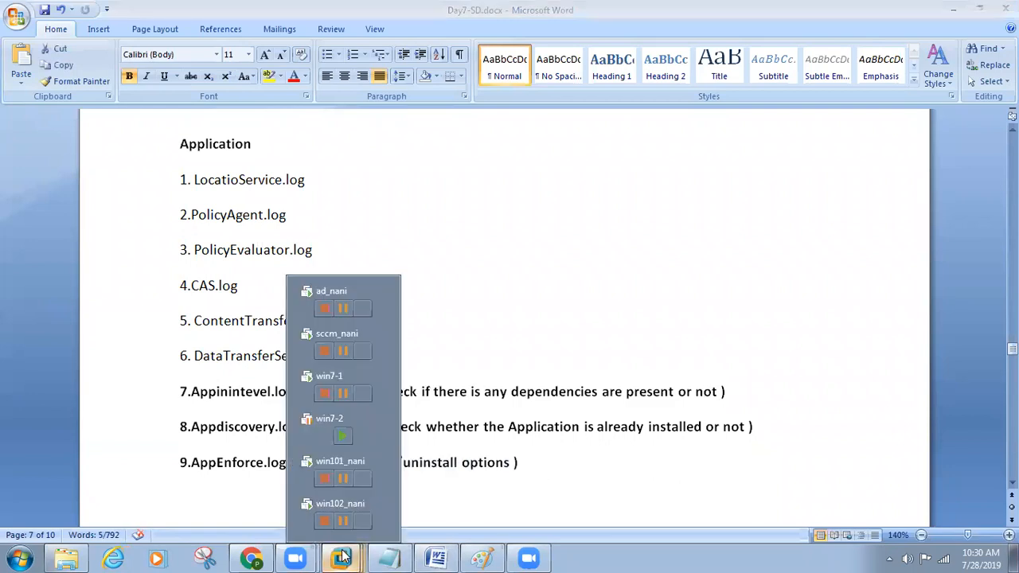
click(334, 464)
- Sort the CCM Logs list by Date modified, newest first, and inspect the top entries
key(Home)
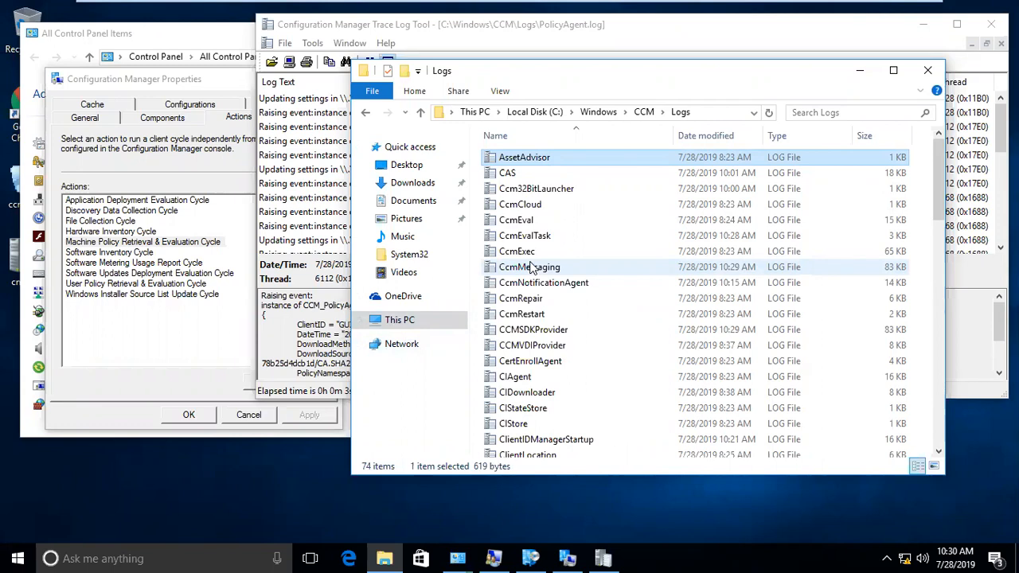
click(515, 290)
key(Home)
scroll(515, 291, down, 5)
scroll(516, 296, down, 12)
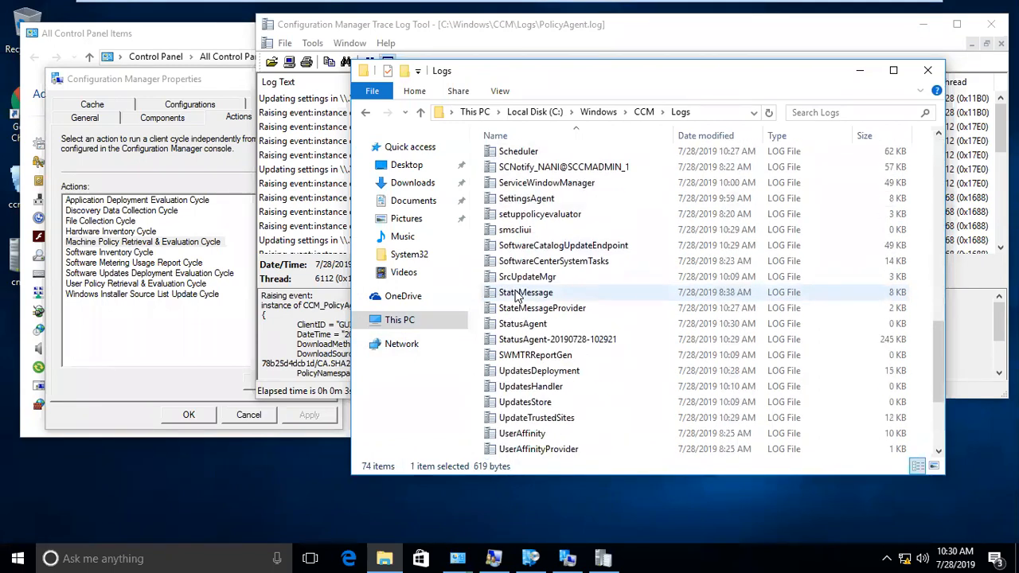
key(Home)
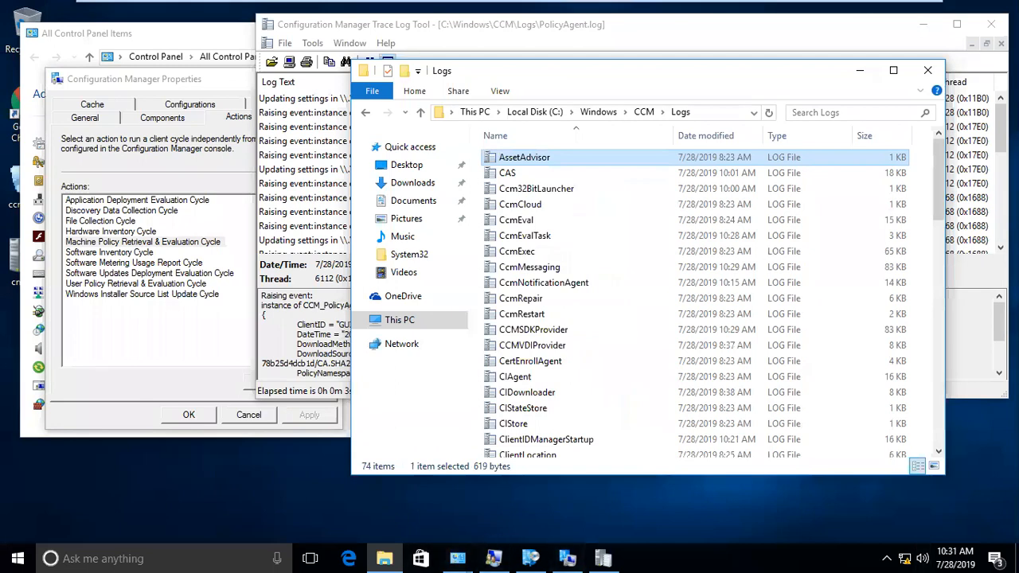
scroll(544, 247, down, 1)
scroll(544, 247, up, 1)
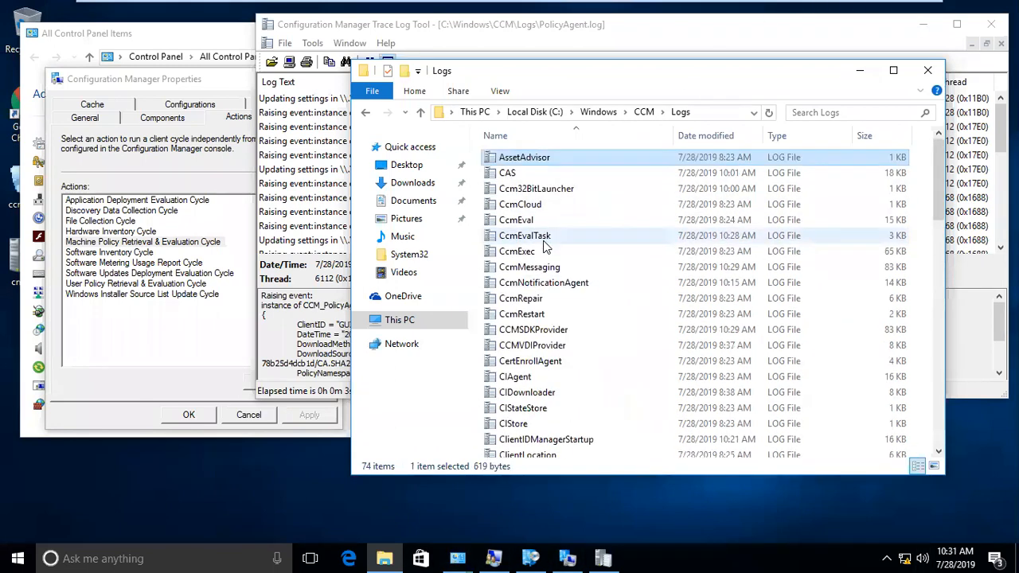
click(699, 145)
scroll(719, 291, up, 10)
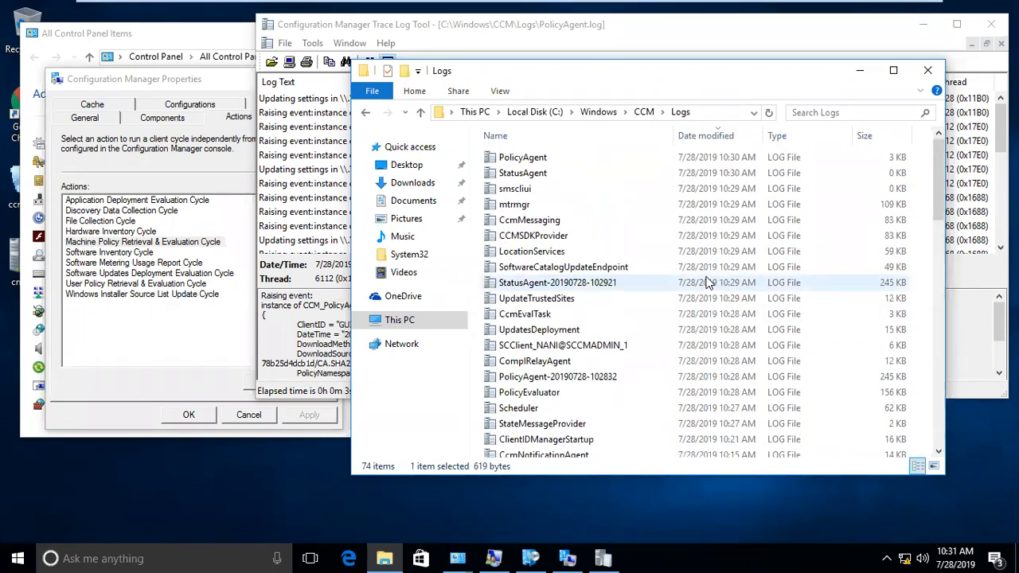
click(570, 269)
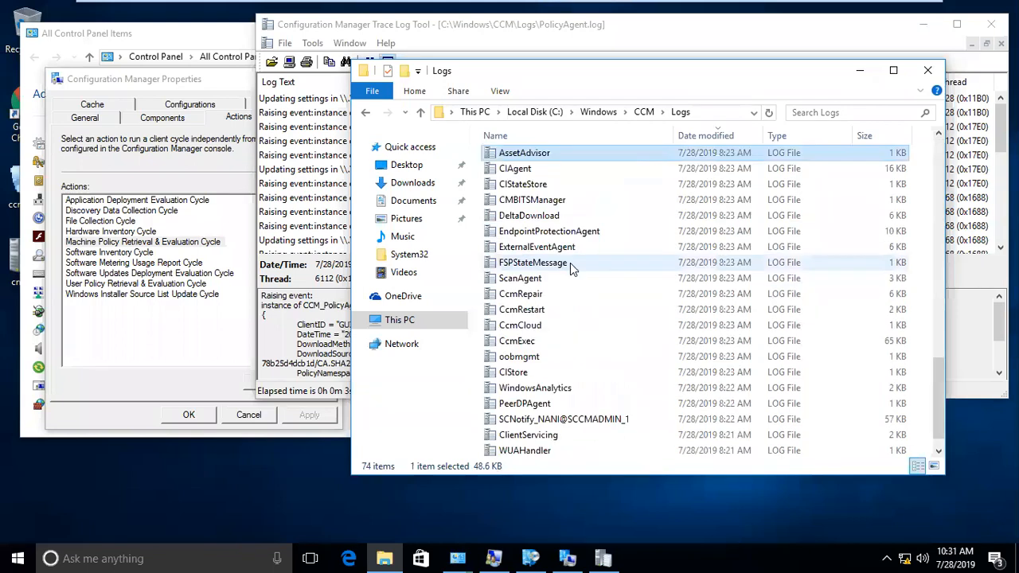
- Go back to the Configuration Manager actions and select the Application Deployment Evaluation Cycle
click(156, 245)
click(156, 243)
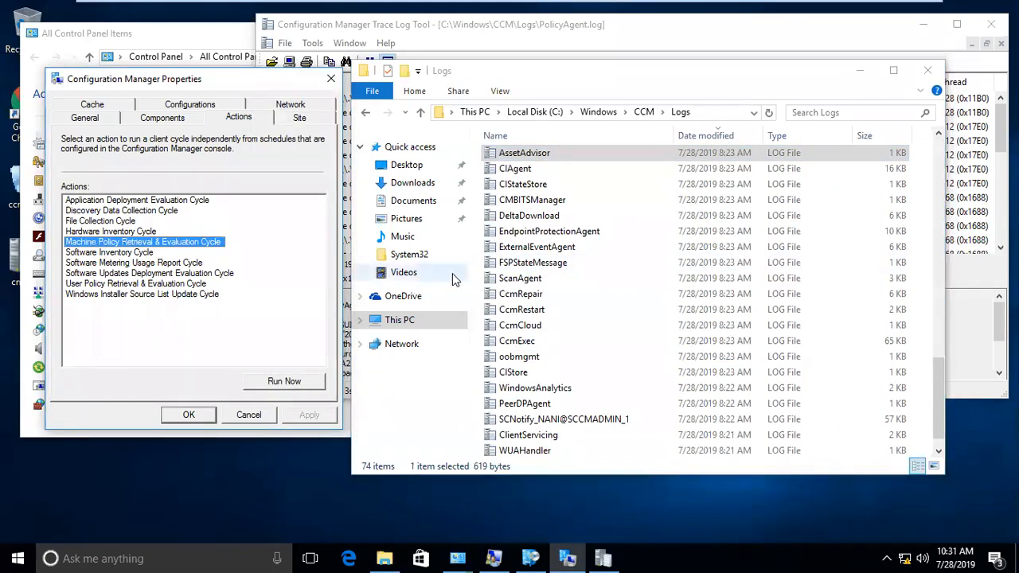
click(519, 265)
key(a)
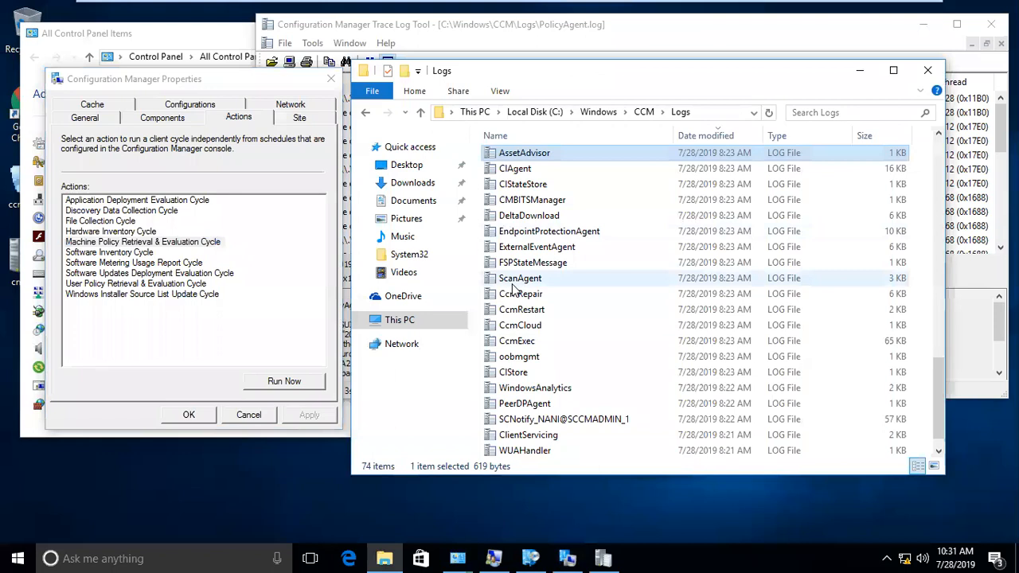
click(166, 244)
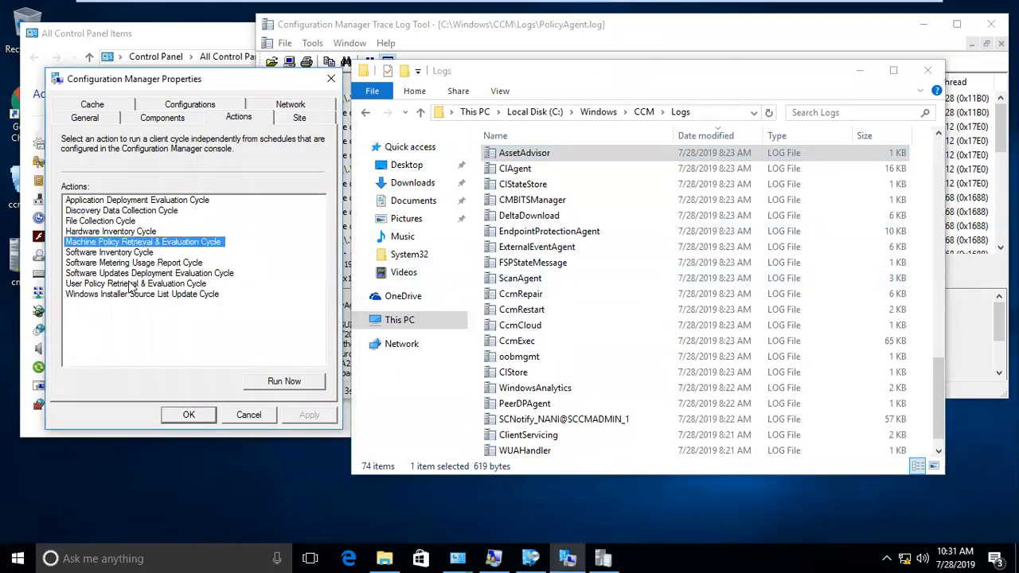
click(177, 202)
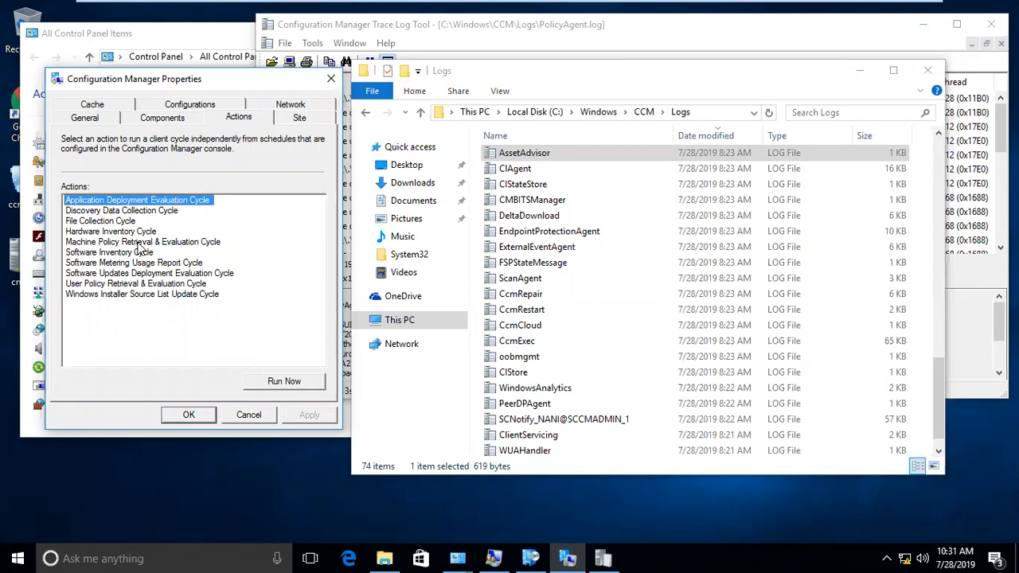
- Run the Application Deployment Evaluation Cycle twice, acknowledging each started message
click(141, 244)
click(135, 201)
click(293, 384)
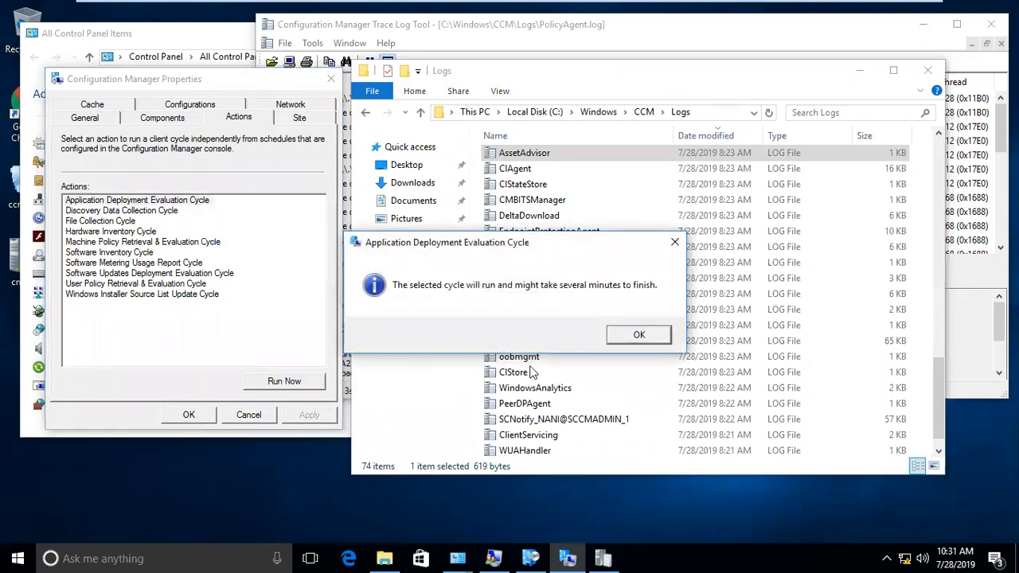
click(642, 334)
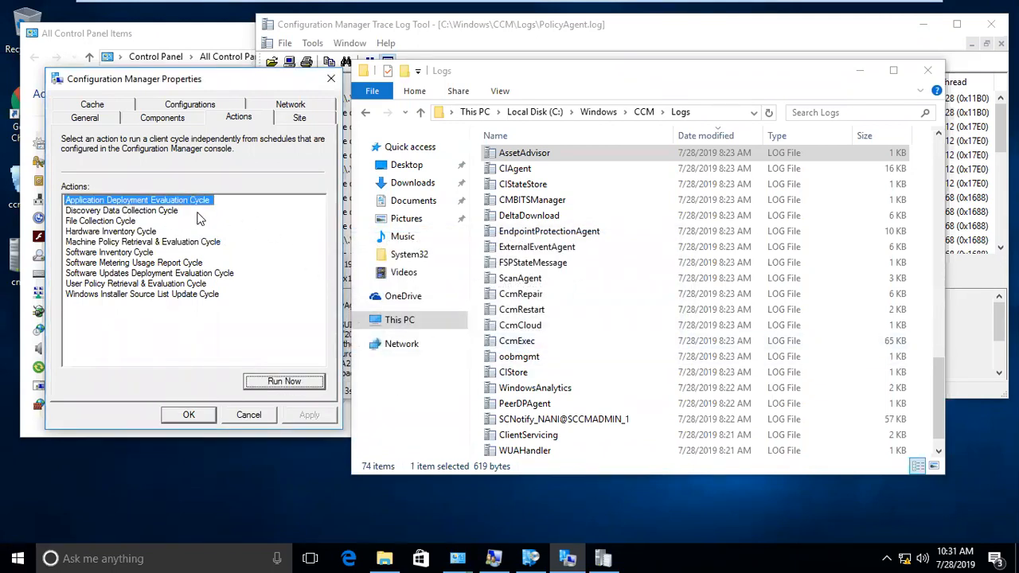
click(284, 381)
click(637, 333)
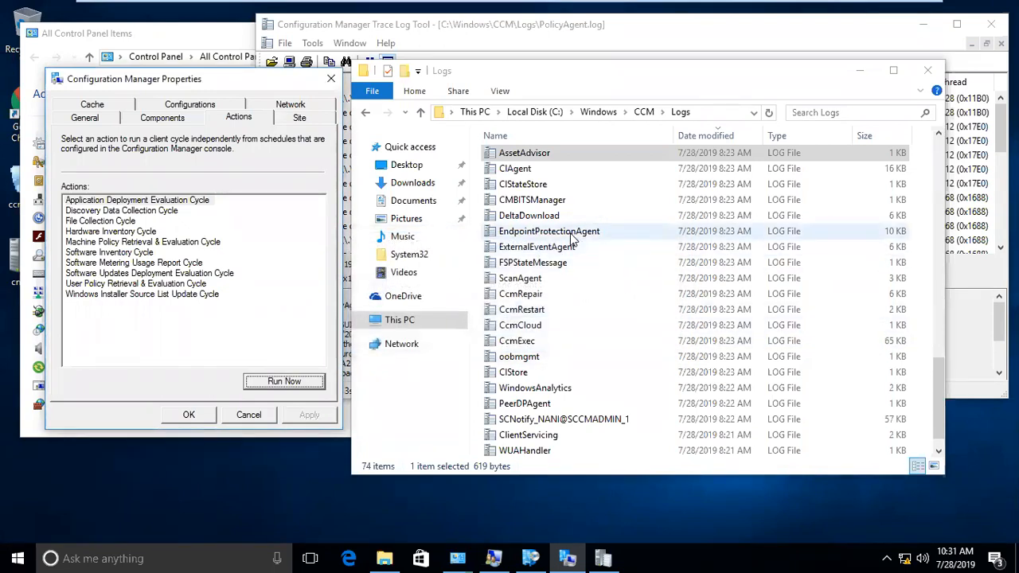
click(534, 262)
scroll(533, 259, up, 3)
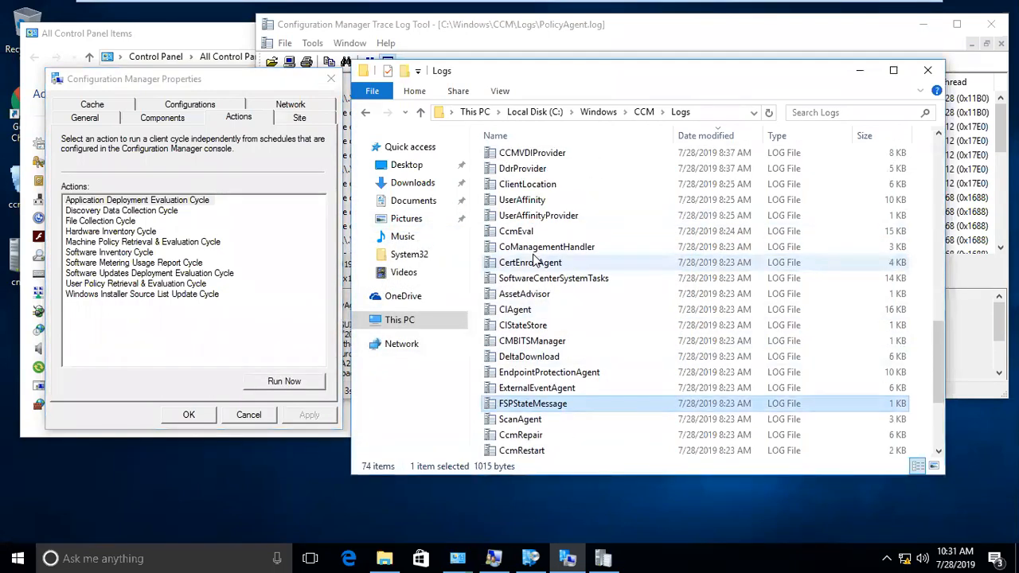
- Search the Logs folder for 'app' and open AppIntentEval.log in CMTrace with a wider text column
key(a)
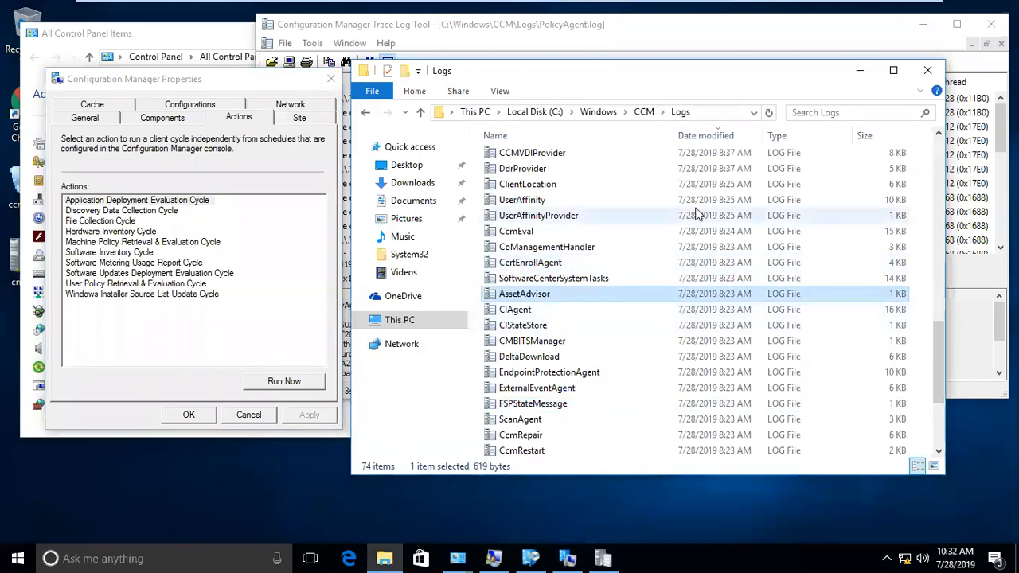
click(824, 113)
text(ap)
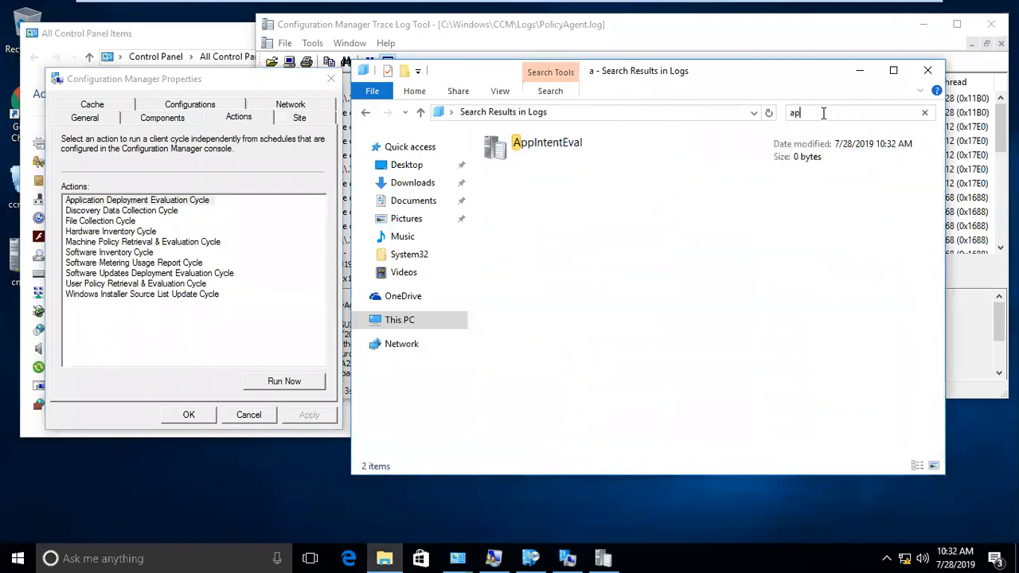
text(p)
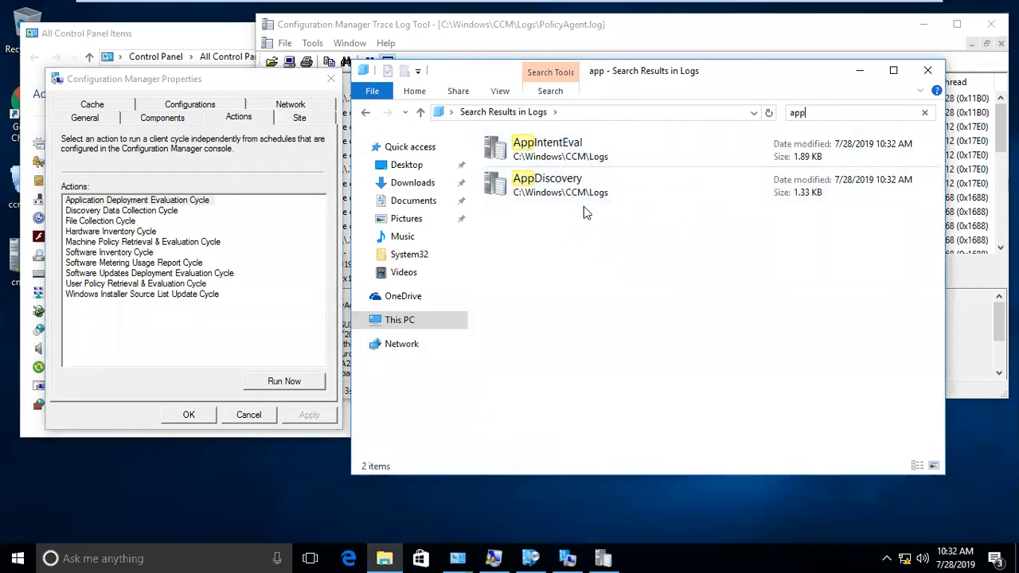
double_click(544, 160)
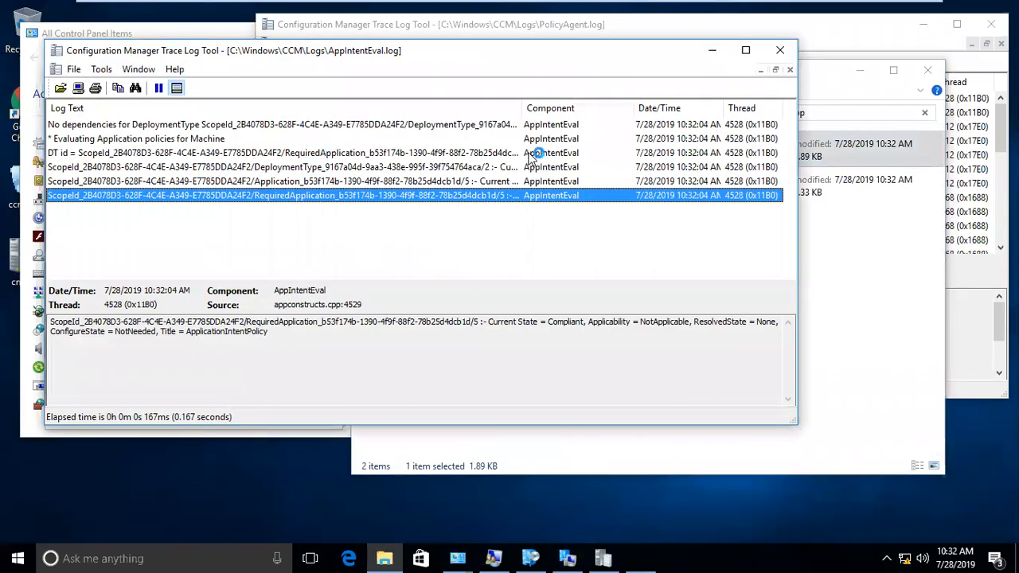
drag(523, 107, 611, 108)
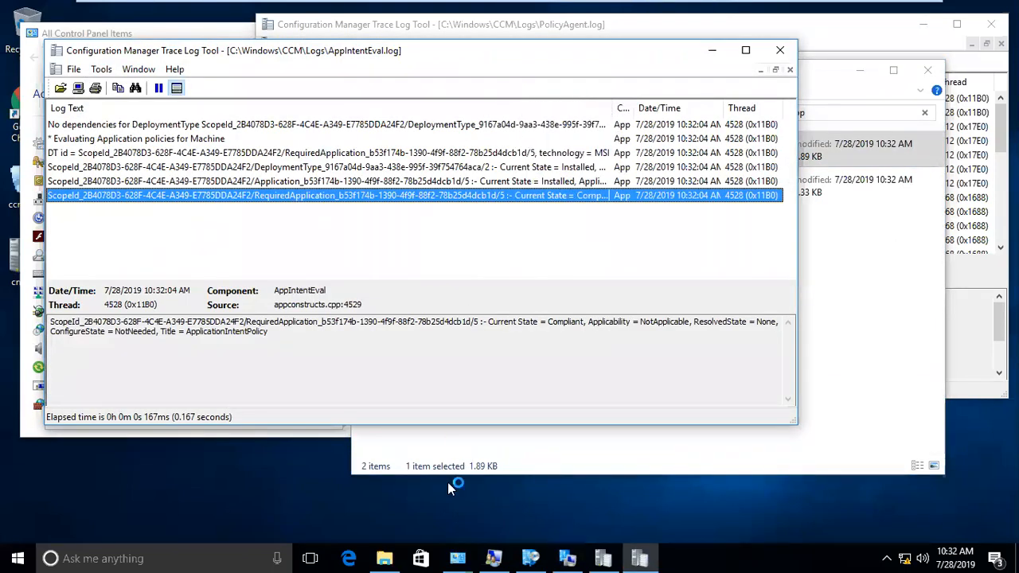
click(527, 559)
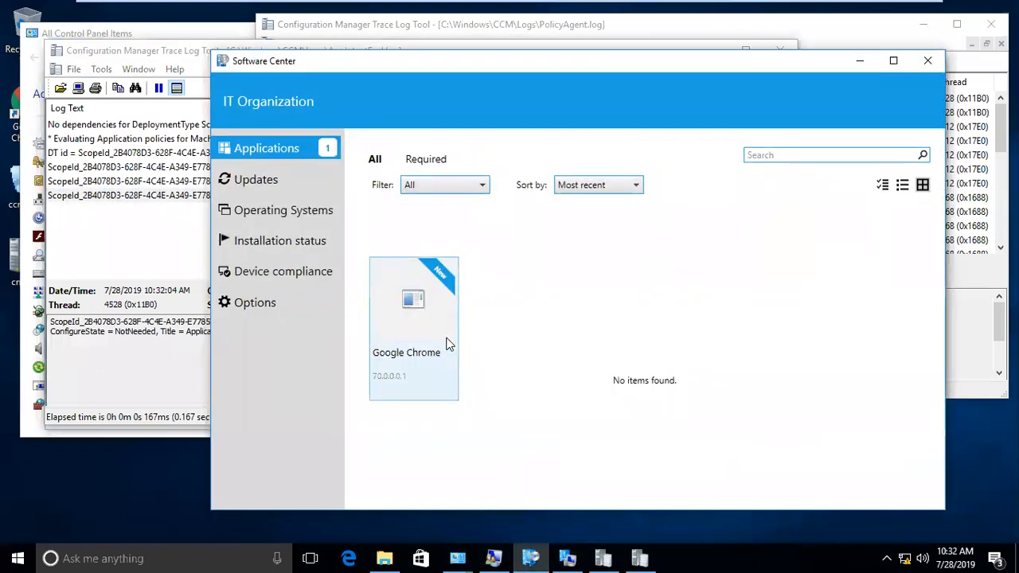
- Open Google Chrome's application details to confirm Status: Installed, then minimise Software Center
mouse_move(678, 5)
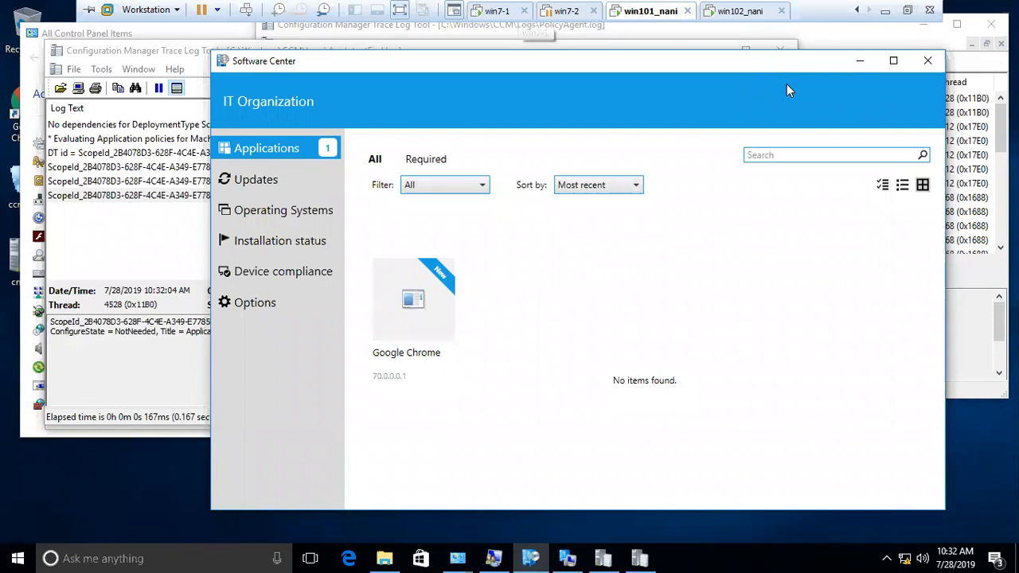
click(404, 310)
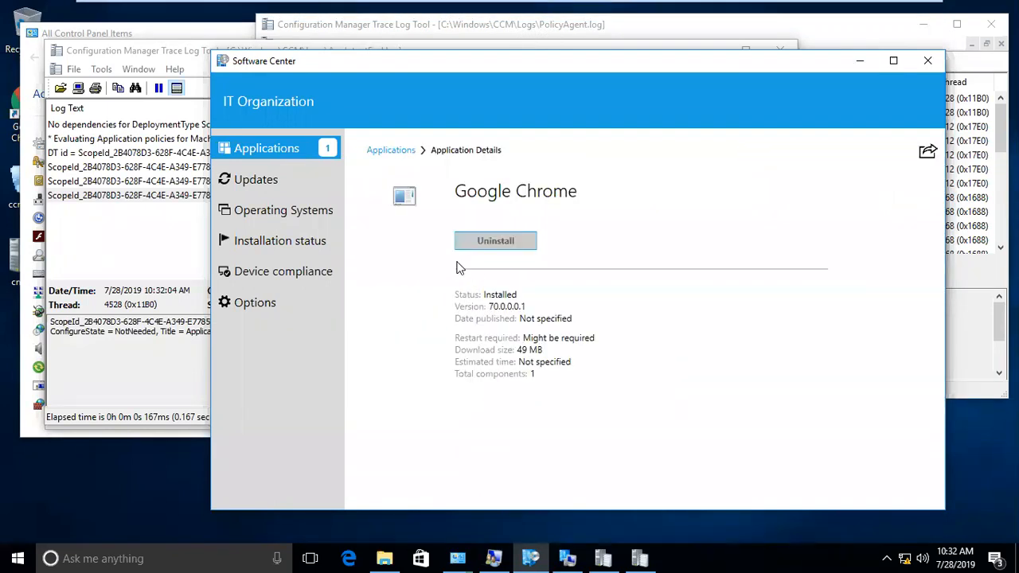
click(858, 63)
- Review the DeploymentType log entry, then open a new File Explorer window
click(477, 169)
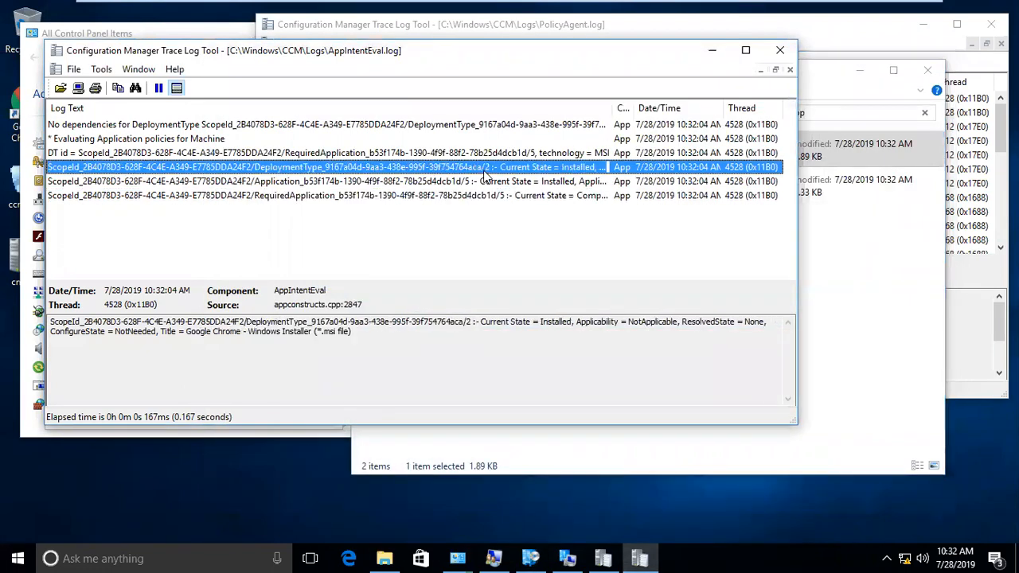
drag(616, 105, 628, 106)
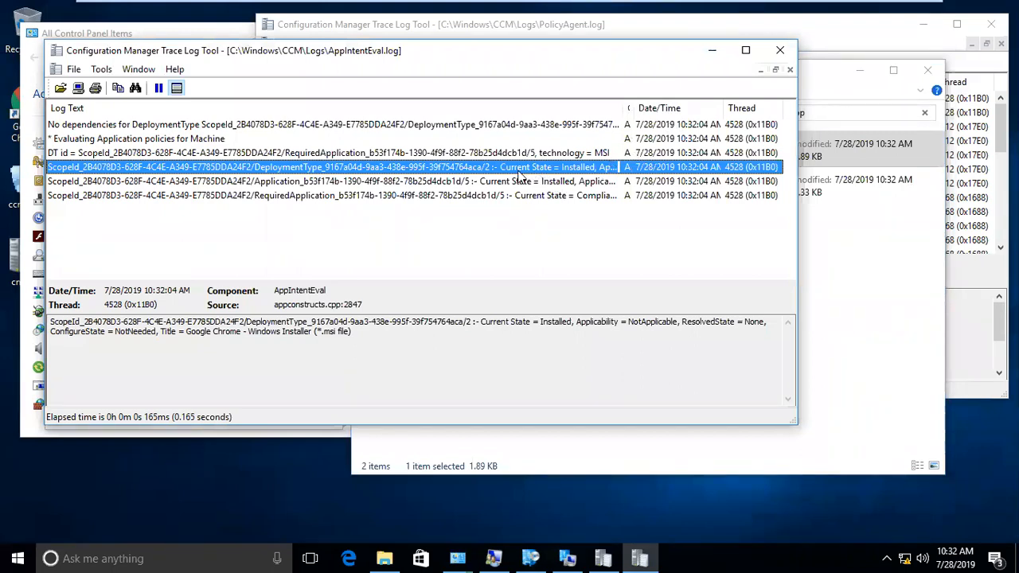
right_click(385, 559)
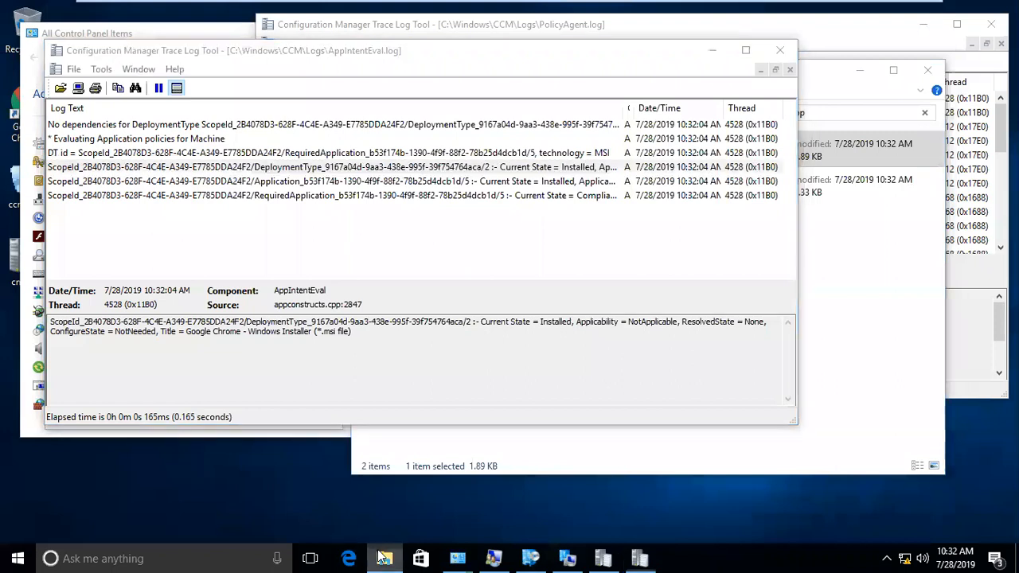
click(381, 479)
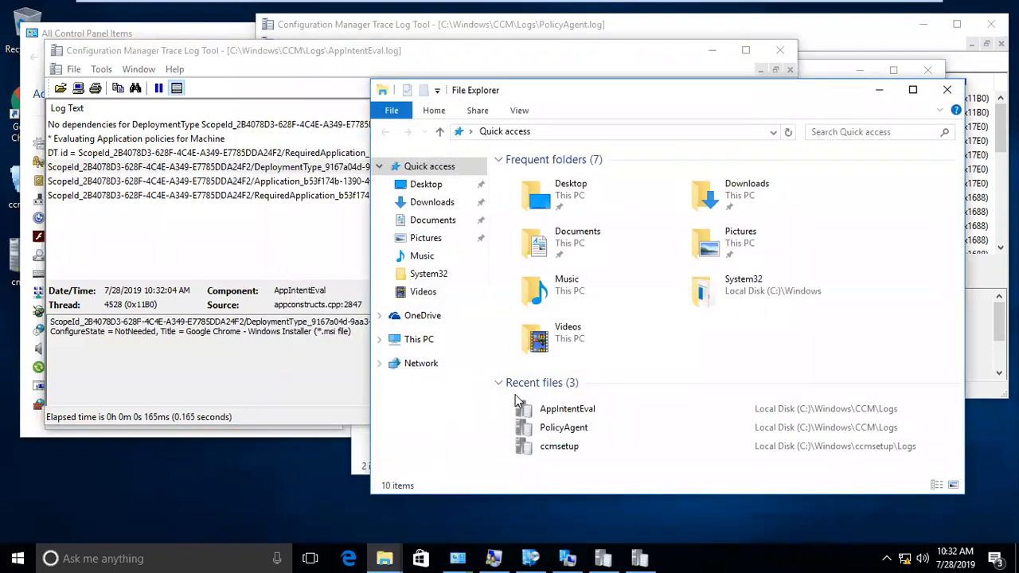
- Browse to C:\Windows\ccmcache and check folder 1 for the GoogleChromeStandaloneEnterprise64 installer and scripts
click(419, 340)
double_click(570, 334)
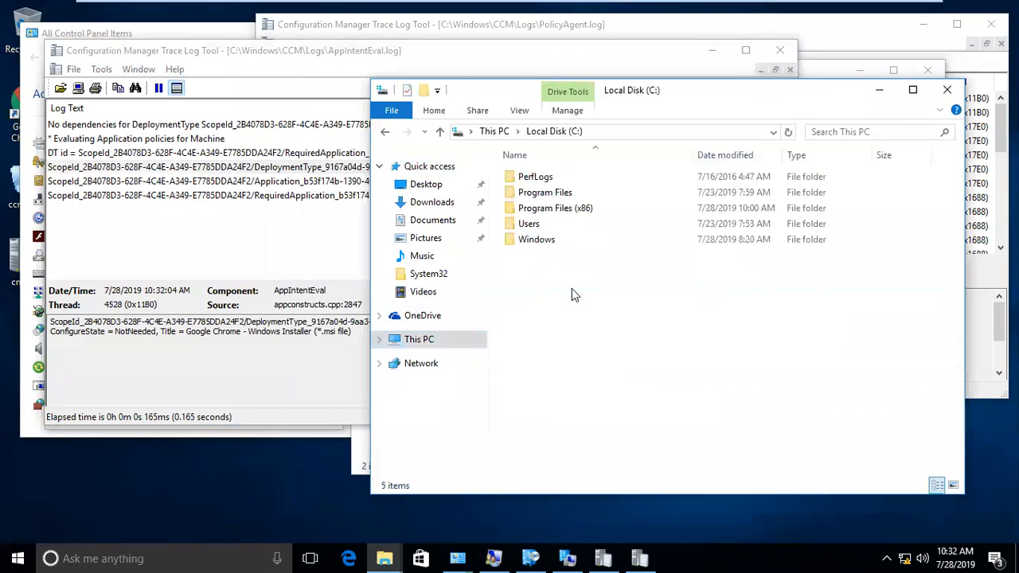
double_click(535, 240)
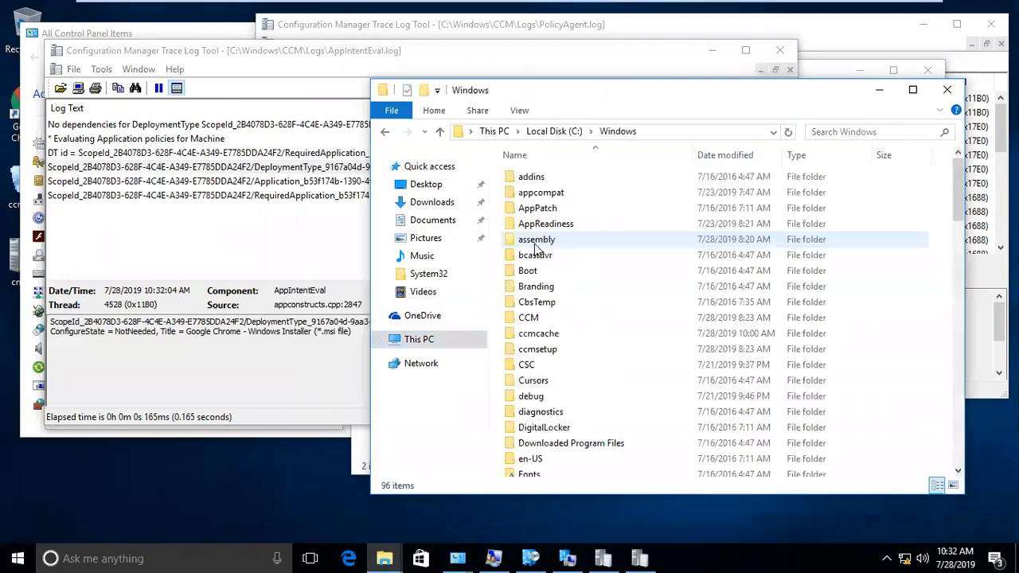
double_click(548, 331)
click(539, 303)
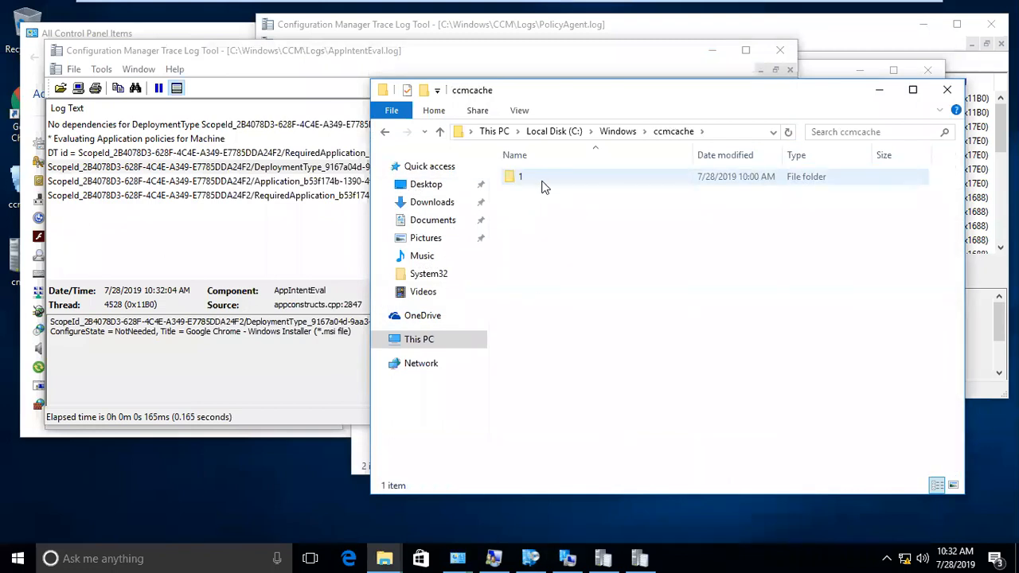
double_click(685, 176)
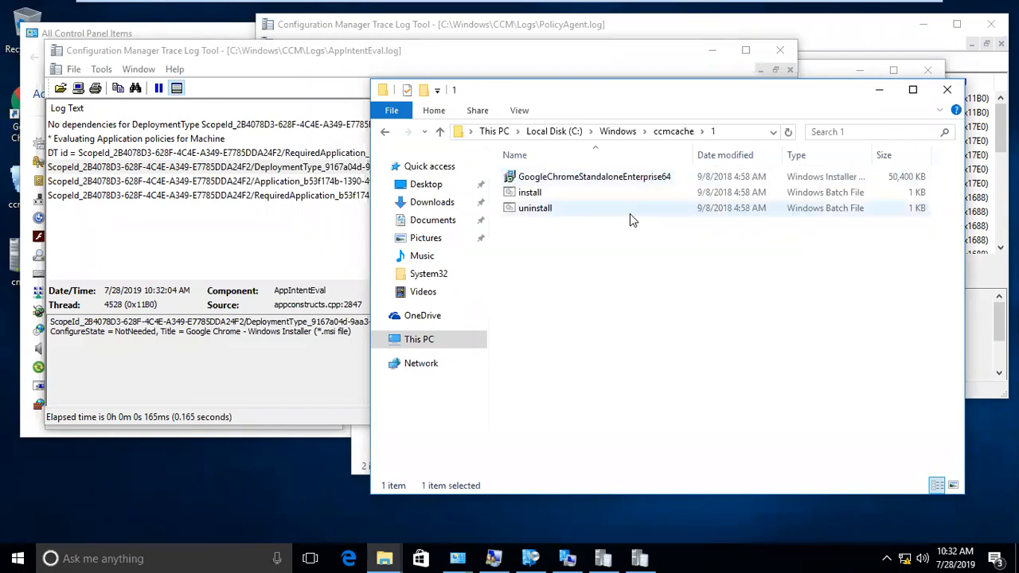
click(673, 132)
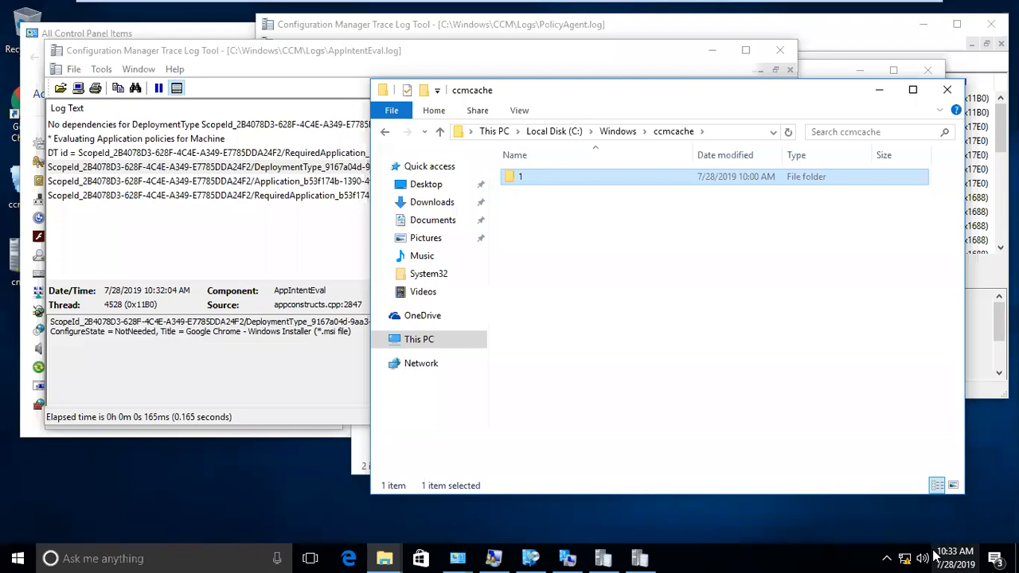
click(318, 171)
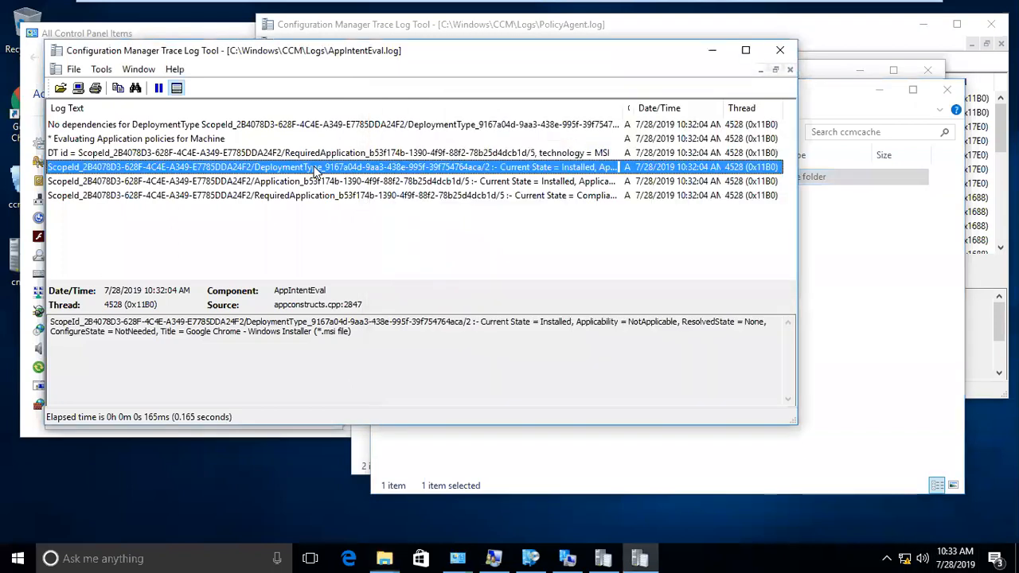
- Maximise CMTrace and read the AppIntentEval DT id, dependencies, Installed and Compliant entries
click(747, 51)
click(202, 106)
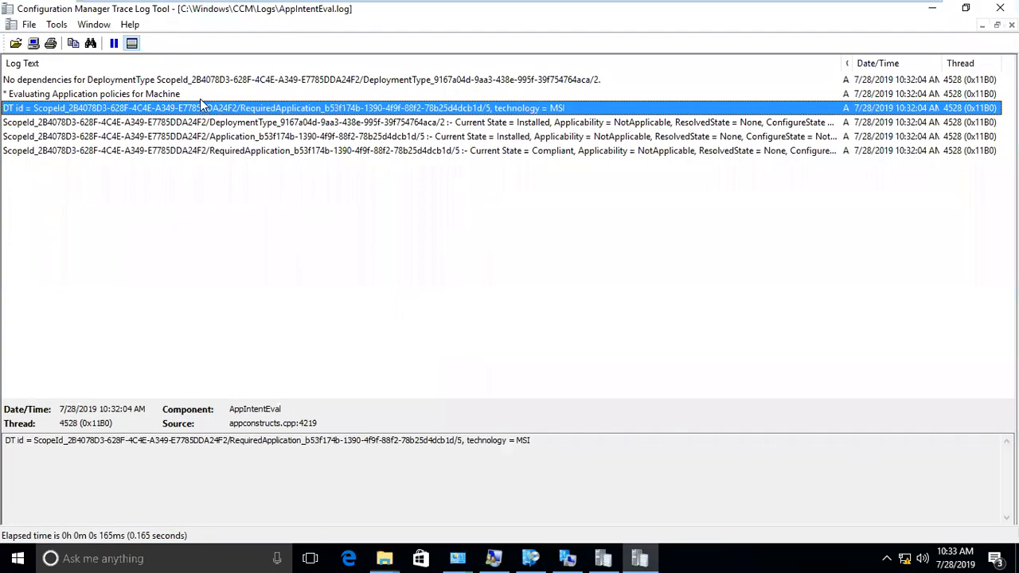
click(228, 82)
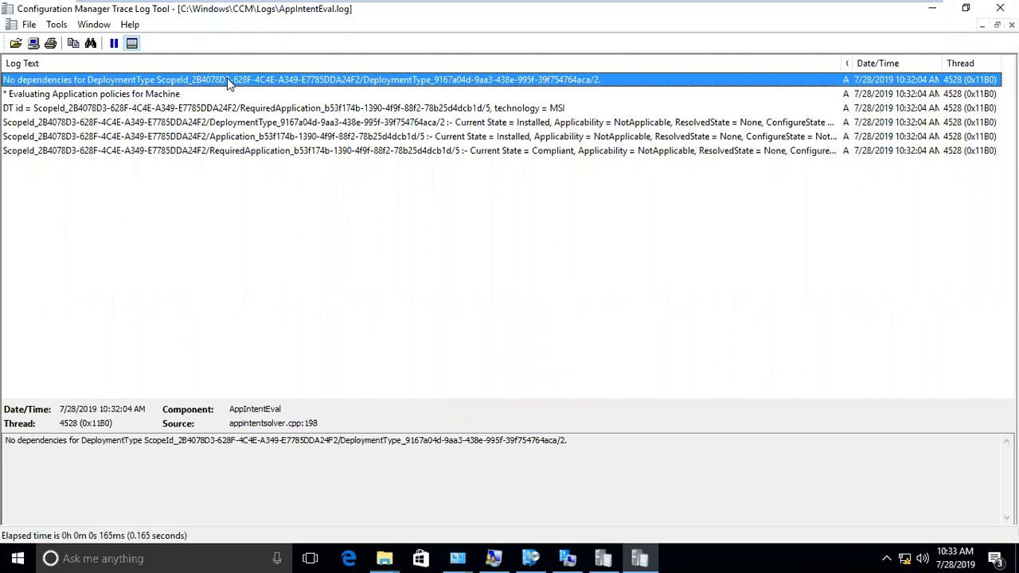
click(201, 108)
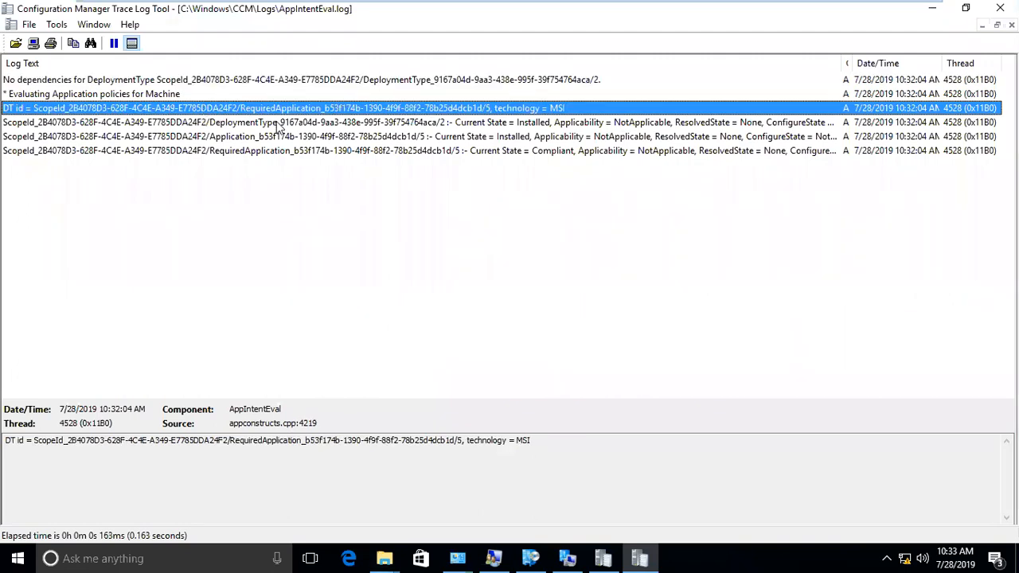
click(277, 124)
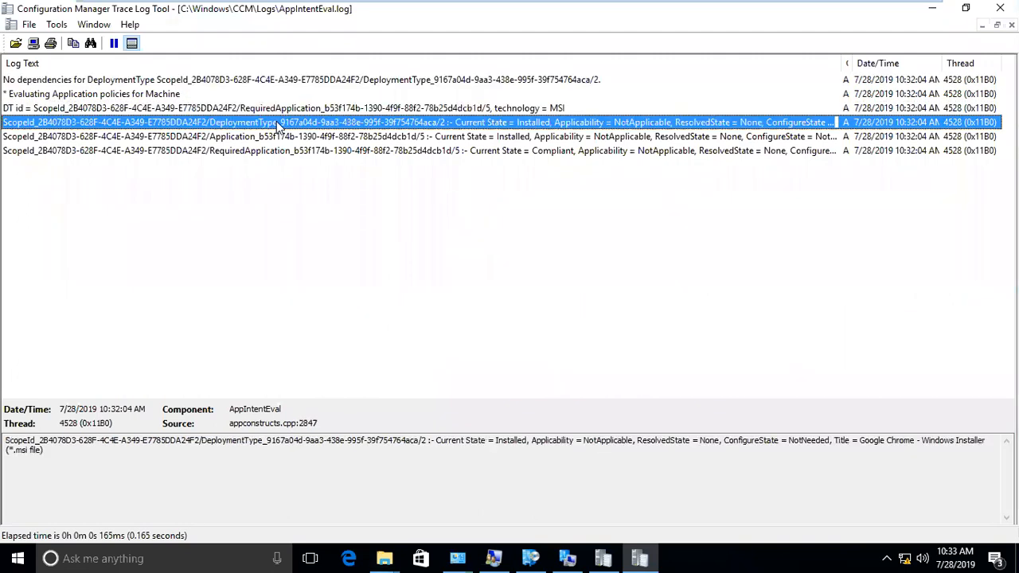
click(633, 140)
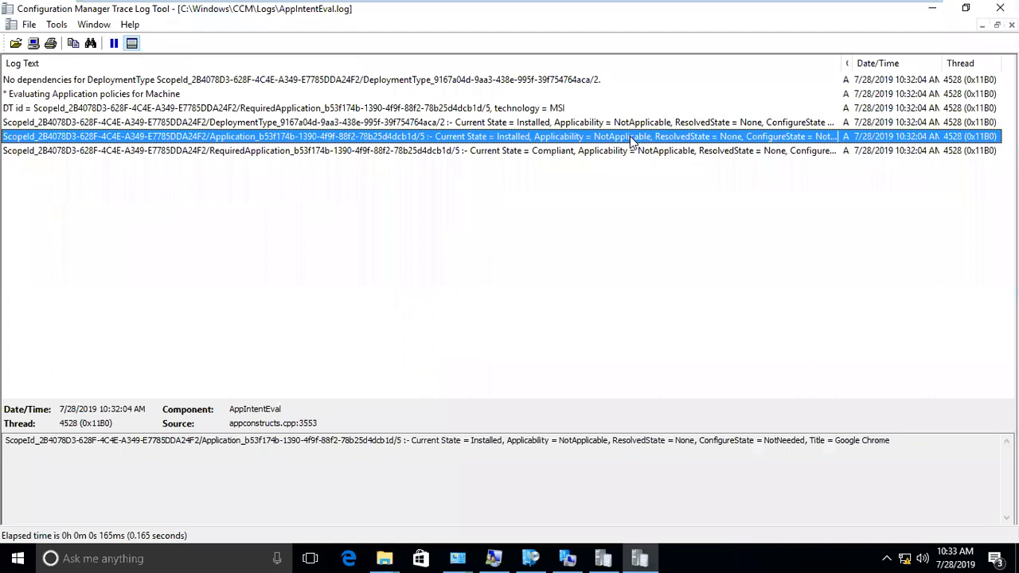
click(630, 147)
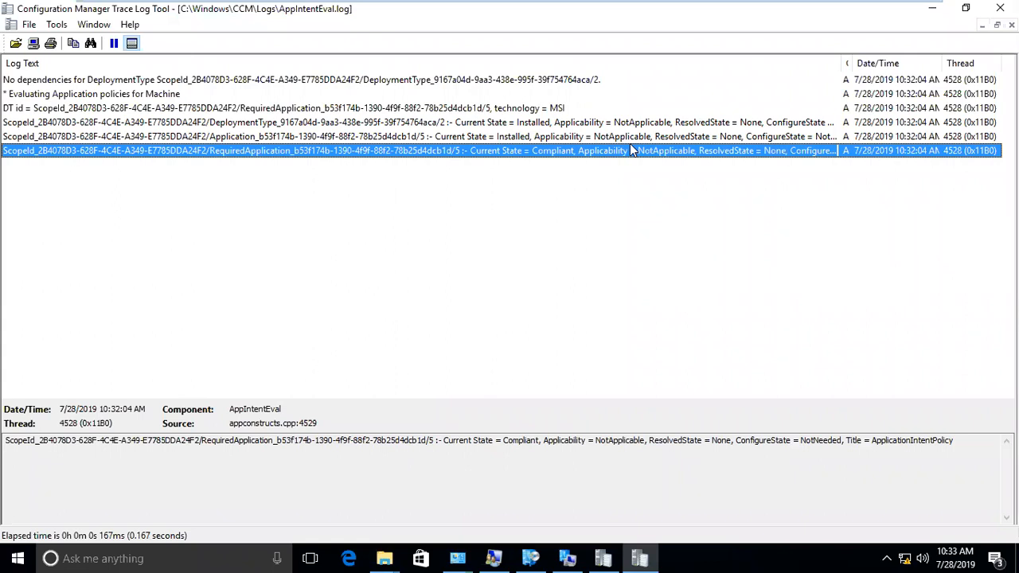
key(super+r)
- Open Programs and Features with appwiz and confirm Google Chrome is installed
text(appwiz)
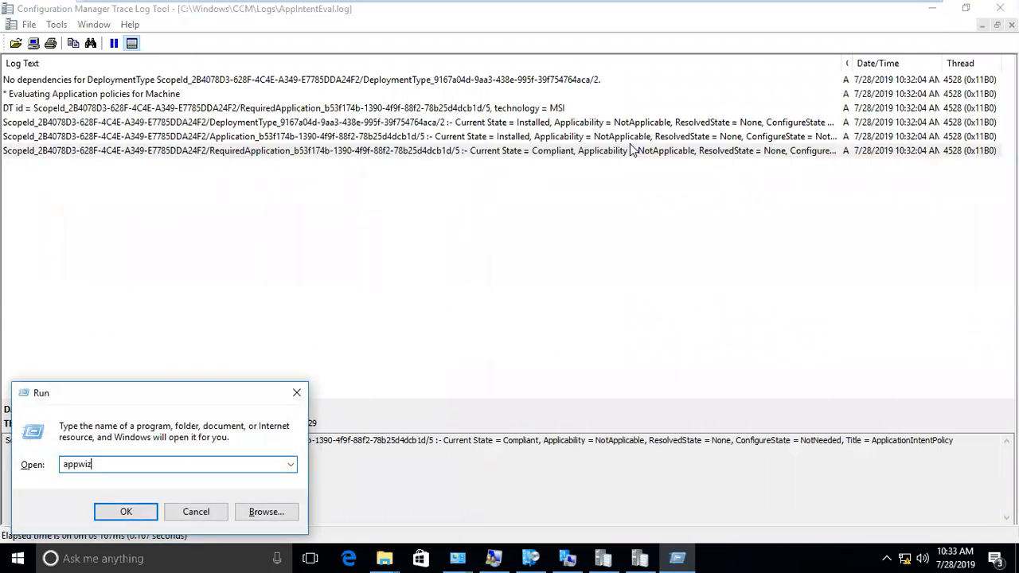
key(Return)
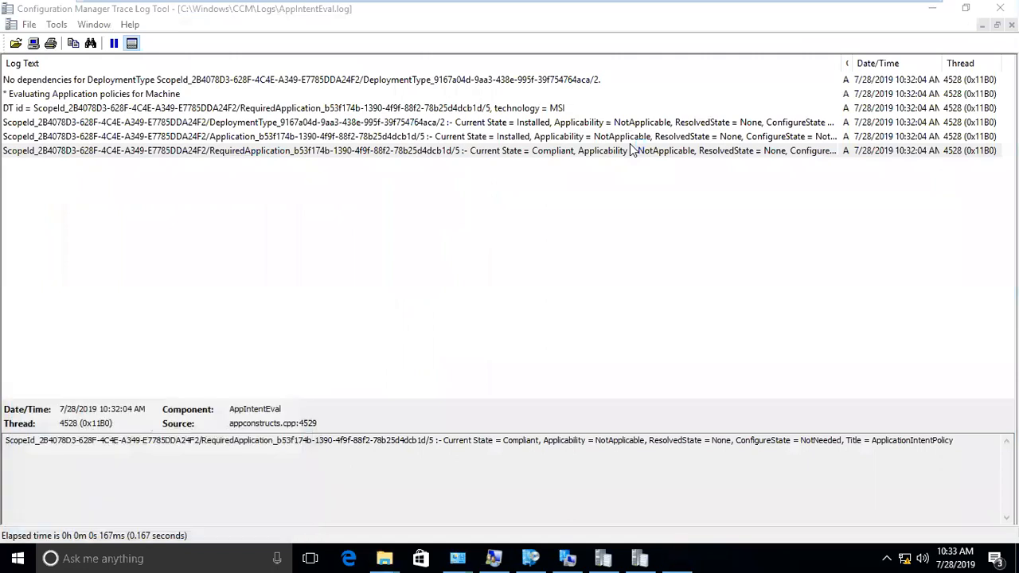
click(563, 32)
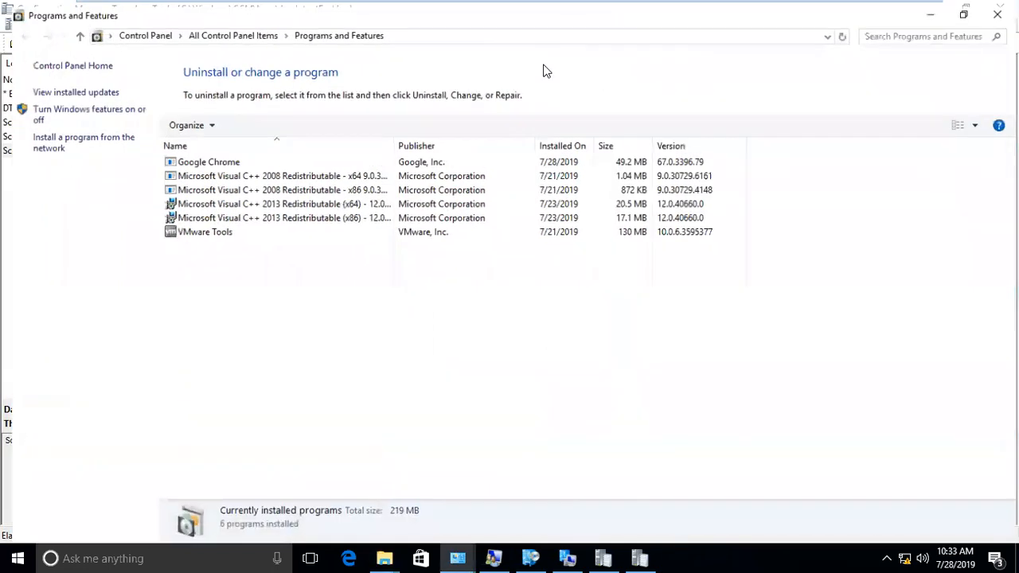
click(559, 158)
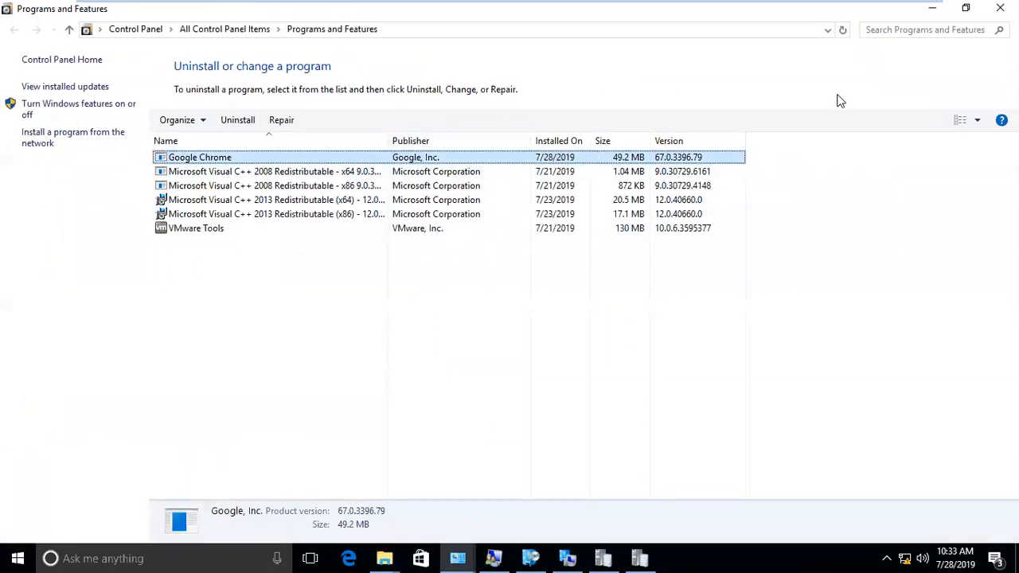
click(931, 9)
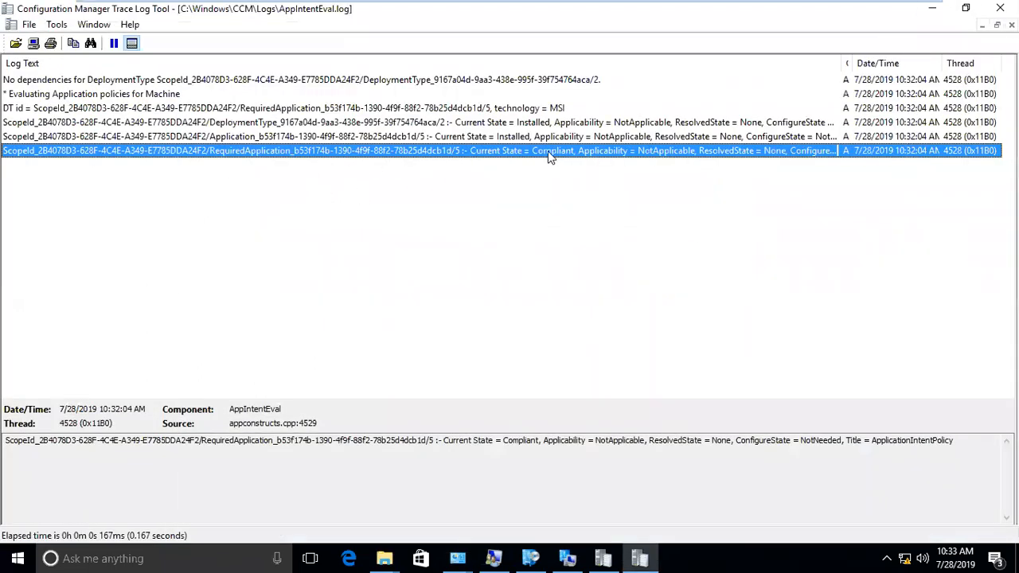
- Check This PC's System properties show system100 in the nani.local domain, then go to the server
click(384, 559)
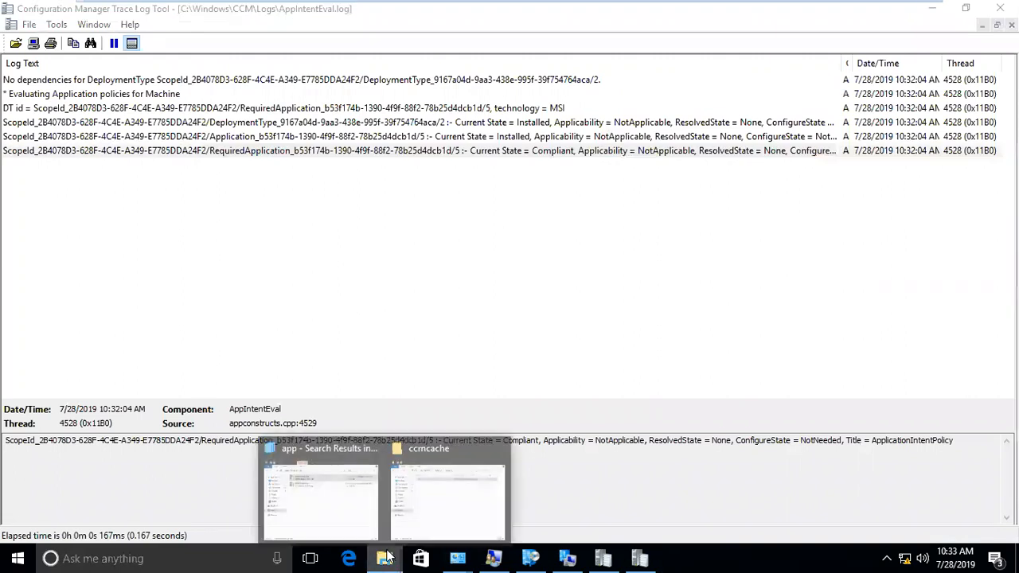
click(359, 498)
right_click(388, 321)
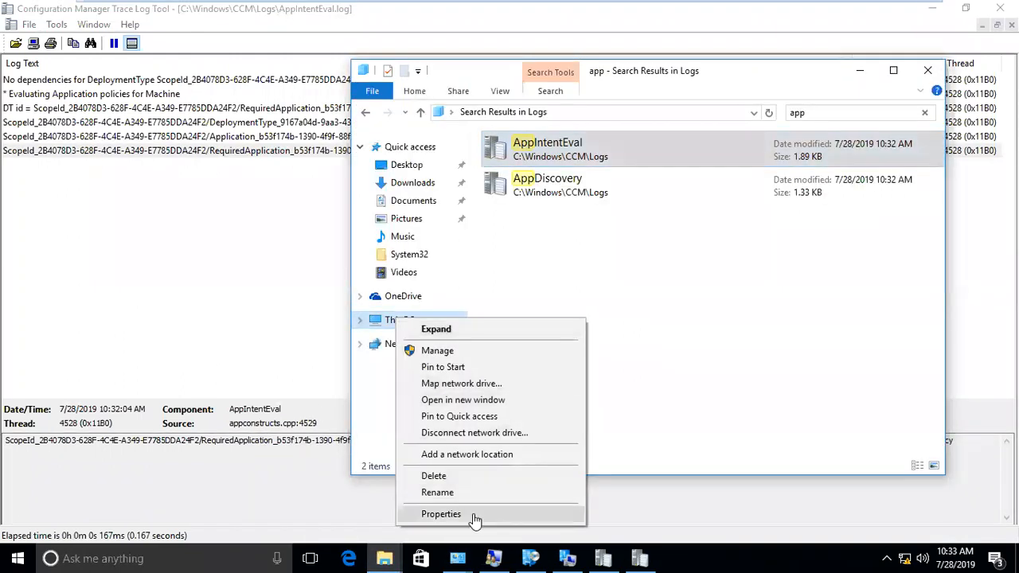
click(413, 517)
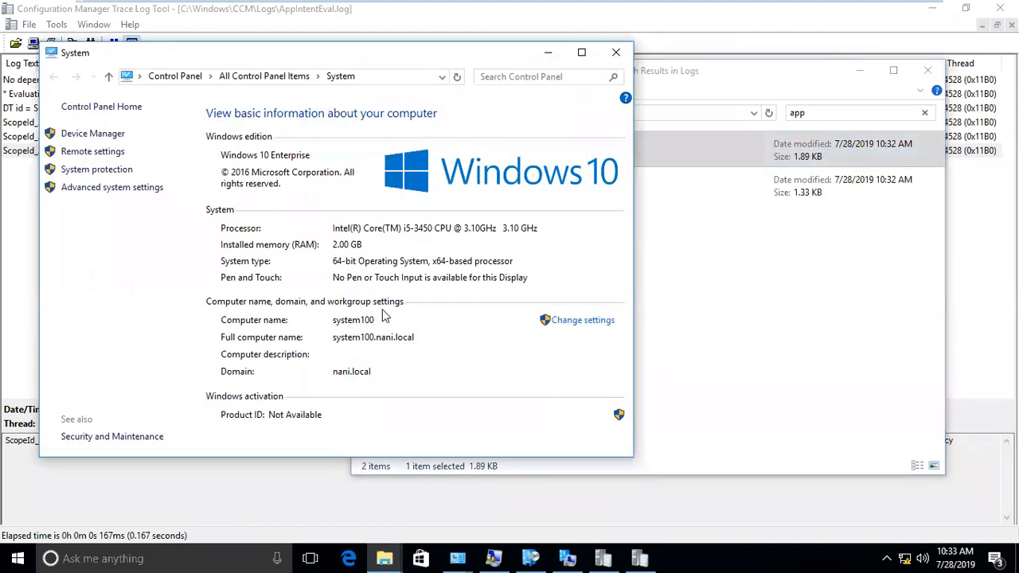
click(586, 13)
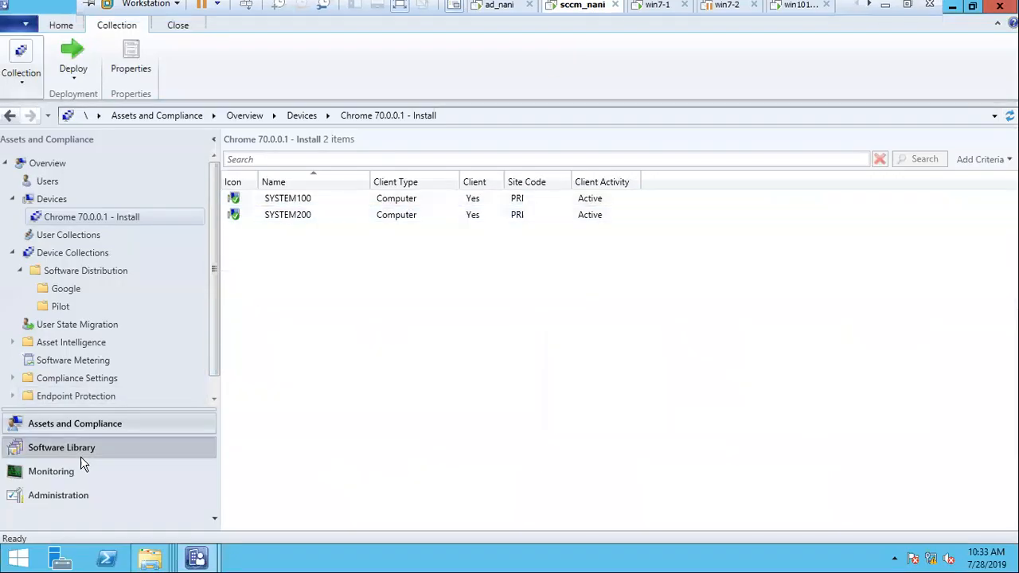
- Open the Requirements of Google Chrome 70.0.0.01's installer deployment type
click(80, 454)
click(152, 234)
click(303, 199)
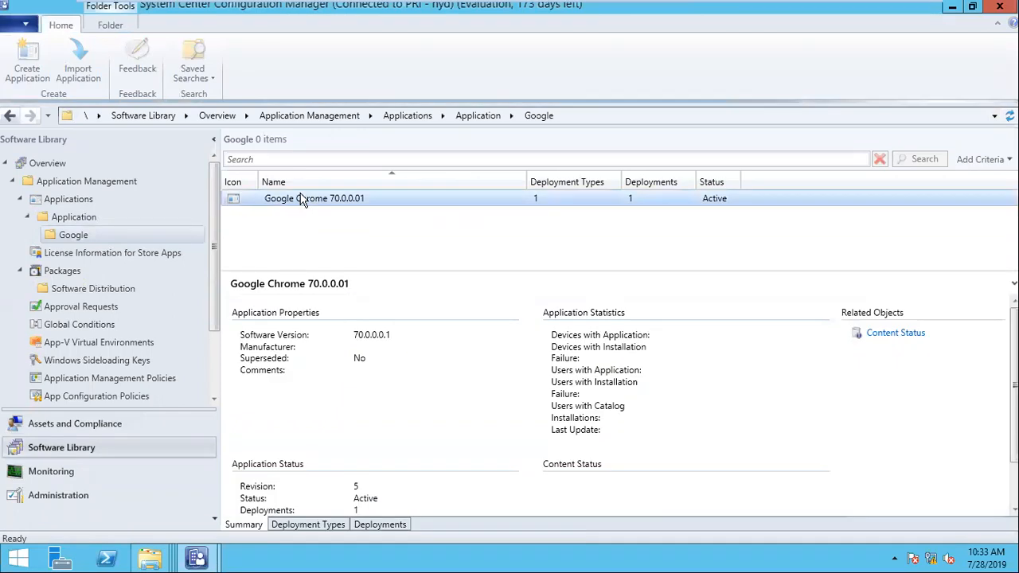
click(306, 527)
right_click(331, 323)
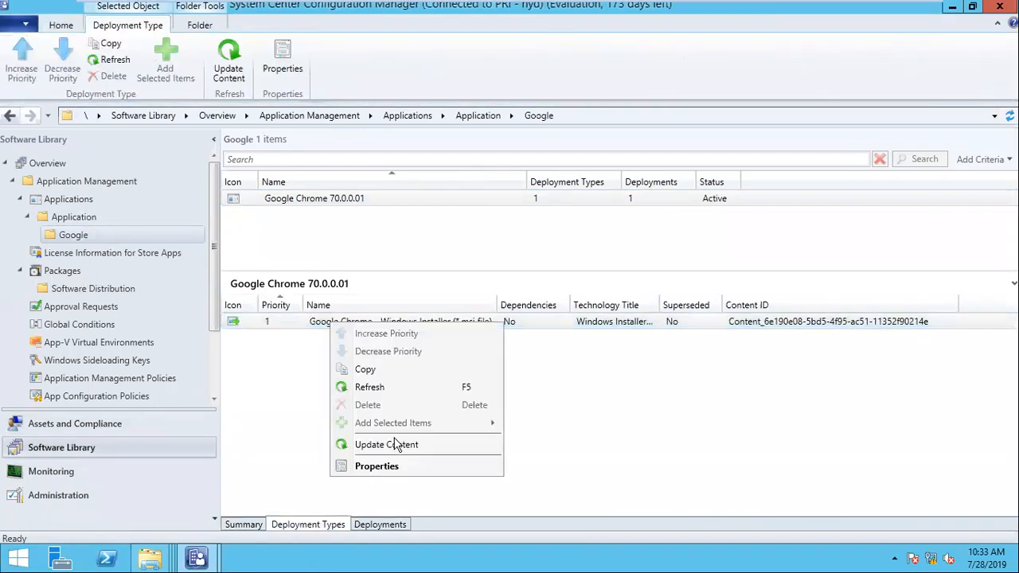
click(388, 469)
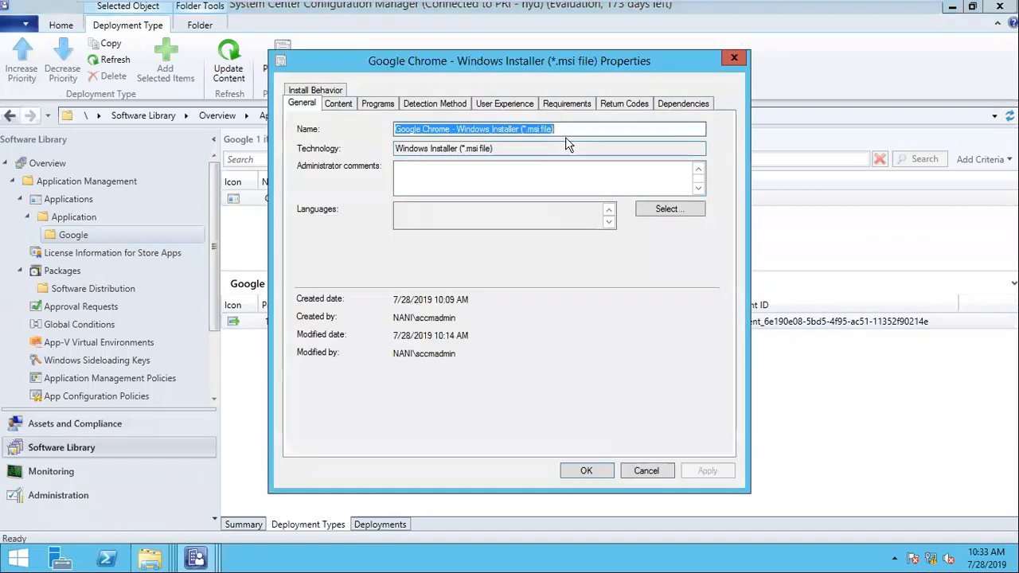
click(568, 103)
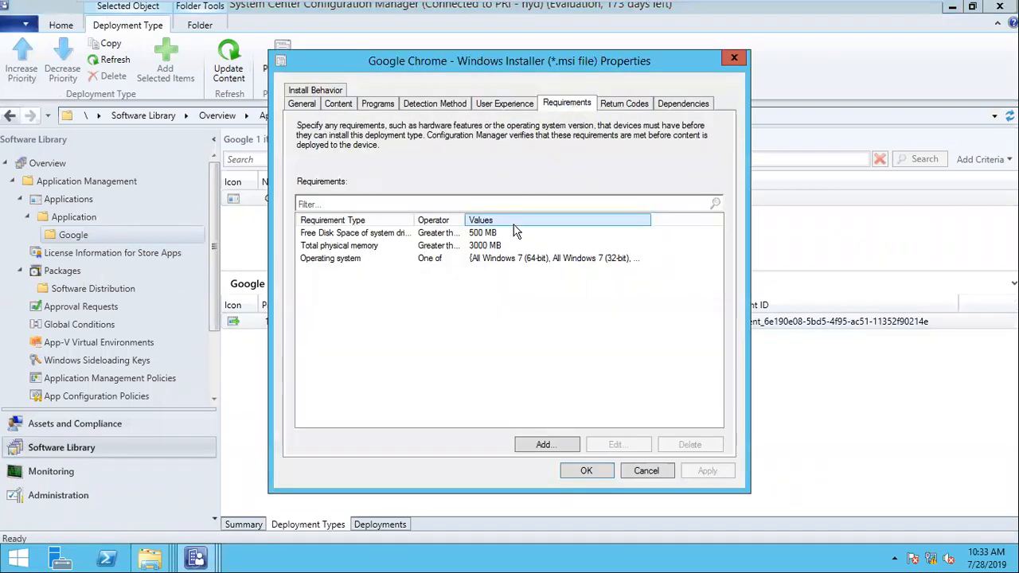
- Review the 500 MB disk, 3000 MB memory and Windows 7 requirements, then cancel without changes
drag(467, 220, 562, 221)
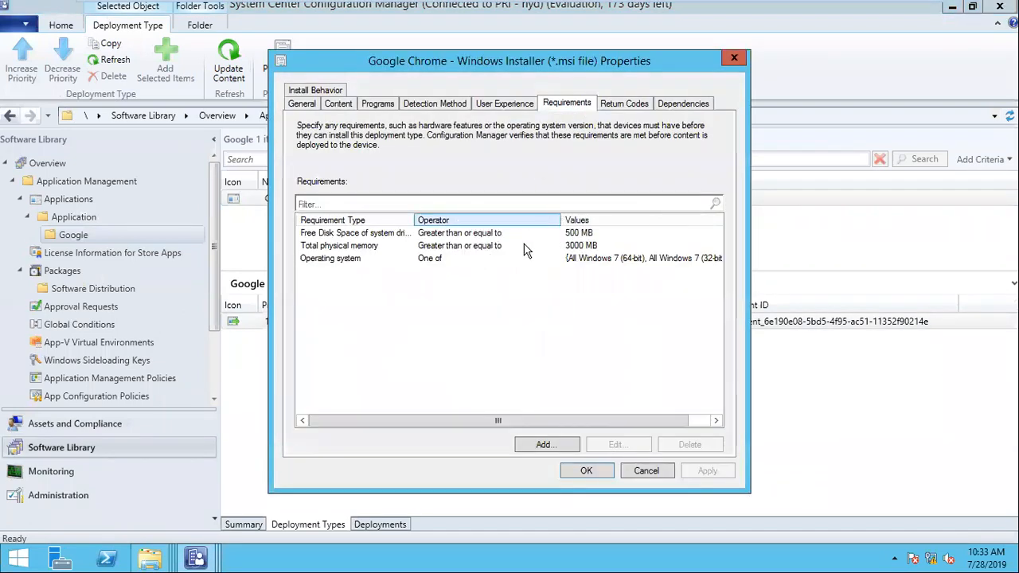
click(503, 249)
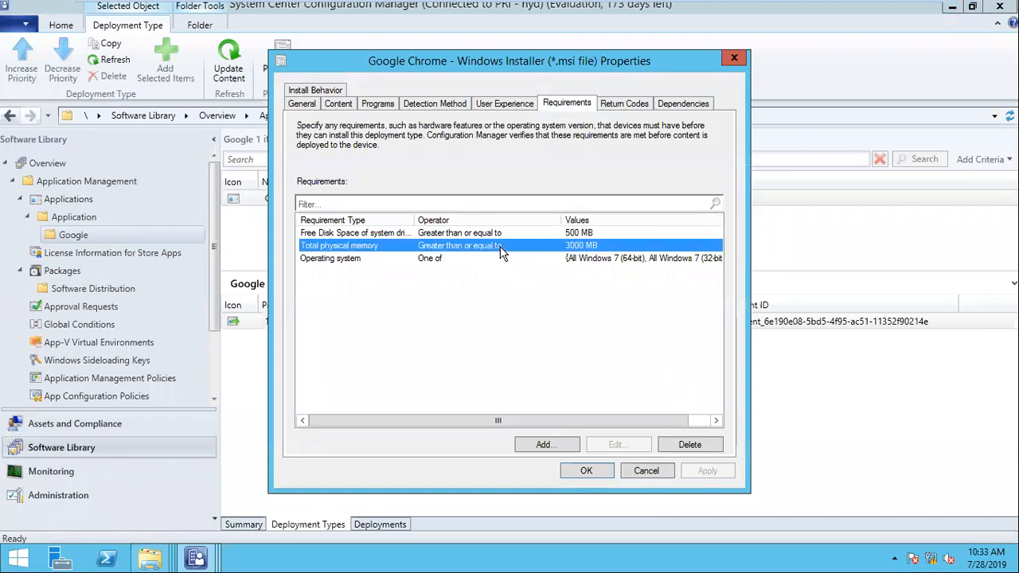
click(579, 260)
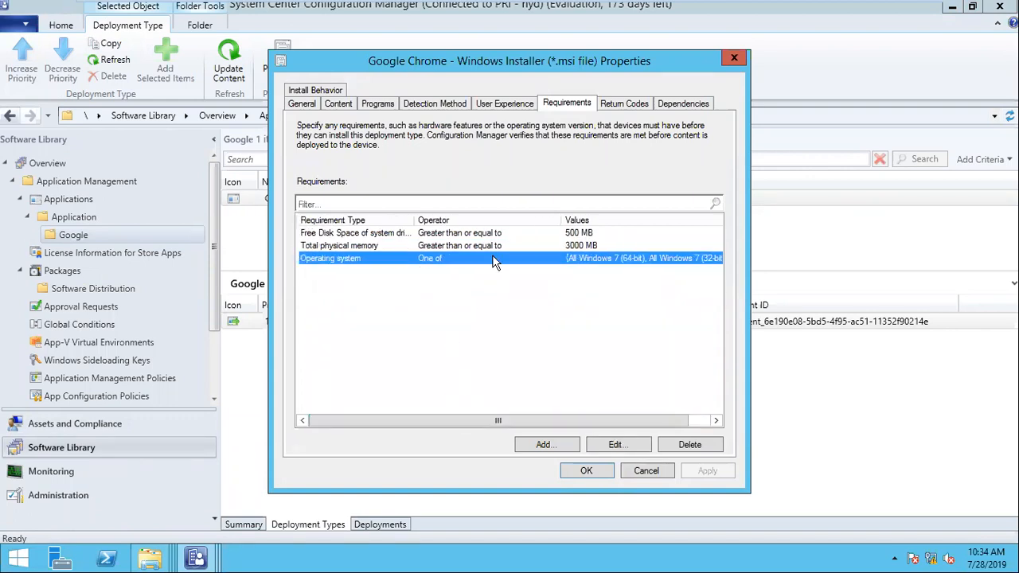
drag(415, 221, 424, 223)
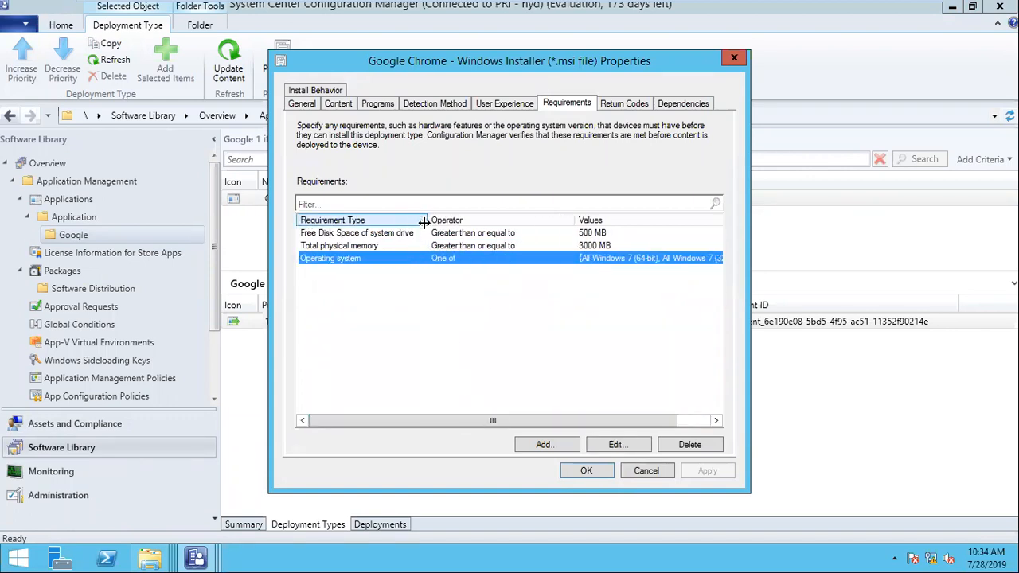
click(646, 471)
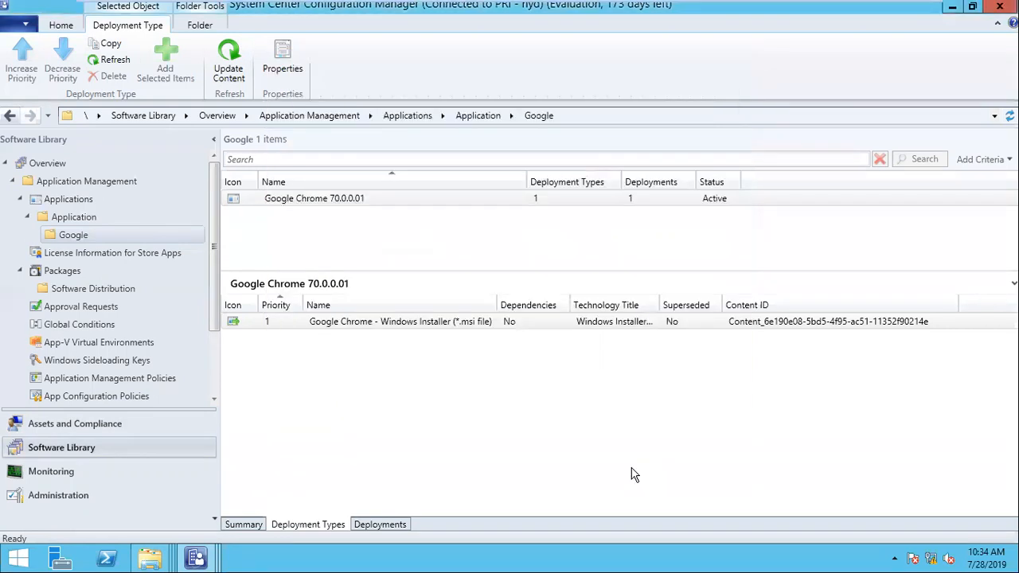
mouse_move(578, 6)
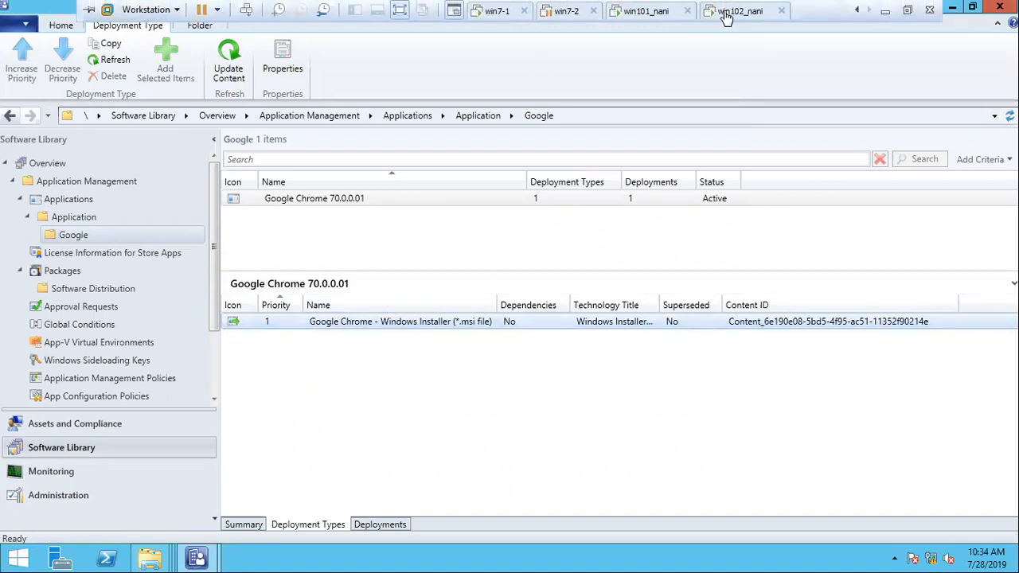
click(726, 13)
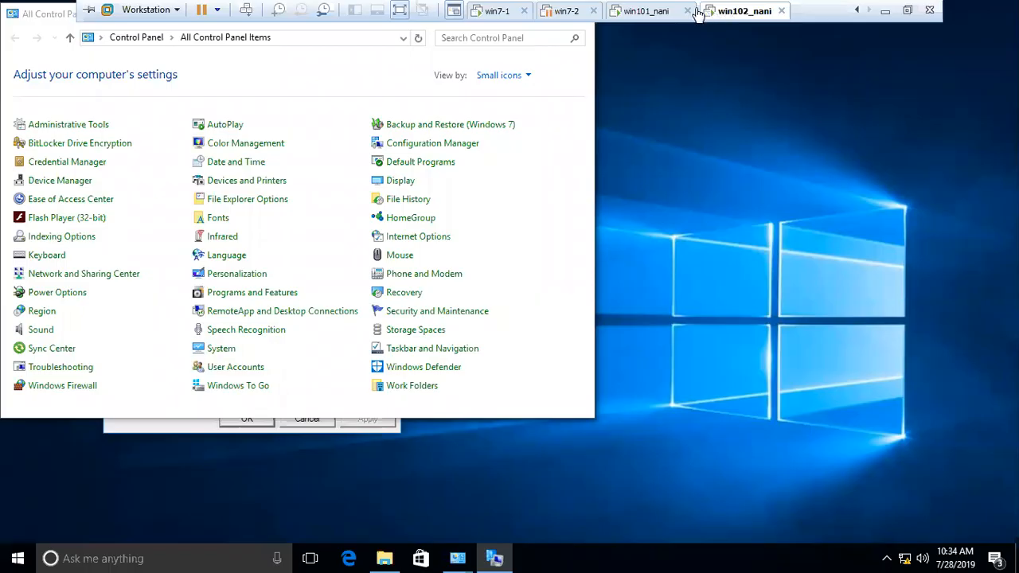
- On the system100 client, check the ccmcache folder and return to the log search window
click(647, 11)
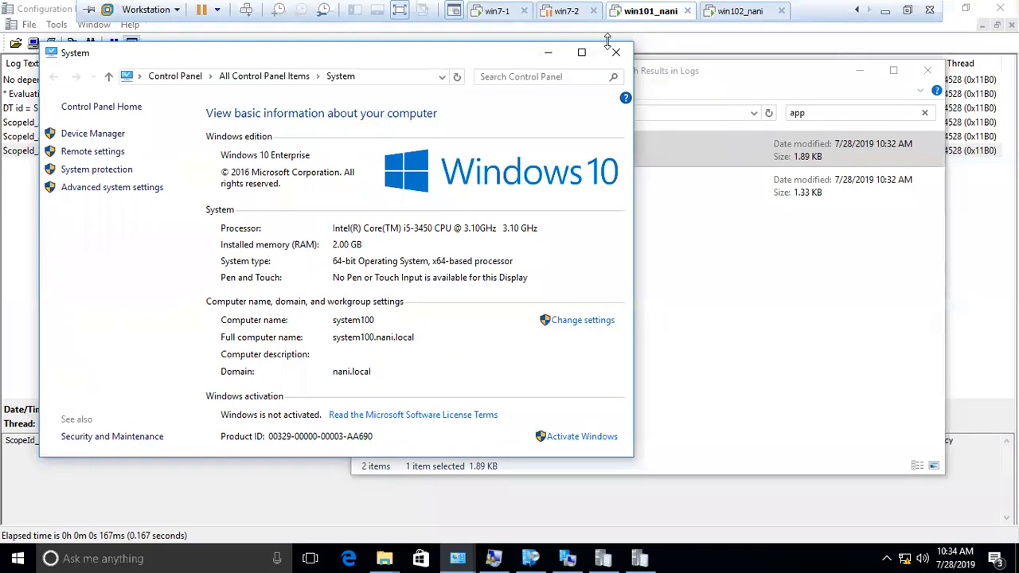
click(384, 559)
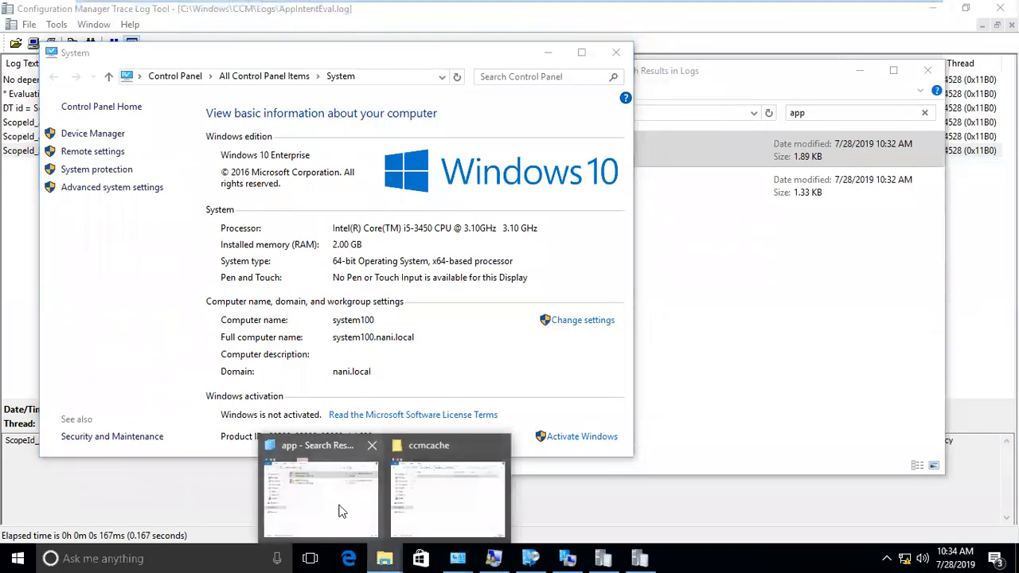
mouse_move(370, 505)
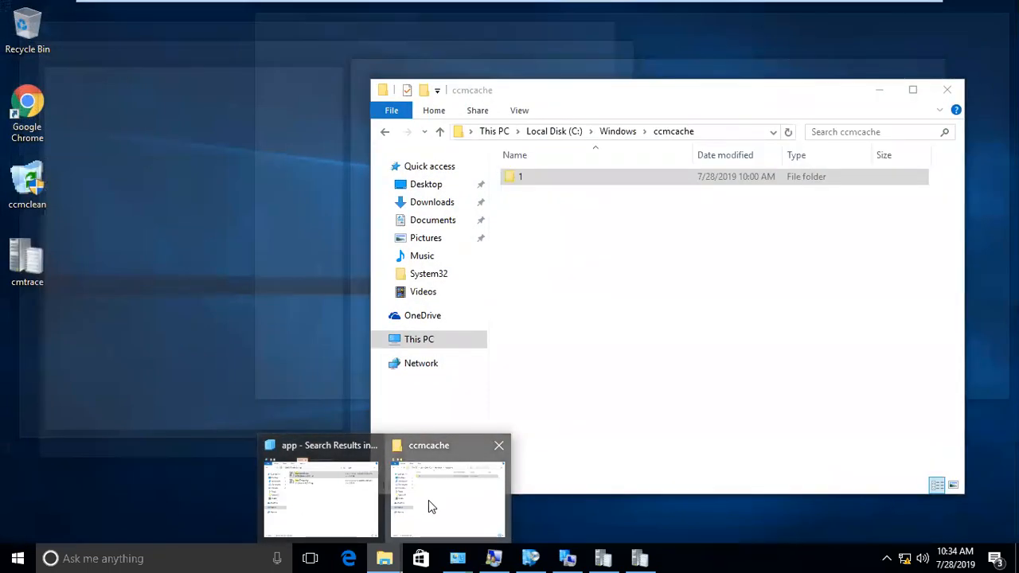
click(429, 500)
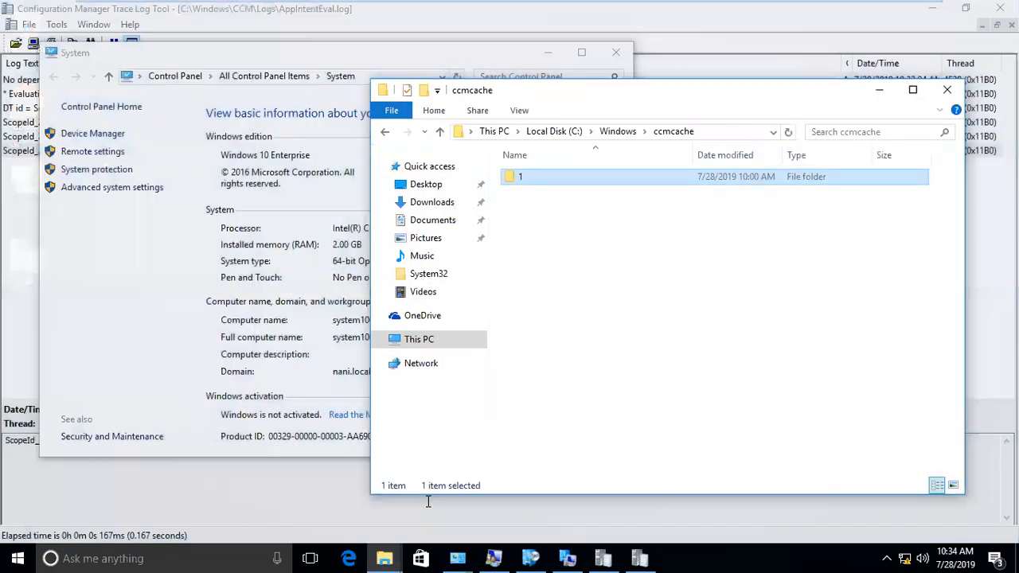
click(386, 558)
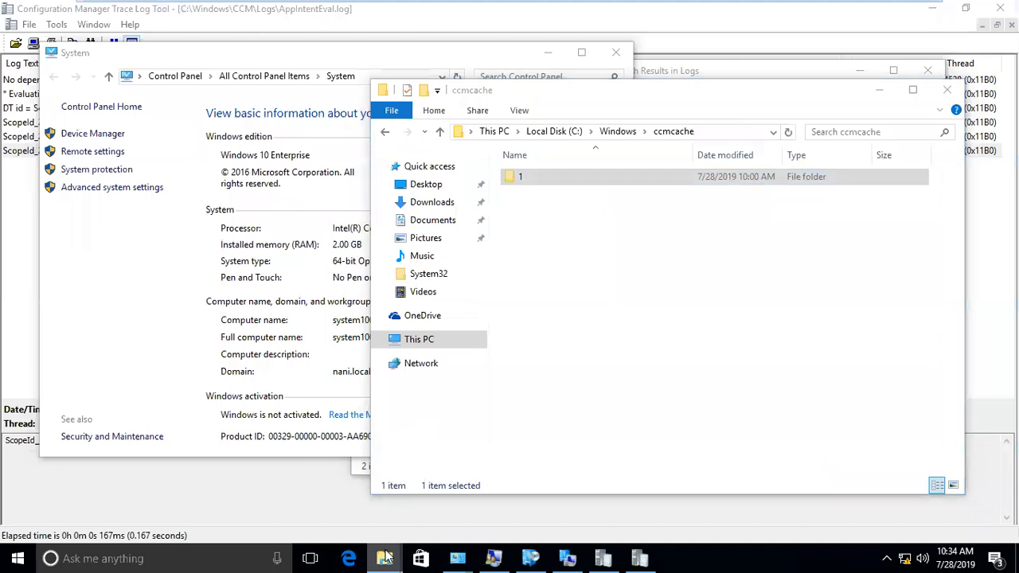
click(356, 513)
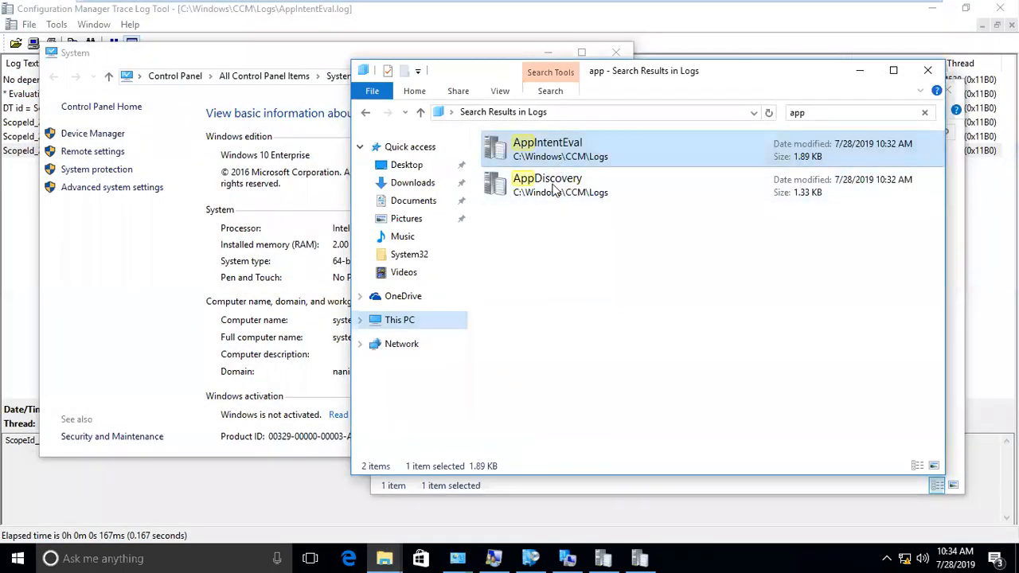
- Open execmgr.log from the Logs folder and highlight package PRI00008's exit code 0 success line
click(366, 112)
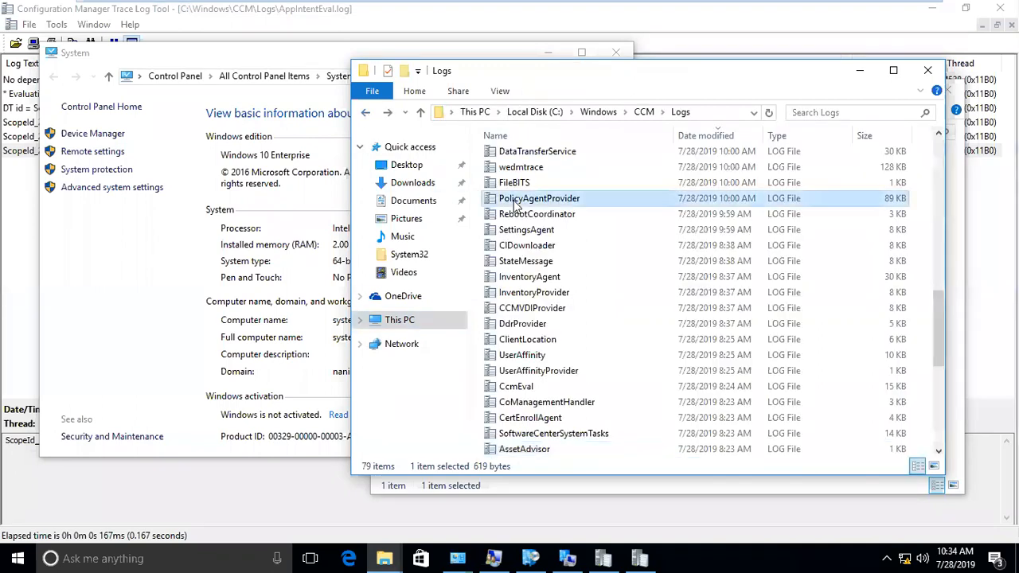
scroll(525, 183, down, 7)
scroll(530, 191, up, 9)
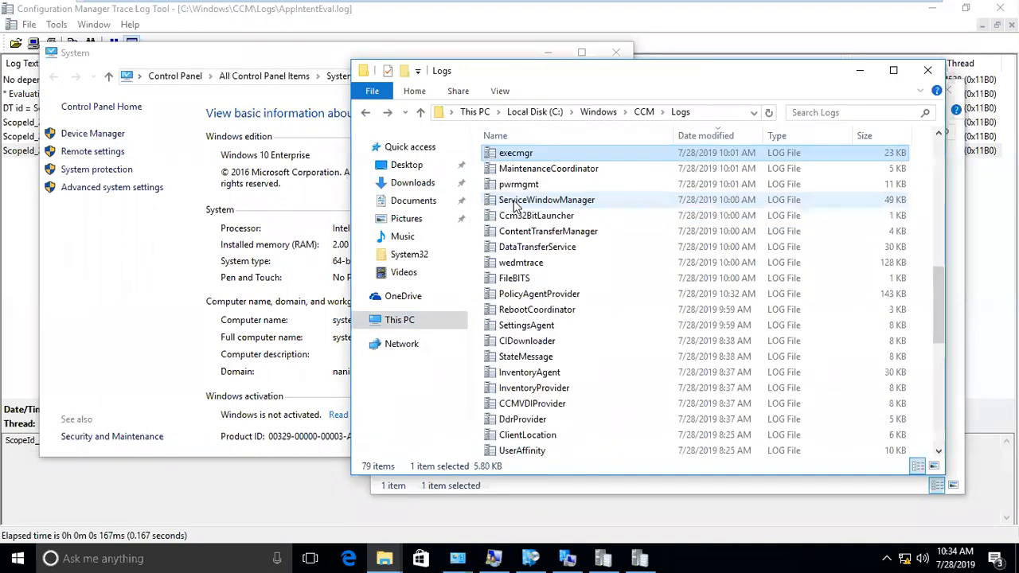
double_click(538, 152)
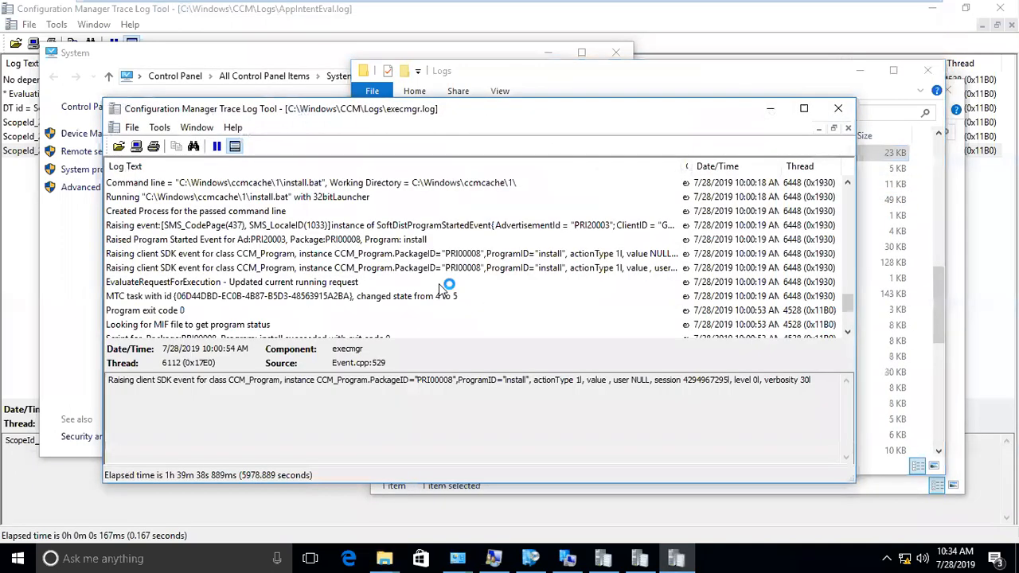
click(382, 227)
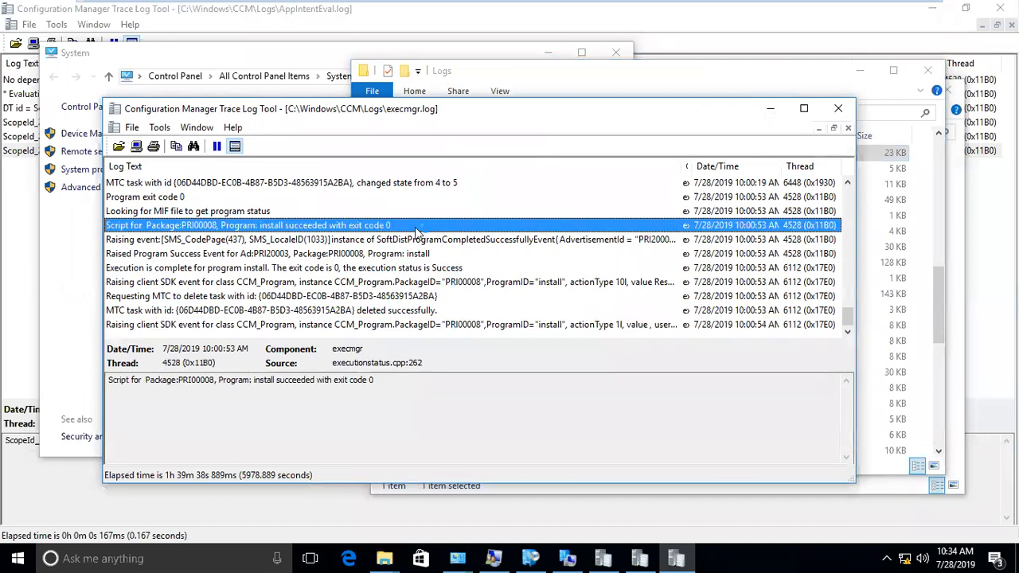
double_click(530, 118)
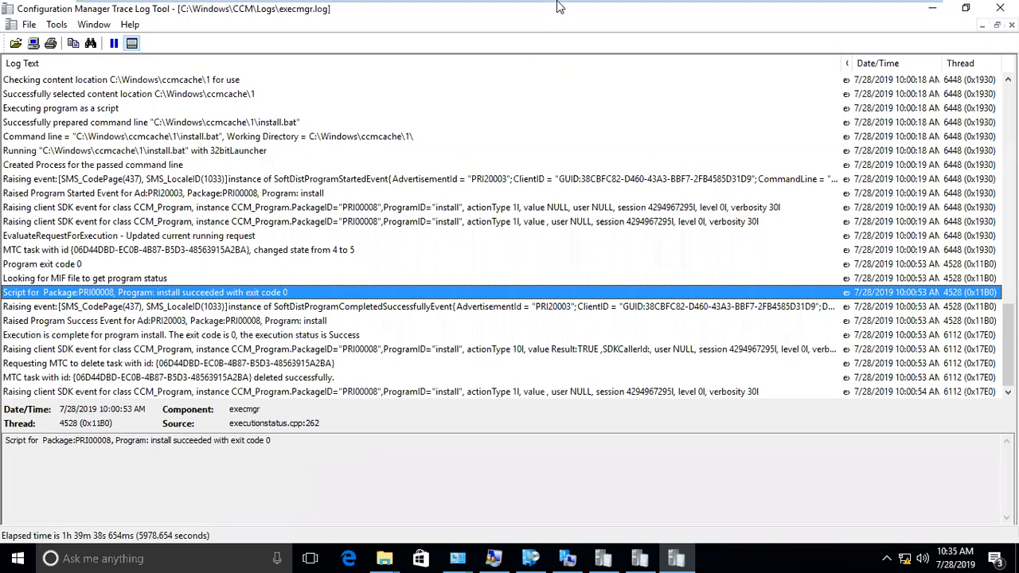
- On the server, open the Google folder's Chrome 65.0.0.0 - Install device collection, then return to win101_nani
click(574, 19)
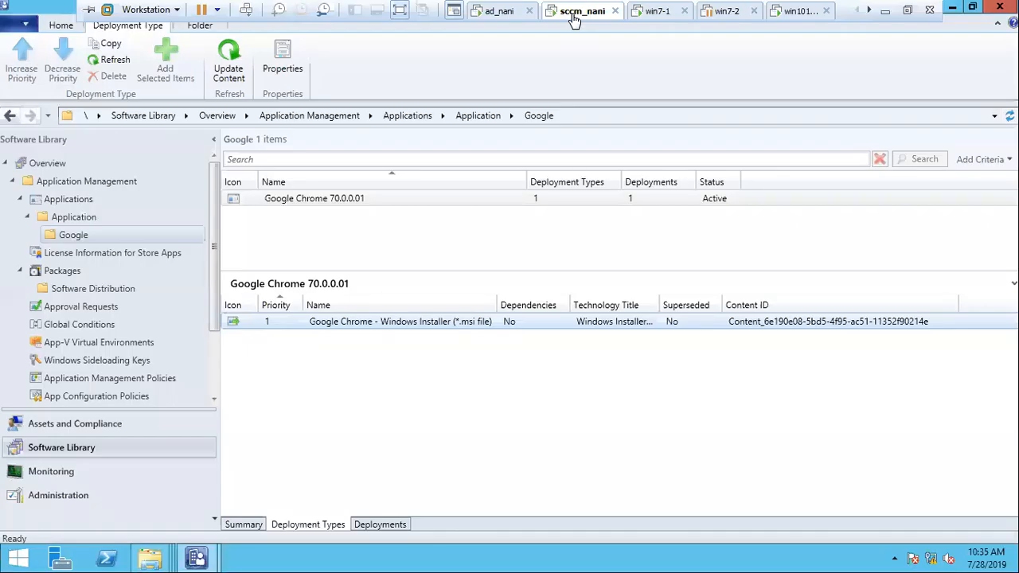
click(89, 424)
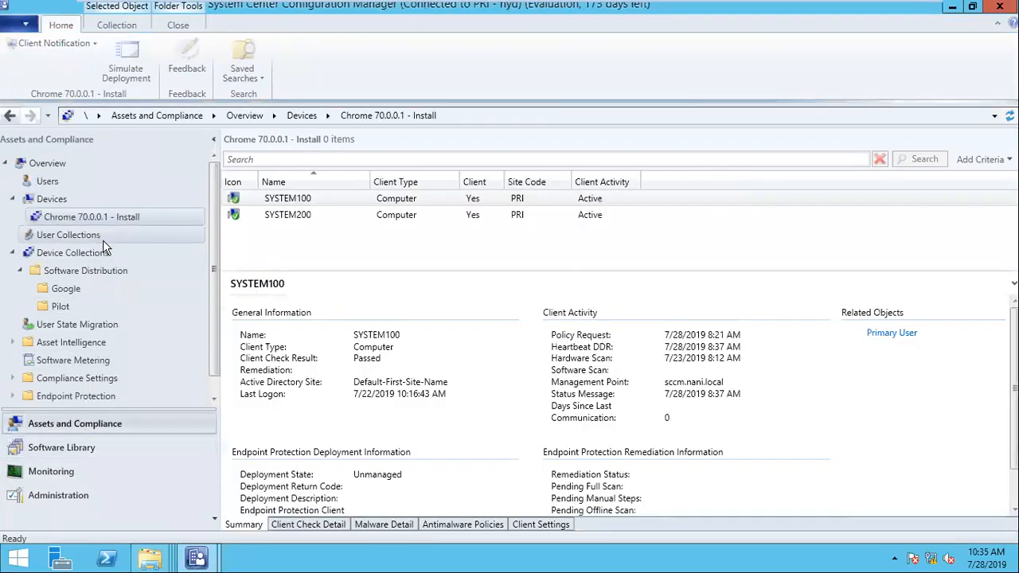
click(99, 251)
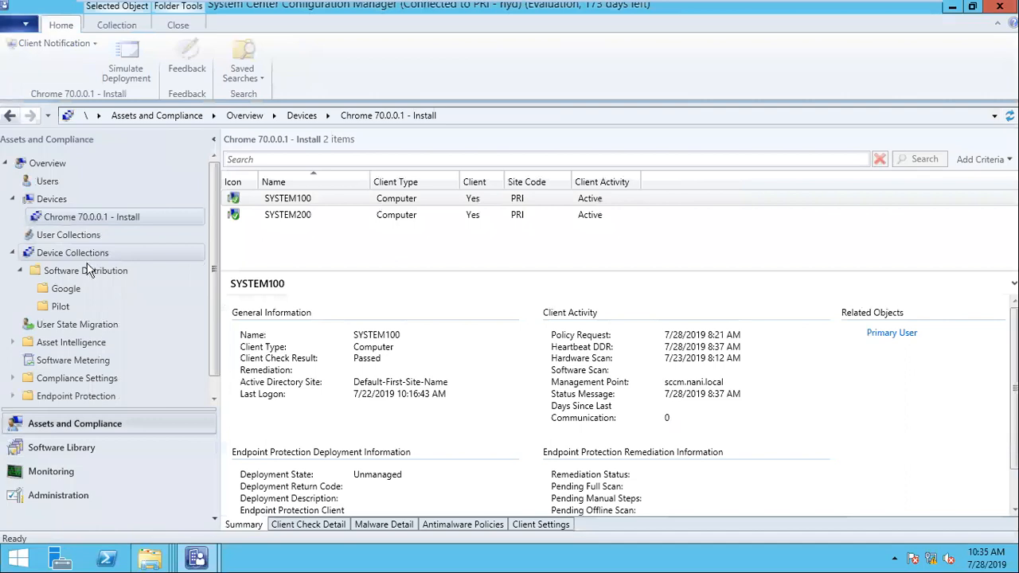
click(66, 288)
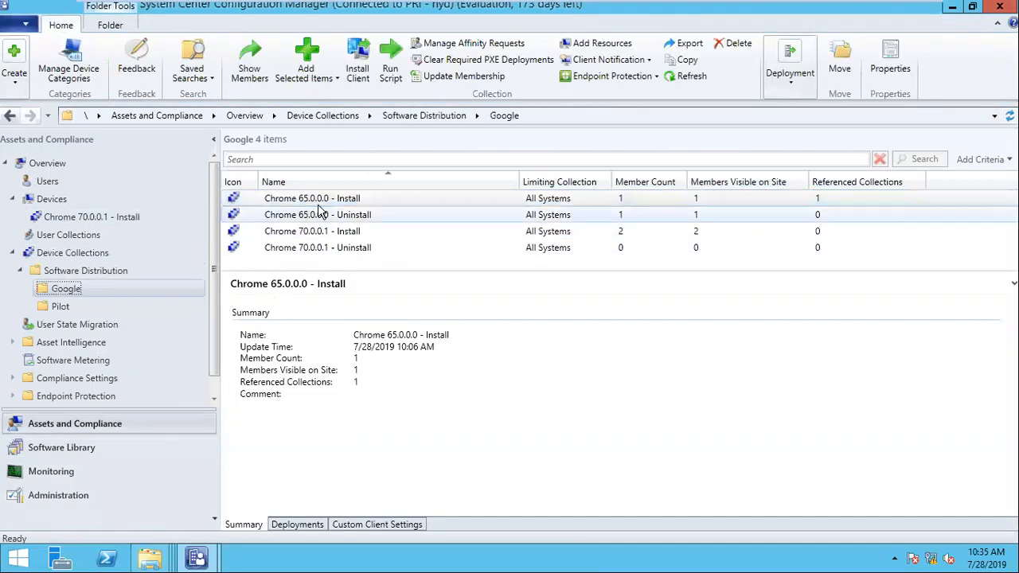
double_click(340, 202)
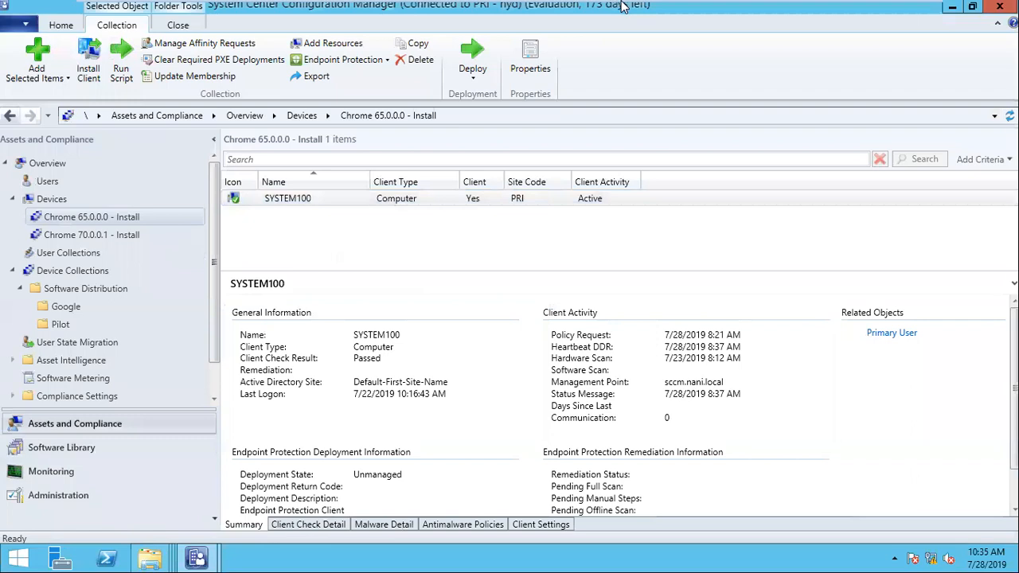
mouse_move(623, 7)
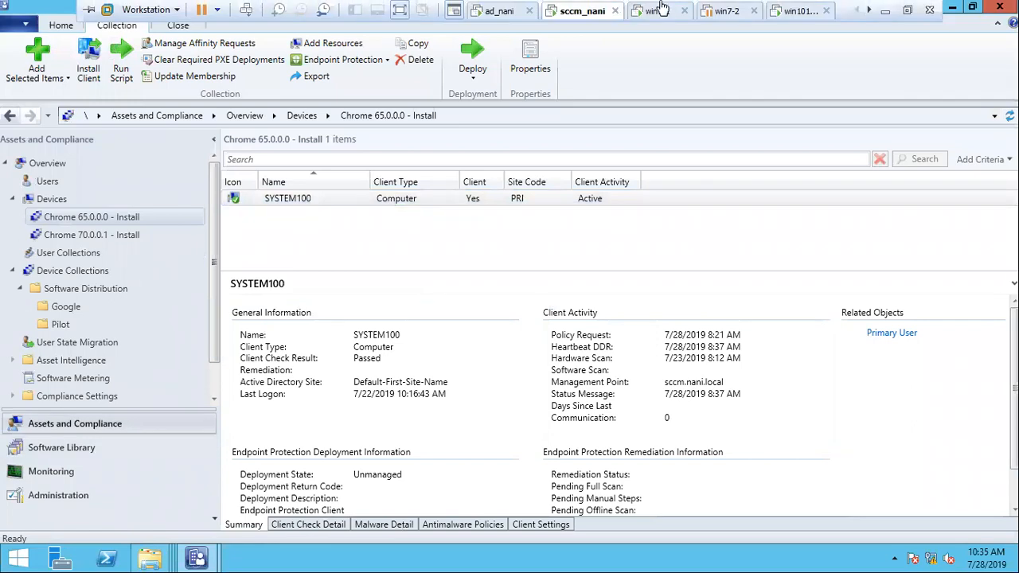
scroll(624, 8, down, 2)
click(641, 13)
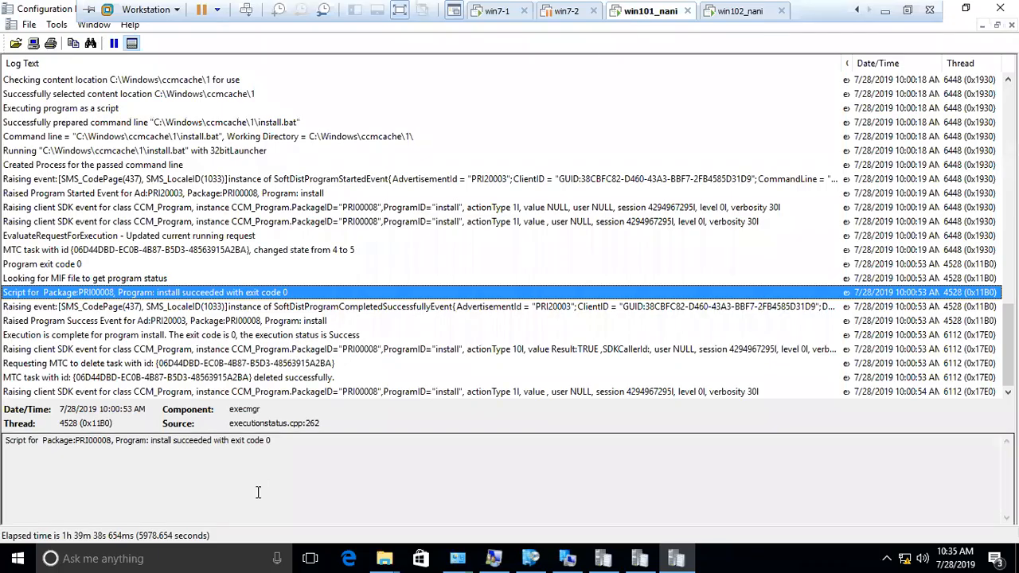
- Search the client's Logs folder for 'app' to list AppDiscovery and AppIntentEval logs
click(384, 558)
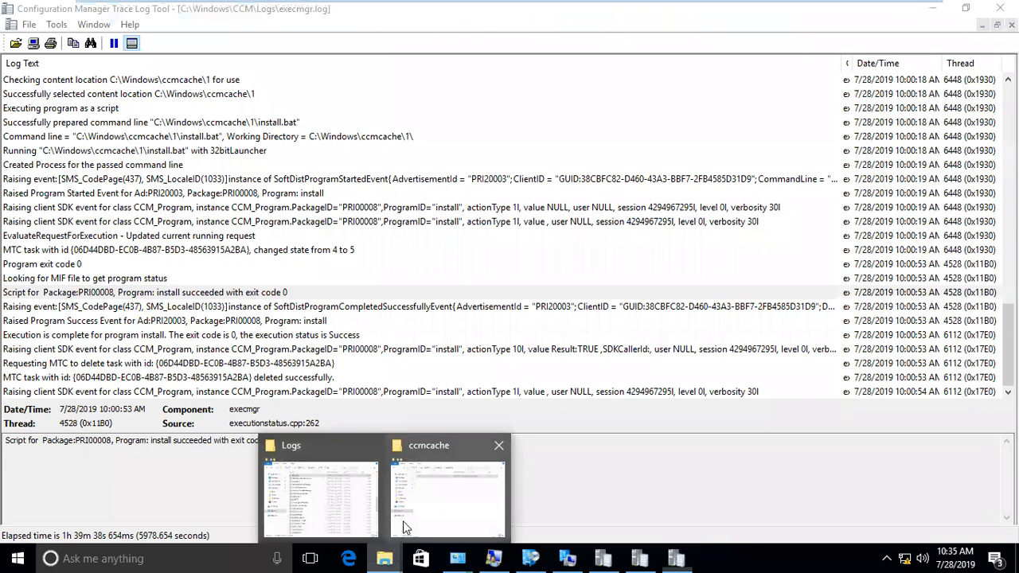
click(359, 503)
click(872, 111)
text(app)
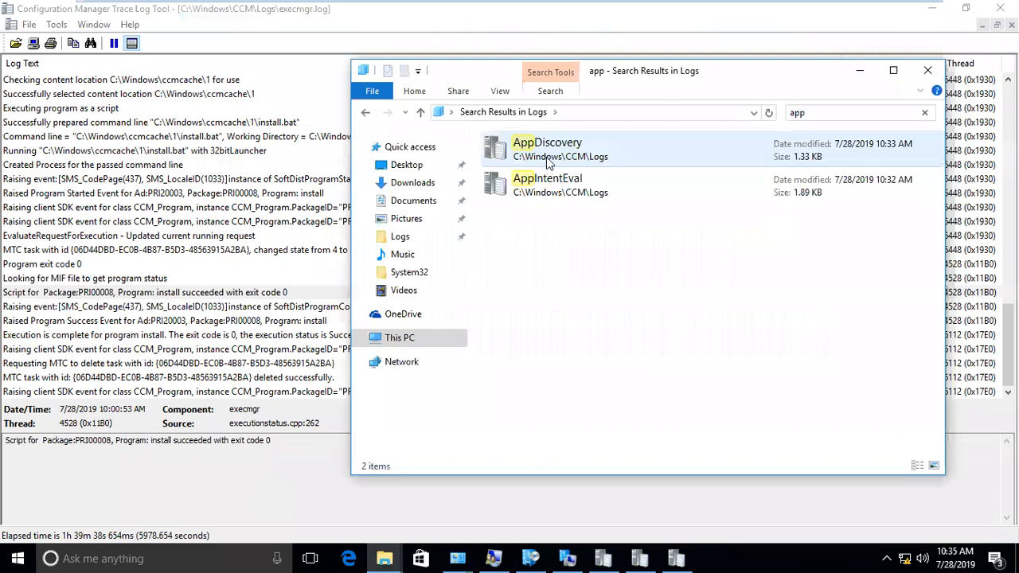
- Move via win102_nani back to the sccm_nani server's Configuration Manager console
mouse_move(622, 5)
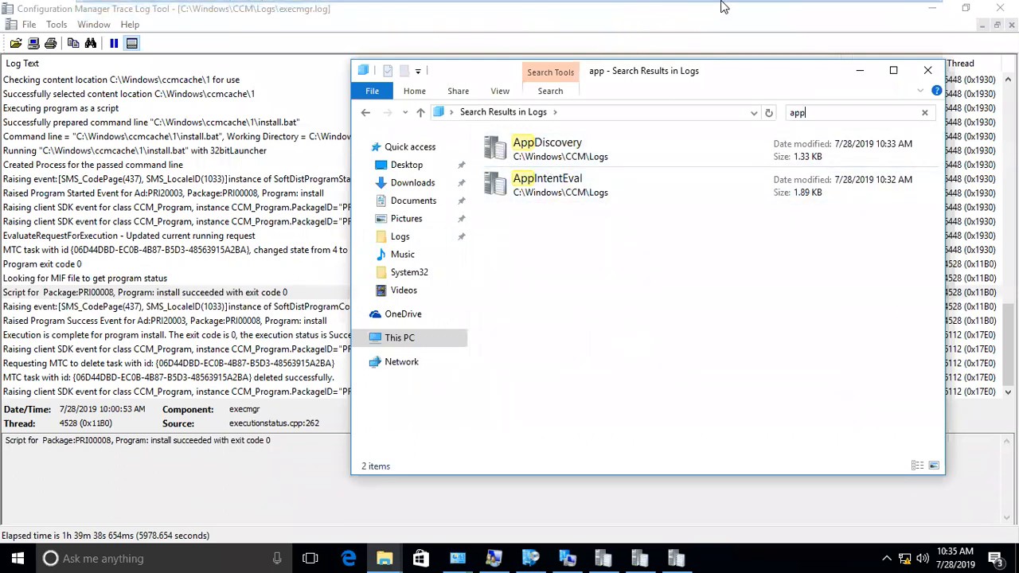
click(733, 10)
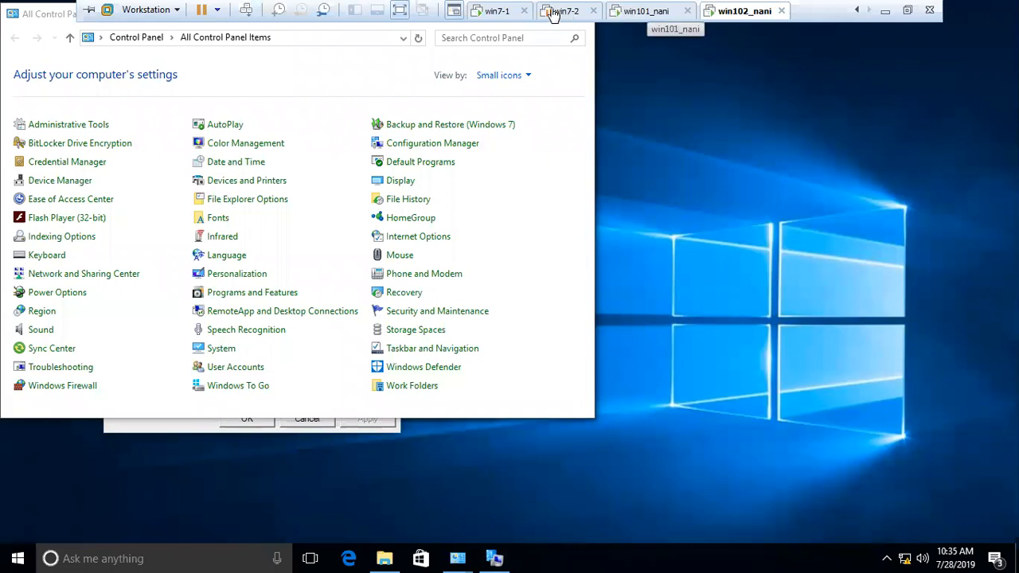
scroll(510, 14, up, 1)
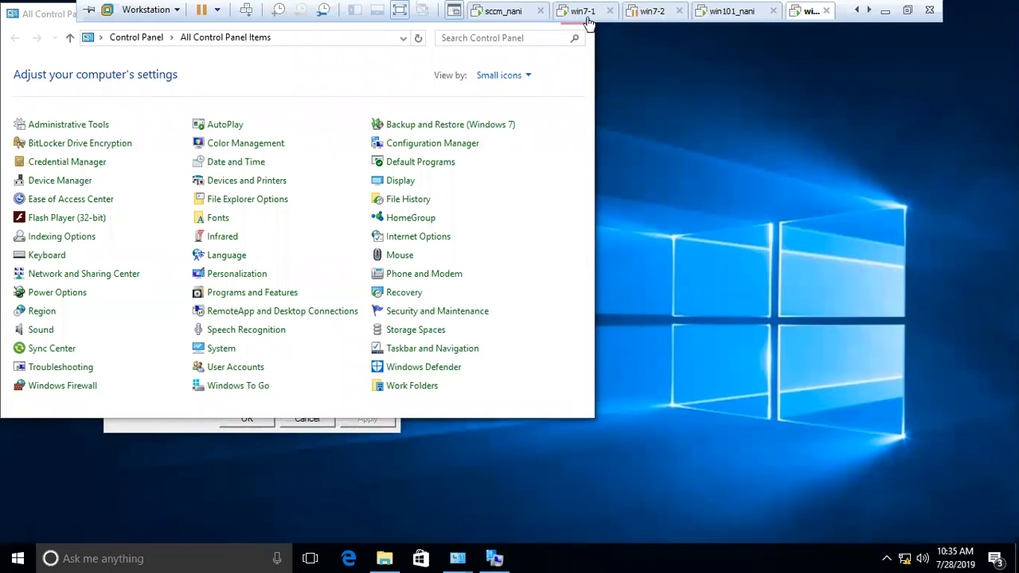
click(508, 13)
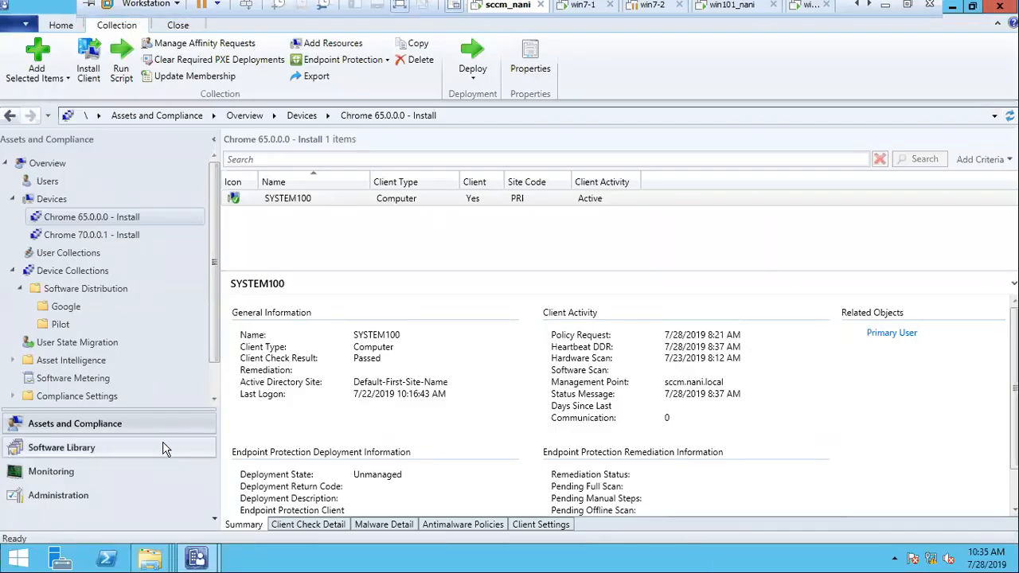
- Check the Chrome 70.0.0.1 - Install deployment's schedule: available 5:24 PM, deadline 5:40 PM
click(110, 452)
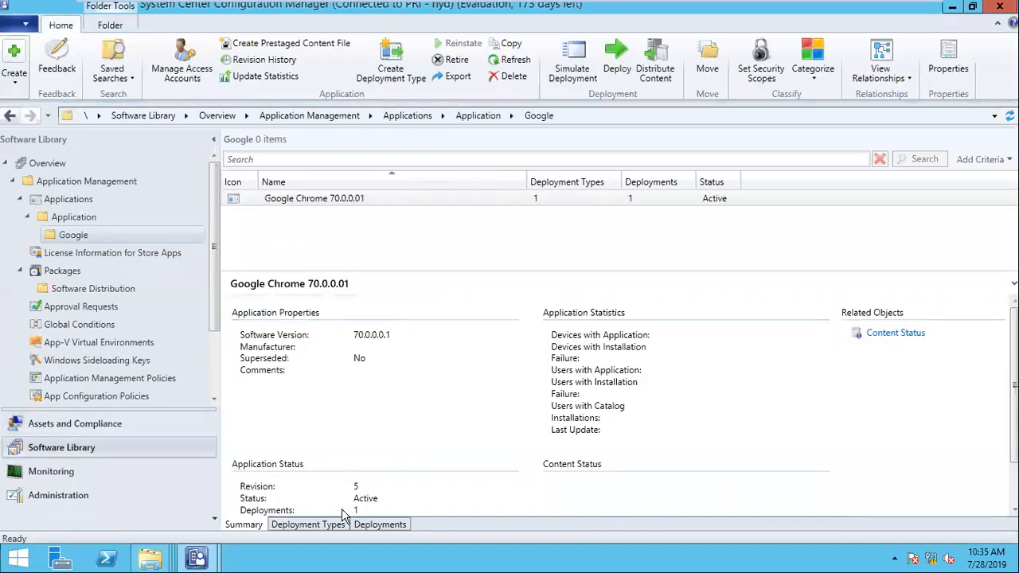
click(371, 526)
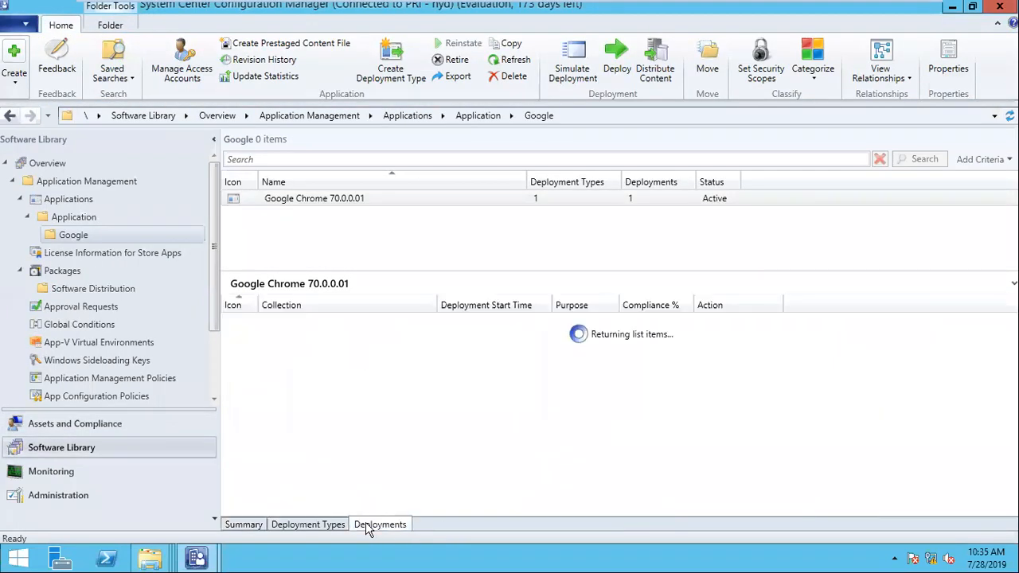
click(471, 326)
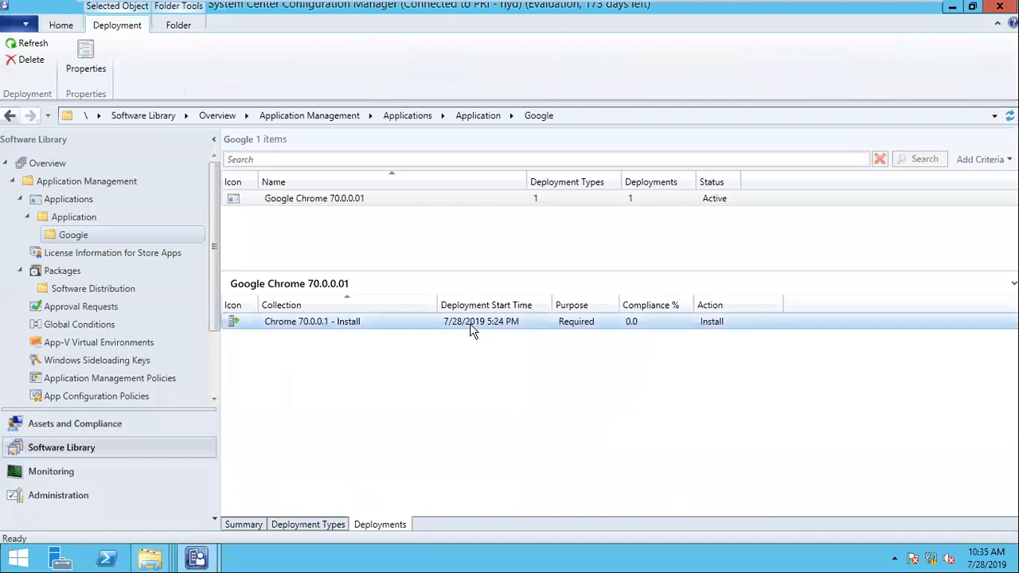
right_click(471, 327)
click(518, 381)
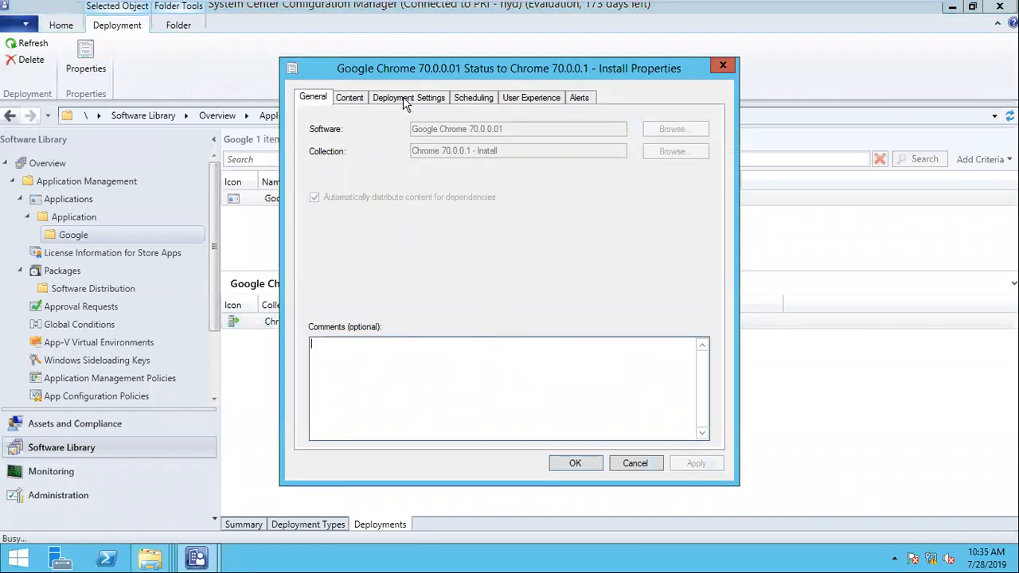
click(462, 98)
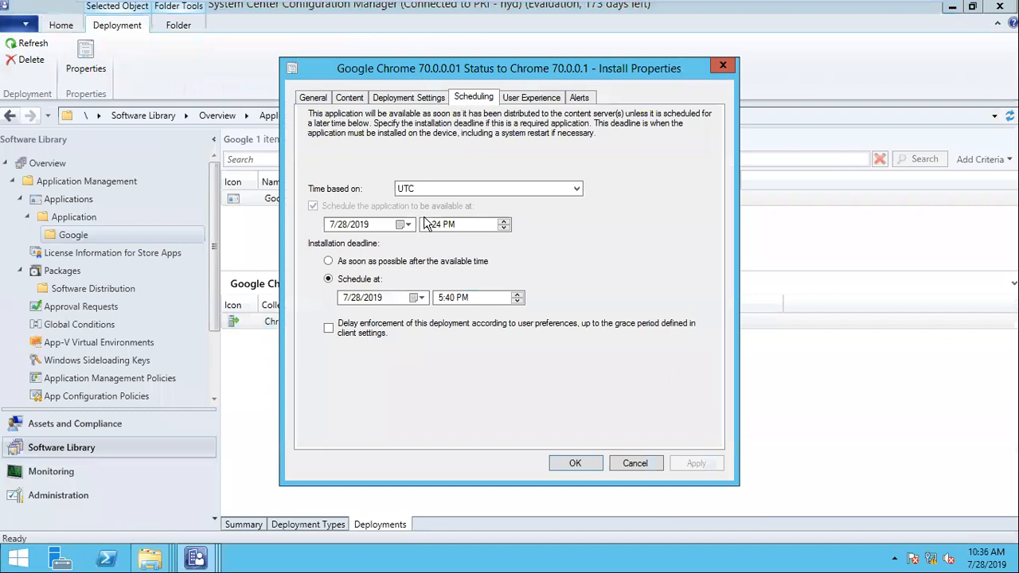
click(637, 463)
- On win102_nani, launch Software Center by searching 'soft' from Start
mouse_move(705, 14)
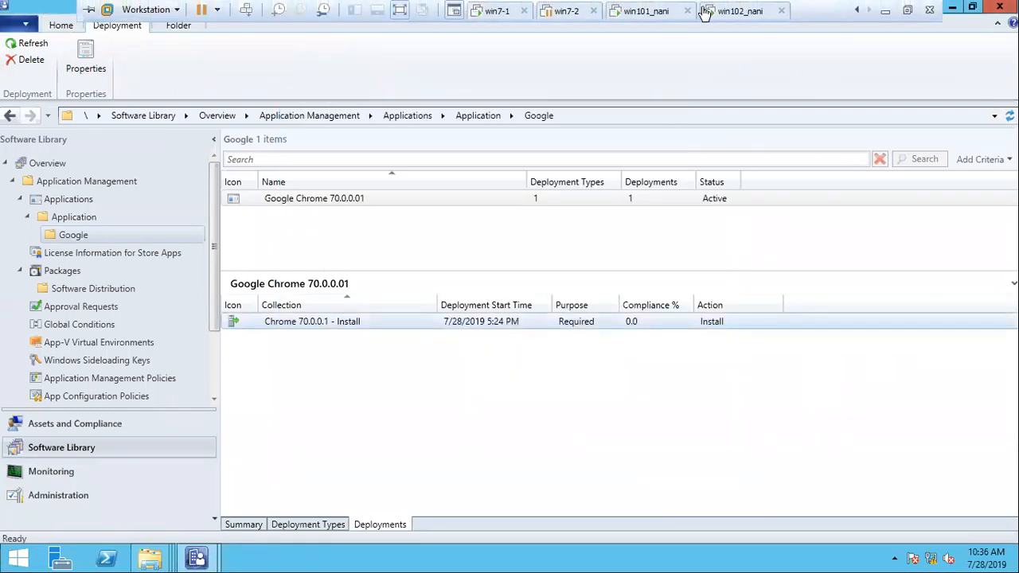
click(625, 11)
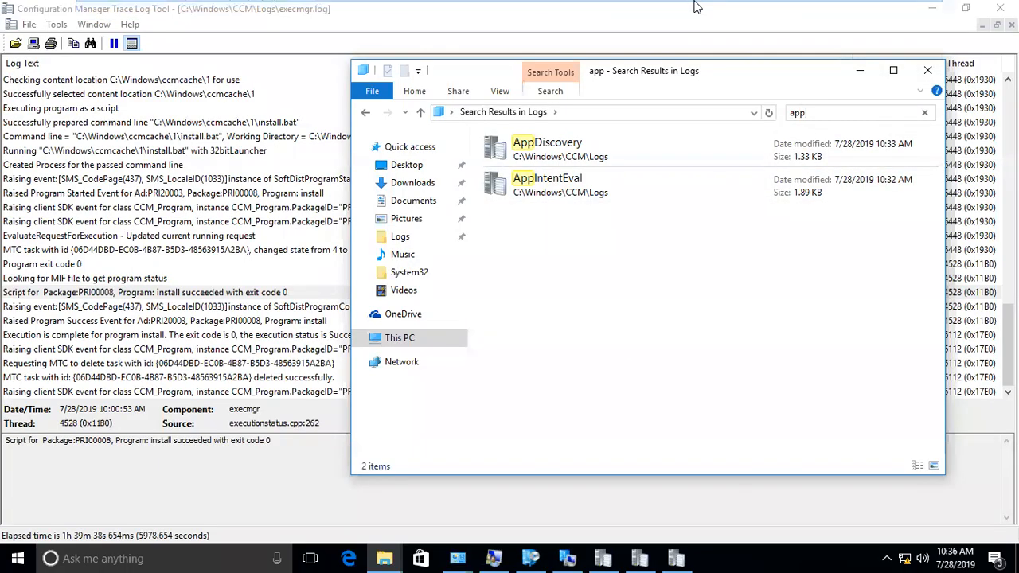
click(729, 12)
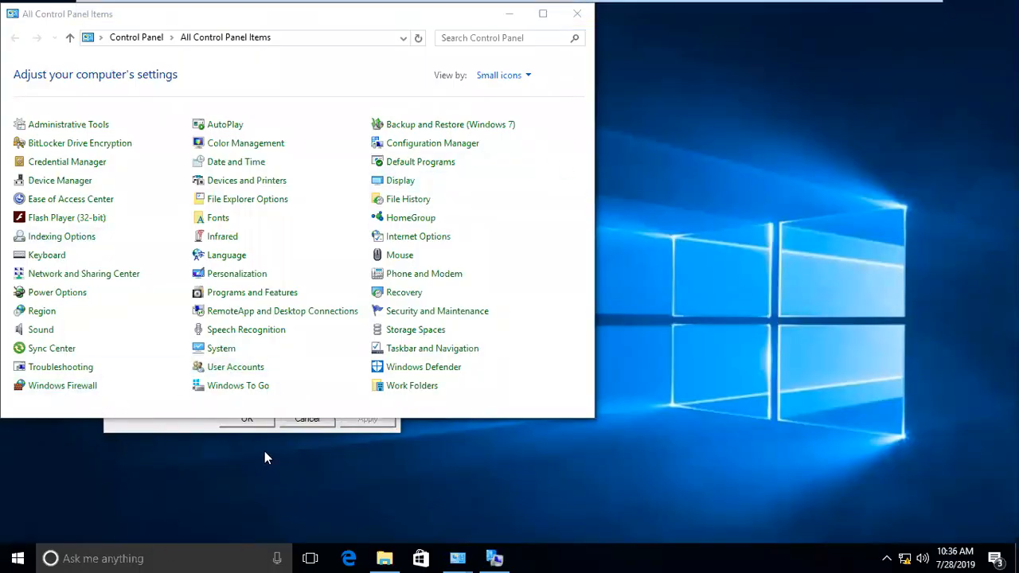
click(494, 558)
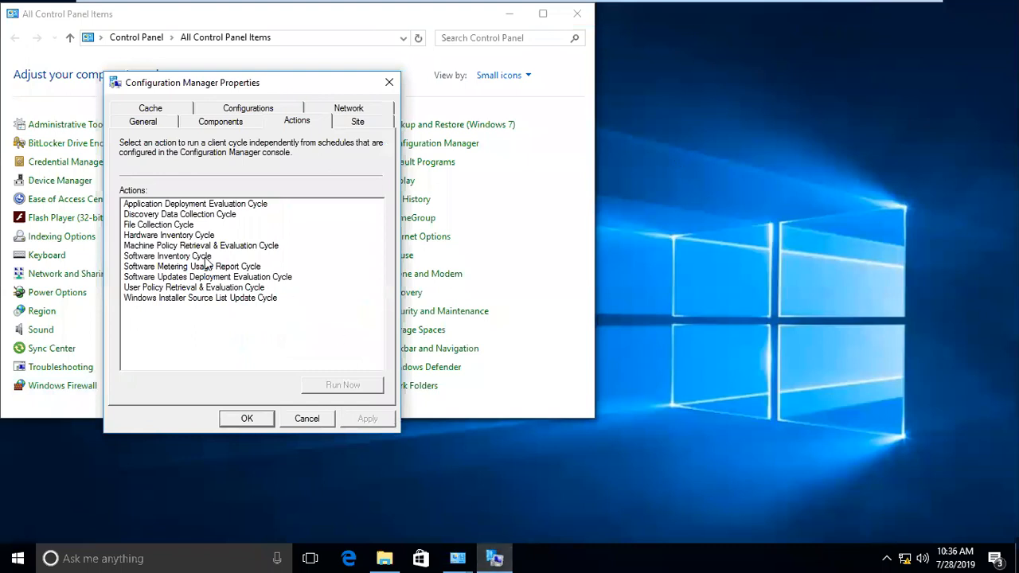
click(8, 552)
text(soft)
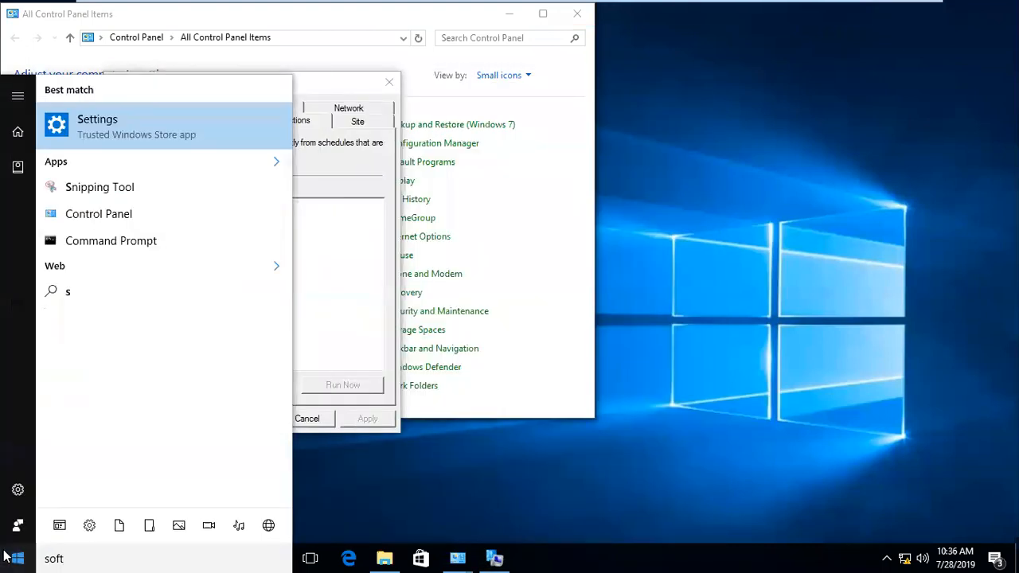
click(10, 557)
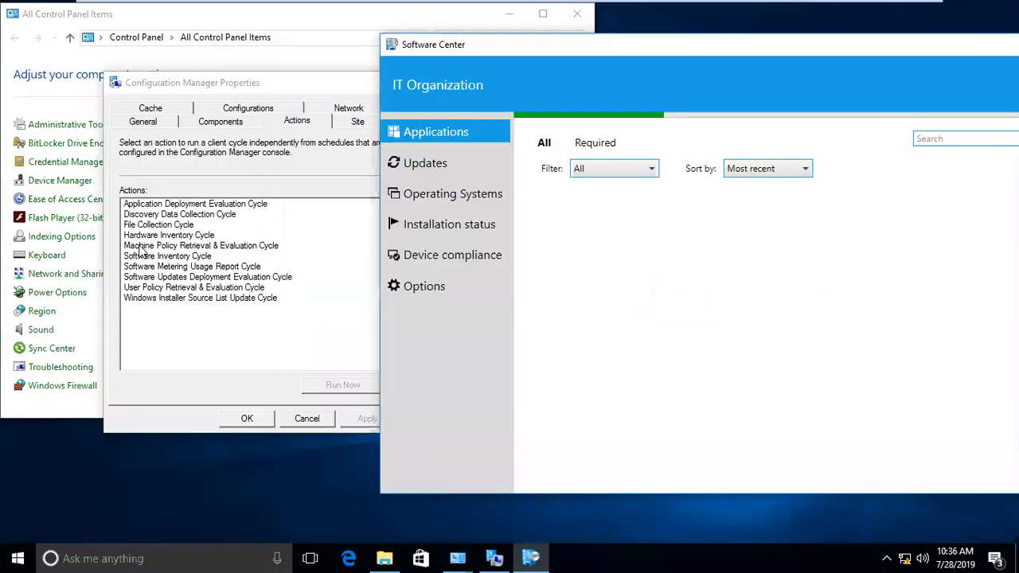
- Run the Machine Policy Retrieval & Evaluation Cycle, then view Software Center's still-empty application list
click(139, 249)
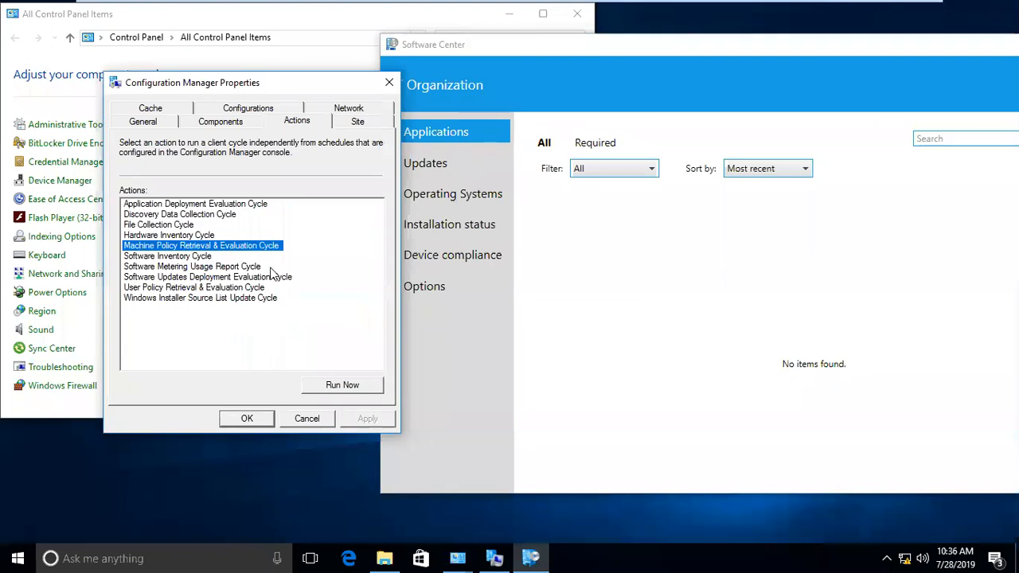
click(339, 386)
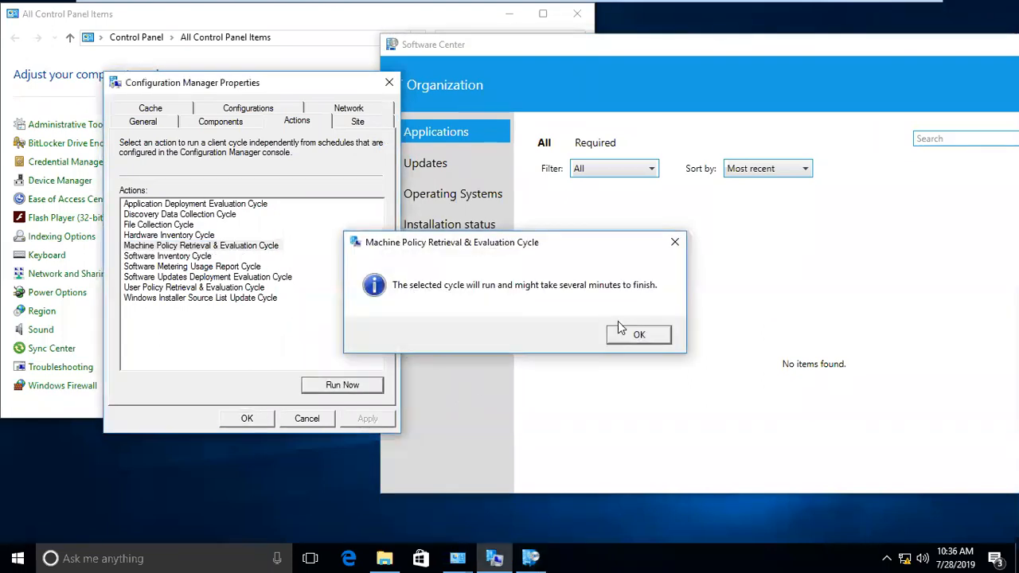
click(622, 333)
click(481, 129)
drag(478, 46, 484, 47)
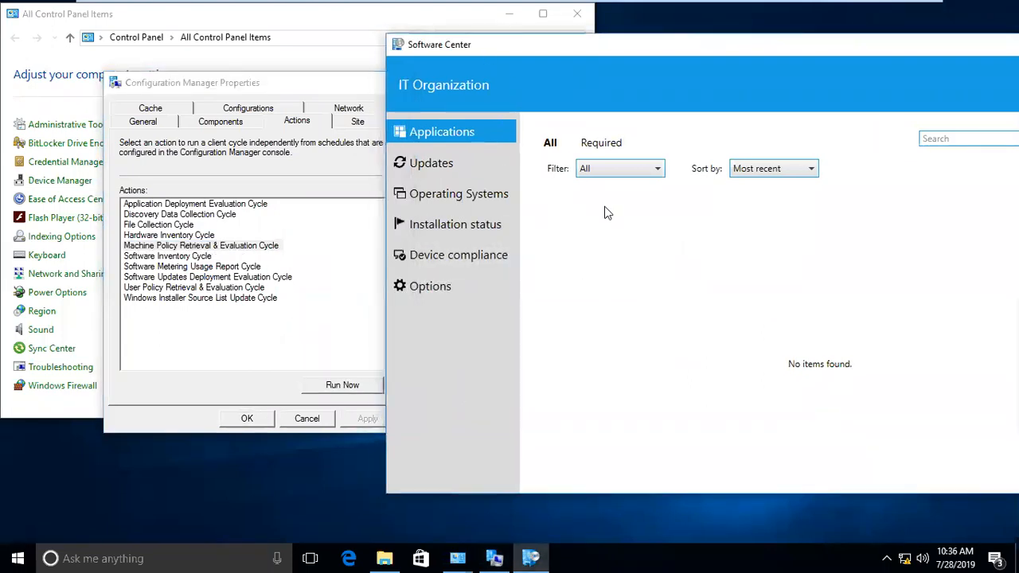
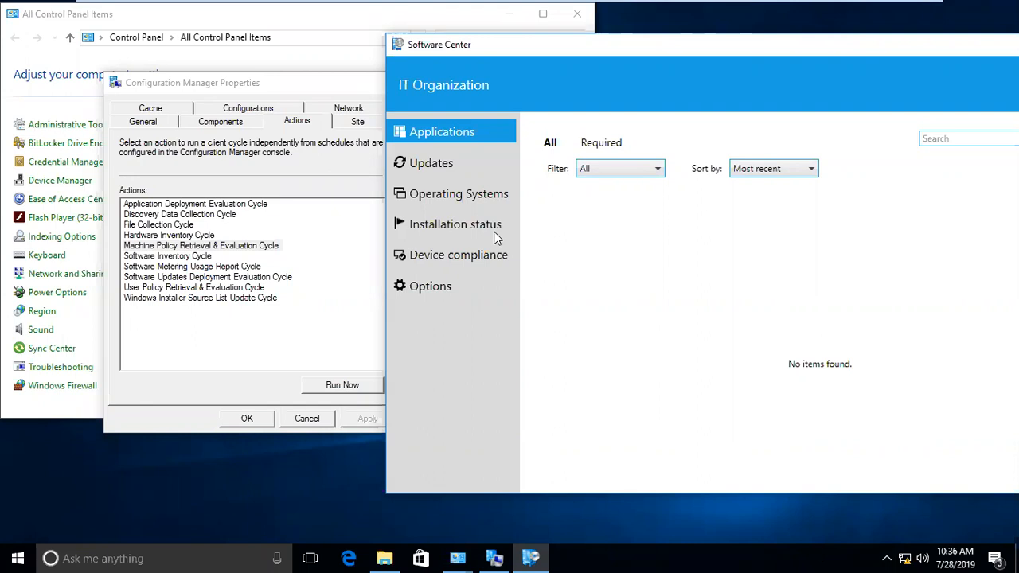
- Run the Machine Policy Retrieval & Evaluation Cycle from the client's Actions tab
drag(467, 52, 461, 44)
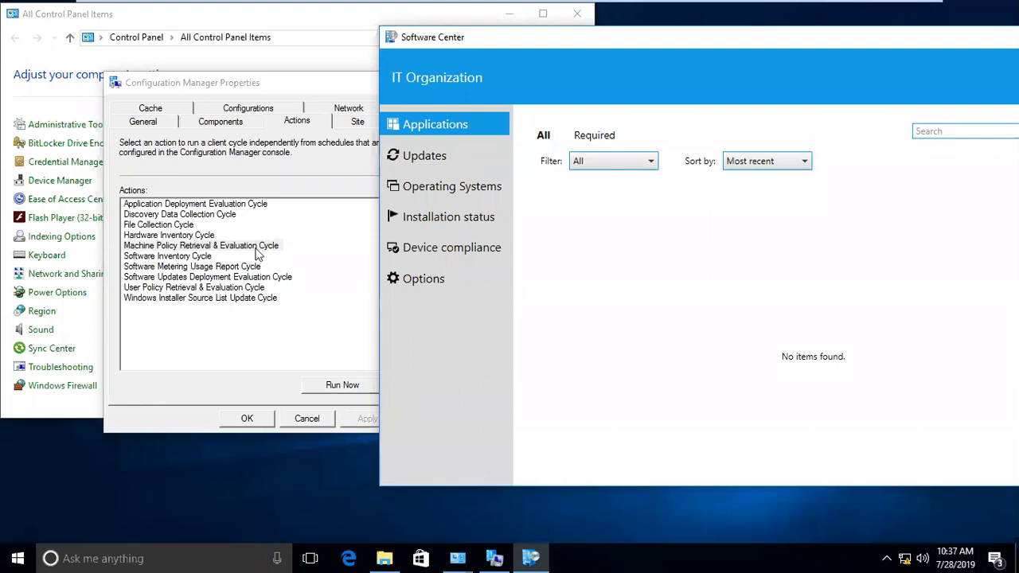
drag(235, 97, 167, 77)
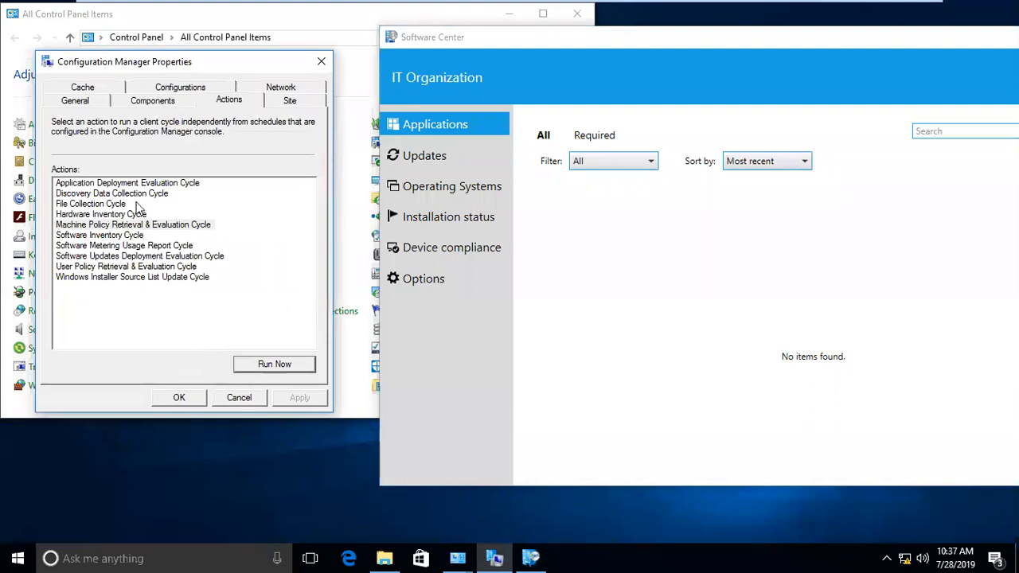
click(125, 226)
click(279, 370)
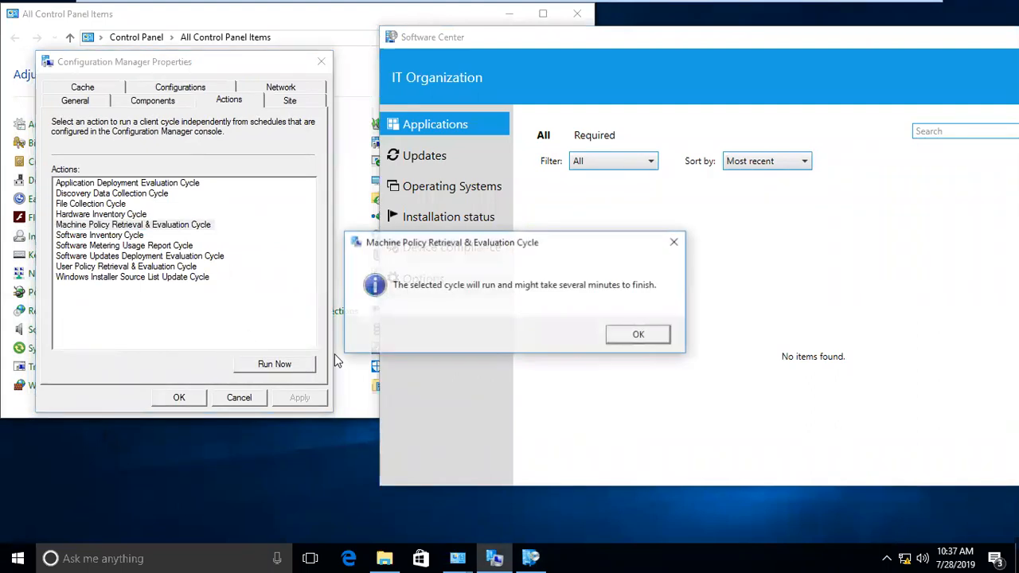
click(631, 338)
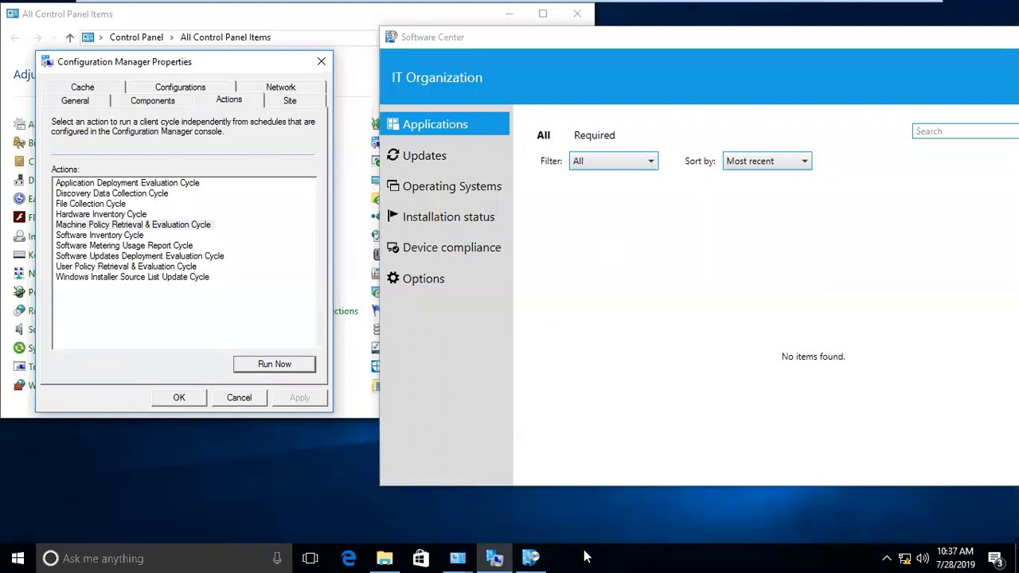
- Unlock, adjust and relock the taskbar, then check Software Center's Applications list
click(632, 387)
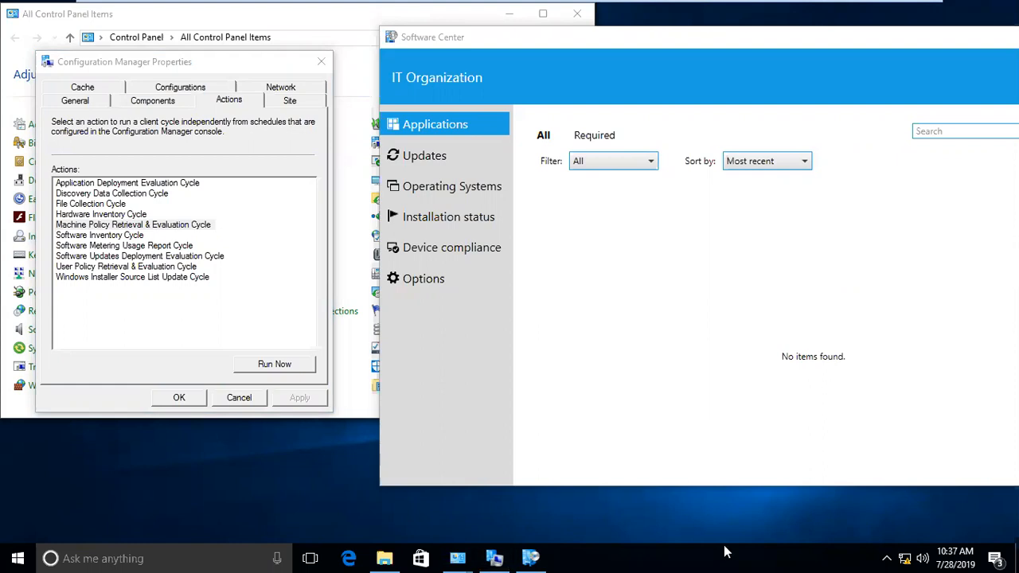
right_click(686, 555)
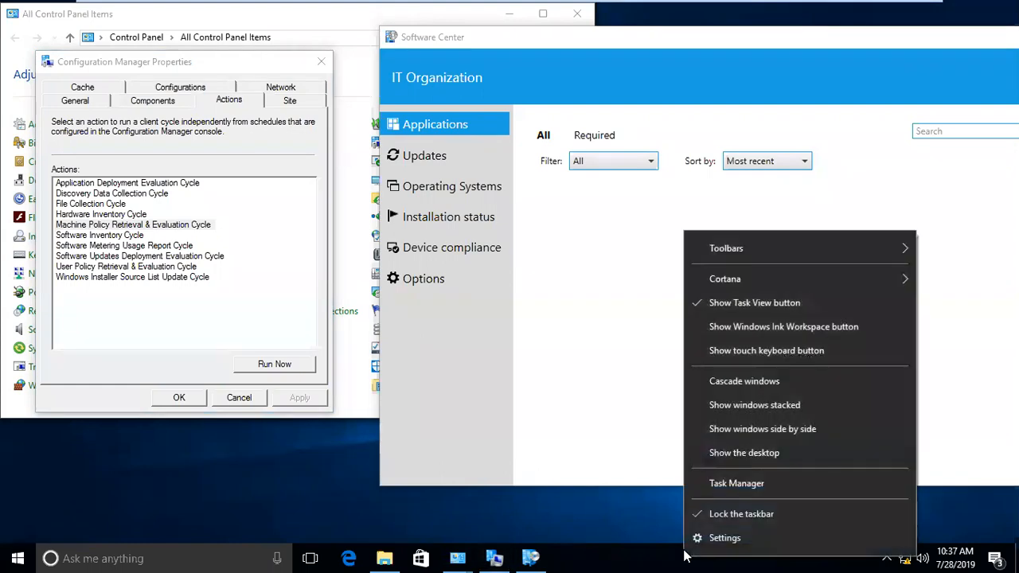
click(708, 556)
mouse_move(706, 551)
mouse_down()
mouse_move(699, 3)
mouse_move(752, 490)
mouse_move(704, 558)
mouse_up()
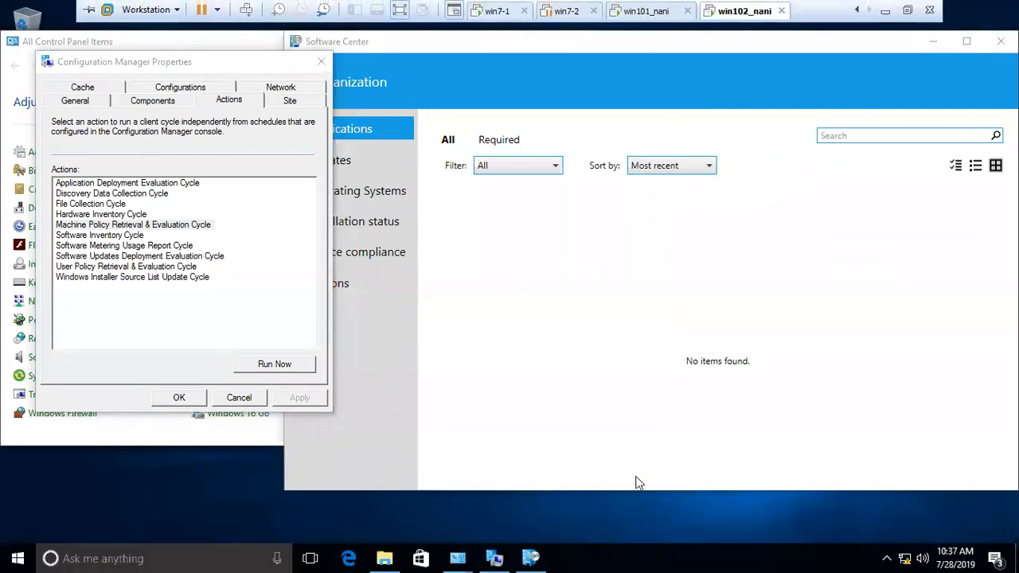
right_click(658, 554)
click(695, 524)
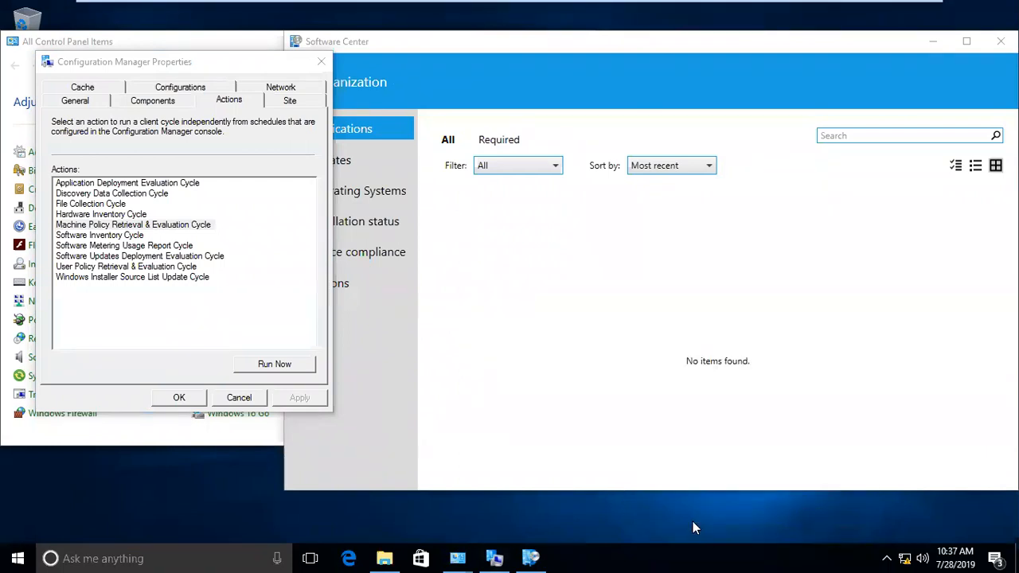
click(144, 227)
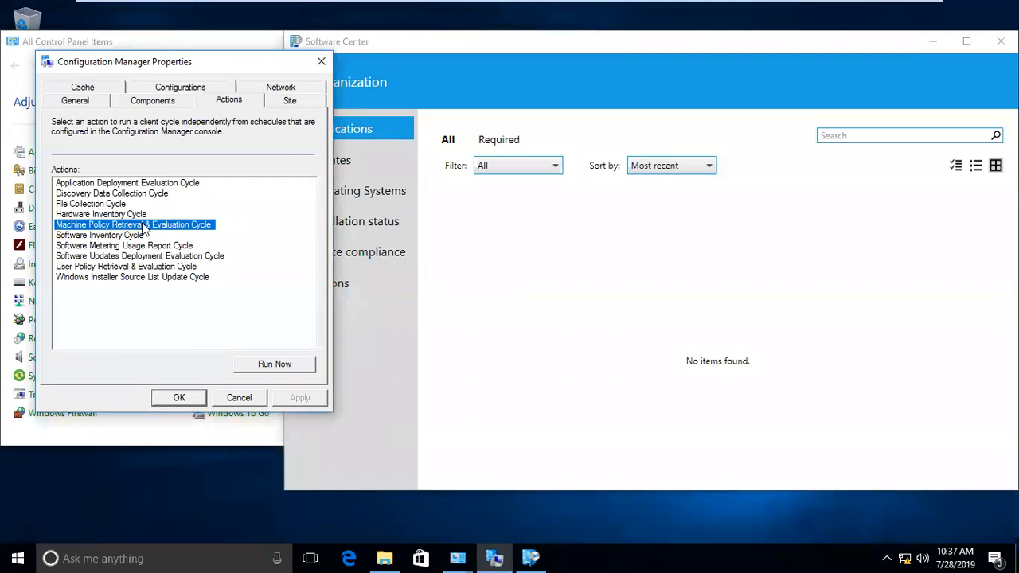
click(377, 158)
click(345, 134)
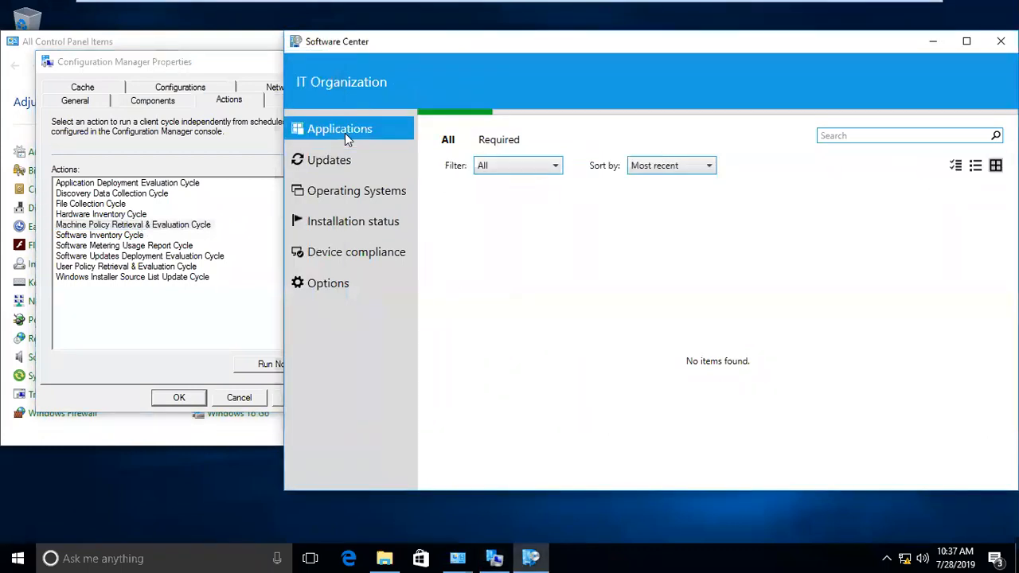
- Run the Application Deployment Evaluation Cycle and check the 'Software changes are required' notification
click(199, 227)
click(188, 184)
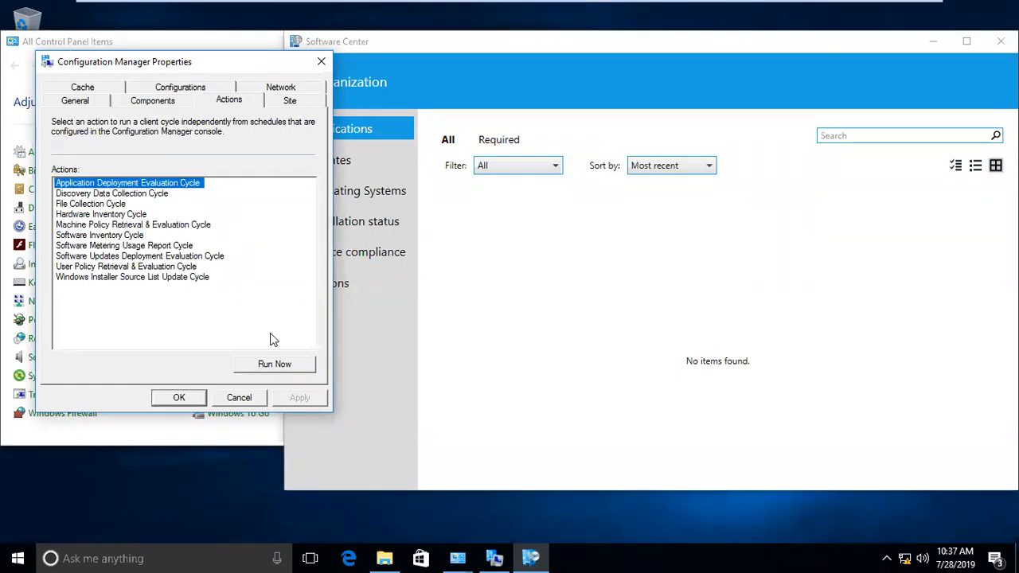
click(274, 364)
click(640, 334)
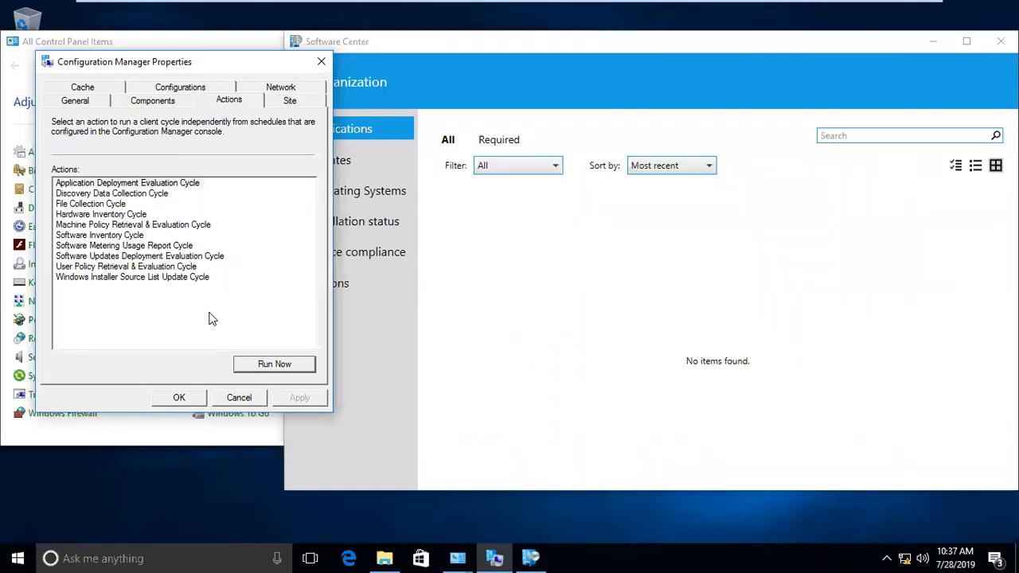
click(138, 186)
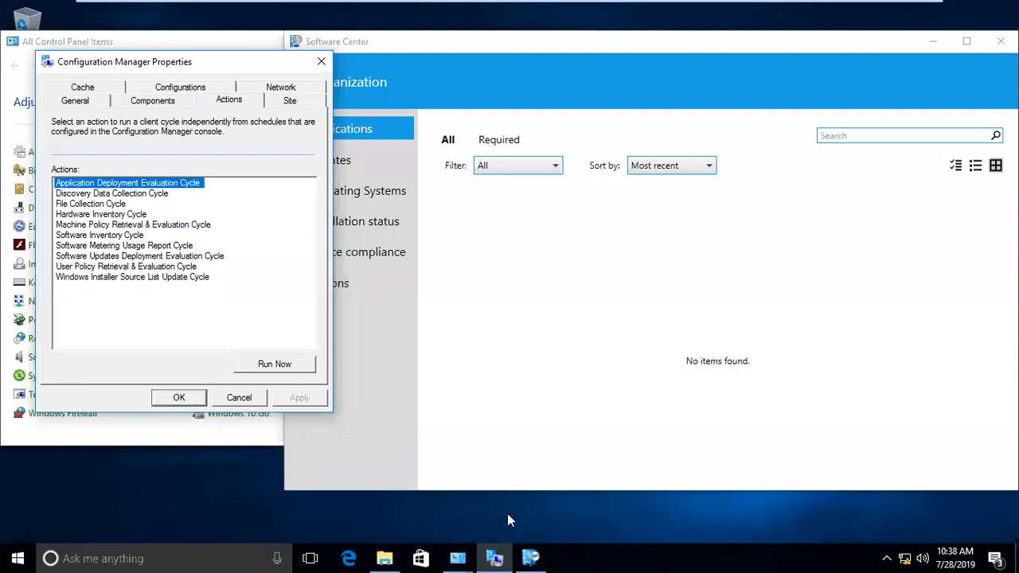
click(996, 558)
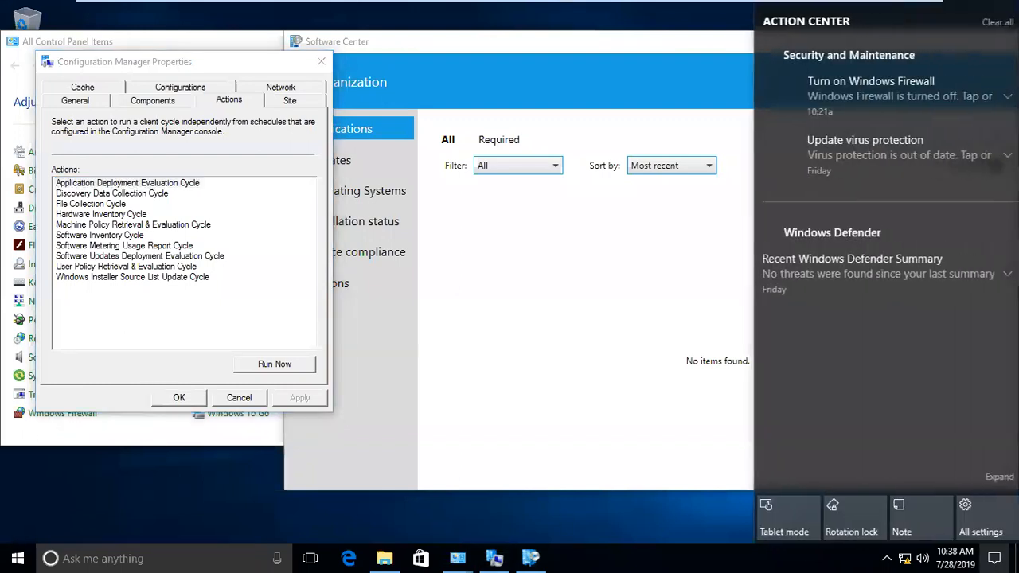
click(667, 536)
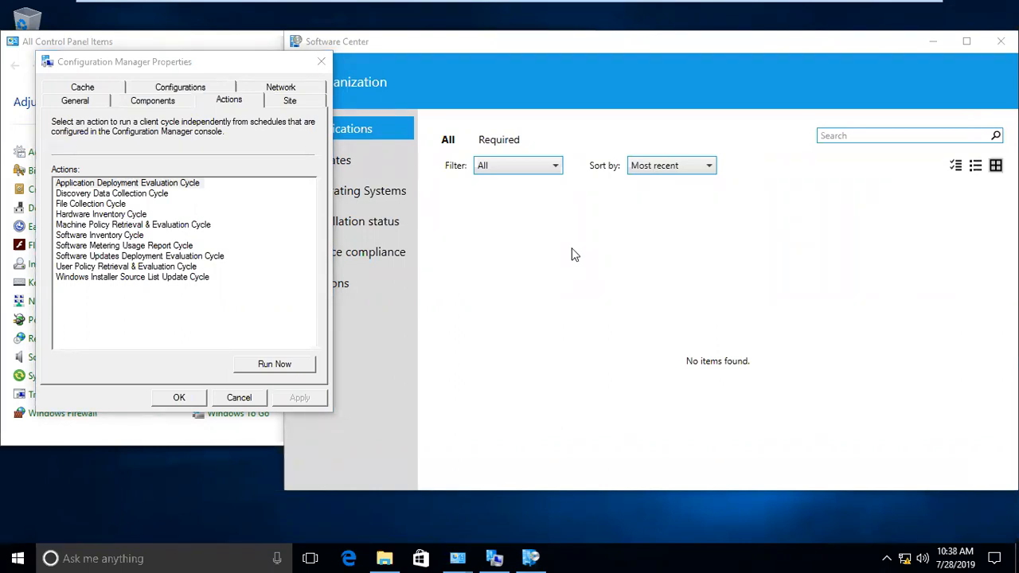
click(502, 46)
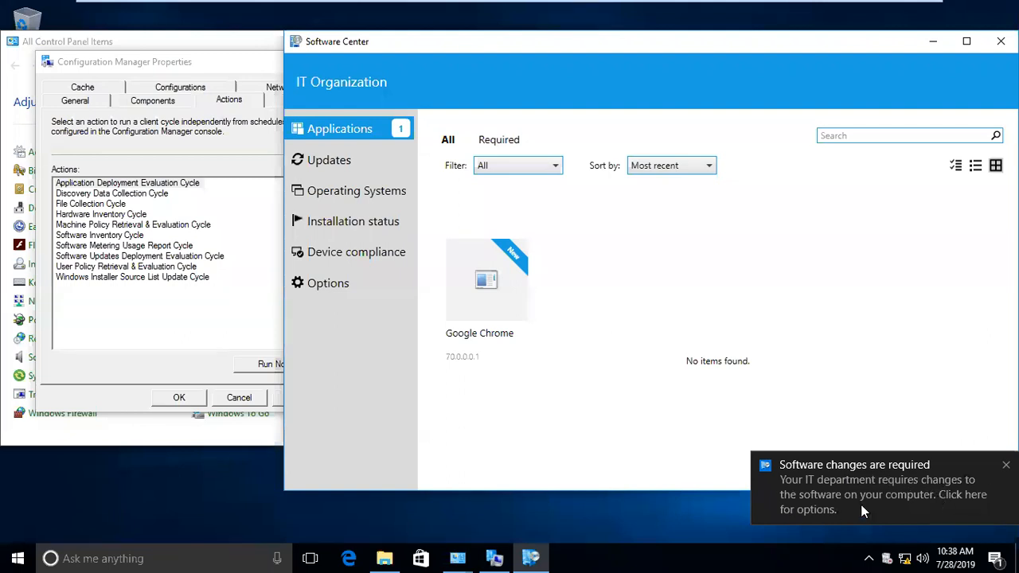
- View Google Chrome's details, scheduled to install after 7/28/2019 10:40 AM, then launch File Explorer
click(509, 286)
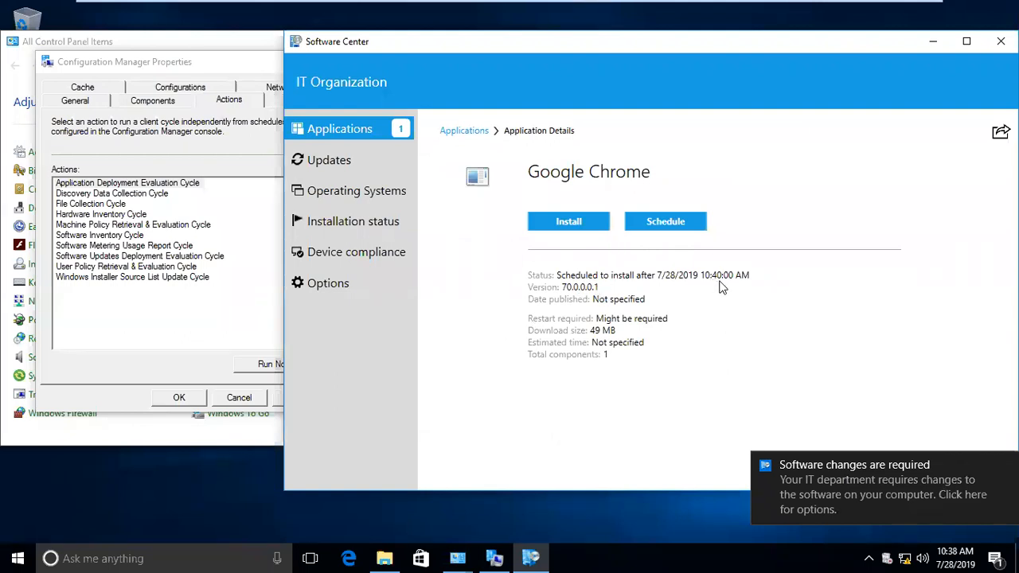
click(385, 558)
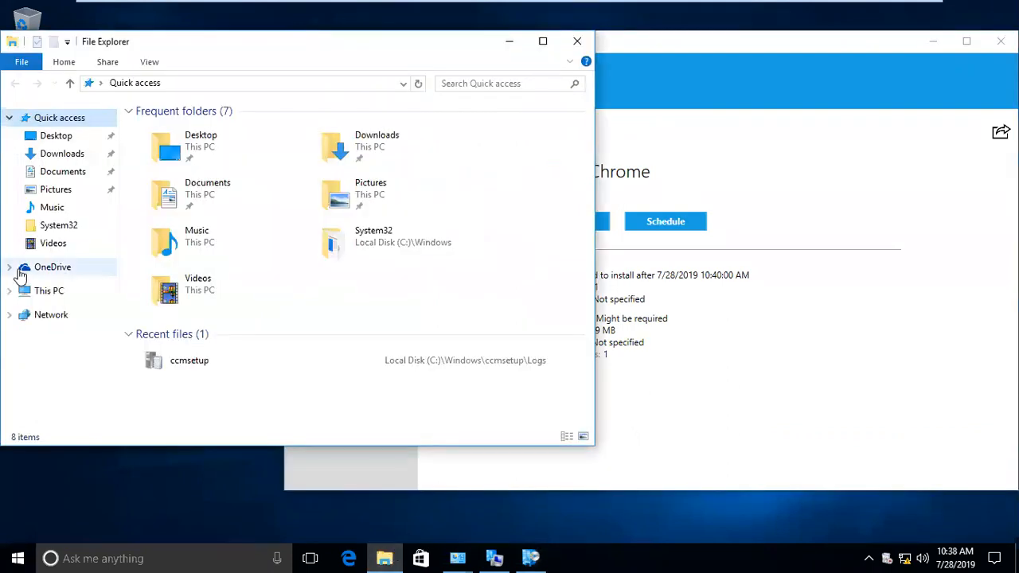
- Search C:\Windows\CCM\Logs for 'app' and open AppIntentEval.log in CMTrace
key(super+r)
text(c:\)
key(Return)
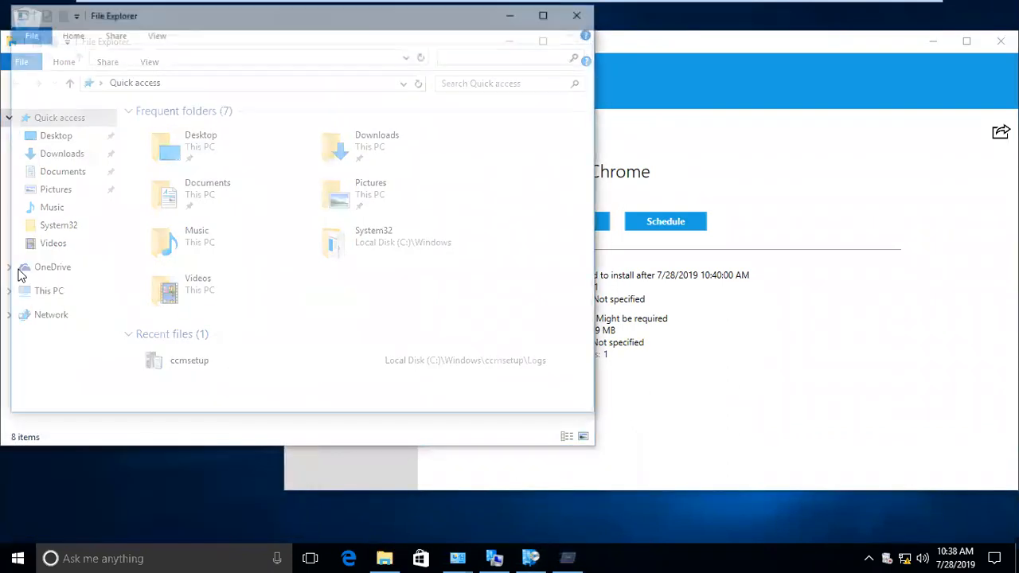
click(163, 198)
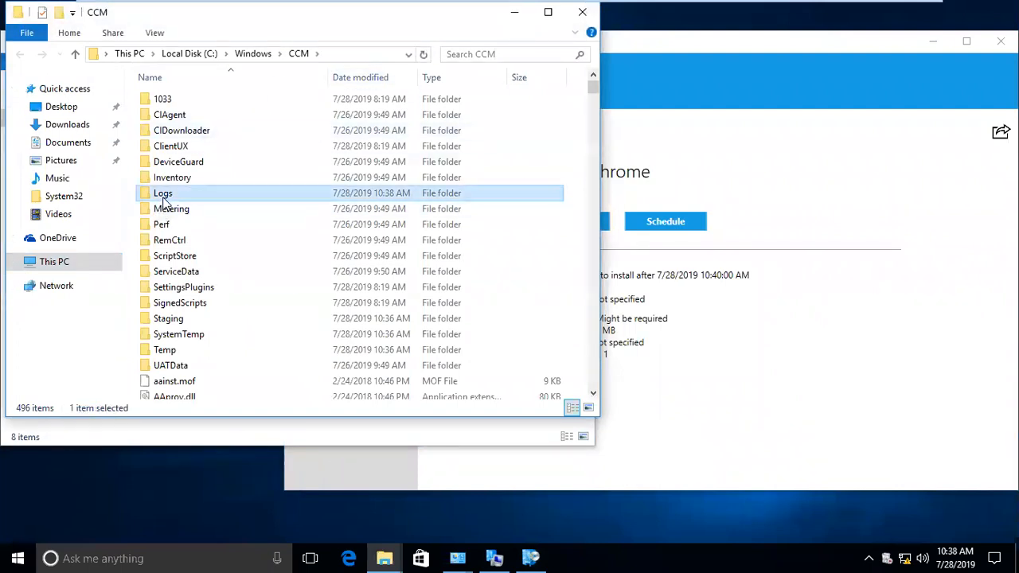
double_click(163, 198)
click(475, 51)
text(app)
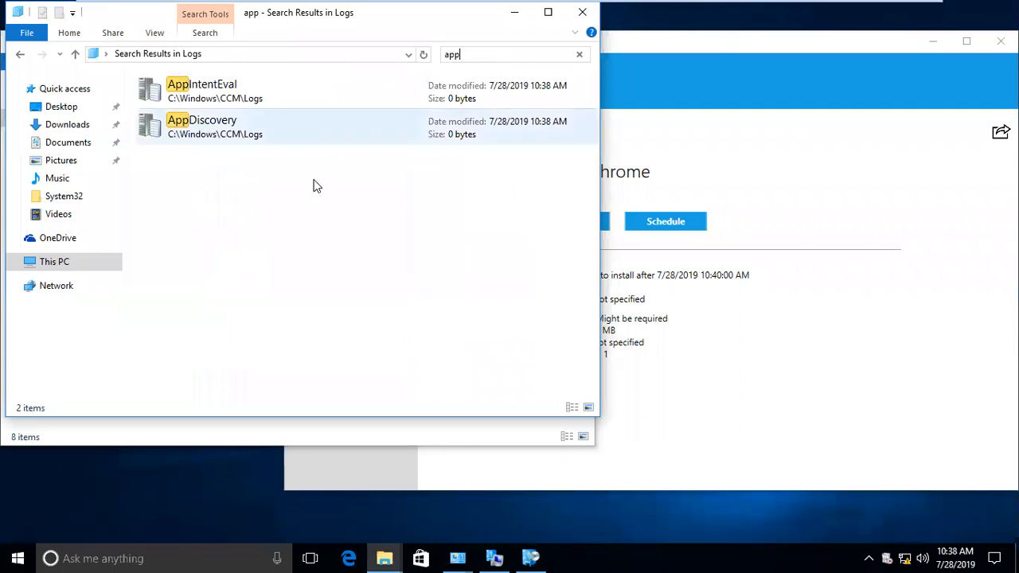
drag(434, 26, 821, 277)
double_click(626, 349)
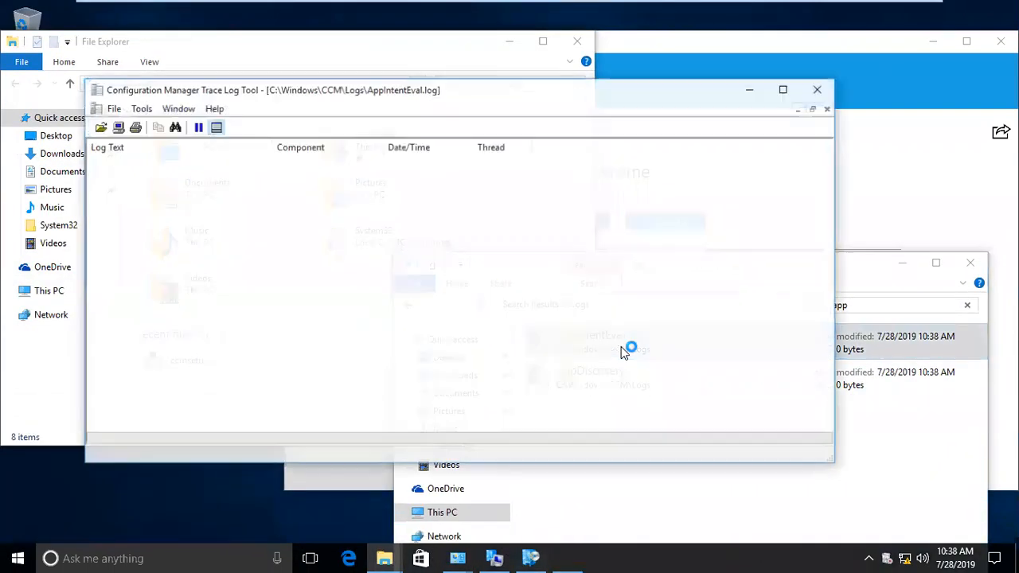
- Review AppIntentEval.log's Chrome entries showing NotInstalled state and applicability, then minimize it
click(391, 192)
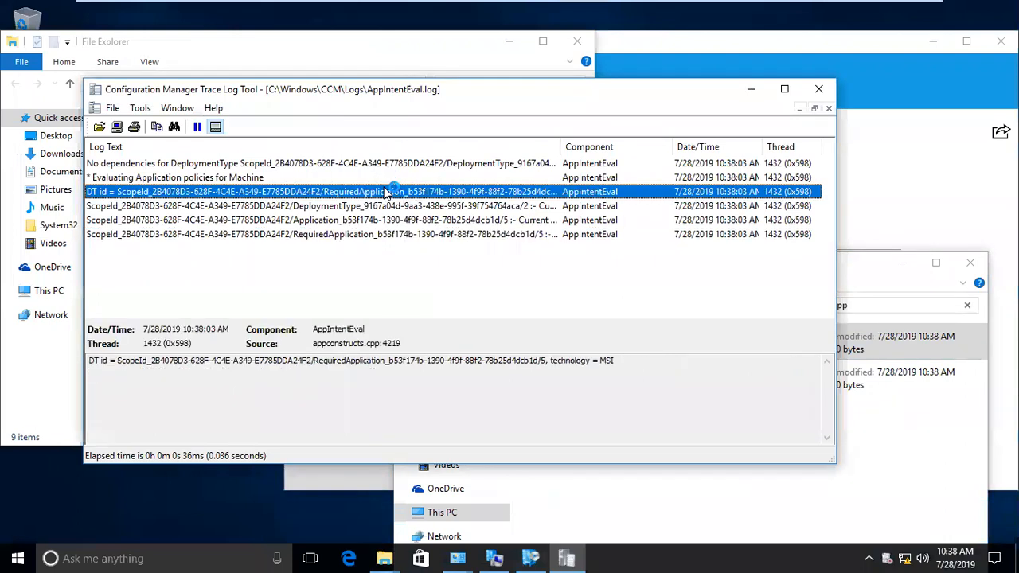
click(430, 207)
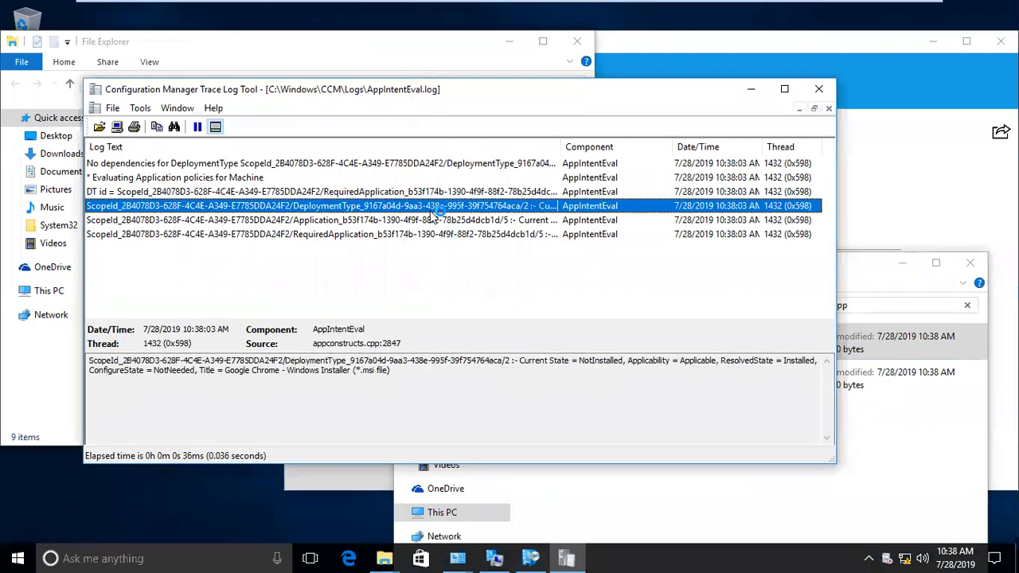
drag(584, 359, 611, 364)
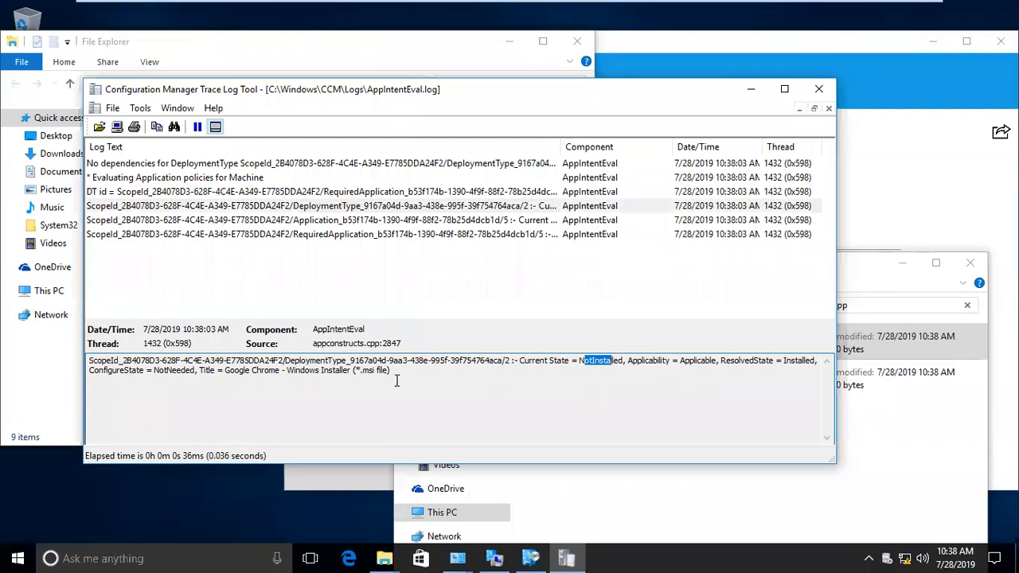
click(557, 221)
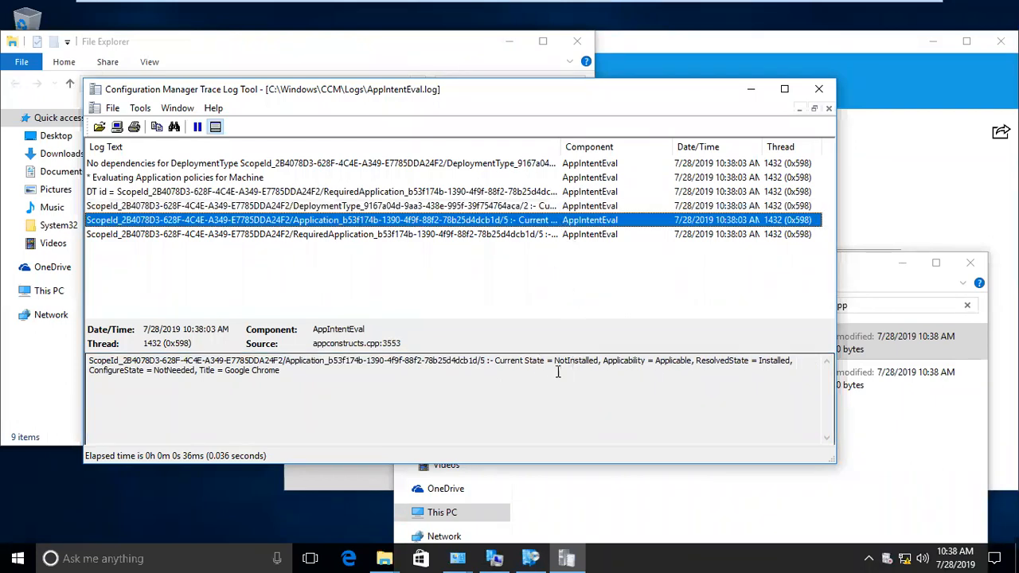
drag(555, 360, 601, 365)
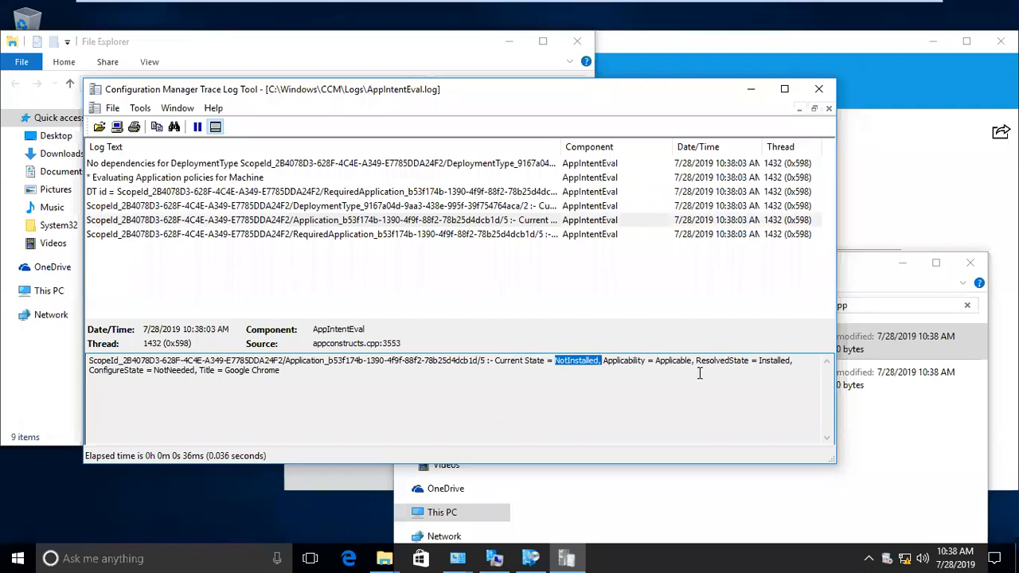
mouse_move(671, 361)
mouse_down()
mouse_move(688, 364)
mouse_move(666, 362)
mouse_up()
click(524, 235)
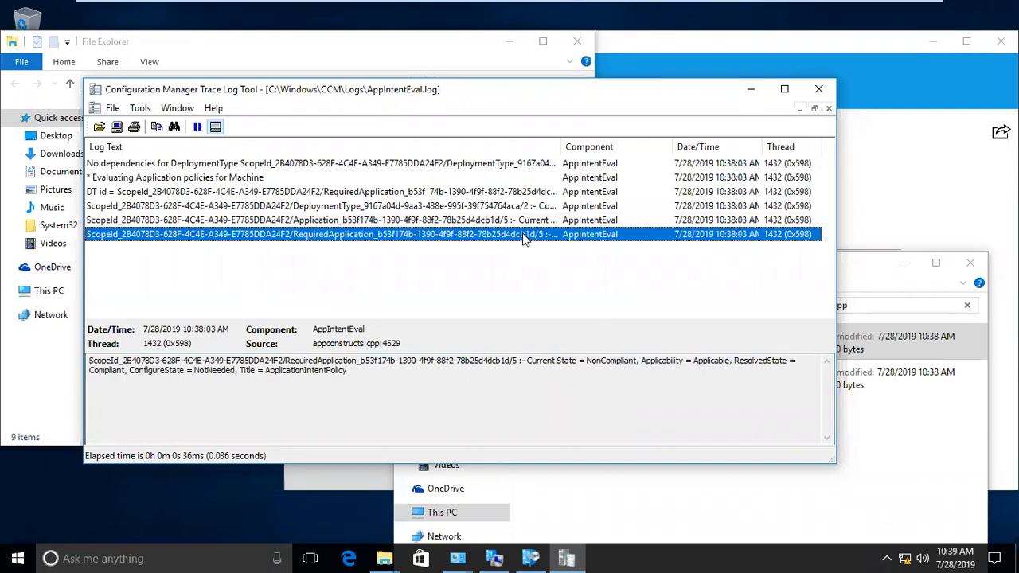
click(751, 88)
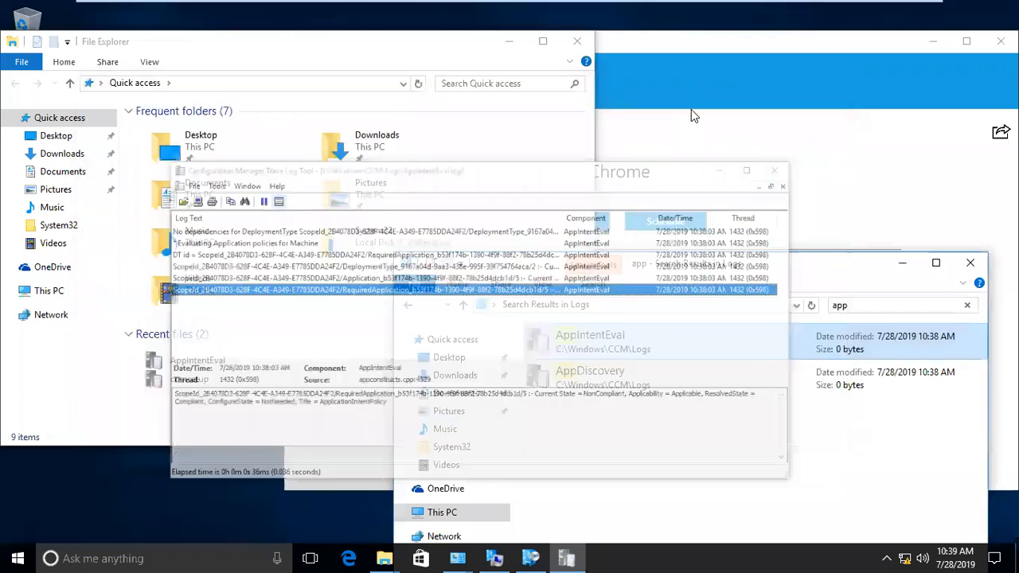
- Open AppDiscovery.log and read the 'Application not discovered' entry for Chrome's MSI deployment
double_click(562, 382)
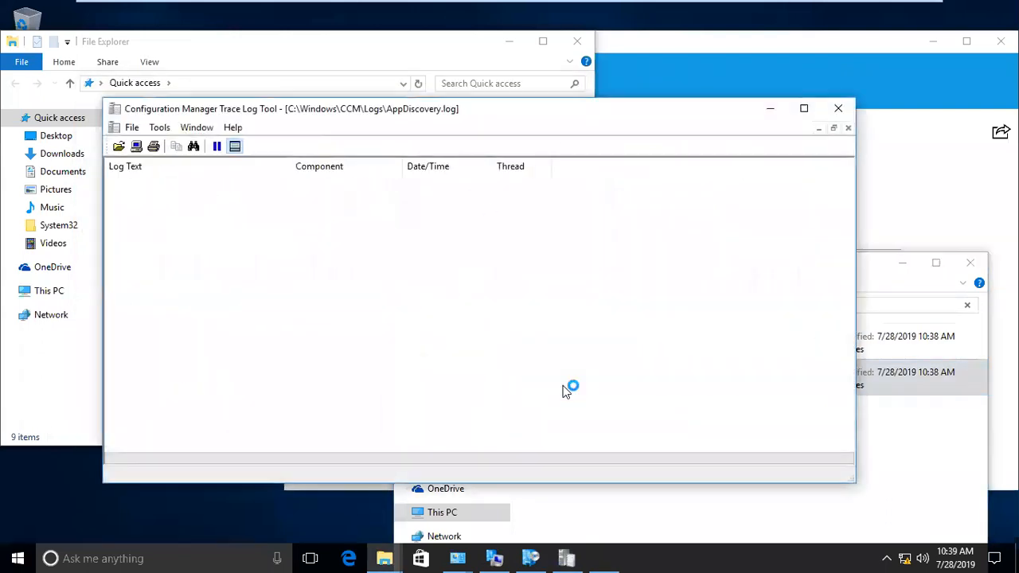
click(336, 196)
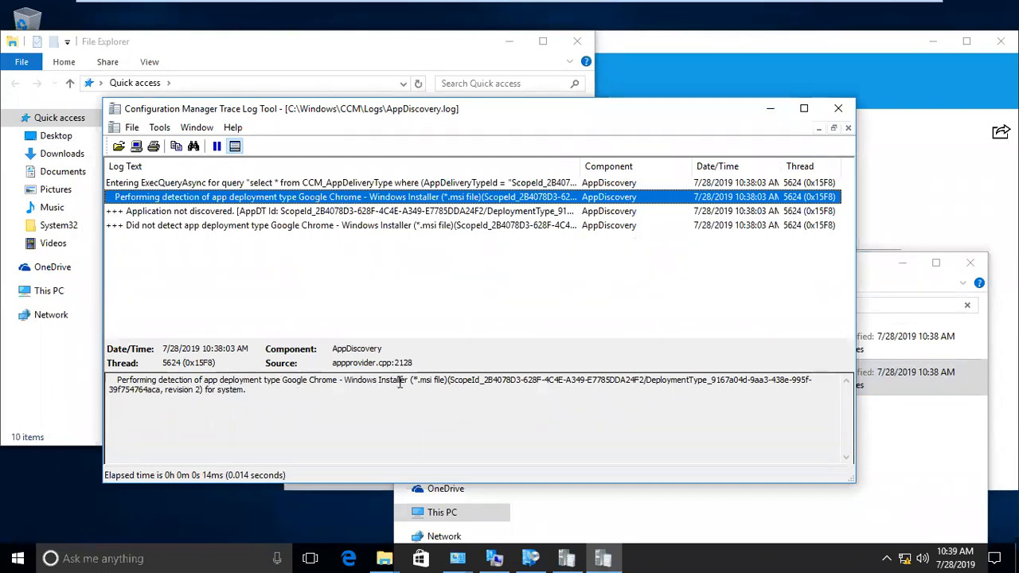
click(258, 212)
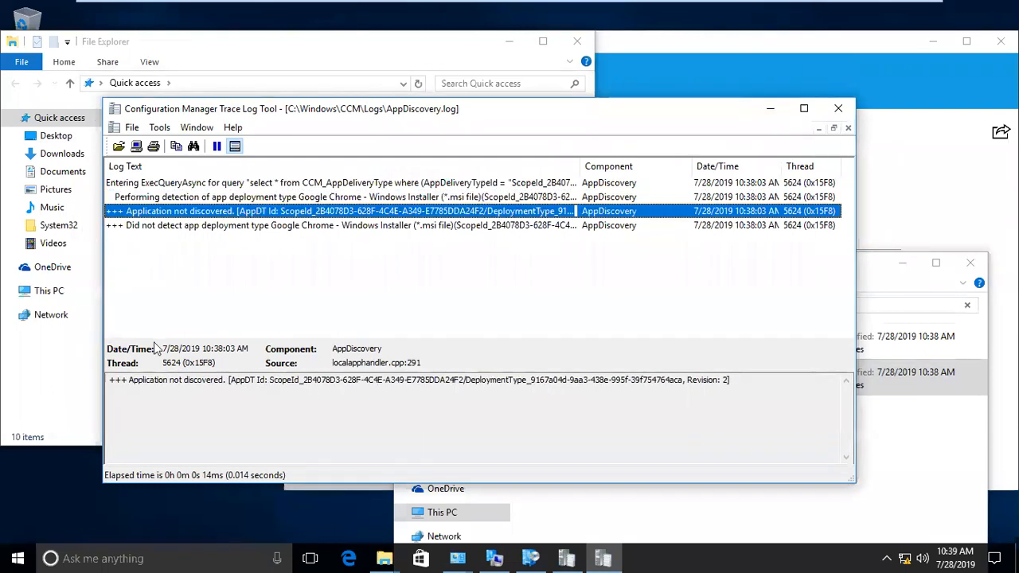
drag(134, 383, 211, 386)
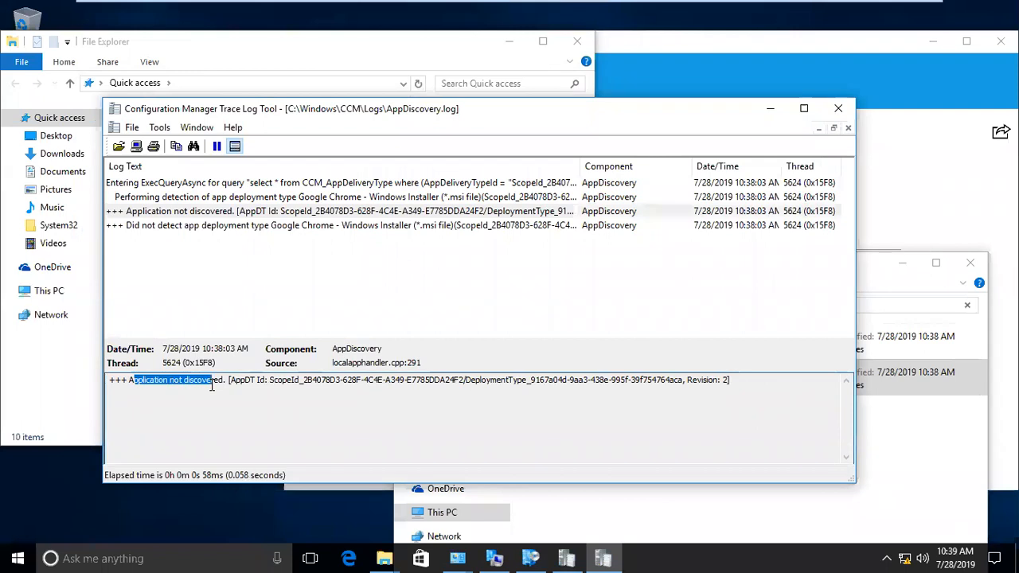
mouse_move(413, 113)
mouse_down()
mouse_move(346, 39)
mouse_move(333, 75)
mouse_up()
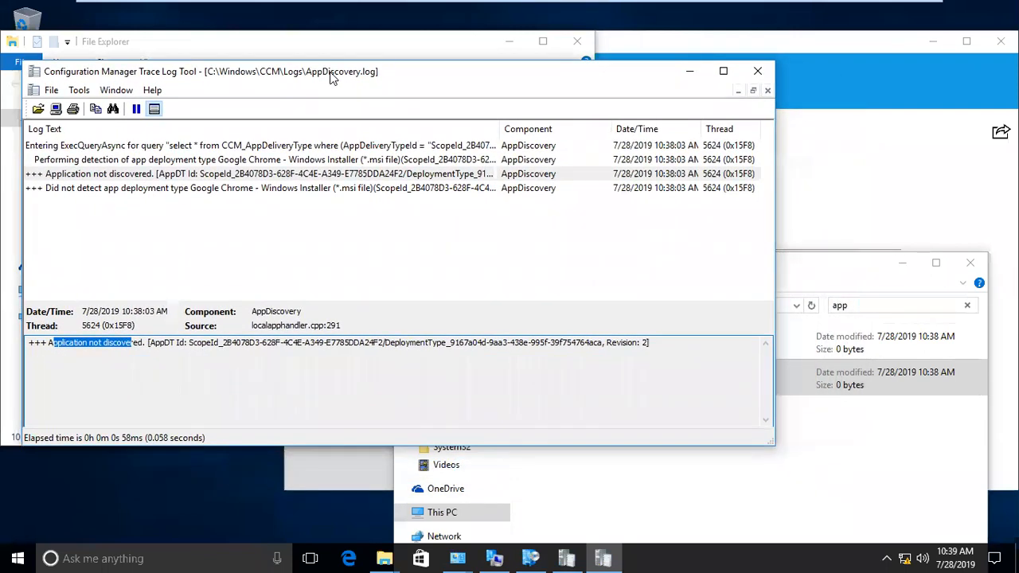
click(810, 269)
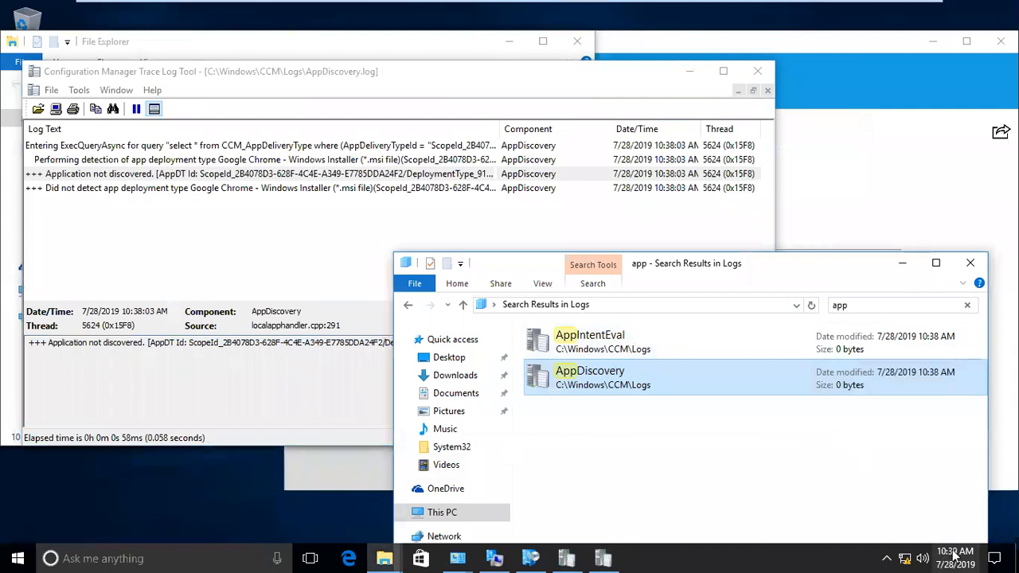
click(867, 220)
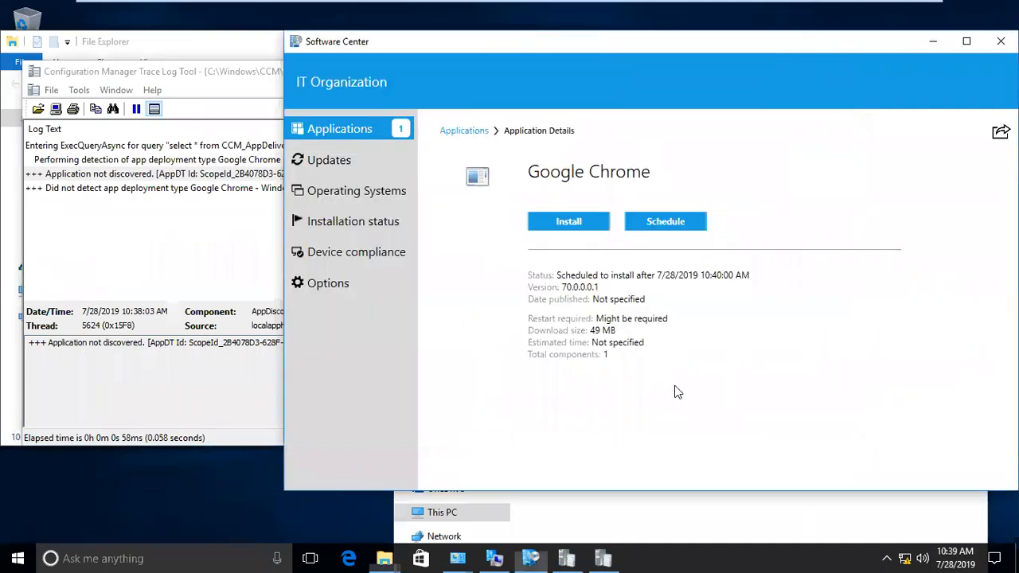
- Open C:\Windows\ccmcache, granting folder access, and confirm it is empty
click(383, 558)
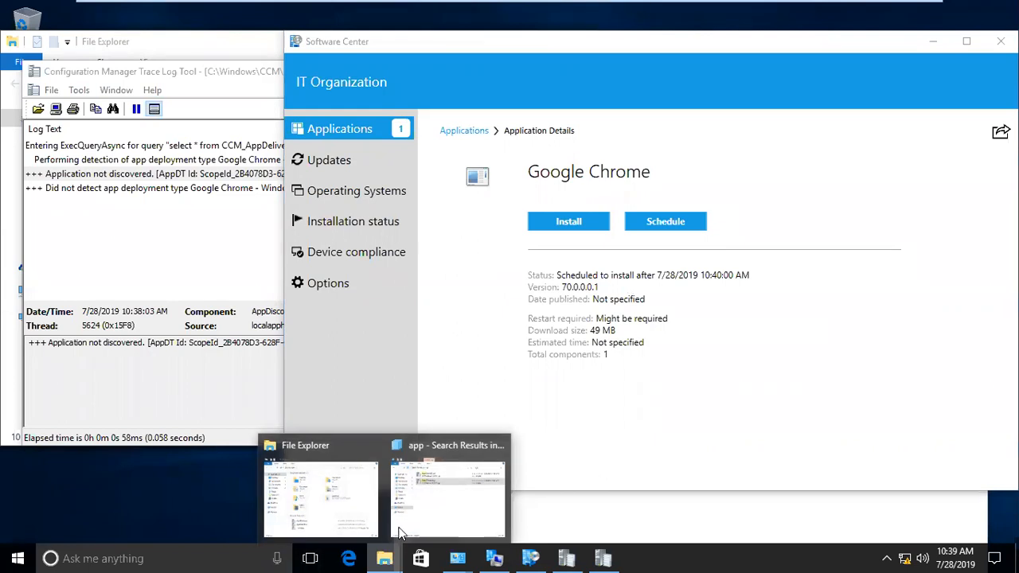
click(350, 505)
click(59, 291)
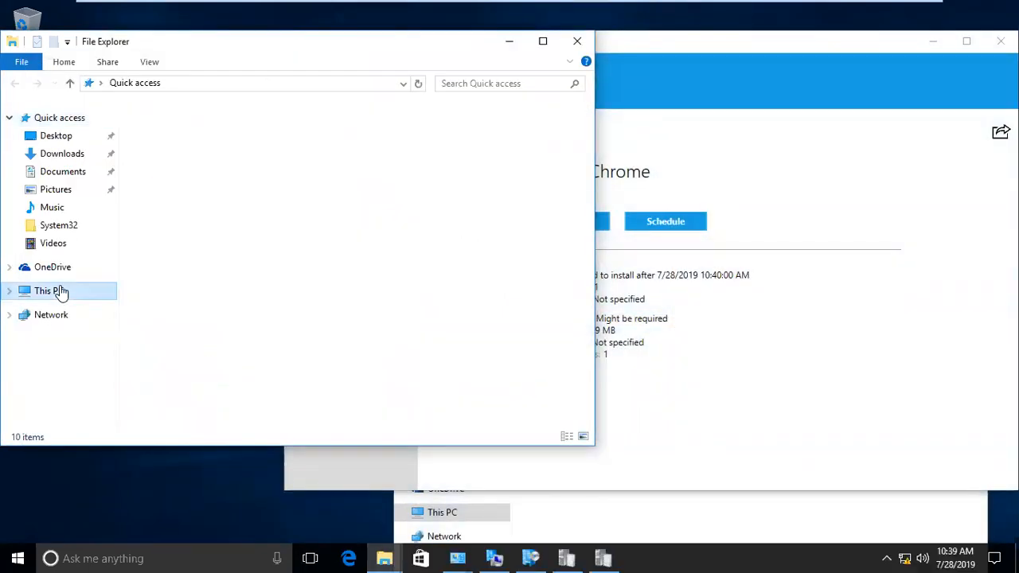
double_click(284, 281)
double_click(192, 225)
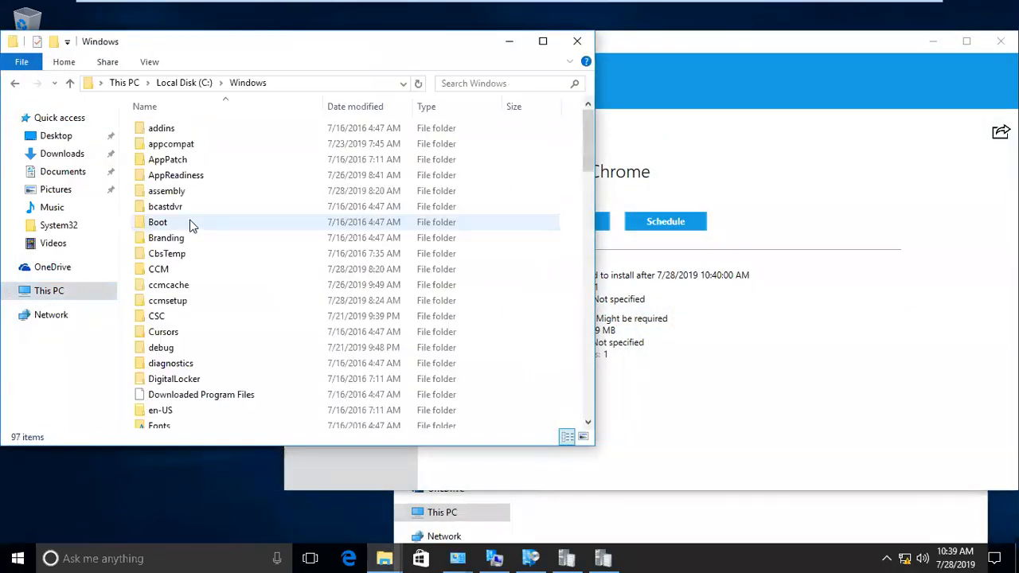
double_click(182, 284)
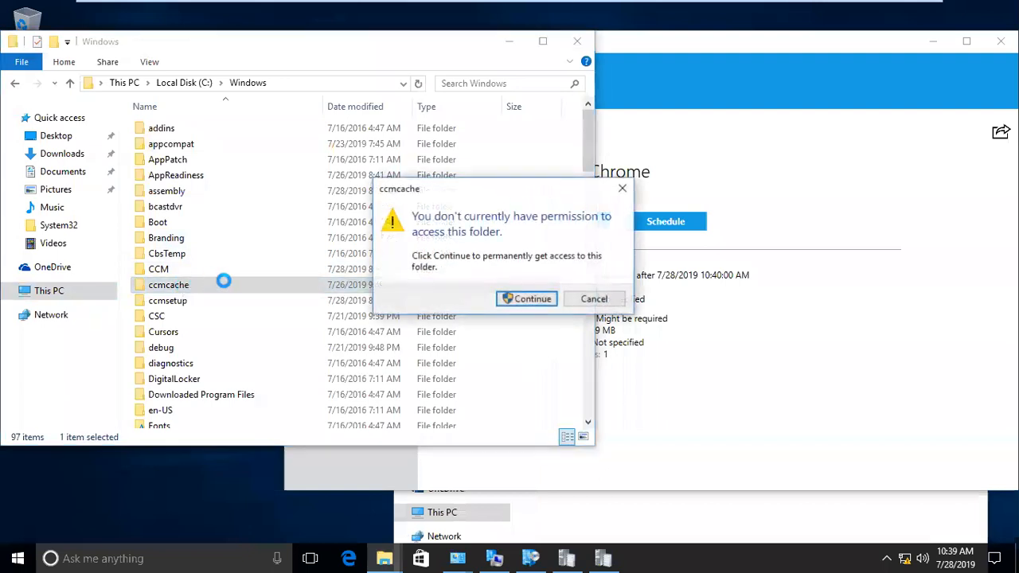
click(539, 309)
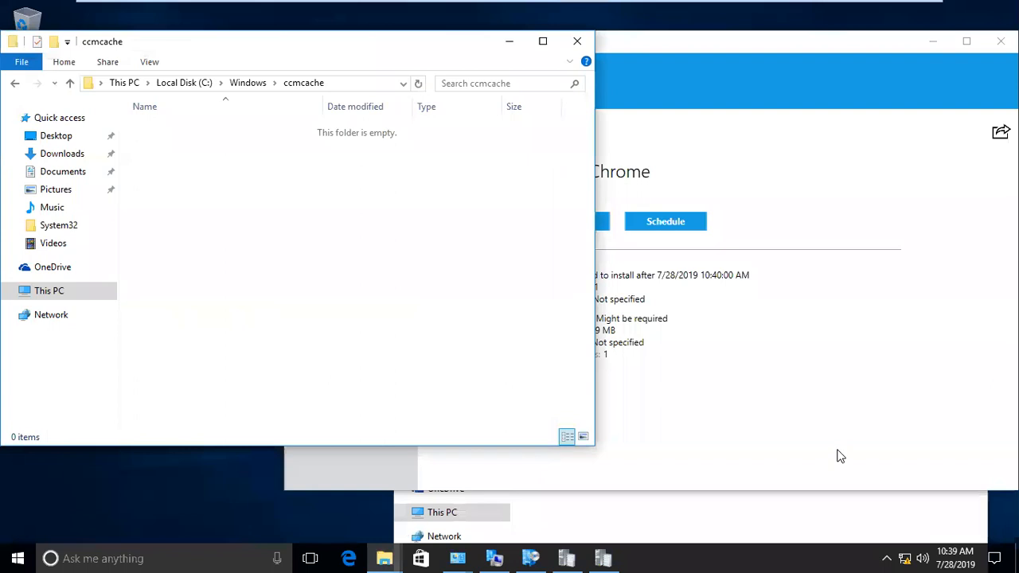
drag(435, 51, 404, 19)
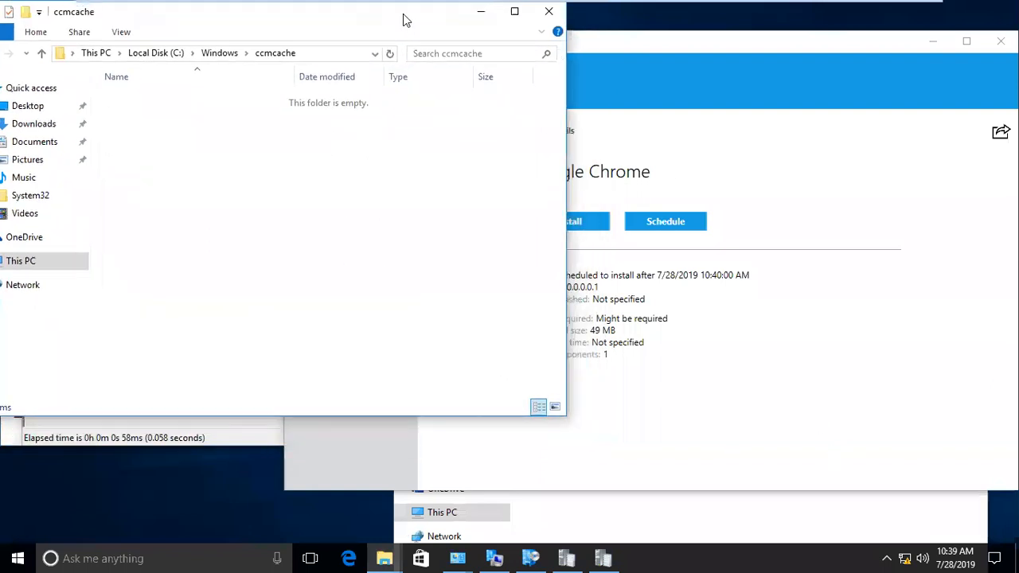
- Back in Software Center, check the Updates list and return to Applications
click(384, 558)
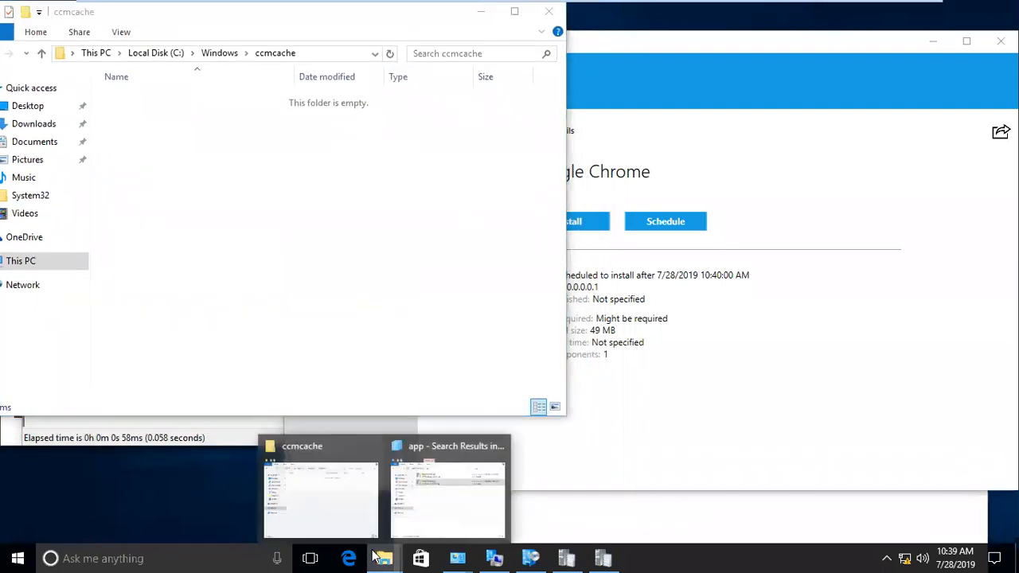
click(408, 518)
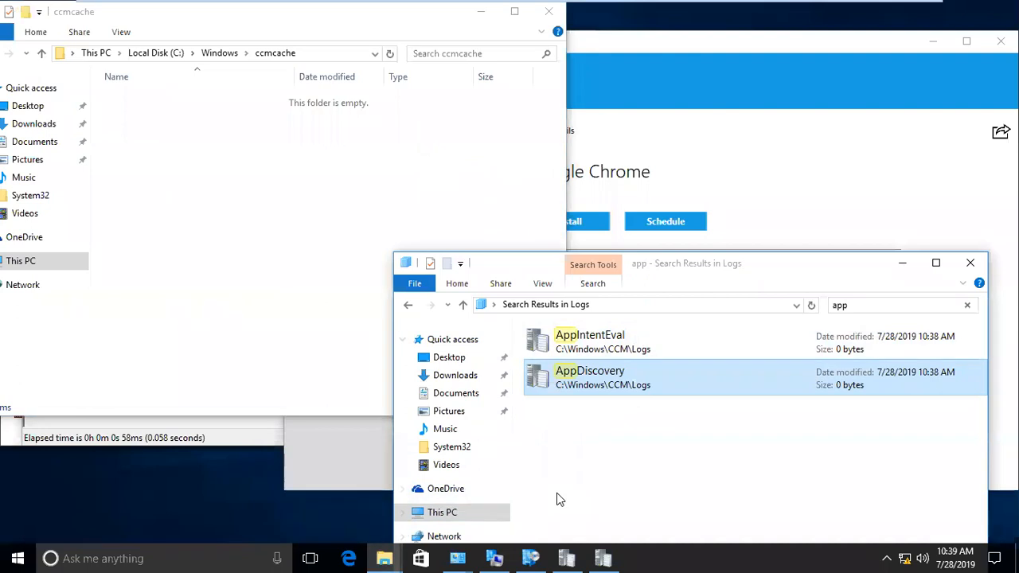
click(711, 46)
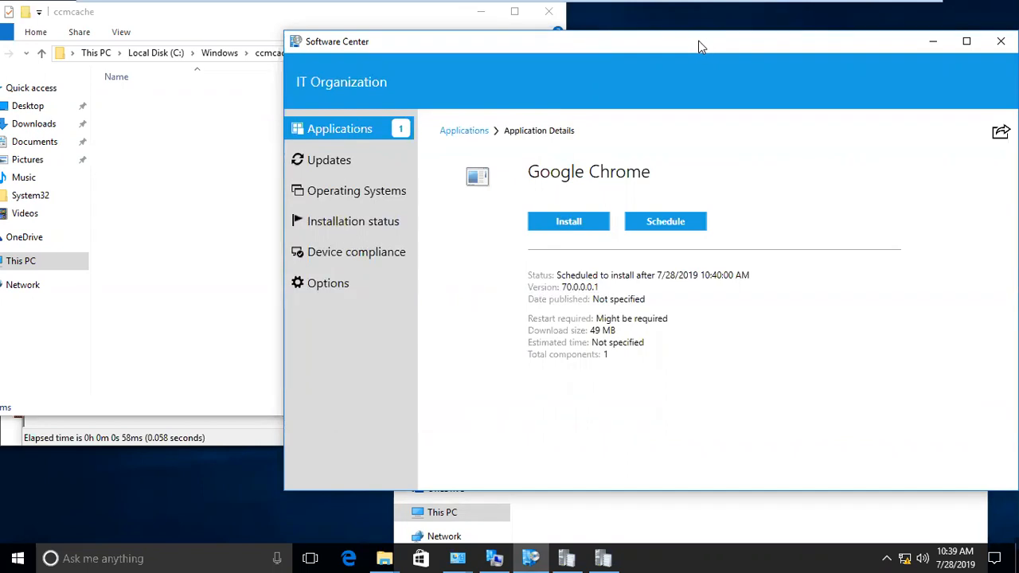
drag(696, 46, 705, 46)
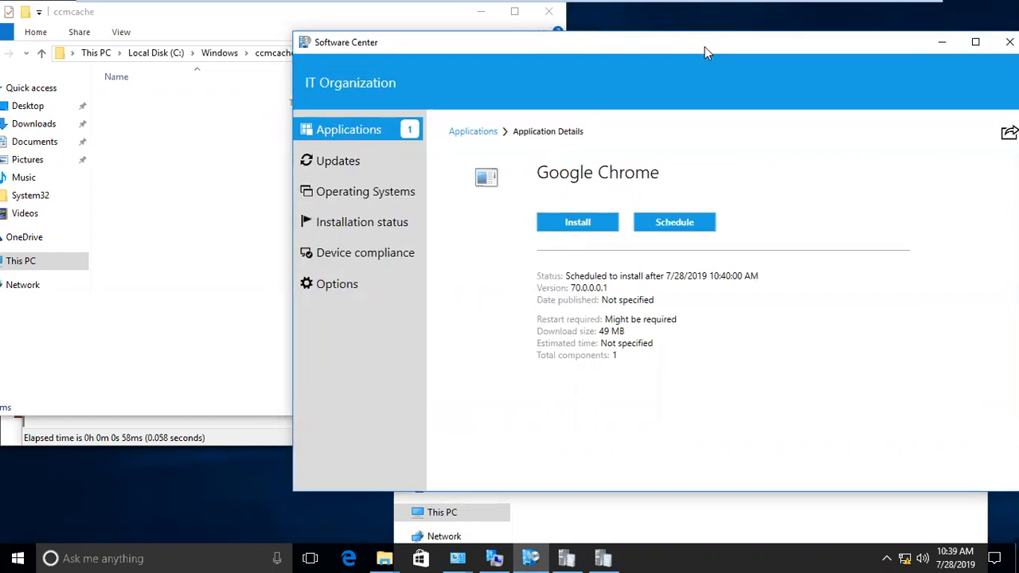
click(340, 167)
click(344, 130)
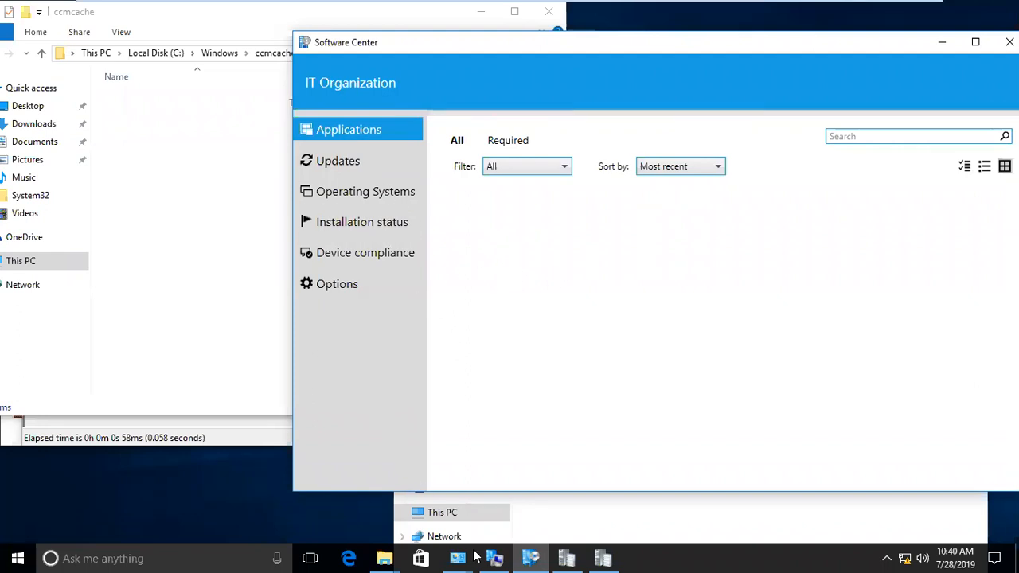
- Refresh the 'app' log search and open Chrome's details to watch it show Installing
click(385, 558)
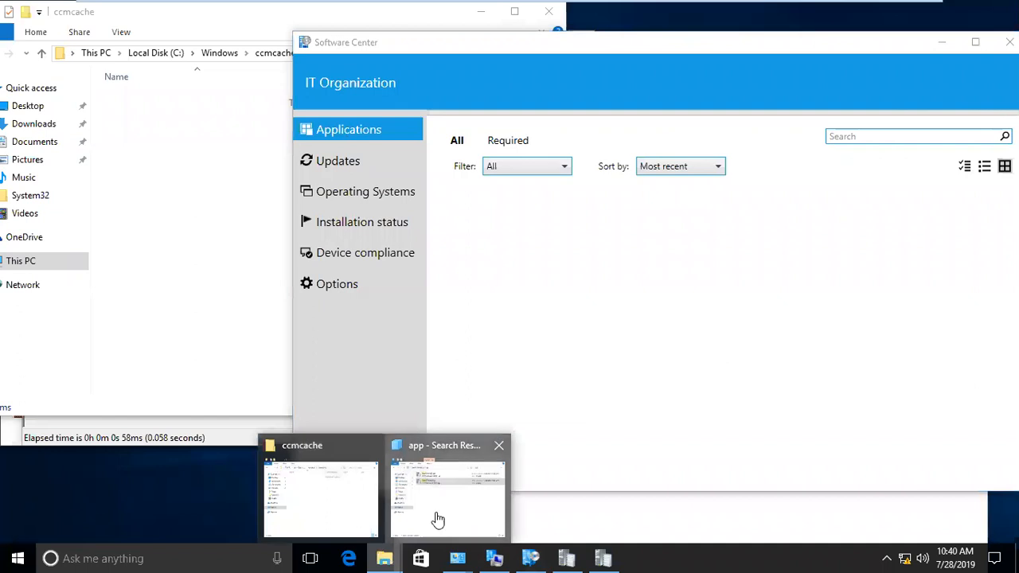
click(438, 520)
right_click(602, 324)
click(649, 390)
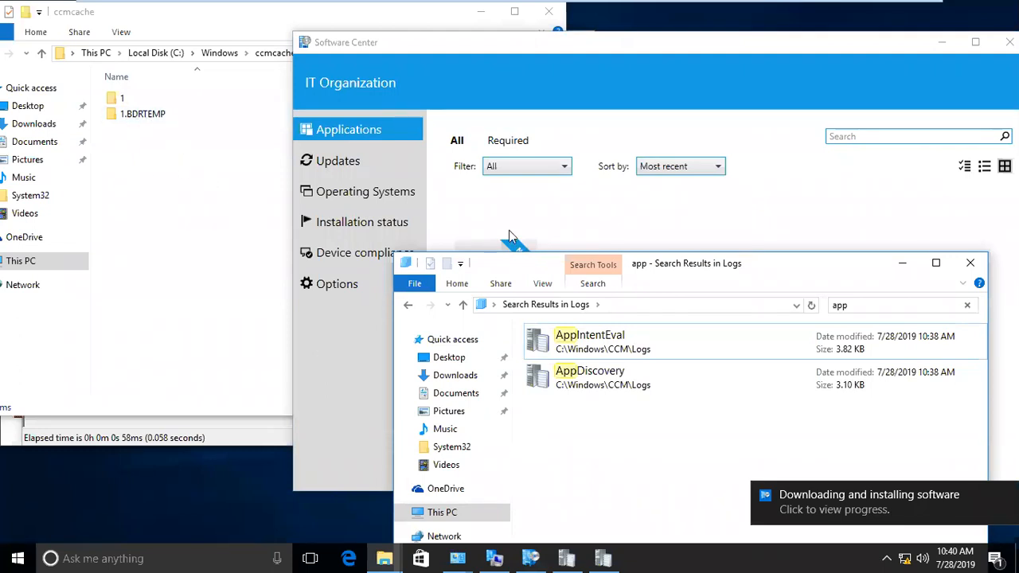
drag(662, 268, 619, 354)
click(508, 303)
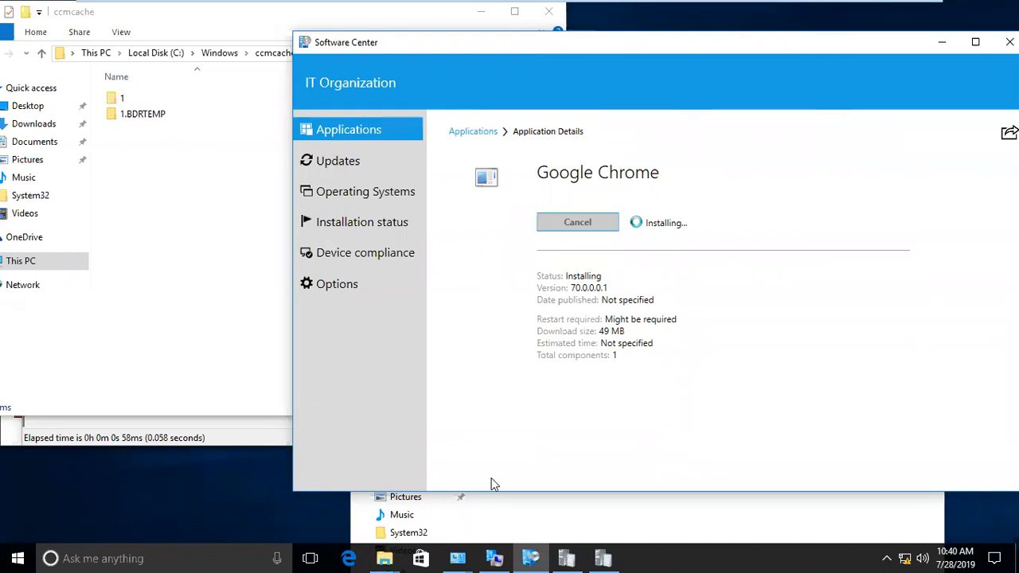
- Refresh the log search again so AppEnforce.log appears
mouse_move(413, 555)
click(458, 510)
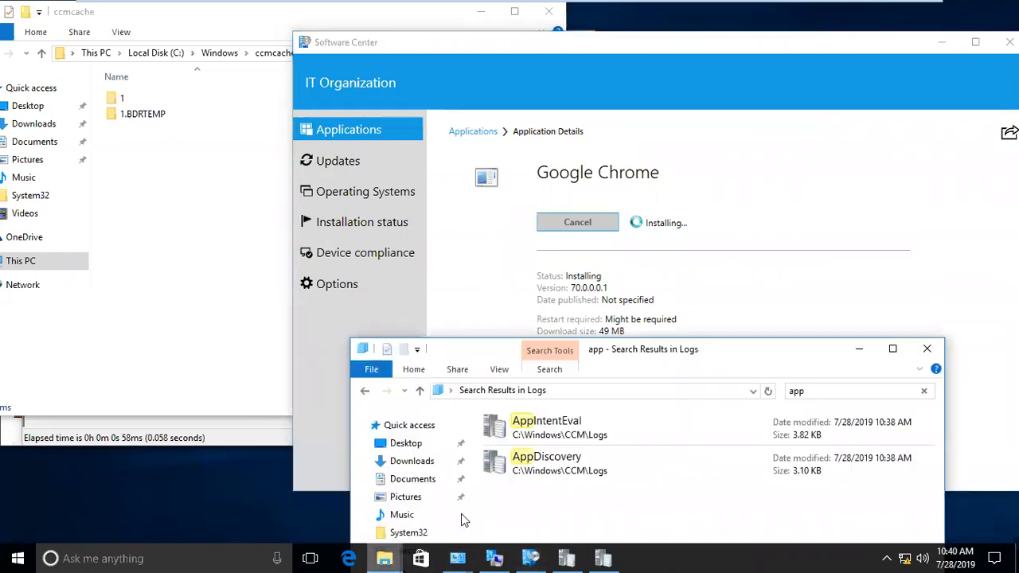
right_click(596, 524)
click(636, 451)
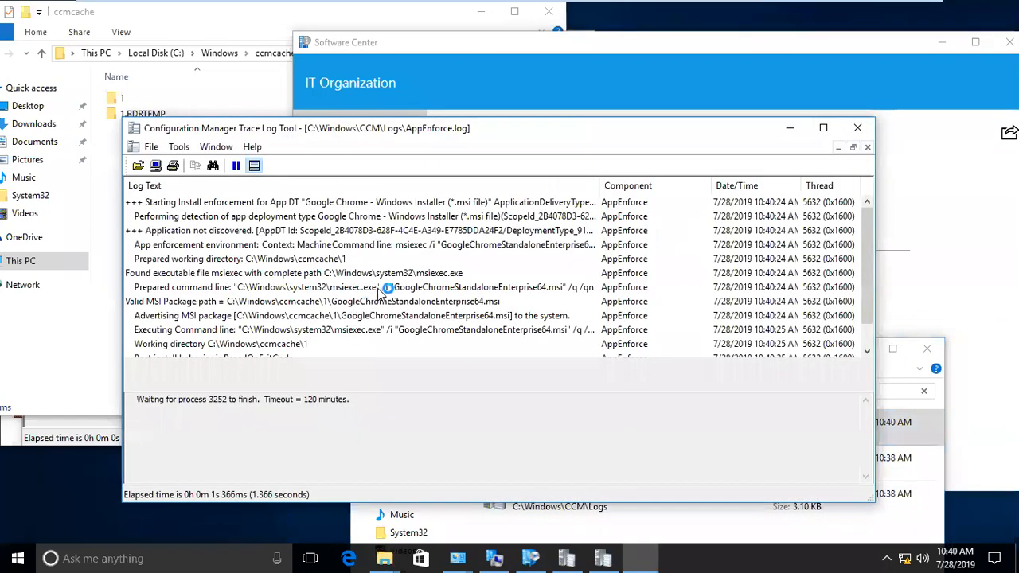
- Trace AppEnforce.log's working directory, MSI package, command line and wait on process 3252, then check Chrome's progress
click(338, 261)
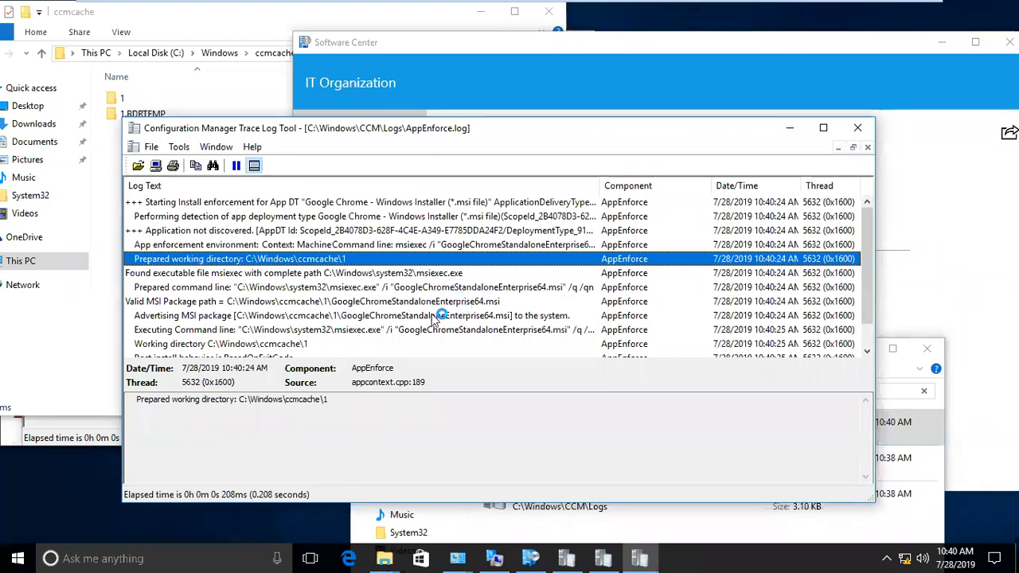
click(336, 317)
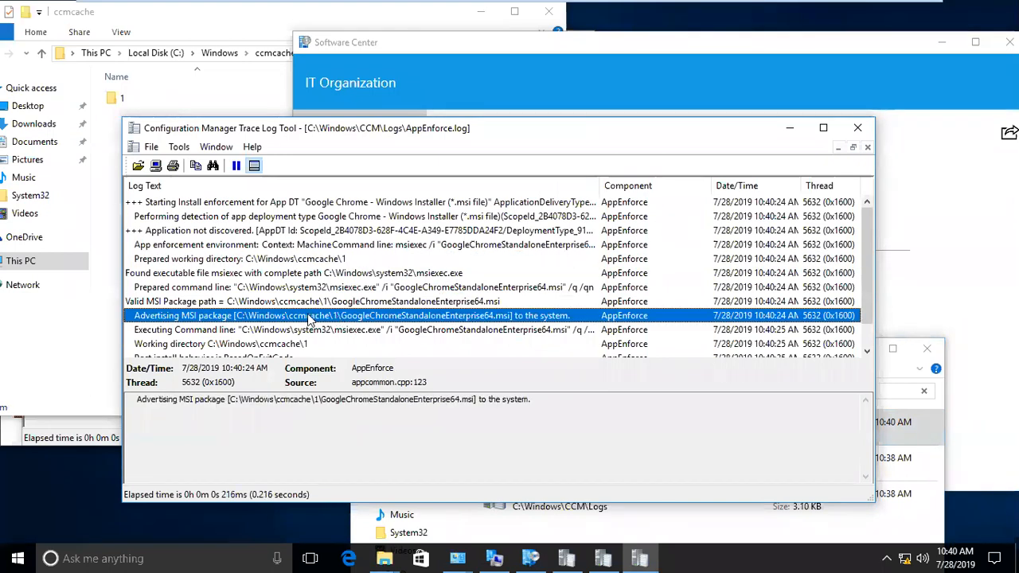
click(362, 288)
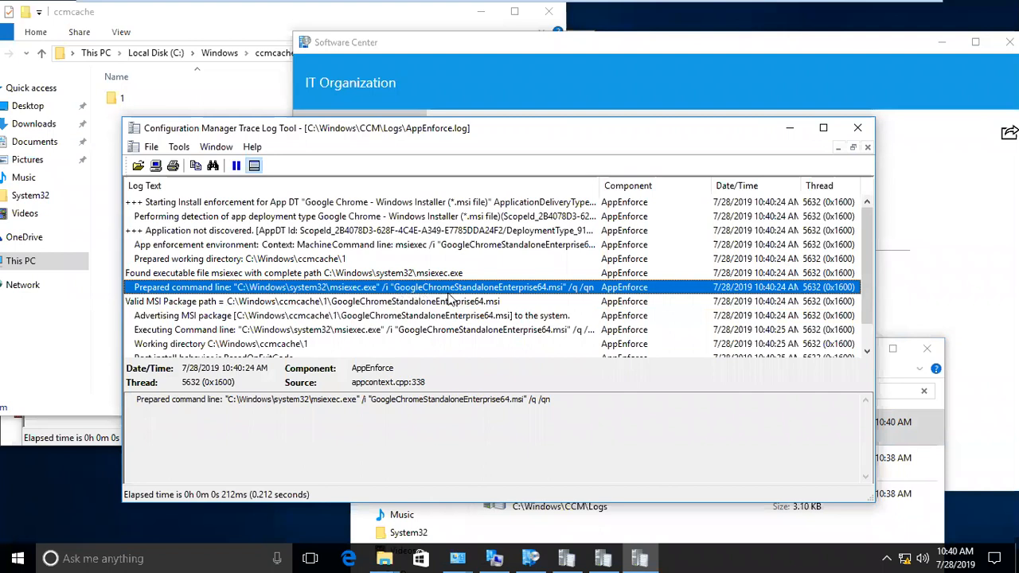
scroll(591, 295, down, 1)
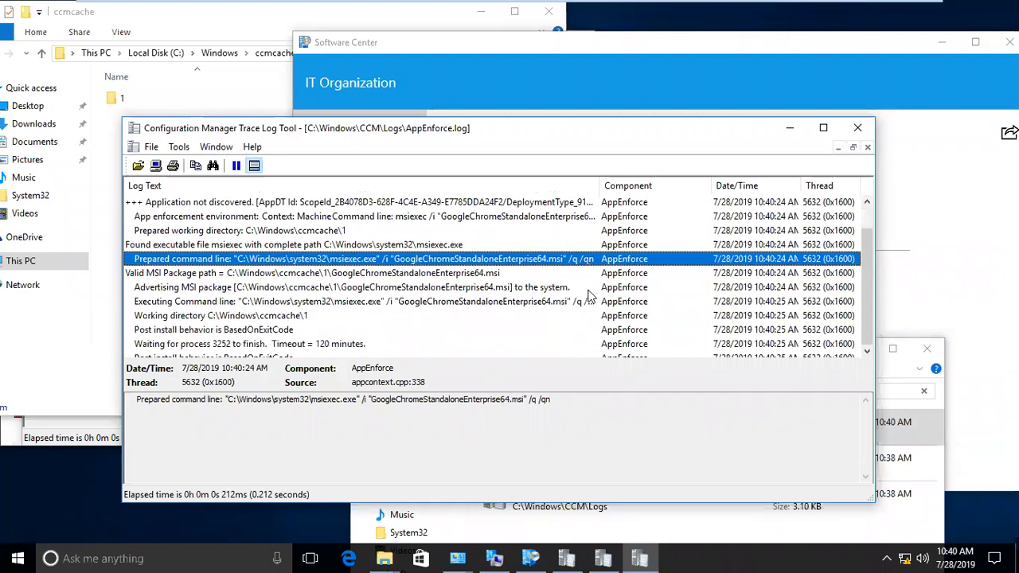
click(335, 346)
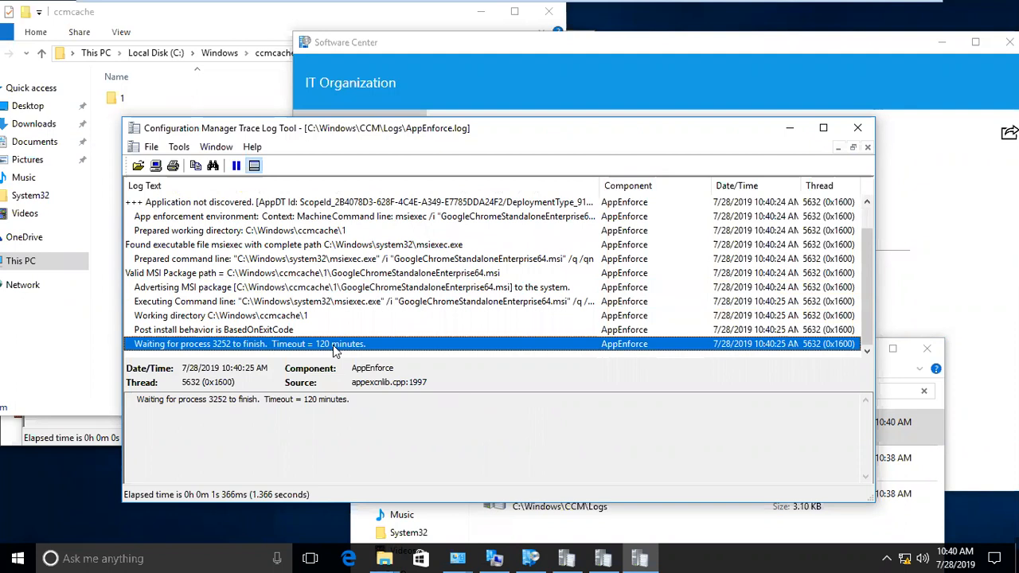
mouse_move(379, 134)
mouse_down()
mouse_move(434, 170)
mouse_move(429, 143)
mouse_move(412, 142)
mouse_up()
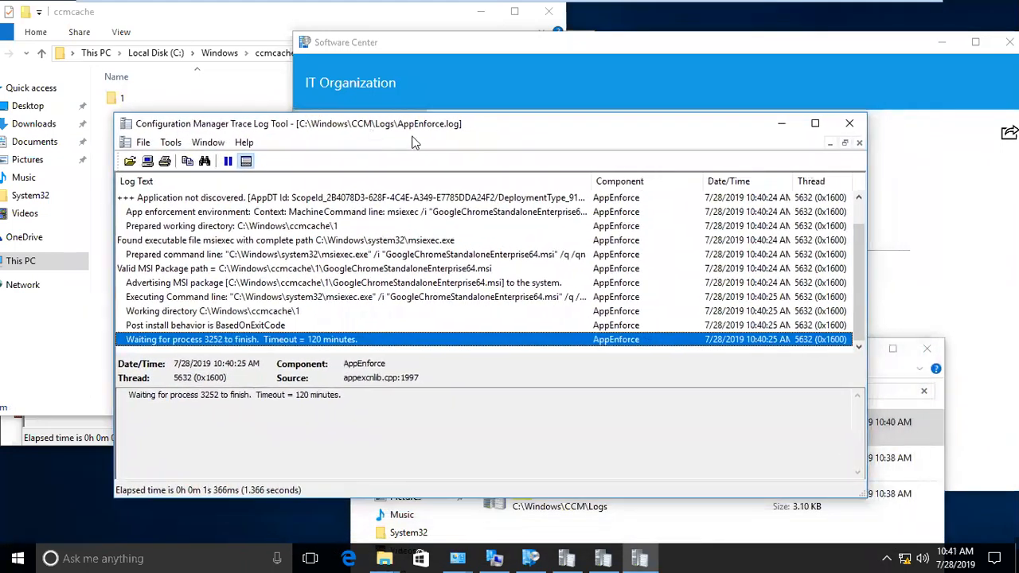
click(731, 101)
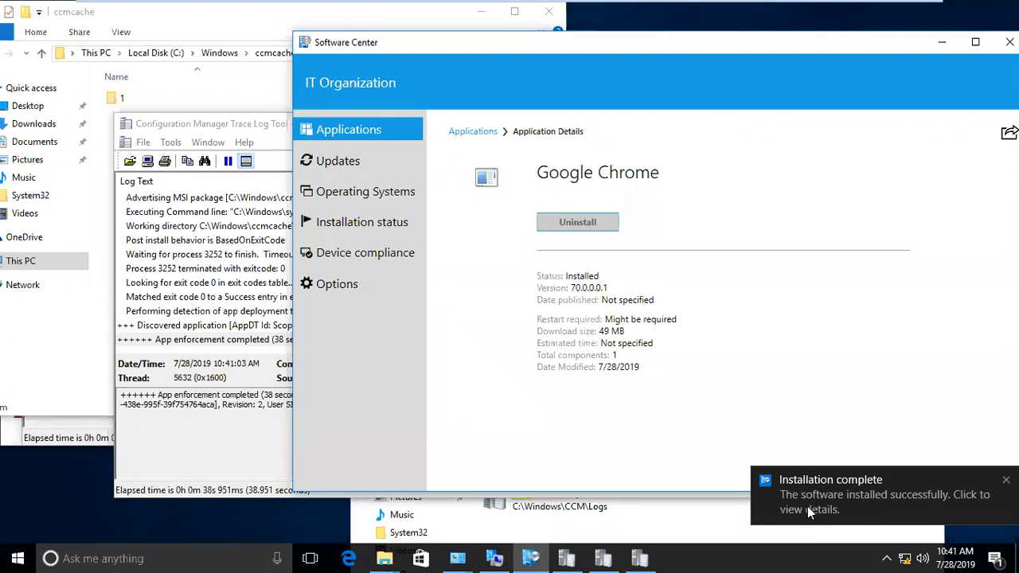
- Confirm exit code 0 in AppEnforce.log, then check the Chrome installer and test file sizes in ccmcache folder 1
click(244, 337)
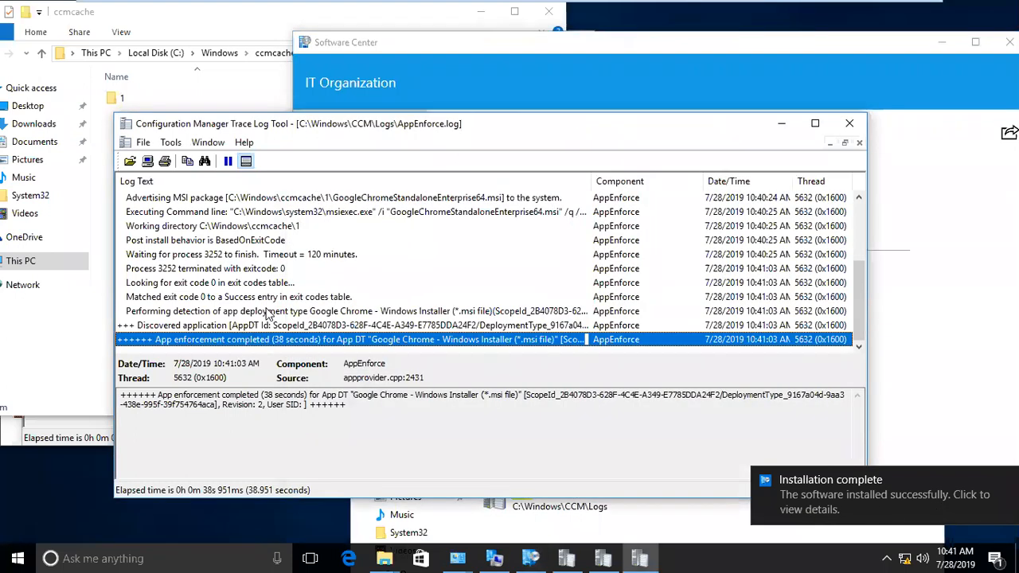
click(275, 270)
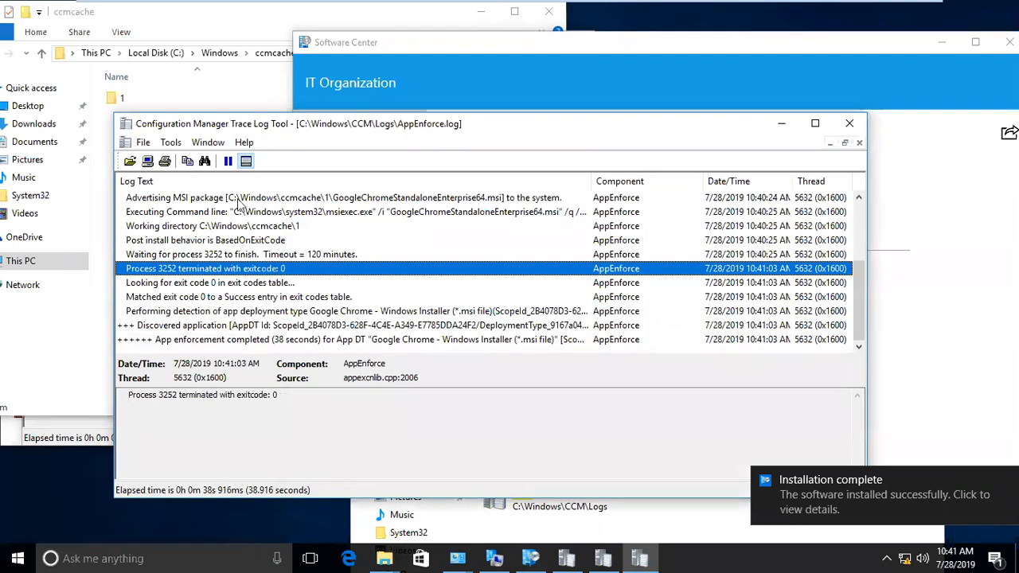
click(168, 110)
double_click(113, 102)
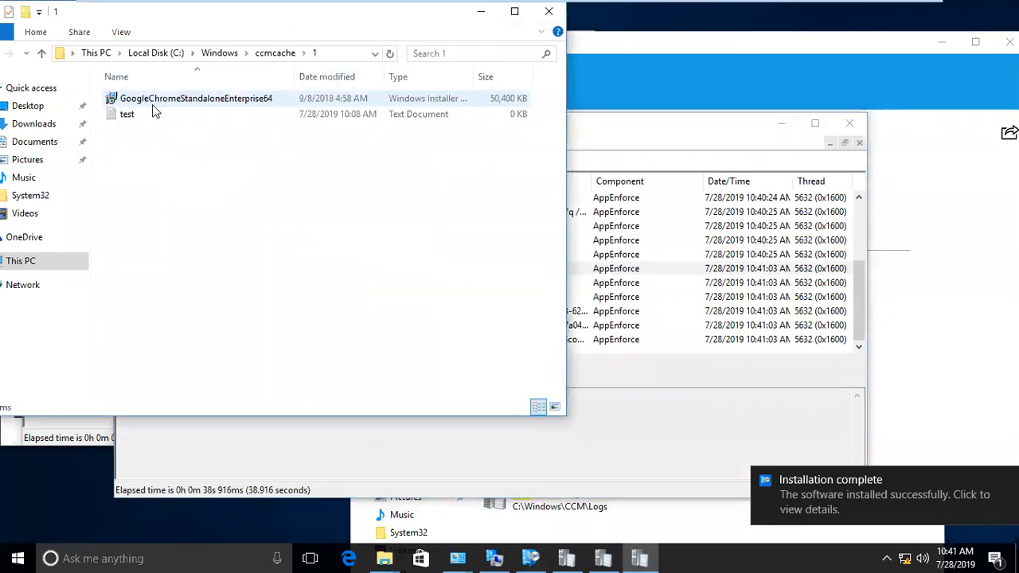
click(147, 114)
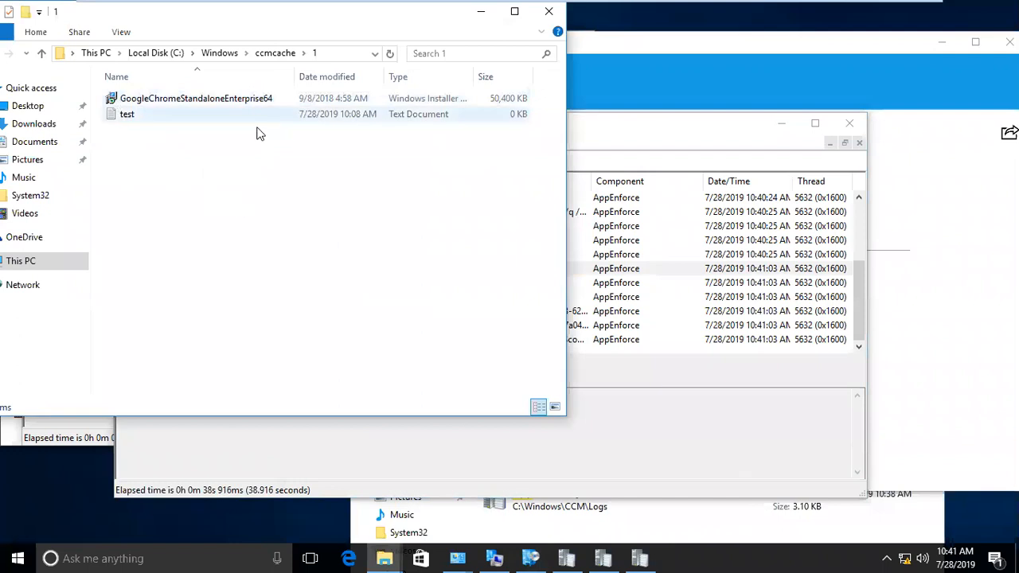
click(148, 102)
drag(457, 299, 125, 100)
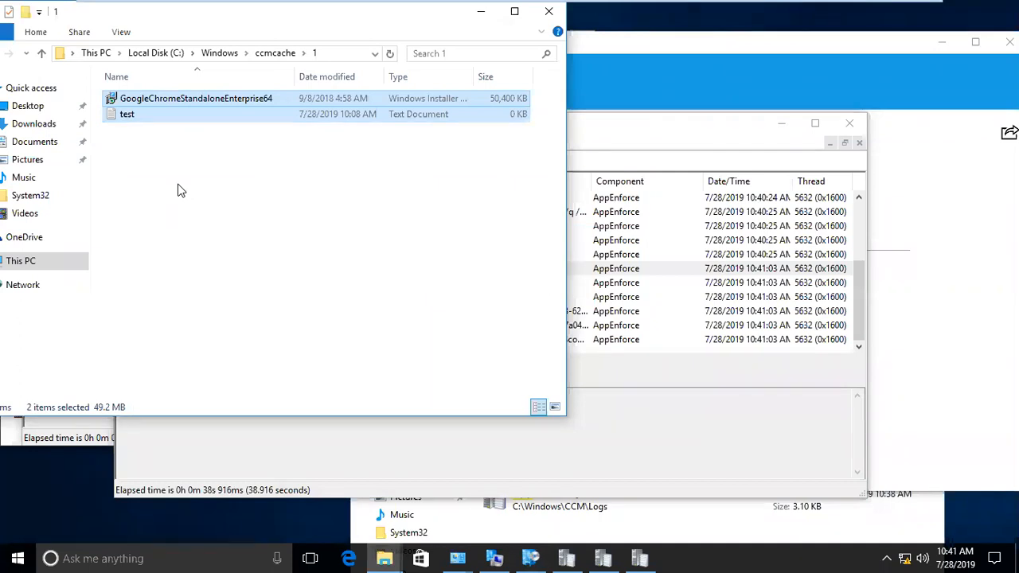
click(549, 11)
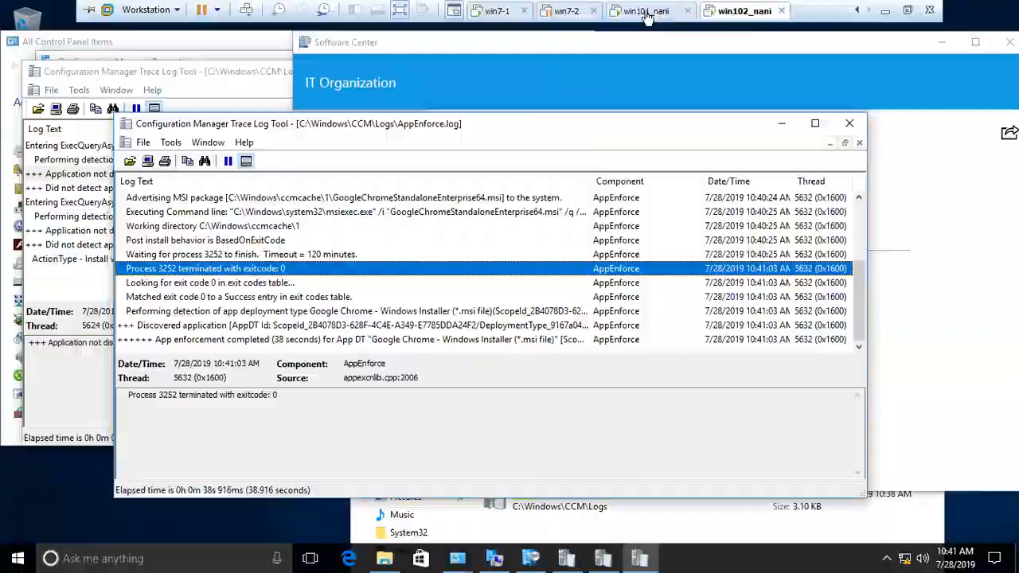
- On win101_nani, refresh the search and check AppIntentEval's Chrome entry: Installed, NotApplicable
click(650, 11)
right_click(624, 269)
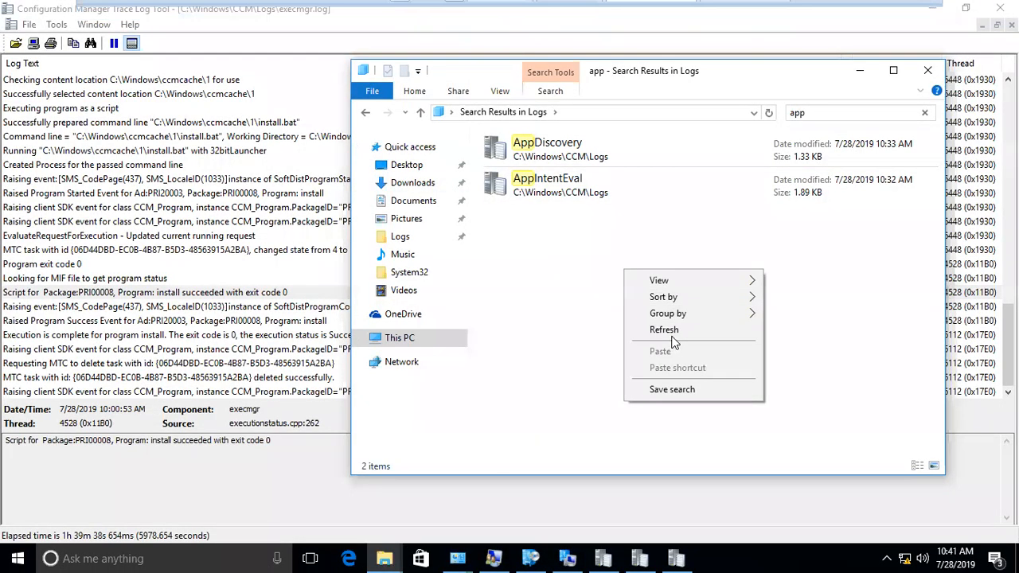
click(673, 331)
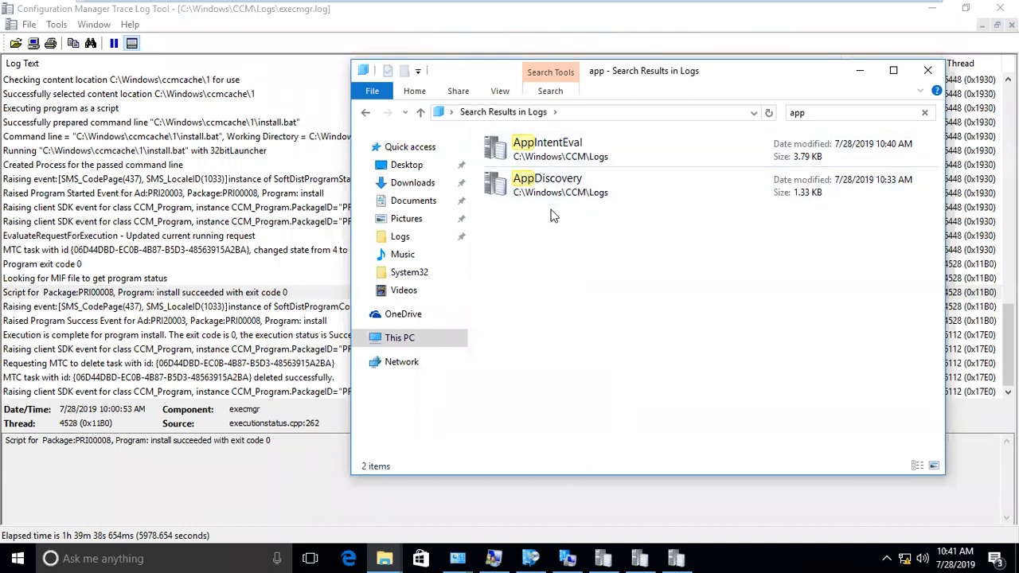
double_click(544, 157)
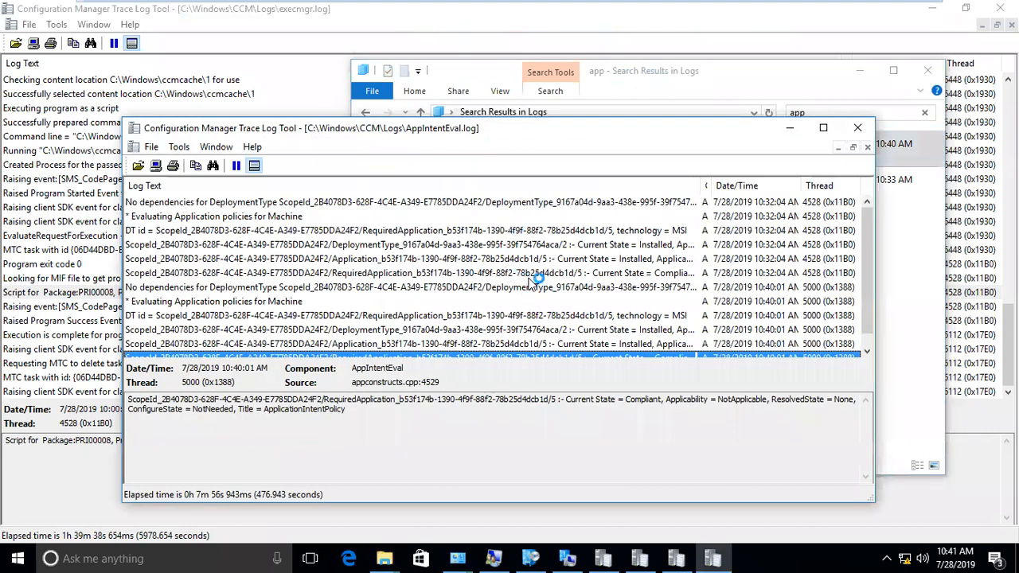
click(553, 246)
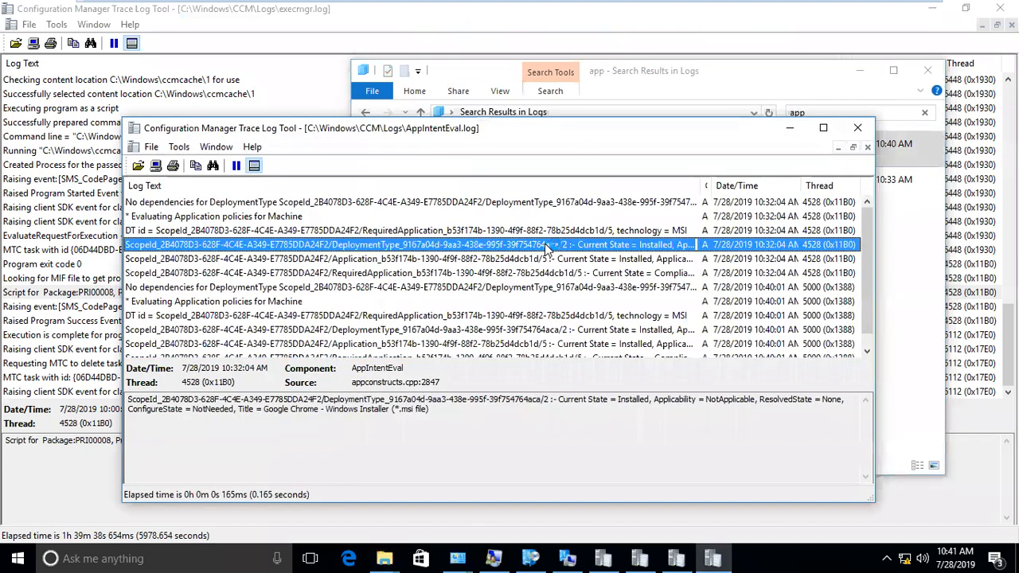
click(628, 401)
drag(654, 401, 758, 404)
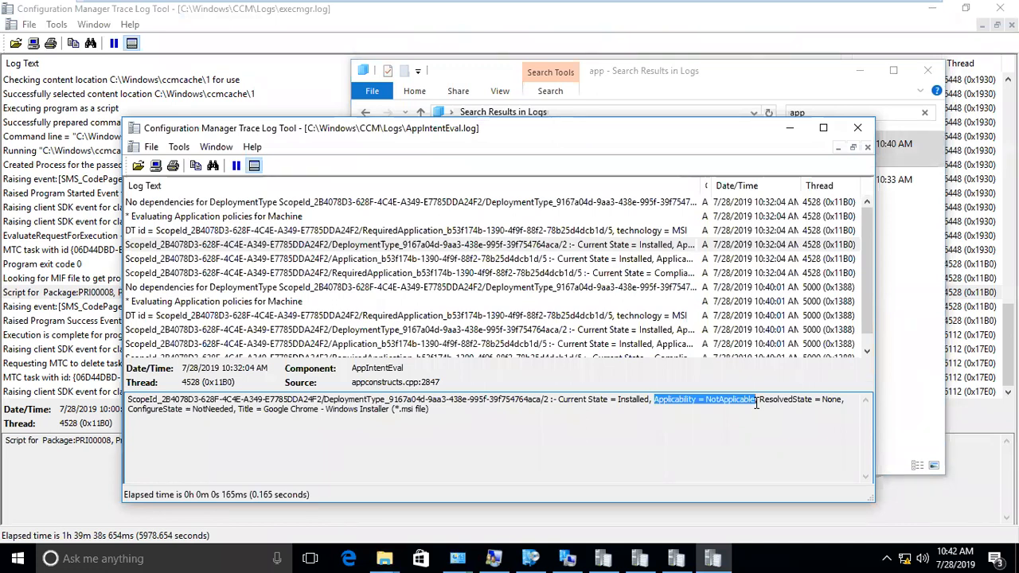
drag(656, 398, 559, 399)
drag(664, 400, 735, 403)
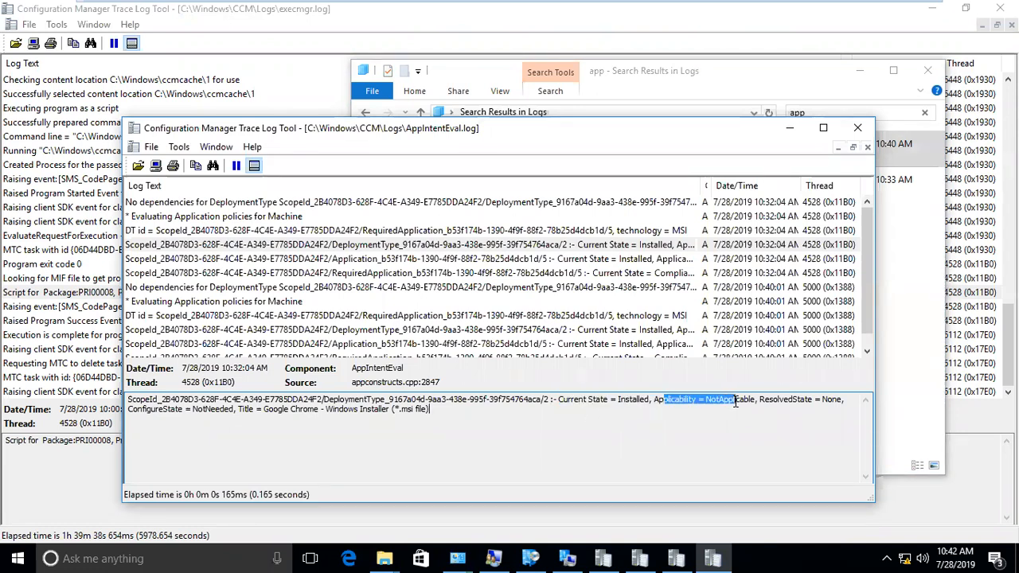
click(858, 129)
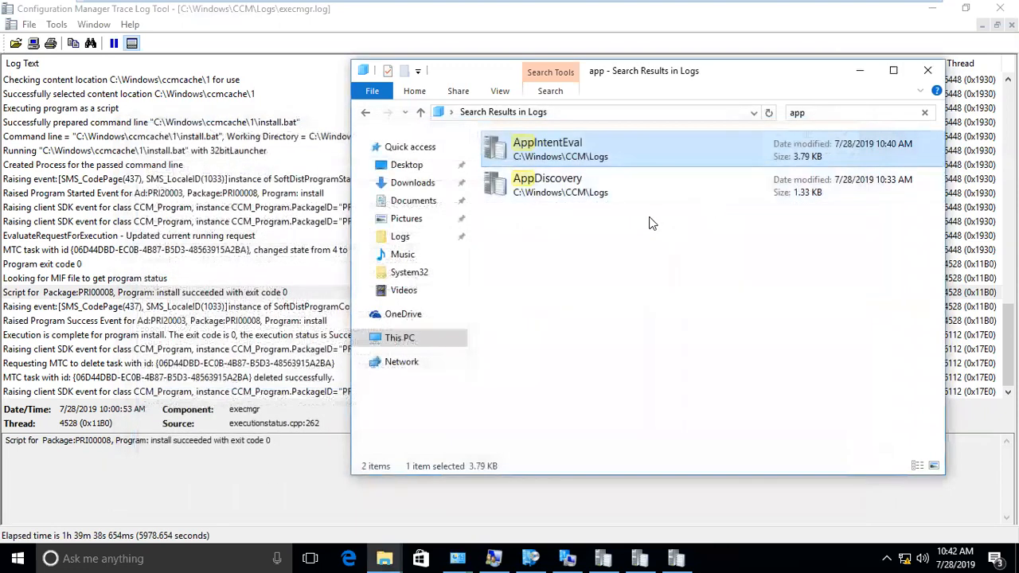
- Confirm in AppDiscovery.log that Chrome's MSI deployment type was detected, then switch to win7-1
double_click(544, 185)
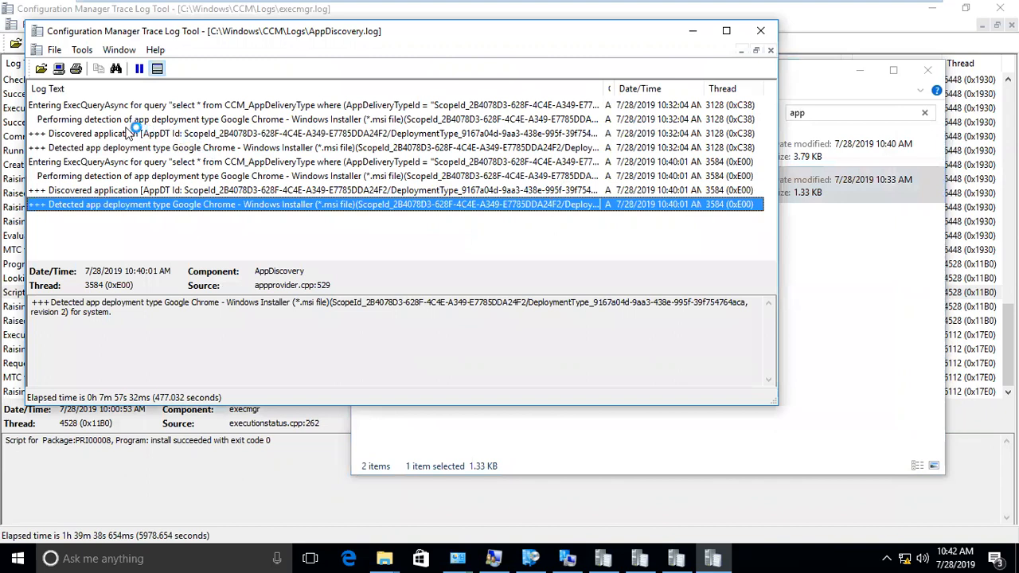
click(121, 120)
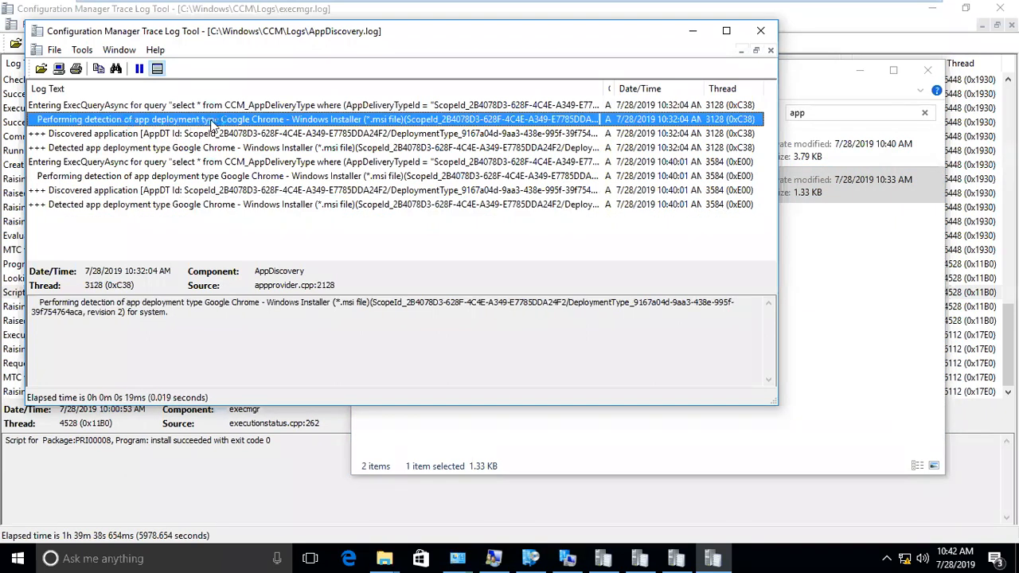
click(137, 136)
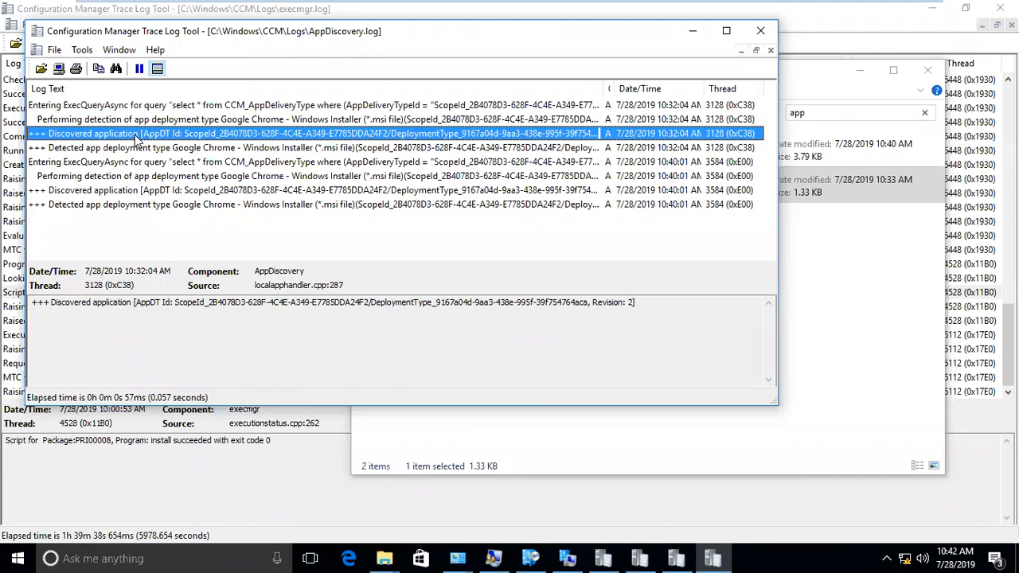
click(141, 149)
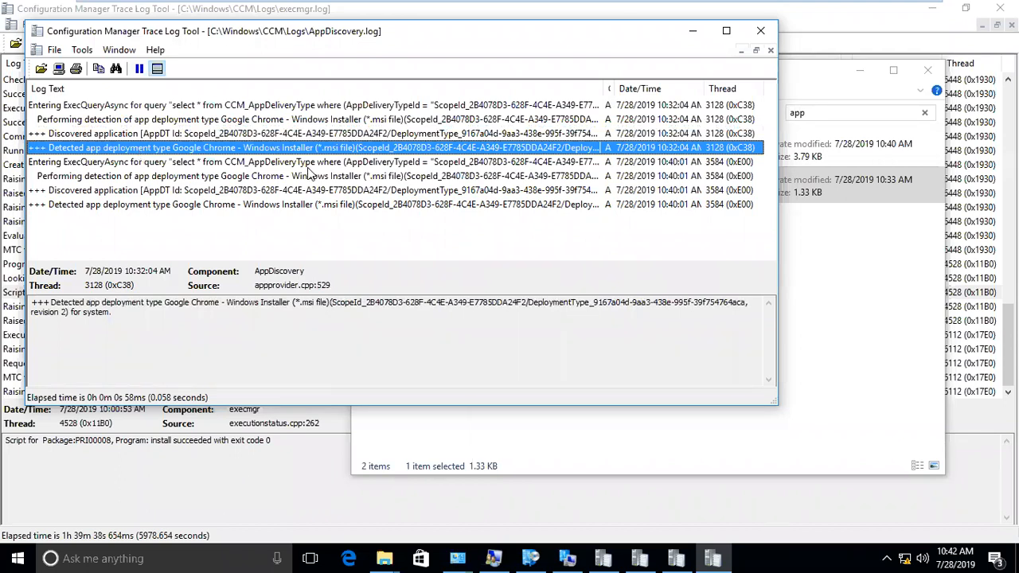
click(760, 30)
mouse_move(601, 4)
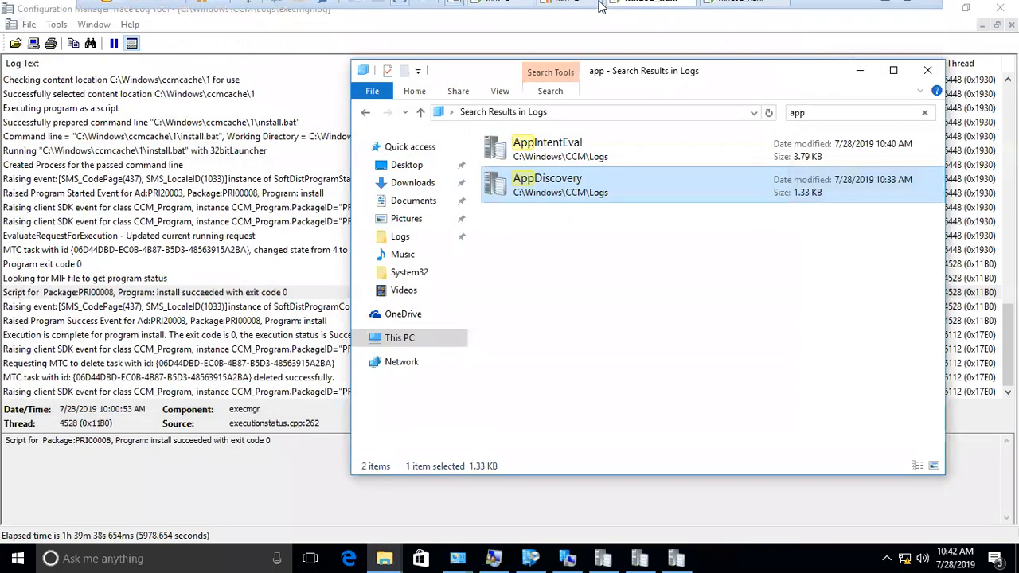
click(500, 15)
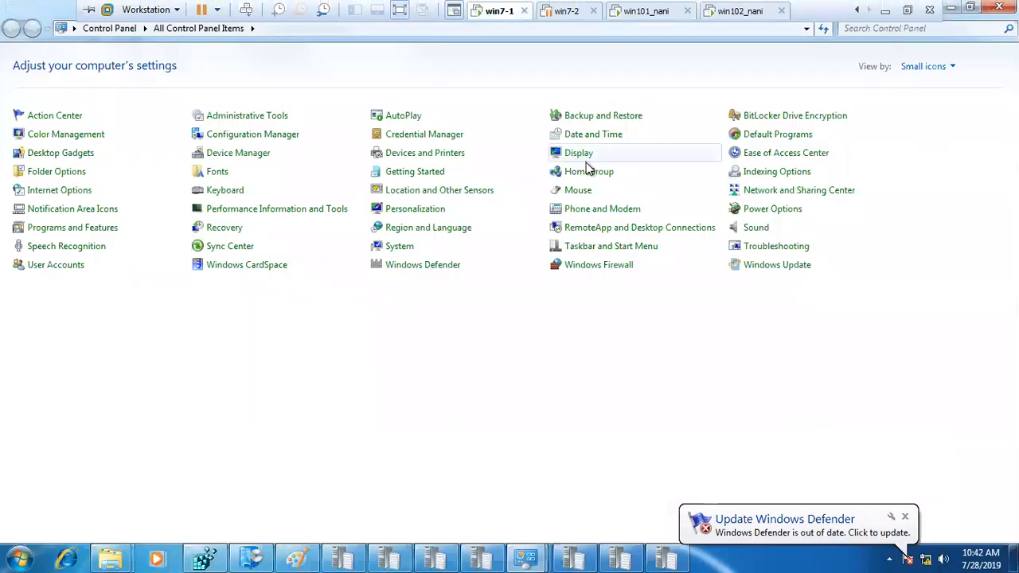
- Switch to the sccm_nani server and bring up the chrome65 Explorer window
mouse_move(573, 6)
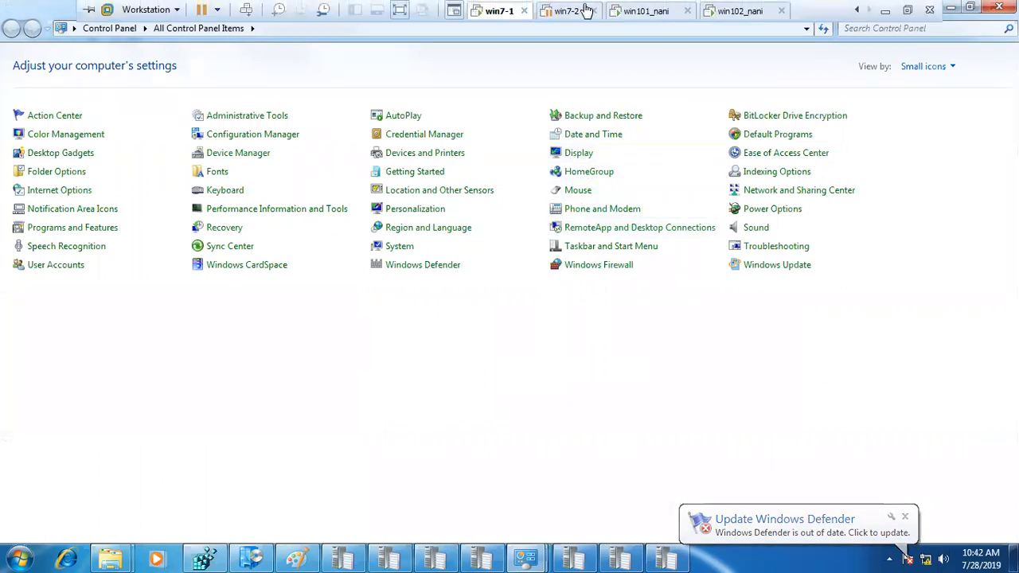
scroll(558, 12, up, 2)
click(568, 15)
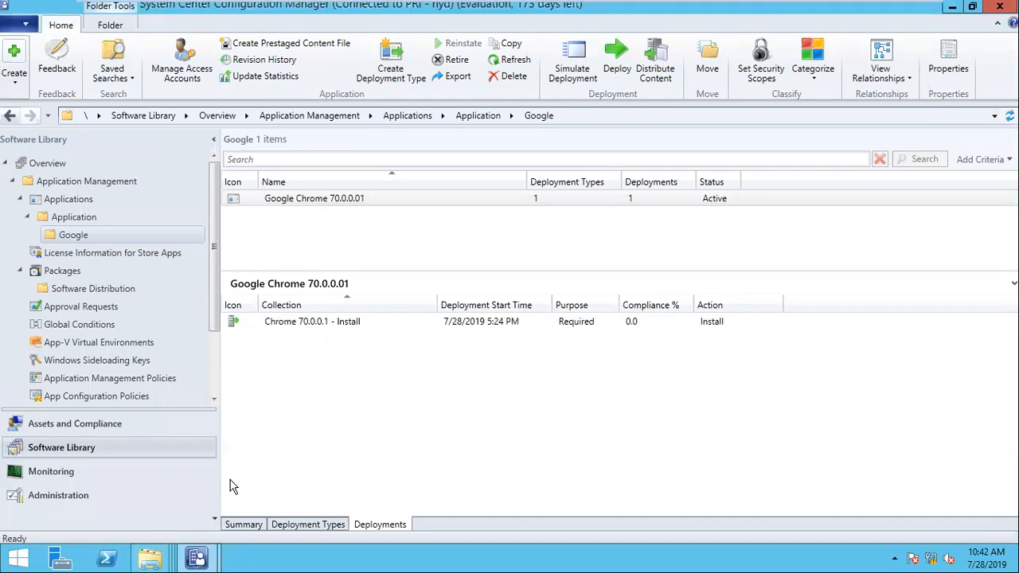
mouse_move(156, 561)
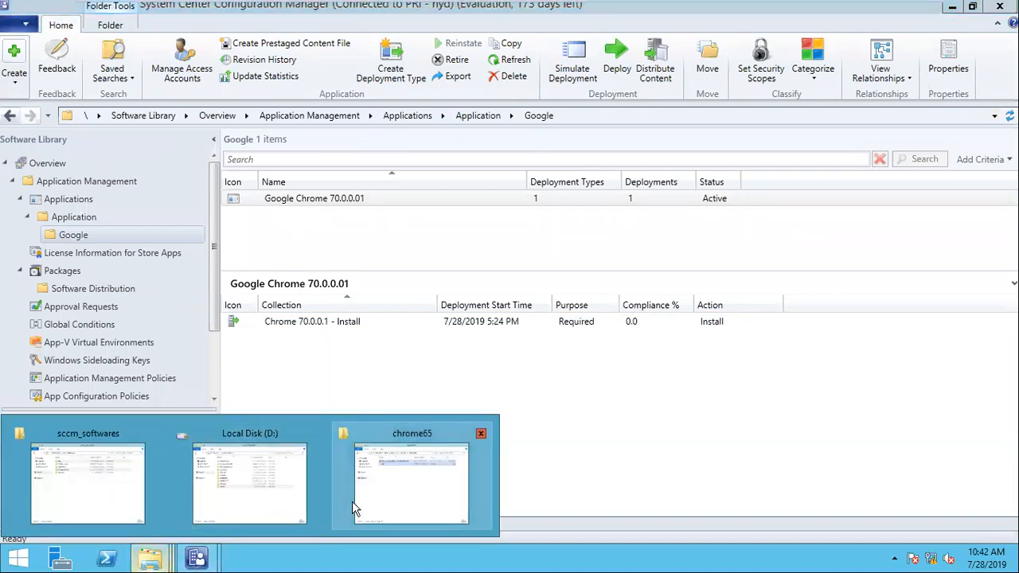
click(408, 499)
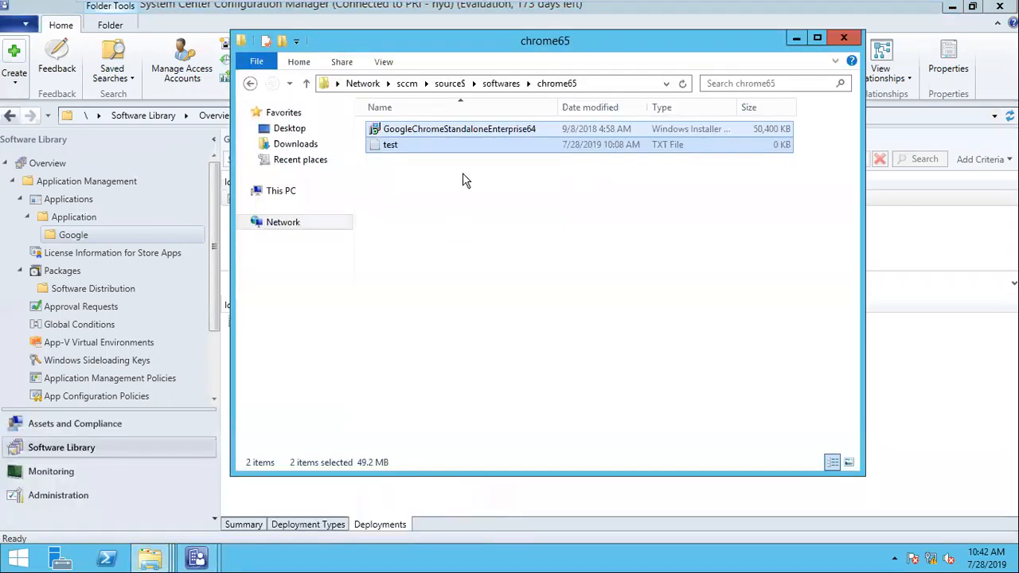
- Browse to softwares > 7Zip, reveal its network path, then return to the console's Google applications folder
click(500, 85)
double_click(398, 130)
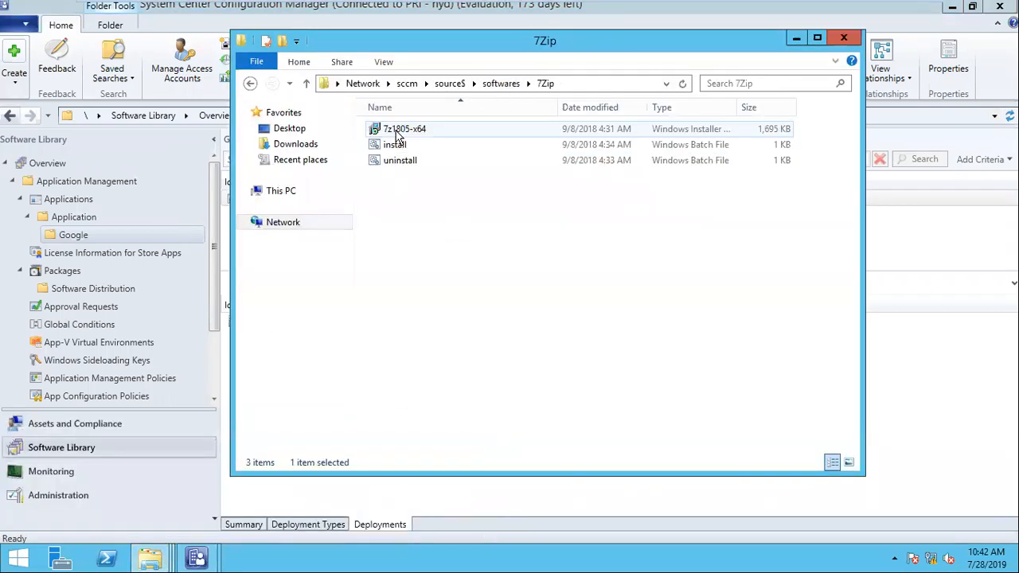
click(584, 83)
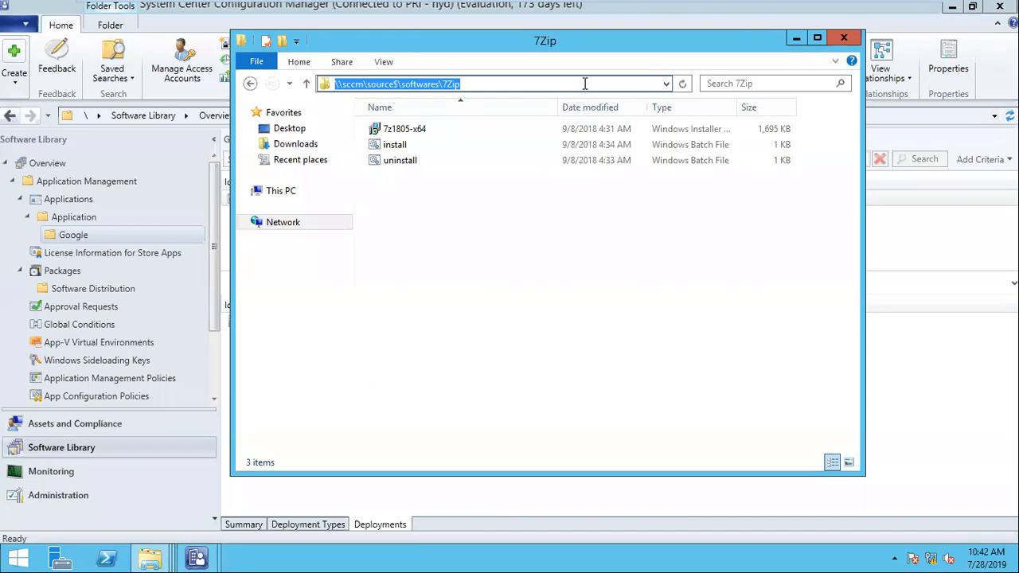
click(77, 237)
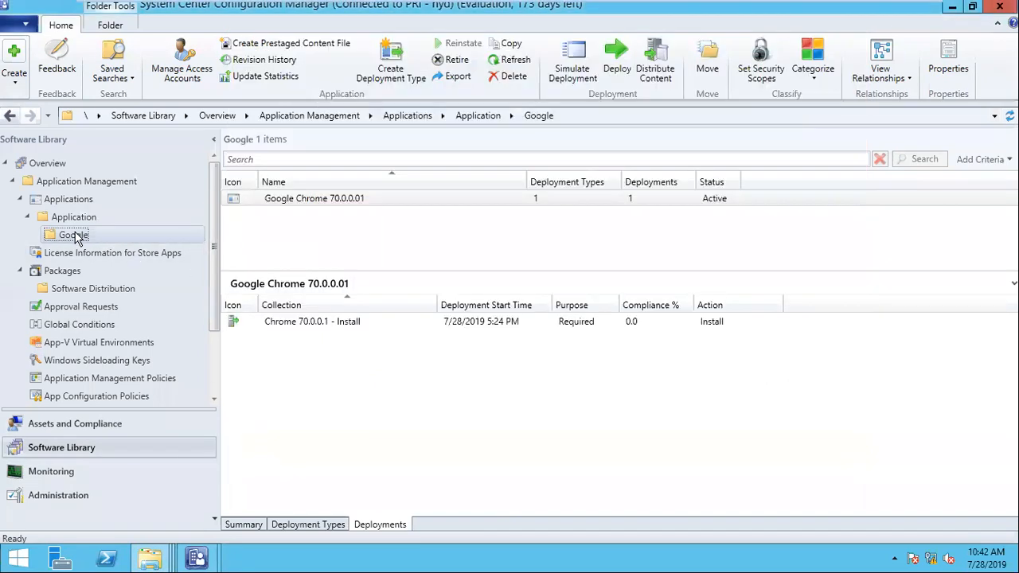
right_click(76, 239)
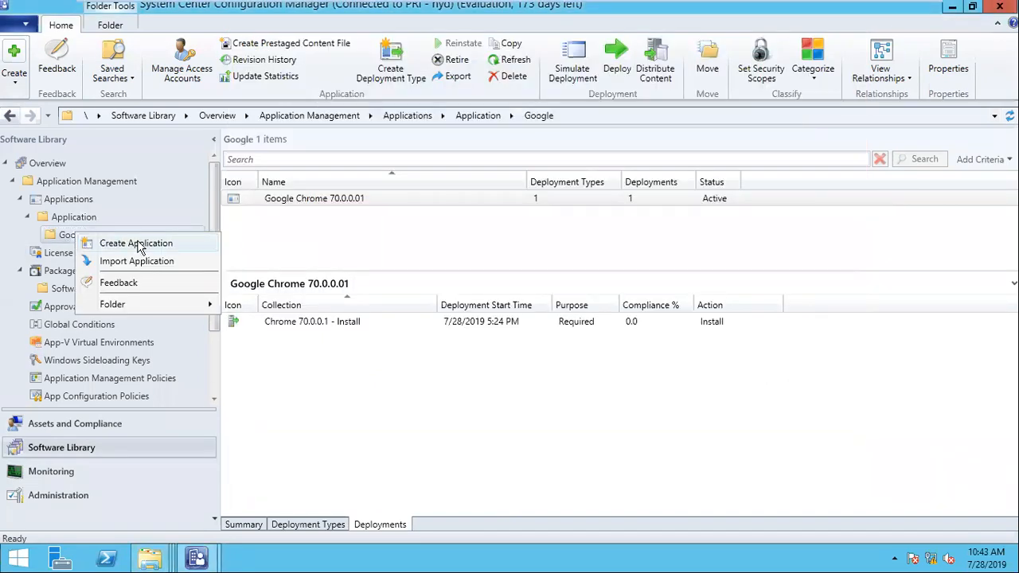
- Start a new application and choose to specify its information manually
click(137, 245)
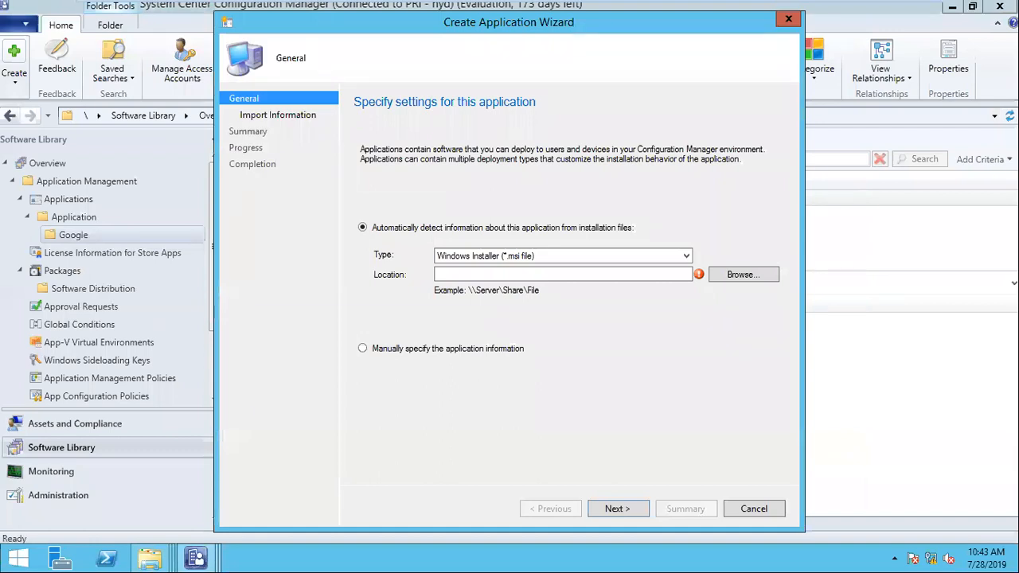
click(533, 255)
click(534, 258)
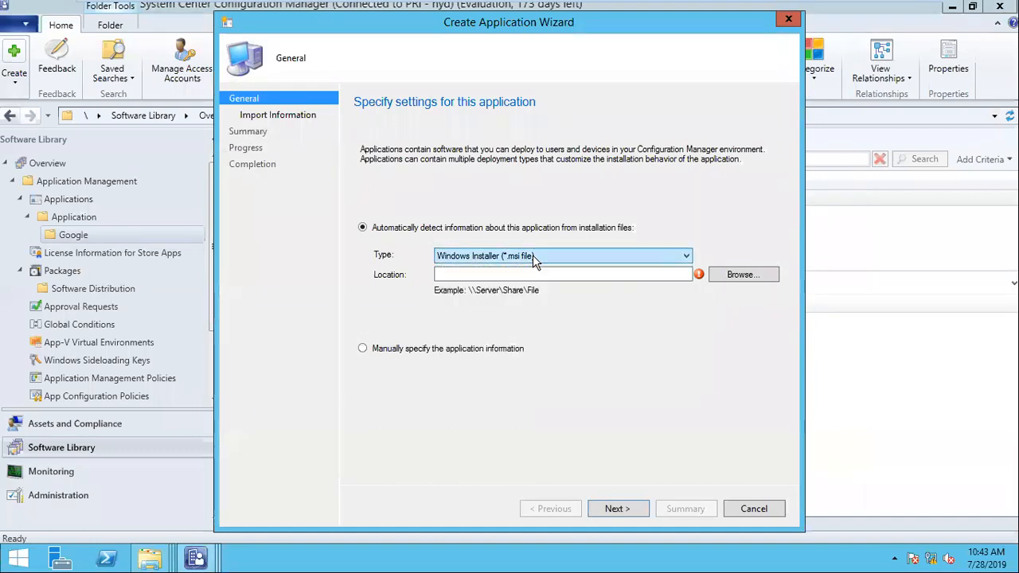
click(539, 271)
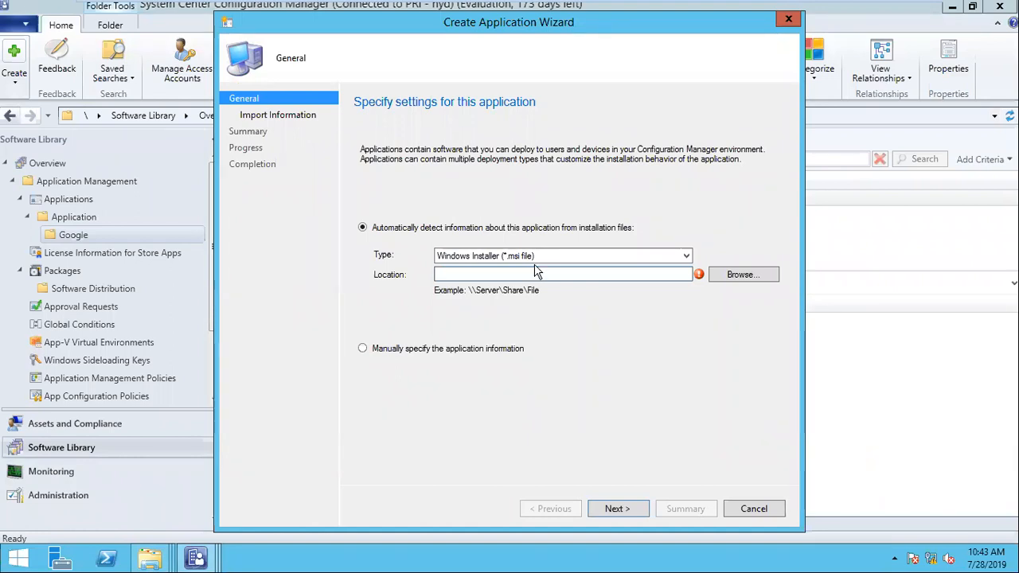
click(557, 252)
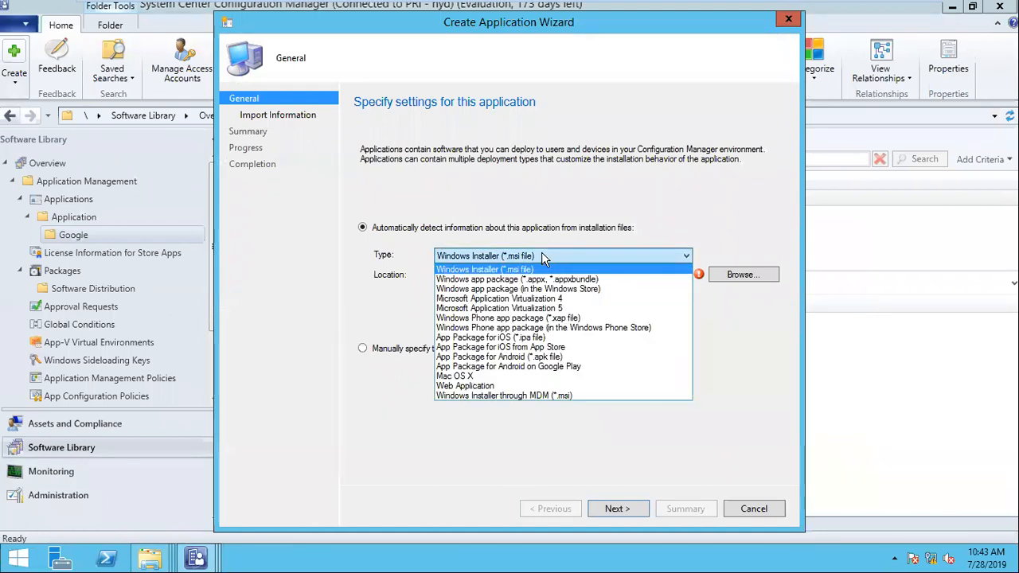
click(519, 261)
click(524, 275)
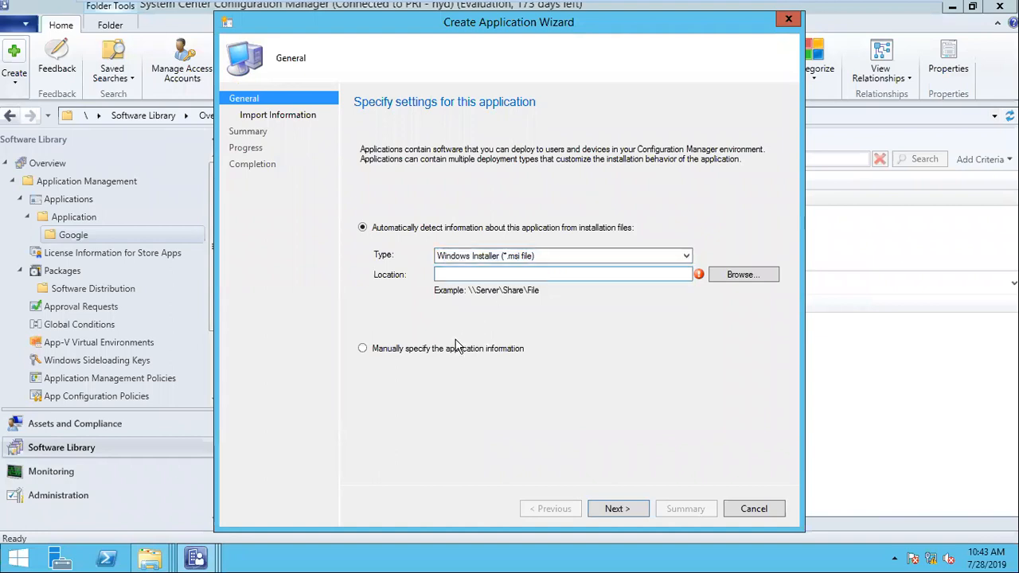
click(451, 352)
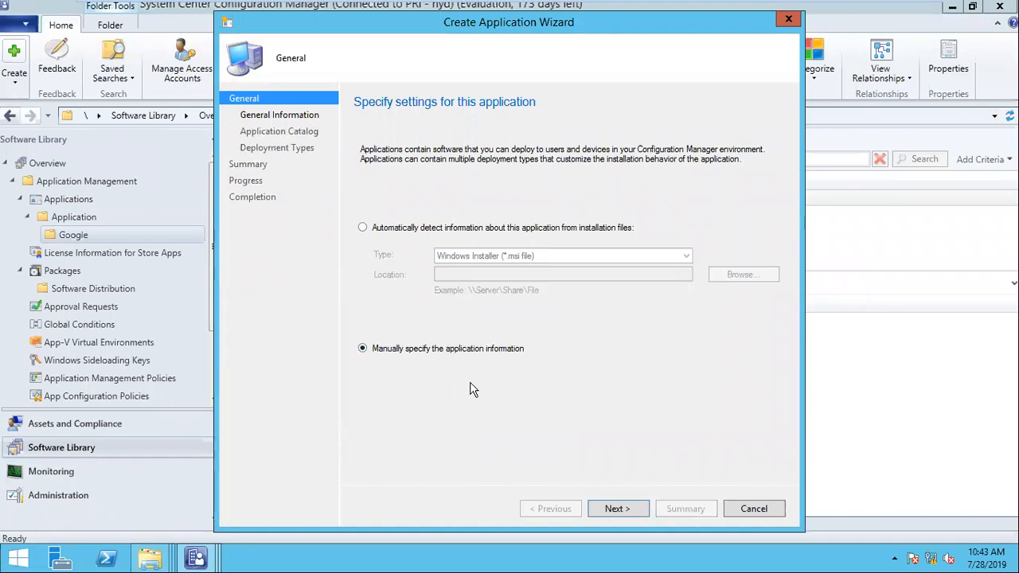
- Name the application '7 Zip 20.0.0.1' and advance to the Deployment Types page
click(616, 509)
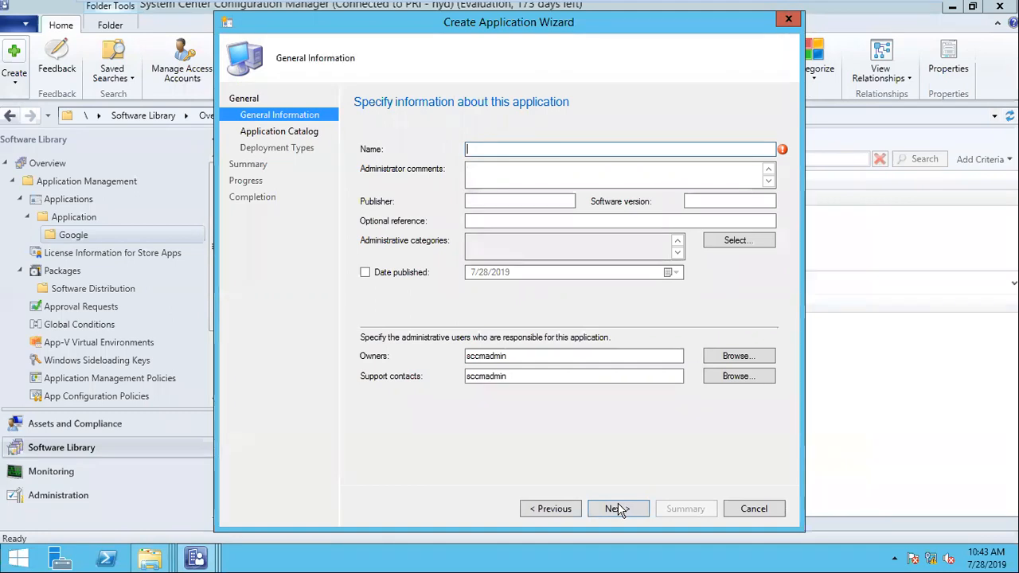
text(7 Zip )
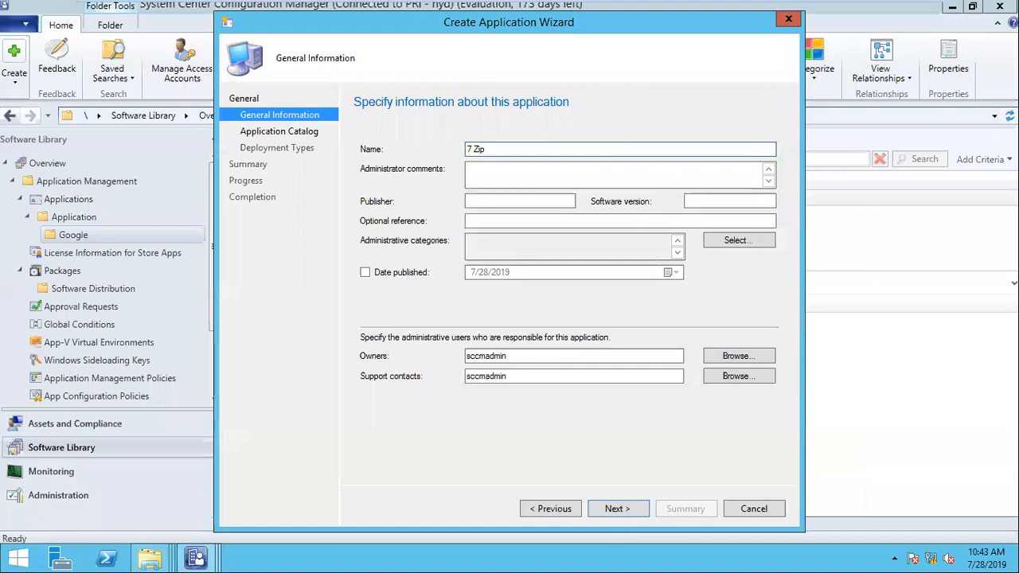
text(20.0.0.1)
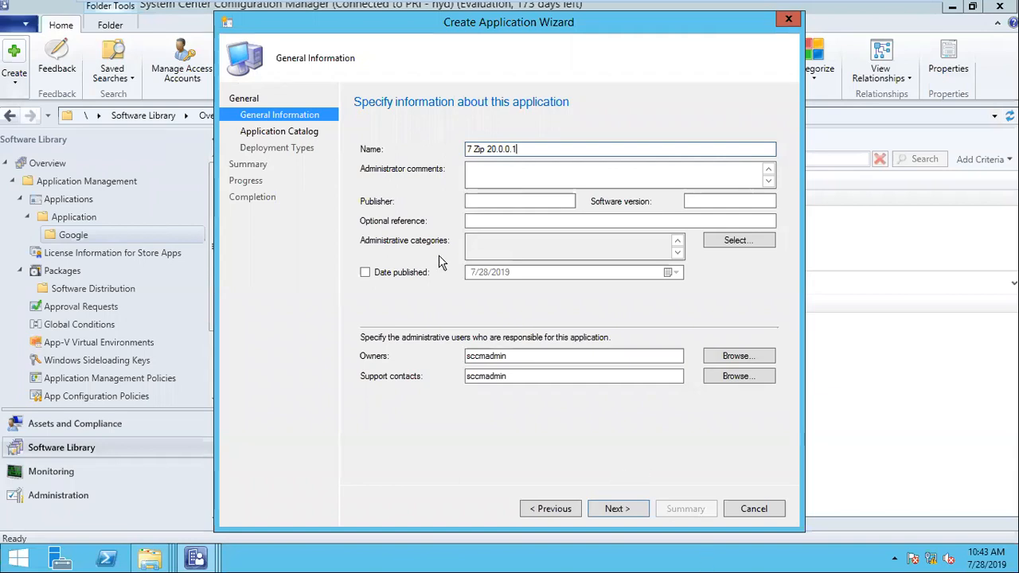
click(627, 509)
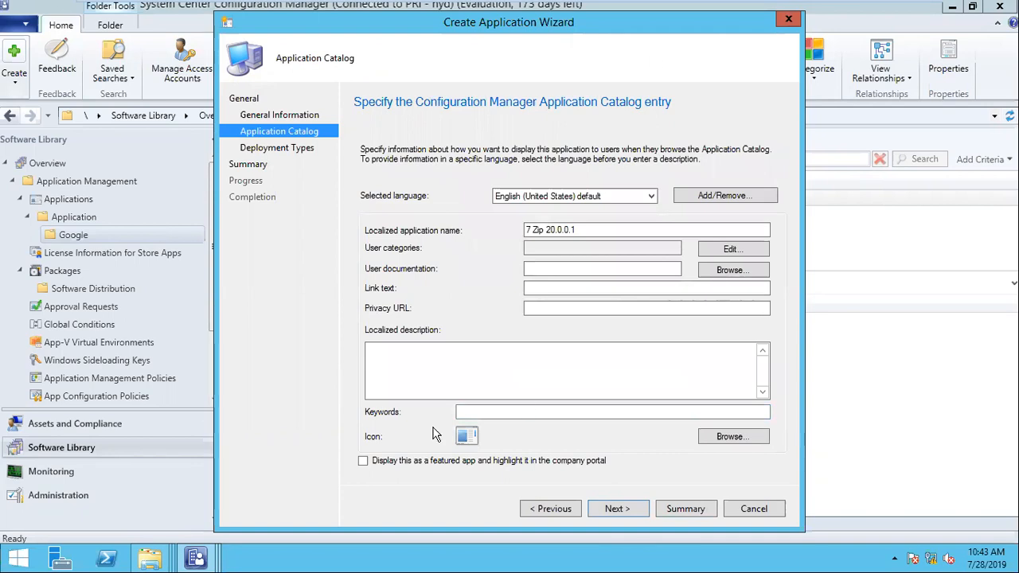
click(615, 513)
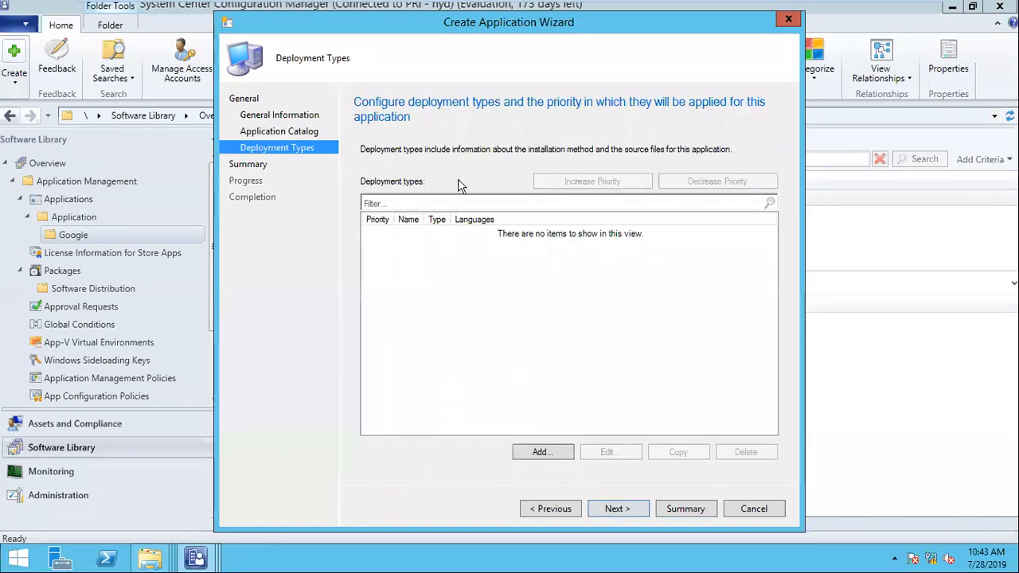
- Add a new deployment type of type Script Installer
click(539, 452)
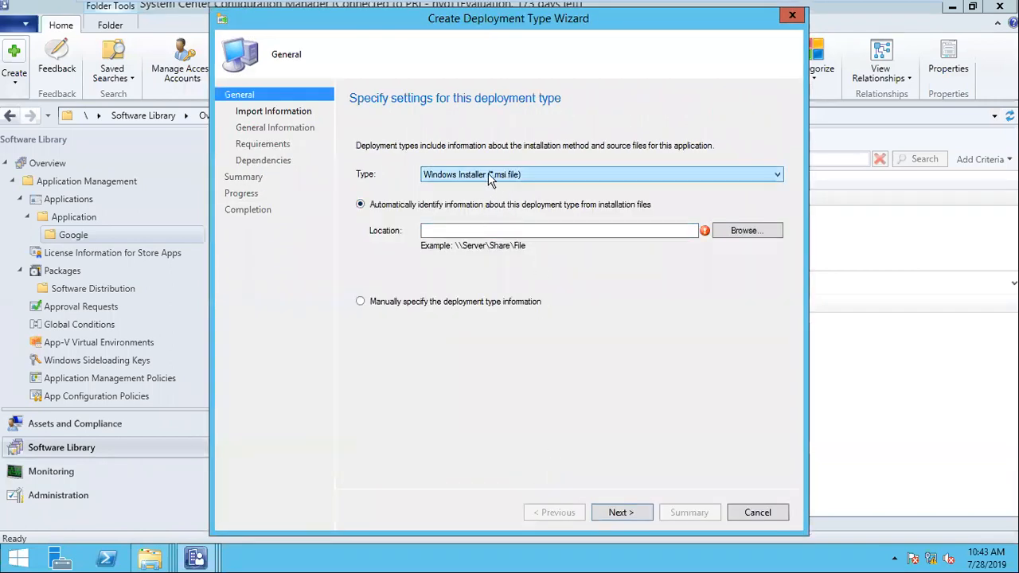
click(514, 175)
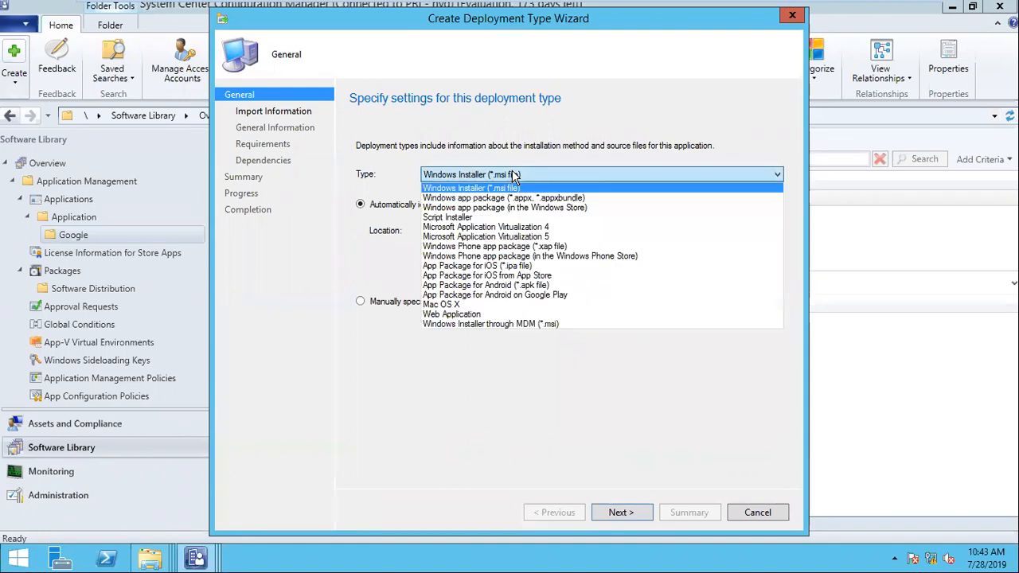
click(469, 217)
click(473, 178)
click(473, 187)
click(473, 178)
click(481, 219)
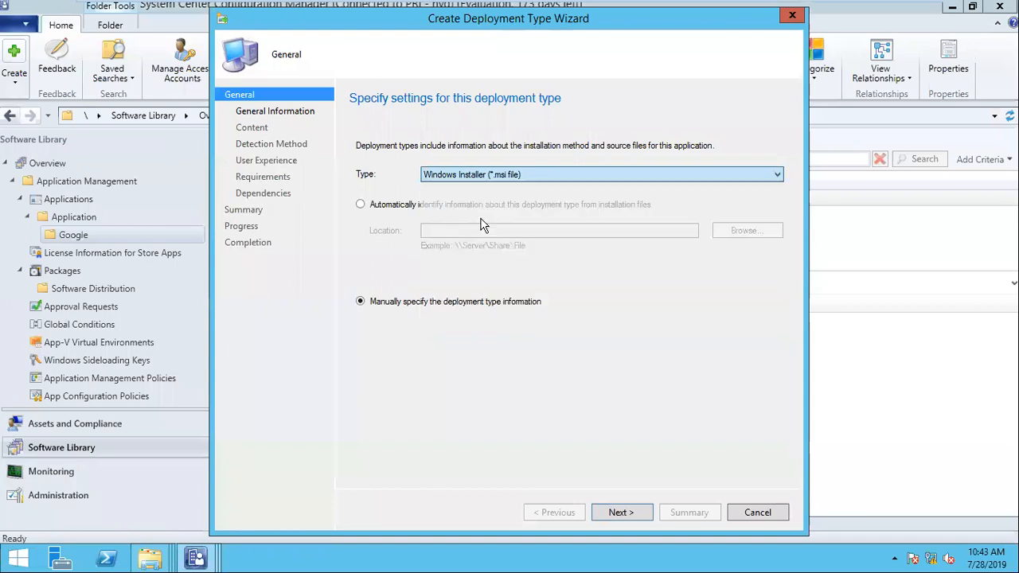
- Name the deployment type '7 ZIP 20.0.0.1' and continue to Content
click(618, 514)
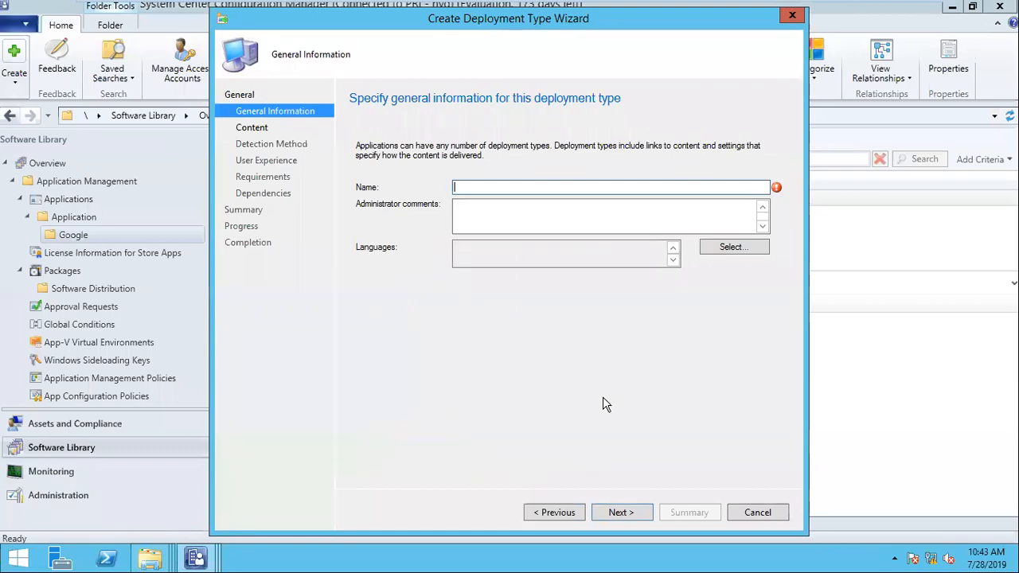
text(7 ZIP 20.0.0.1)
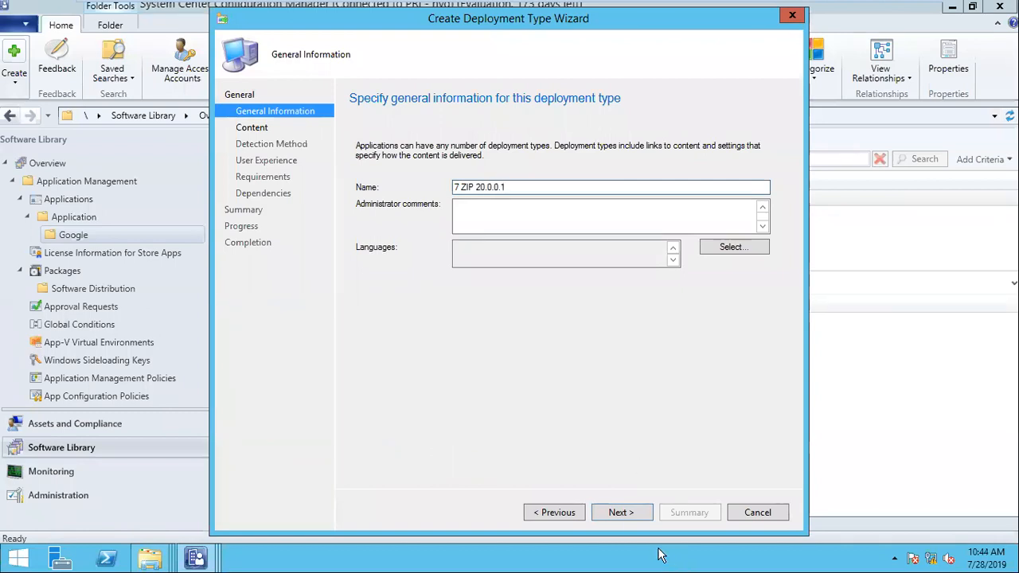
click(624, 514)
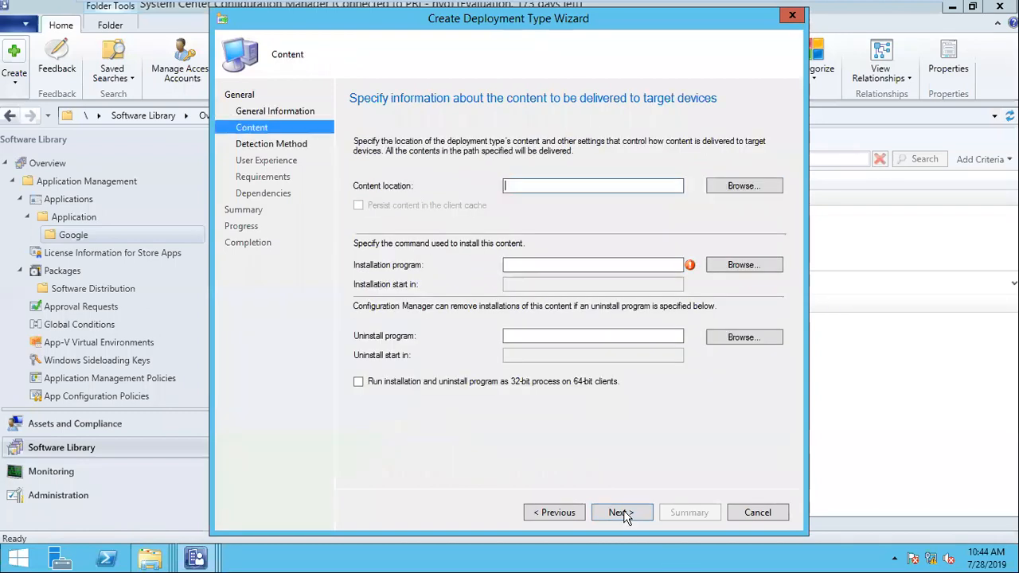
- Set the content location to the \\sccm\source$\softwares\7Zip share
click(716, 191)
click(455, 70)
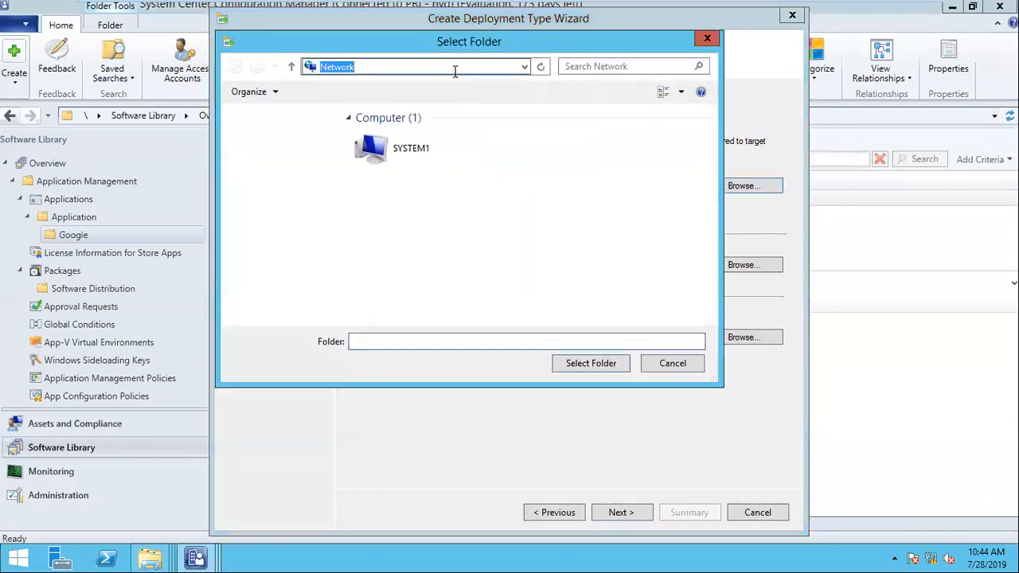
text(\\sccm\source$\softwares\7Zip)
key(Return)
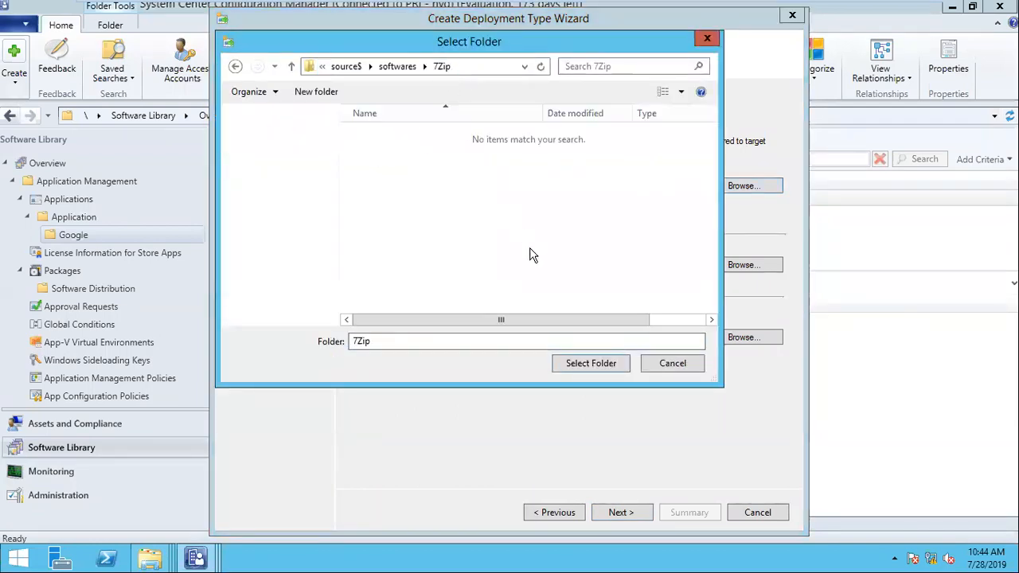
click(585, 364)
- Choose install.bat as the installation program and uninstall.bat as the uninstall program
click(541, 265)
click(736, 264)
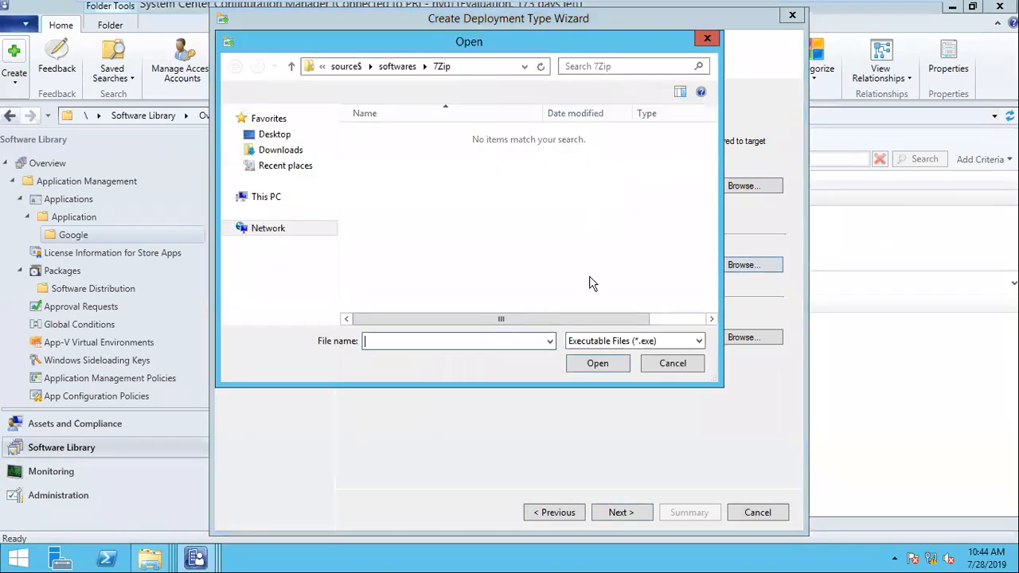
click(617, 341)
click(614, 369)
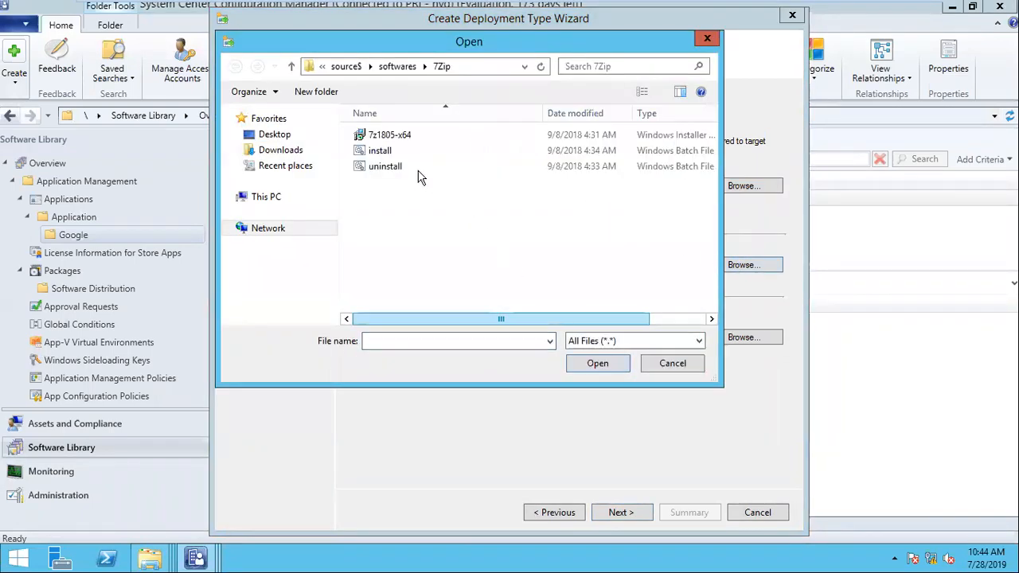
double_click(380, 150)
click(597, 336)
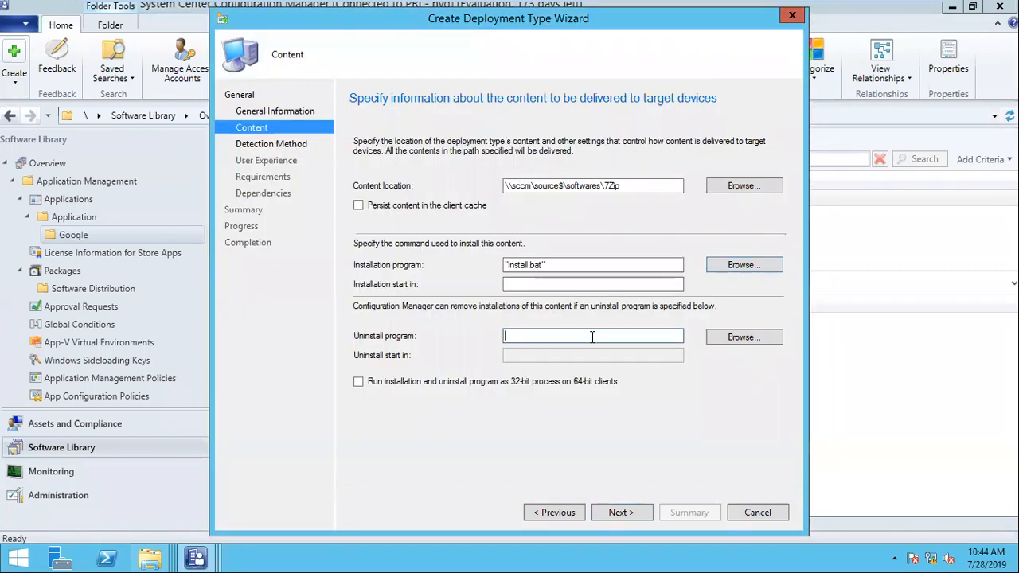
click(731, 339)
click(641, 341)
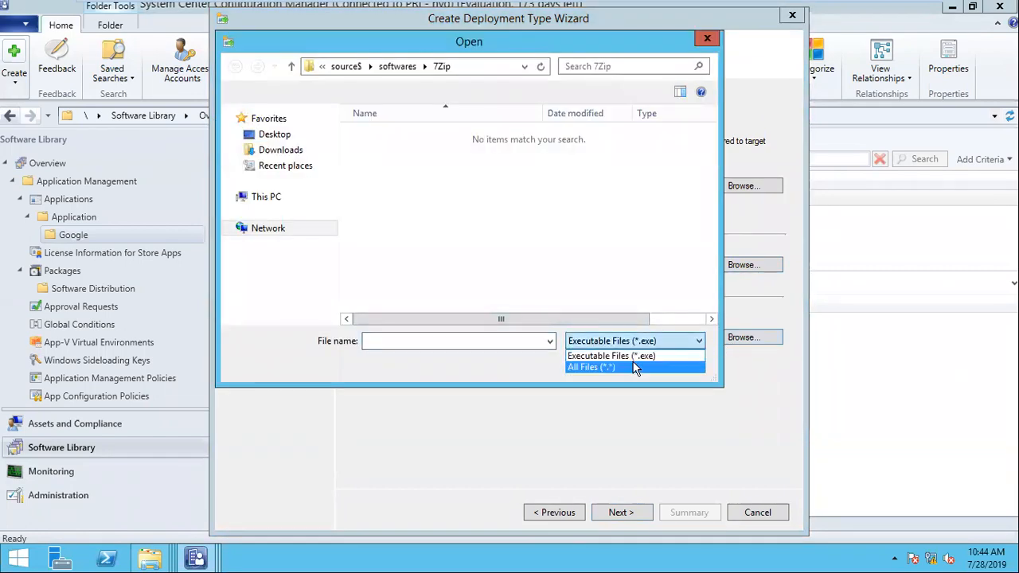
click(635, 369)
double_click(386, 171)
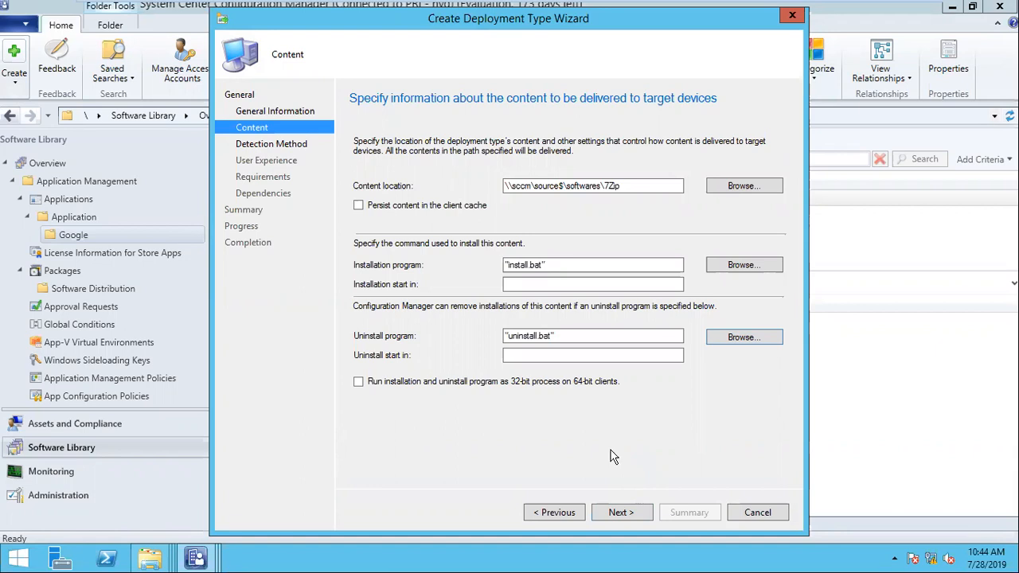
- Double-check the content path and program file choices, then continue to Detection Method
click(560, 267)
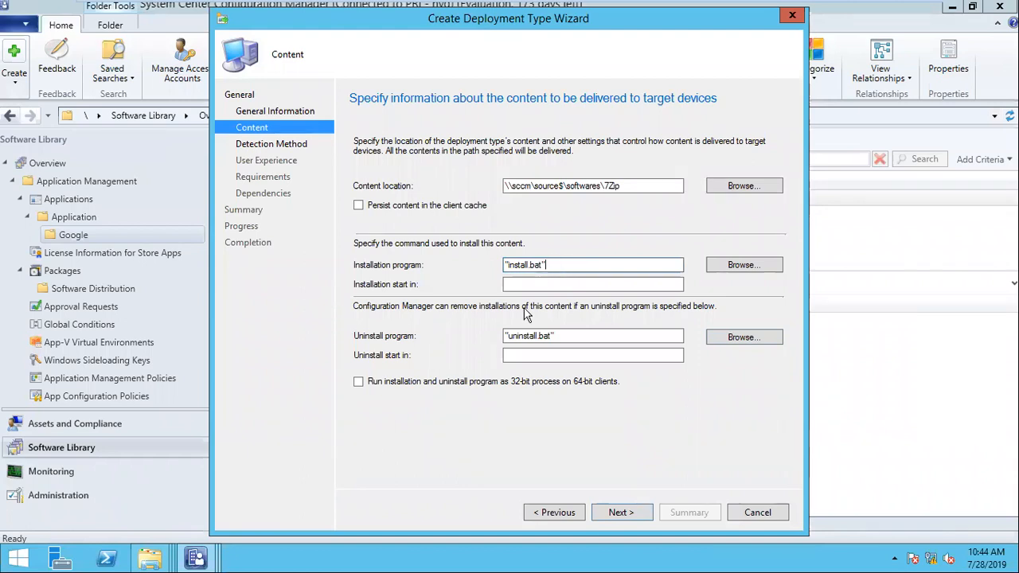
drag(636, 185, 483, 191)
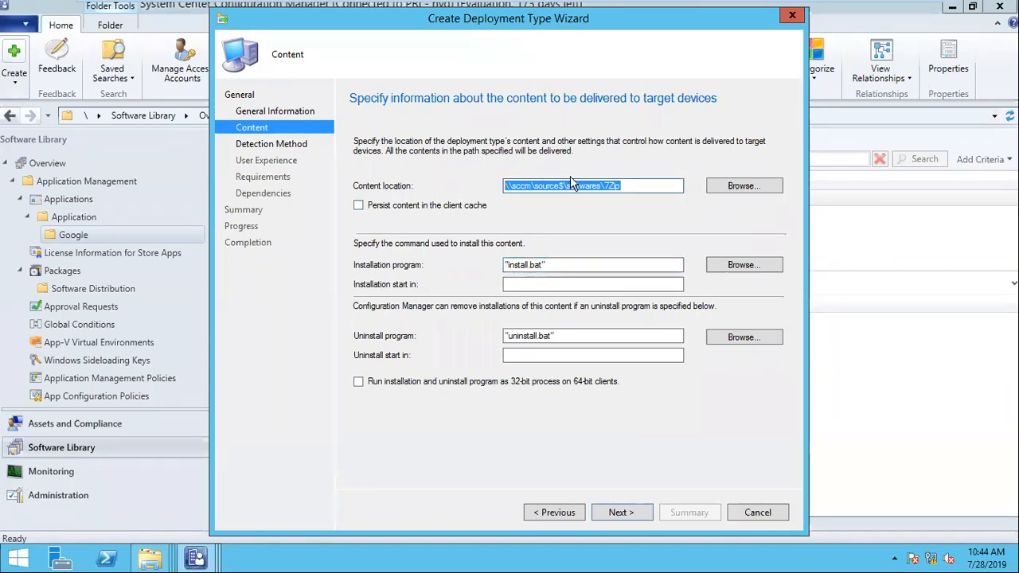
drag(661, 190, 448, 184)
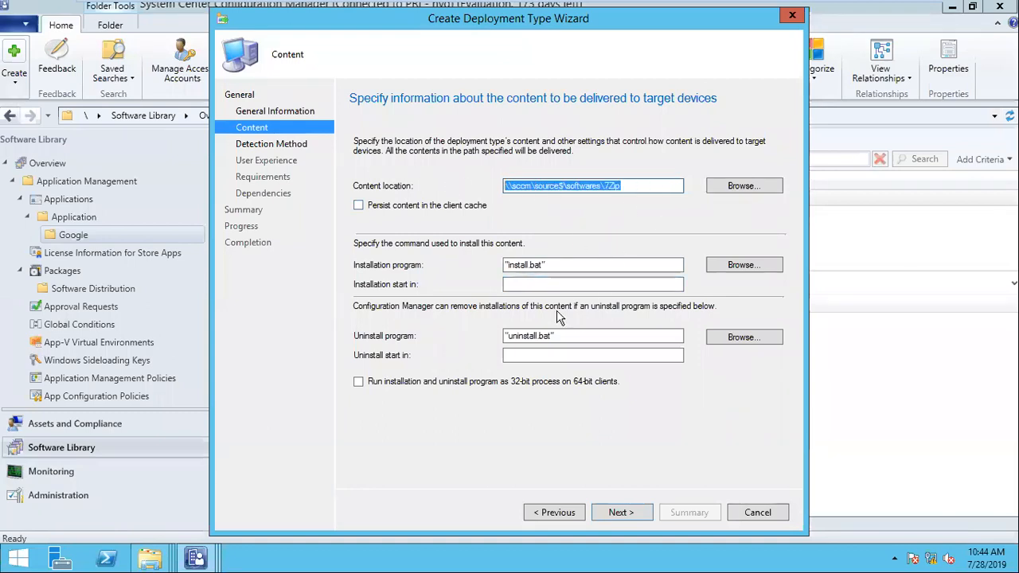
click(620, 513)
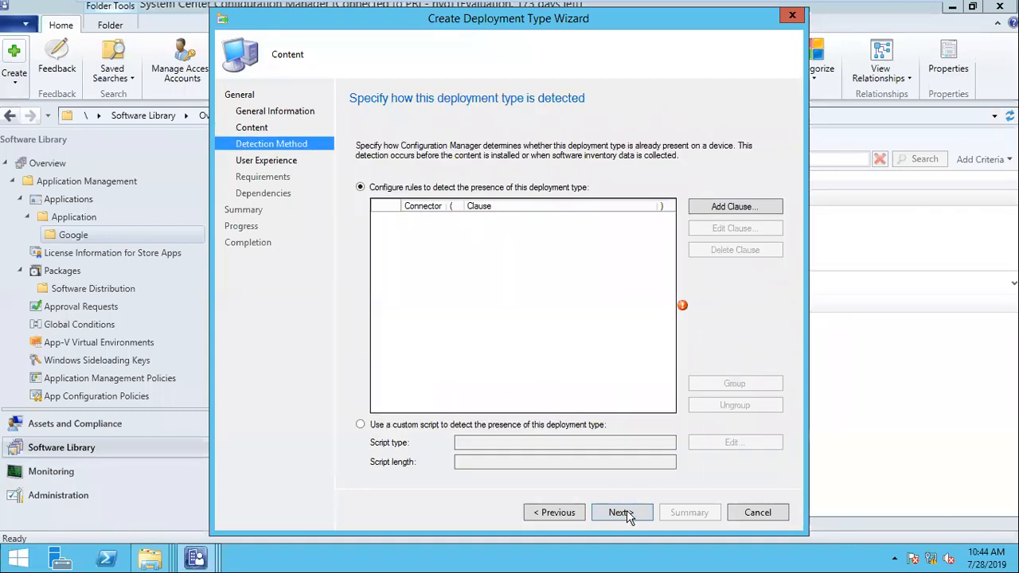
click(545, 516)
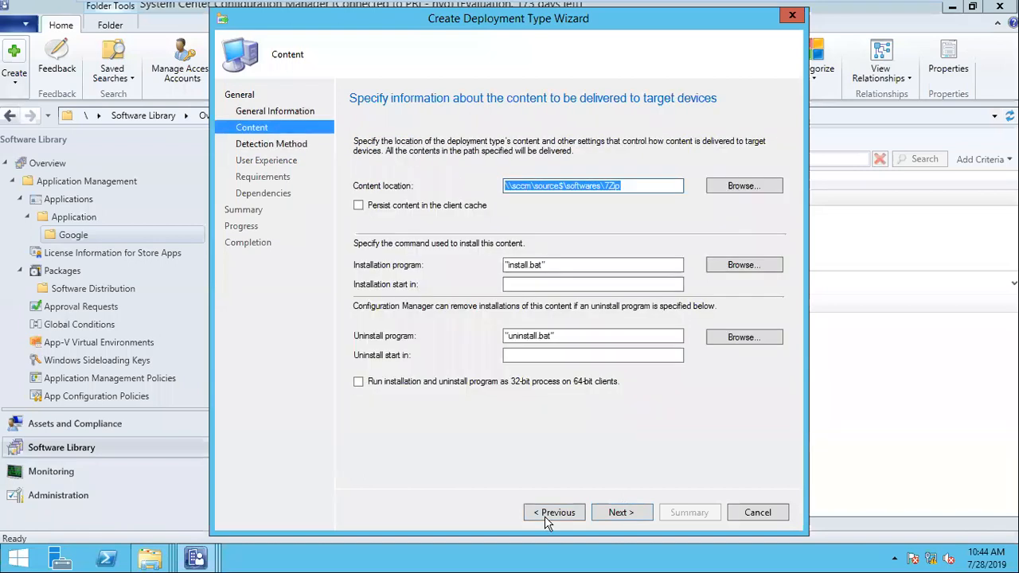
click(733, 186)
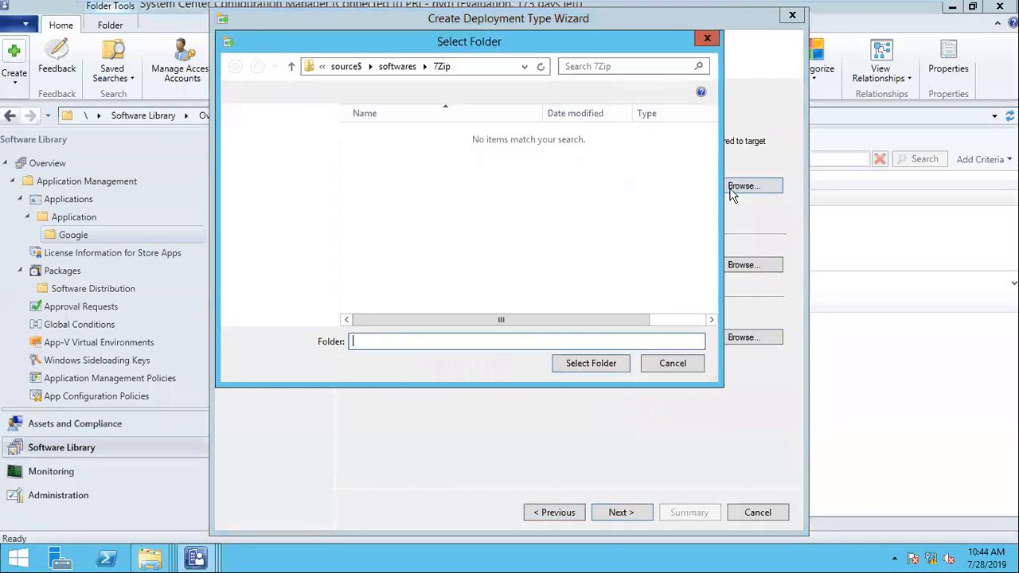
click(672, 365)
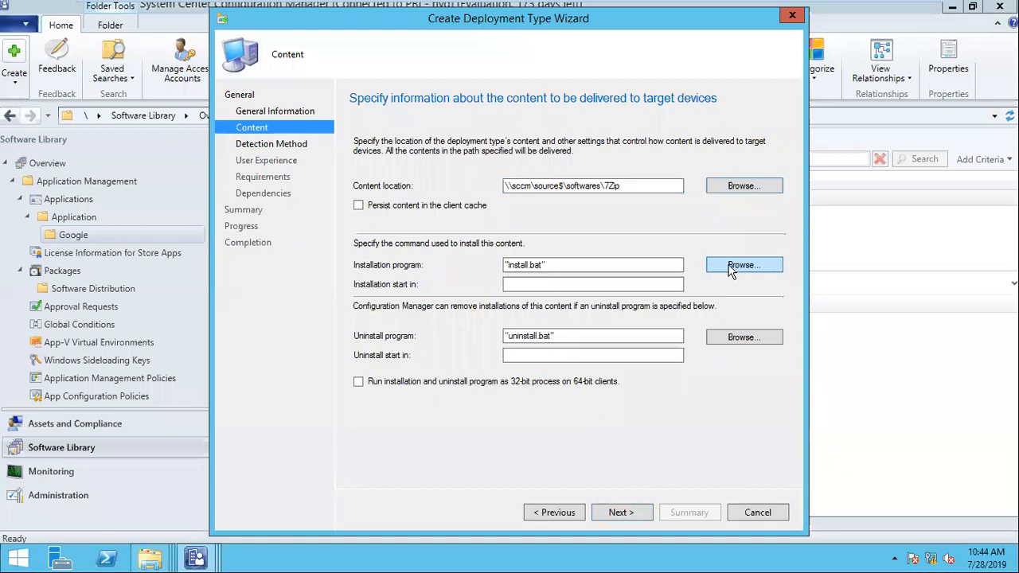
click(733, 266)
click(618, 345)
click(610, 369)
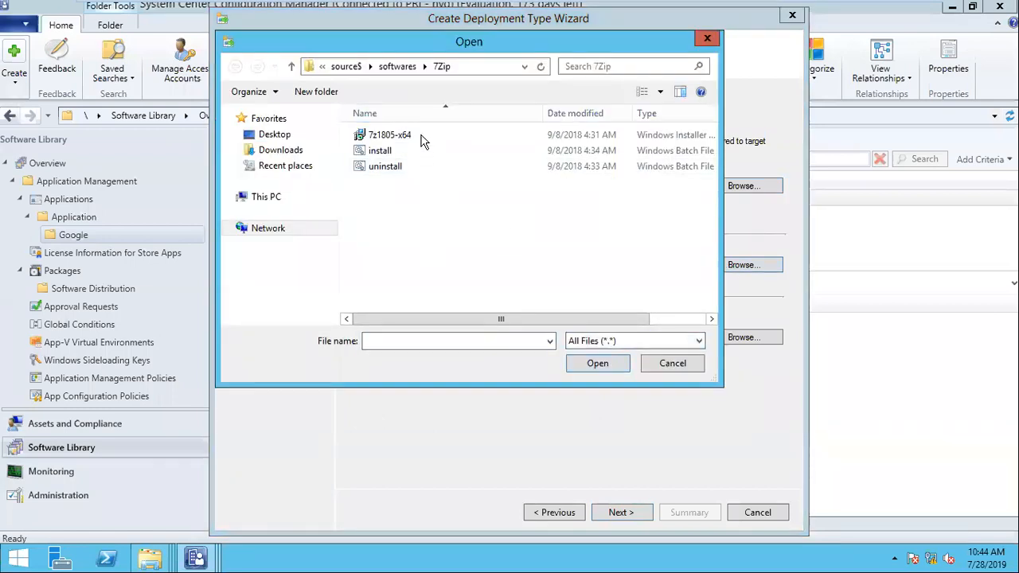
click(673, 364)
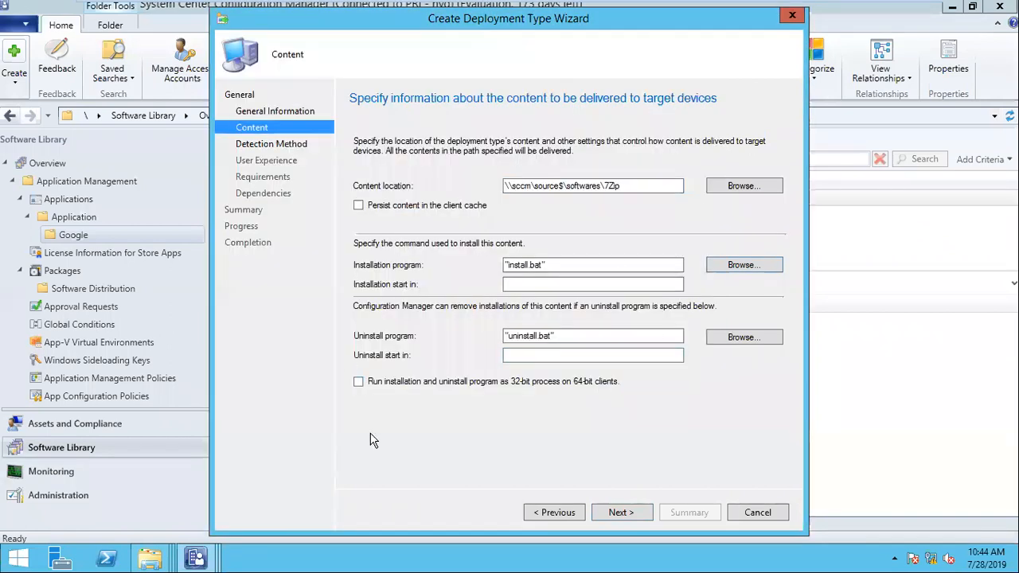
click(628, 510)
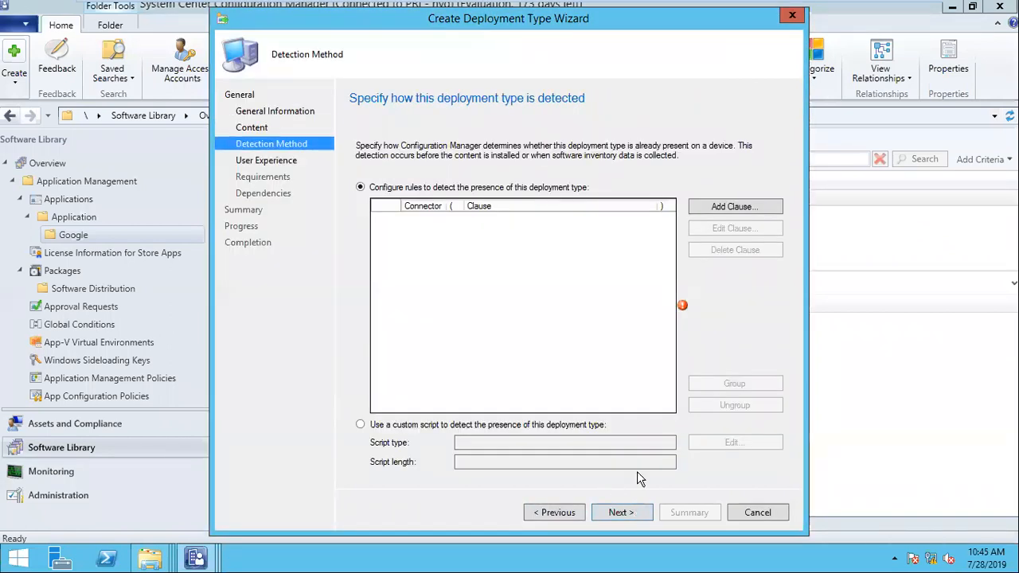
- Add a detection clause and read the 7z1805-x64 installer's product code under Windows Installer
click(748, 208)
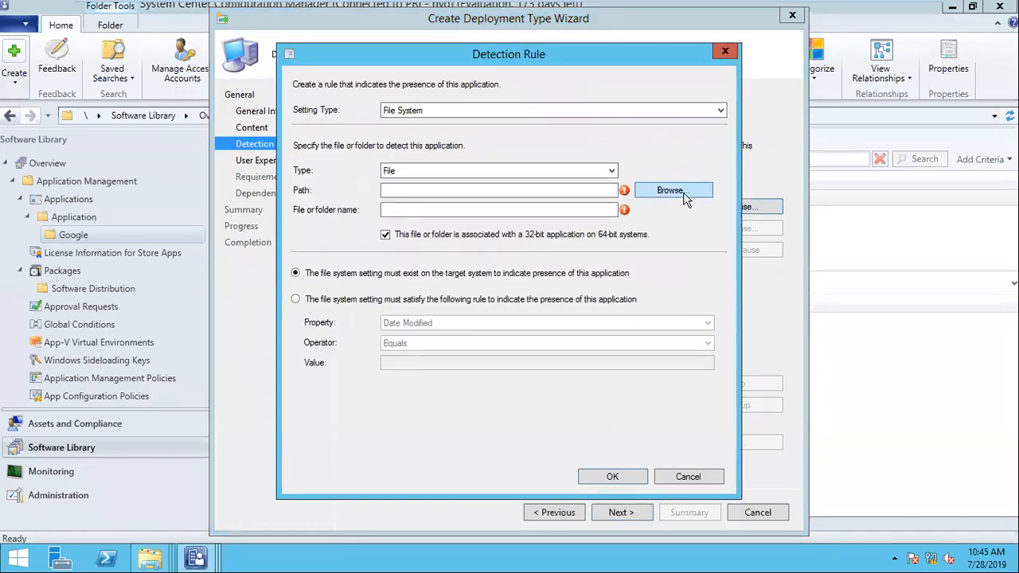
click(600, 111)
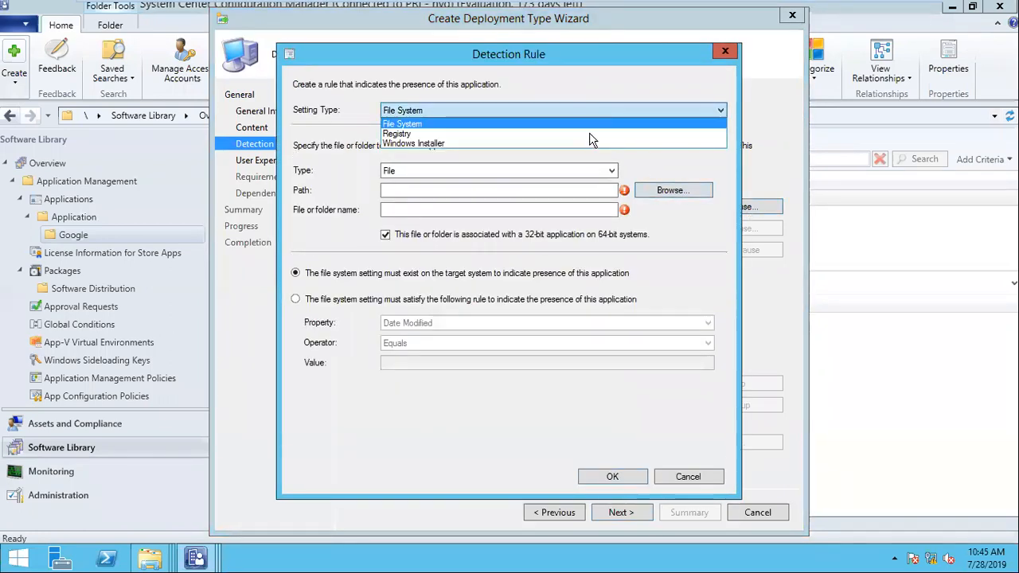
click(596, 153)
click(593, 109)
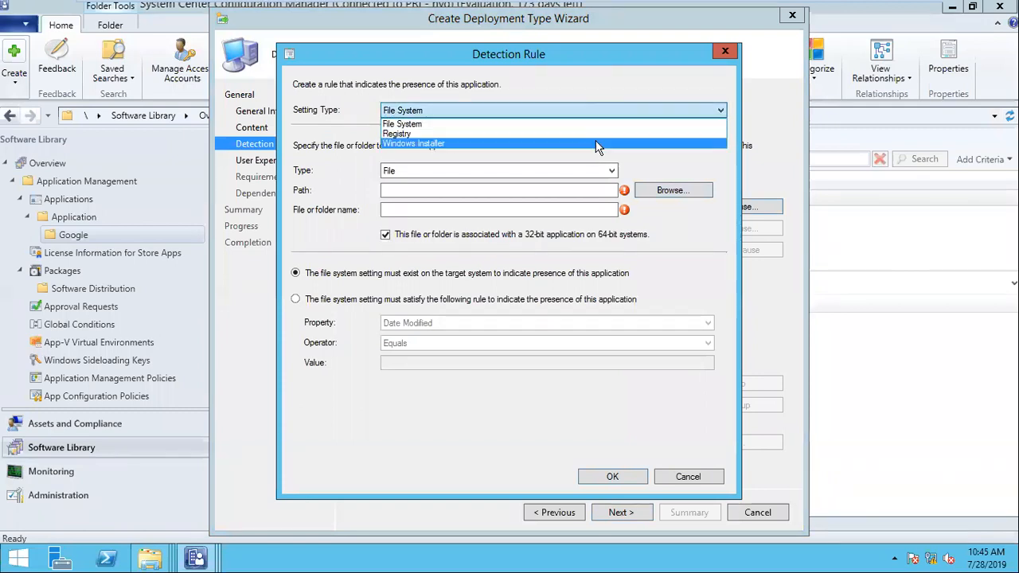
click(590, 144)
click(683, 163)
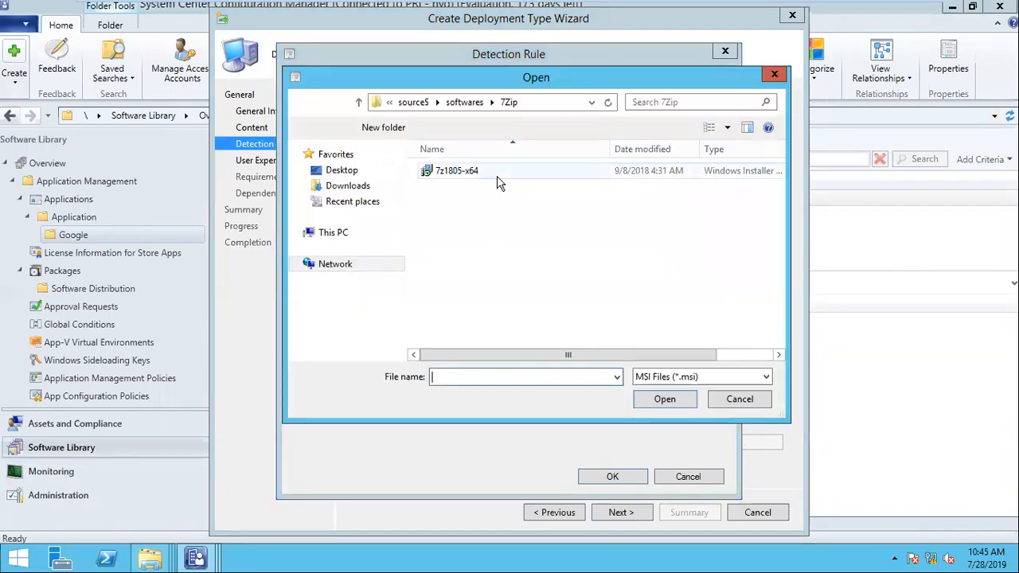
double_click(659, 172)
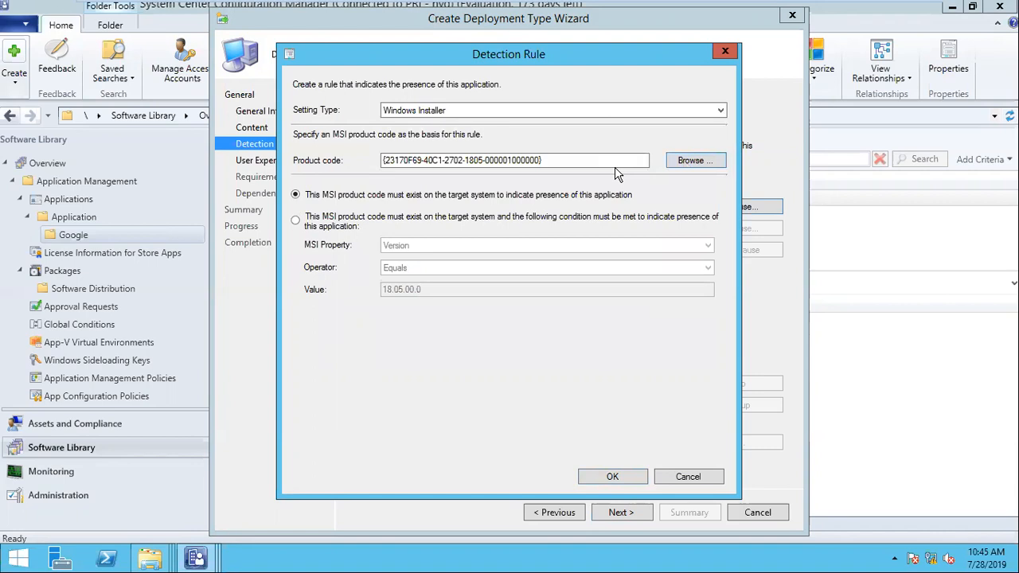
drag(641, 160, 380, 154)
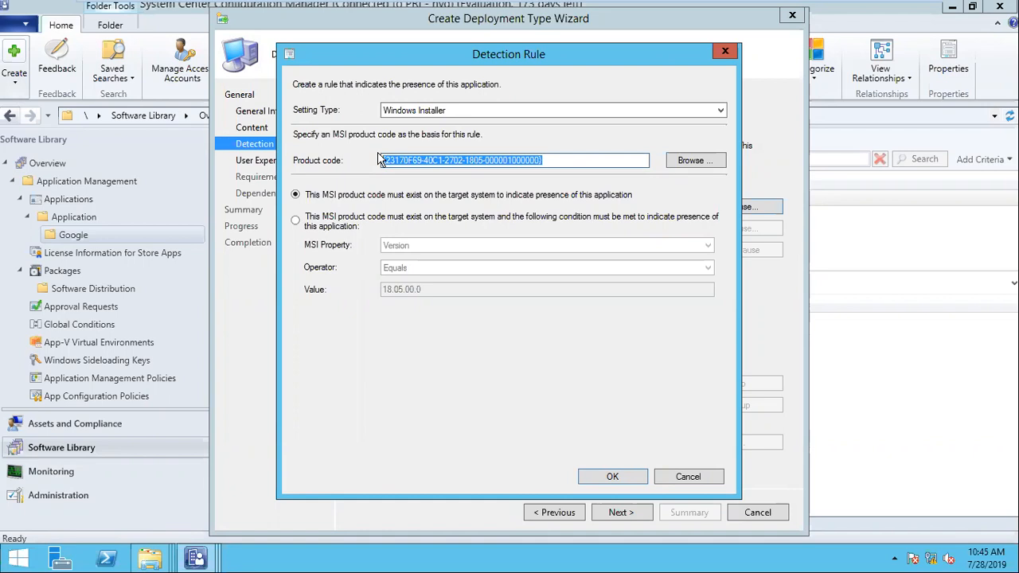
- Switch the clause to File System detecting a File, and browse computer system200
click(452, 113)
click(456, 124)
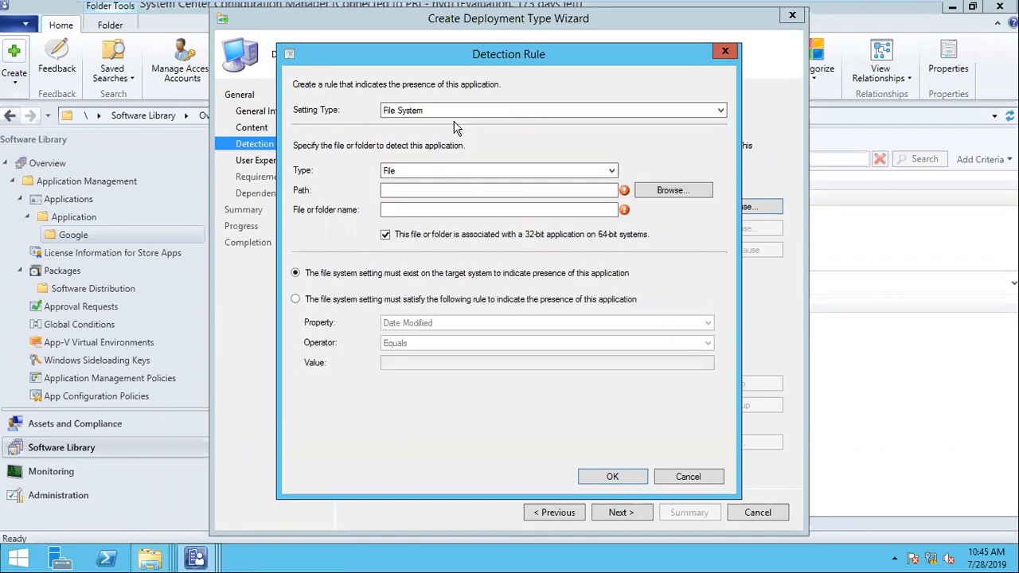
click(483, 170)
click(483, 170)
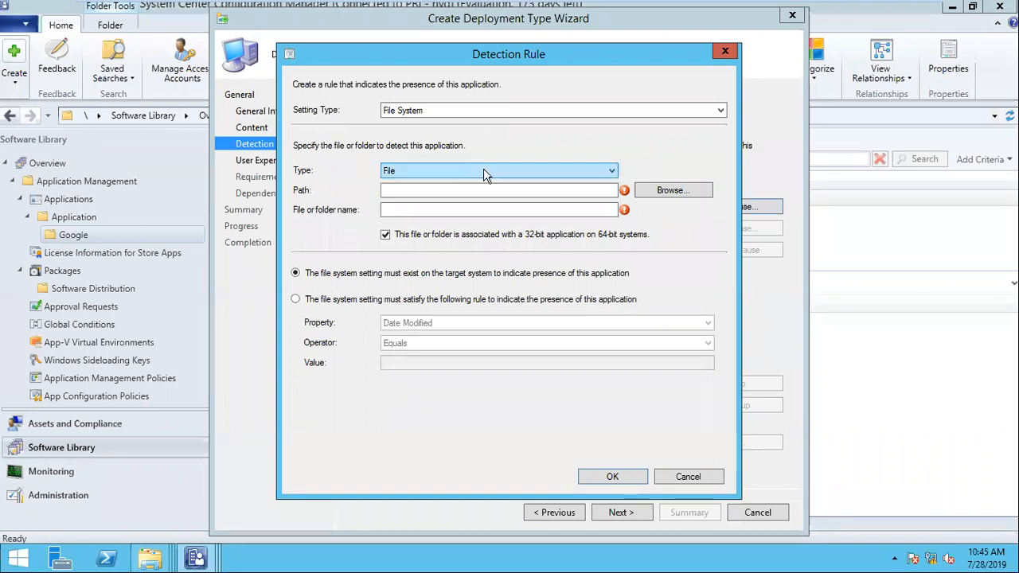
click(652, 195)
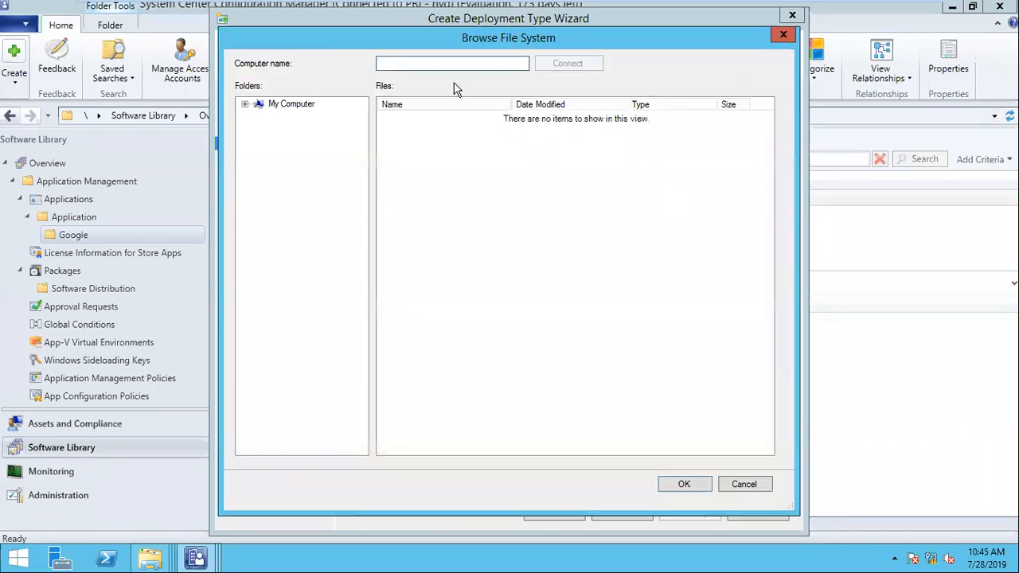
text(s)
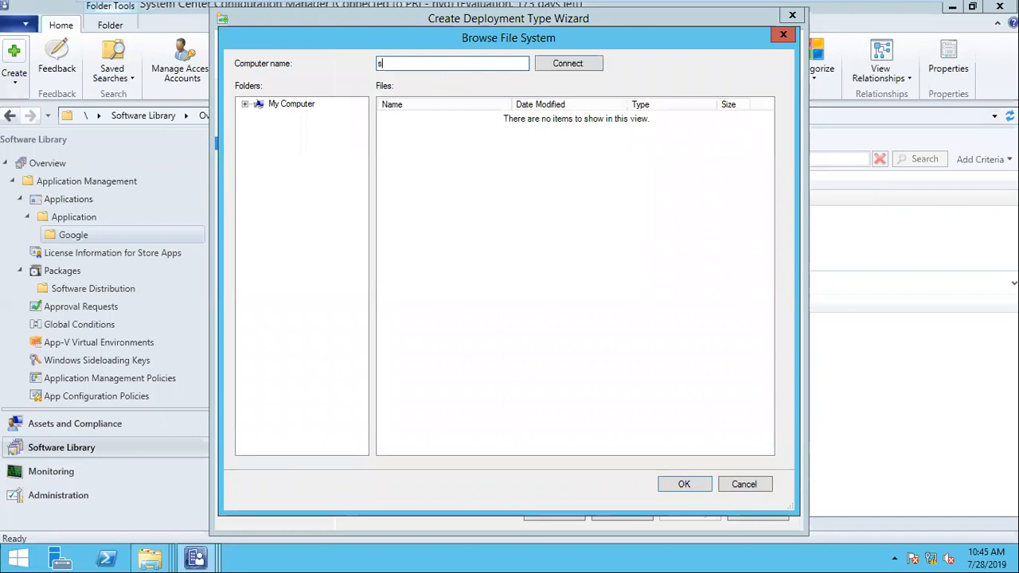
text(ystem200)
click(583, 63)
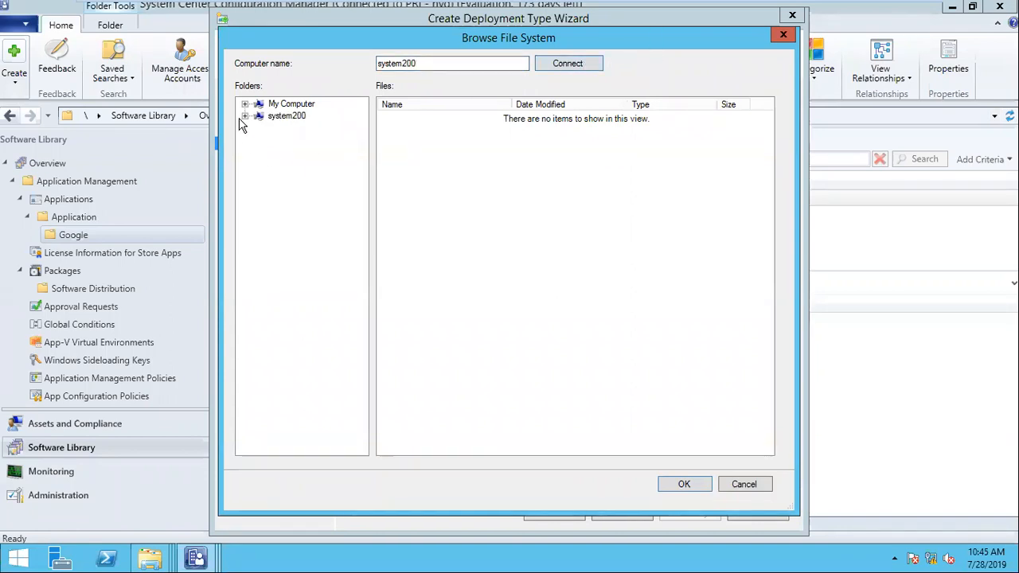
- Navigate system200's C: drive to Program Files (x86)\Google
click(257, 129)
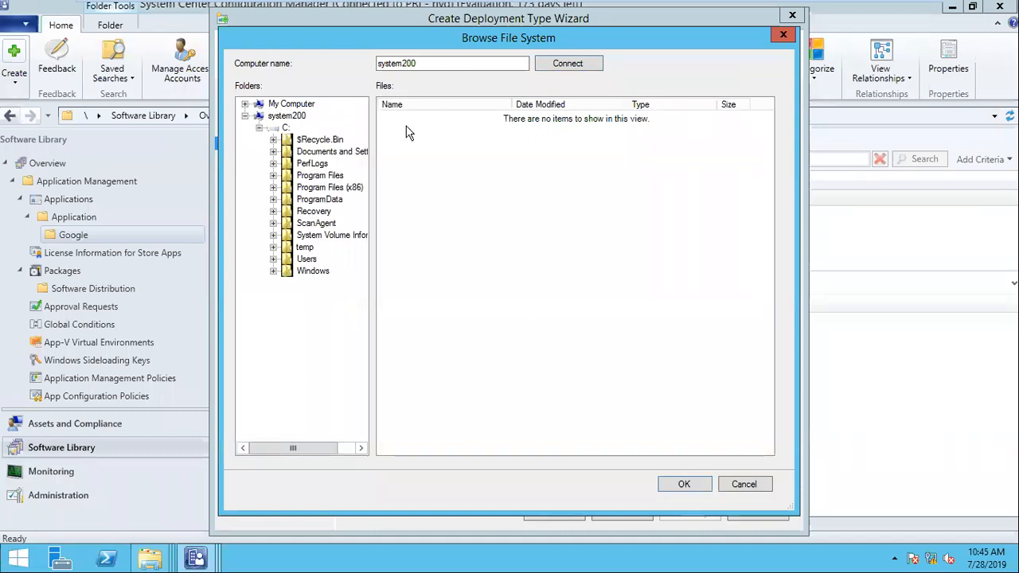
click(328, 177)
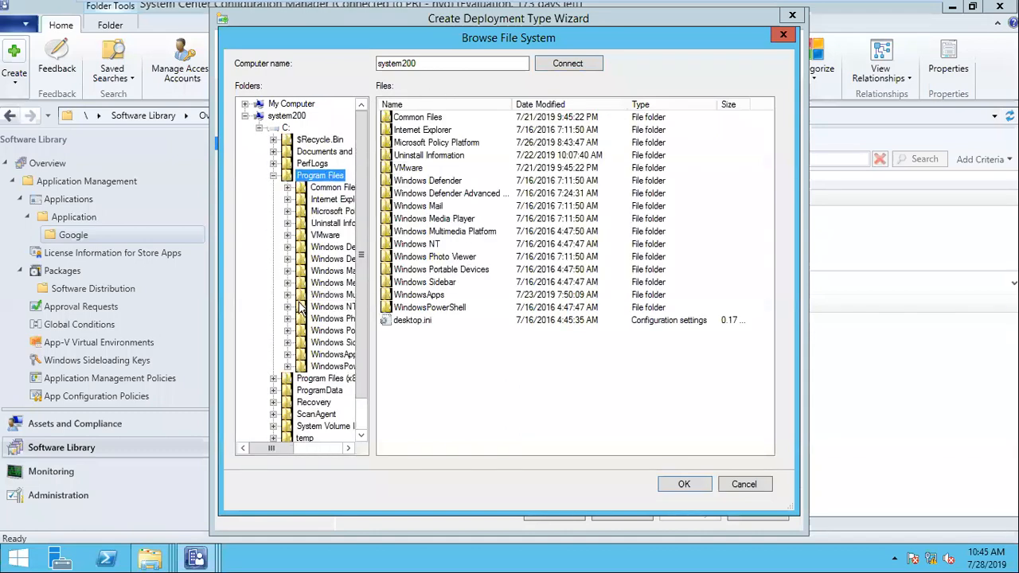
drag(274, 449, 298, 453)
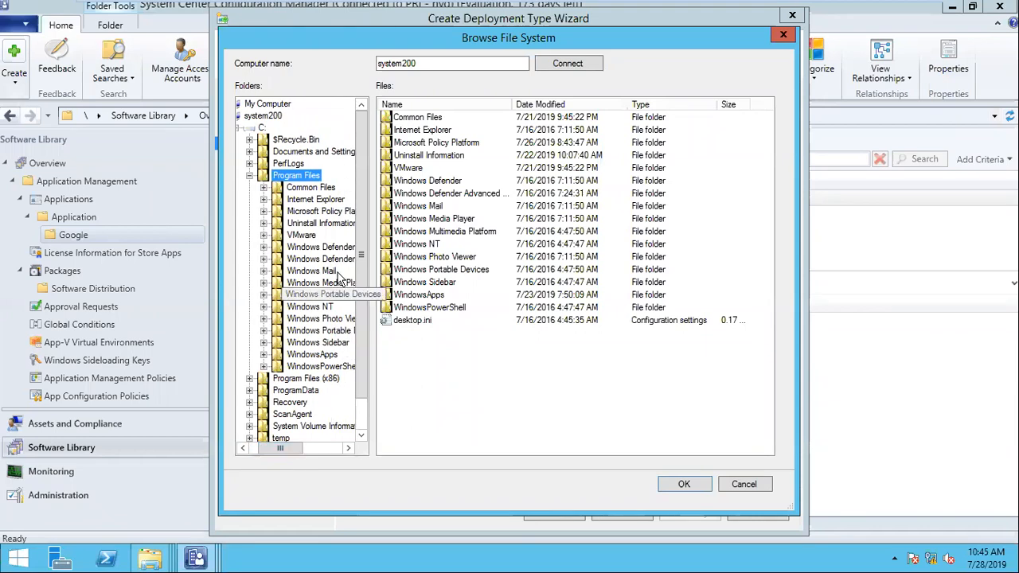
click(250, 176)
click(249, 188)
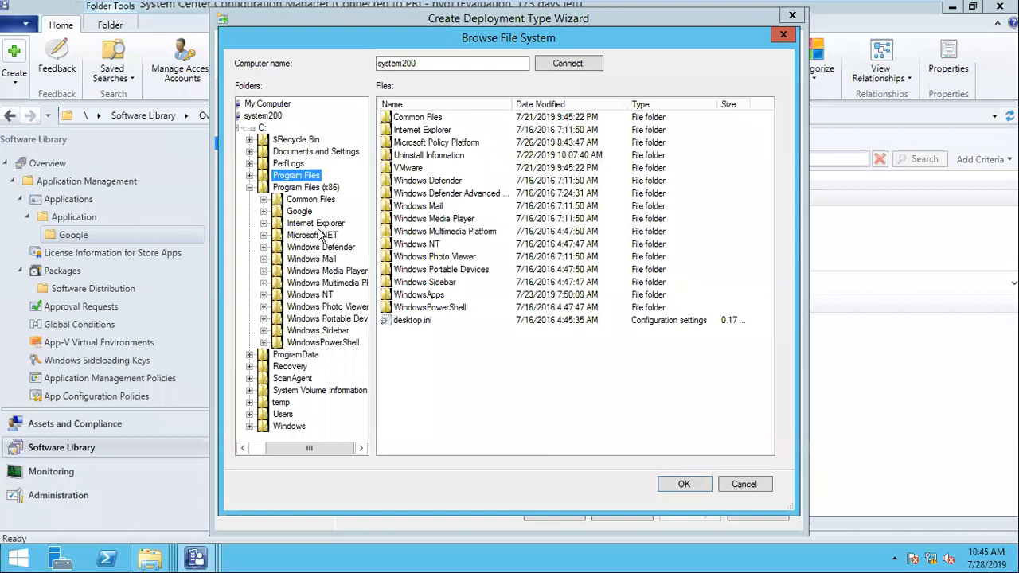
click(300, 212)
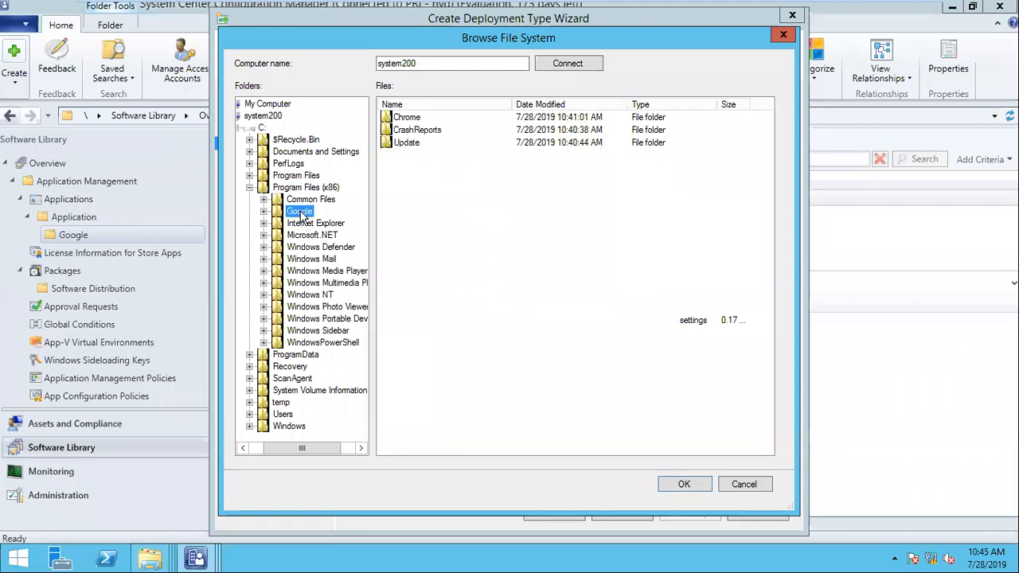
double_click(301, 212)
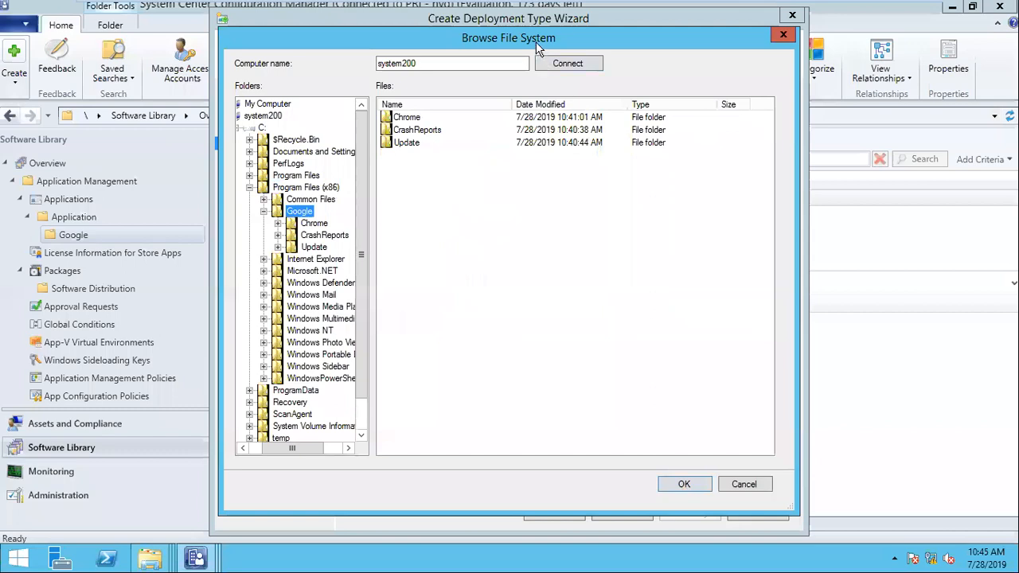
drag(536, 41, 561, 328)
drag(448, 320, 479, 109)
- Pick chrome.exe from Chrome\Application as the detected file
double_click(463, 188)
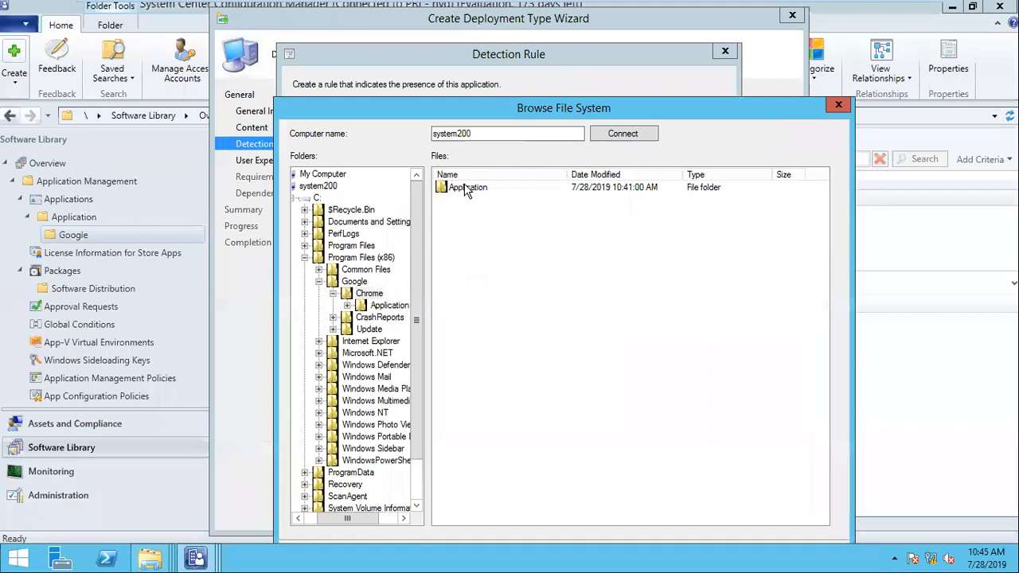
click(481, 191)
double_click(480, 191)
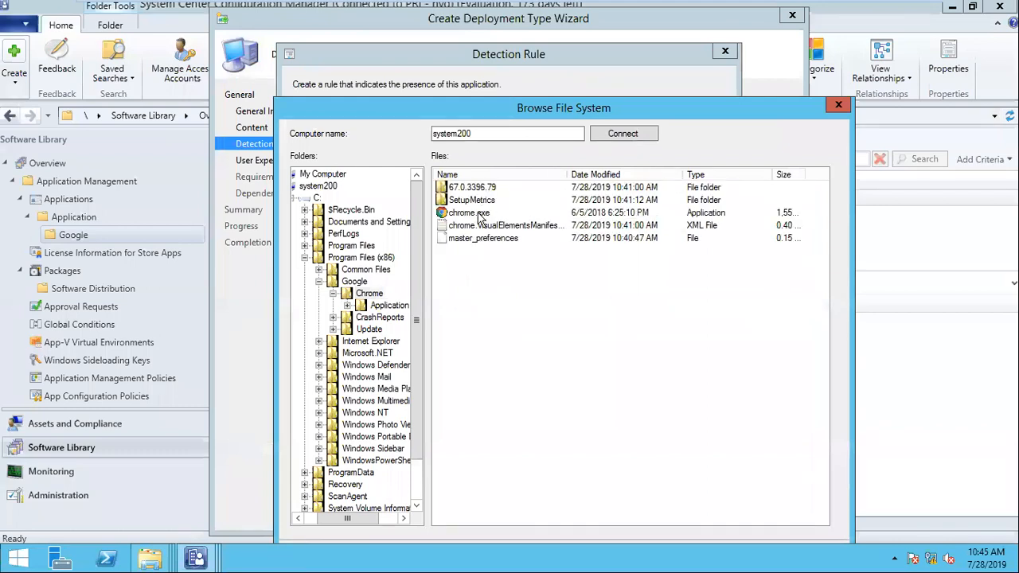
click(481, 214)
drag(498, 108, 498, 69)
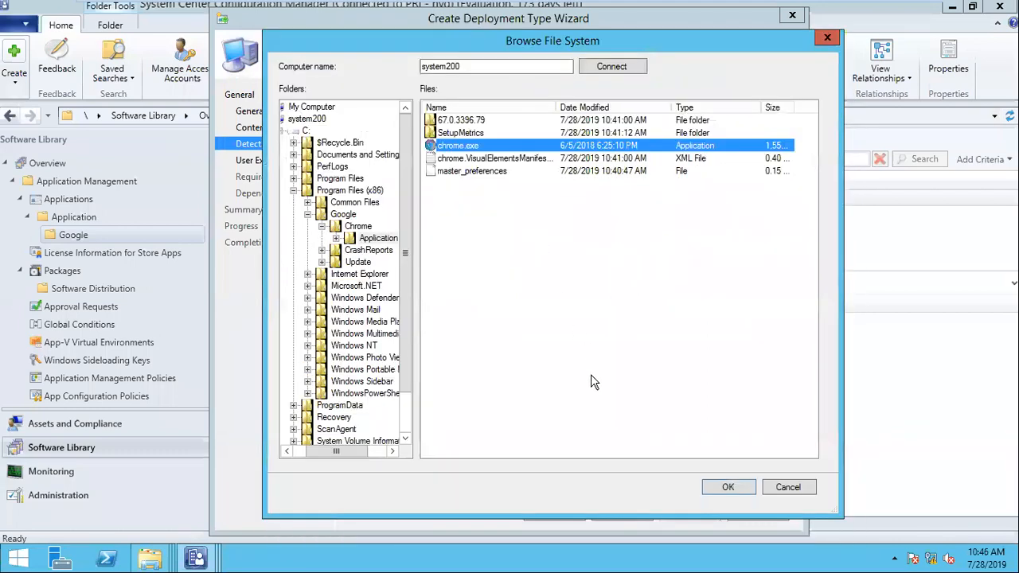
click(717, 488)
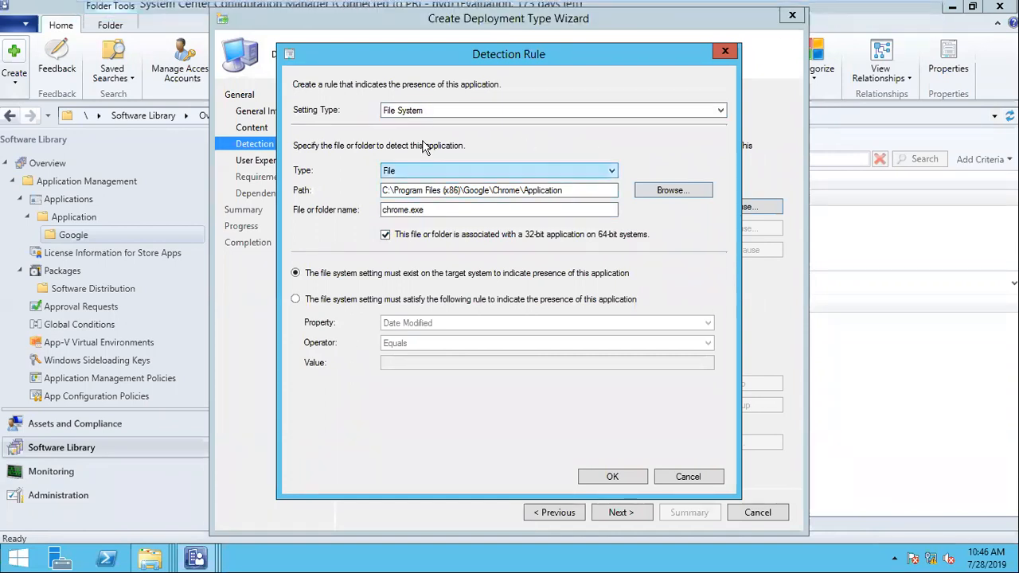
- Switch the detection setting type from File System back to Windows Installer
drag(441, 210, 319, 211)
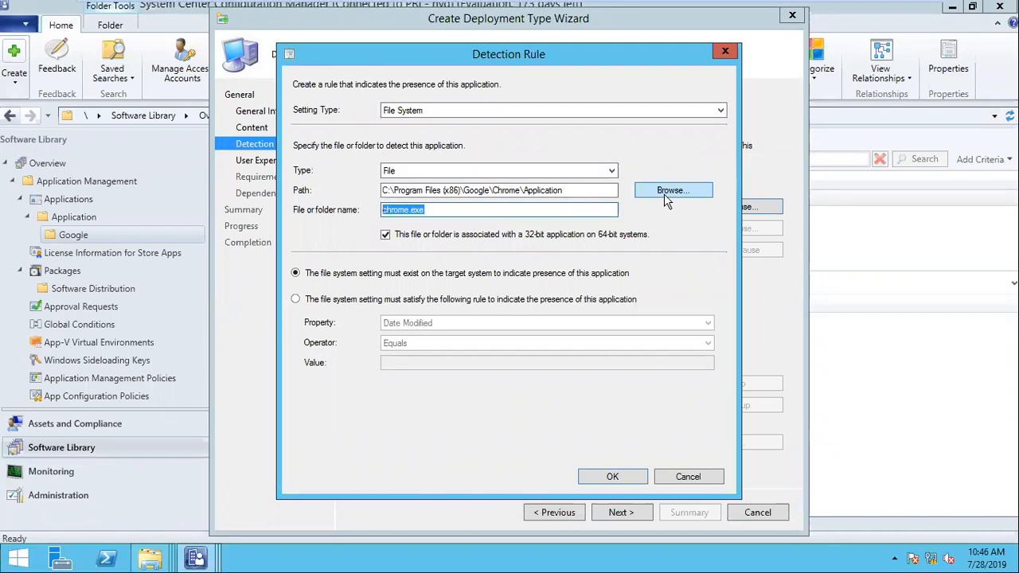
click(460, 209)
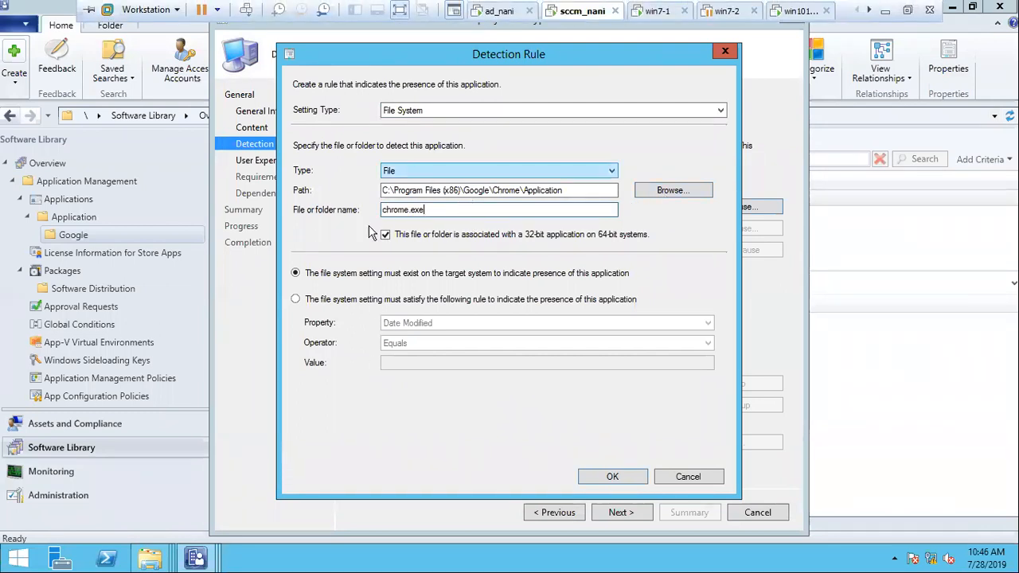
click(610, 170)
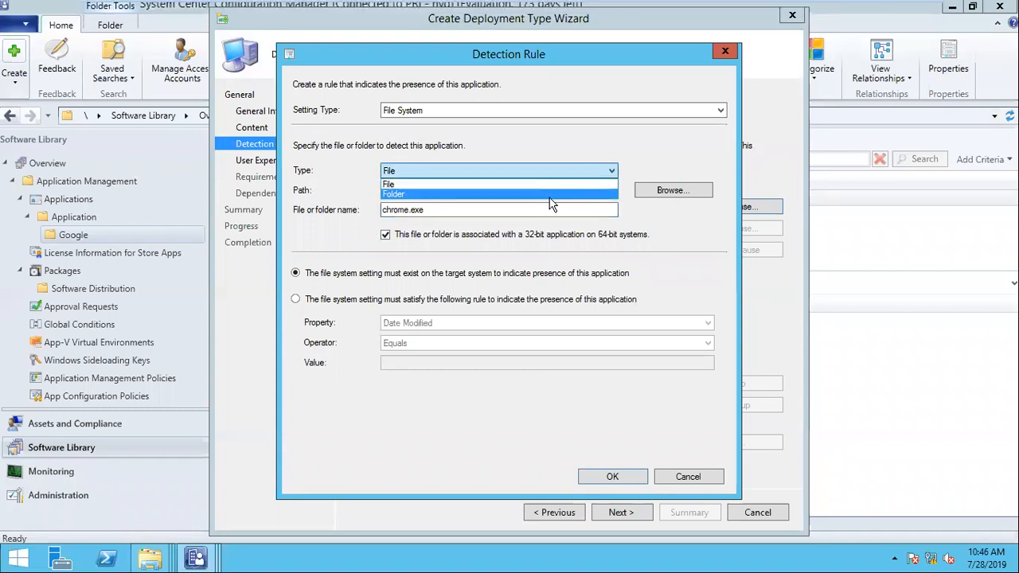
click(513, 114)
click(514, 116)
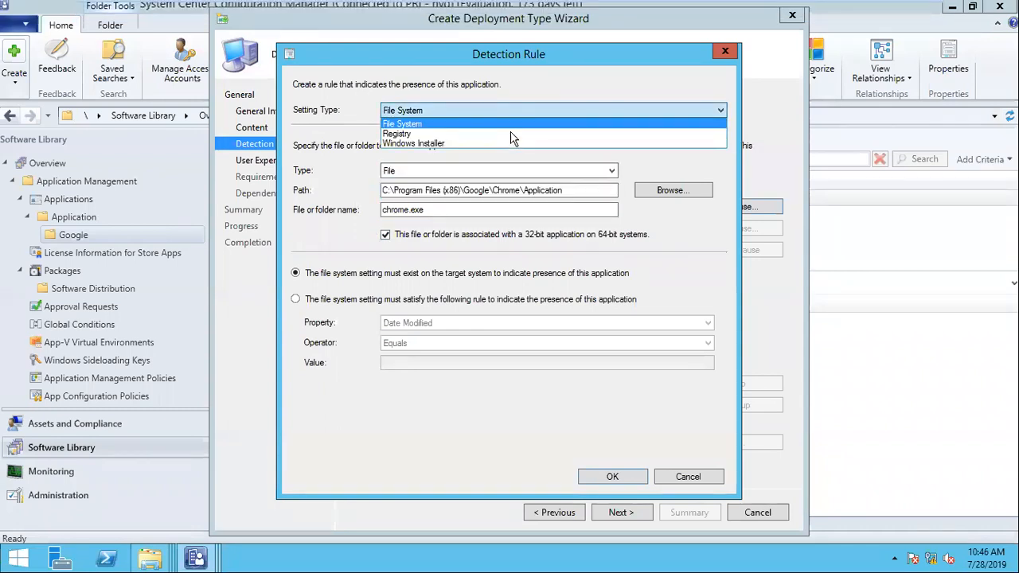
click(510, 140)
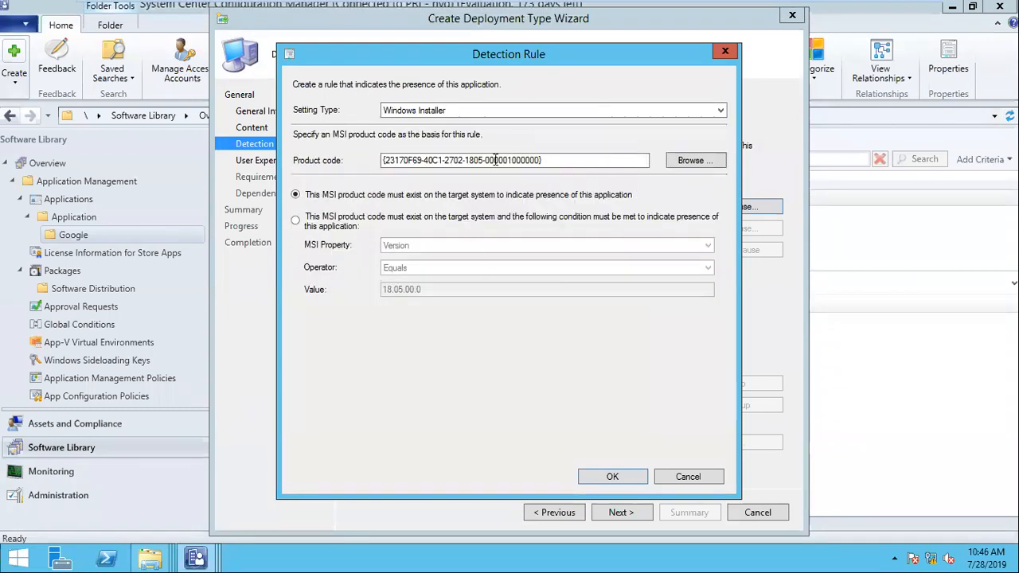
click(693, 160)
click(468, 179)
double_click(467, 180)
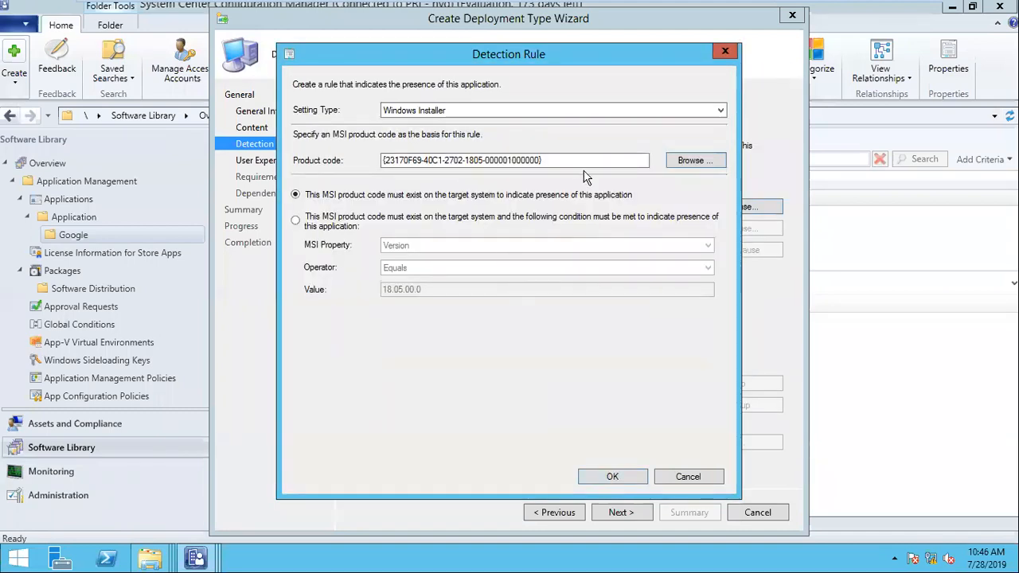
click(540, 114)
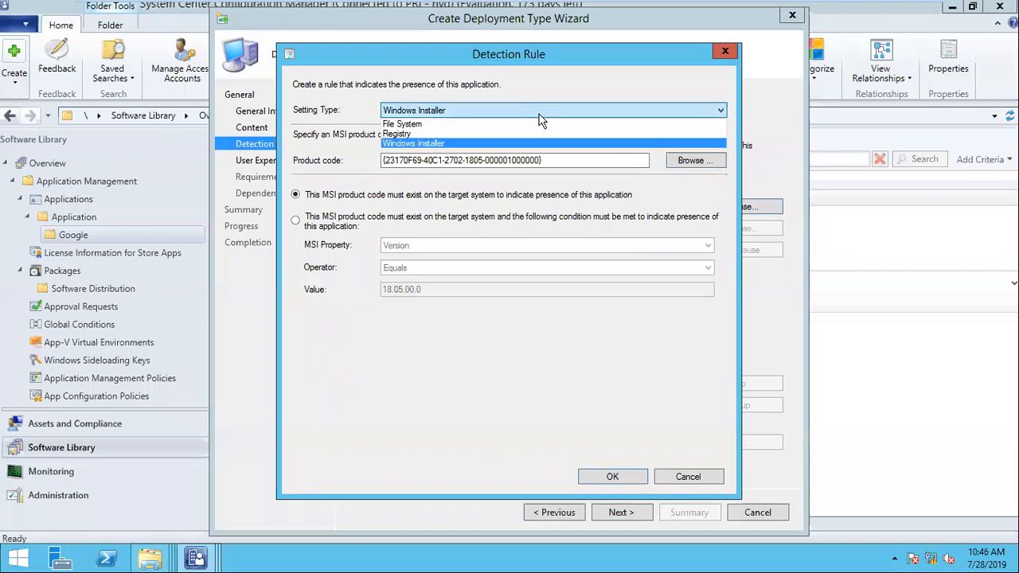
click(555, 165)
drag(555, 165, 370, 169)
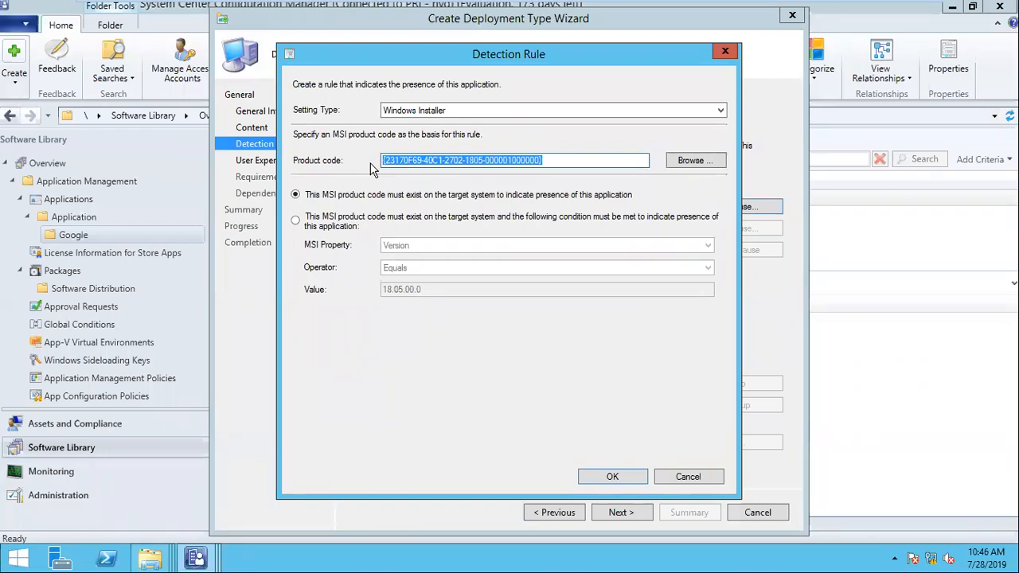
click(449, 110)
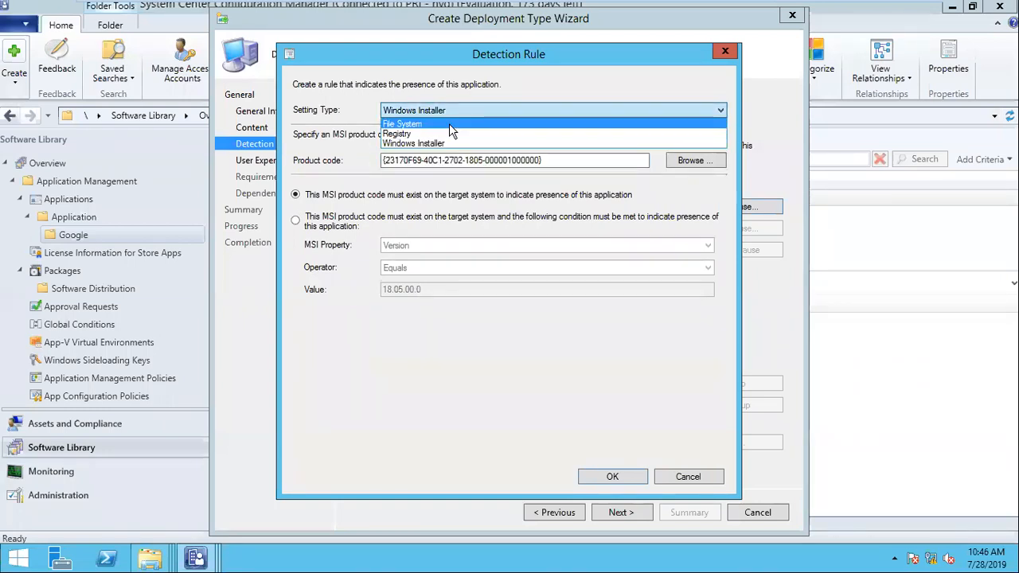
click(449, 124)
- Browse system200's Program Files folders, then cancel without choosing a file
click(683, 193)
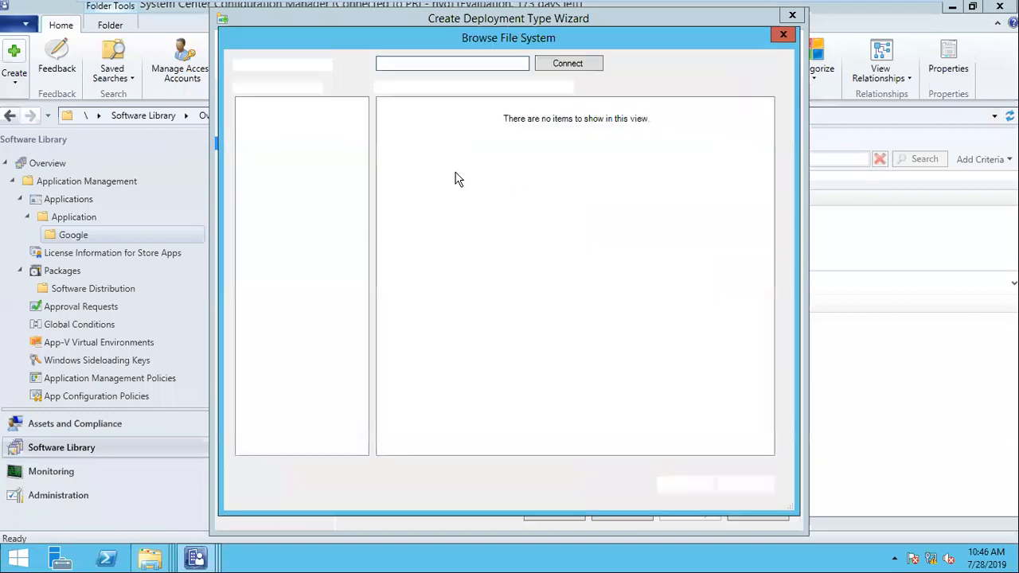
click(285, 119)
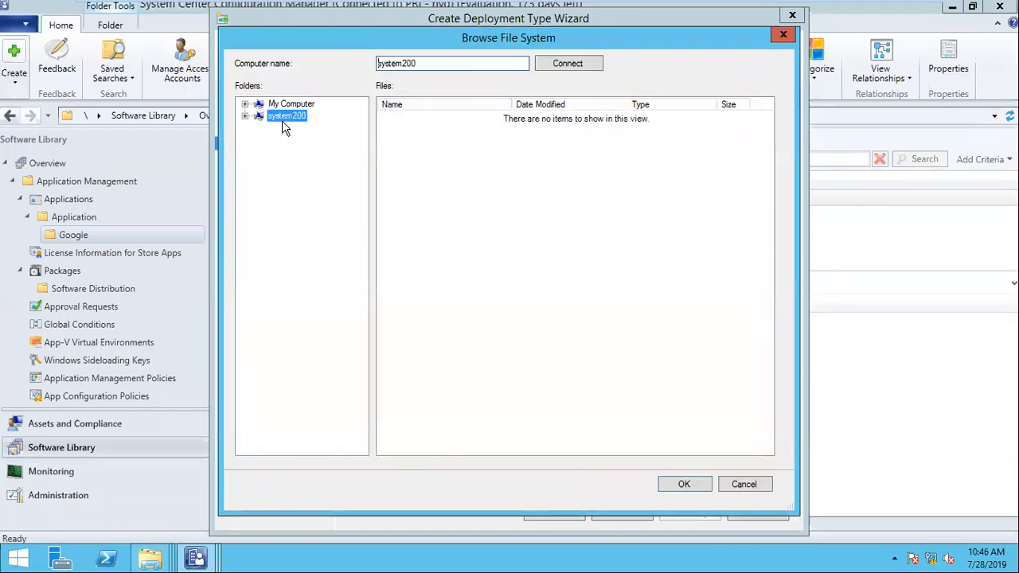
double_click(320, 176)
click(273, 175)
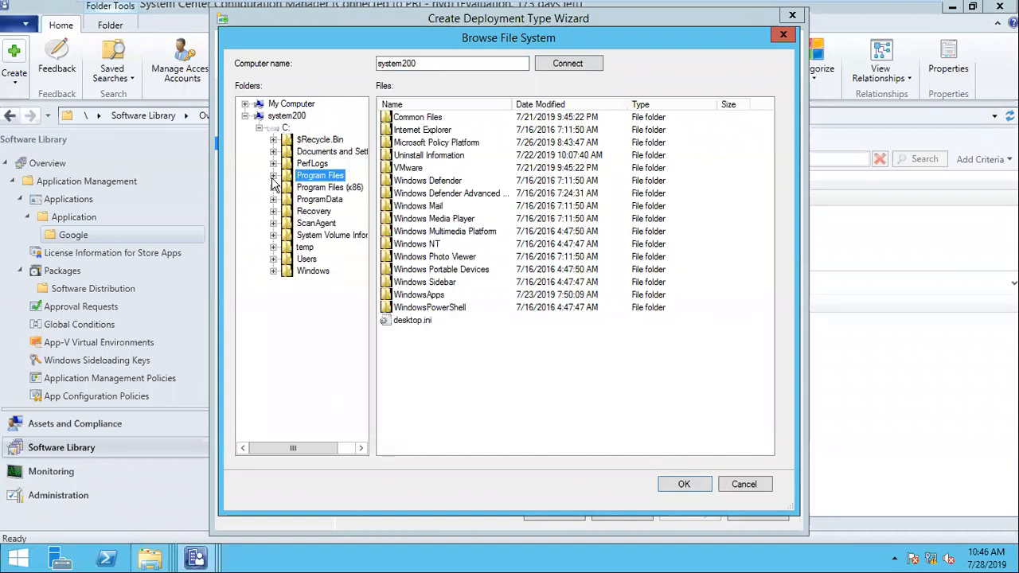
click(274, 187)
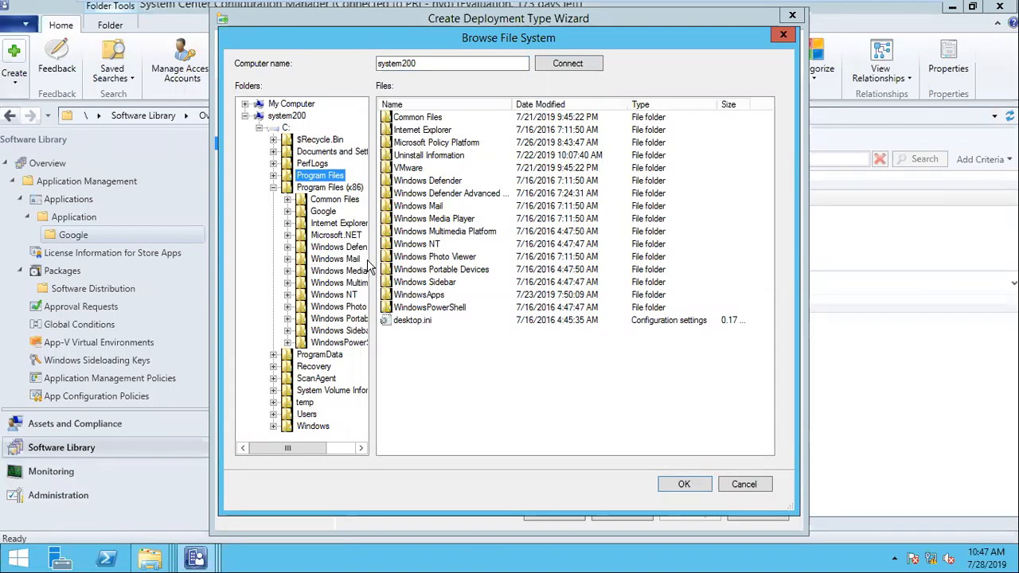
click(744, 483)
- Keep File System and delete the old Chrome path and chrome.exe file name
click(425, 111)
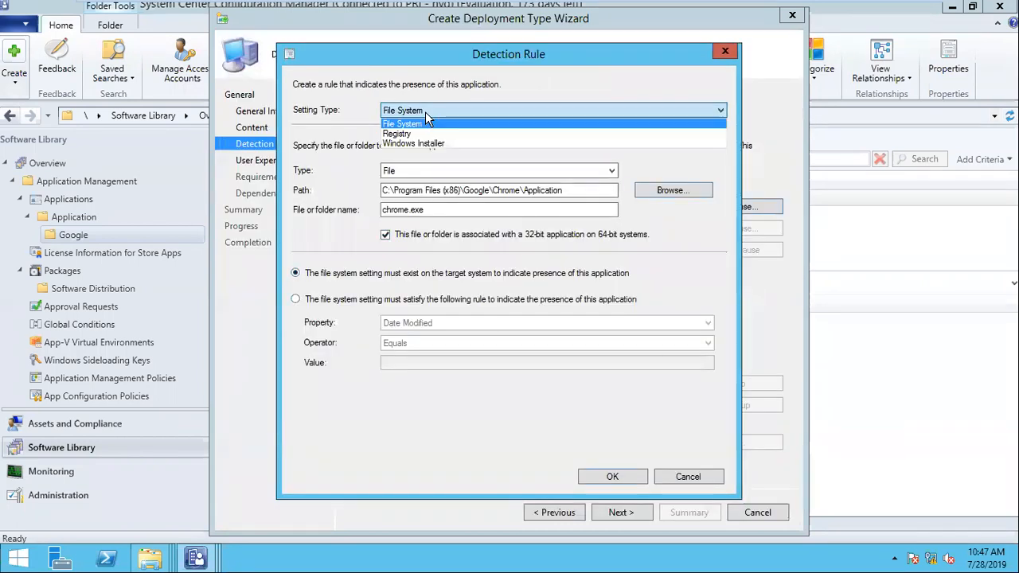
click(425, 111)
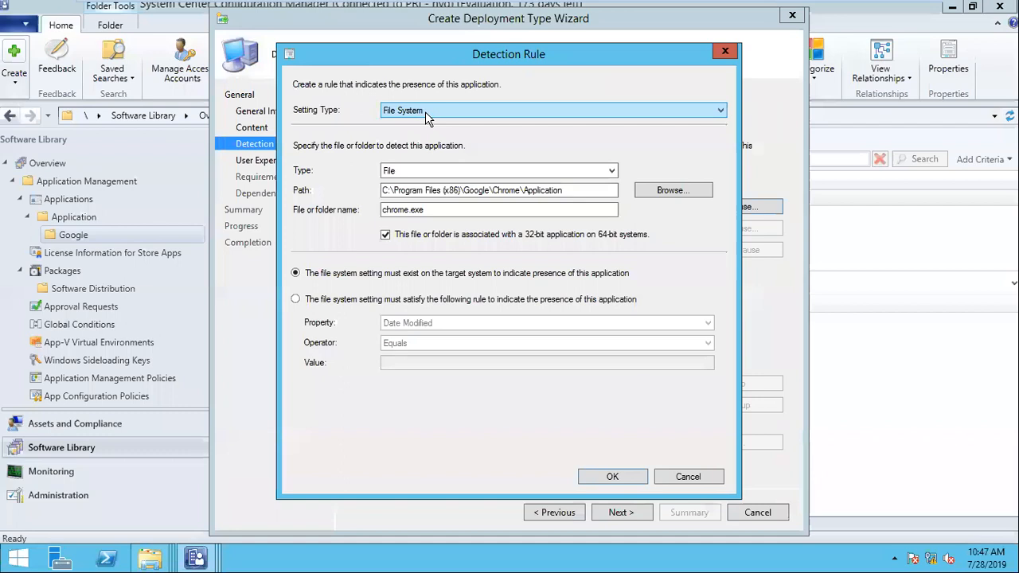
drag(586, 190, 365, 190)
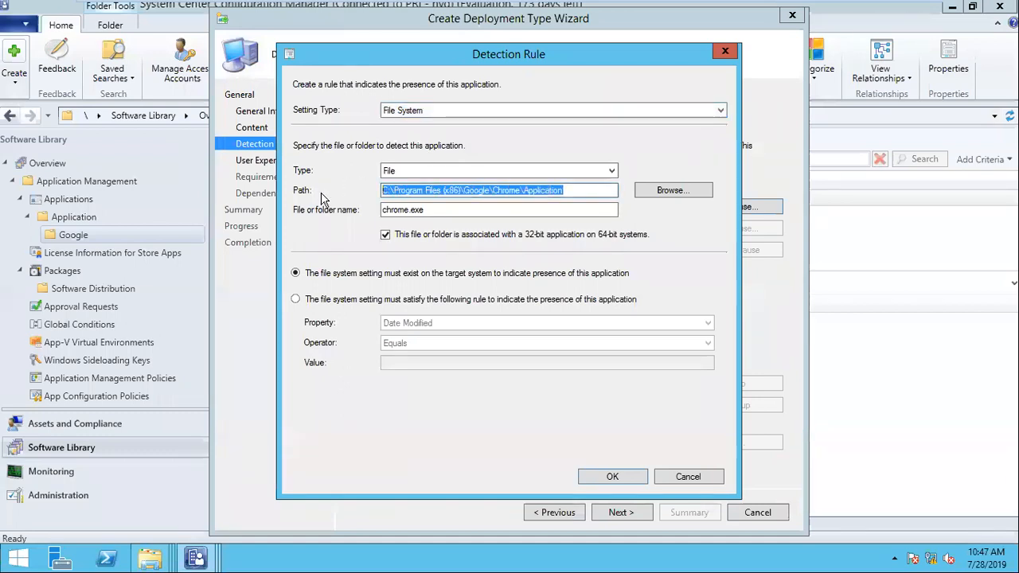
key(BackSpace)
drag(478, 211, 332, 209)
key(BackSpace)
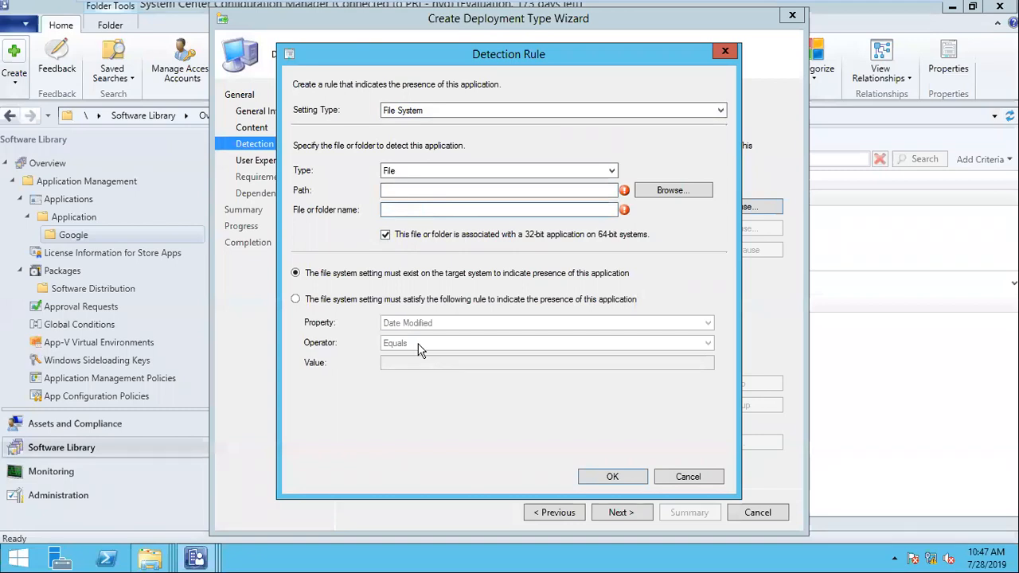
- Switch to the win7-1 client and search the Start menu for 7-Zip
mouse_move(549, 6)
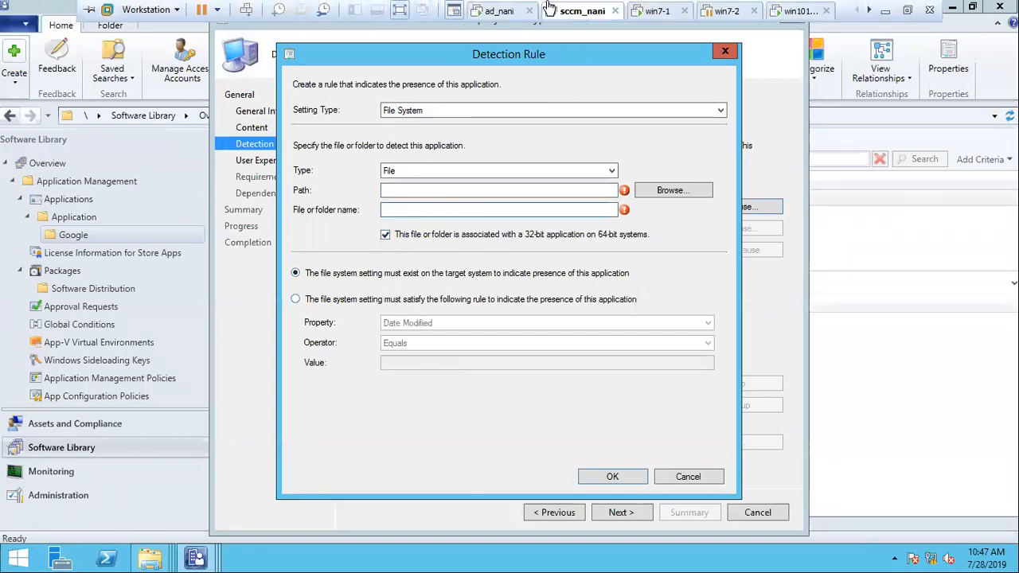
click(660, 14)
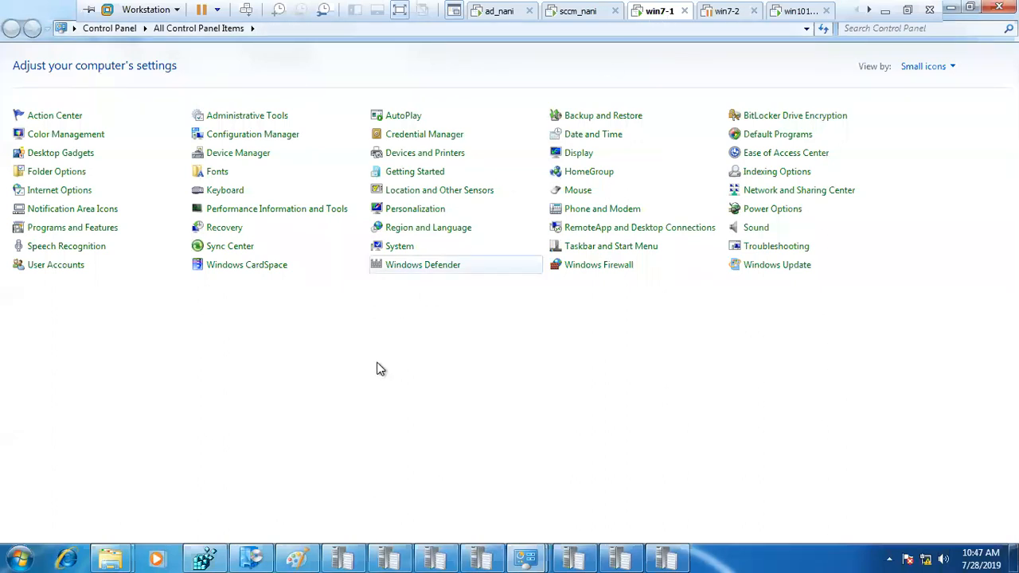
click(23, 552)
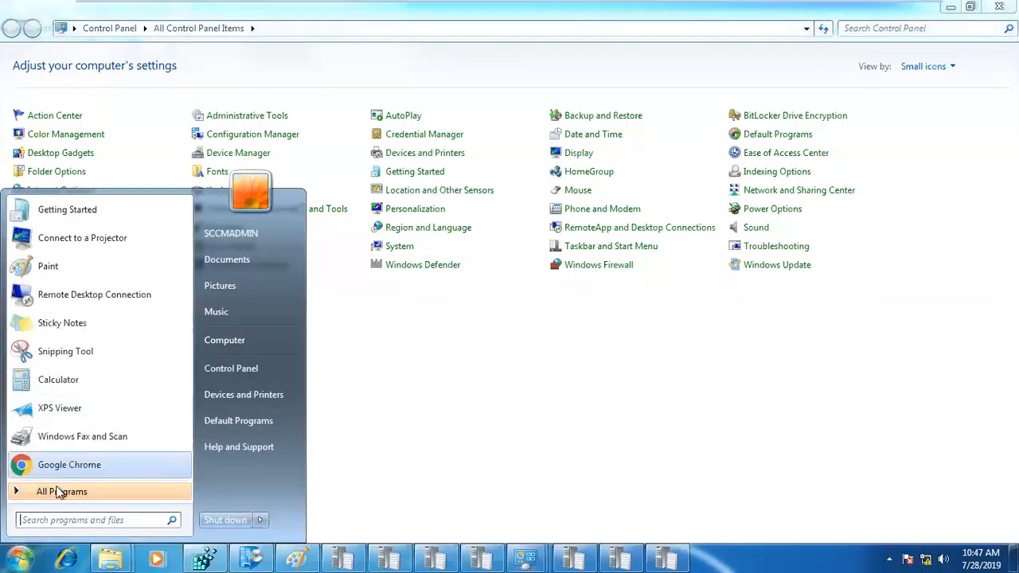
text(7)
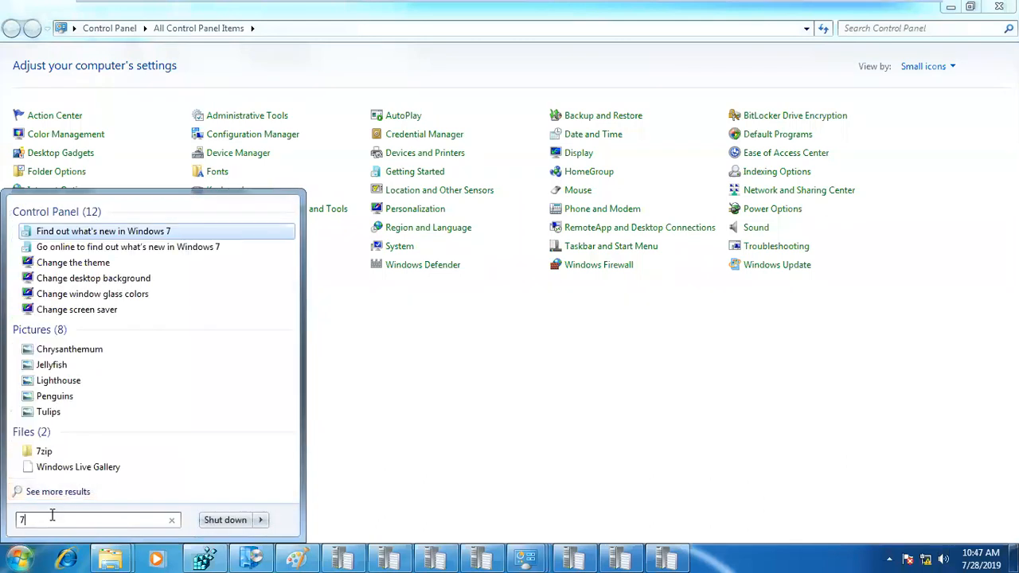
text(ip)
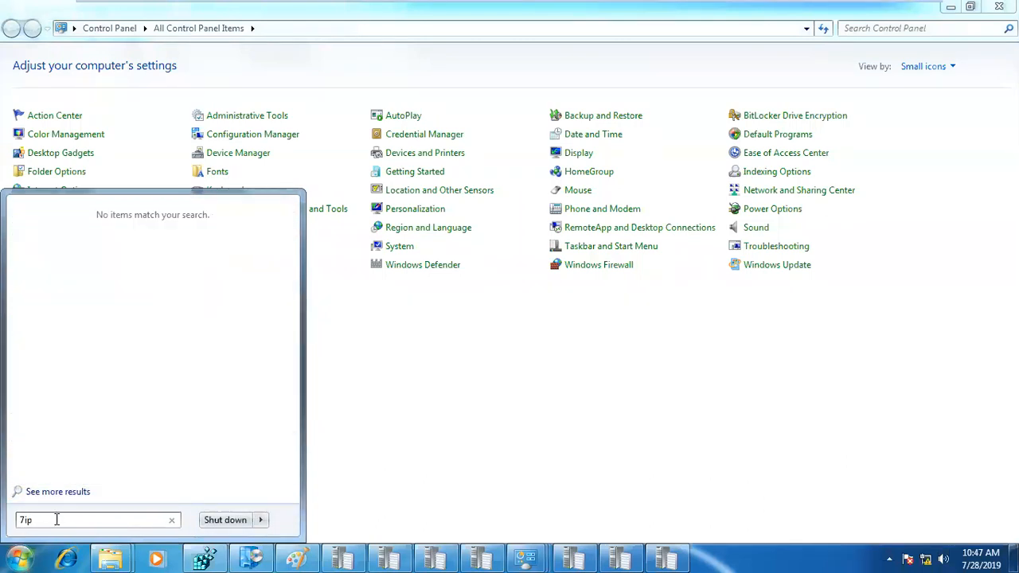
text(z)
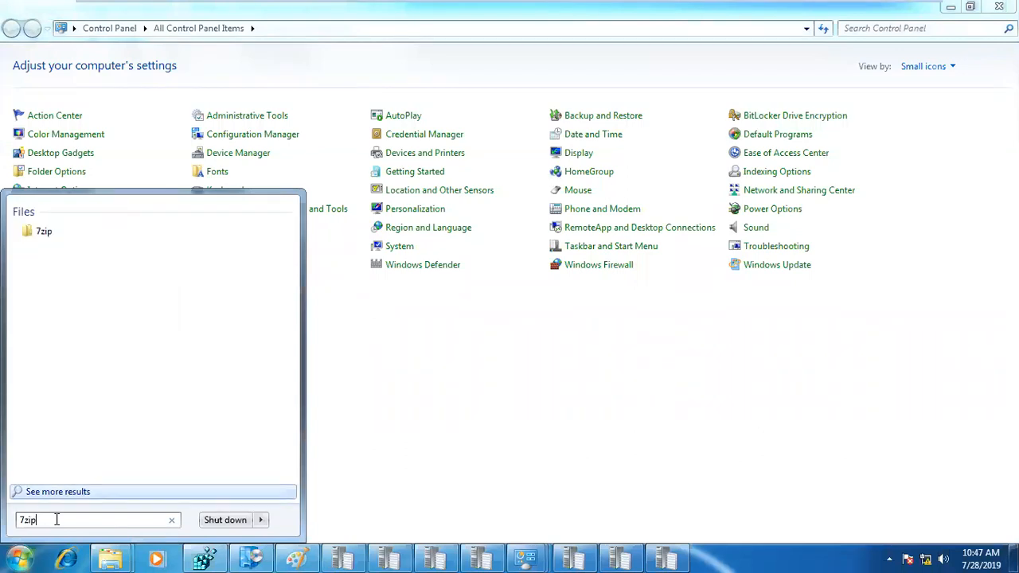
click(438, 426)
- Run appwiz.cpl to open Programs and Features
key(super+r)
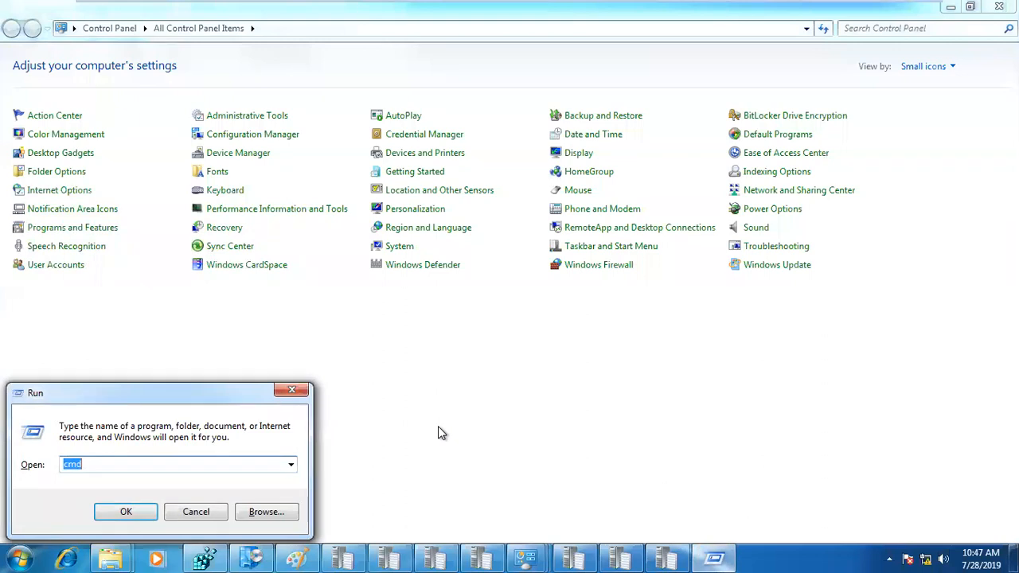
text(appwiz.cpl)
key(Return)
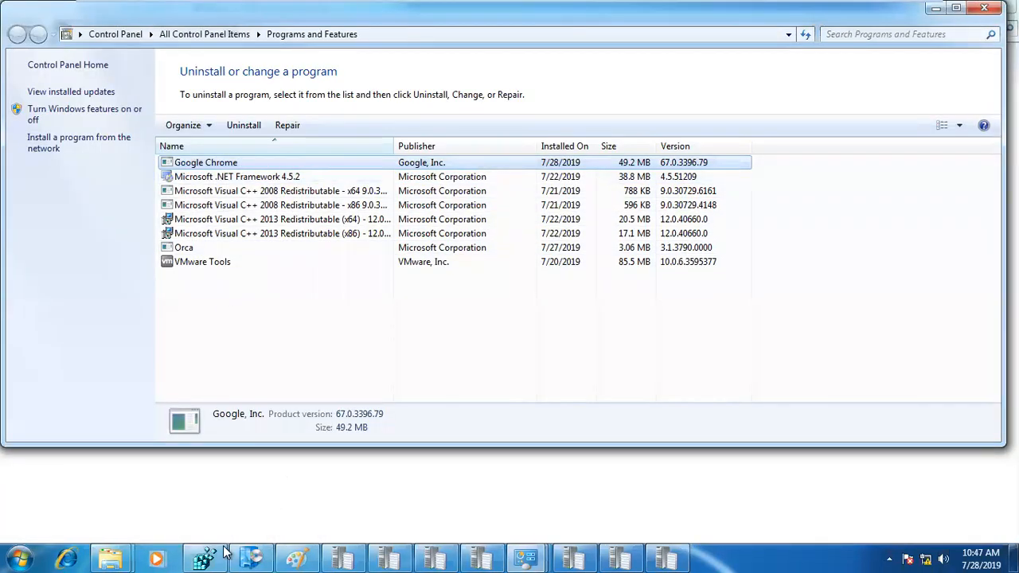
- Browse Explorer to C:\temp\7zip and launch the 7z1805-x64 installer
mouse_move(117, 553)
click(211, 482)
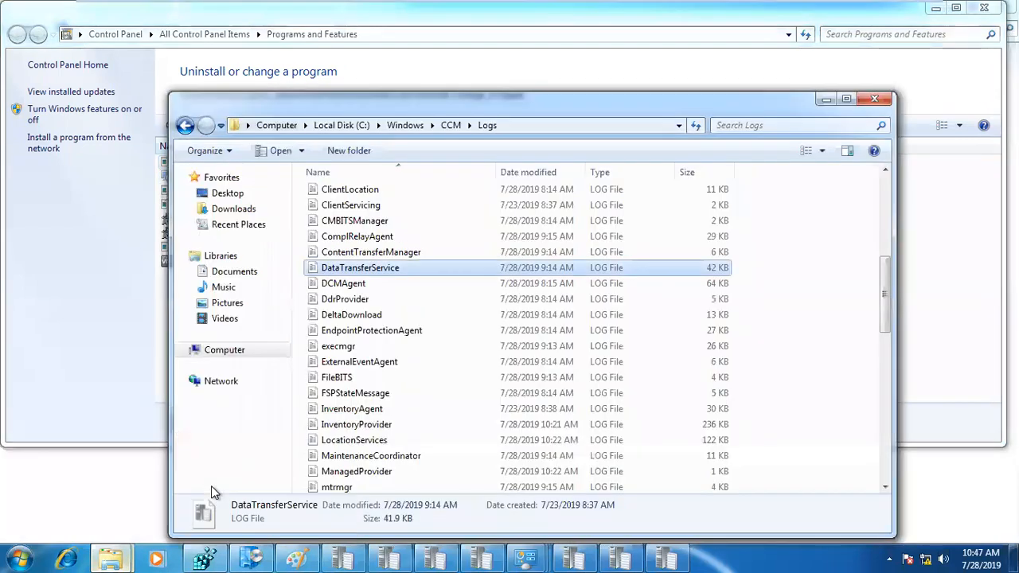
click(226, 356)
double_click(401, 200)
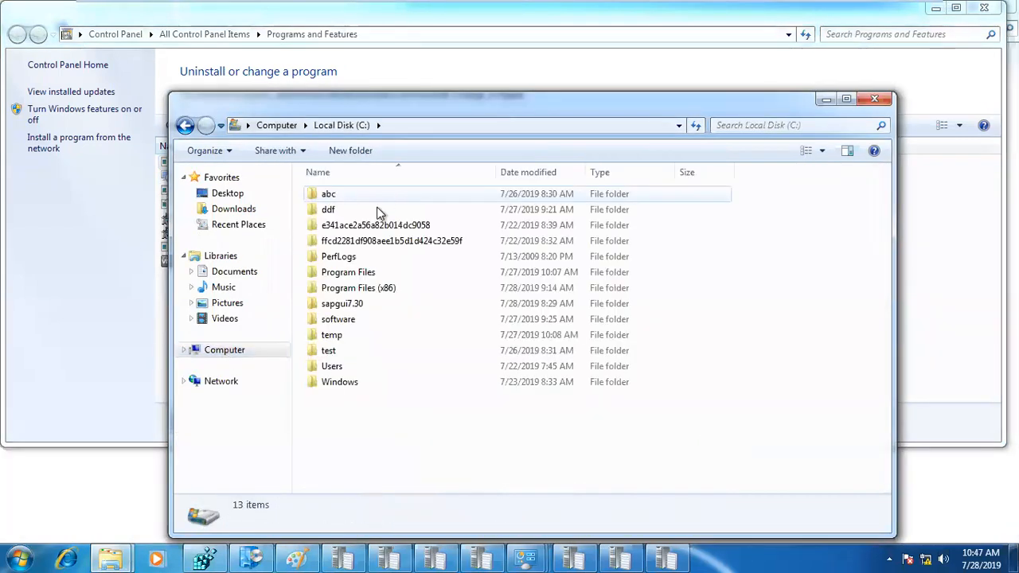
double_click(346, 321)
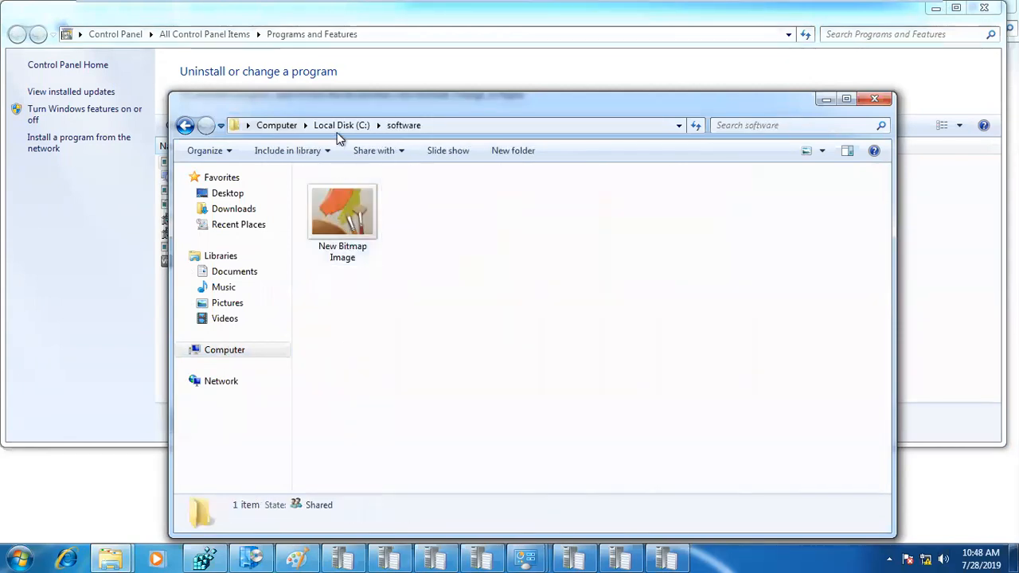
click(340, 125)
double_click(336, 351)
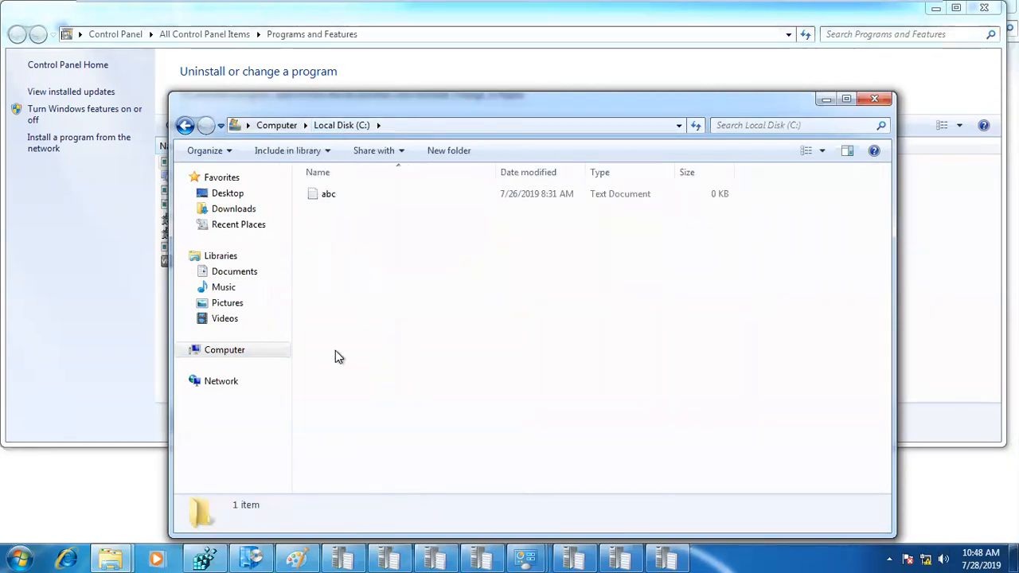
key(BackSpace)
double_click(333, 338)
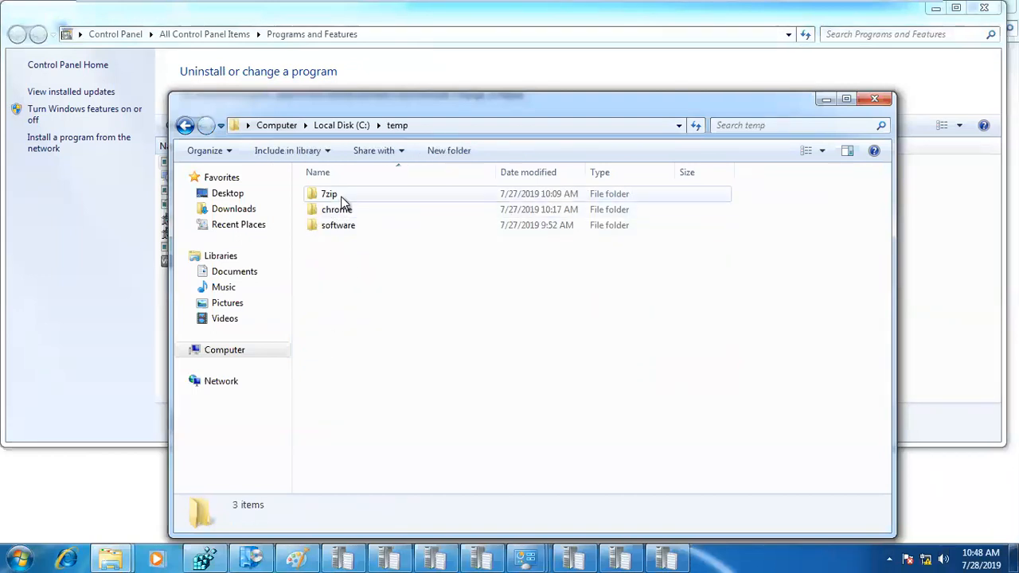
double_click(343, 197)
double_click(341, 198)
- Proceed through 7-Zip 18.05 setup, start the install, and approve the UAC prompt
click(587, 395)
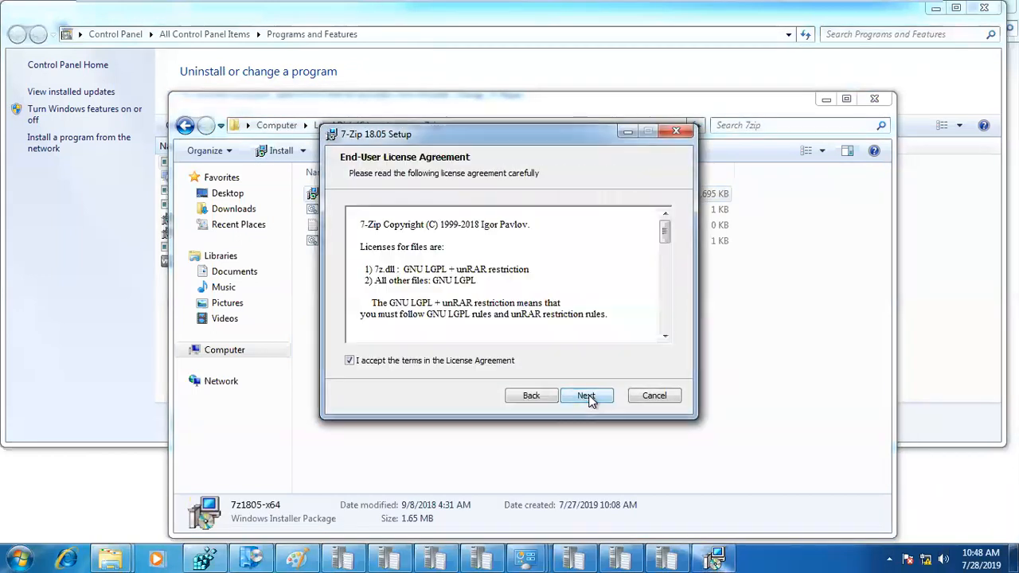
click(586, 395)
click(583, 402)
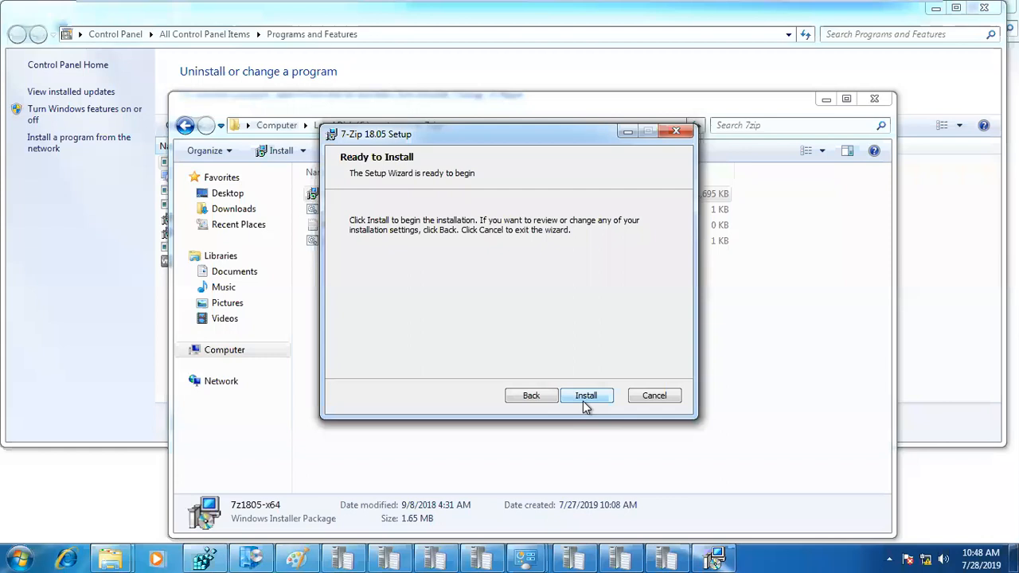
click(584, 402)
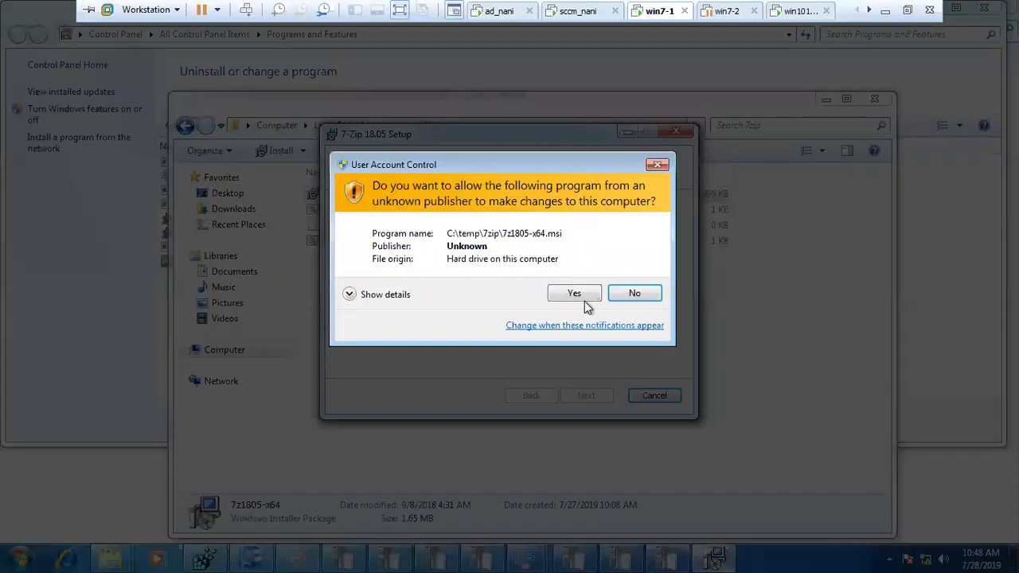
click(584, 301)
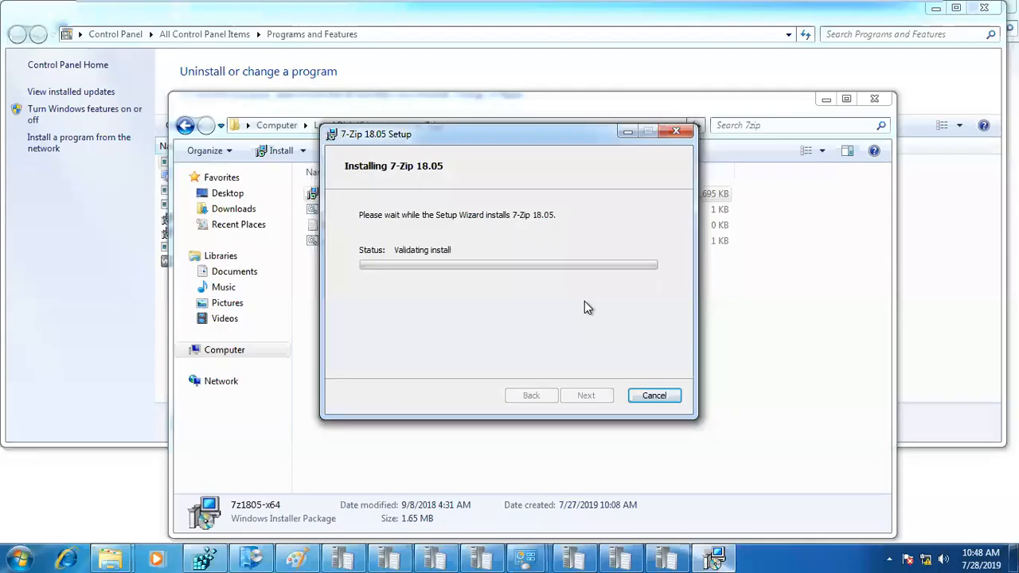
click(586, 396)
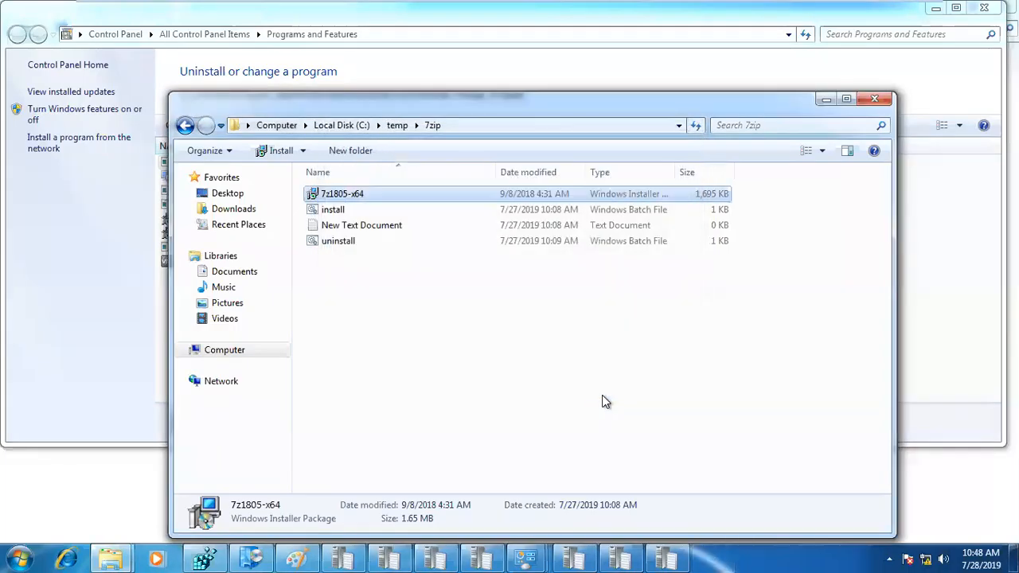
click(237, 357)
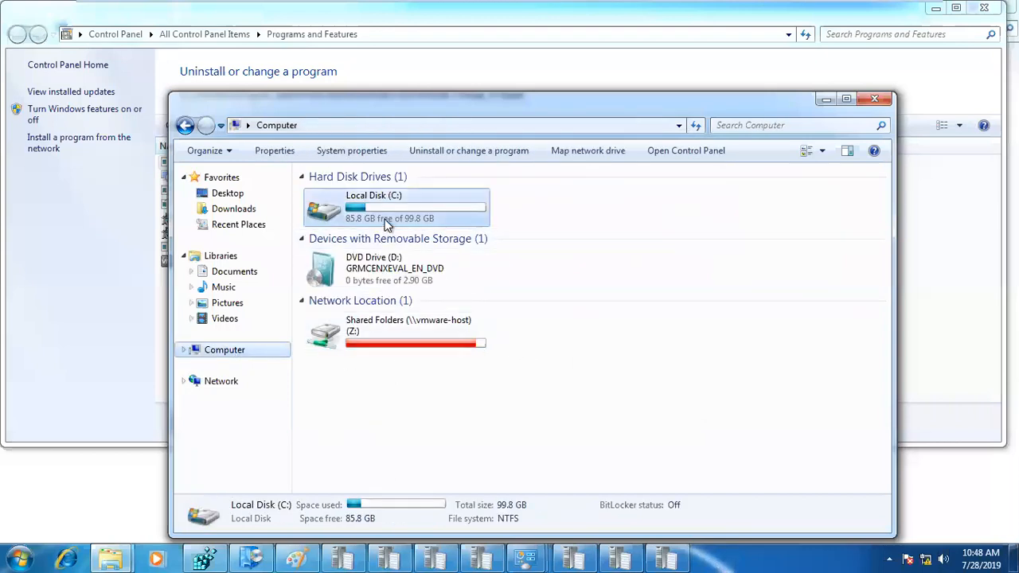
double_click(384, 219)
double_click(354, 274)
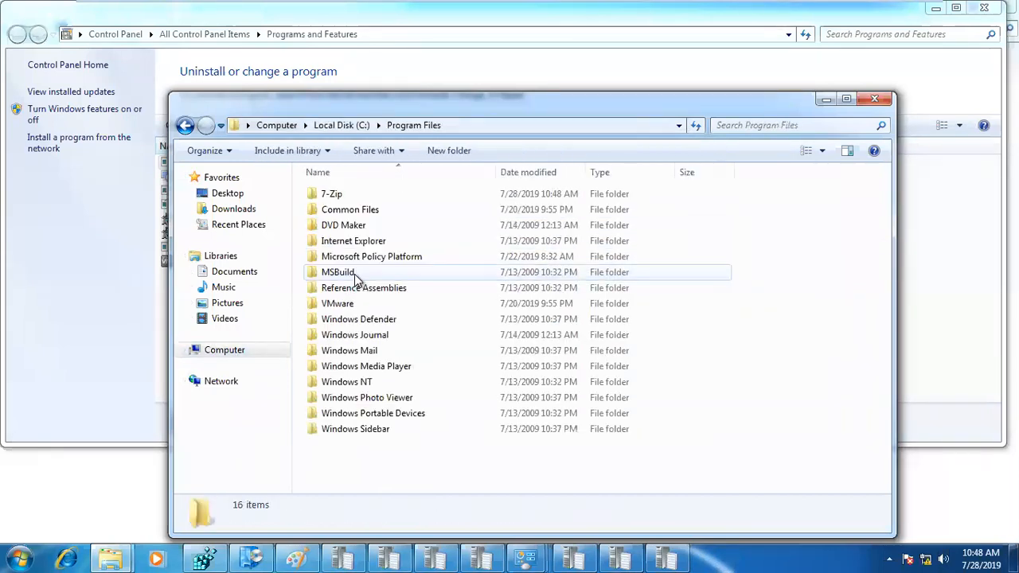
double_click(350, 195)
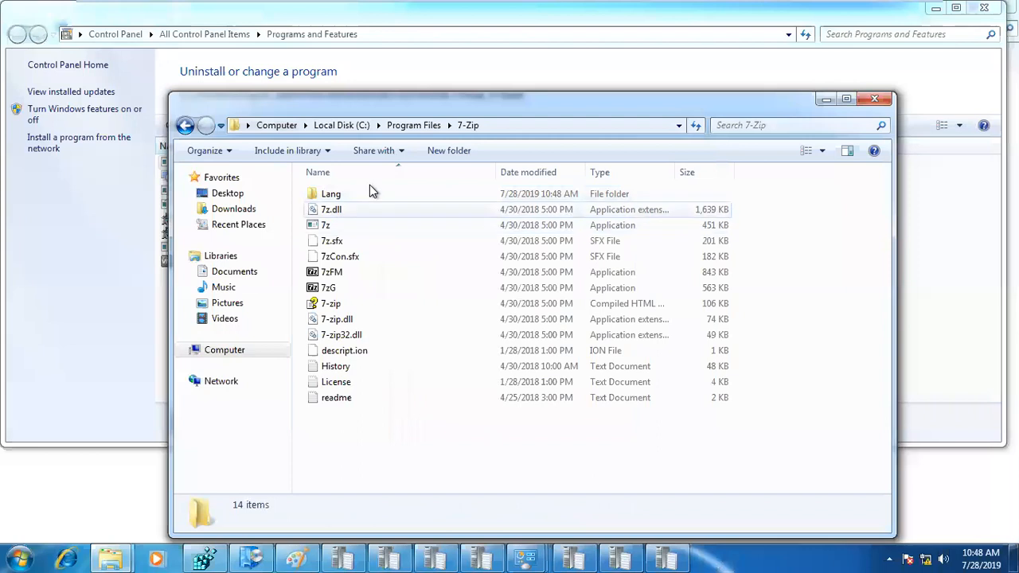
click(341, 226)
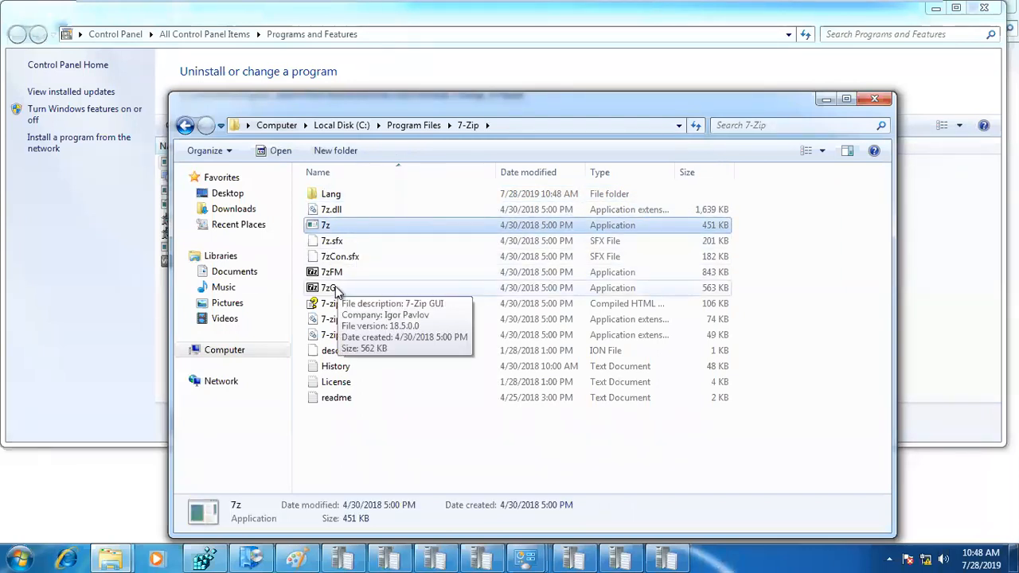
right_click(328, 227)
click(390, 486)
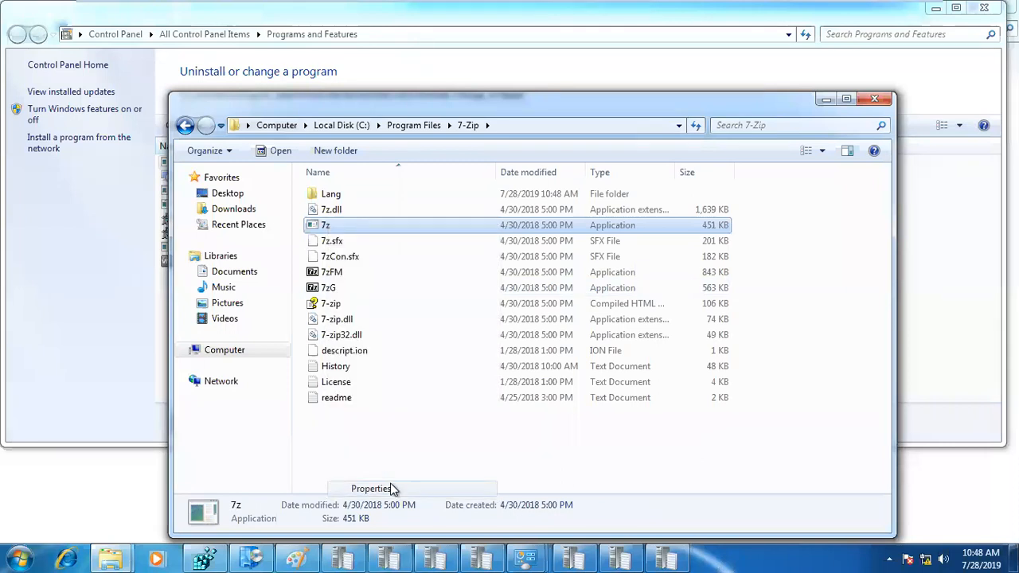
click(478, 194)
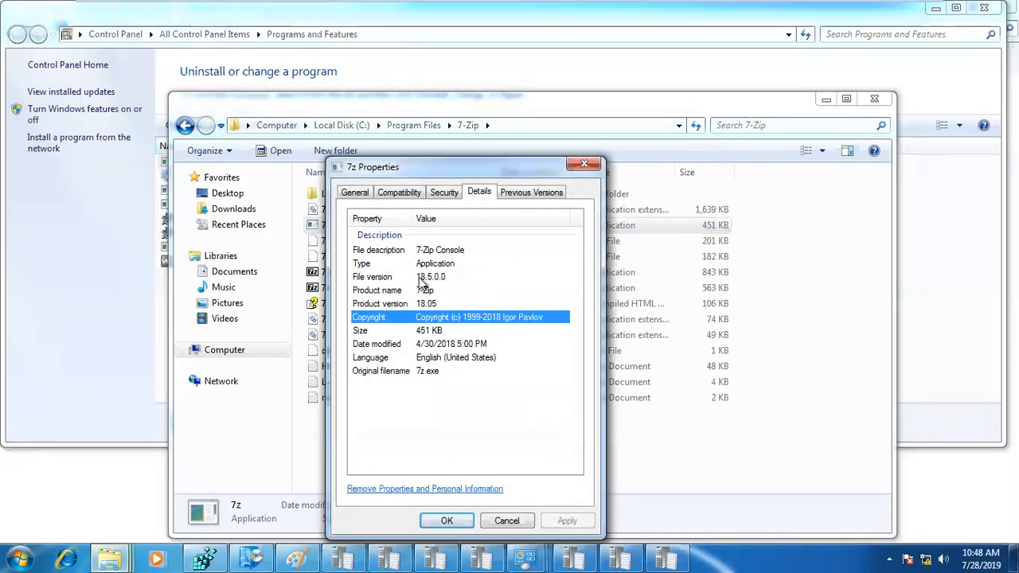
click(440, 279)
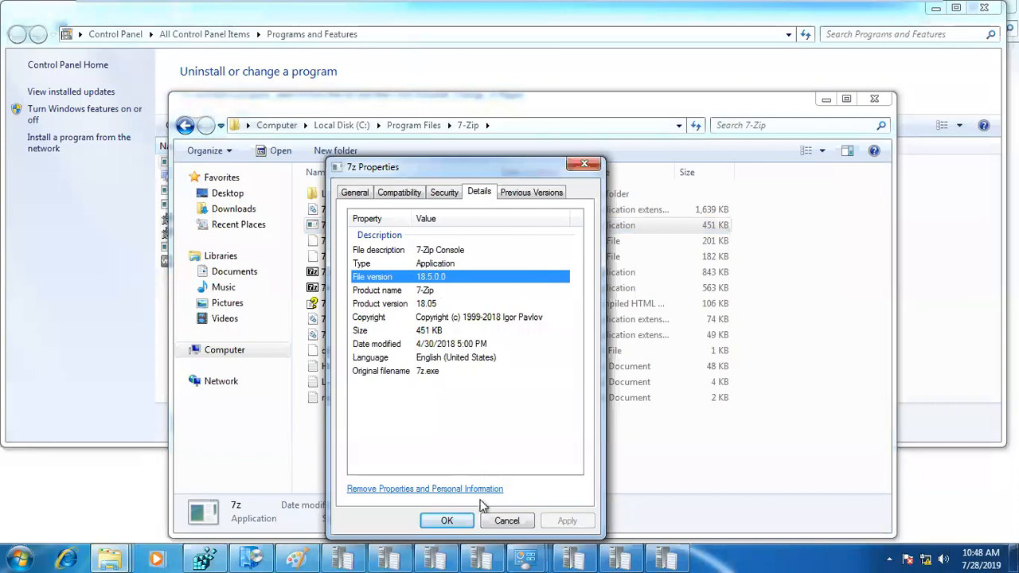
click(507, 521)
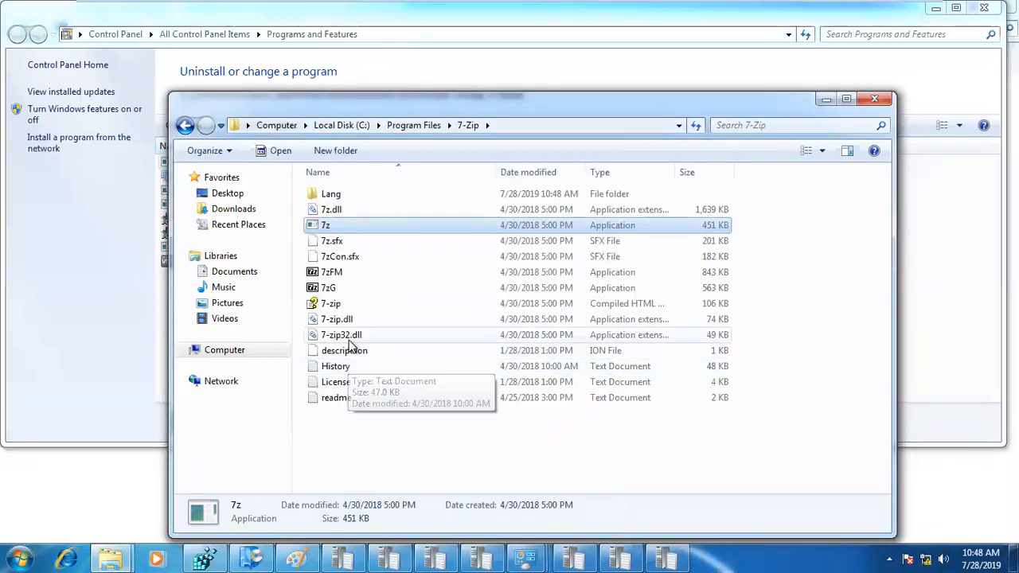
click(330, 290)
right_click(329, 290)
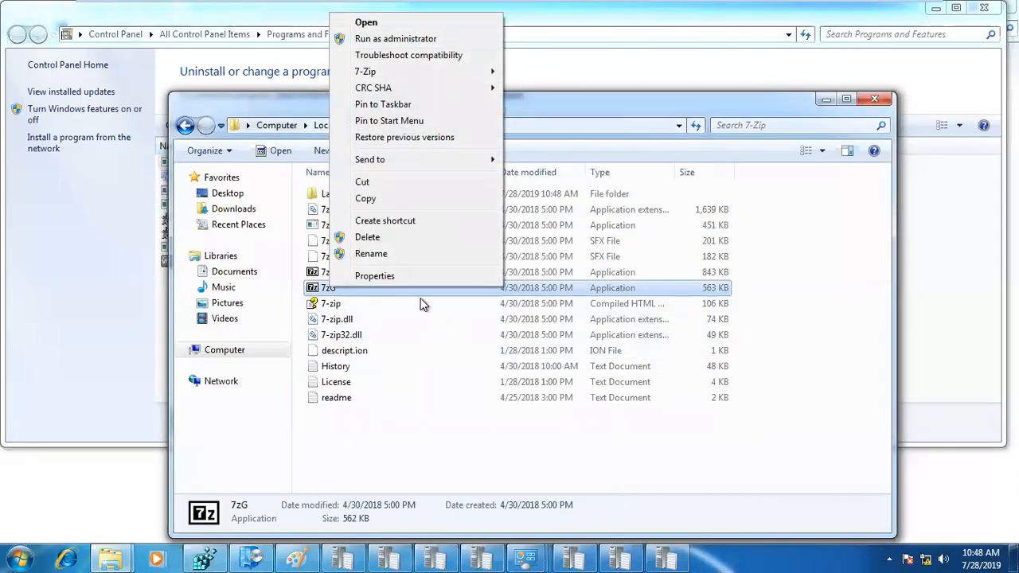
click(404, 279)
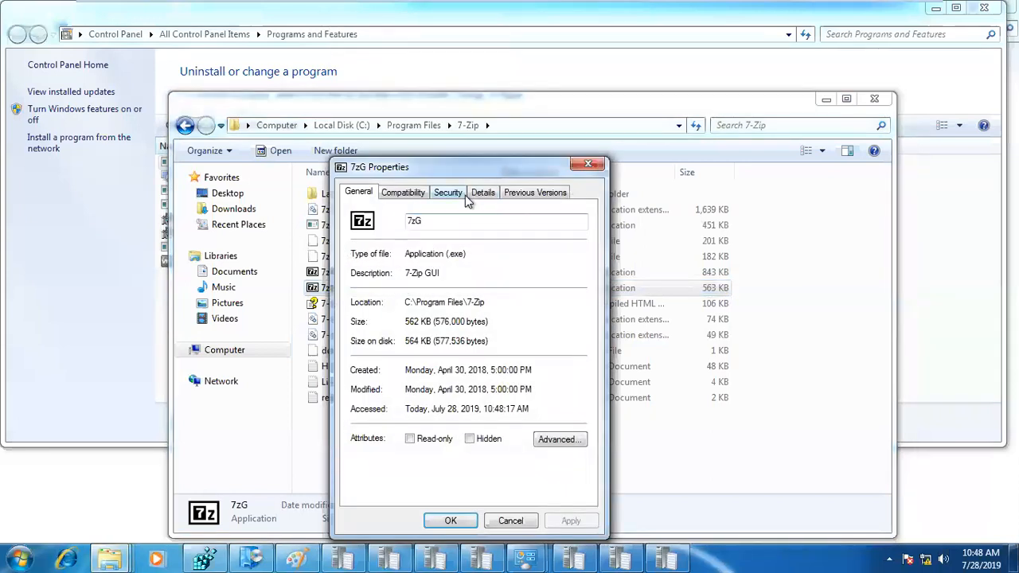
click(477, 191)
click(438, 278)
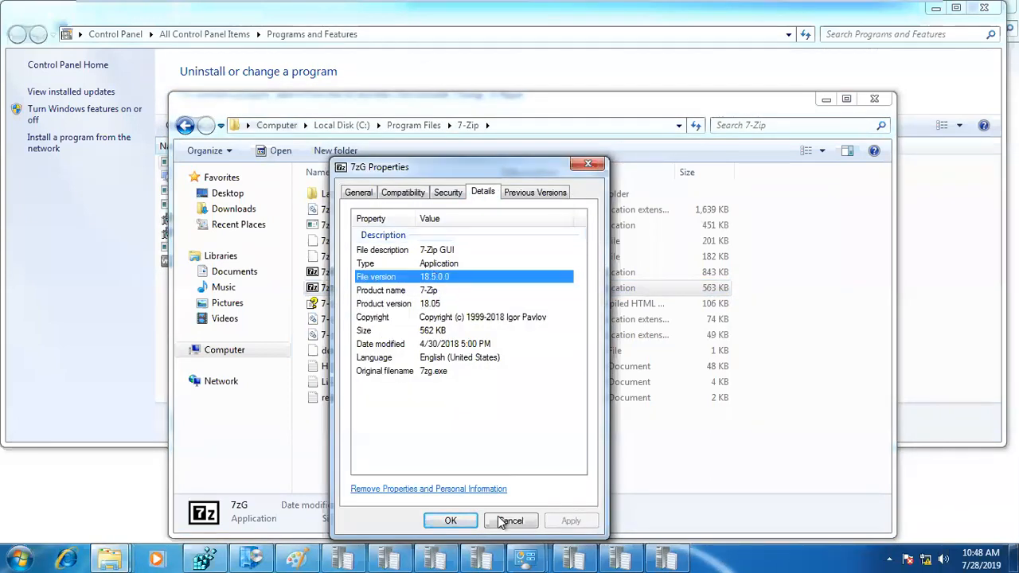
click(510, 521)
mouse_move(458, 6)
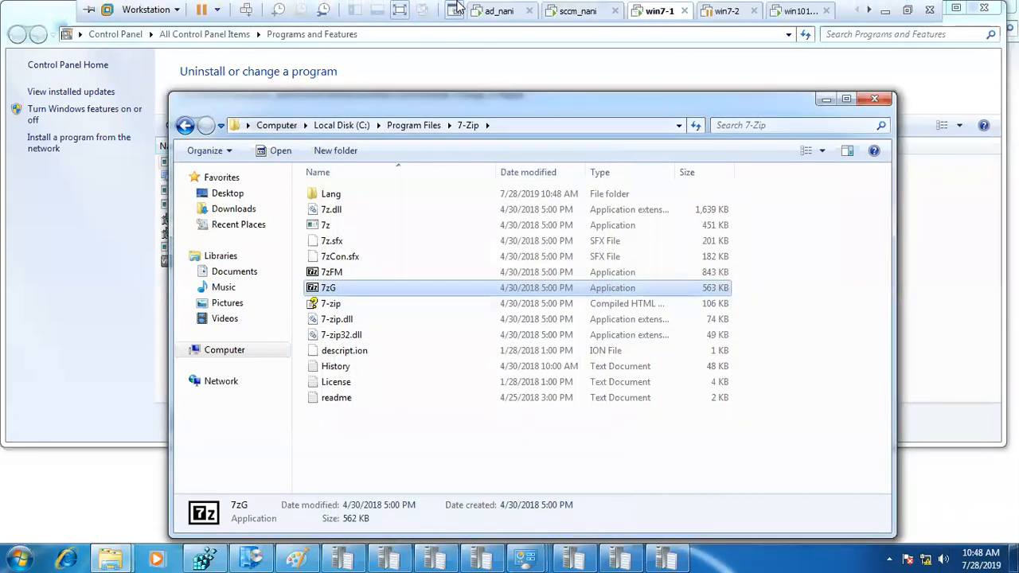
- On the sccm VM, point the detection rule at 7z.exe in C:\Program Files\7-Zip on system1
click(572, 11)
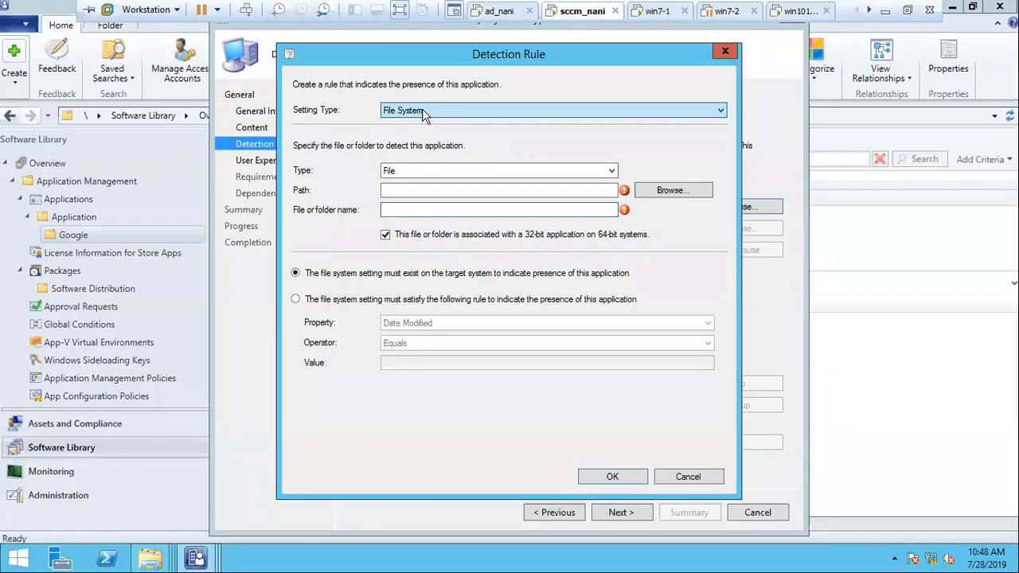
click(672, 191)
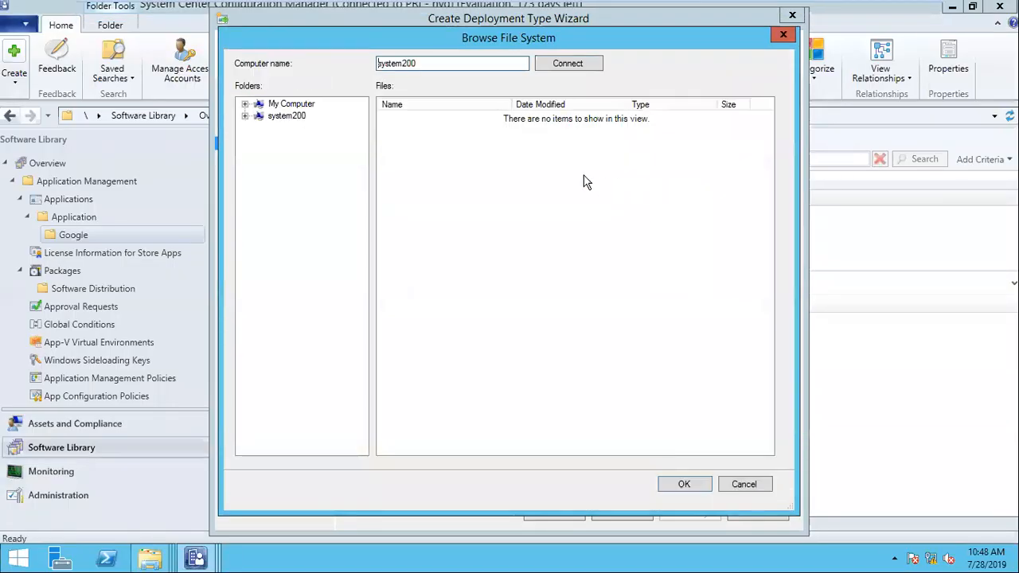
click(466, 65)
click(579, 67)
click(246, 129)
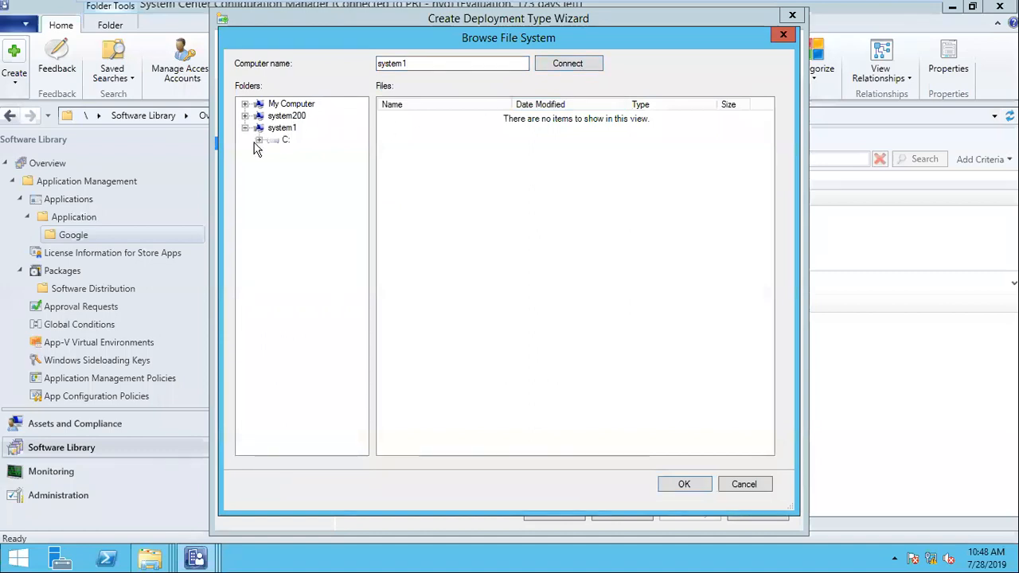
click(258, 140)
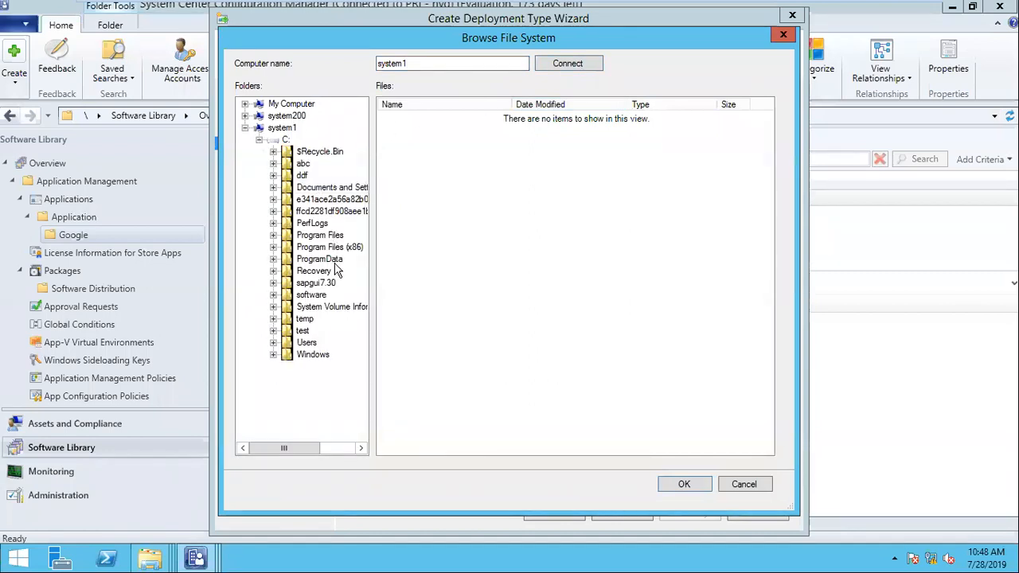
click(328, 236)
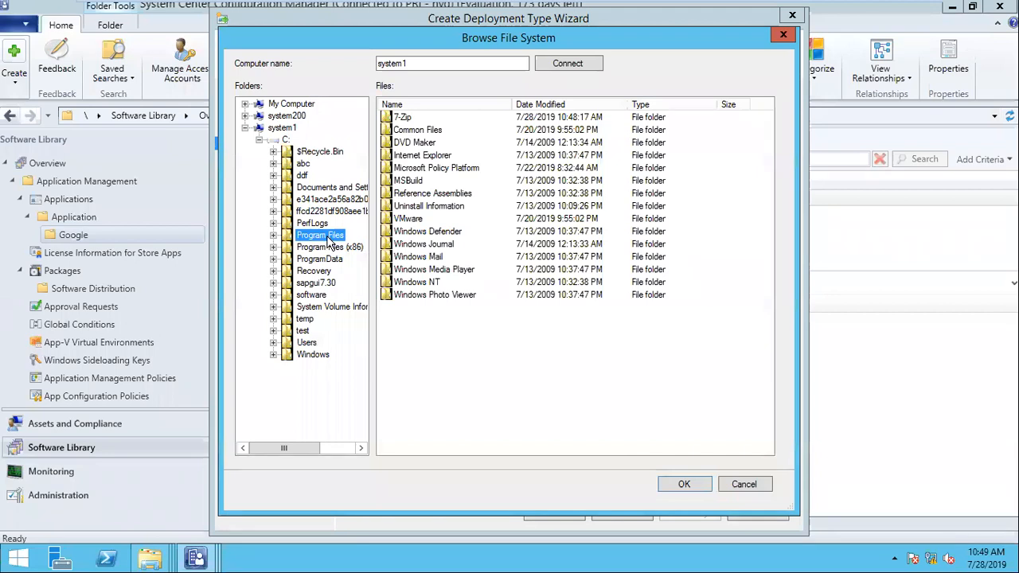
click(321, 235)
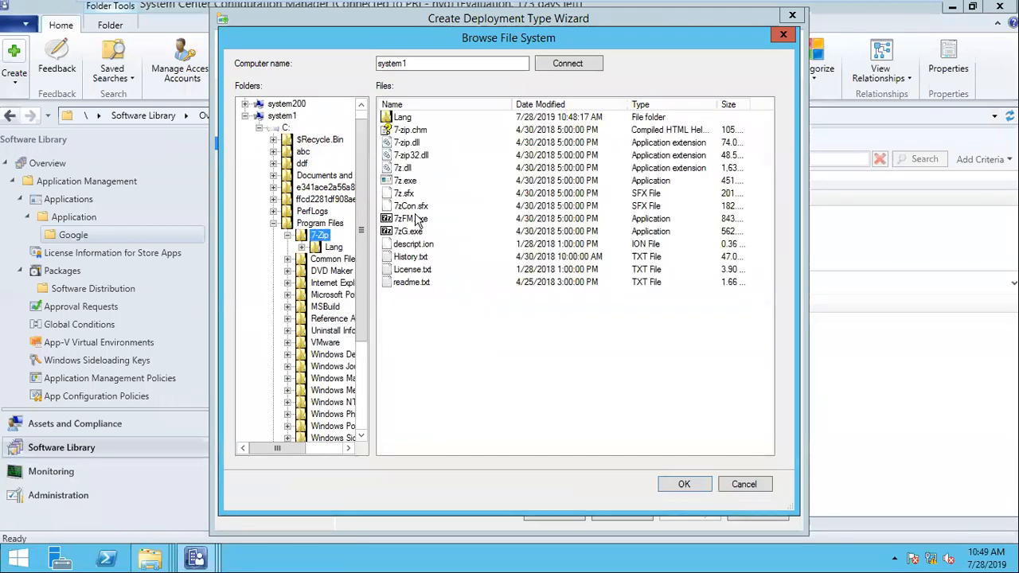
click(410, 184)
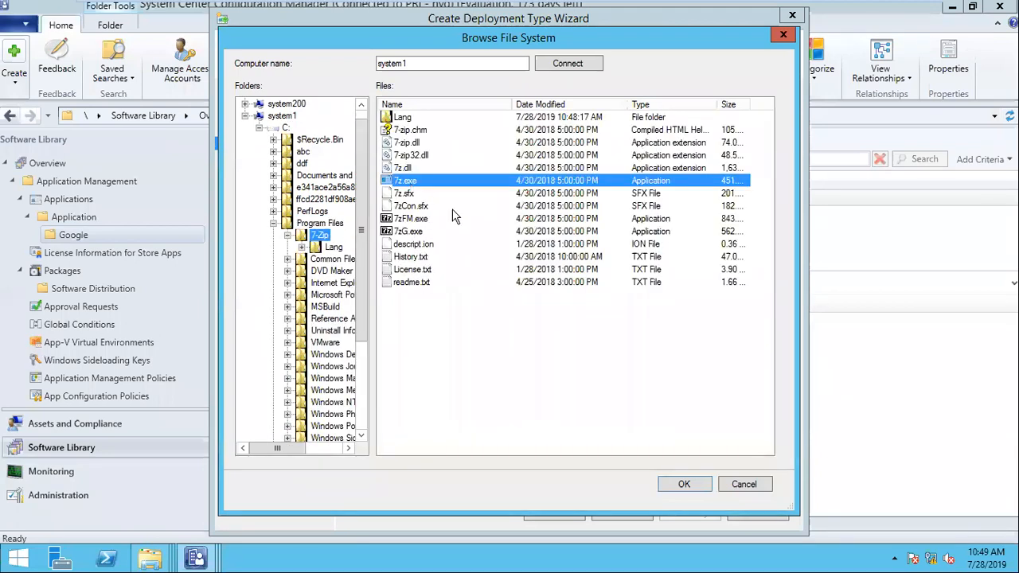
click(684, 484)
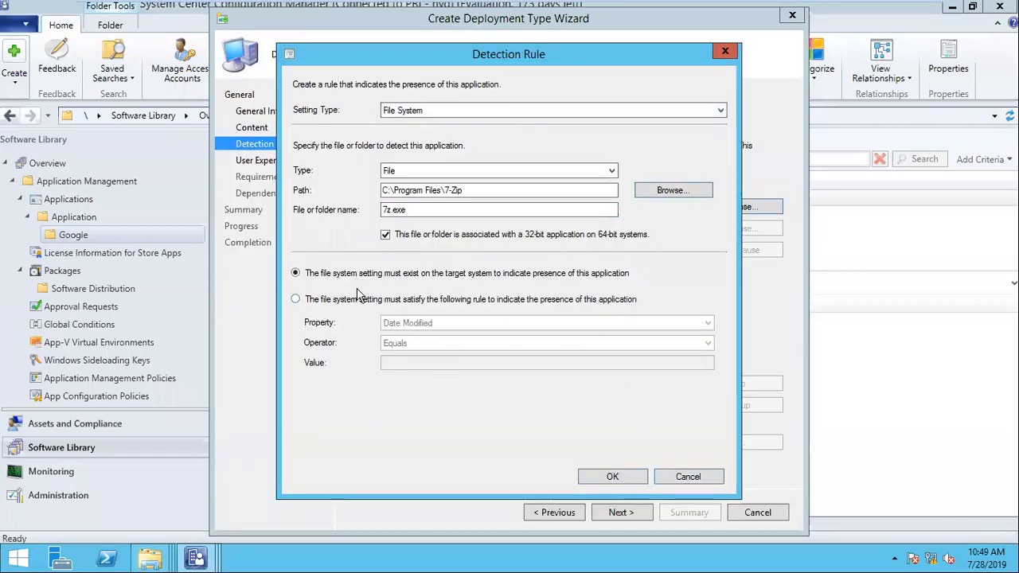
- Require 7z.exe to satisfy a rule that compares its Version property
drag(419, 210, 363, 201)
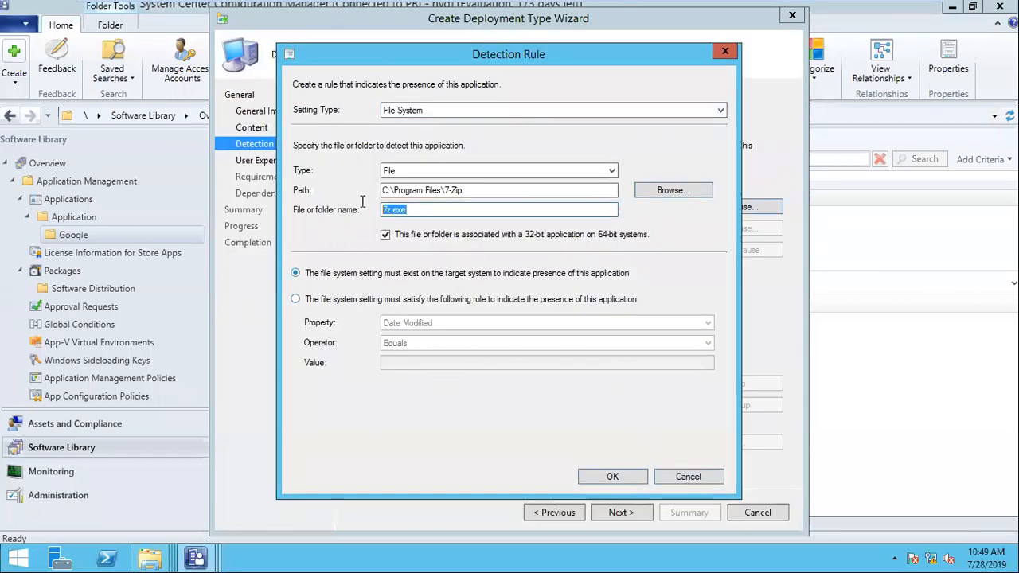
click(414, 211)
click(369, 304)
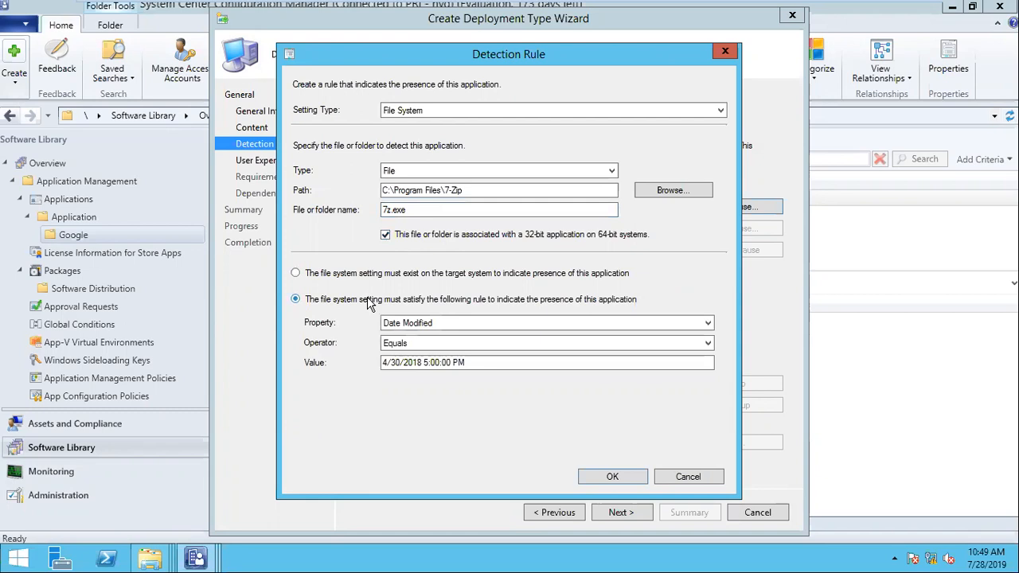
click(361, 276)
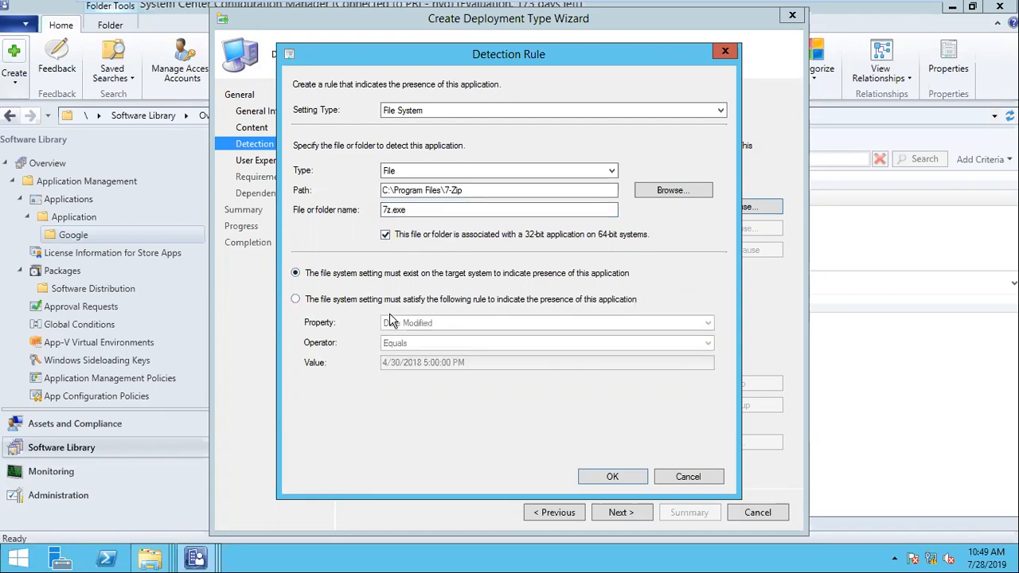
click(391, 305)
click(435, 326)
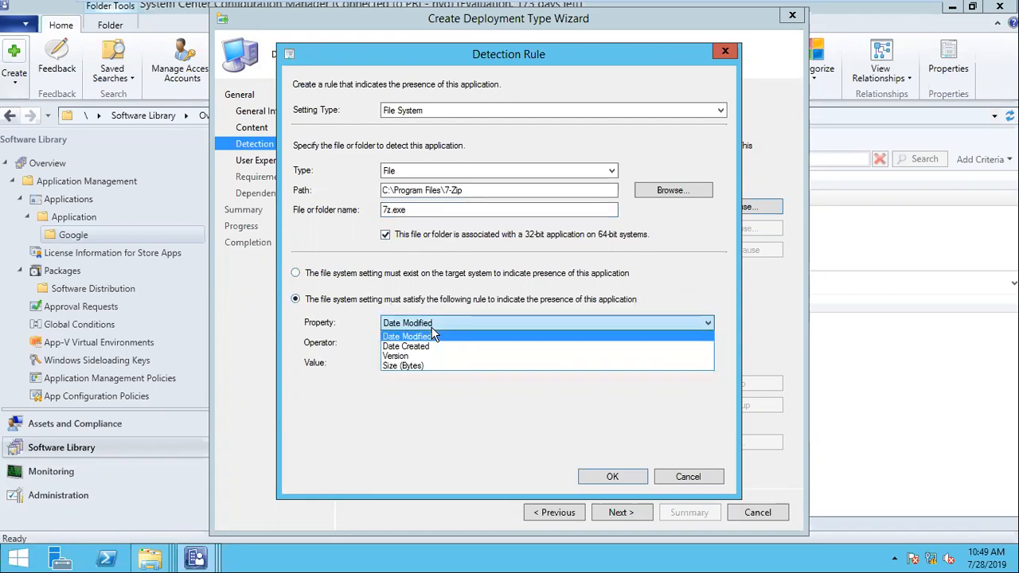
click(423, 356)
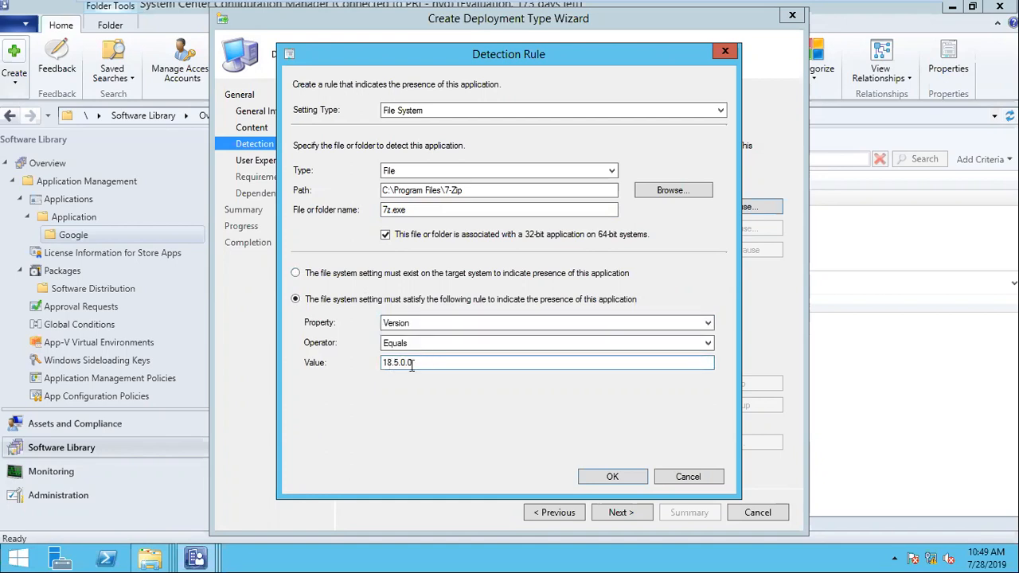
- Set the version to equal 18.5.0.0 and save the detection clause
click(600, 479)
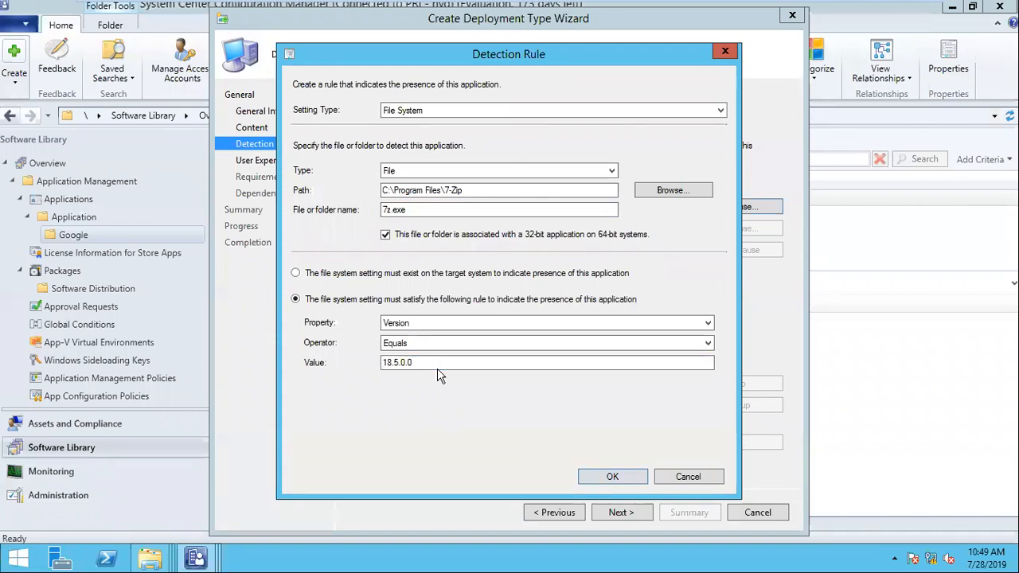
drag(409, 210, 341, 209)
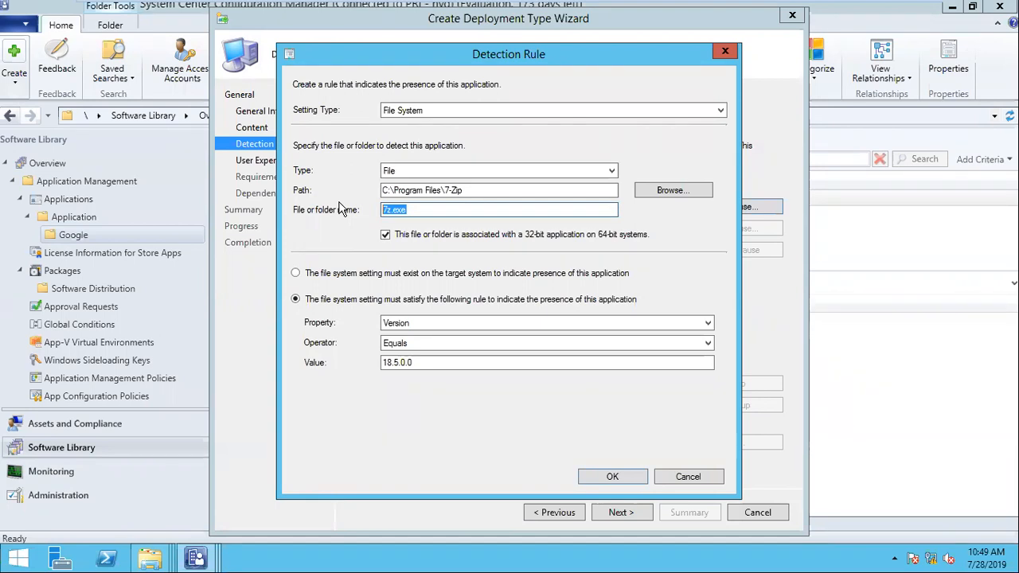
click(426, 365)
key(ctrl+a)
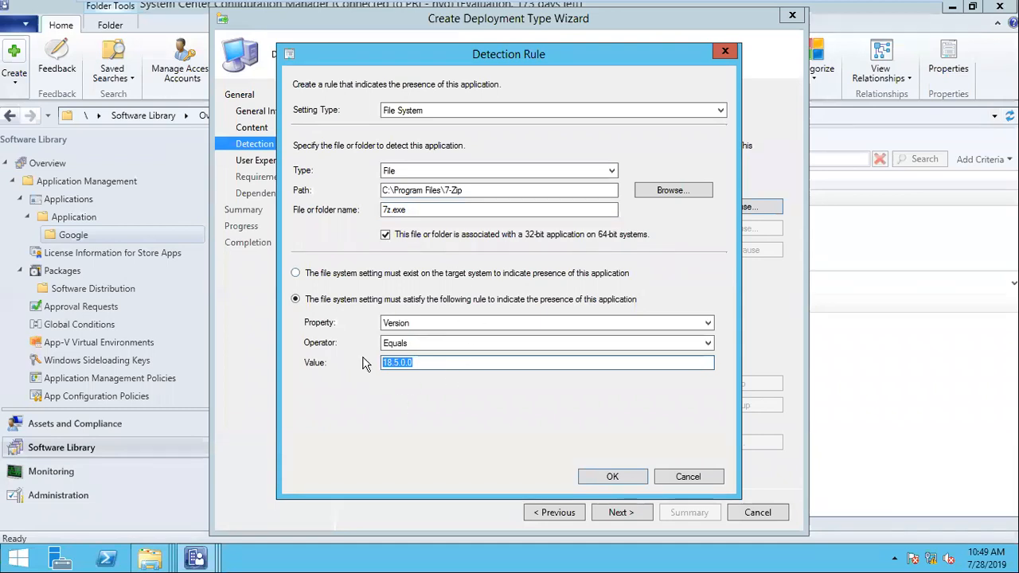
click(634, 478)
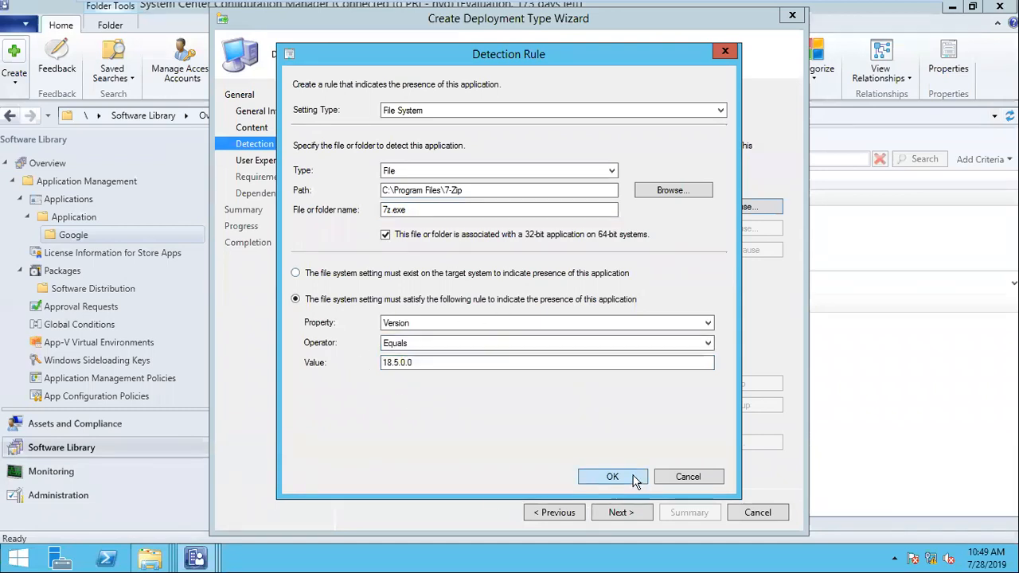
click(467, 226)
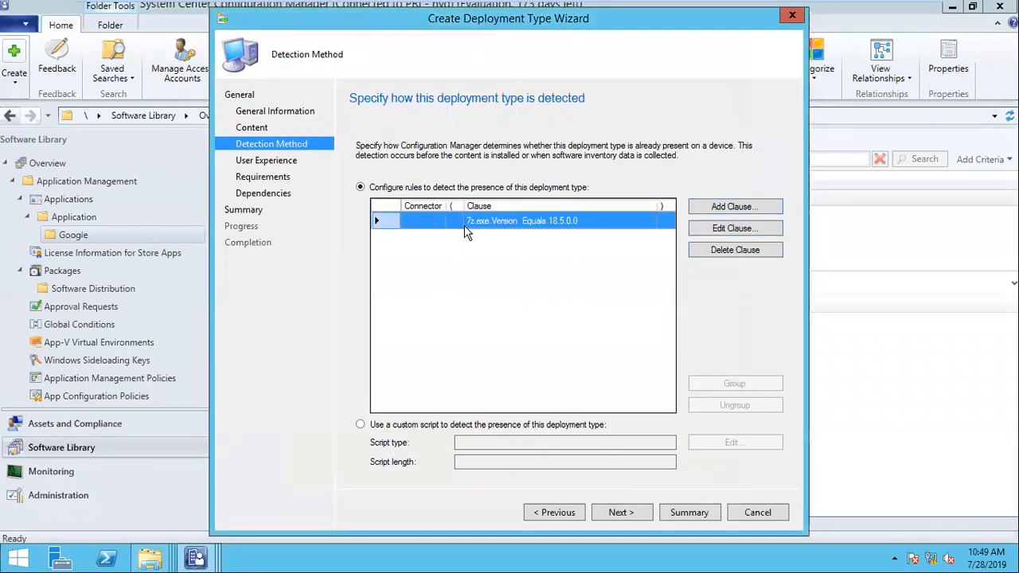
- Set installation behavior to Install for system, whether or not a user is logged on
click(622, 513)
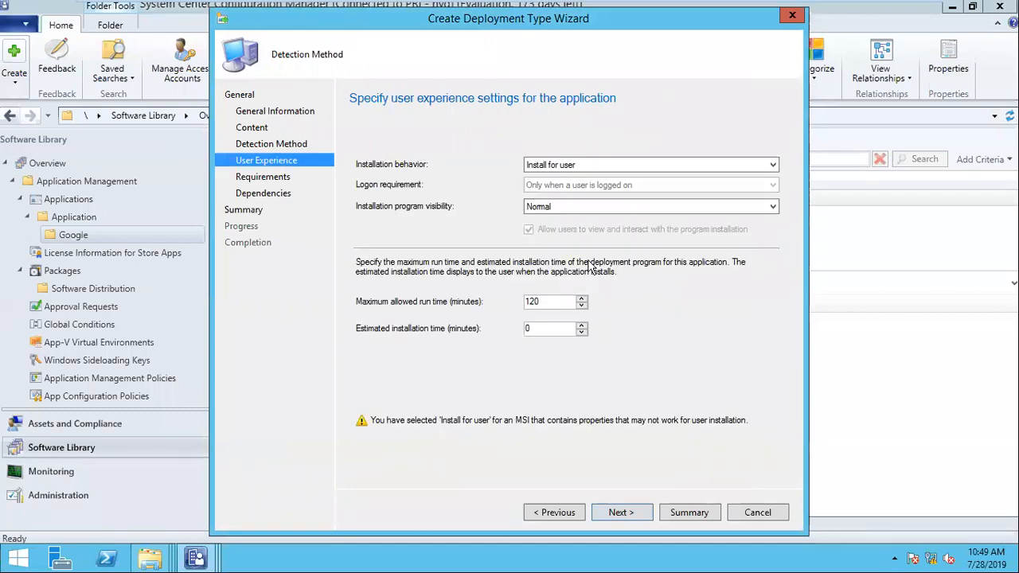
click(571, 165)
click(571, 188)
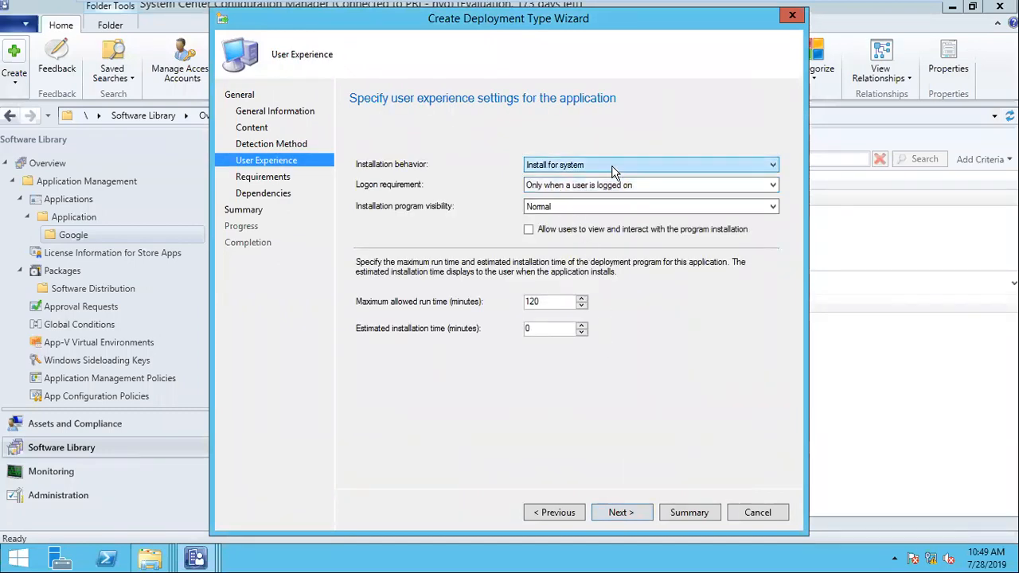
click(603, 184)
click(602, 209)
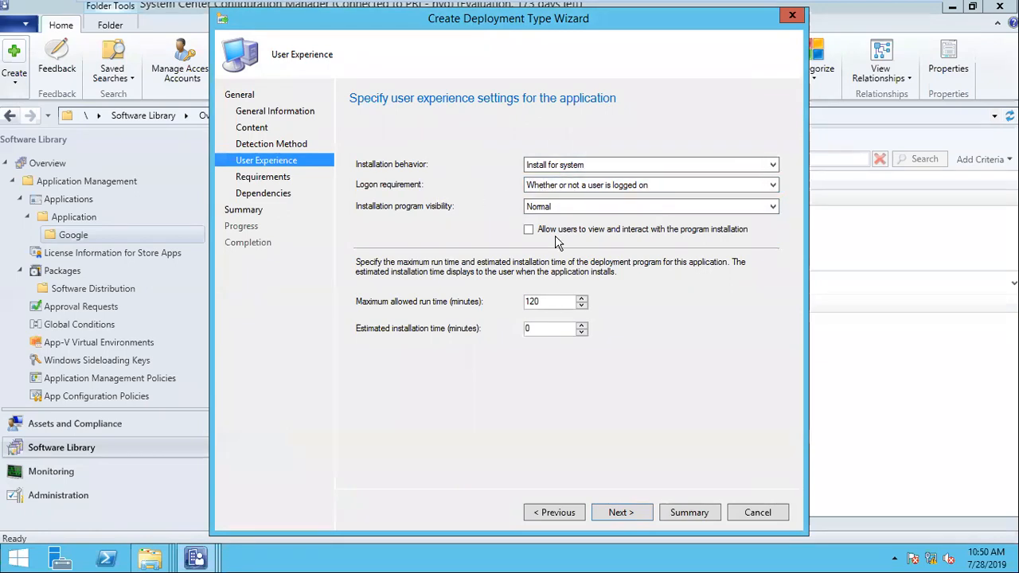
click(621, 513)
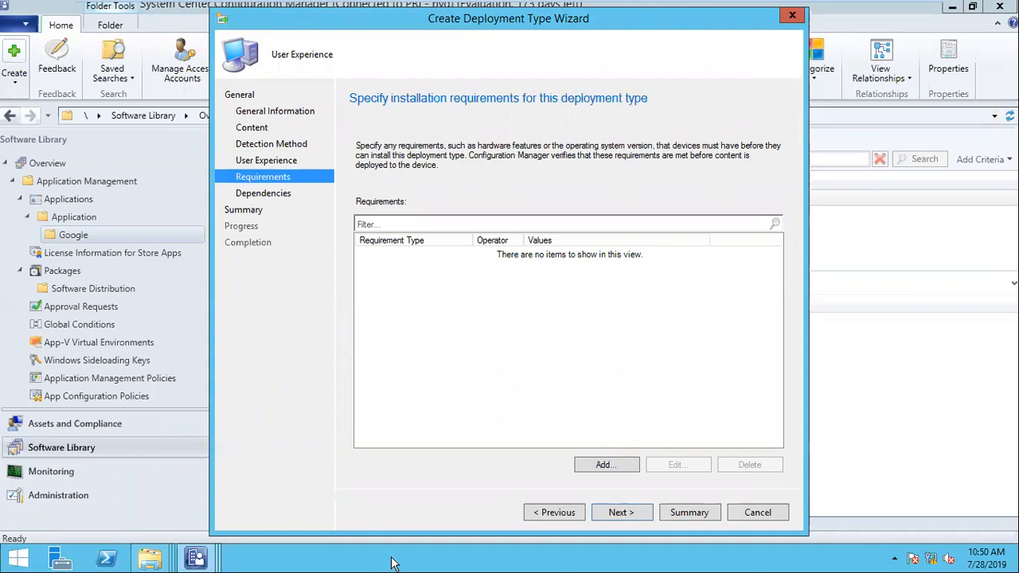
- Add a requirement of at least 3000 MB total physical memory
click(631, 471)
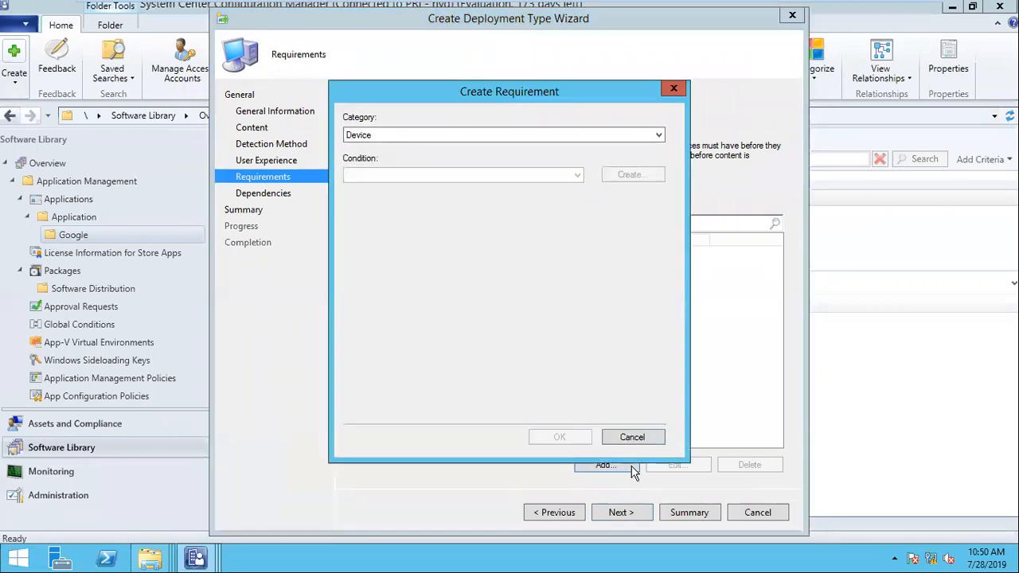
click(430, 175)
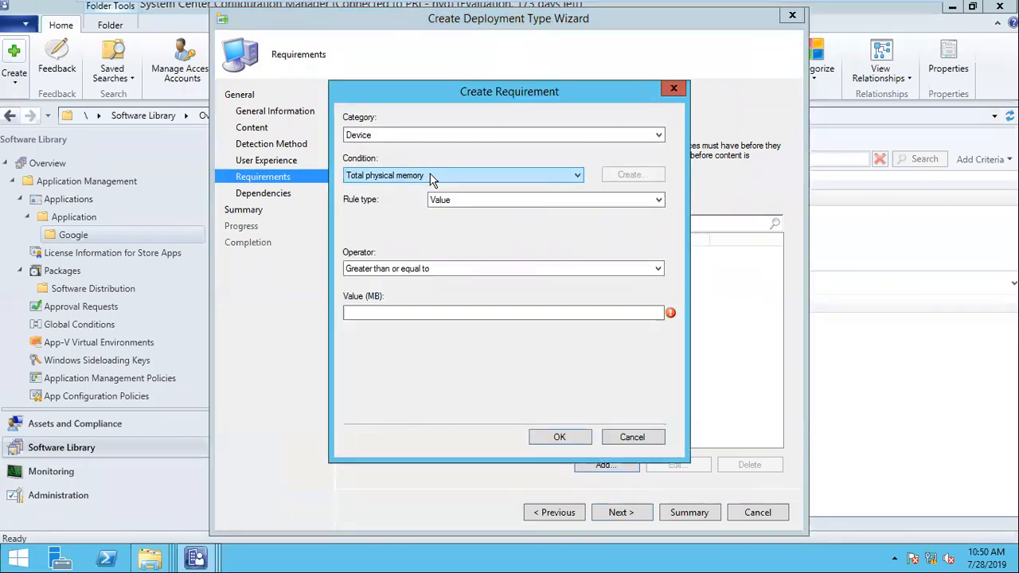
click(411, 312)
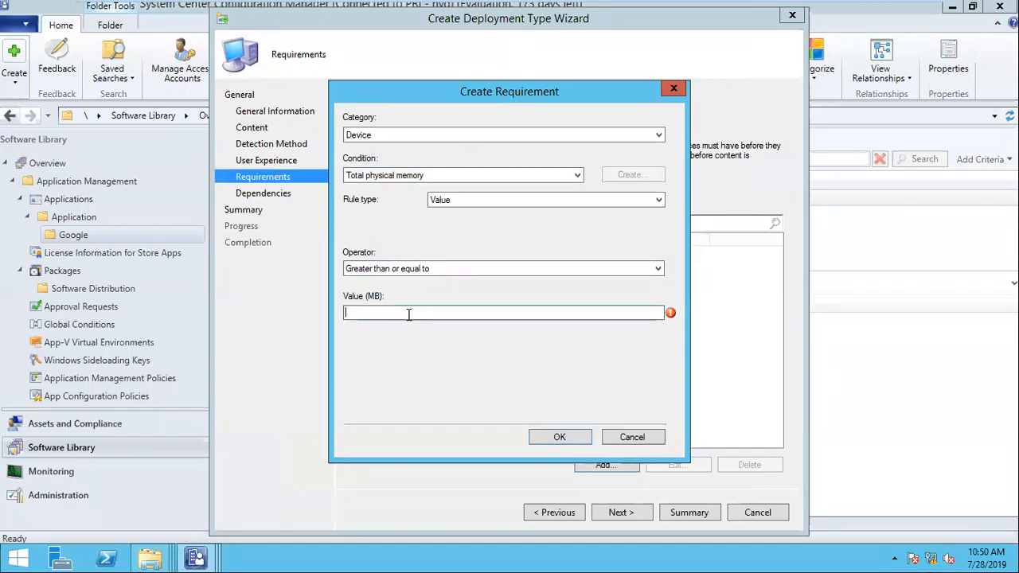
text(3000)
click(557, 438)
- Add a requirement of at least 1000 MB free space on the system drive
click(616, 468)
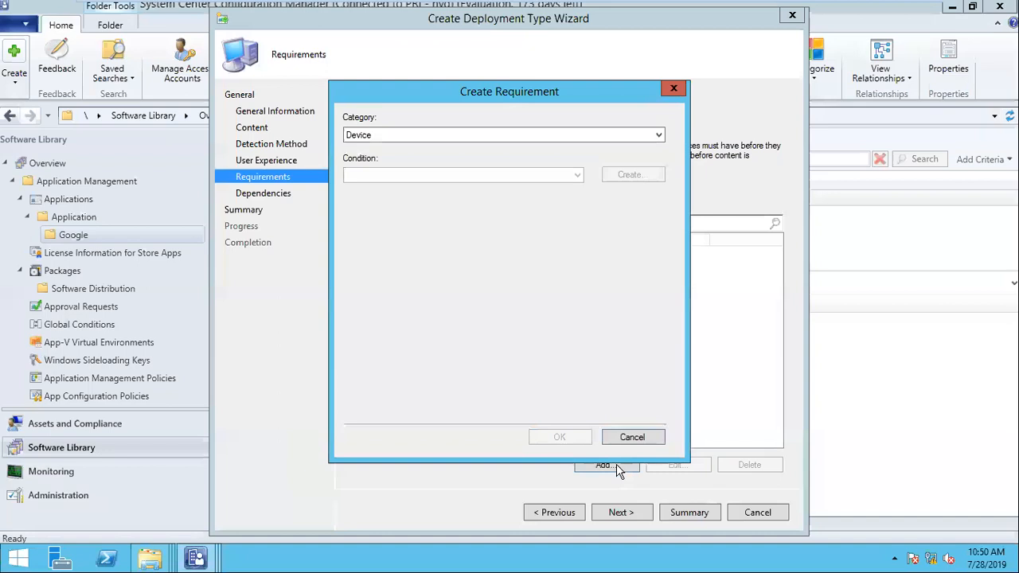
click(458, 174)
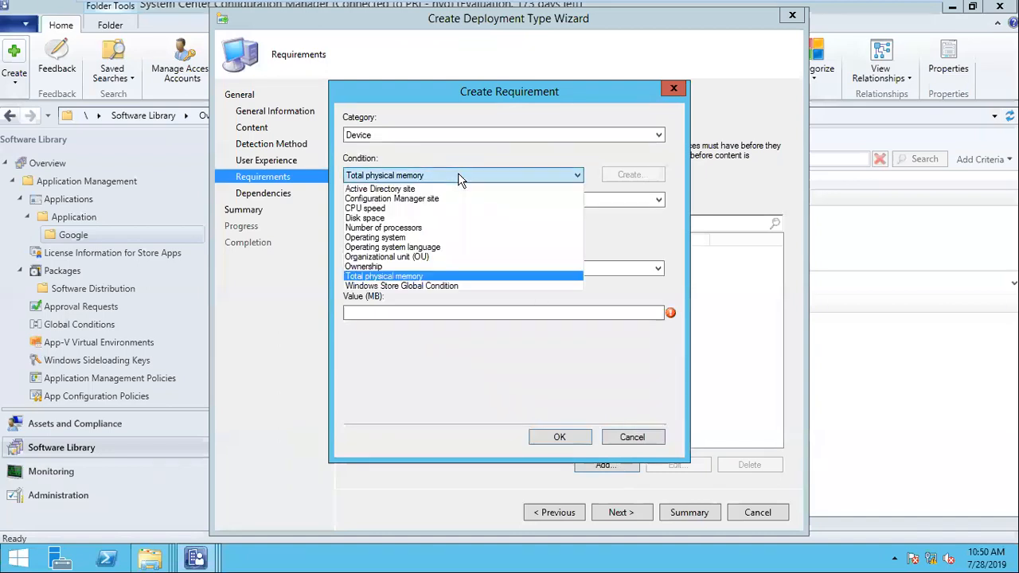
click(430, 225)
click(407, 344)
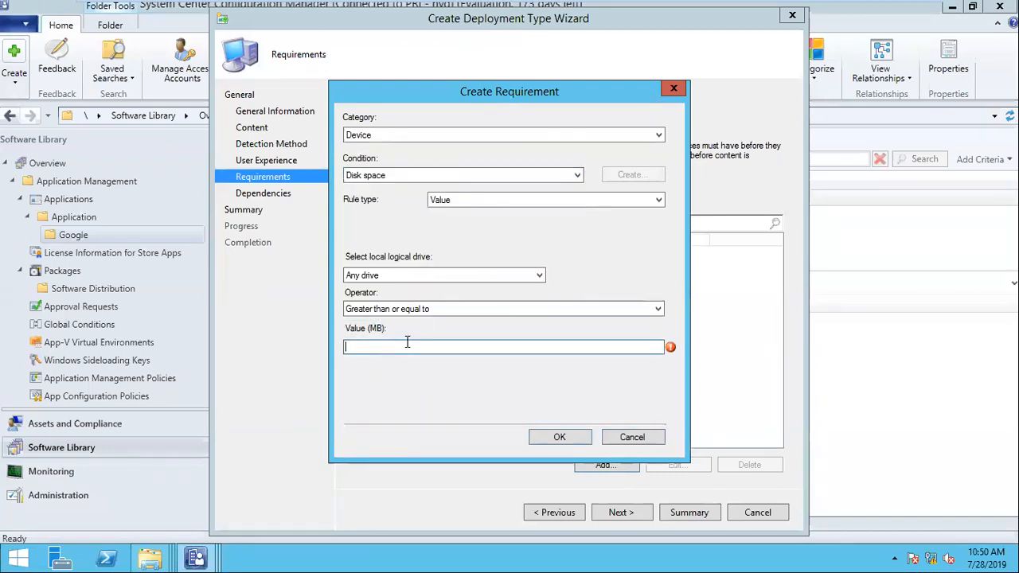
text(1000)
click(379, 276)
click(379, 295)
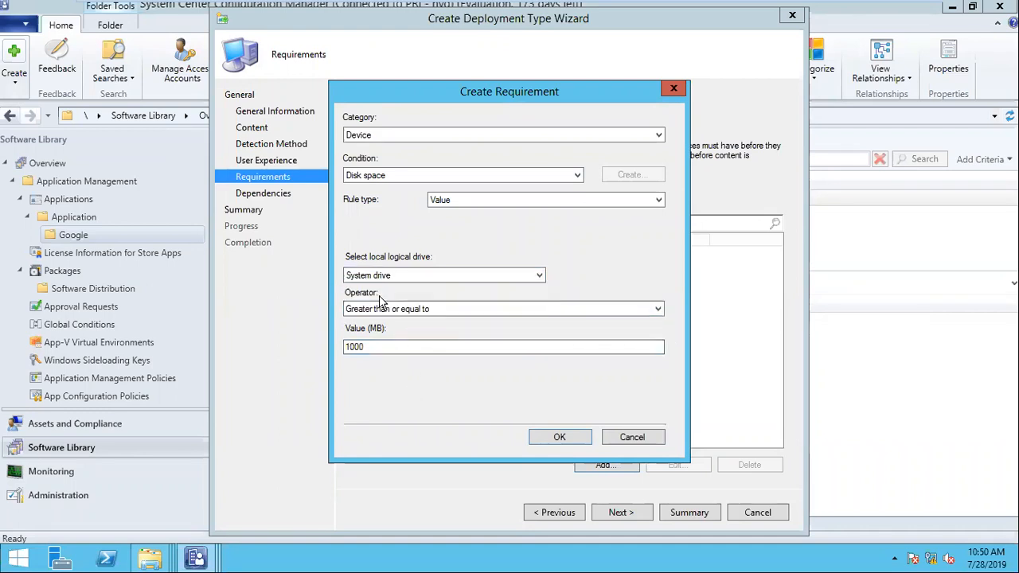
click(558, 443)
- Add an operating system requirement limited to Windows 7 or Windows 10
click(603, 463)
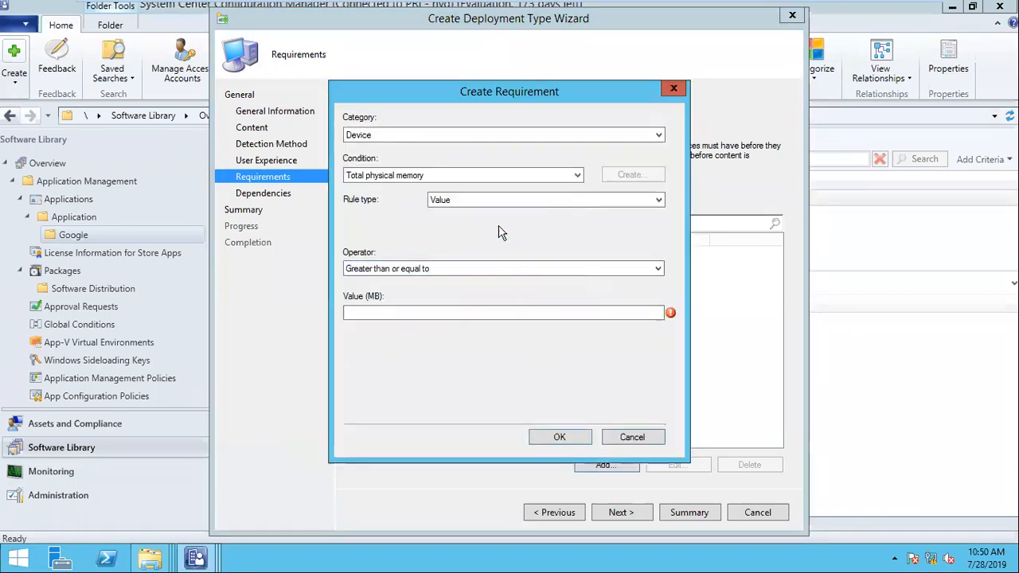
click(420, 270)
click(422, 273)
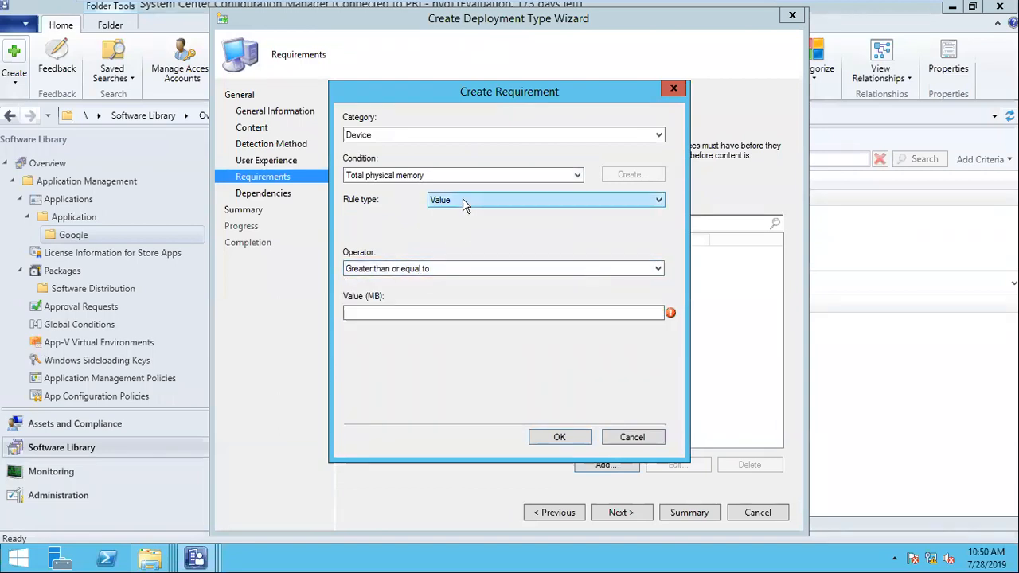
click(425, 177)
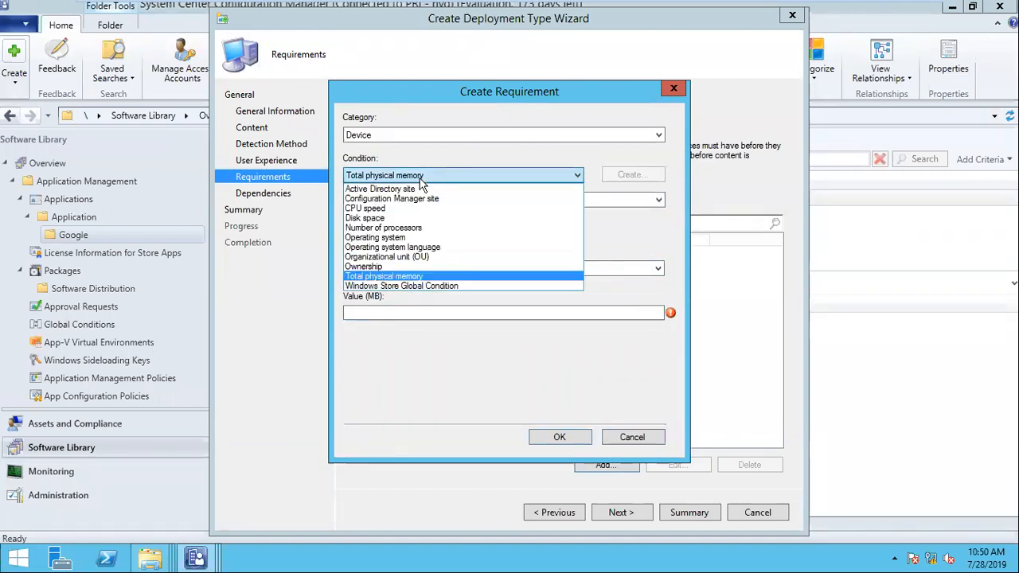
click(414, 238)
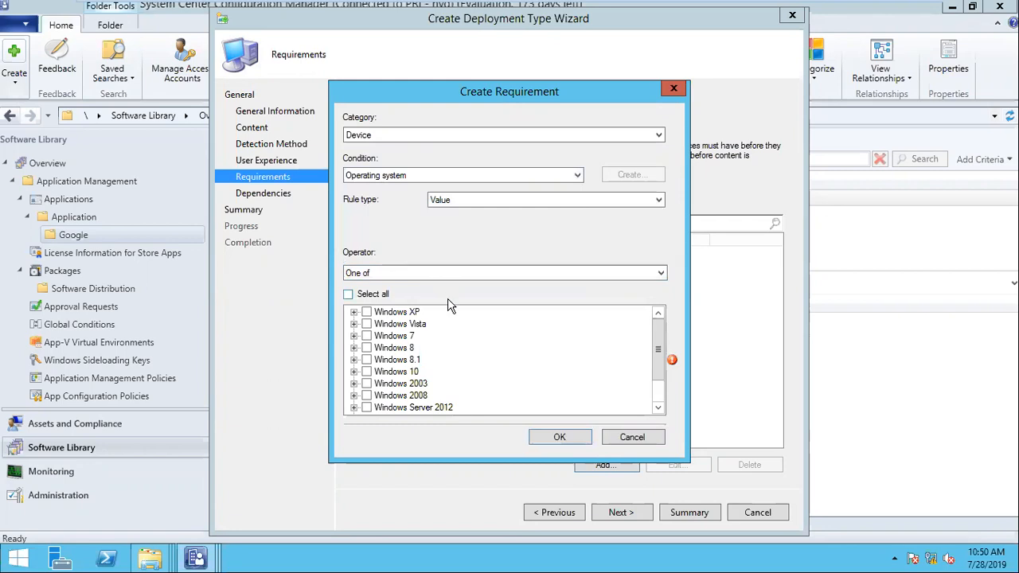
click(354, 372)
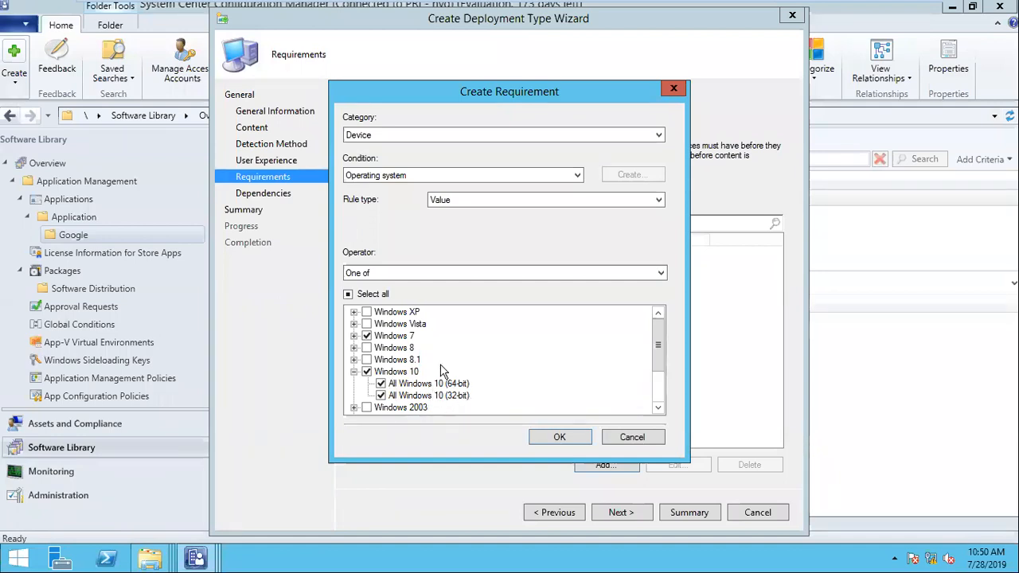
click(558, 437)
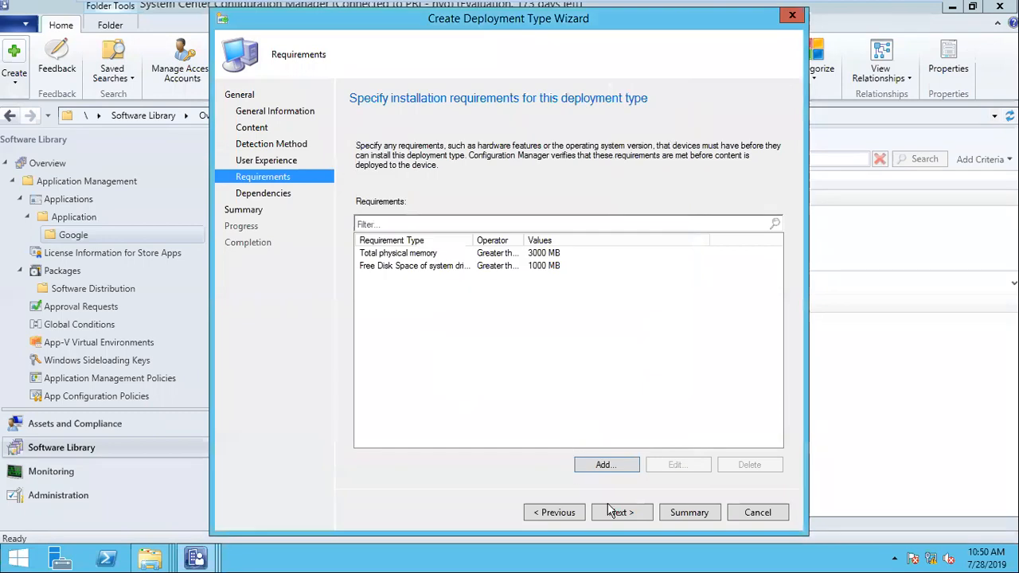
- Complete the deployment type wizard and the Create Application Wizard for 7 Zip 20.0.0.1
click(618, 514)
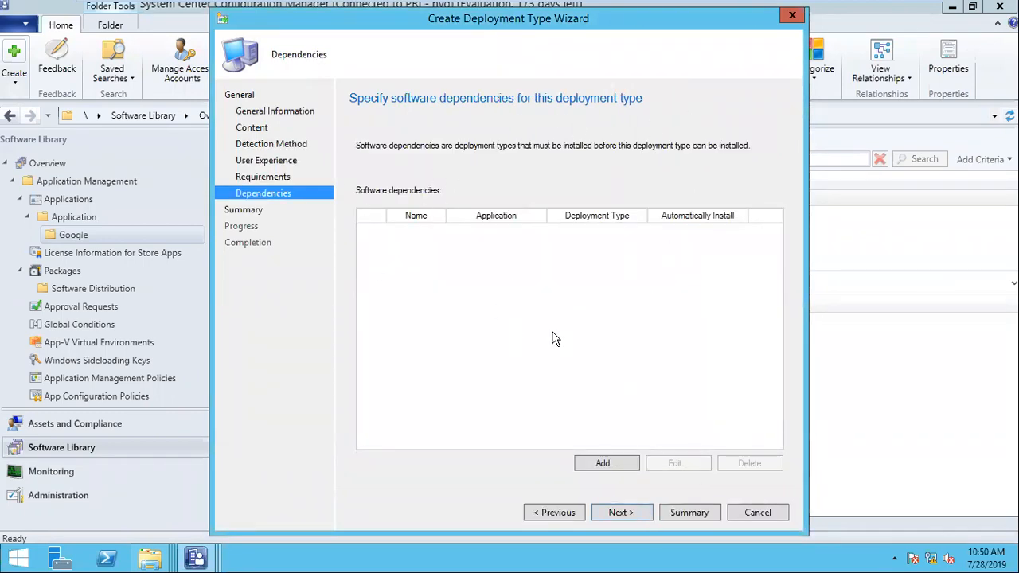
click(618, 514)
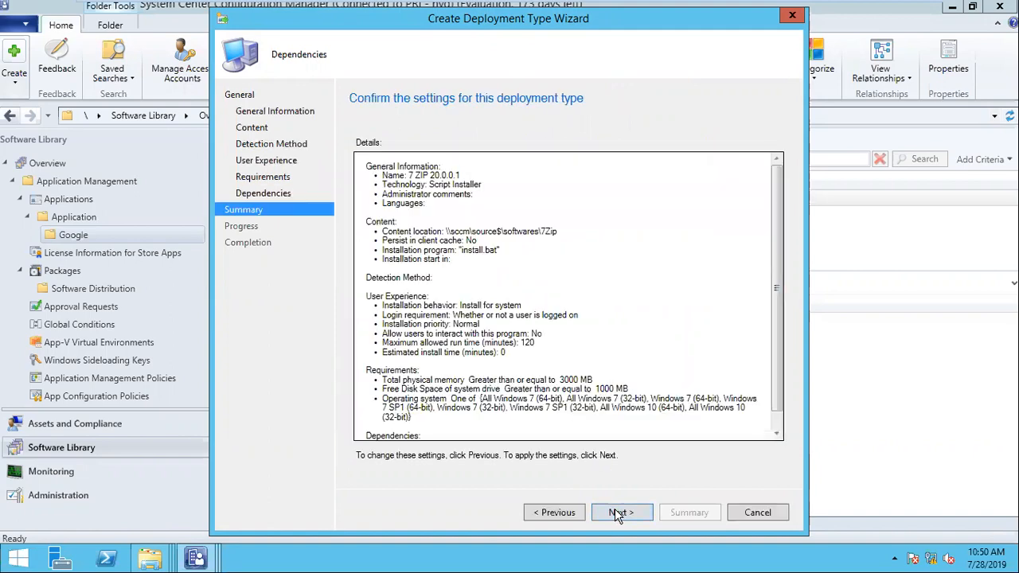
click(624, 512)
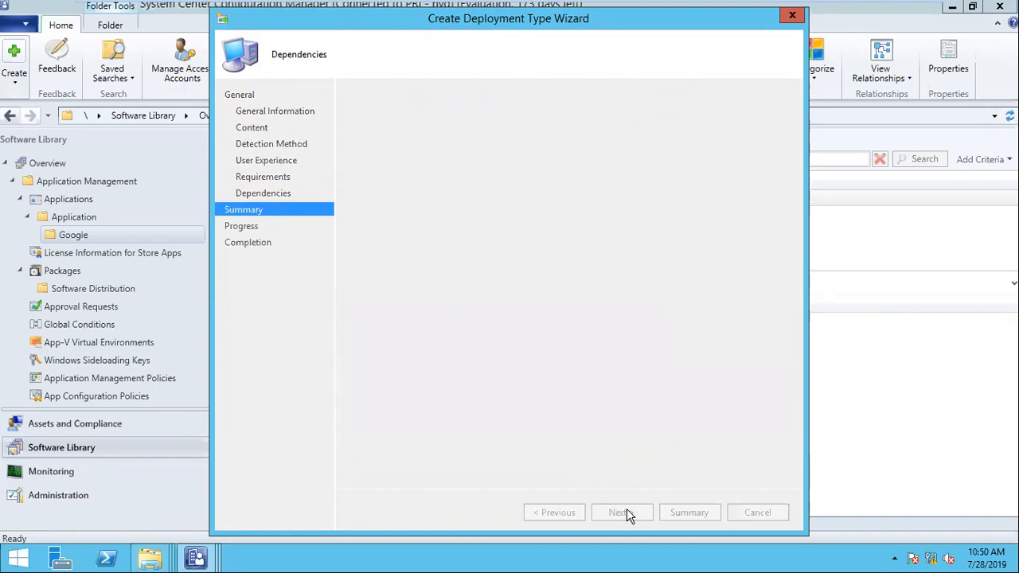
click(757, 512)
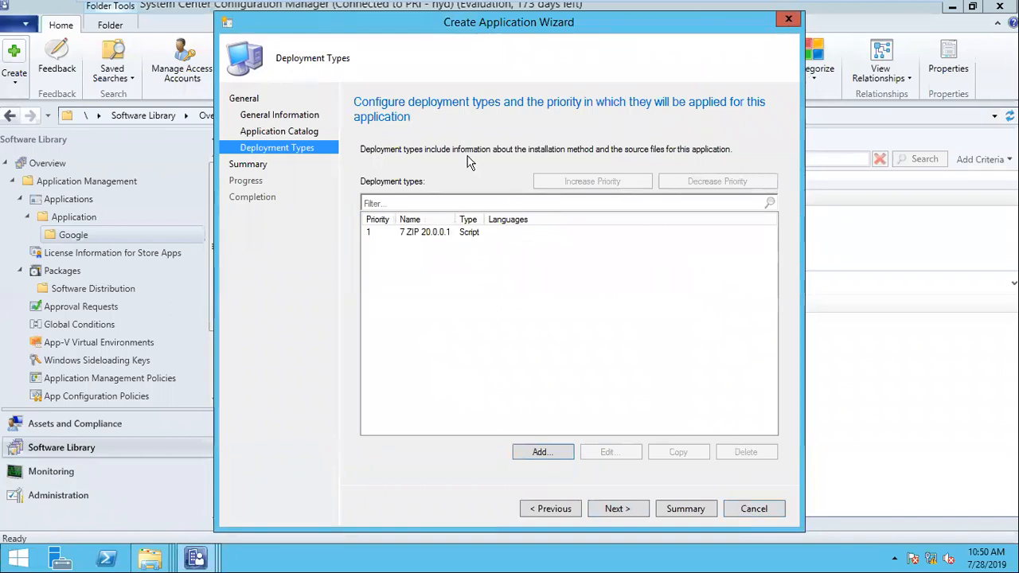
click(631, 509)
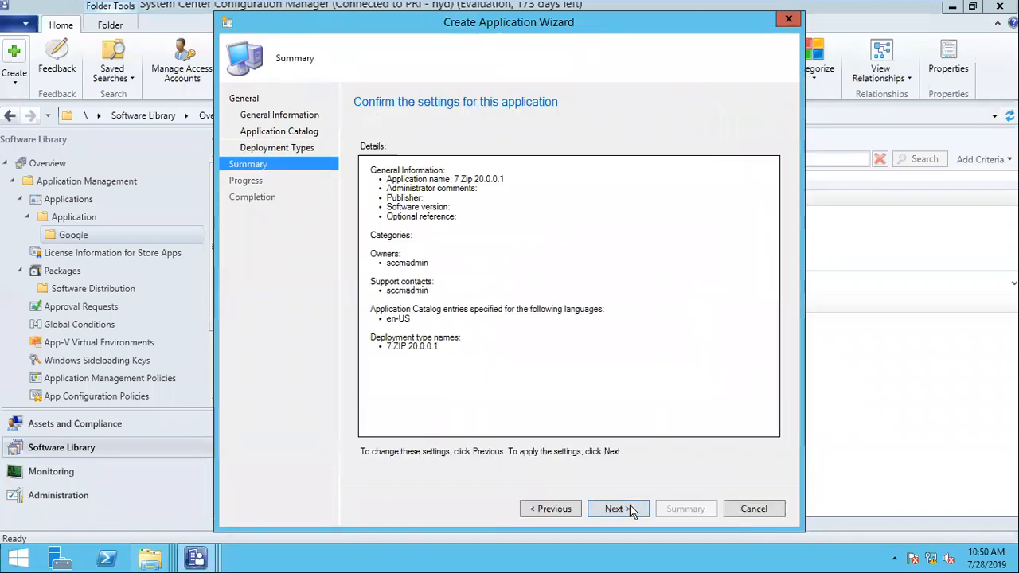
click(628, 508)
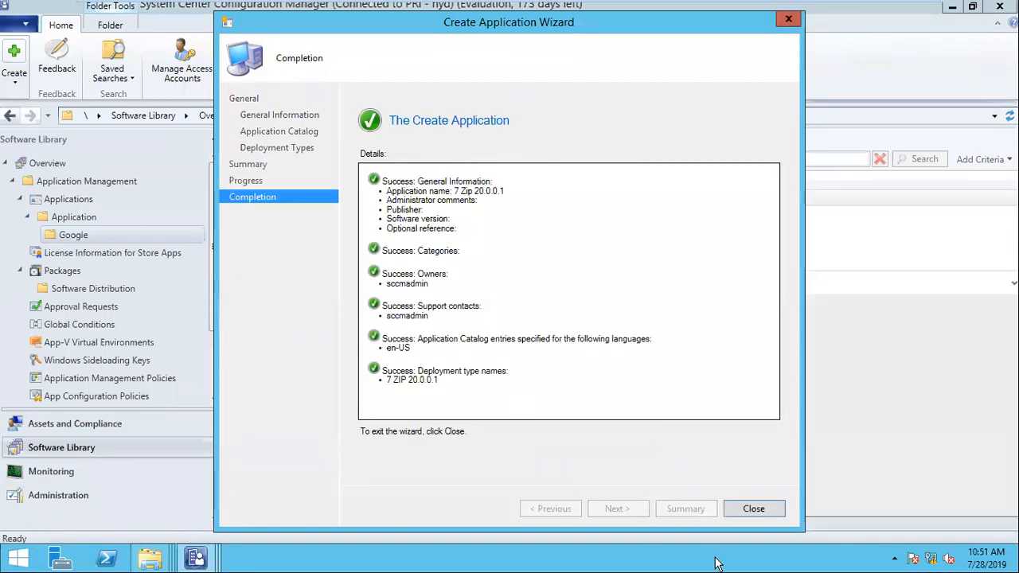
click(754, 510)
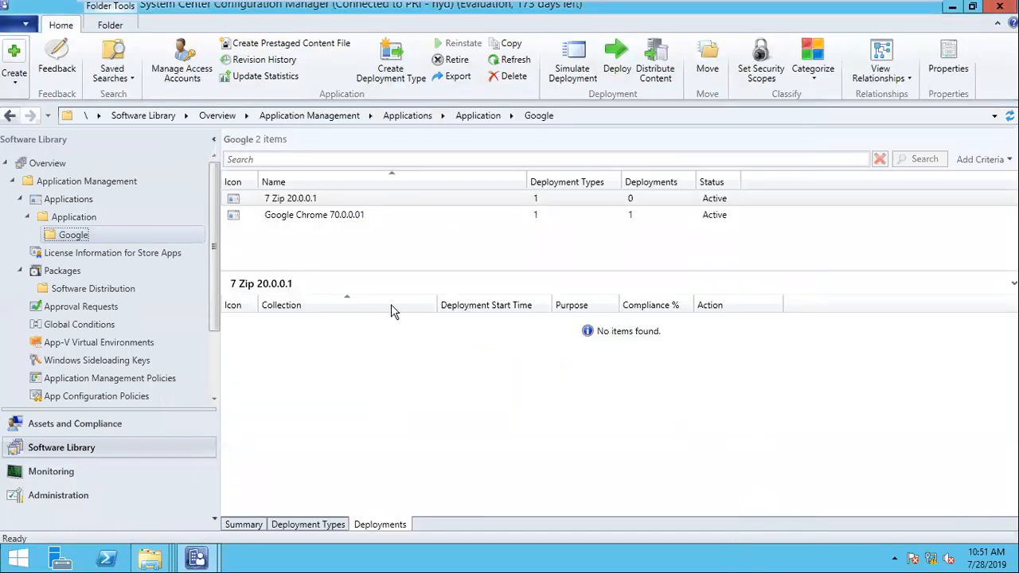
- Compare the 7 Zip deployment type with Google Chrome's on the Deployment Types tab
click(308, 526)
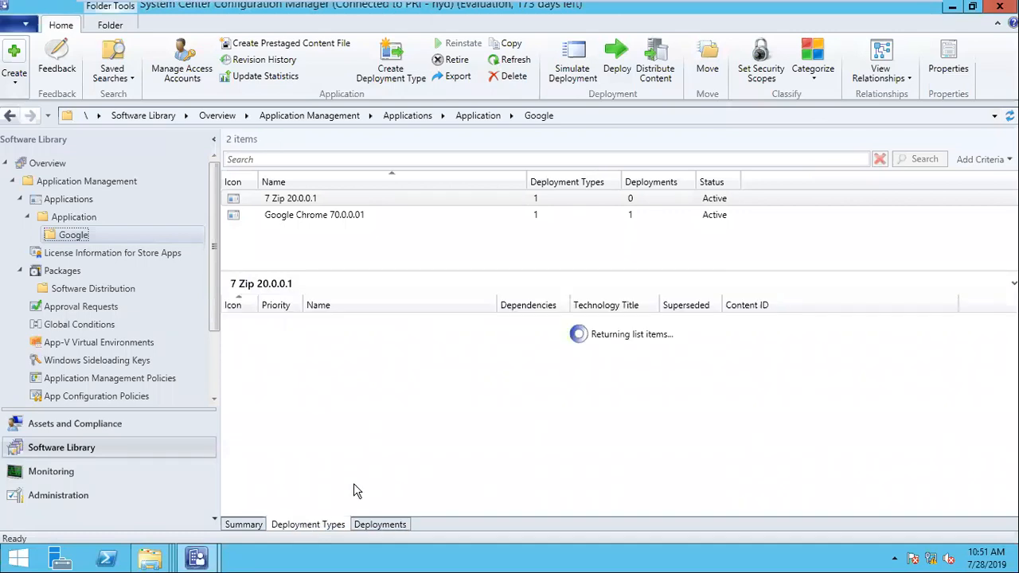
drag(654, 303, 705, 304)
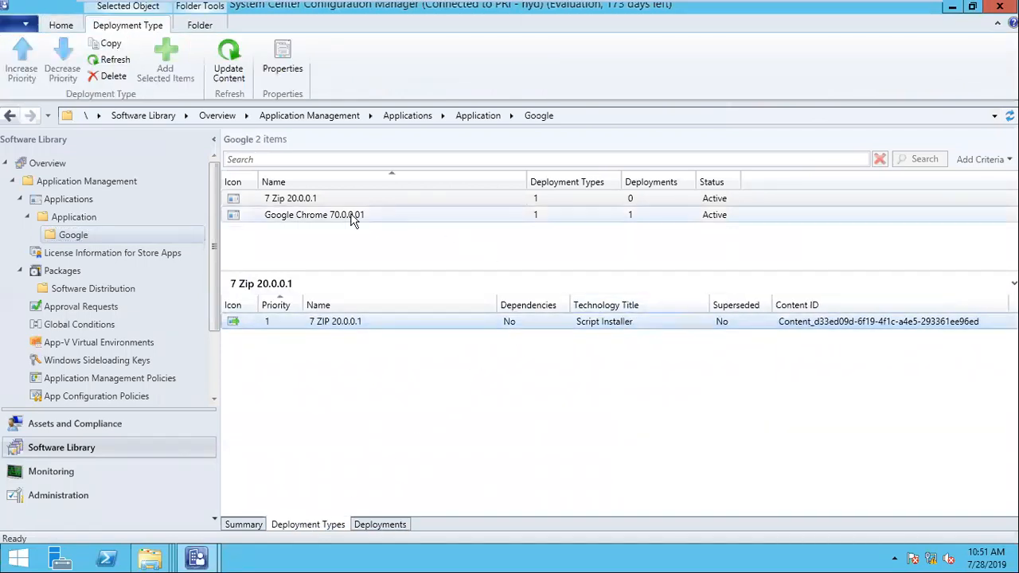
click(353, 217)
click(570, 324)
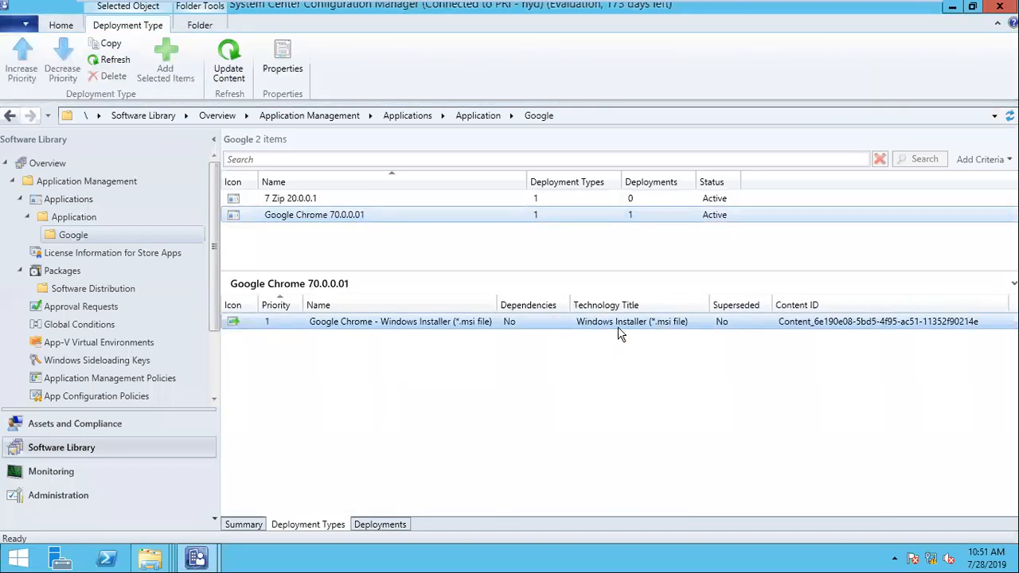
click(441, 207)
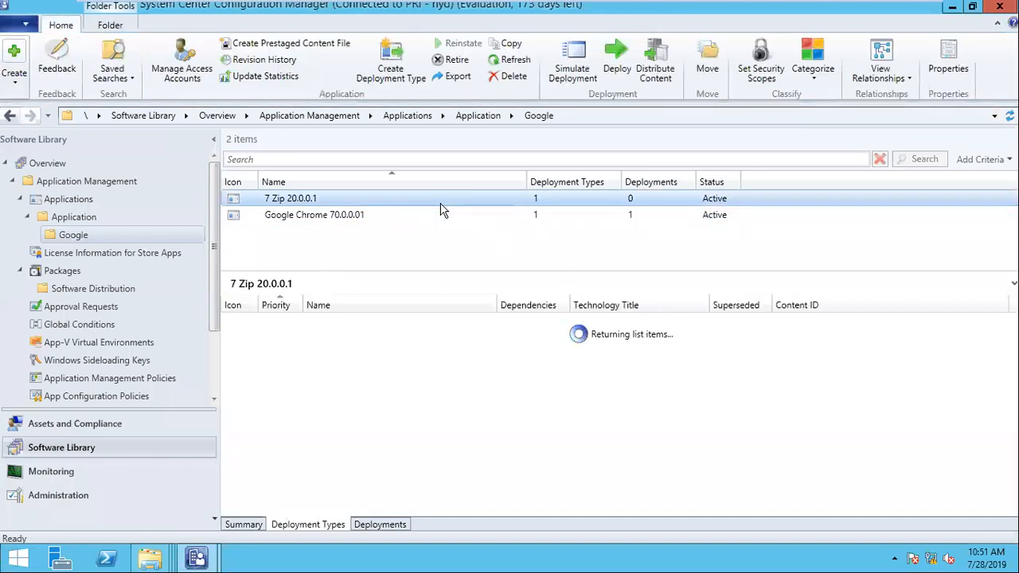
- Check 7 Zip 20.0.0.1's summary, which shows no distribution point targeted yet
click(241, 524)
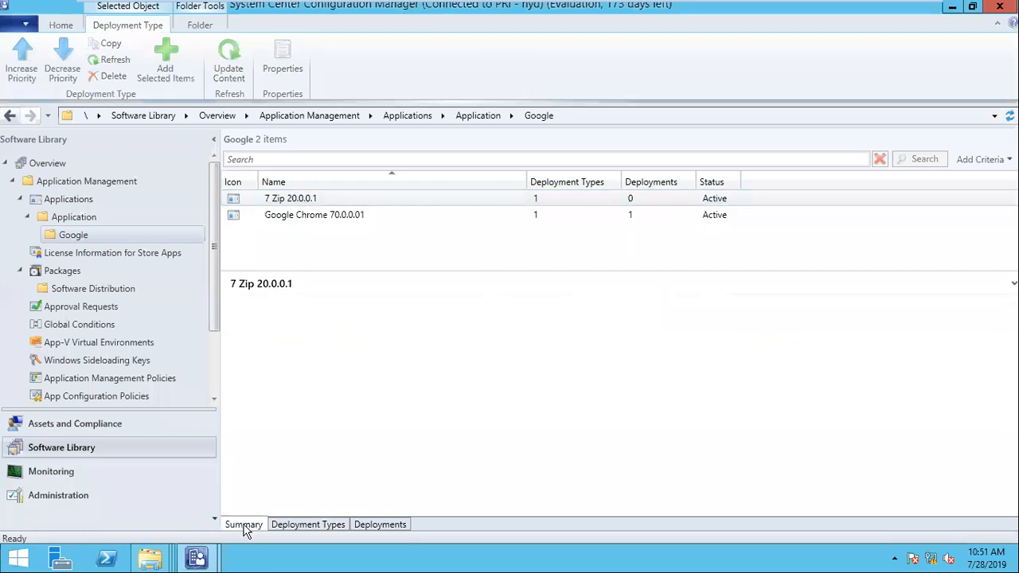
scroll(560, 437, down, 2)
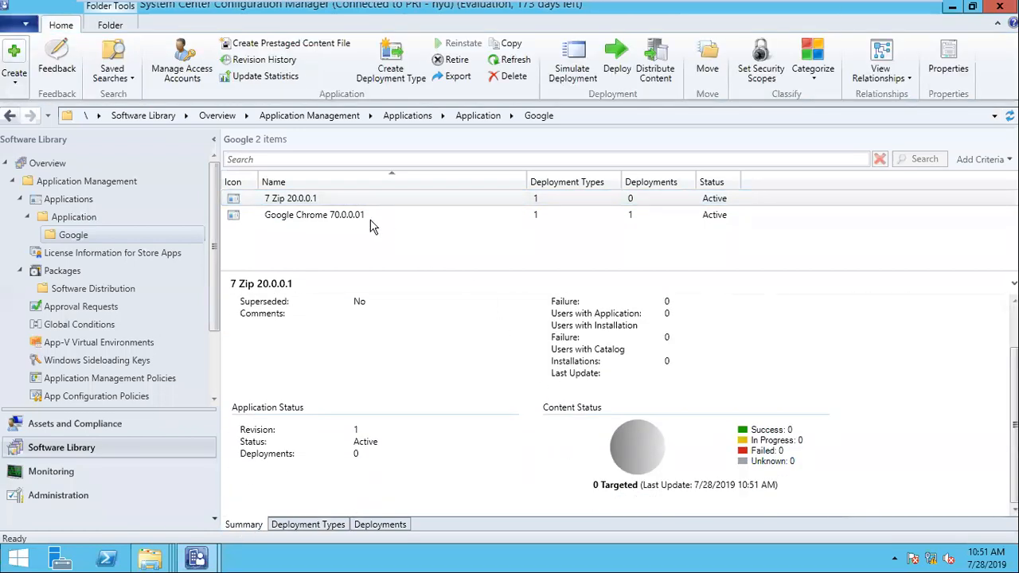
right_click(302, 202)
- Distribute the 7 Zip content to the SCCM.NANI.LOCAL distribution point
click(382, 426)
click(575, 476)
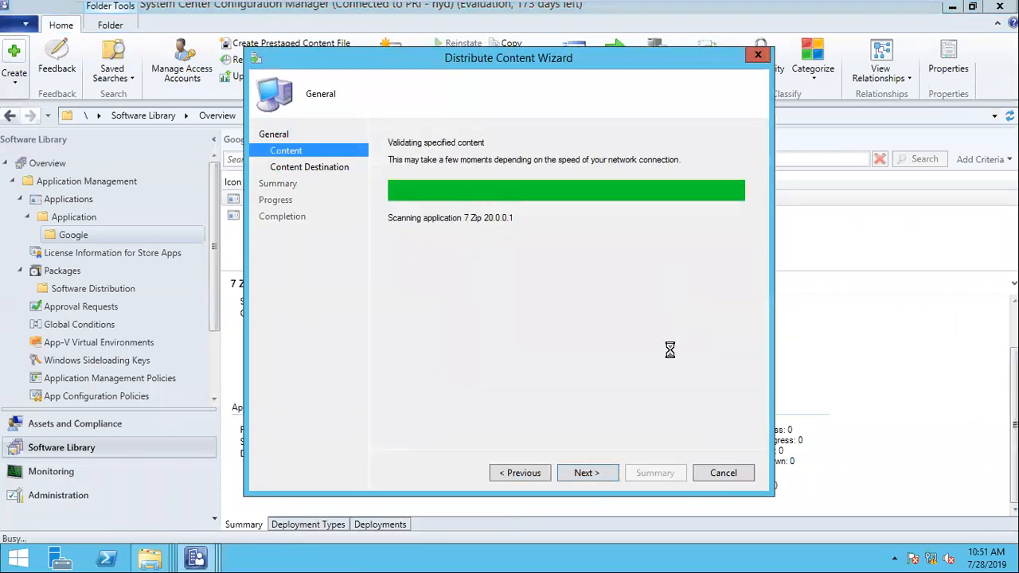
click(596, 472)
click(728, 246)
click(726, 282)
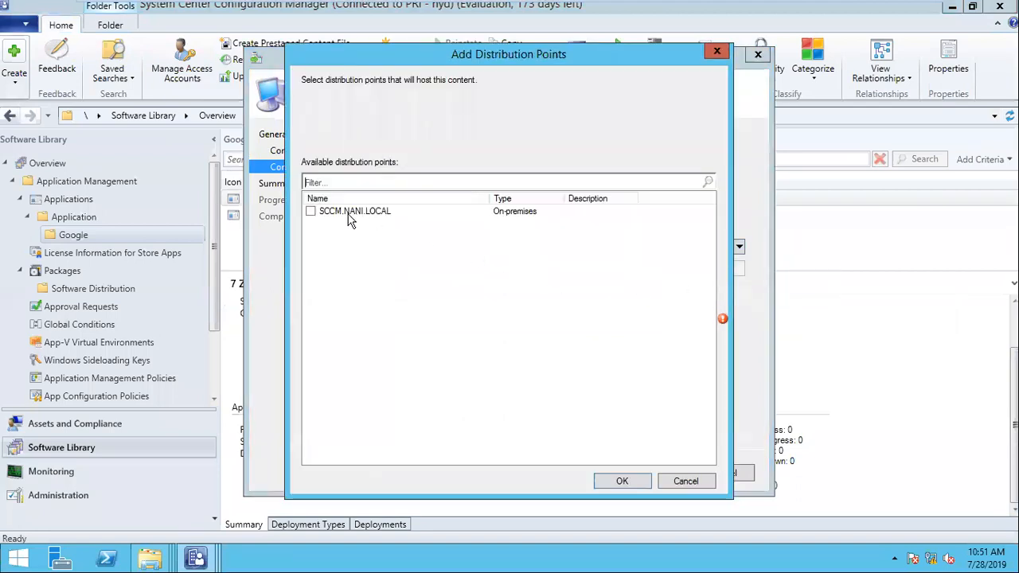
click(620, 481)
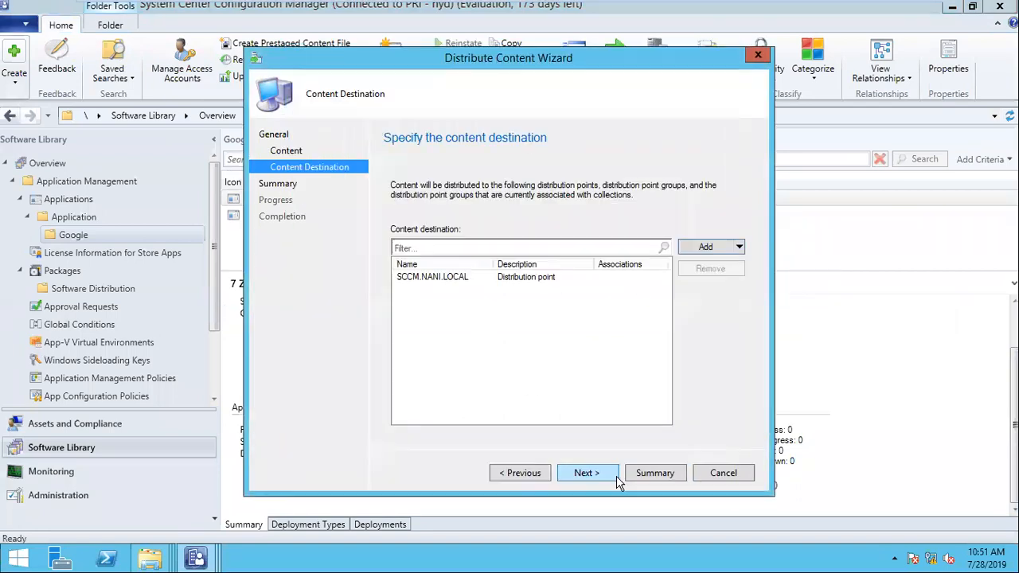
click(586, 473)
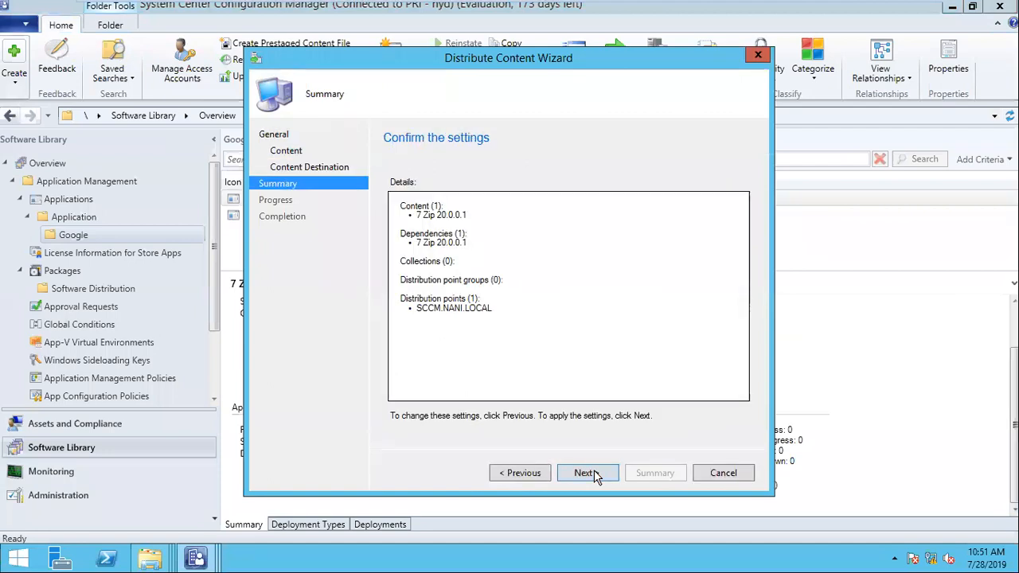
click(586, 473)
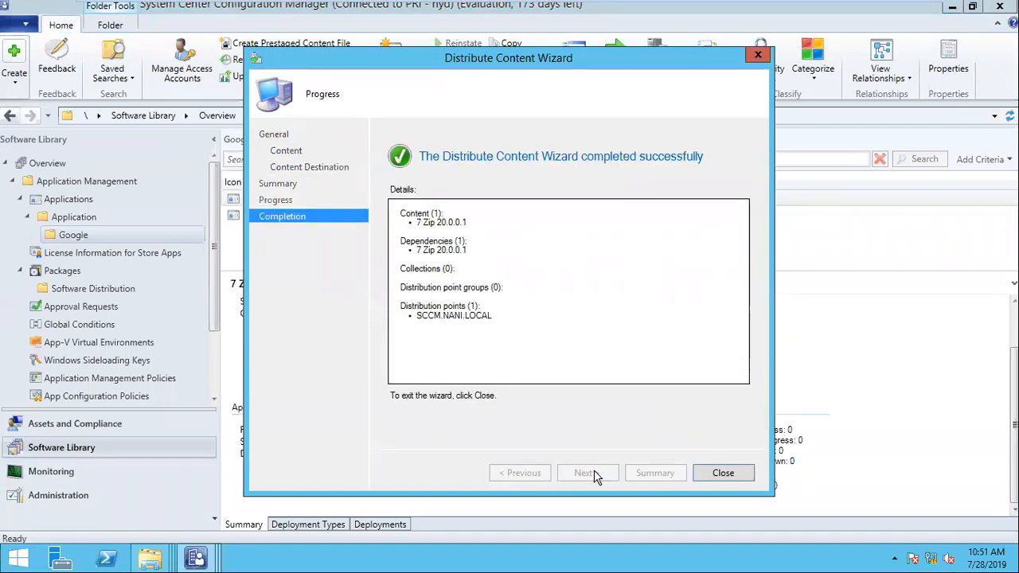
click(721, 478)
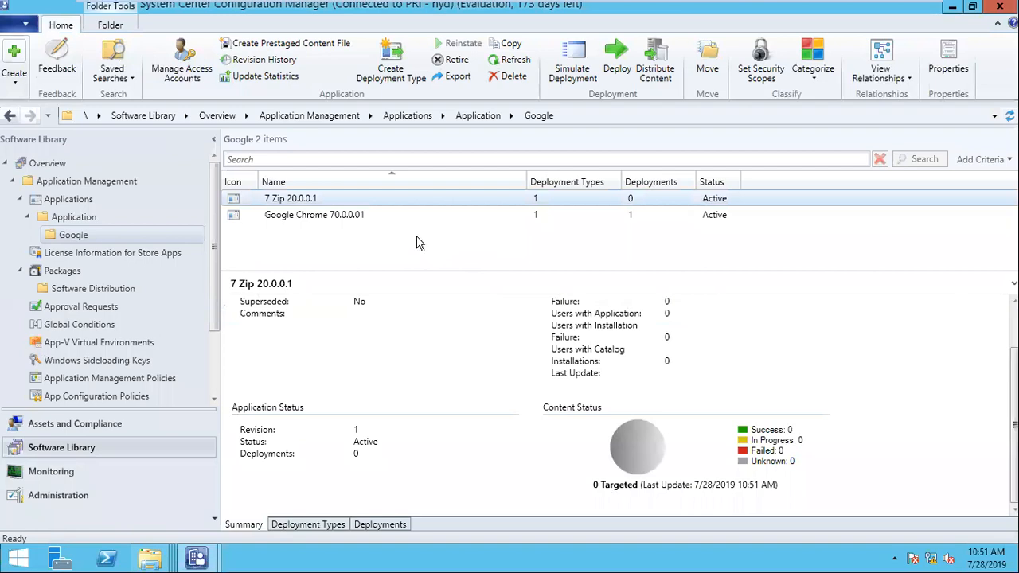
- Refresh 7 Zip 20.0.0.1 to show its distribution in progress
right_click(310, 200)
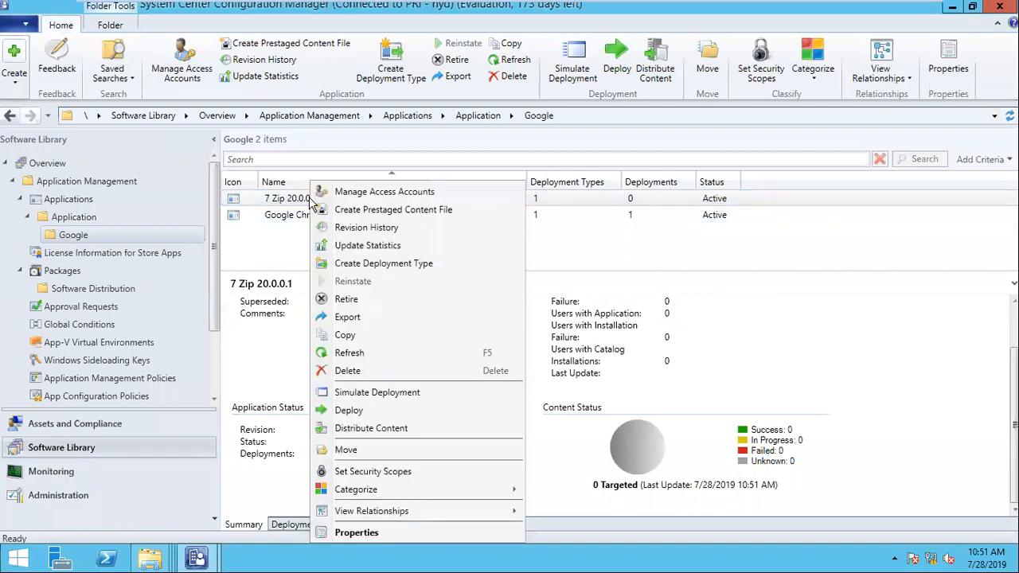
click(366, 353)
scroll(582, 455, down, 1)
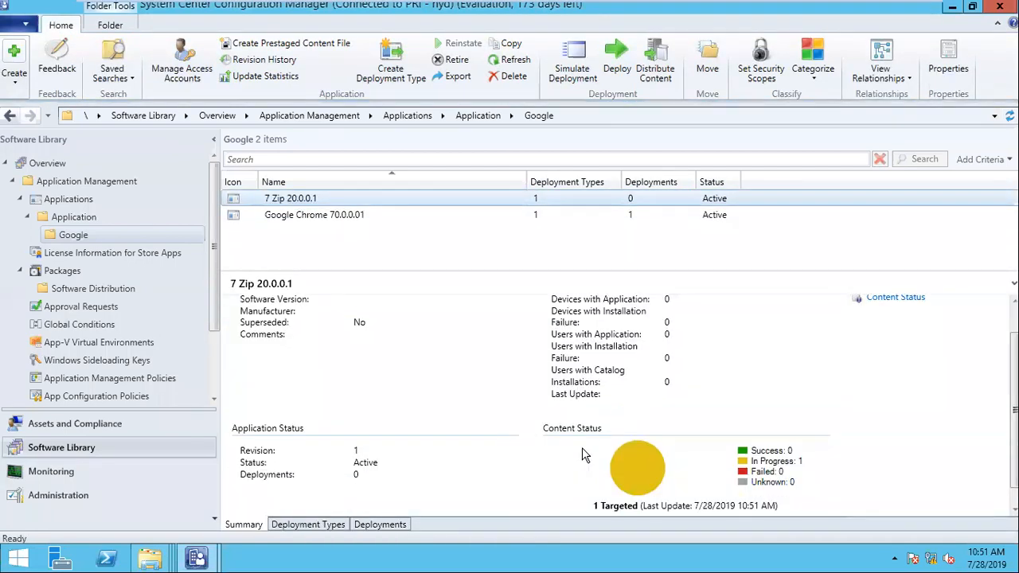
right_click(311, 200)
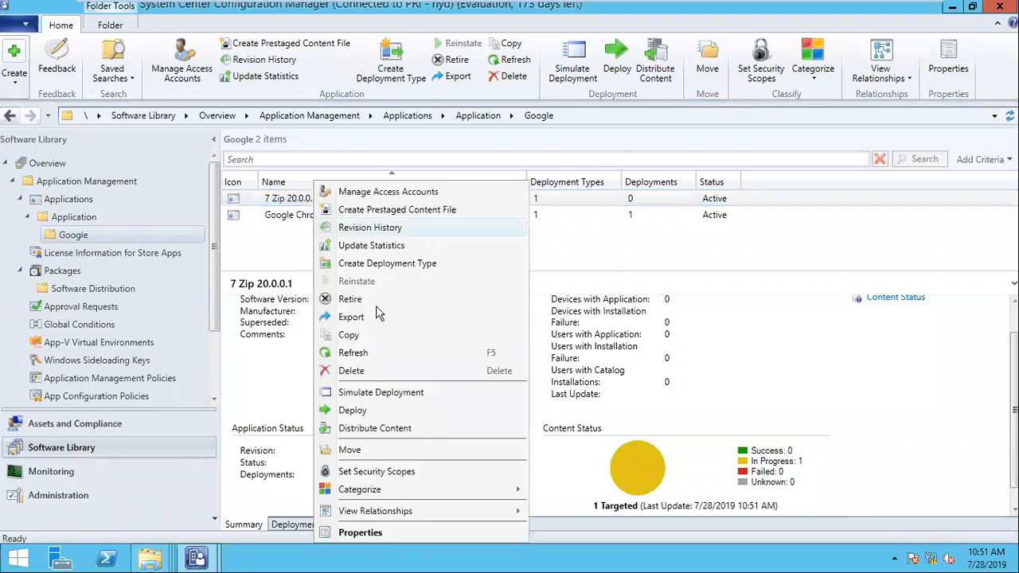
click(366, 358)
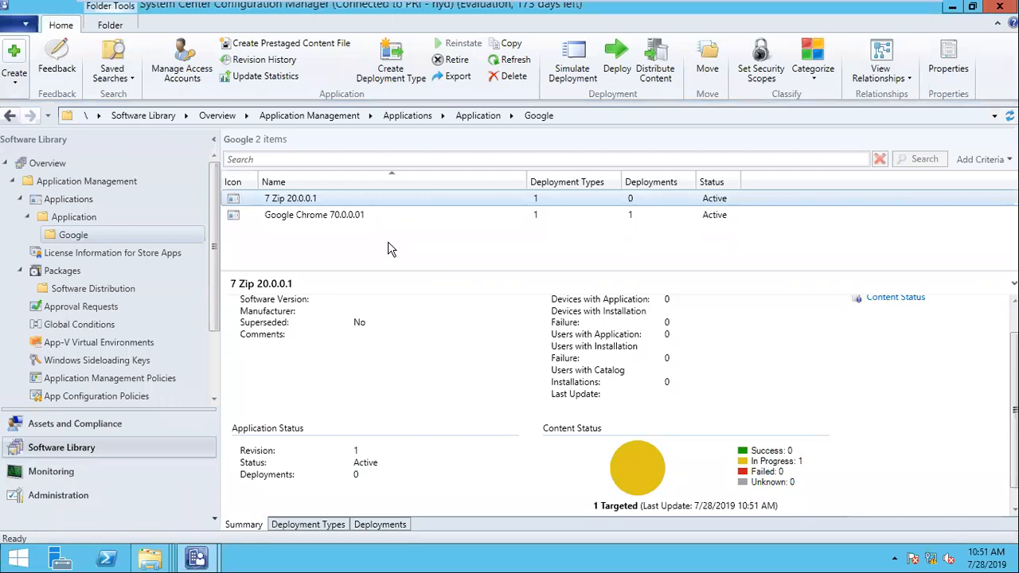
- Create an Ignova folder under Device Collections > Software Distribution
click(62, 428)
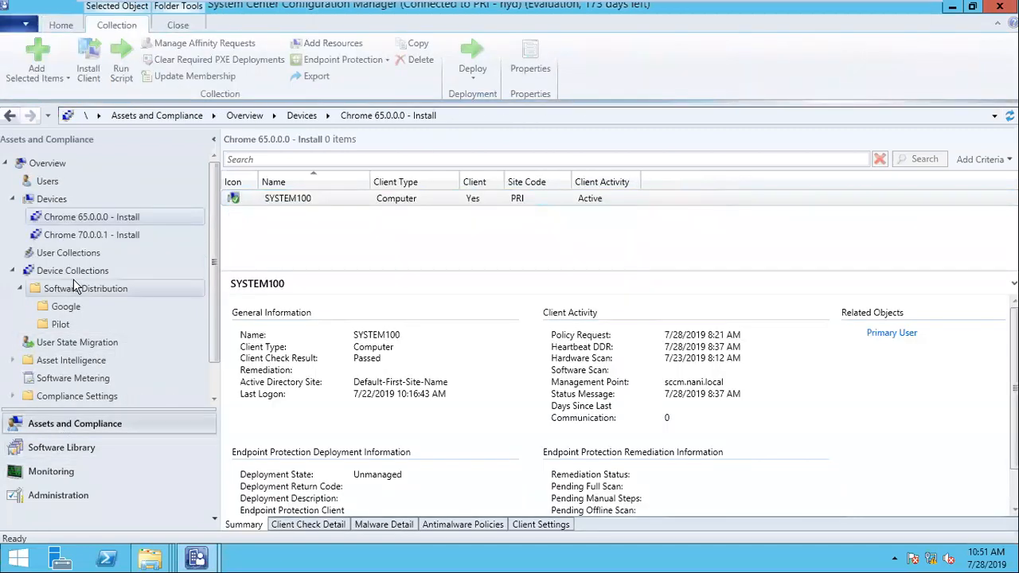
click(69, 307)
click(67, 290)
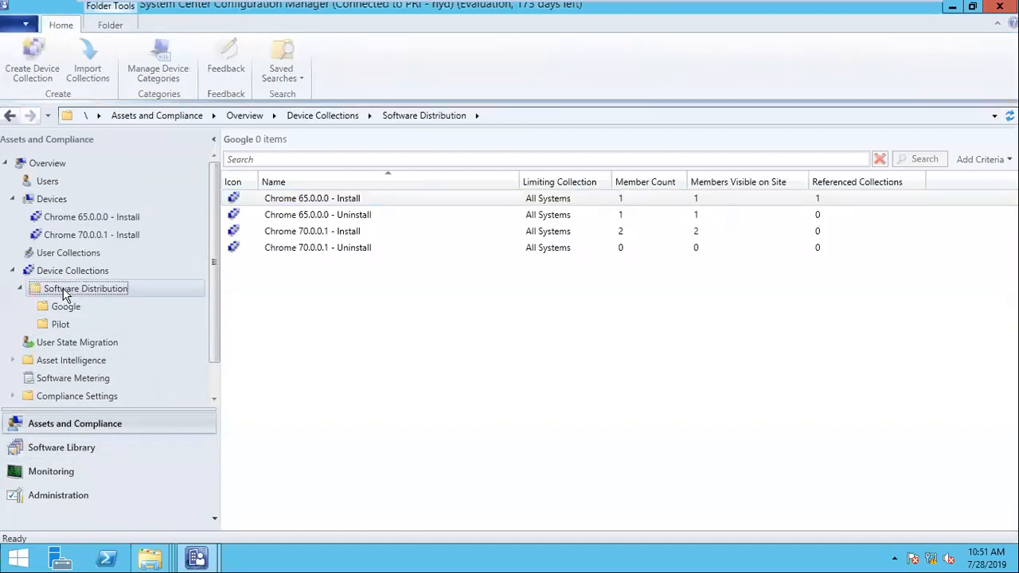
right_click(67, 290)
mouse_move(159, 388)
click(278, 383)
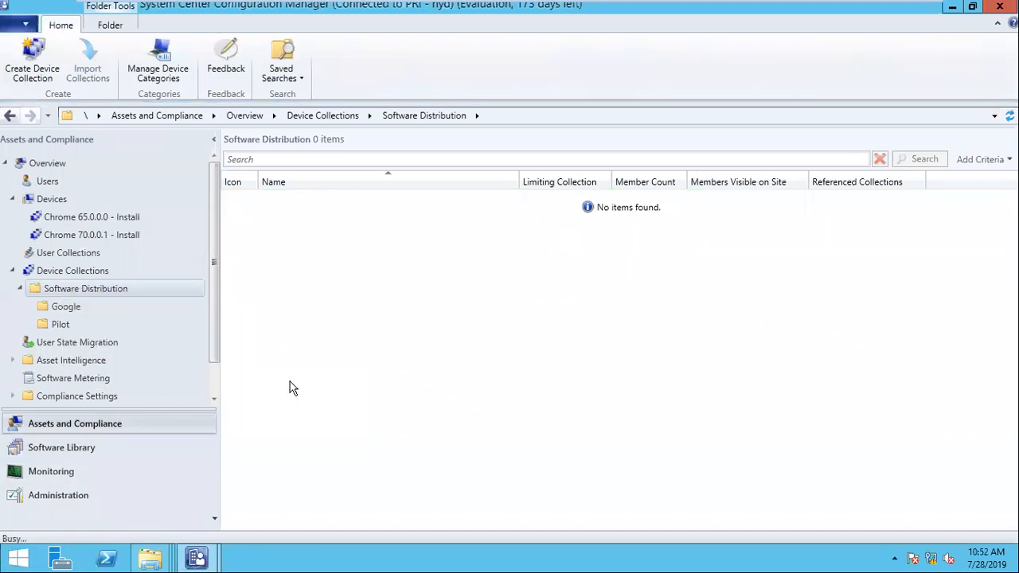
text(lg)
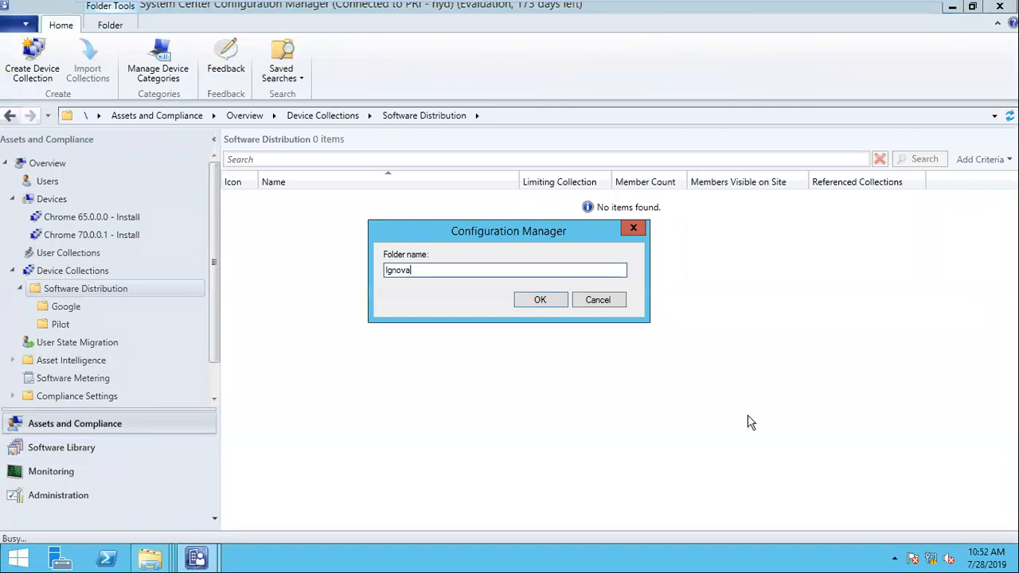
click(556, 301)
- Start a new device collection inside the Ignova folder
click(62, 325)
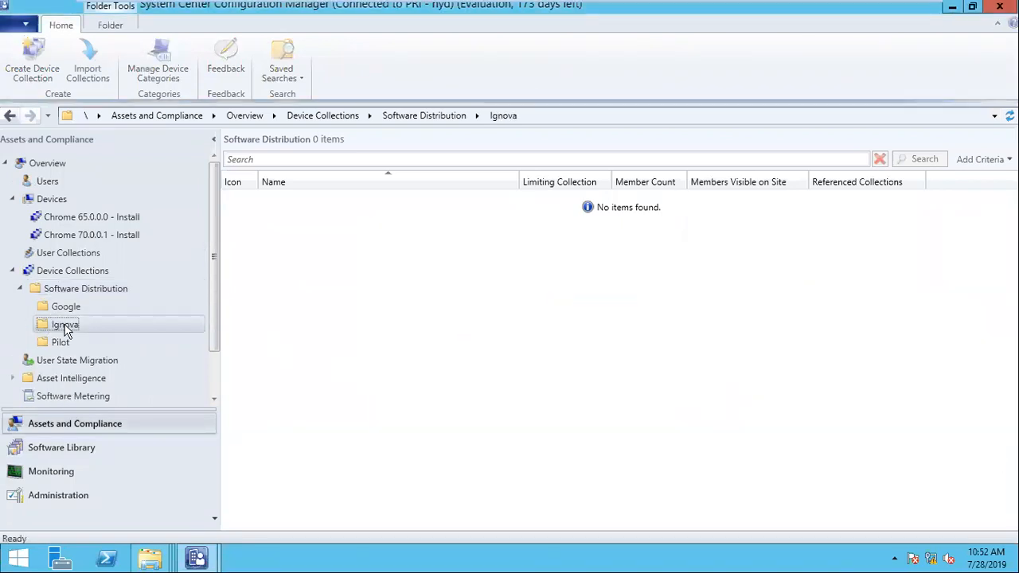
right_click(79, 327)
click(120, 335)
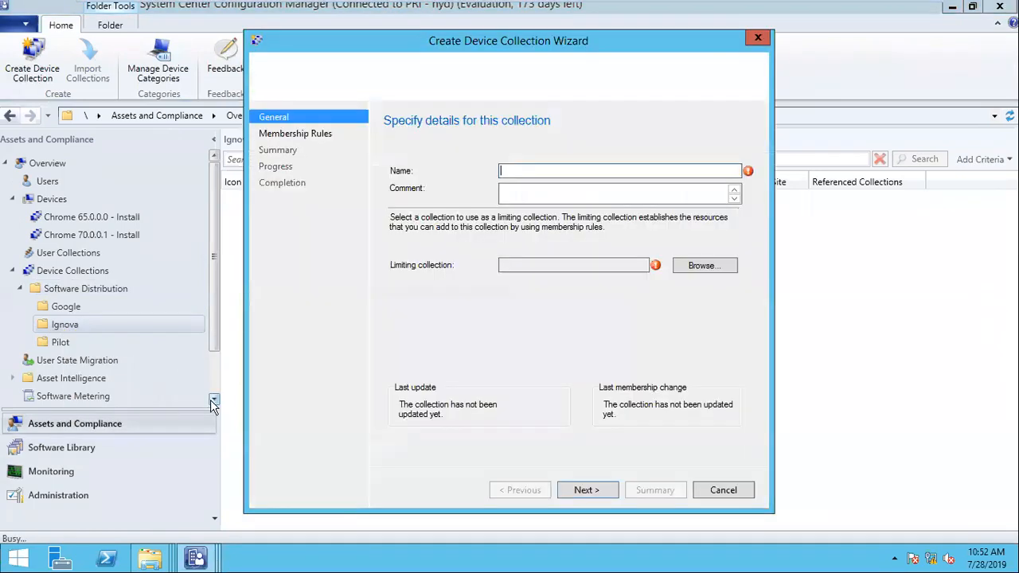
- Create device collection '7 zip 20.0.0.1 - install' limited to All Systems, with no membership rules
text(7 zip 20.0)
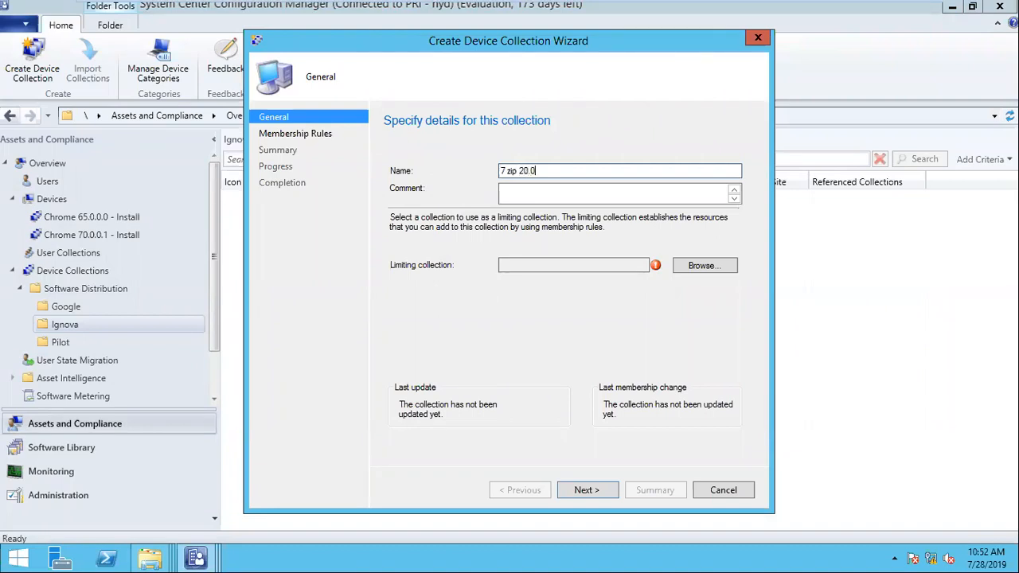
text(.)
right_click(1018, 572)
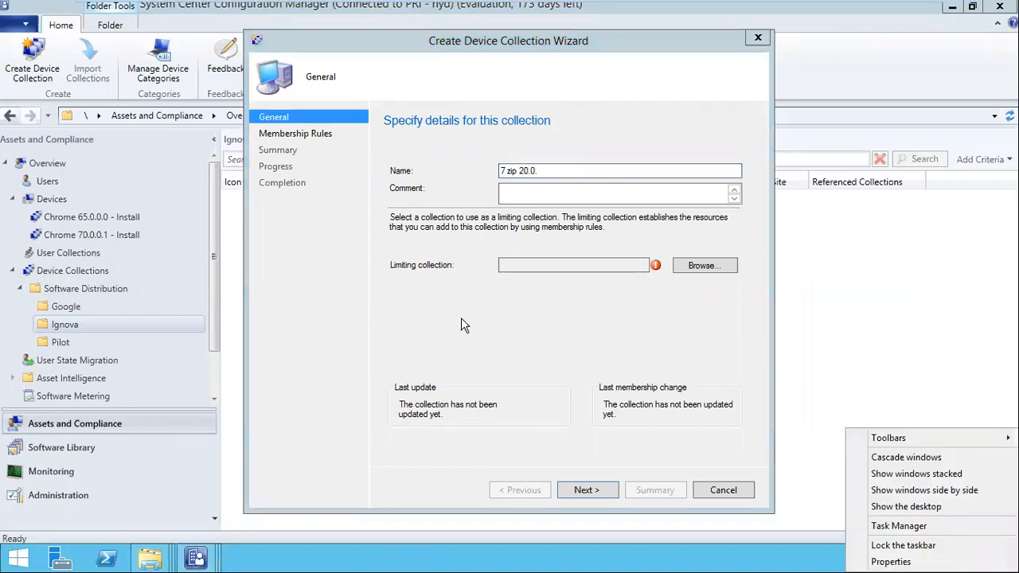
click(551, 171)
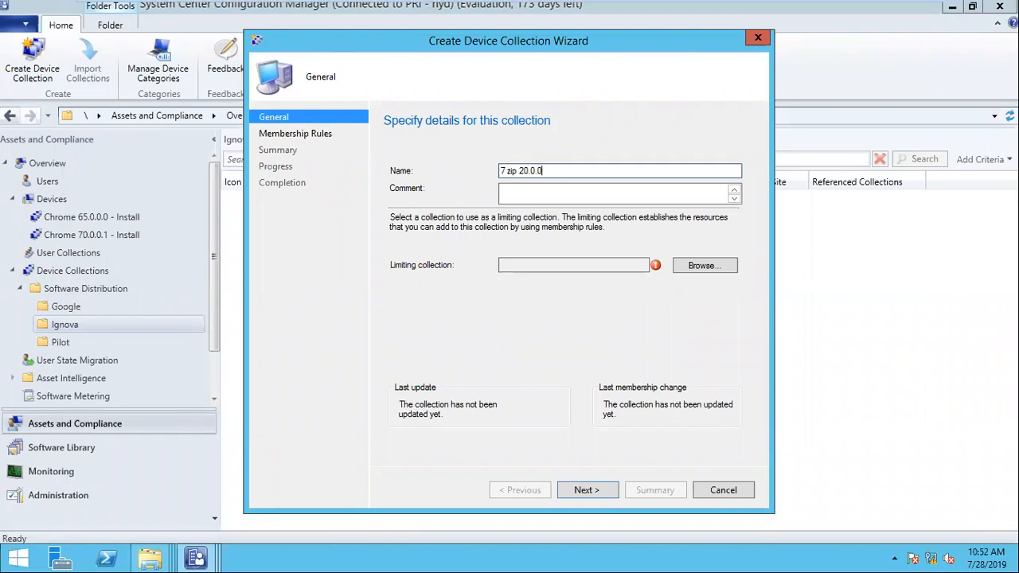
click(684, 271)
double_click(519, 185)
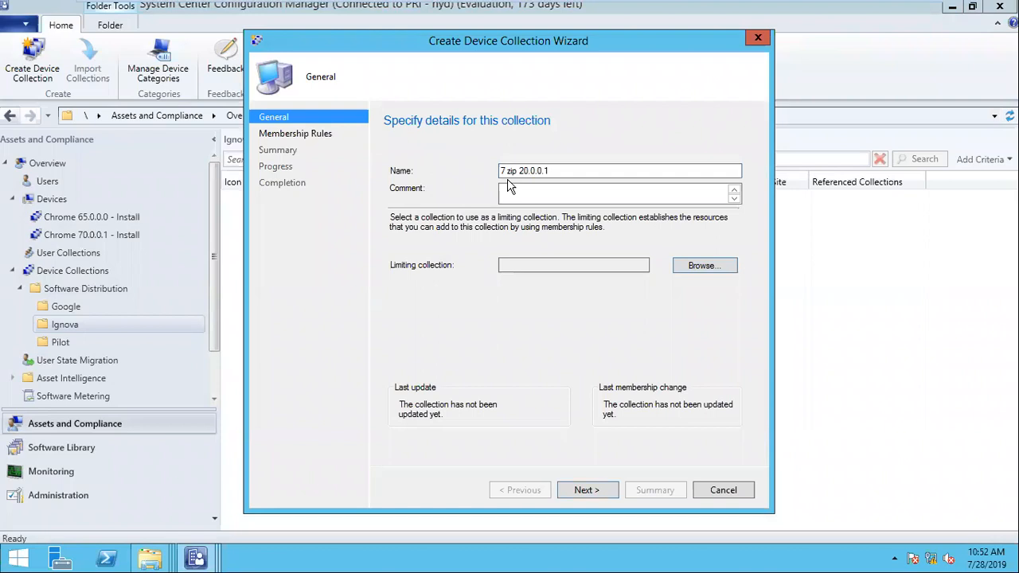
text(0.1 - install)
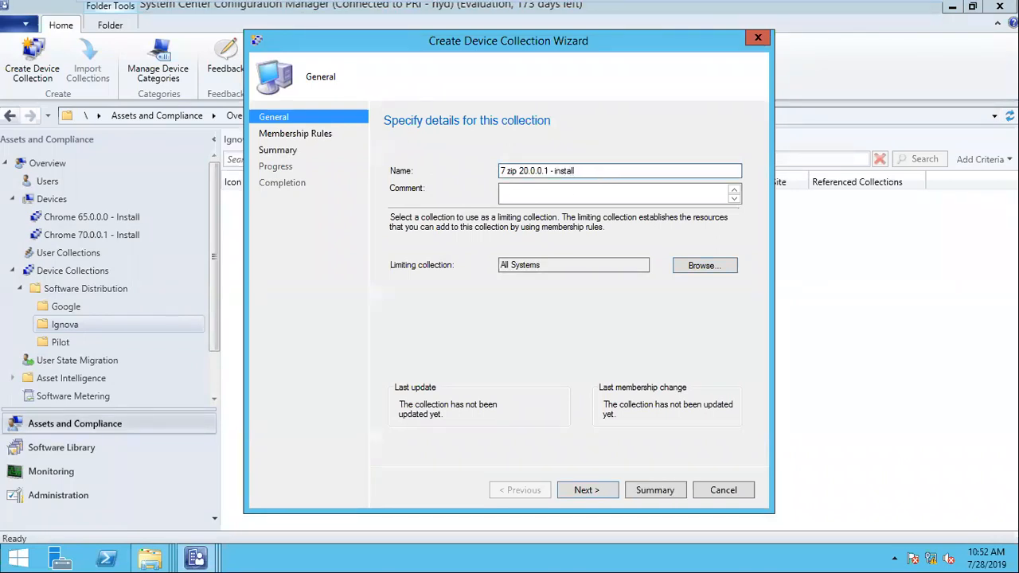
click(613, 490)
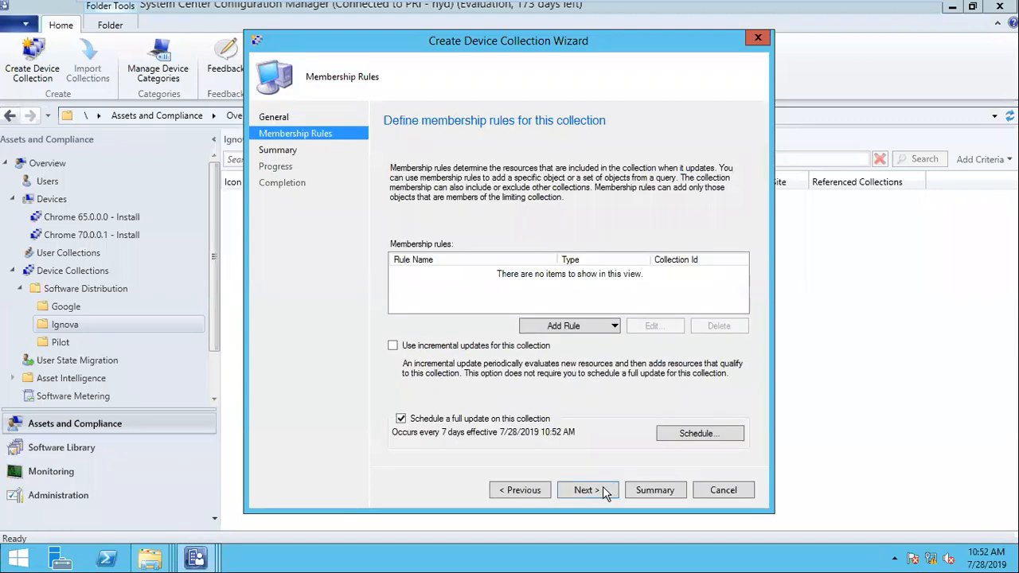
click(603, 490)
click(570, 336)
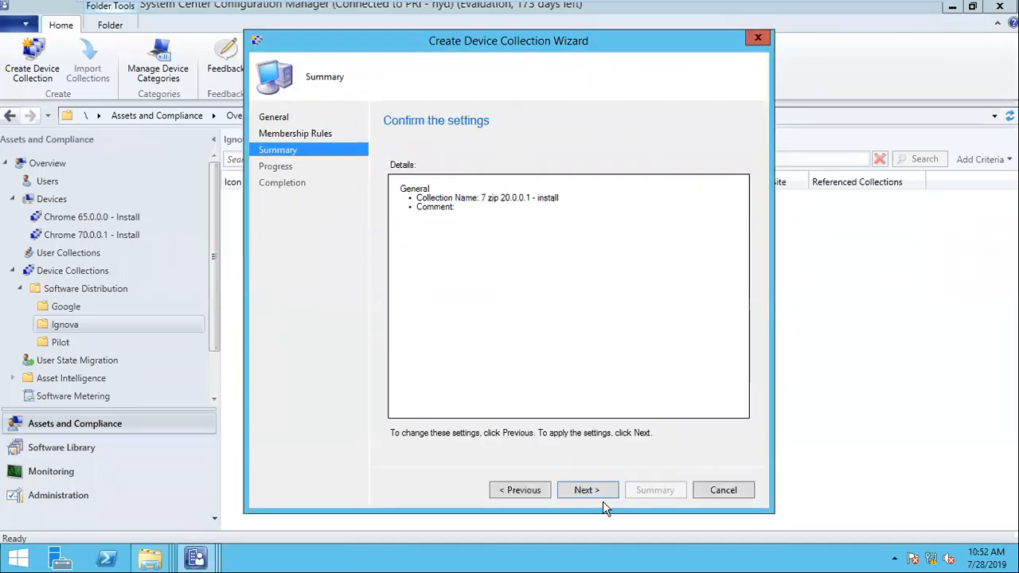
click(603, 498)
click(723, 491)
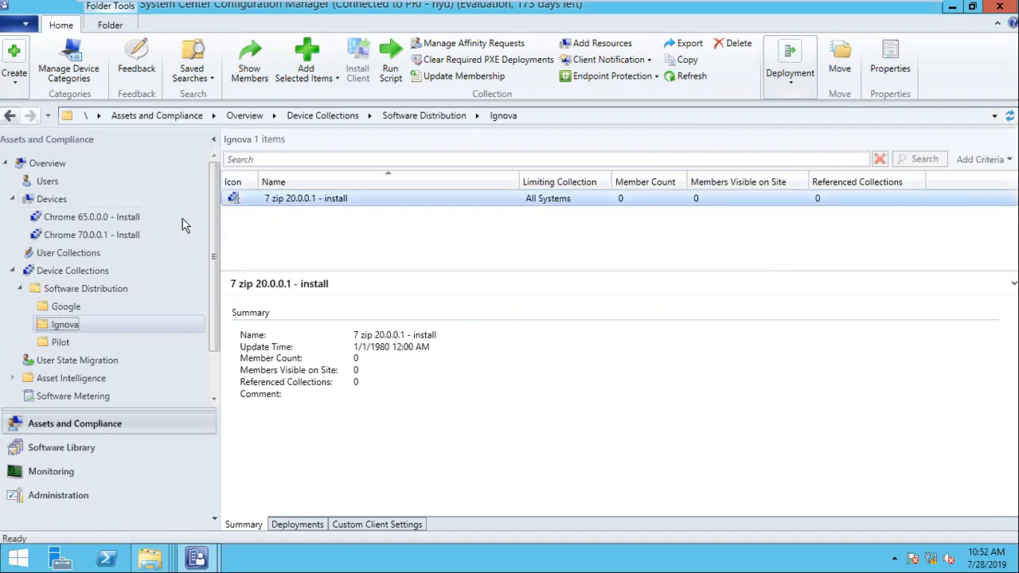
- Start another device collection in Ignova, beginning its name with '7'
right_click(79, 331)
click(131, 335)
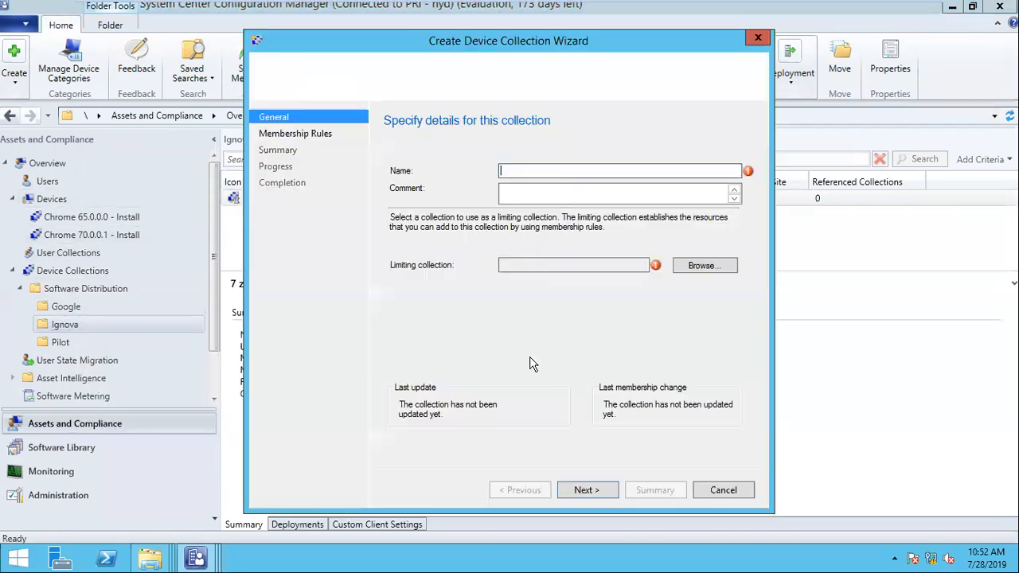
text(7 zip 20.0.0.1 - uninstall)
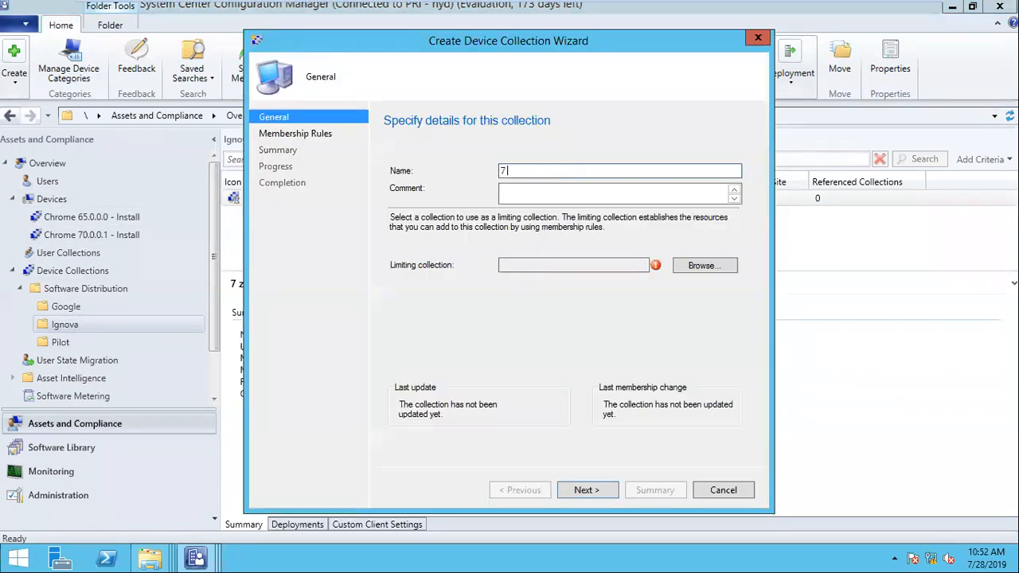
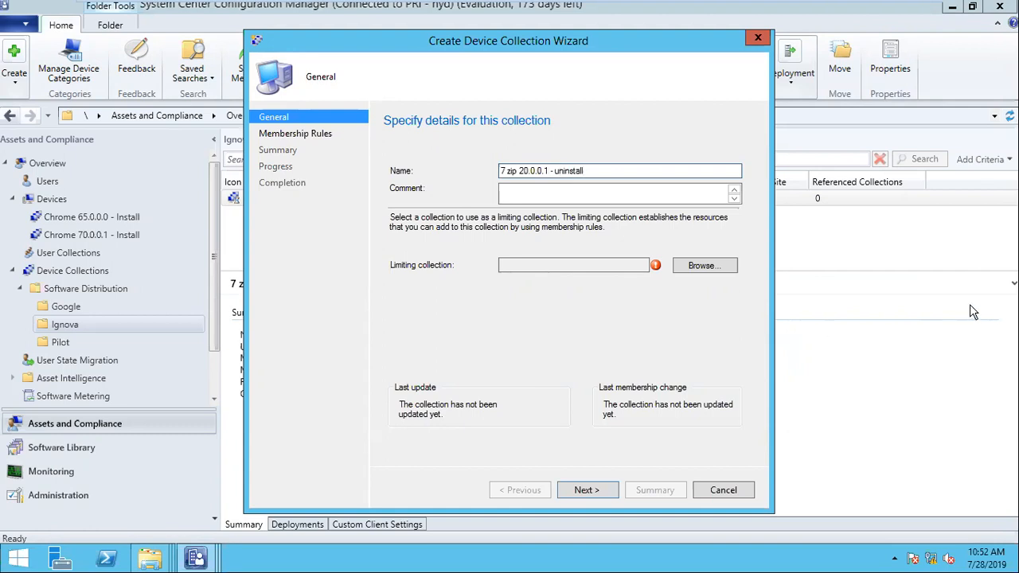
- Limit the '7 zip 20.0.0.1 - uninstall' collection to All Systems and finish it without membership rules
click(705, 275)
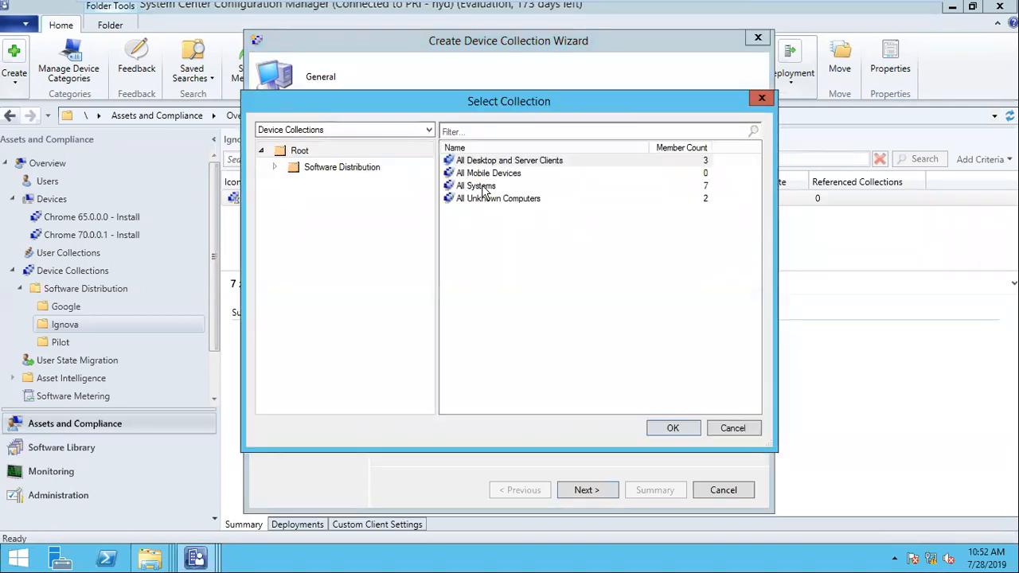
double_click(483, 188)
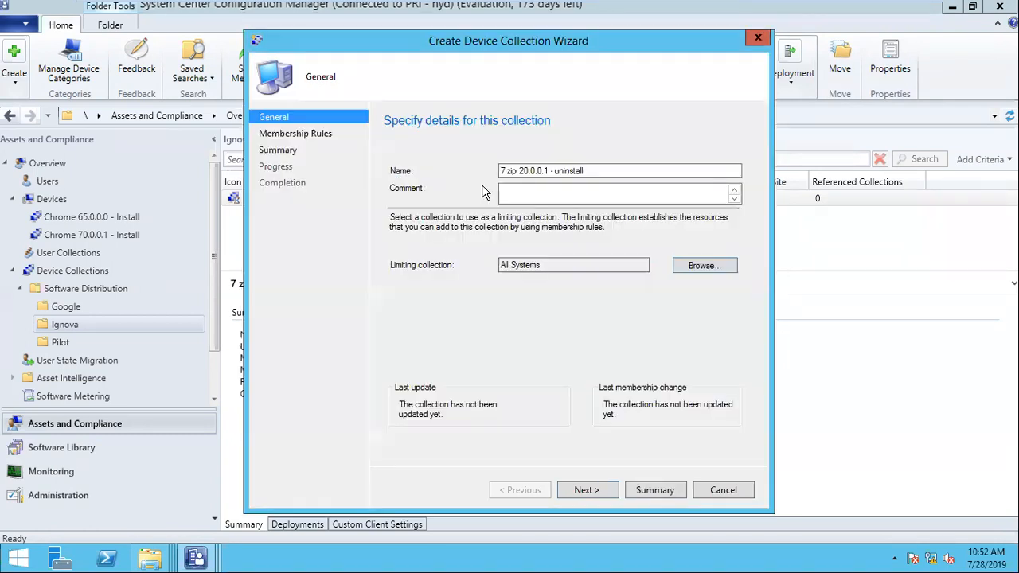
click(587, 490)
click(588, 491)
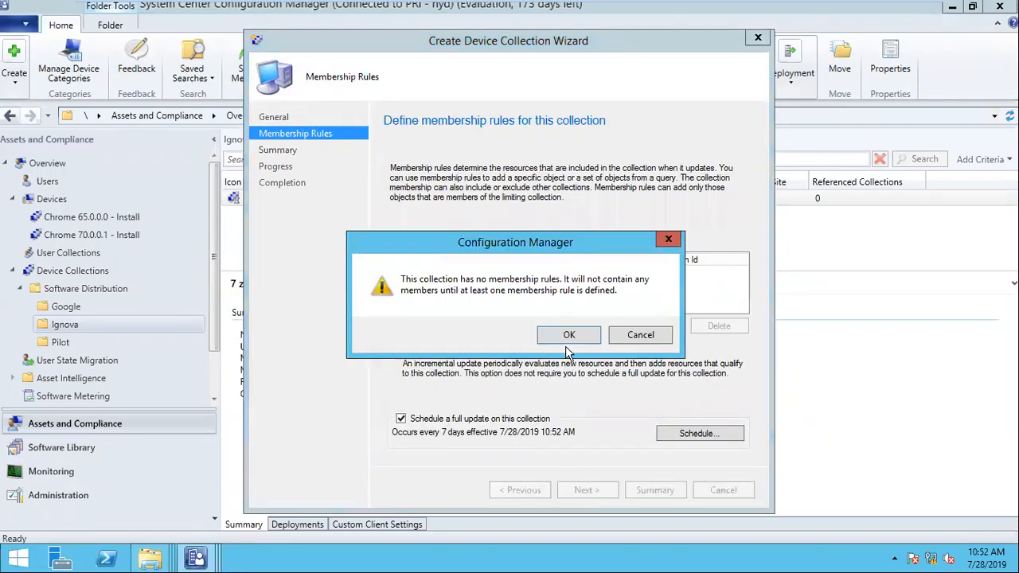
click(569, 335)
click(593, 490)
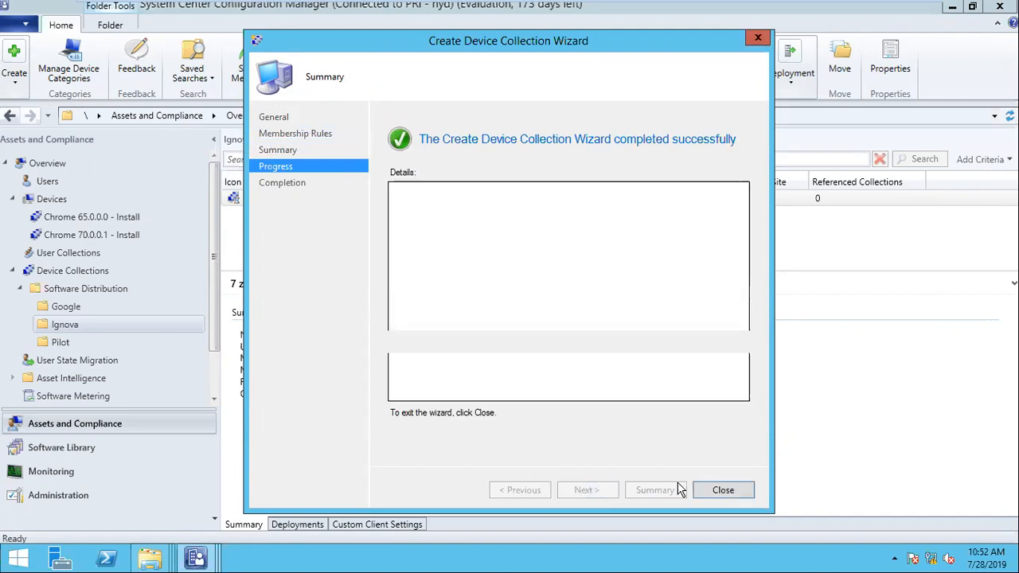
click(722, 491)
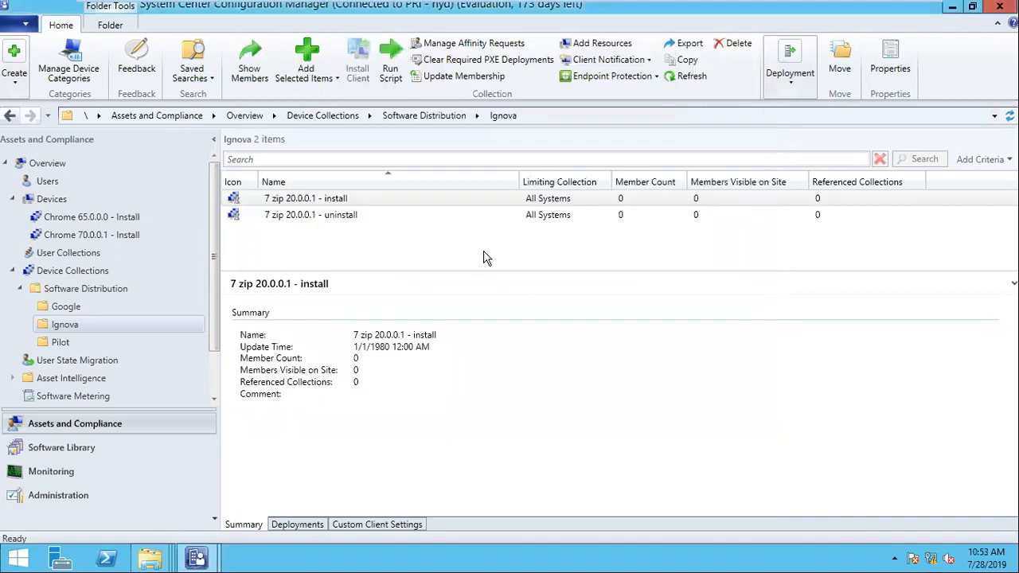
- Add devices SYSTEM100 and SYSTEM200 to the '7 zip 20.0.0.1 - install' collection
right_click(342, 199)
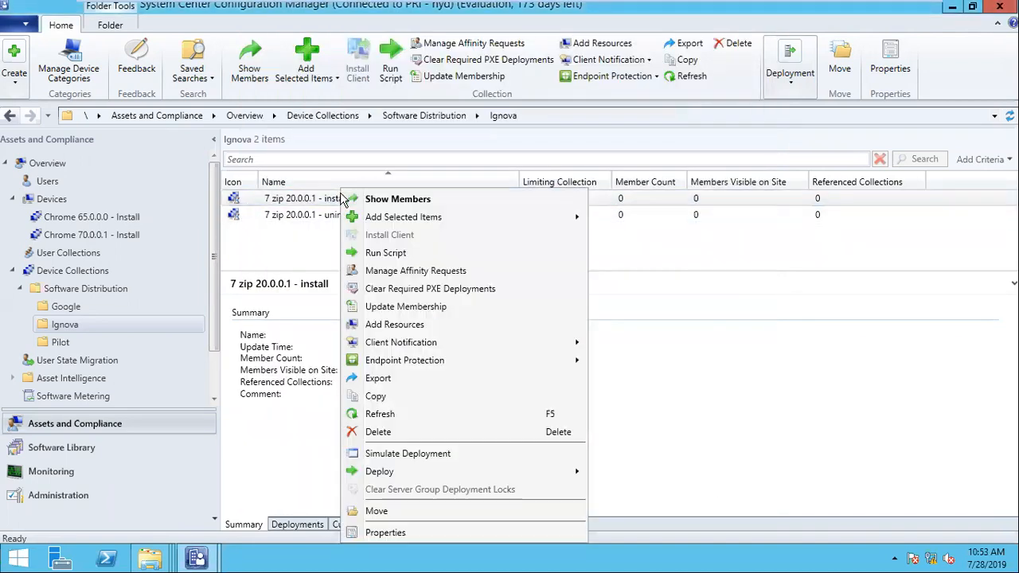
click(402, 325)
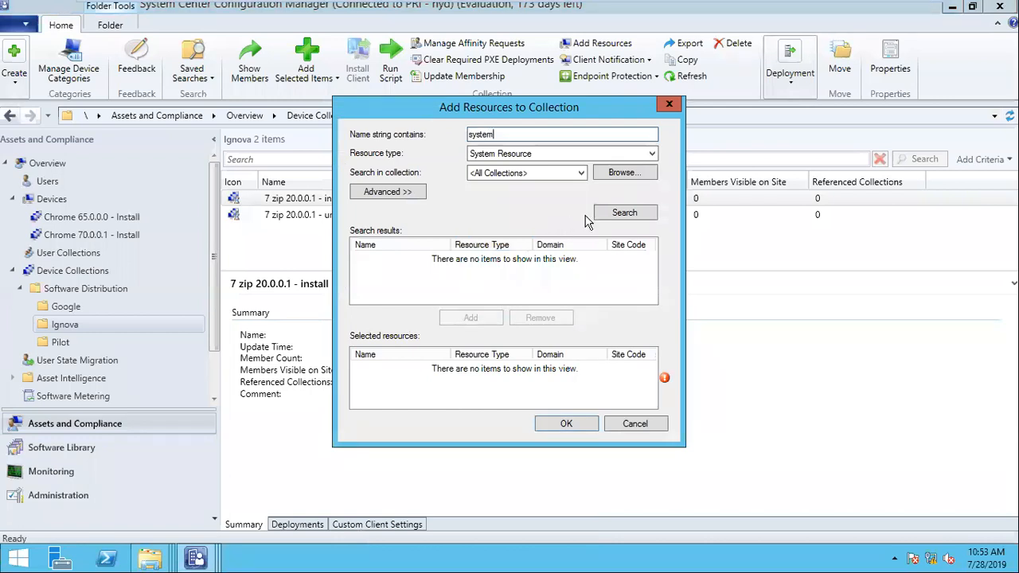
click(612, 217)
click(379, 270)
ctrl+click(386, 295)
click(470, 317)
click(555, 426)
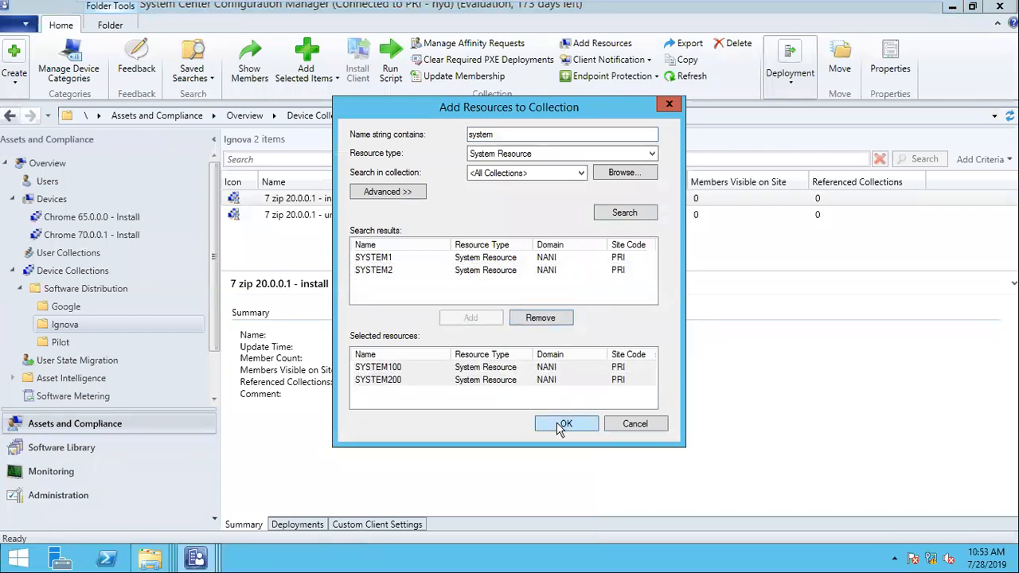
- Refresh the install collection until its new member count shows, then go to Software Library
click(346, 202)
right_click(346, 202)
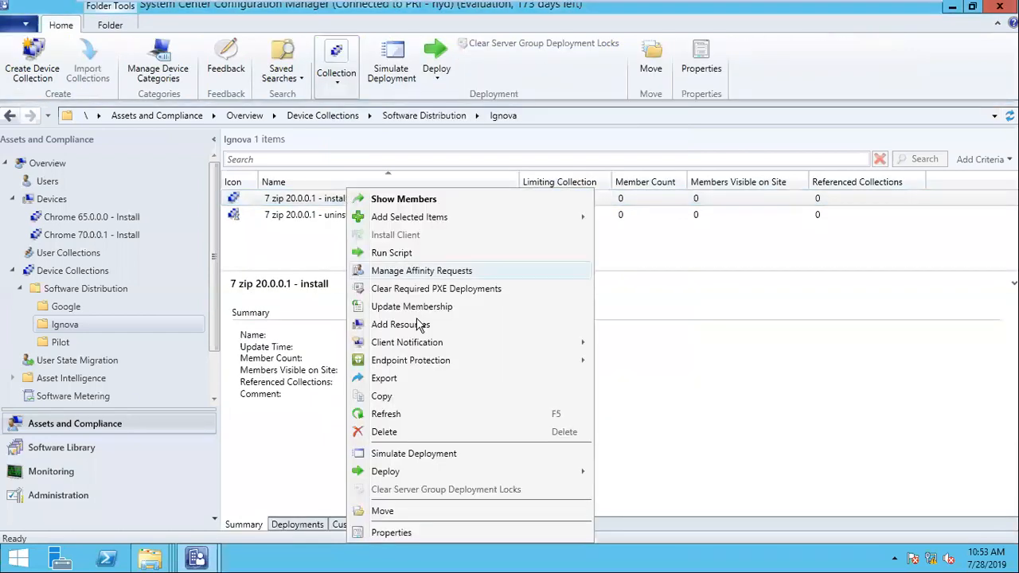
click(413, 415)
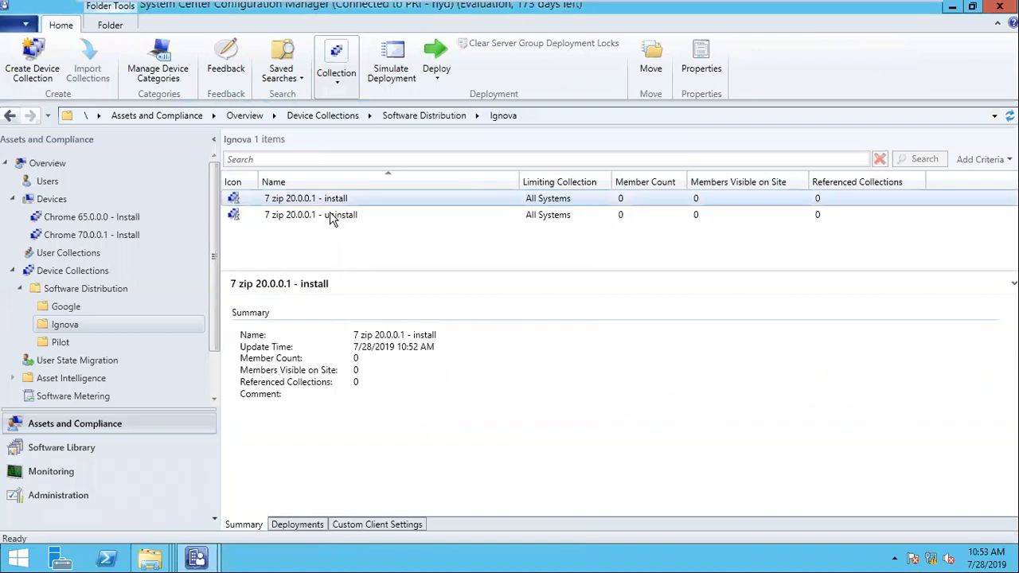
click(330, 200)
right_click(323, 194)
click(386, 419)
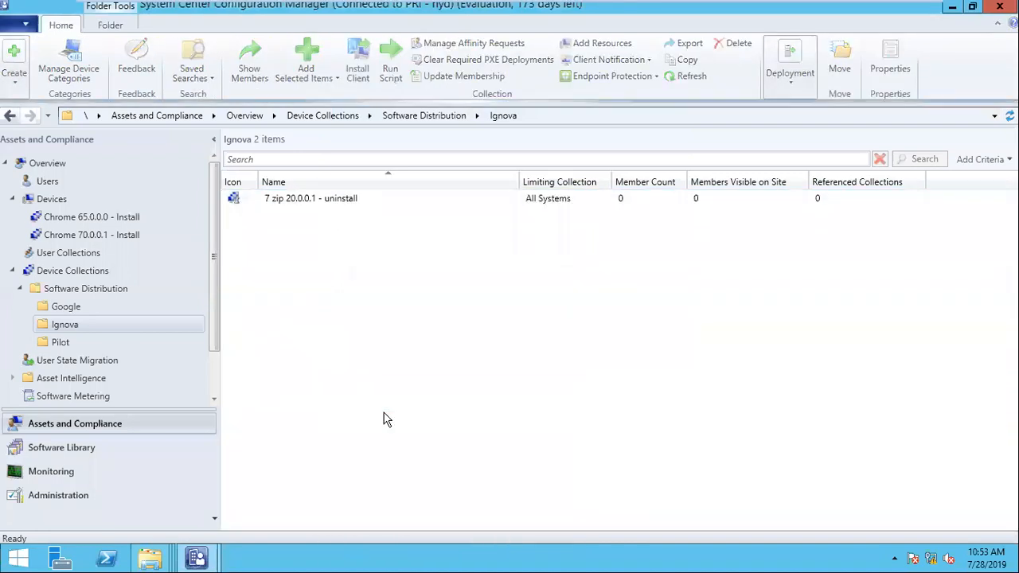
click(306, 201)
right_click(301, 194)
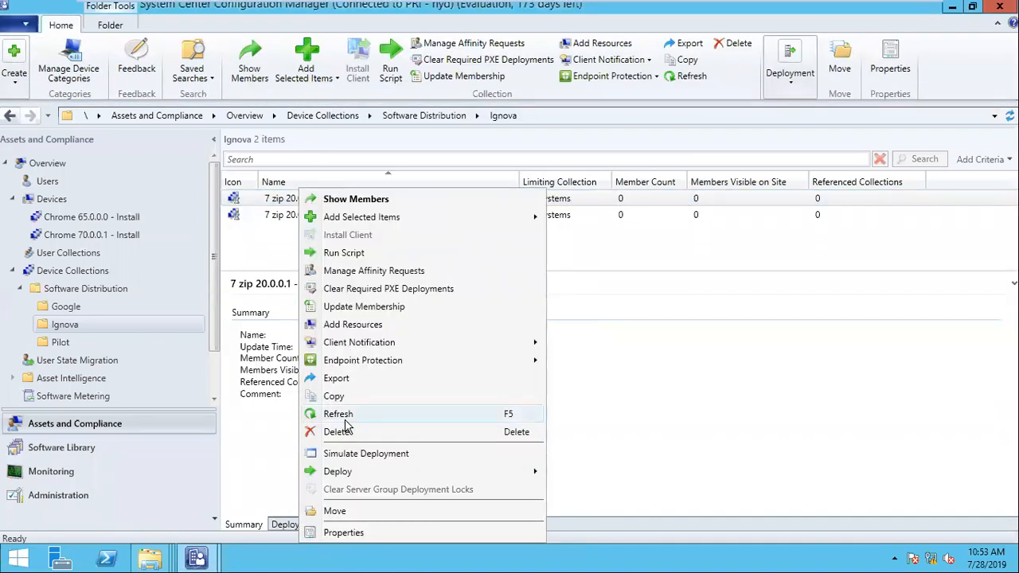
click(398, 414)
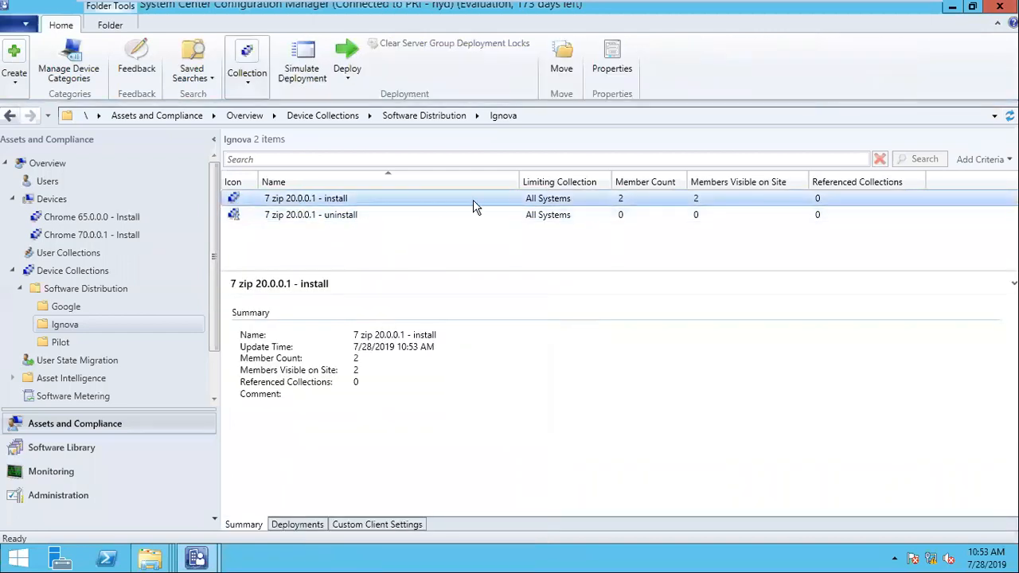
click(101, 448)
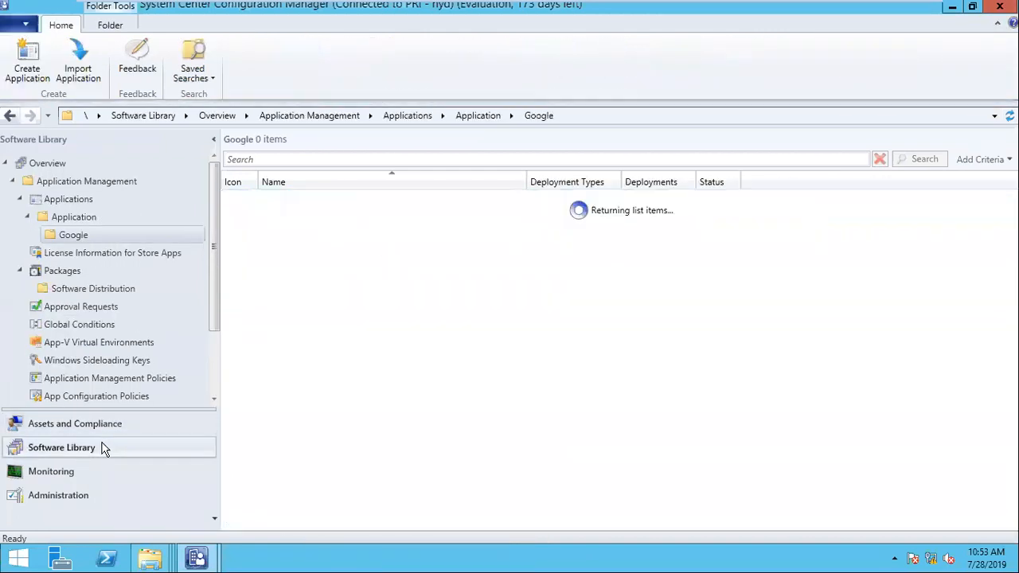
- Start deploying the 7 Zip 20.0.0.1 application
click(307, 201)
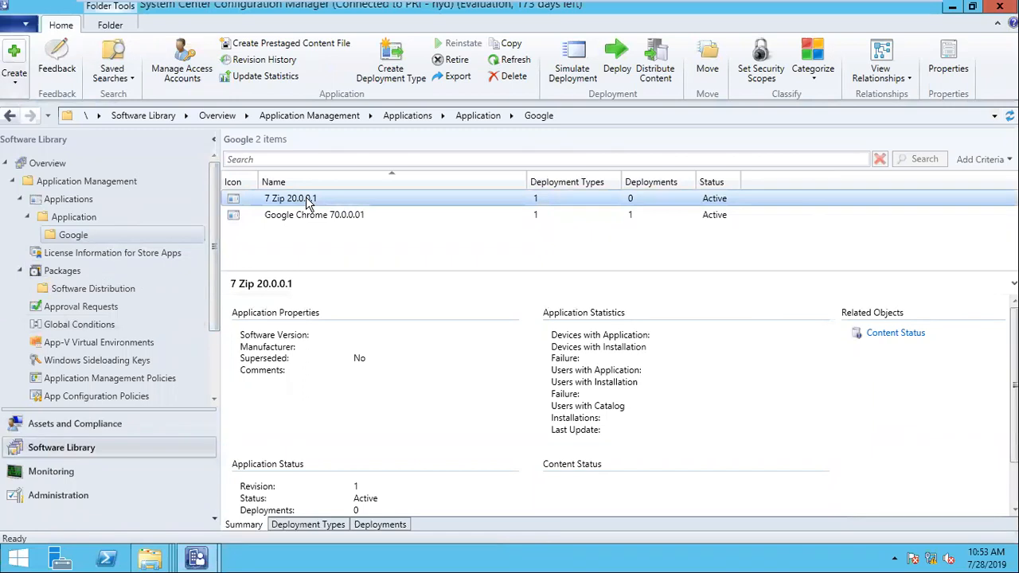
right_click(308, 200)
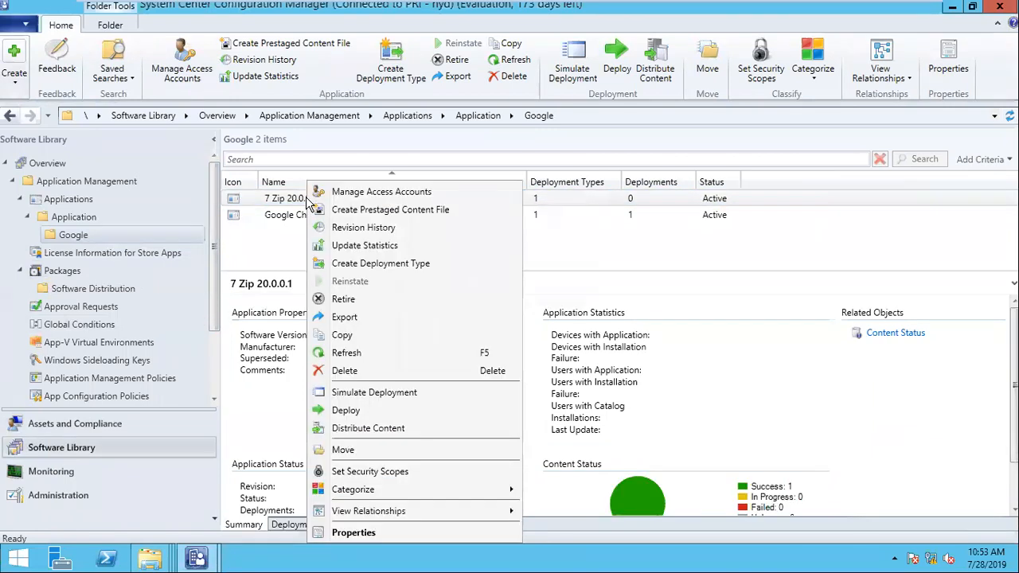
click(357, 411)
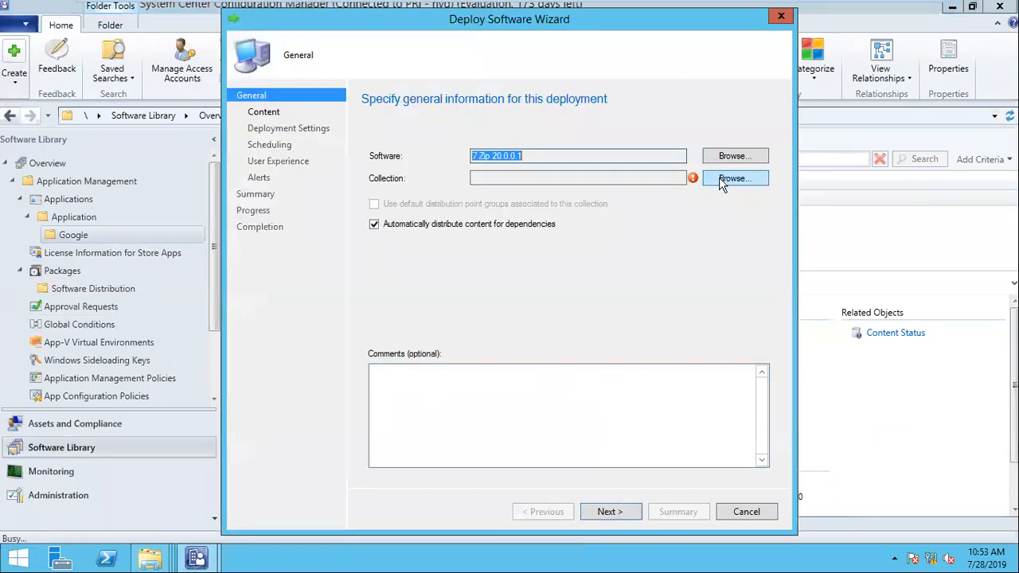
- Target the Ignova device collection '7 zip 20.0.0.1 - install' and continue to the content step
click(720, 177)
click(294, 132)
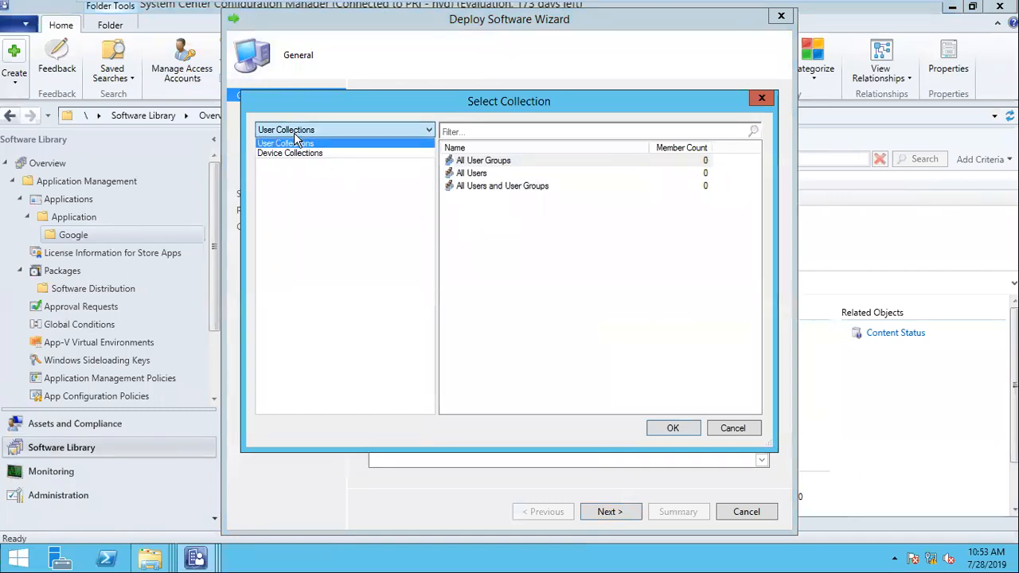
click(298, 151)
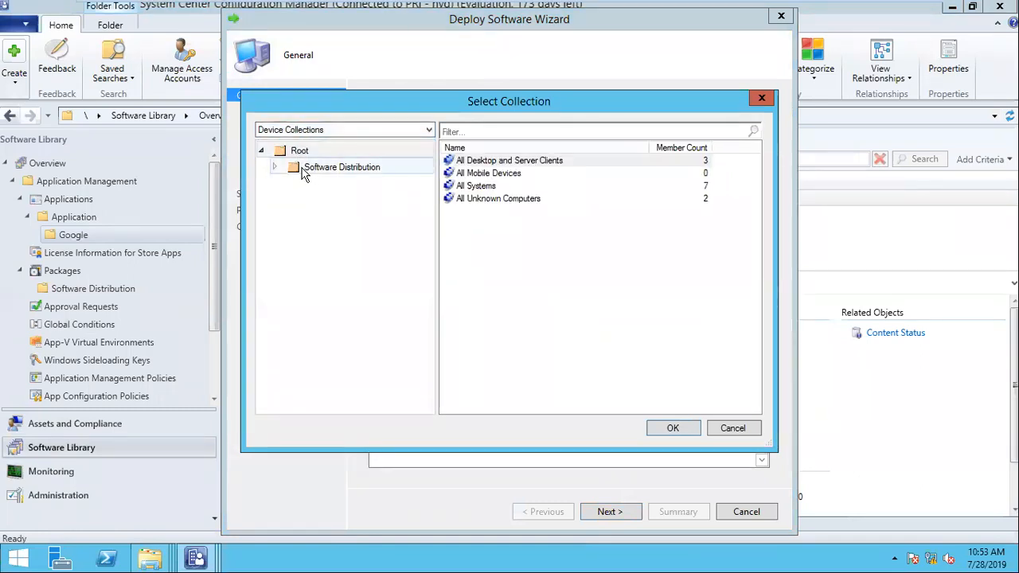
click(275, 168)
click(329, 199)
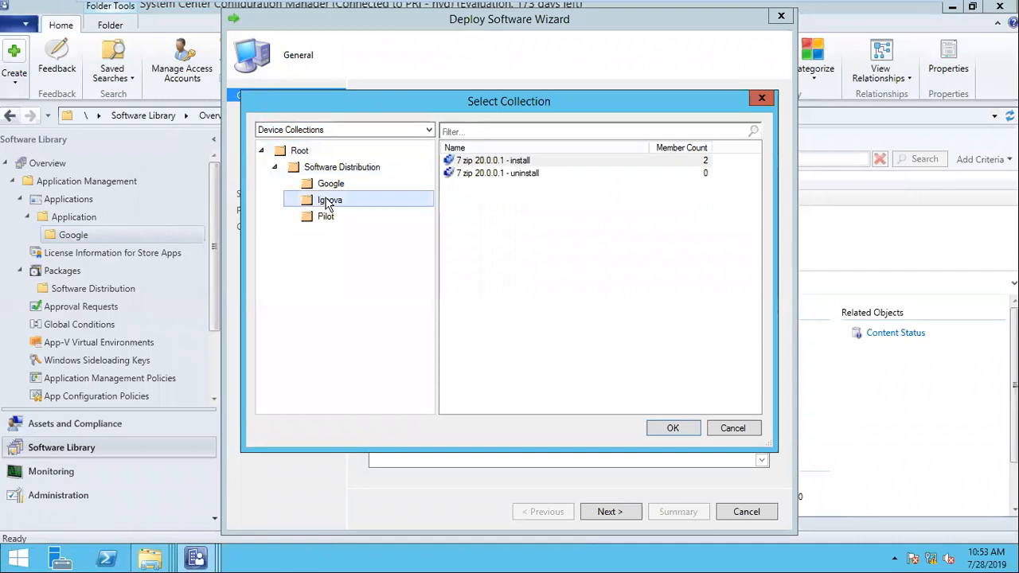
click(507, 162)
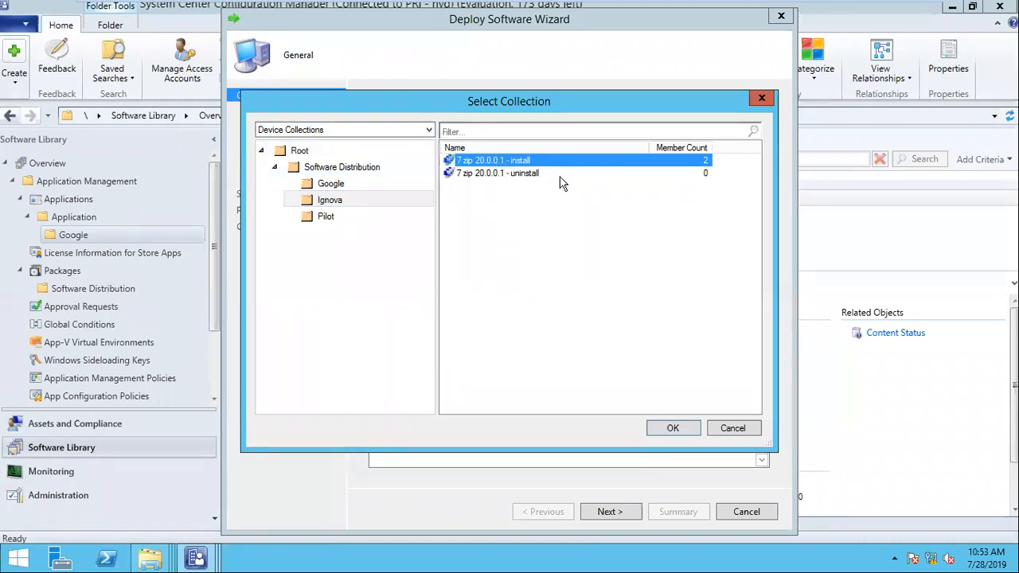
click(676, 428)
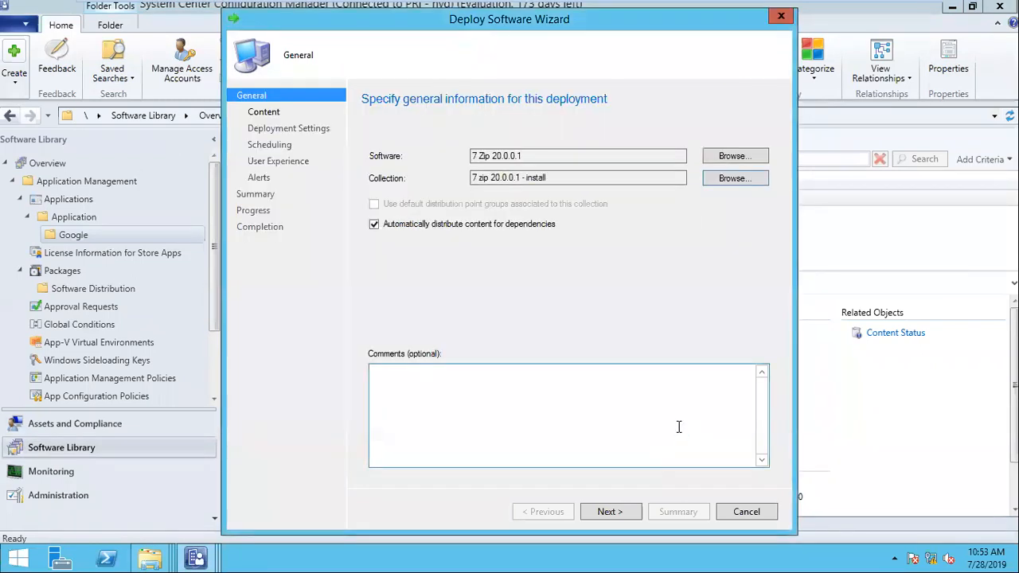
key(ctrl+alt+Return)
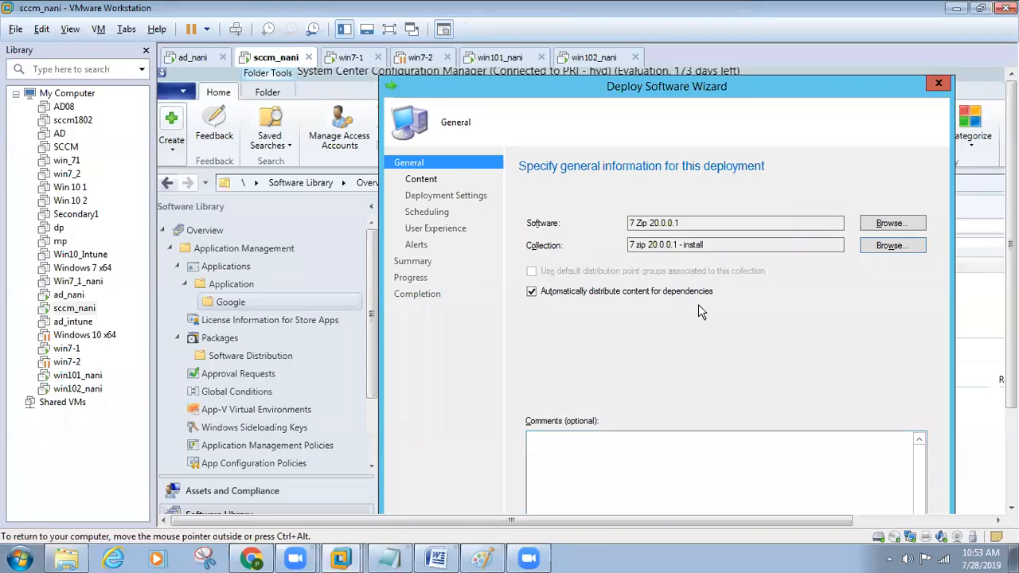
key(ctrl+alt+Return)
click(624, 513)
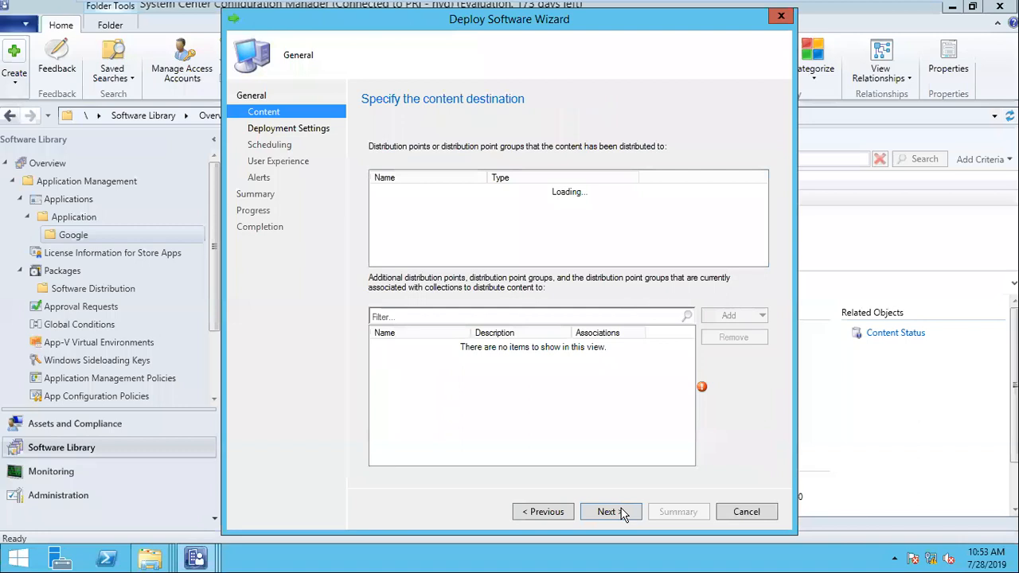
- Set the deployment purpose to Required
click(623, 512)
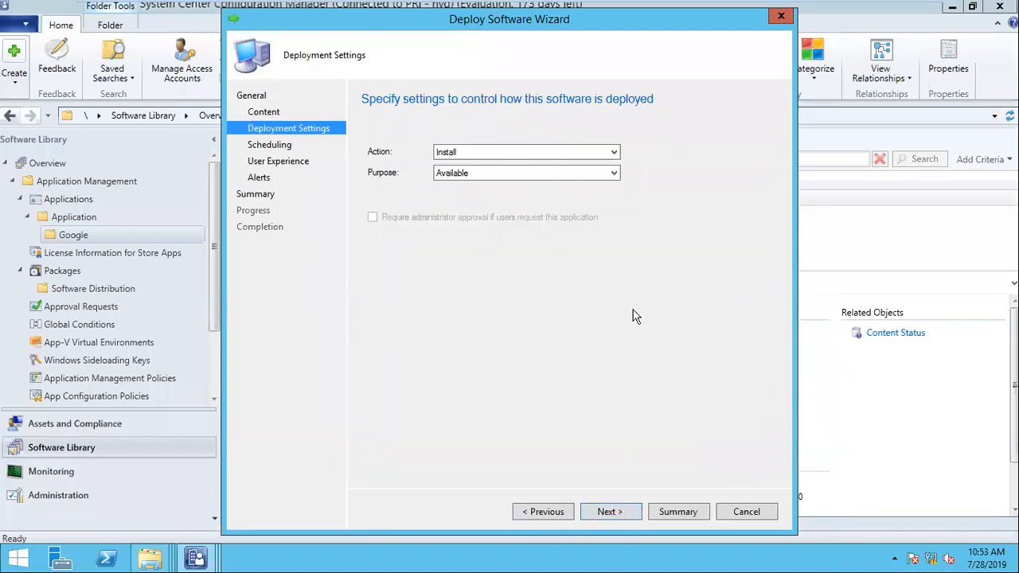
click(458, 174)
click(458, 196)
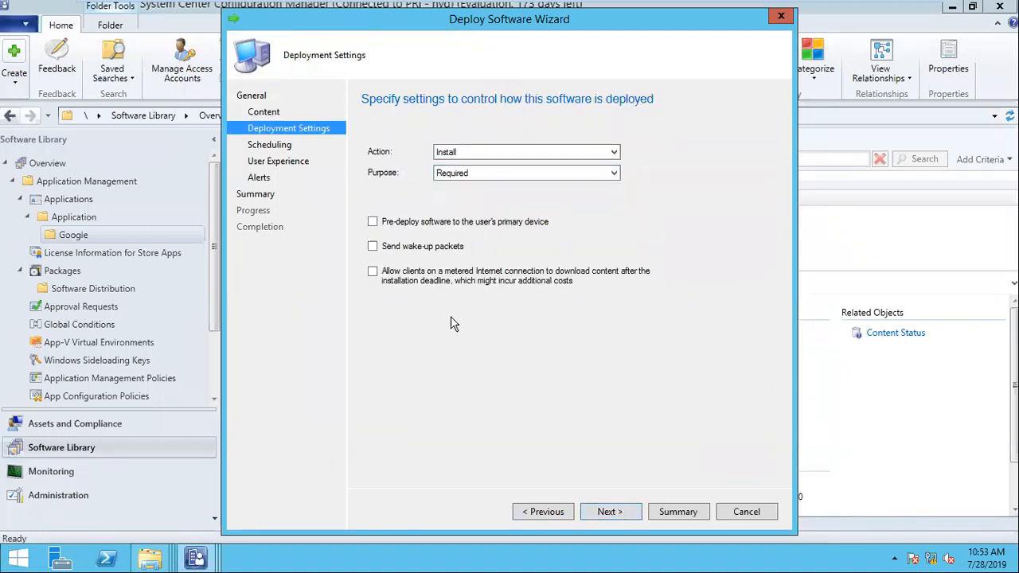
click(610, 512)
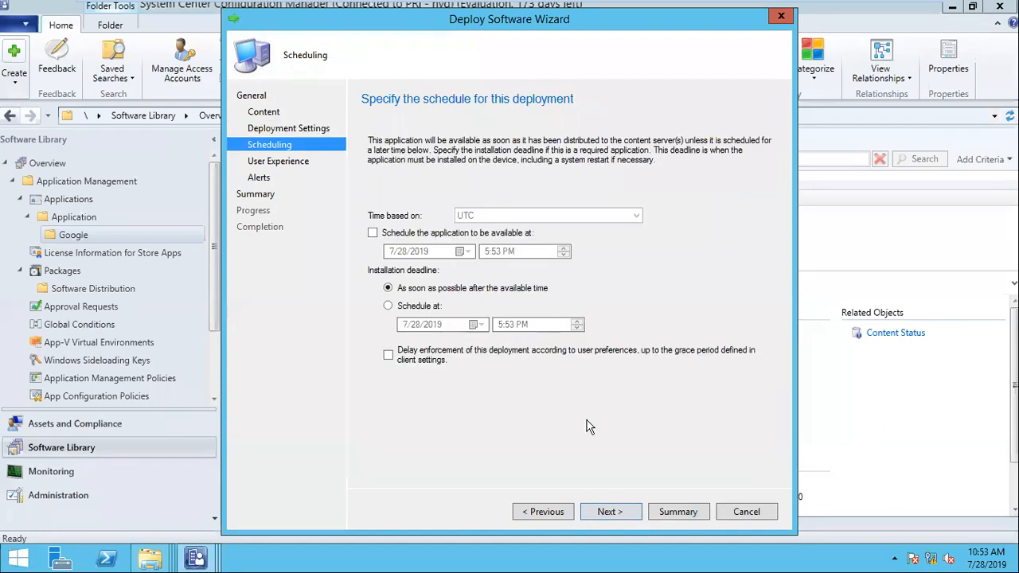
- Enable a scheduled available time and a specific installation deadline
click(426, 232)
click(426, 309)
click(512, 328)
click(501, 327)
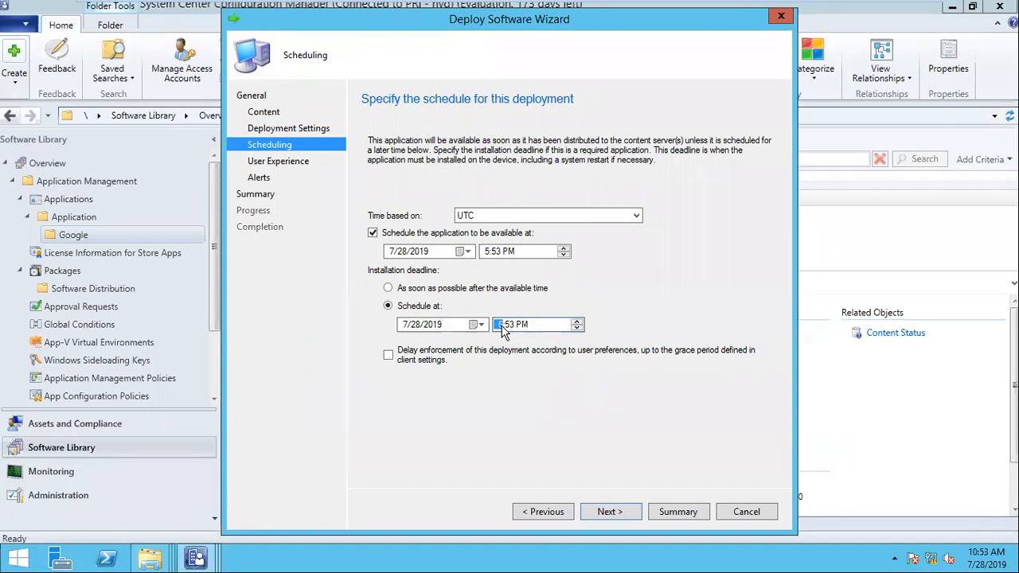
text(6:03)
click(649, 14)
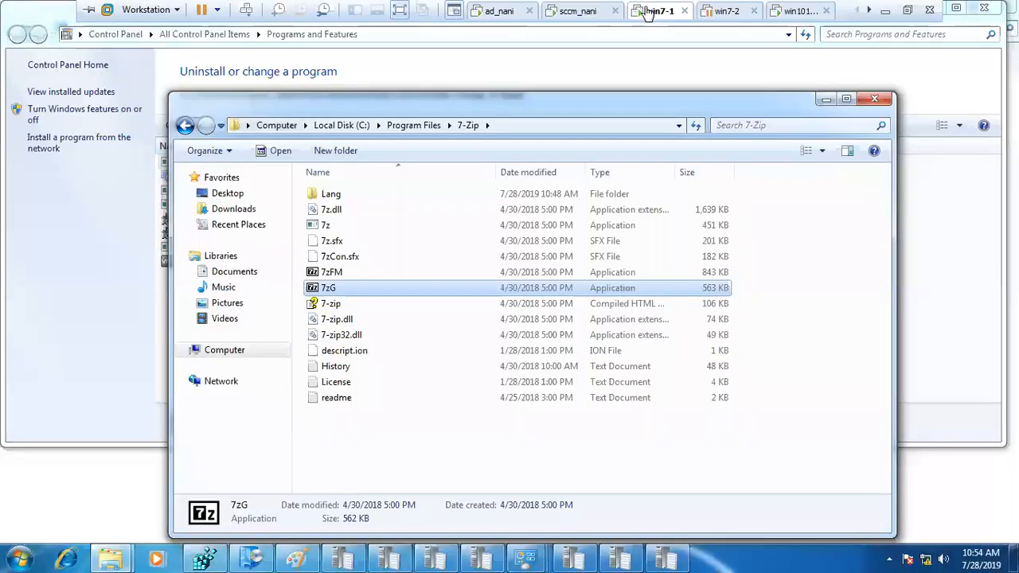
click(573, 11)
- Set availability to 10:54 AM and the deadline to 11:05 AM, with delayed enforcement
click(487, 253)
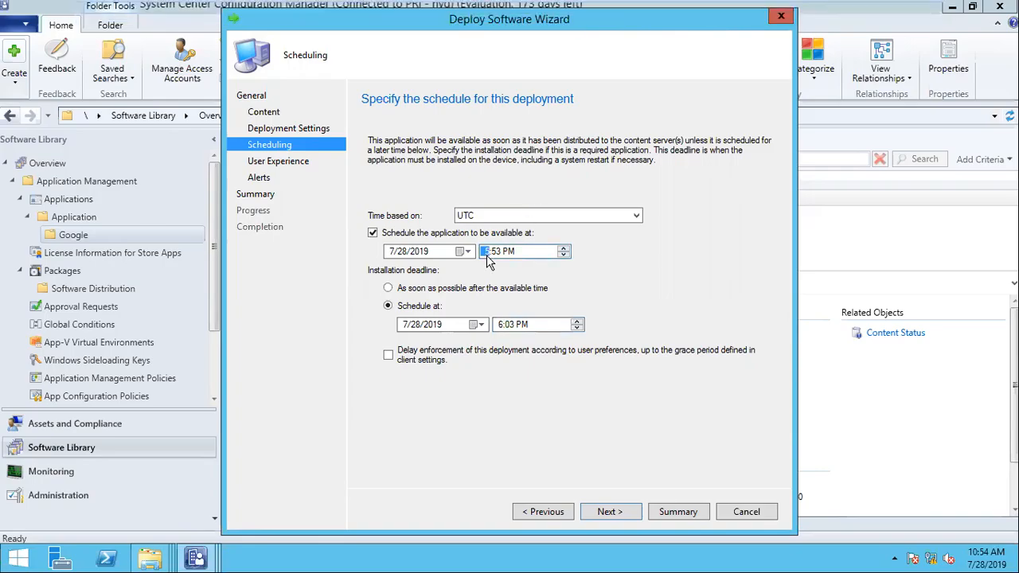
text(10)
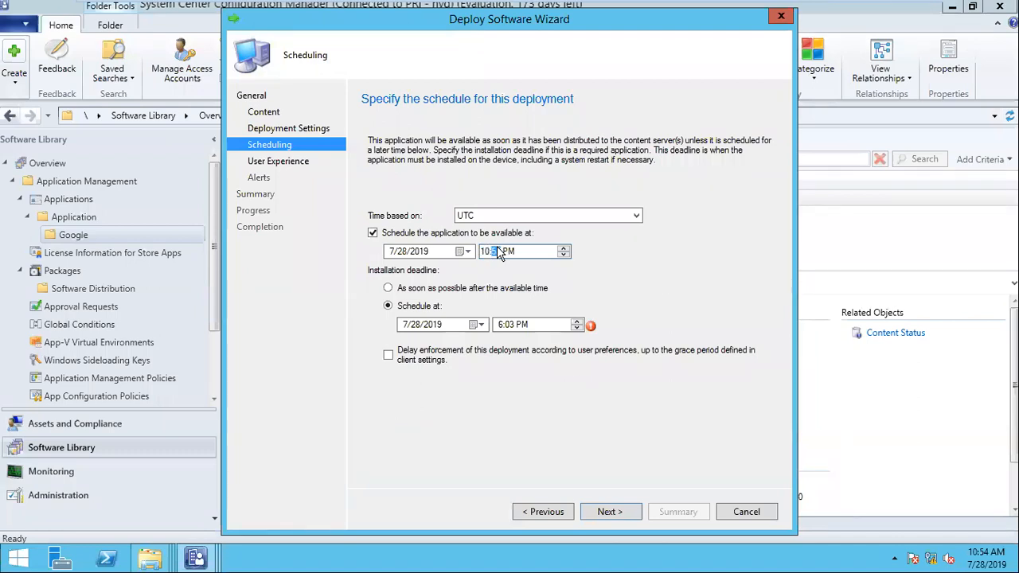
text(54a)
click(504, 326)
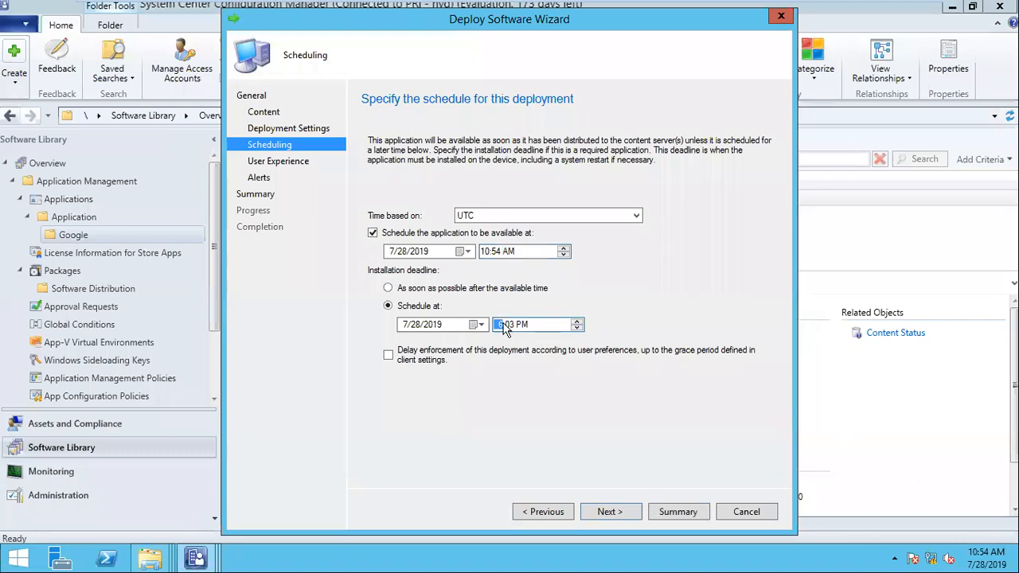
text(1105a)
key(Tab)
key(space)
click(610, 512)
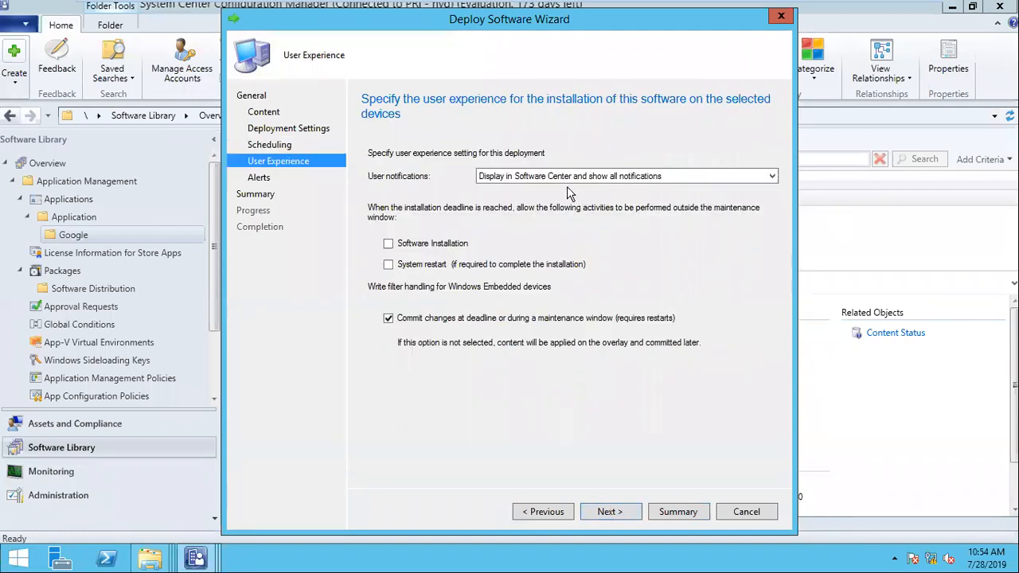
- Set user notifications to 'Hide in Software Center and all notifications'
click(546, 177)
click(637, 175)
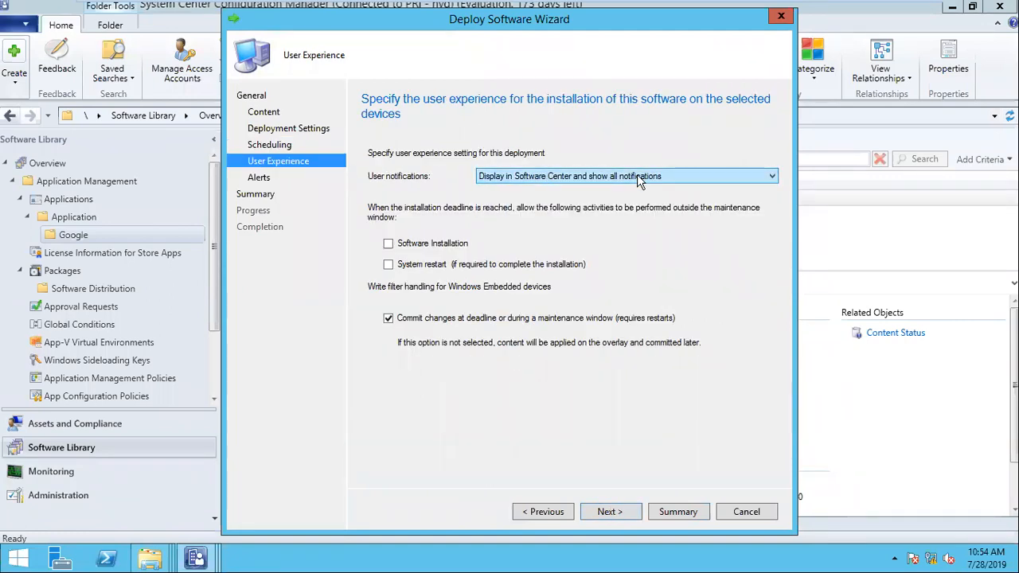
click(629, 177)
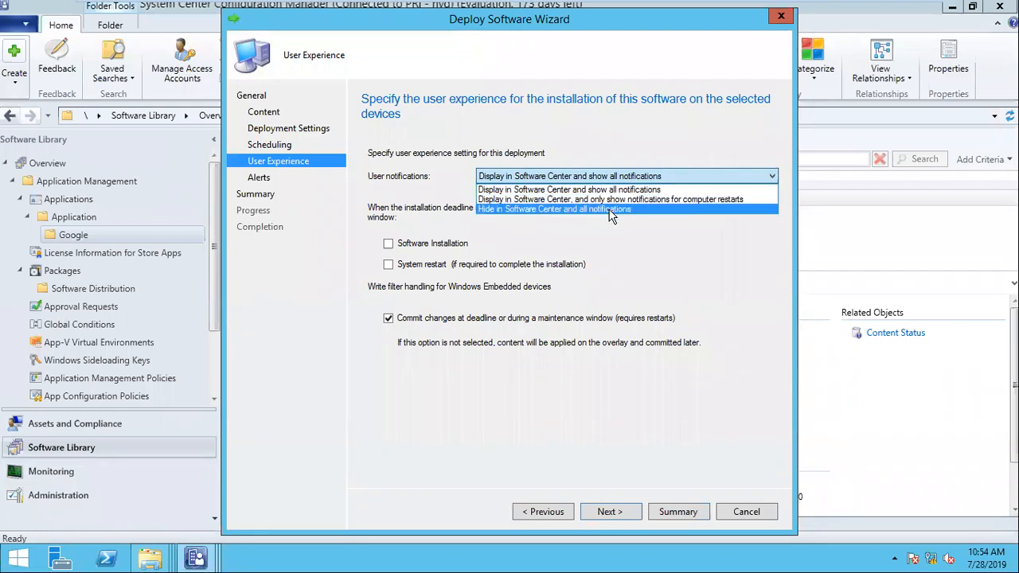
click(610, 203)
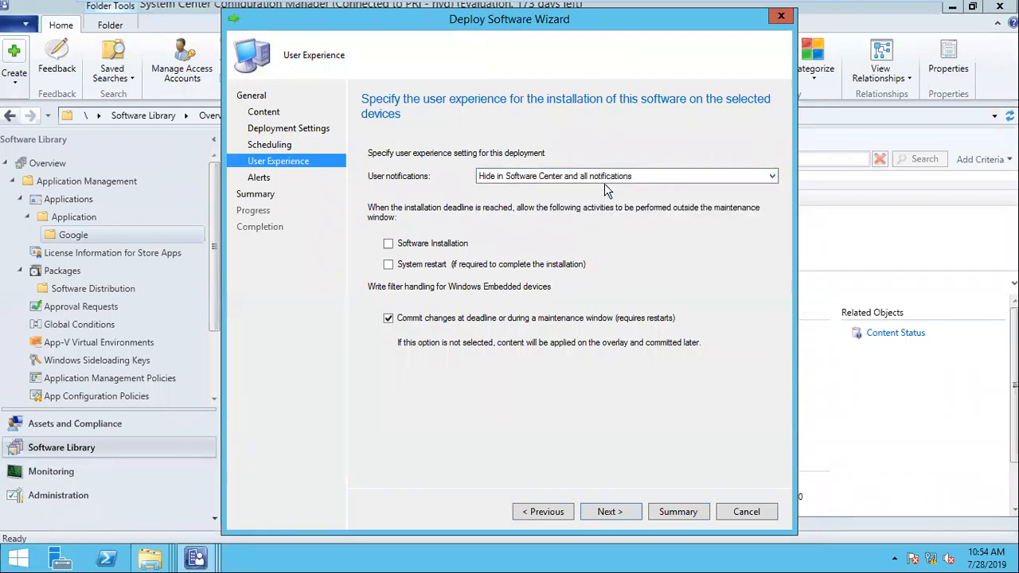
- Skip through Alerts and Summary to create the Required 7 Zip deployment
click(623, 516)
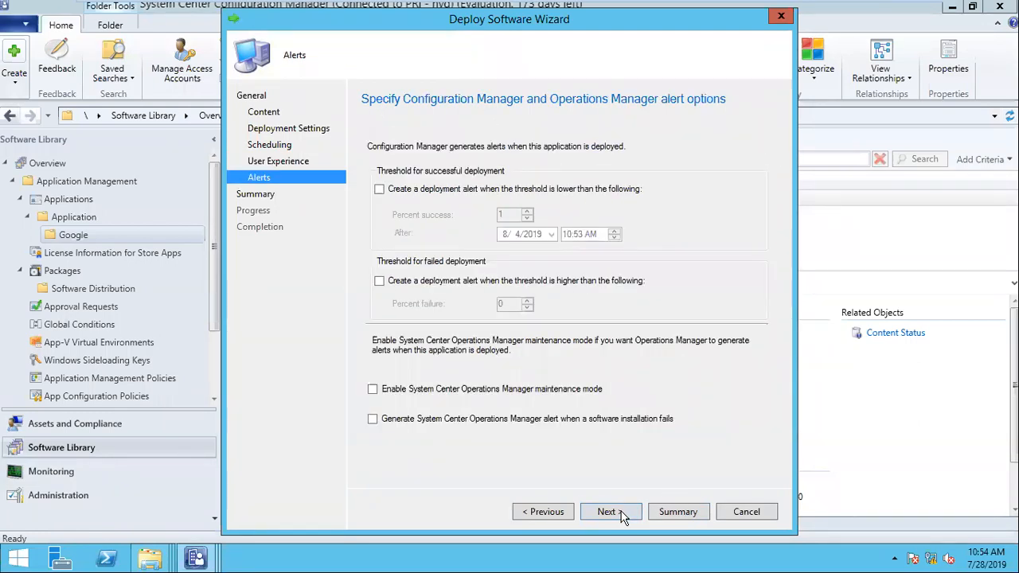
click(623, 516)
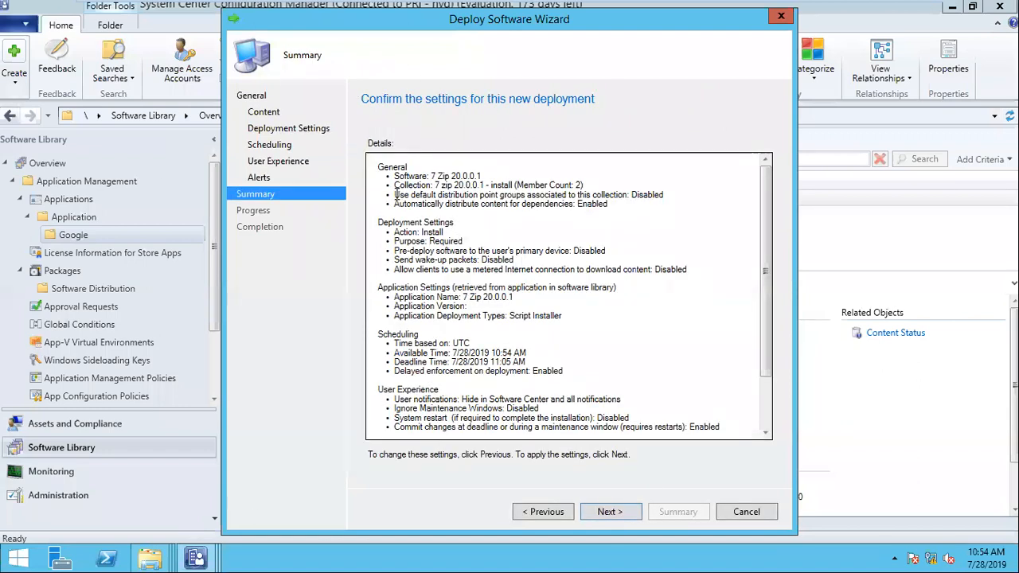
click(610, 512)
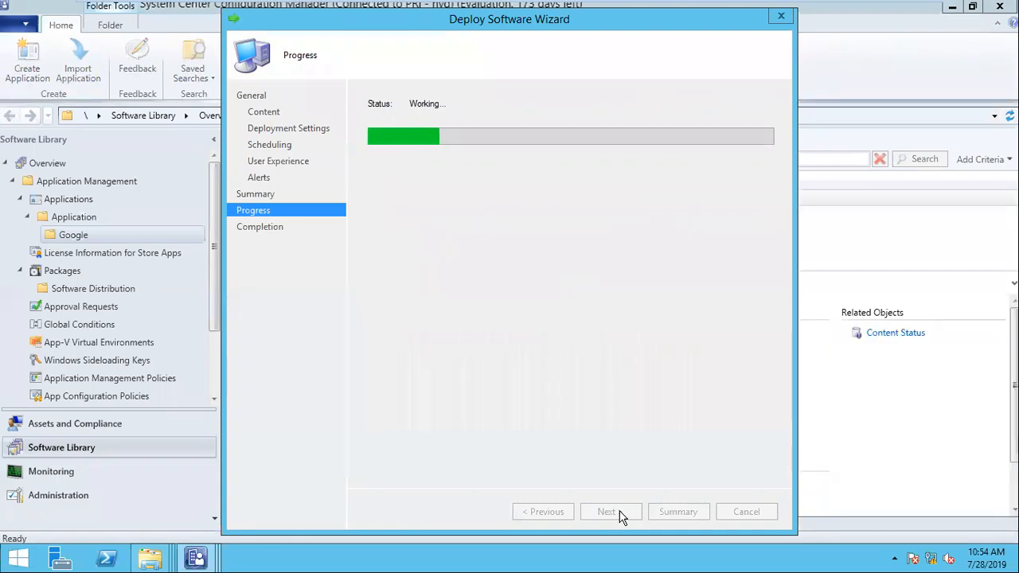
click(746, 512)
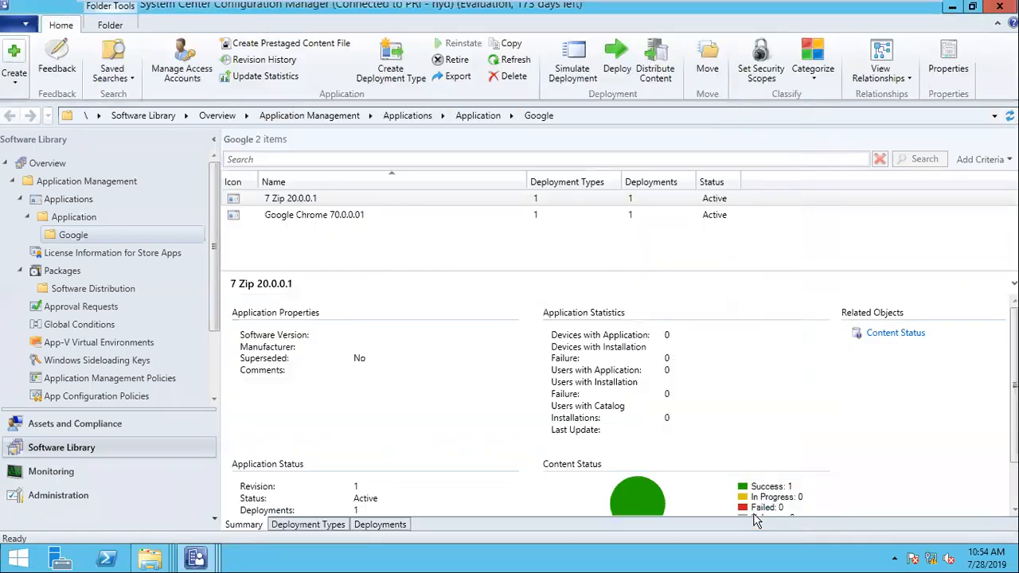
mouse_move(608, 7)
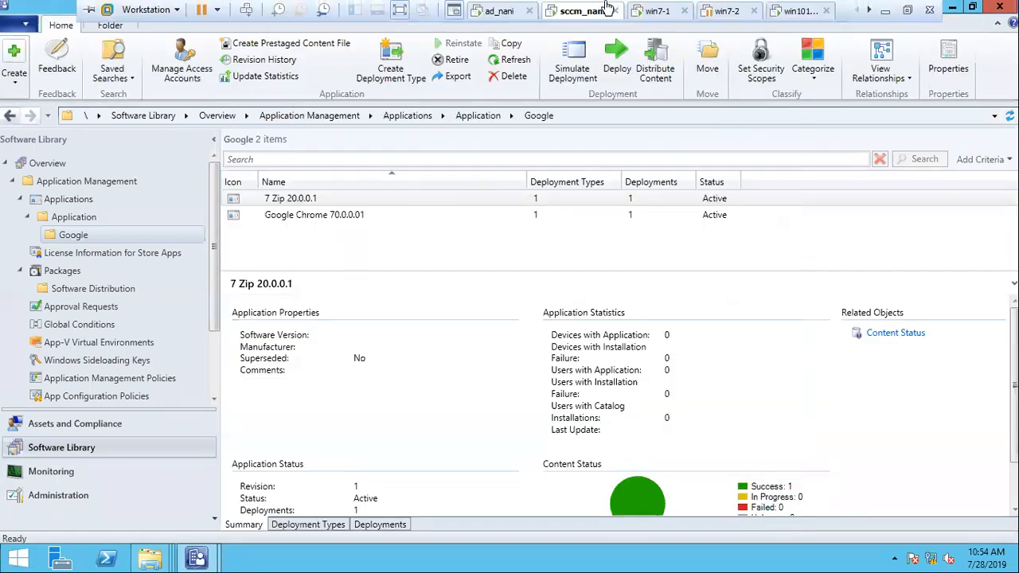
- Switch to the win101 Windows 10 client VM and sign in with the account password
scroll(674, 7, down, 2)
click(649, 12)
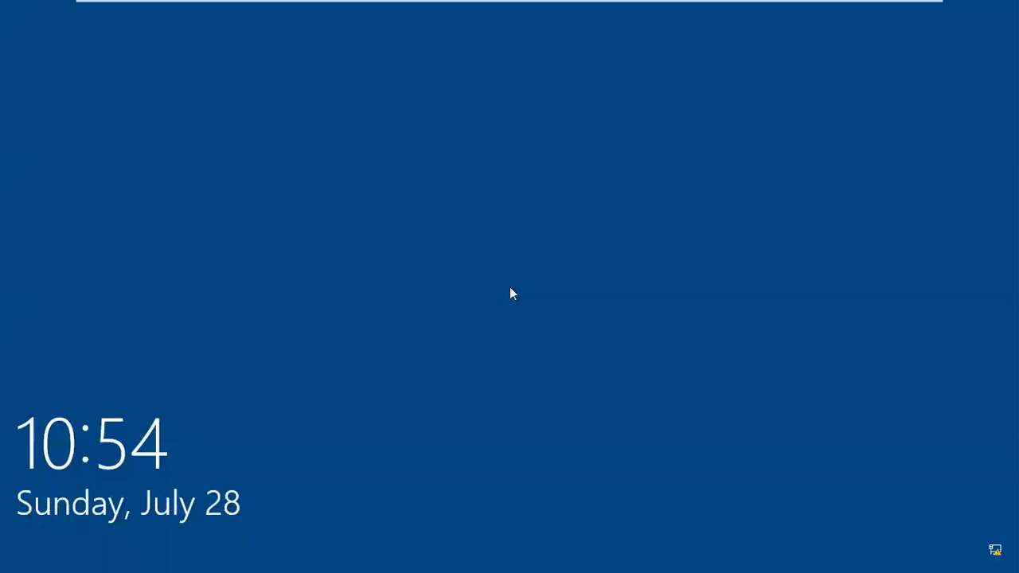
click(509, 289)
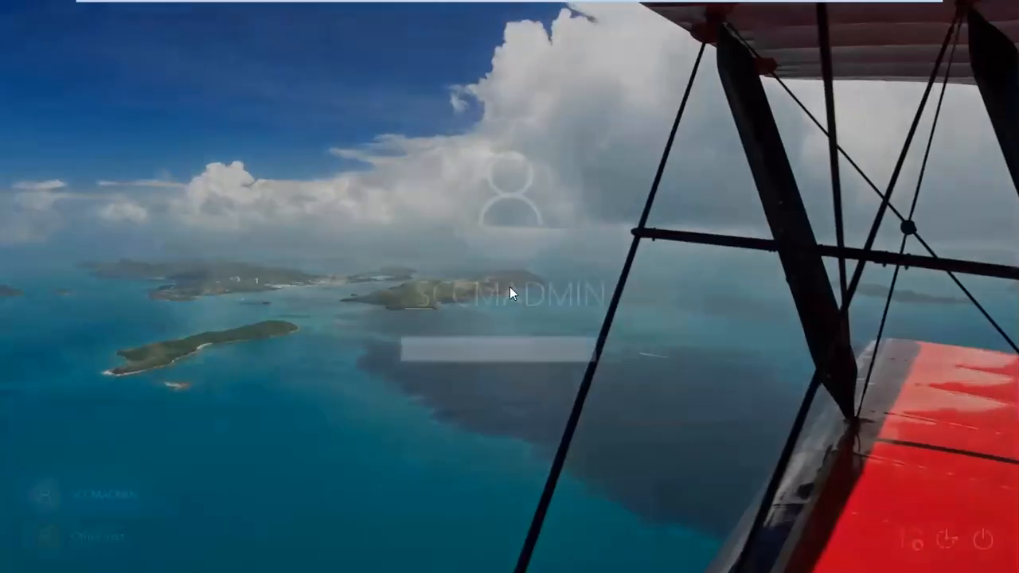
text(•••••••)
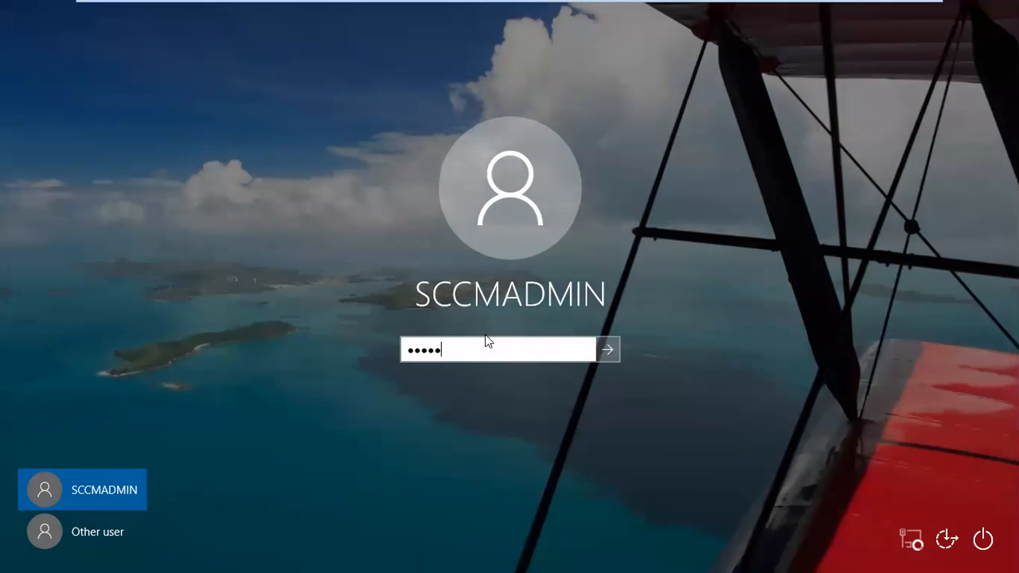
text(•••)
key(Return)
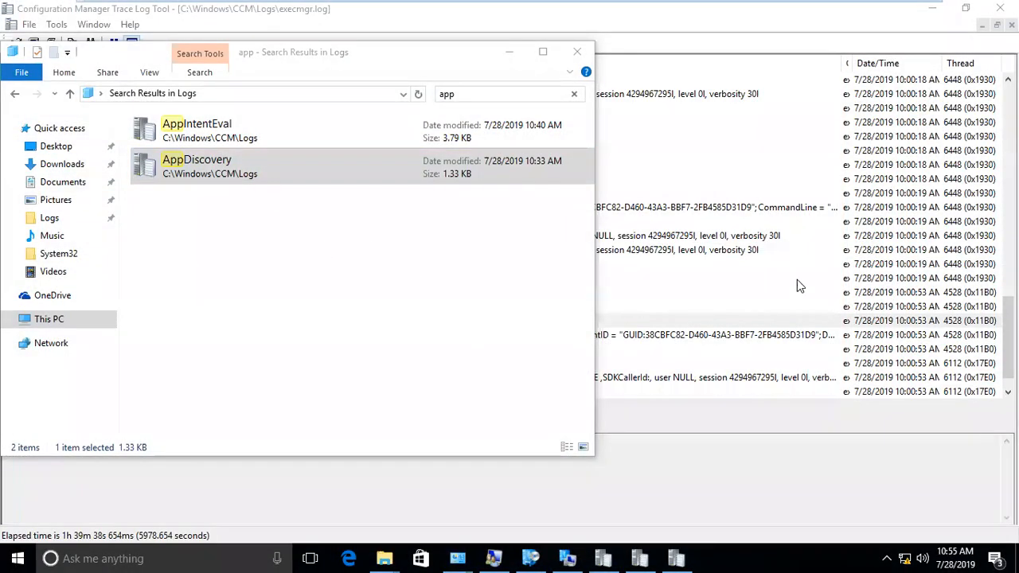
- Look over the open PolicyAgent, AppIntentEval and execmgr logs, then close execmgr.log
click(618, 557)
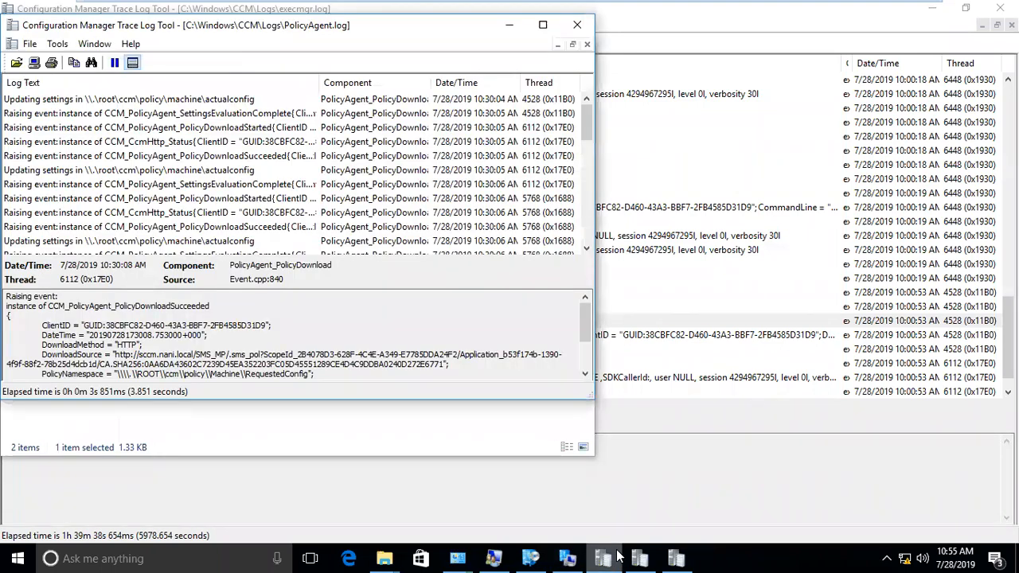
click(617, 557)
click(651, 558)
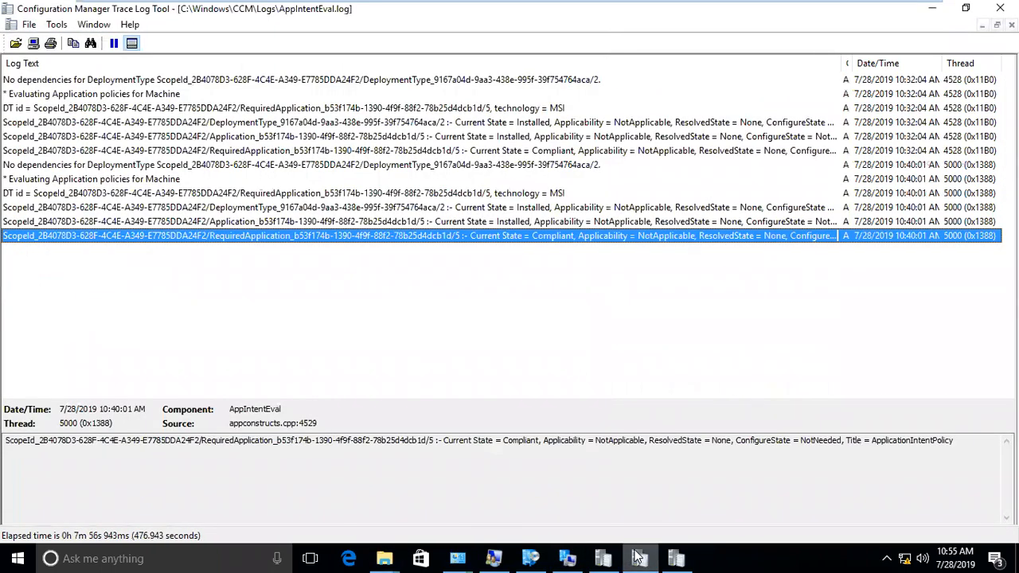
click(675, 558)
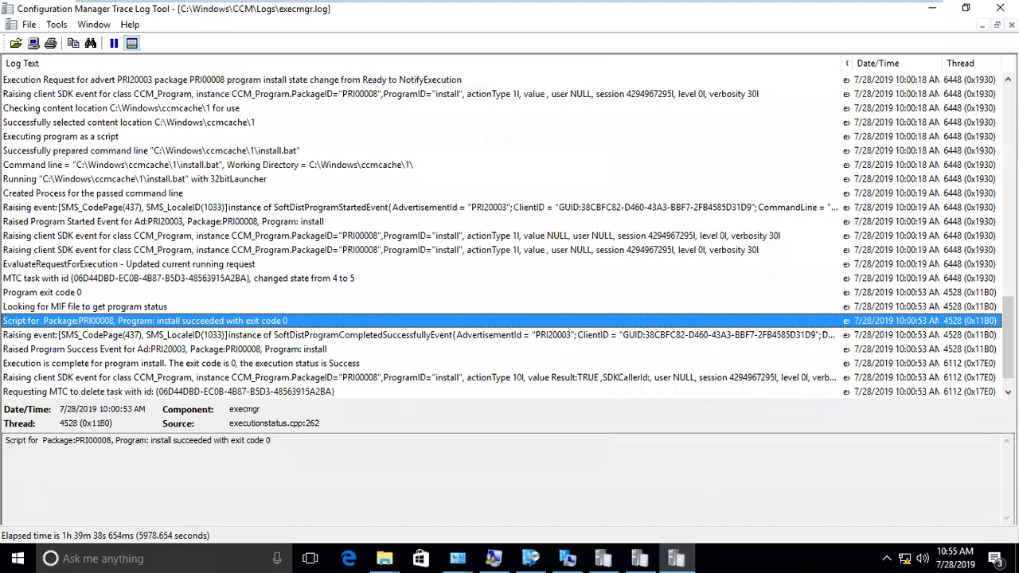
click(1000, 8)
- Search the Logs folder for 'app' and open AppIntentEval.log and AppDiscovery.log side by side
click(52, 217)
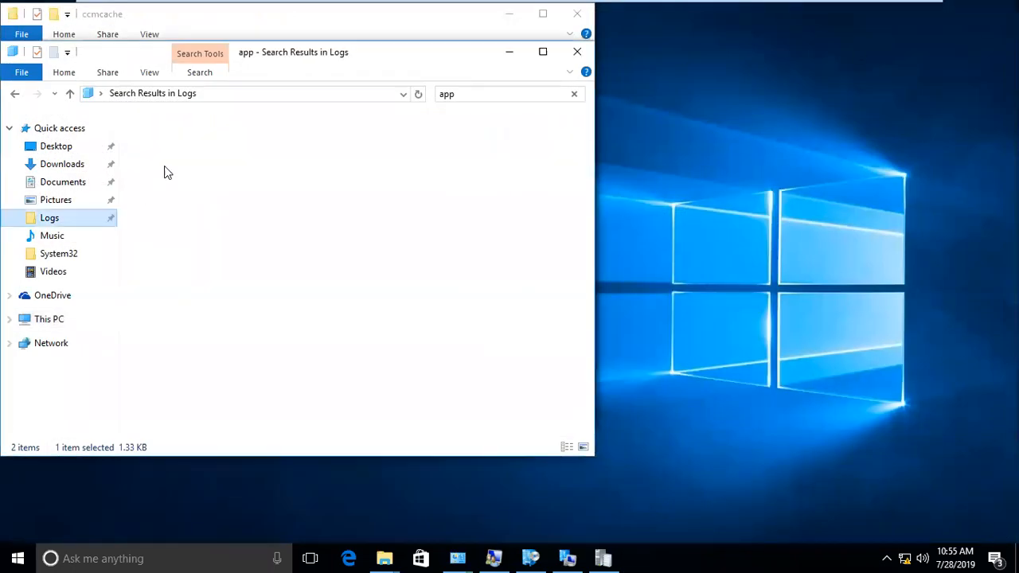
click(490, 93)
text(app)
double_click(205, 129)
drag(227, 135, 340, 121)
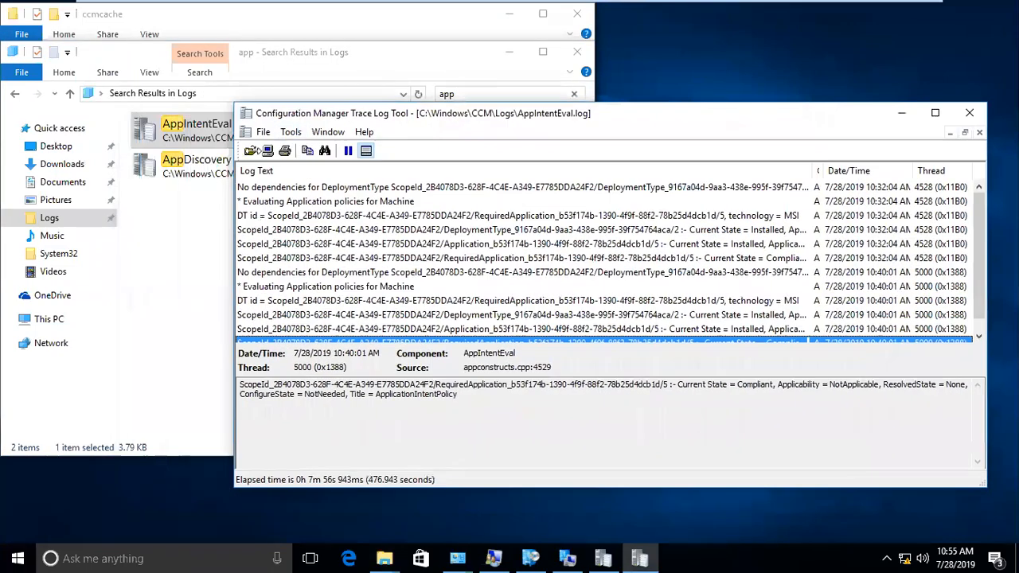
double_click(204, 164)
click(819, 111)
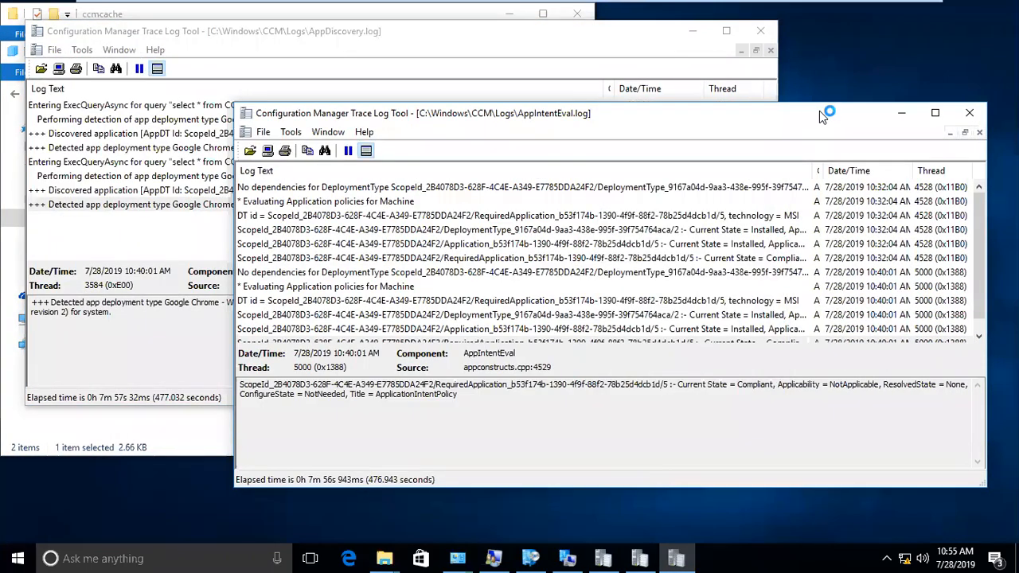
drag(819, 111, 547, 98)
drag(442, 34, 799, 64)
drag(275, 93, 287, 25)
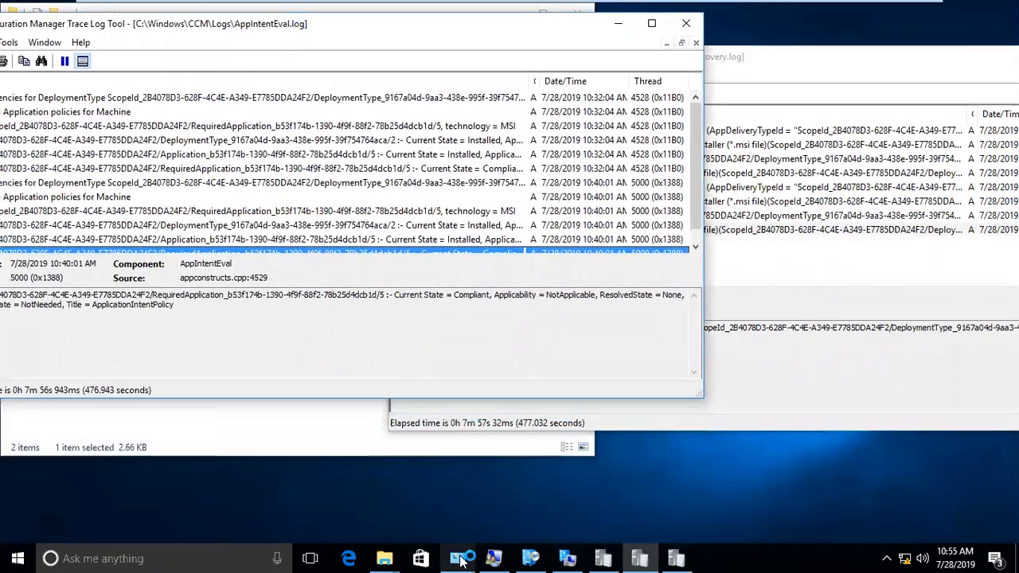
click(530, 558)
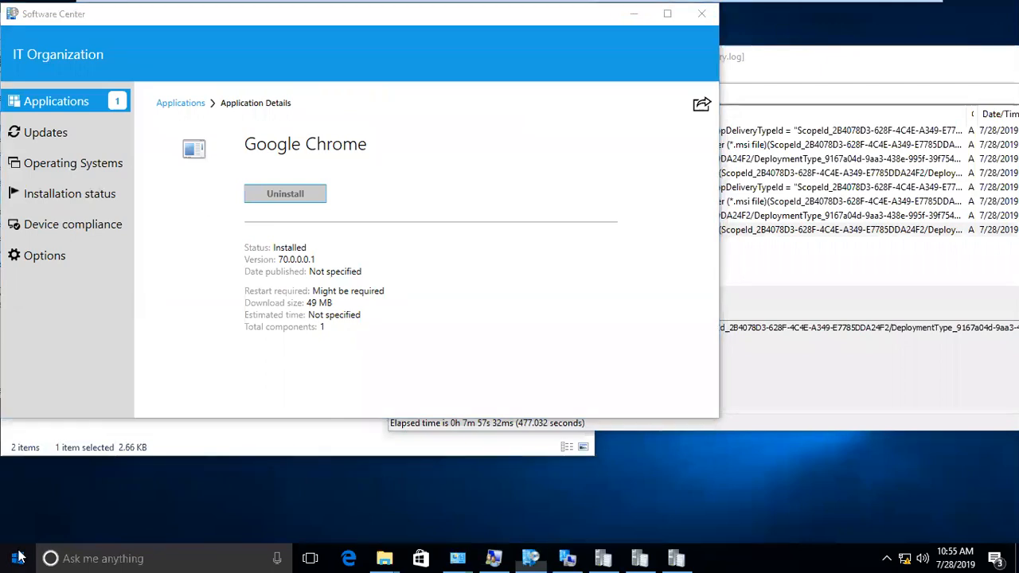
- Check the installed programs list via appwiz.cpl from Run
click(18, 559)
right_click(17, 558)
click(96, 487)
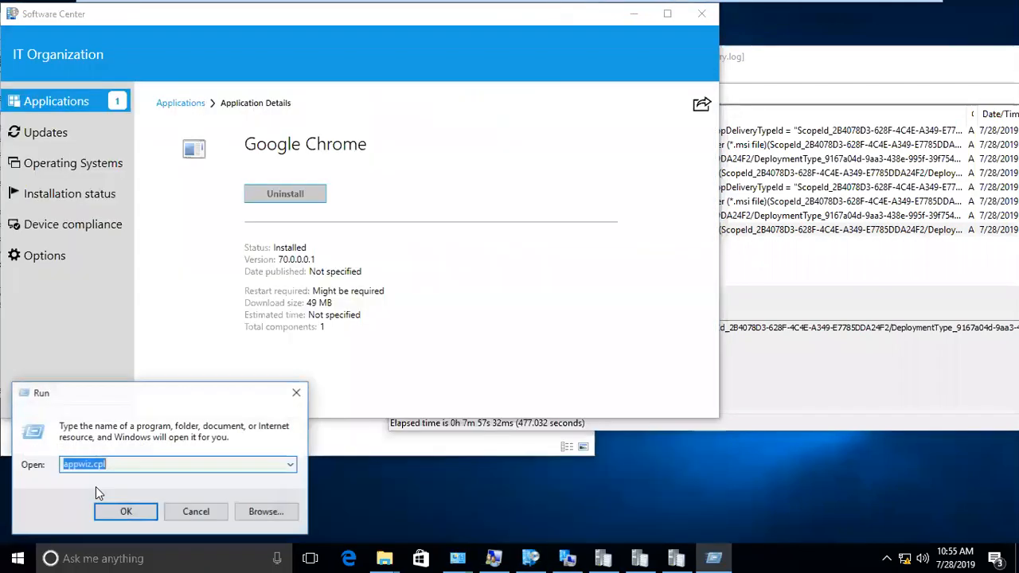
key(Return)
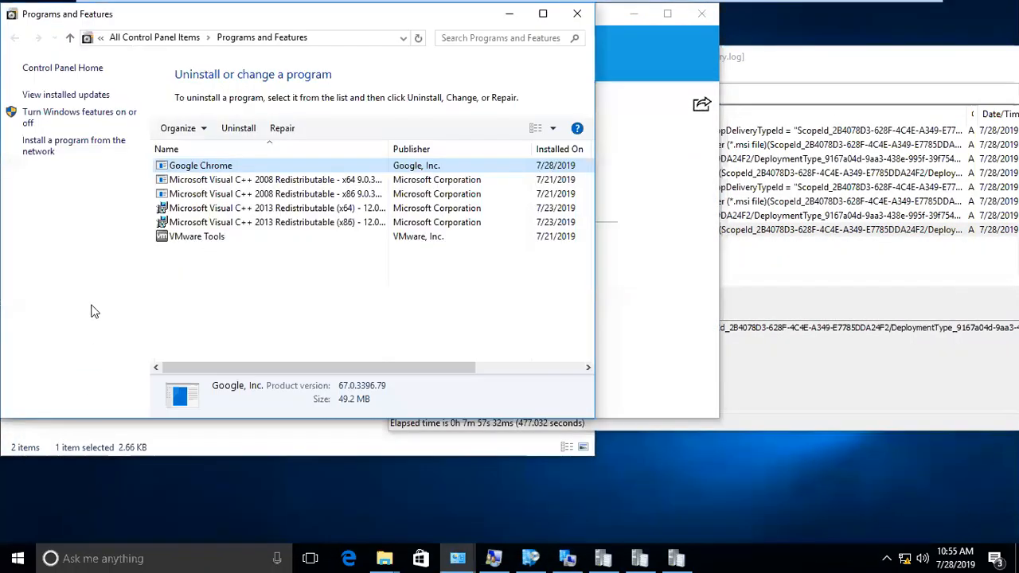
click(508, 16)
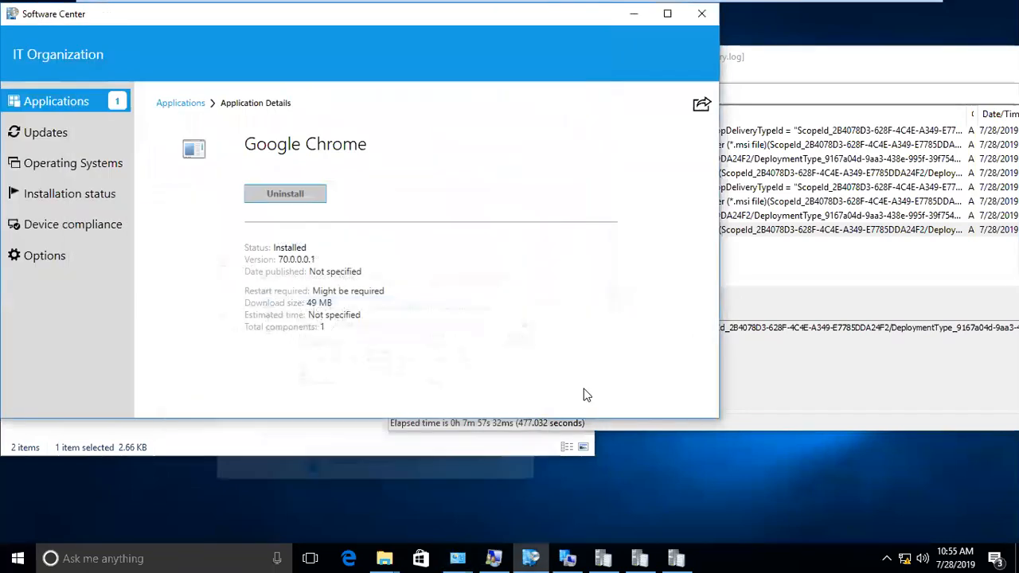
- Run the Machine Policy Retrieval & Evaluation Cycle from the Configuration Manager client actions
click(488, 522)
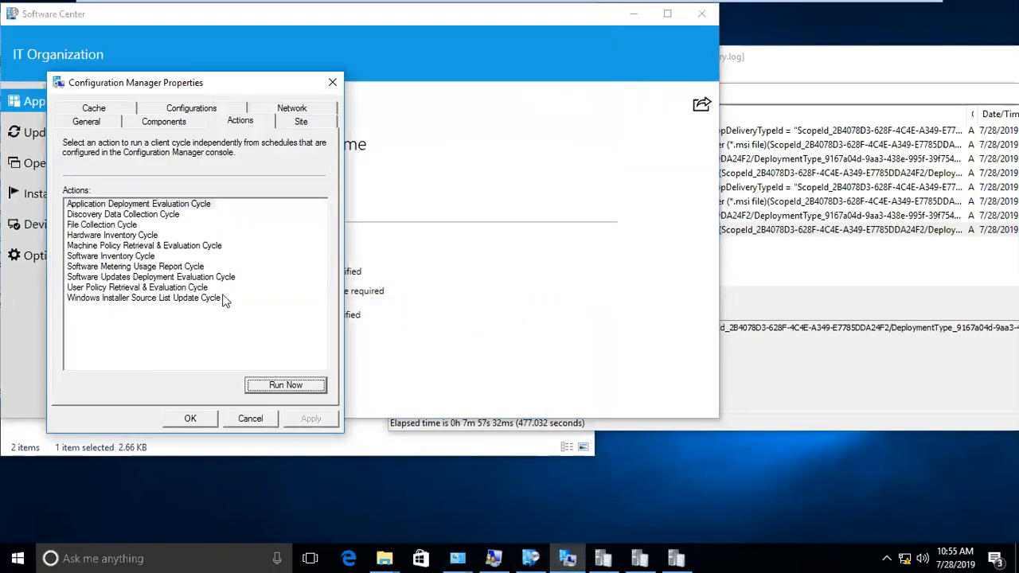
click(209, 247)
click(286, 386)
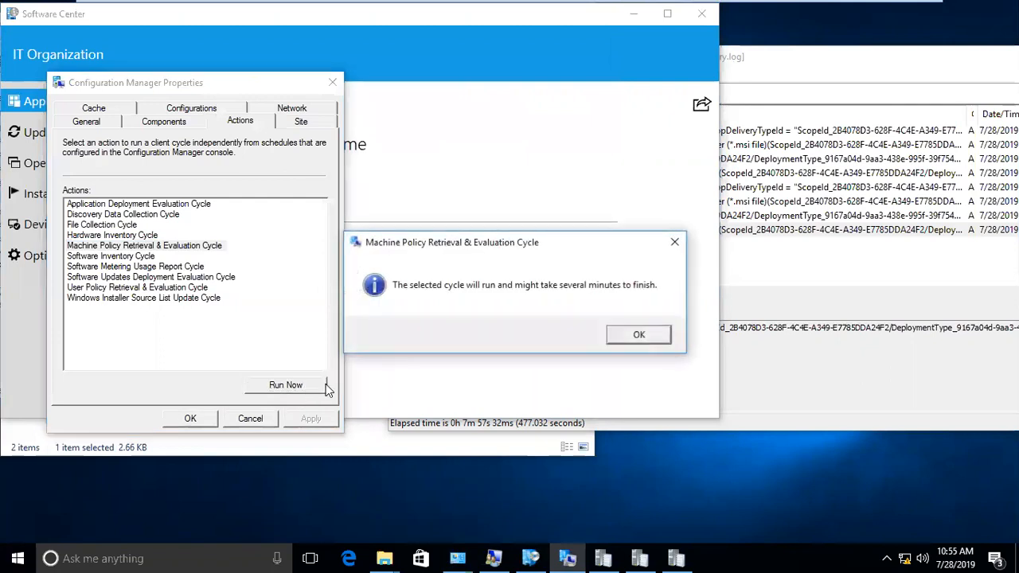
click(625, 336)
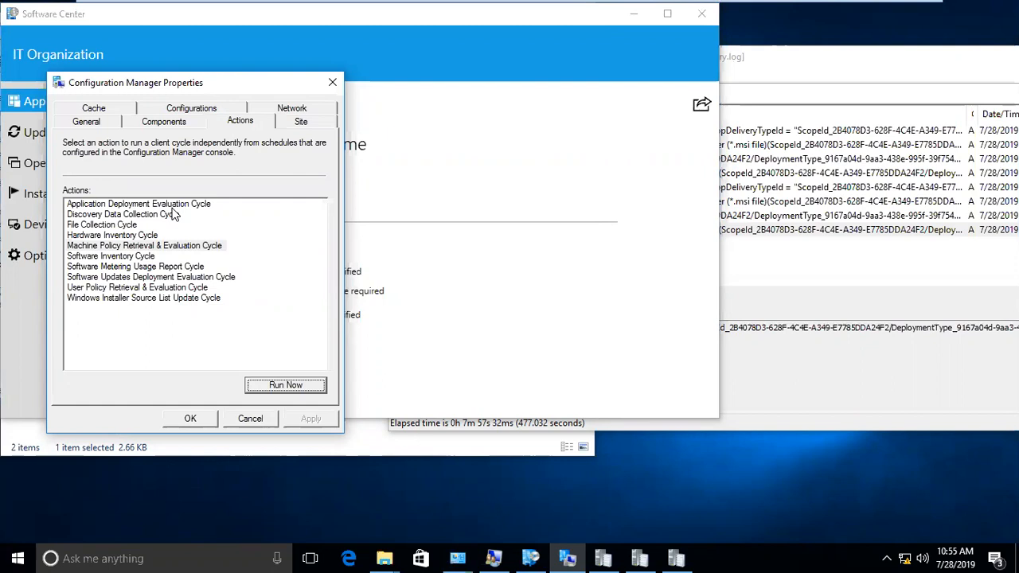
click(200, 247)
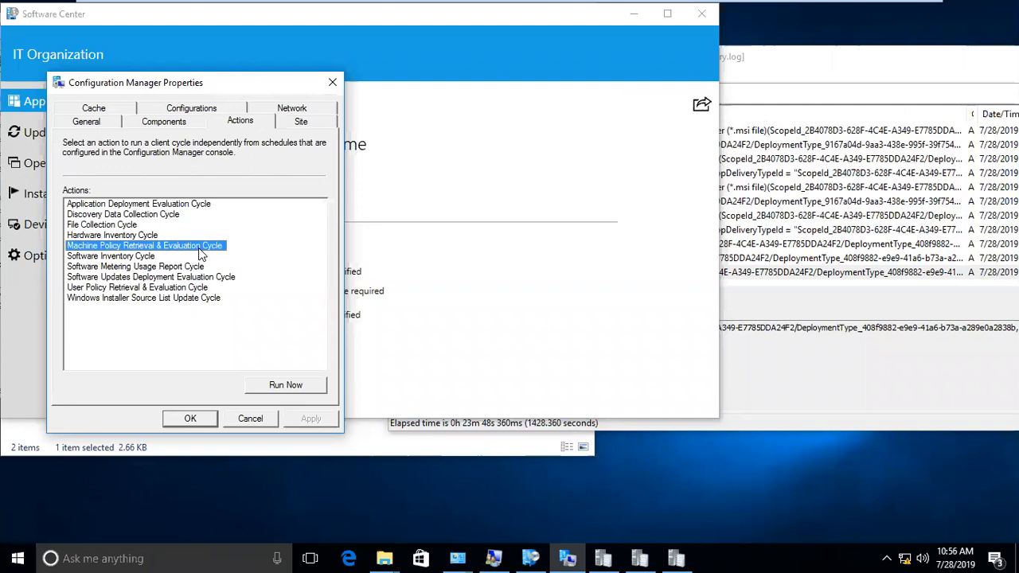
mouse_move(438, 6)
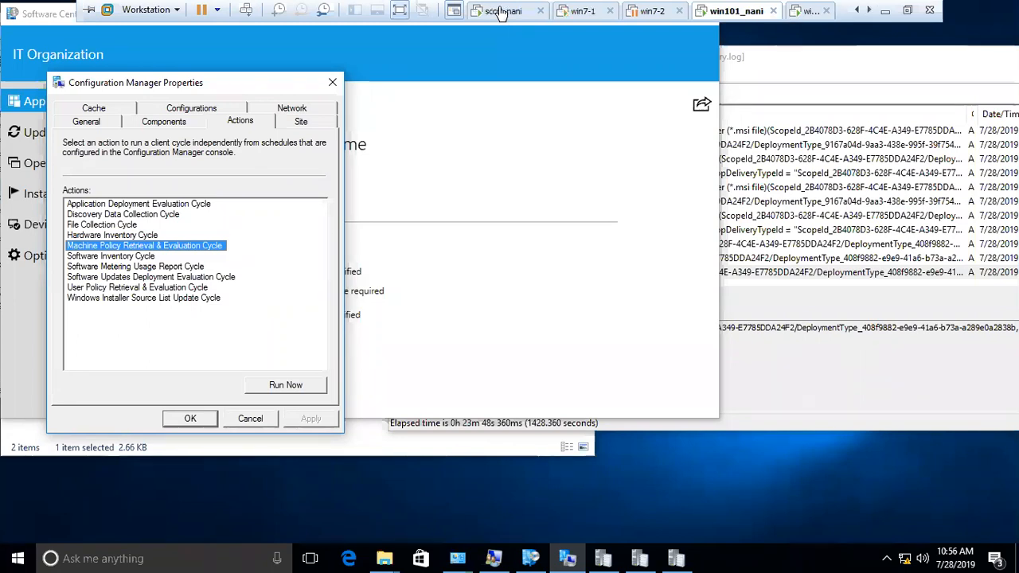
- Review the 7 Zip install deployment's Scheduling deadline date, then cancel without changes
click(500, 14)
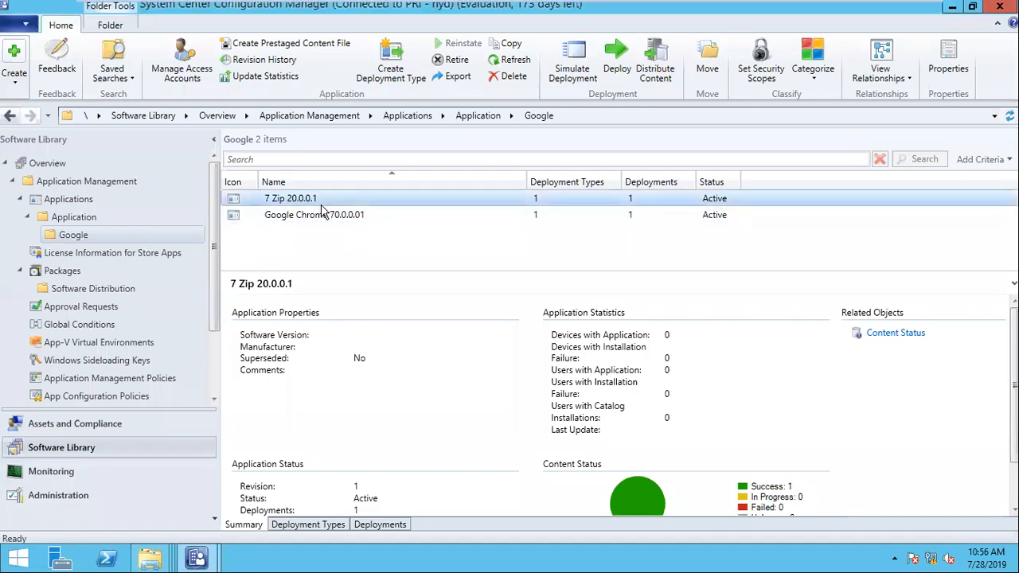
click(382, 529)
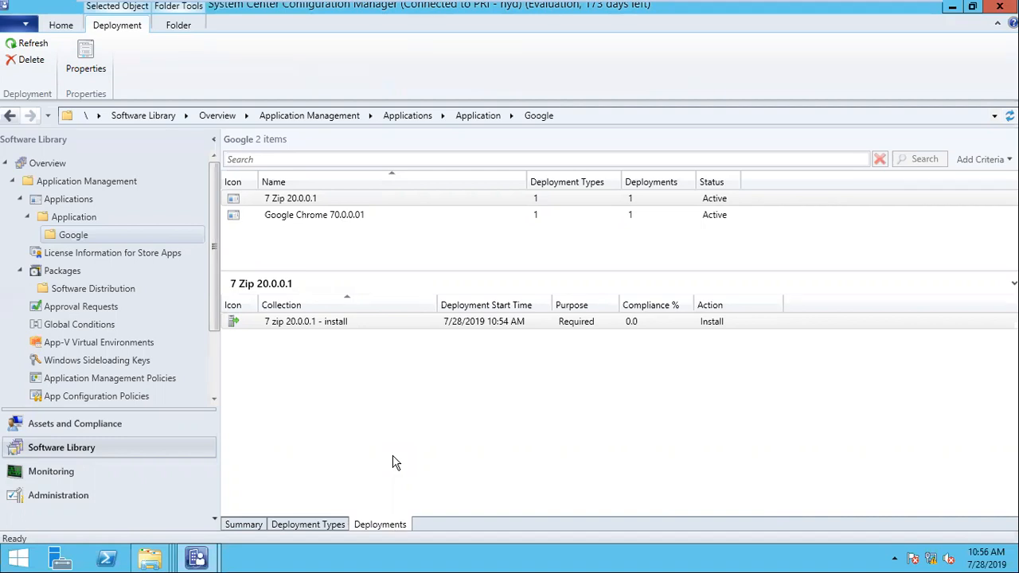
right_click(483, 323)
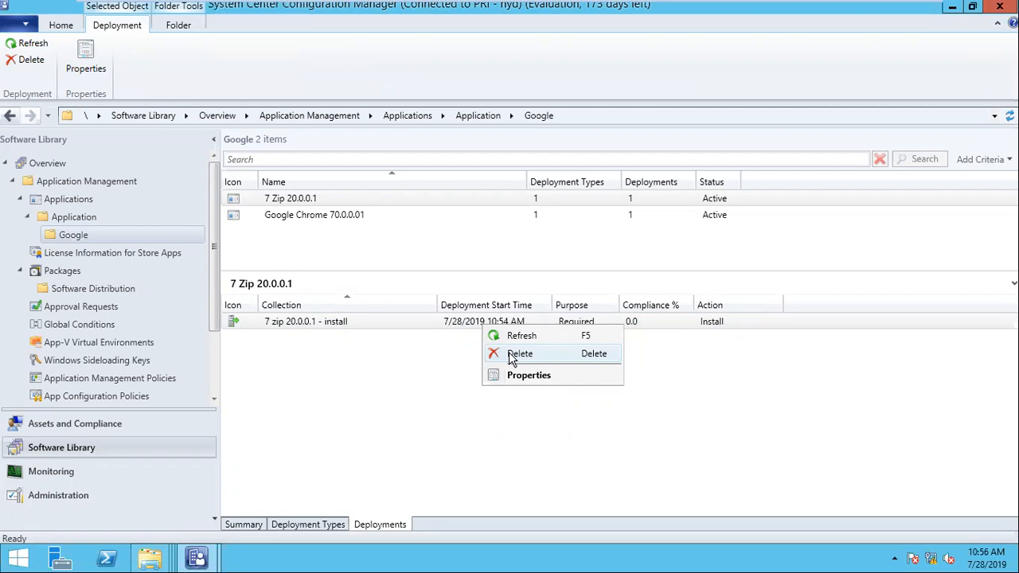
click(511, 375)
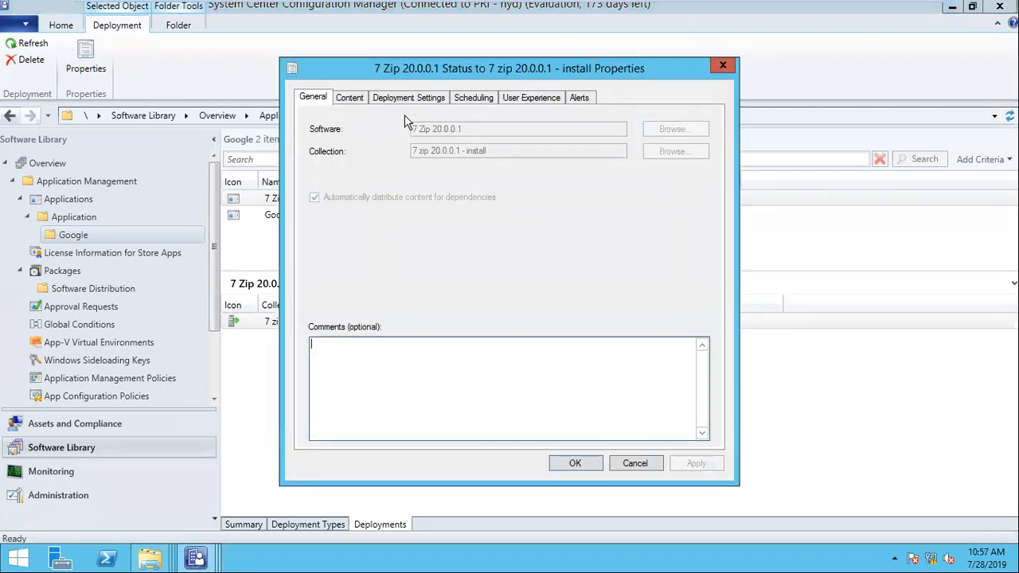
click(474, 97)
click(416, 298)
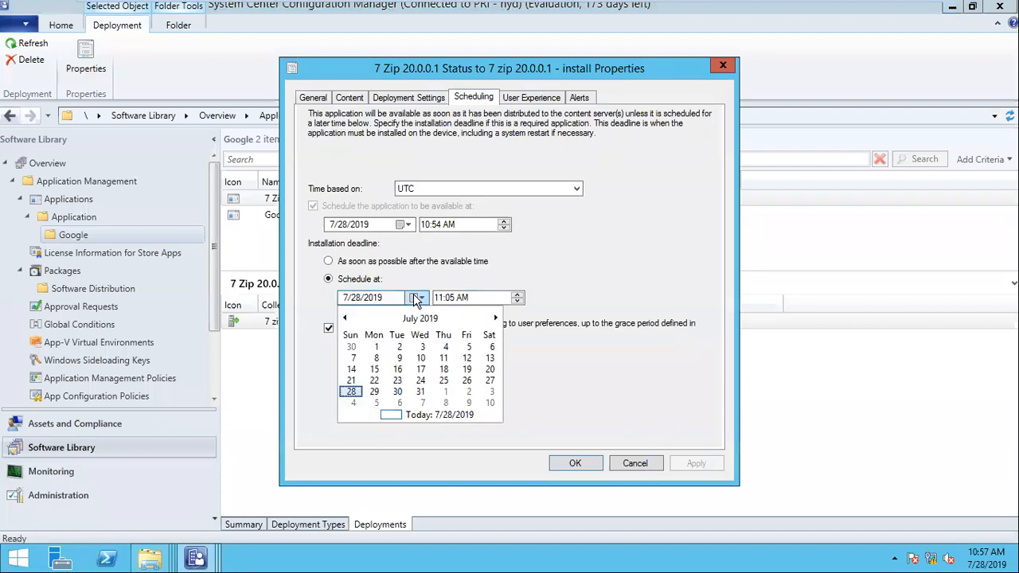
click(415, 298)
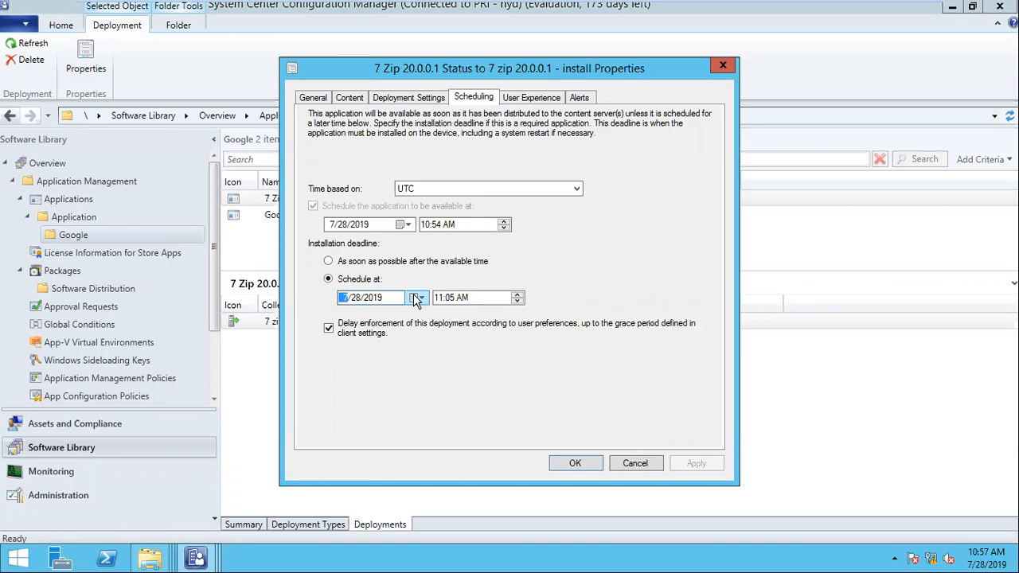
click(636, 464)
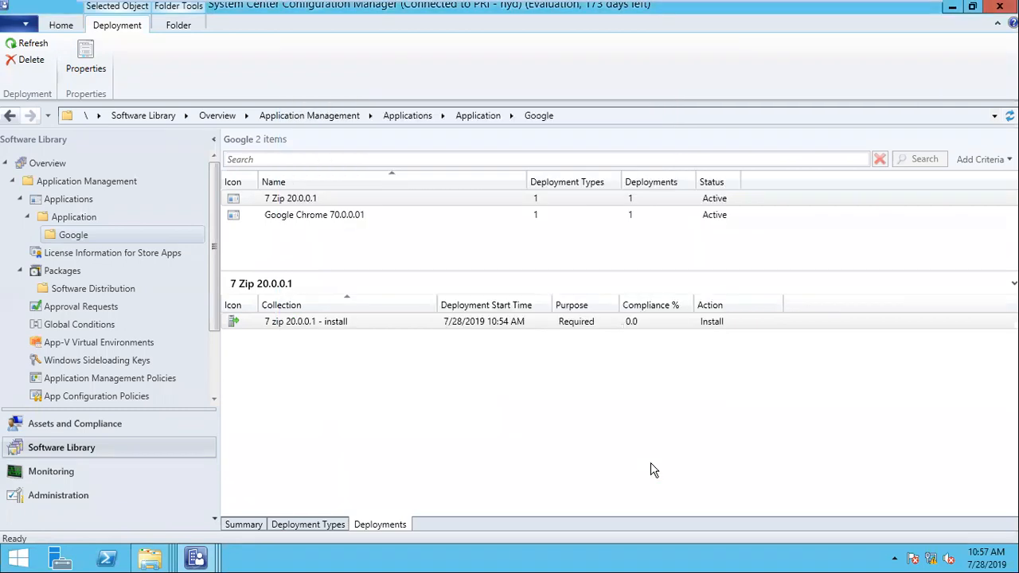
- Disable the Chrome package's install program in Software Distribution
click(85, 288)
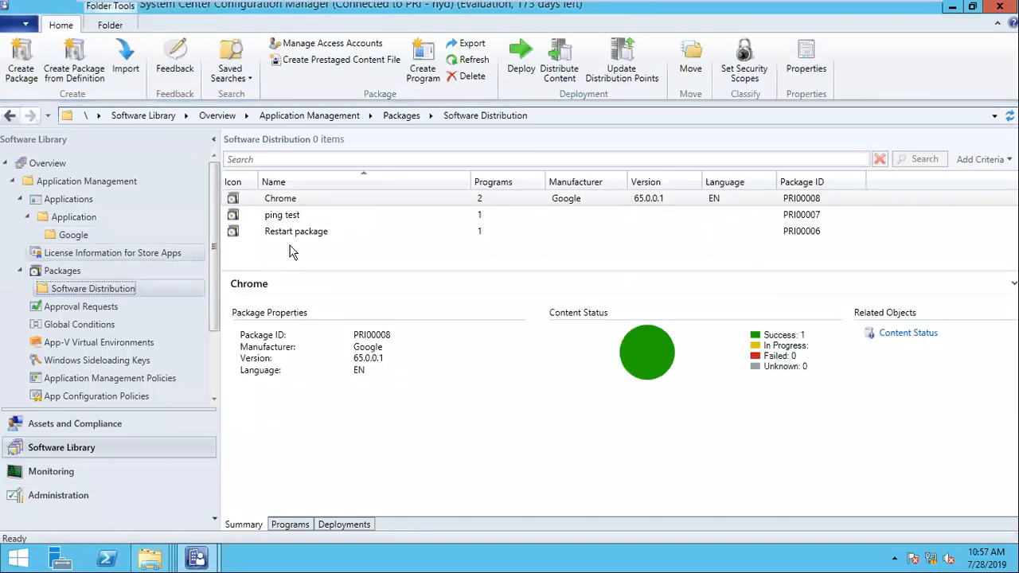
click(289, 525)
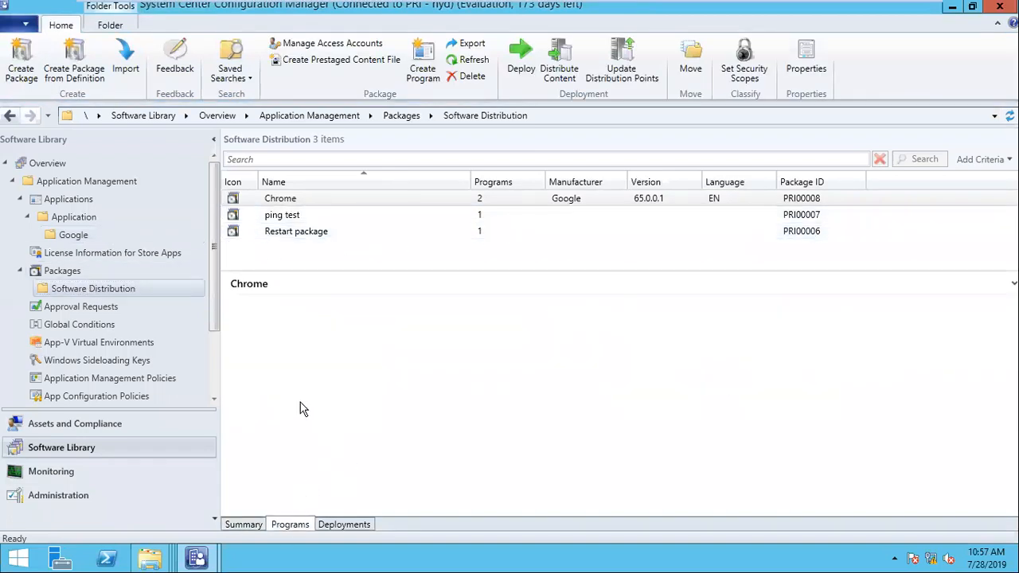
click(301, 329)
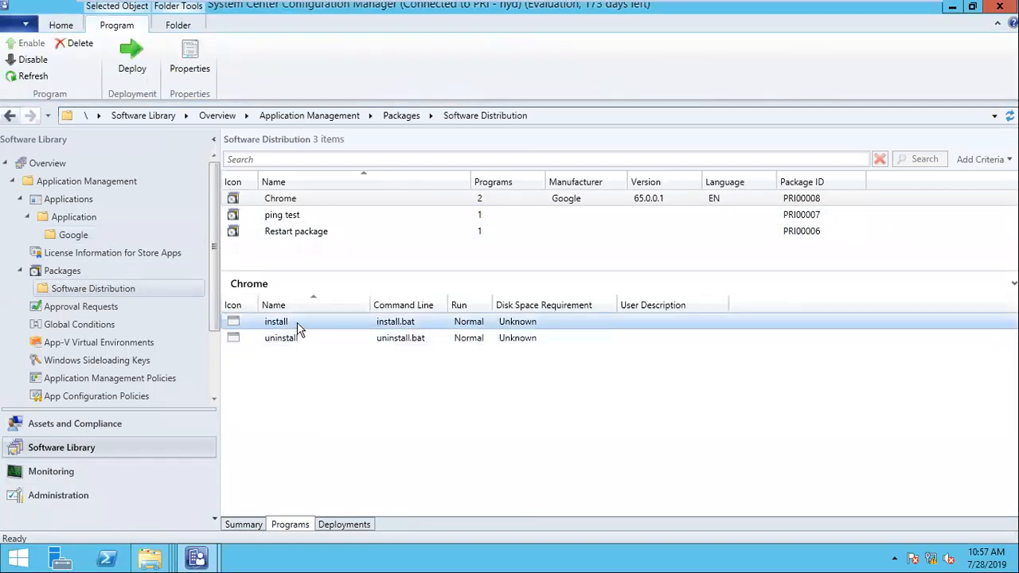
right_click(301, 329)
click(328, 353)
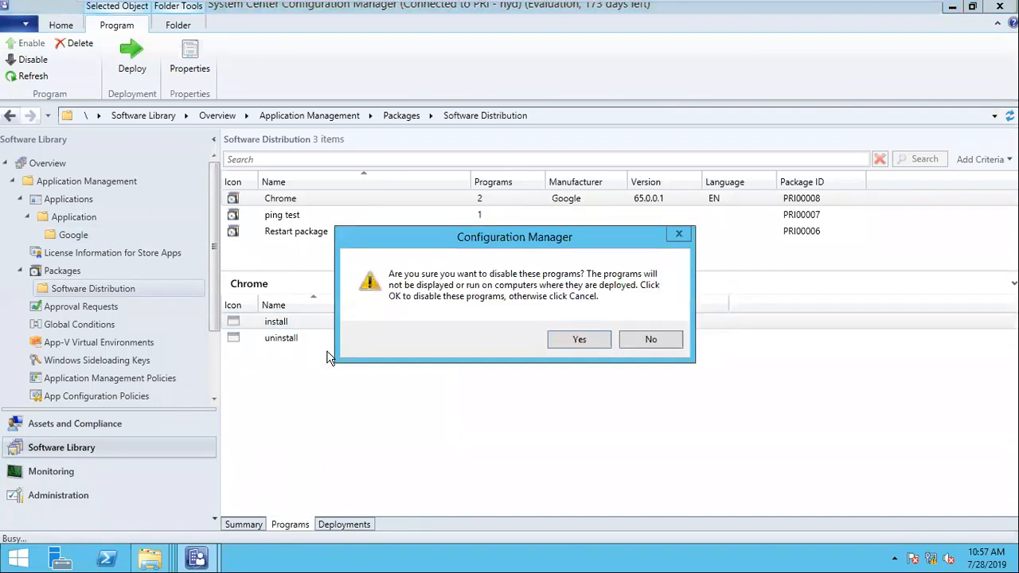
click(572, 338)
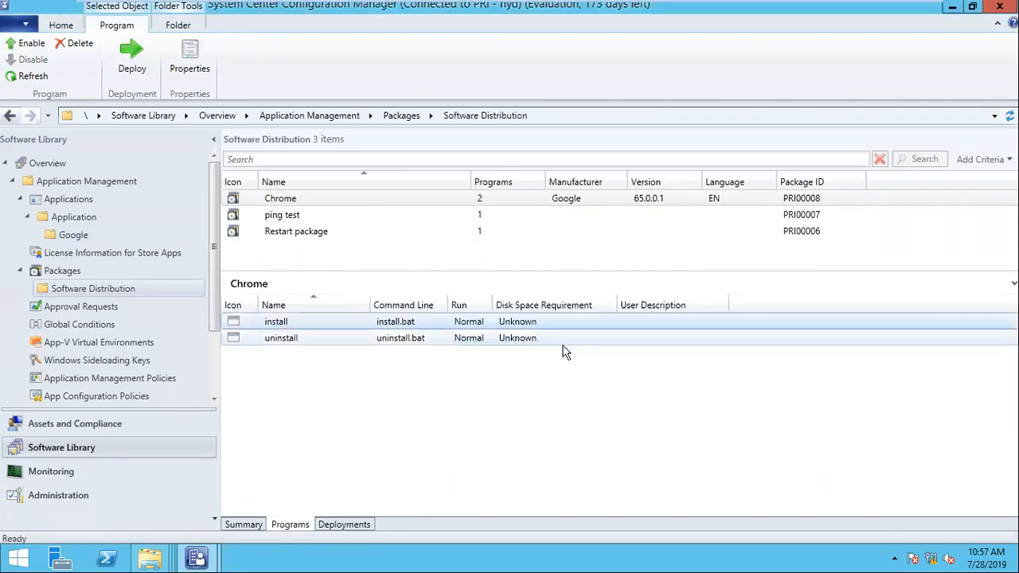
drag(493, 305, 524, 305)
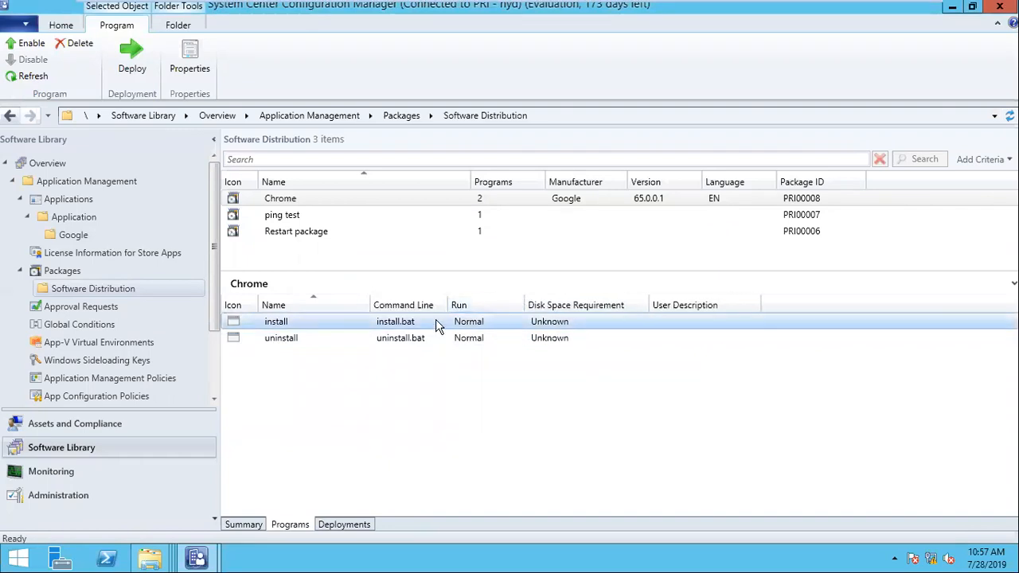
- Select the Chrome install deployment on the Deployments tab, leaving it undeleted
click(360, 525)
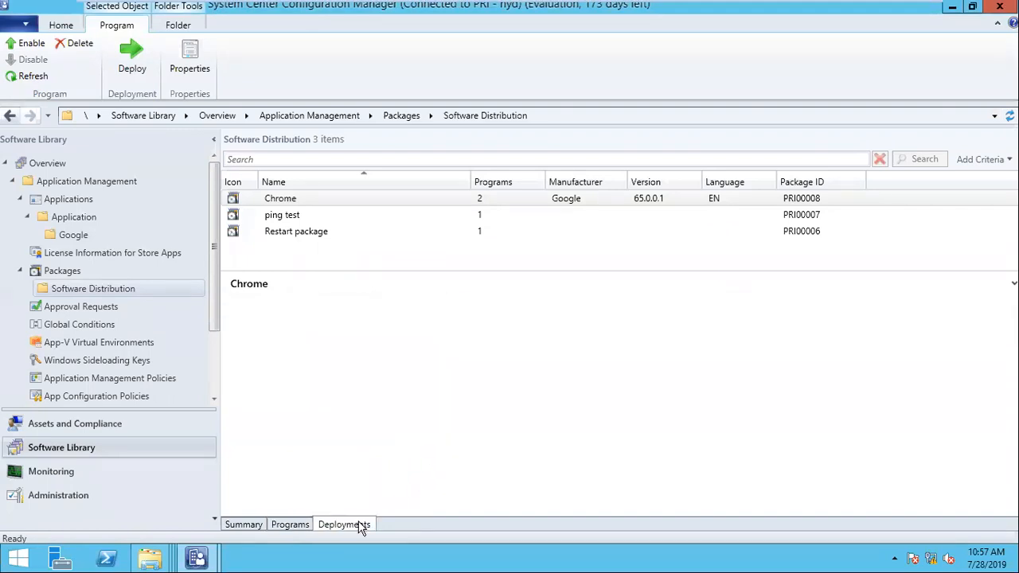
click(430, 324)
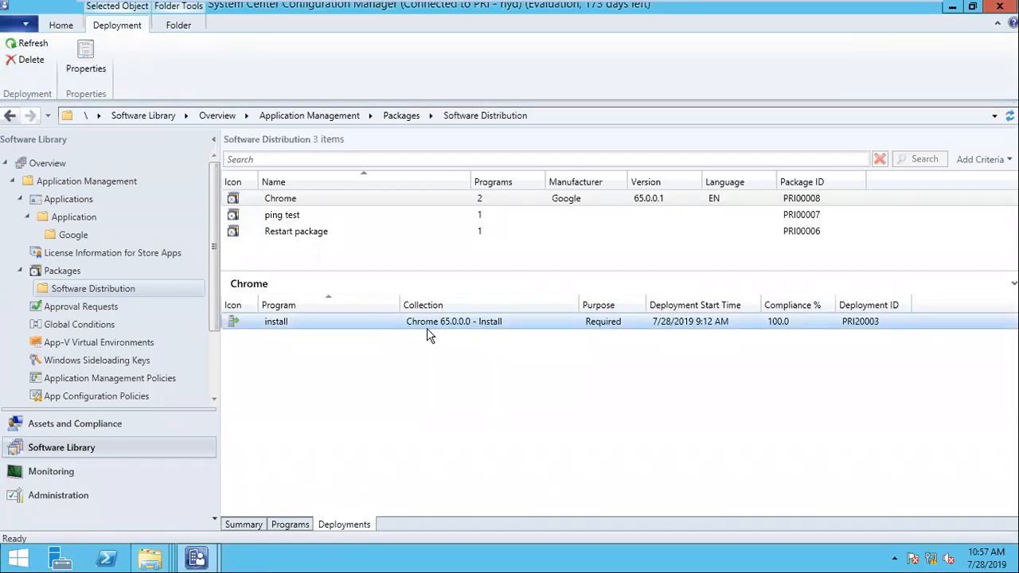
right_click(426, 329)
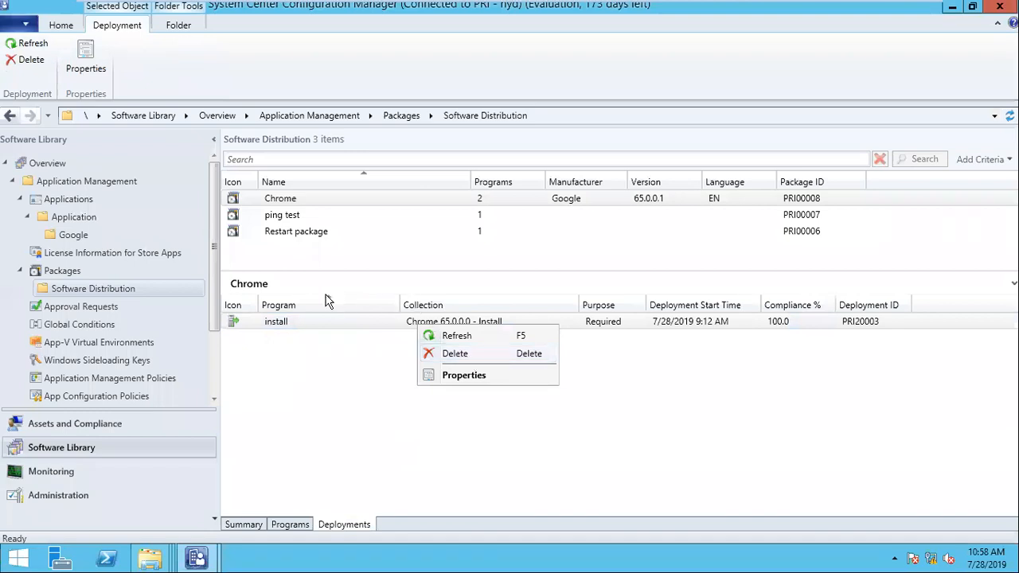
click(336, 323)
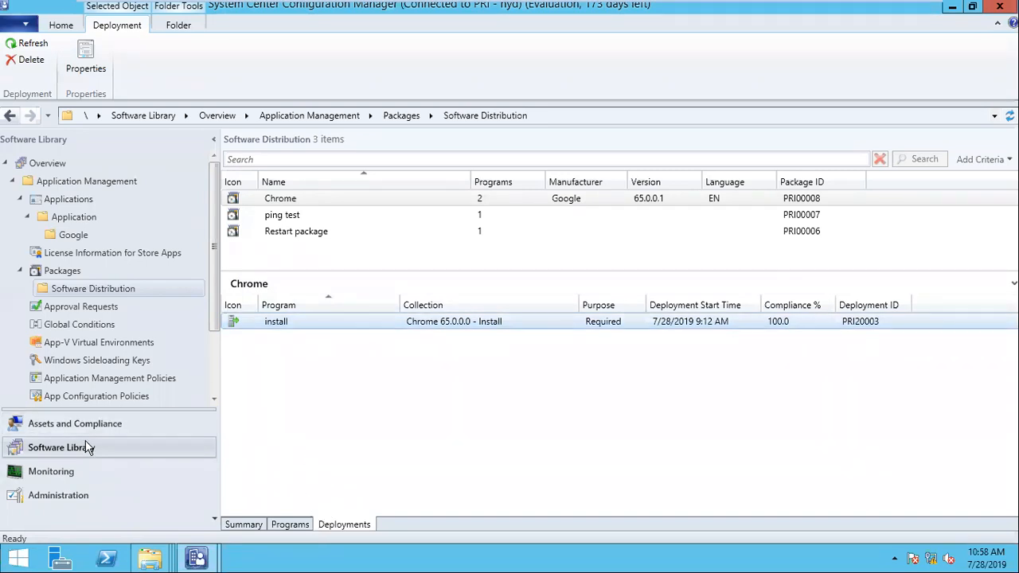
click(73, 236)
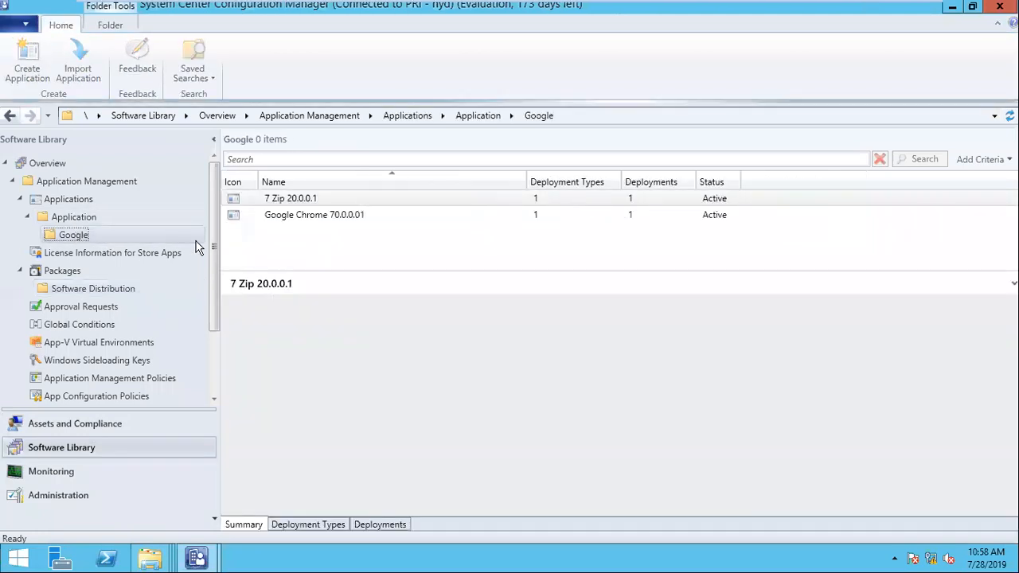
click(325, 219)
click(325, 223)
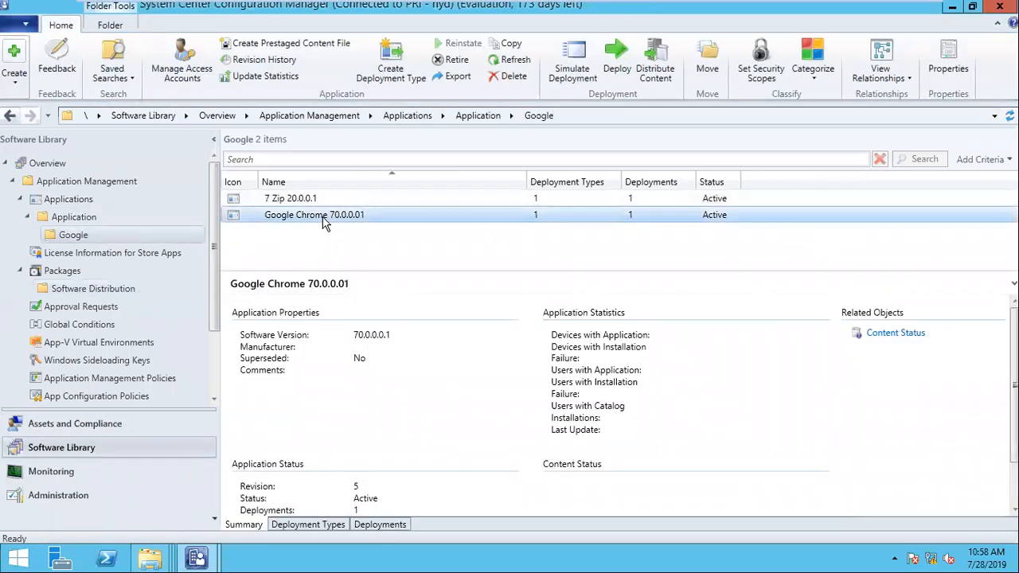
click(84, 288)
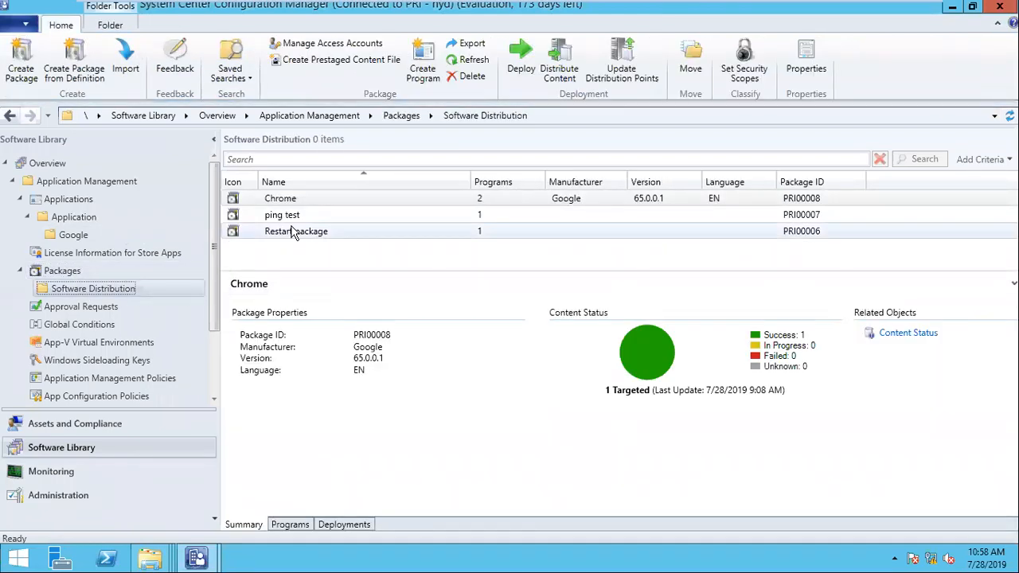
click(344, 525)
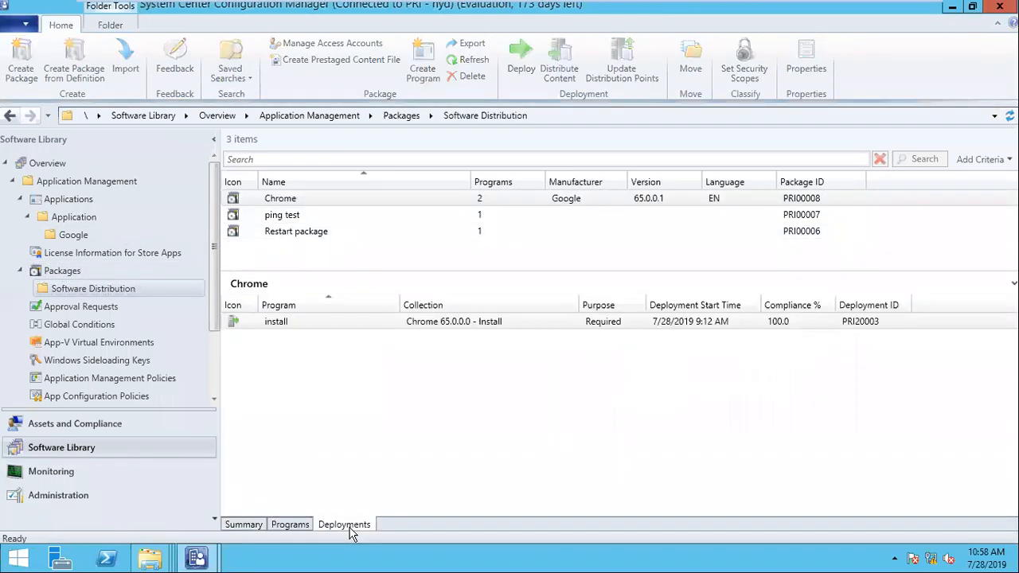
right_click(330, 318)
click(394, 371)
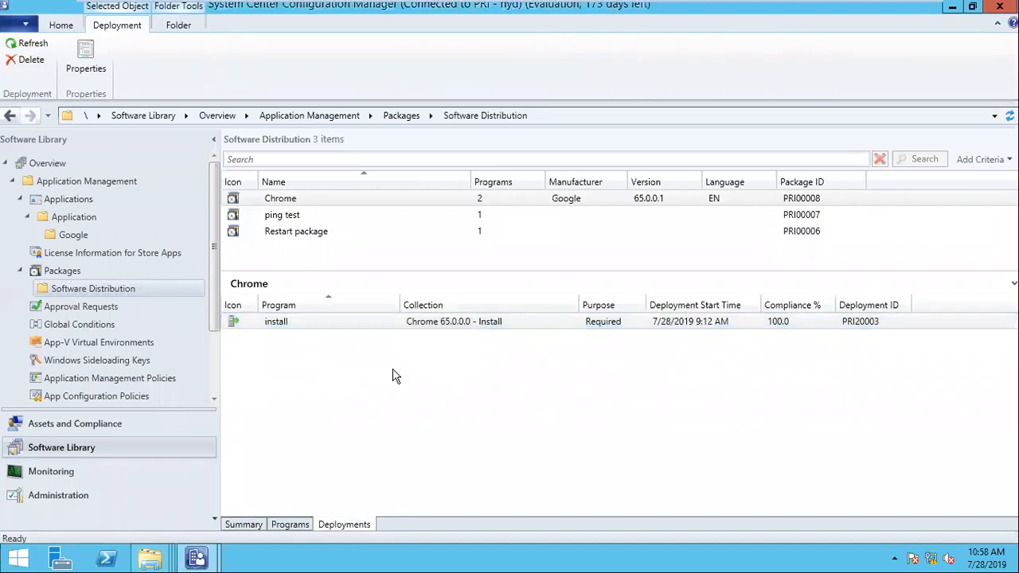
click(393, 111)
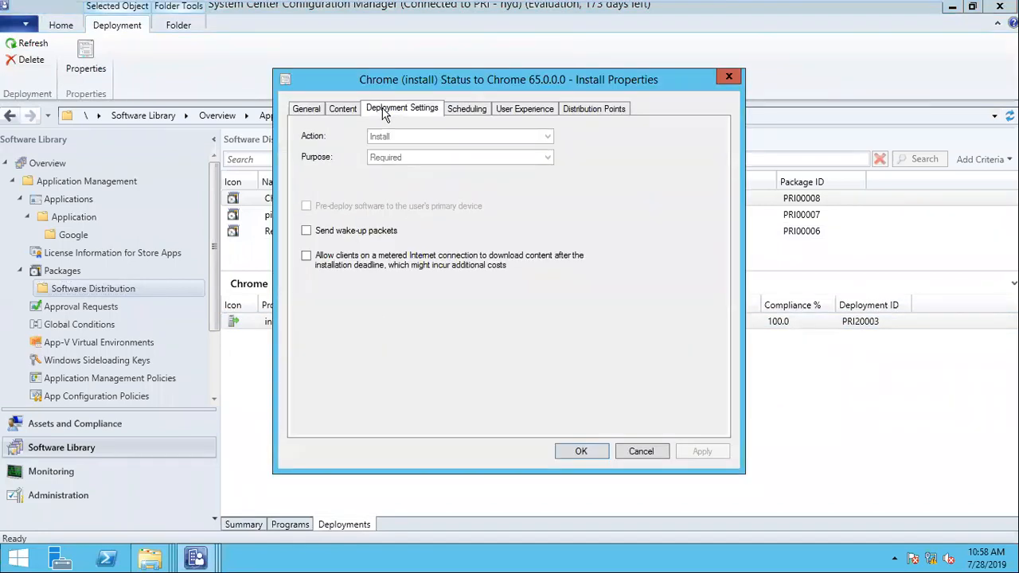
click(467, 110)
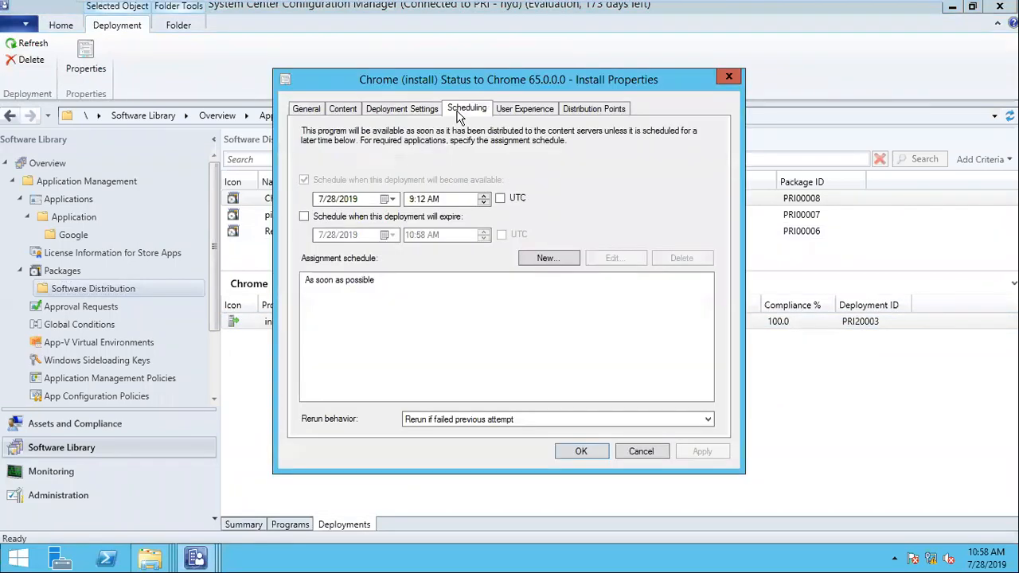
click(304, 218)
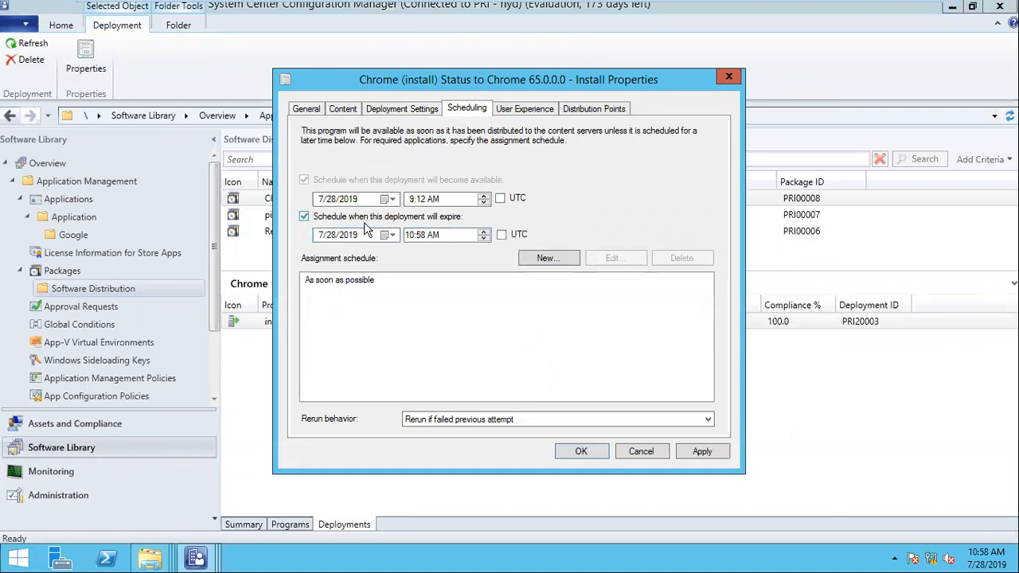
click(305, 218)
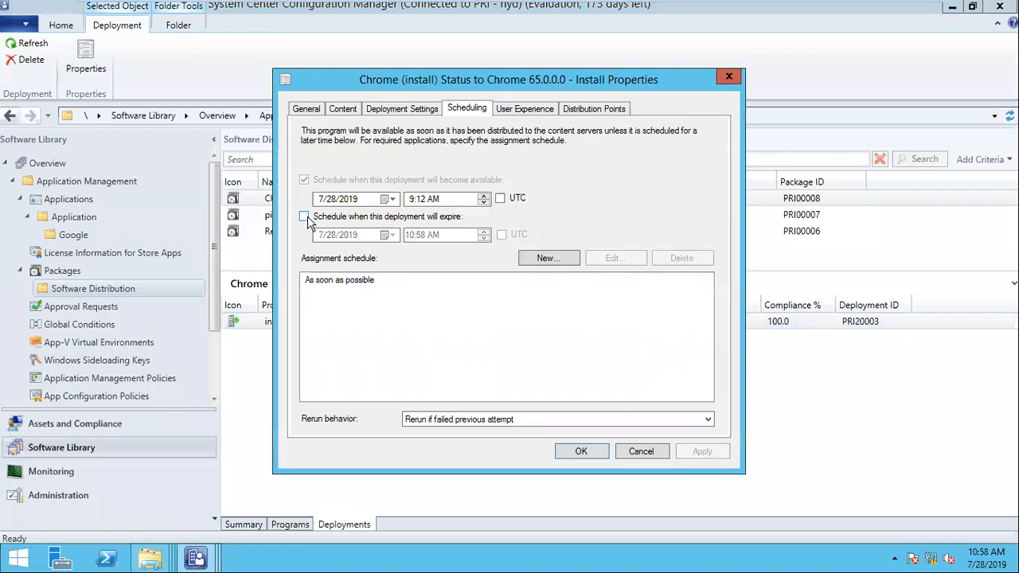
click(640, 452)
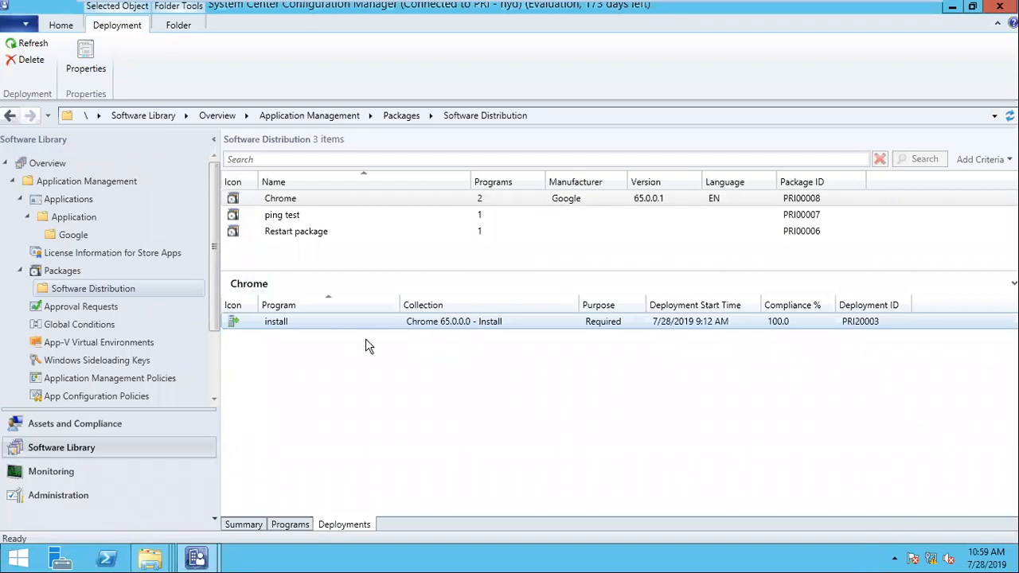
click(293, 525)
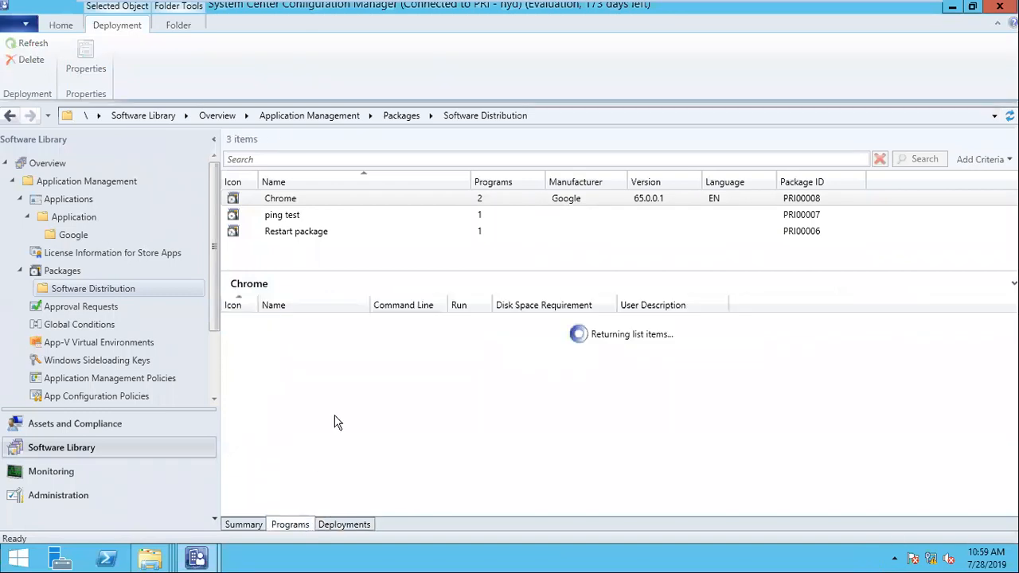
click(307, 323)
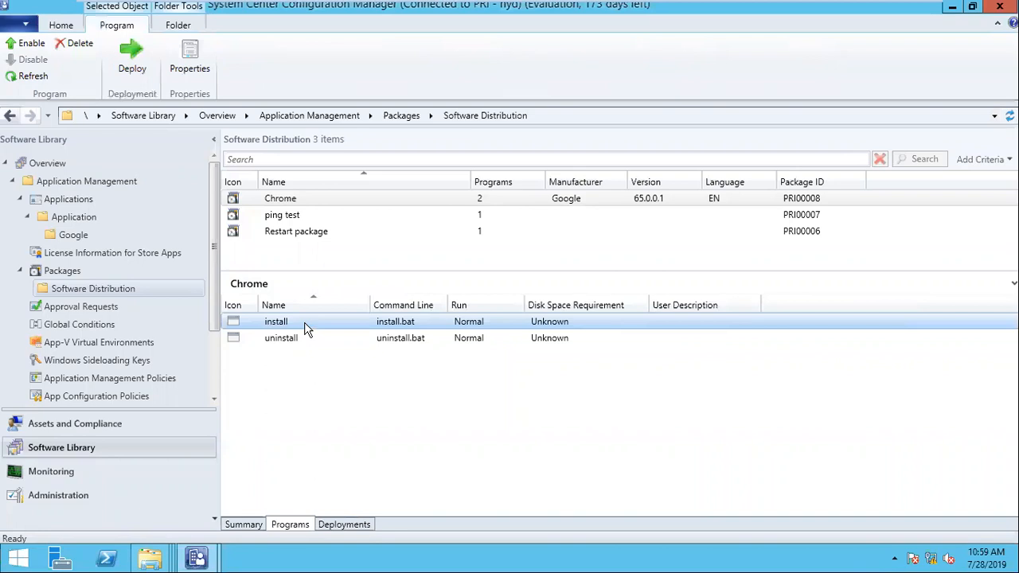
click(346, 512)
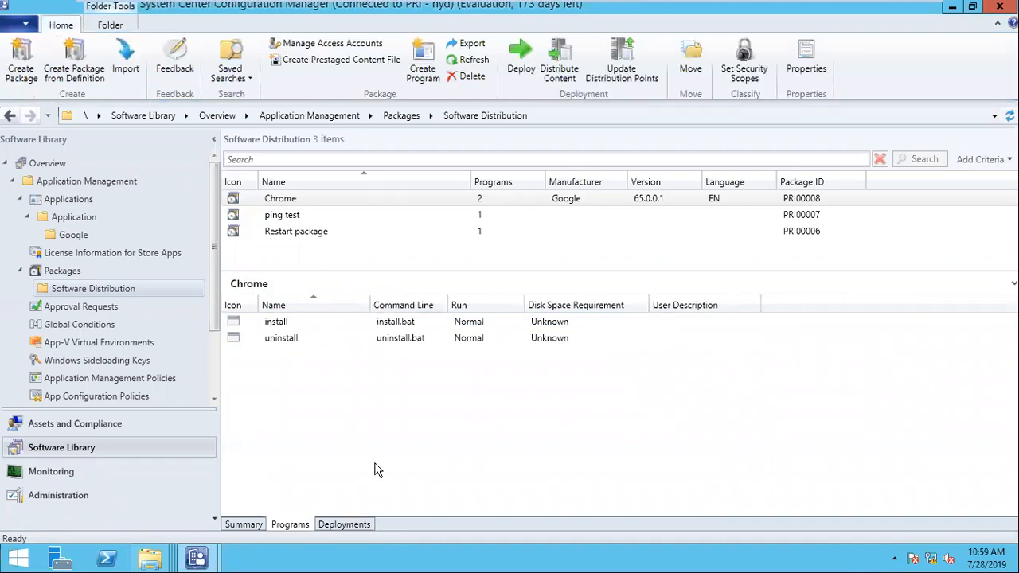
click(344, 525)
click(379, 322)
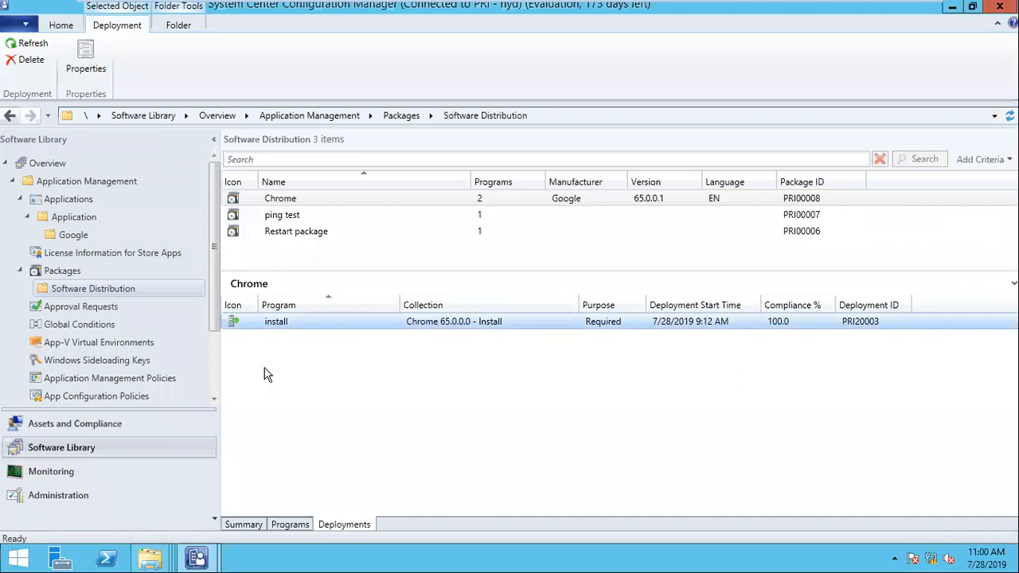
- Review SYSTEM200's Start actions under All Devices, then go to Software Library packages
click(127, 424)
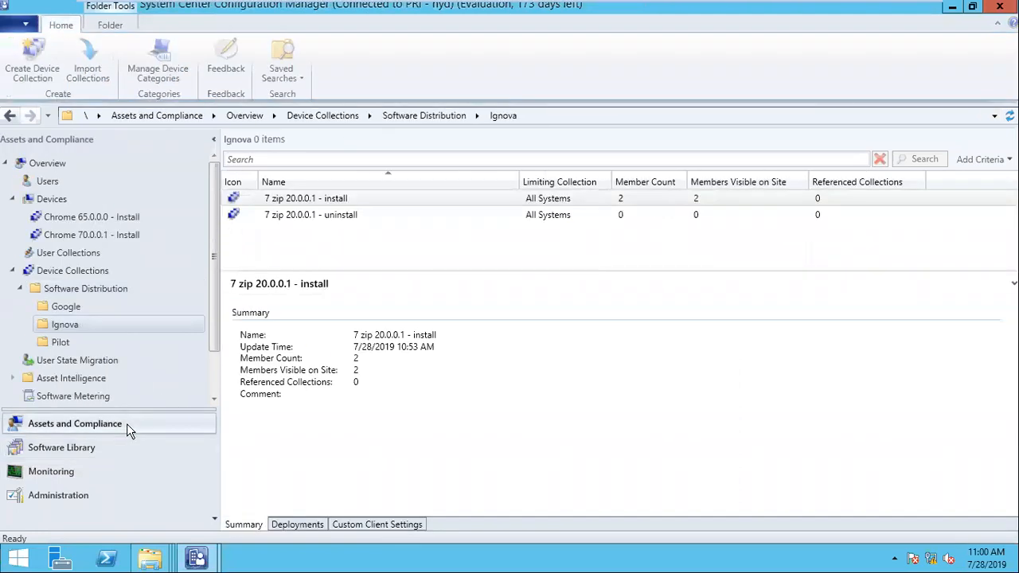
click(68, 205)
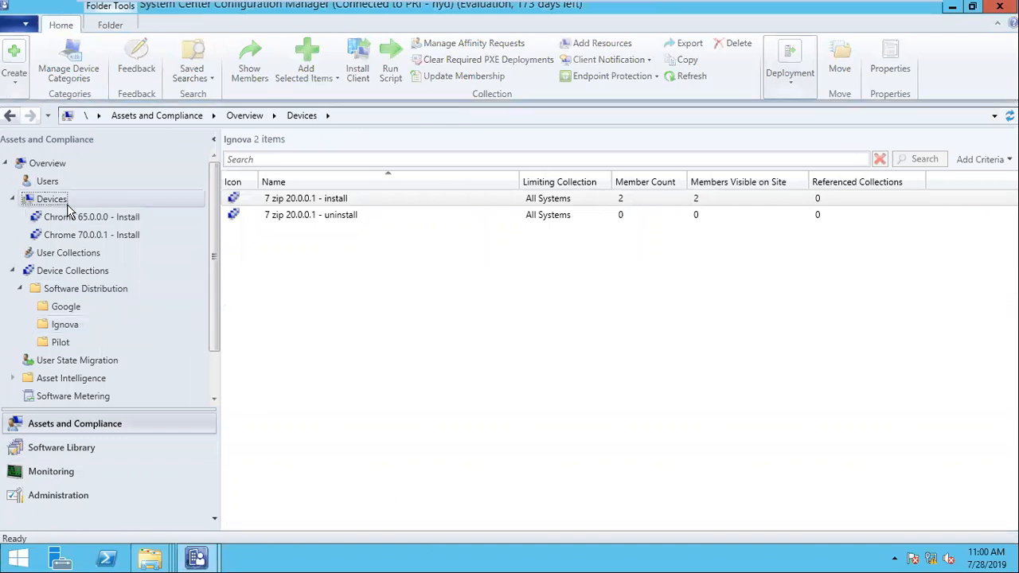
click(307, 269)
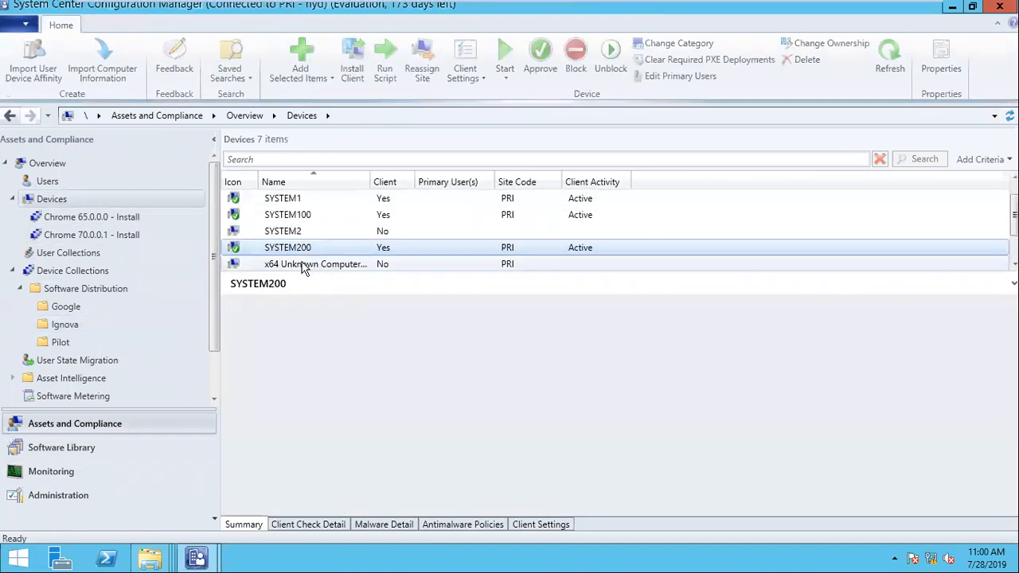
right_click(300, 252)
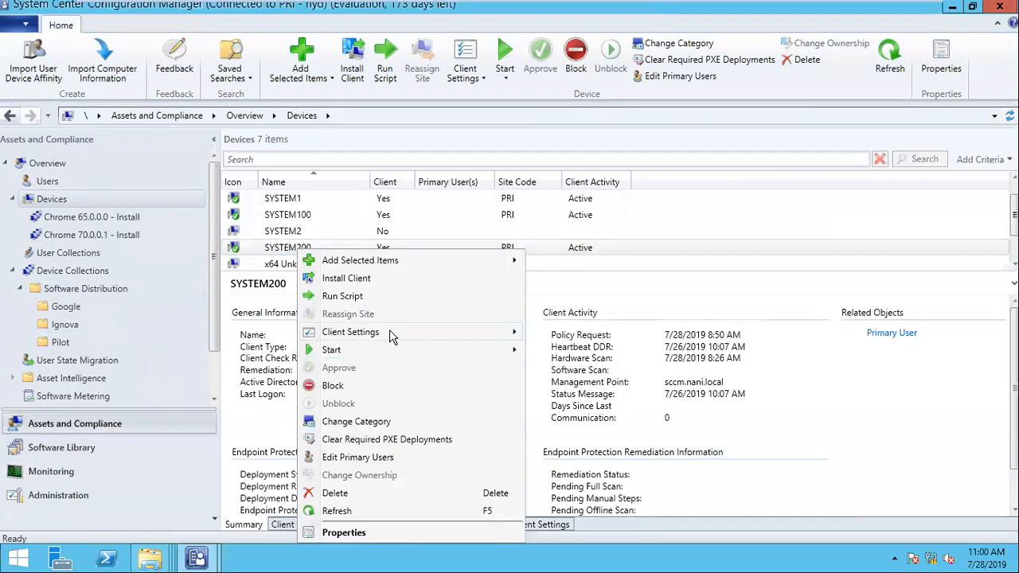
mouse_move(391, 352)
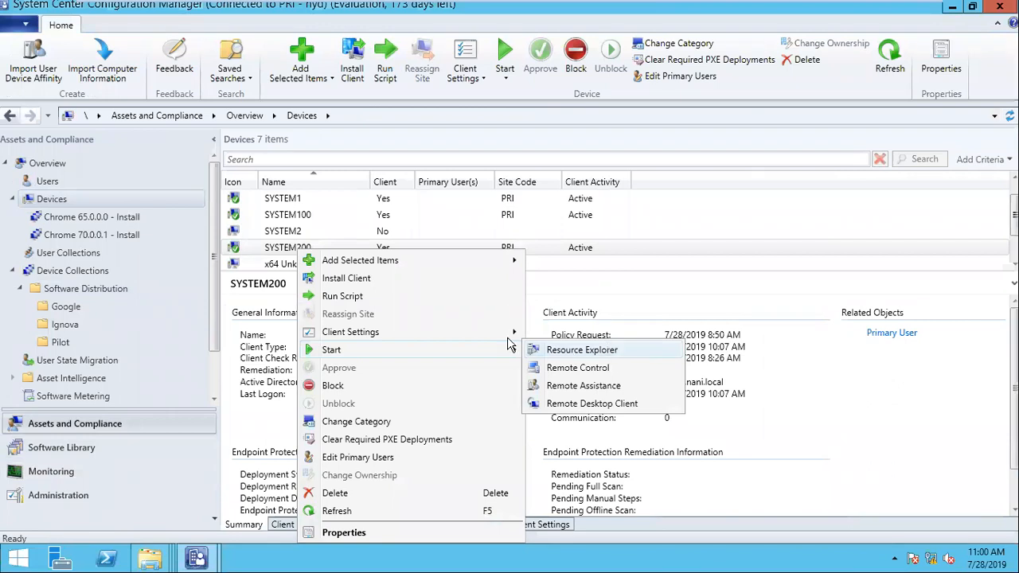
click(47, 456)
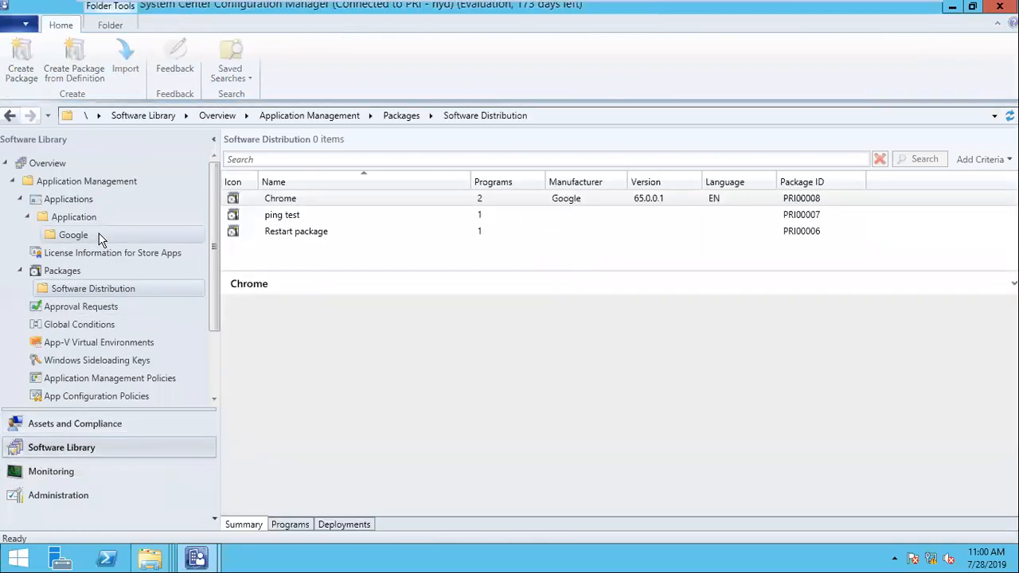
- Check the Chrome package's install program and the Google folder apps, then switch to the Windows 10 VM
click(76, 235)
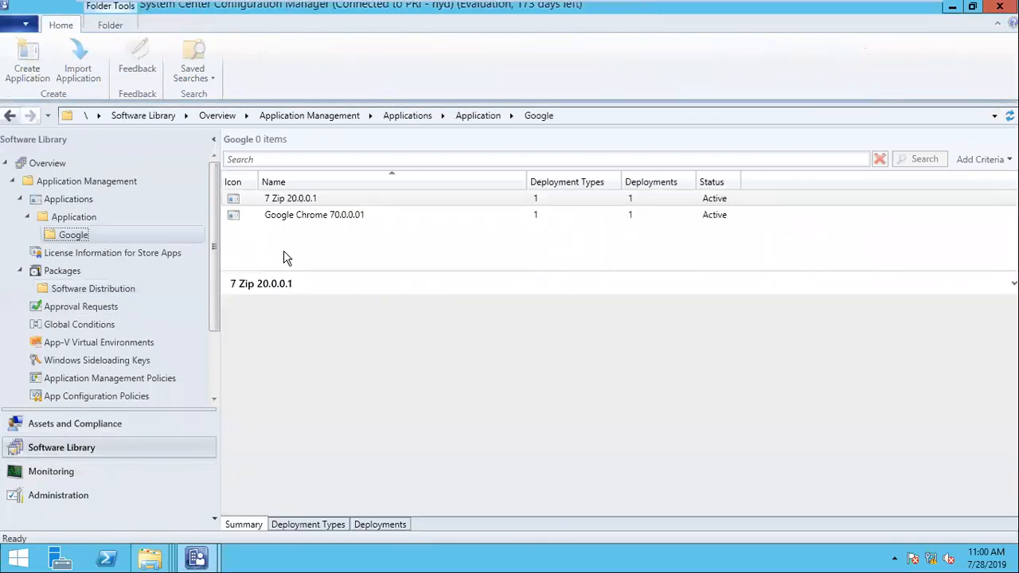
click(77, 291)
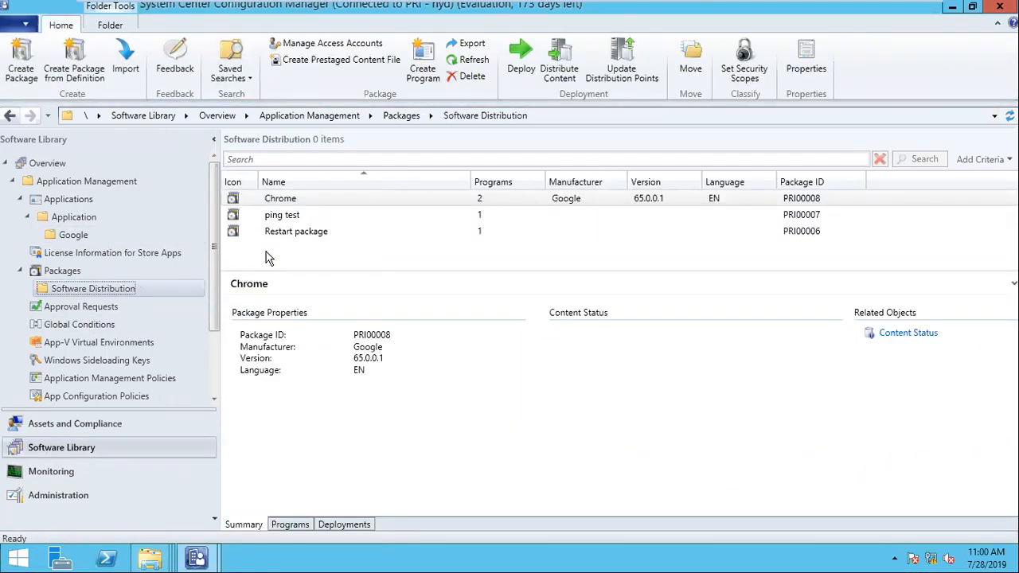
click(294, 526)
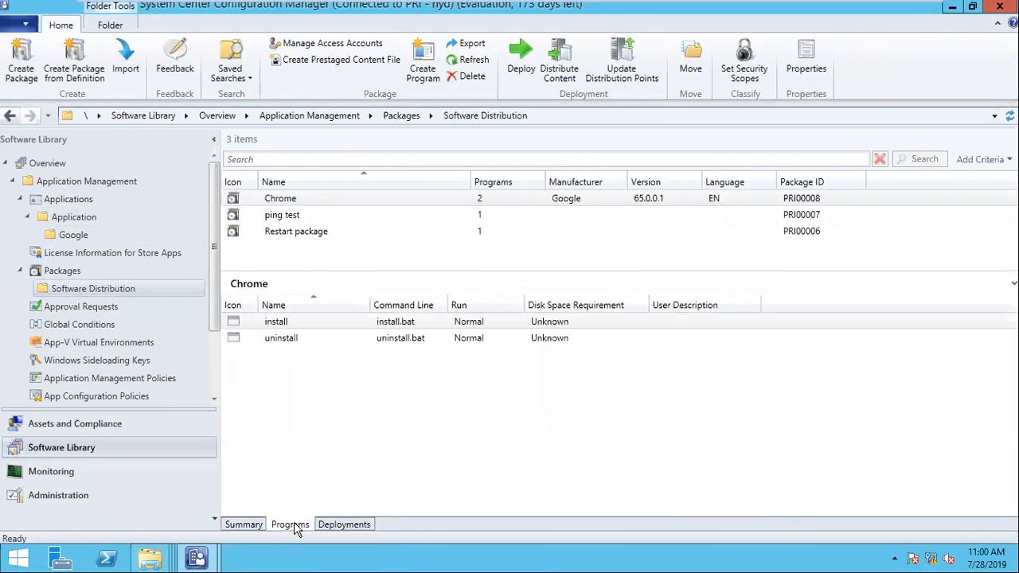
click(384, 322)
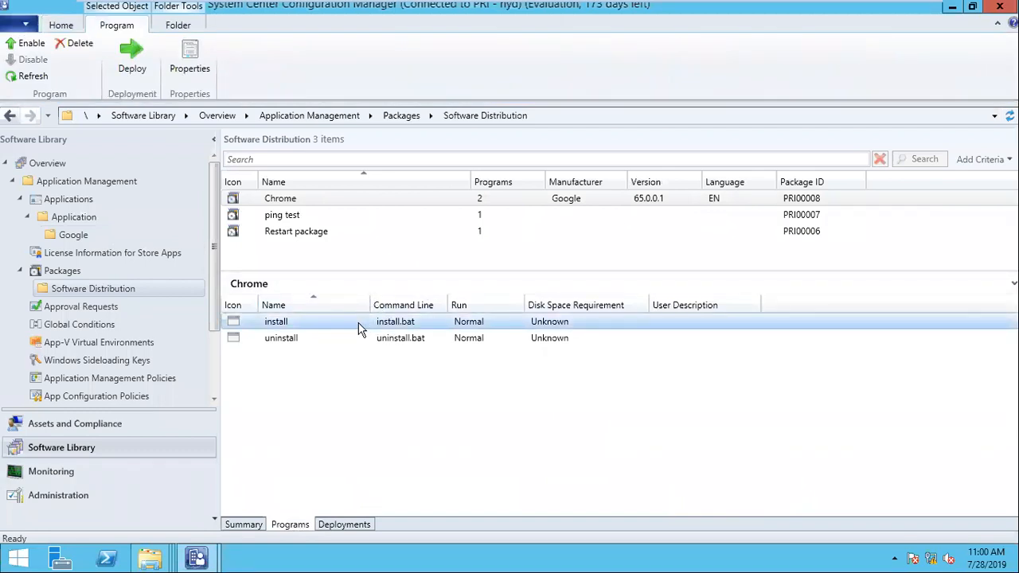
click(91, 239)
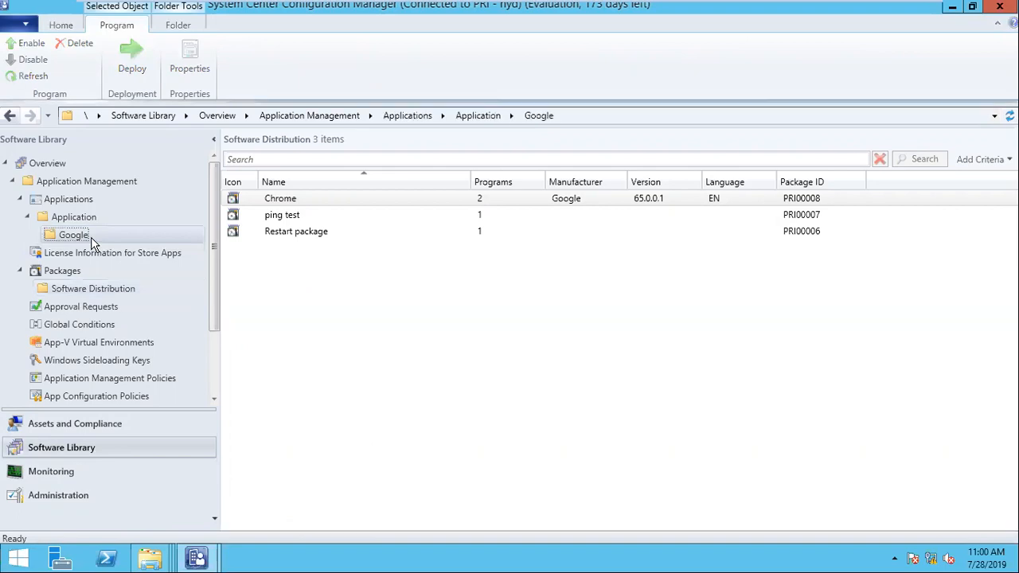
mouse_move(537, 5)
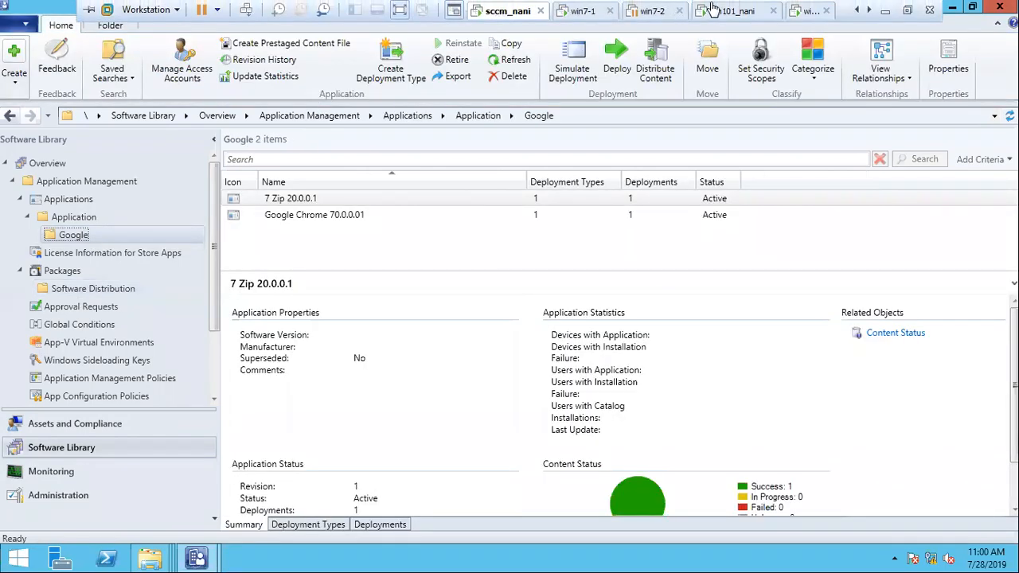
click(714, 10)
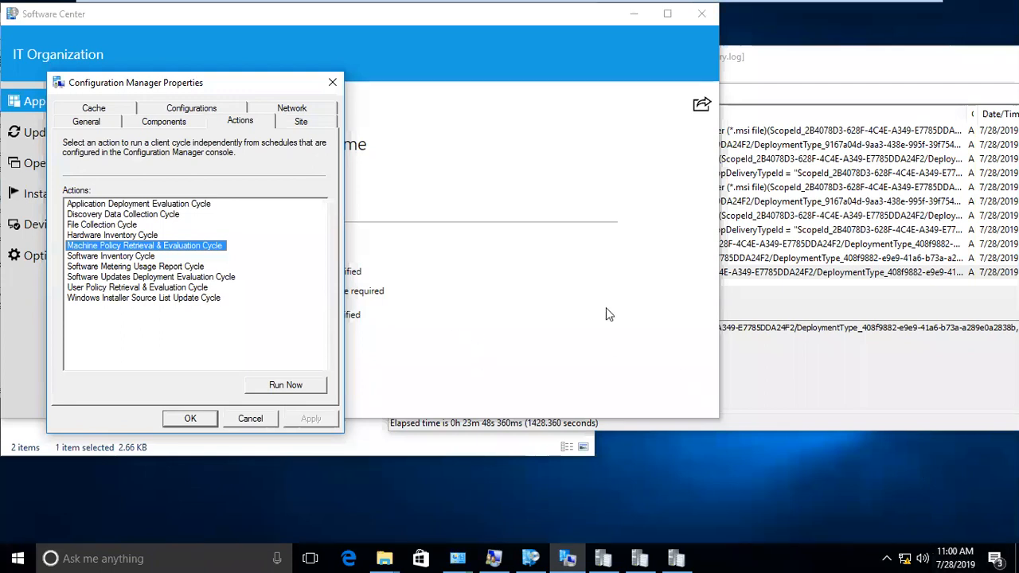
- Maximize CMTrace and confirm AppIntentEval.log marks the 7 ZIP deployment type NotApplicable
click(639, 558)
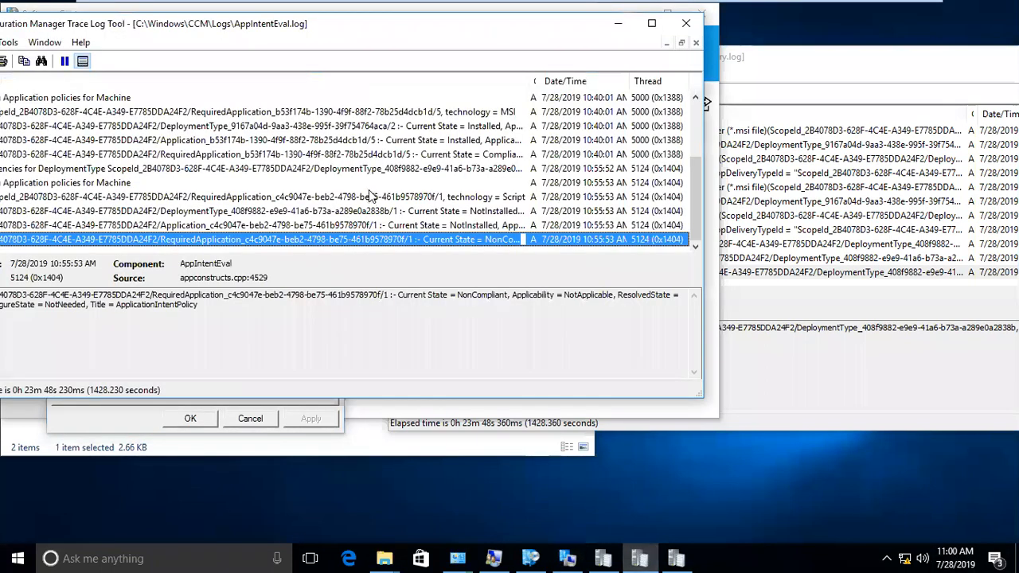
click(654, 26)
click(380, 280)
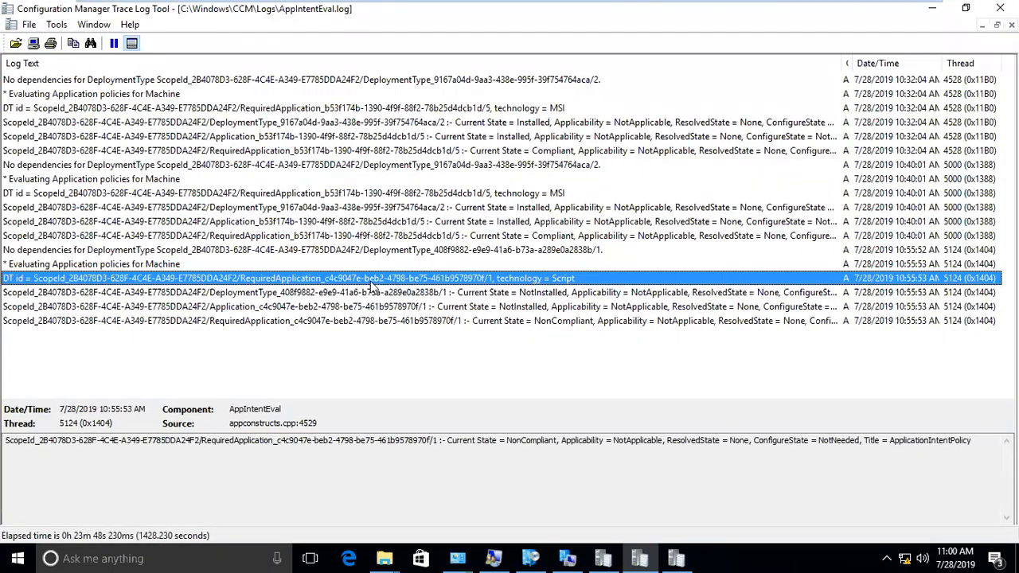
click(514, 293)
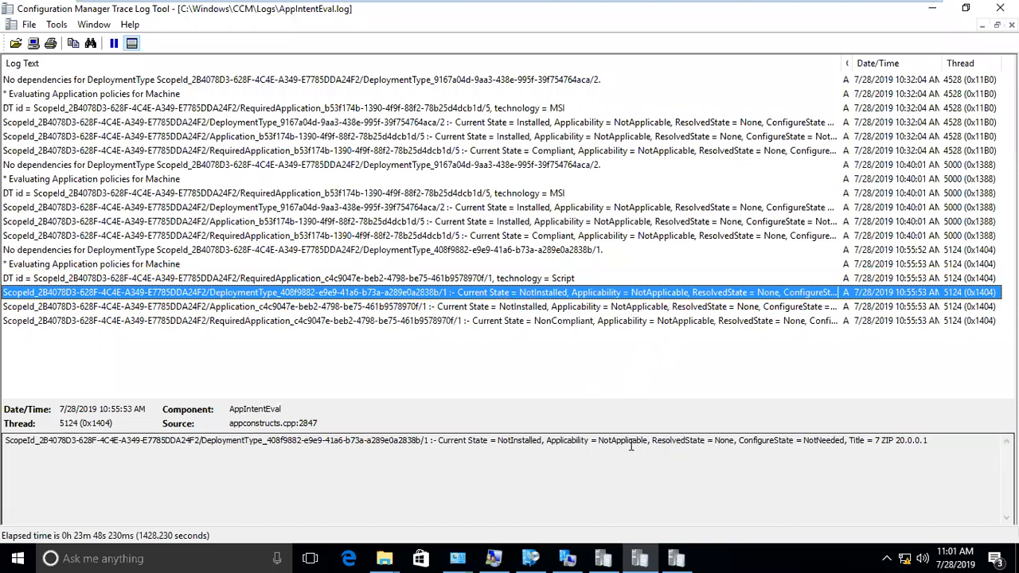
click(601, 439)
drag(601, 439, 647, 441)
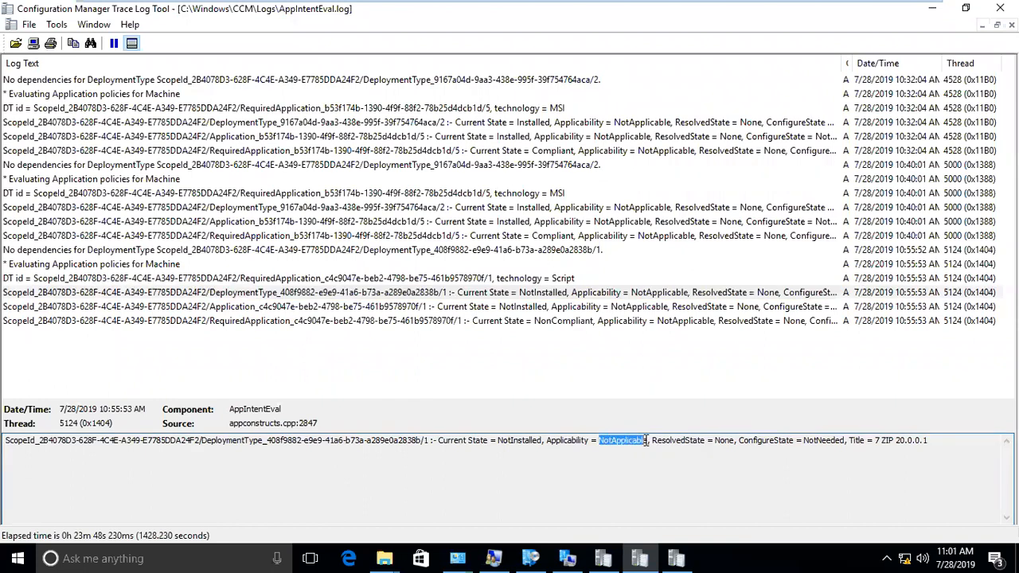
click(562, 311)
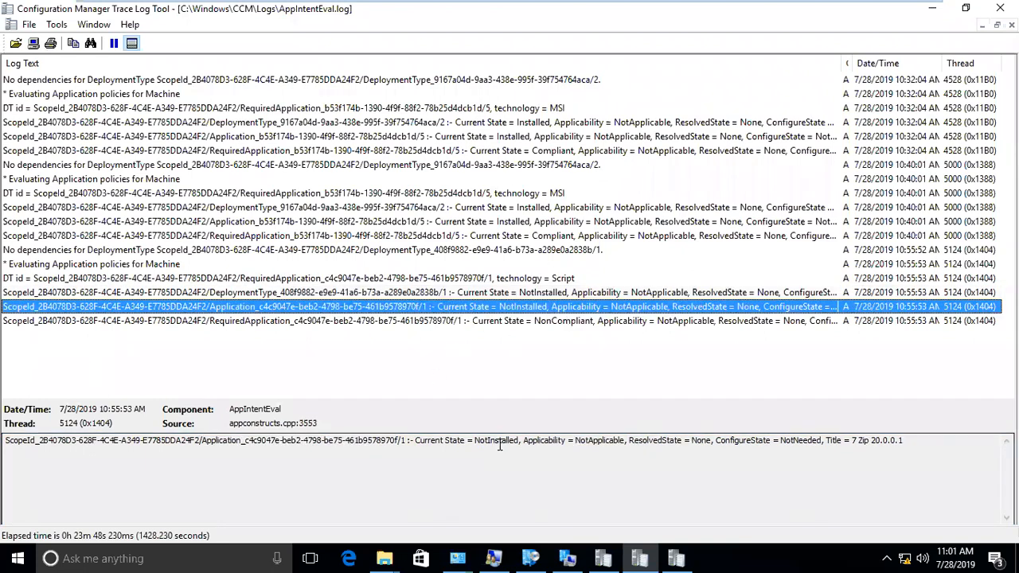
- Check Software Center's Applications and confirm AppDiscovery.log reports 7 ZIP not discovered
click(527, 558)
click(58, 129)
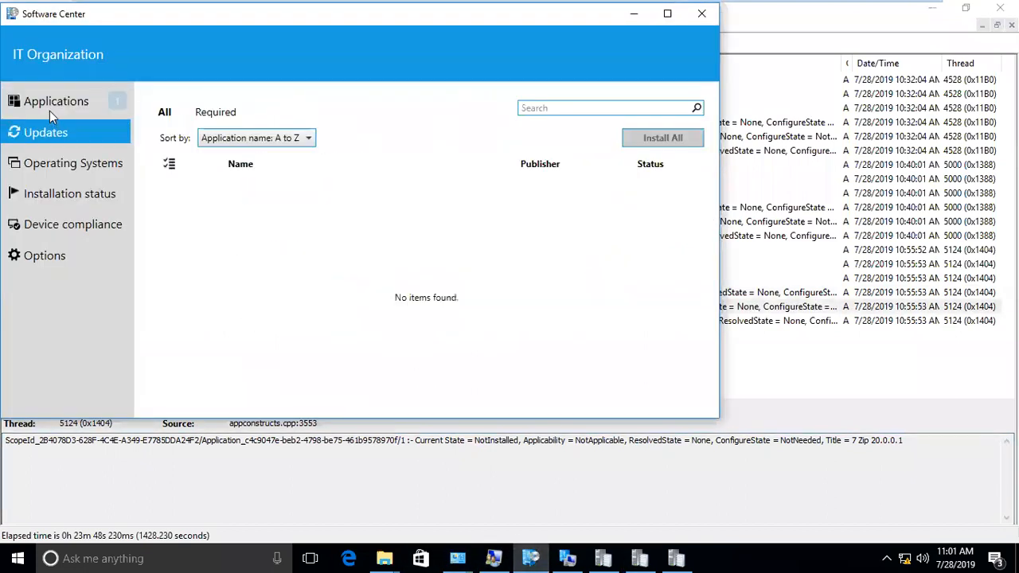
click(50, 112)
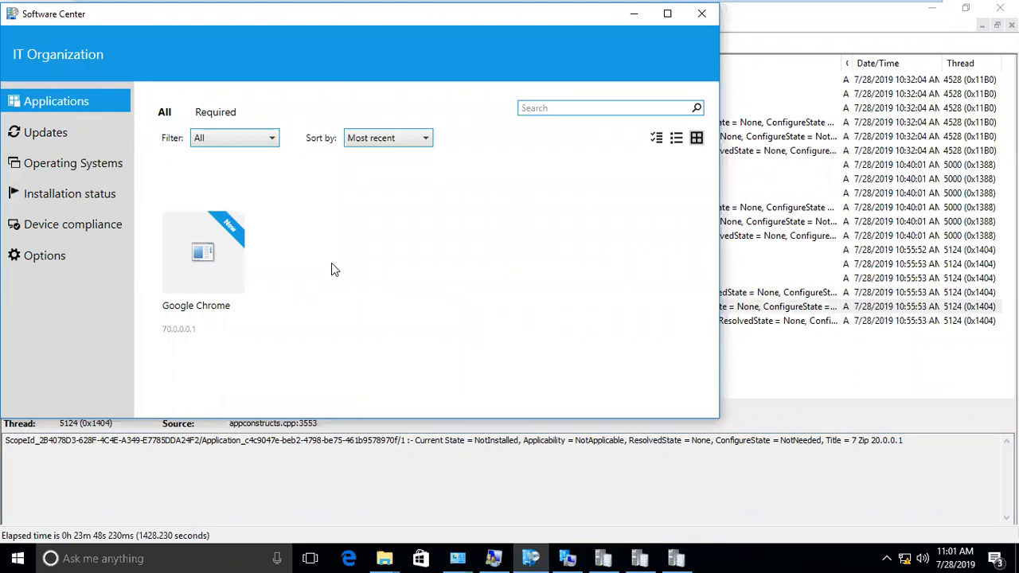
click(690, 557)
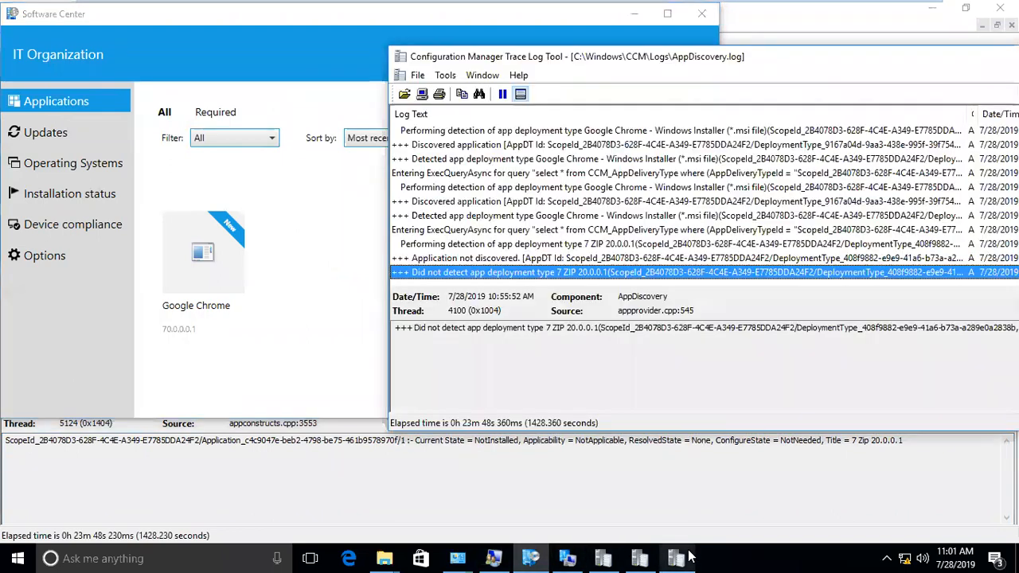
double_click(614, 57)
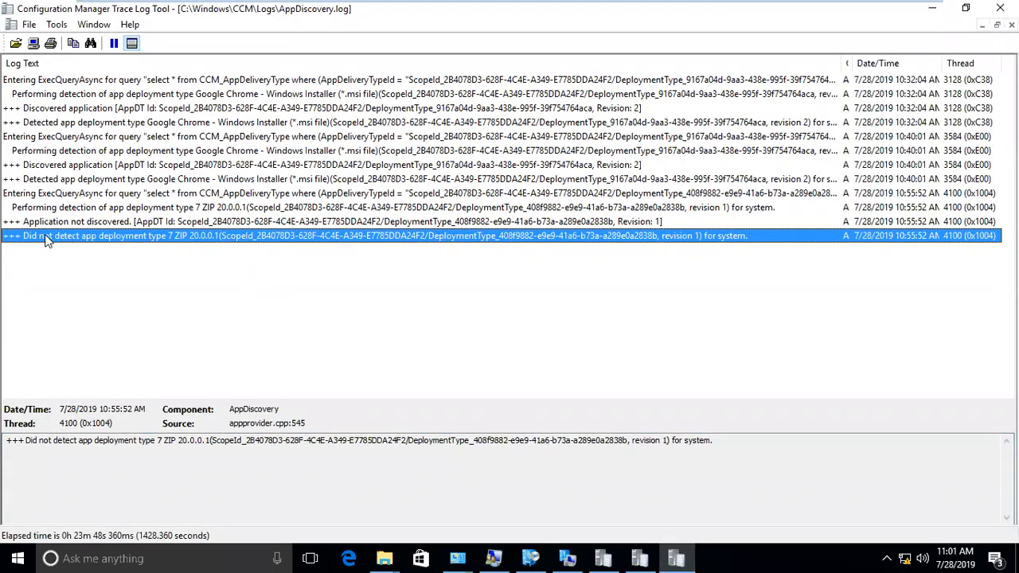
click(136, 227)
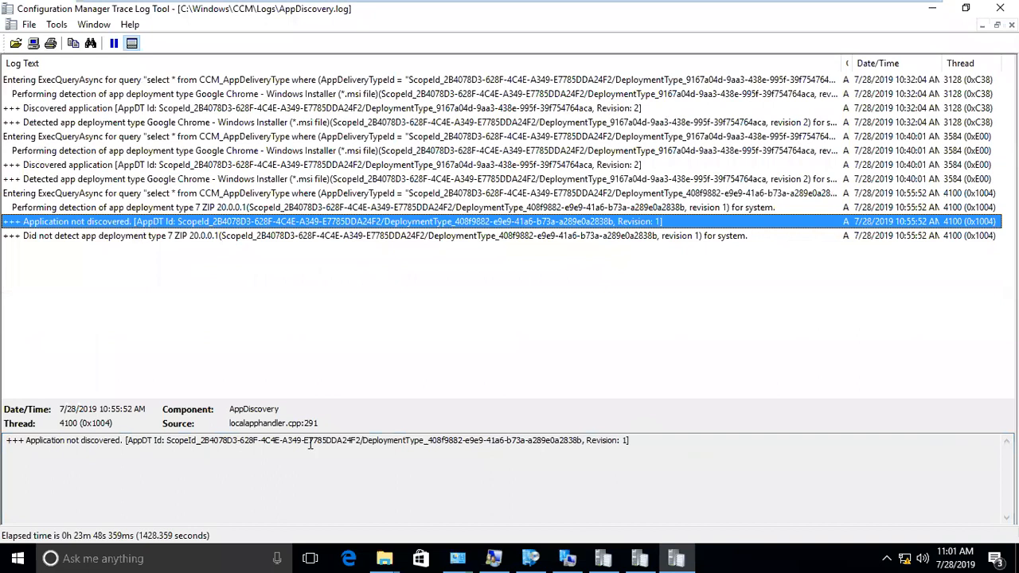
click(640, 558)
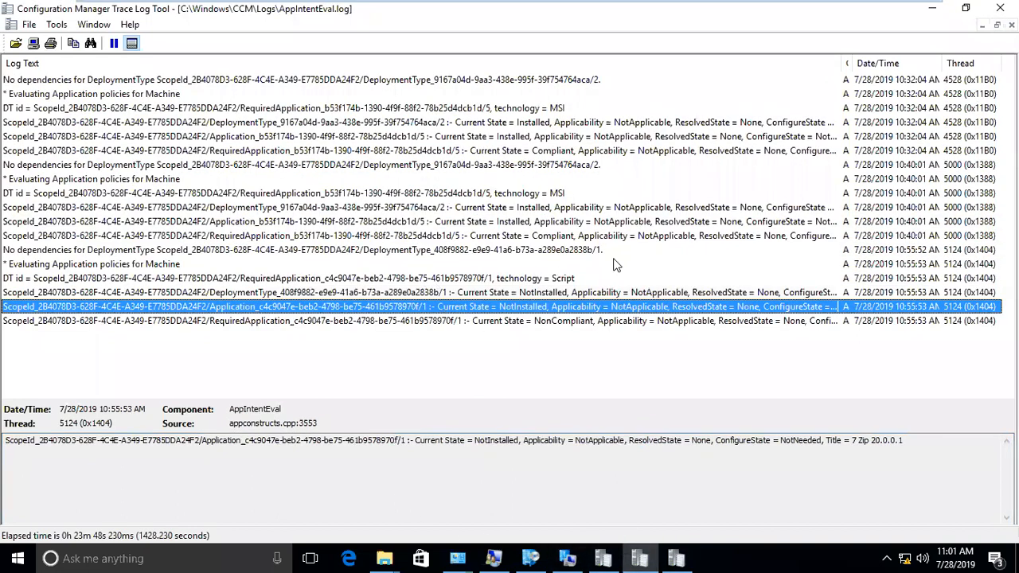
click(530, 558)
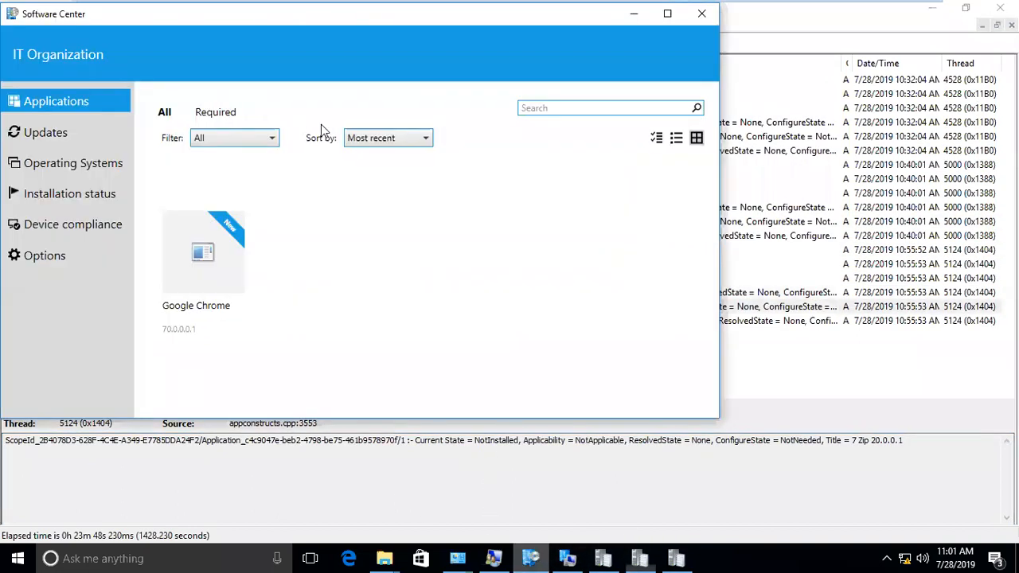
- Switch to the win102_nani VM and sign in with the account password
mouse_move(489, 5)
click(733, 12)
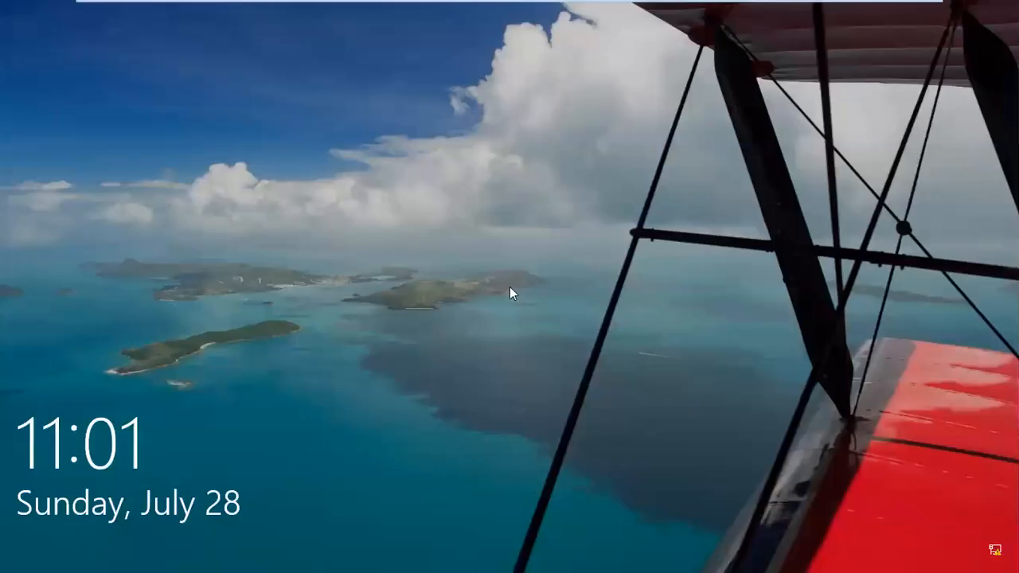
click(510, 293)
text(**********)
key(Return)
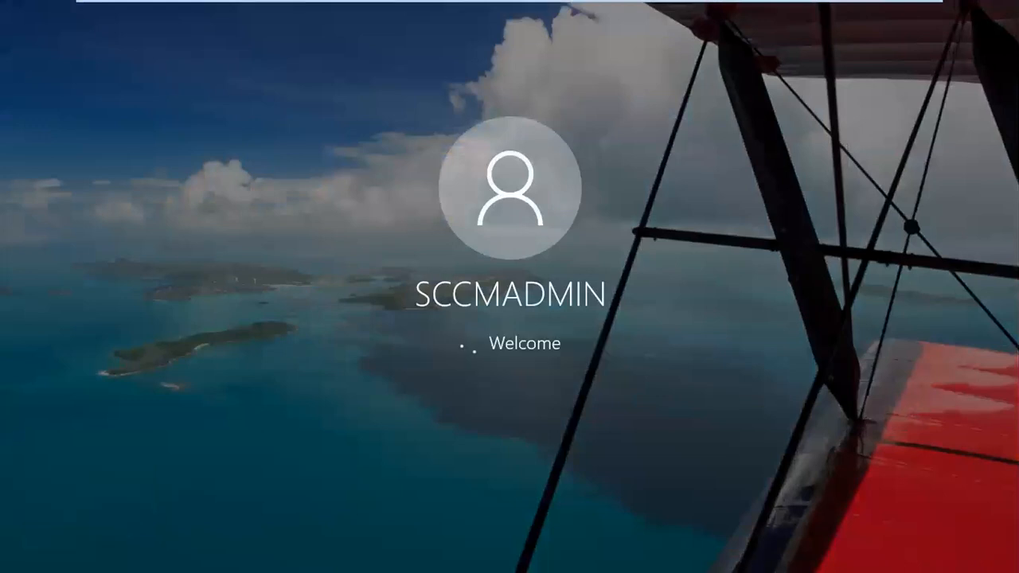
- Open the AppEnforce, AppIntentEval and AppDiscovery logs in CMTrace, maximizing AppIntentEval.log
click(833, 392)
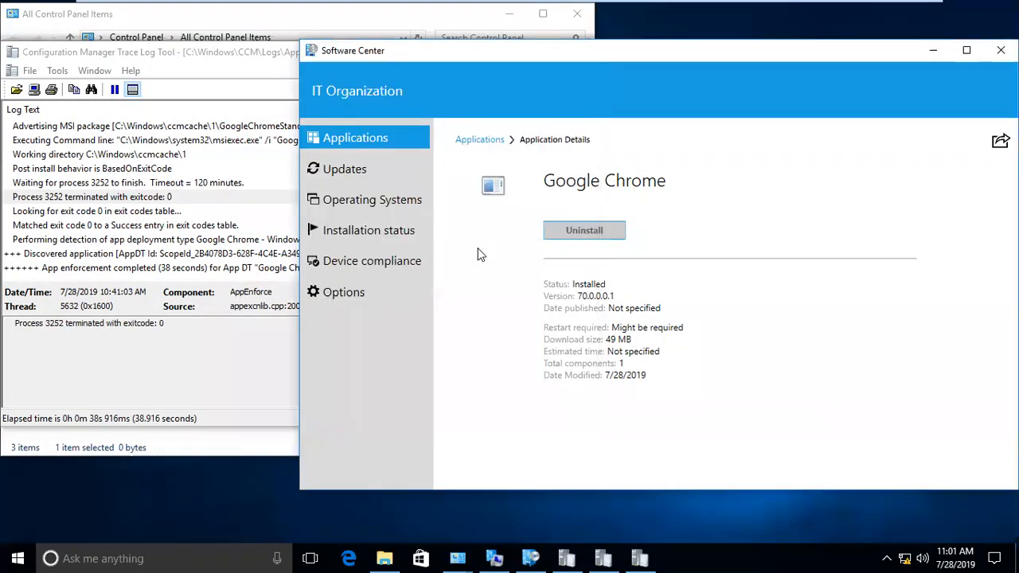
click(343, 169)
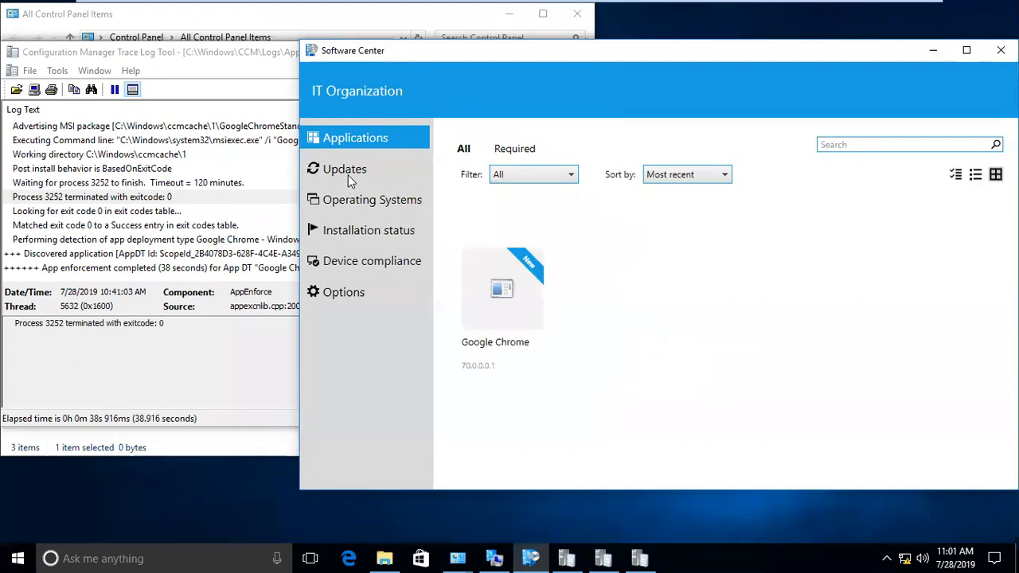
click(143, 201)
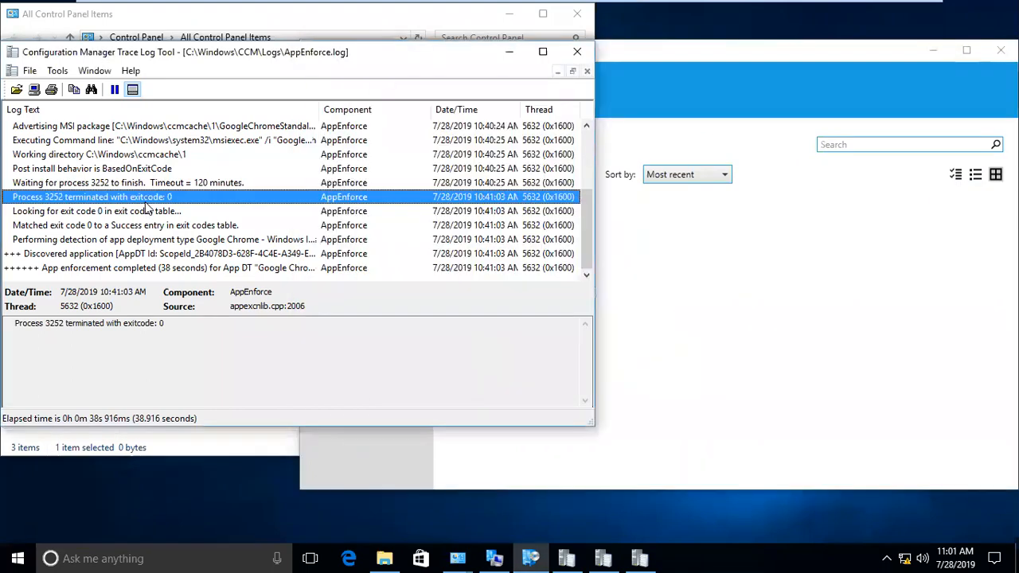
double_click(464, 61)
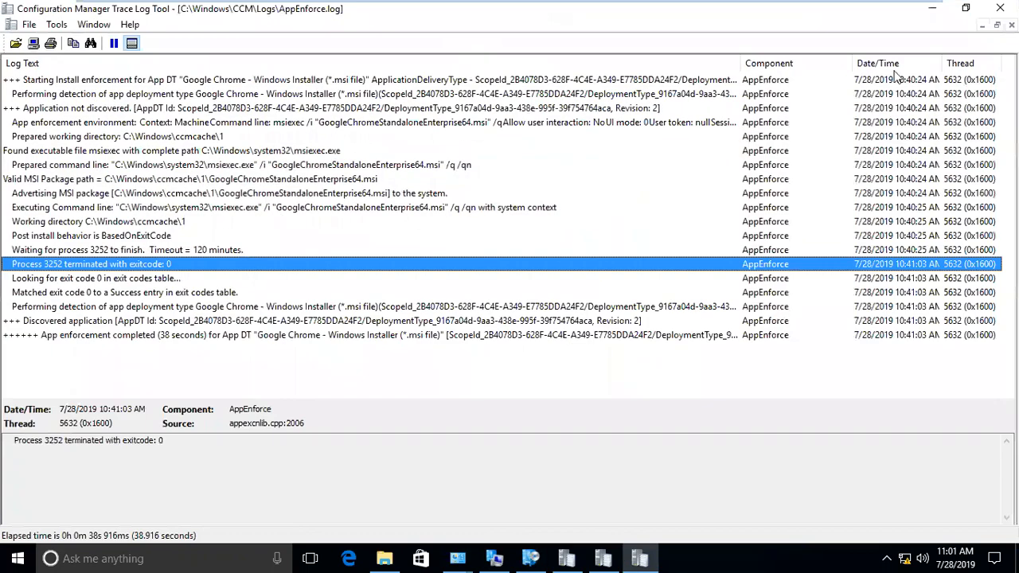
click(933, 10)
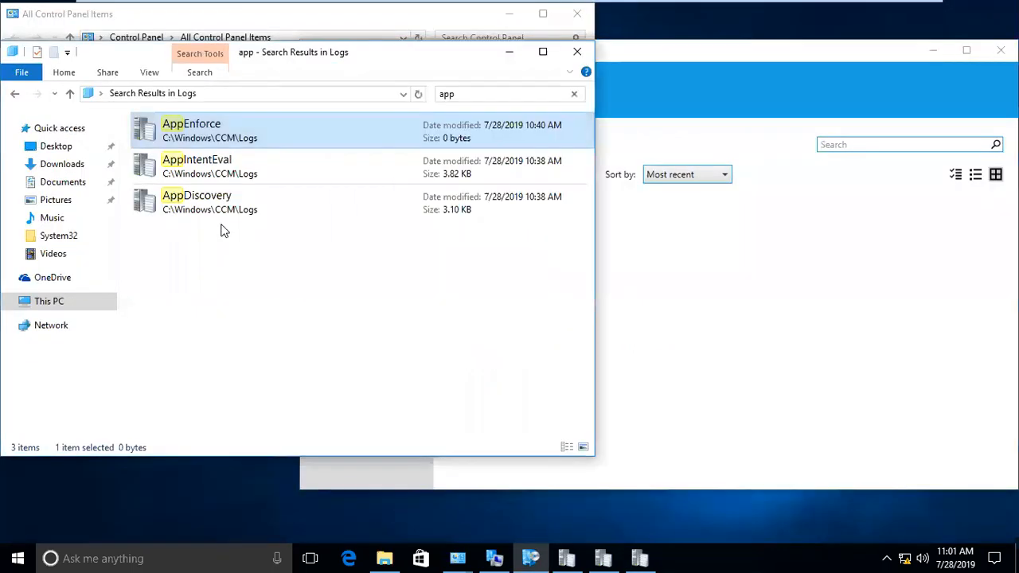
double_click(214, 176)
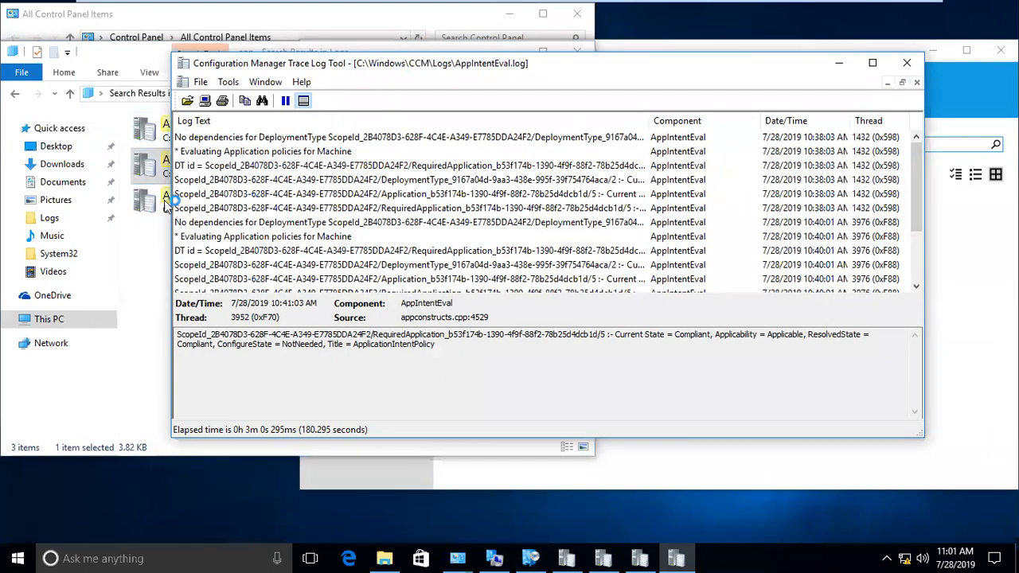
click(150, 209)
double_click(176, 211)
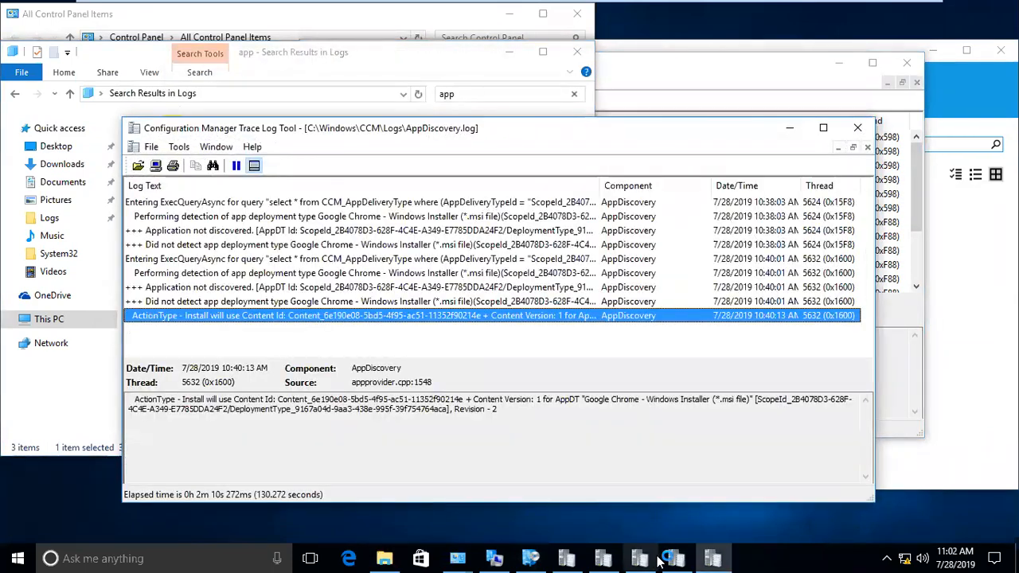
click(673, 559)
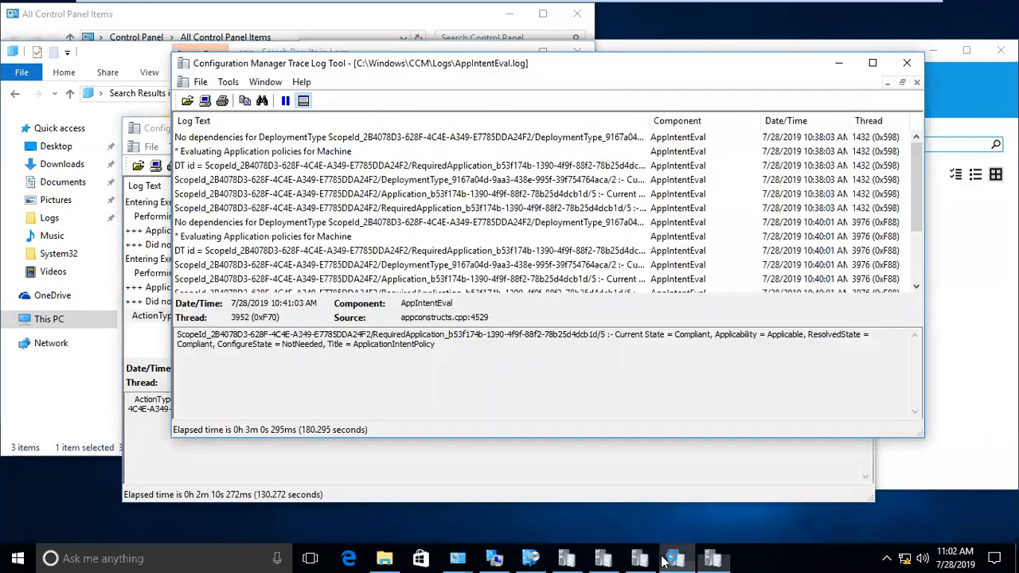
double_click(486, 69)
- Confirm the Chrome Application and DeploymentType entries read Installed and mark the deployment type ID
click(495, 292)
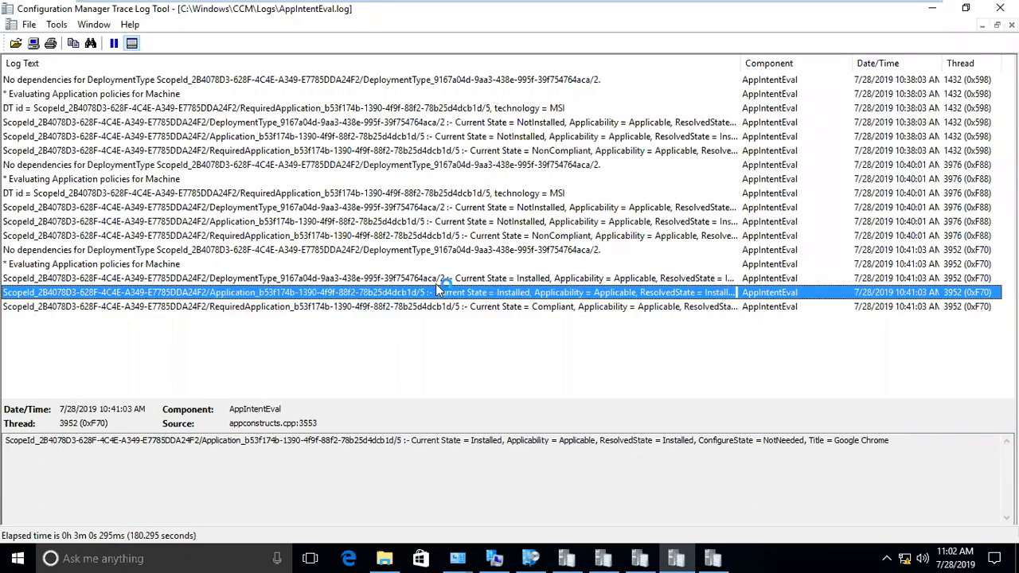
click(435, 280)
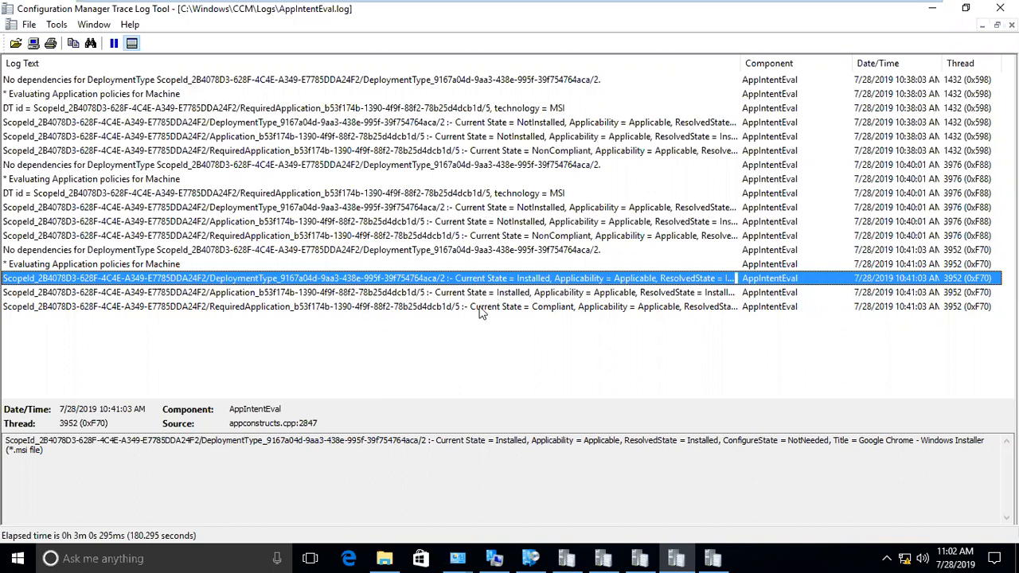
drag(7, 442, 391, 443)
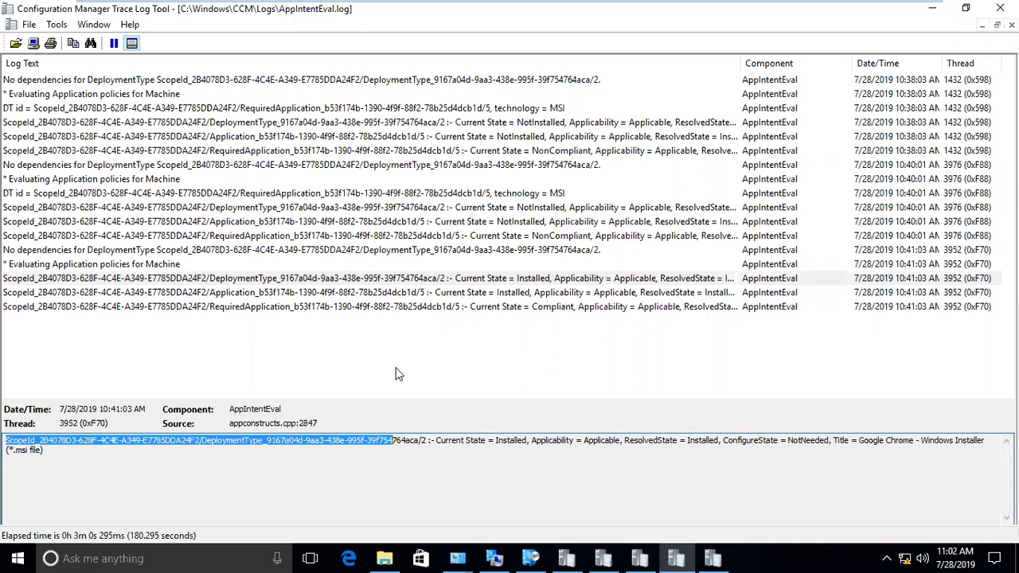
mouse_move(489, 3)
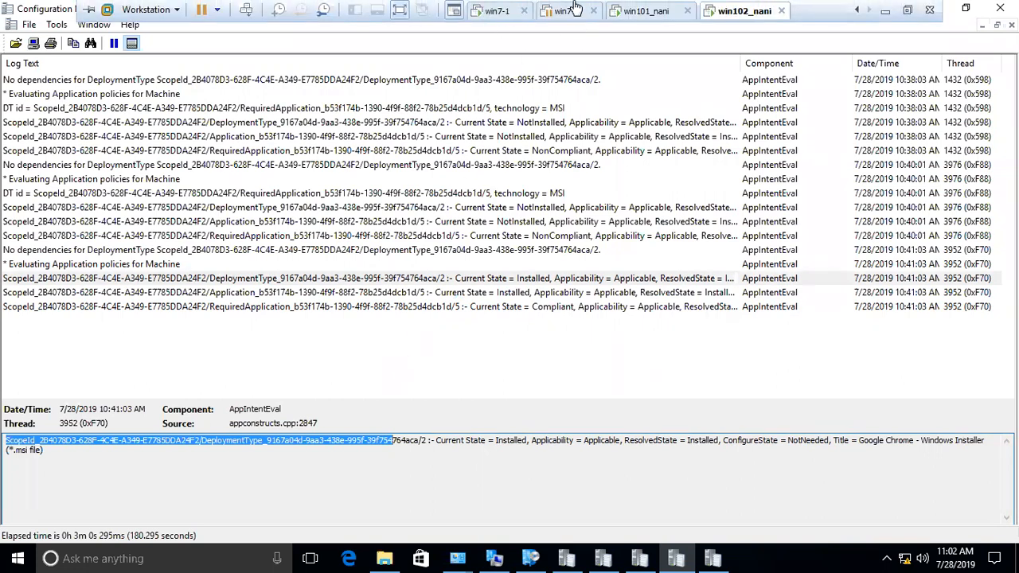
click(575, 8)
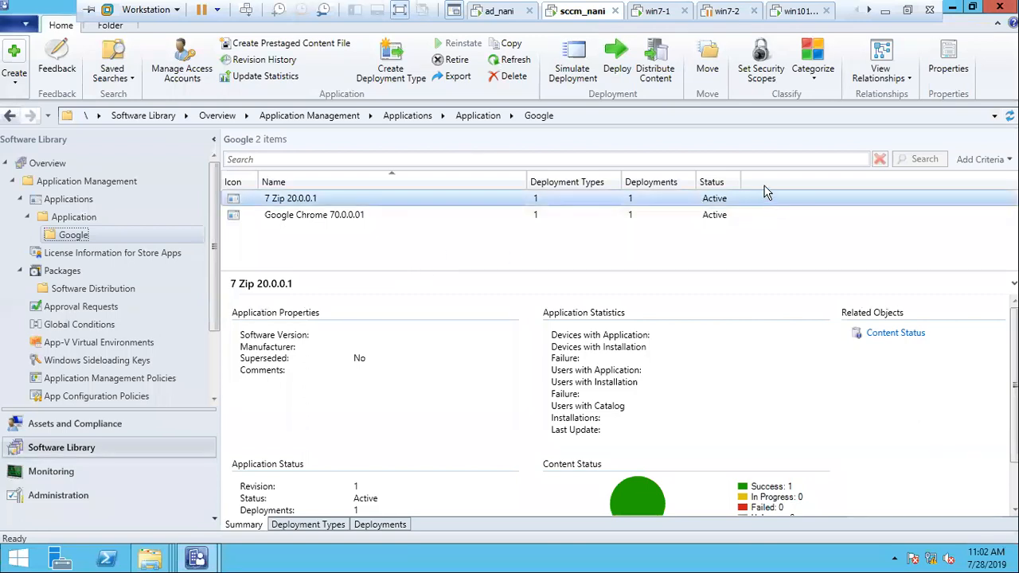
- Add a CI Unique ID column ahead of Name, auto-fit it, and select Google Chrome 70.0.0.01
right_click(764, 188)
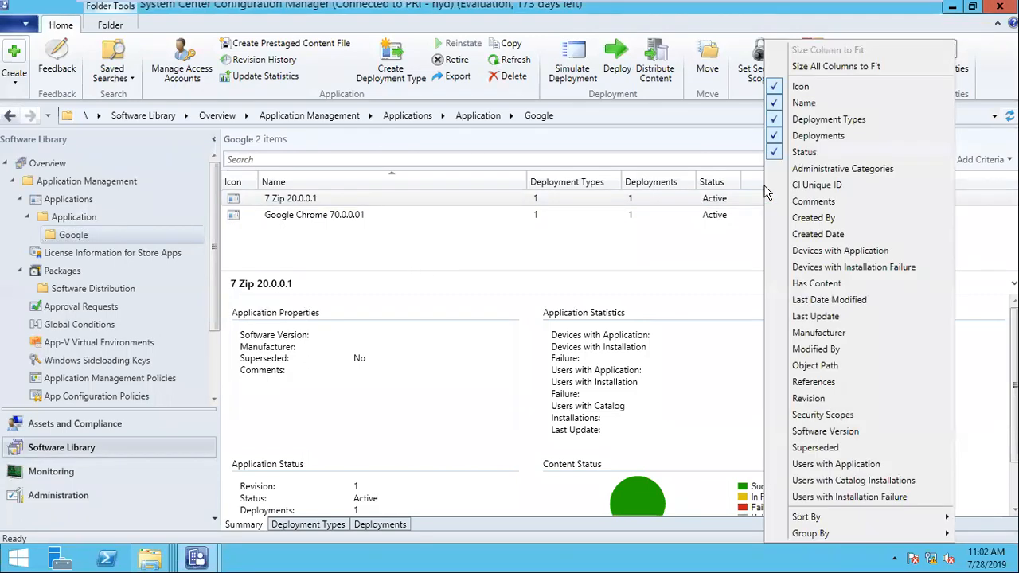
click(832, 191)
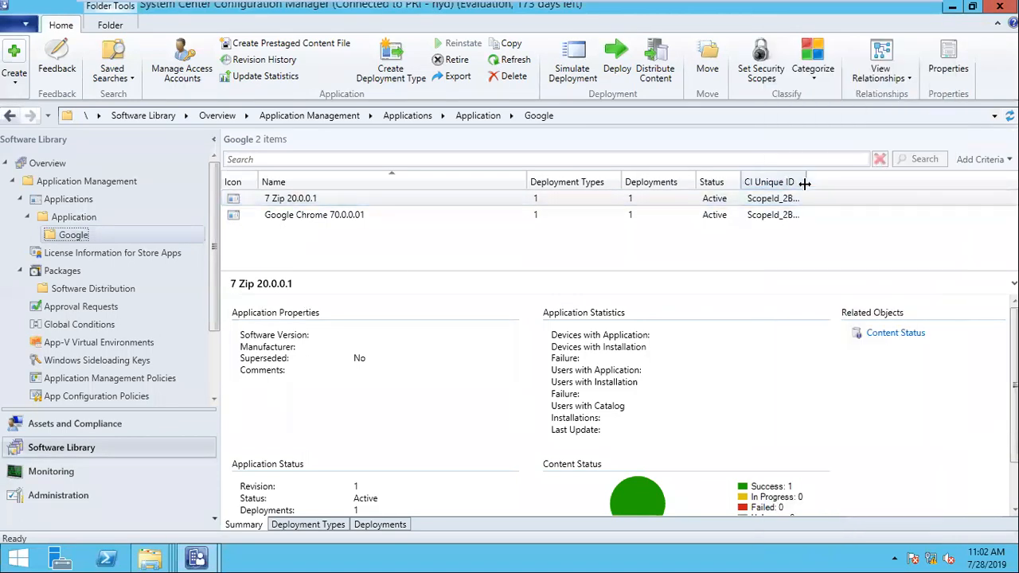
drag(780, 269, 796, 267)
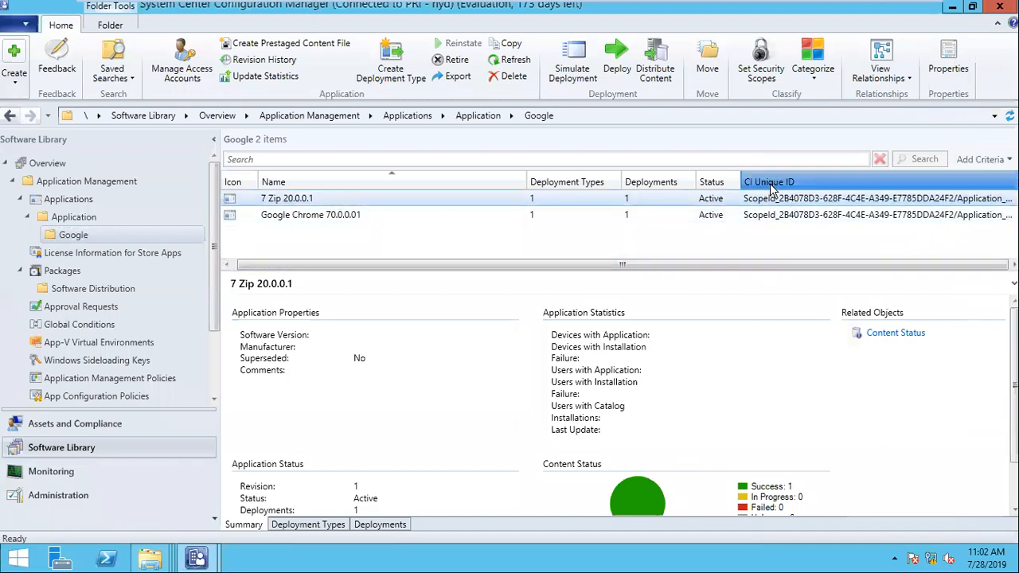
drag(778, 182, 540, 182)
double_click(540, 181)
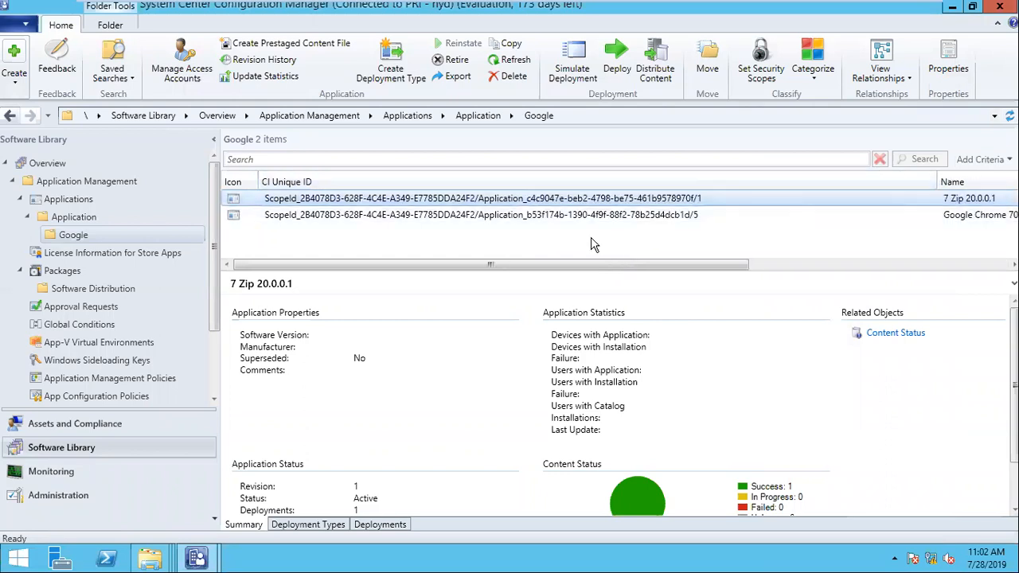
click(544, 215)
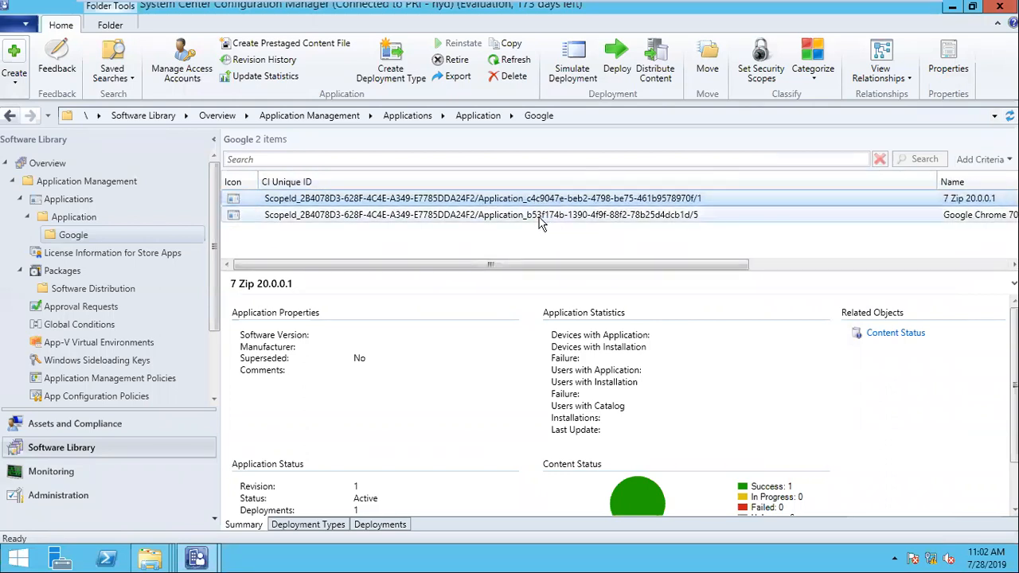
drag(446, 265, 546, 267)
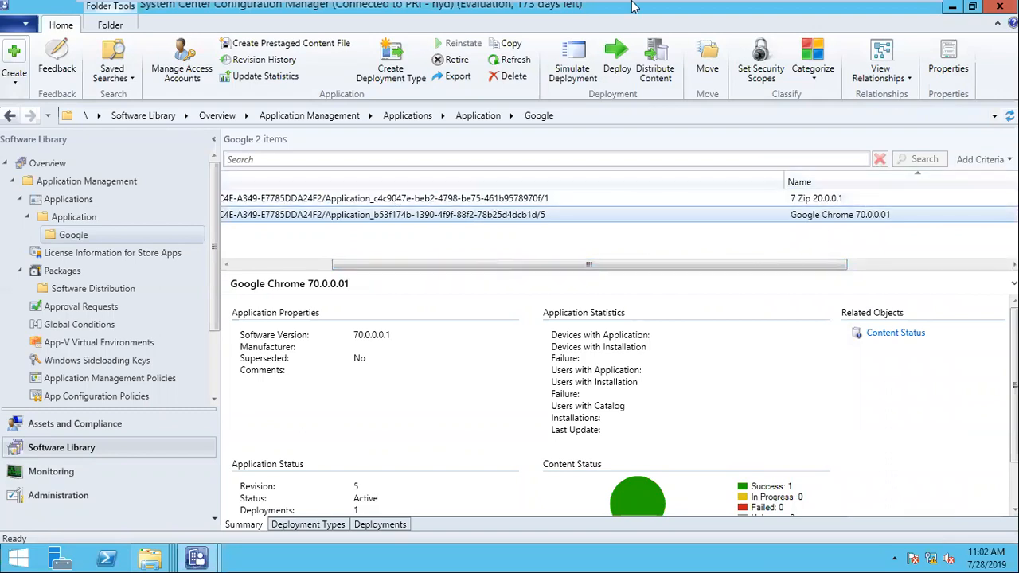
- Compare against the client's Chrome log entries at 10:40:01 and 10:41:03
mouse_move(636, 8)
scroll(756, 22, down, 2)
click(737, 16)
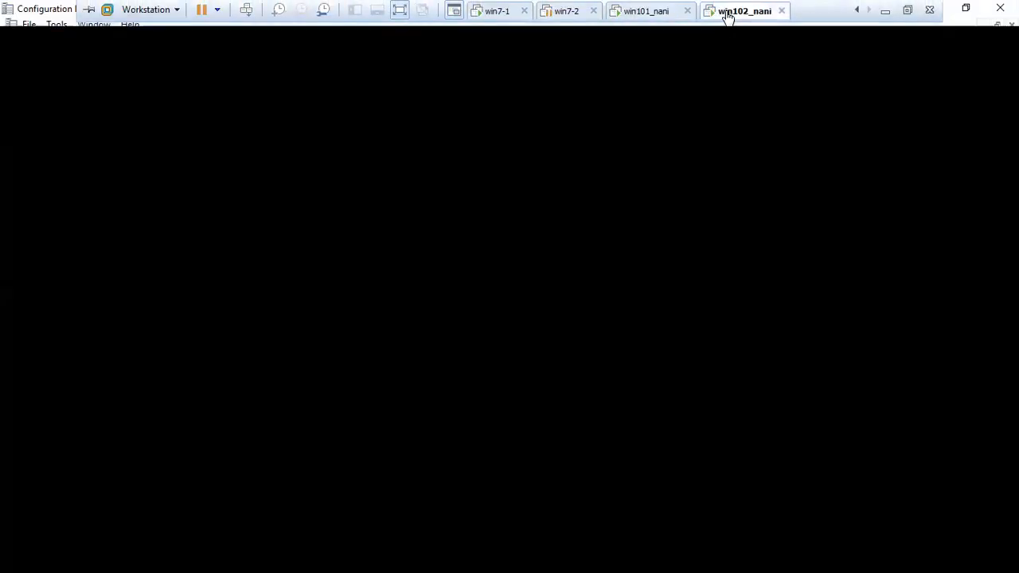
click(485, 280)
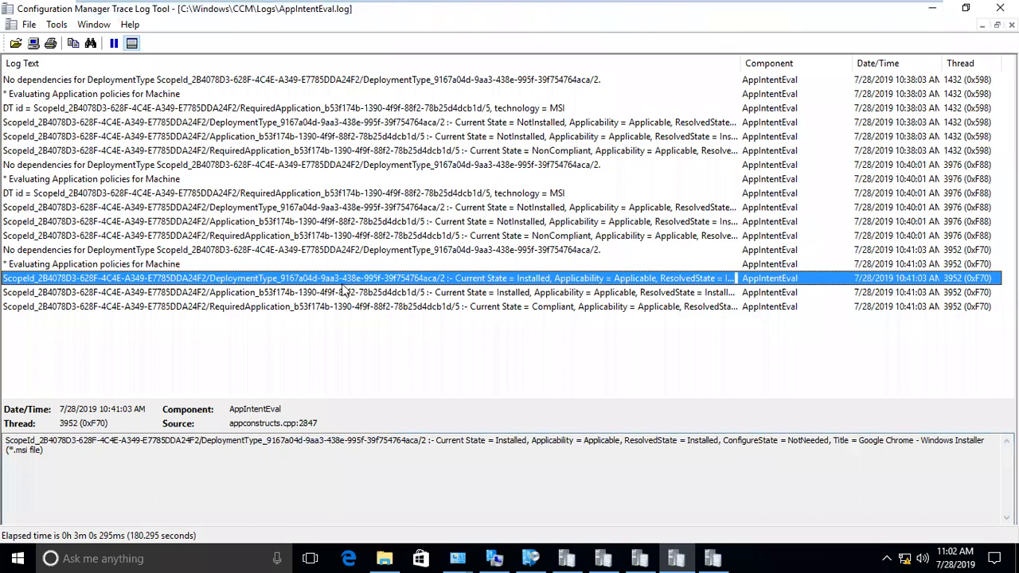
click(300, 208)
click(181, 293)
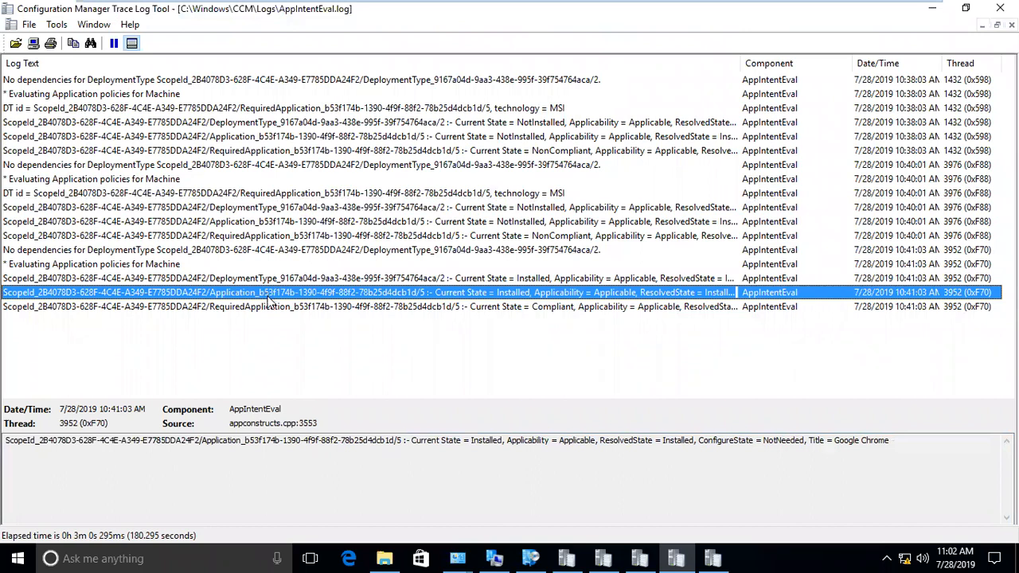
- Check 7 Zip 20.0.0.1's details on the SCCM server, then return to the client
mouse_move(492, 8)
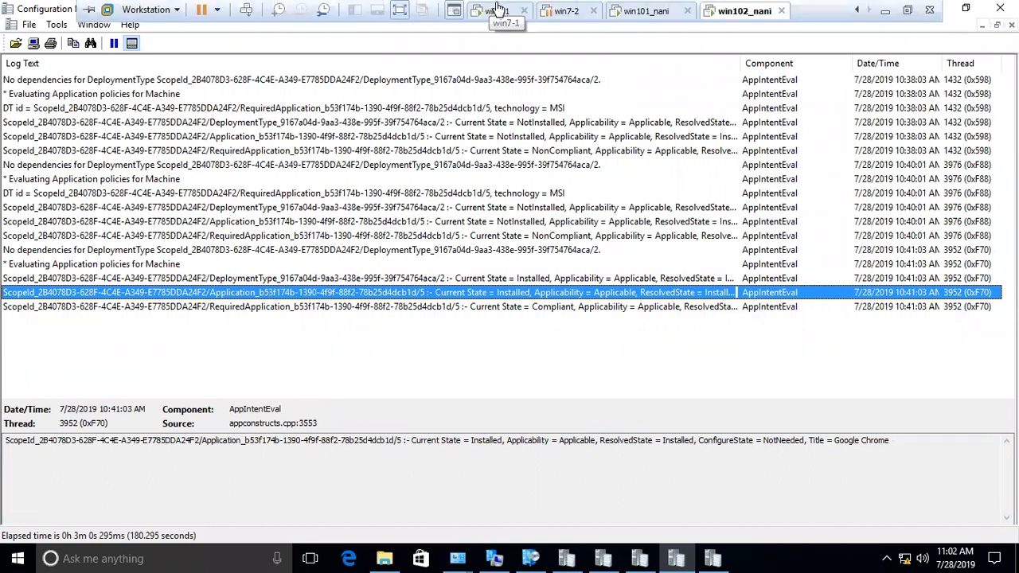
scroll(532, 10, up, 2)
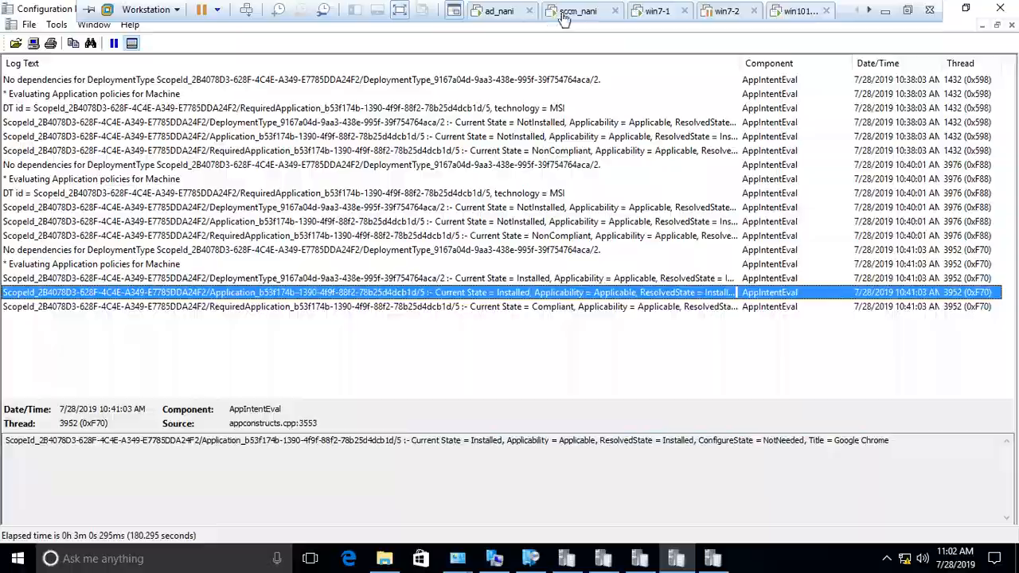
click(565, 11)
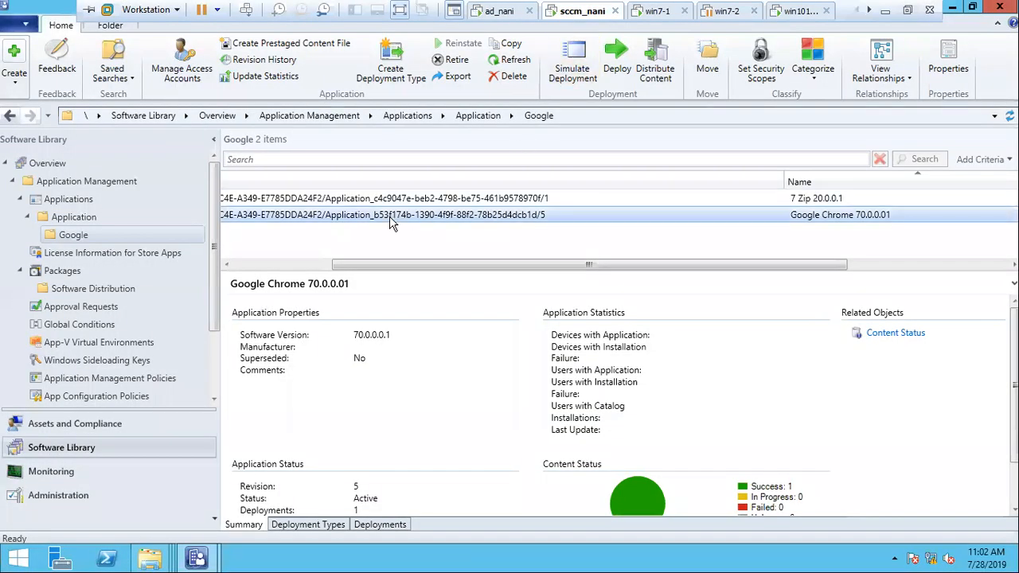
click(434, 198)
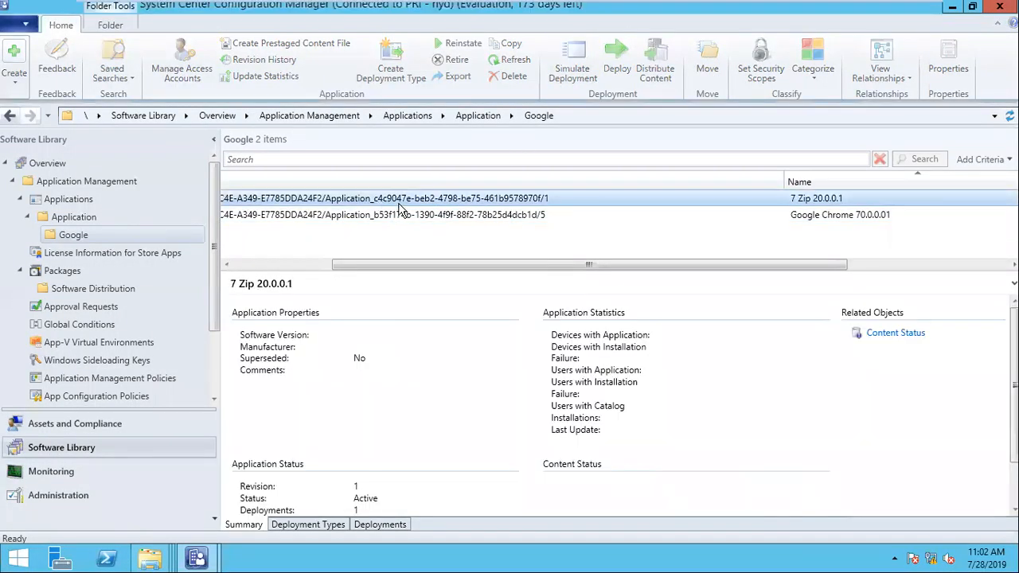
mouse_move(706, 16)
scroll(709, 16, down, 2)
click(733, 12)
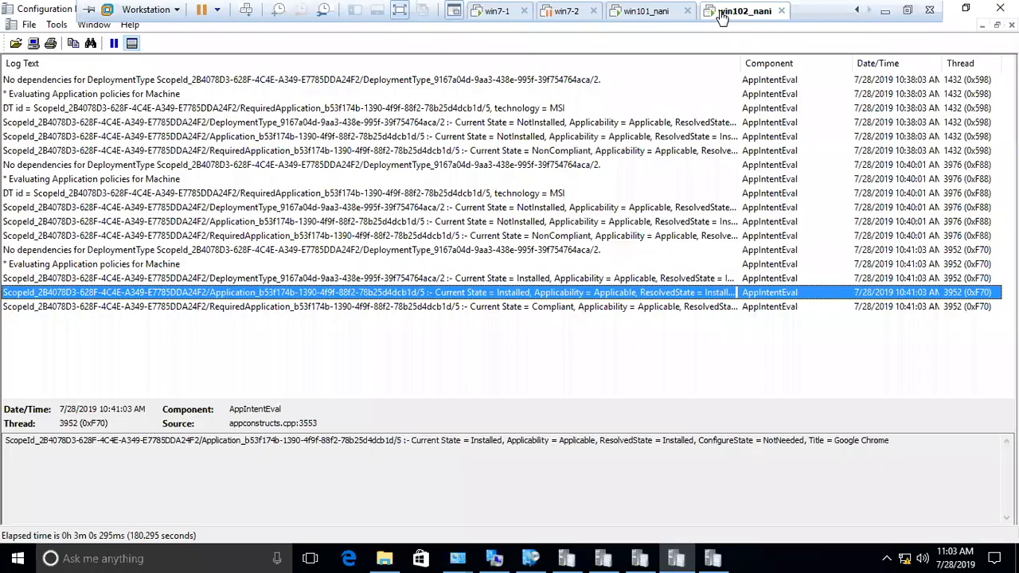
- Run the Machine Policy Retrieval cycle and recheck the AppDiscovery and AppIntentEval logs
click(494, 558)
click(163, 227)
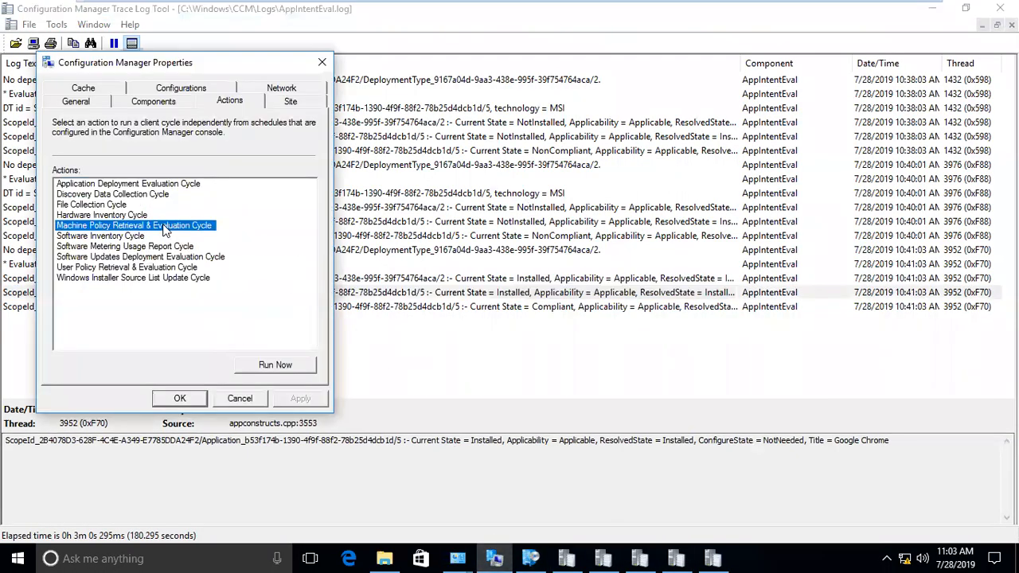
click(309, 363)
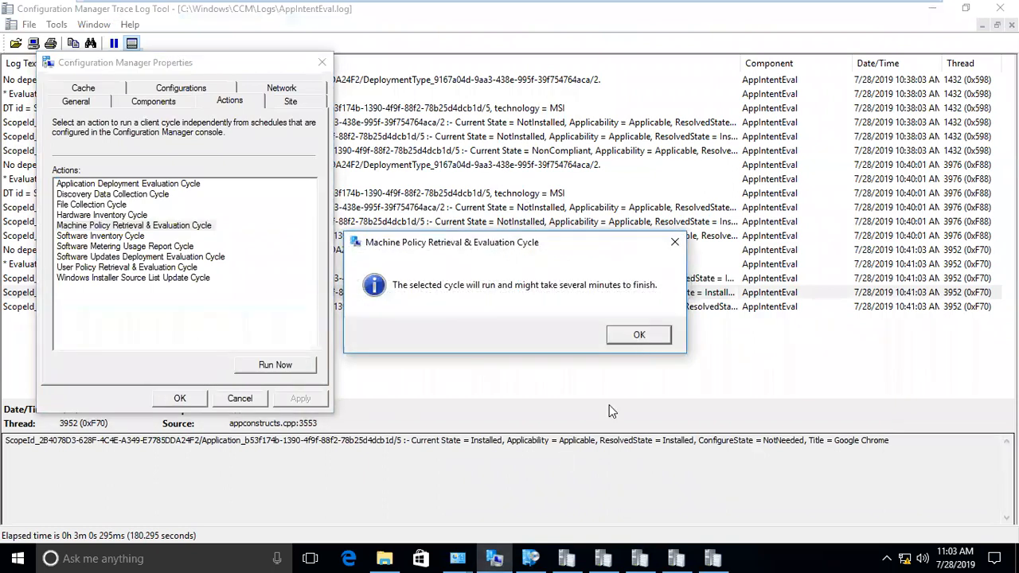
click(653, 336)
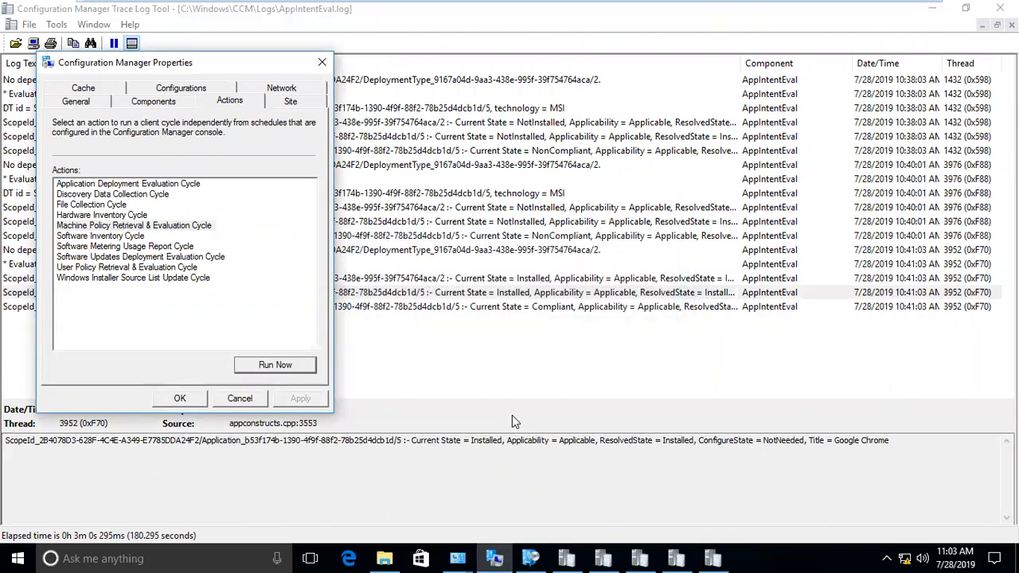
click(429, 349)
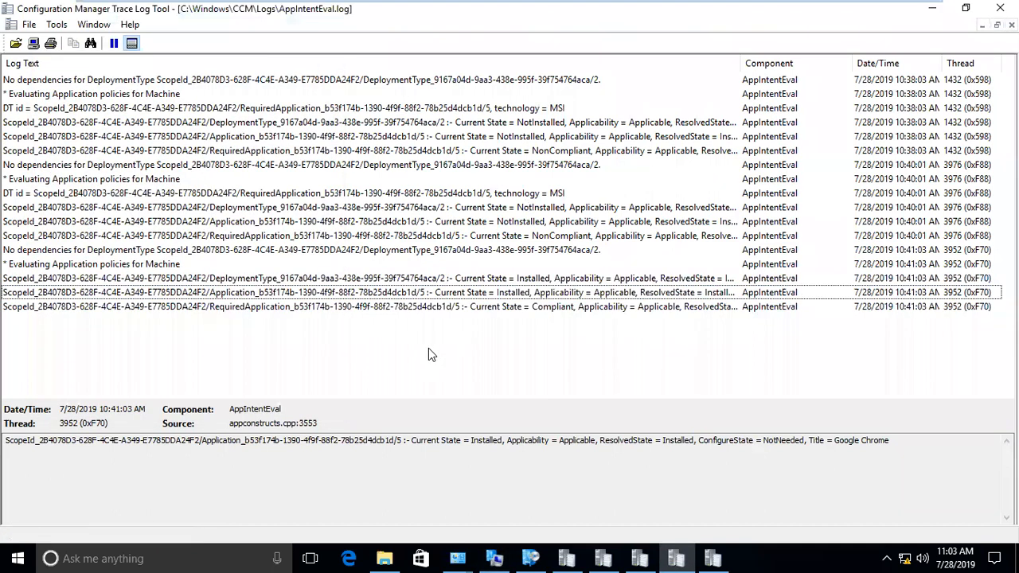
click(715, 558)
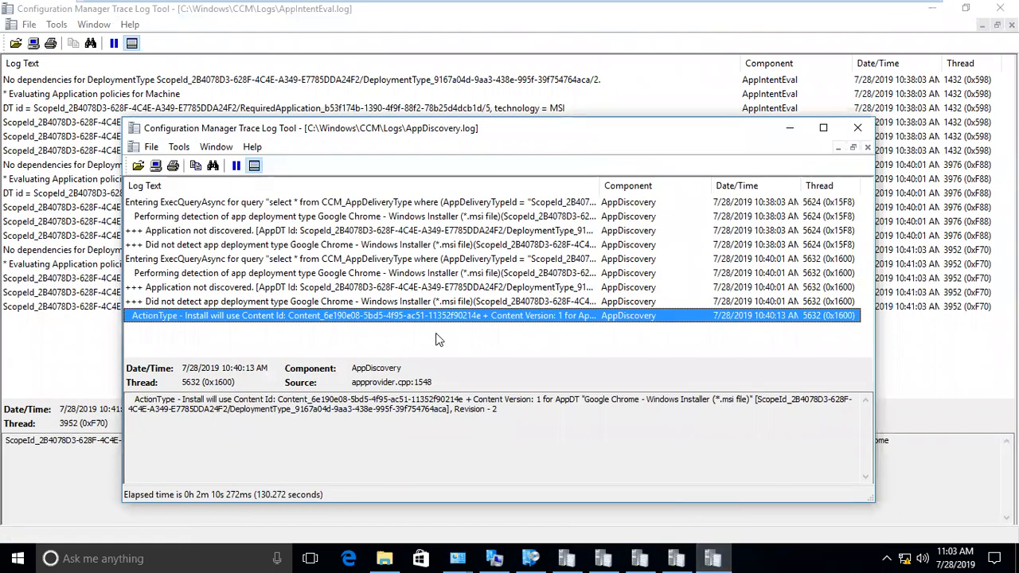
click(102, 311)
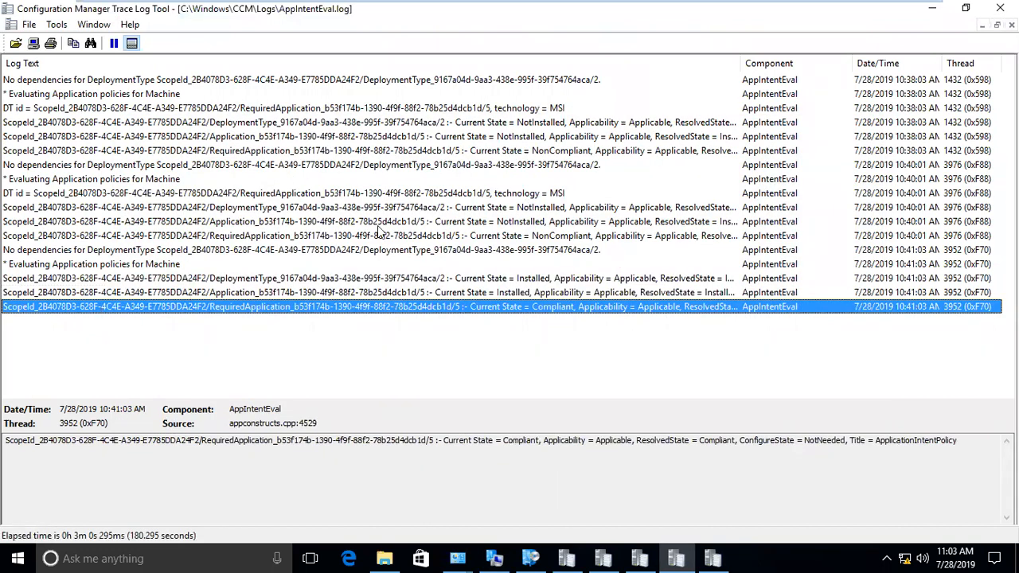
- Run the Application Deployment Evaluation cycle and inspect the first new 11:03 7 Zip entry
click(497, 558)
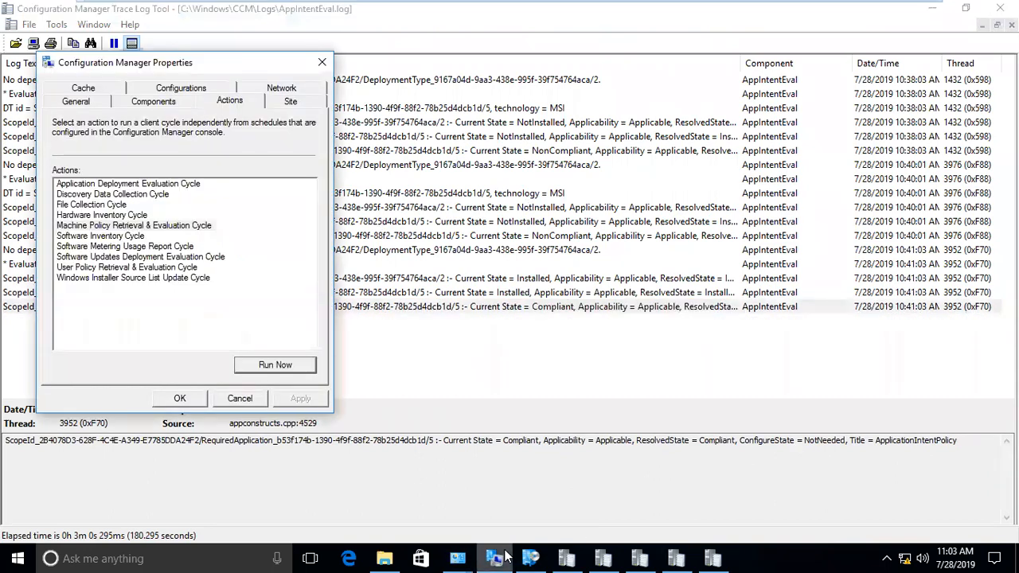
click(498, 558)
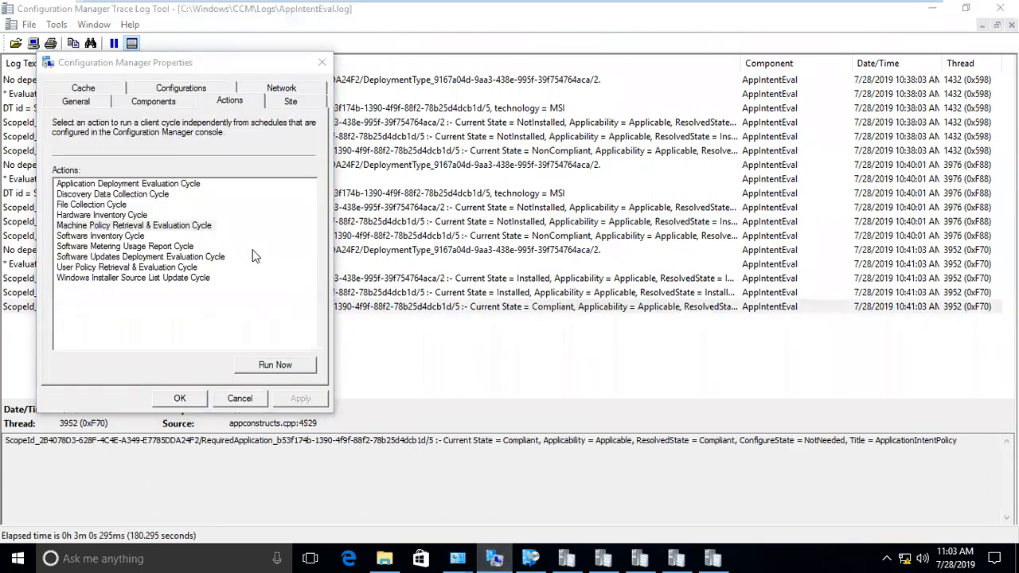
click(275, 366)
click(618, 334)
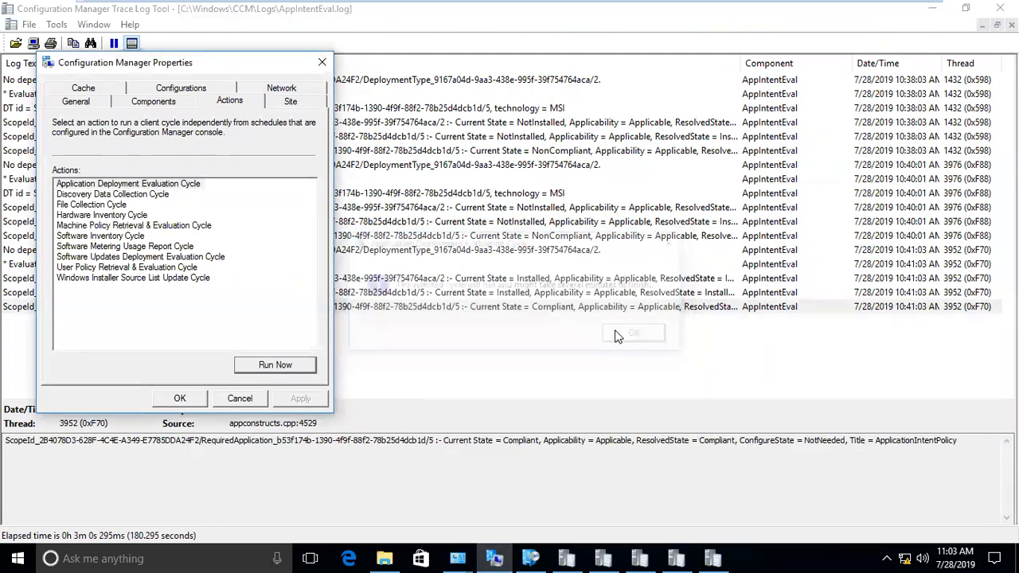
click(482, 349)
click(460, 321)
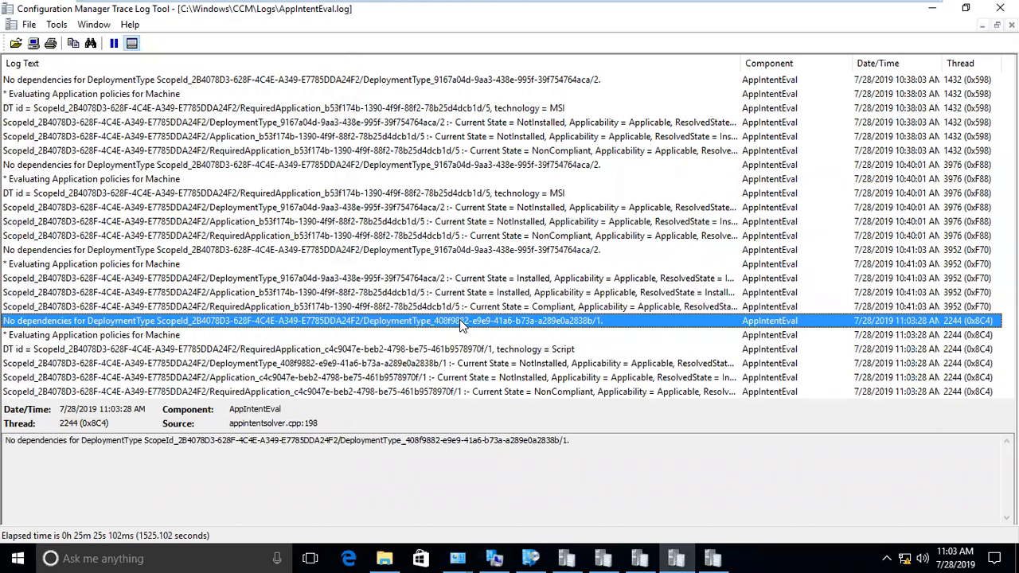
- Inspect the 7 Zip application and deployment type NotInstalled entries, then glance at Software Center
click(509, 379)
click(499, 365)
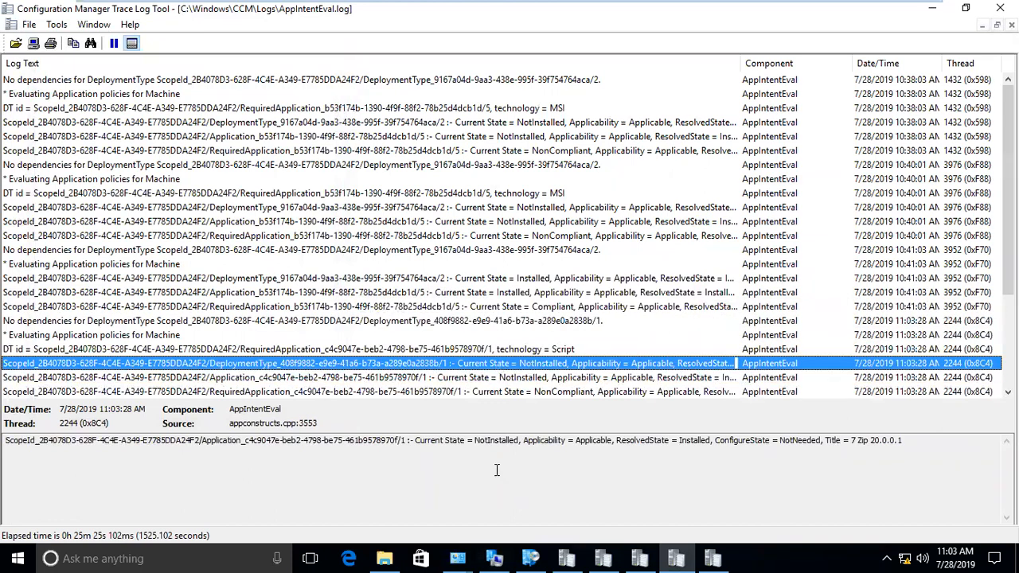
click(530, 558)
click(345, 169)
click(355, 137)
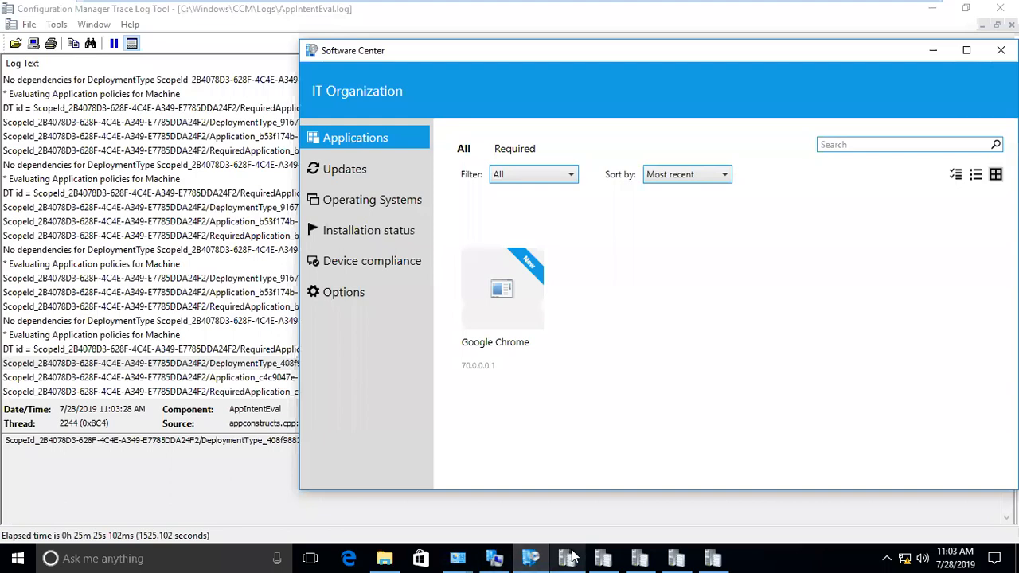
- Review AppDiscovery.log's 7 ZIP 'Did not detect' and 'Application not discovered' entries, then return to AppIntentEval
click(713, 558)
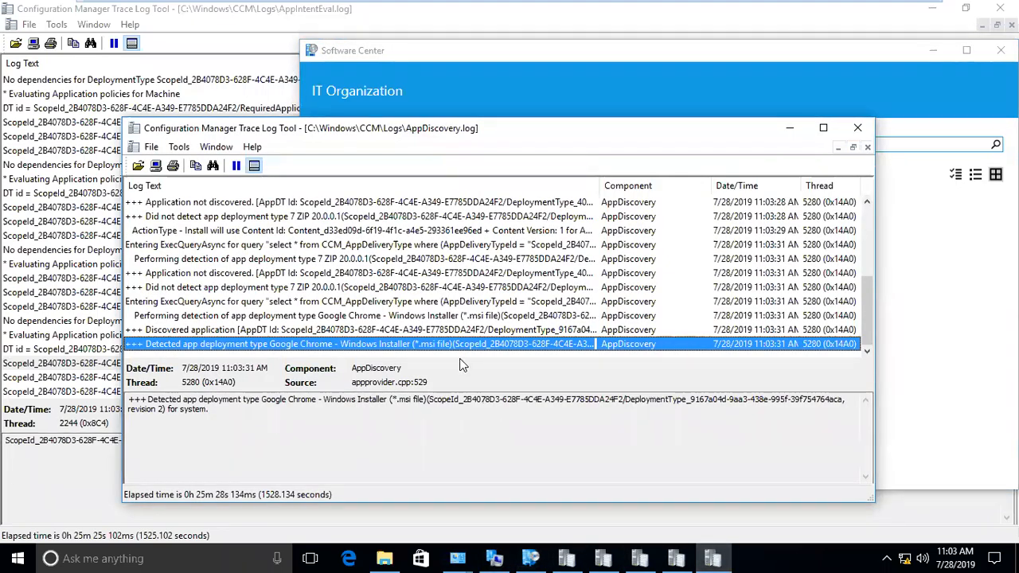
click(823, 128)
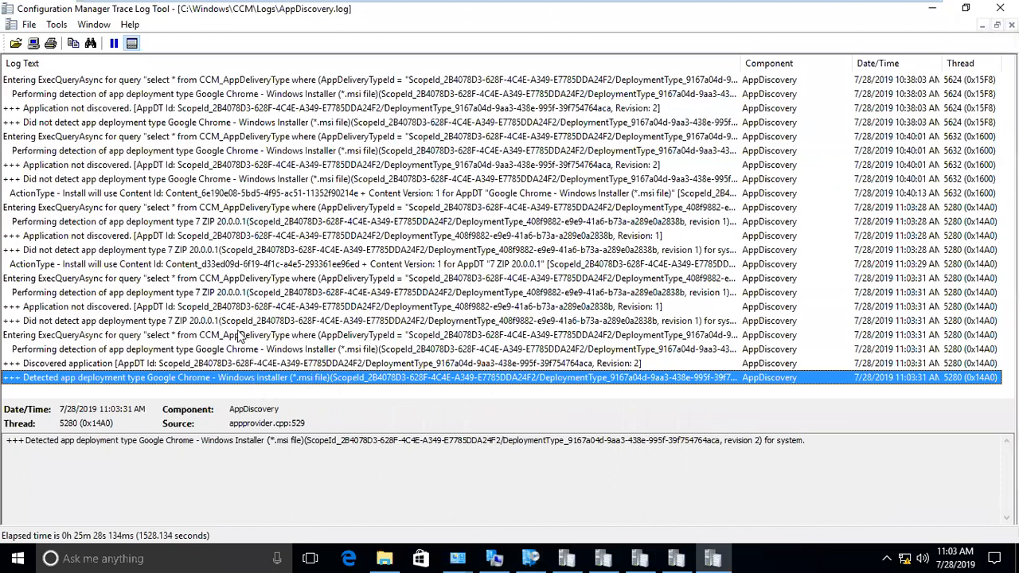
click(237, 323)
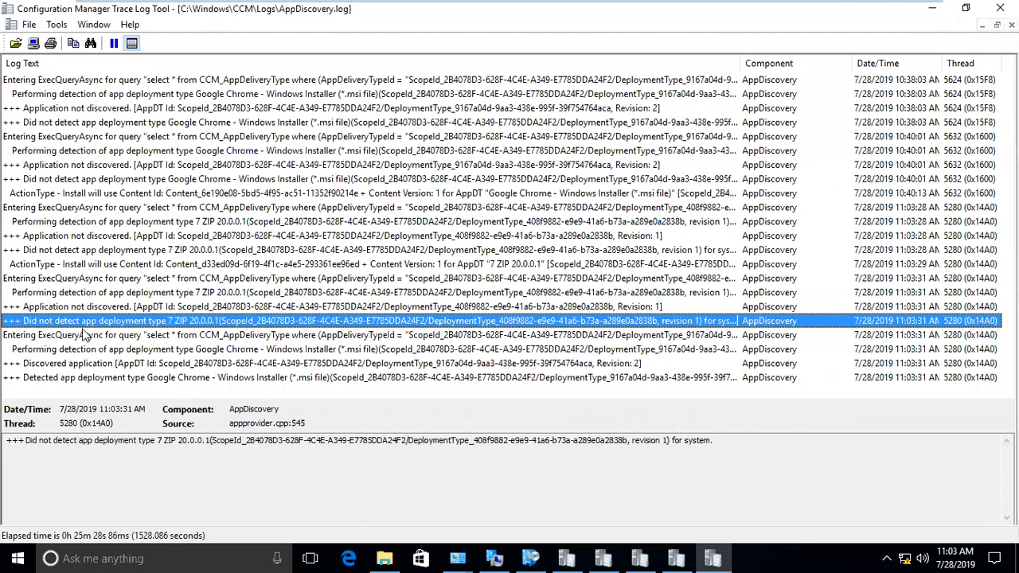
click(102, 311)
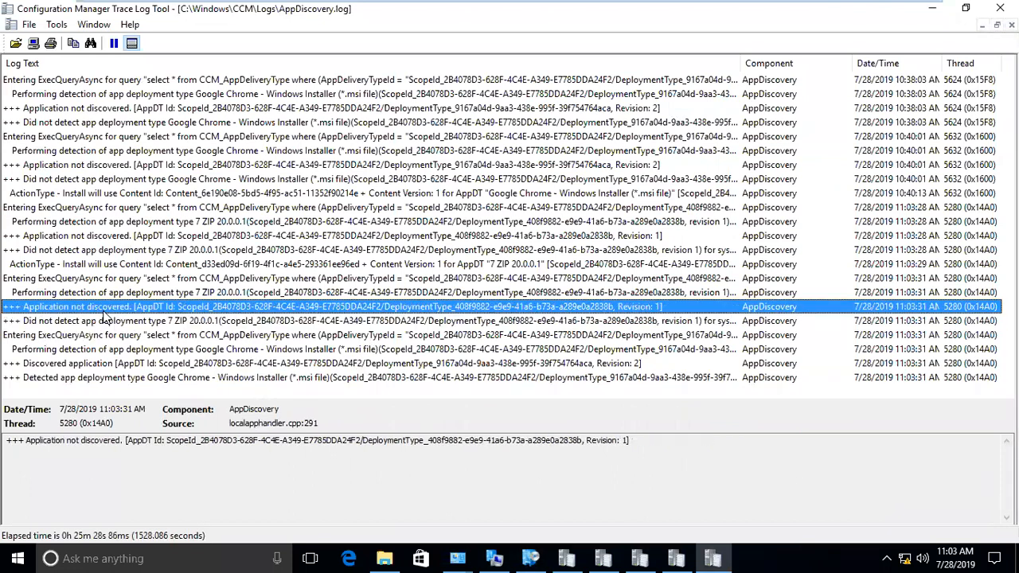
click(151, 323)
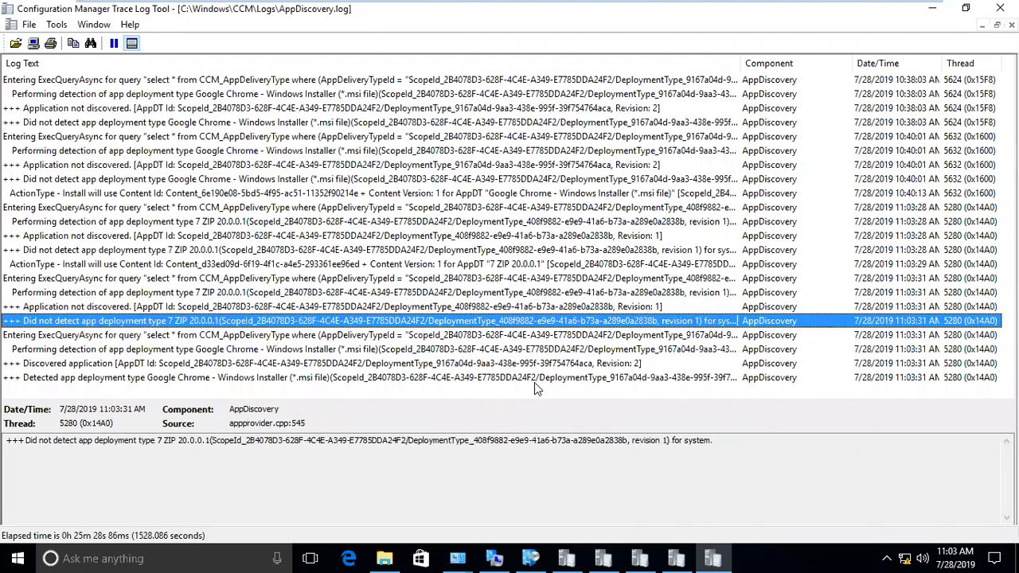
click(937, 11)
click(179, 322)
- Scroll AppIntentEval.log to the Google Chrome and 7 Zip 20.0.0.1 application state entries
scroll(225, 352, down, 2)
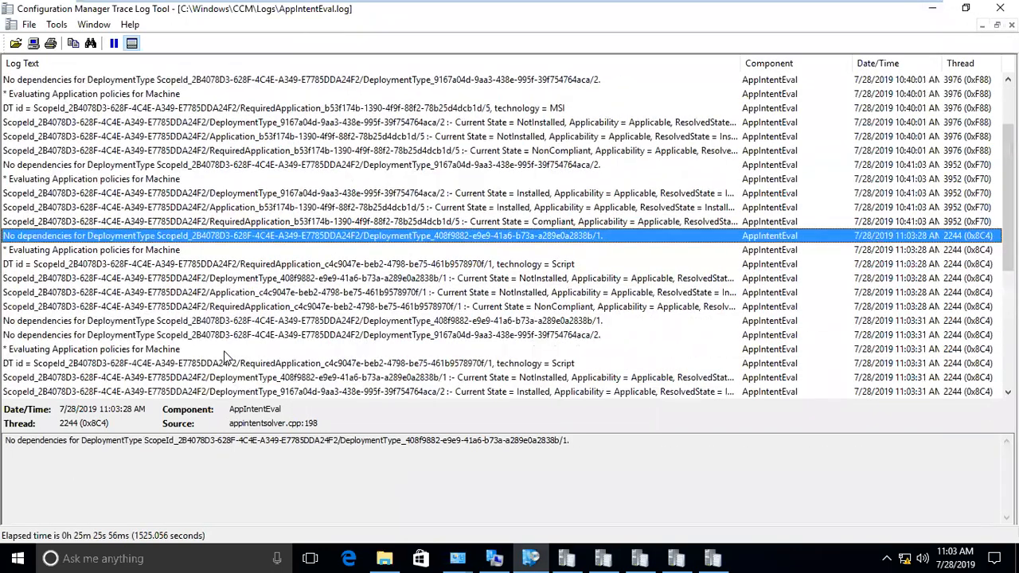
scroll(224, 356, down, 6)
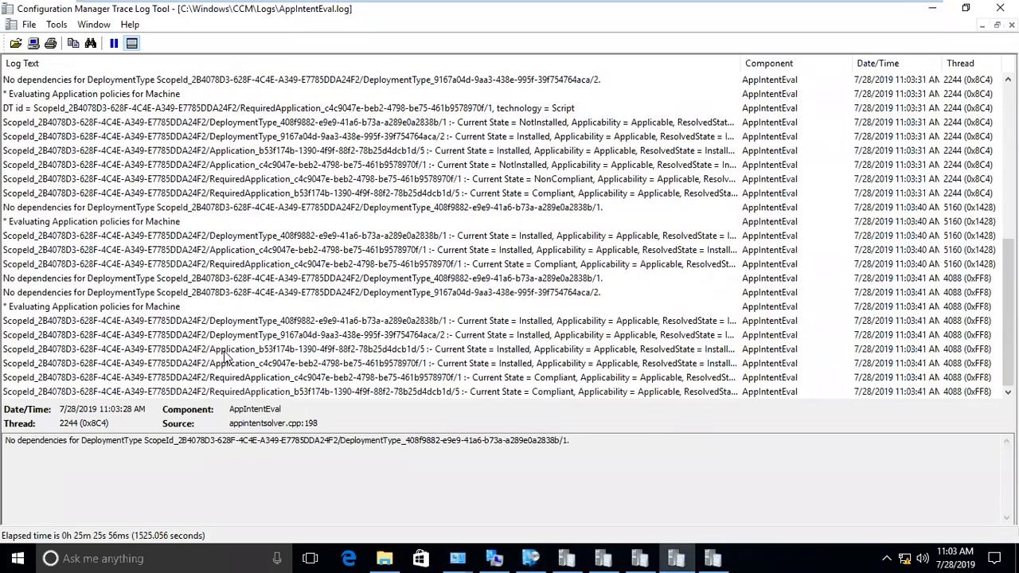
click(485, 352)
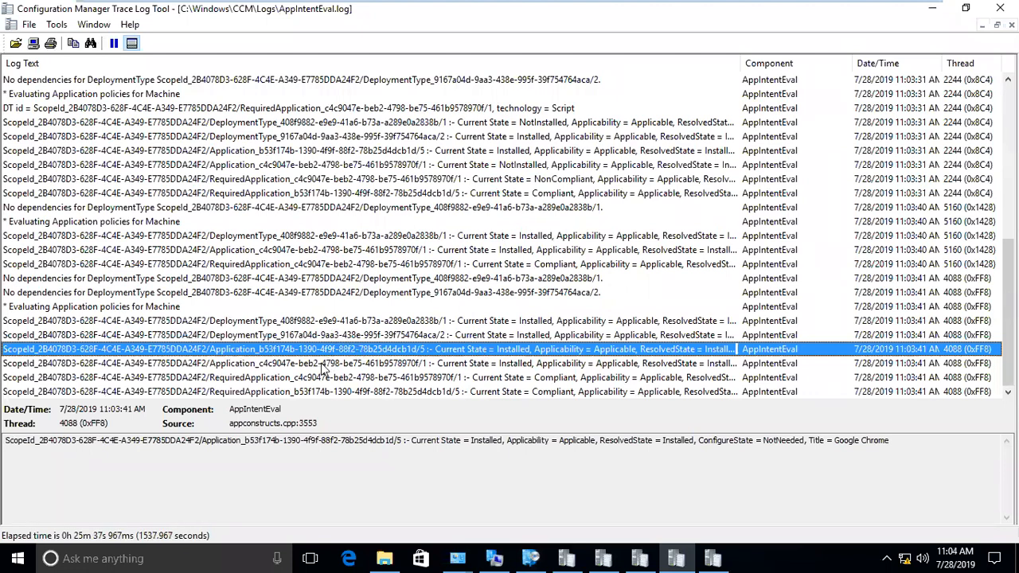
click(320, 365)
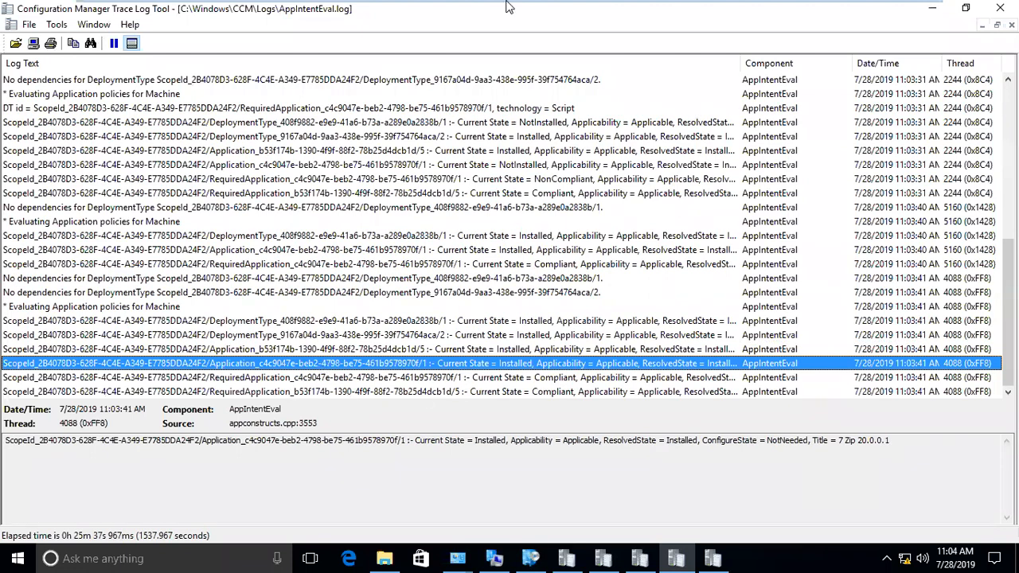
- Check the SCCM console, then Software Center's updates and Installation status on the client
mouse_move(557, 24)
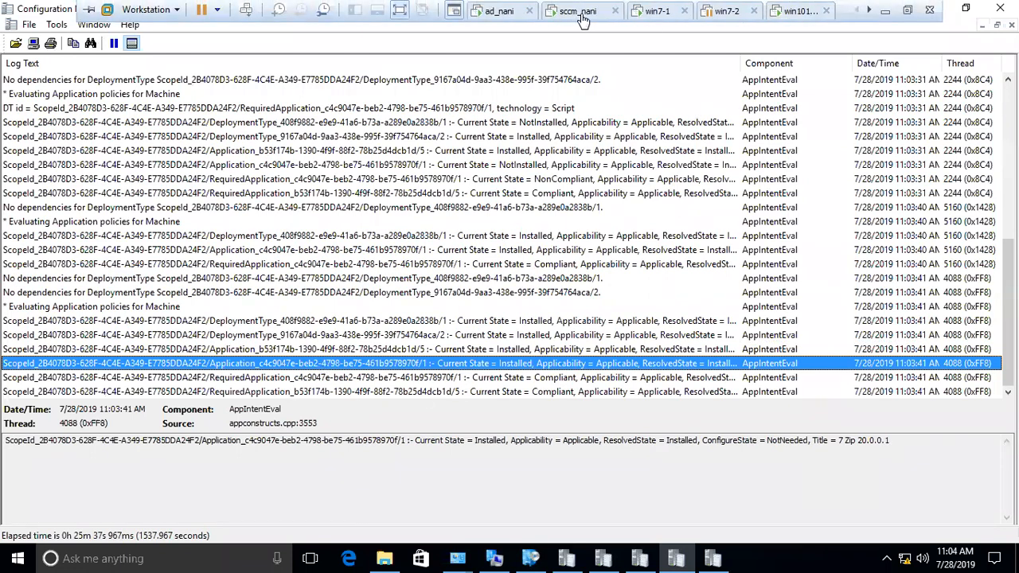
click(581, 14)
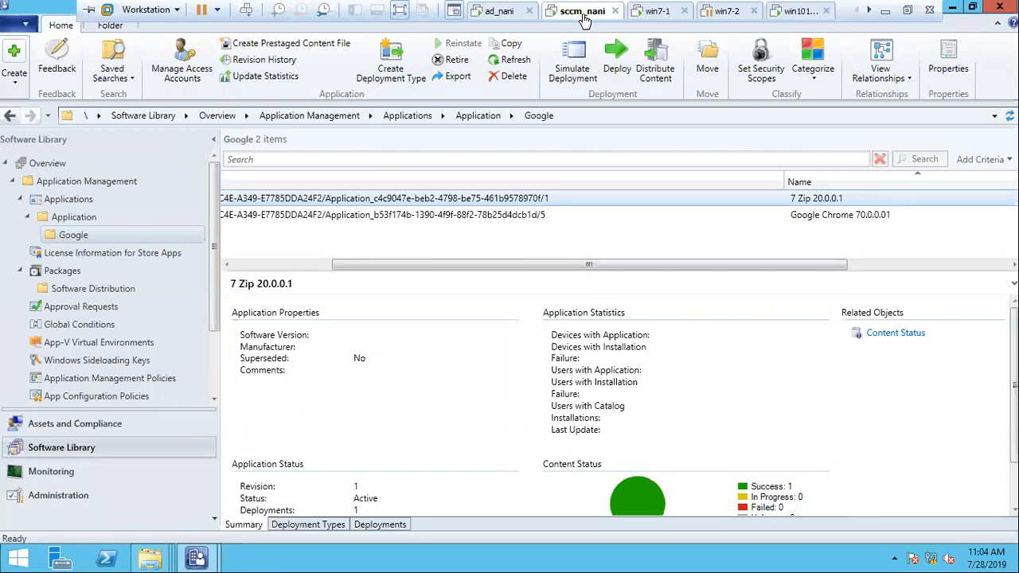
click(869, 11)
click(741, 11)
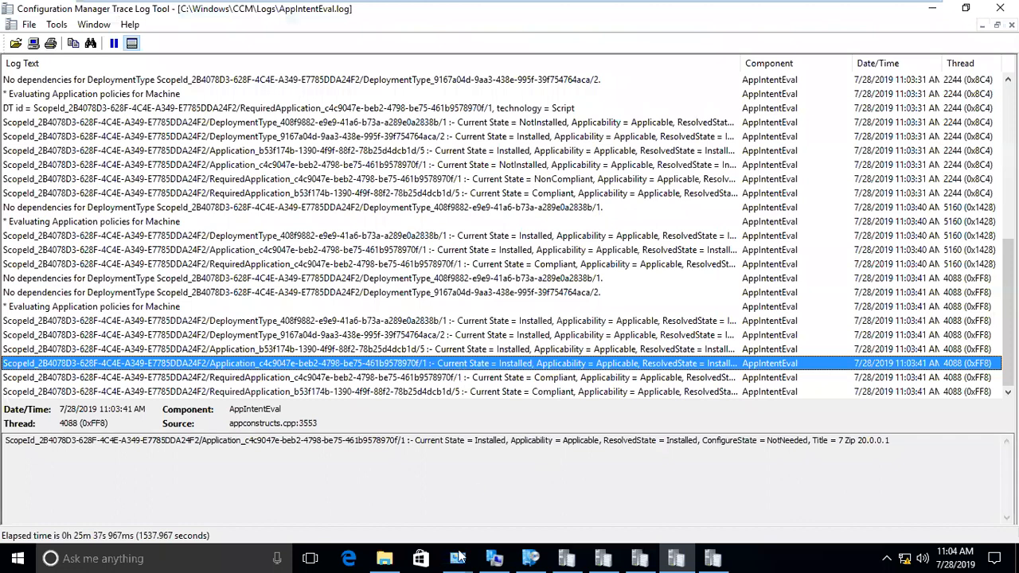
click(532, 558)
click(342, 168)
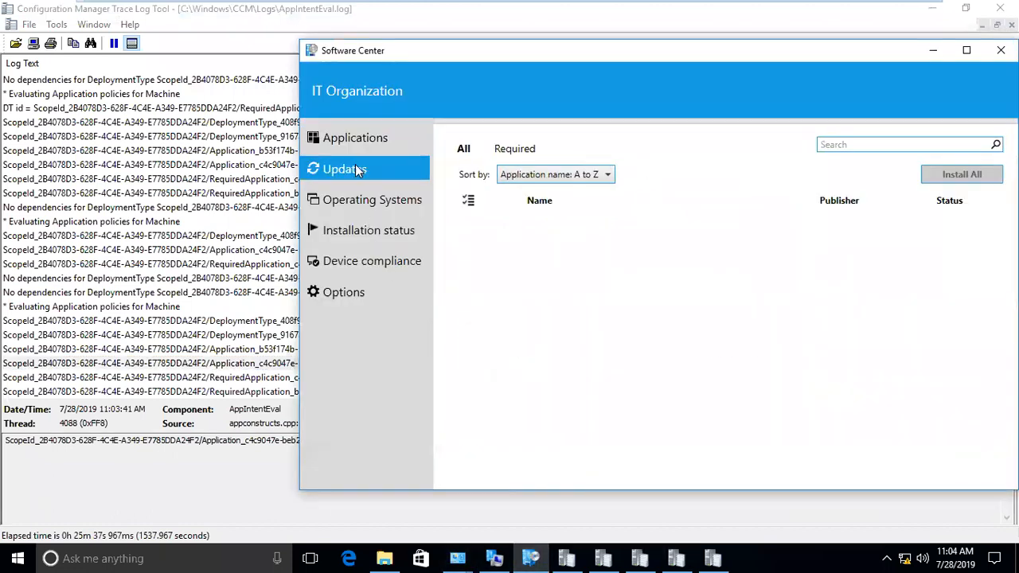
click(366, 141)
click(364, 173)
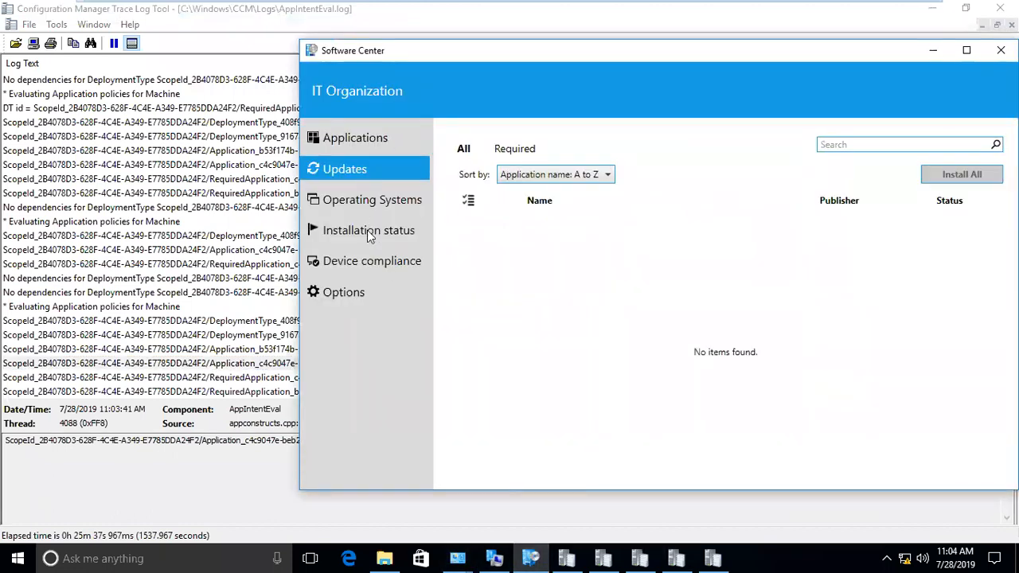
click(369, 231)
- Select the c4c9047e entry showing 7 Zip 20.0.0.1 Current State = Installed
click(219, 364)
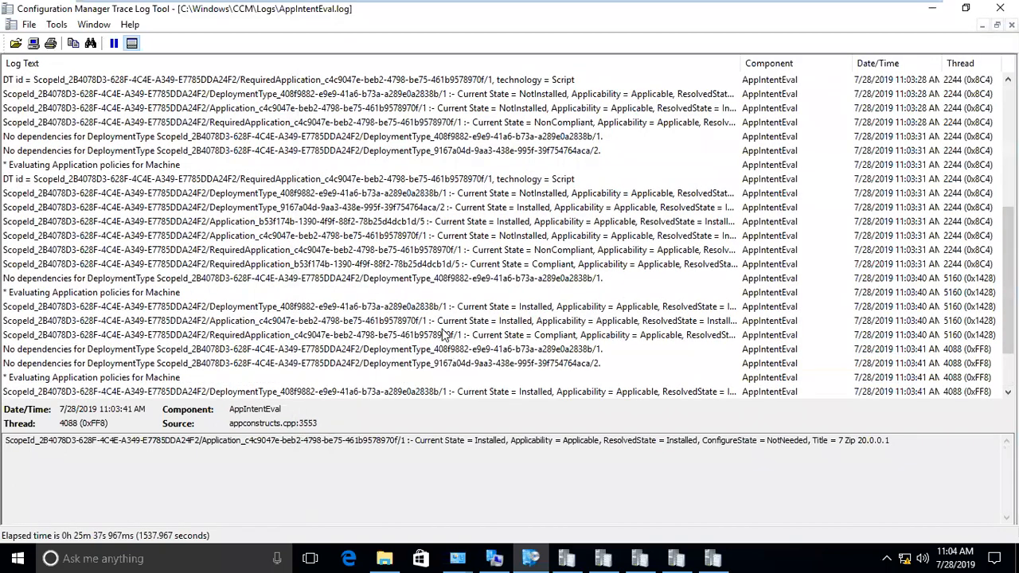
click(377, 321)
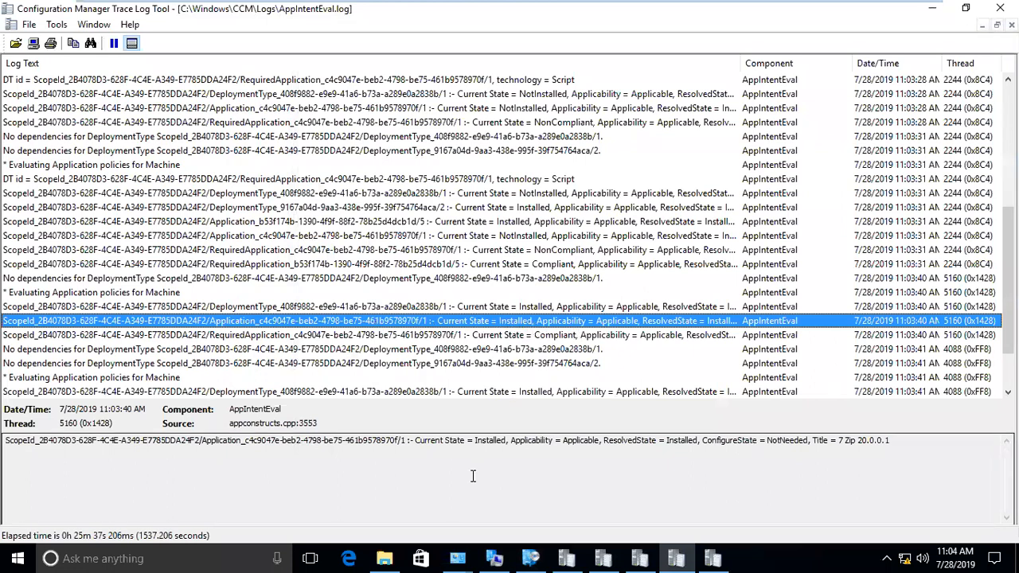
click(384, 559)
- Browse This PC > Local Disk (C:) > Program Files > 7-Zip, then search Start for '7zi'
right_click(384, 558)
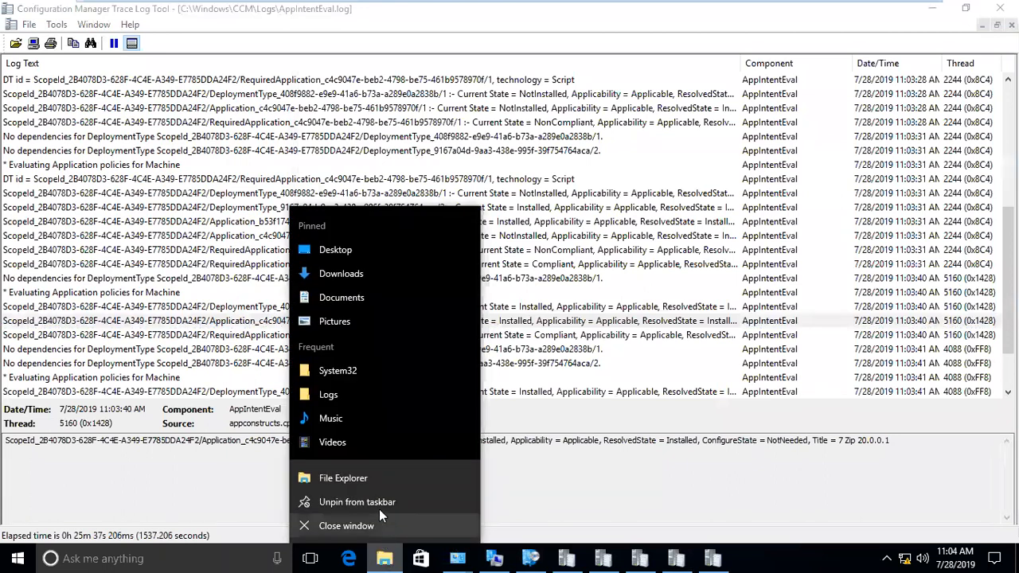
click(367, 480)
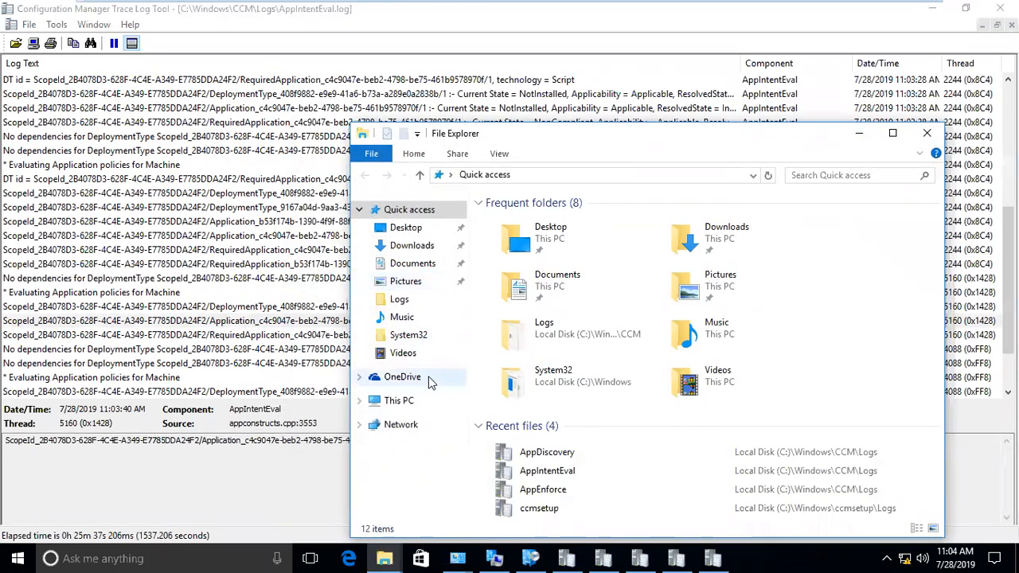
click(382, 401)
click(579, 387)
double_click(579, 386)
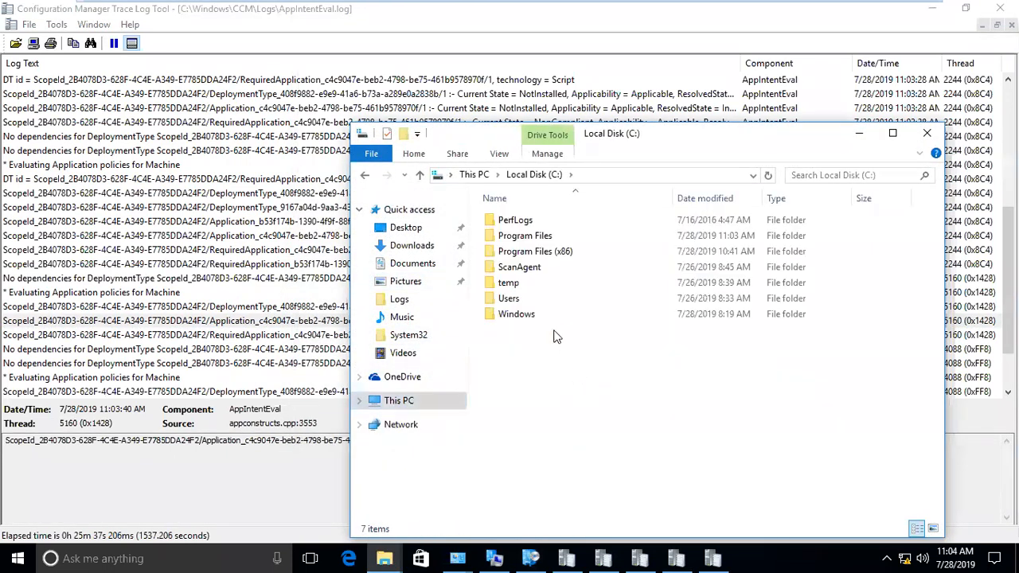
double_click(547, 239)
click(530, 223)
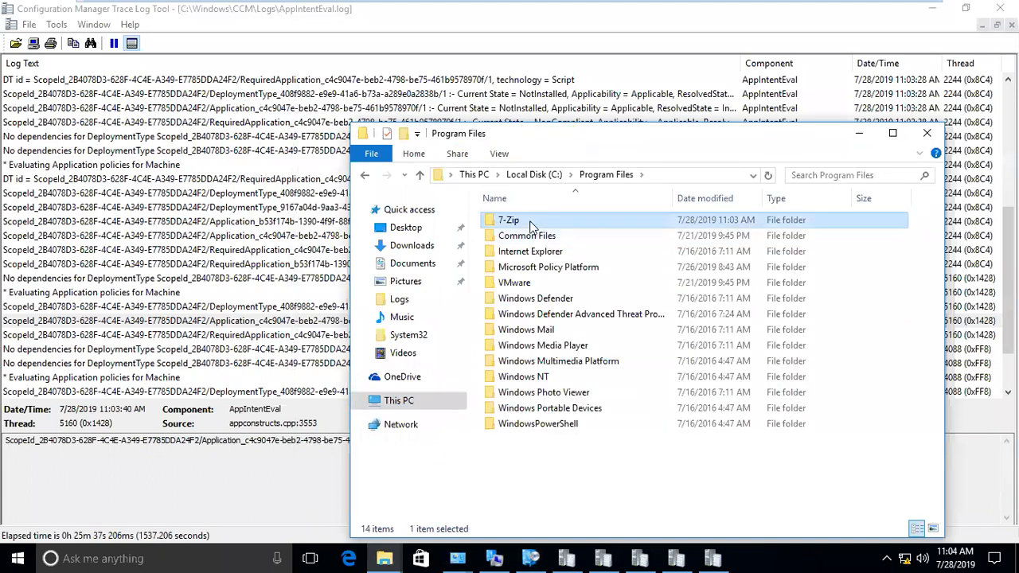
click(531, 223)
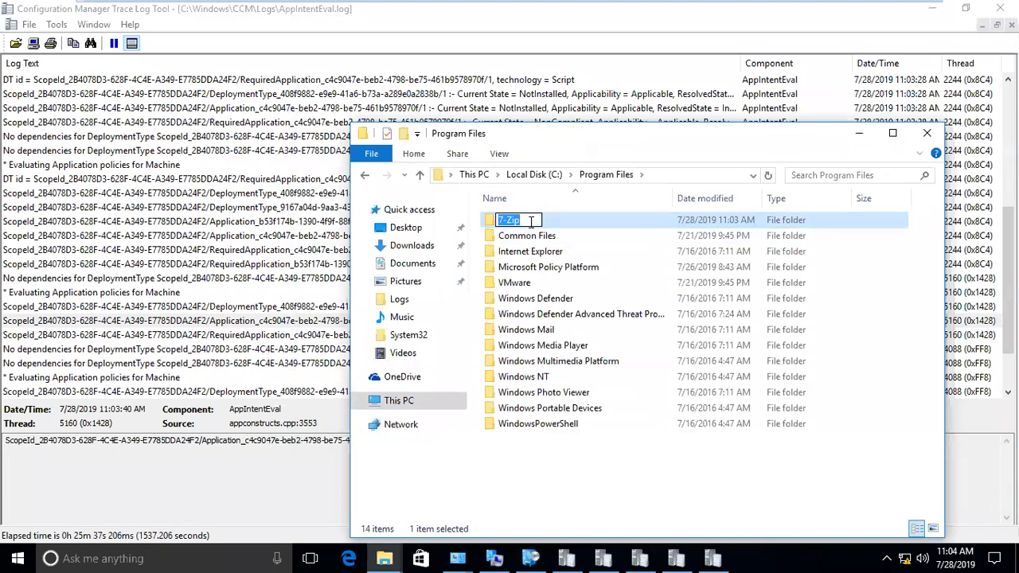
click(531, 253)
double_click(523, 224)
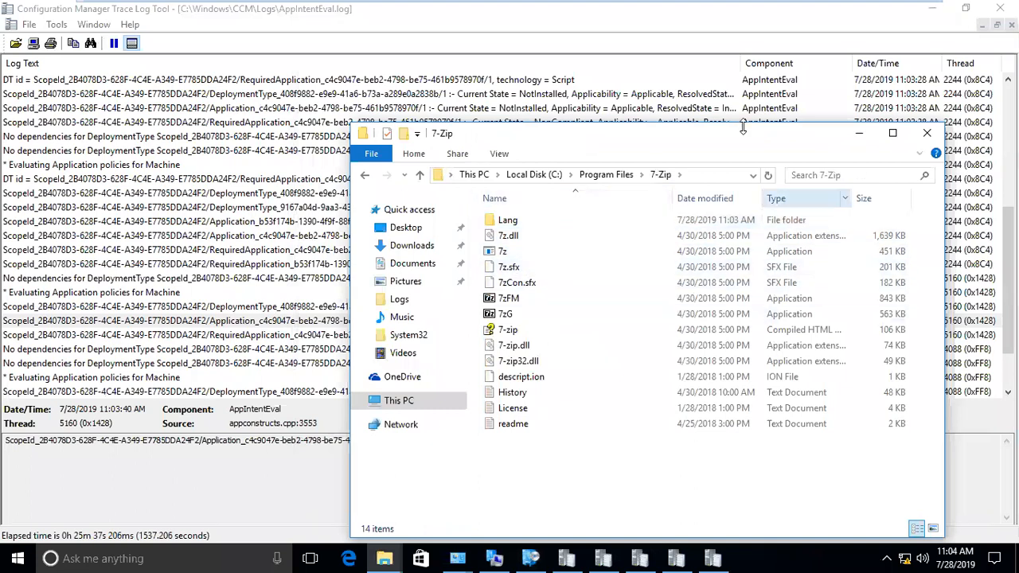
key(super)
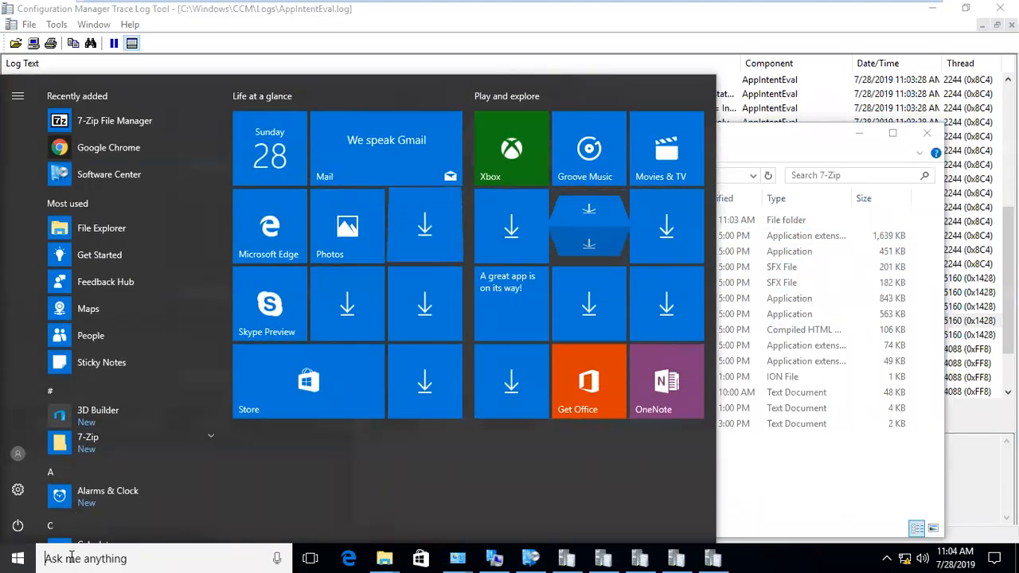
text(7)
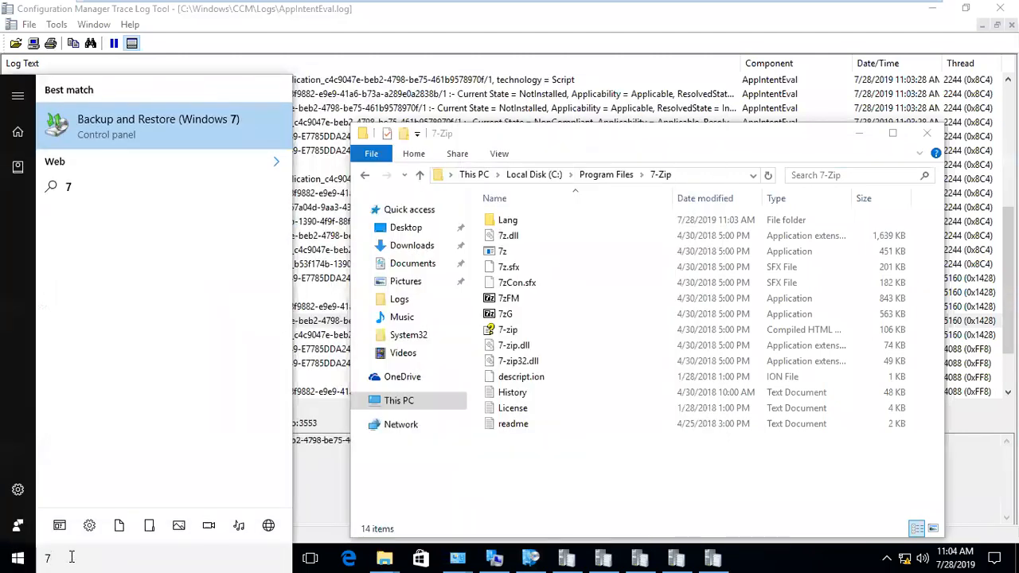
text(zi)
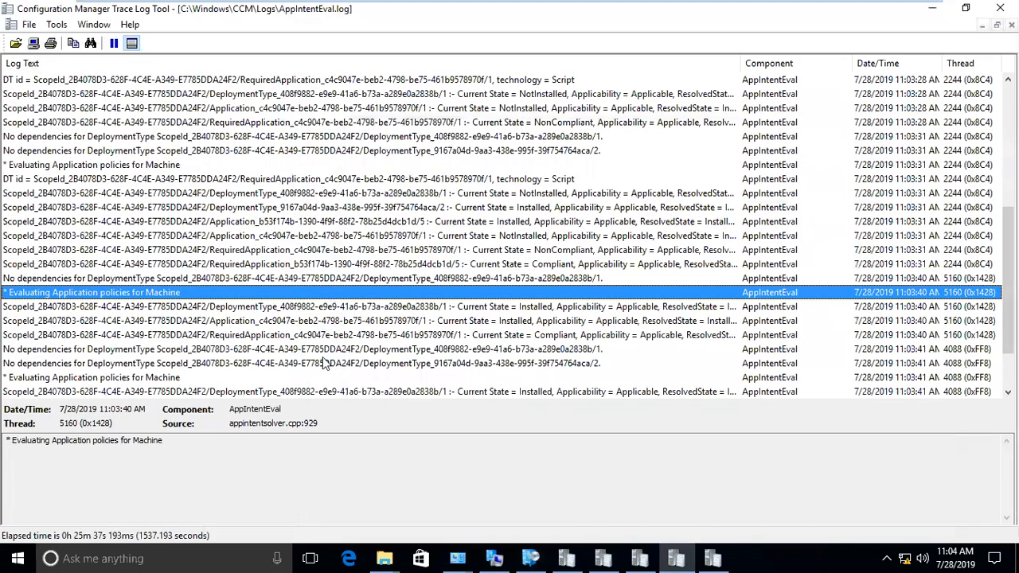
- Open and maximize AppEnforce.log, reading the Chrome working directory and install command line entries
click(335, 296)
mouse_move(386, 558)
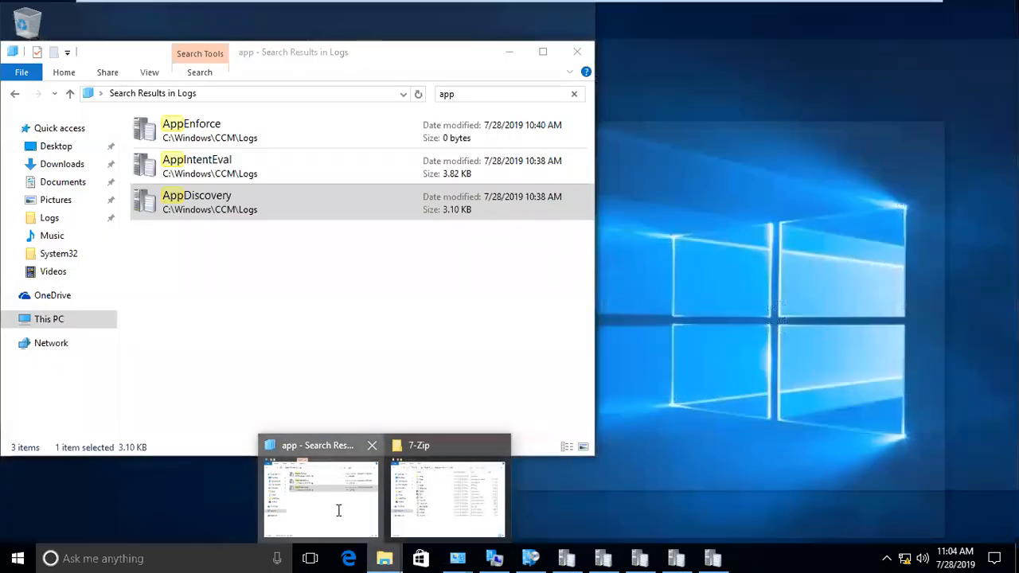
click(338, 510)
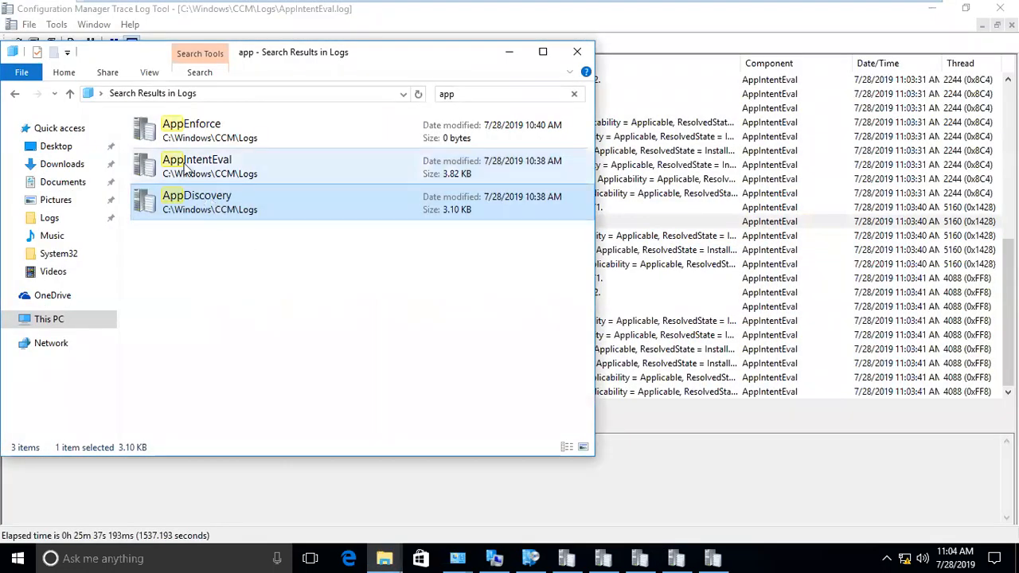
double_click(181, 132)
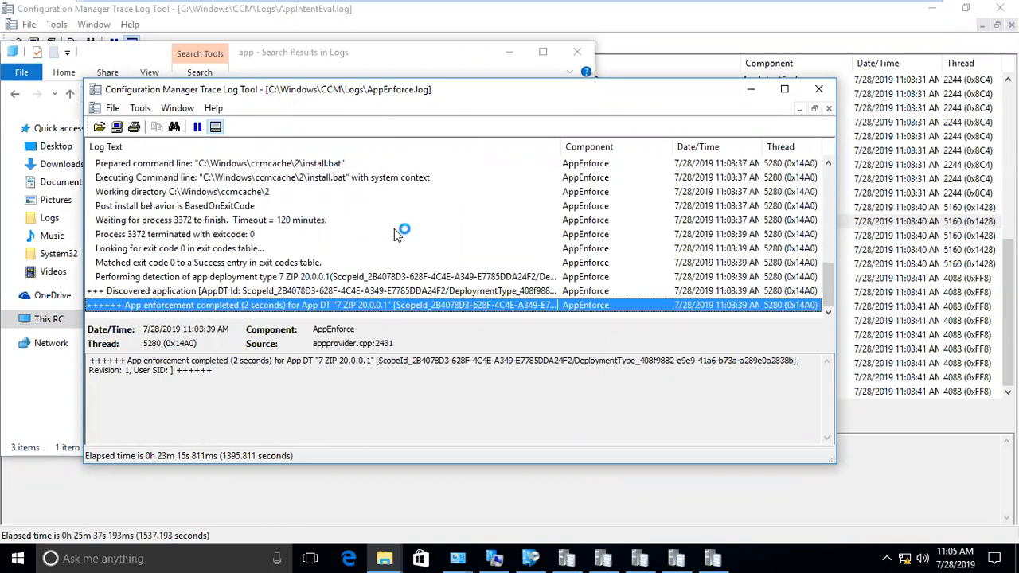
scroll(696, 198, up, 9)
double_click(697, 94)
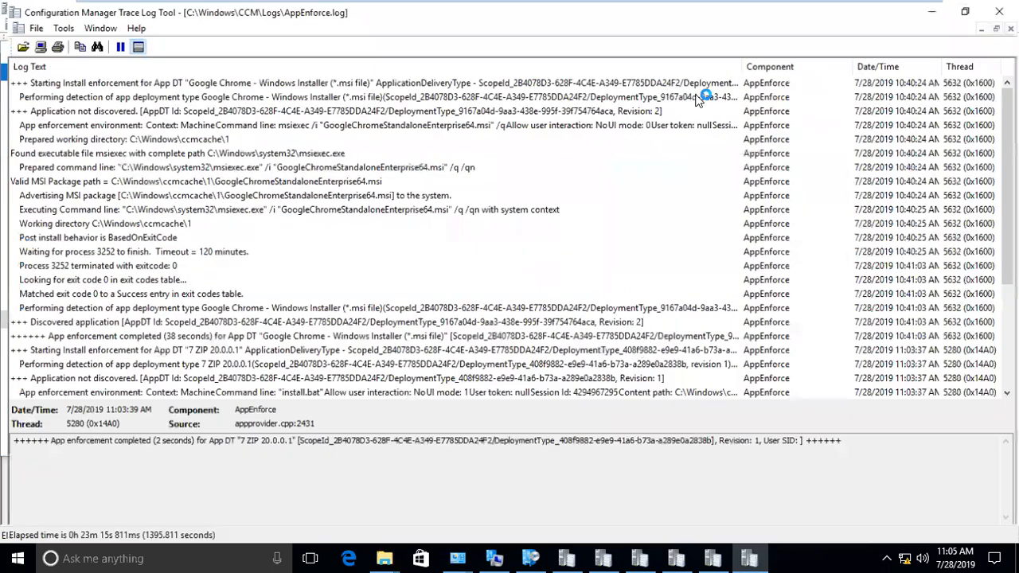
click(243, 223)
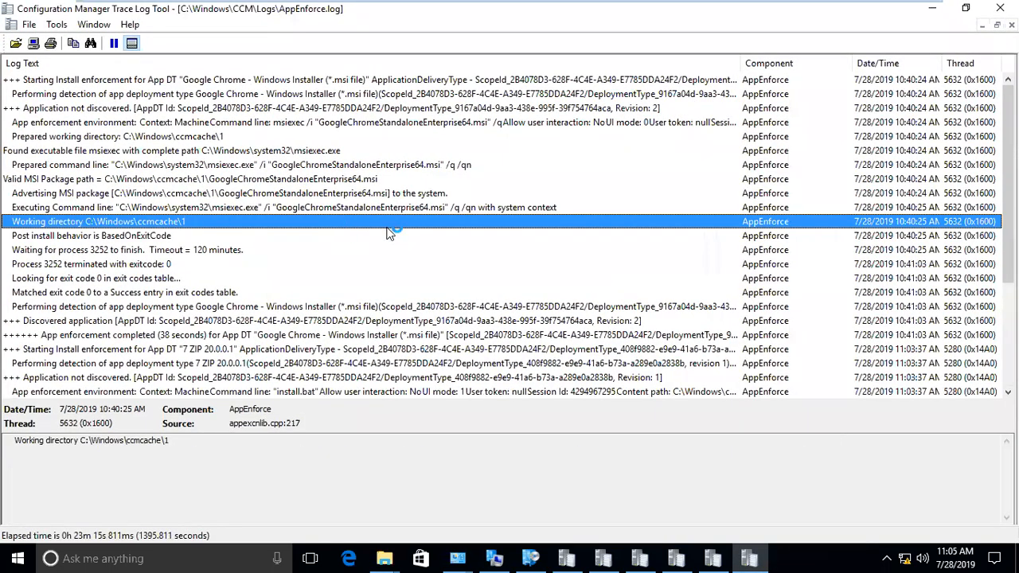
click(333, 208)
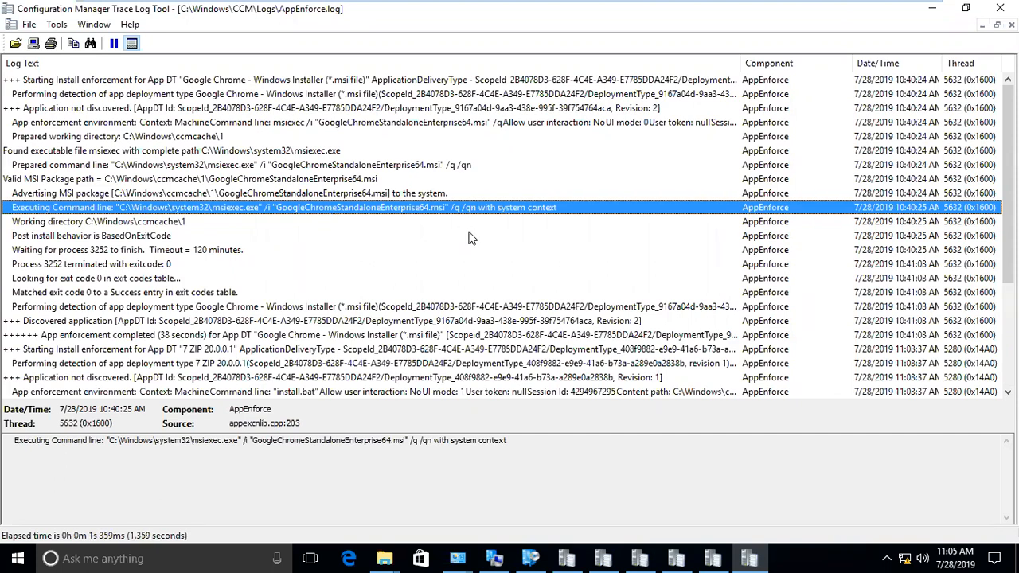
- Follow the 7 ZIP install from enforcement start and command line to 'Looking for exit code 0'
scroll(470, 237, down, 3)
click(858, 225)
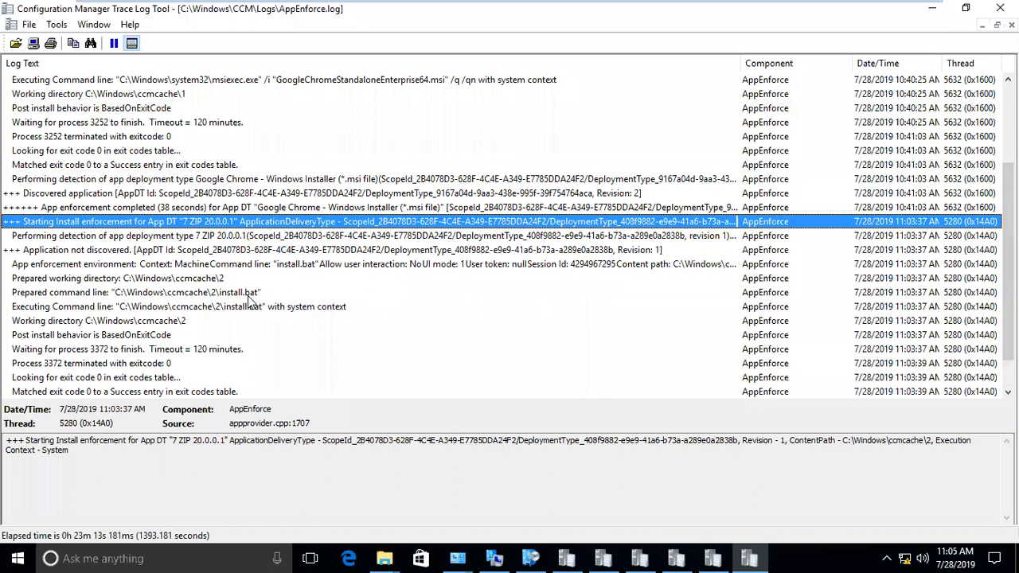
click(252, 294)
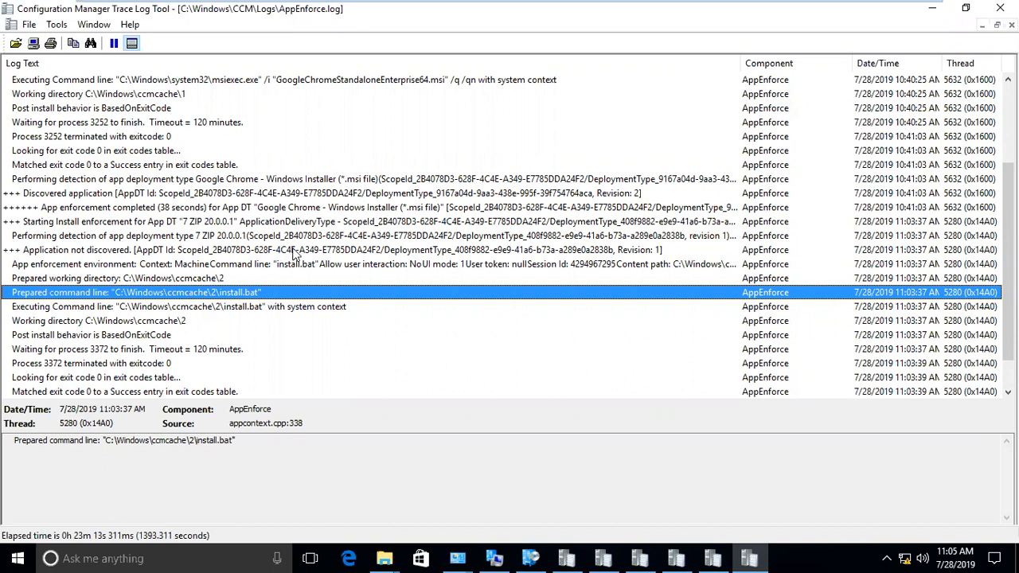
scroll(315, 275, down, 1)
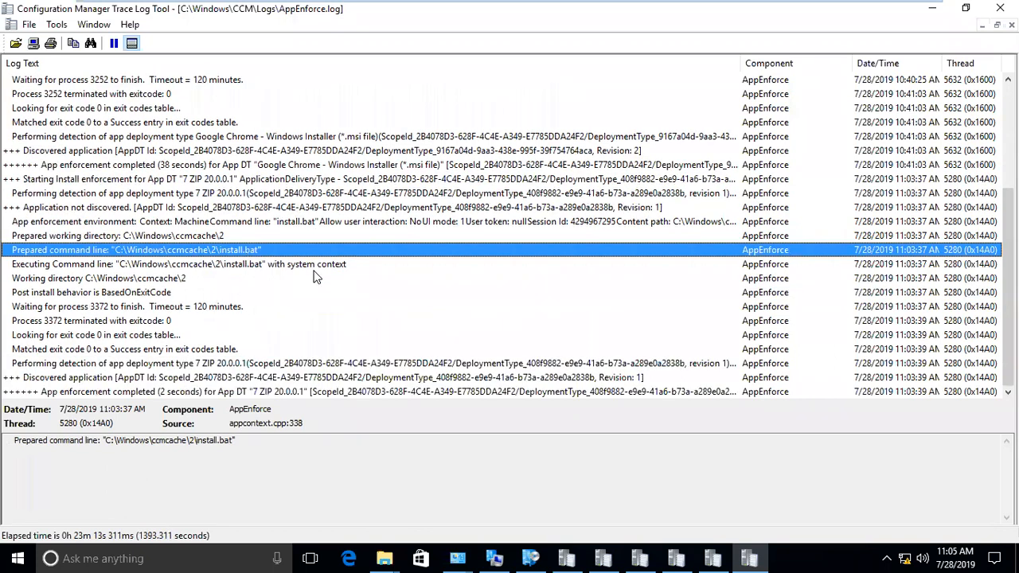
click(176, 337)
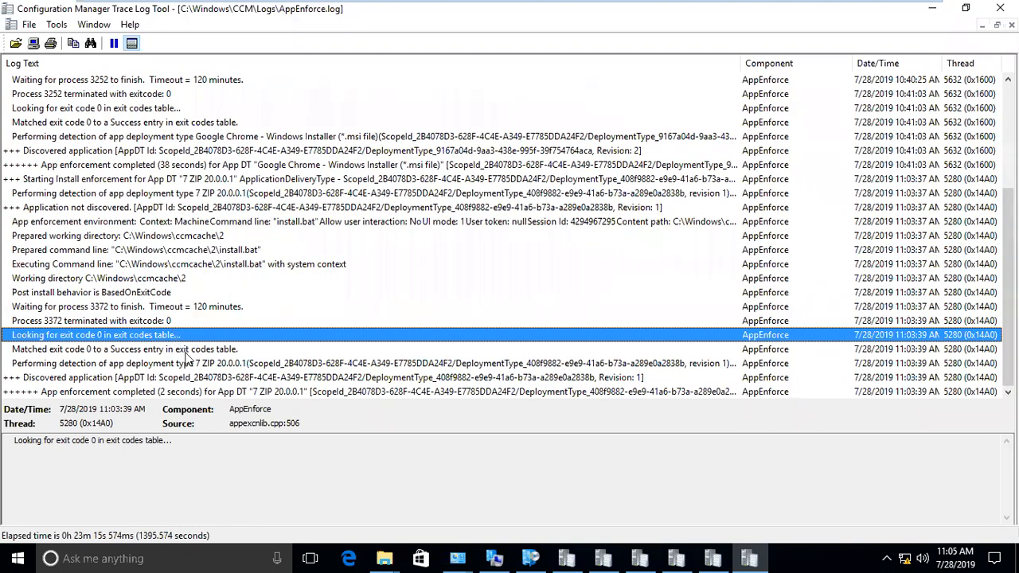
click(532, 557)
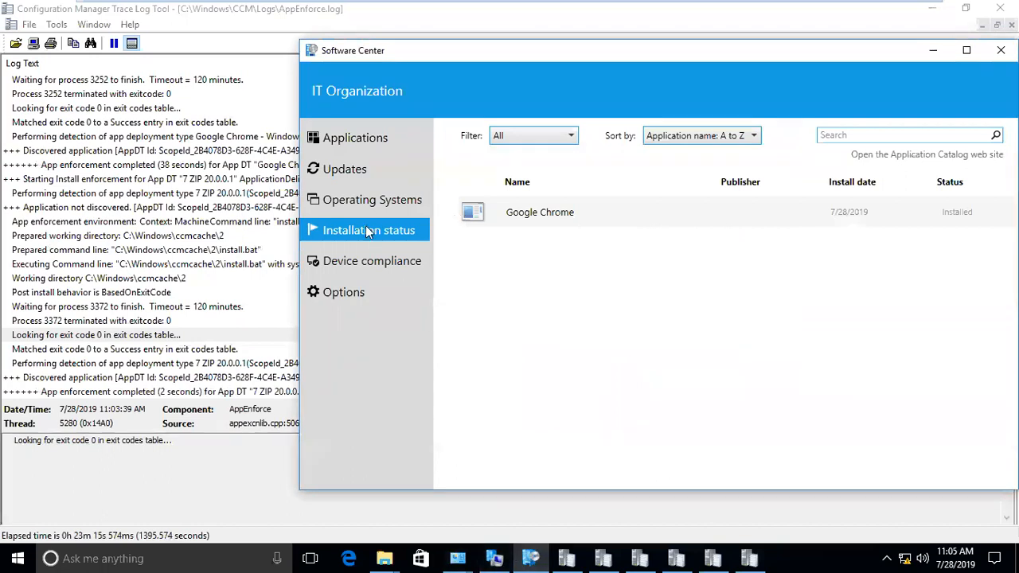
- Switch between Software Center's Applications and Updates lists to confirm only Google Chrome is available
click(342, 166)
click(337, 145)
click(343, 167)
click(342, 148)
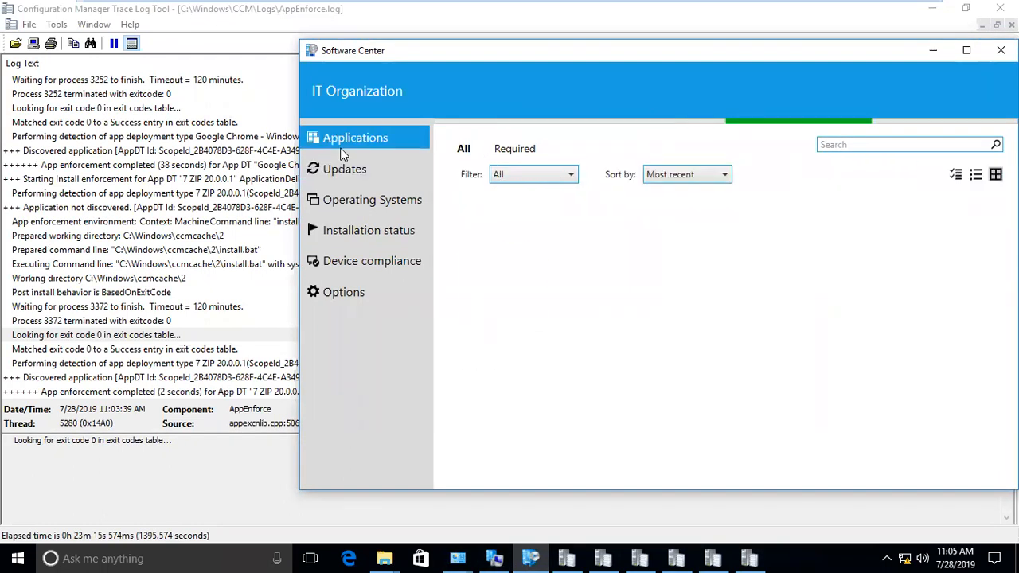
click(362, 170)
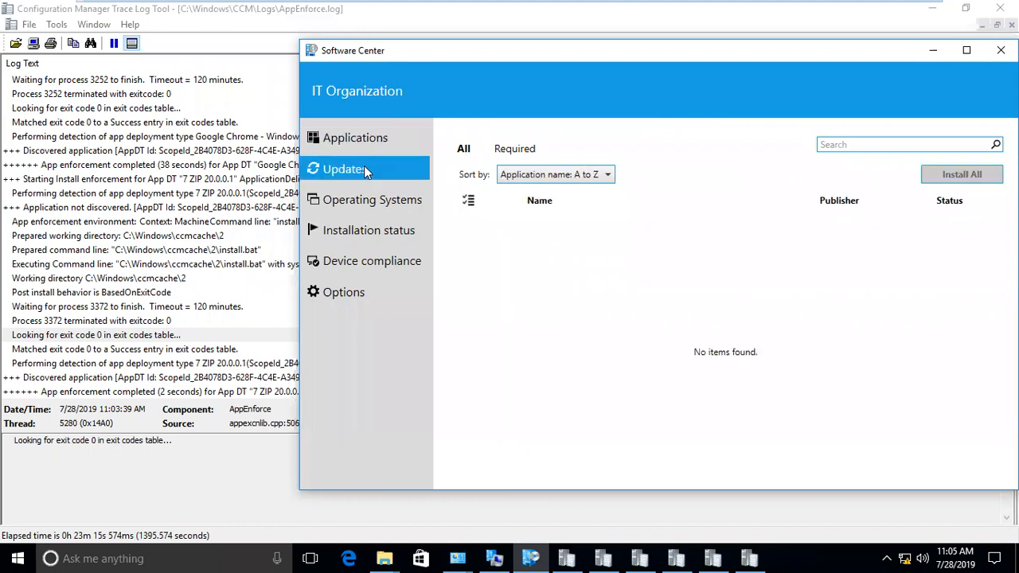
click(354, 142)
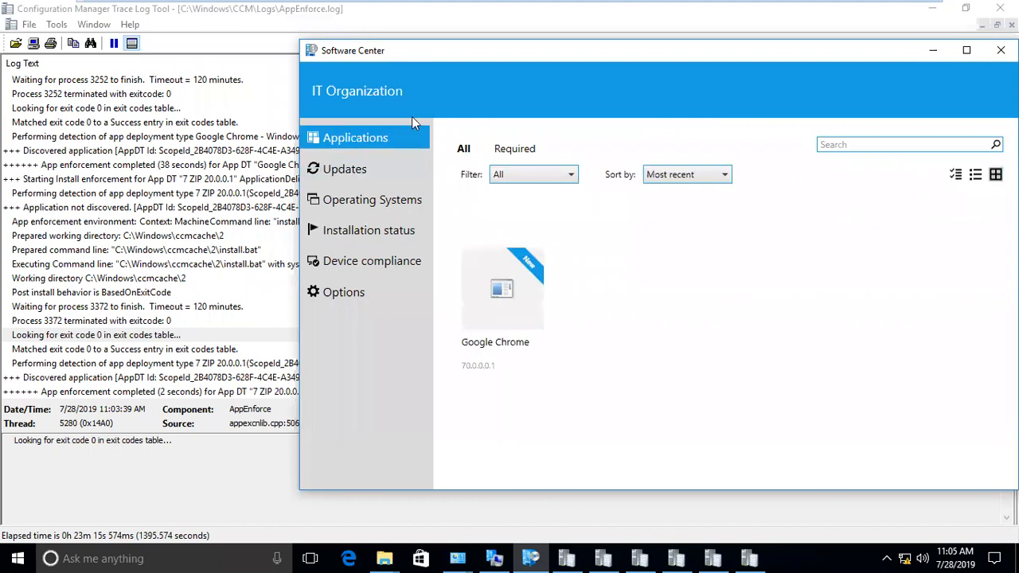
- Maximize Software Center, check that Installation status lists only Google Chrome, then minimize it
double_click(483, 53)
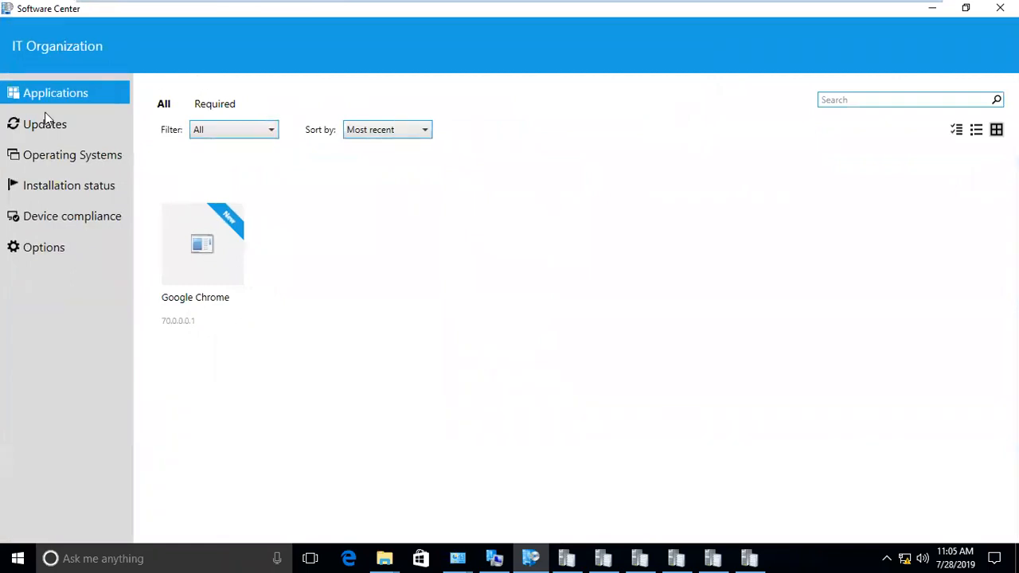
click(45, 125)
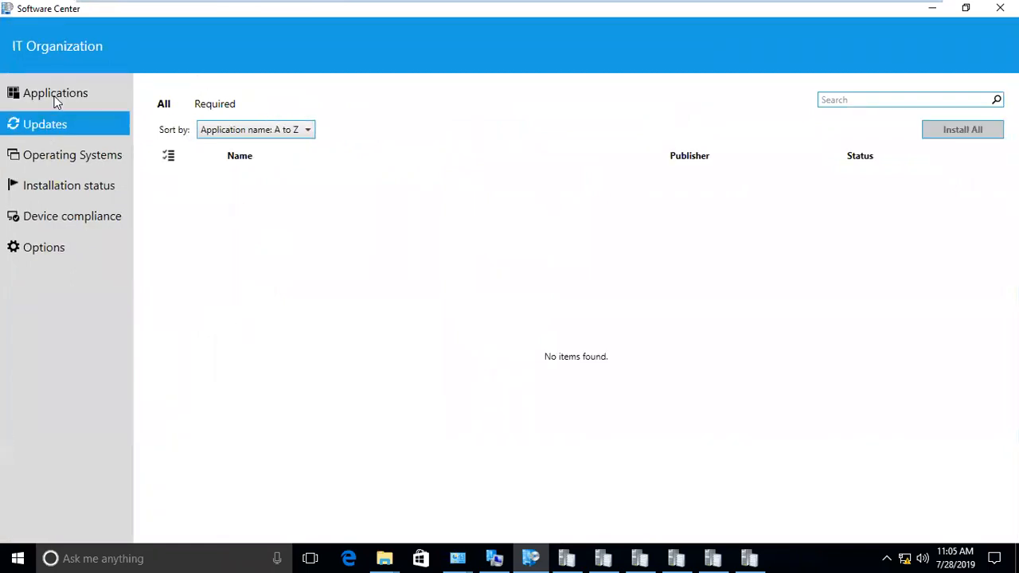
click(56, 97)
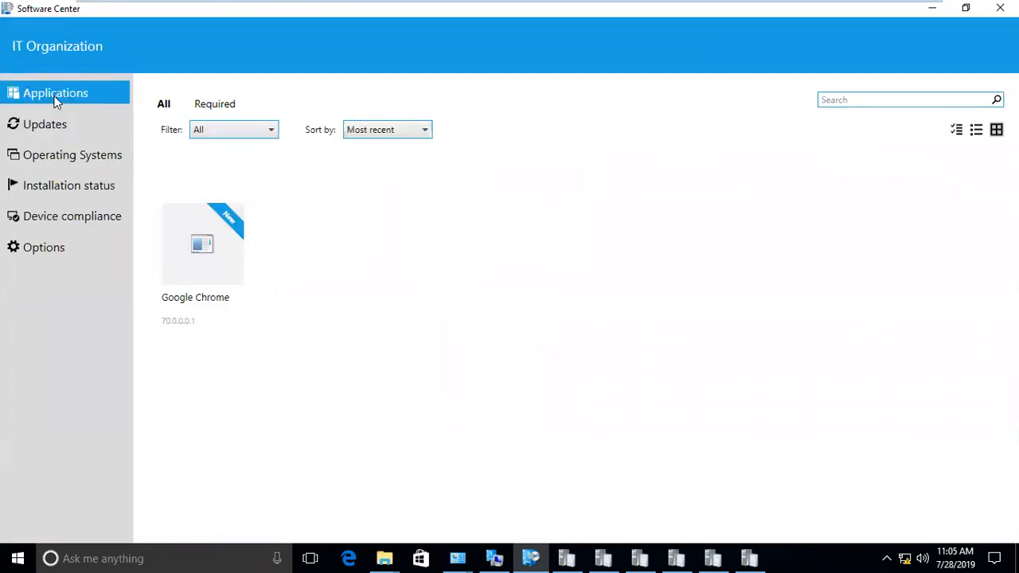
click(76, 184)
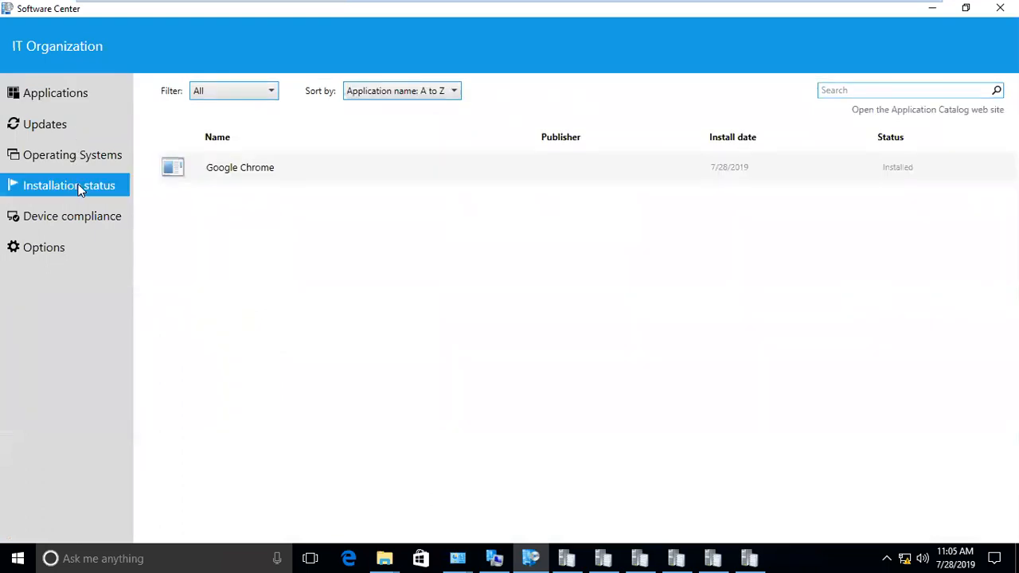
click(932, 10)
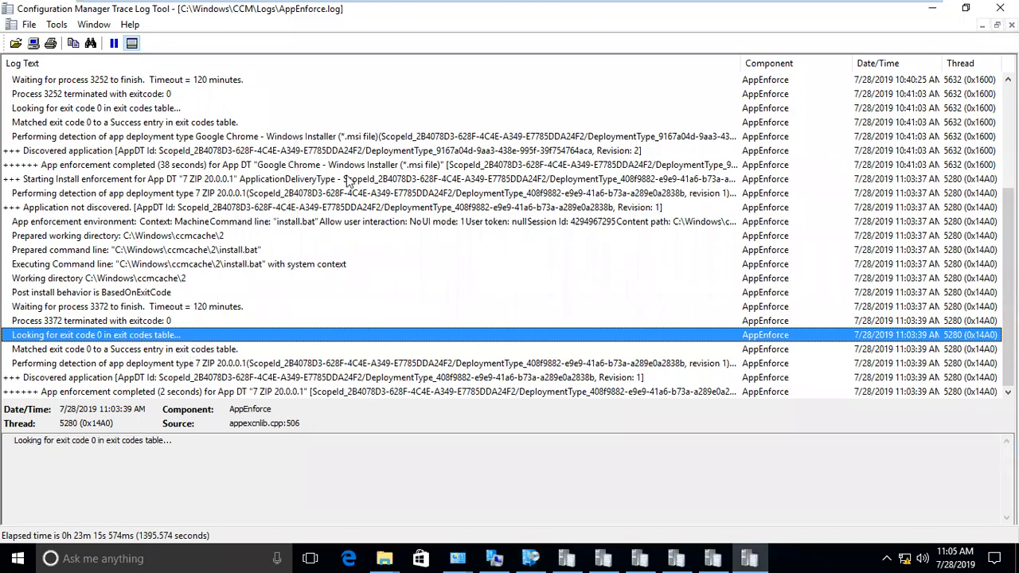
- Check the 7 ZIP detection entry across the AppDiscovery and AppEnforce logs
click(690, 558)
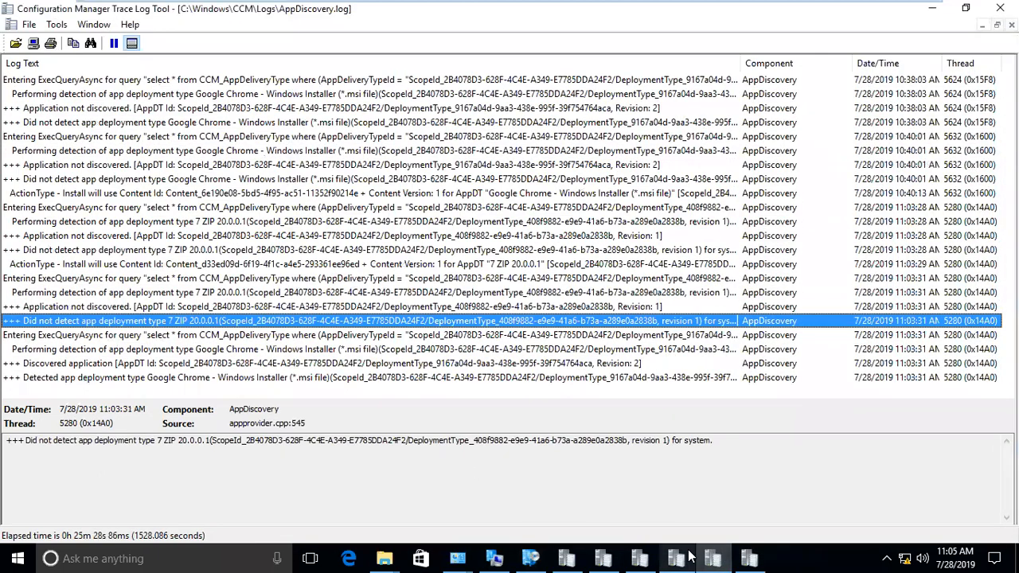
click(749, 557)
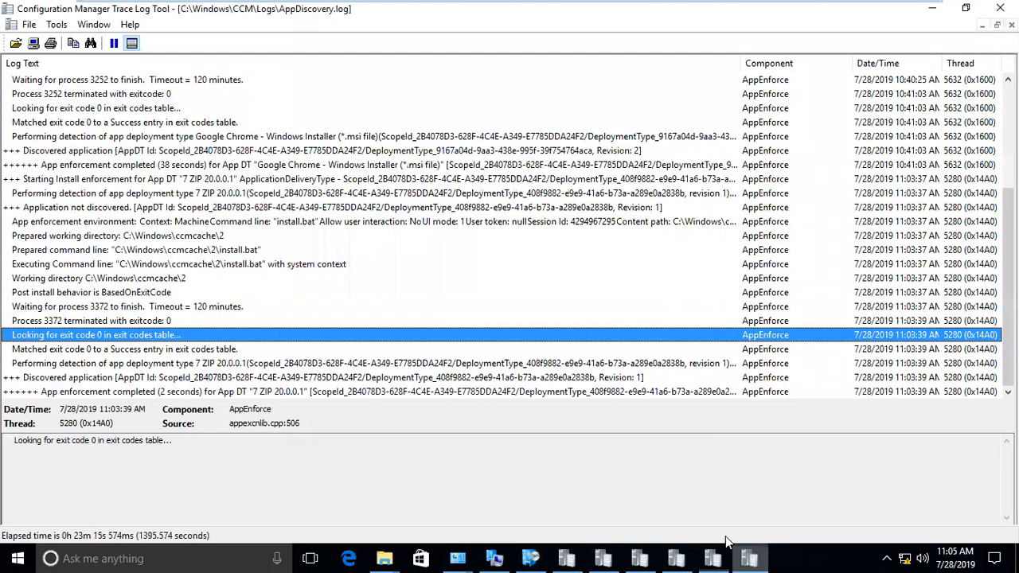
click(390, 364)
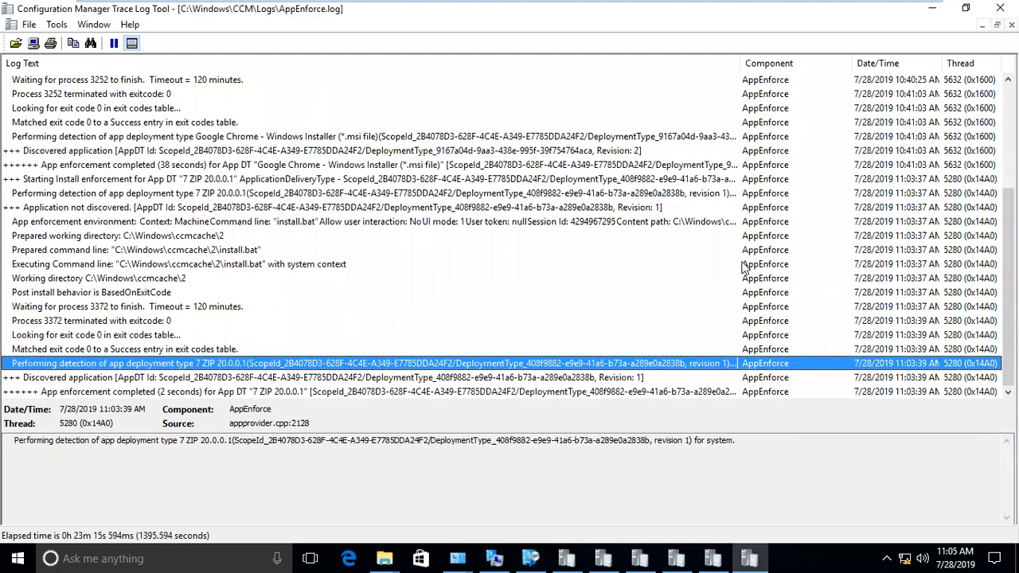
- In AppIntentEval.log, find the earlier 7 Zip 20.0.0.1 state entry showing NotInstalled
click(677, 557)
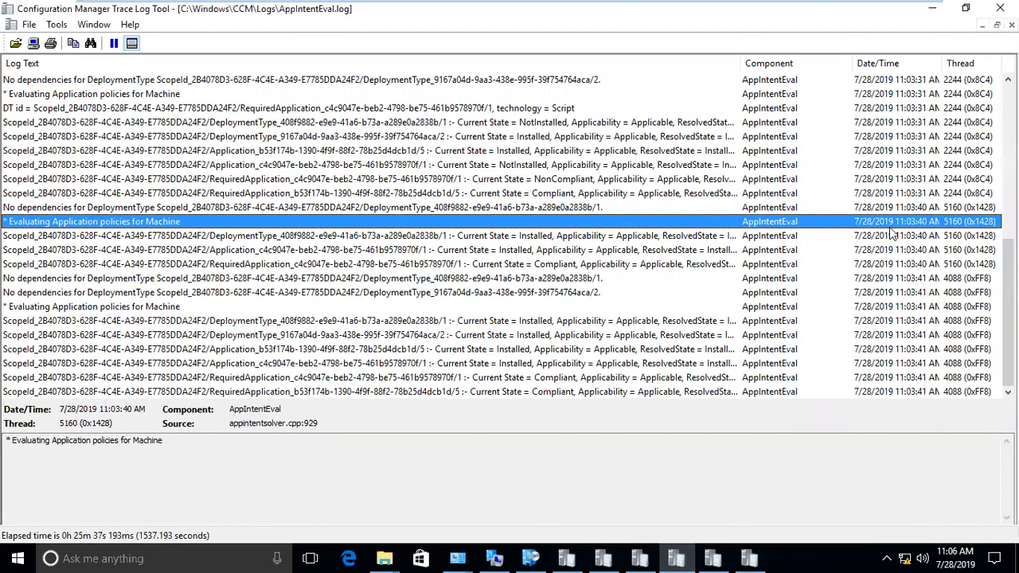
scroll(892, 231, up, 4)
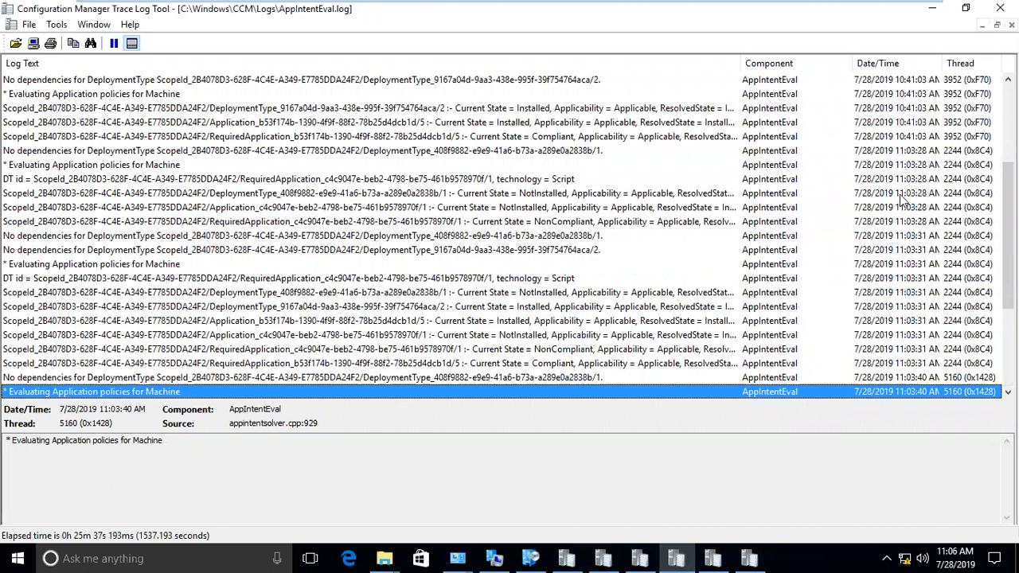
click(895, 153)
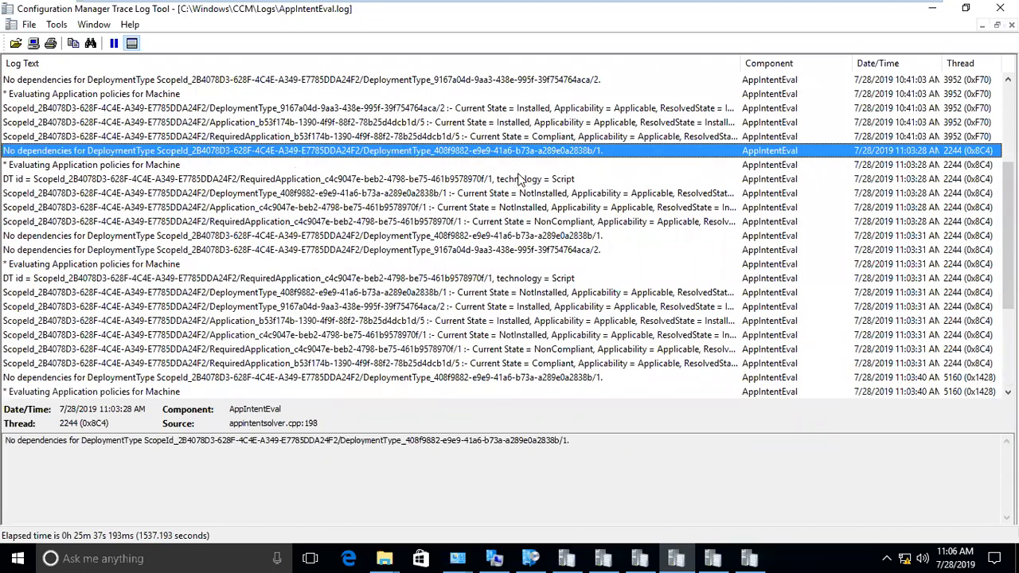
click(405, 179)
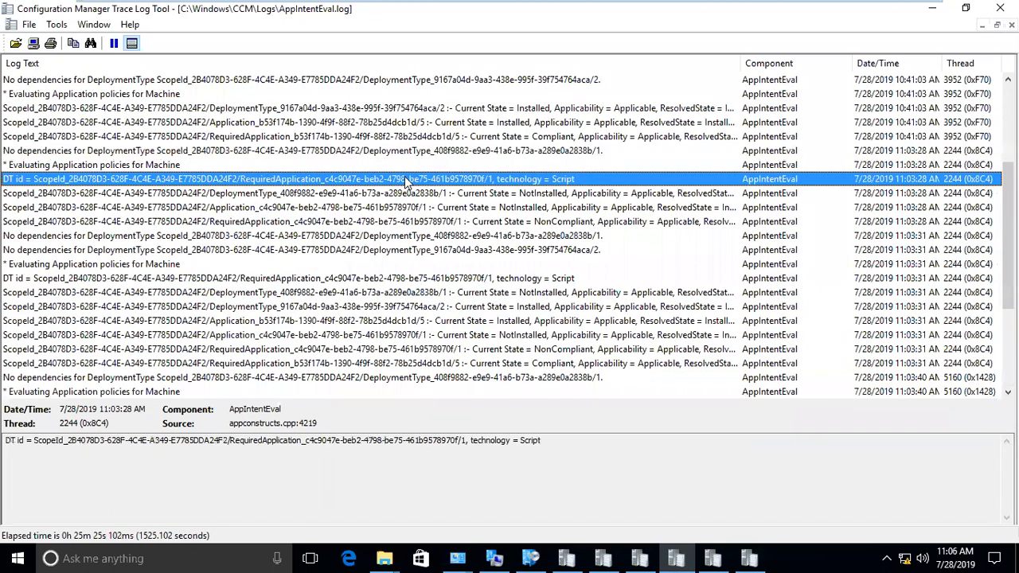
click(419, 193)
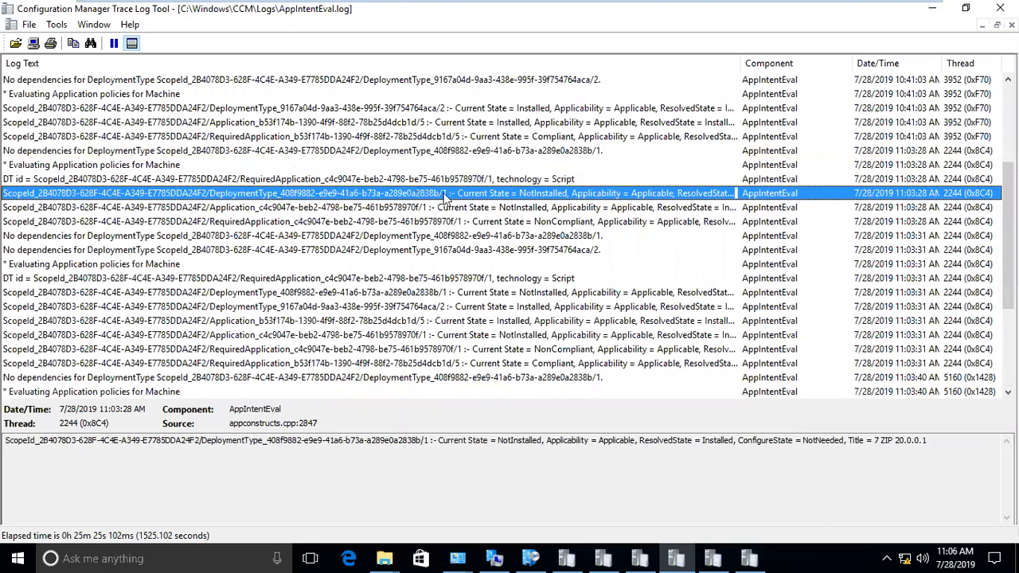
click(630, 208)
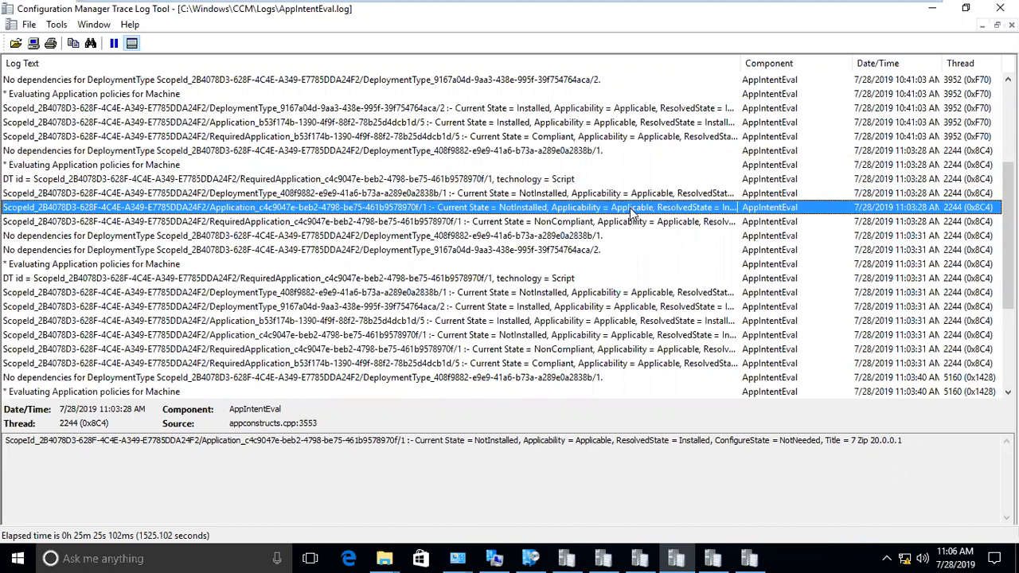
drag(913, 443, 850, 442)
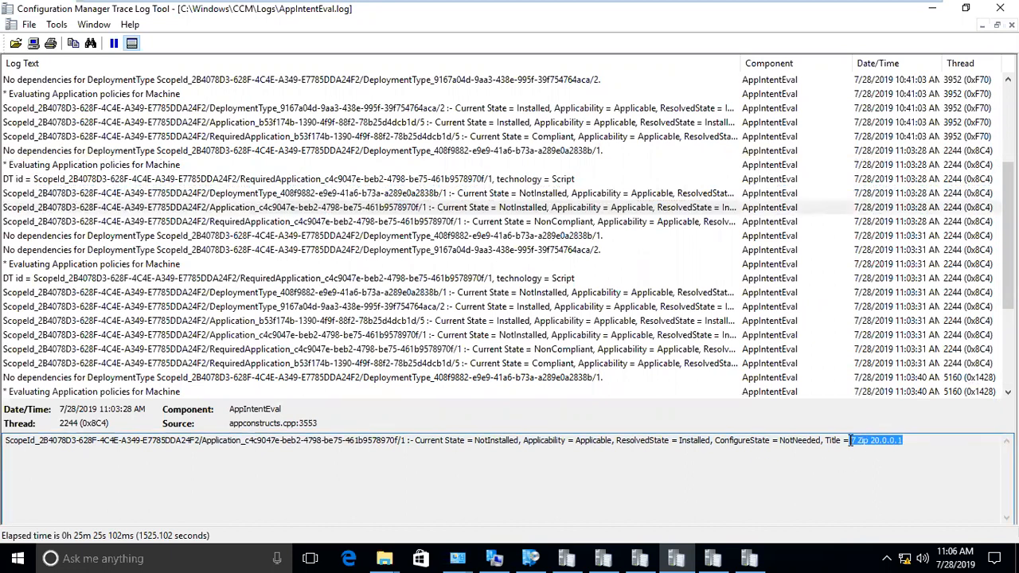
drag(245, 442, 399, 447)
drag(474, 444, 603, 443)
- Check the later 7 Zip state entry shows Installed, then return to Software Center's Operating Systems page
scroll(454, 266, down, 4)
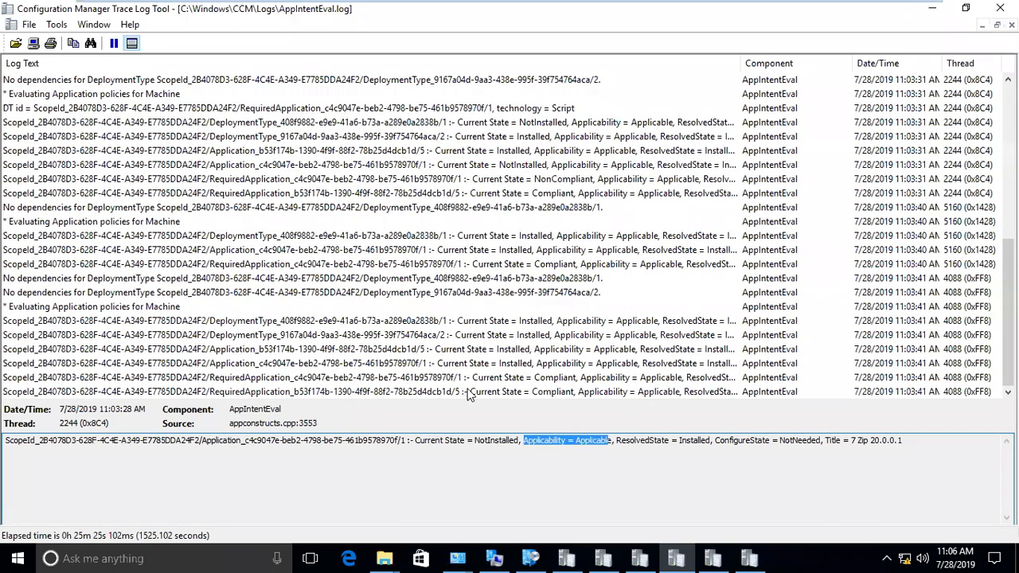
click(478, 353)
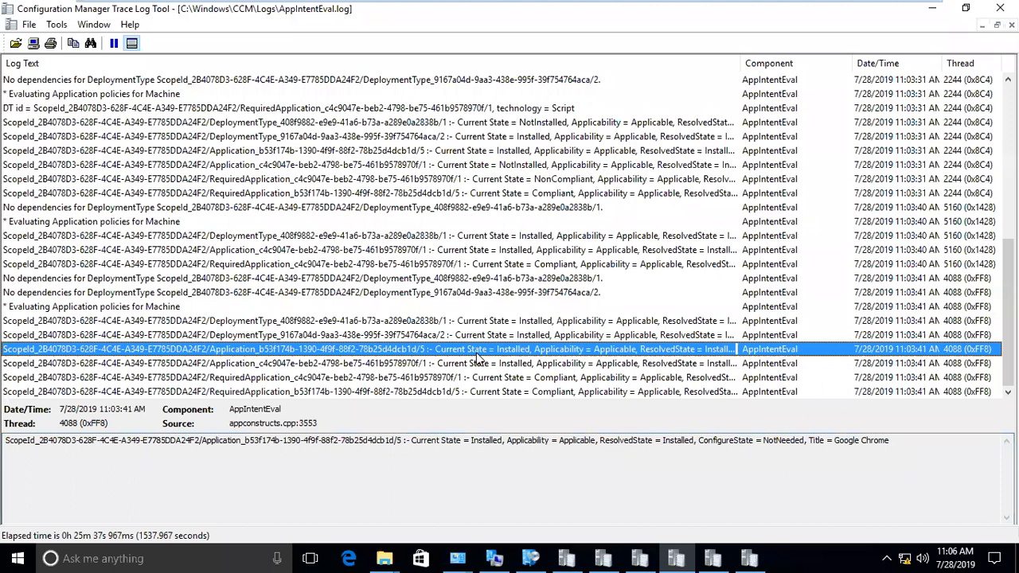
click(480, 363)
drag(890, 441, 415, 441)
click(537, 453)
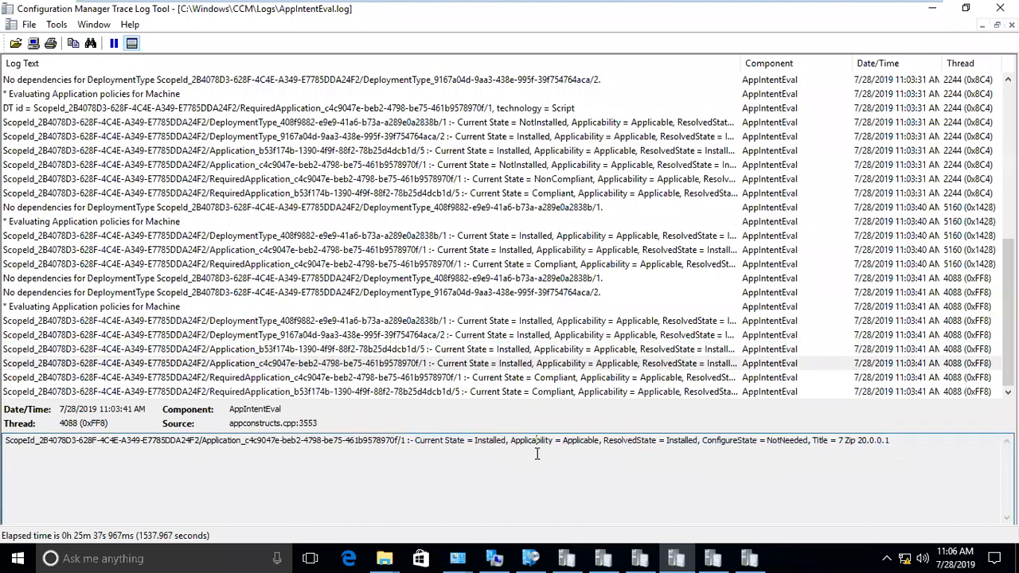
key(Tab)
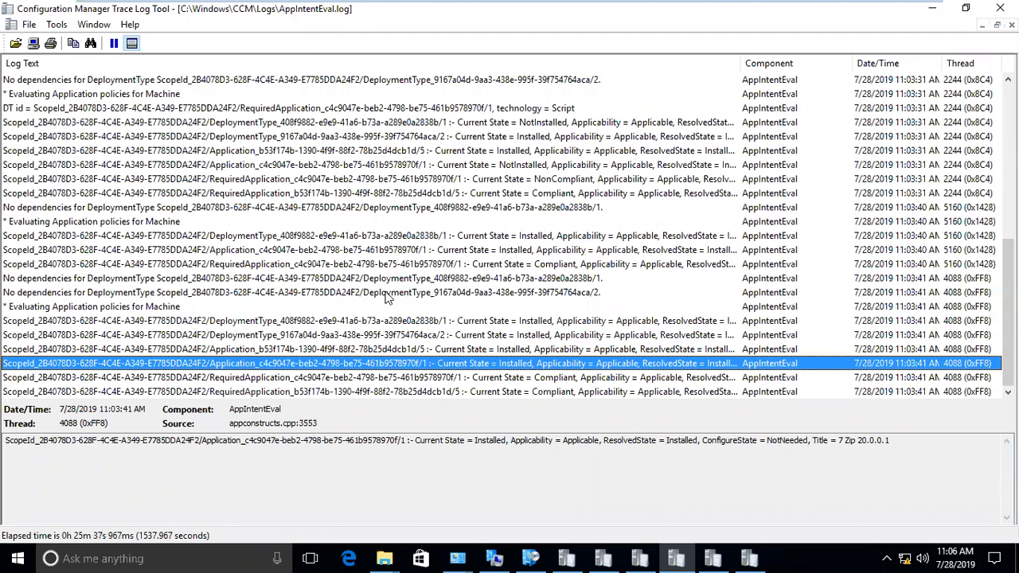
click(530, 559)
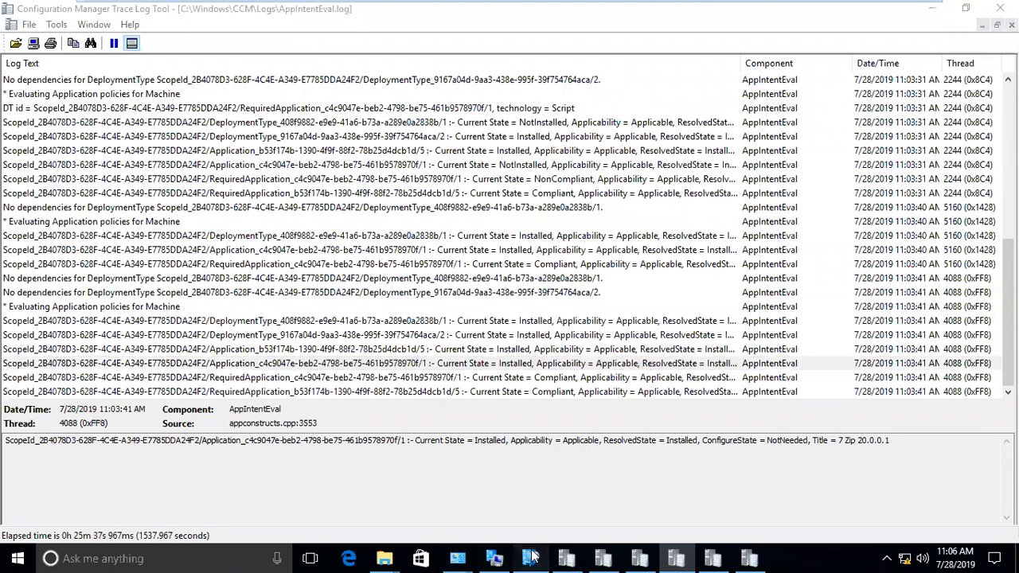
click(61, 160)
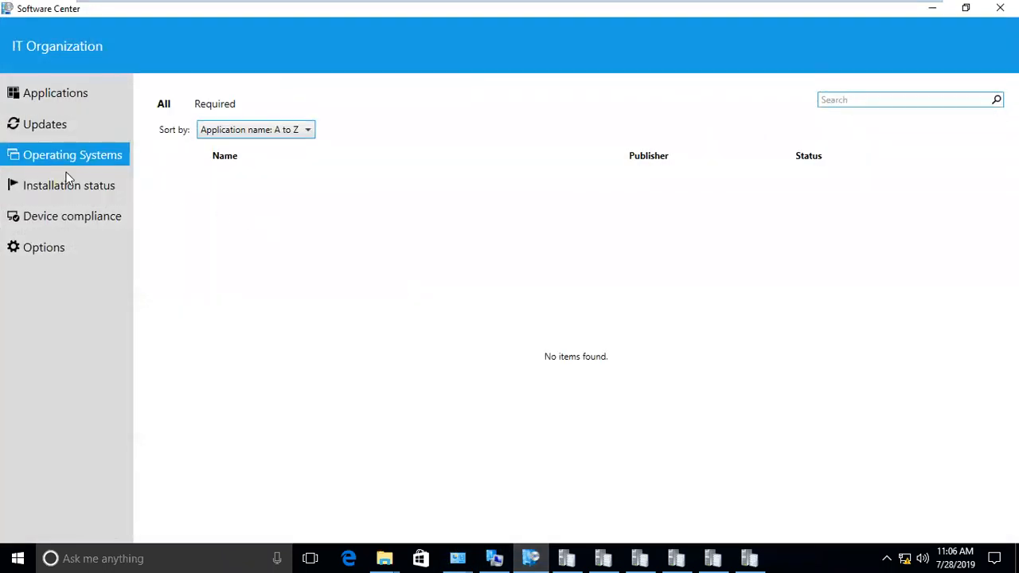
- Launch appwiz.cpl from the Run dialog and select 7-Zip 18.05 in Programs and Features
click(67, 173)
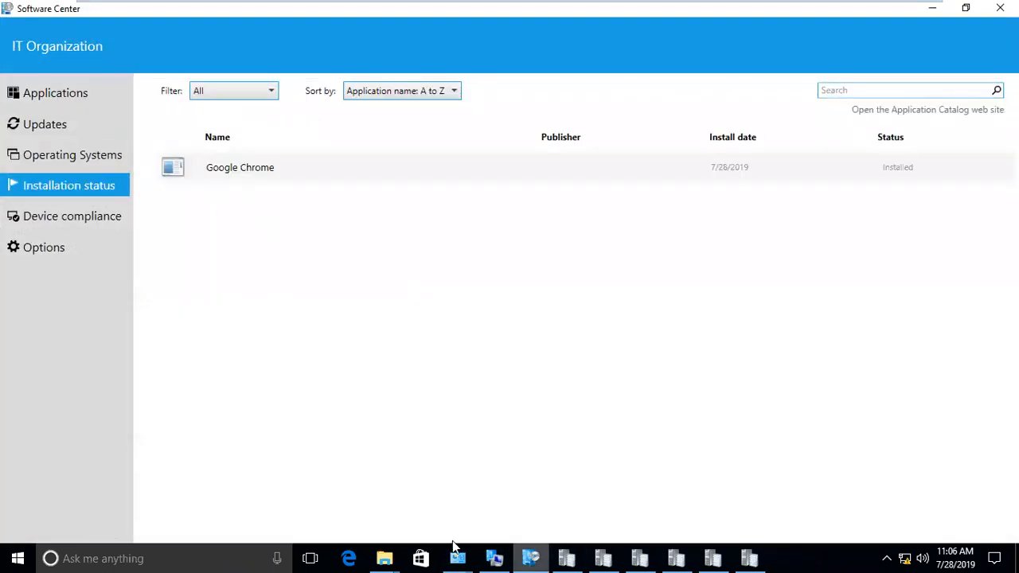
click(19, 558)
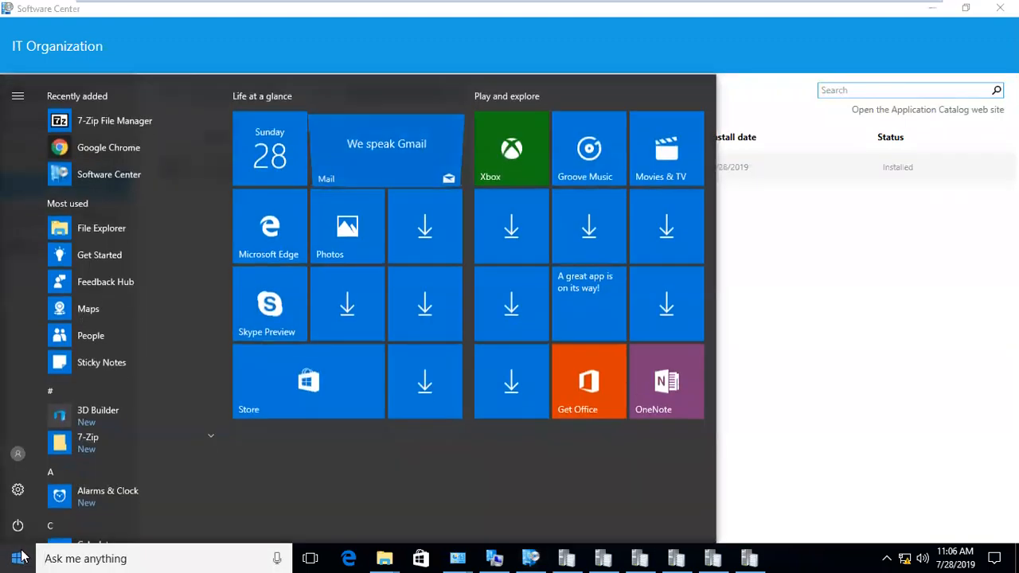
right_click(22, 555)
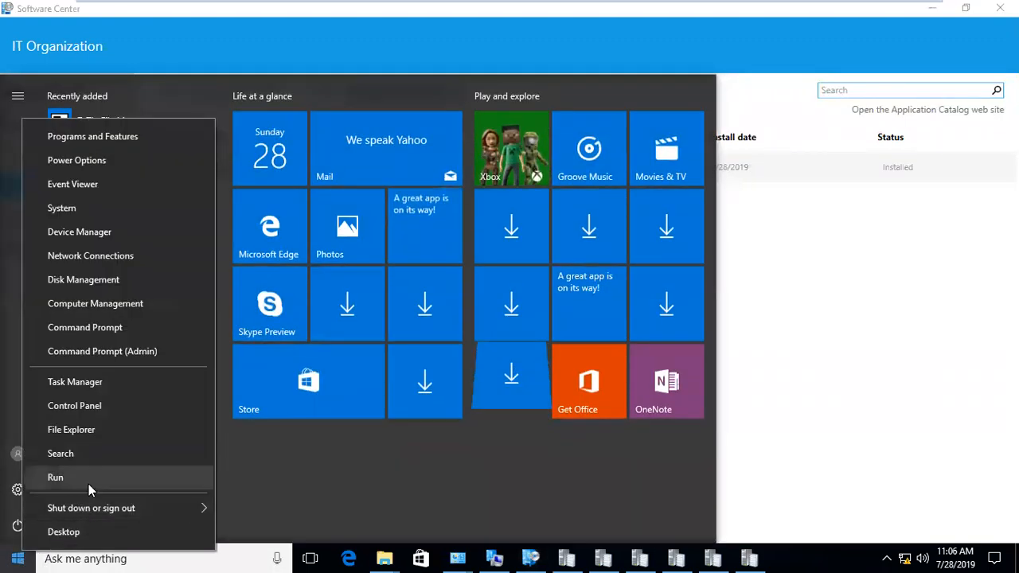
click(88, 483)
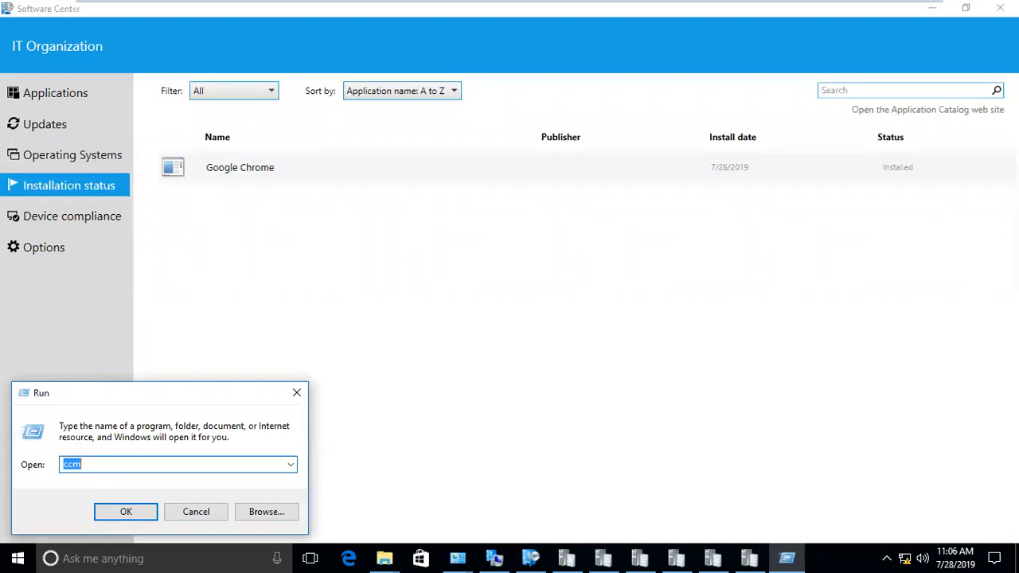
text(appwiz.cpl)
key(Return)
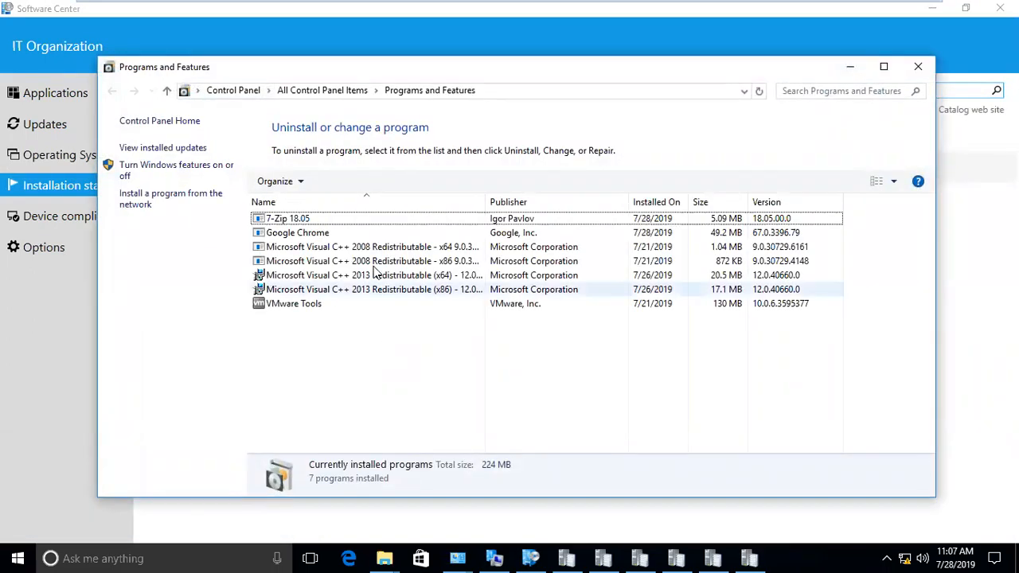
click(322, 223)
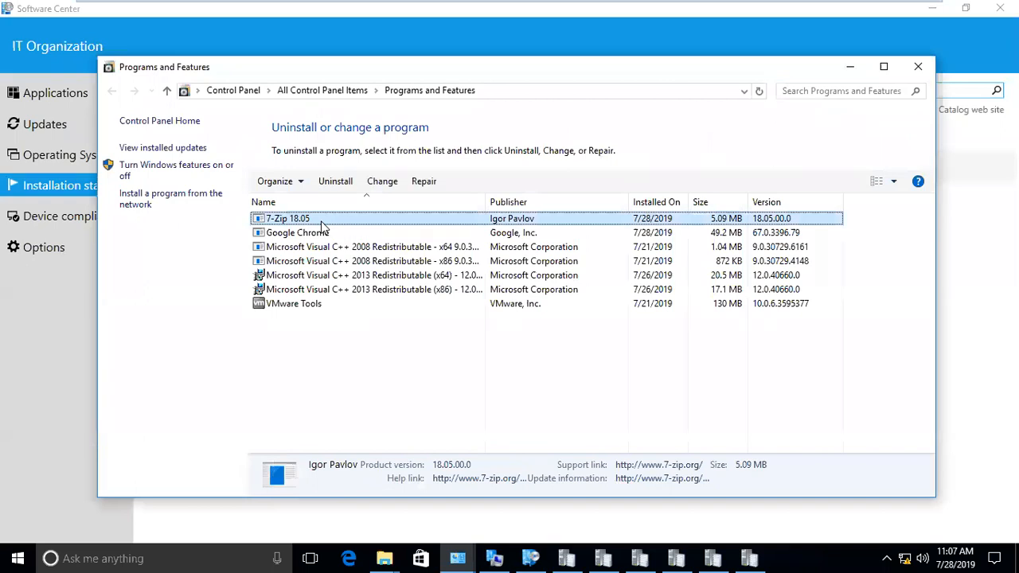
mouse_move(483, 16)
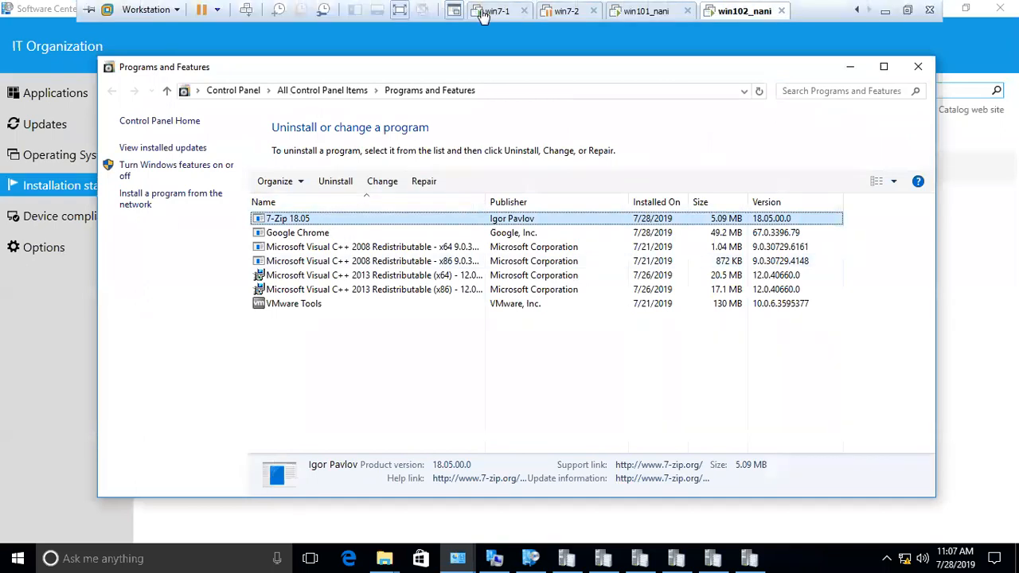
scroll(557, 16, up, 2)
- On the sccm_nani server, show 7 Zip 20.0.0.1's Deployments tab with the Required install at 50.0% compliance
click(577, 14)
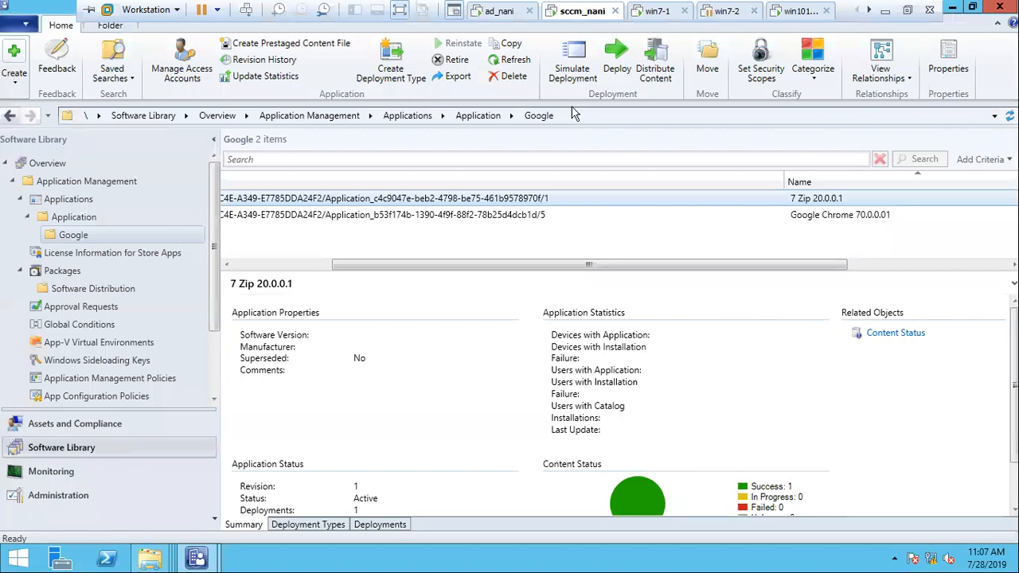
drag(528, 264, 430, 265)
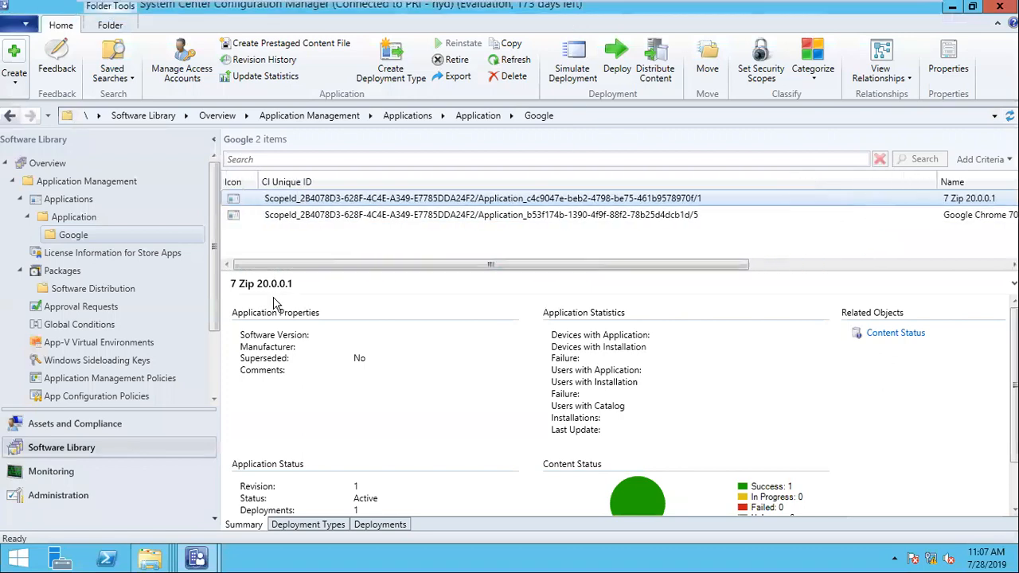
click(380, 525)
click(381, 320)
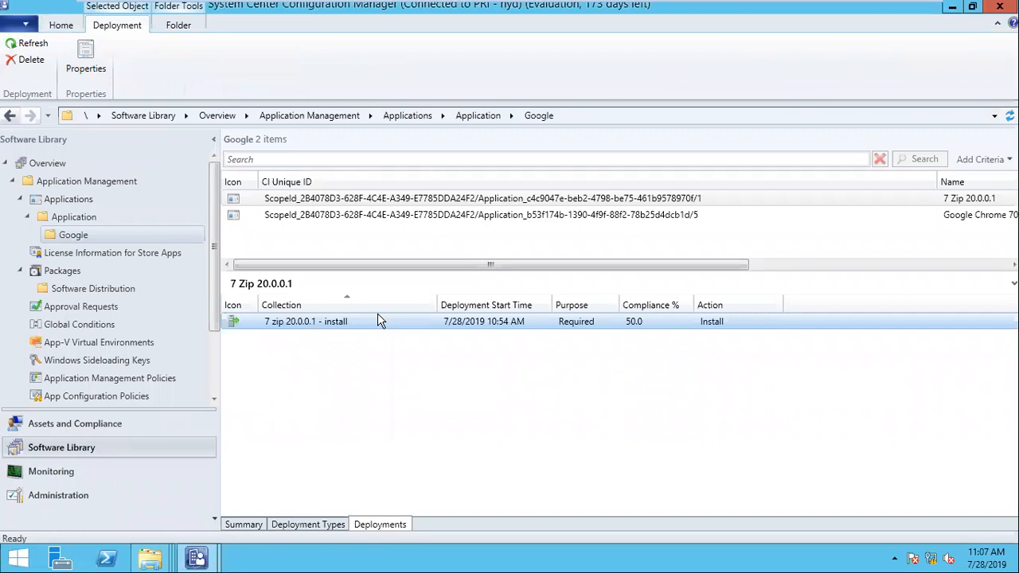
mouse_move(635, 13)
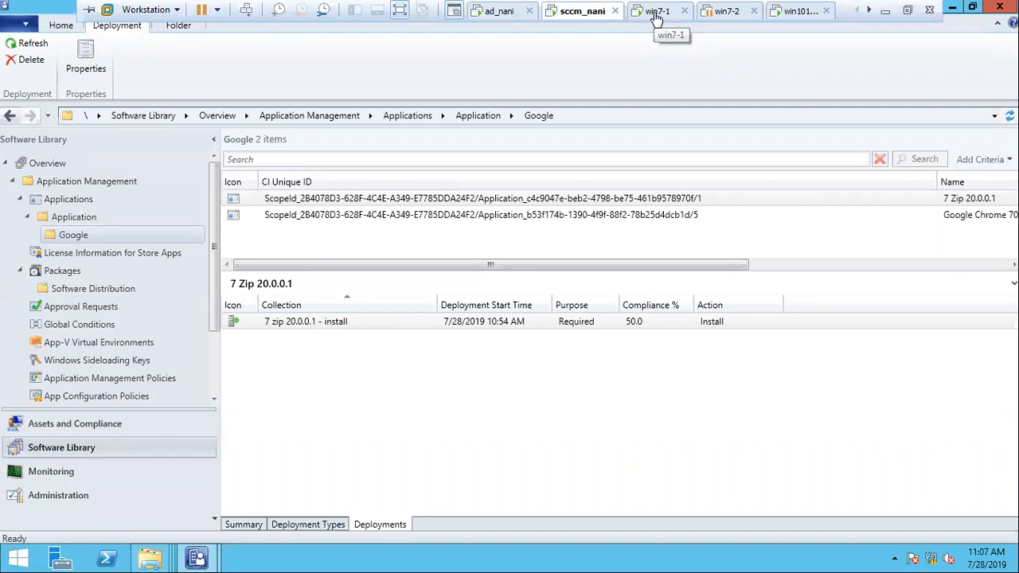
click(656, 13)
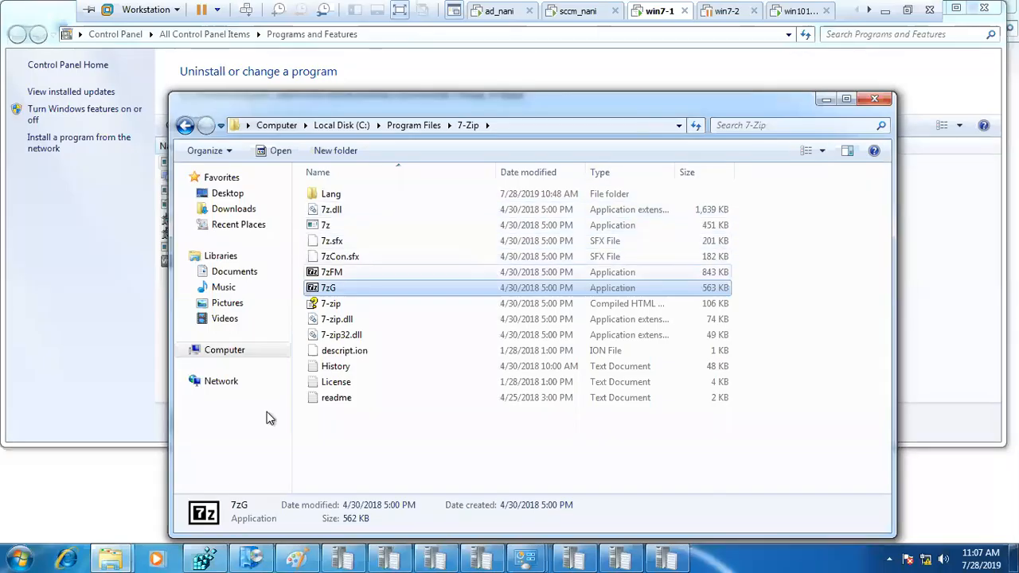
click(24, 552)
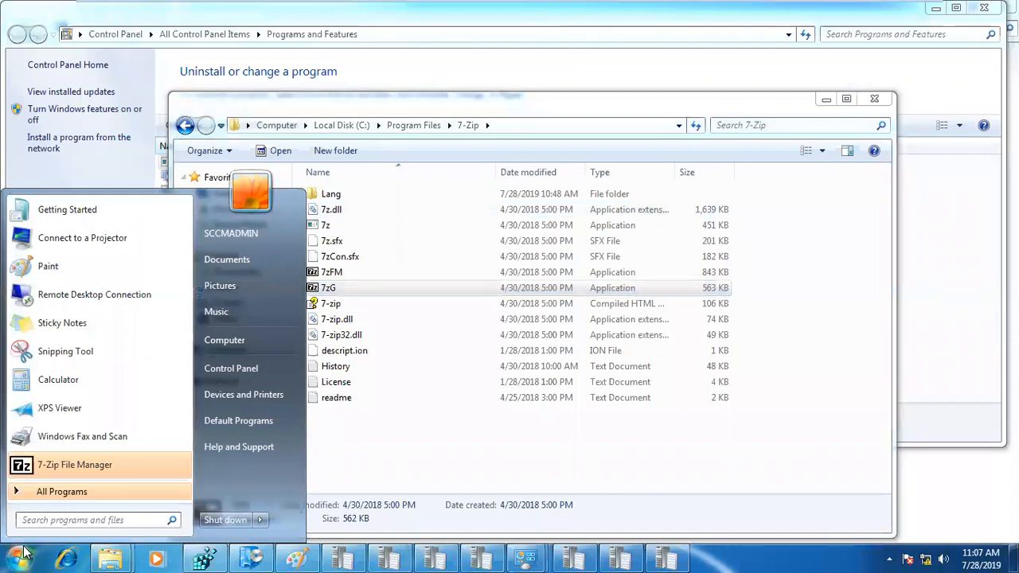
text(rappwi)
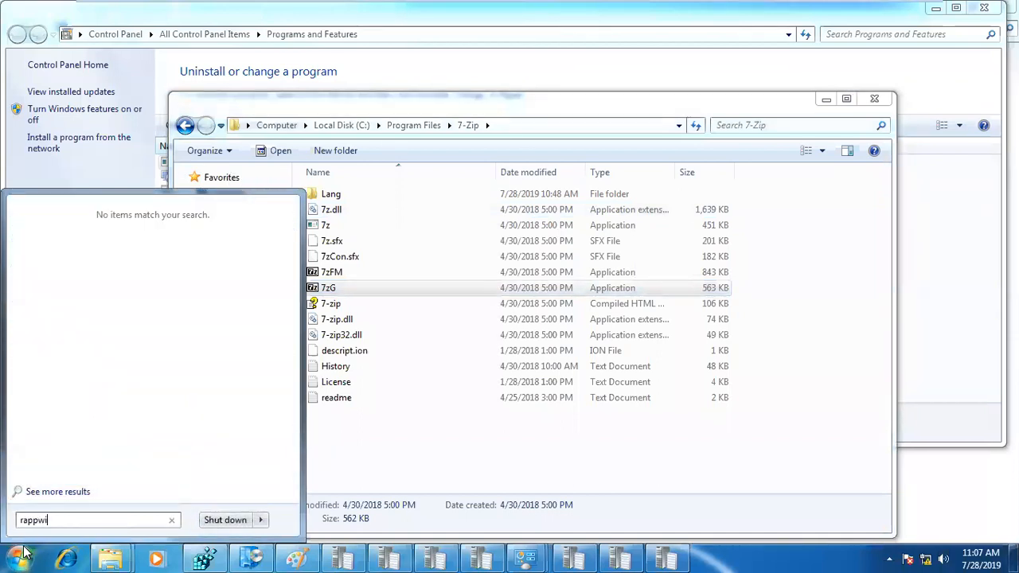
text(z.cpl)
key(Return)
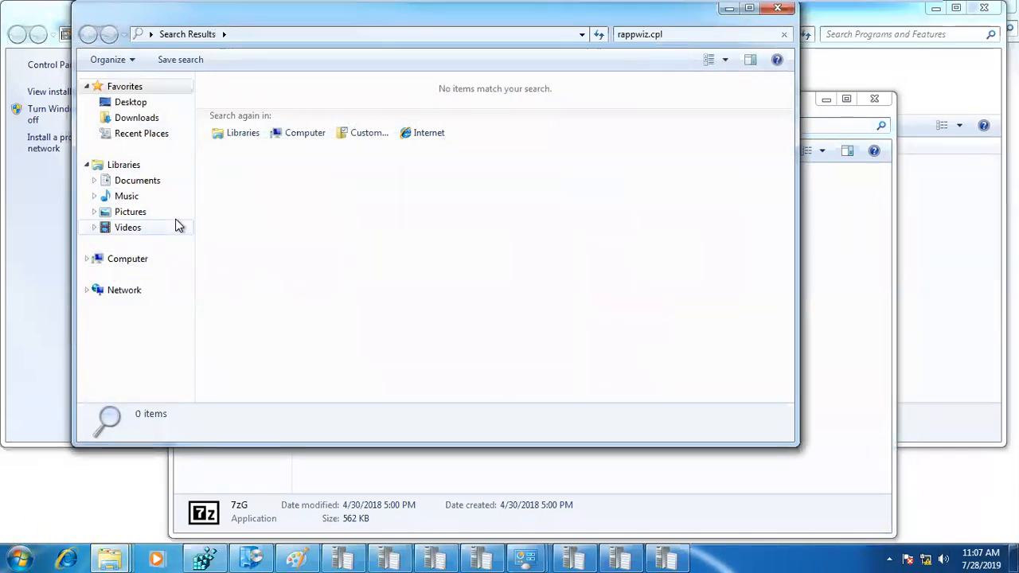
key(super+r)
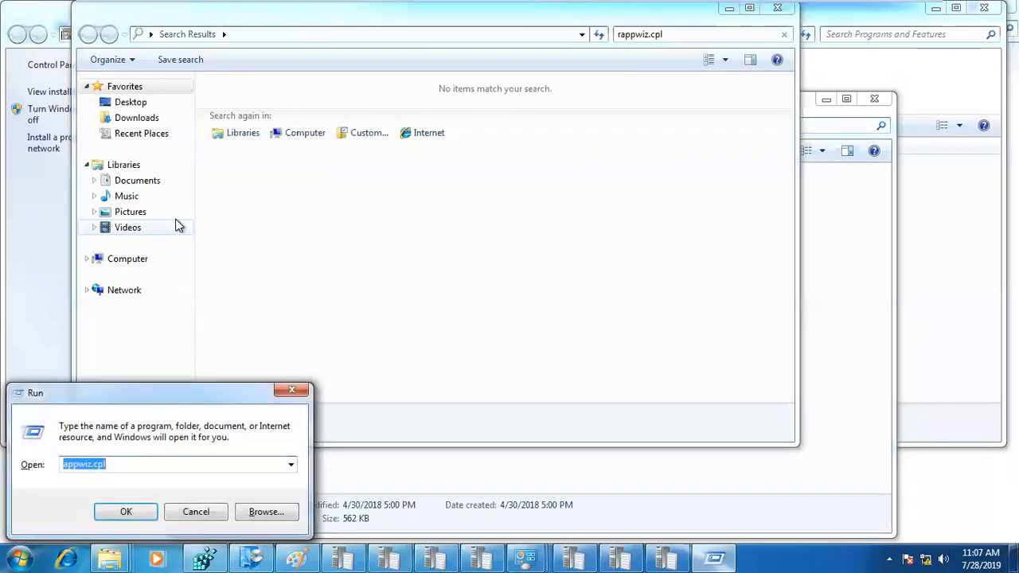
click(129, 510)
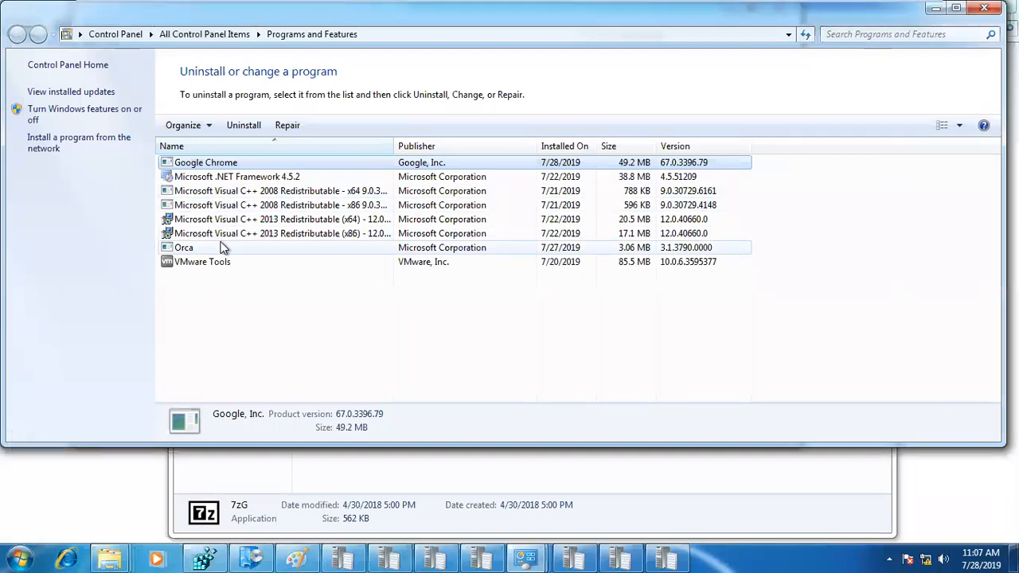
click(985, 8)
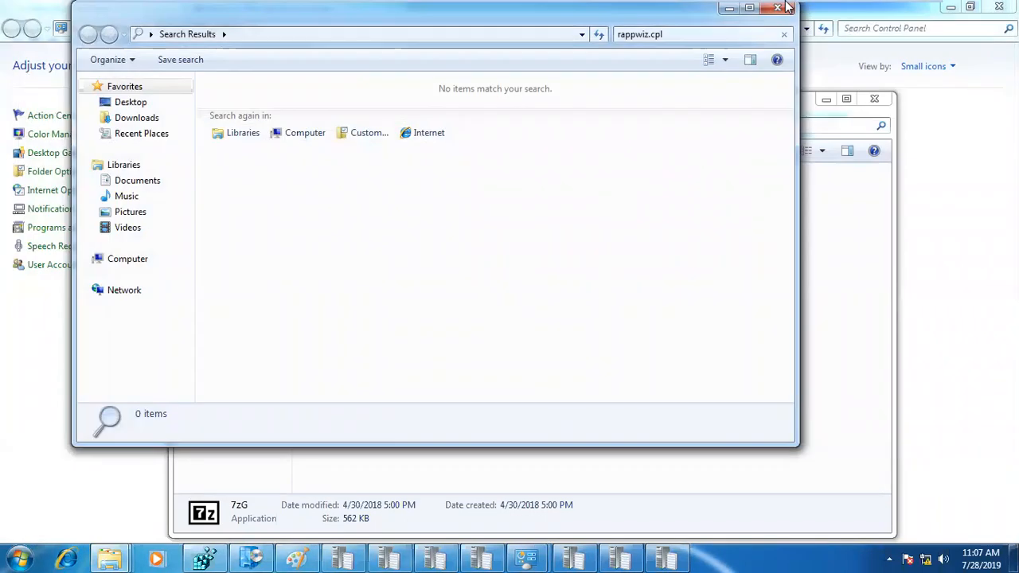
mouse_move(787, 6)
click(589, 11)
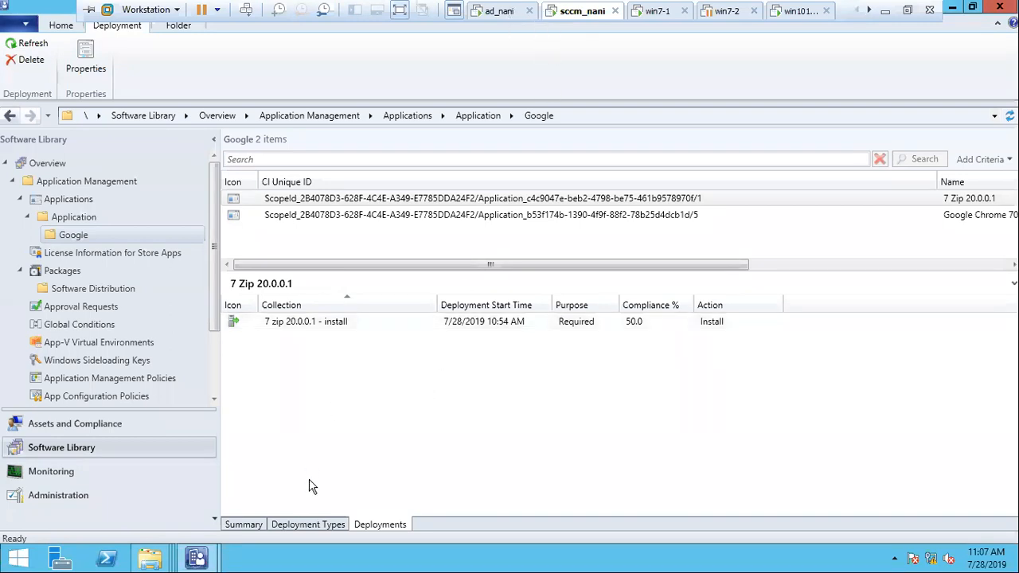
- Return to the application summary, move the Name column, and start deploying 7 Zip 20.0.0.1
click(244, 525)
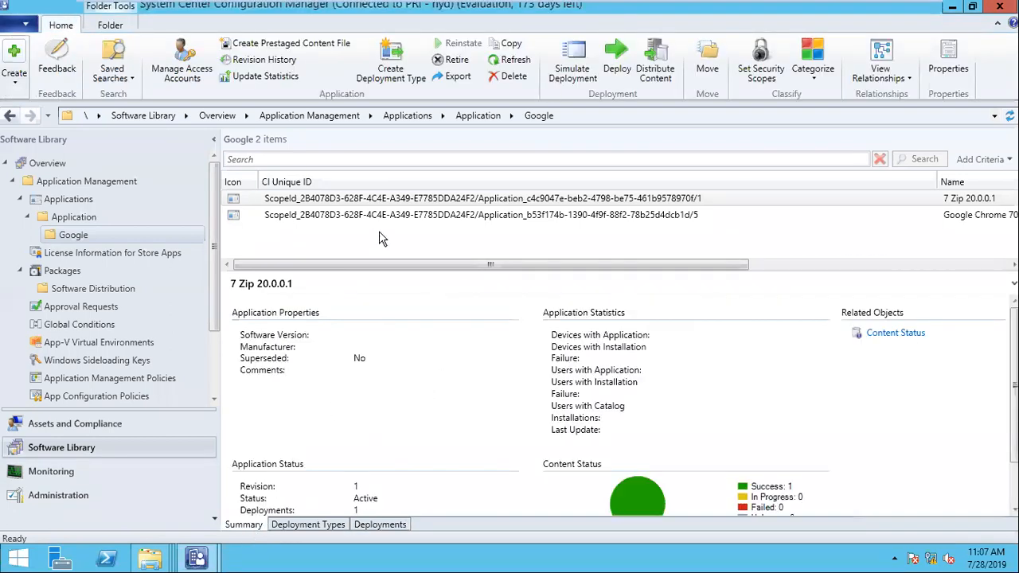
drag(972, 177, 414, 183)
drag(441, 265, 278, 230)
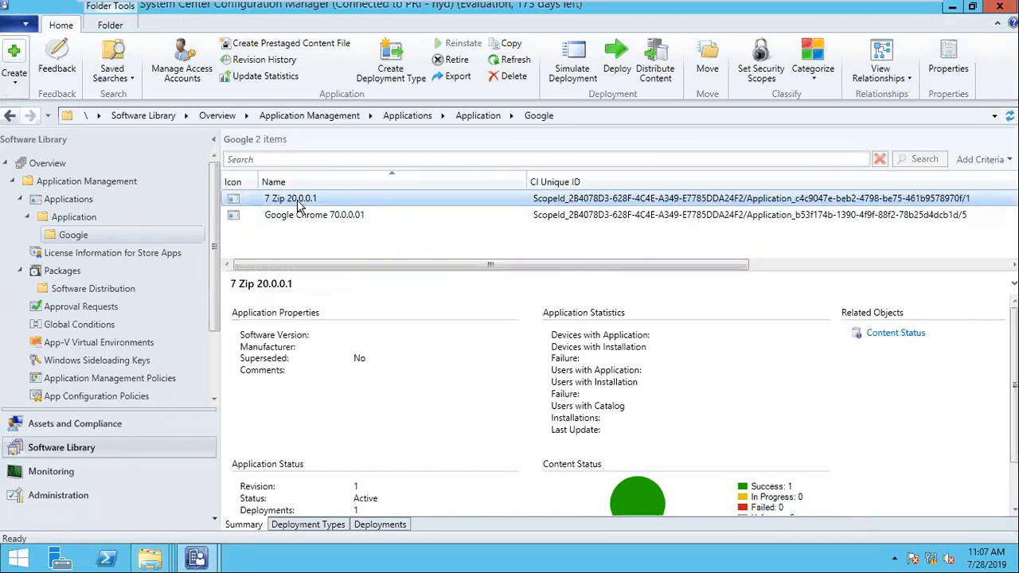
right_click(299, 205)
click(387, 422)
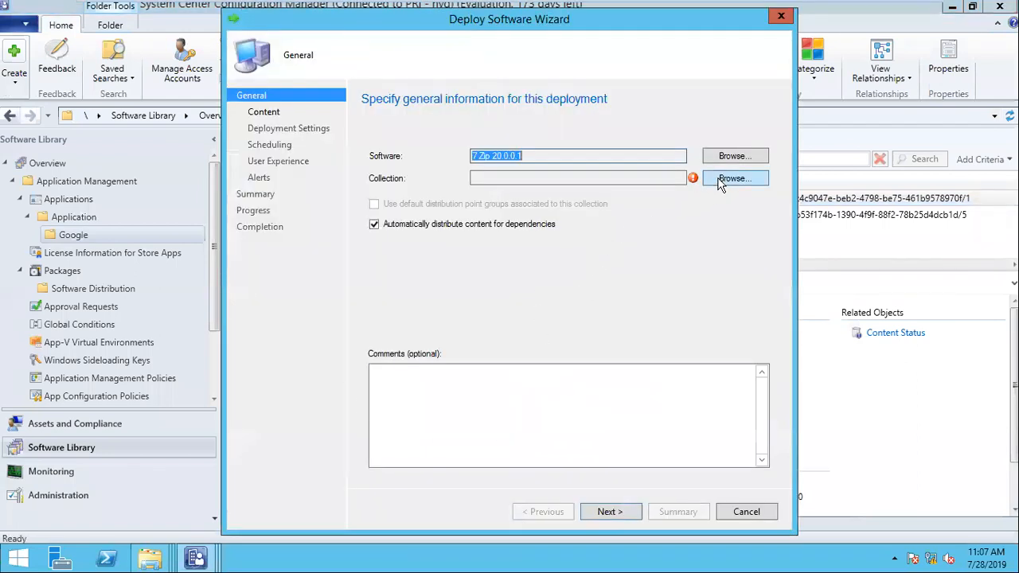
- Target the Device Collections > Ignova > 7 zip 20.0.0.1 - uninstall collection, accepting the empty-collection warning
click(721, 180)
click(374, 133)
click(360, 154)
click(350, 167)
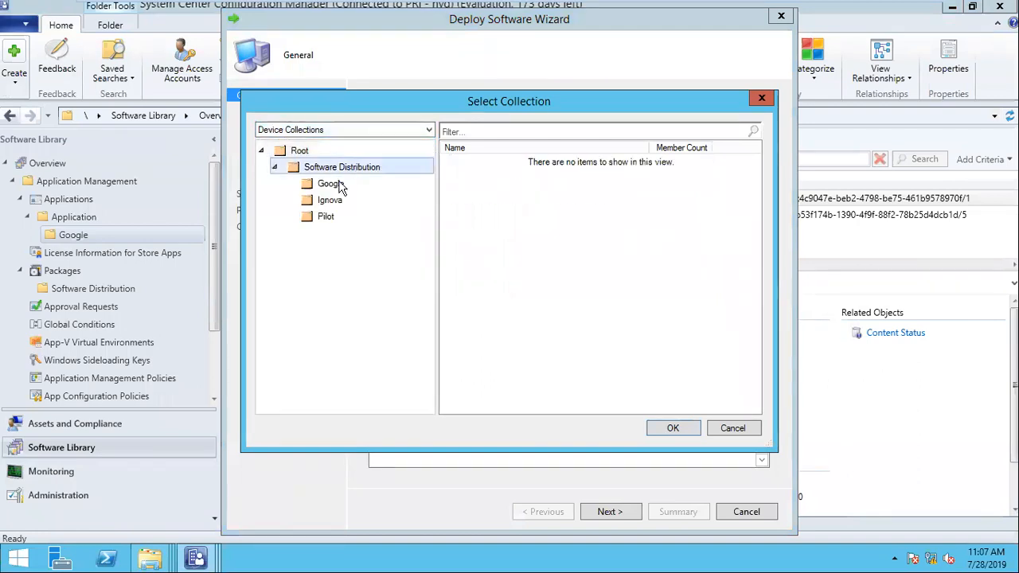
click(333, 188)
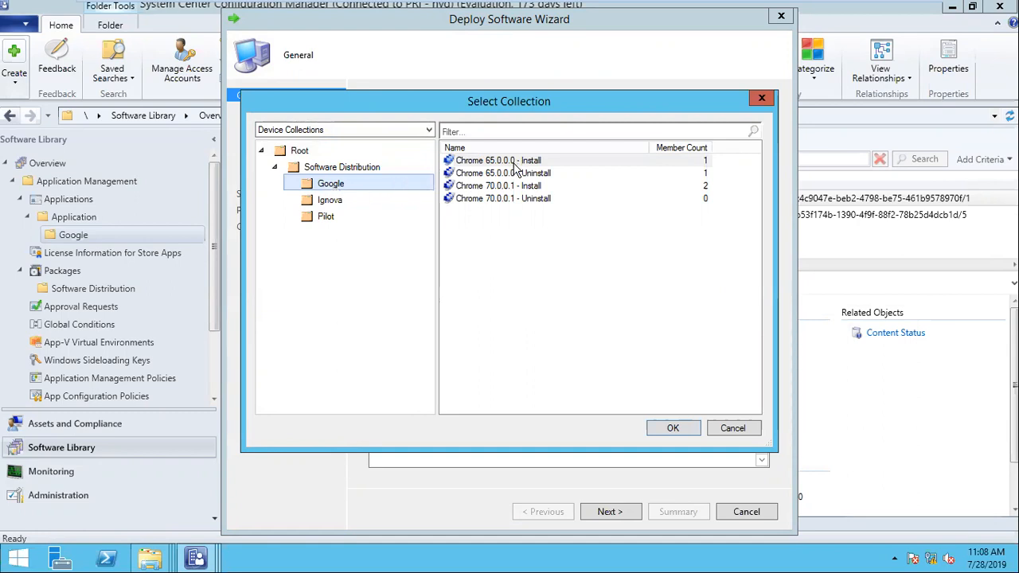
click(336, 204)
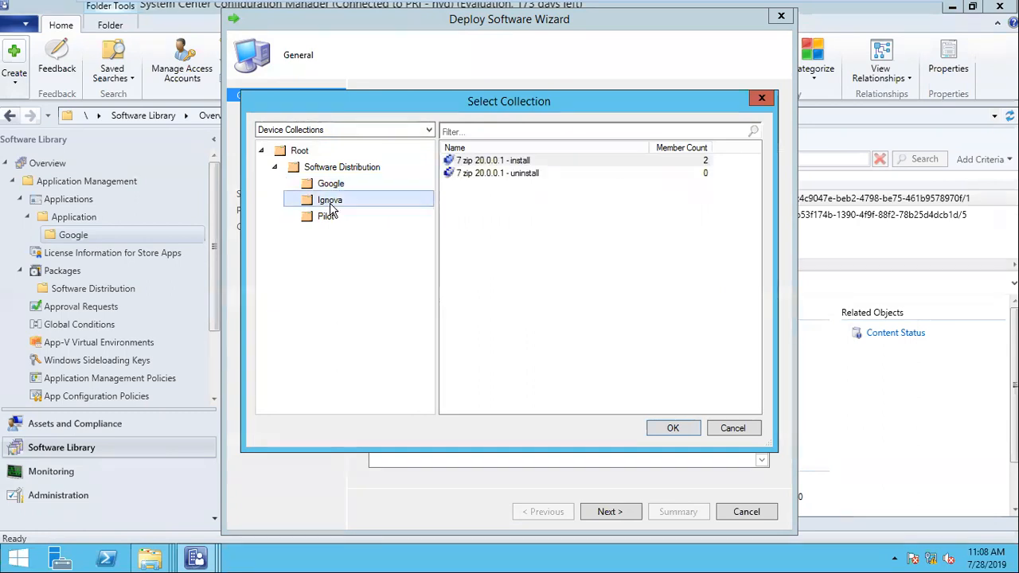
click(496, 174)
click(673, 427)
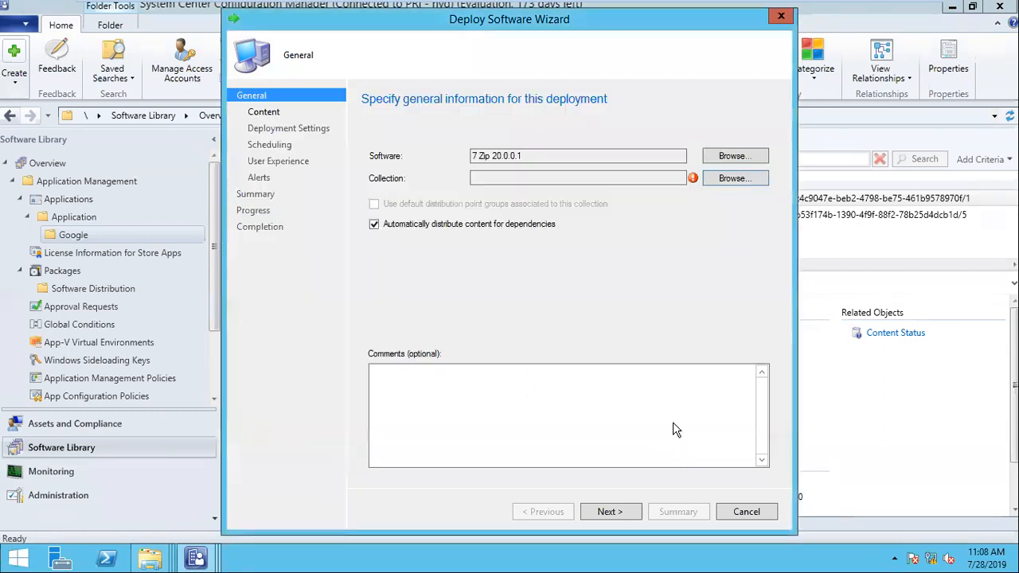
click(653, 334)
click(623, 518)
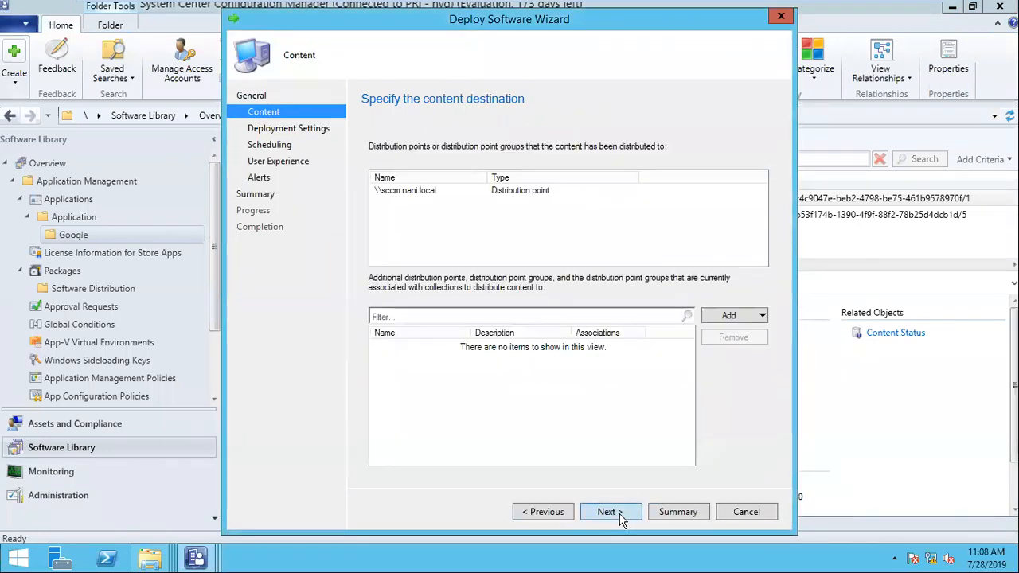
- Set the deployment action to Uninstall and enable a scheduled availability time for the uninstall
click(621, 516)
click(494, 173)
click(493, 185)
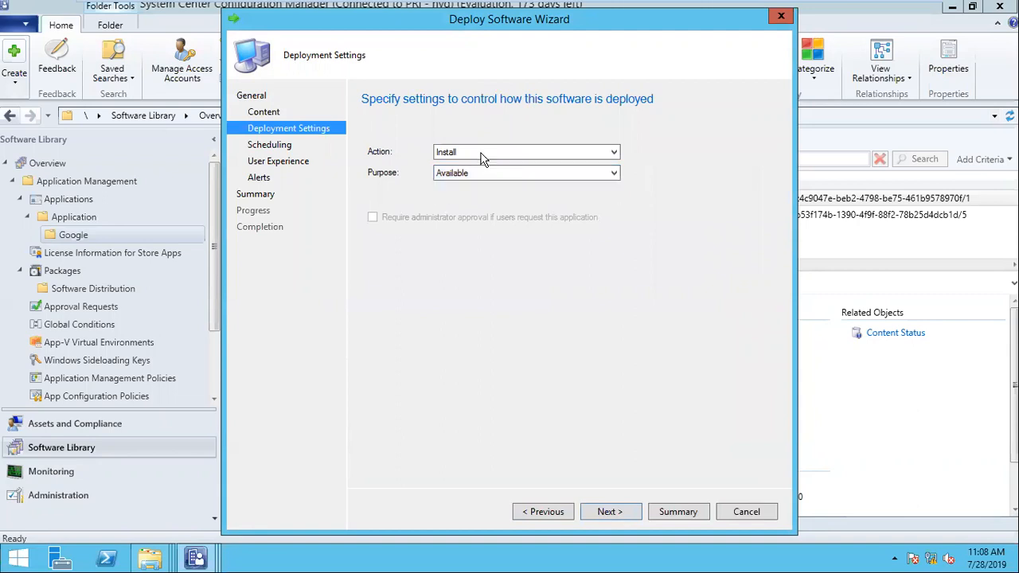
click(480, 150)
click(482, 162)
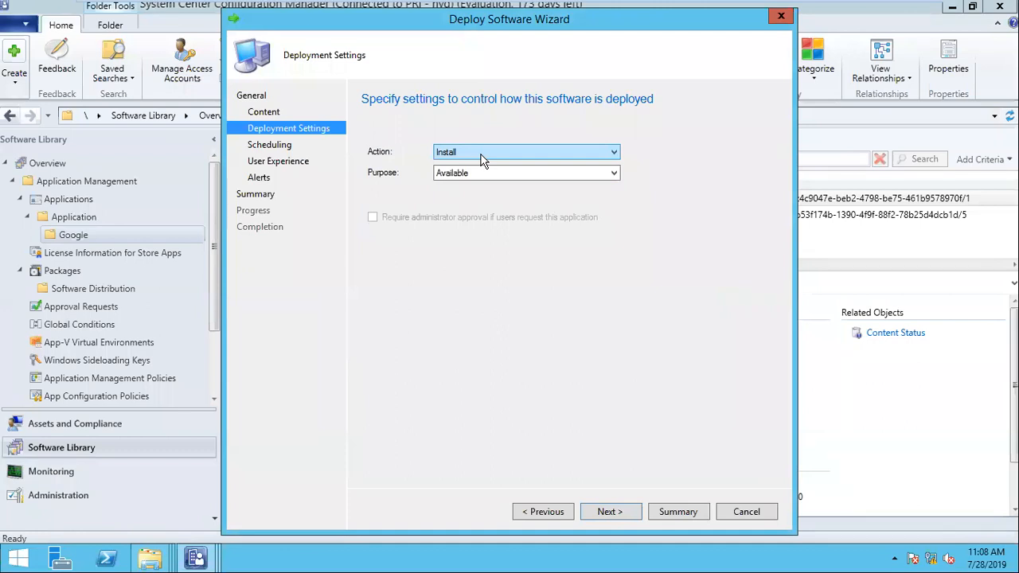
click(482, 159)
click(481, 170)
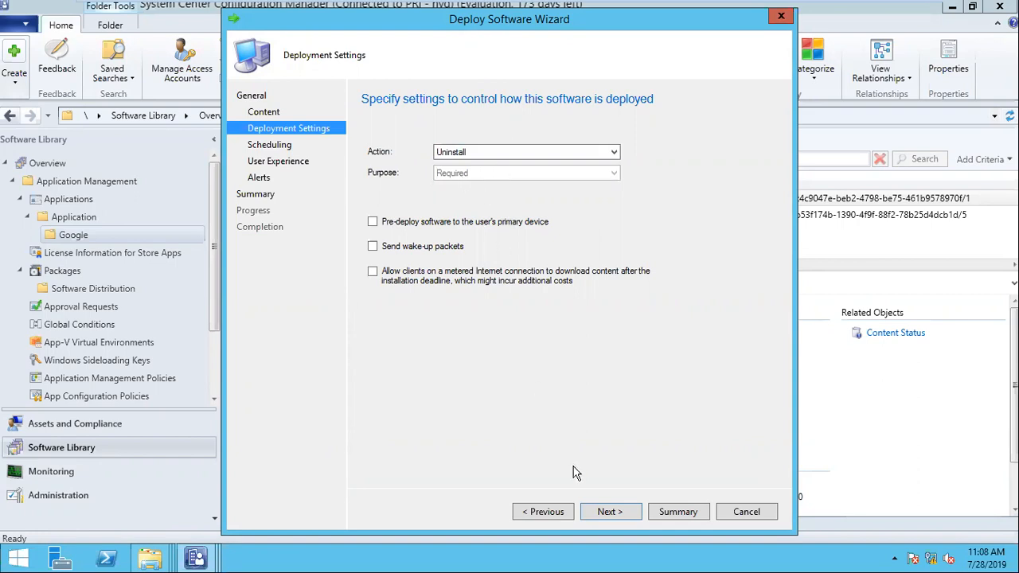
click(607, 513)
click(414, 237)
- Set a fixed deadline and change both availability and deadline hours to 11 (11:08 PM, 7/28/2019)
click(416, 309)
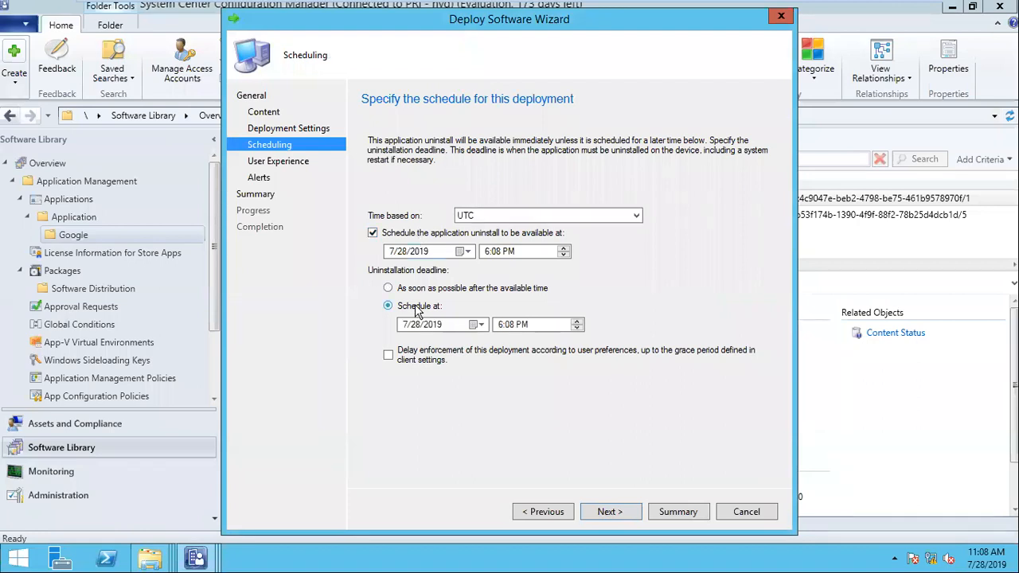
click(510, 328)
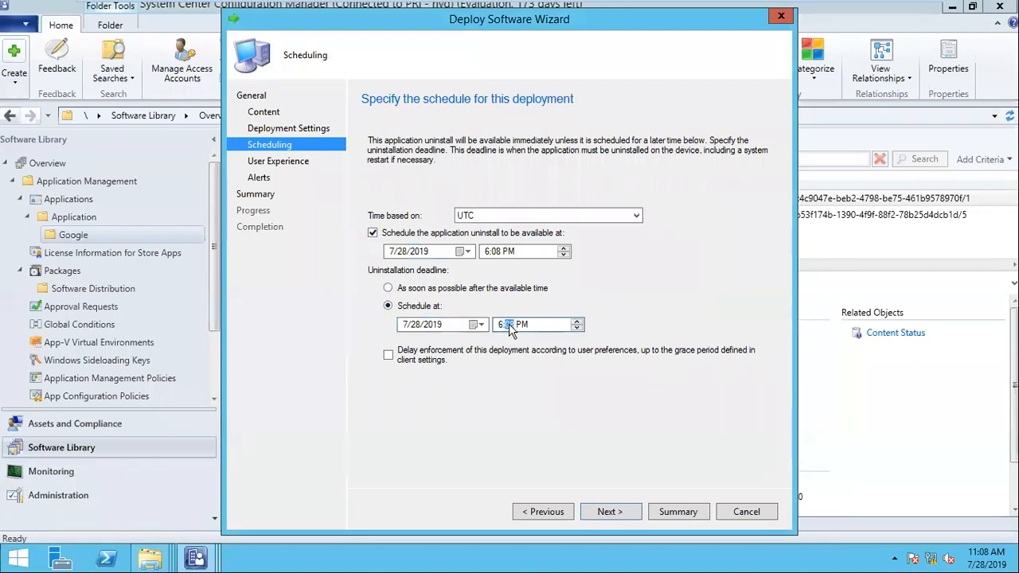
click(487, 253)
text(11)
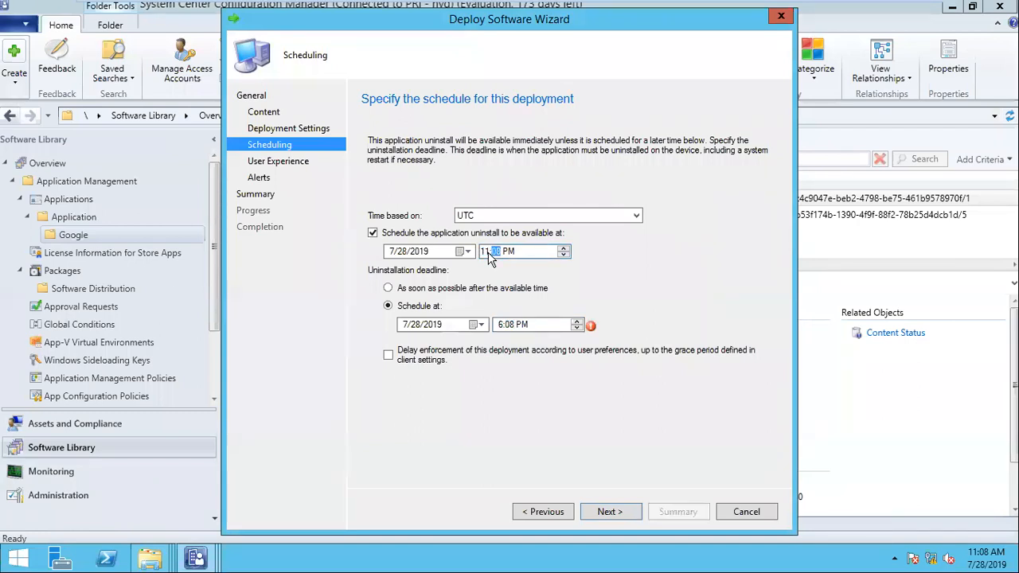
click(502, 326)
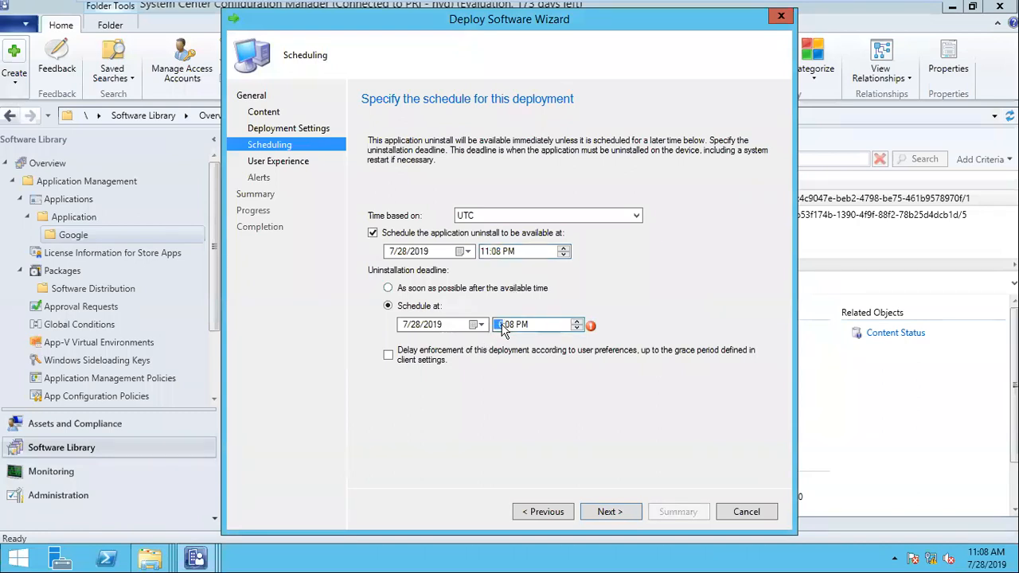
text(11)
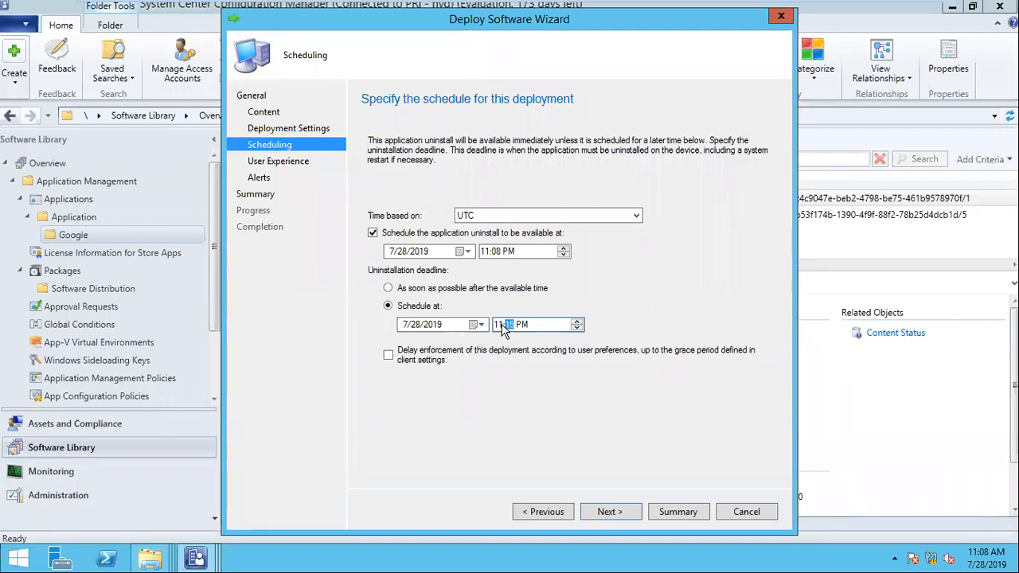
- Go back and confirm the deployment action Uninstall with purpose Required
click(555, 514)
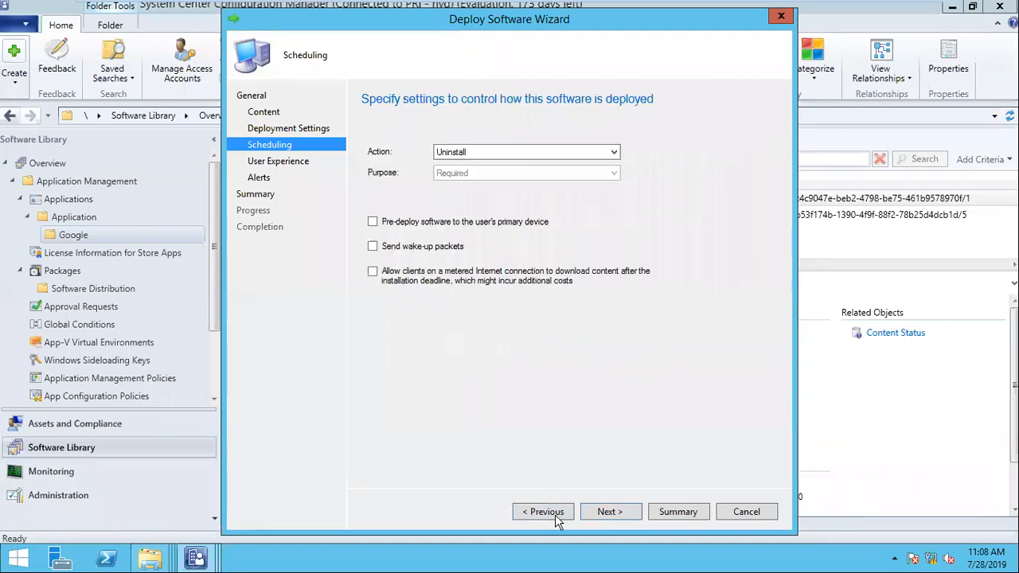
click(485, 157)
click(482, 165)
click(489, 172)
click(492, 175)
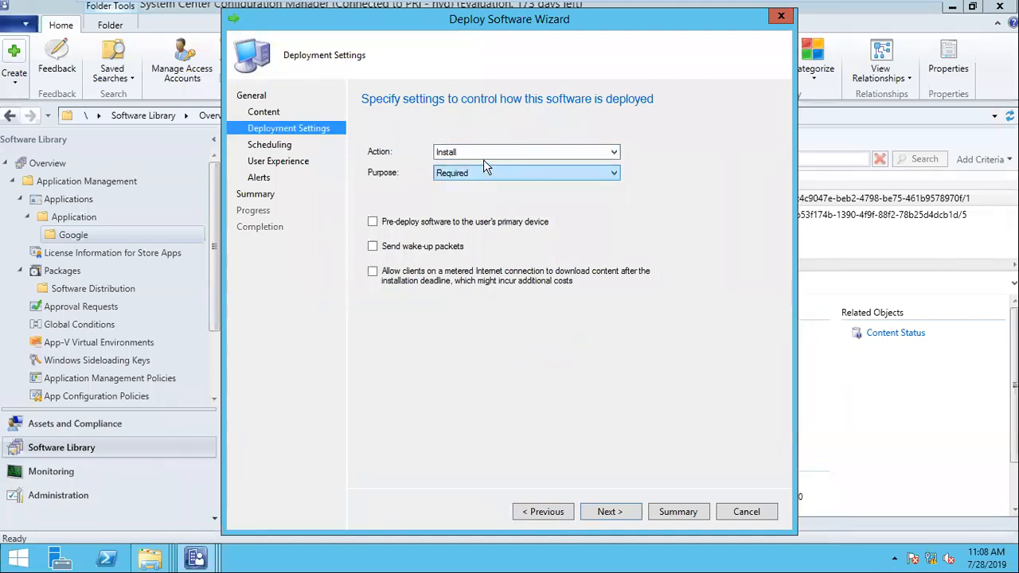
click(483, 156)
click(487, 171)
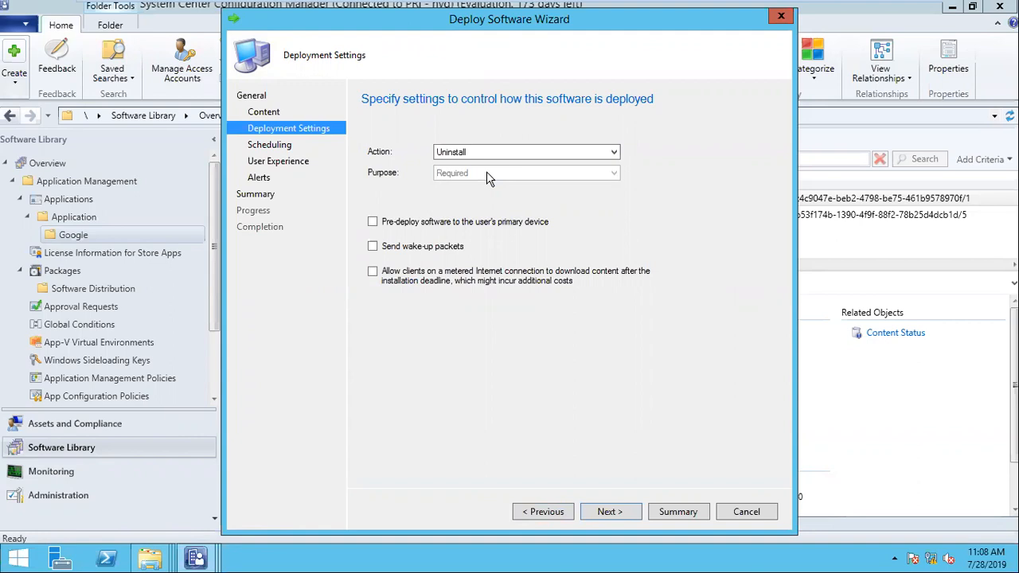
- Keep all Software Center notifications and finish creating the required uninstall deployment
click(606, 512)
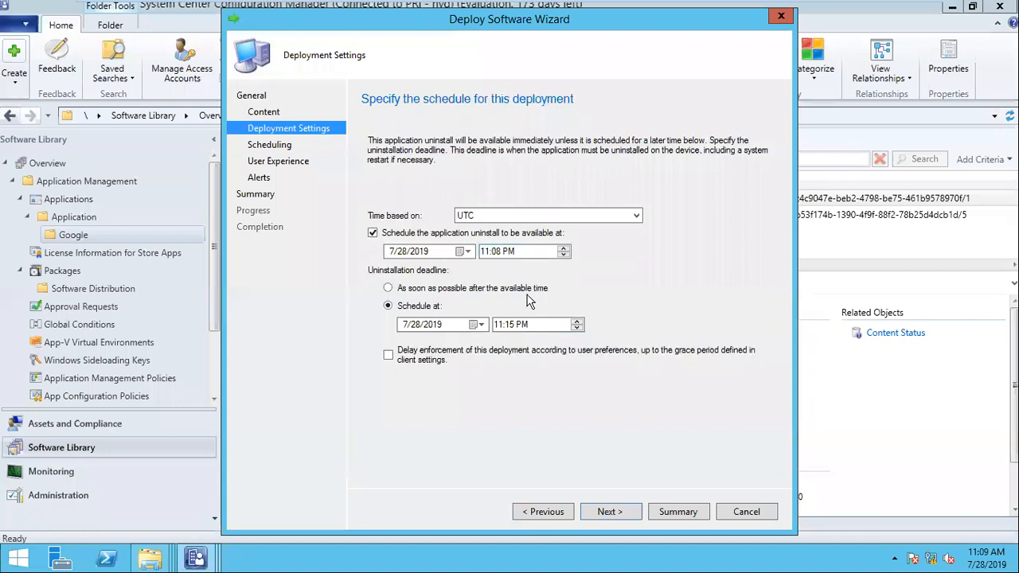
click(617, 515)
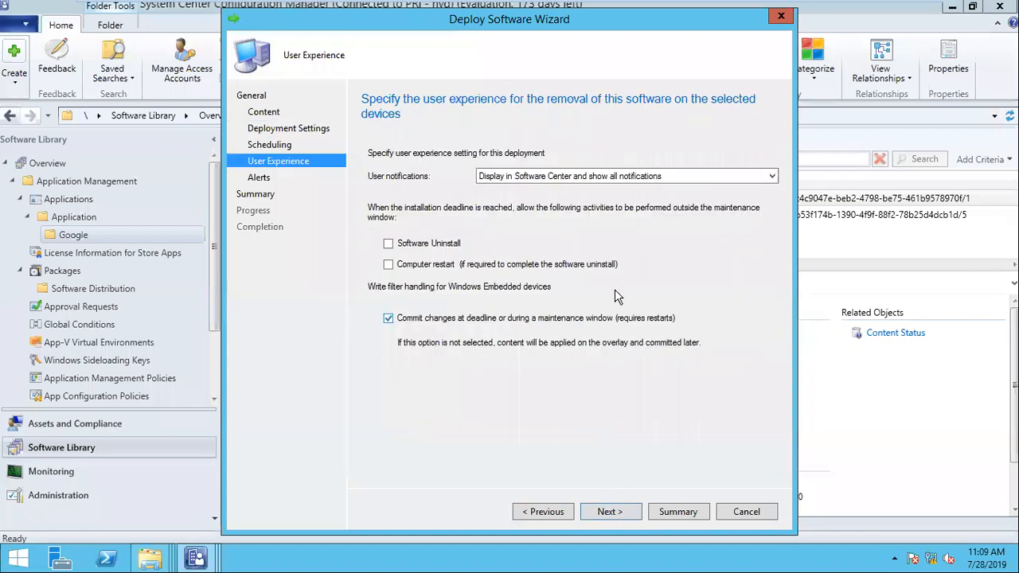
click(590, 176)
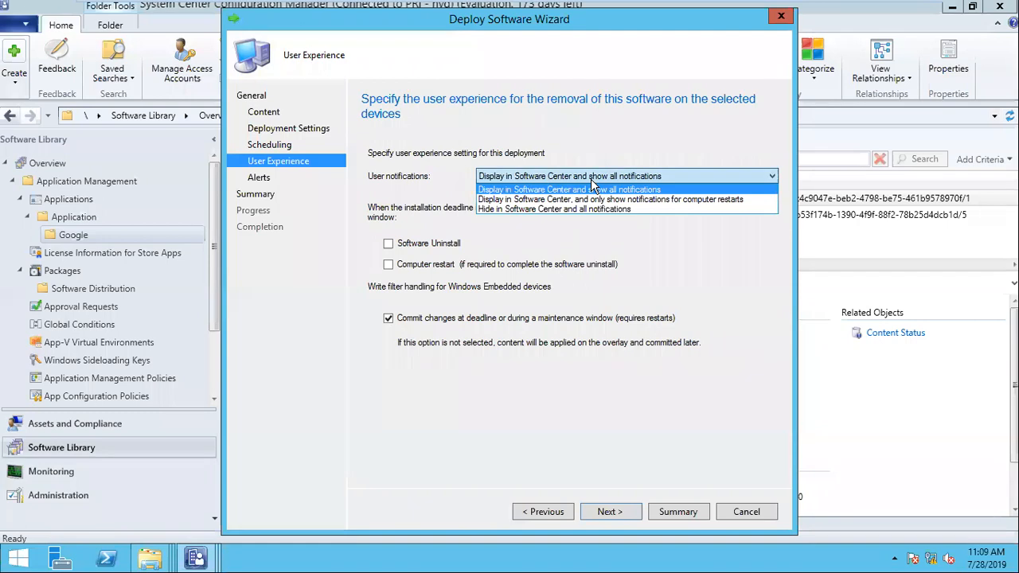
click(582, 175)
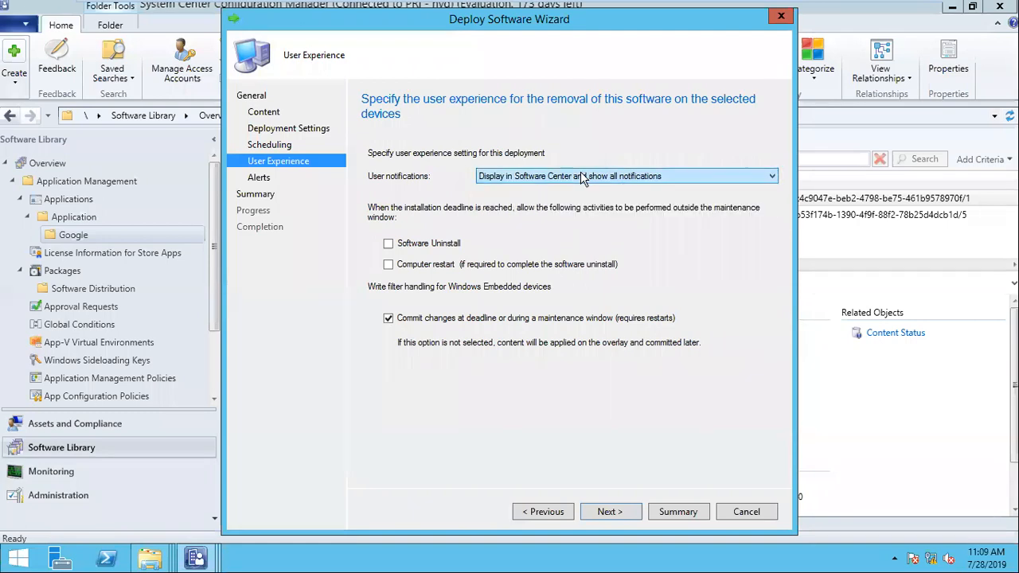
click(613, 507)
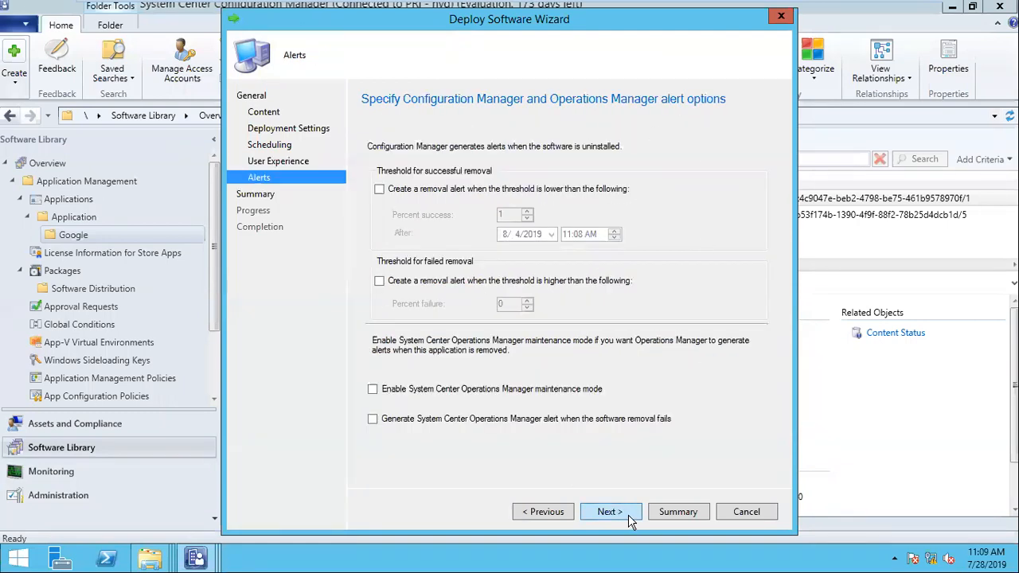
click(610, 512)
scroll(625, 239, down, 5)
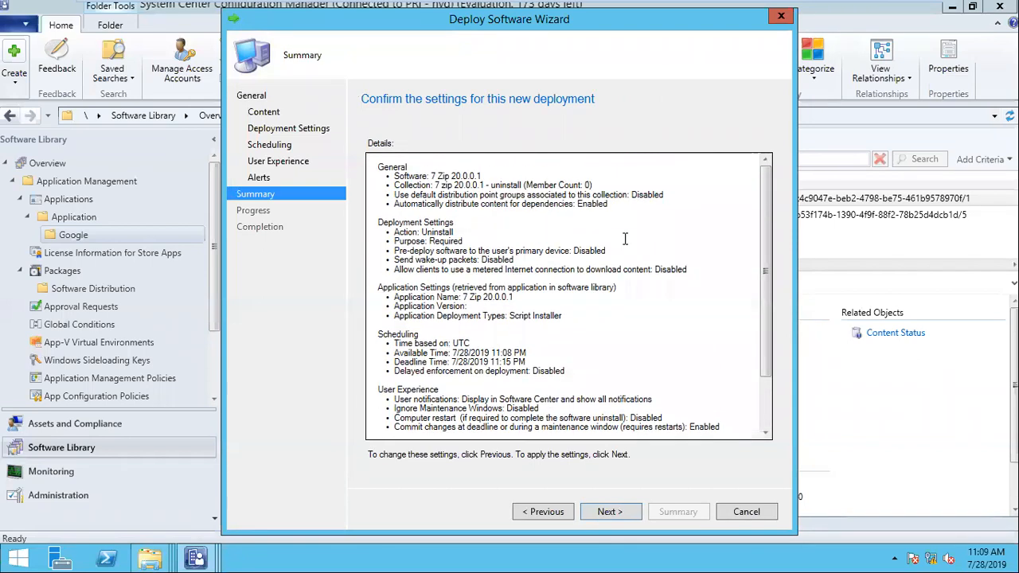
click(618, 512)
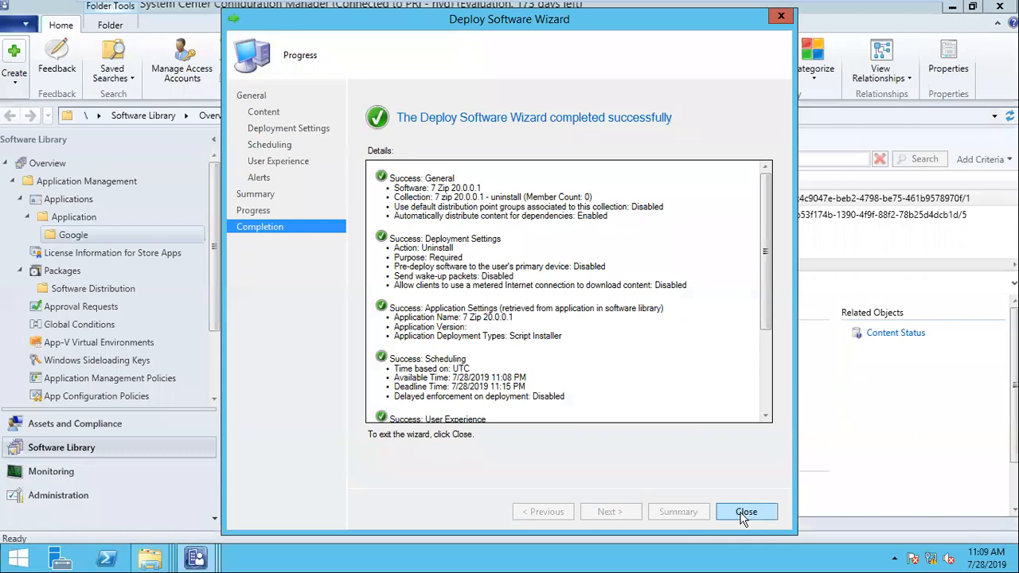
click(745, 514)
- Open properties of the Ignova 7 zip 20.0.0.1 - install collection in Assets and Compliance
click(153, 423)
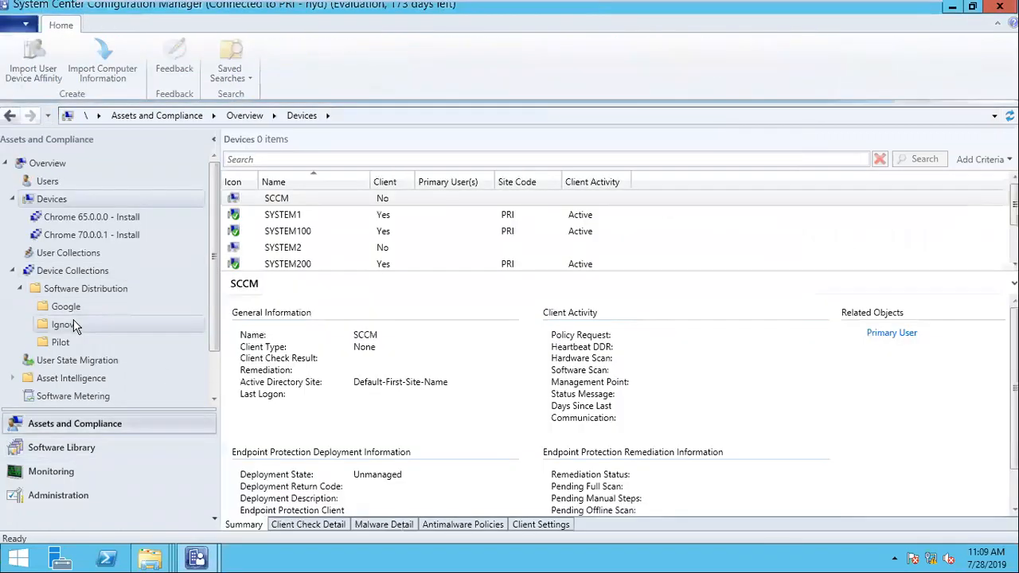
click(74, 325)
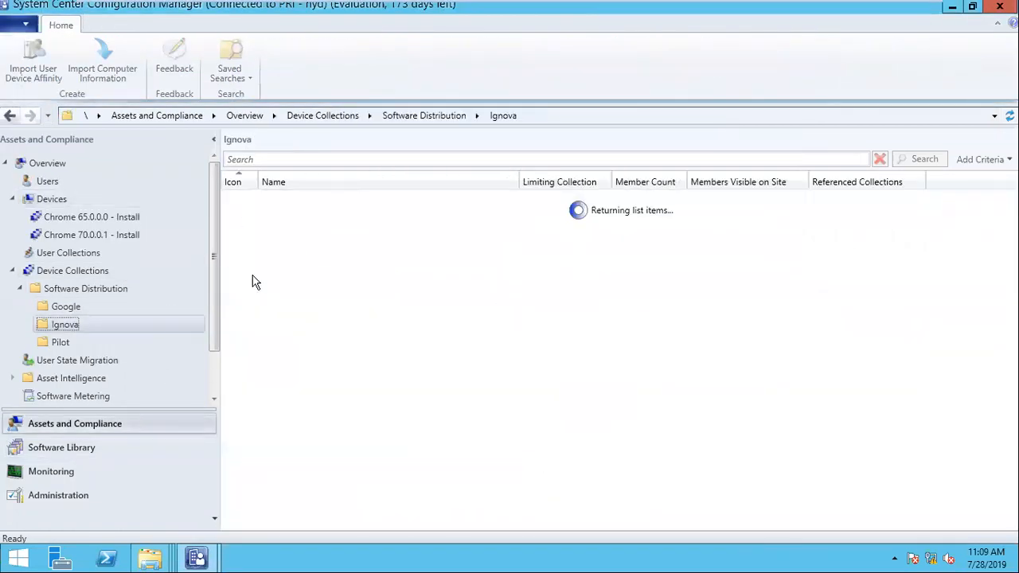
click(300, 201)
right_click(317, 200)
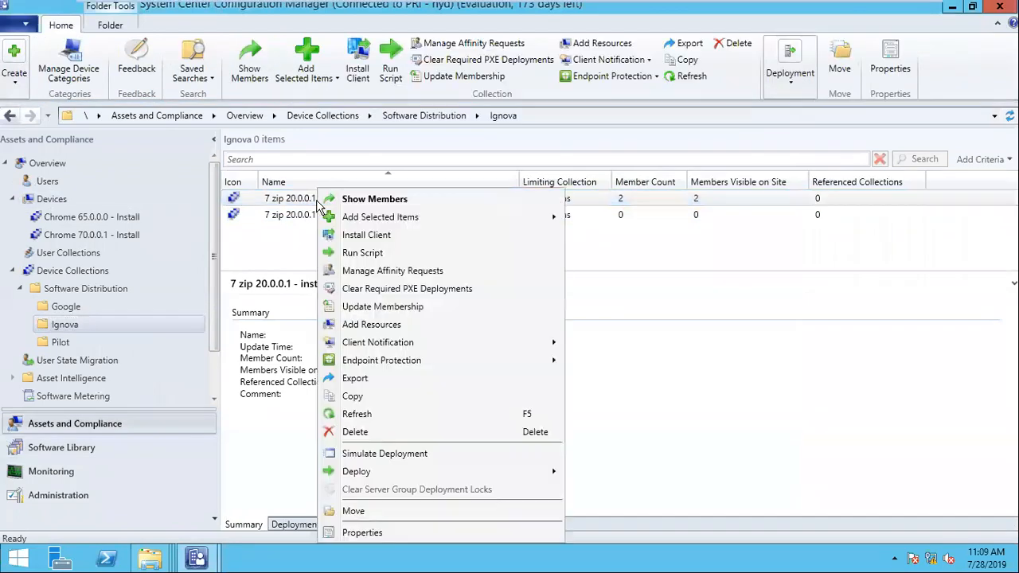
click(401, 528)
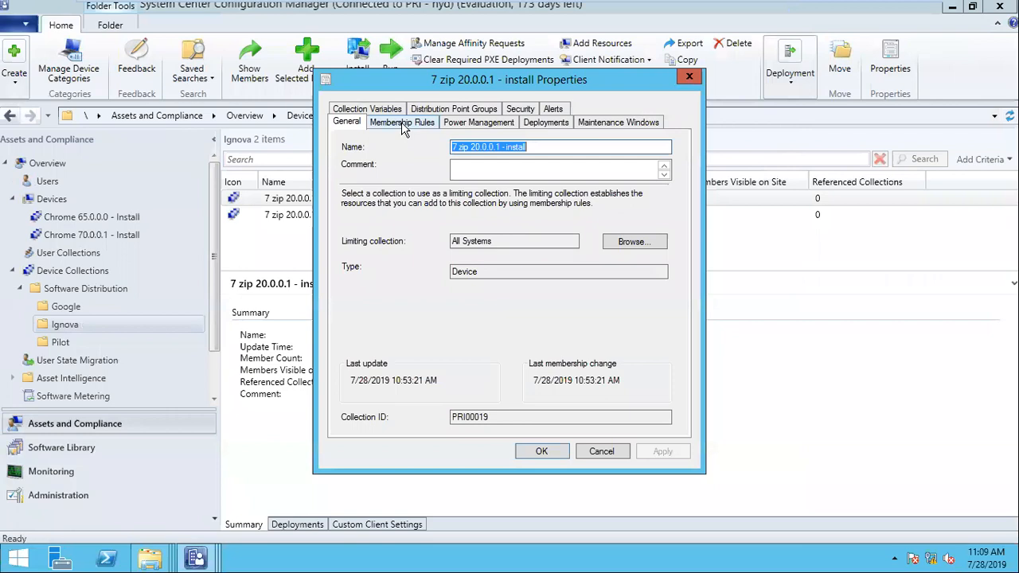
- Add an Exclude Collections rule for the 7 zip 20.0.0.1 - uninstall collection and save
click(402, 124)
click(516, 303)
click(512, 385)
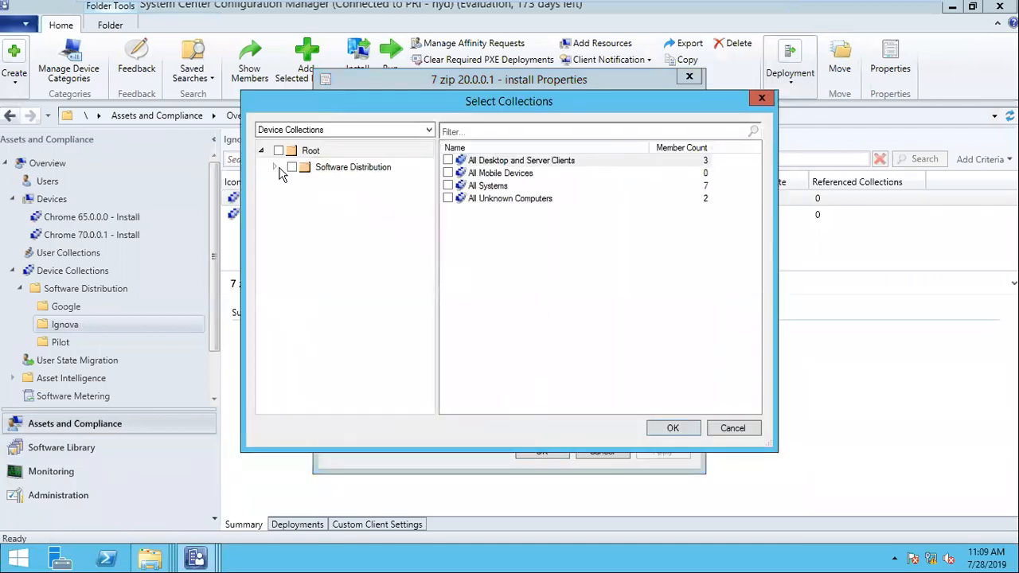
click(275, 167)
click(341, 201)
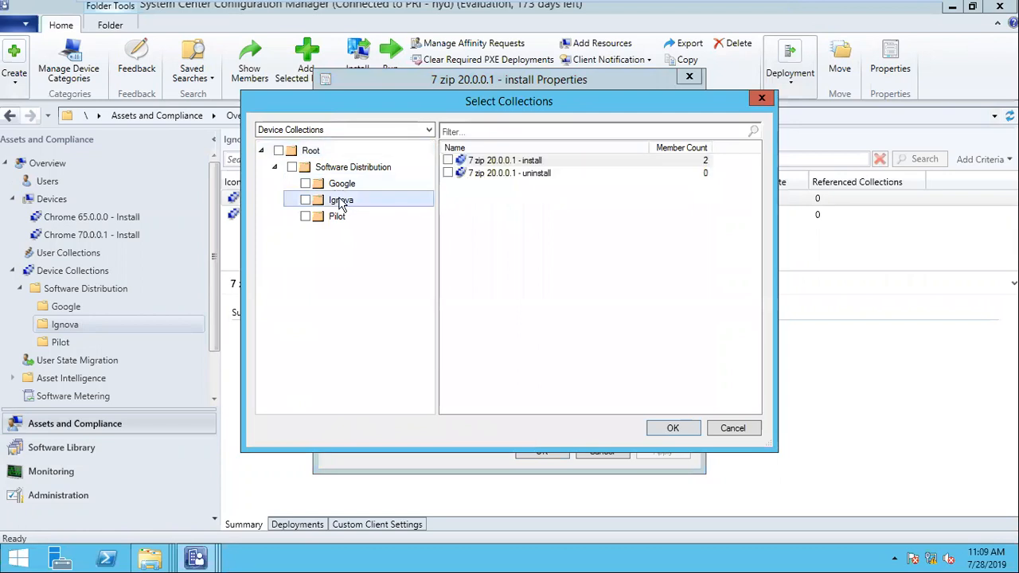
click(448, 161)
click(449, 161)
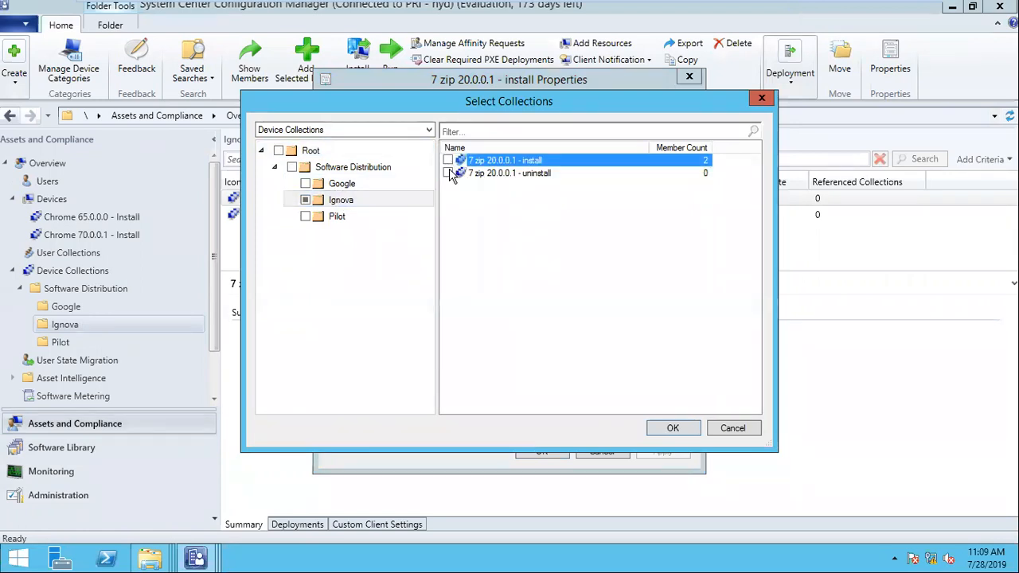
click(448, 173)
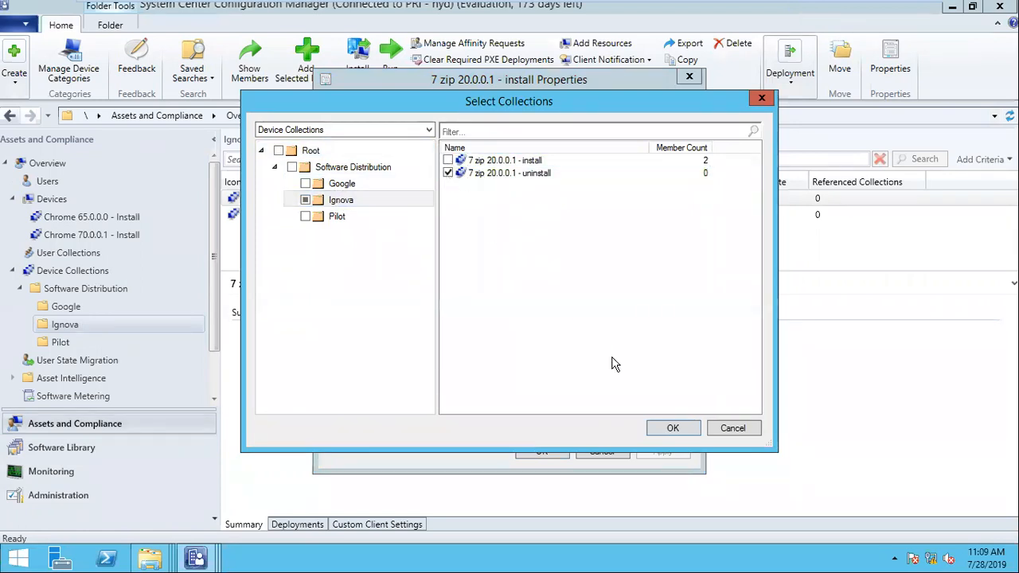
click(671, 428)
click(541, 451)
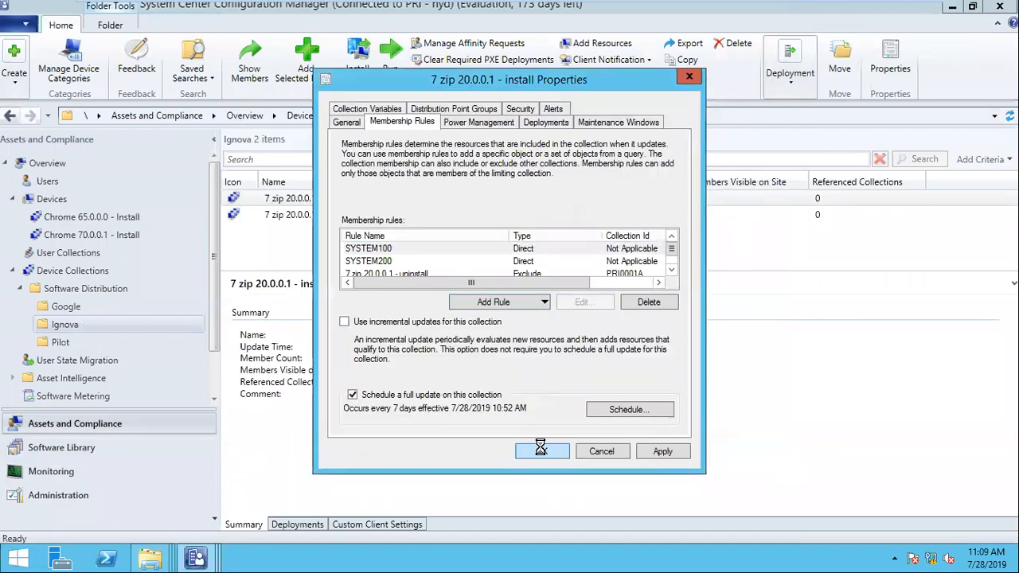
- Add devices SYSTEM100 and SYSTEM200, found by searching 'system', to the uninstall collection
right_click(365, 197)
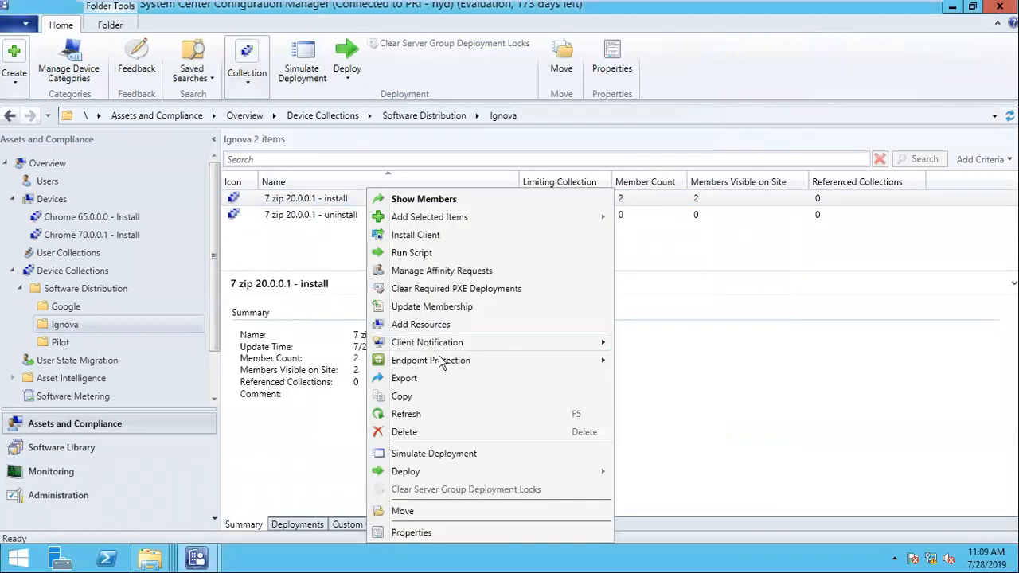
click(420, 415)
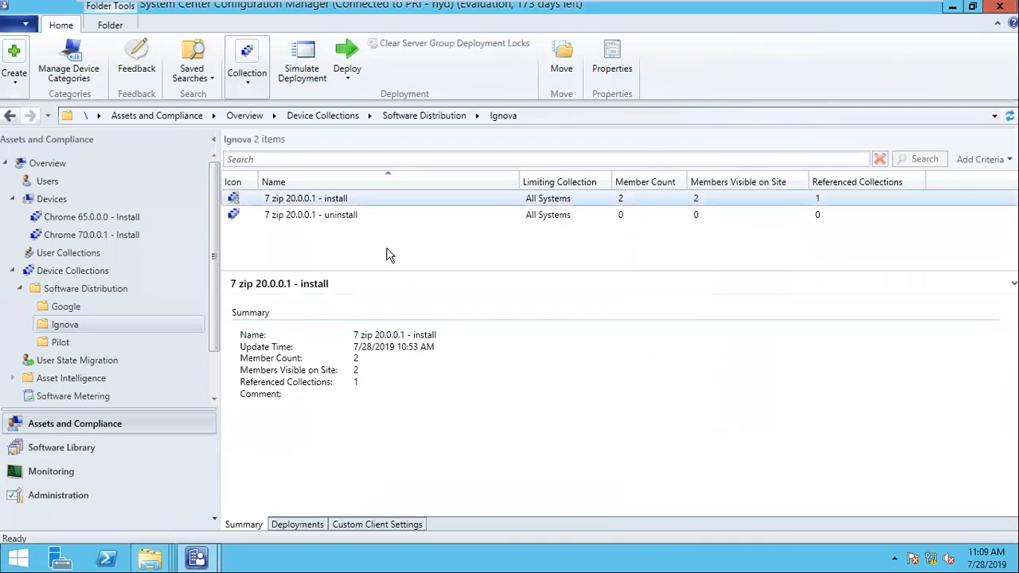
click(339, 221)
right_click(337, 222)
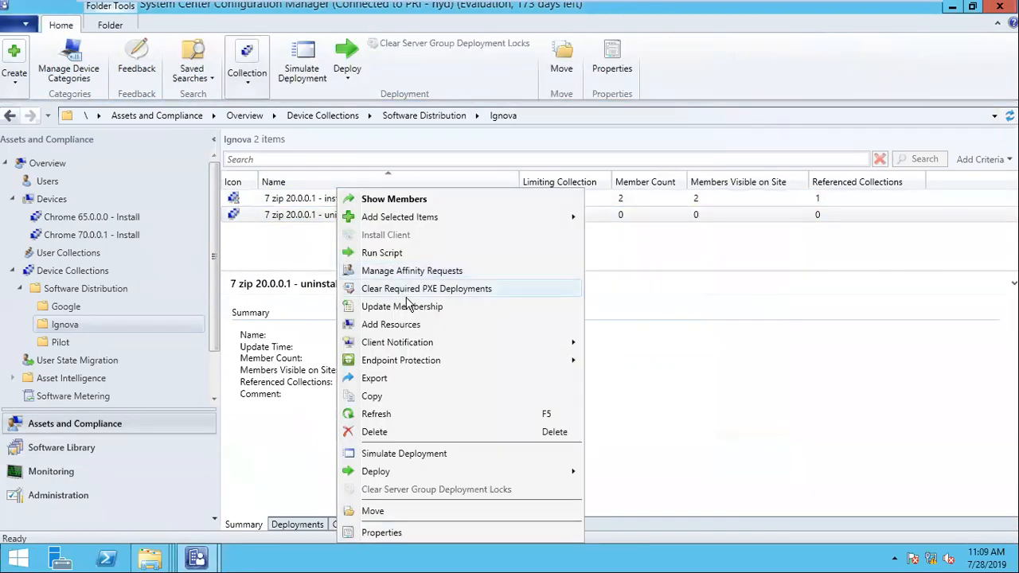
click(401, 328)
text(s)
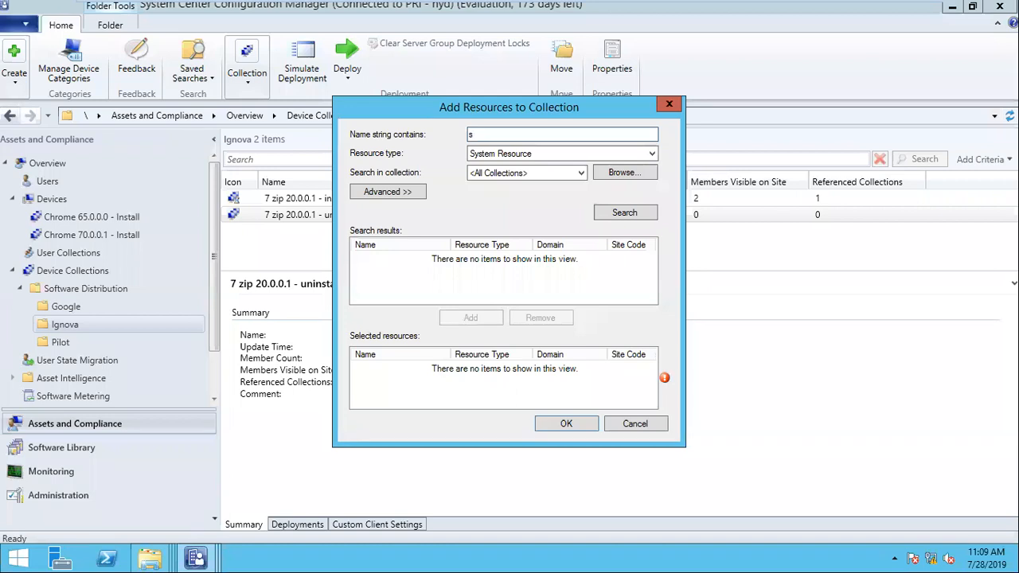
text(ystem)
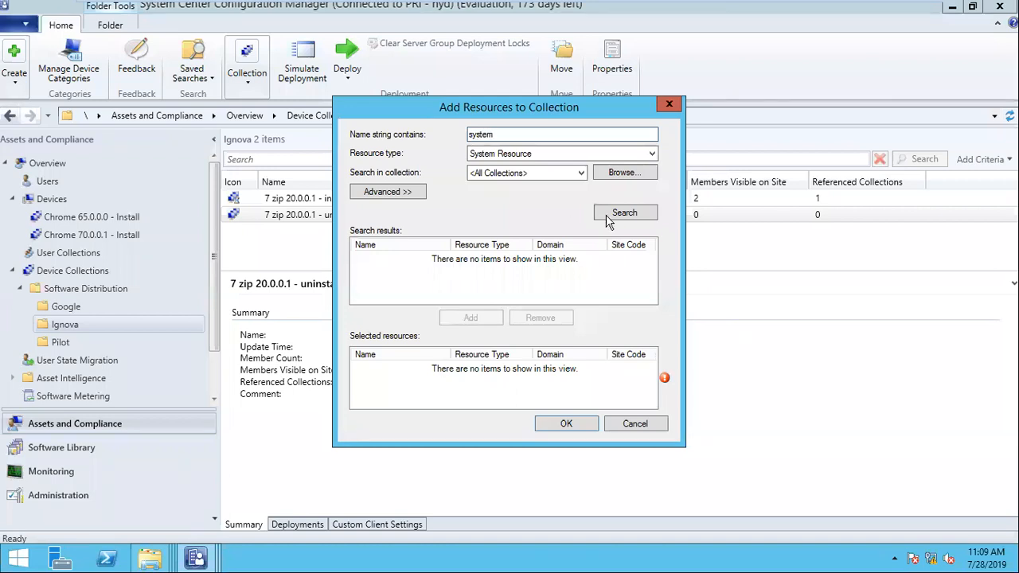
click(643, 215)
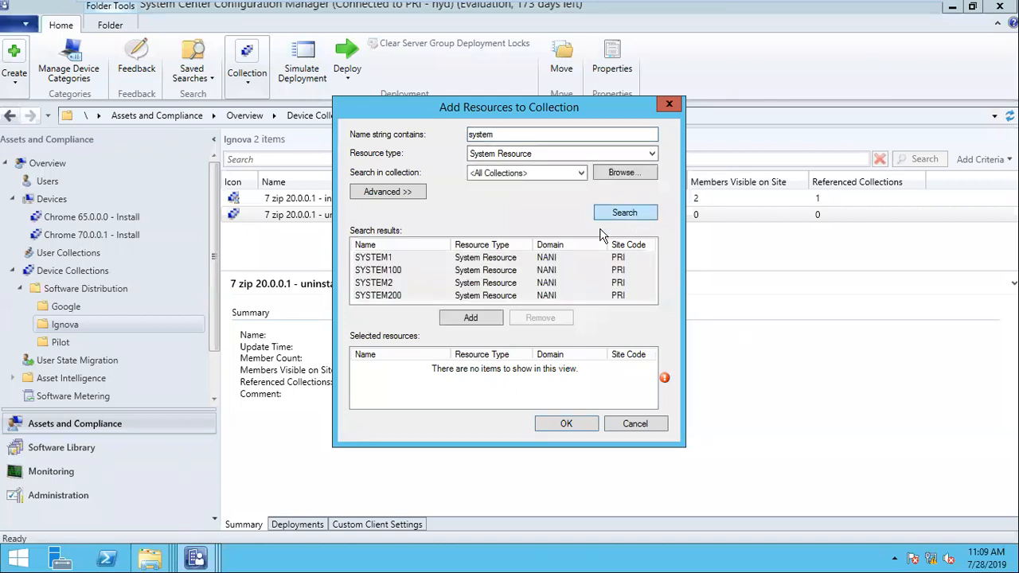
click(390, 271)
ctrl+click(393, 297)
click(471, 317)
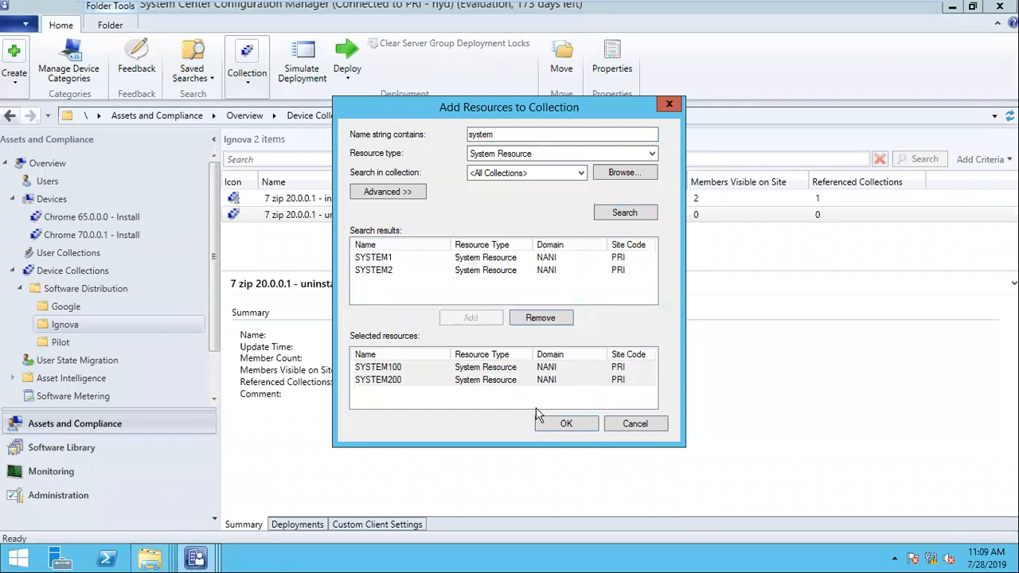
click(566, 423)
- Refresh the uninstall collection to update its member count
click(342, 215)
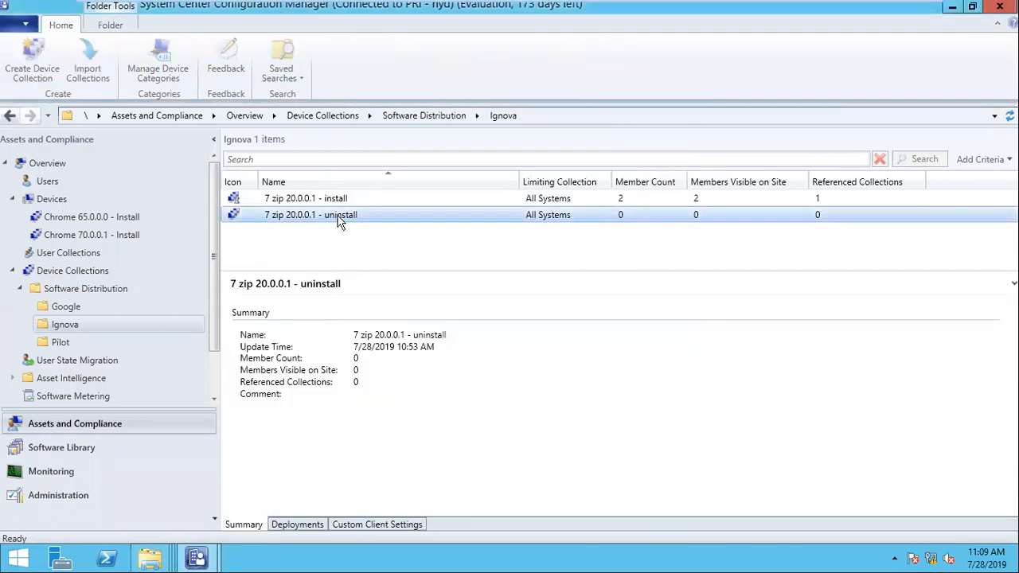
right_click(342, 215)
click(398, 414)
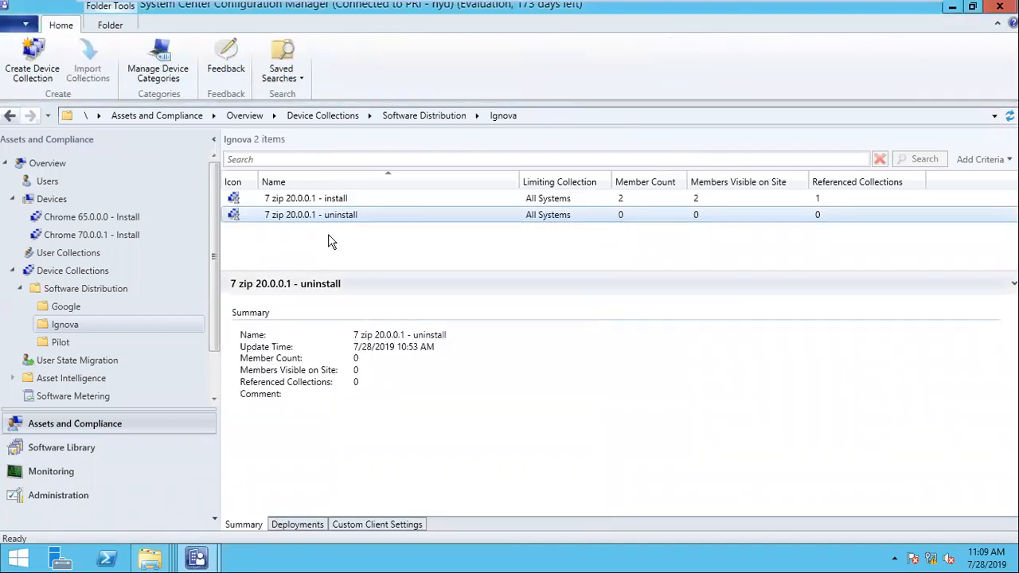
right_click(307, 216)
click(356, 414)
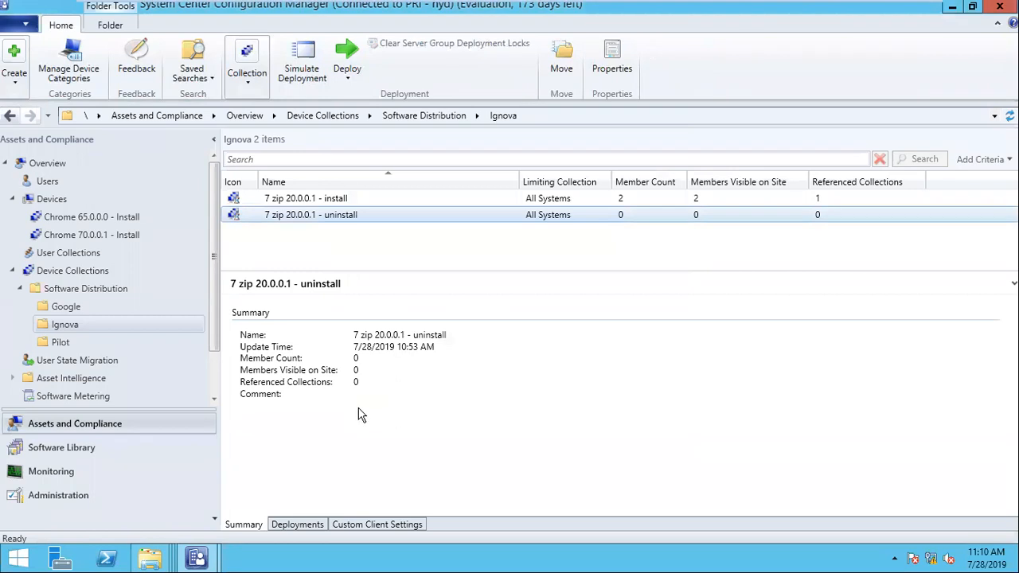
- Refresh the 7 zip uninstall and install collections to update member counts
right_click(332, 220)
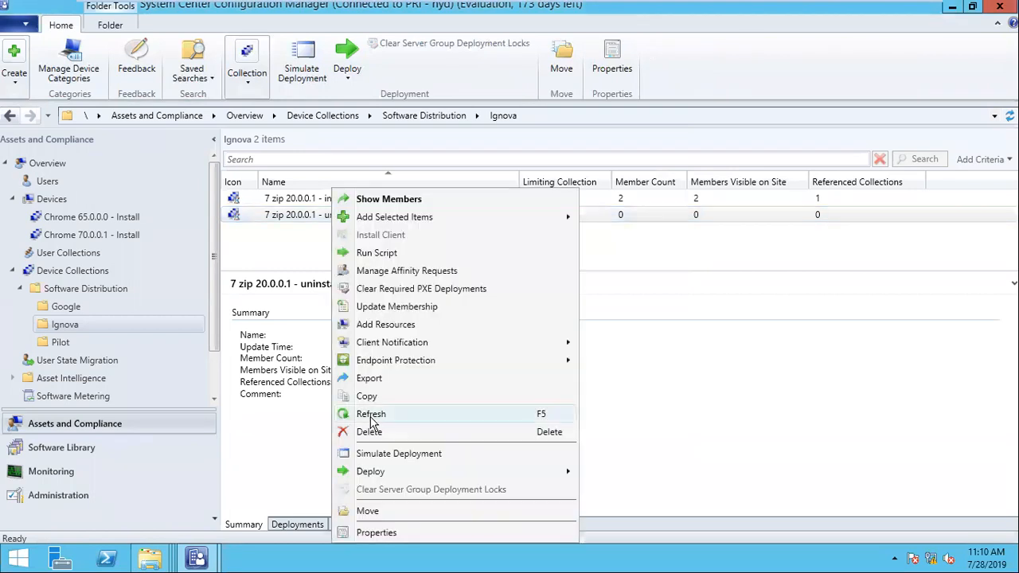
click(371, 417)
click(332, 201)
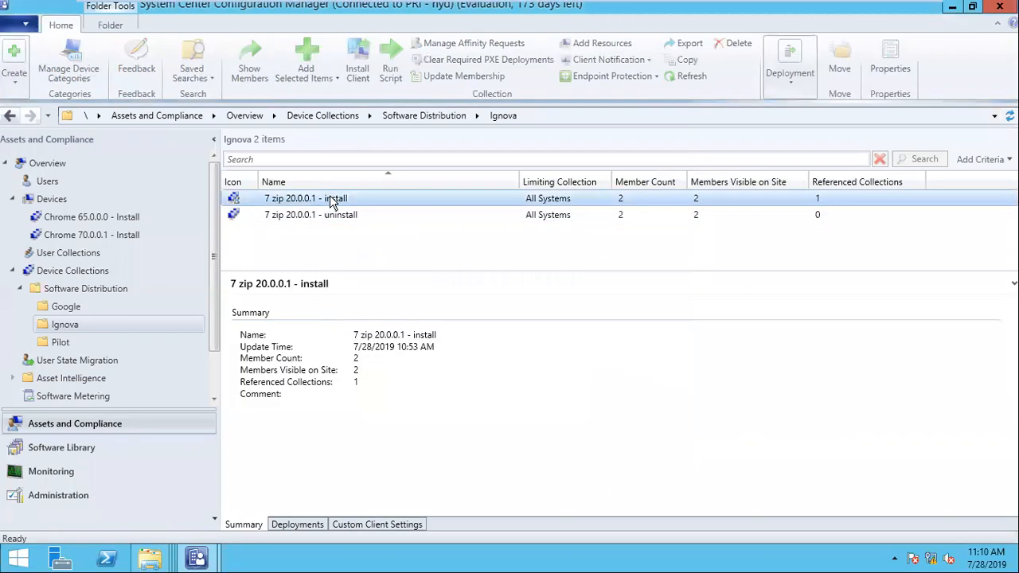
right_click(331, 199)
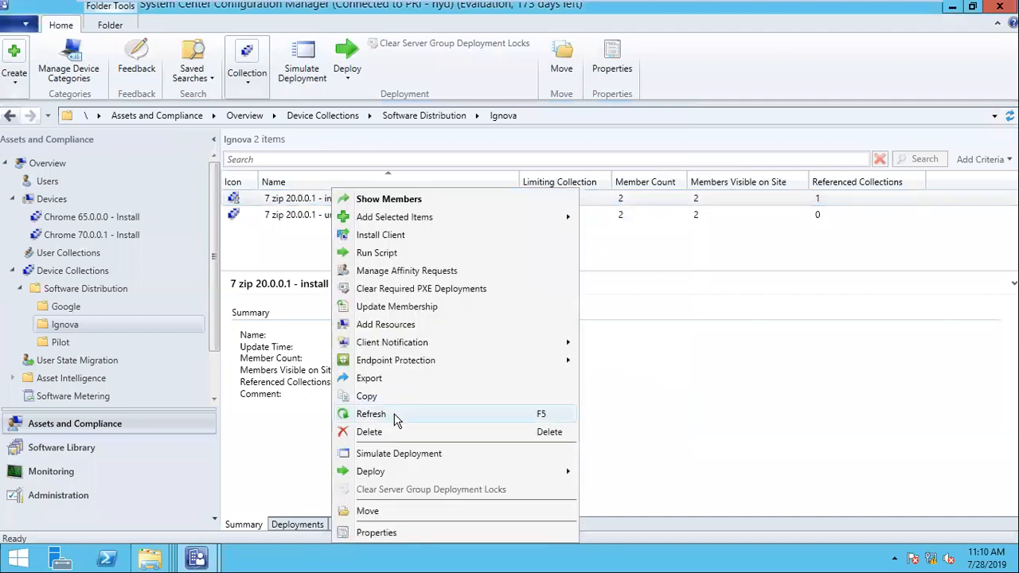
click(371, 414)
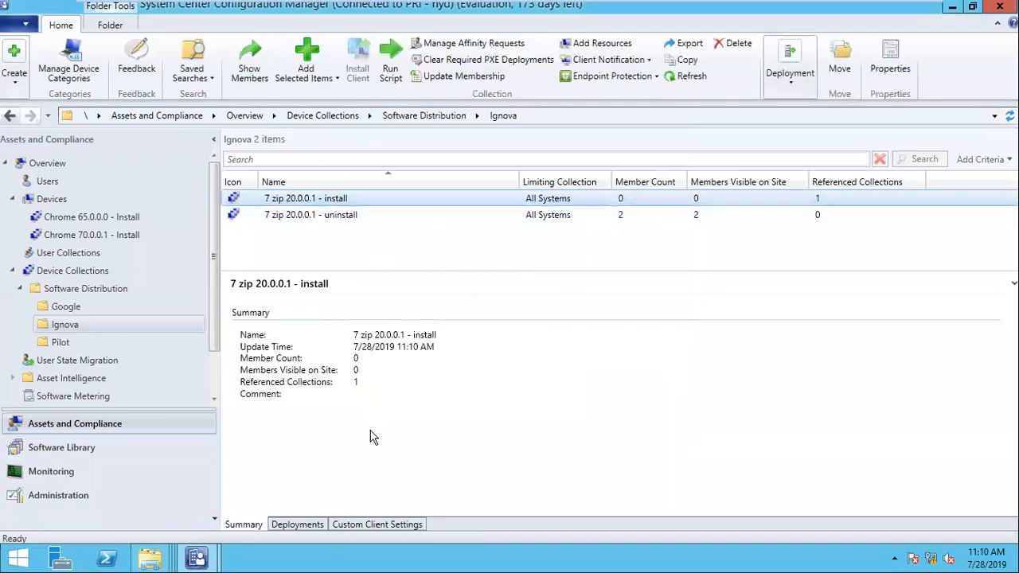
- Show the uninstall collection's 7 Zip 20.0.0.1 deployment and add the Action column
click(393, 216)
click(298, 525)
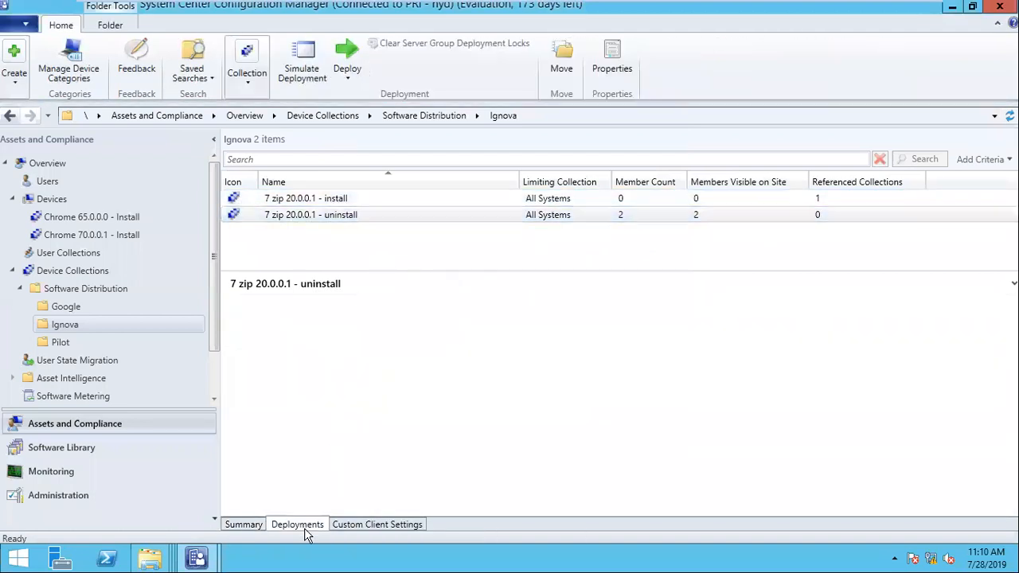
click(382, 322)
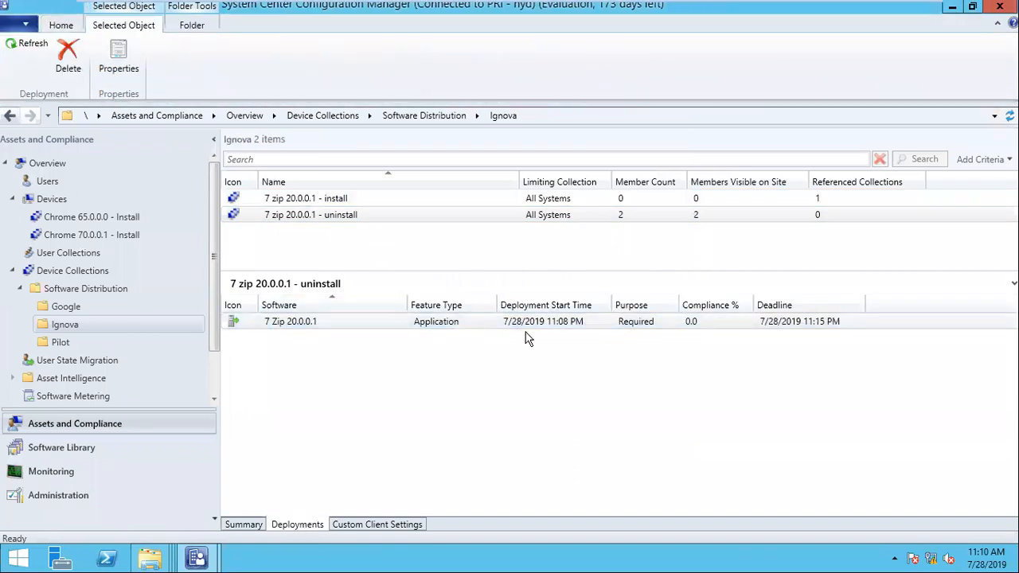
mouse_move(198, 558)
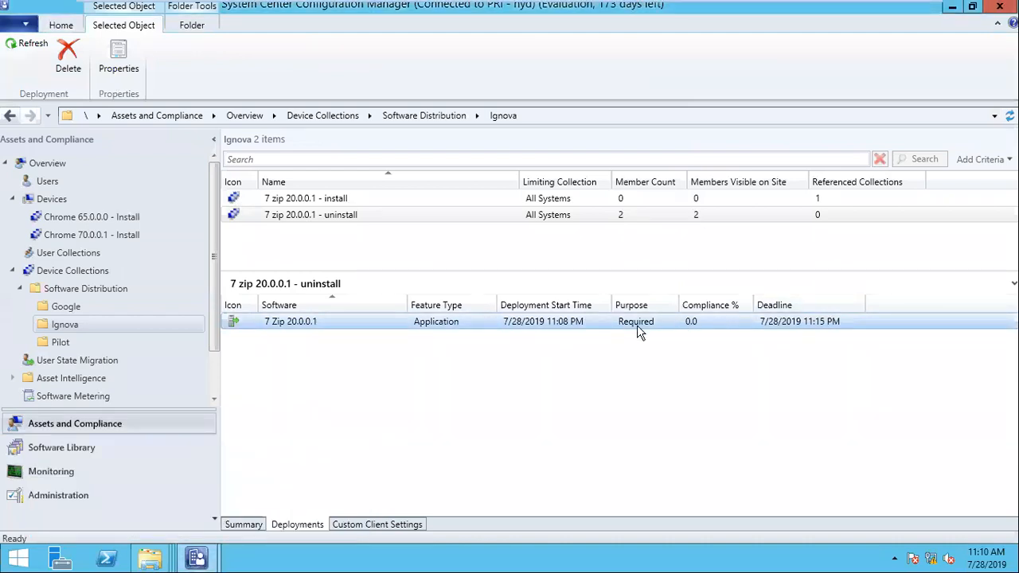
right_click(913, 303)
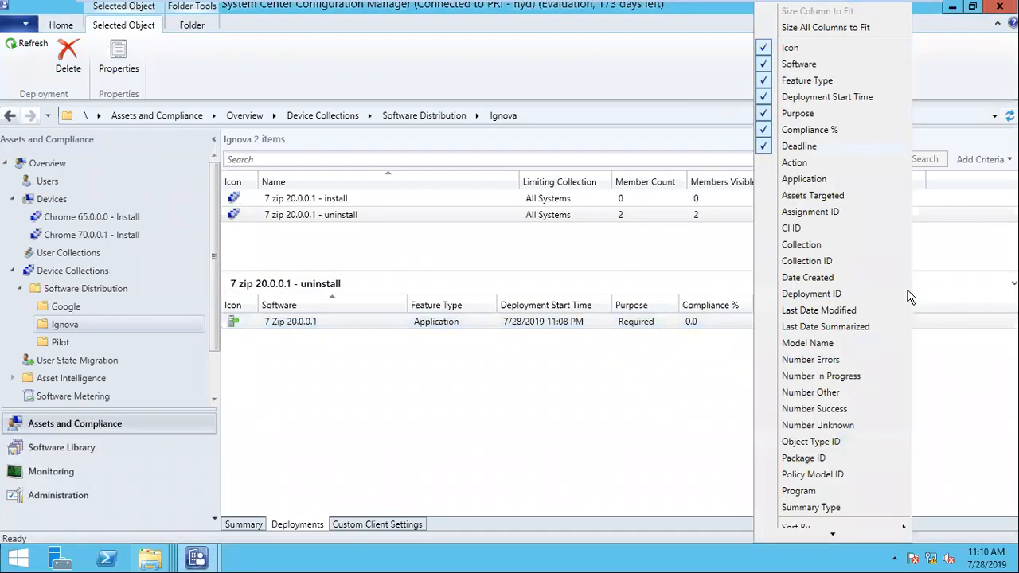
click(829, 161)
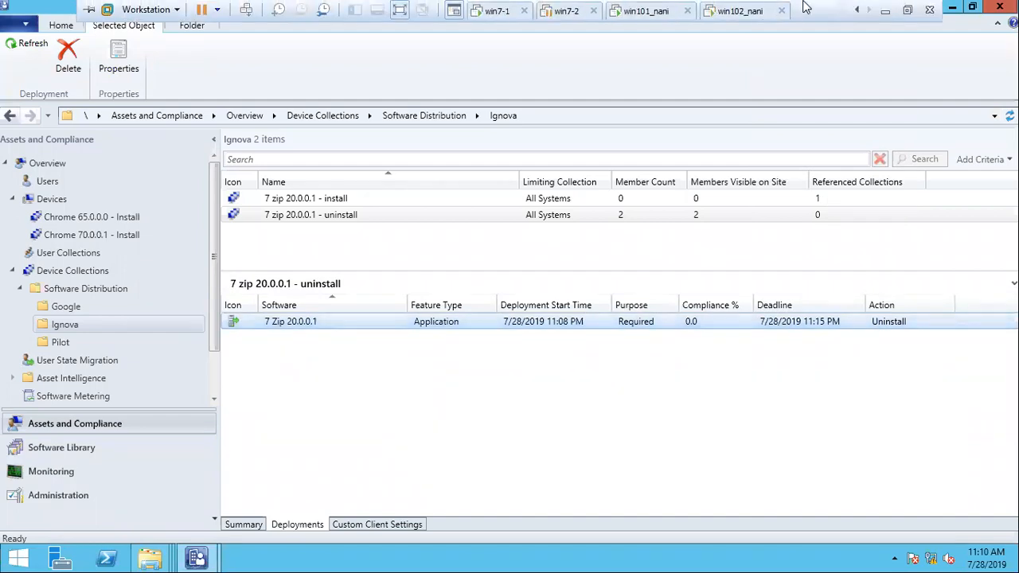
- Run the Machine Policy Retrieval & Evaluation Cycle on the Windows 10 client
click(736, 15)
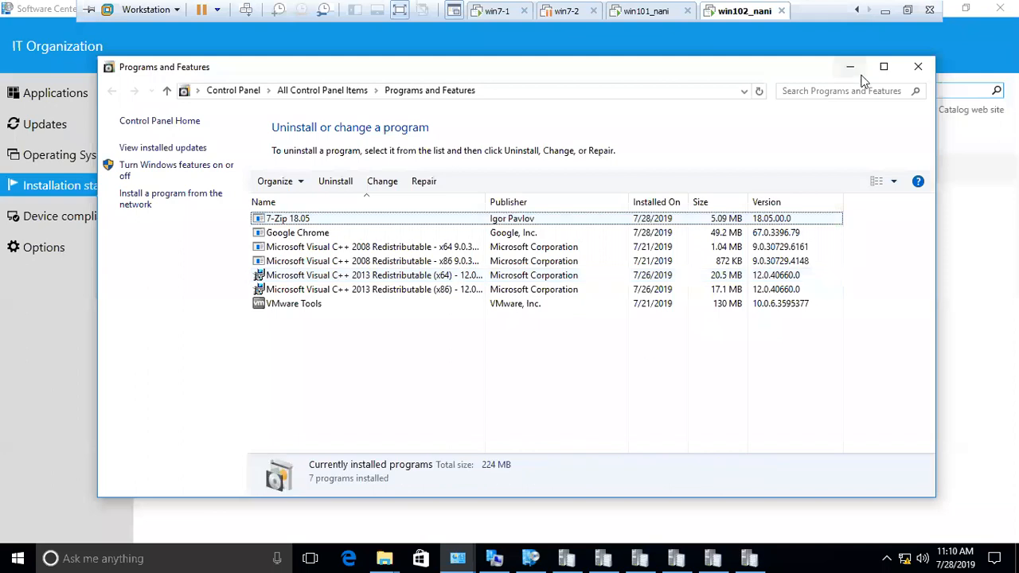
click(859, 69)
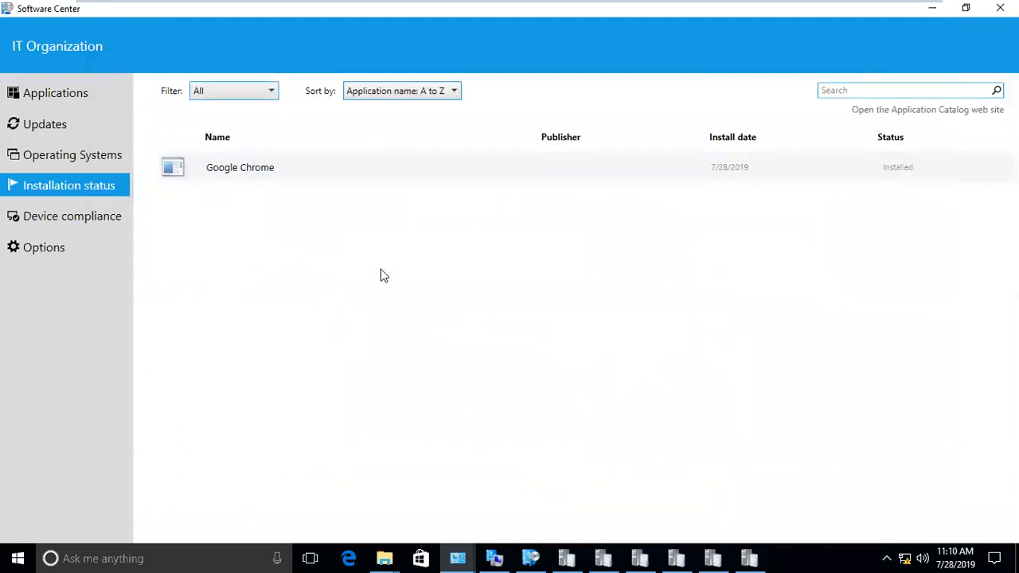
click(495, 558)
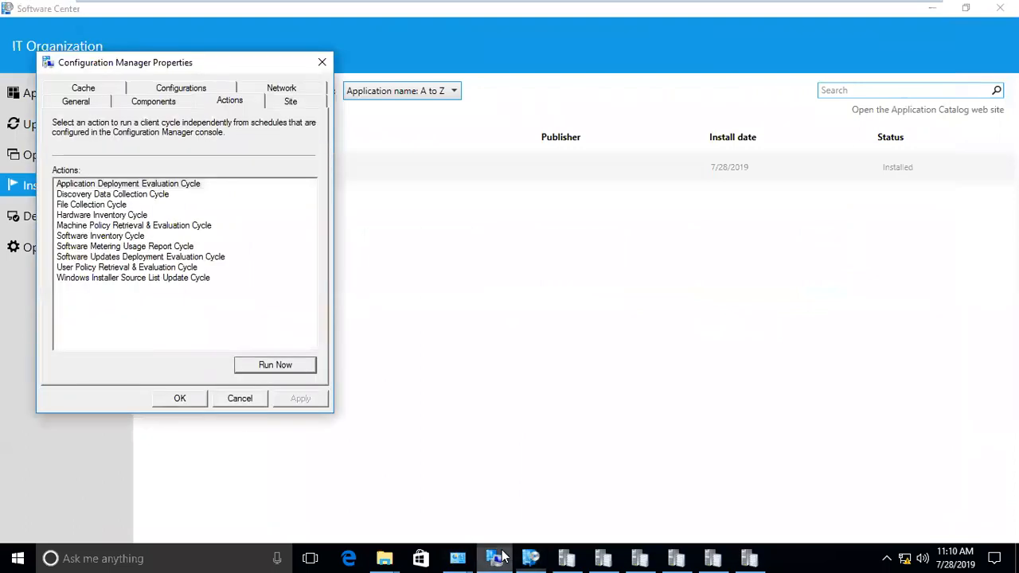
click(119, 226)
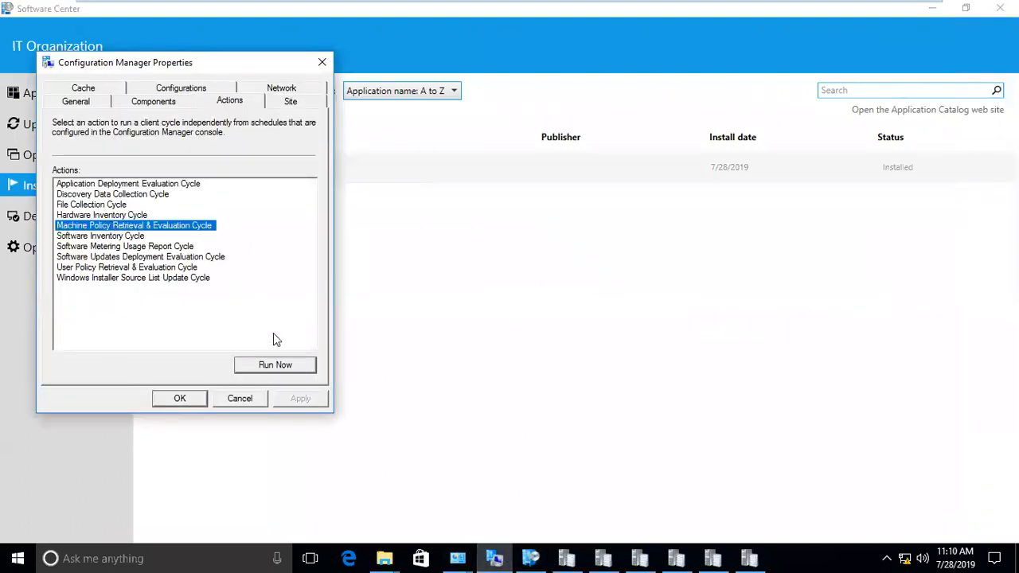
click(275, 364)
click(638, 335)
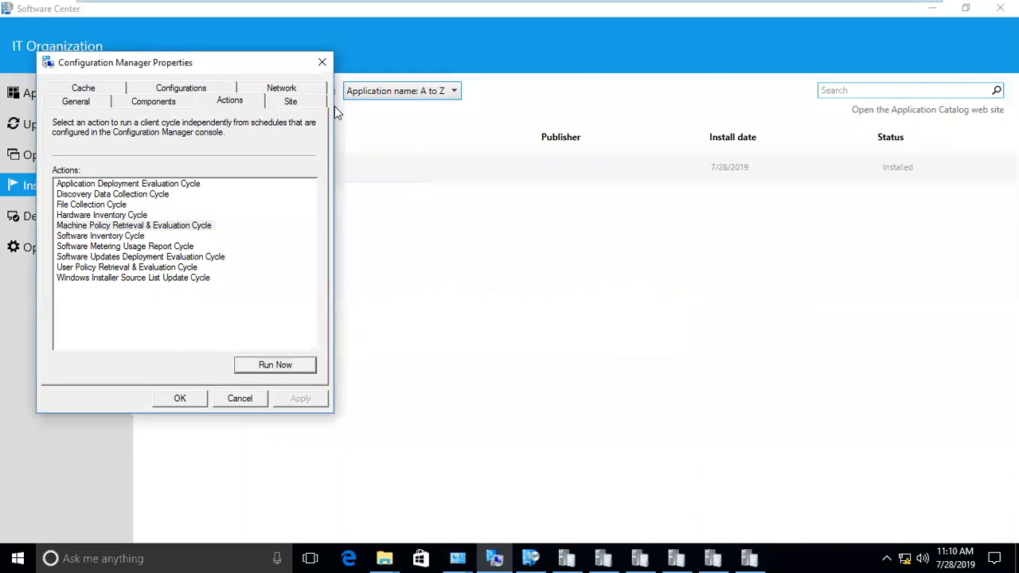
drag(236, 73, 523, 159)
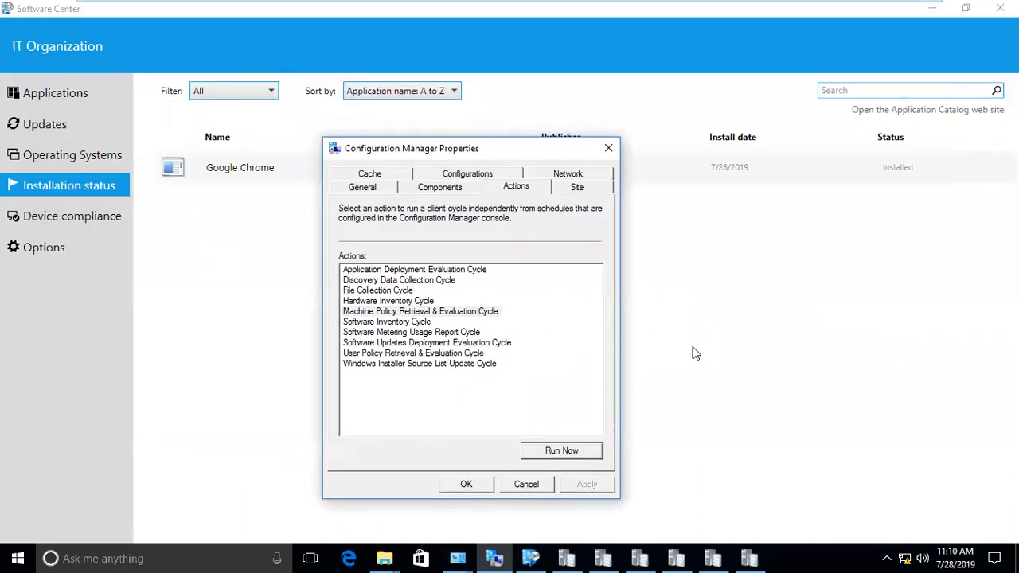
- Check Software Center's Applications page, then rerun the machine policy cycle
click(48, 126)
click(45, 97)
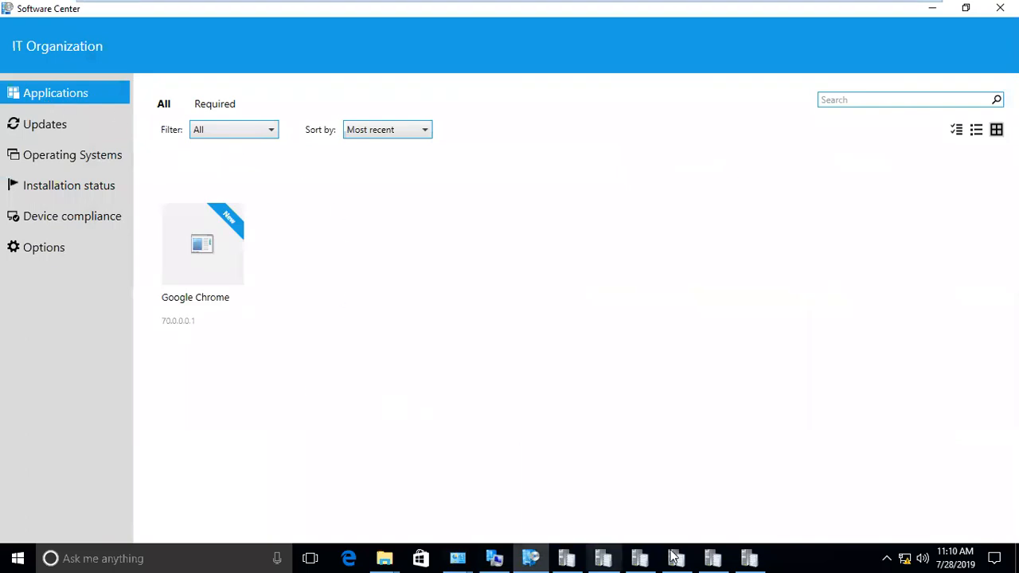
click(495, 559)
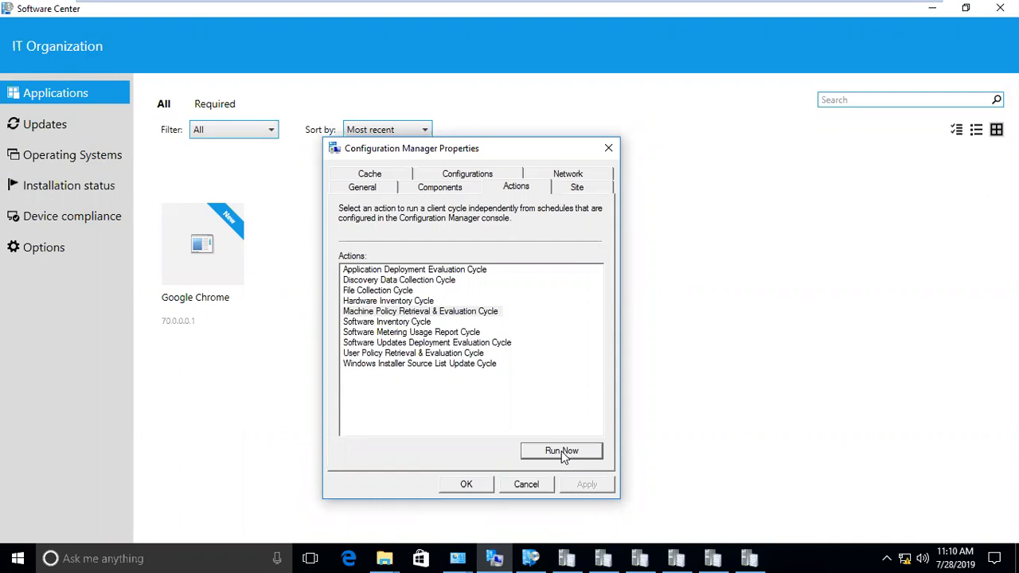
click(586, 454)
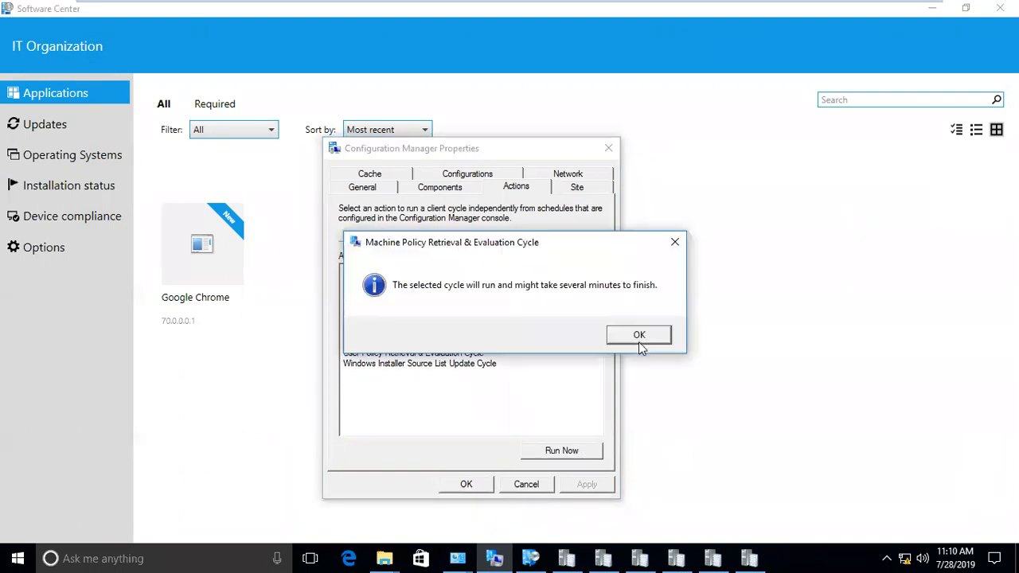
click(640, 341)
- Run the Application Deployment Evaluation Cycle twice and recheck Software Center's Applications
click(444, 271)
click(561, 452)
click(643, 339)
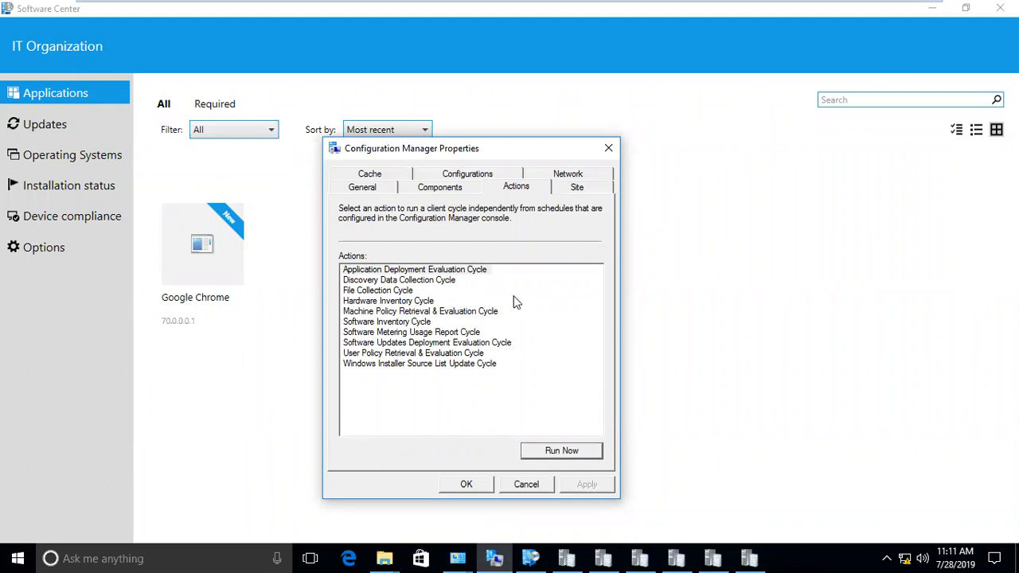
click(476, 272)
click(563, 452)
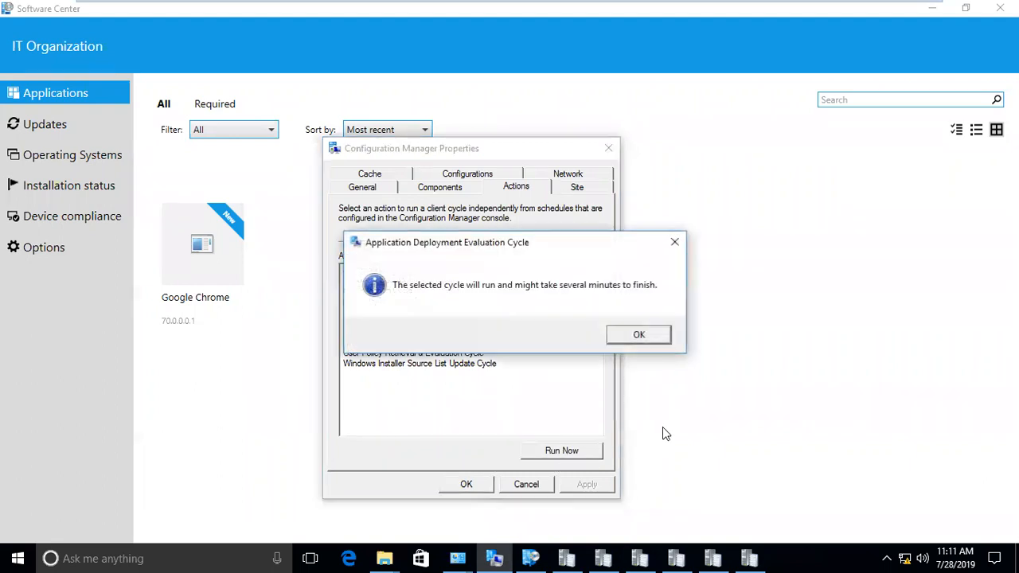
click(639, 337)
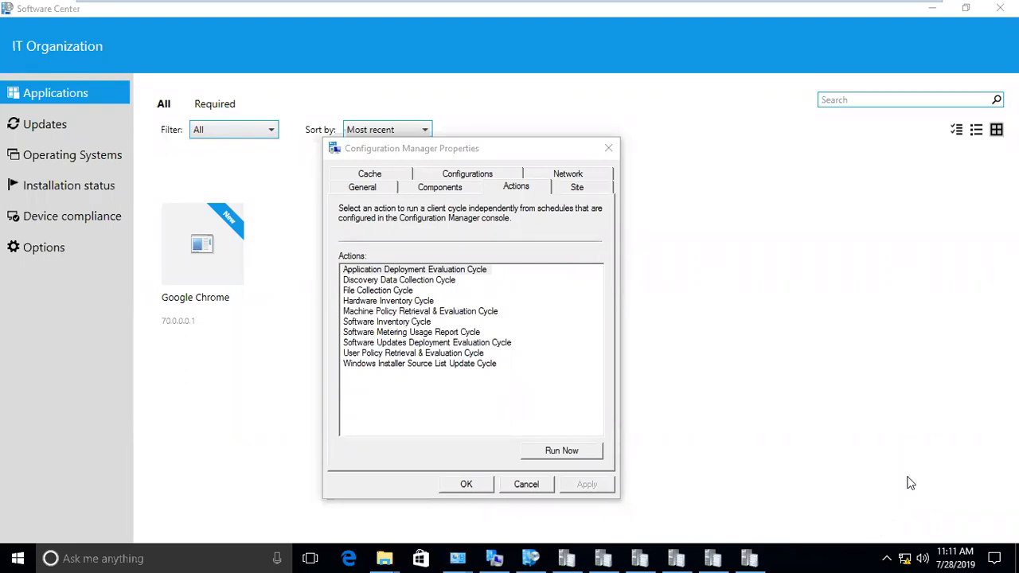
click(63, 131)
click(57, 93)
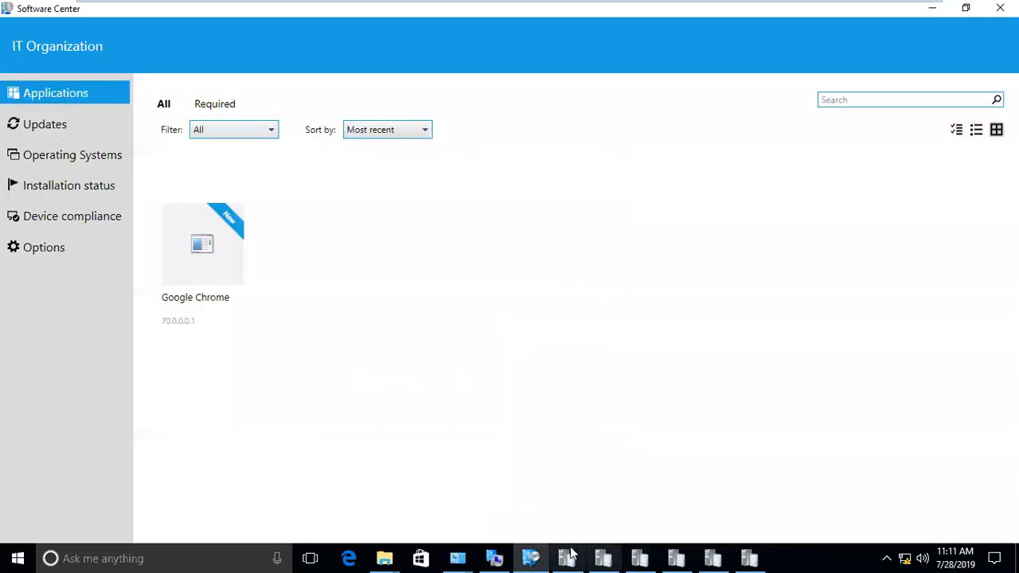
- Toggle the AppEnforce.log viewer and recheck Software Center's Updates and Applications pages
click(749, 558)
click(750, 558)
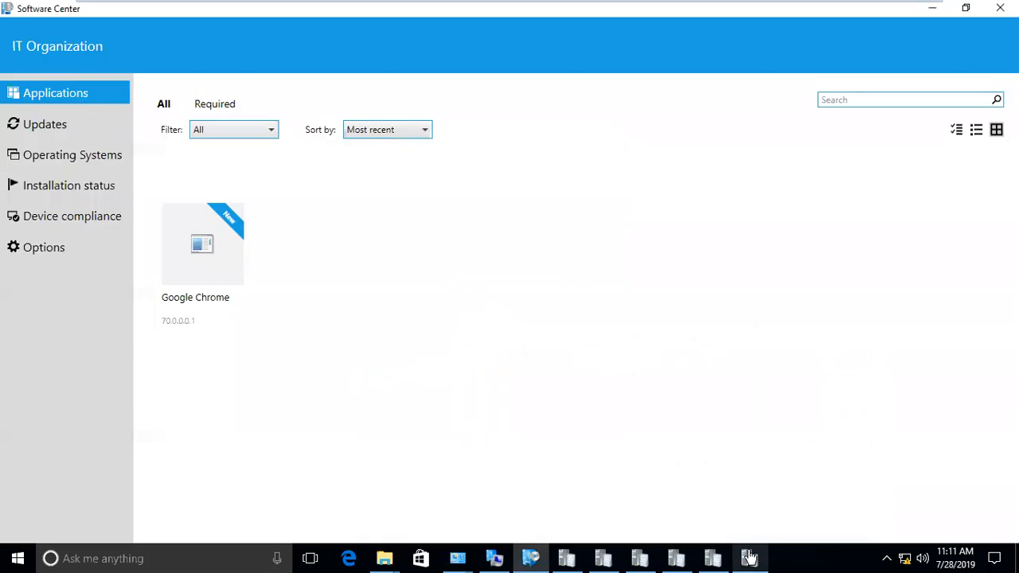
mouse_move(679, 5)
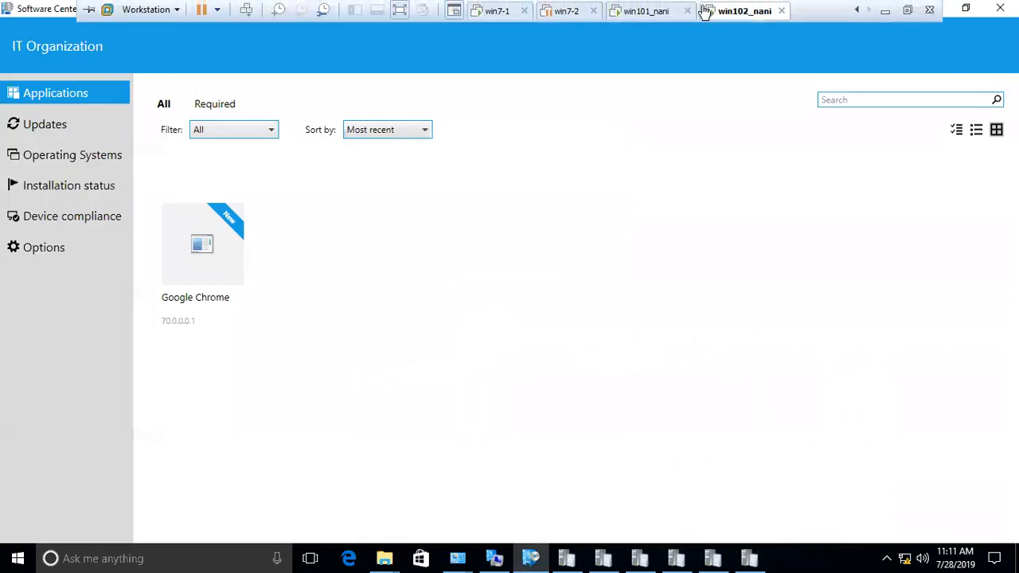
click(642, 12)
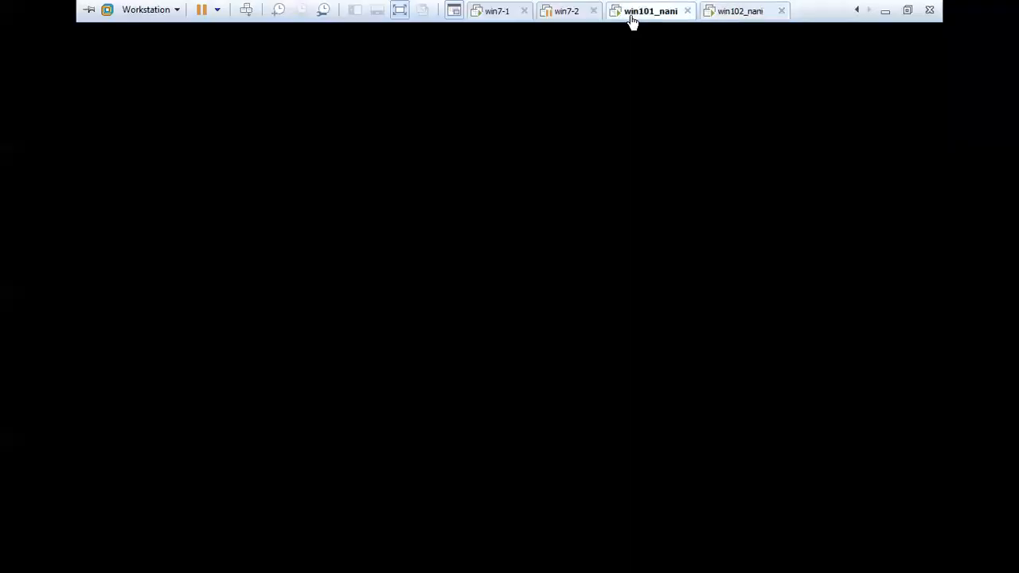
click(731, 13)
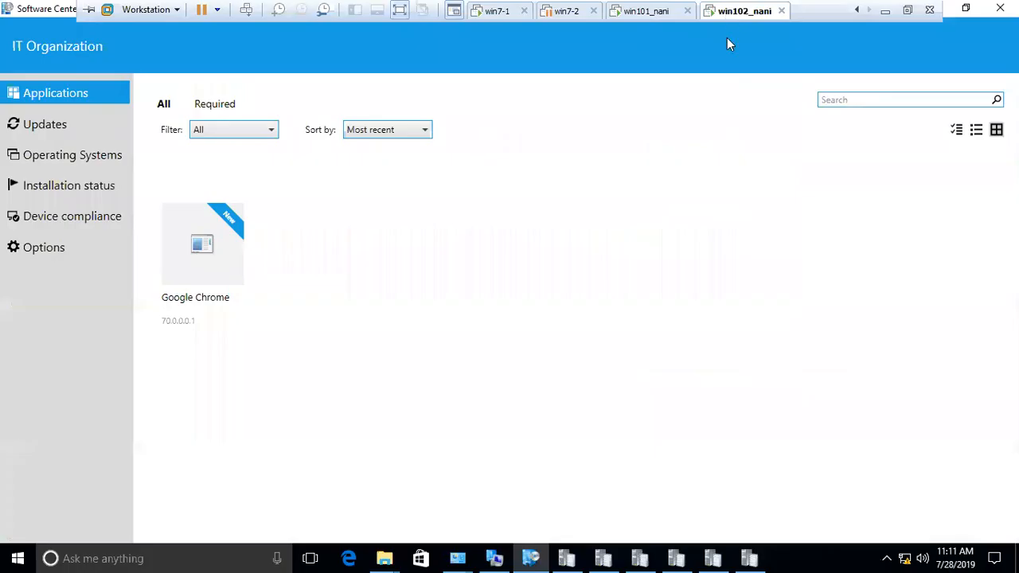
click(887, 558)
click(714, 472)
click(532, 558)
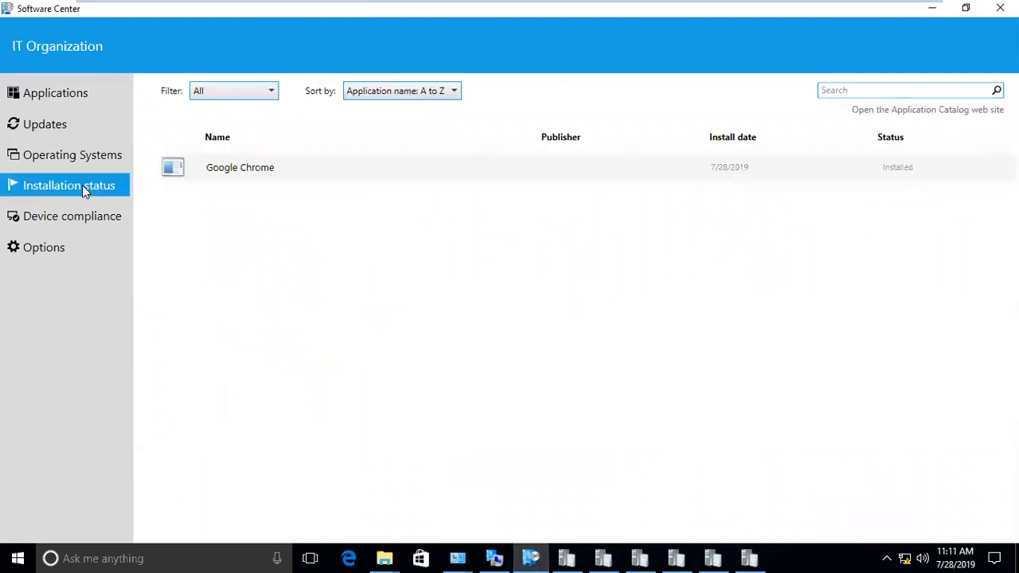
click(58, 128)
click(53, 94)
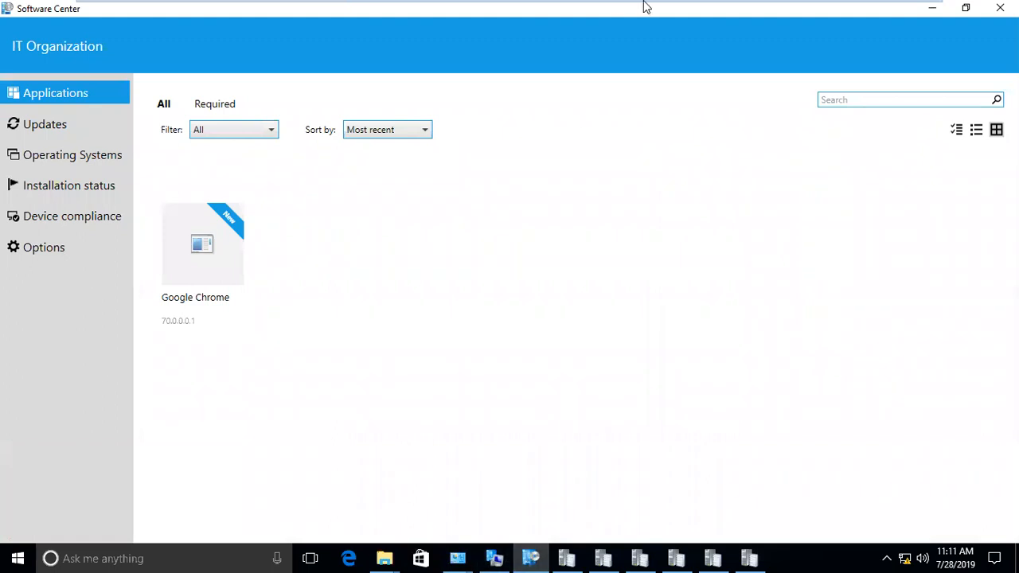
- Open Software Library on the site server, then return to the Windows 10 client
mouse_move(644, 7)
click(566, 16)
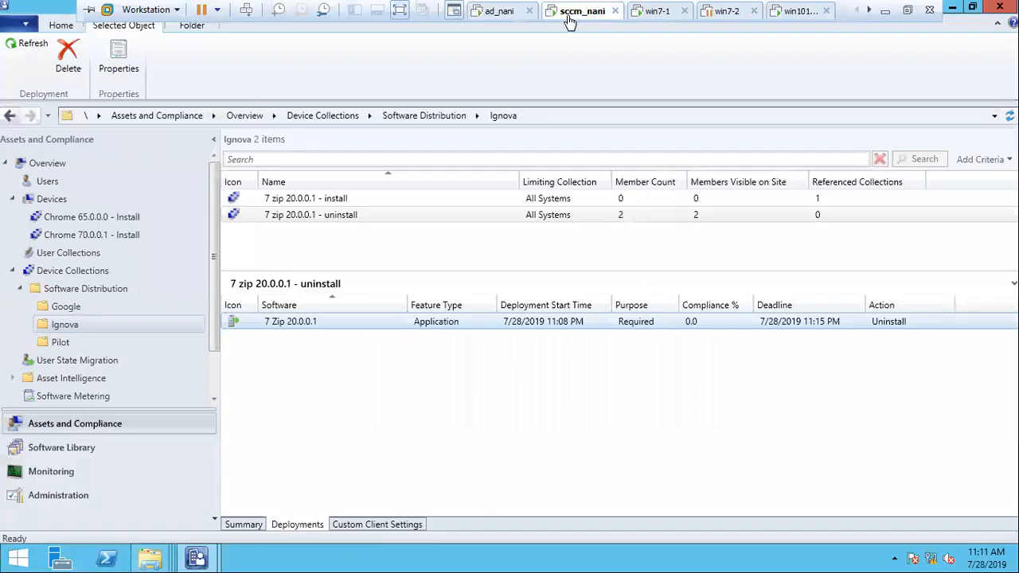
click(97, 450)
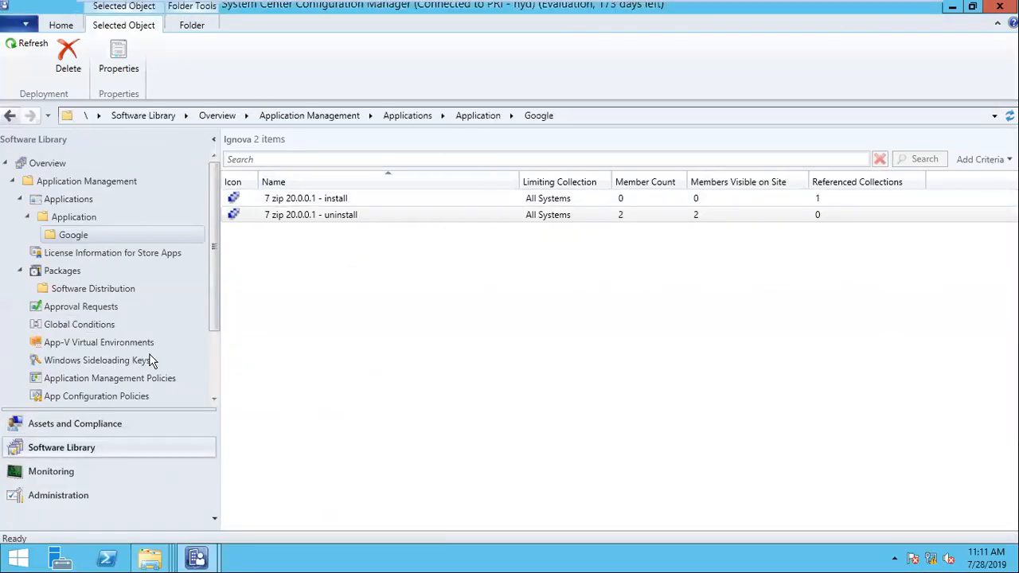
click(718, 11)
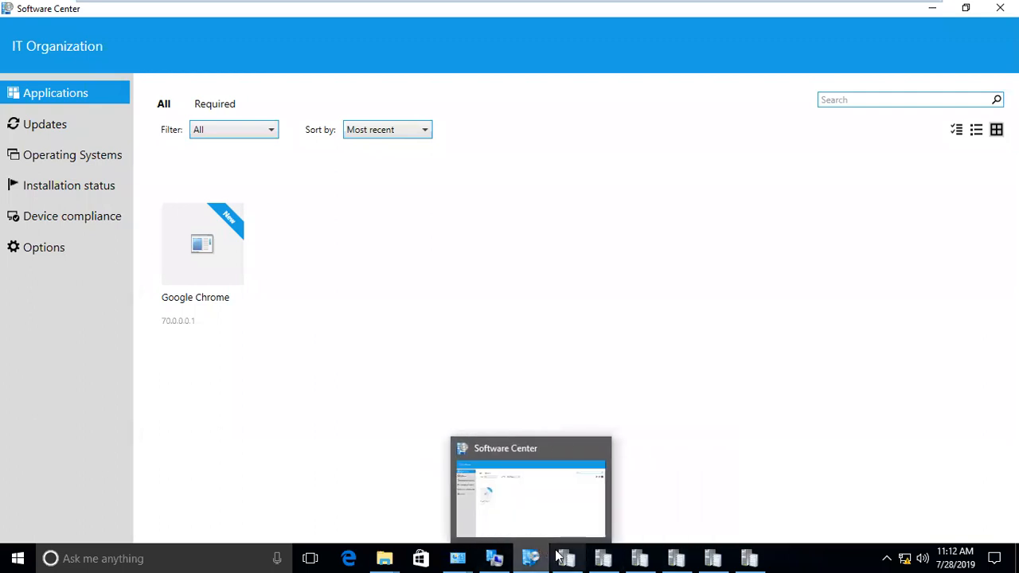
mouse_move(565, 558)
click(567, 497)
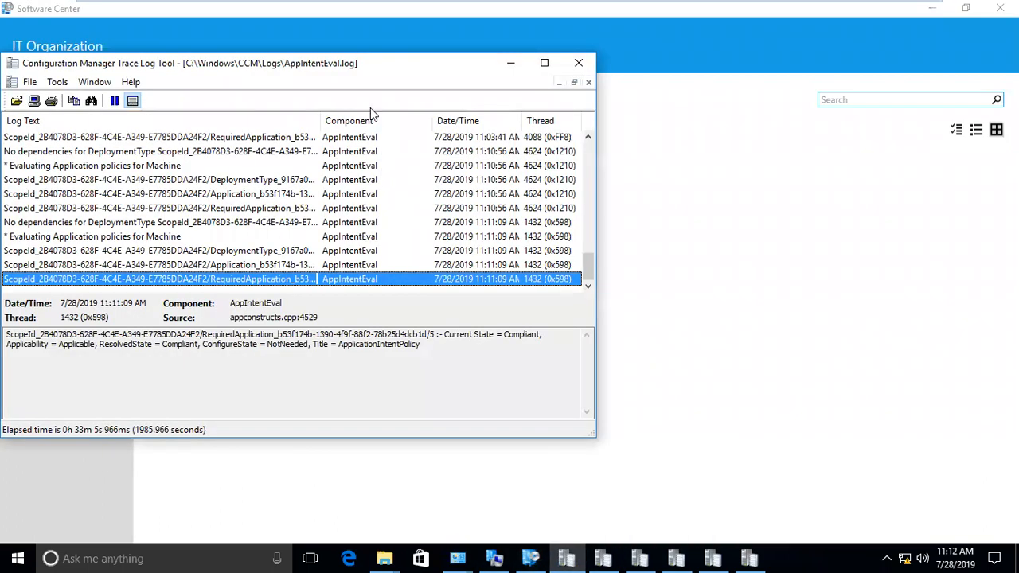
drag(336, 73, 467, 73)
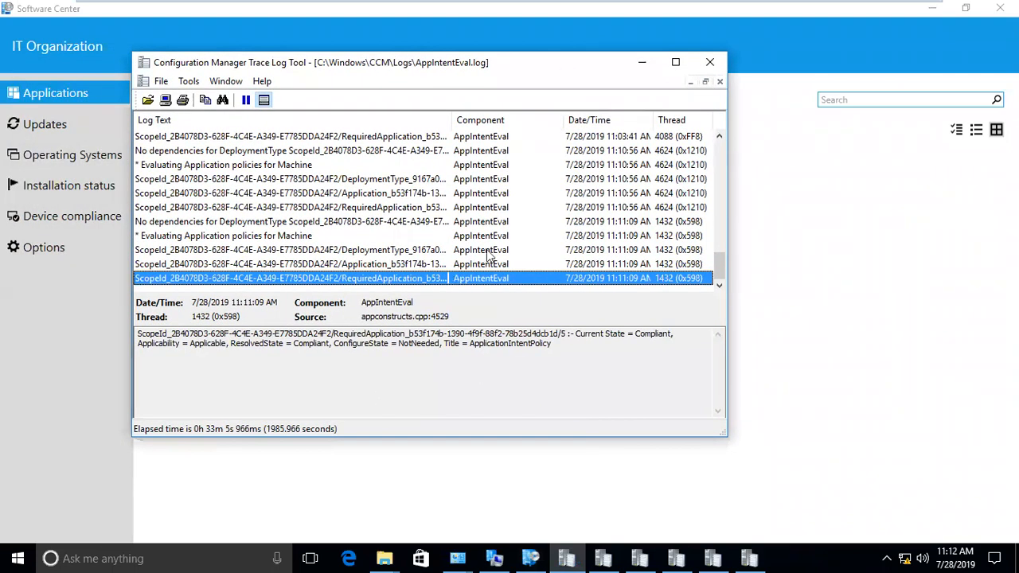
click(642, 62)
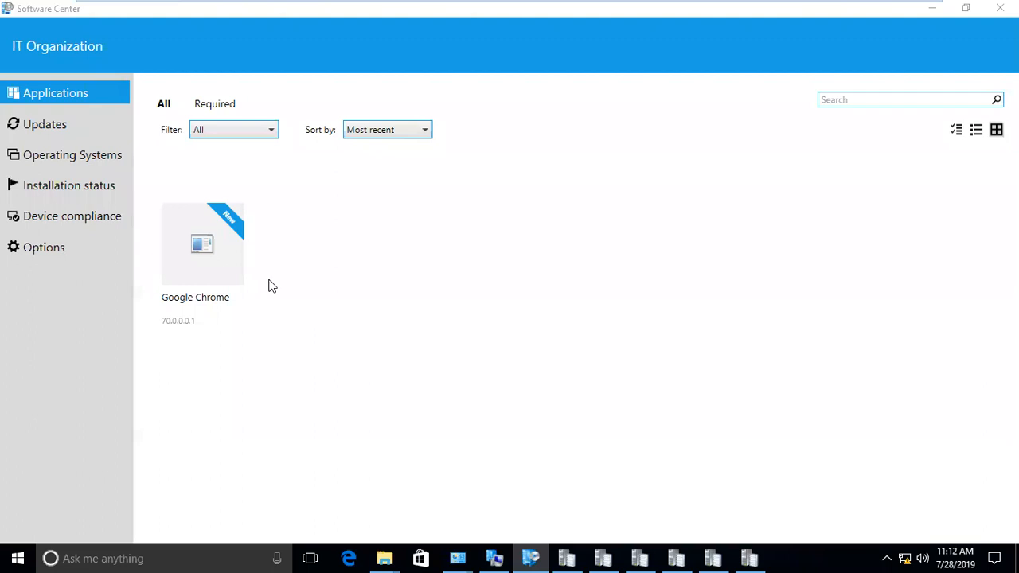
- Recheck Software Center's Updates and Applications pages and restore the VM full screen
click(58, 125)
click(58, 102)
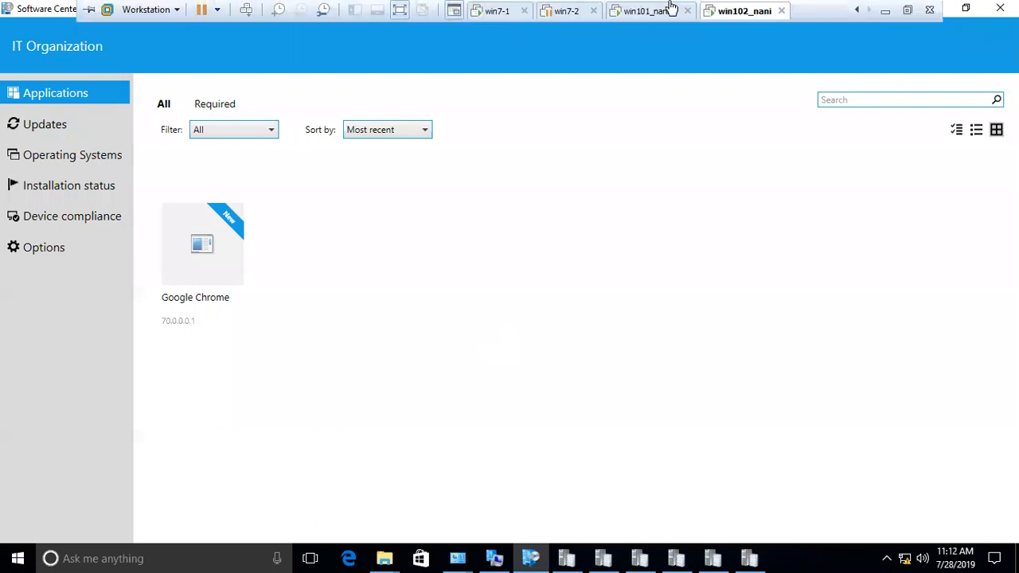
click(670, 4)
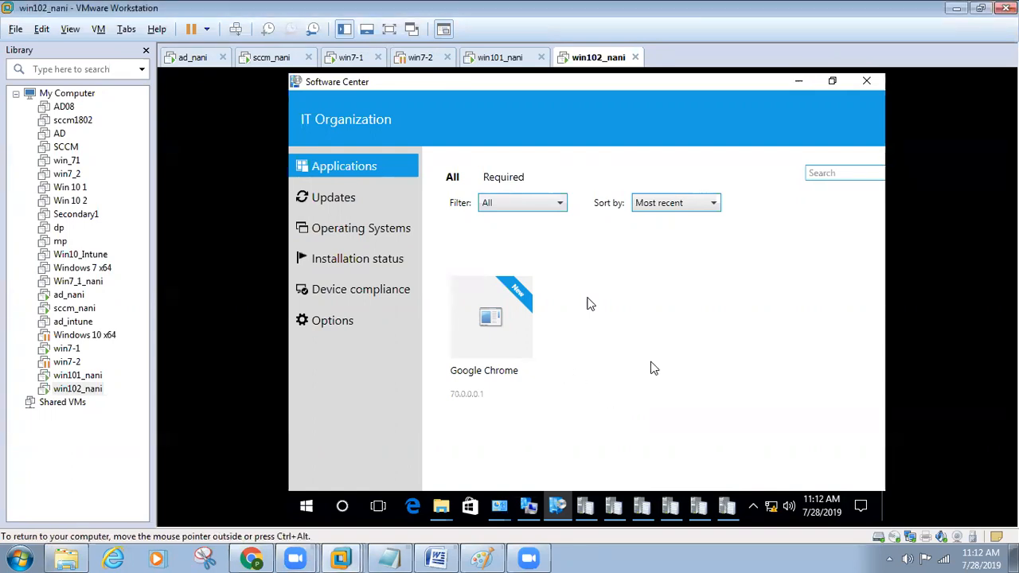
key(ctrl+alt+Return)
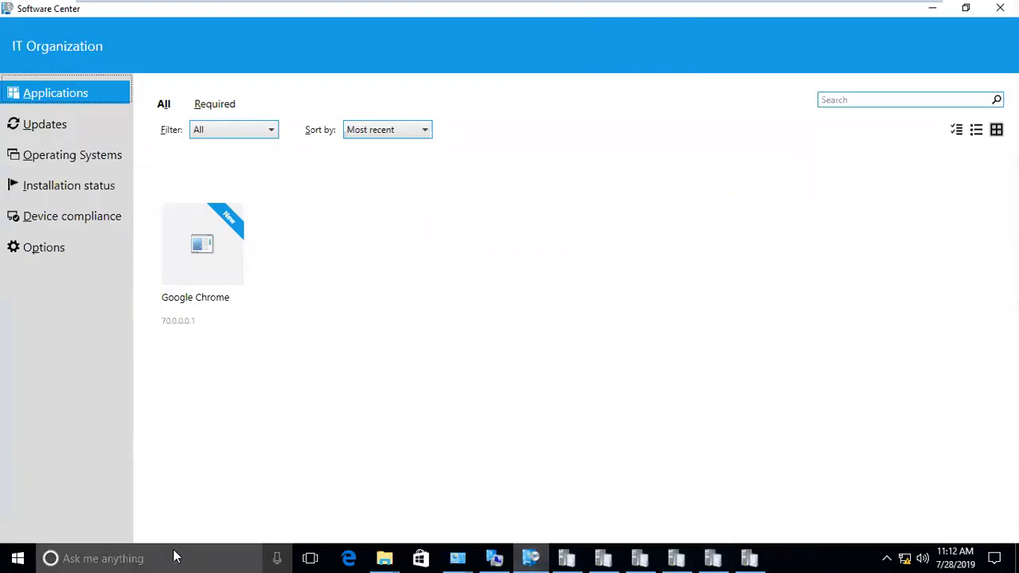
- Run the Machine Policy Retrieval & Evaluation and Application Deployment Evaluation cycles
click(494, 558)
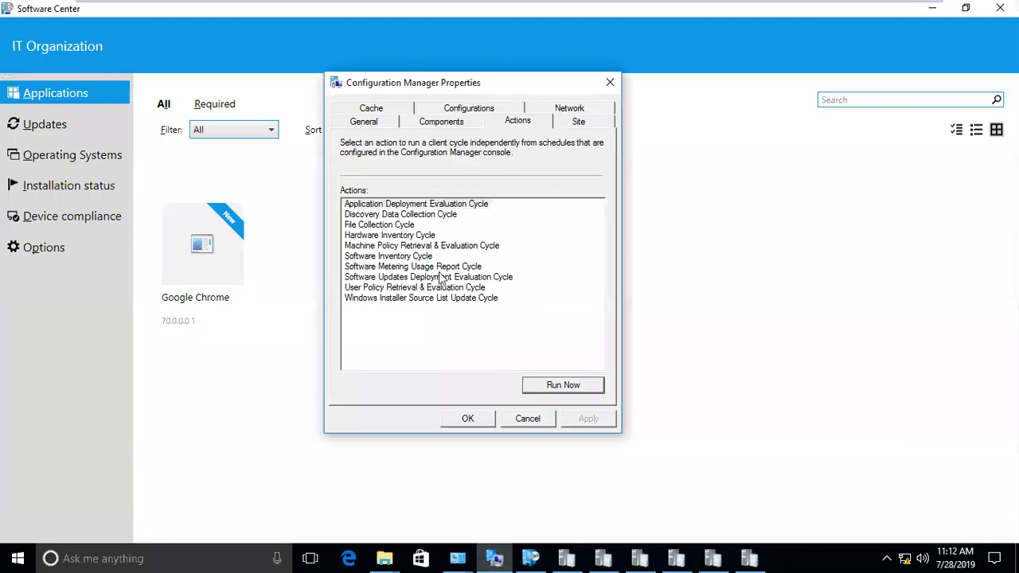
click(390, 246)
click(554, 385)
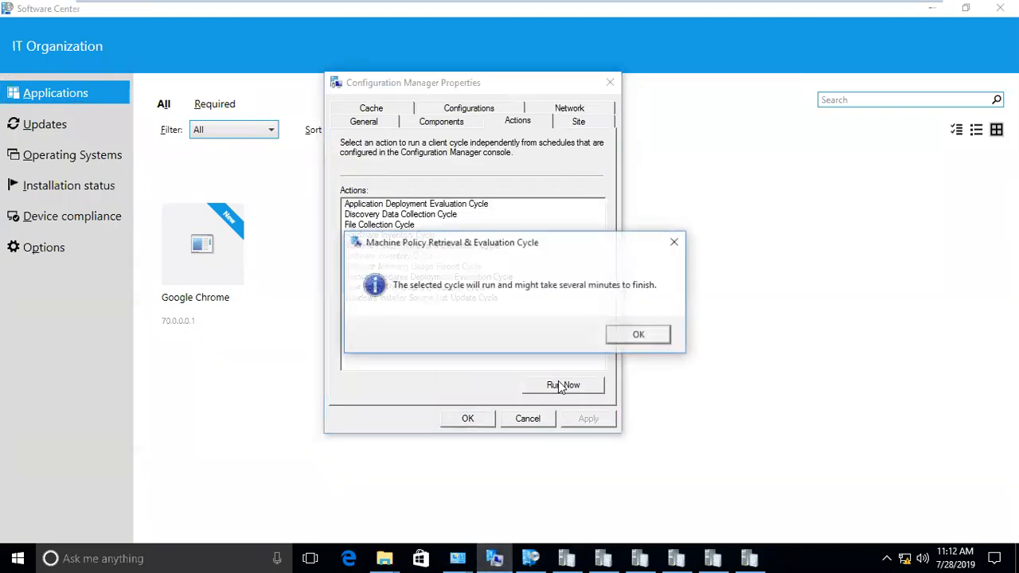
click(631, 339)
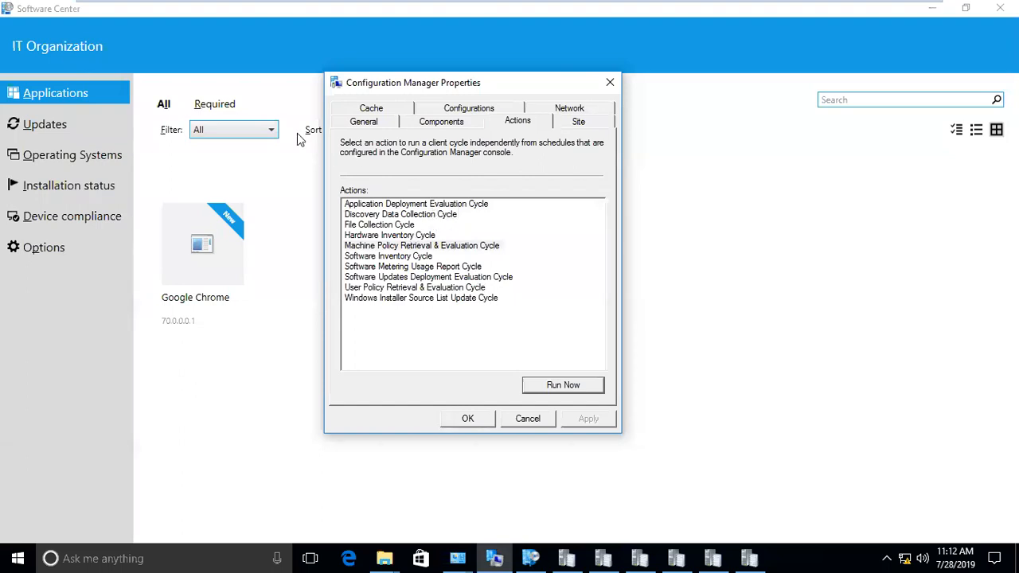
click(429, 207)
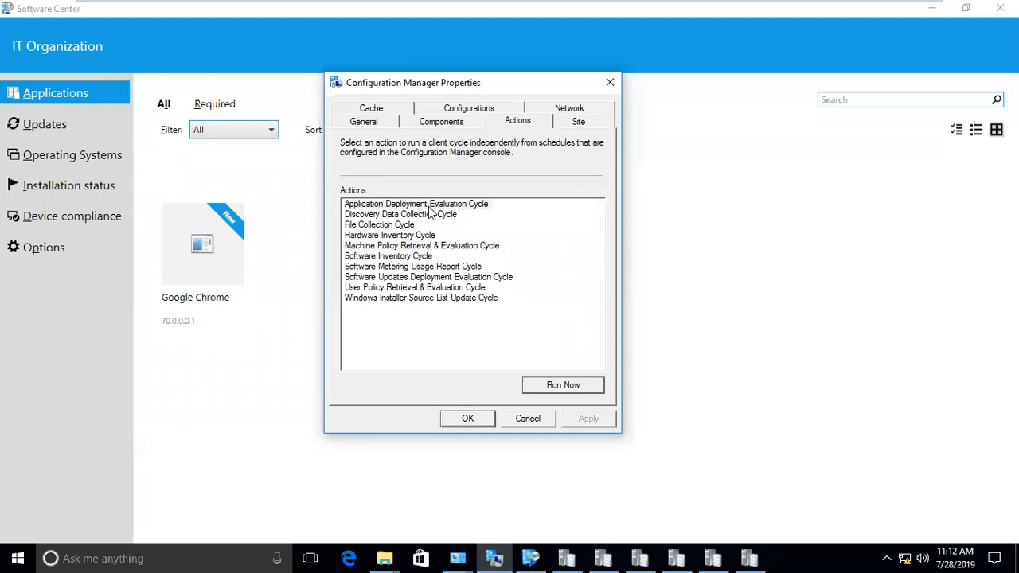
click(563, 385)
click(640, 334)
- Toggle full screen, glance at the file browser windows, and return to client properties
key(ctrl+alt+Return)
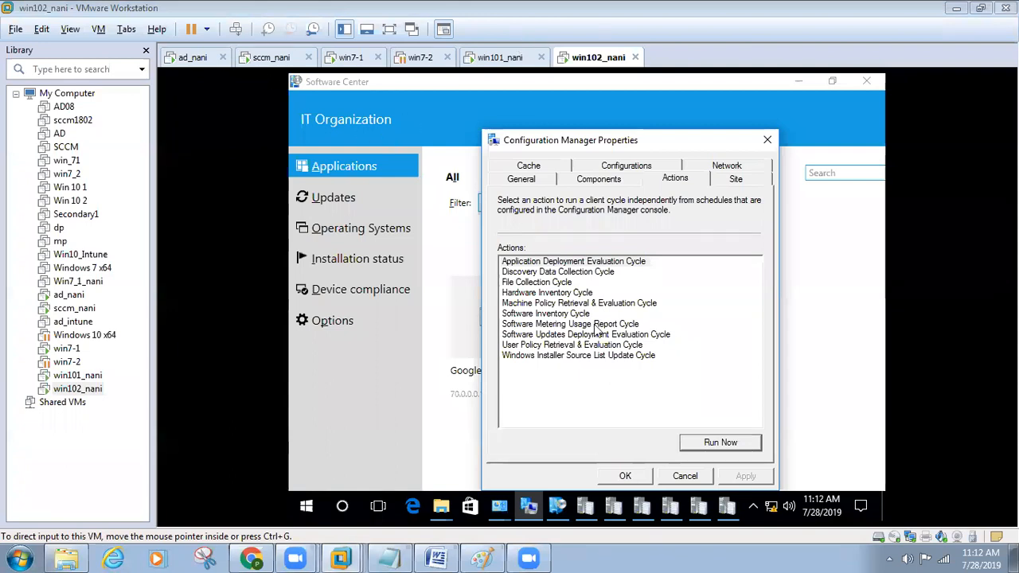
key(ctrl+alt+Return)
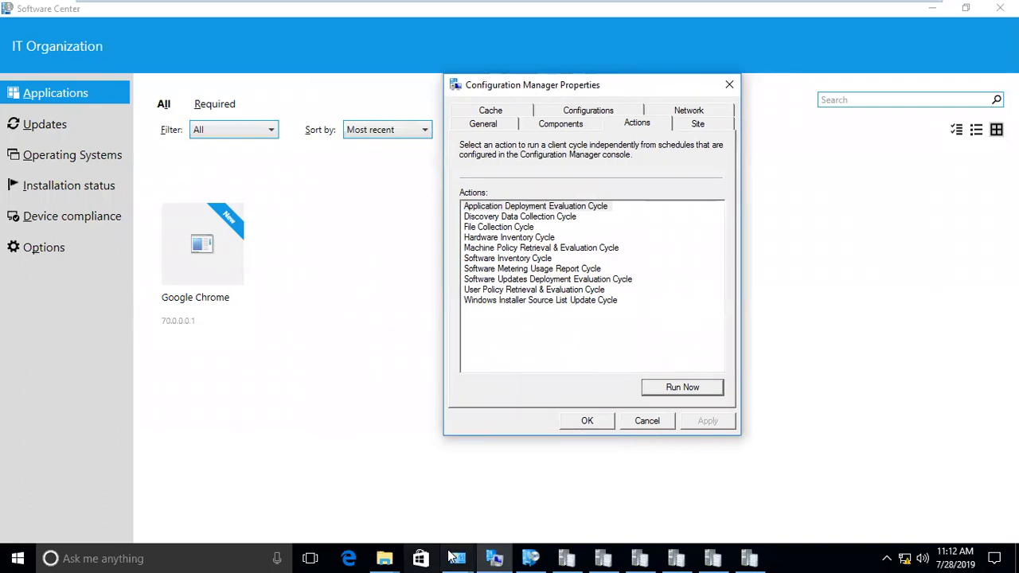
click(377, 554)
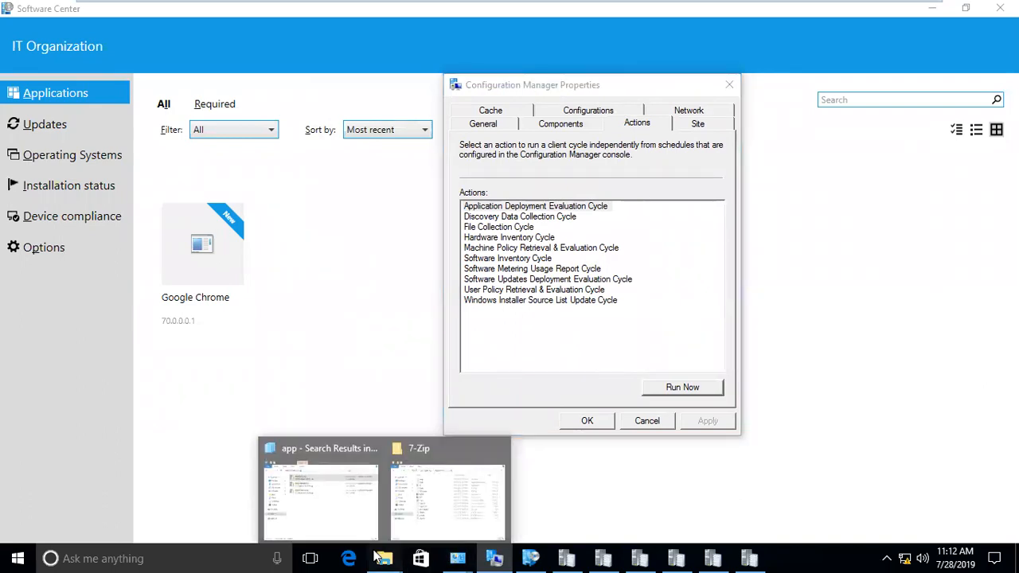
click(576, 365)
- Open the Scheduling settings of the 7 zip 20.0.0.1 - uninstall deployment
mouse_move(684, 22)
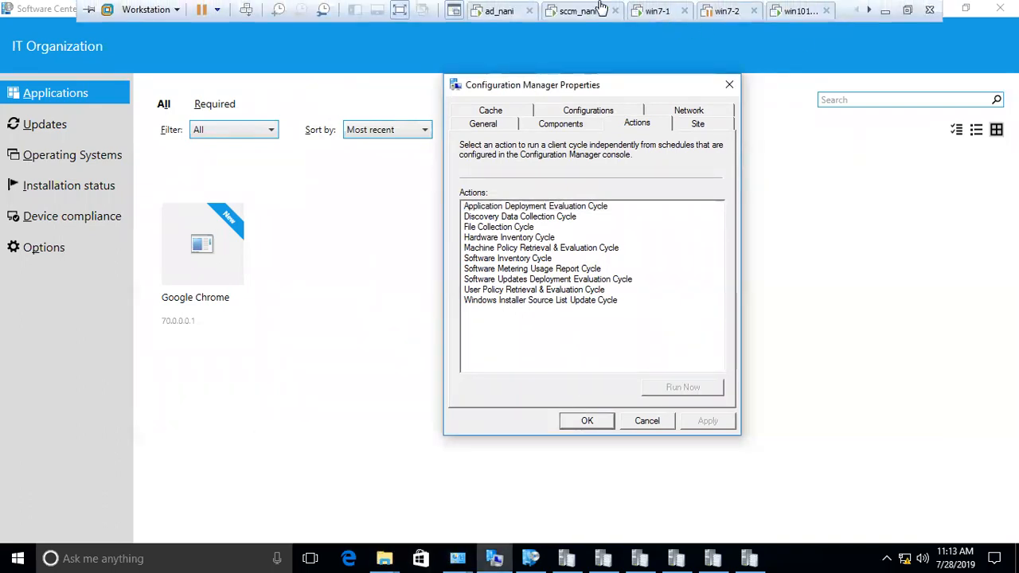
click(579, 16)
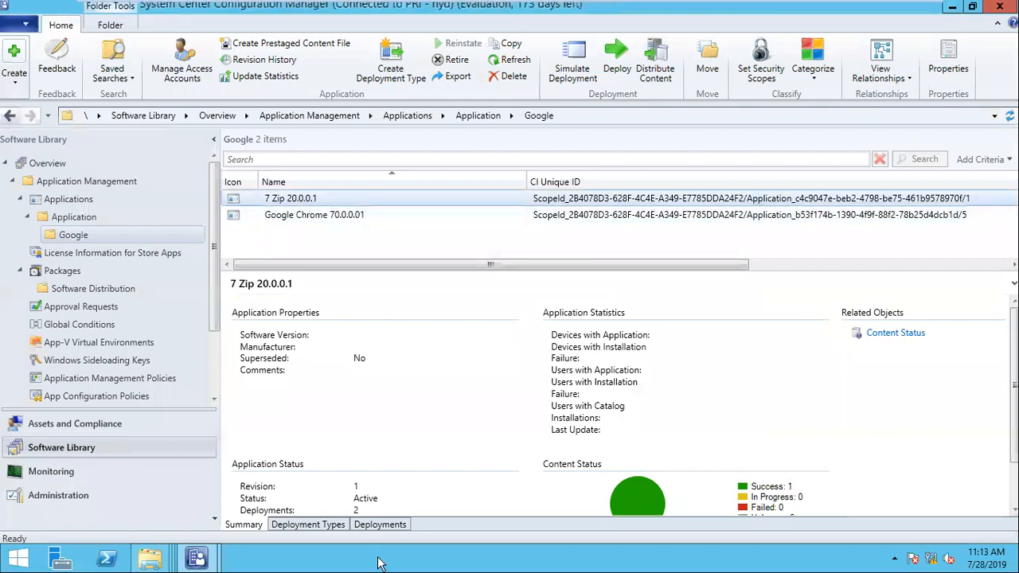
click(381, 525)
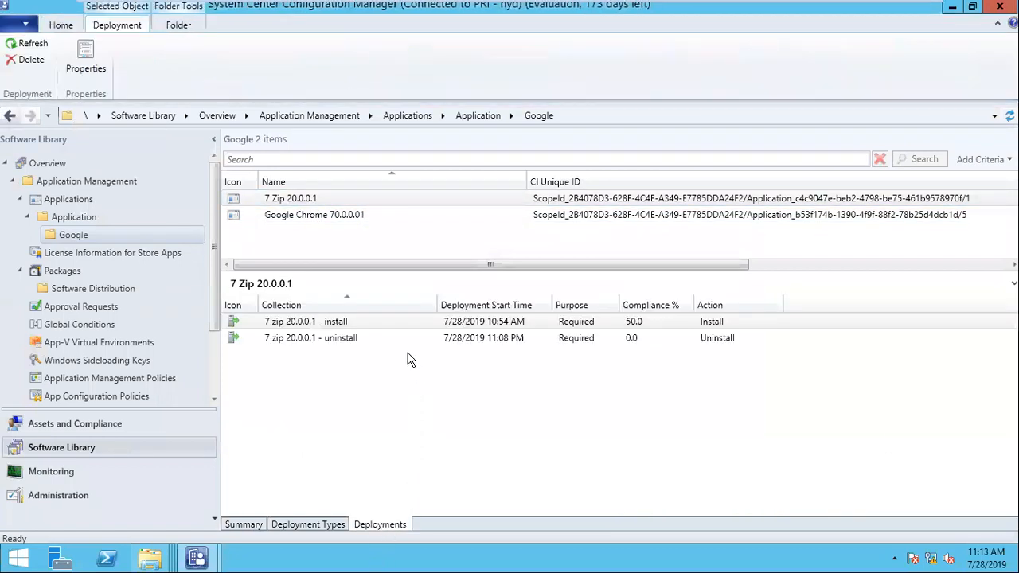
click(365, 338)
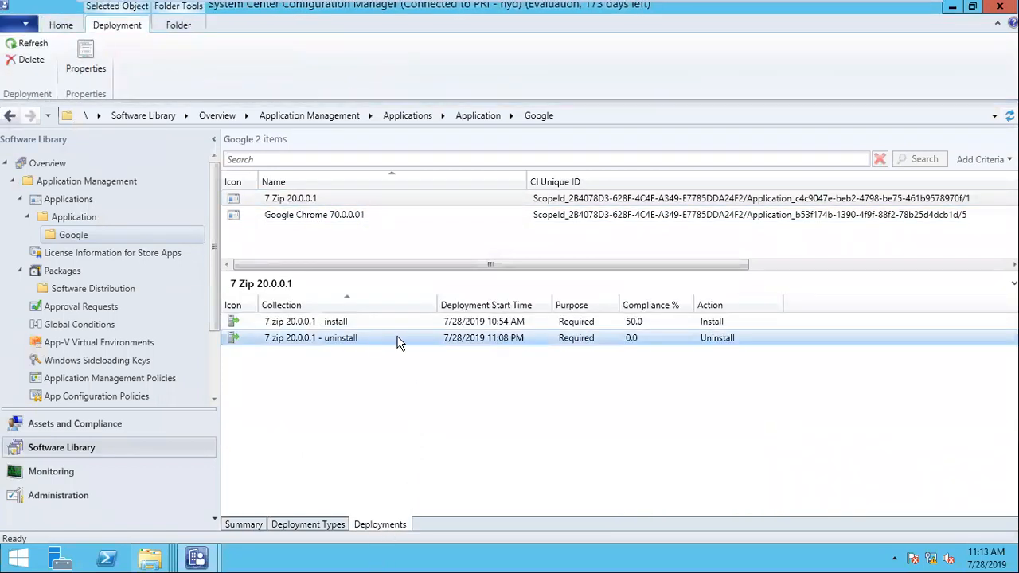
right_click(494, 342)
click(541, 387)
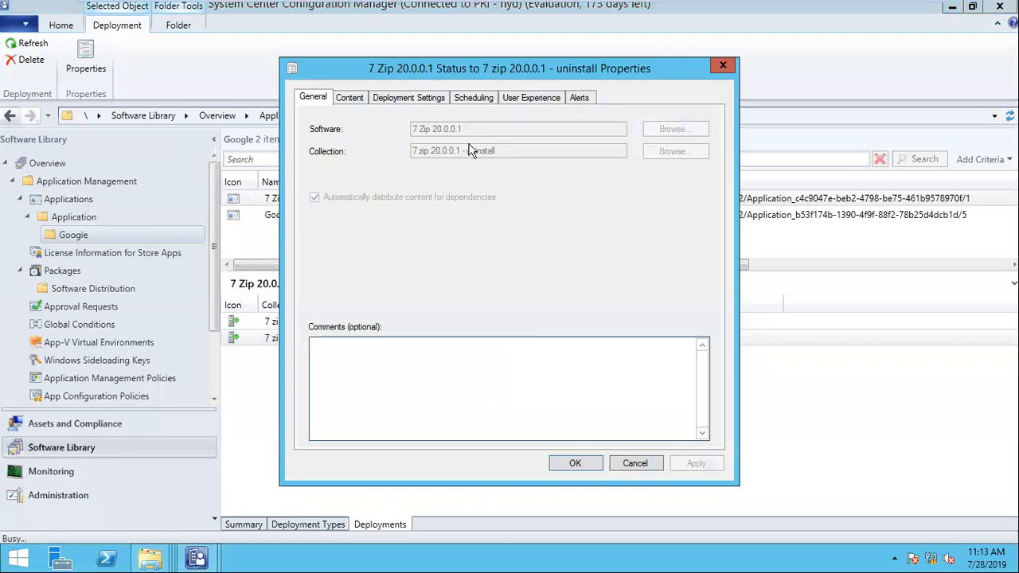
click(470, 98)
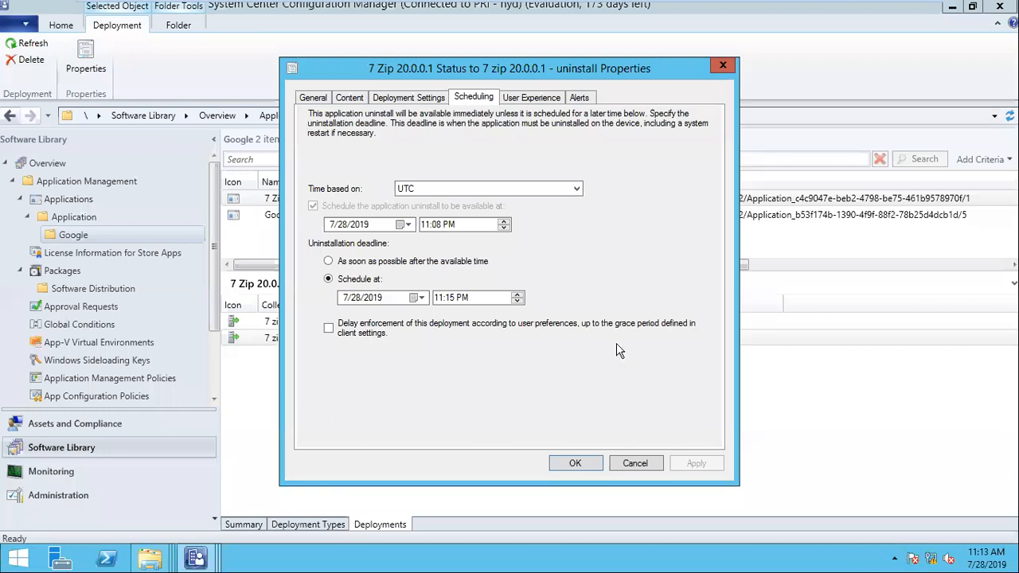
- Set availability to 11:08 AM and the deadline to 11:20 AM, then apply and close
click(437, 226)
click(449, 226)
click(466, 301)
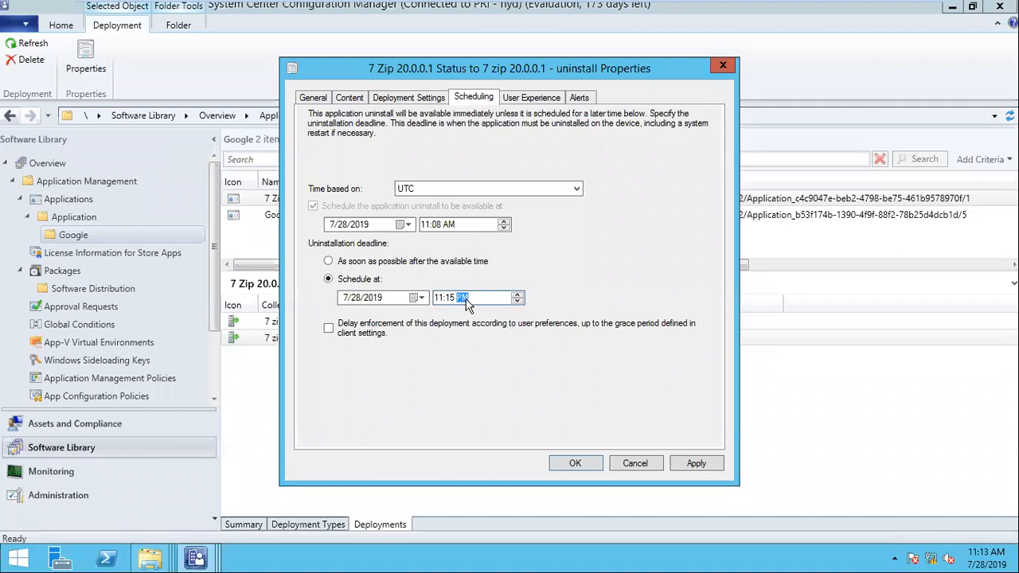
click(451, 301)
text(20)
click(697, 465)
click(583, 466)
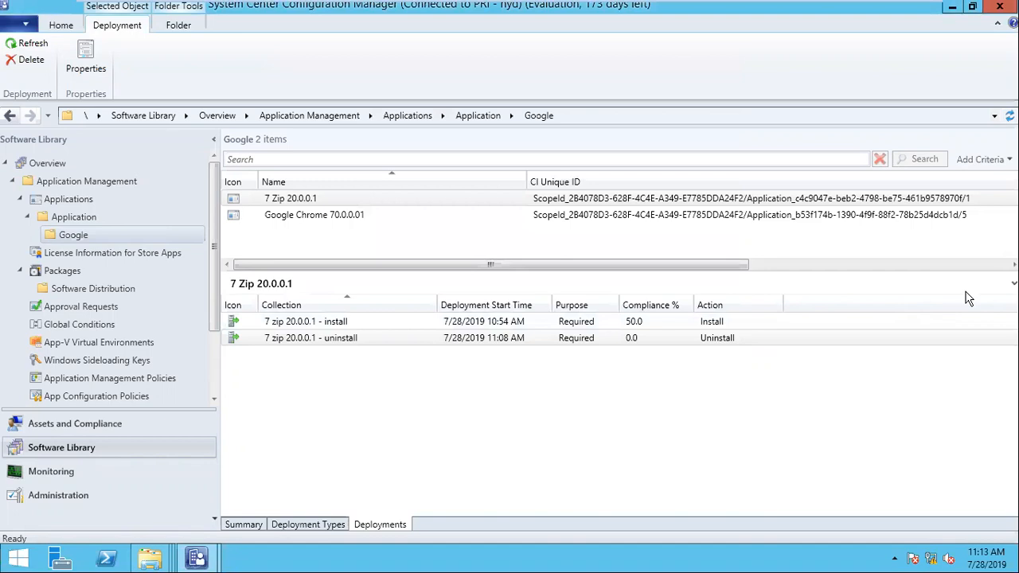
- Run the Machine Policy Retrieval & Evaluation Cycle twice on the Windows 10 client
mouse_move(709, 7)
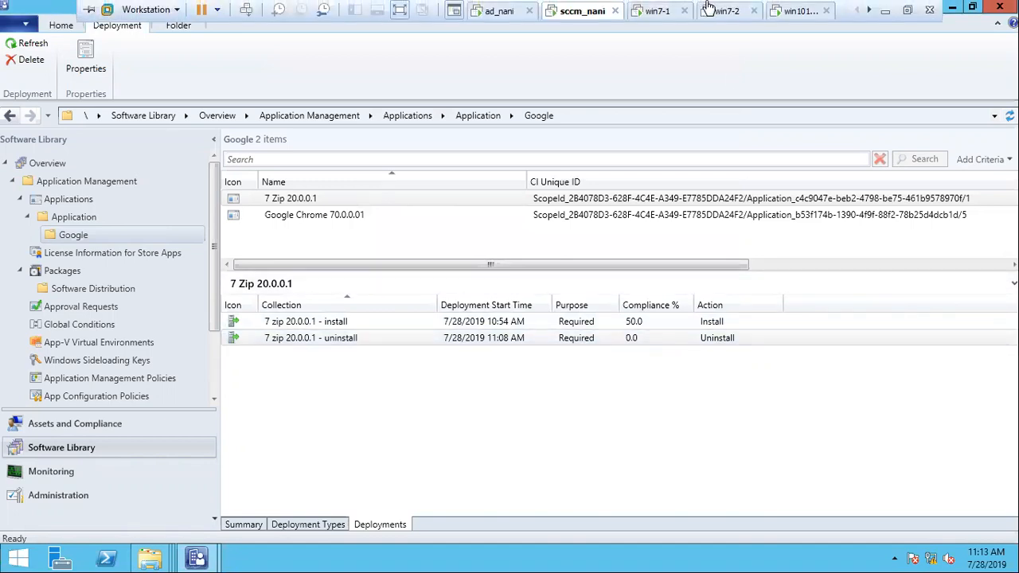
click(741, 11)
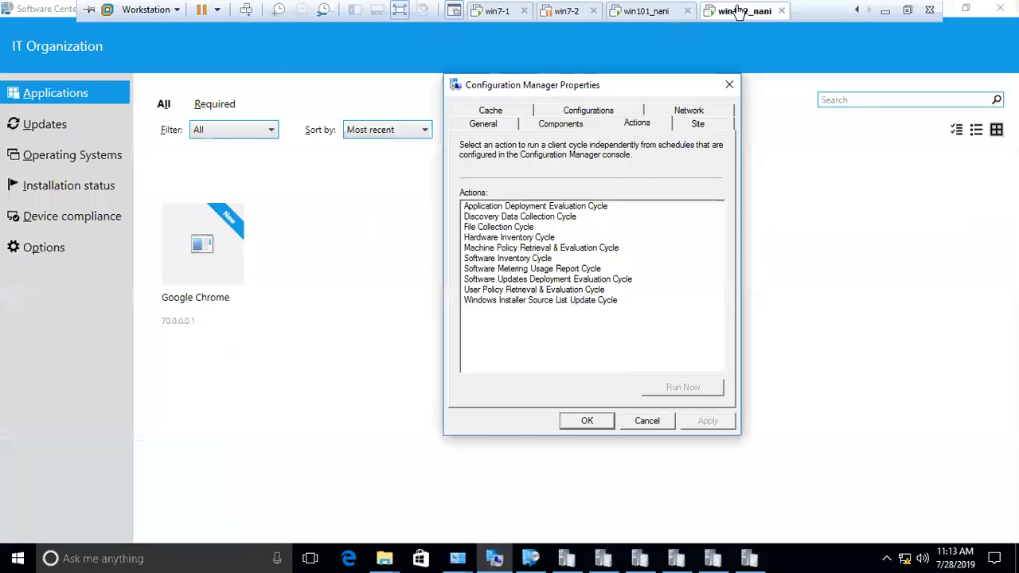
click(526, 258)
click(529, 239)
click(531, 249)
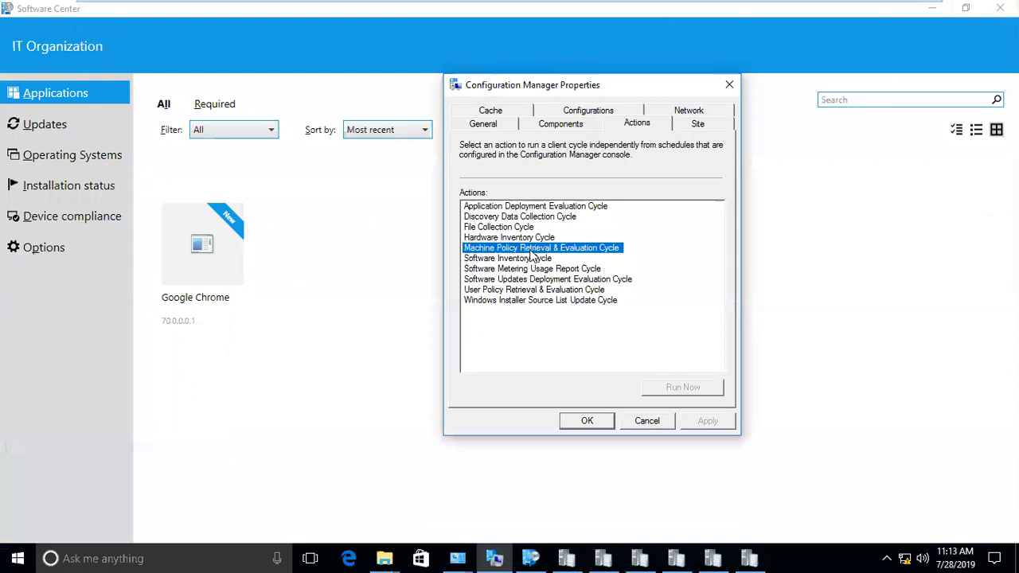
click(684, 387)
click(644, 335)
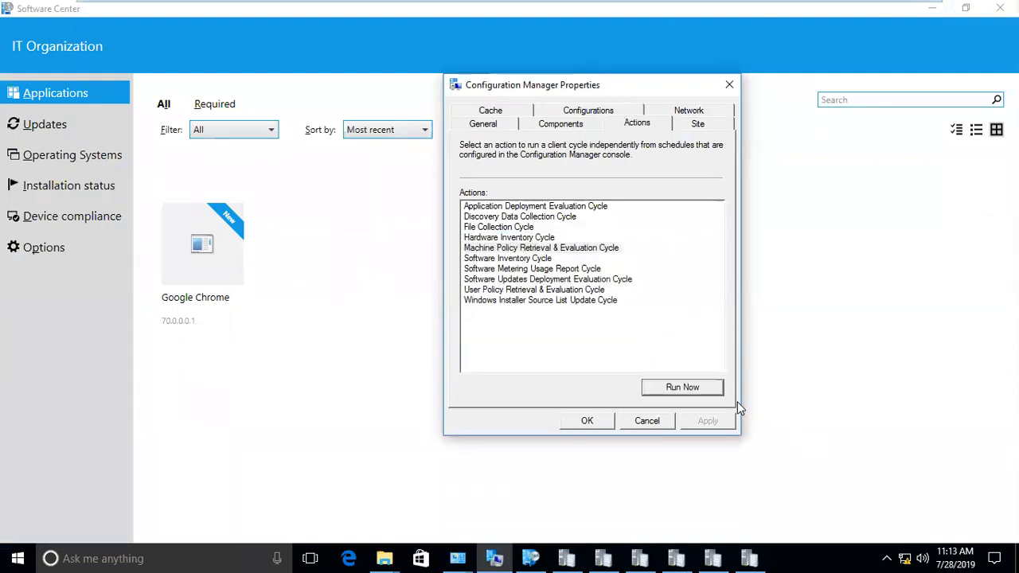
click(683, 389)
click(669, 340)
- Run the Application Deployment Evaluation and Machine Policy cycles once more
click(558, 208)
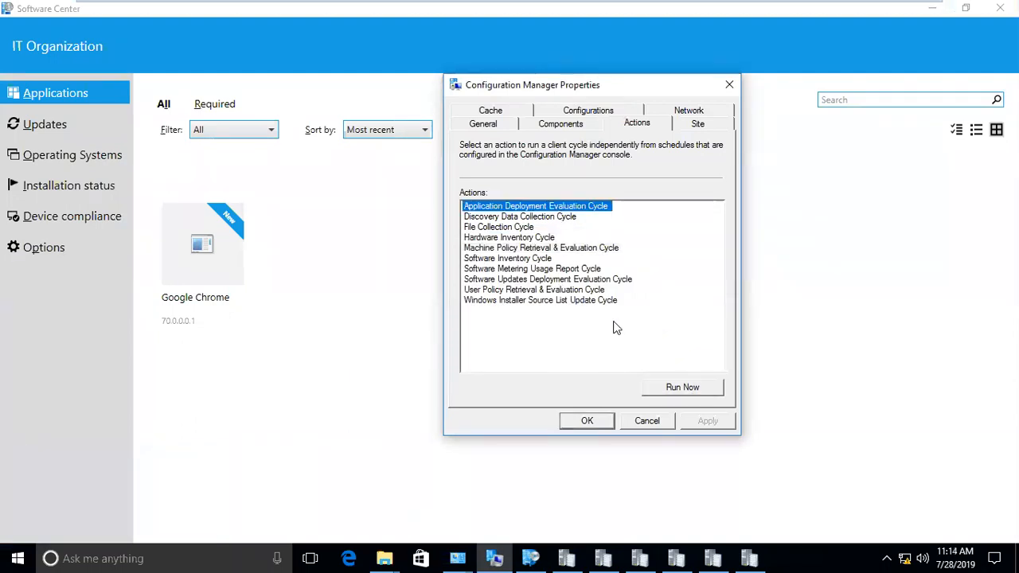
click(680, 387)
click(640, 335)
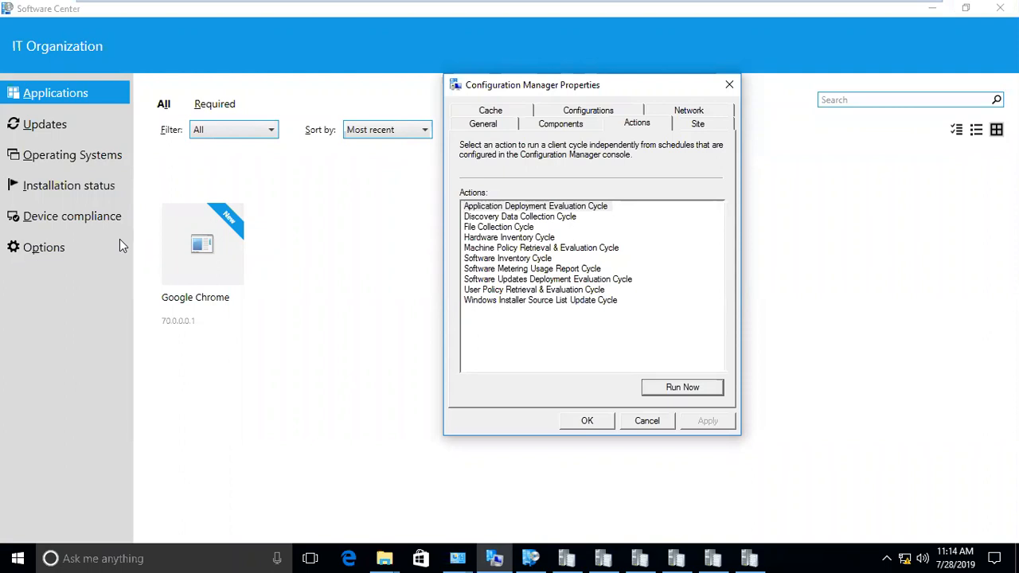
click(556, 248)
click(683, 387)
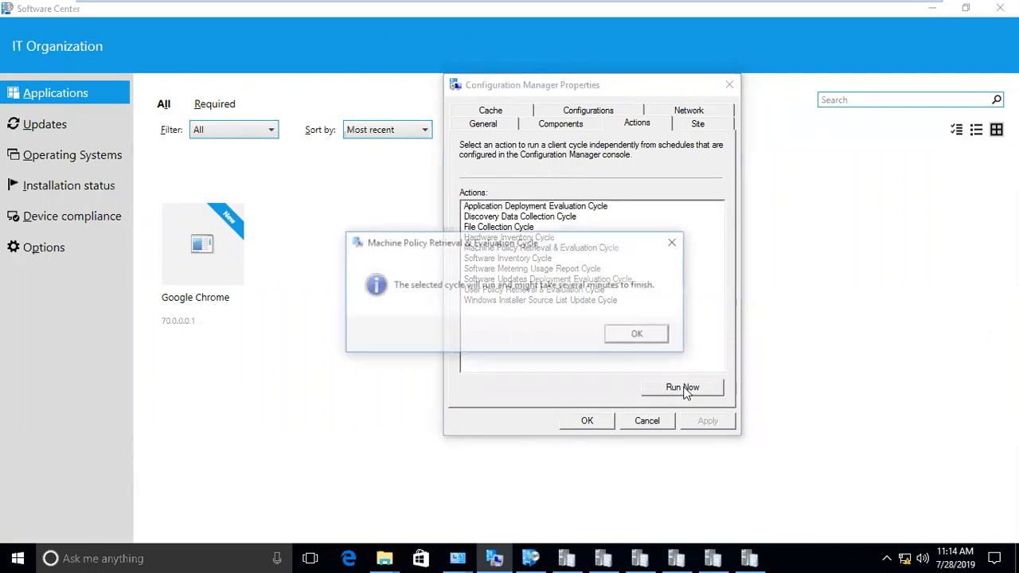
click(652, 335)
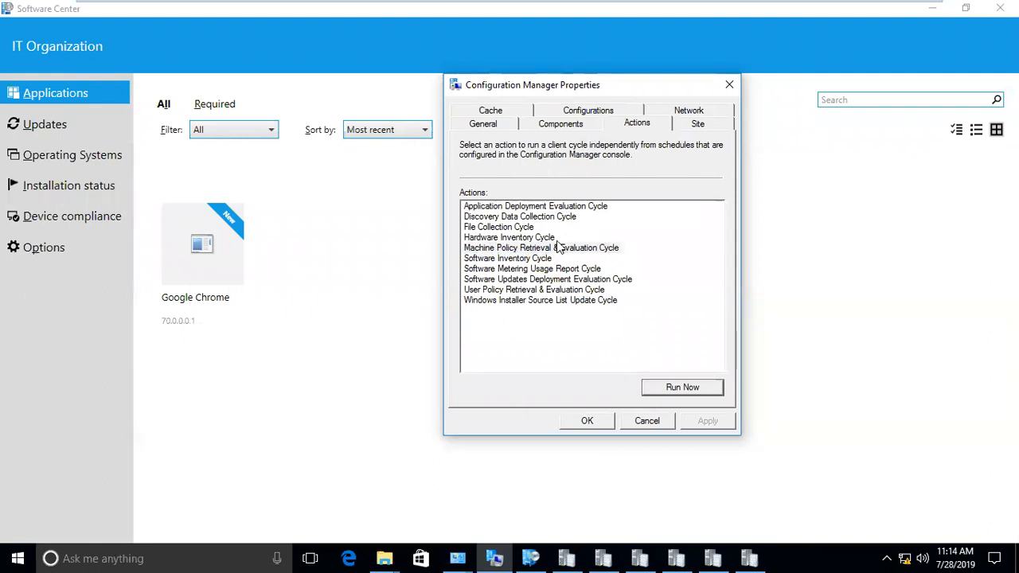
click(538, 209)
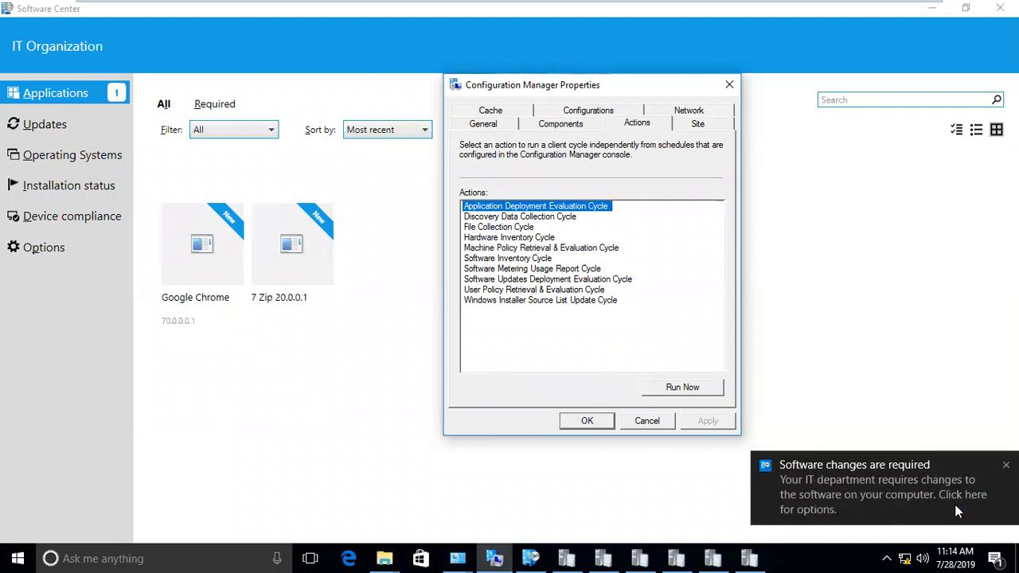
- Check 7 Zip 20.0.0.1's details showing Removal Completed, then switch to the win102_nani machine
click(292, 263)
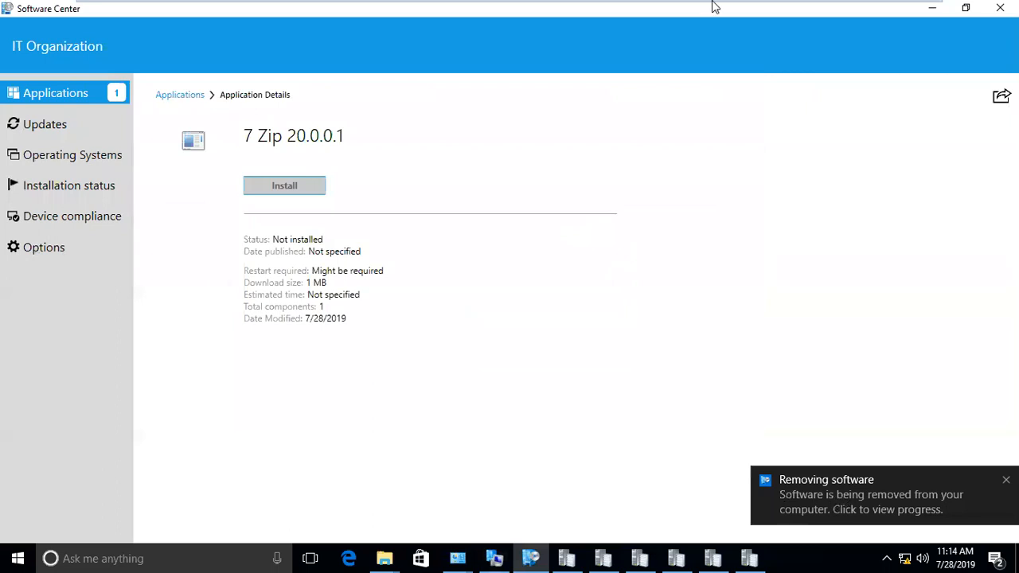
mouse_move(713, 6)
click(641, 18)
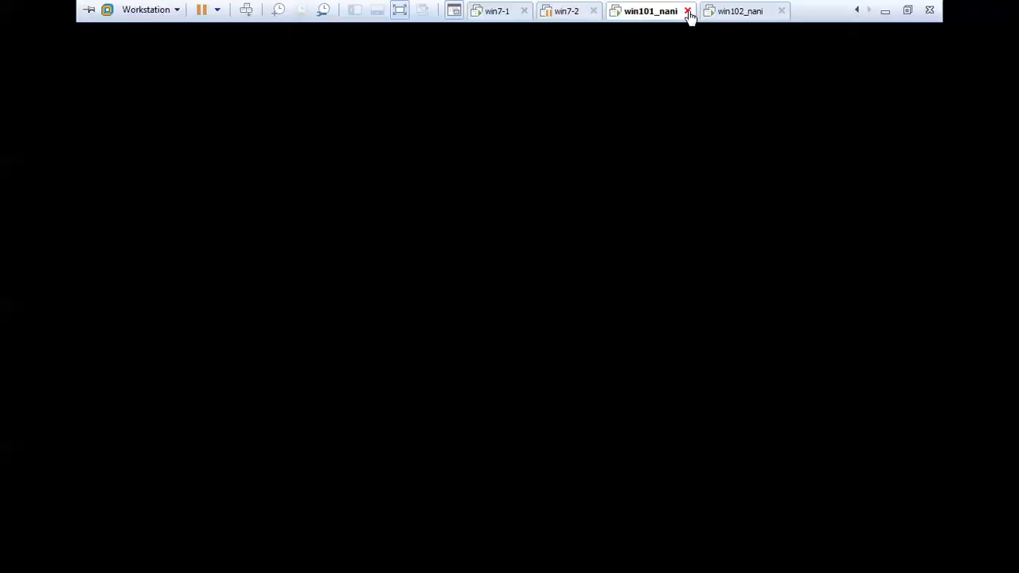
click(738, 15)
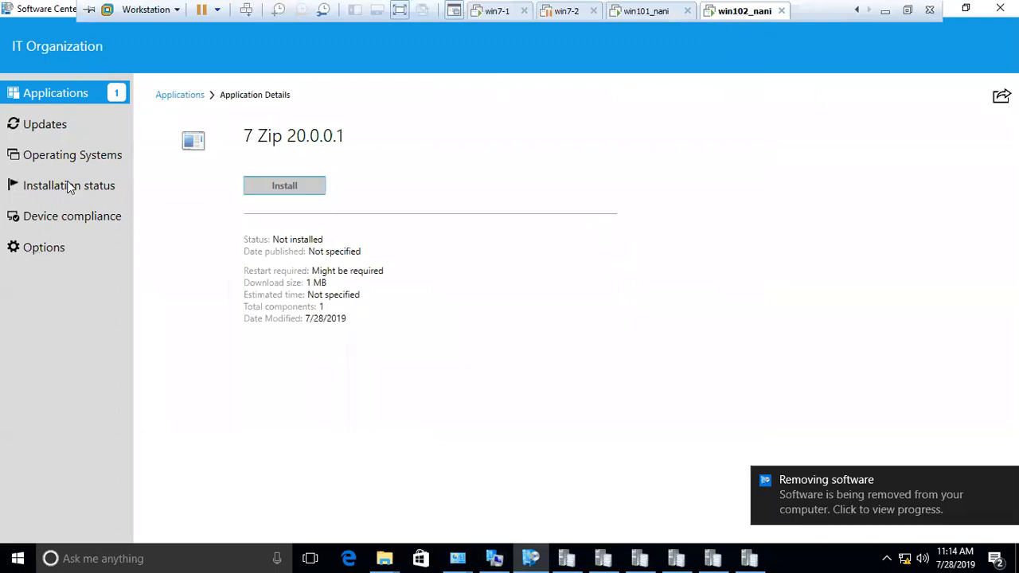
- Show Installation status, which now lists only Google Chrome as installed
click(51, 124)
click(48, 97)
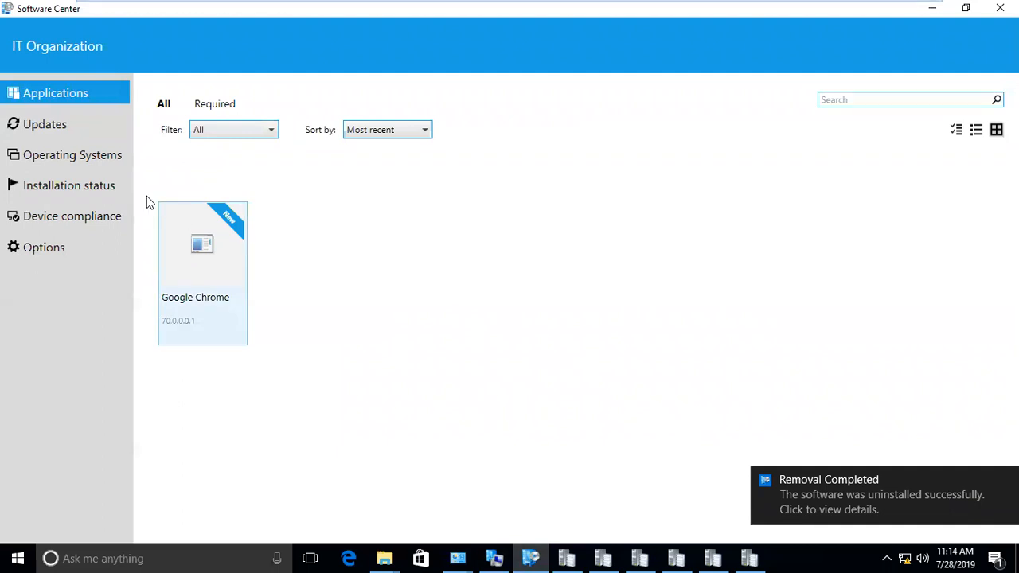
click(85, 185)
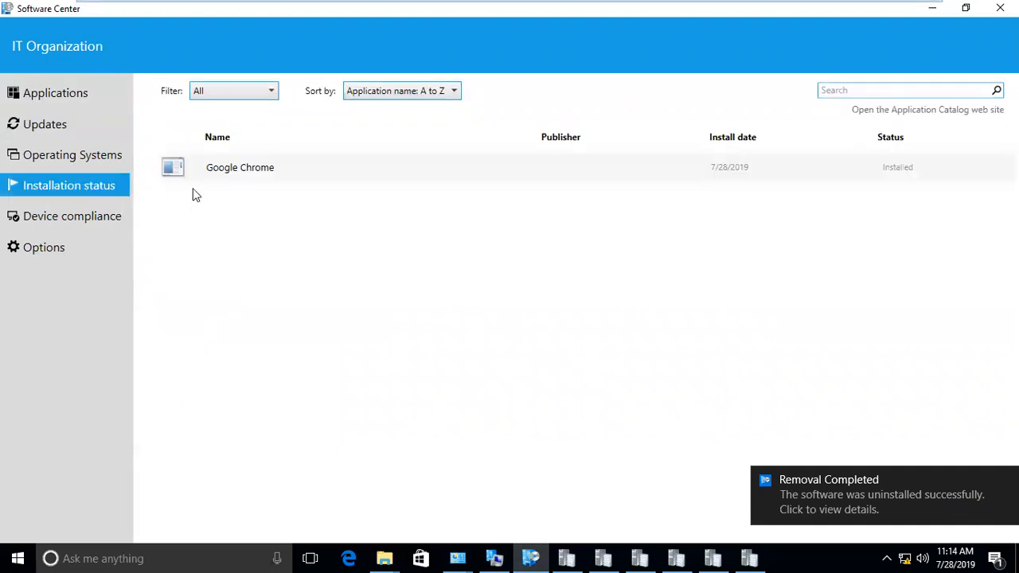
right_click(18, 558)
click(92, 485)
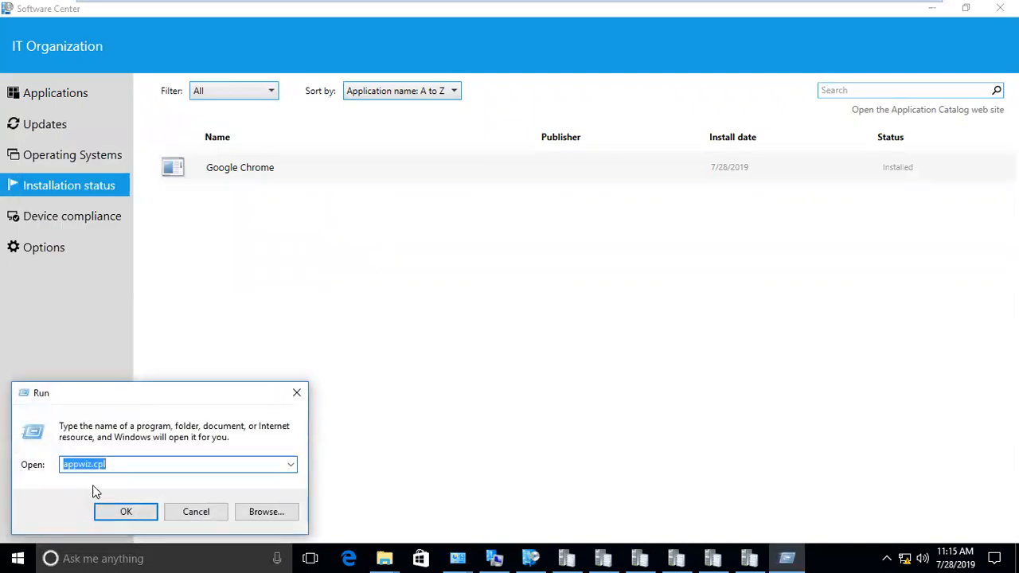
click(142, 512)
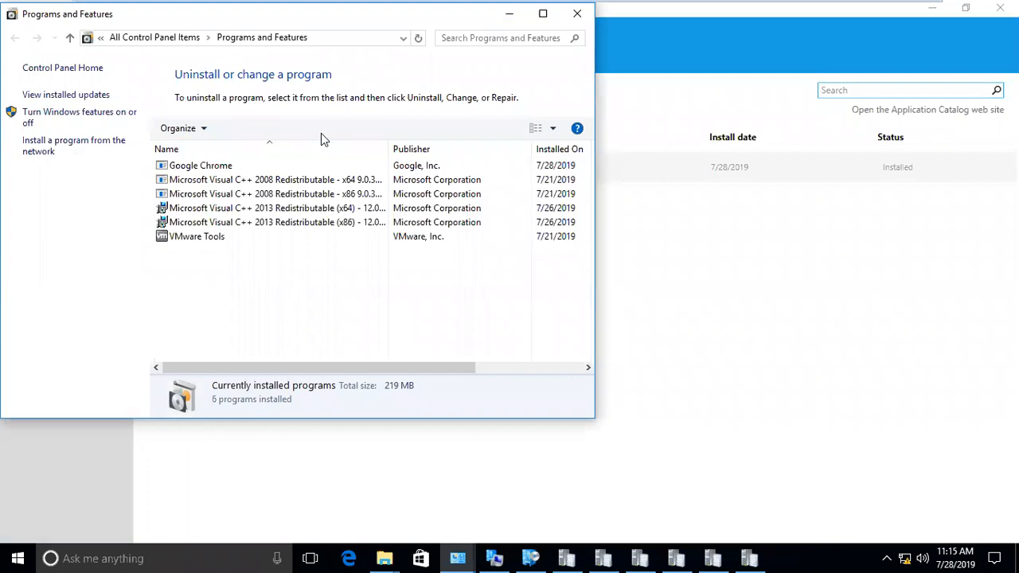
click(578, 15)
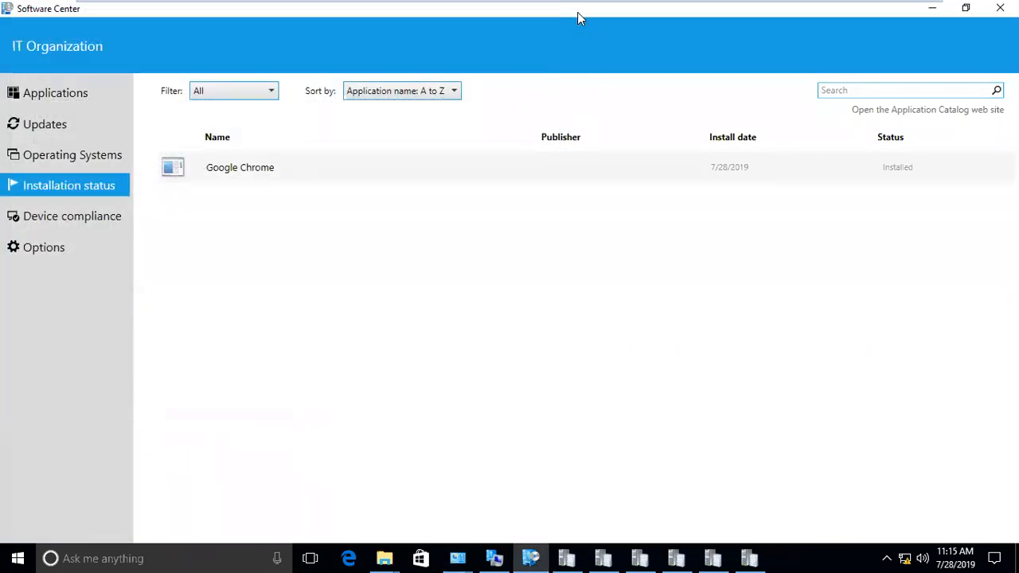
- Switch to the sccm_nani machine and show its console with 7 Zip 20.0.0.1's deployments full screen
mouse_move(785, 3)
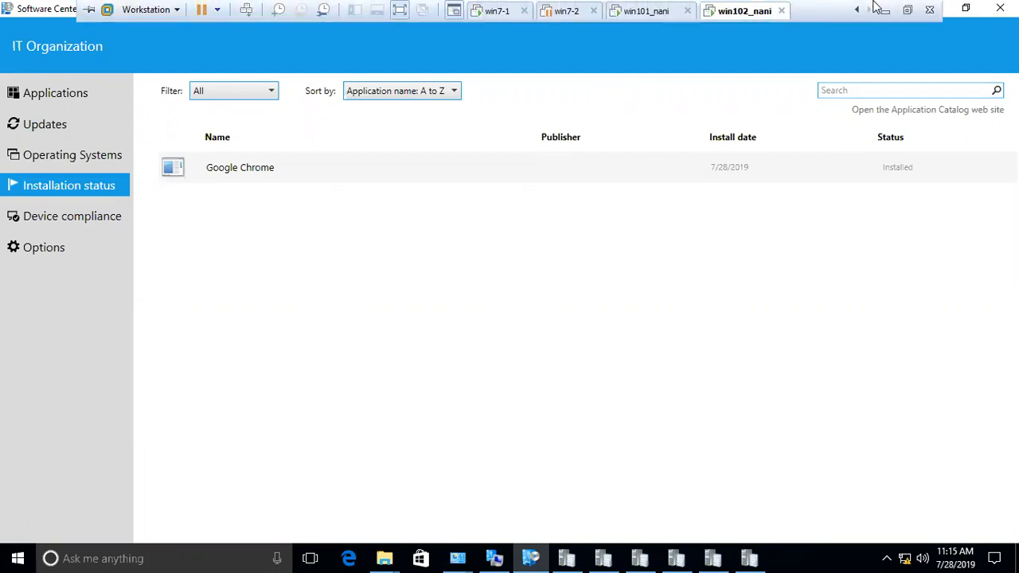
click(905, 10)
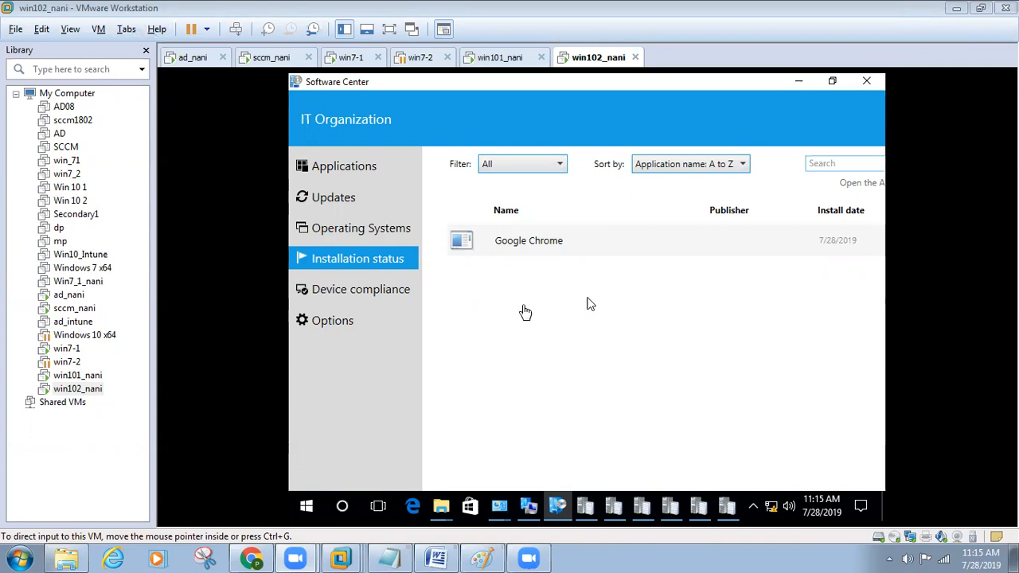
key(ctrl+alt+Return)
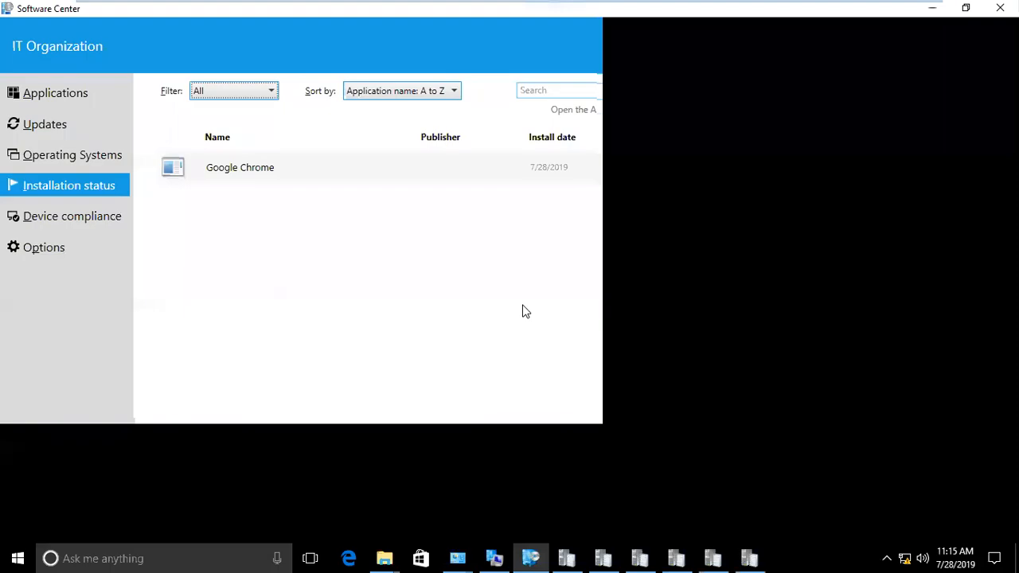
key(ctrl+alt+Return)
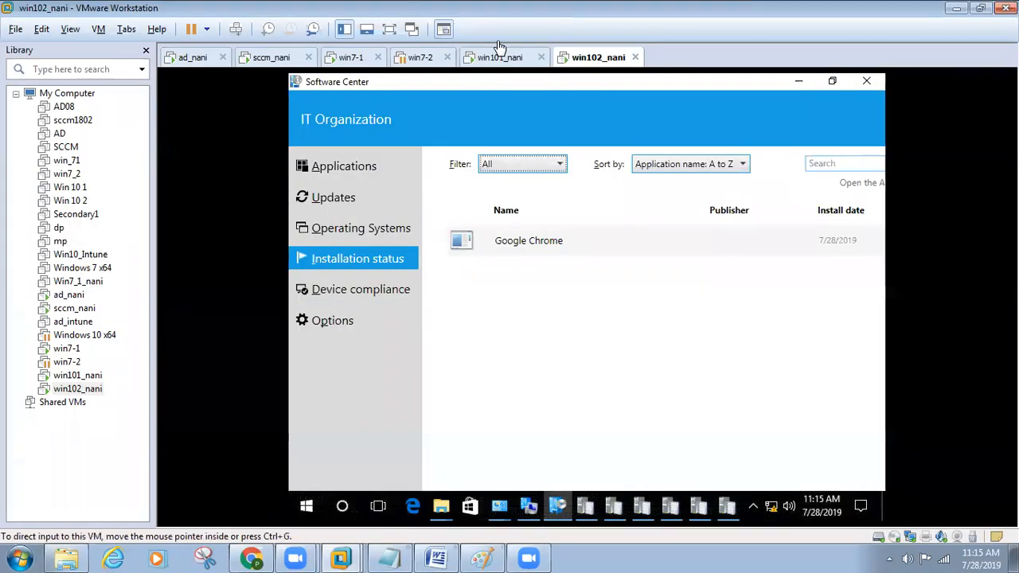
key(ctrl+alt+Return)
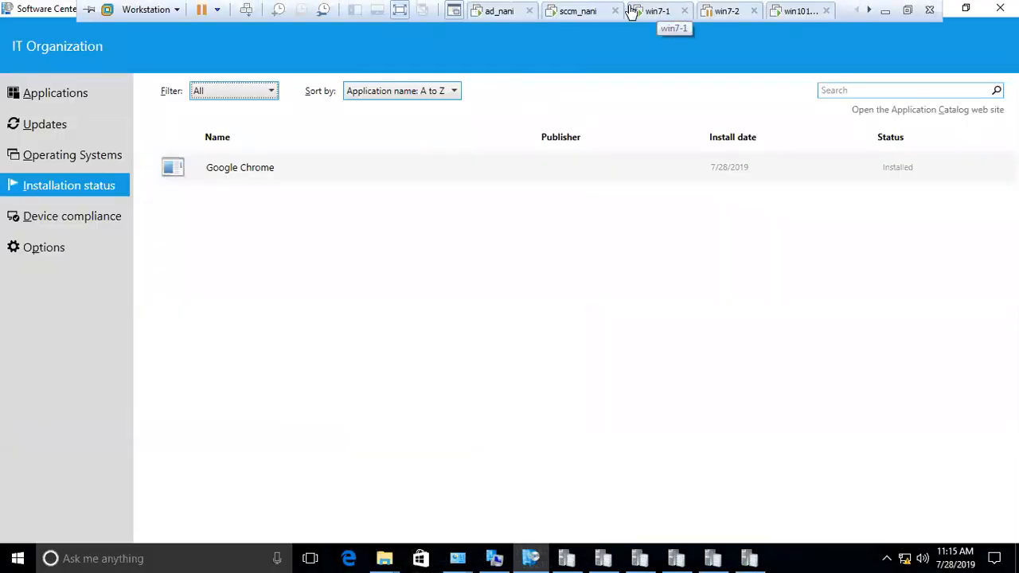
click(573, 17)
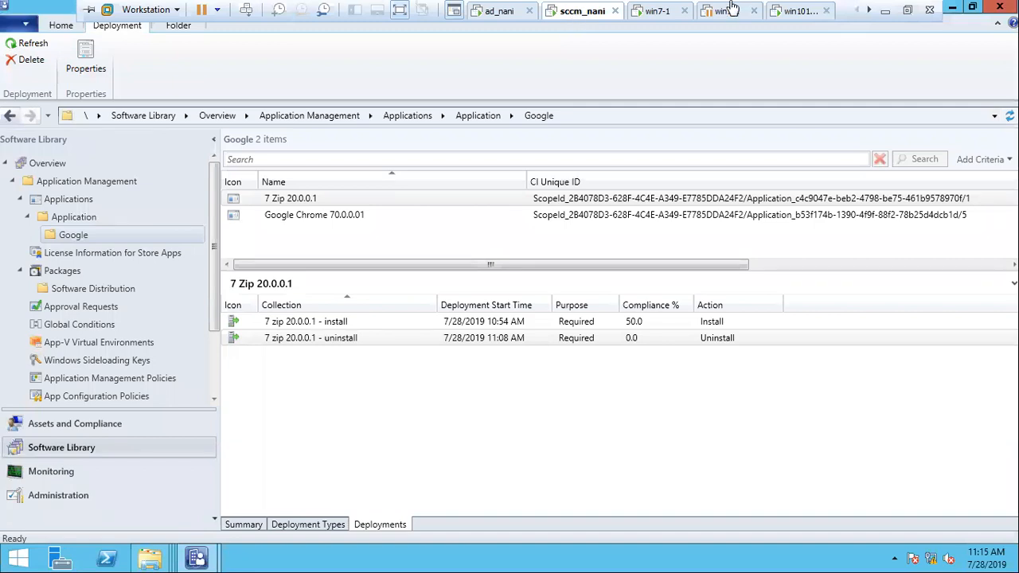
key(ctrl+alt+Return)
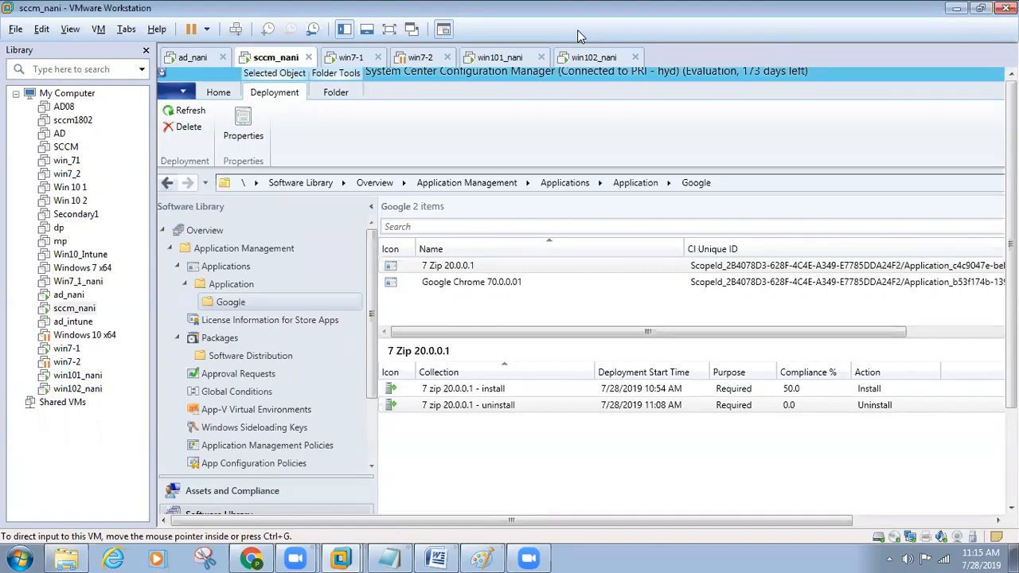
key(ctrl+alt+Return)
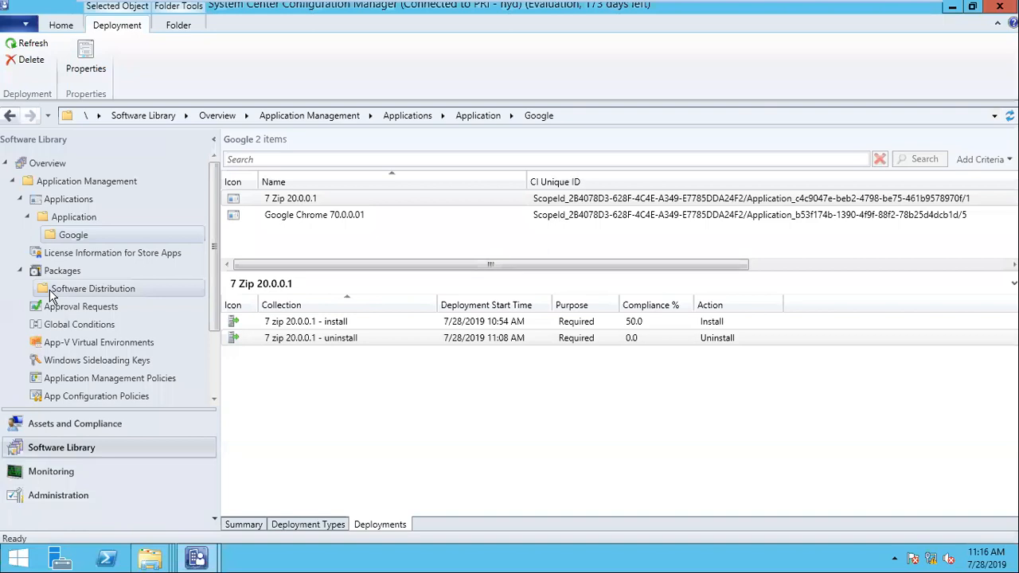
scroll(83, 363, down, 3)
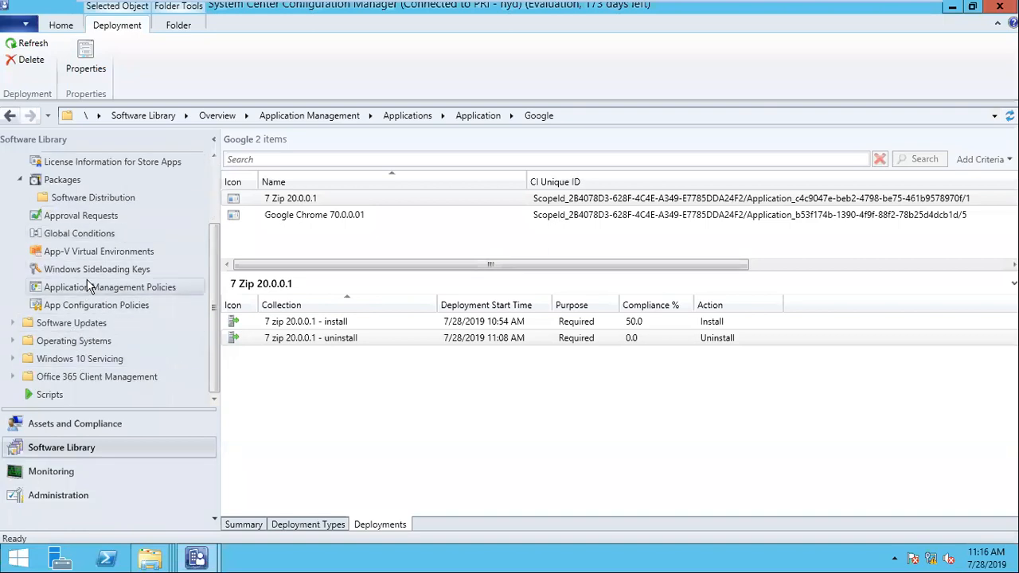
scroll(47, 239, up, 3)
- Open Global Conditions and begin a new global condition, typing the name Msoffi
click(20, 199)
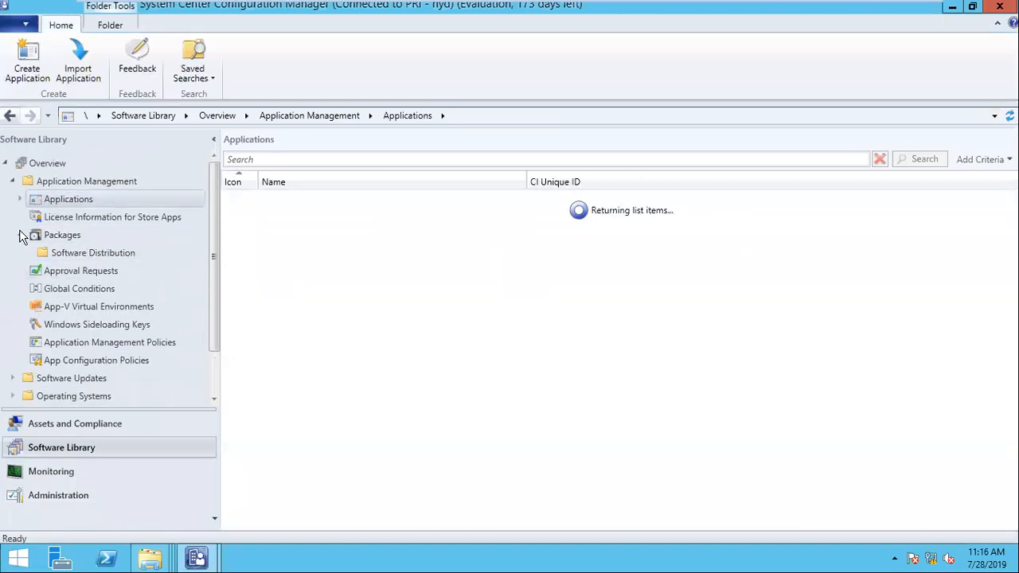
click(20, 236)
click(79, 270)
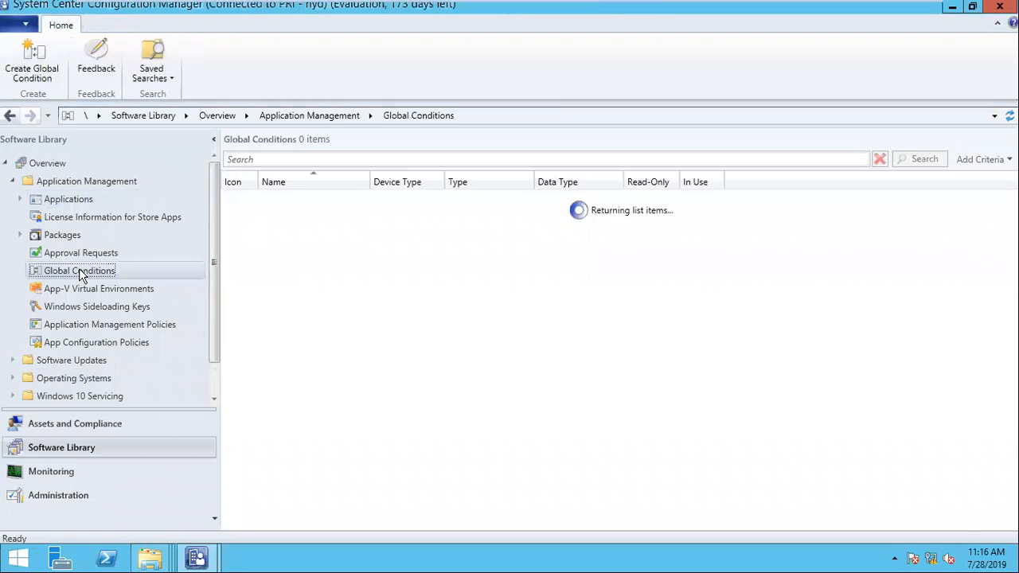
right_click(79, 269)
key(Escape)
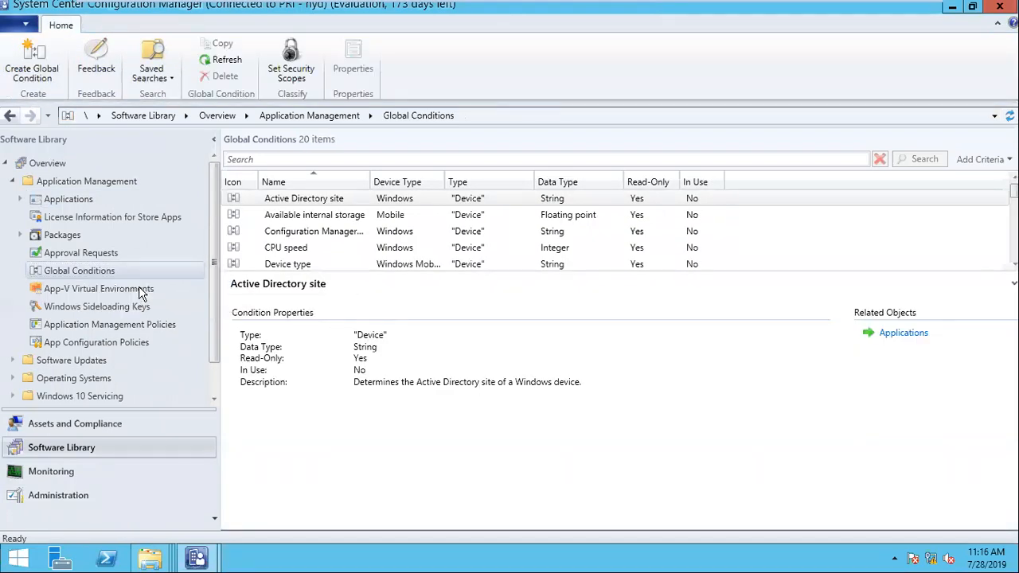
text(Msoffice)
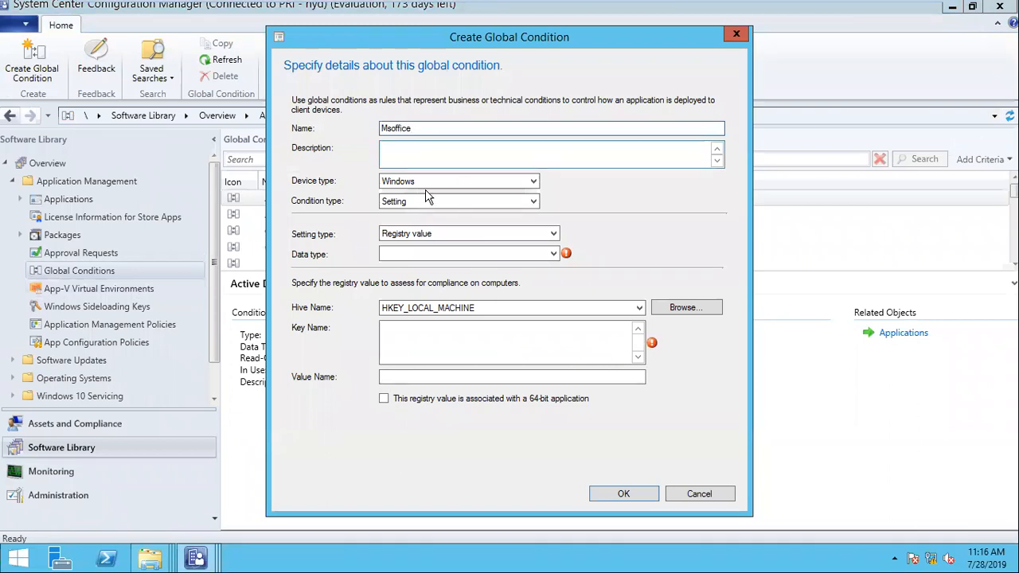
- Change the condition's setting type from Registry value to File system, keeping Windows and Setting
click(419, 237)
click(419, 236)
click(415, 181)
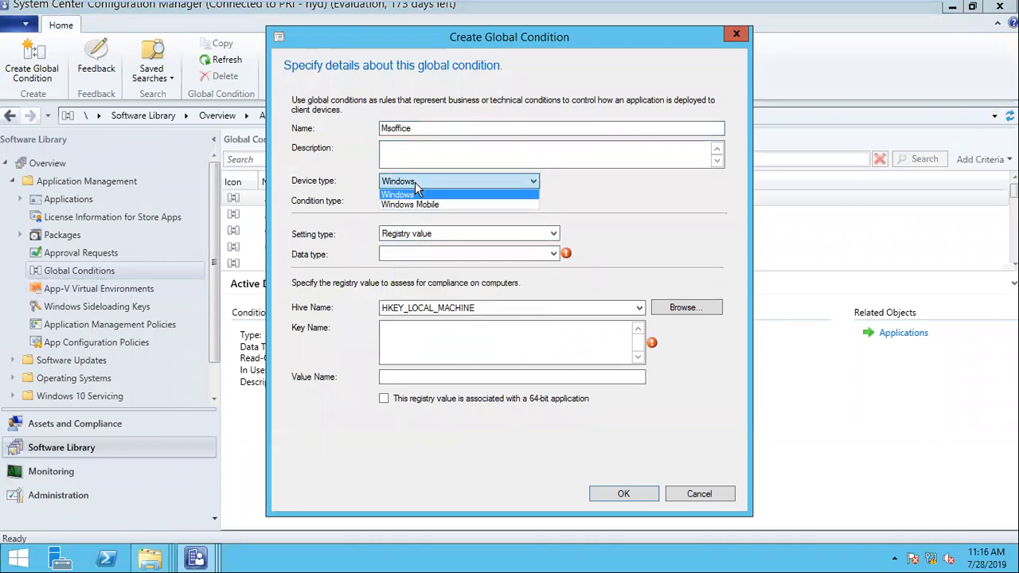
click(423, 192)
click(425, 201)
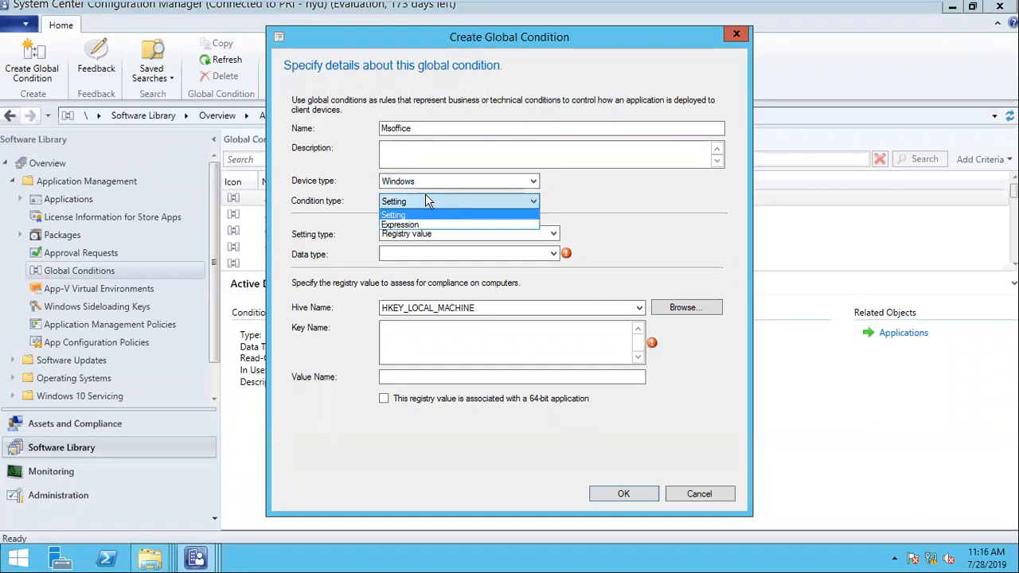
click(424, 199)
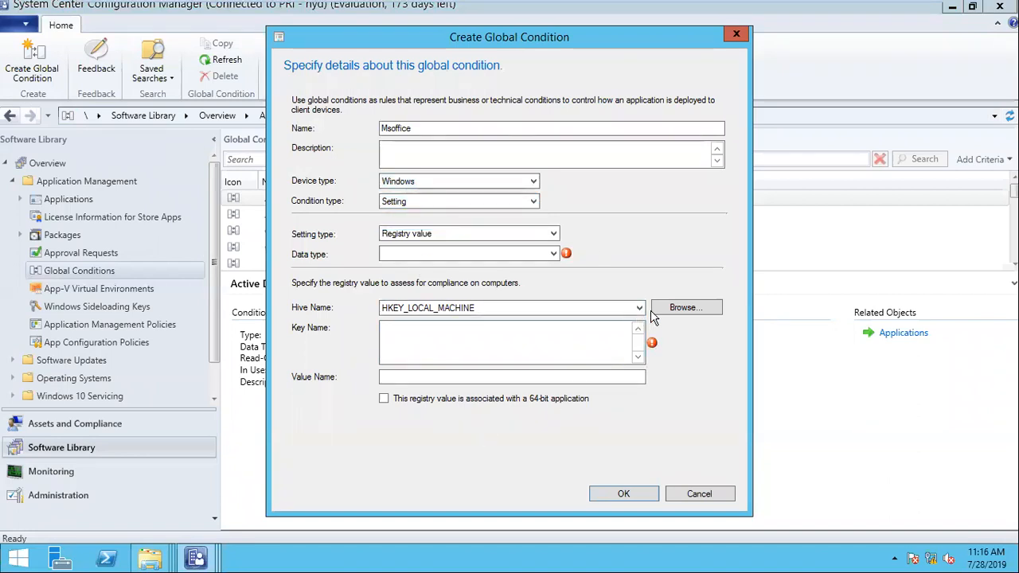
click(592, 307)
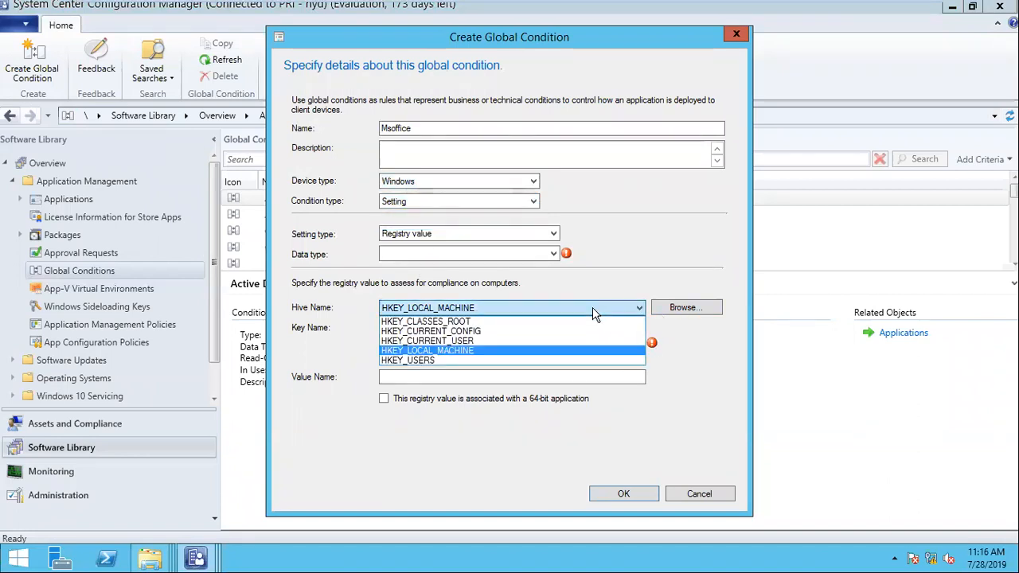
click(592, 308)
click(526, 237)
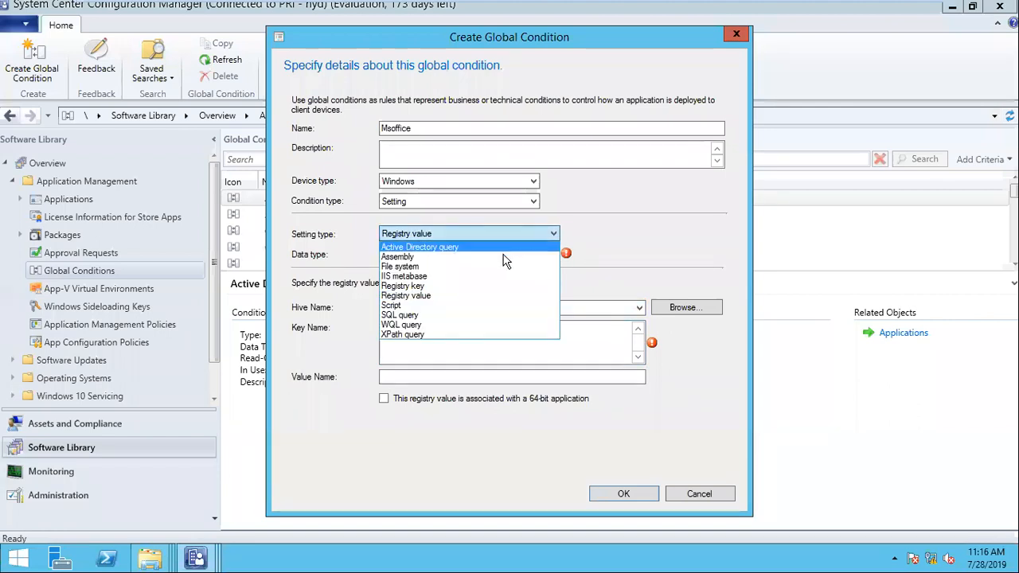
click(452, 266)
- Point the condition at system1's C:\Program Files\7-Zip, rename it 7zip and save
click(673, 329)
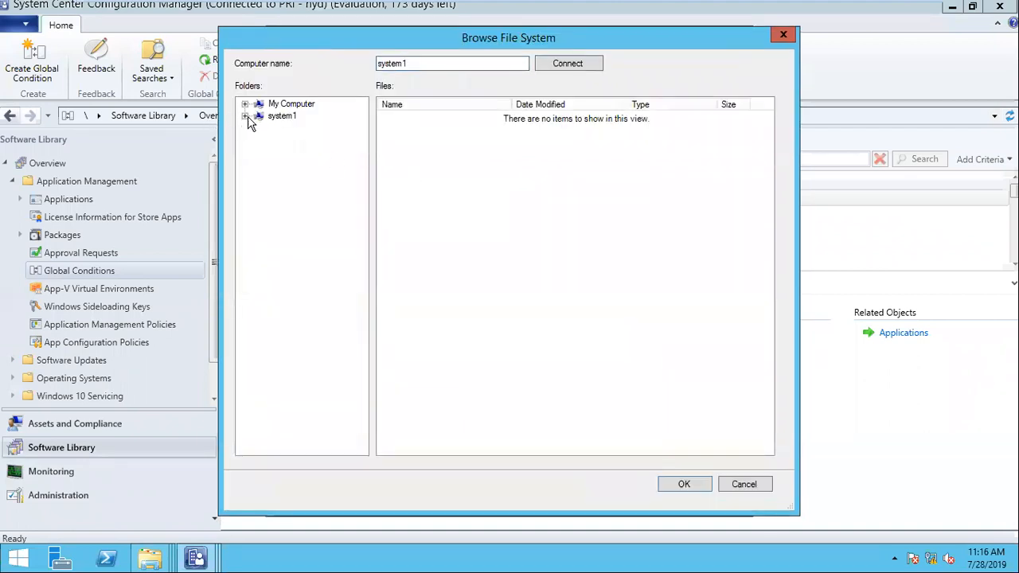
click(246, 116)
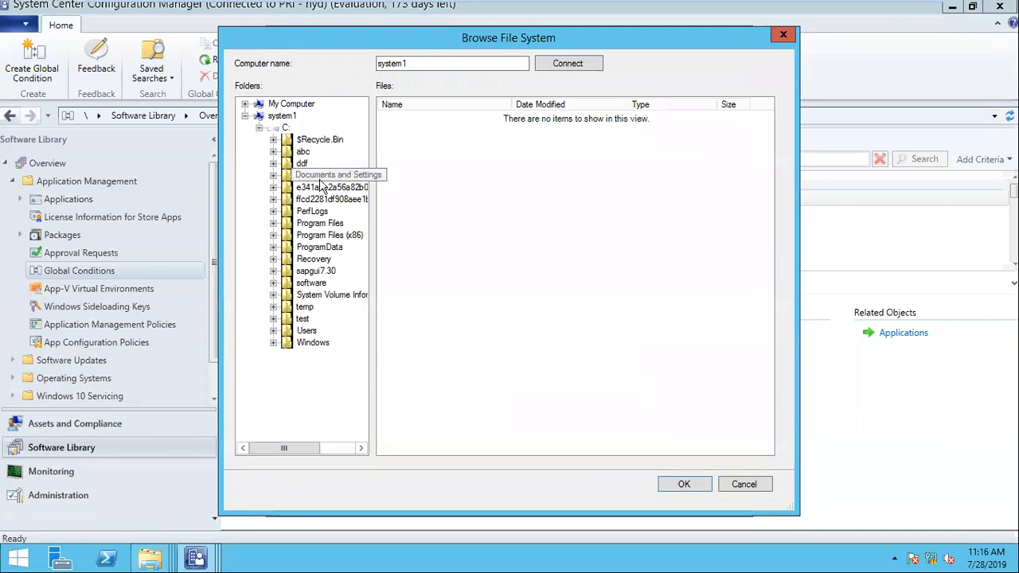
click(321, 224)
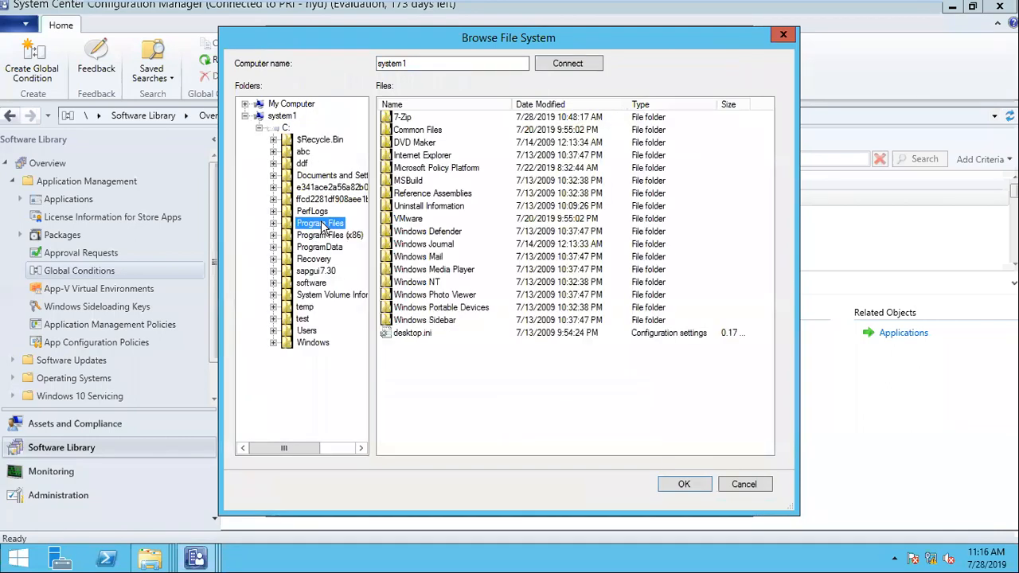
click(406, 120)
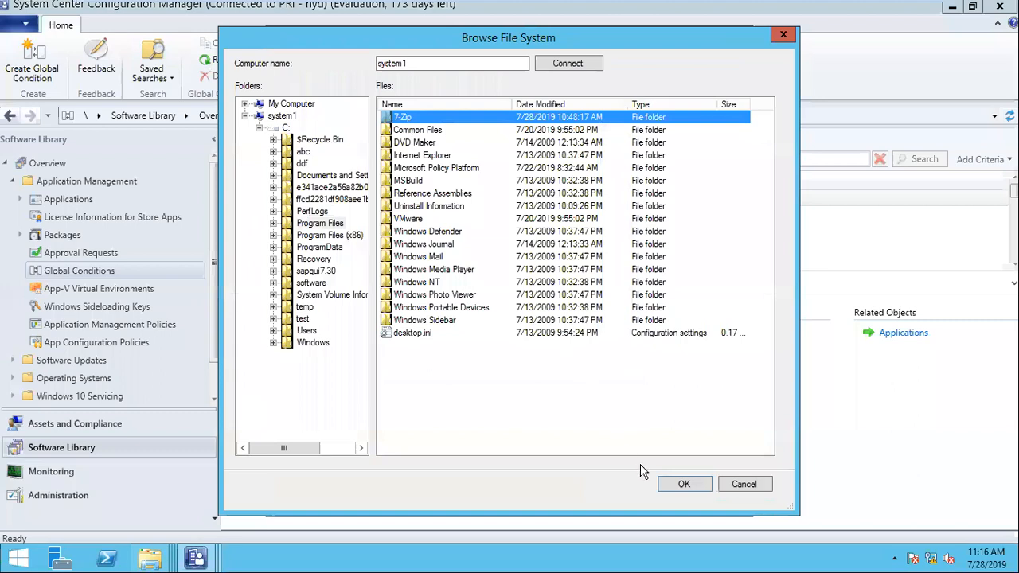
click(676, 488)
double_click(482, 129)
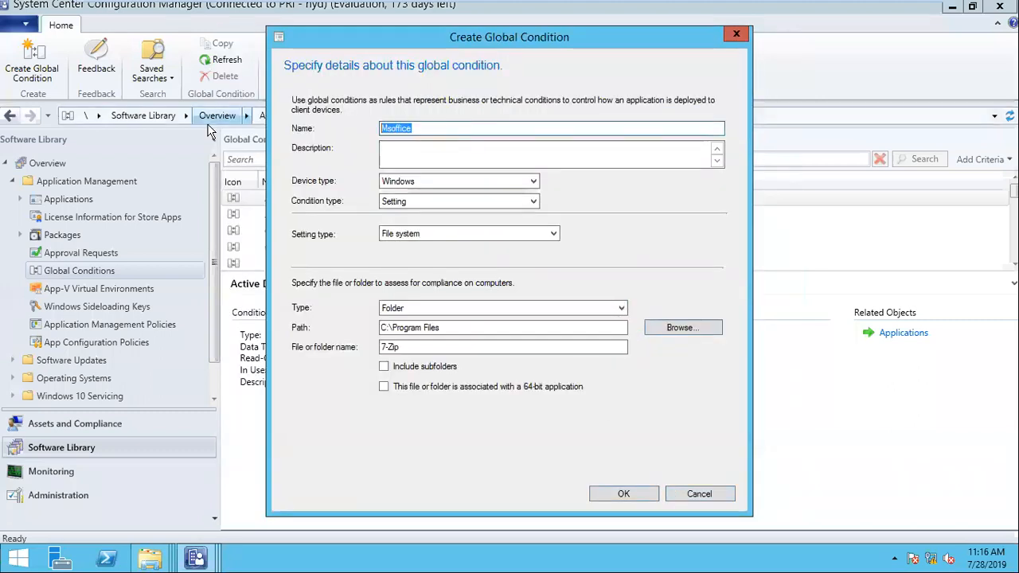
text(7zip)
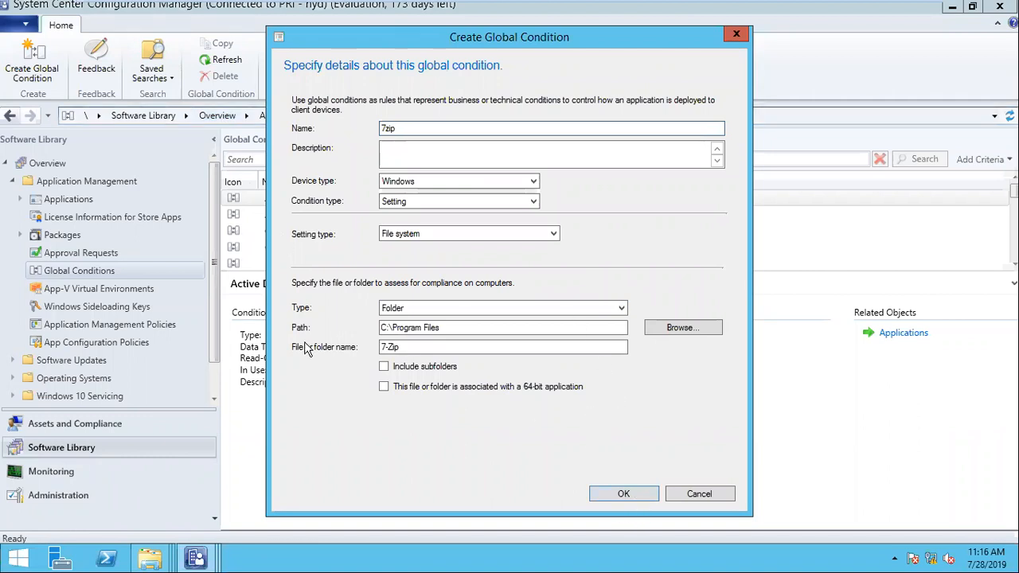
click(629, 494)
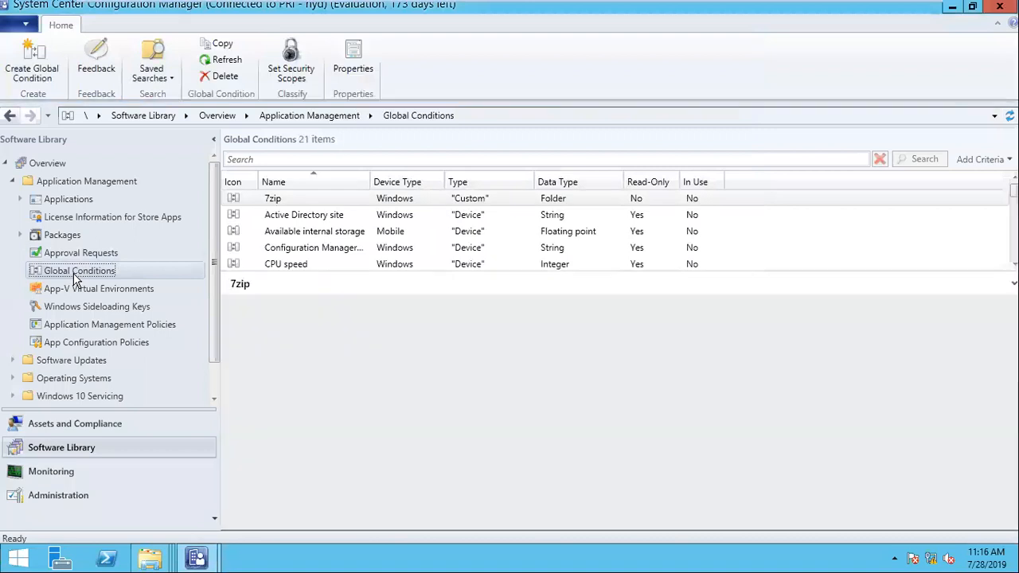
- Create another global condition named 7zip 2 with condition type Expression
right_click(76, 277)
click(138, 289)
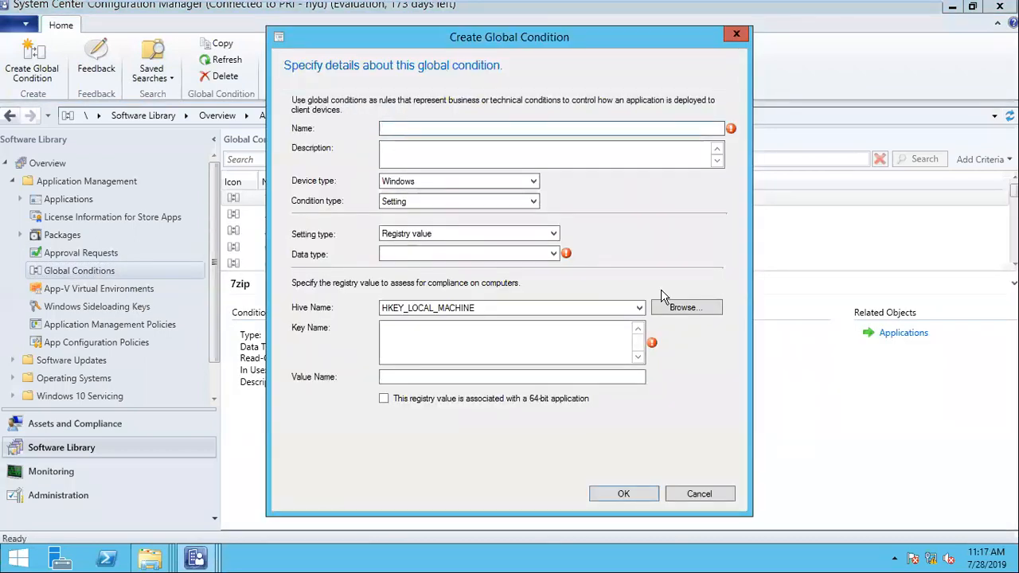
text(7z)
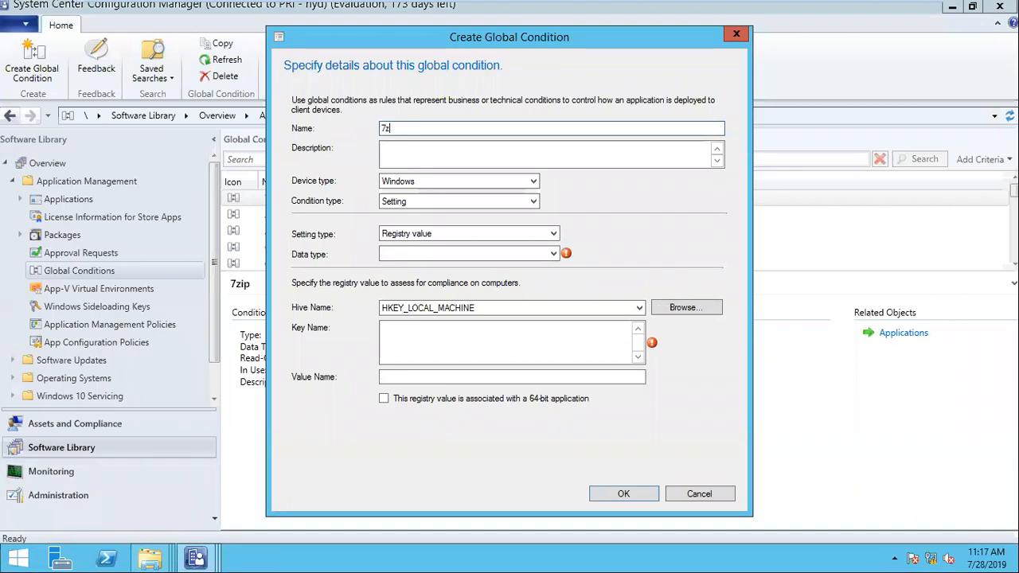
text(ip 2)
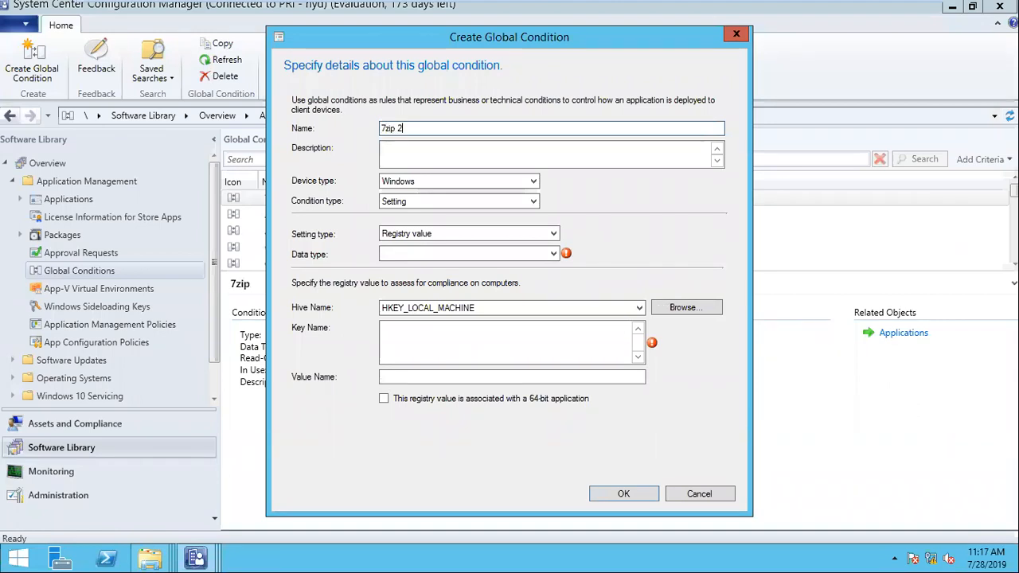
click(455, 233)
click(455, 233)
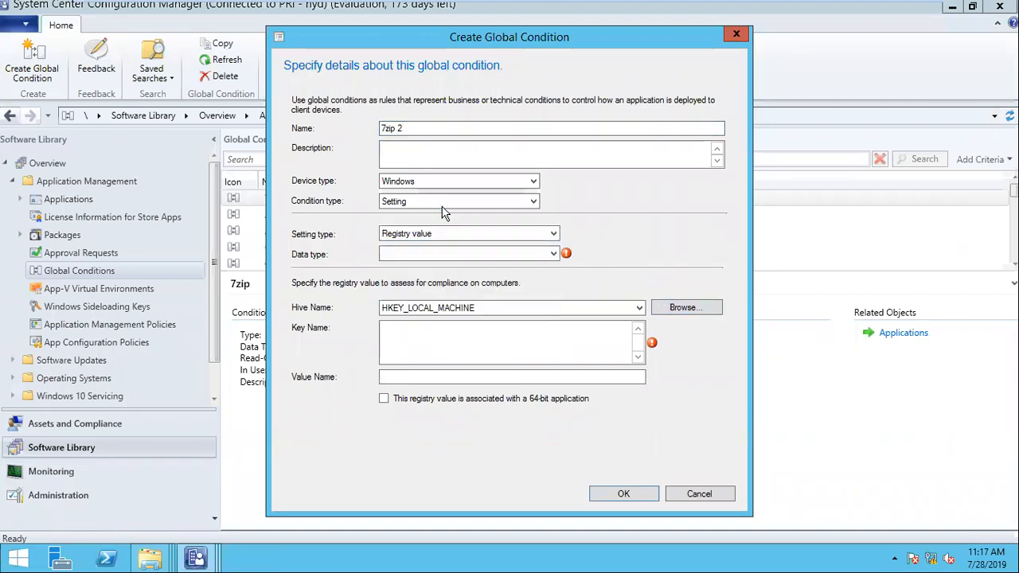
click(437, 201)
click(445, 226)
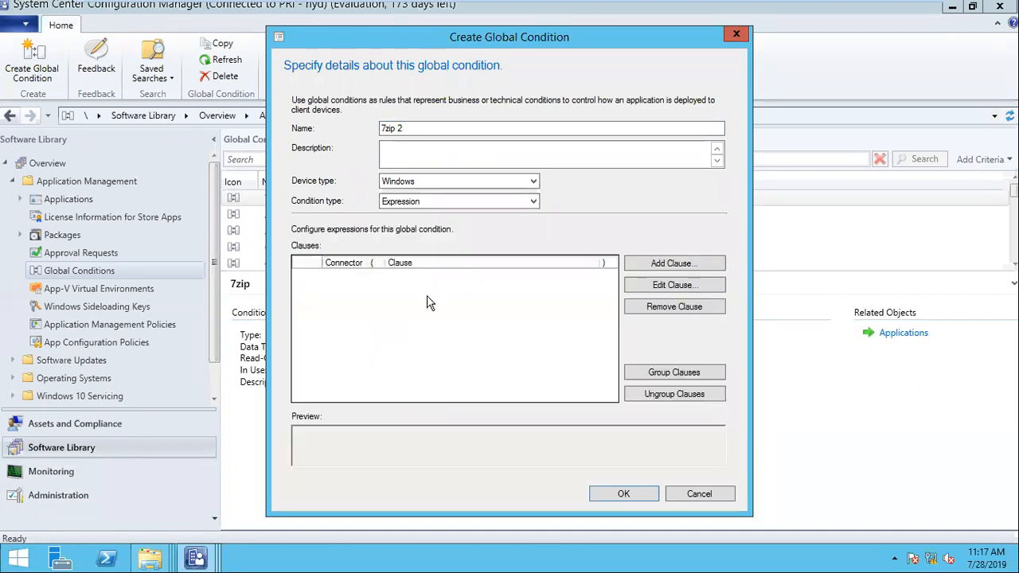
- Add a clause requiring total physical memory greater than or equal to 1000 MB
click(673, 264)
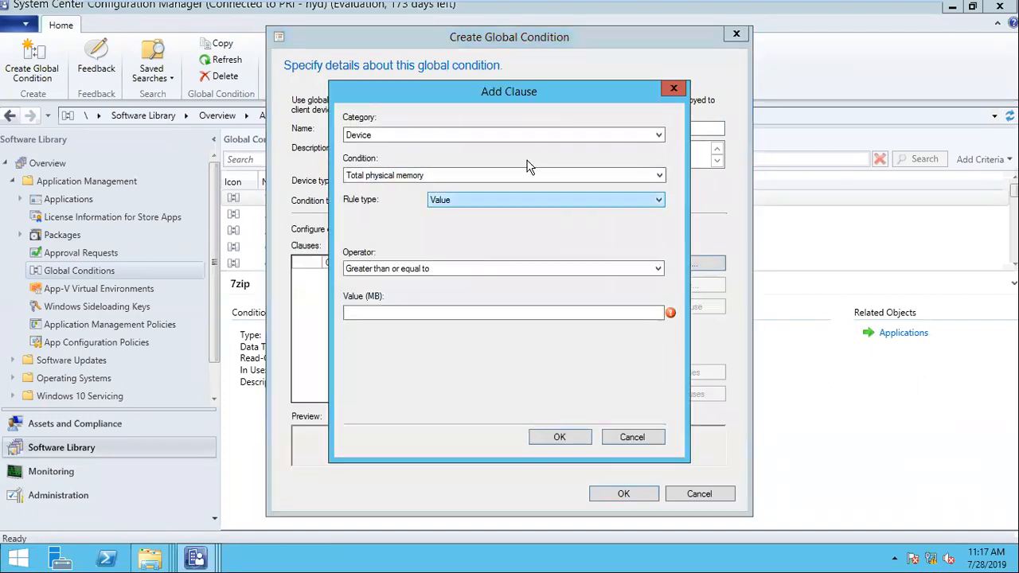
drag(461, 100, 515, 104)
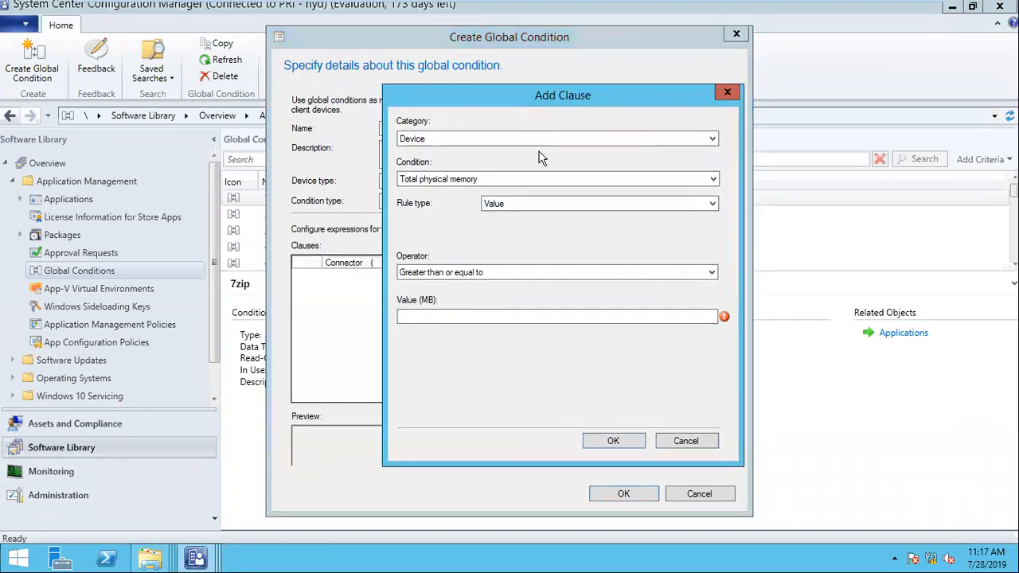
click(471, 318)
text(1000)
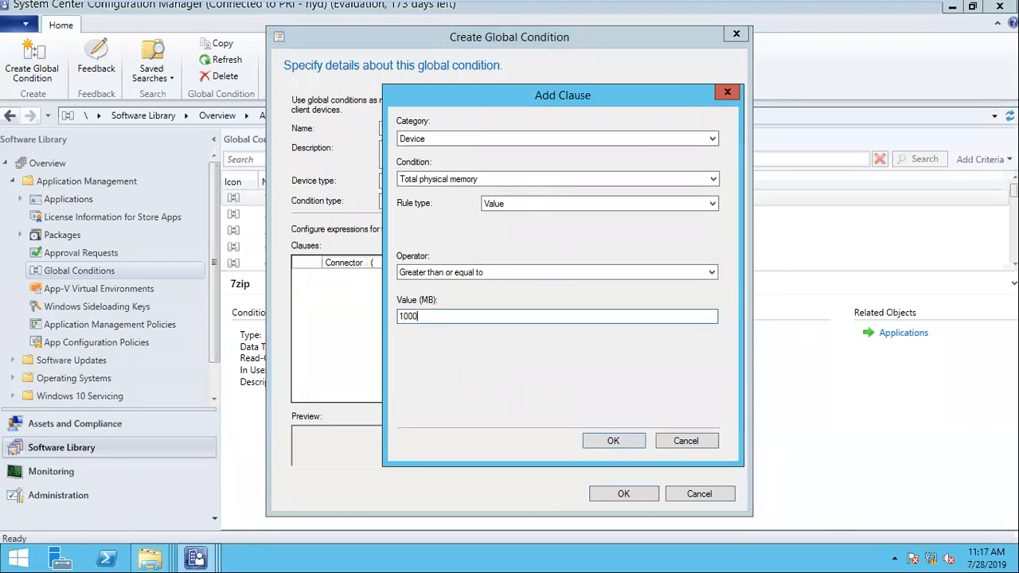
click(613, 442)
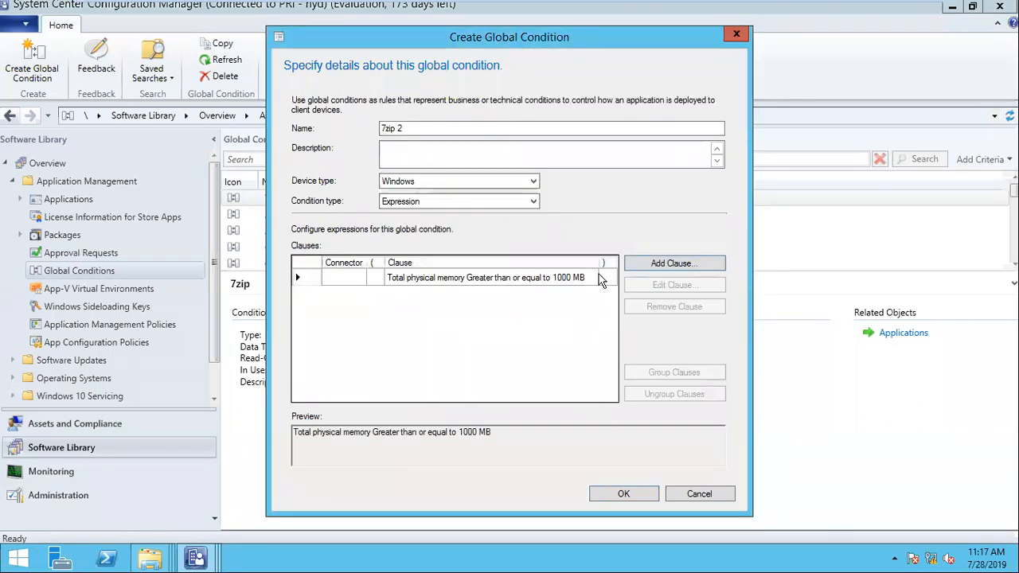
click(646, 266)
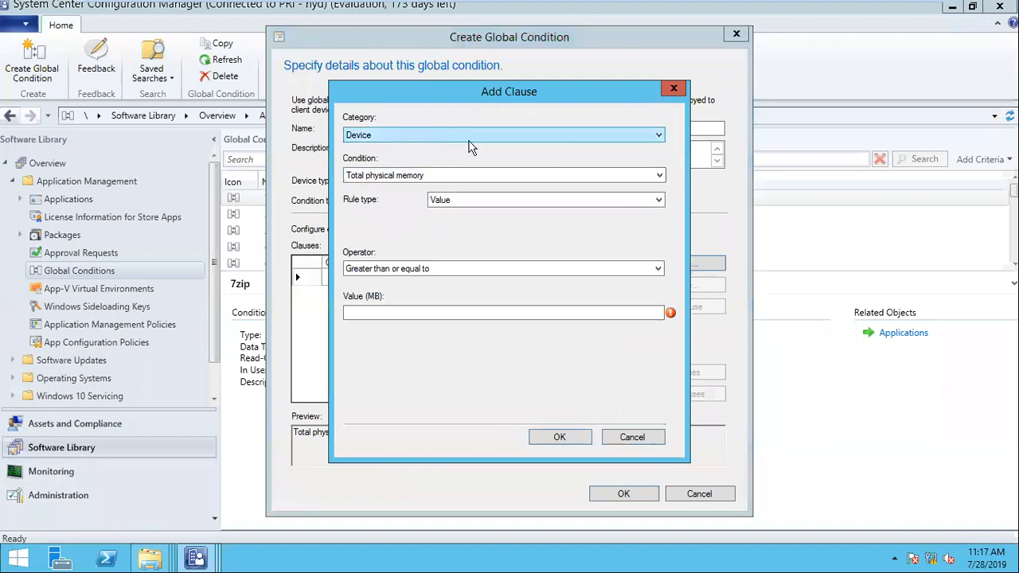
click(673, 89)
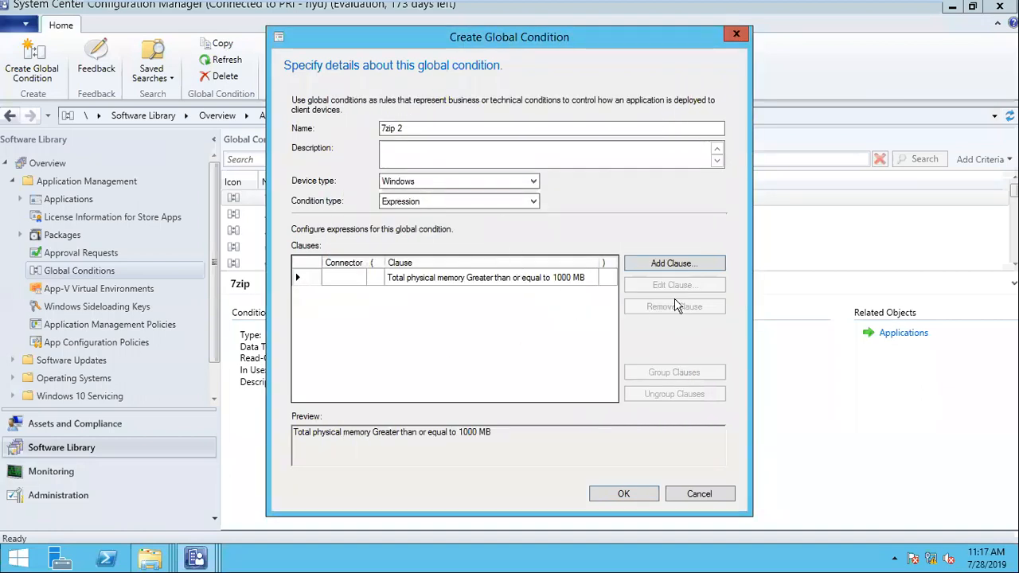
- Review a second clause's Device, Total physical memory and operator options, then cancel it
click(673, 264)
click(507, 139)
click(504, 140)
click(505, 176)
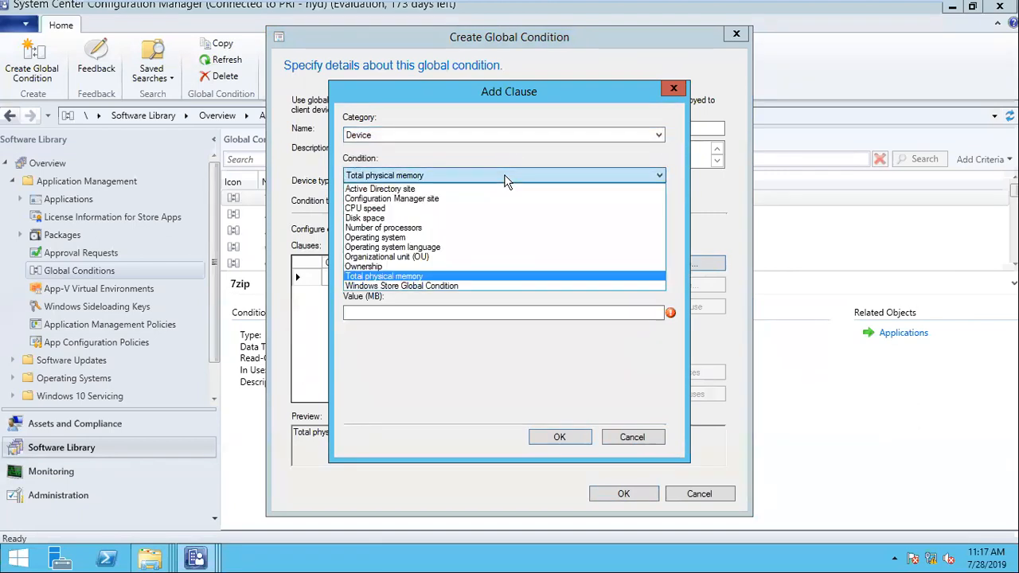
click(504, 176)
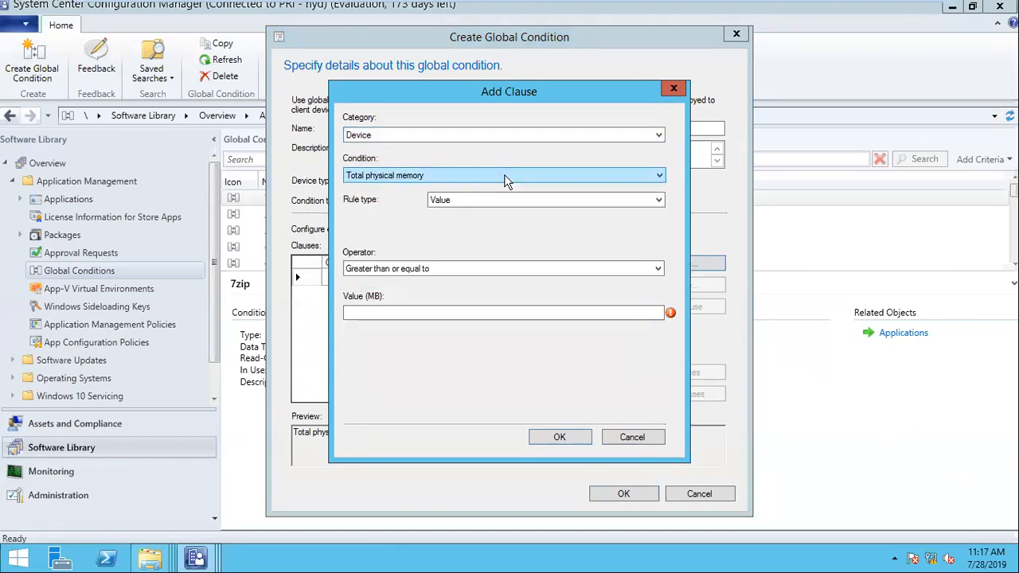
click(508, 271)
click(507, 271)
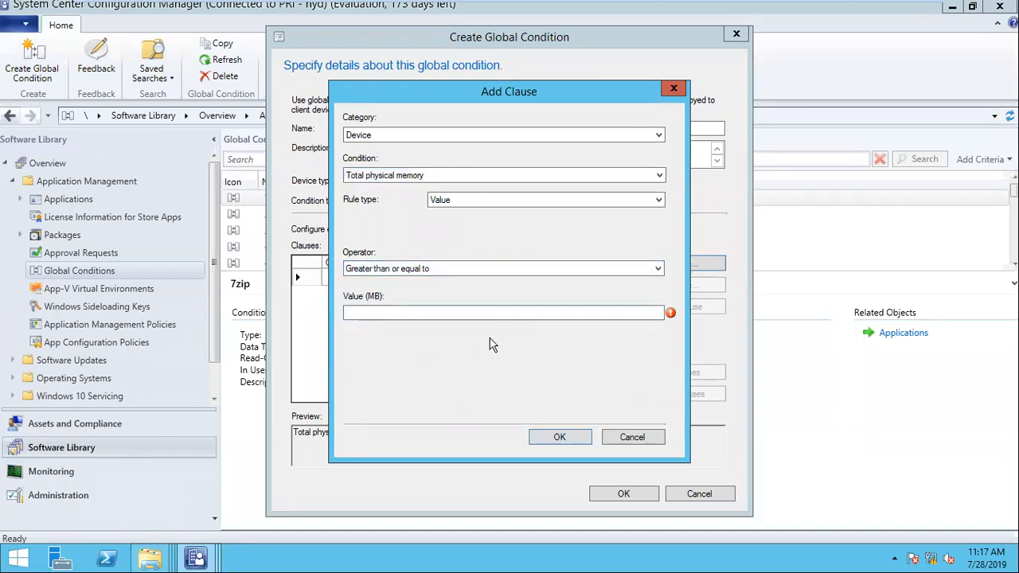
click(450, 269)
click(450, 268)
click(634, 438)
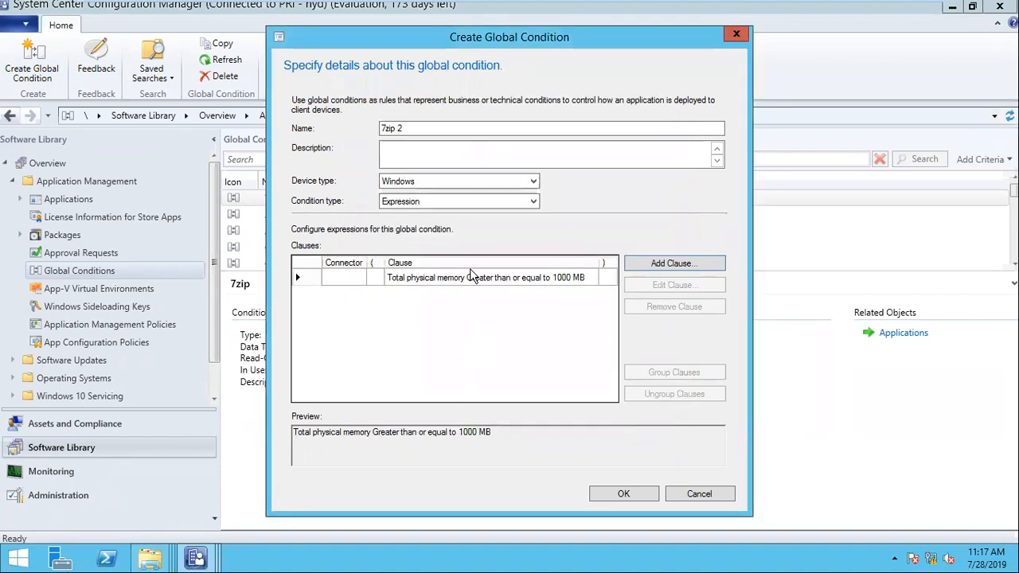
- Keep Windows as device type, discard another extra clause, and close 7zip 2 without saving
click(490, 183)
click(490, 183)
click(673, 263)
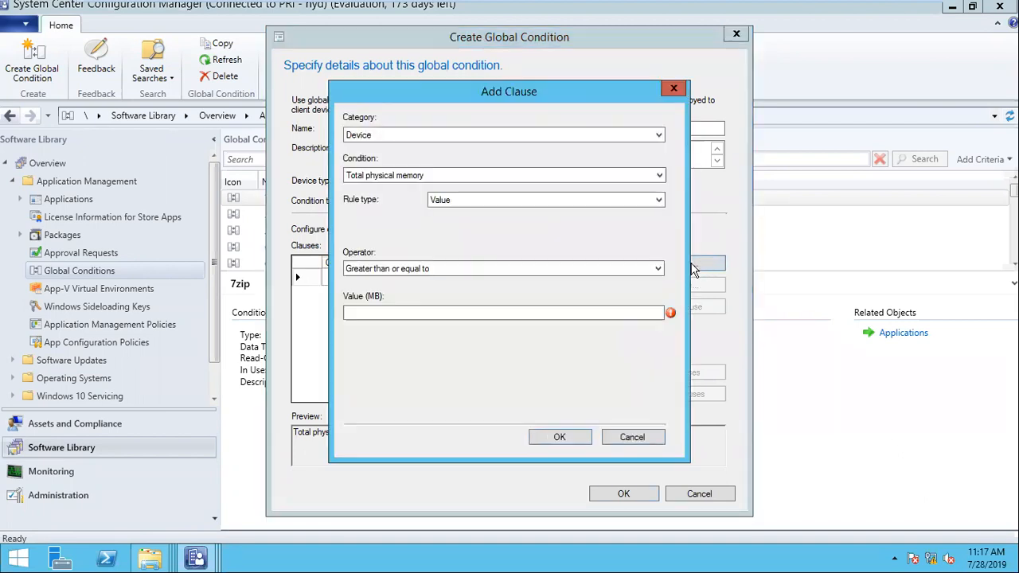
click(528, 175)
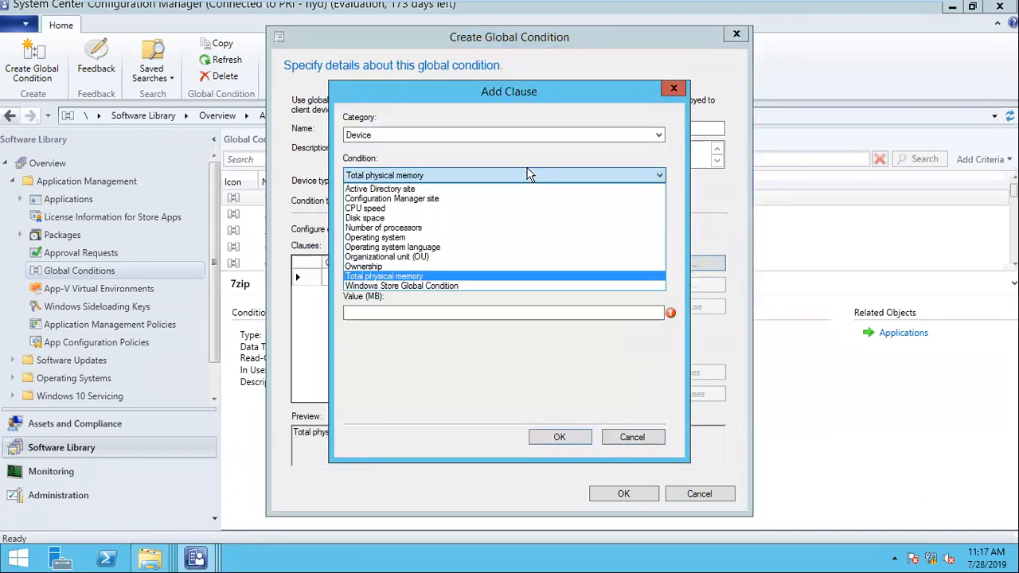
click(529, 173)
click(636, 440)
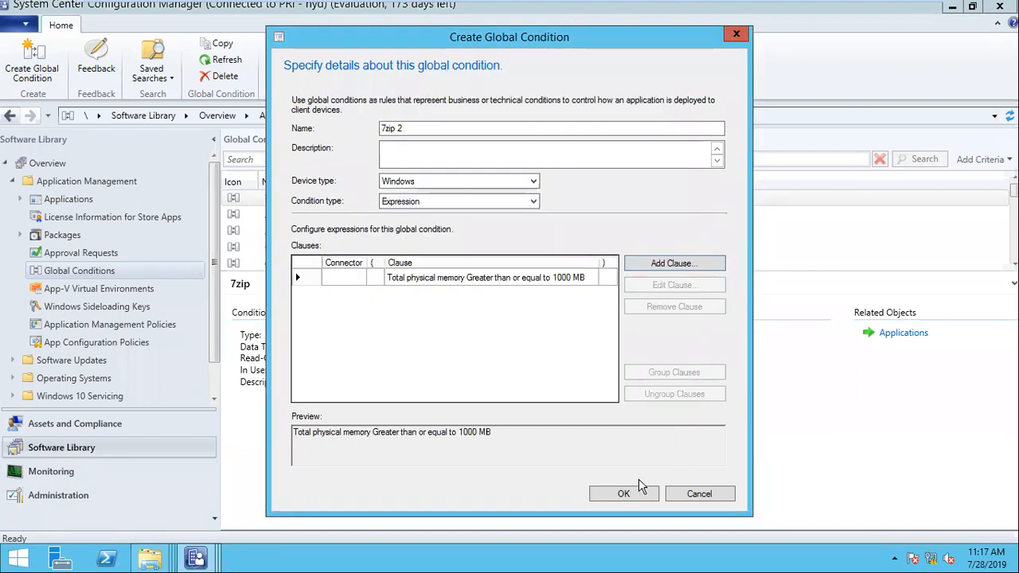
click(713, 495)
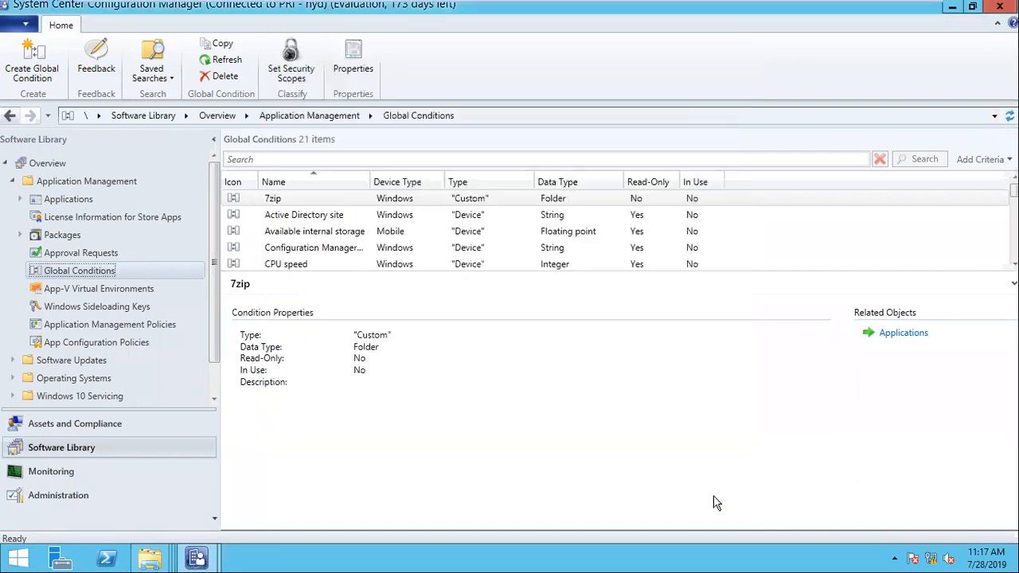
- Go to the Google applications folder and show 7 Zip 20.0.0.1's Script Installer deployment type
right_click(312, 204)
click(507, 201)
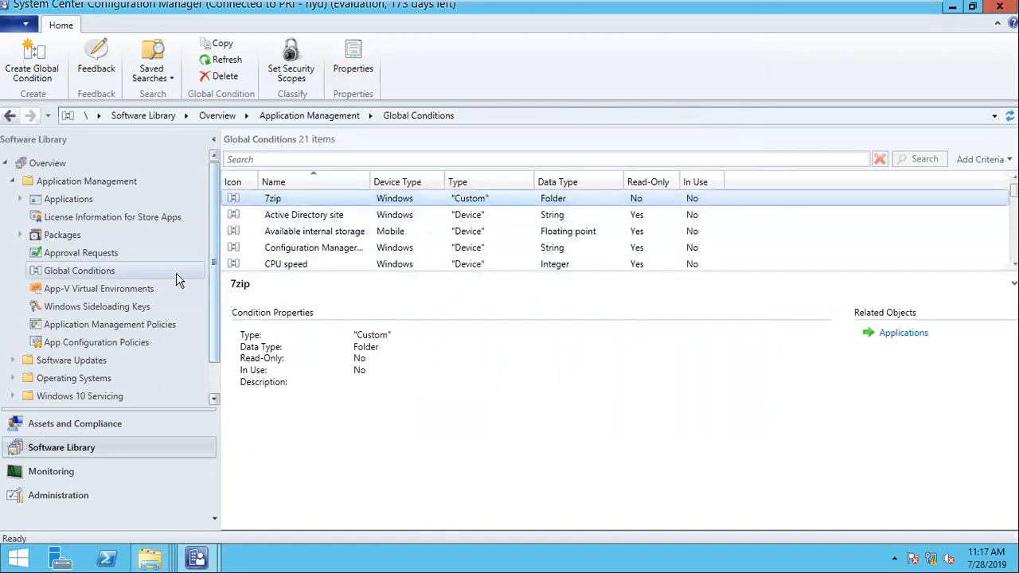
click(83, 199)
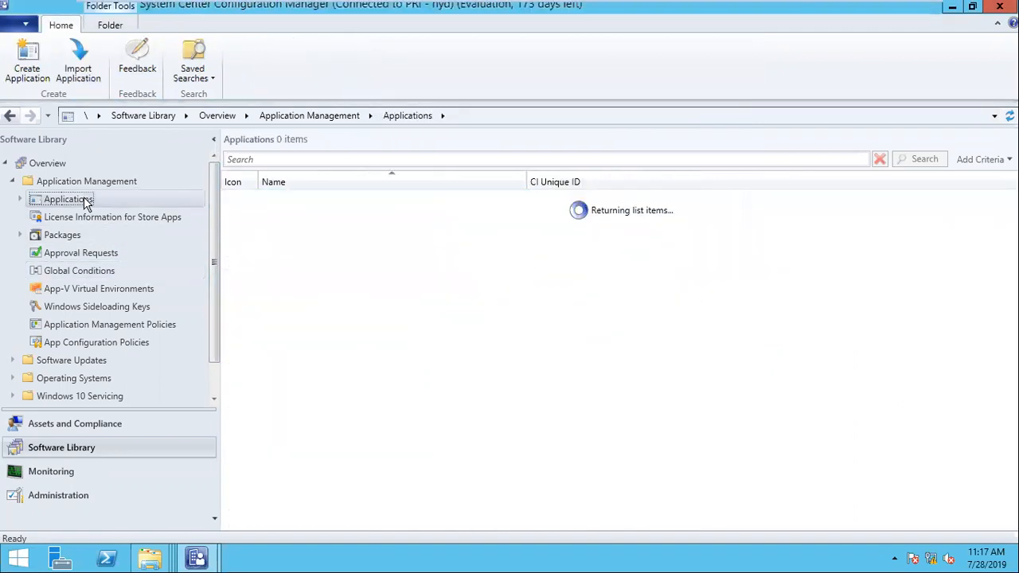
click(20, 199)
click(79, 250)
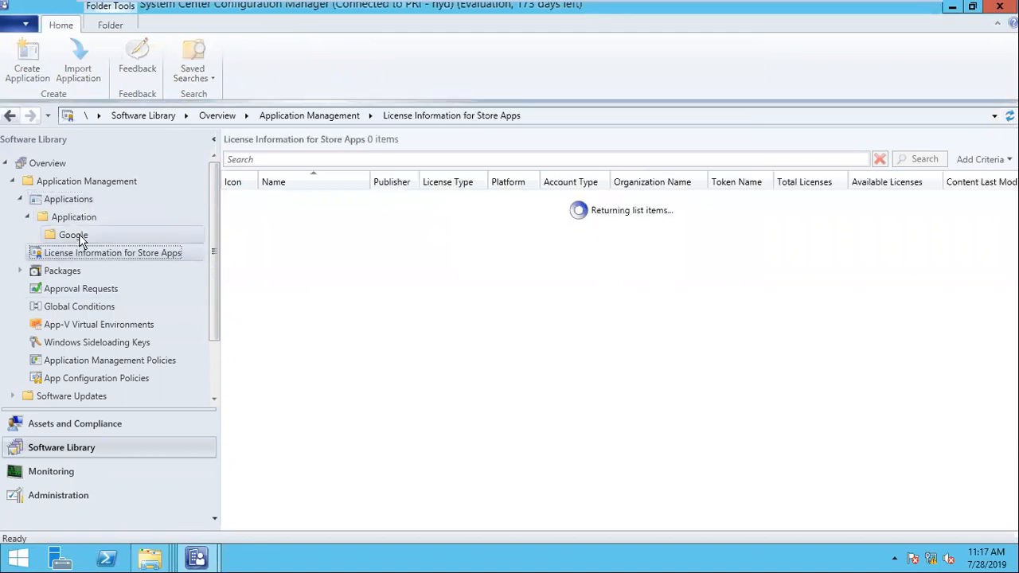
click(73, 235)
right_click(295, 200)
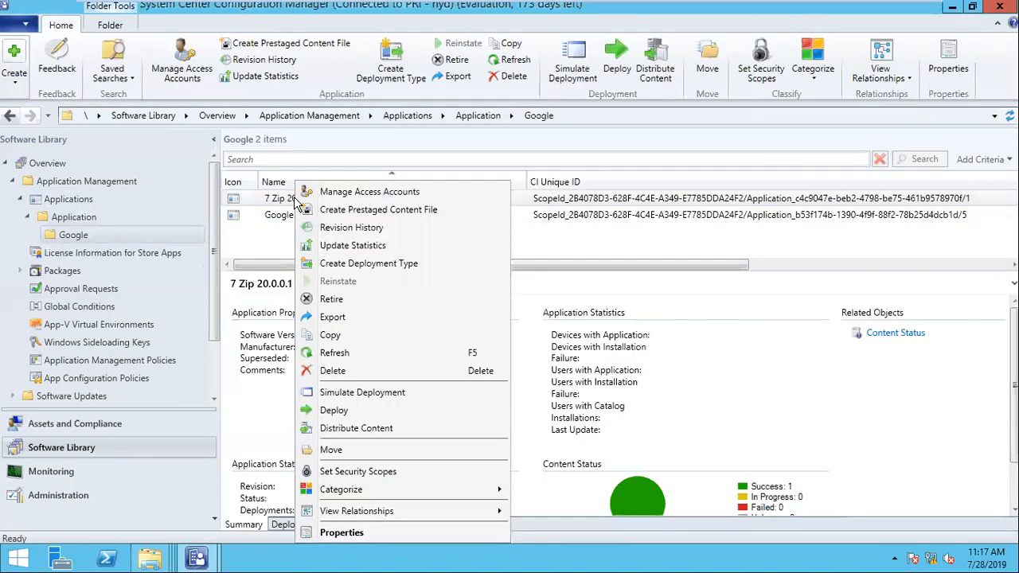
click(289, 522)
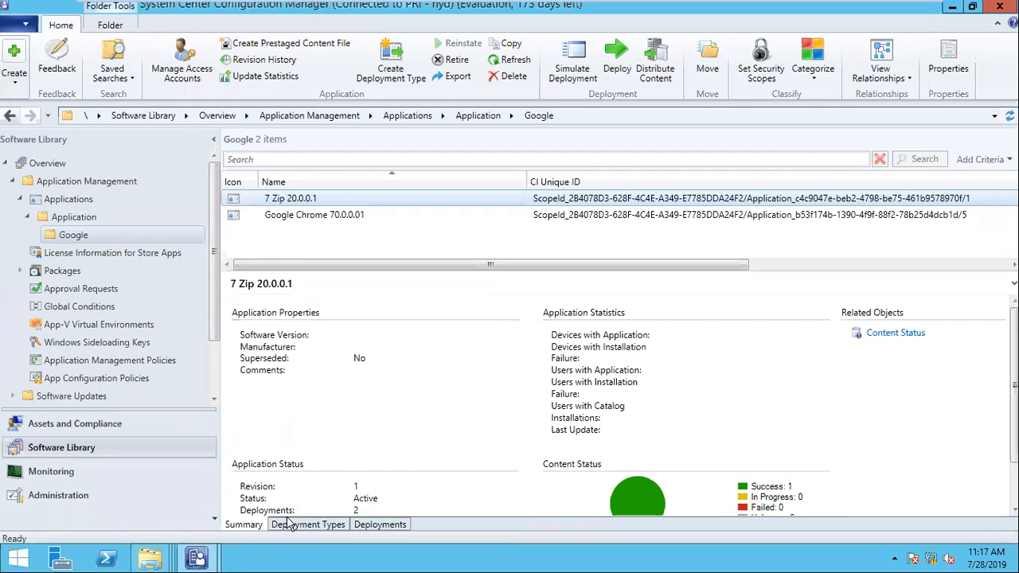
click(289, 523)
right_click(373, 322)
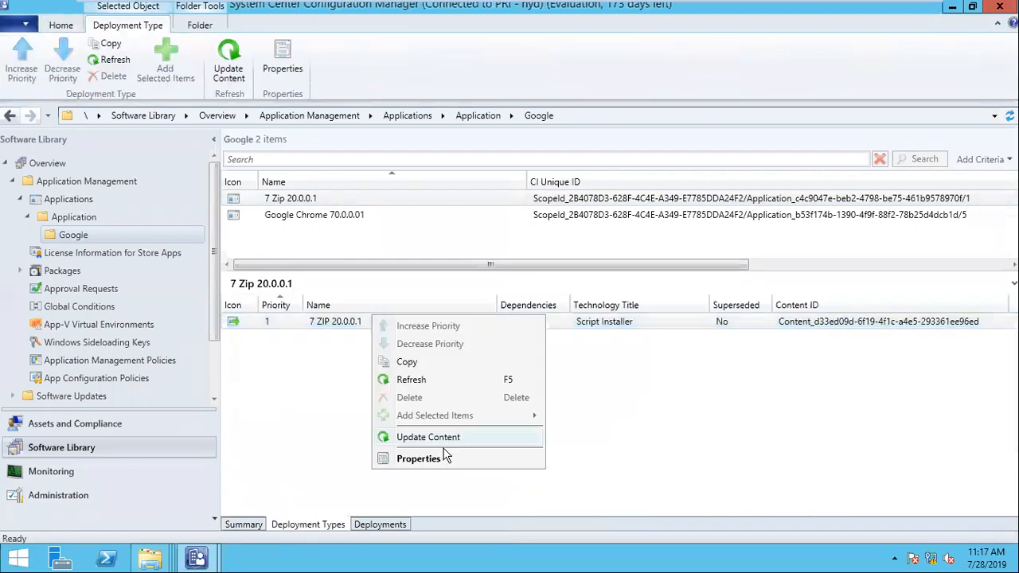
- Open the 7 ZIP 20.0.0.1 deployment type's Requirements and begin a Custom requirement
click(446, 465)
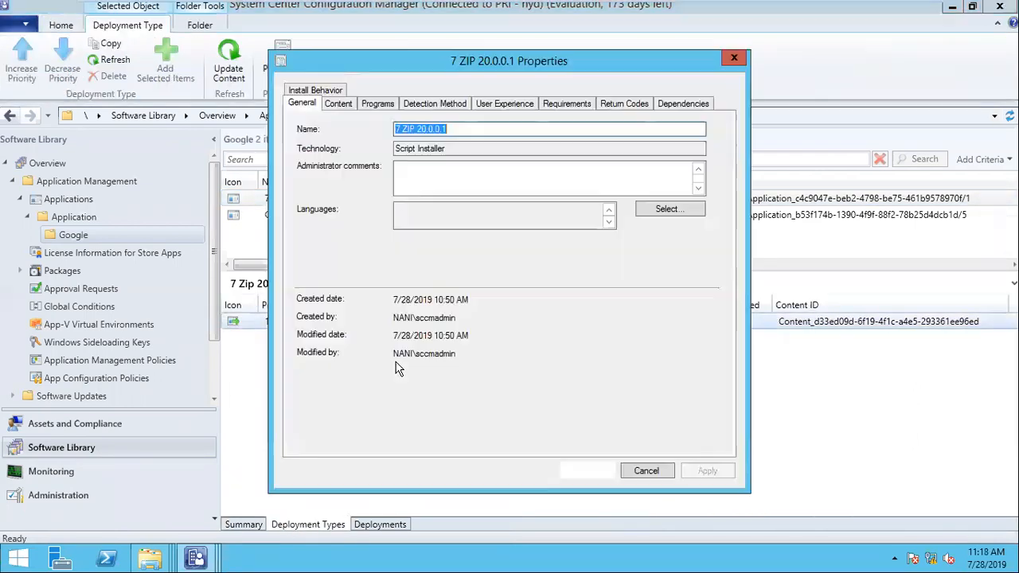
click(585, 104)
click(545, 444)
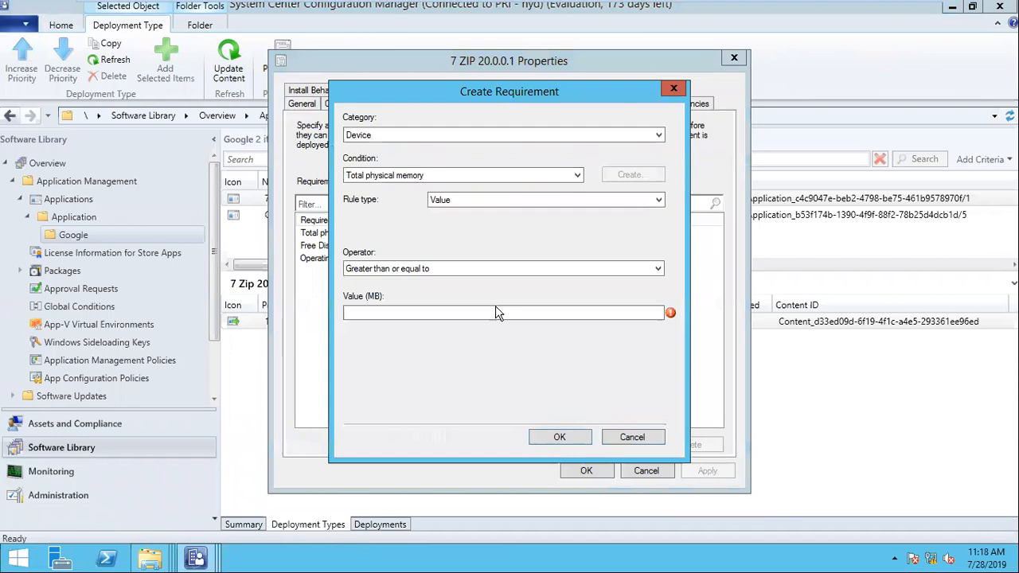
click(424, 135)
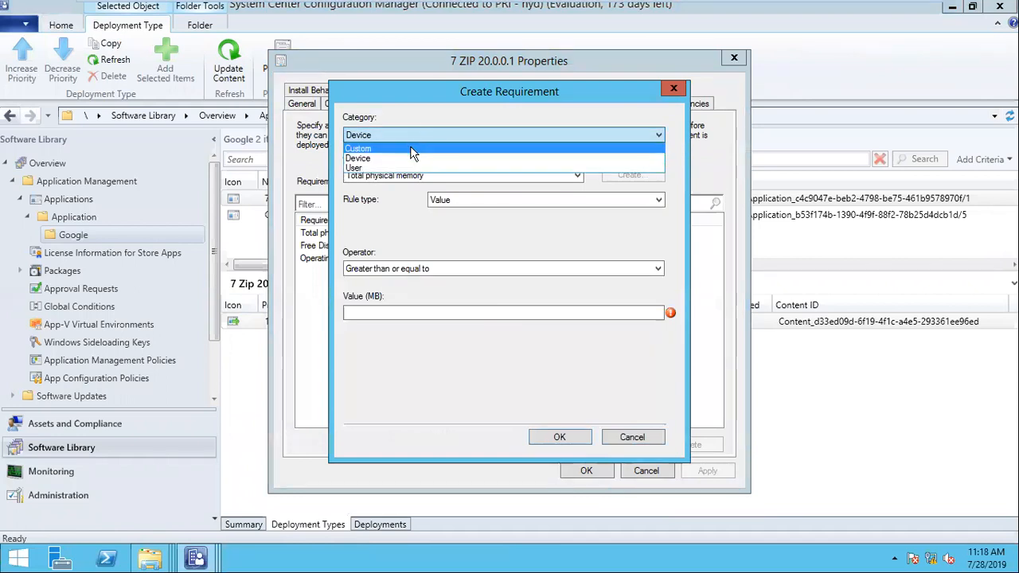
click(410, 147)
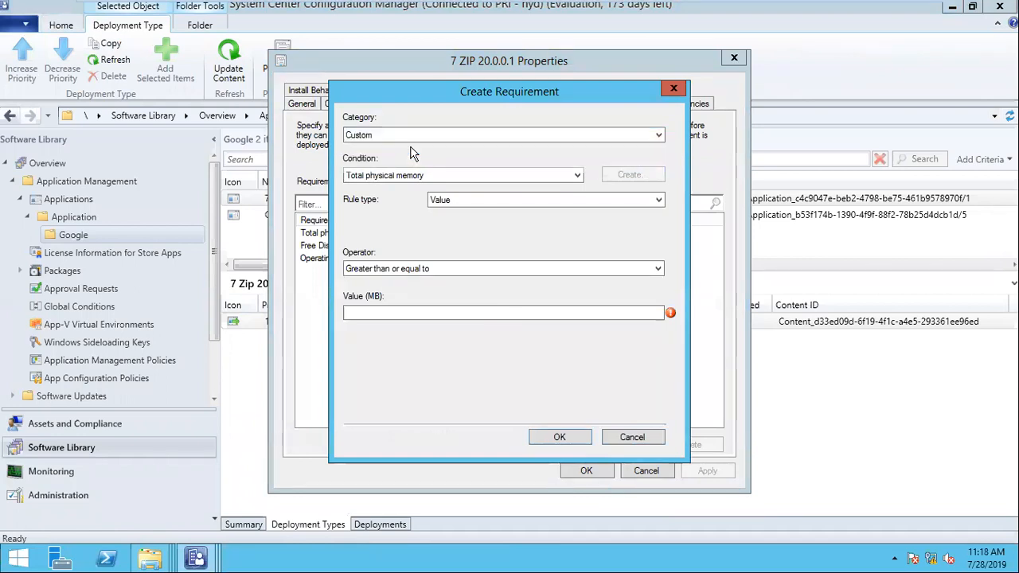
click(463, 176)
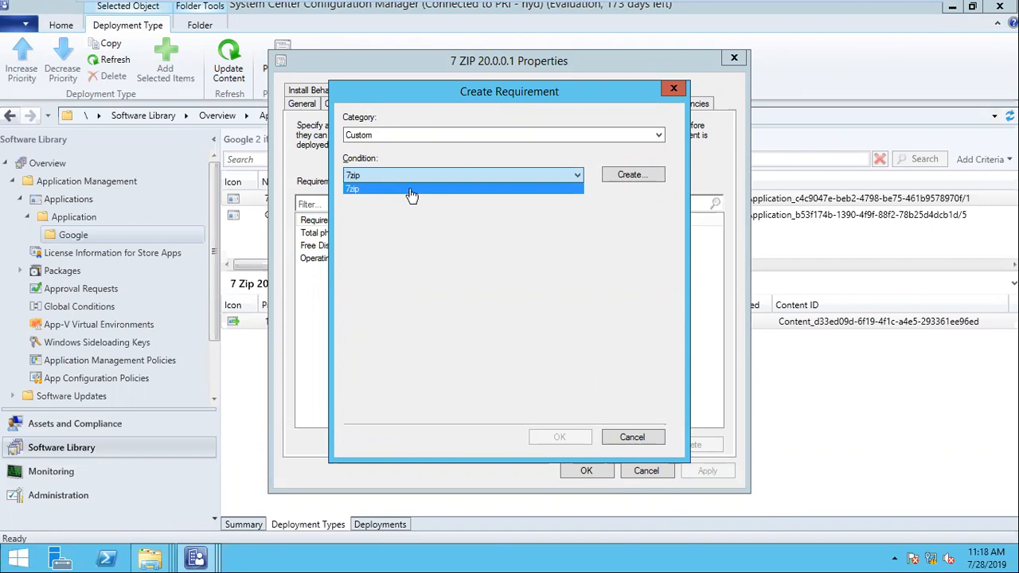
- Try the 7zip custom condition as a requirement, then cancel it
click(425, 136)
click(426, 136)
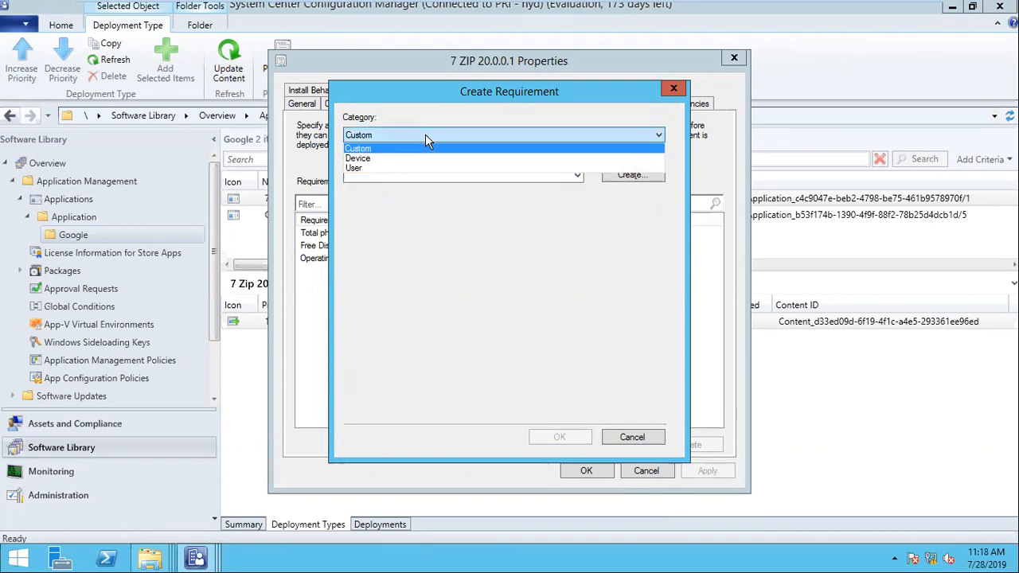
click(426, 135)
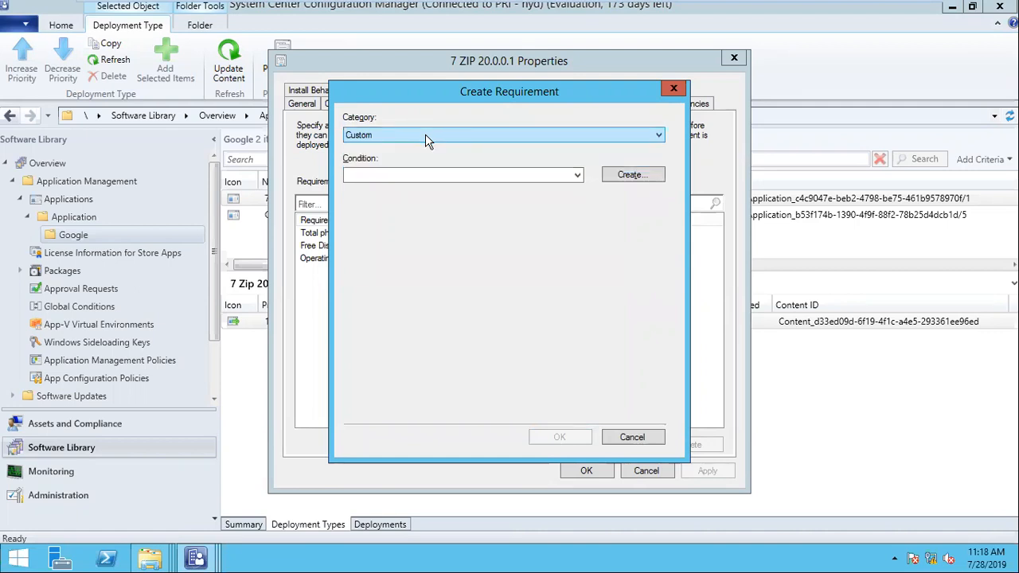
click(425, 136)
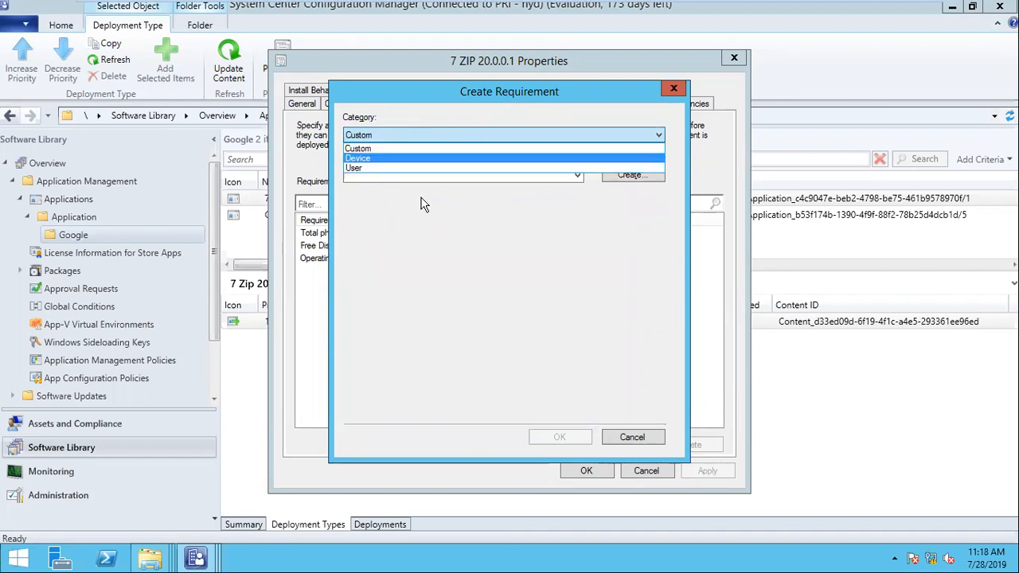
click(392, 150)
click(375, 177)
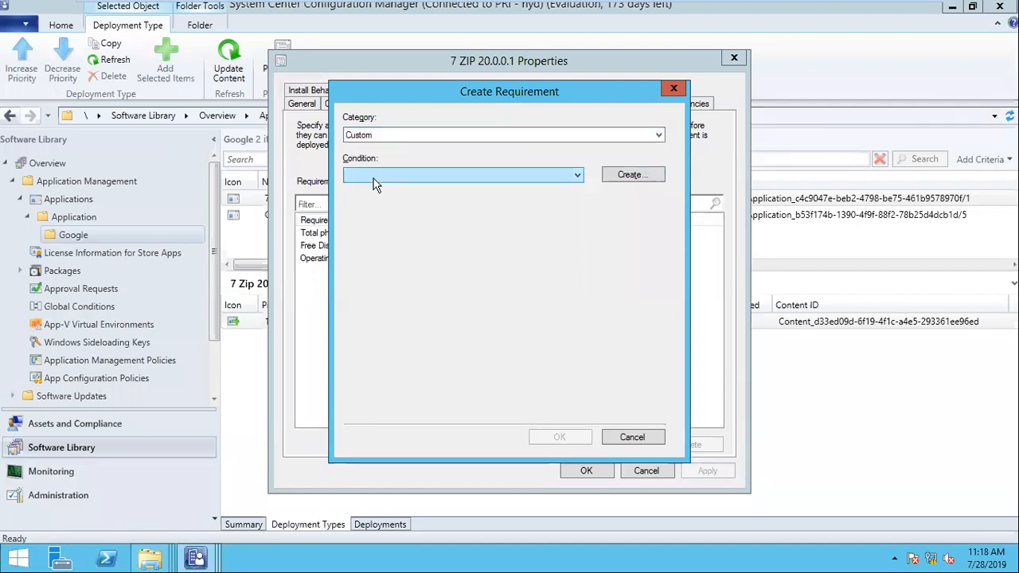
click(381, 191)
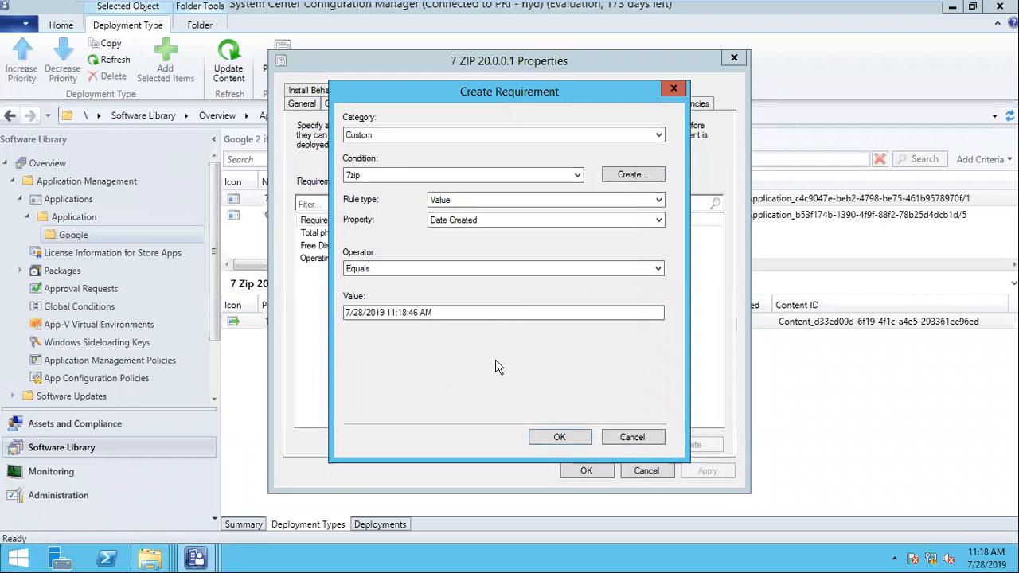
click(628, 446)
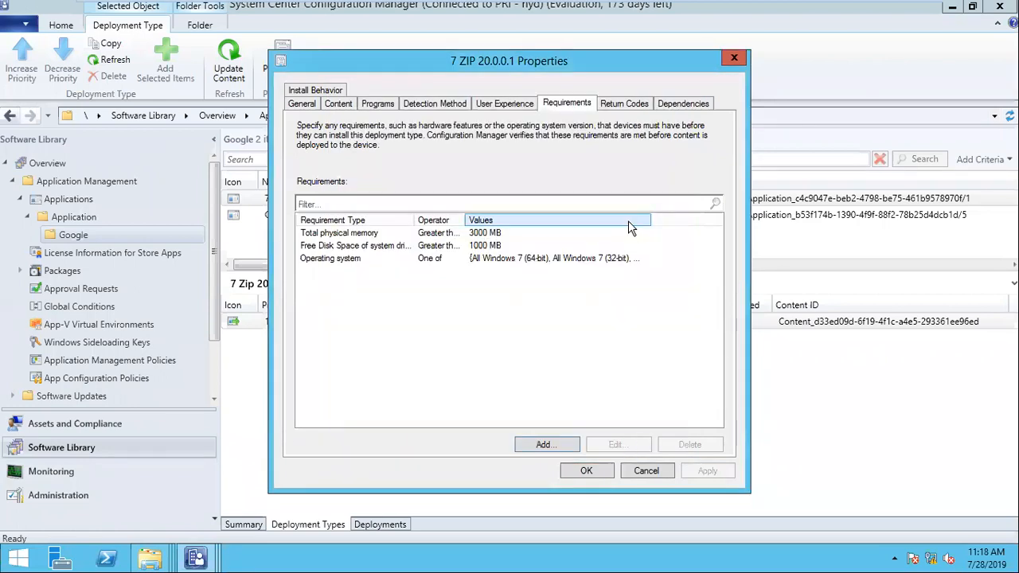
- Add a software1 dependency group requiring Google Chrome 70.0.0.01's MSI deployment type
click(686, 108)
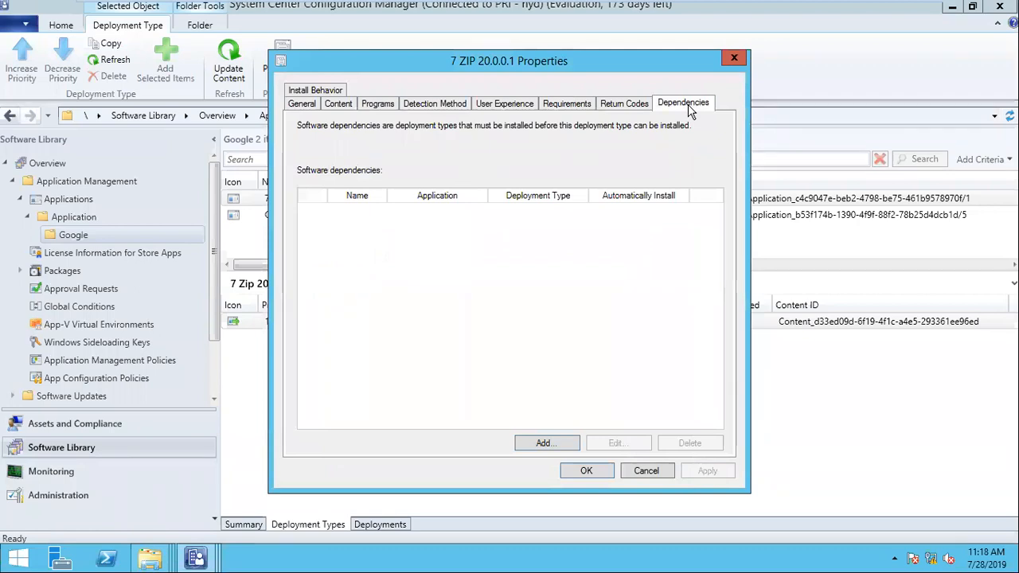
drag(561, 65, 680, 68)
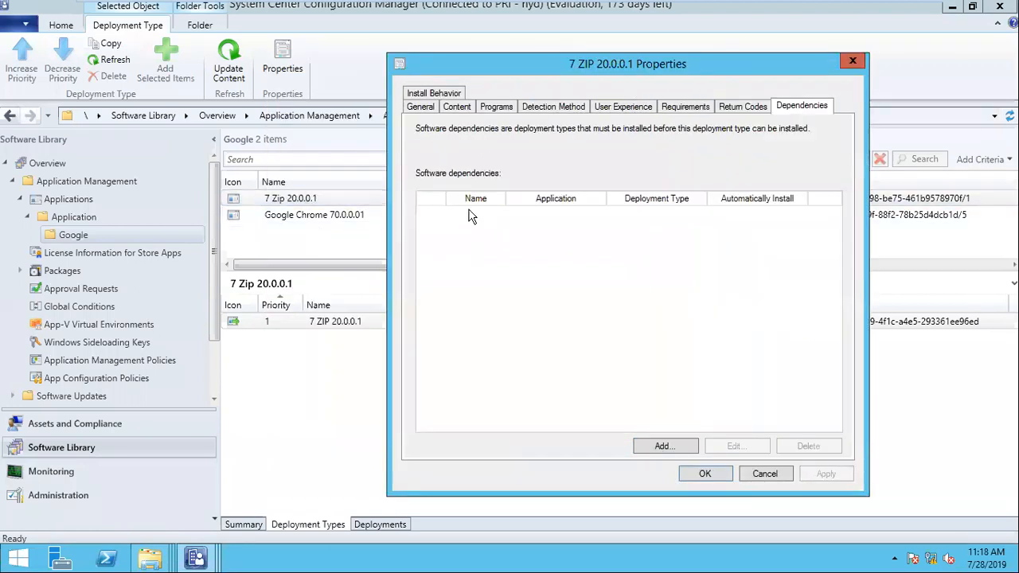
click(664, 446)
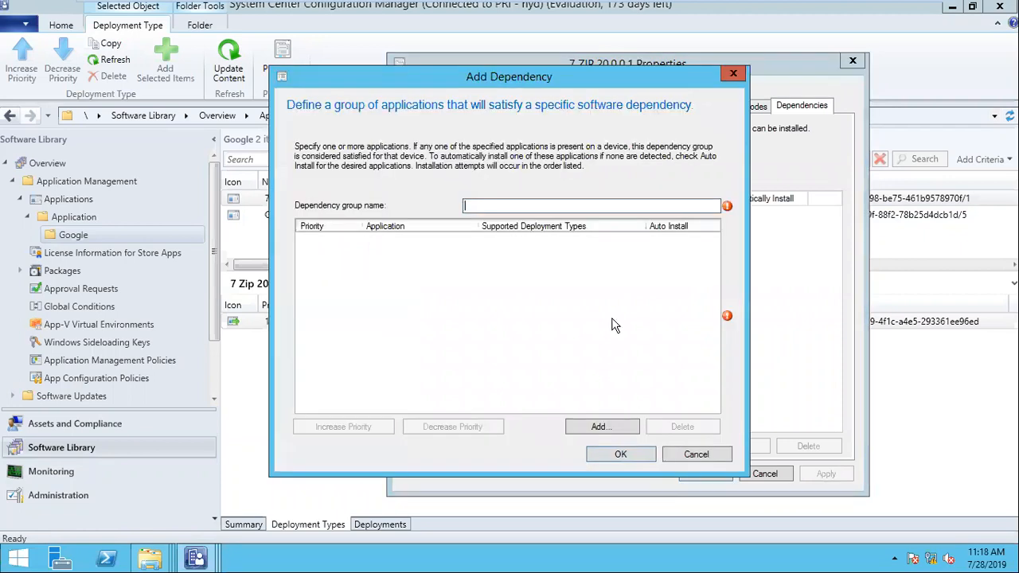
click(590, 431)
click(310, 190)
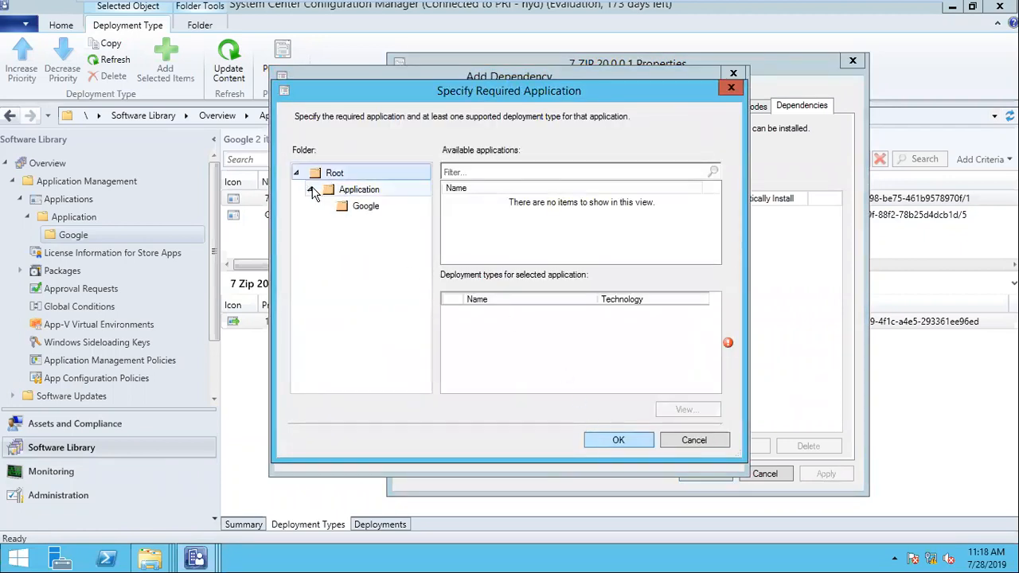
click(363, 208)
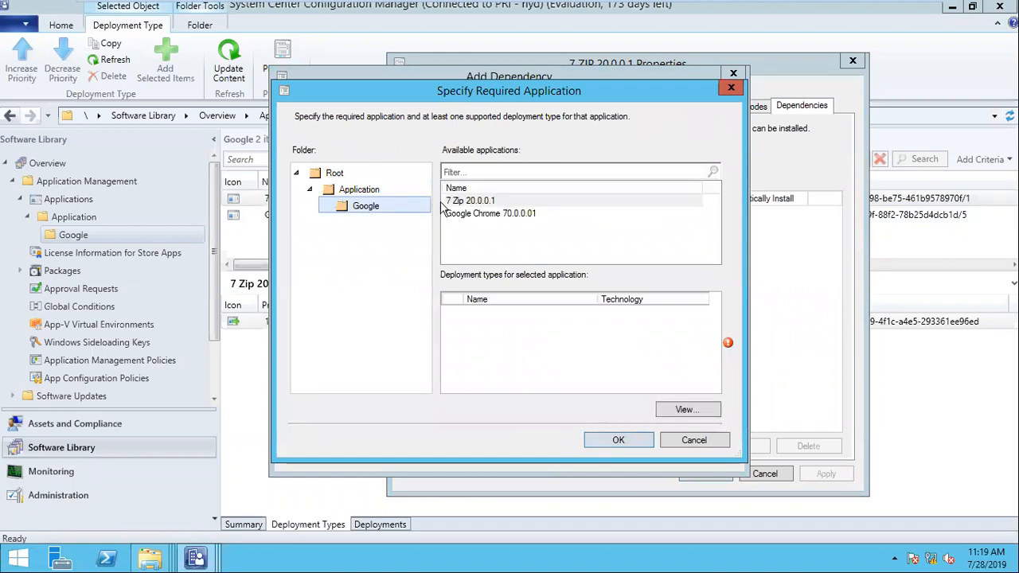
click(471, 213)
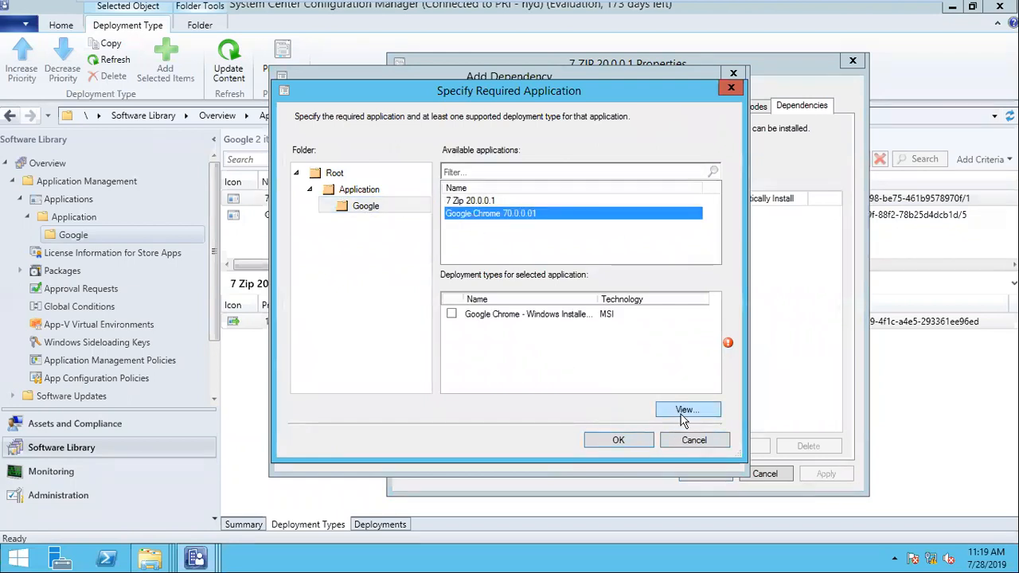
click(453, 315)
click(612, 443)
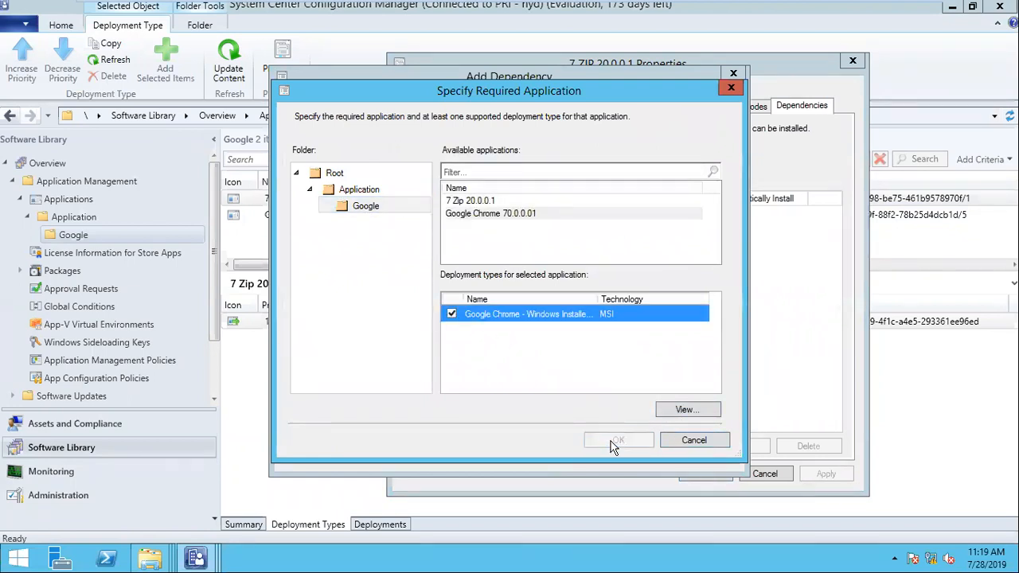
click(592, 207)
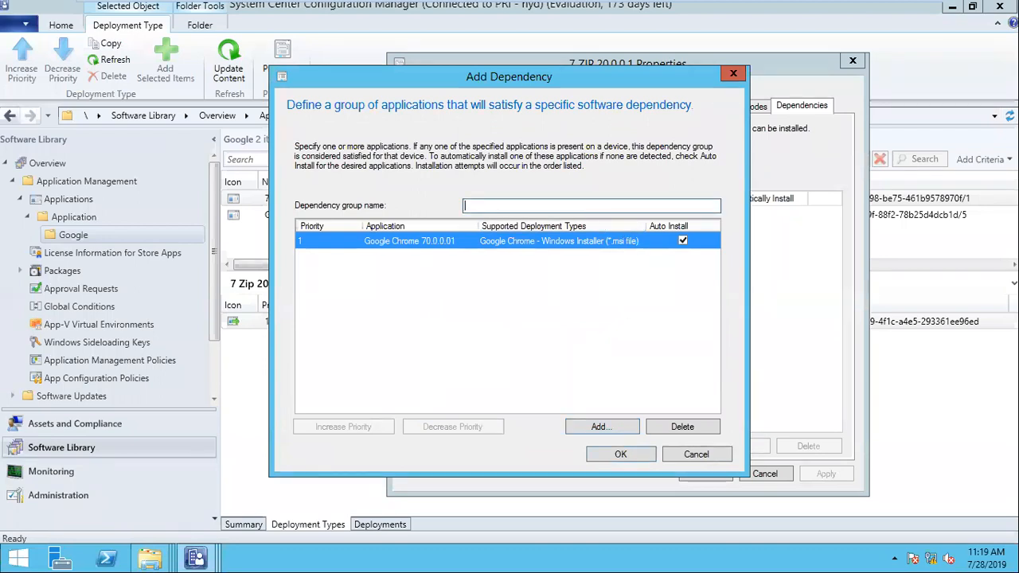
text(software1)
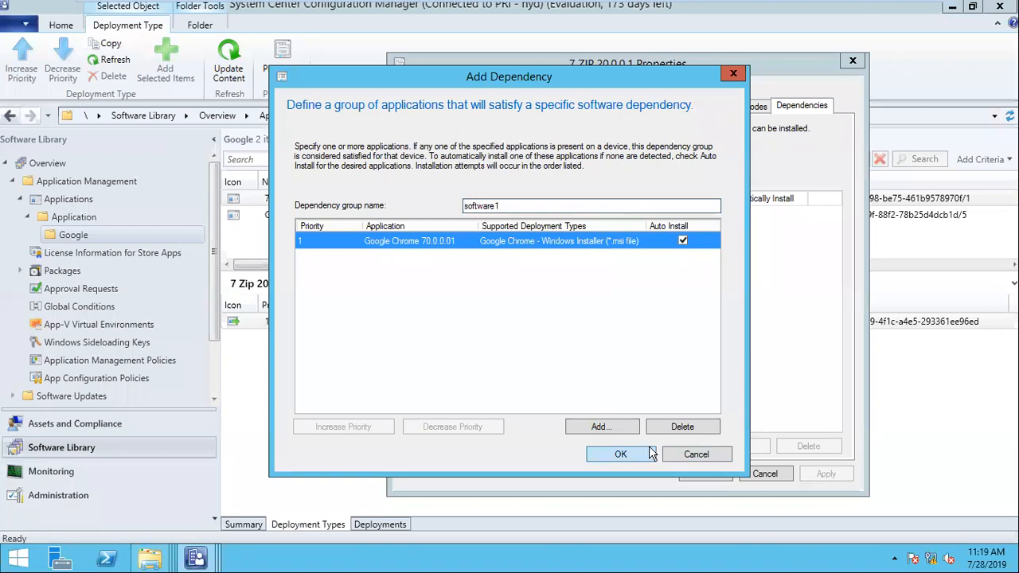
click(646, 454)
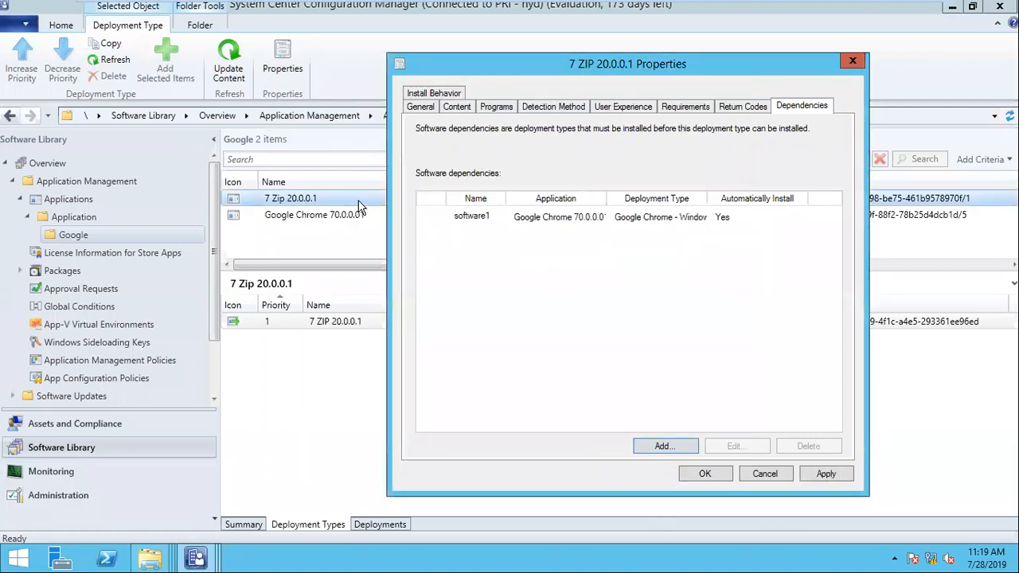
- Cancel the extra dependency, close the properties unsaved, and view 7 Zip 20.0.0.1's summary
click(518, 221)
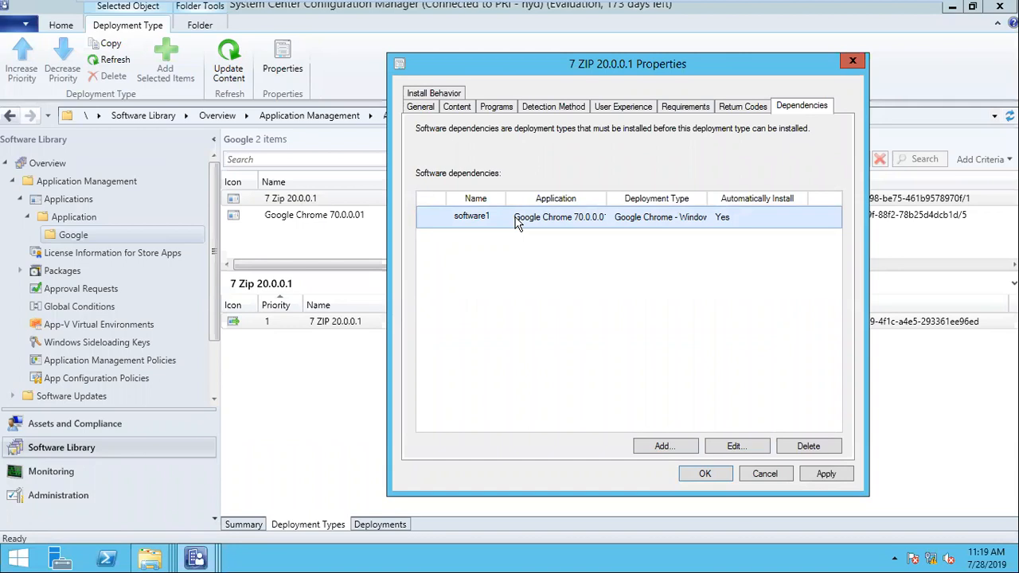
click(665, 446)
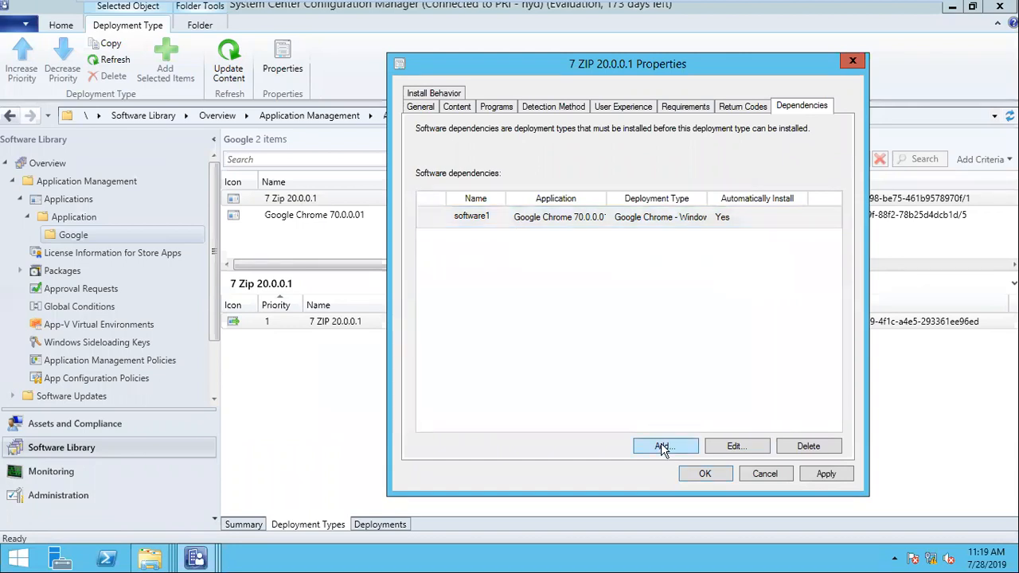
click(697, 454)
click(754, 472)
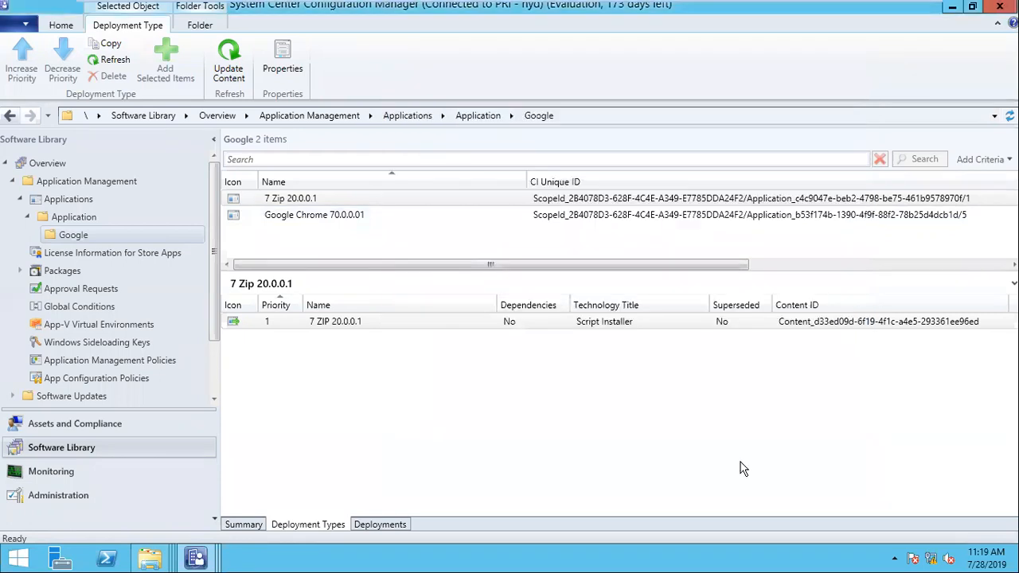
click(246, 523)
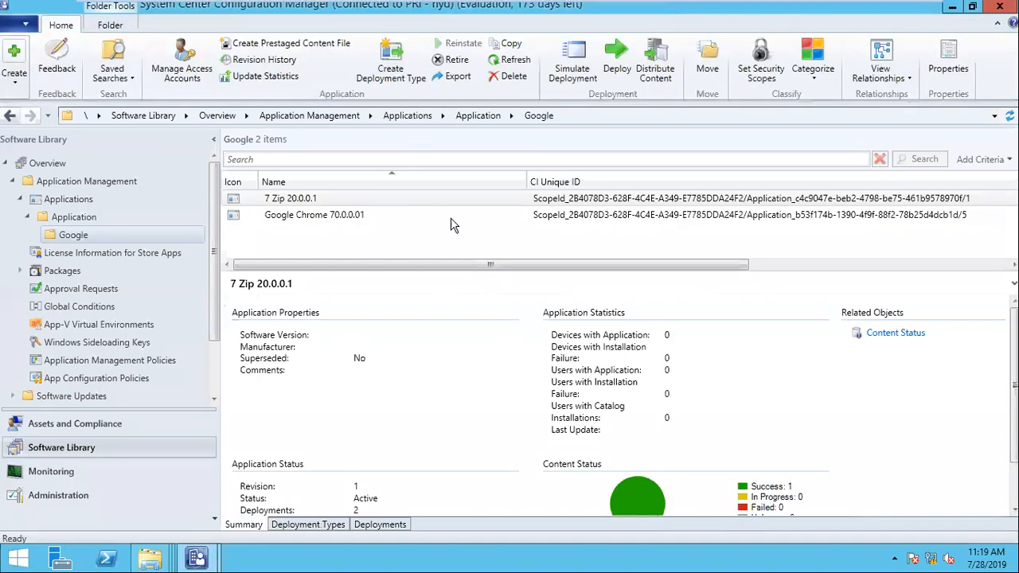
- Copy the 7 Zip 20.0.0.1 application
click(291, 216)
click(304, 199)
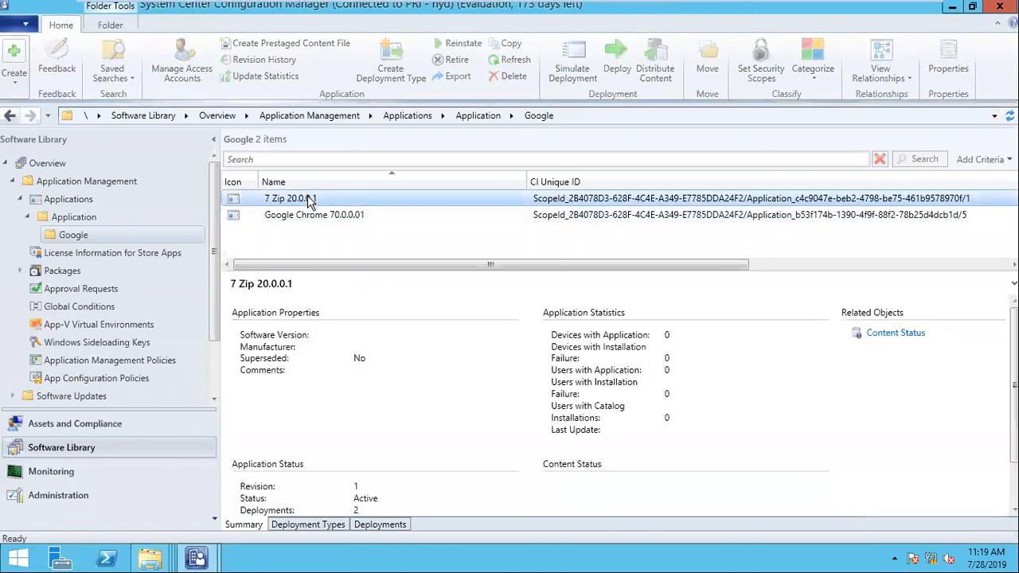
right_click(309, 202)
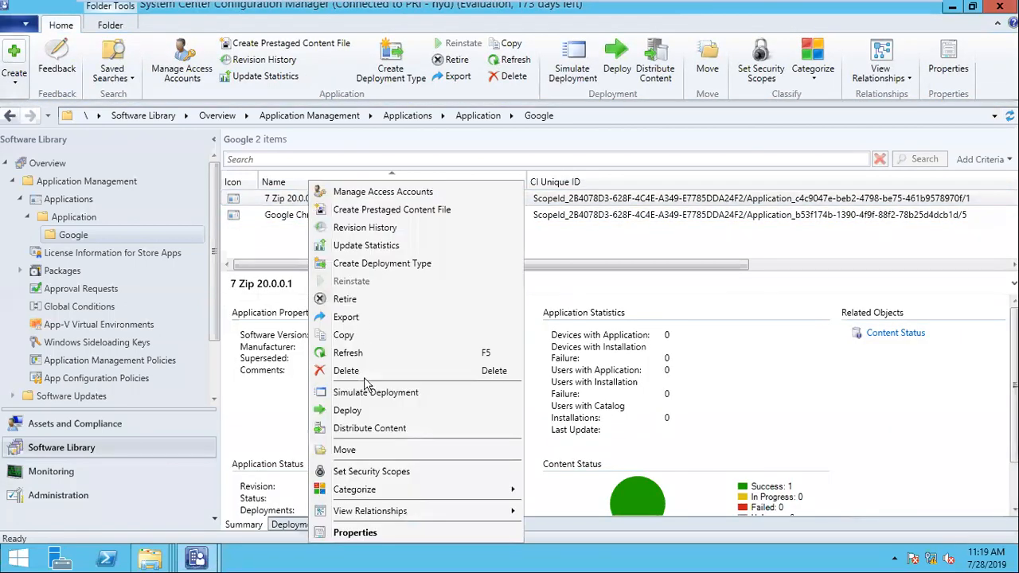
click(344, 336)
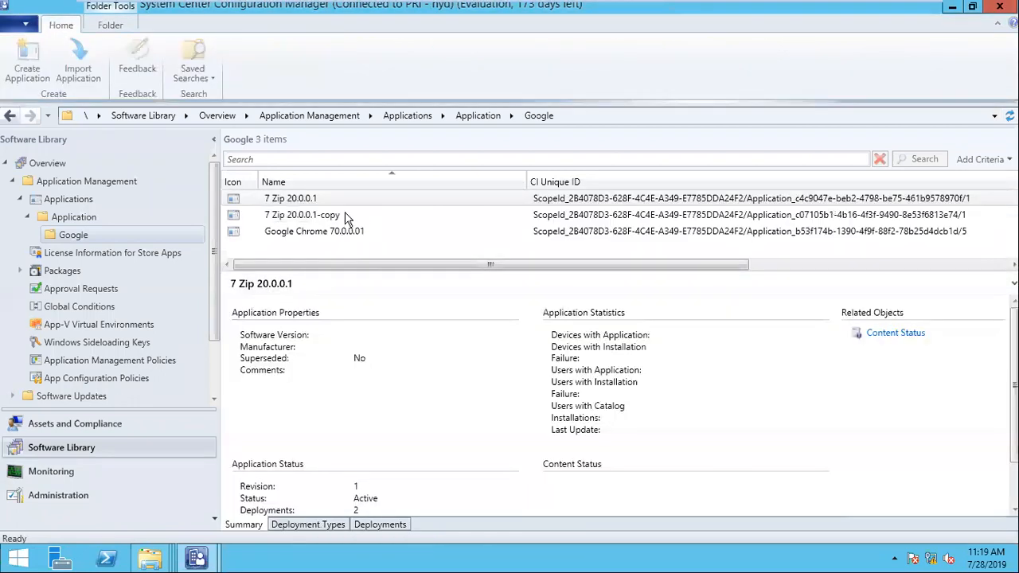
- Rename the 7 Zip 20.0.0.1-copy application to 7 Zip 40.0.0.1
click(330, 215)
right_click(331, 215)
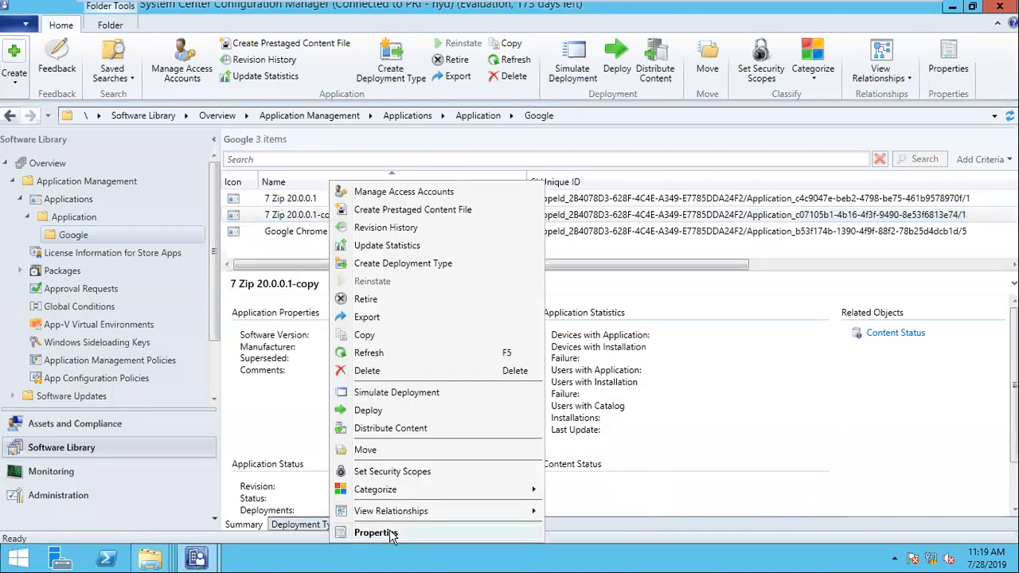
click(388, 533)
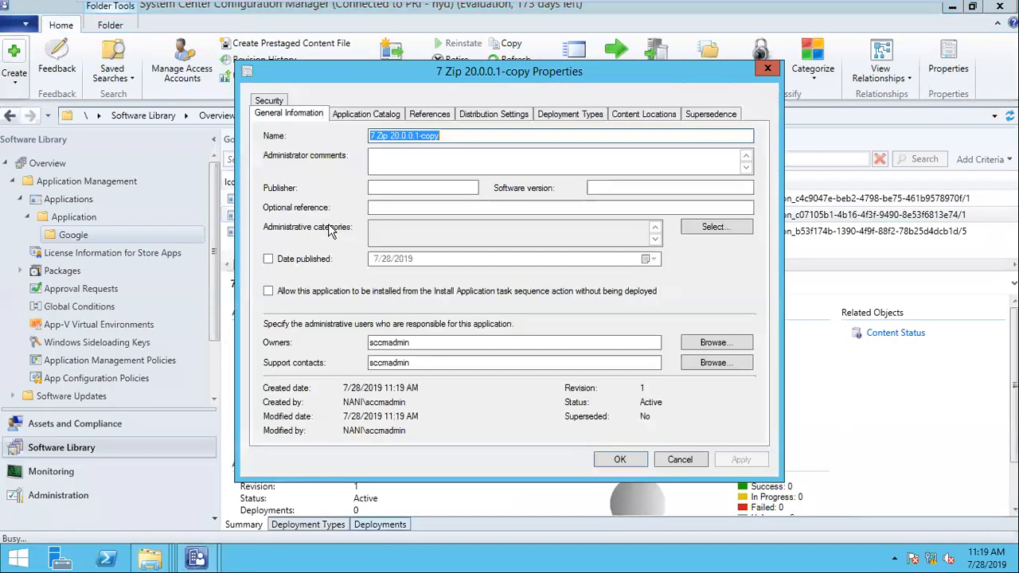
drag(389, 135, 653, 131)
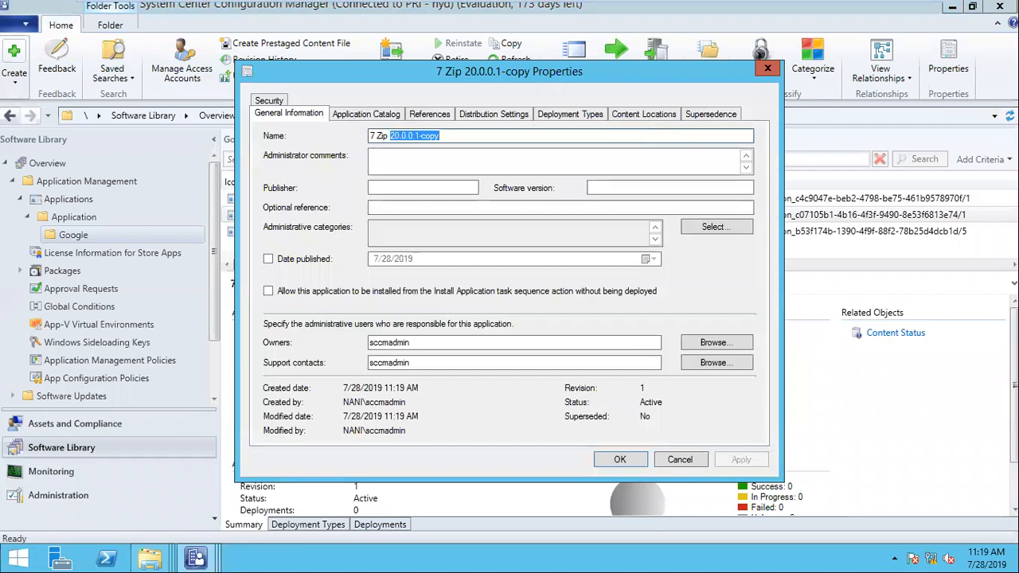
text(40.0.0.)
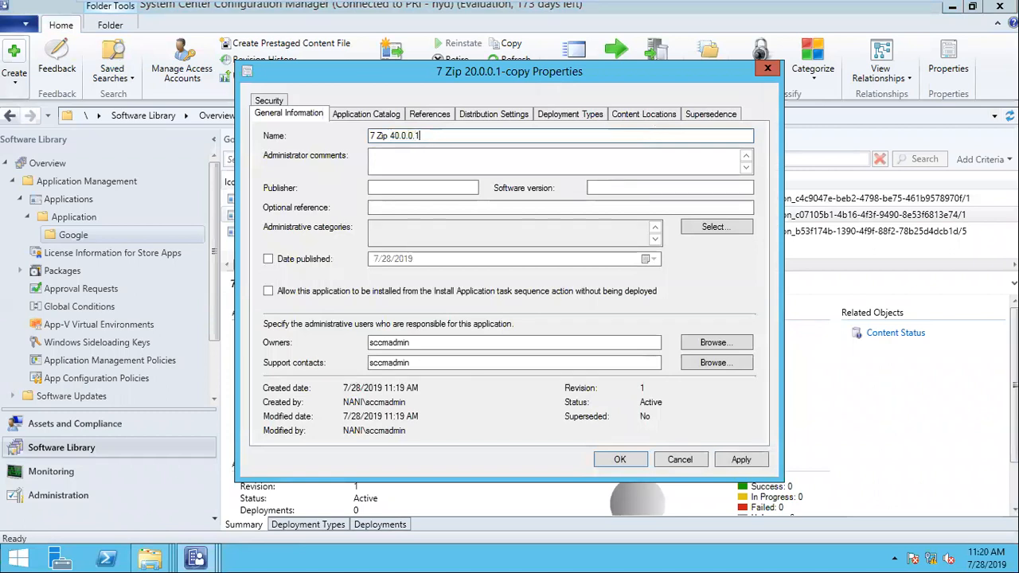
click(610, 456)
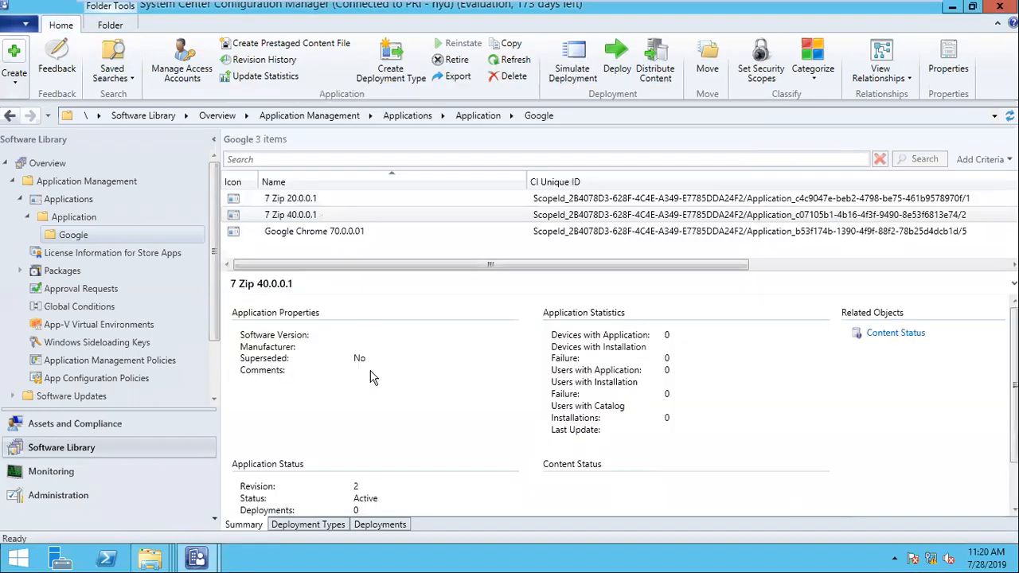
- Change the deployment type name from 7 ZIP 20.0.0.1 to 7 ZIP 40.0.0.1 and save
click(319, 525)
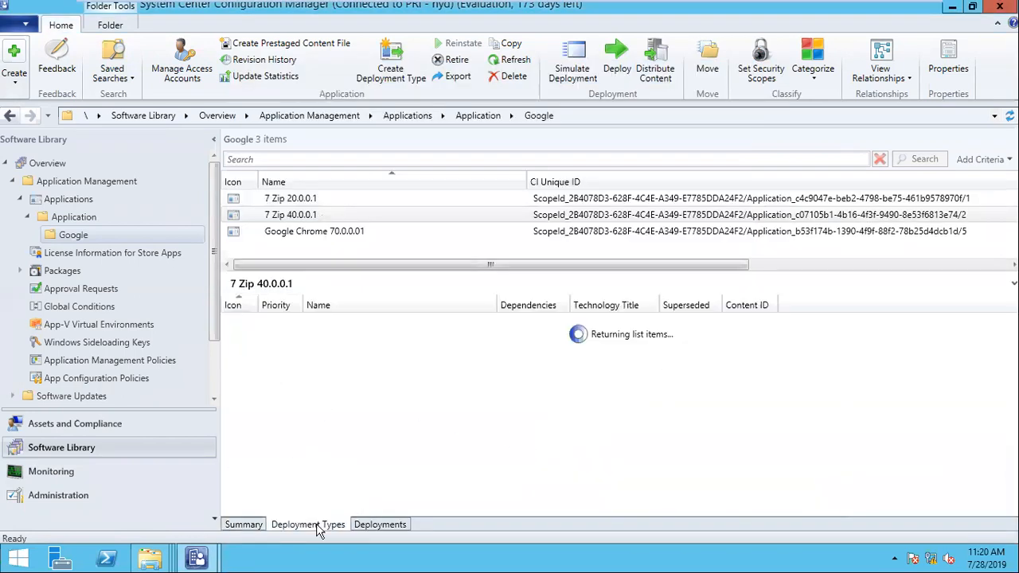
right_click(335, 324)
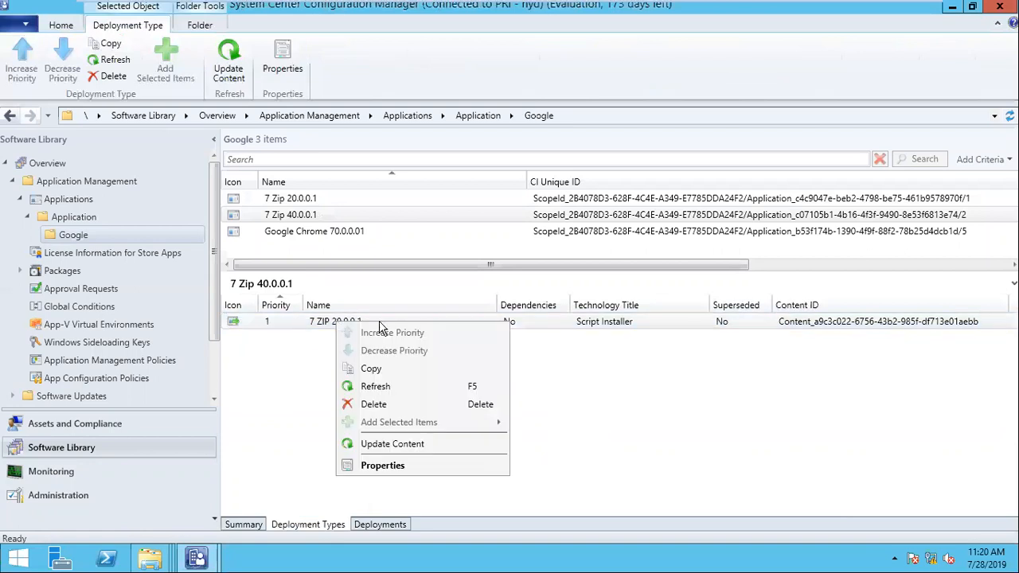
click(412, 474)
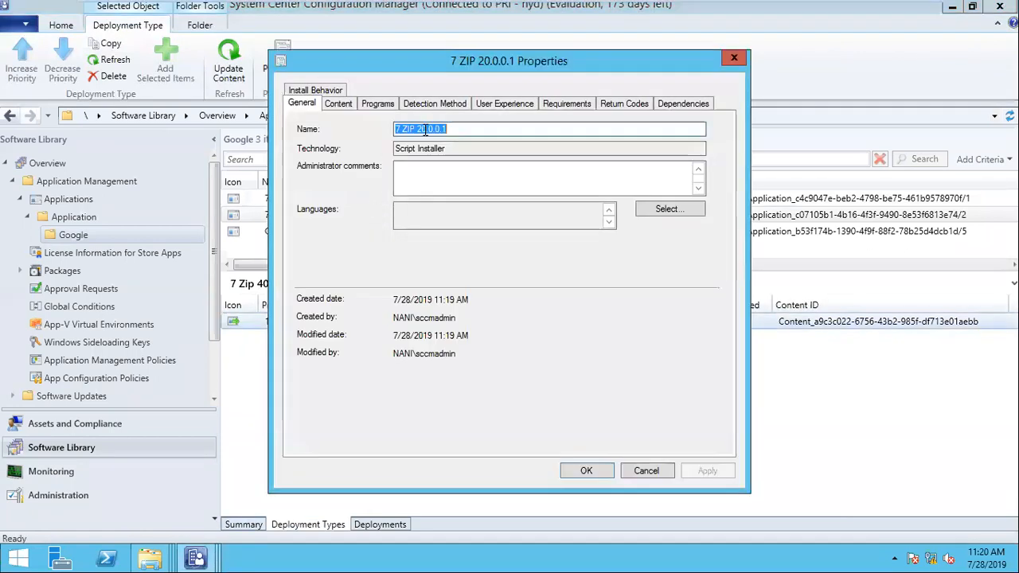
drag(415, 129, 724, 148)
text(1)
key(BackSpace)
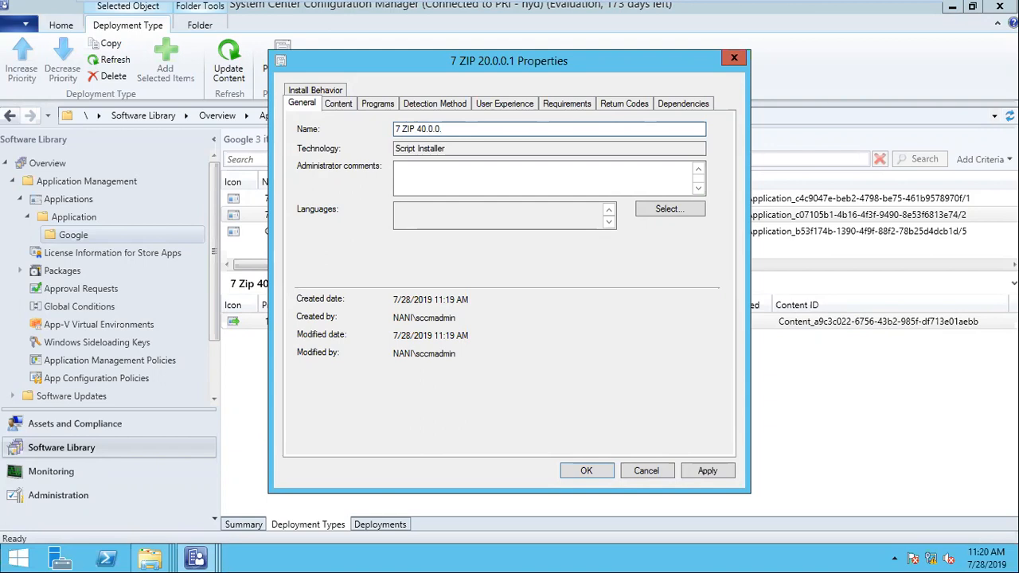
text(1)
click(587, 468)
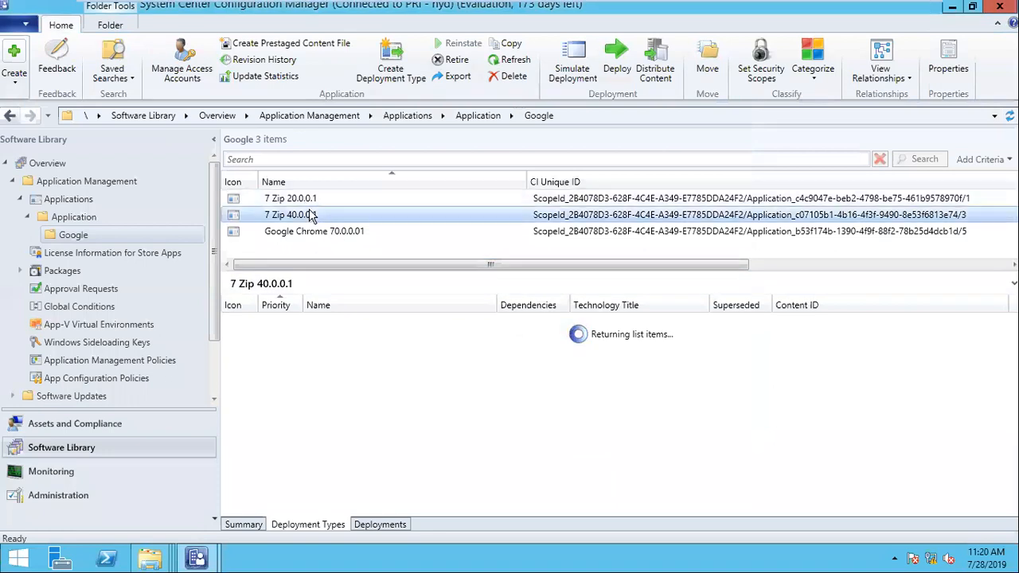
- Add a supersedence on 7 Zip 40.0.0.1 with 7 Zip 20.0.0.1 from the Google folder as the superseded application
click(353, 322)
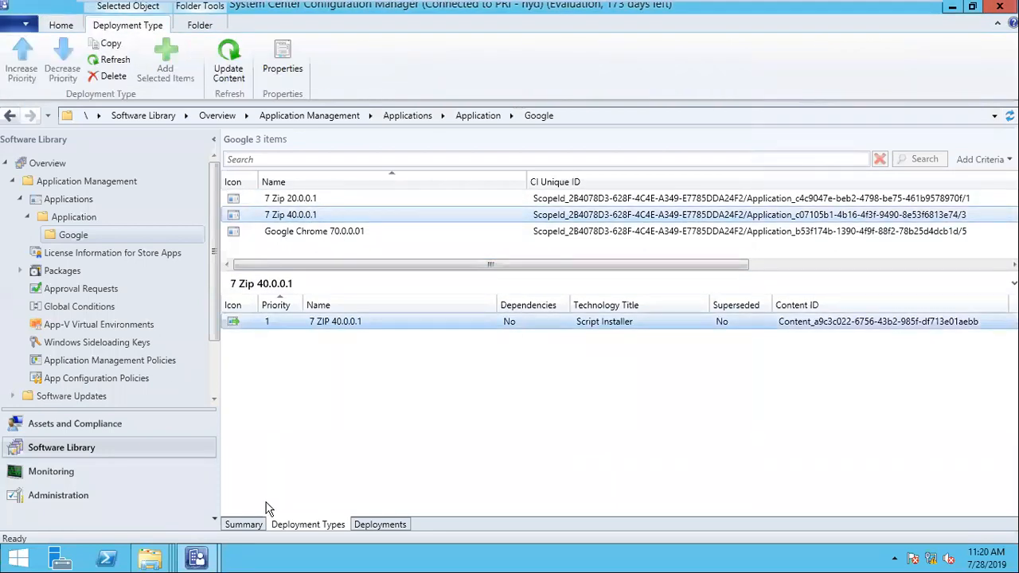
click(243, 525)
right_click(303, 215)
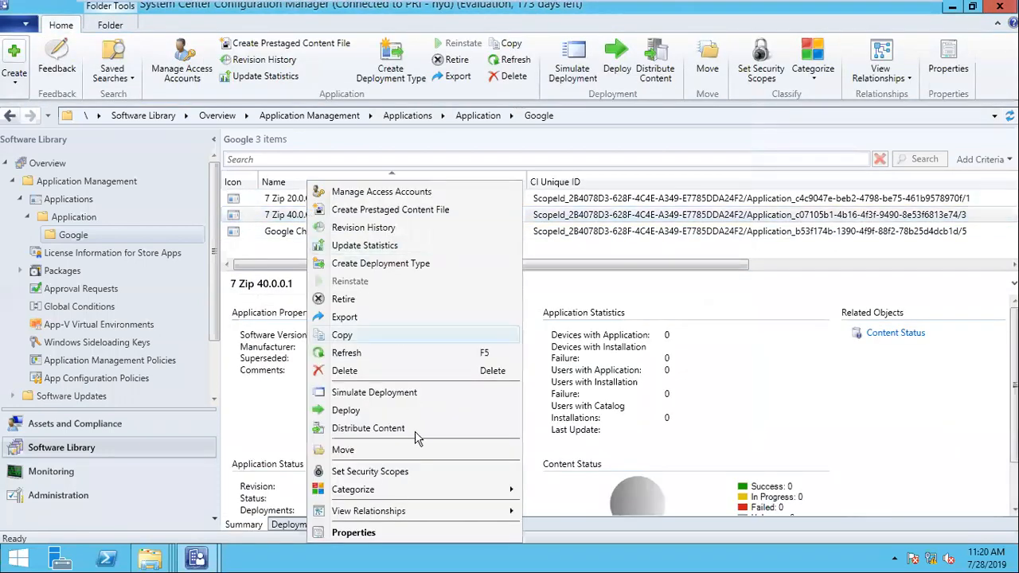
click(389, 534)
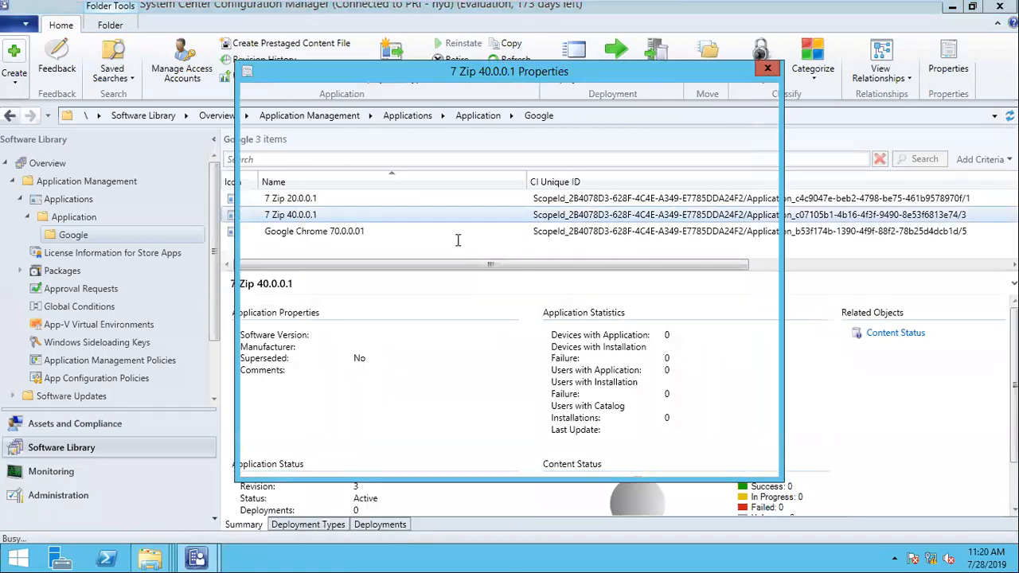
click(698, 116)
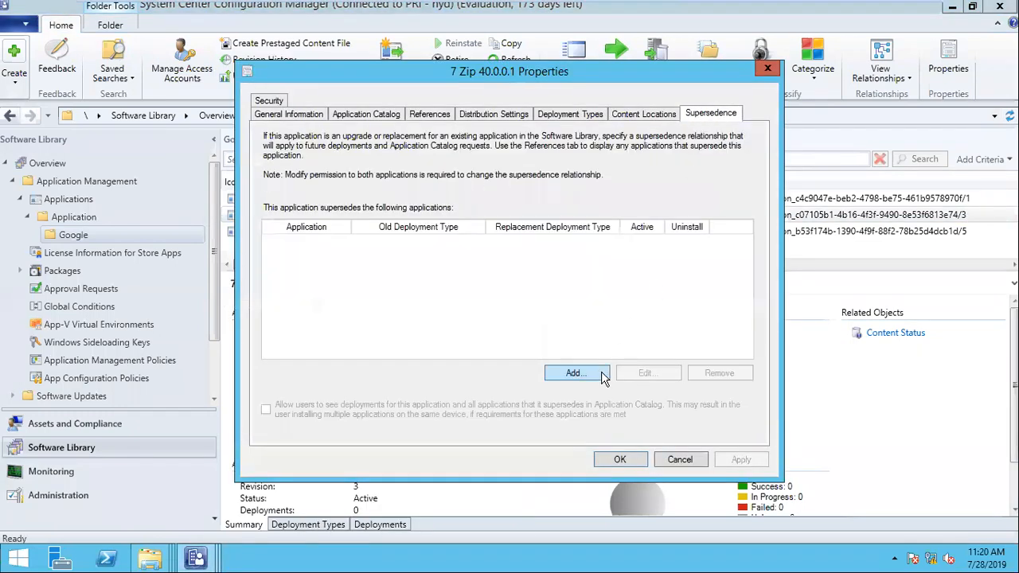
click(596, 376)
click(695, 155)
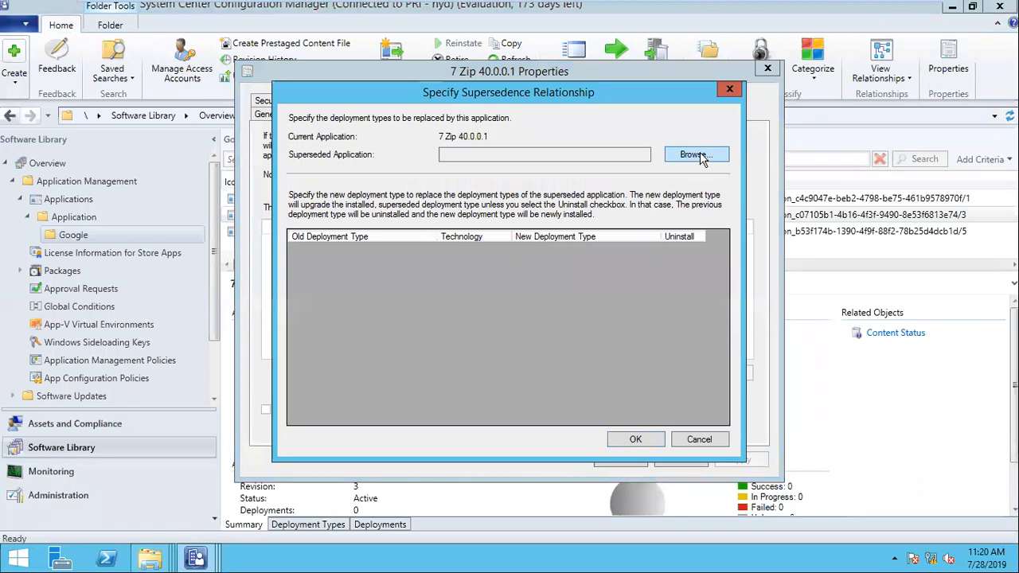
click(246, 186)
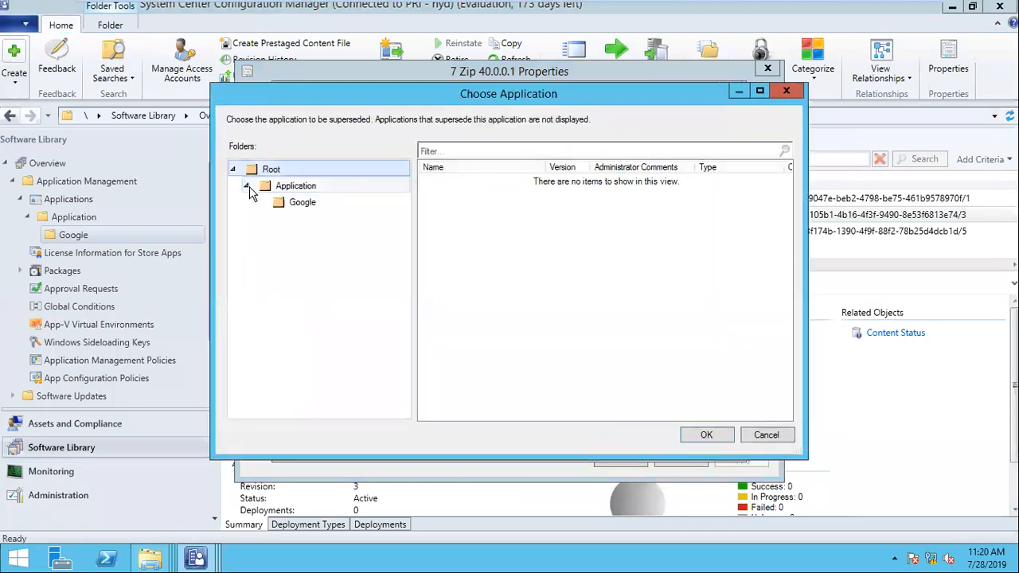
click(291, 202)
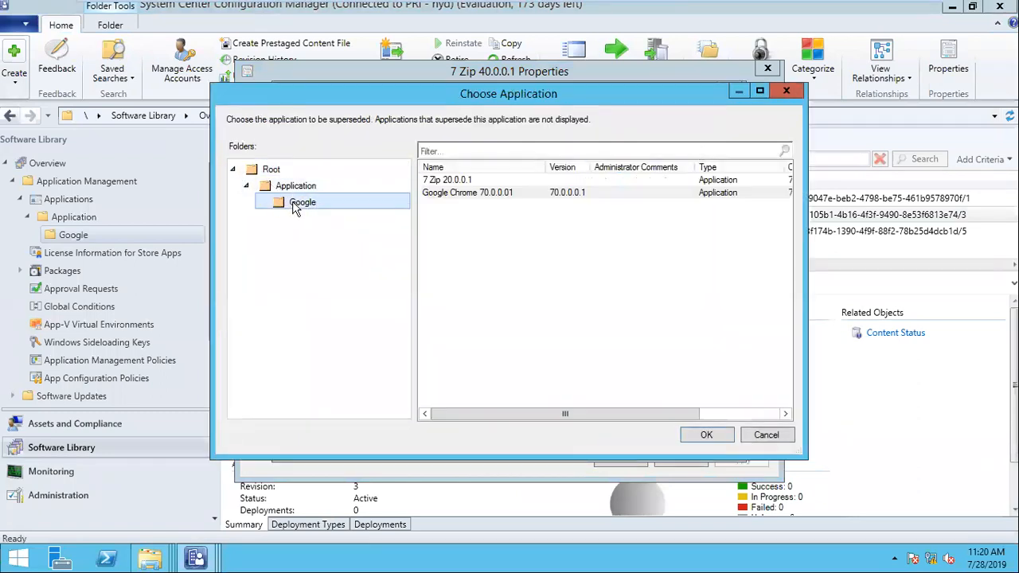
click(448, 181)
click(706, 435)
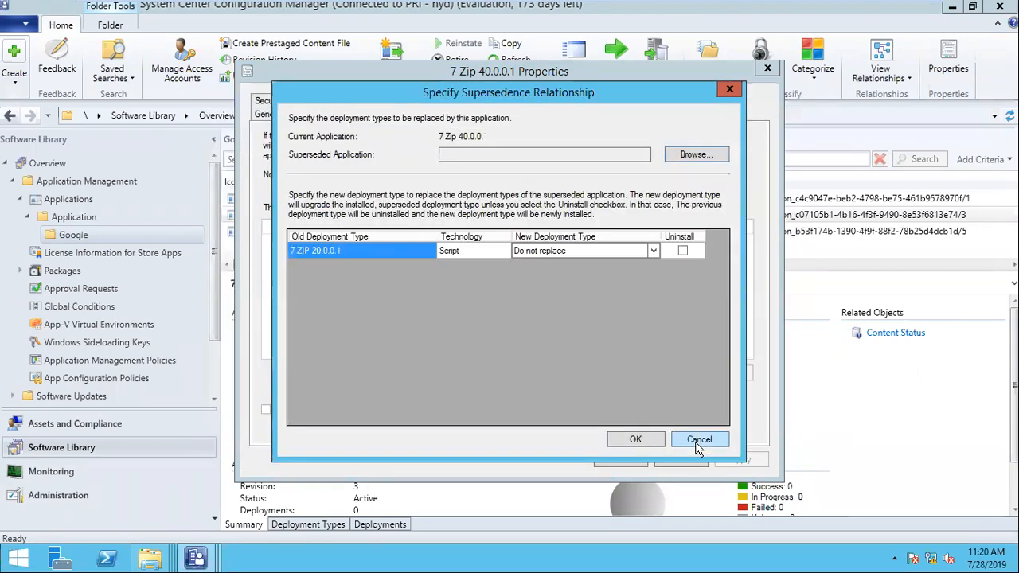
- Replace the old 7 ZIP 20.0.0.1 deployment type with 7 ZIP 40.0.0.1, tick Uninstall, and save
click(589, 253)
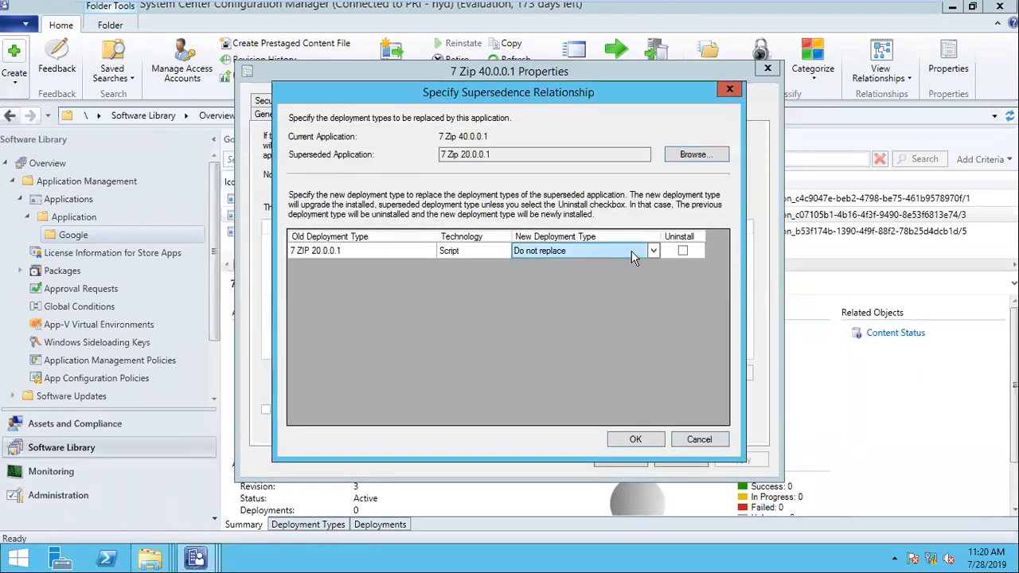
click(334, 253)
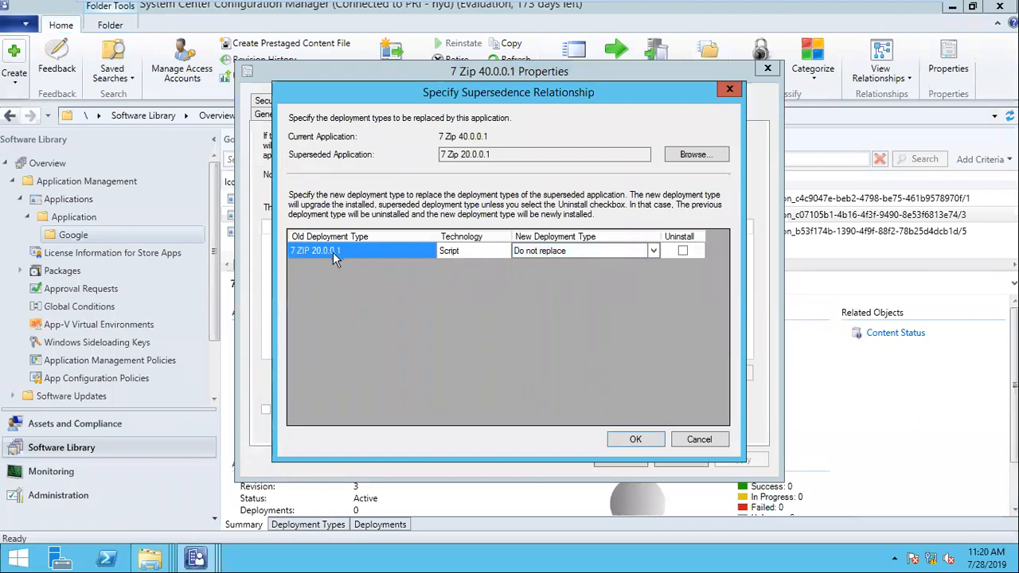
click(637, 252)
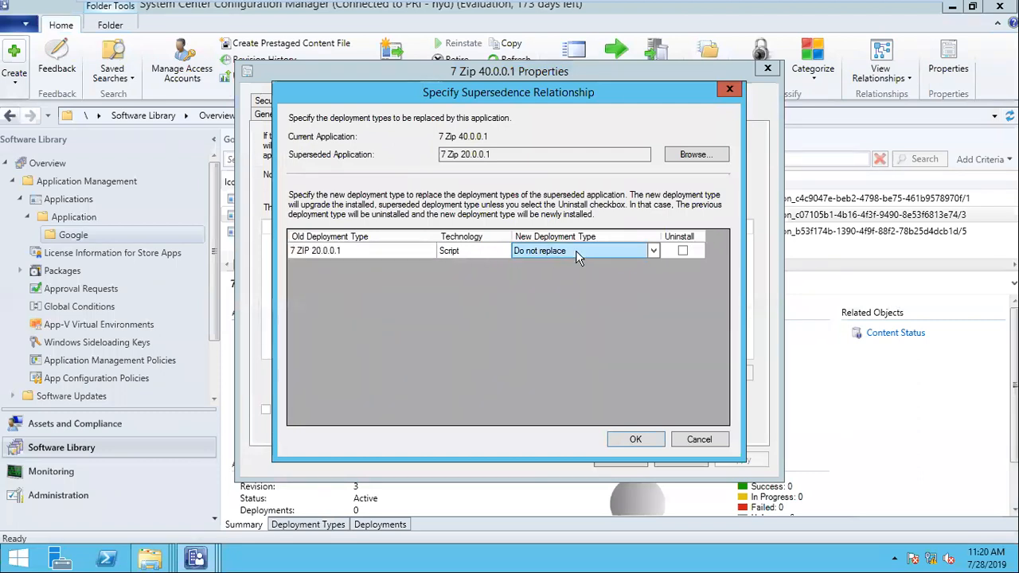
click(654, 252)
click(619, 274)
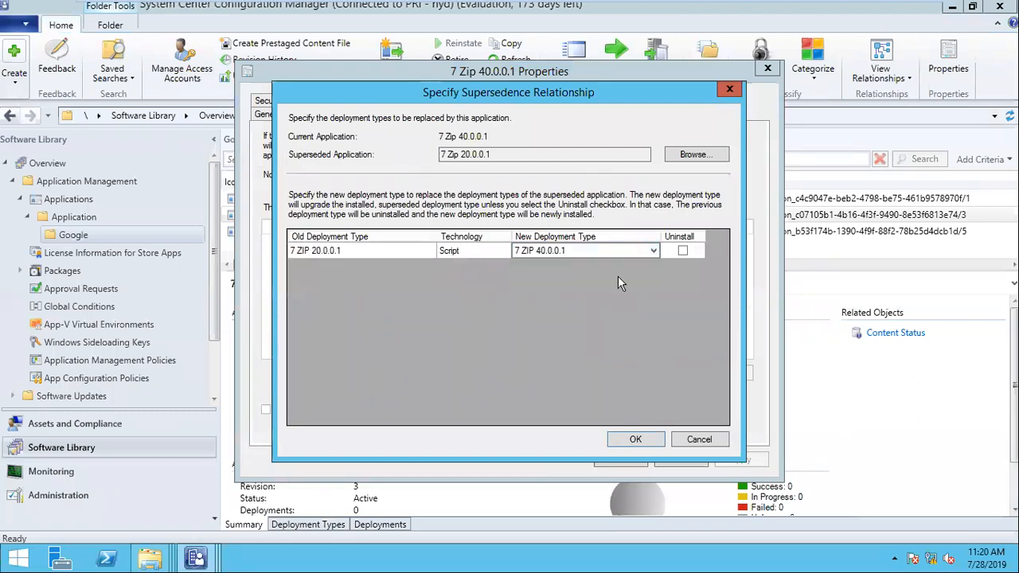
click(682, 252)
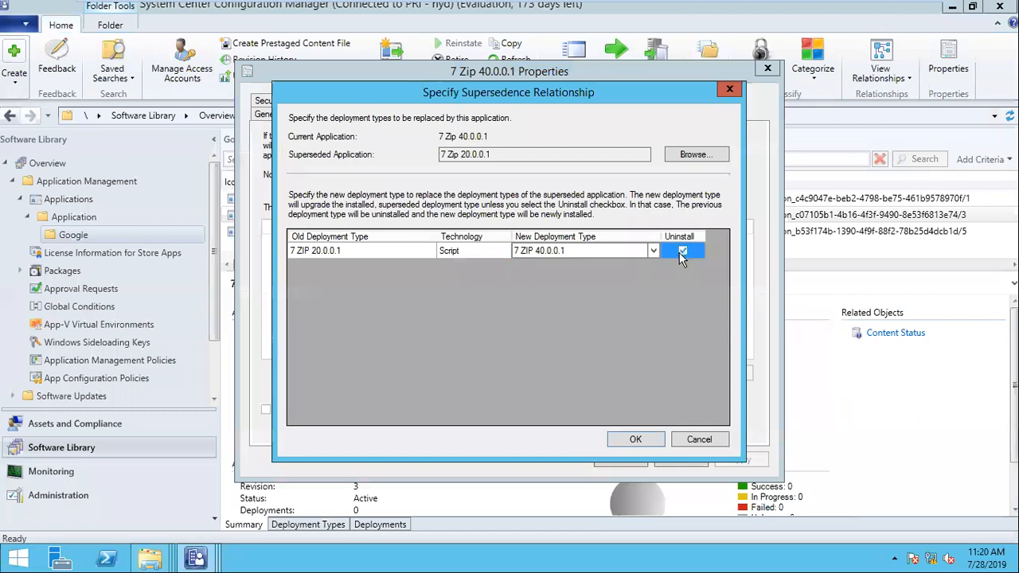
click(572, 251)
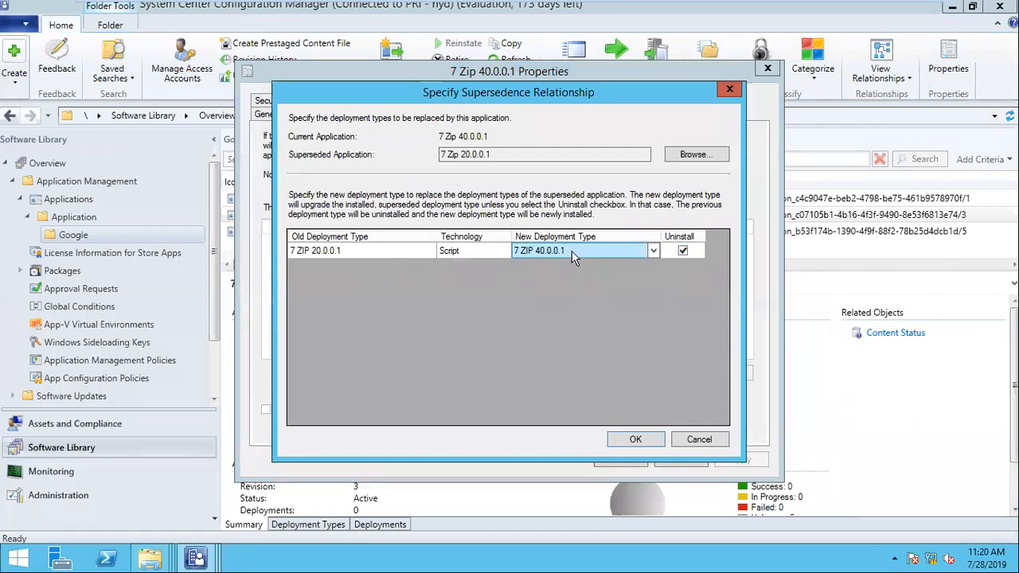
click(606, 327)
click(637, 439)
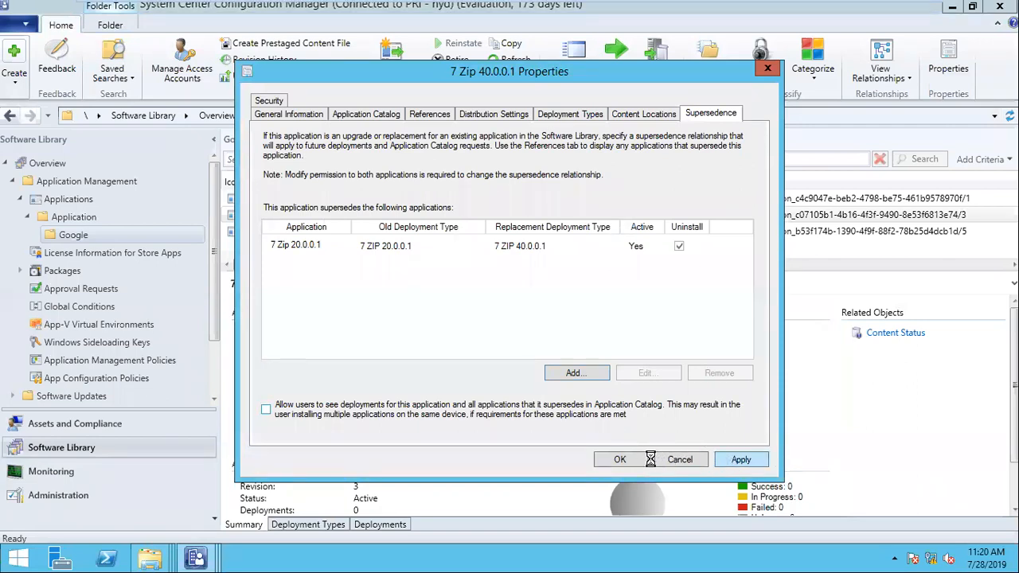
click(621, 460)
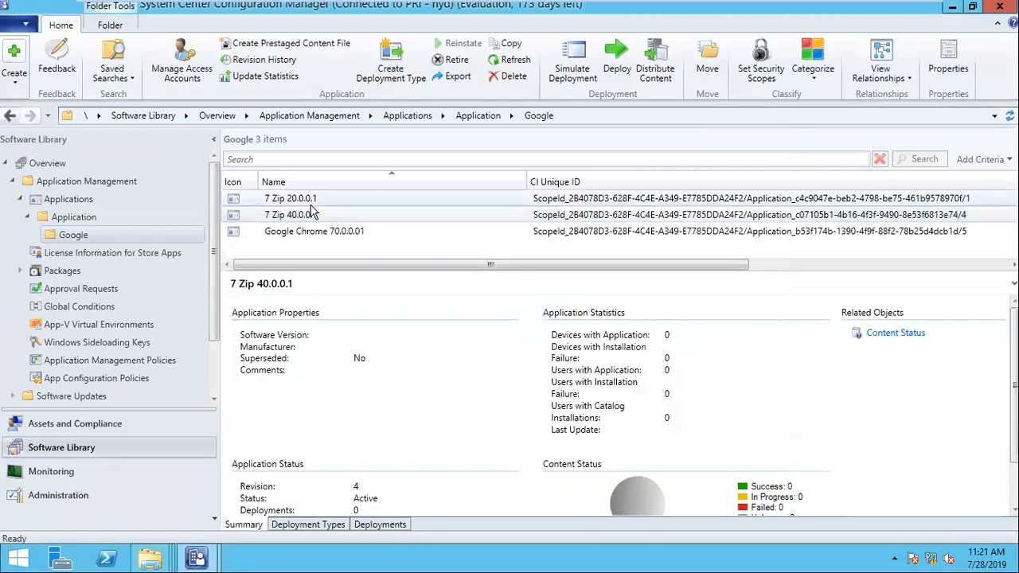
- Reopen 7 Zip 40.0.0.1's Supersedence tab, confirm the 7 Zip 20.0.0.1 entry, then cancel
click(307, 215)
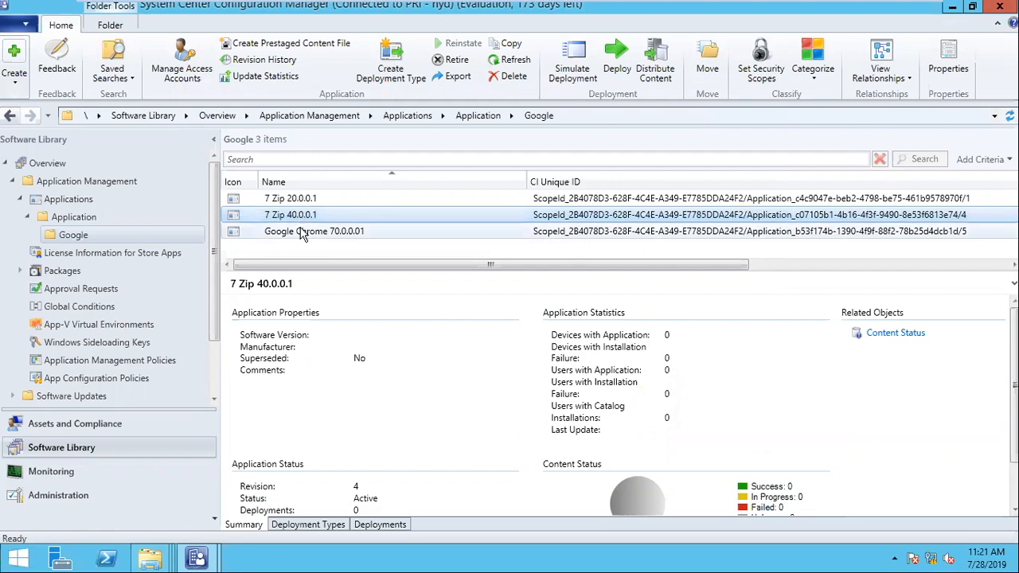
right_click(293, 222)
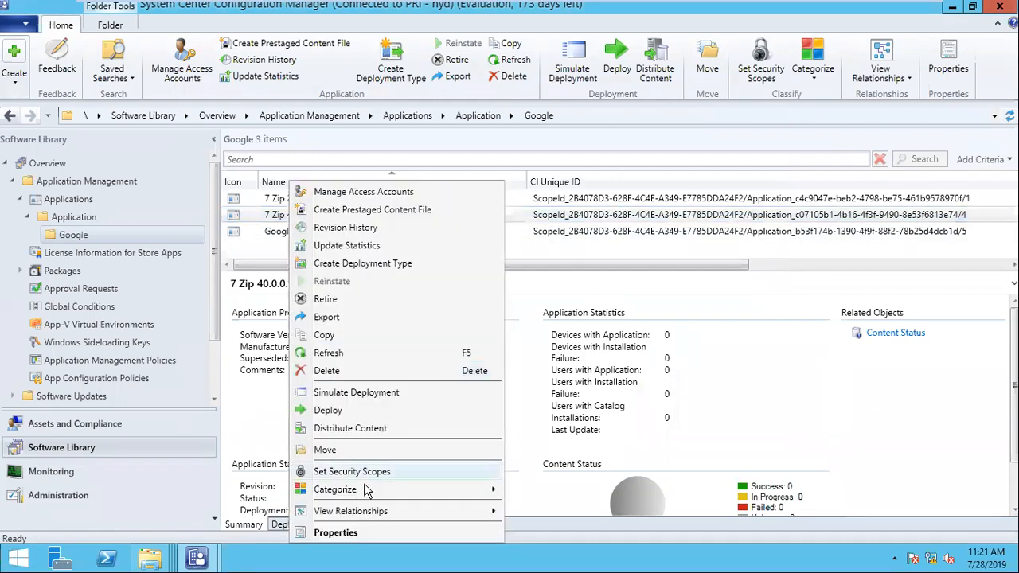
click(350, 533)
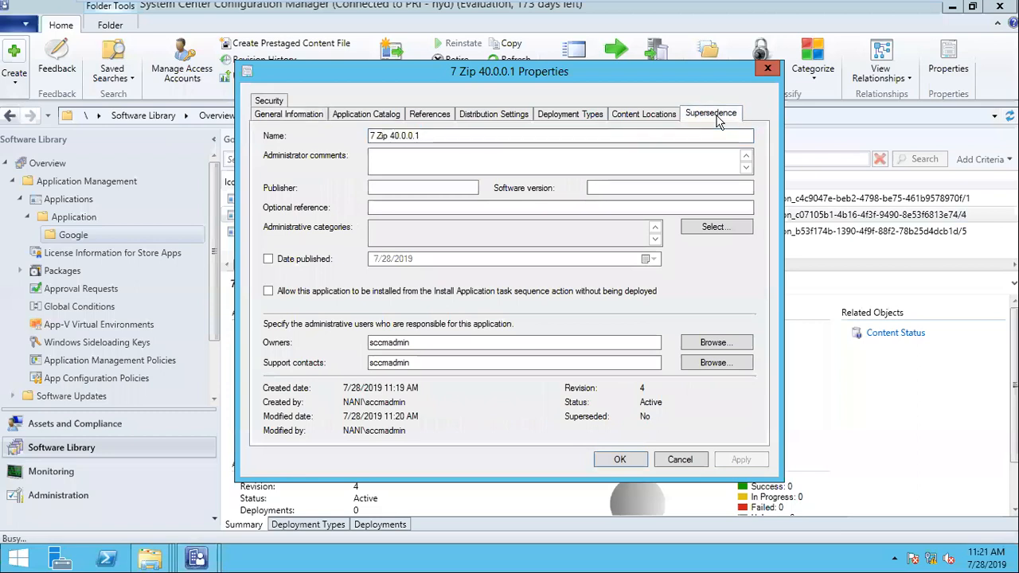
click(717, 114)
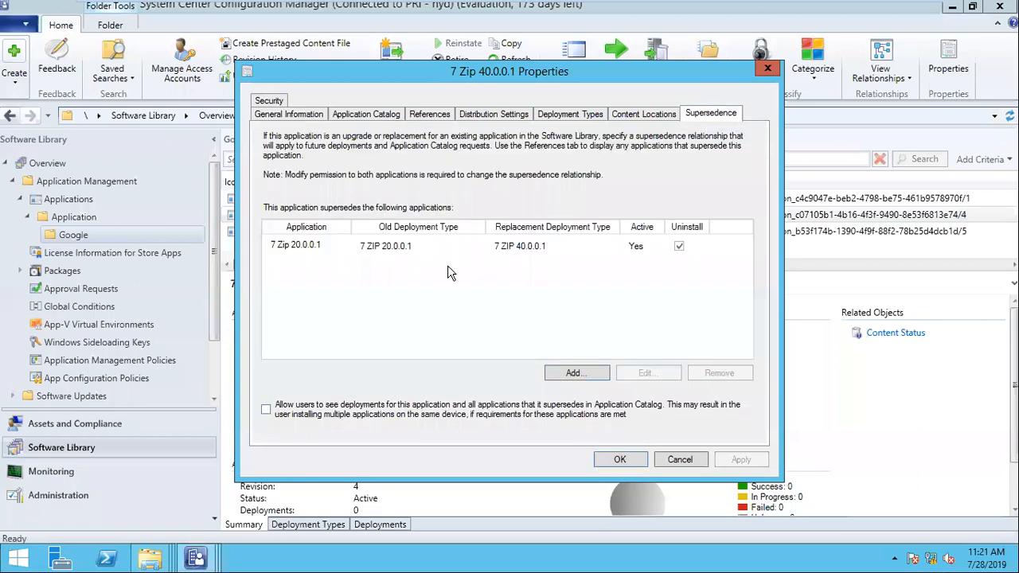
click(304, 252)
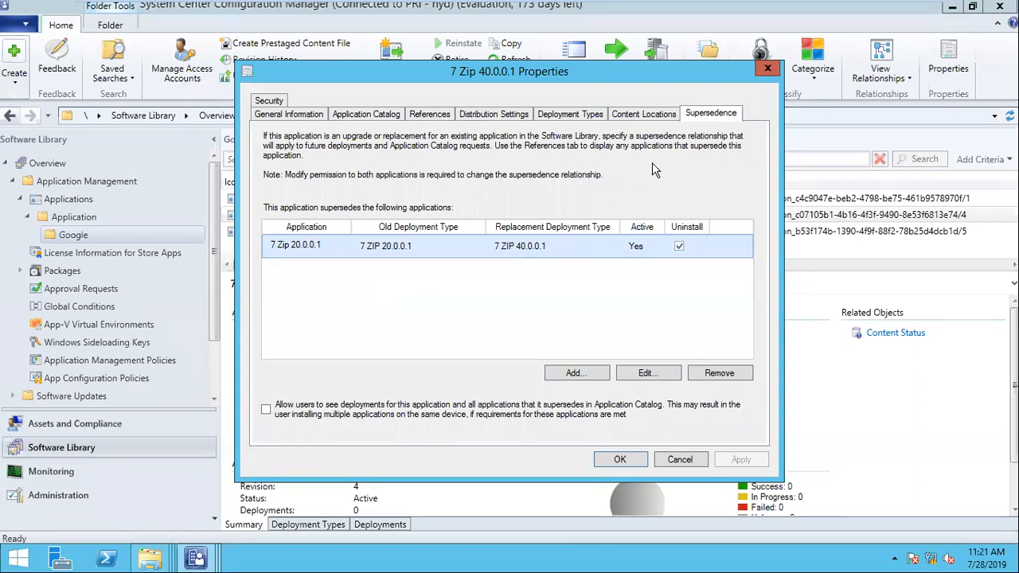
click(679, 459)
- Edit the 7 ZIP 40.0.0.1 deployment type's 7z.exe detection clause and switch its setting type to Registry
click(313, 521)
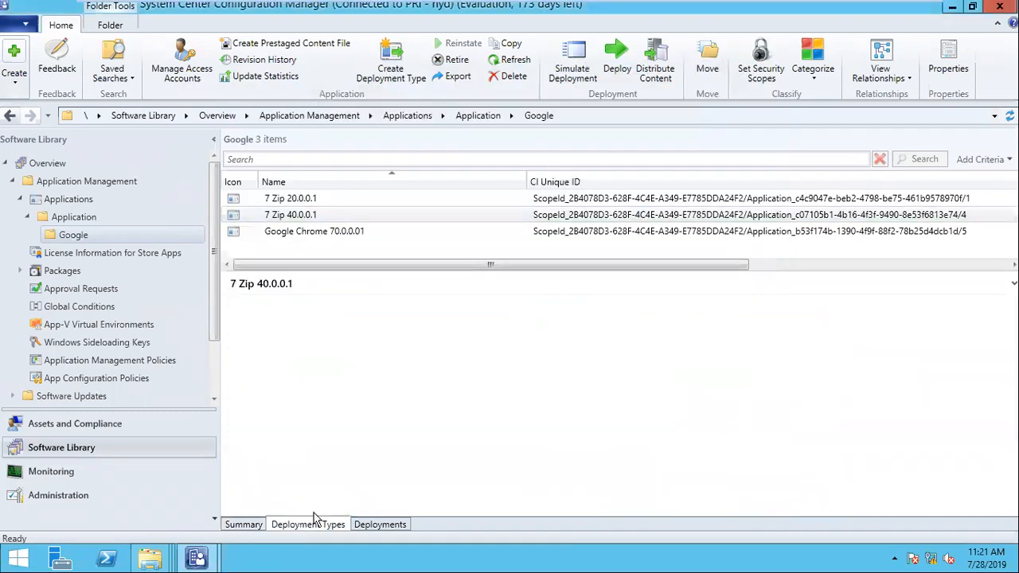
right_click(322, 321)
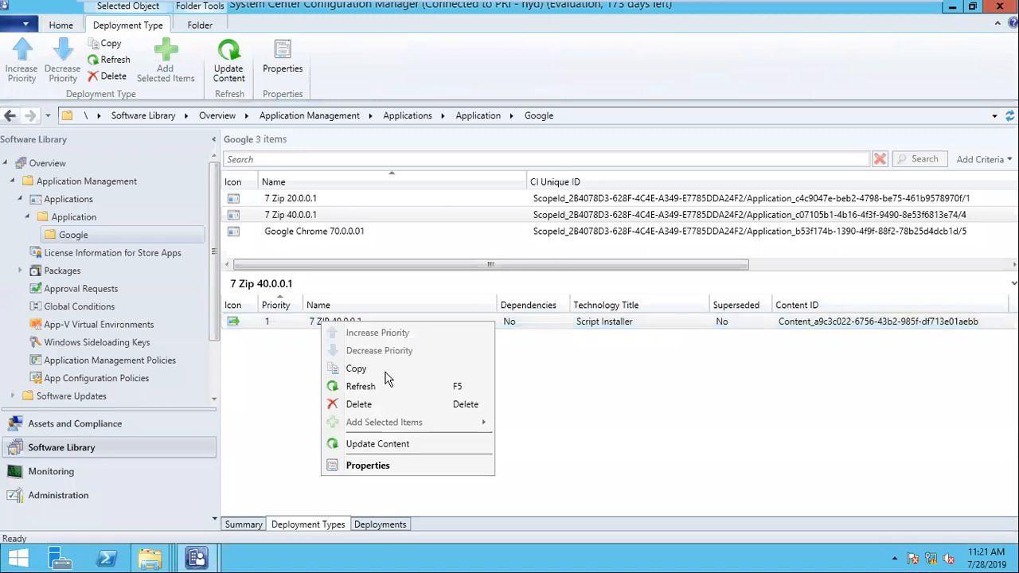
click(399, 467)
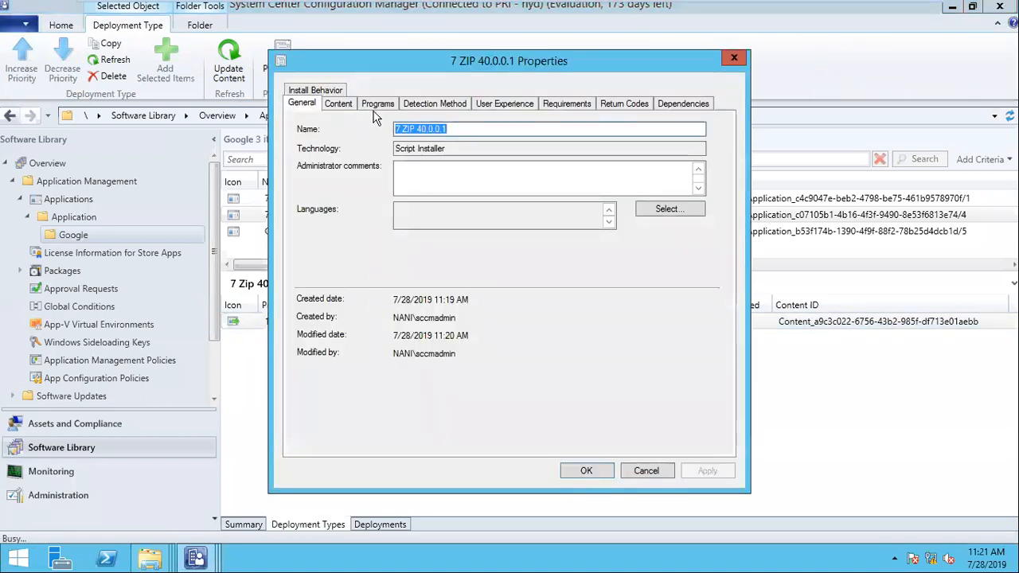
click(419, 106)
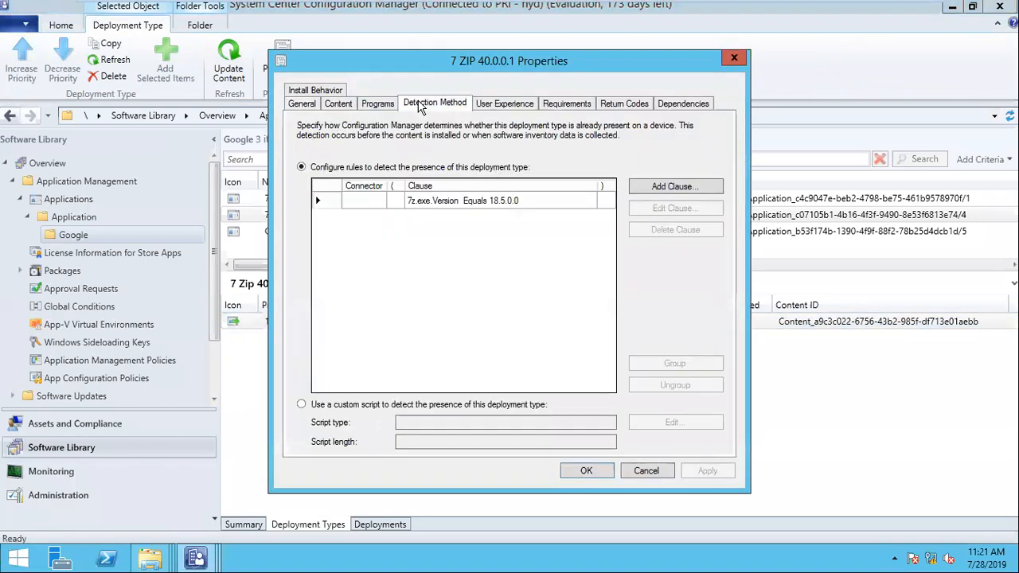
click(446, 201)
click(647, 209)
click(466, 109)
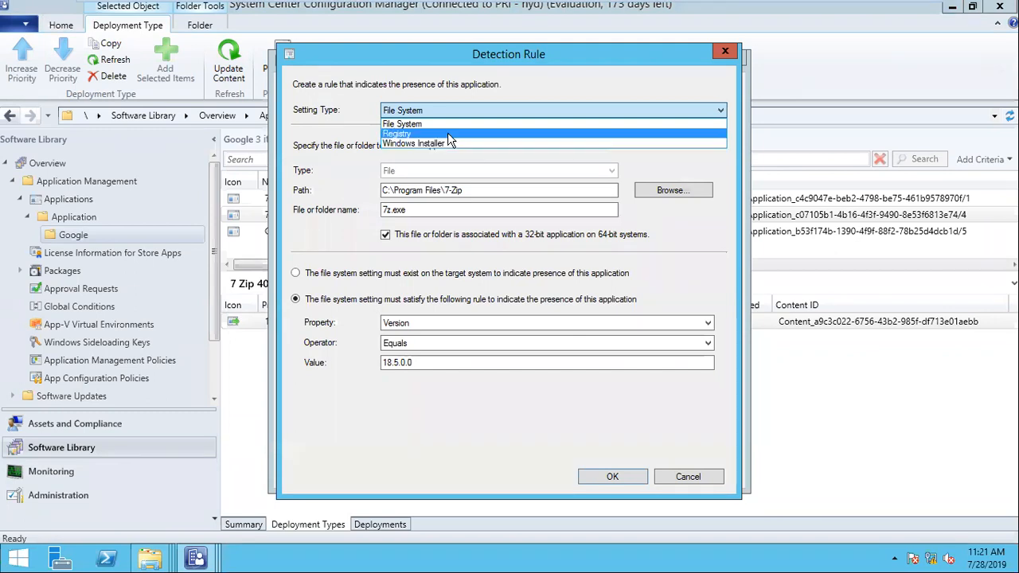
click(448, 134)
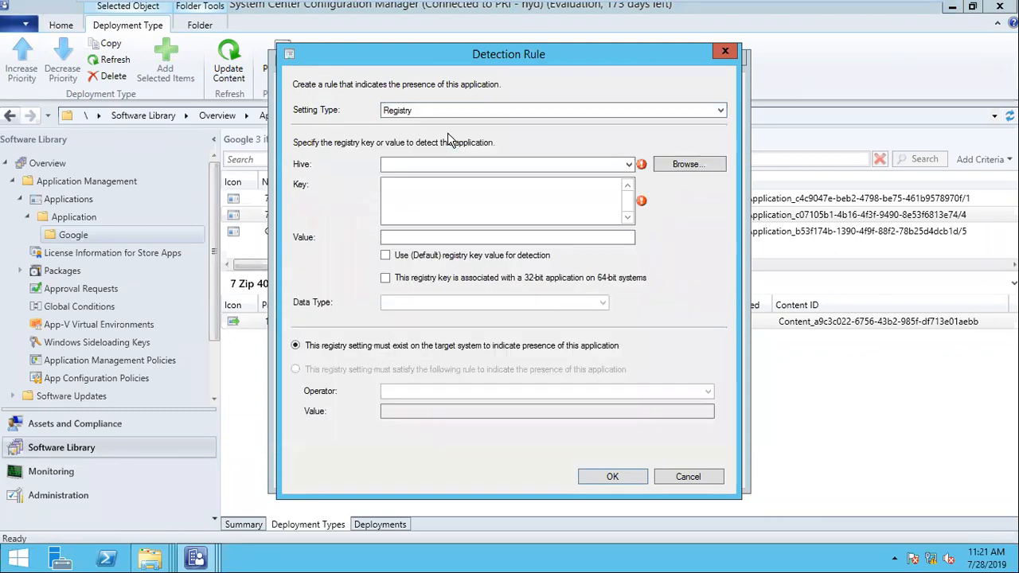
- Browse system1's registry to HKEY_LOCAL_MACHINE\SOFTWARE\Microsoft, then close the registry browser without choosing a key
click(697, 170)
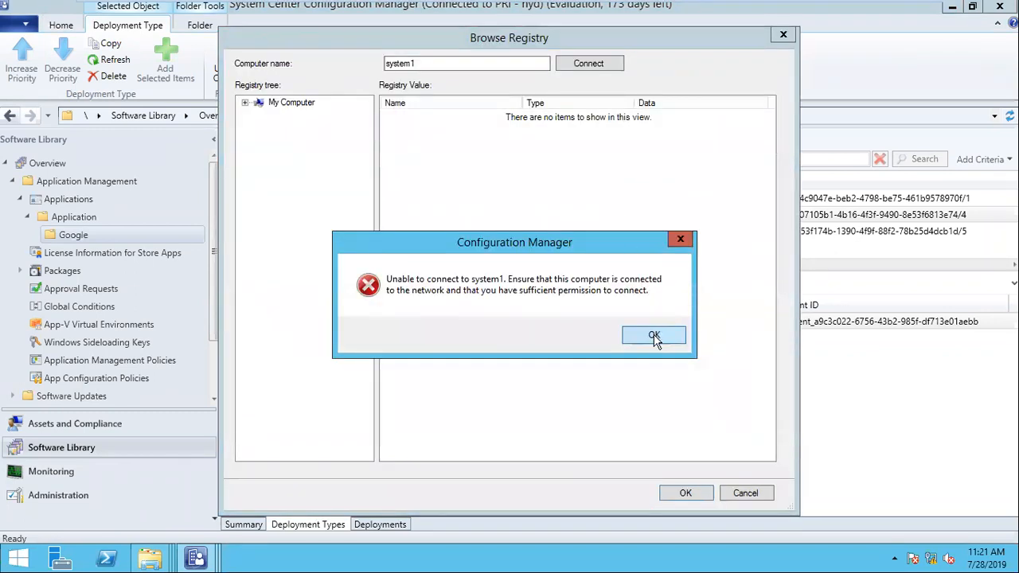
click(654, 335)
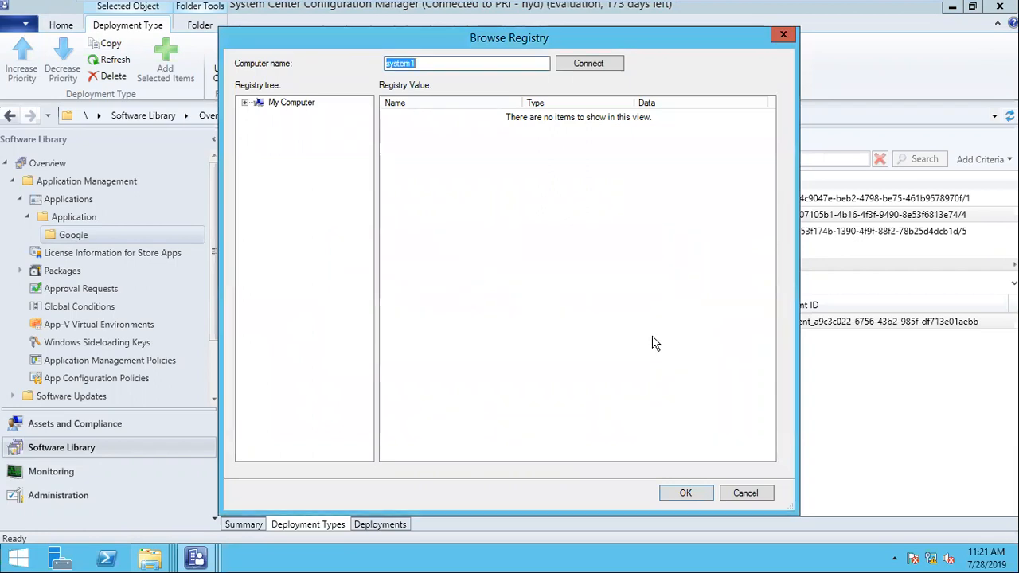
click(337, 139)
double_click(337, 139)
double_click(323, 174)
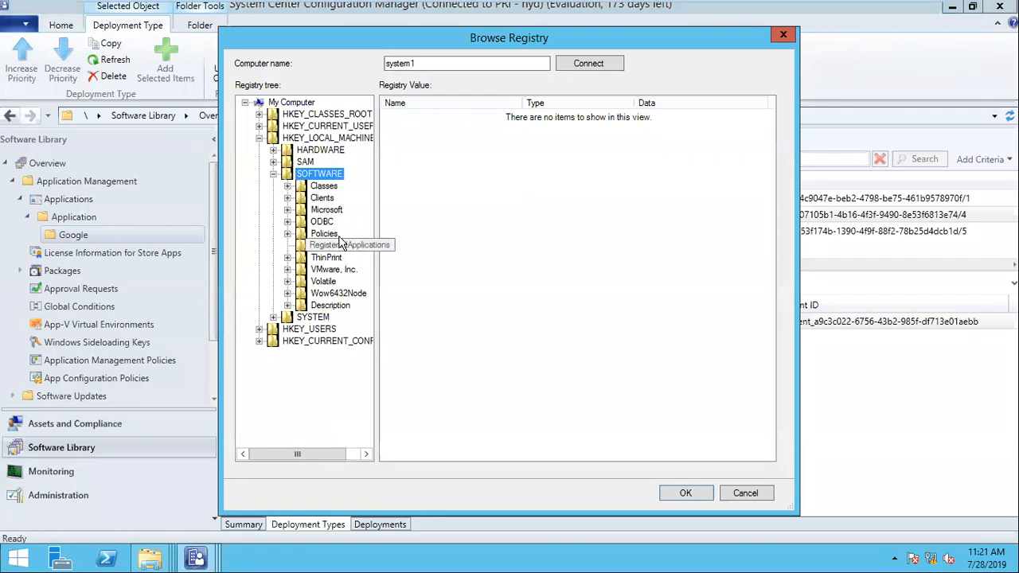
click(326, 212)
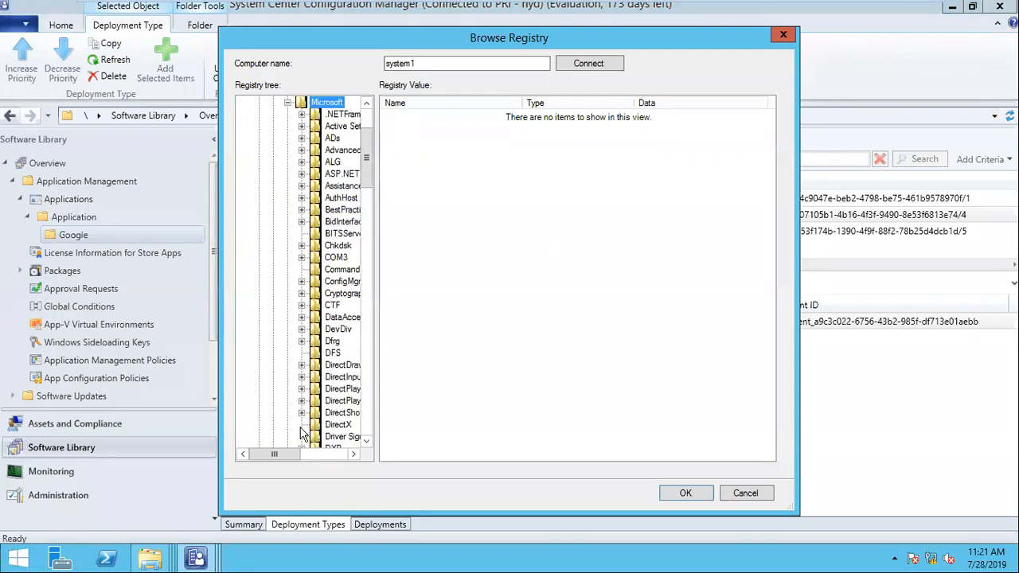
drag(273, 453, 318, 451)
scroll(316, 353, down, 7)
scroll(316, 354, down, 20)
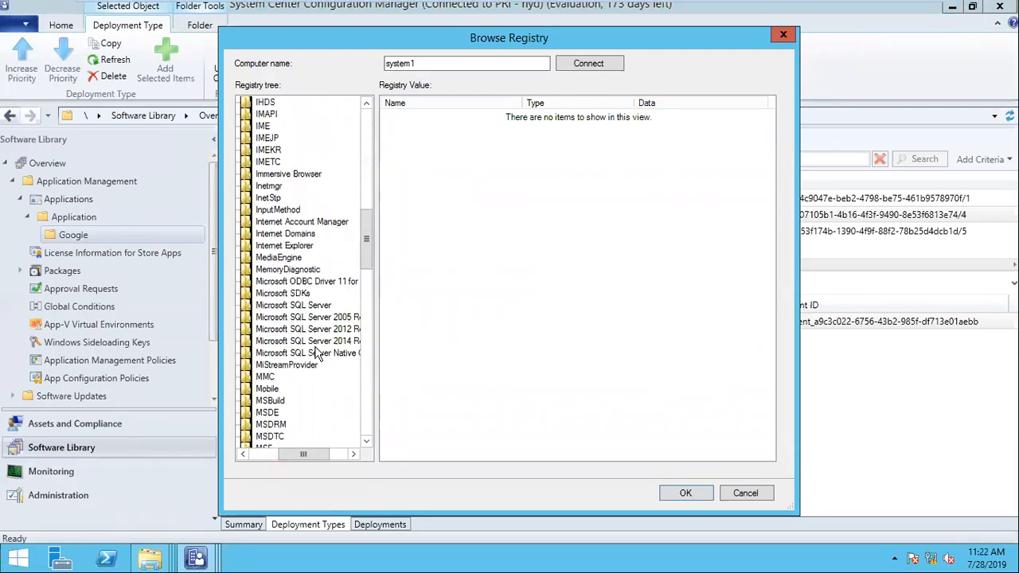
scroll(316, 354, down, 9)
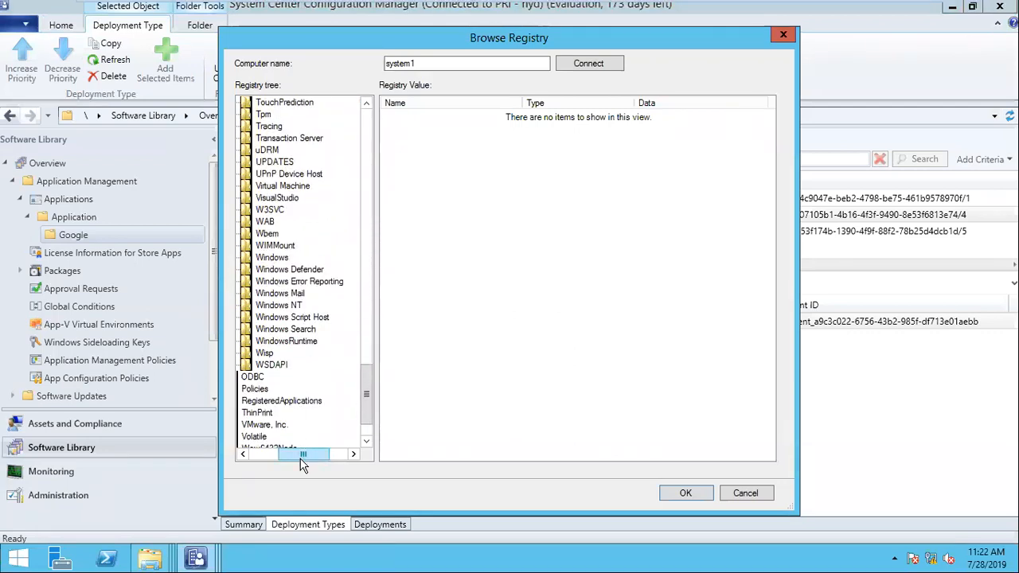
drag(302, 454, 290, 462)
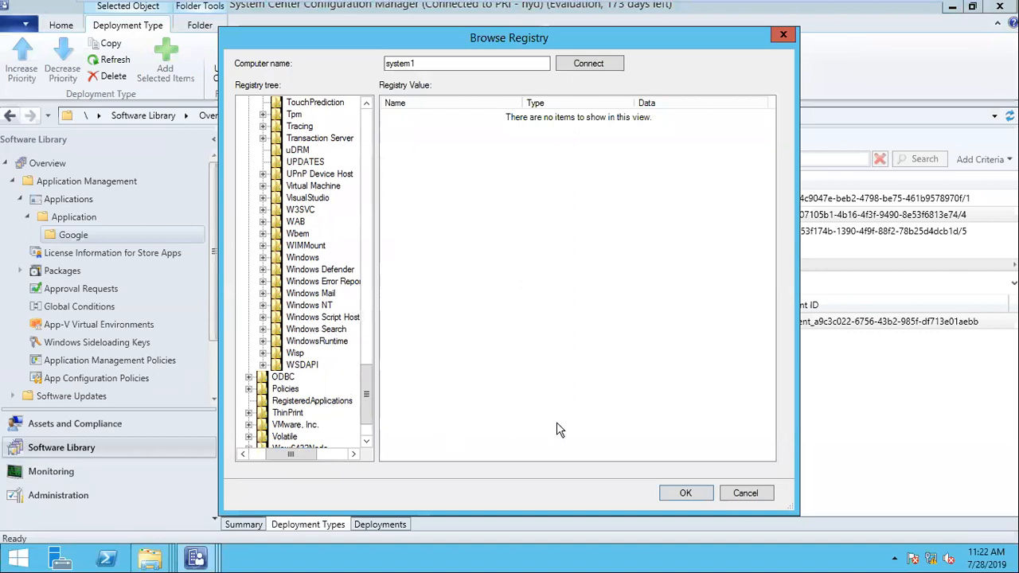
click(745, 494)
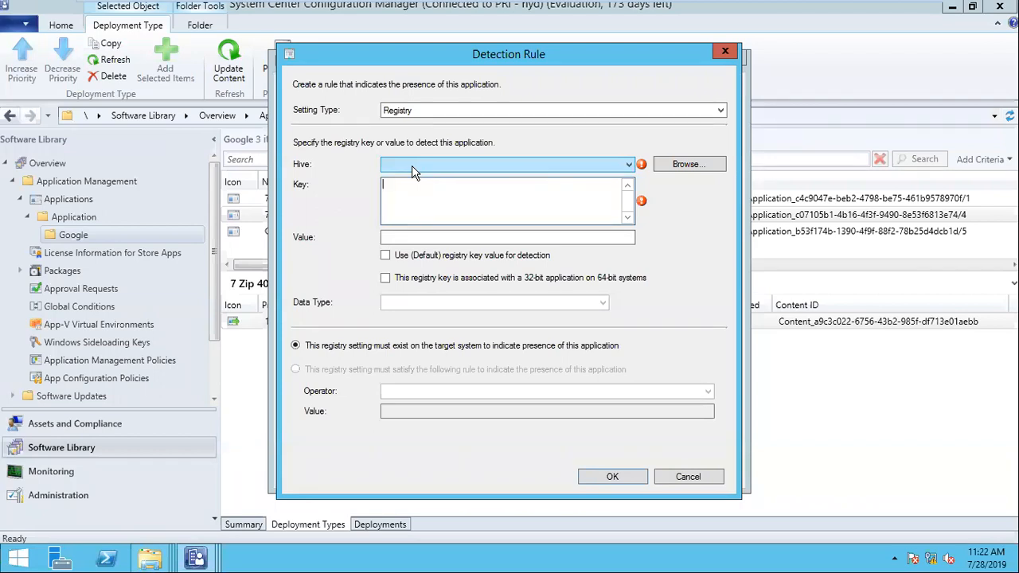
- Cancel the detection rule, then review the Dependencies and Requirements tabs with the Requirement Type column widened
click(700, 482)
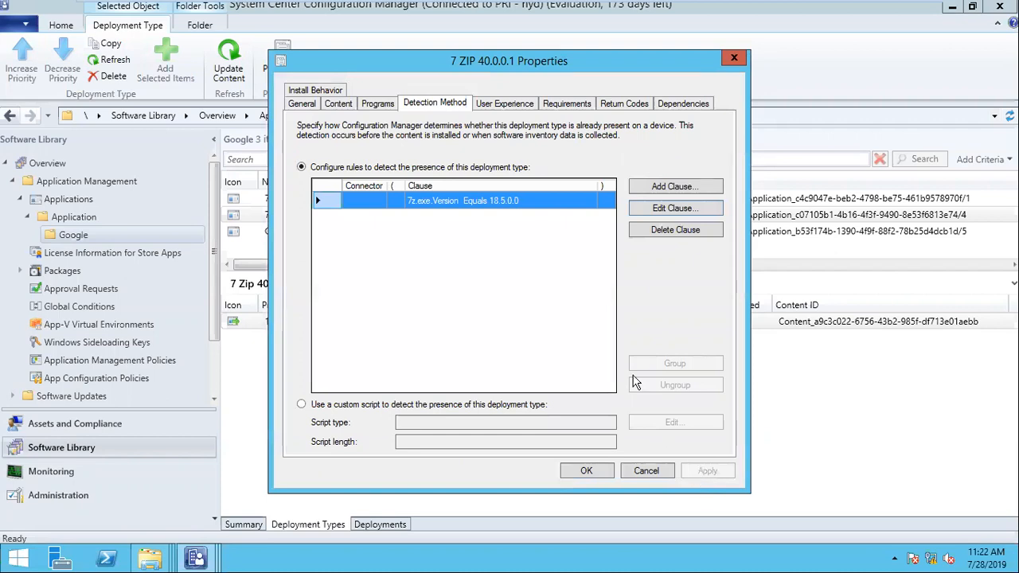
click(693, 105)
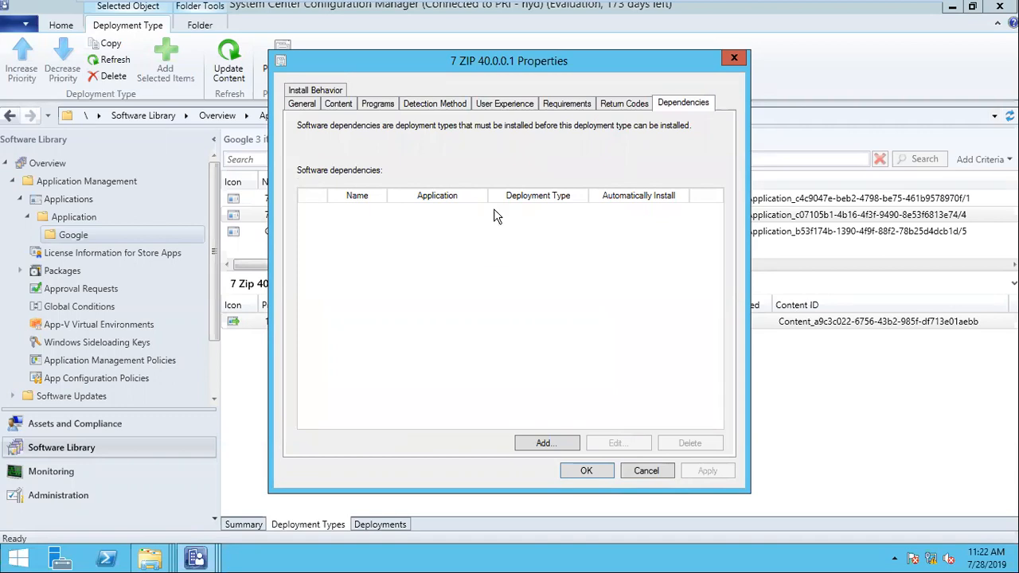
click(557, 110)
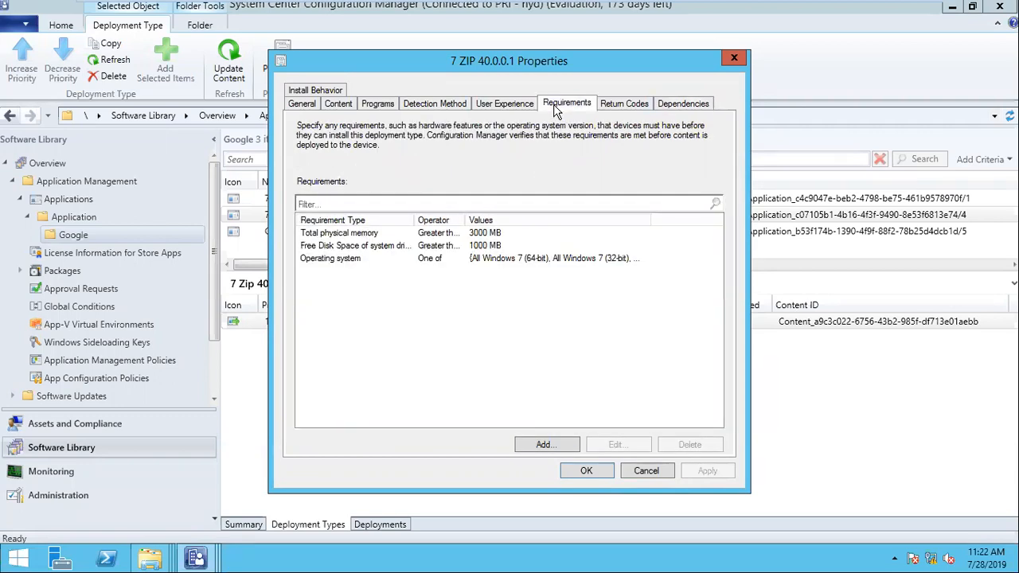
drag(416, 221, 545, 221)
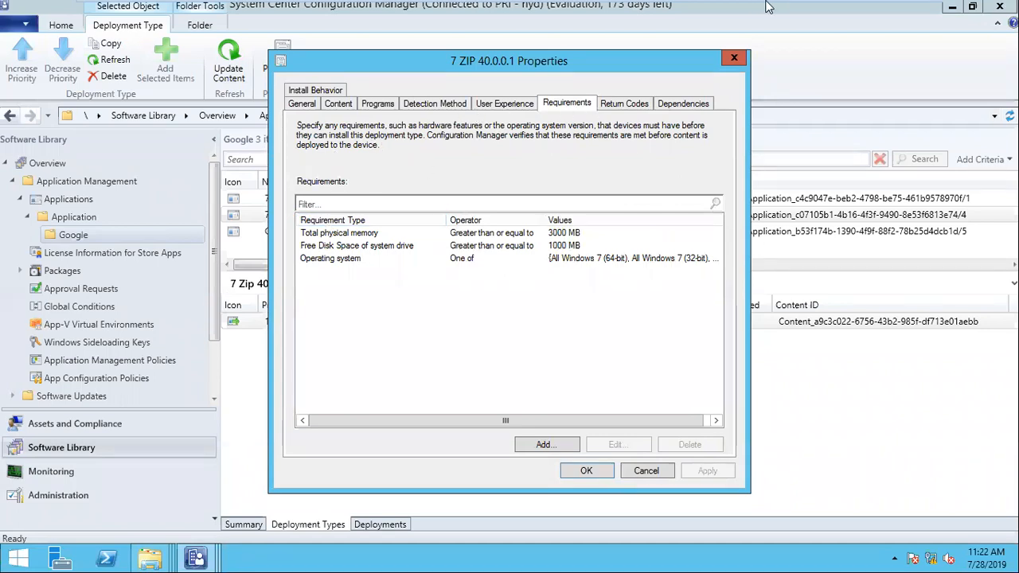
- Check the notes document outside the VM, return to sccm_nani, and cancel the deployment type properties
mouse_move(768, 2)
click(882, 9)
click(306, 372)
scroll(307, 373, down, 15)
scroll(311, 372, up, 6)
drag(329, 353, 160, 224)
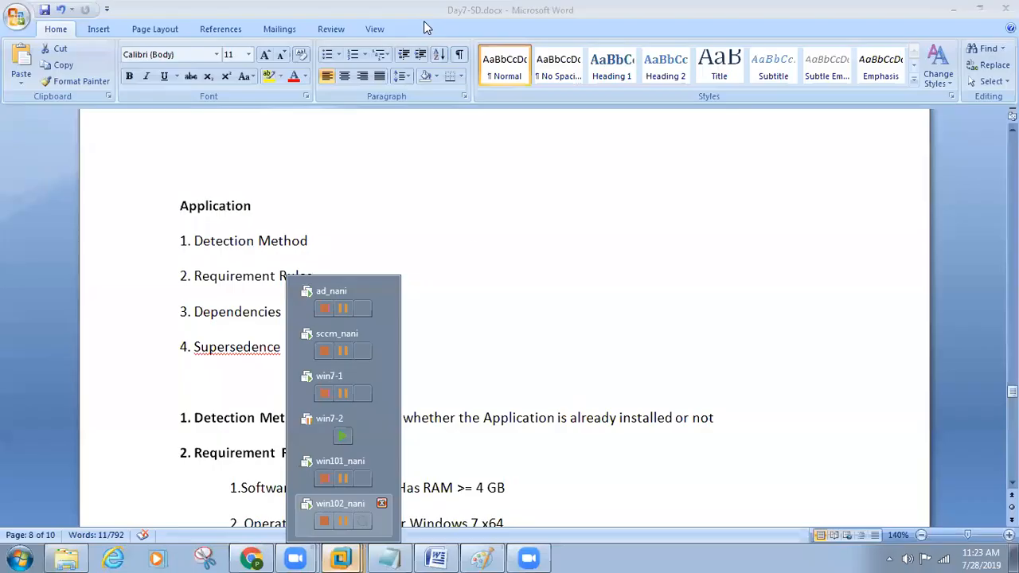
click(426, 28)
click(341, 559)
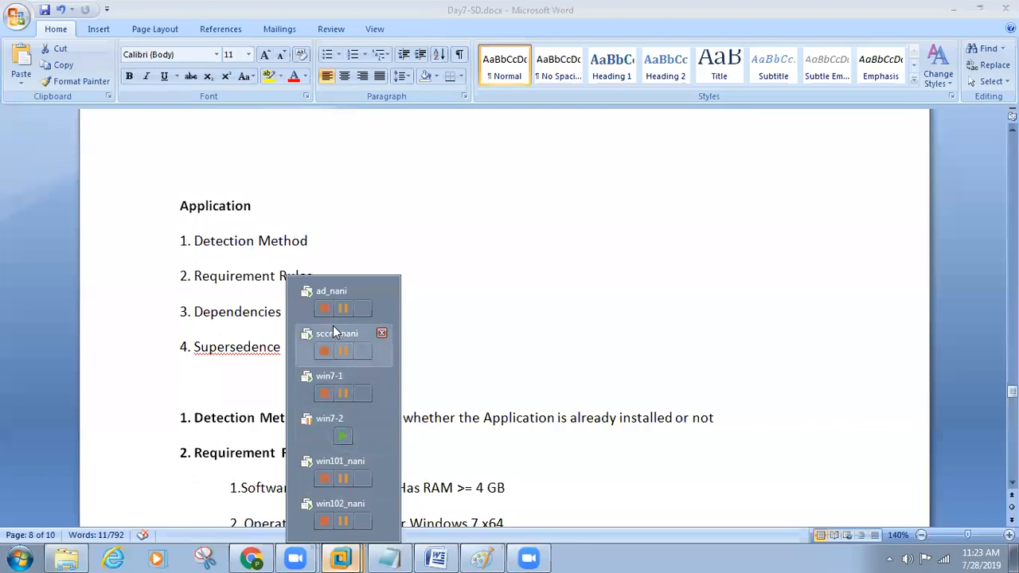
click(323, 331)
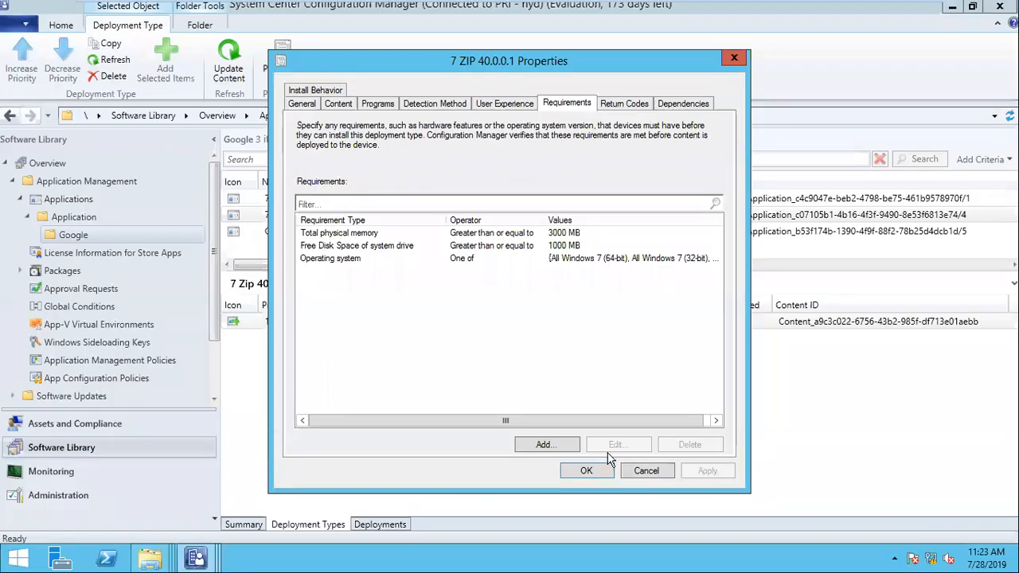
click(647, 472)
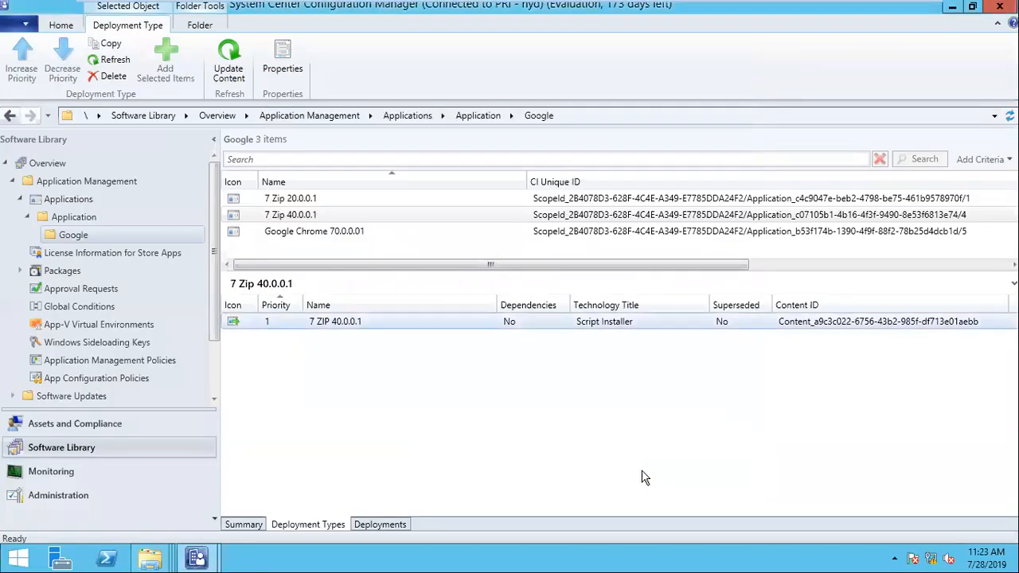
- In Assets and Compliance, move from the 7 zip 20.0.0.1 - uninstall collection to the Devices list and select SYSTEM1
click(118, 427)
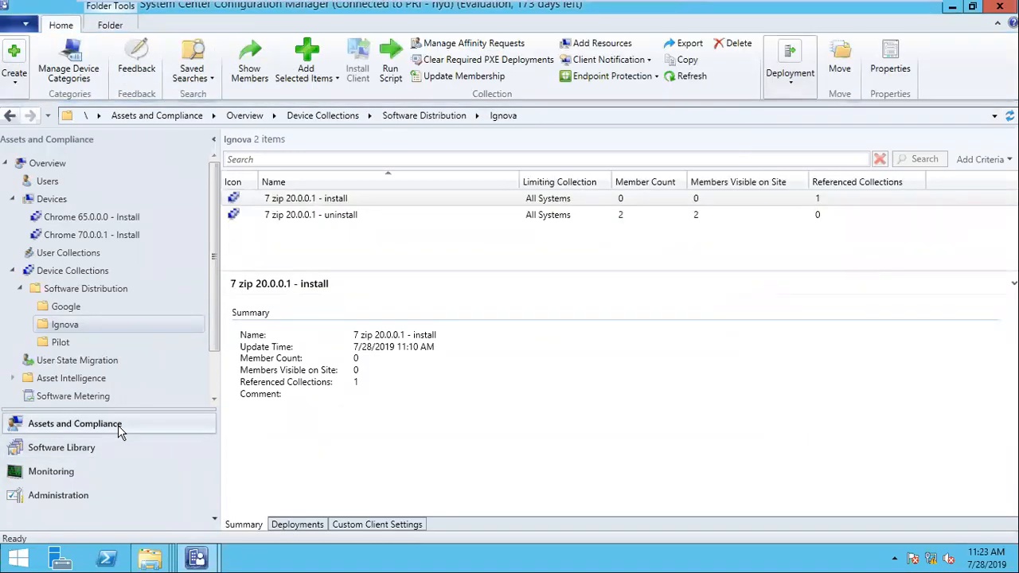
click(289, 222)
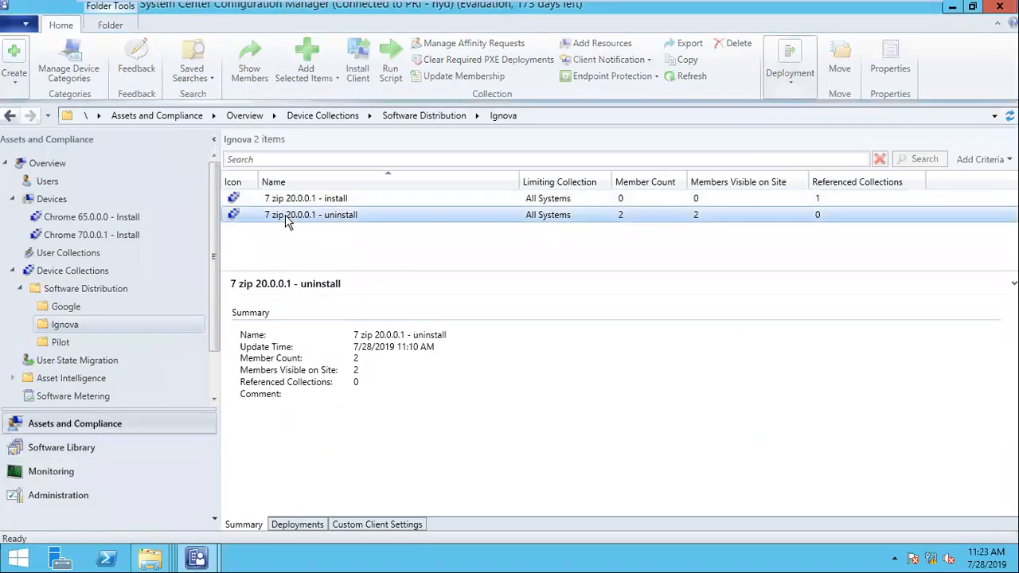
right_click(279, 217)
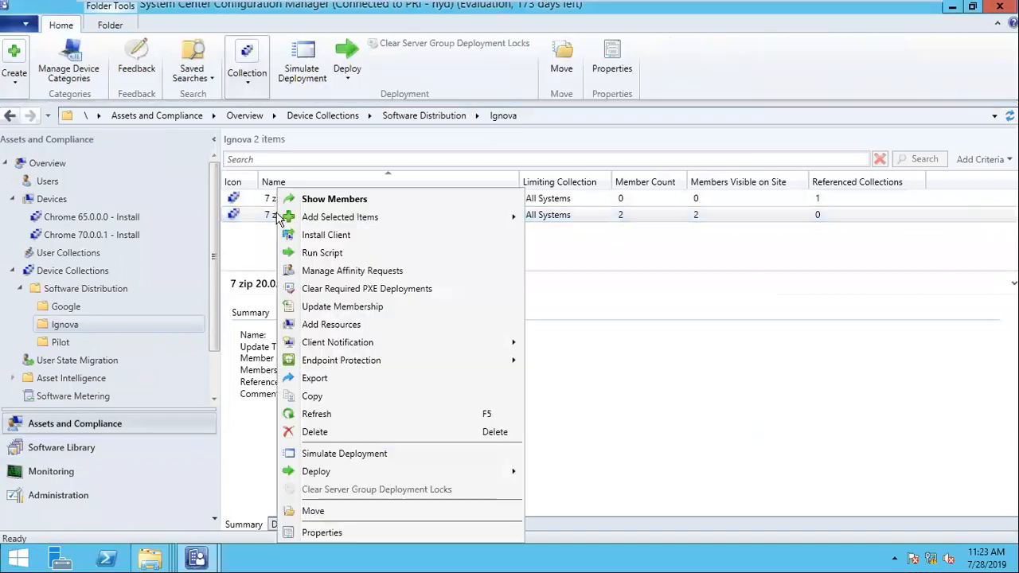
mouse_move(478, 342)
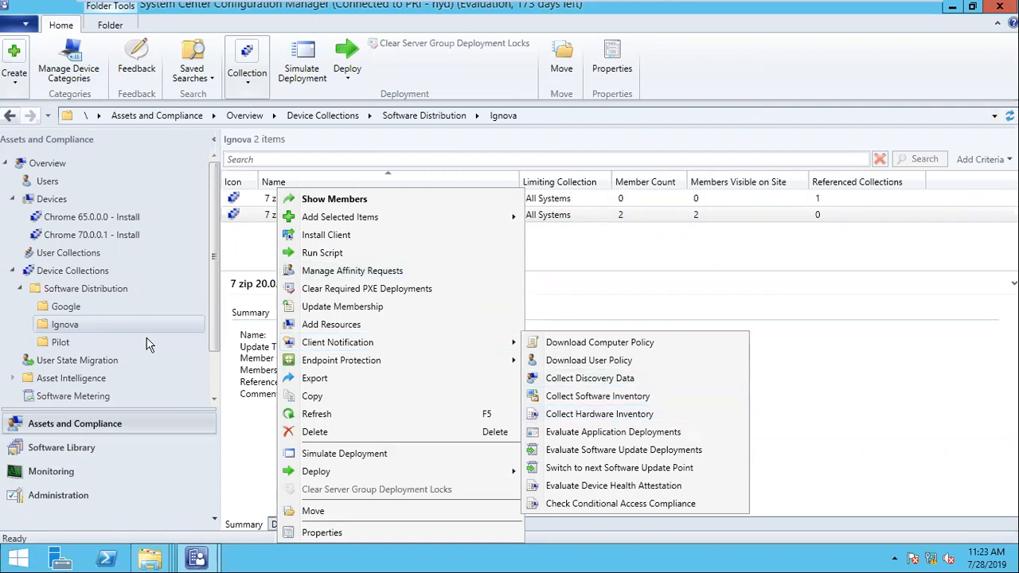
click(53, 199)
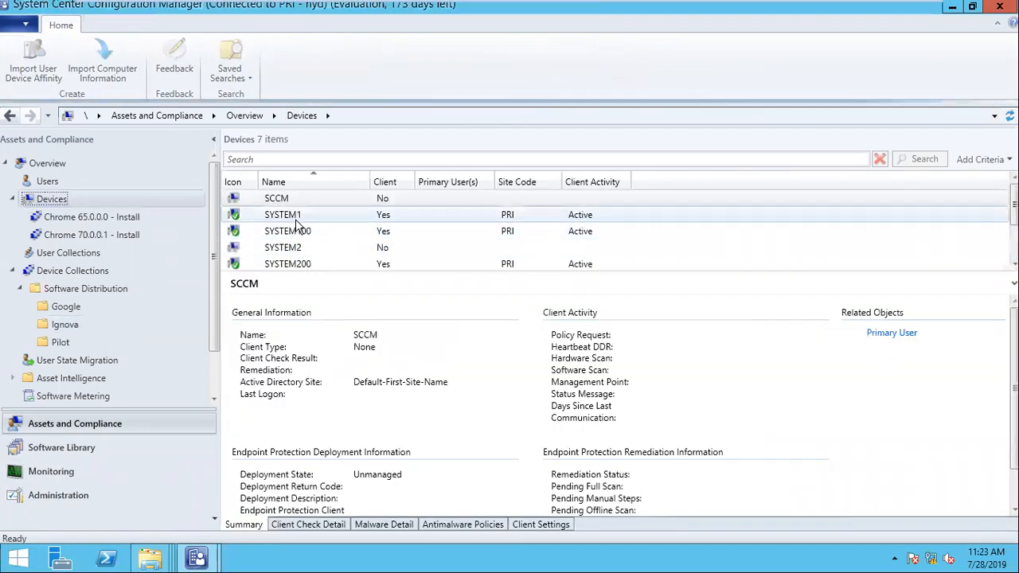
click(293, 216)
- Open SYSTEM1 in Resource Explorer and view its Hardware > Installed Applications with the window widened
right_click(292, 218)
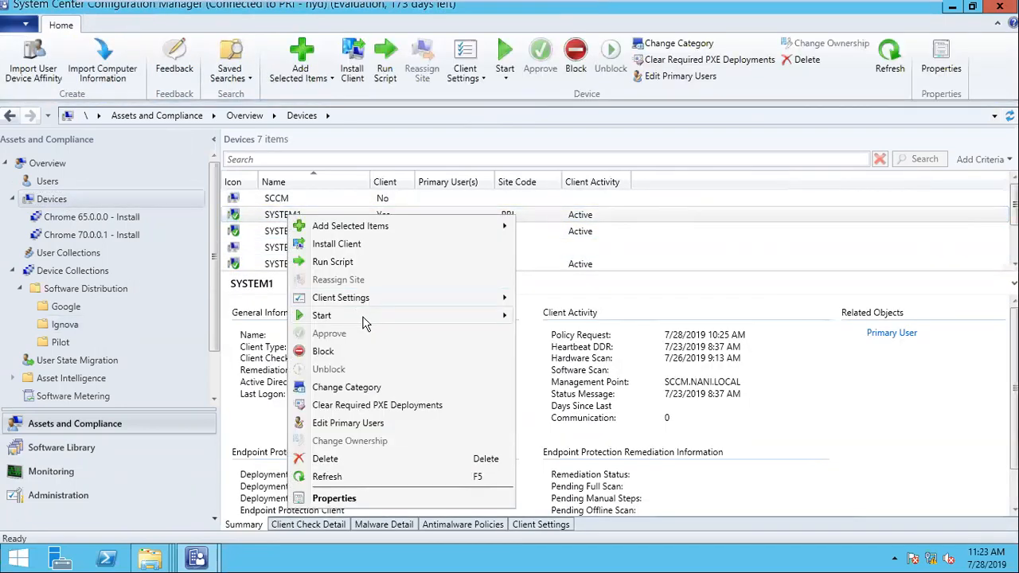
mouse_move(364, 317)
click(554, 316)
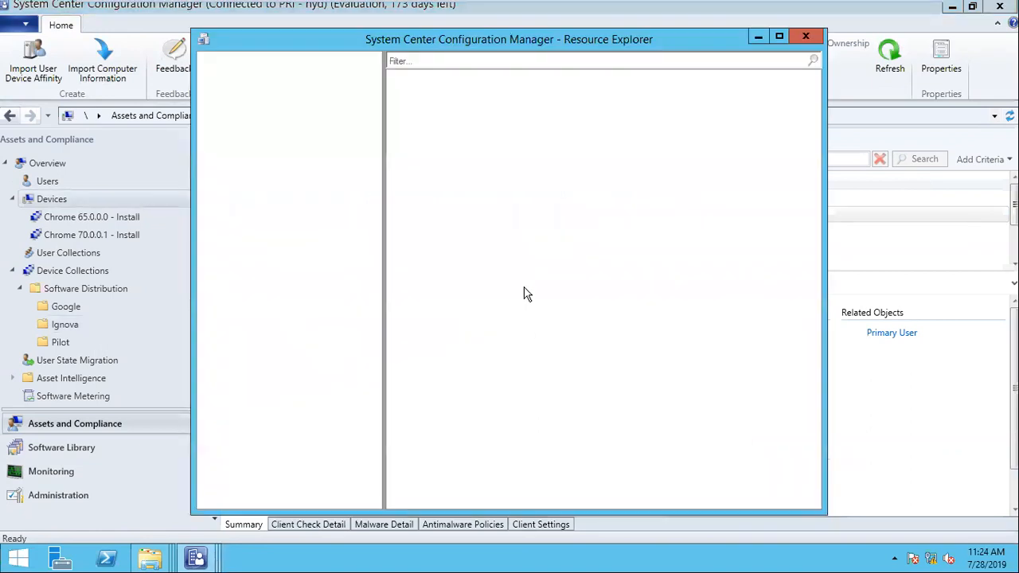
double_click(268, 72)
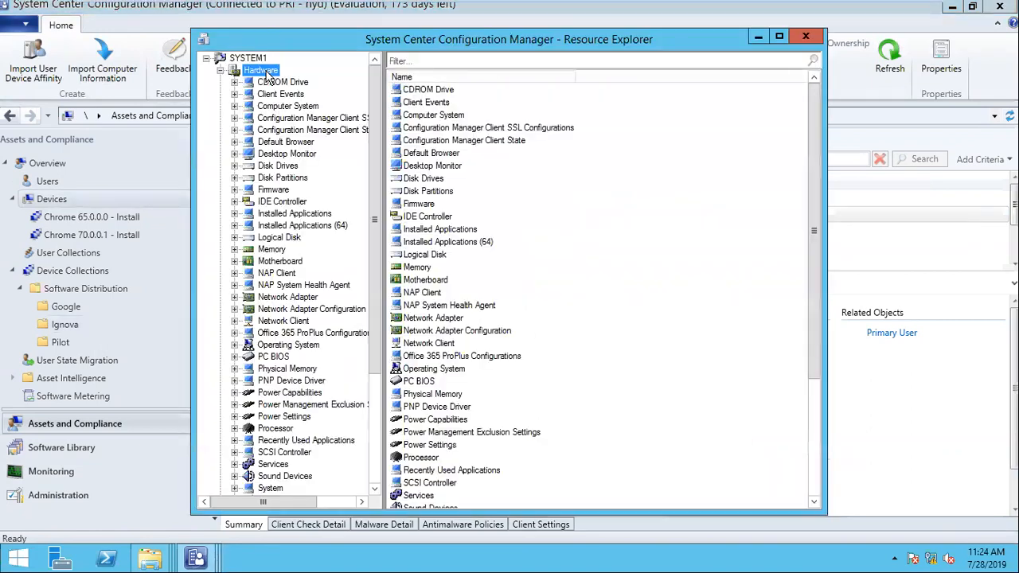
click(317, 216)
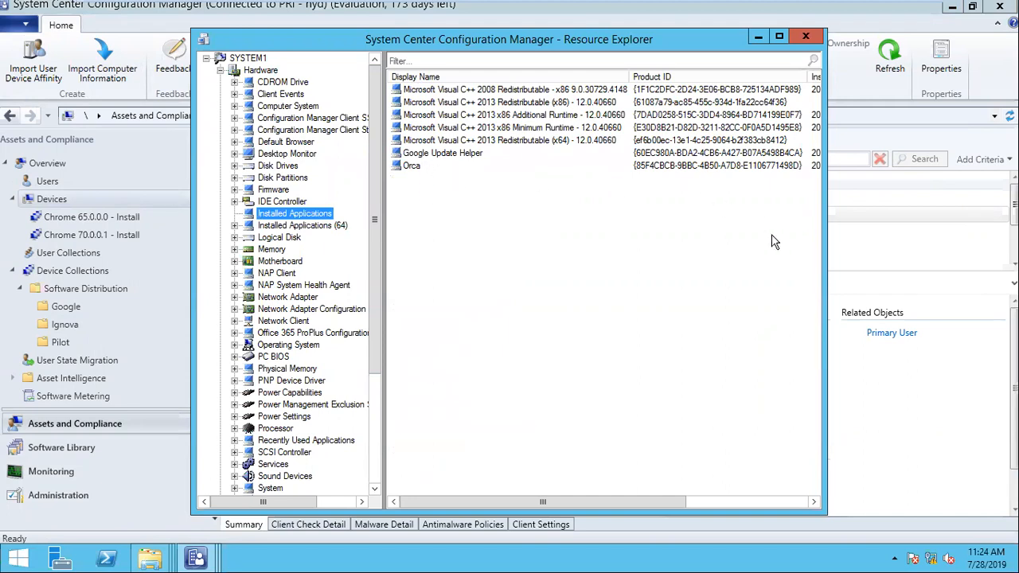
drag(825, 218, 977, 218)
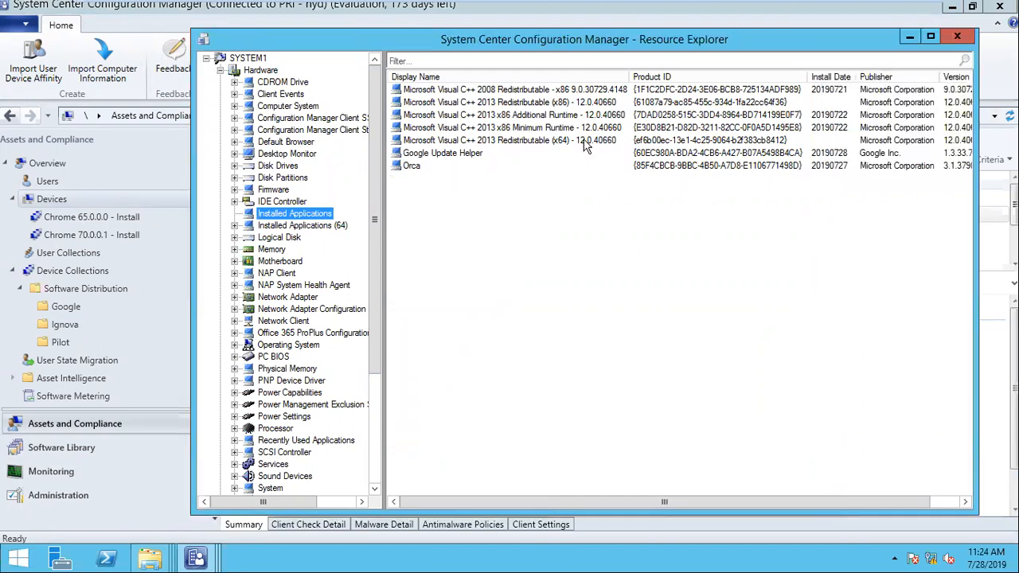
click(503, 158)
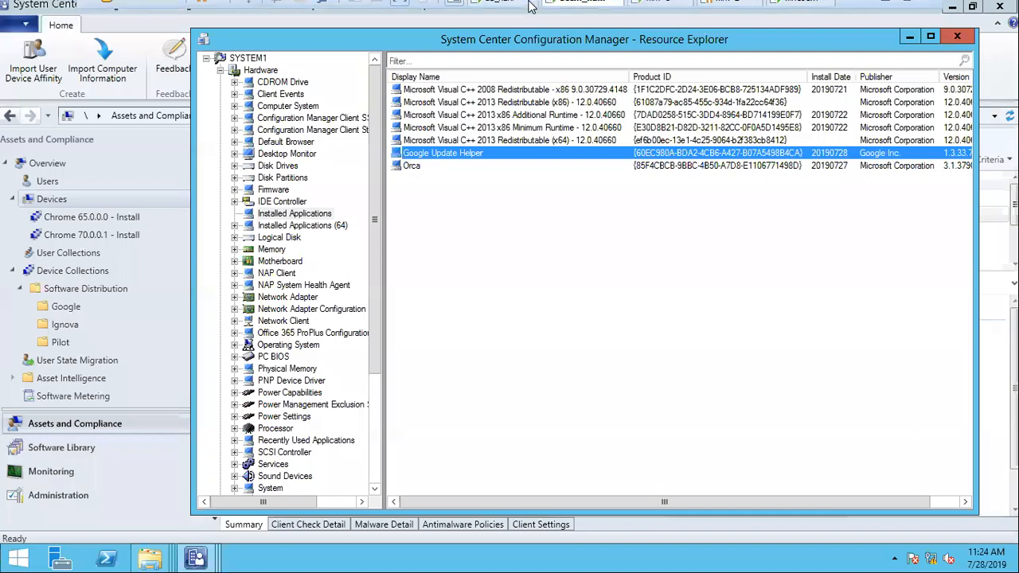
- Search 'chro' on win7-1, then check Orca, close SYSTEM1's Resource Explorer, and select SYSTEM200
click(661, 11)
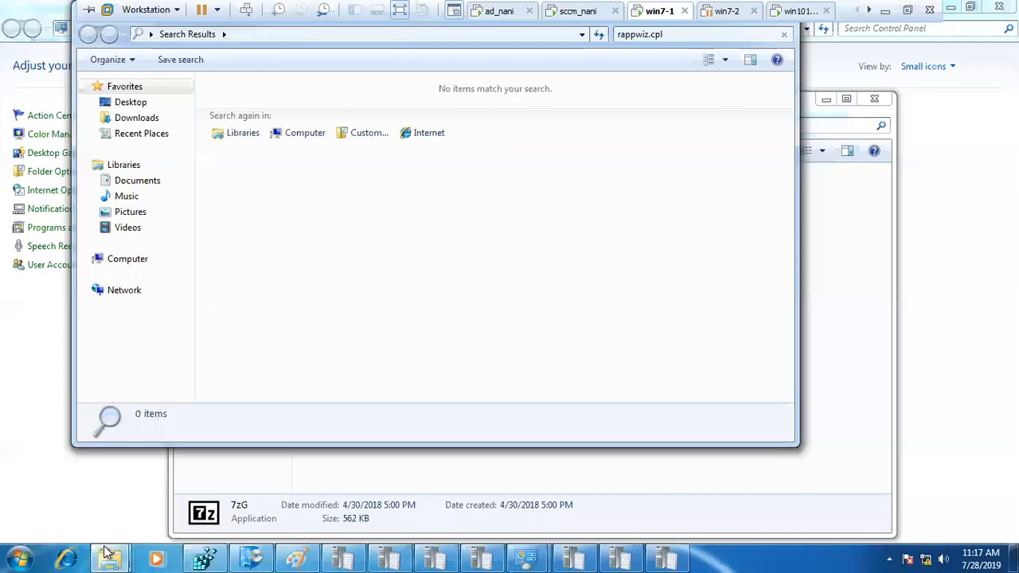
click(23, 556)
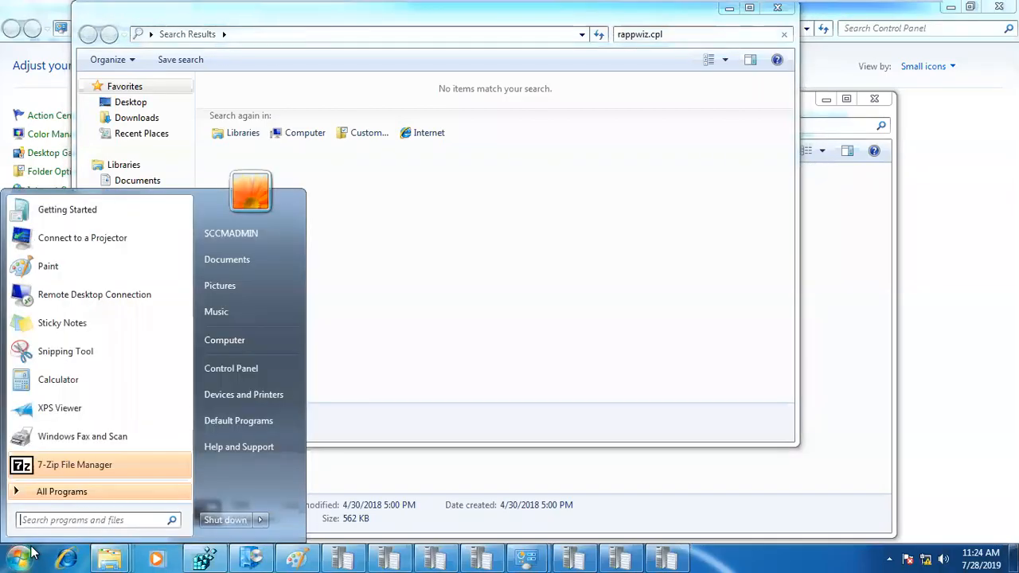
text(ch)
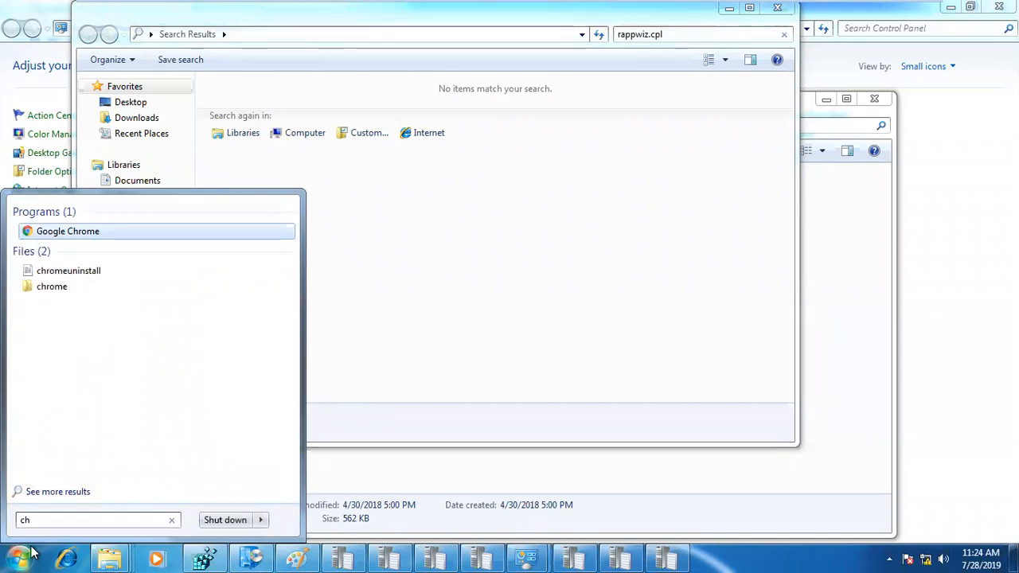
text(ro)
mouse_move(520, 4)
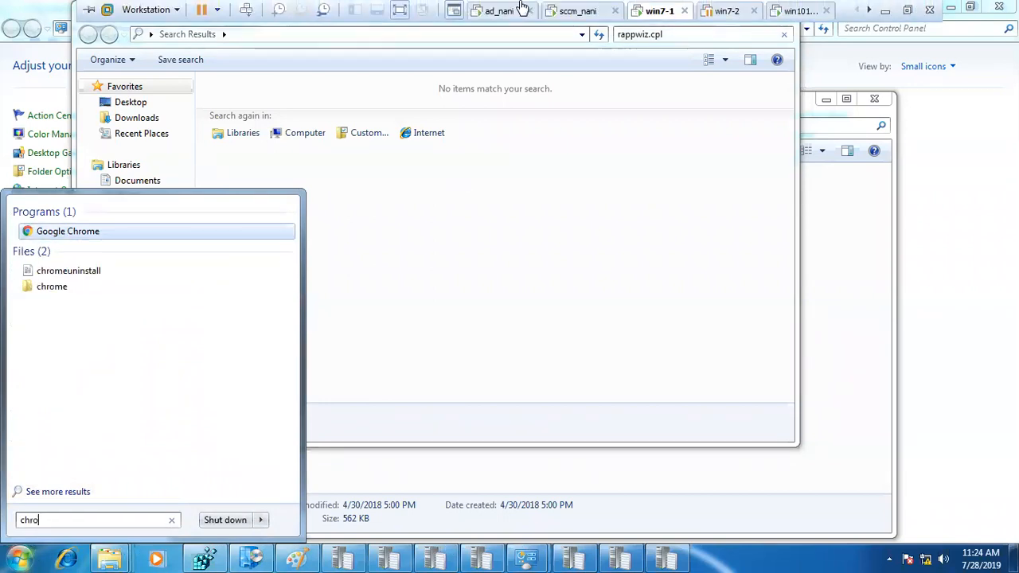
click(585, 11)
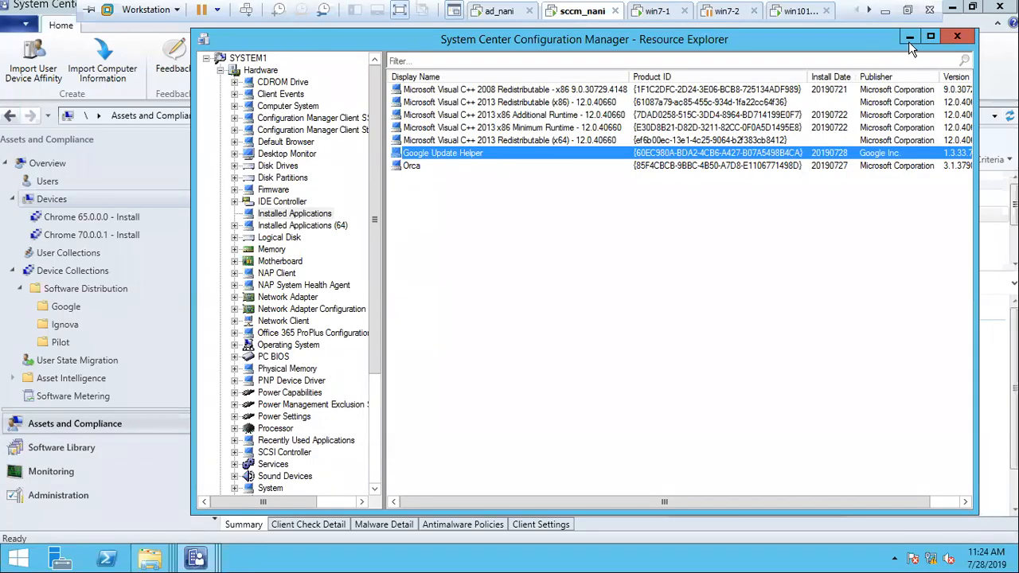
click(455, 168)
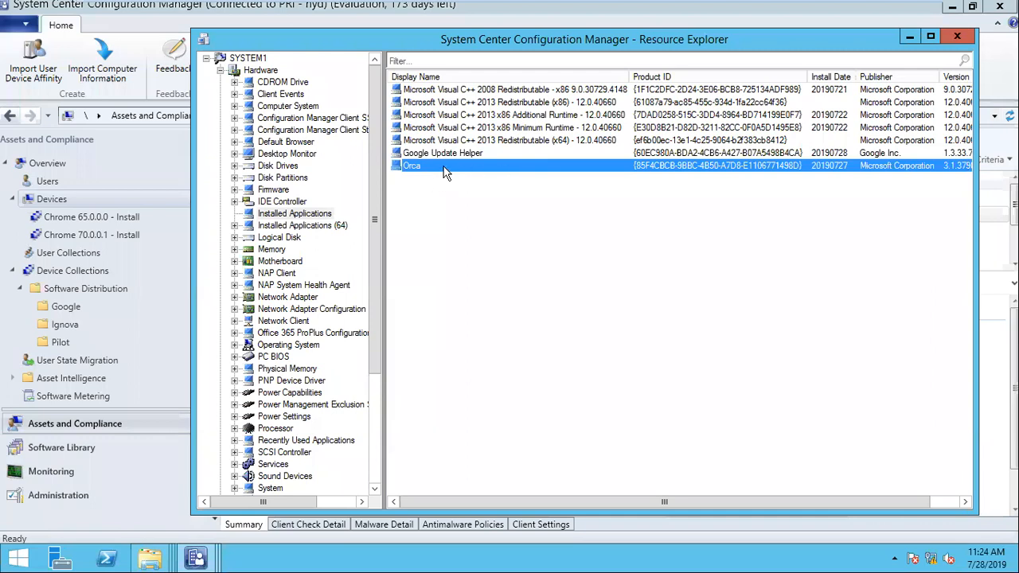
click(957, 39)
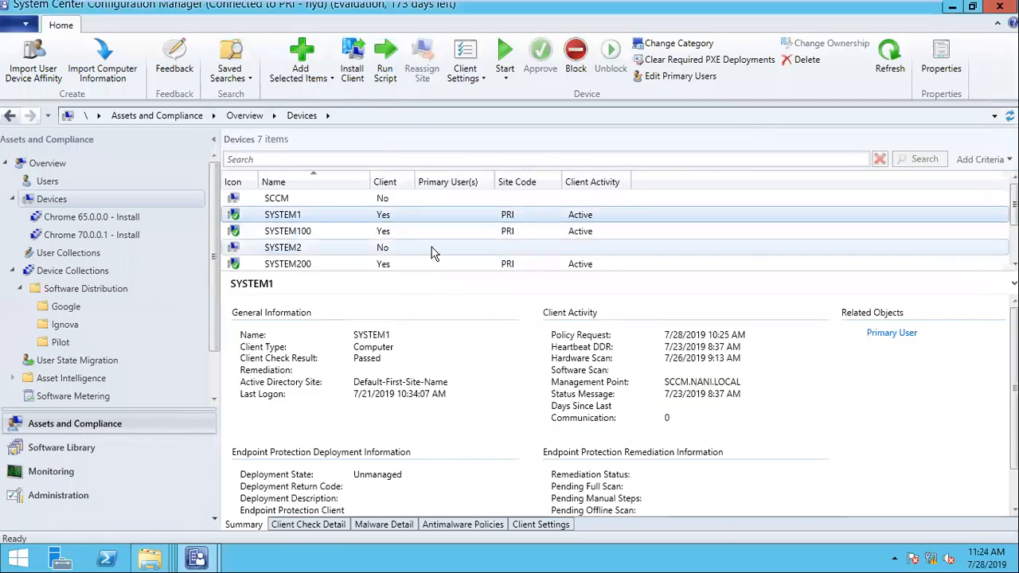
click(290, 261)
- Open SYSTEM200 in Resource Explorer and scroll through its Installed Applications
right_click(289, 248)
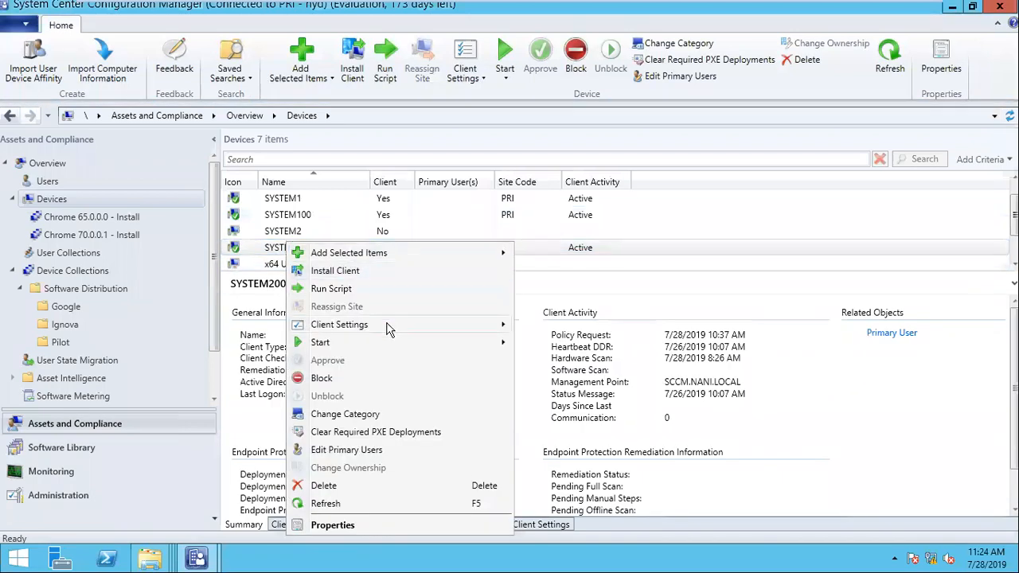
mouse_move(387, 343)
click(552, 343)
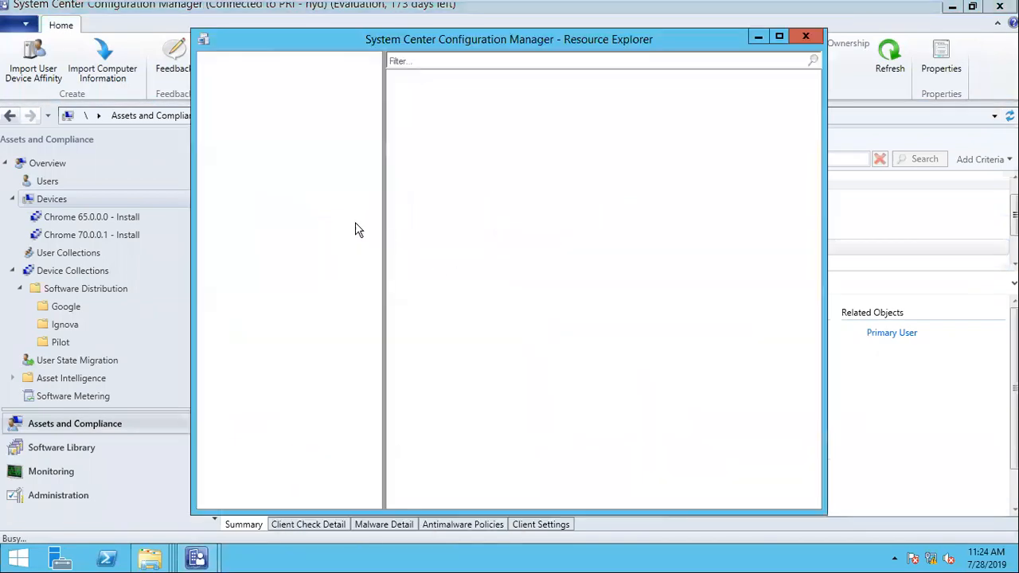
click(259, 71)
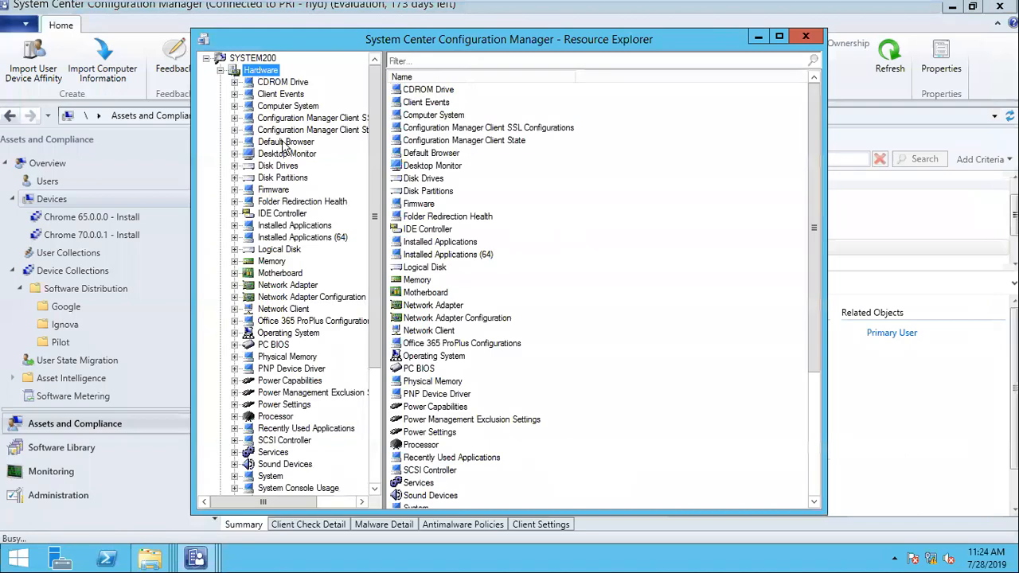
click(289, 228)
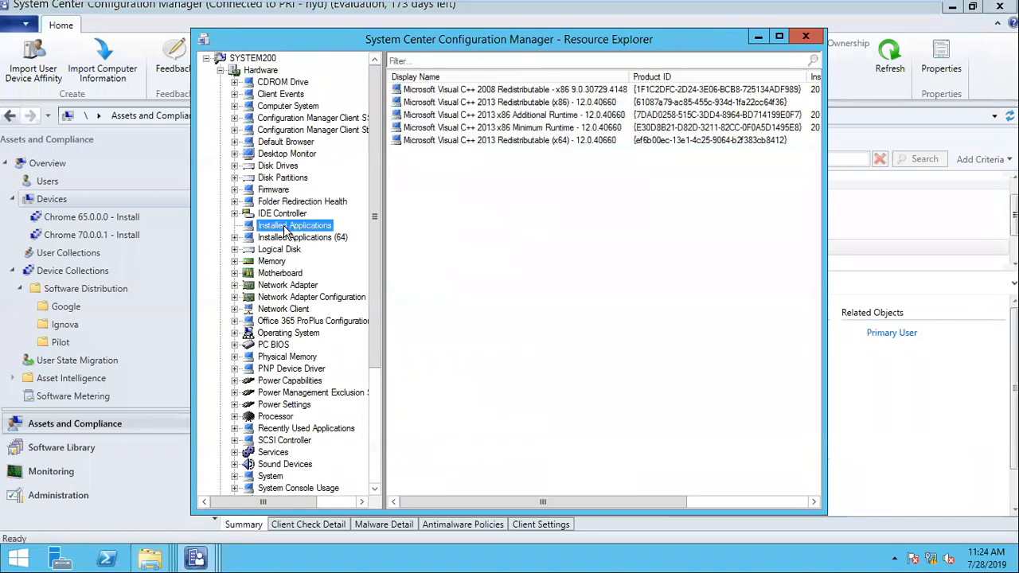
scroll(302, 199, down, 5)
scroll(316, 120, up, 5)
drag(375, 167, 374, 334)
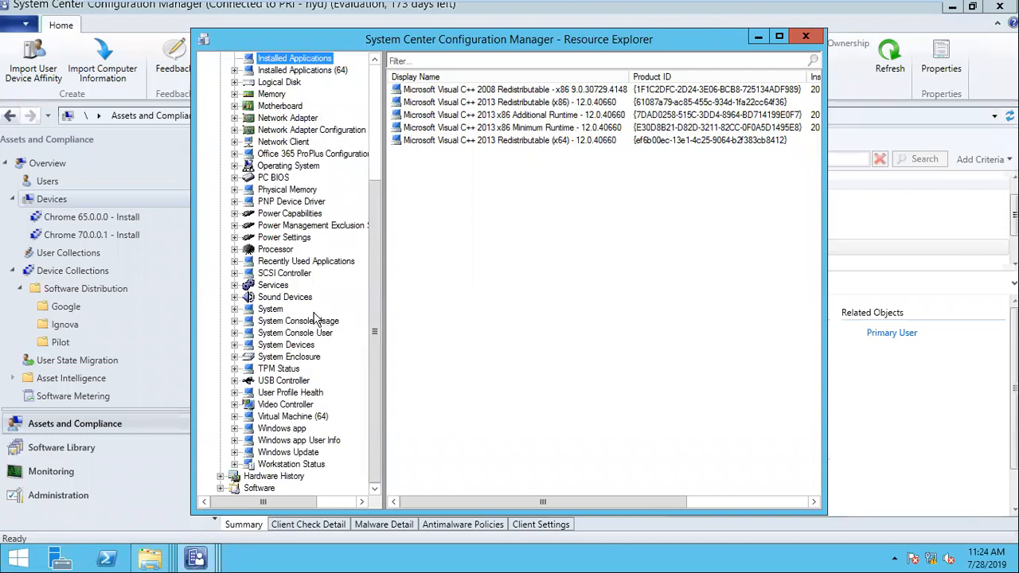
drag(377, 245, 378, 207)
- Check SYSTEM200's Operating System and Computer System (Manufacturer column widened), then close it and exit full screen
click(311, 216)
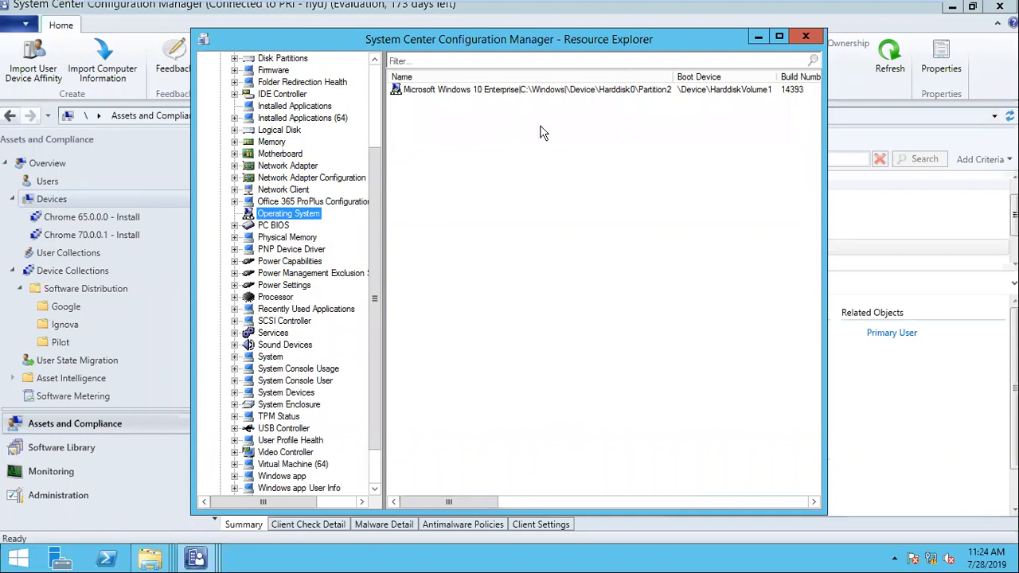
drag(371, 213, 390, 139)
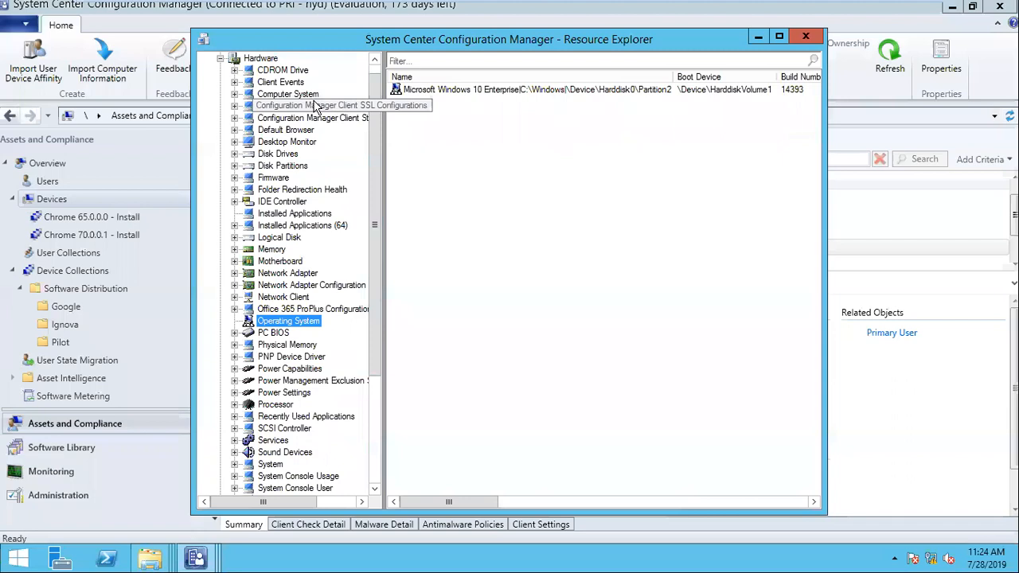
click(288, 95)
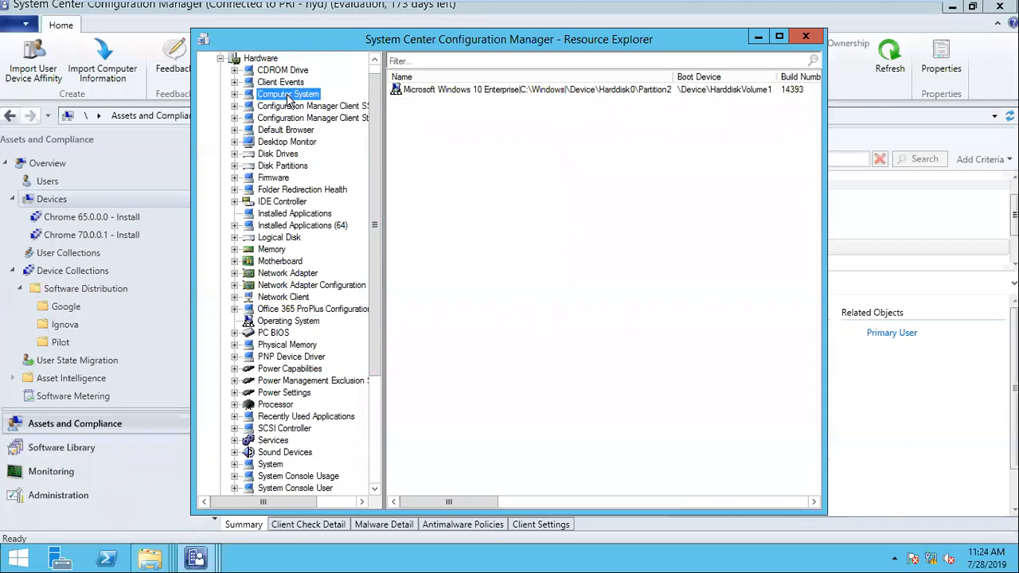
click(779, 37)
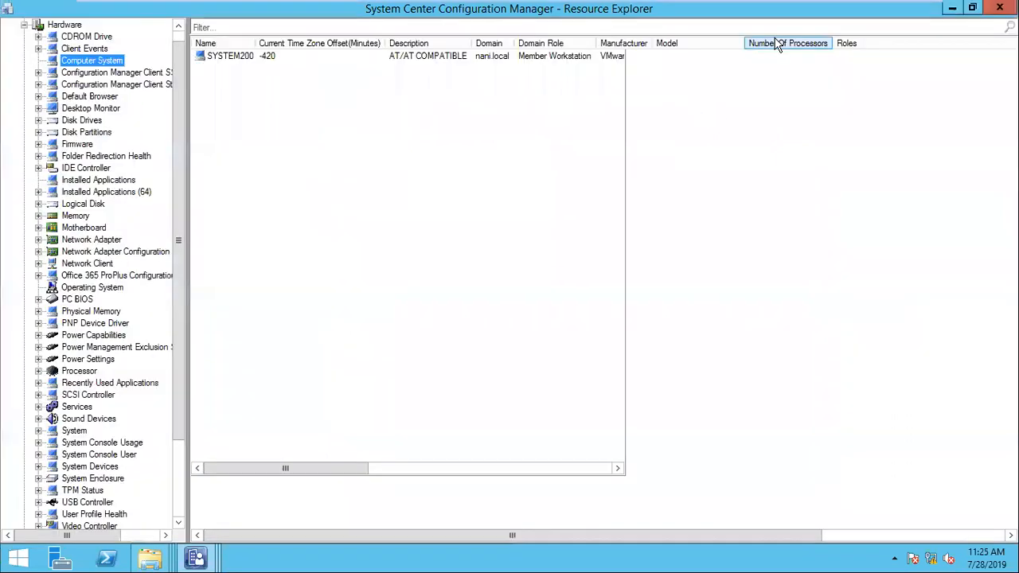
click(627, 58)
drag(651, 40, 673, 40)
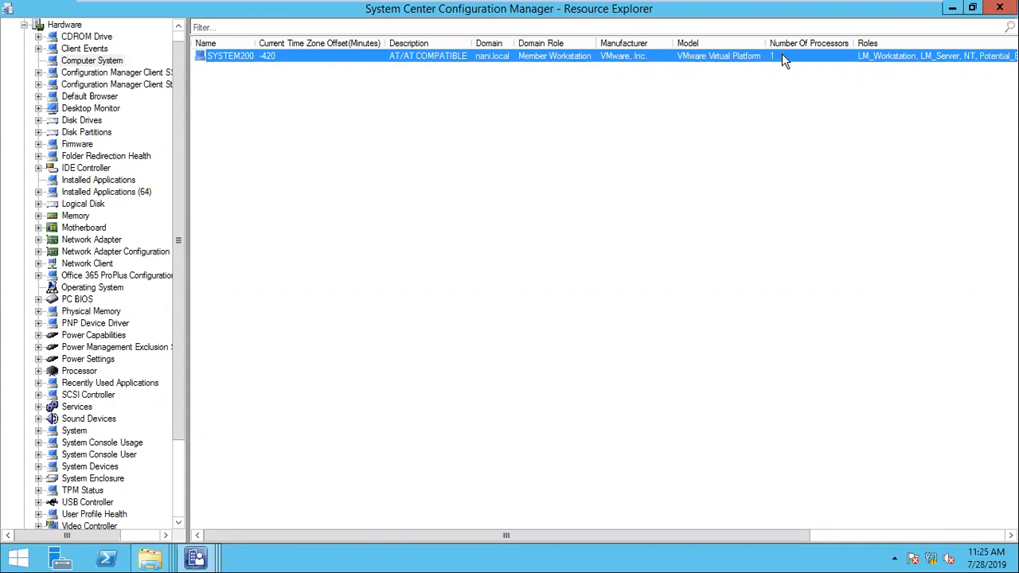
click(1000, 8)
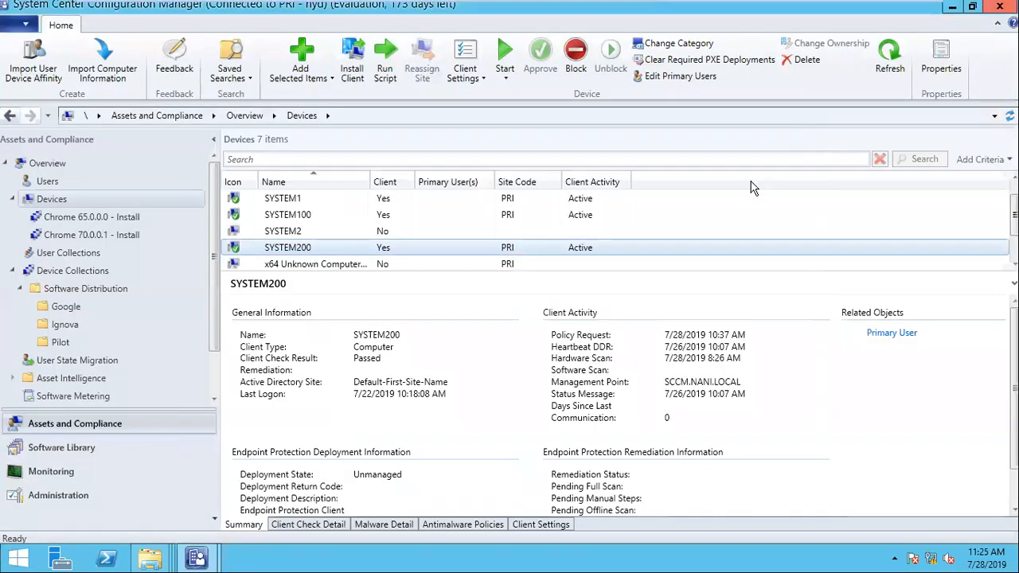
key(ctrl+alt+Return)
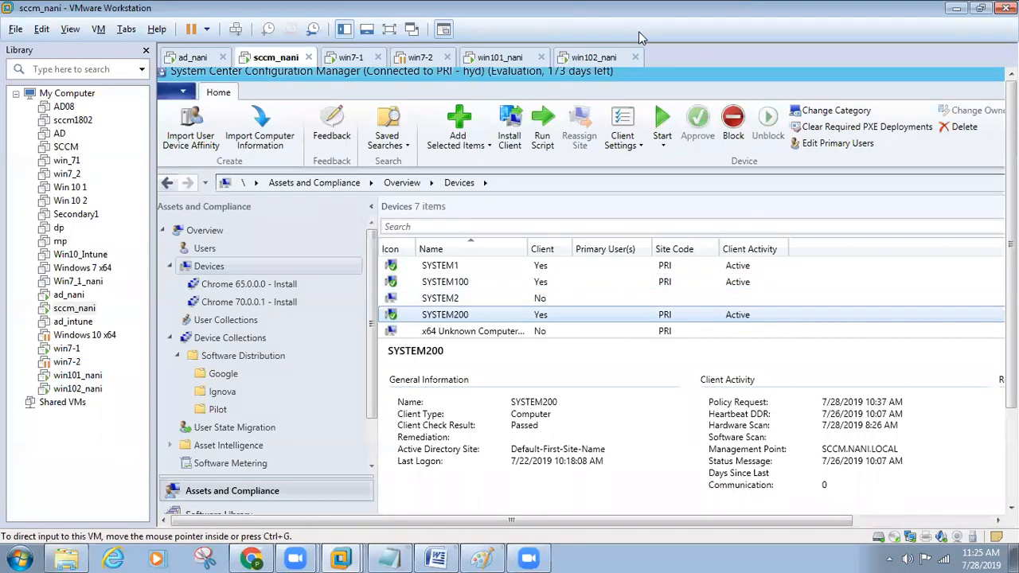